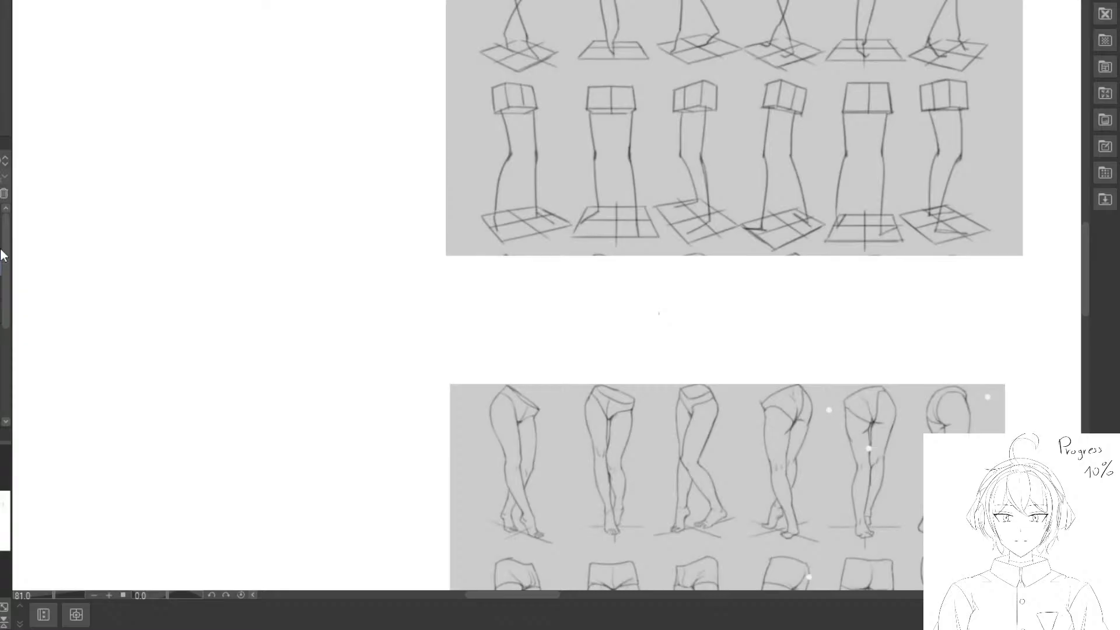
Sketch the faint front face of a pelvis box on the blank canvas beside the block-leg reference.
scroll(363, 120, up, 3)
mouse_move(344, 124)
mouse_down()
mouse_move(355, 153)
mouse_move(429, 117)
mouse_up()
drag(355, 151, 411, 155)
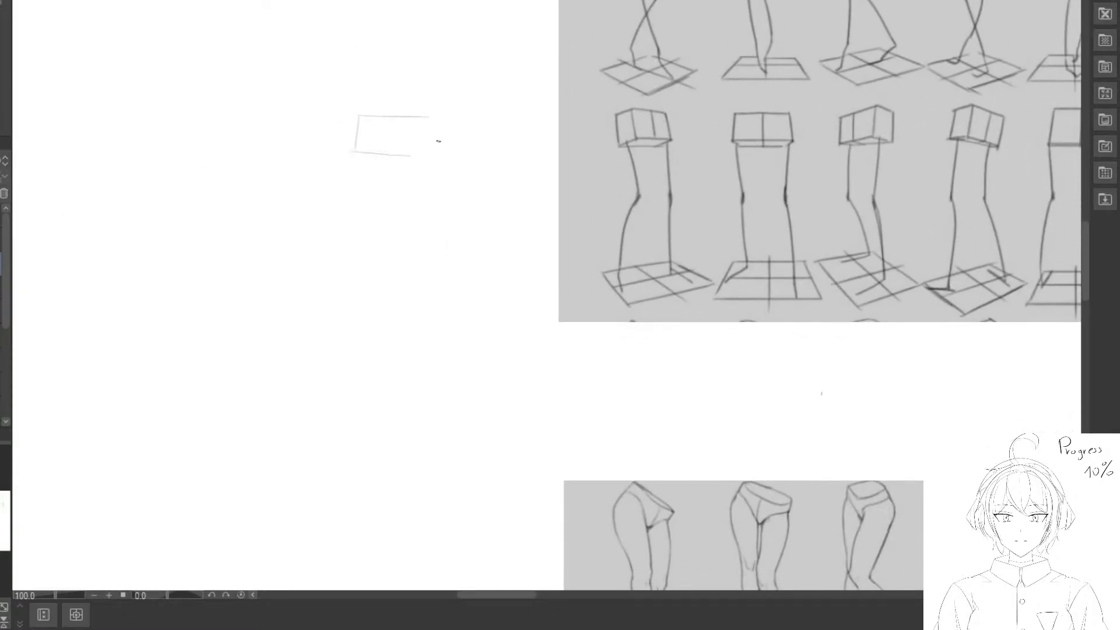
mouse_move(428, 117)
mouse_down()
mouse_move(383, 169)
mouse_move(374, 161)
mouse_move(415, 158)
mouse_move(355, 151)
mouse_move(421, 148)
mouse_up()
drag(513, 152, 453, 156)
Clean up the box's rough lower edge, redraw it and add the slanted underside.
key(e)
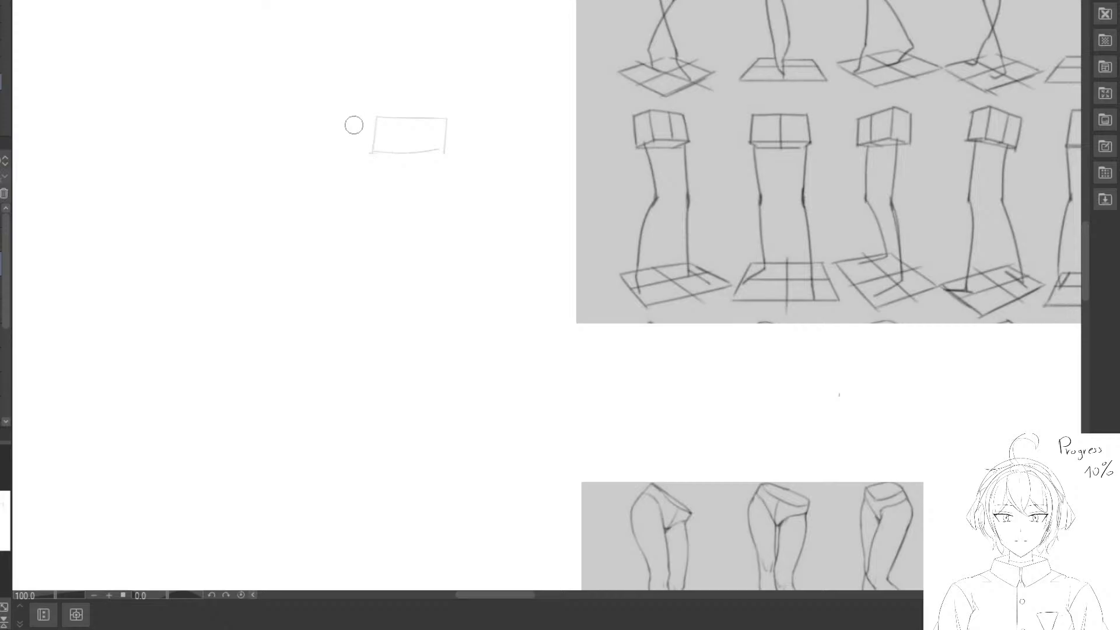
mouse_move(371, 130)
mouse_down()
mouse_move(433, 151)
mouse_move(447, 125)
mouse_up()
mouse_move(376, 120)
mouse_down()
mouse_move(374, 145)
mouse_move(453, 144)
mouse_move(399, 153)
mouse_move(445, 150)
mouse_move(446, 123)
mouse_move(442, 149)
mouse_up()
key(e)
key(p)
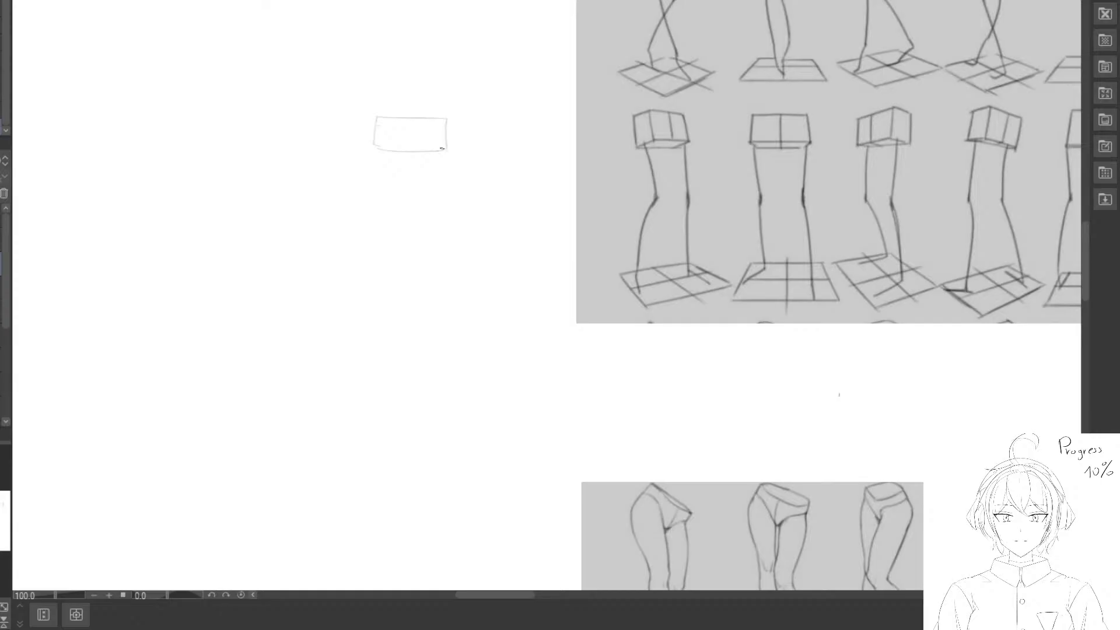
mouse_move(373, 147)
mouse_down()
mouse_move(405, 158)
mouse_move(446, 152)
mouse_move(387, 161)
mouse_move(432, 160)
mouse_up()
Sketch a vertical leg-length guide with a halfway mark and a faint right leg line below the box.
drag(445, 239, 411, 207)
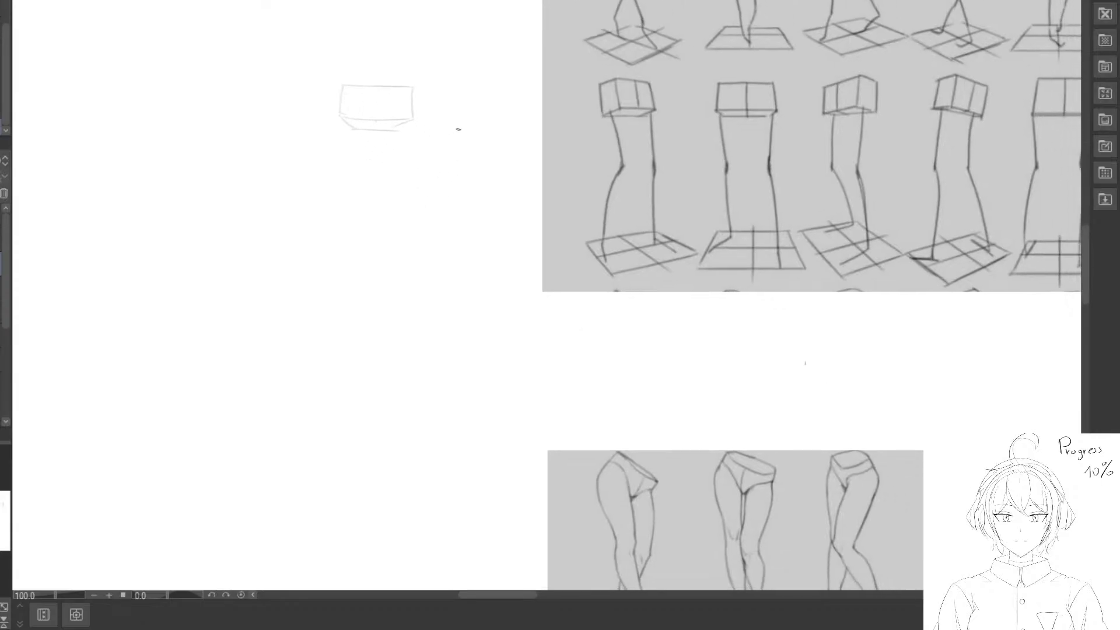
drag(437, 123, 437, 313)
mouse_move(387, 128)
mouse_down()
mouse_move(416, 116)
mouse_move(432, 183)
mouse_move(429, 294)
mouse_up()
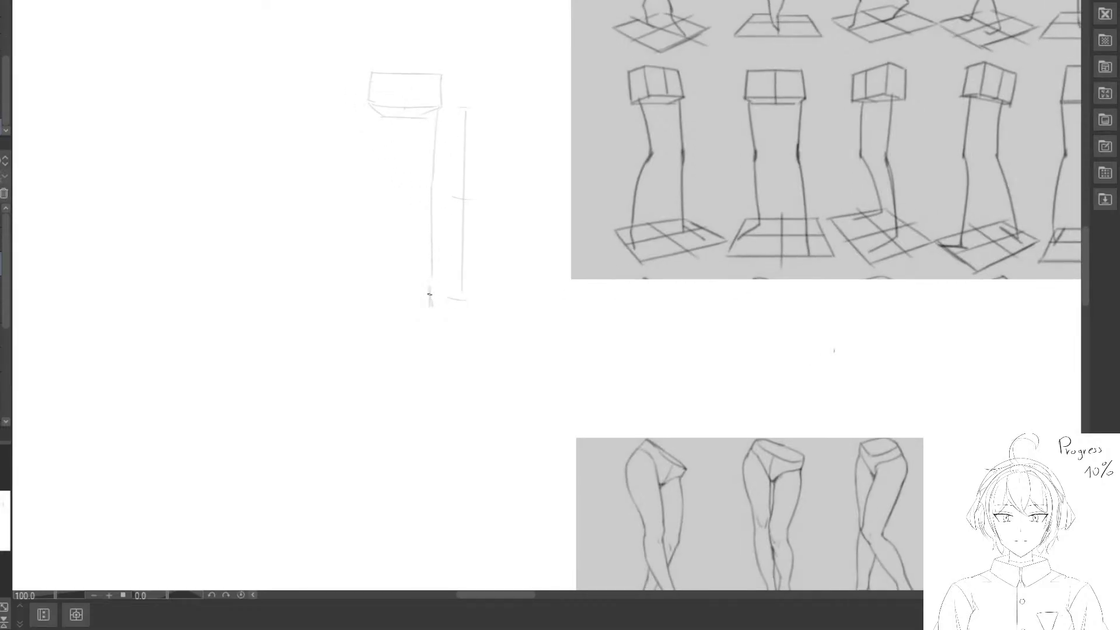
key(ctrl+z)
Sketch a trapezoid floor plane in perspective under the leg and clean up where the leg meets it.
drag(341, 279, 323, 297)
drag(317, 304, 446, 312)
mouse_move(348, 271)
mouse_down()
mouse_move(433, 271)
mouse_move(439, 289)
mouse_move(433, 266)
mouse_up()
mouse_move(379, 148)
mouse_down()
mouse_move(389, 176)
mouse_move(420, 160)
mouse_up()
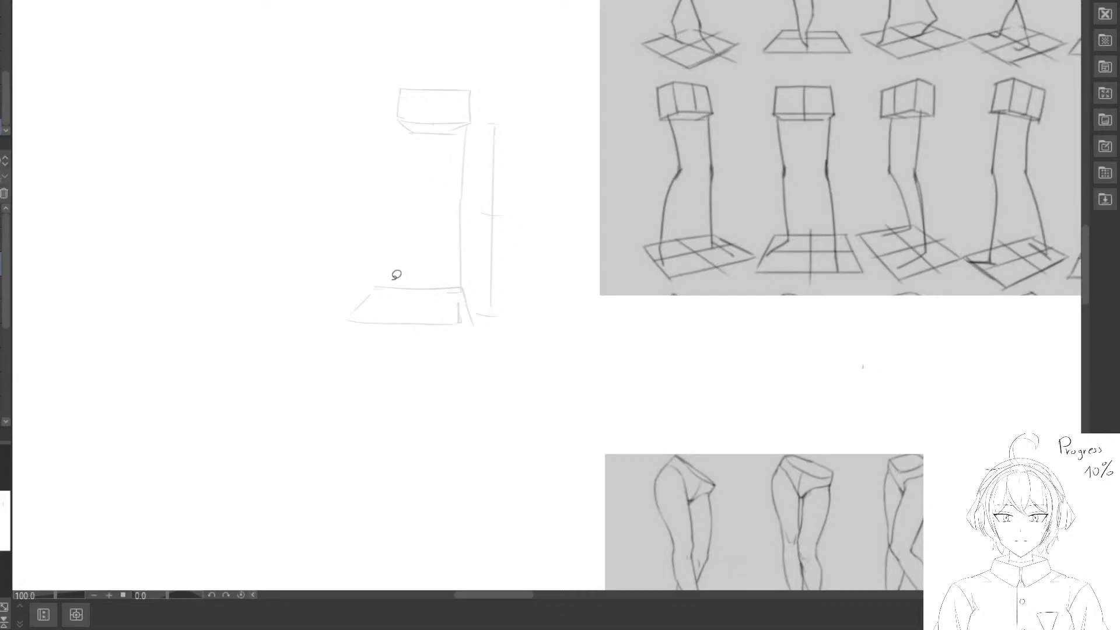
mouse_move(395, 277)
mouse_down()
mouse_move(475, 327)
mouse_move(450, 279)
mouse_up()
mouse_move(436, 319)
mouse_down()
mouse_move(448, 321)
mouse_move(401, 277)
mouse_up()
click(250, 394)
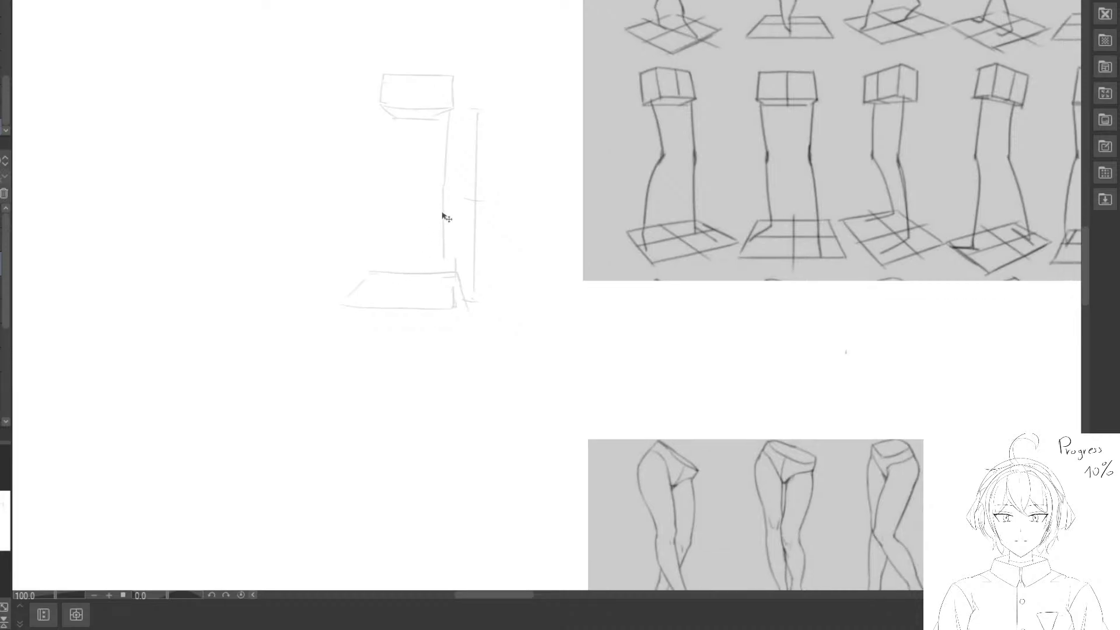
Erase and redraw the right leg line, then add the left leg line and the floor plane's dividing lines.
key(e)
drag(447, 144, 455, 238)
drag(450, 131, 442, 243)
key(p)
drag(450, 110, 443, 308)
drag(384, 106, 389, 256)
mouse_move(365, 293)
mouse_down()
mouse_move(379, 284)
mouse_move(408, 316)
mouse_move(451, 284)
mouse_up()
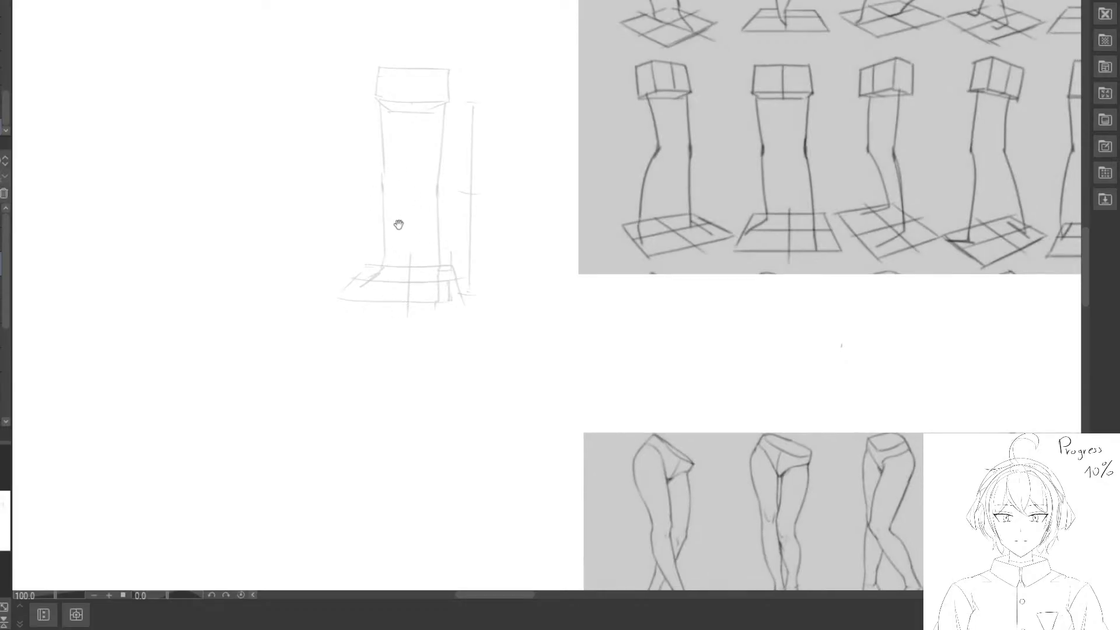
Refine both faint leg lines so they bend slightly at the knees like the reference.
scroll(379, 210, up, 1)
drag(379, 133, 385, 211)
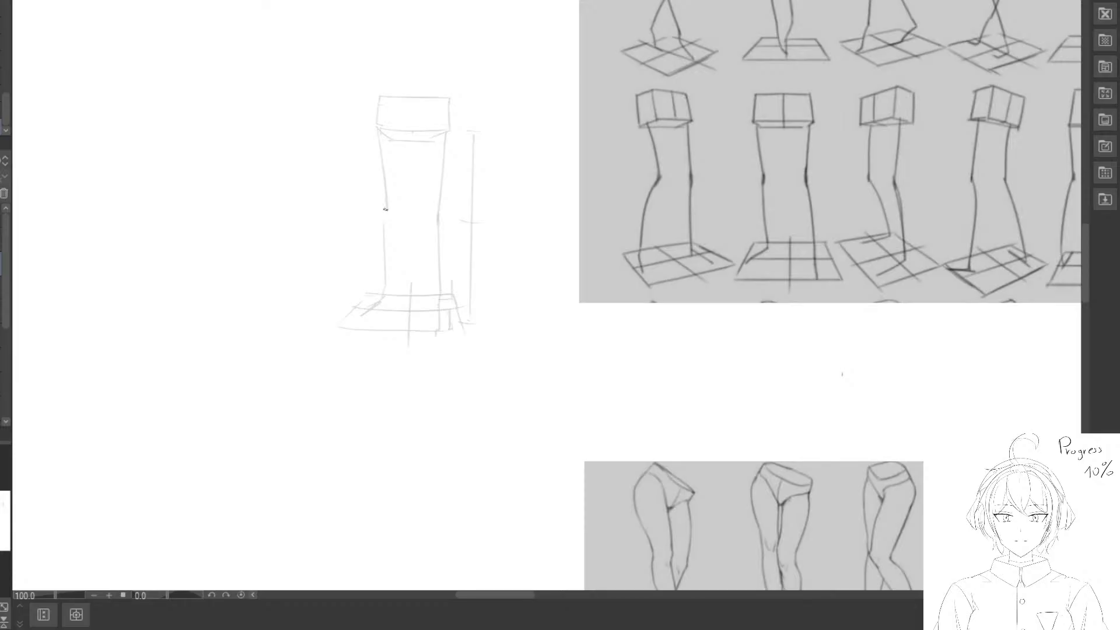
drag(384, 226, 386, 295)
drag(446, 142, 436, 211)
key(space)
mouse_move(364, 177)
mouse_down()
mouse_move(334, 192)
mouse_move(344, 203)
mouse_move(353, 176)
mouse_up()
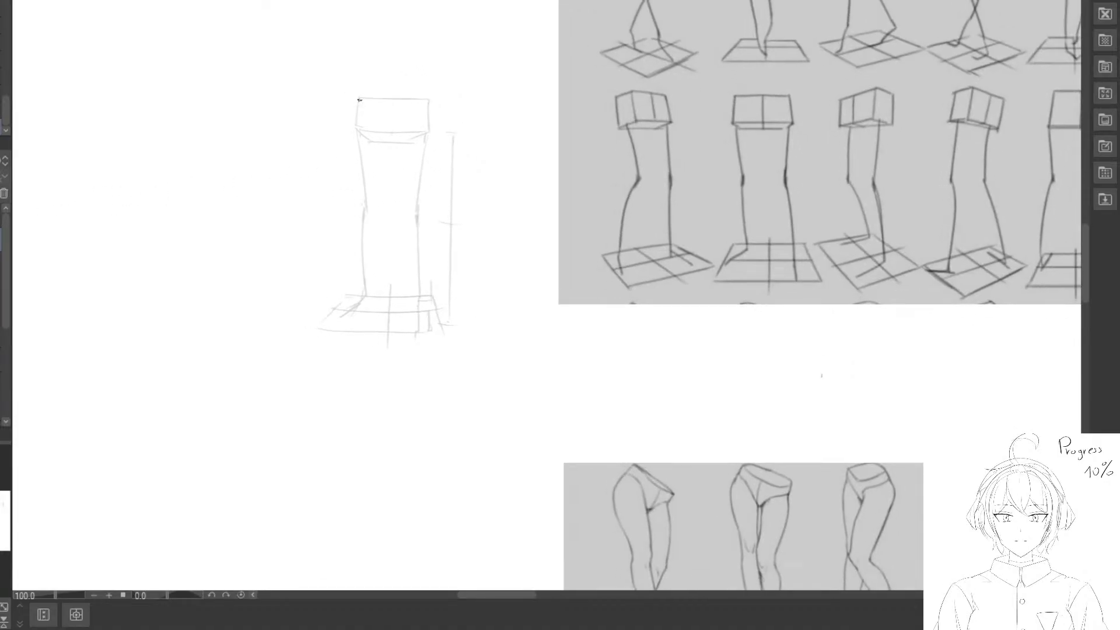
Trace the pelvis box's front face with dark lines over the faint sketch.
mouse_move(358, 100)
mouse_down()
mouse_move(359, 124)
mouse_move(360, 97)
mouse_move(432, 99)
mouse_move(430, 130)
mouse_up()
key(ctrl+z)
drag(356, 128, 431, 133)
key(e)
key(p)
scroll(429, 179, down, 2)
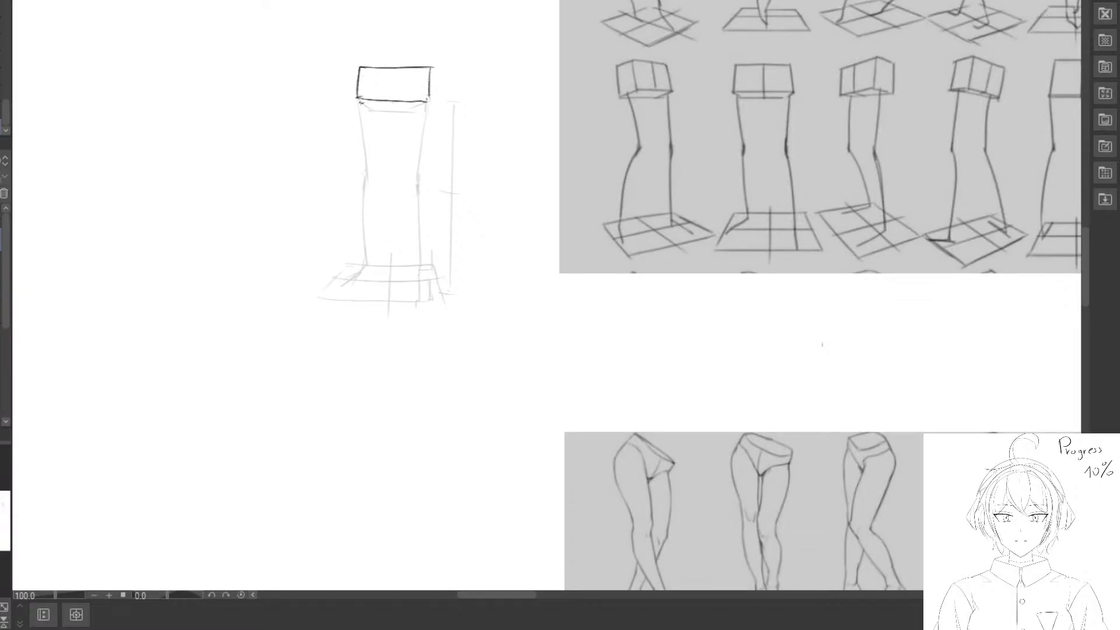
Tidy the box's lower edge, then draw its dark underside and vertical centre line.
key(e)
mouse_move(411, 117)
mouse_down()
mouse_move(400, 113)
mouse_move(425, 105)
mouse_move(377, 102)
mouse_up()
drag(372, 152, 358, 134)
key(p)
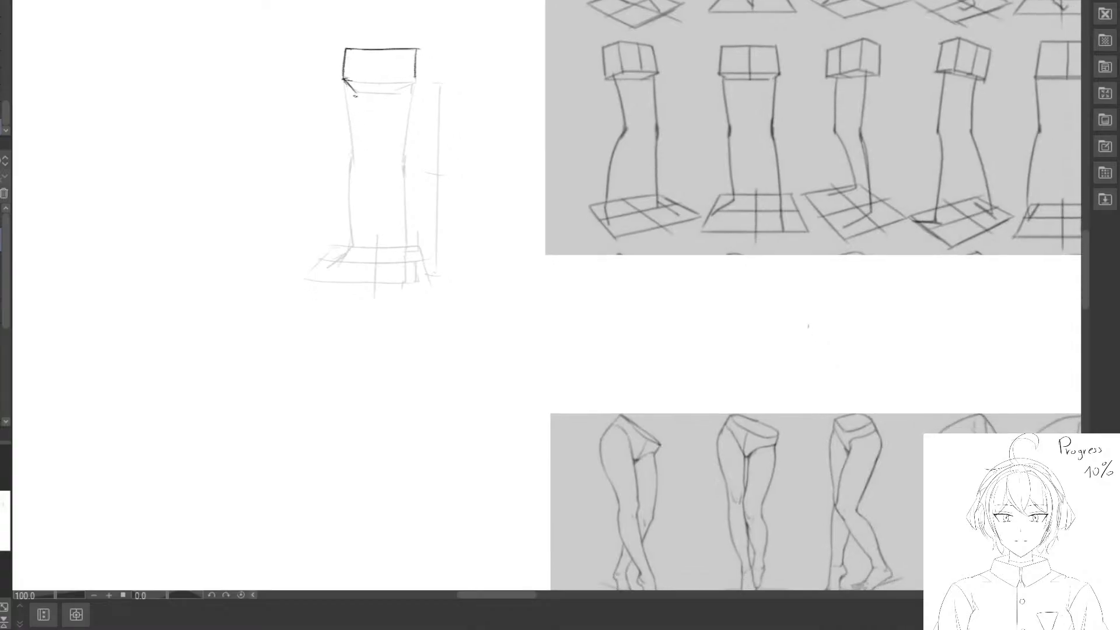
mouse_move(344, 78)
mouse_down()
mouse_move(416, 76)
mouse_move(359, 93)
mouse_move(398, 92)
mouse_move(399, 81)
mouse_move(393, 133)
mouse_up()
drag(382, 77, 382, 106)
drag(409, 175, 399, 143)
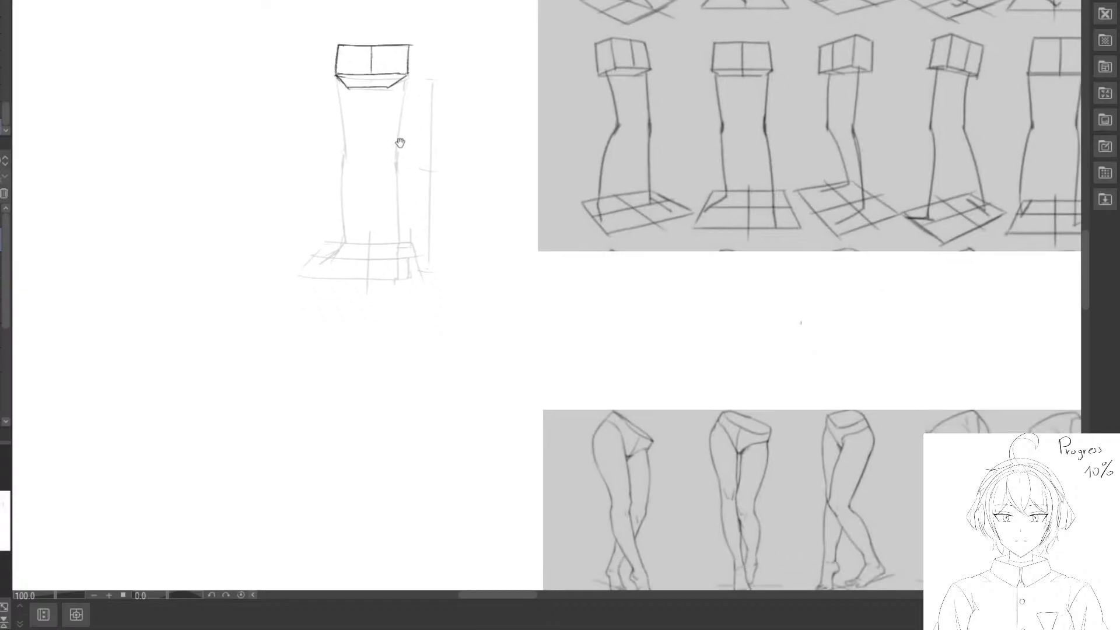
Trace both legs in dark lines from the box to the floor, including the left foot's direction line.
drag(400, 81, 397, 255)
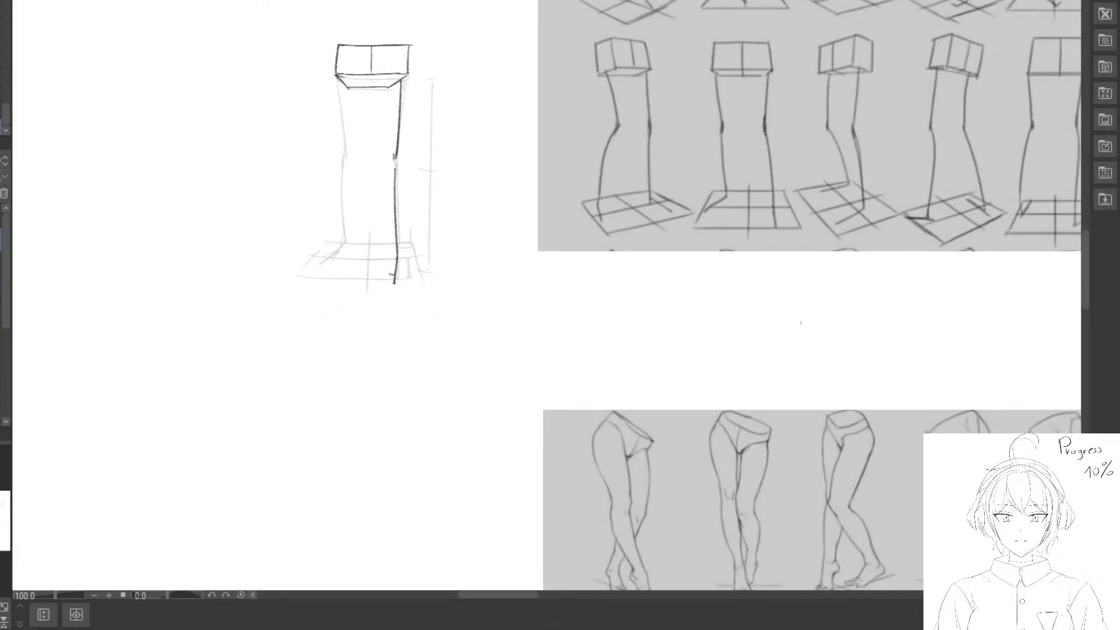
drag(321, 193, 330, 229)
drag(346, 120, 352, 197)
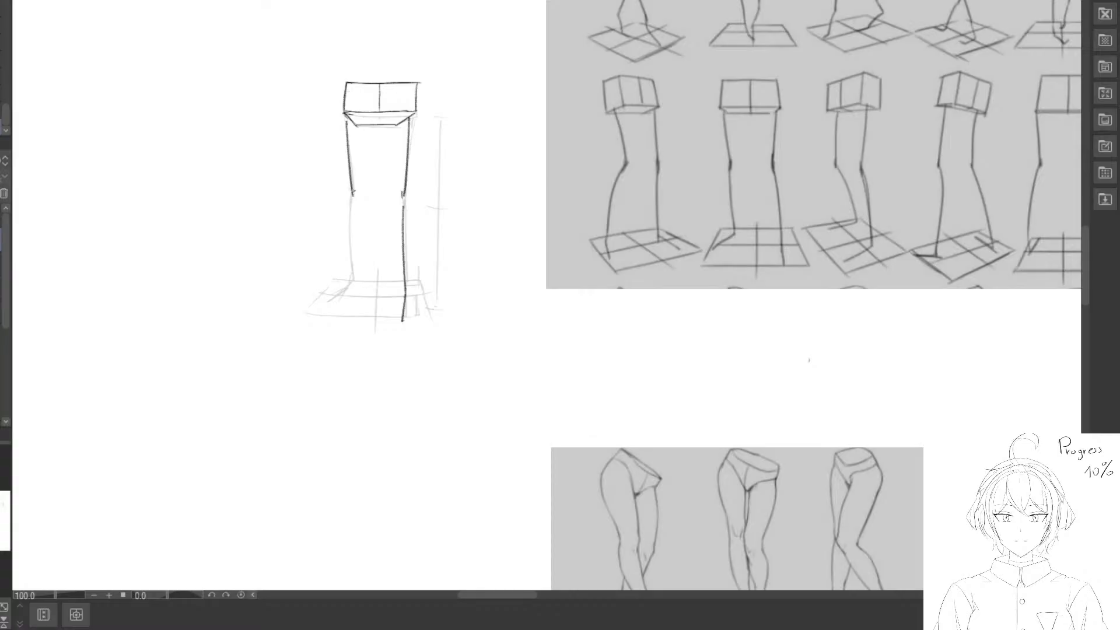
key(ctrl+z)
drag(346, 123, 356, 204)
drag(356, 259, 368, 205)
mouse_move(367, 148)
mouse_down()
mouse_move(358, 195)
mouse_move(357, 151)
mouse_move(363, 231)
mouse_move(355, 149)
mouse_move(369, 227)
mouse_move(339, 246)
mouse_up()
drag(444, 233, 434, 250)
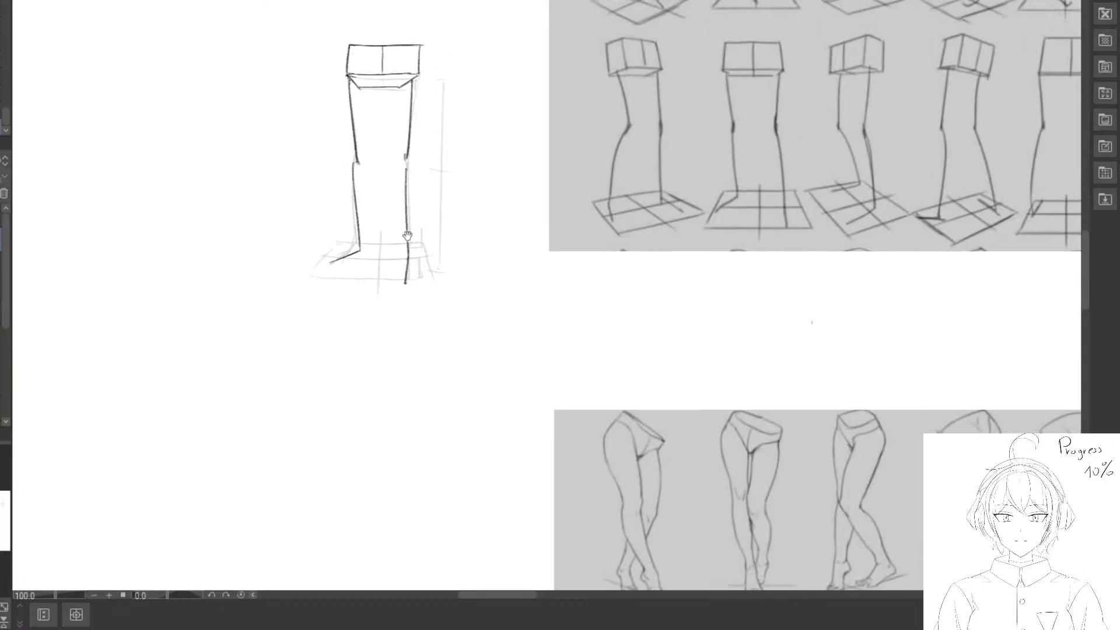
Trace the floor plane's outline in dark lines and add its vertical and horizontal dividing lines.
mouse_move(359, 200)
mouse_down()
mouse_move(371, 217)
mouse_move(369, 172)
mouse_move(388, 267)
mouse_up()
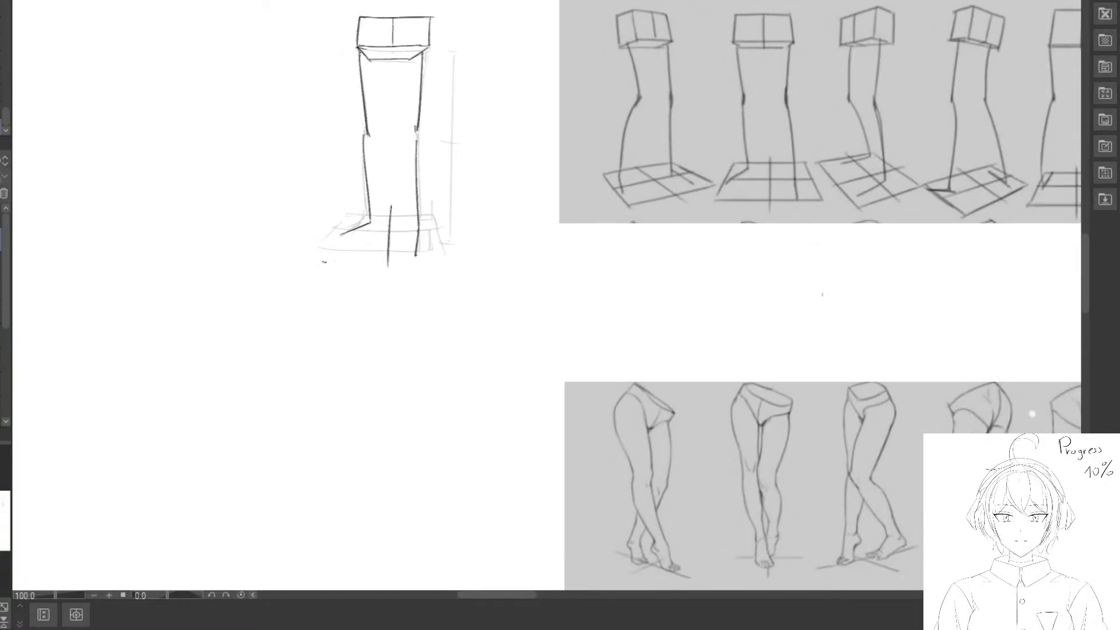
drag(324, 248, 420, 252)
mouse_move(356, 213)
mouse_down()
mouse_move(328, 241)
mouse_move(433, 211)
mouse_move(376, 217)
mouse_move(431, 214)
mouse_move(447, 253)
mouse_up()
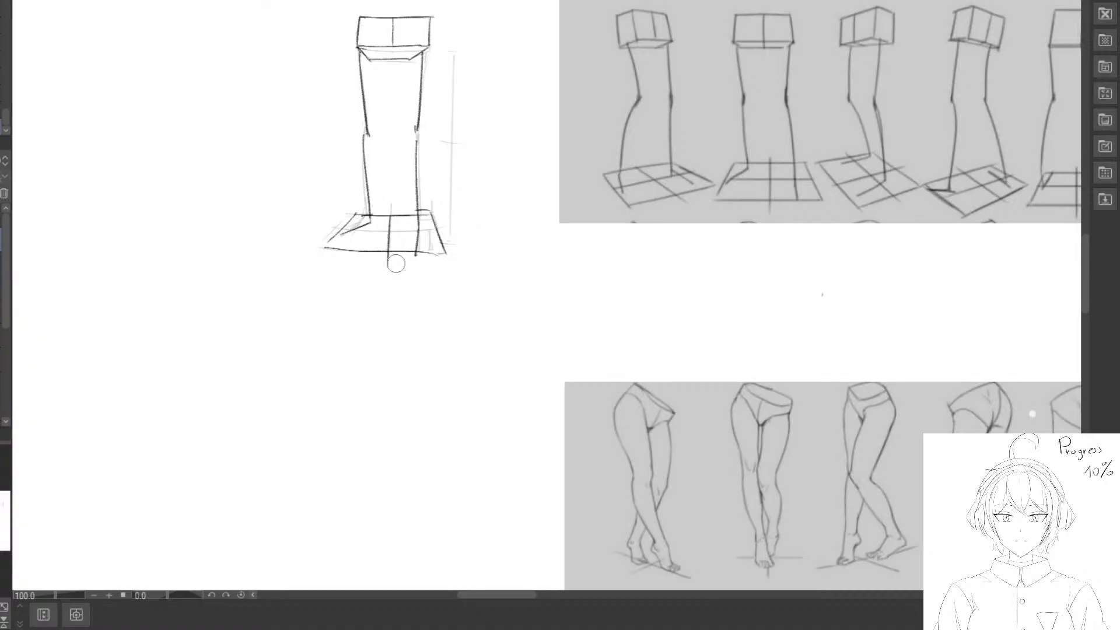
scroll(395, 263, down, 1)
drag(341, 210, 437, 205)
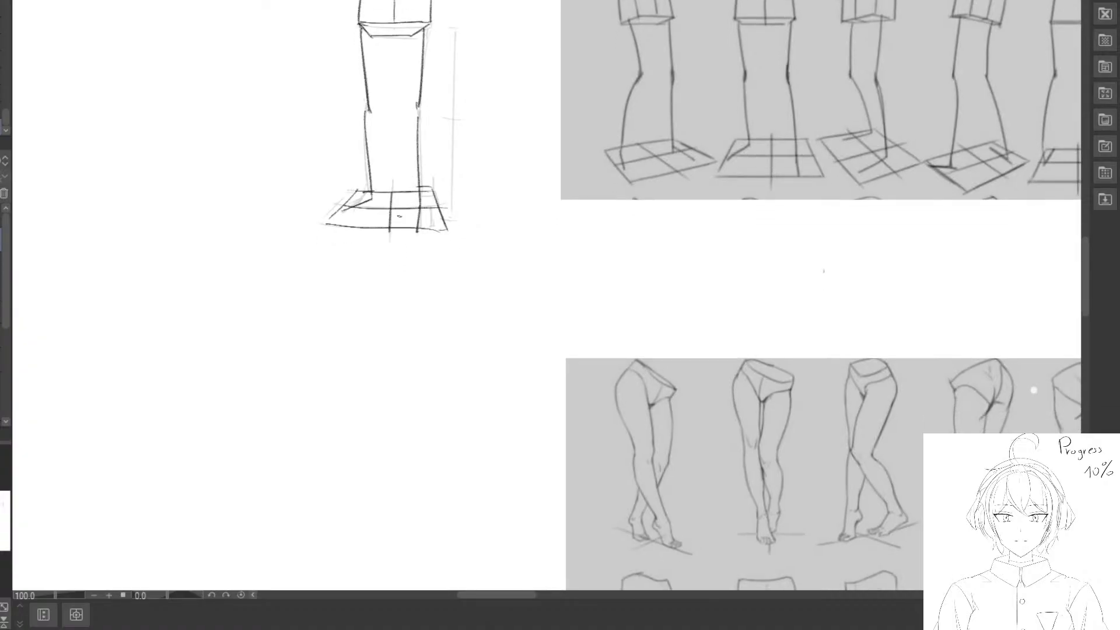
scroll(398, 216, up, 2)
scroll(345, 131, up, 1)
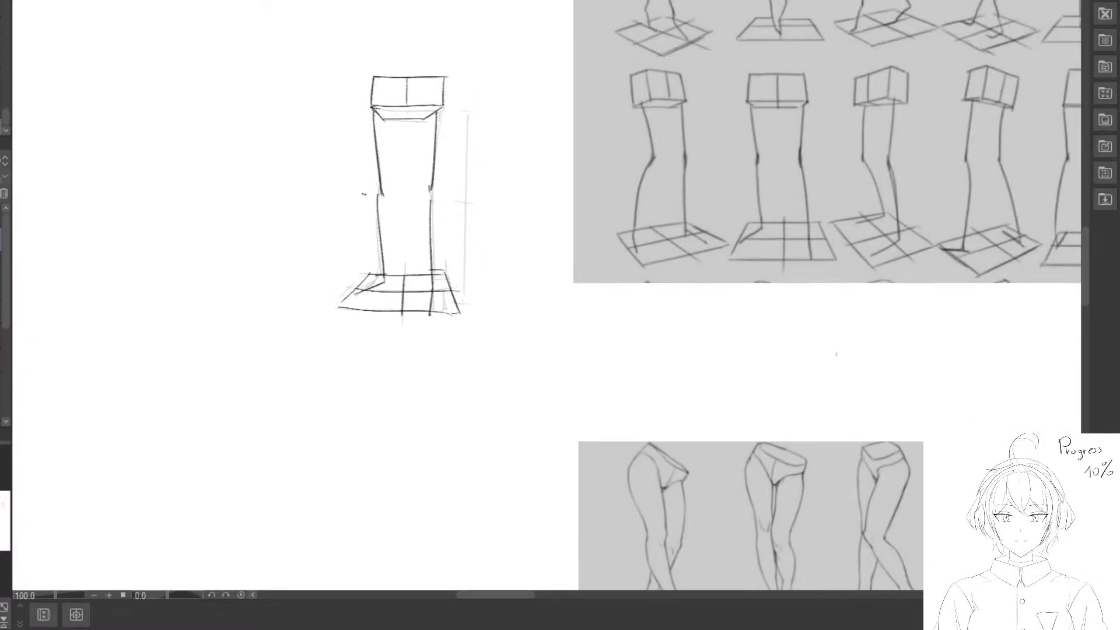
Erase the left lower leg line and redraw it with an outward curve from knee to ankle.
mouse_move(371, 197)
mouse_down()
mouse_move(370, 122)
mouse_move(382, 271)
mouse_up()
drag(382, 262, 379, 207)
mouse_move(379, 196)
mouse_down()
mouse_move(385, 289)
mouse_move(377, 213)
mouse_up()
drag(381, 263, 377, 245)
drag(379, 195, 383, 279)
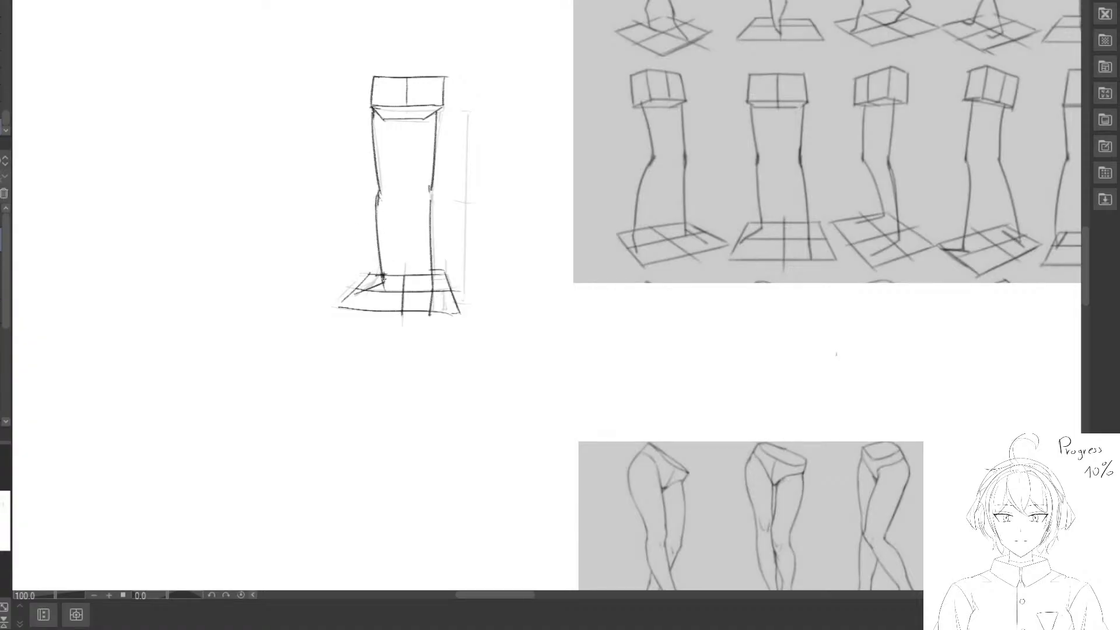
Rework the pelvis box with a shallower underside, a new top edge and a redrawn centre line.
scroll(418, 218, up, 1)
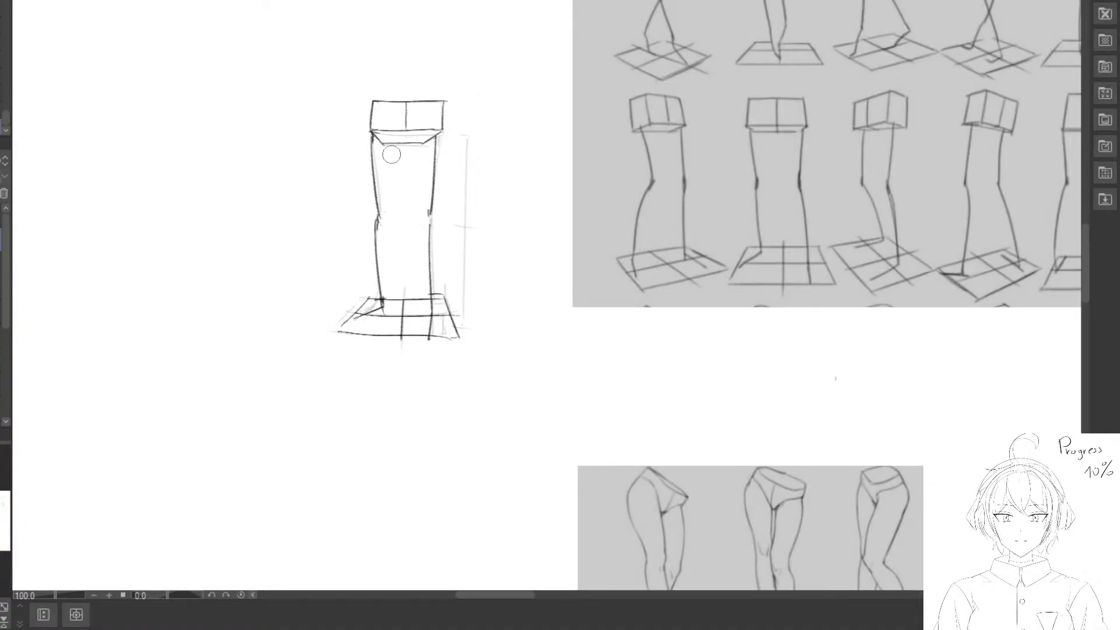
mouse_move(378, 137)
mouse_down()
mouse_move(432, 143)
mouse_move(393, 146)
mouse_move(437, 137)
mouse_move(400, 130)
mouse_move(395, 115)
mouse_move(435, 117)
mouse_move(391, 136)
mouse_up()
scroll(395, 103, up, 1)
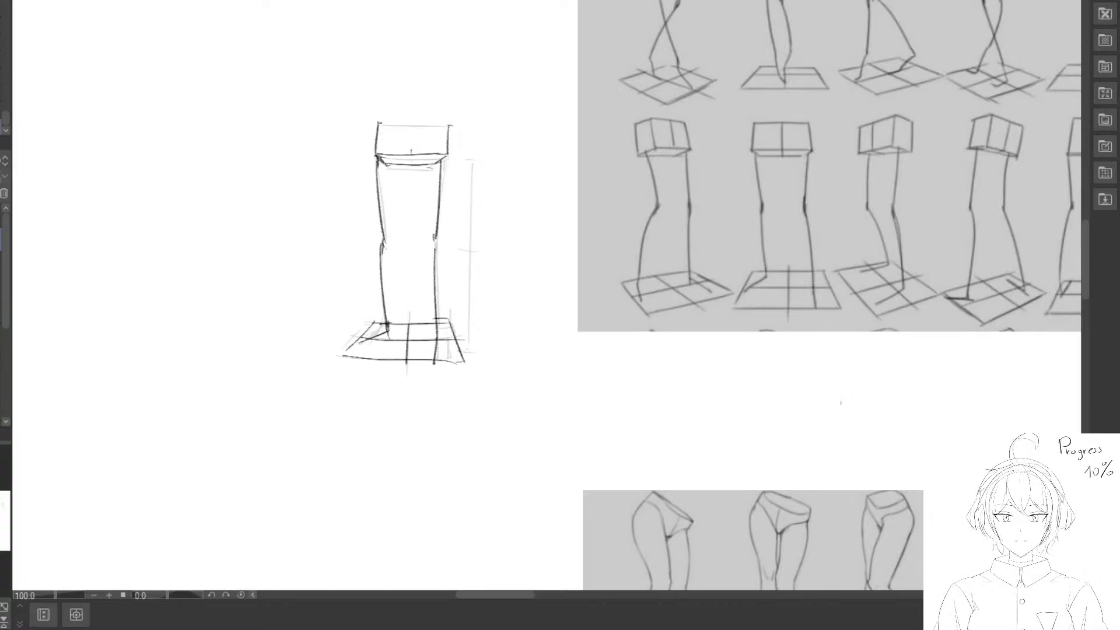
drag(377, 122, 454, 122)
drag(410, 121, 410, 154)
Lasso the dark leg drawing and move it over the second figure in the reference's lower row.
drag(408, 68, 308, 150)
drag(277, 228, 504, 88)
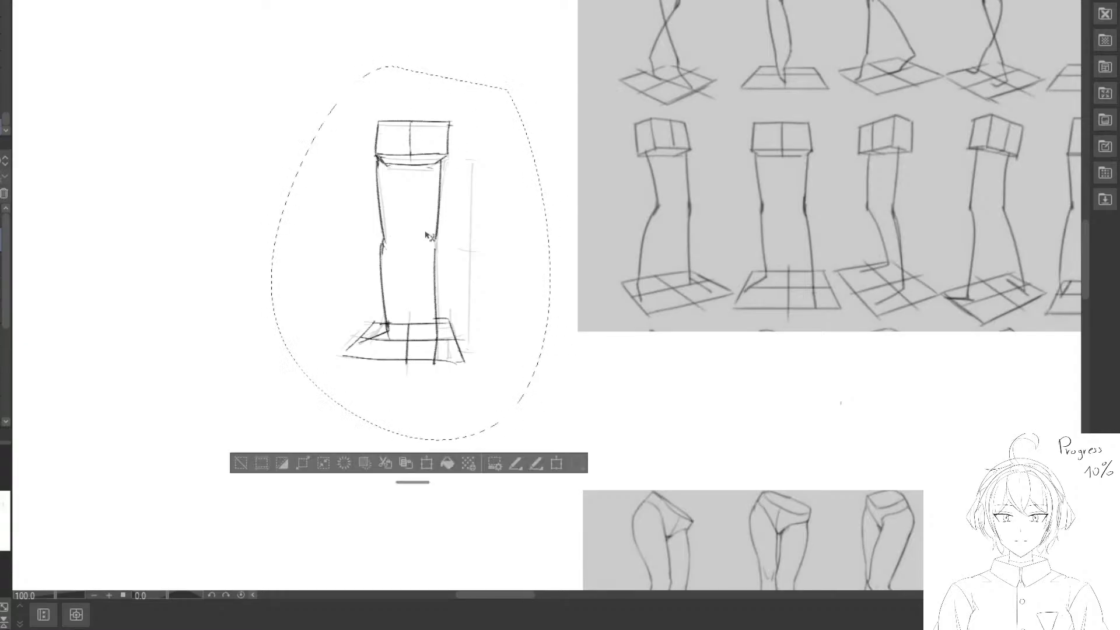
drag(427, 234, 780, 245)
drag(781, 247, 565, 268)
mouse_move(573, 309)
mouse_down()
mouse_move(581, 268)
mouse_move(599, 265)
mouse_up()
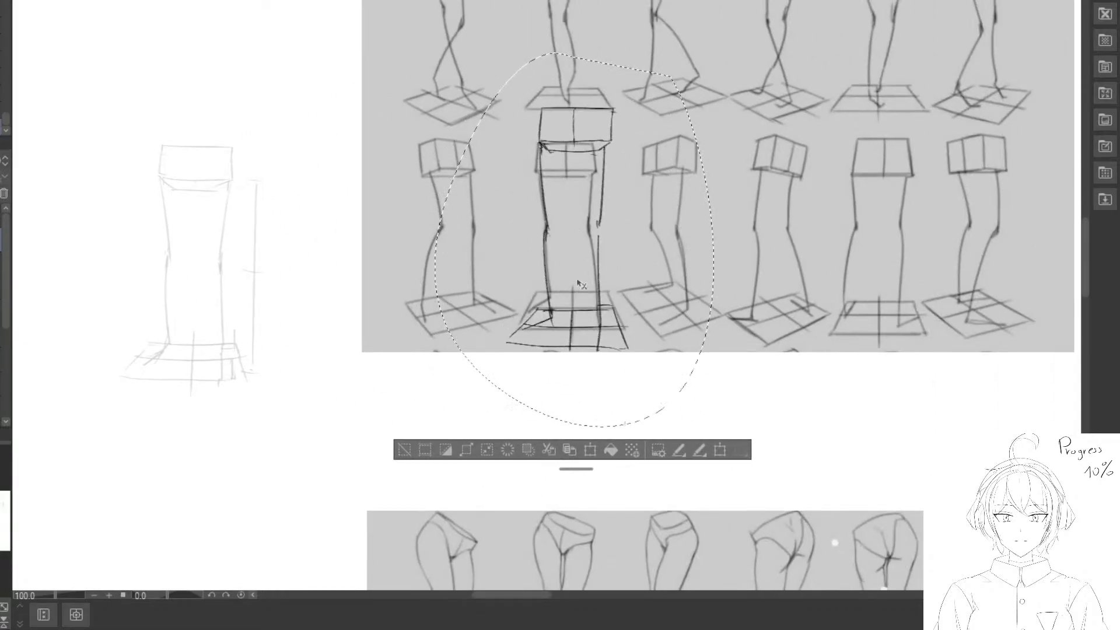
Scale down and rotate the drawing to match the reference figure's proportions, apply the transform and deselect.
key(ctrl+t)
drag(638, 183, 639, 169)
mouse_move(711, 50)
mouse_down()
mouse_move(687, 80)
mouse_move(705, 49)
mouse_move(630, 110)
mouse_move(637, 130)
mouse_move(681, 100)
mouse_move(662, 152)
mouse_up()
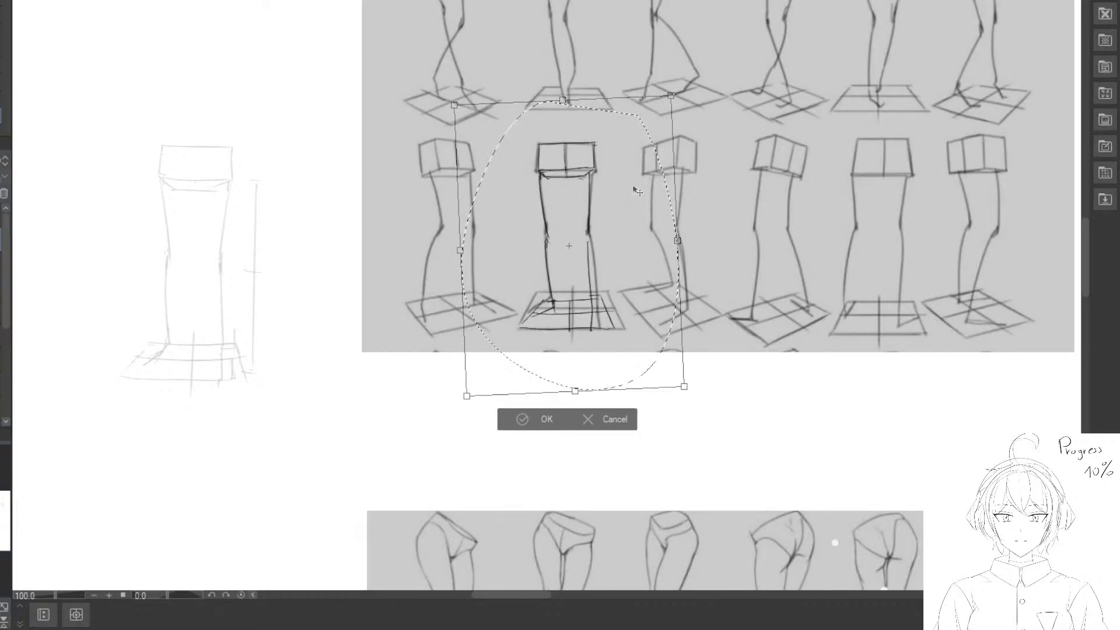
scroll(579, 129, down, 1)
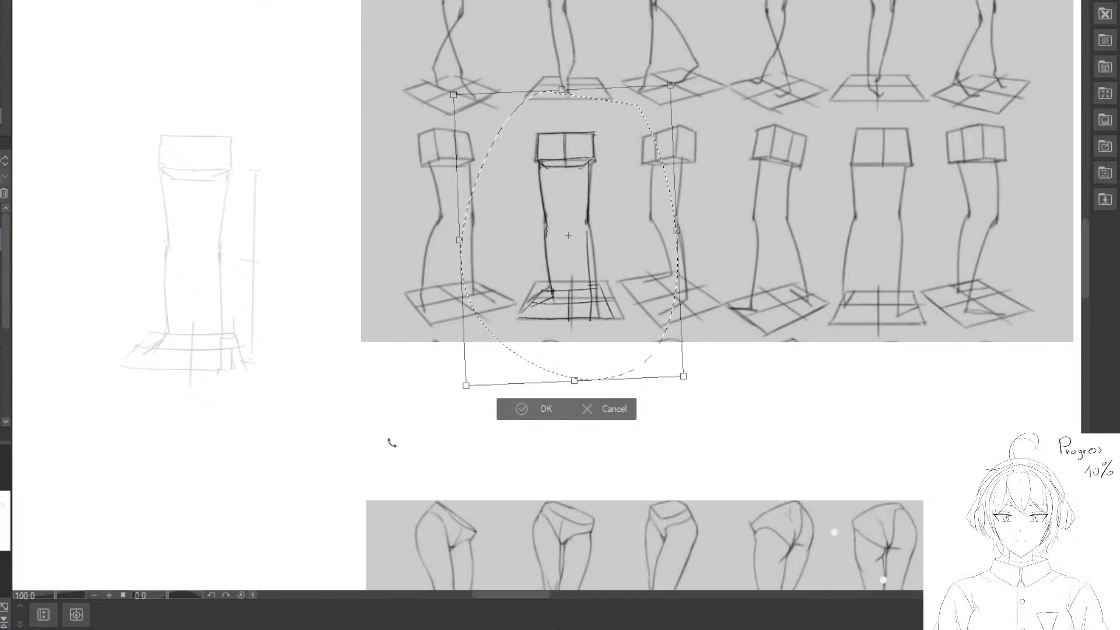
click(529, 409)
key(ctrl+d)
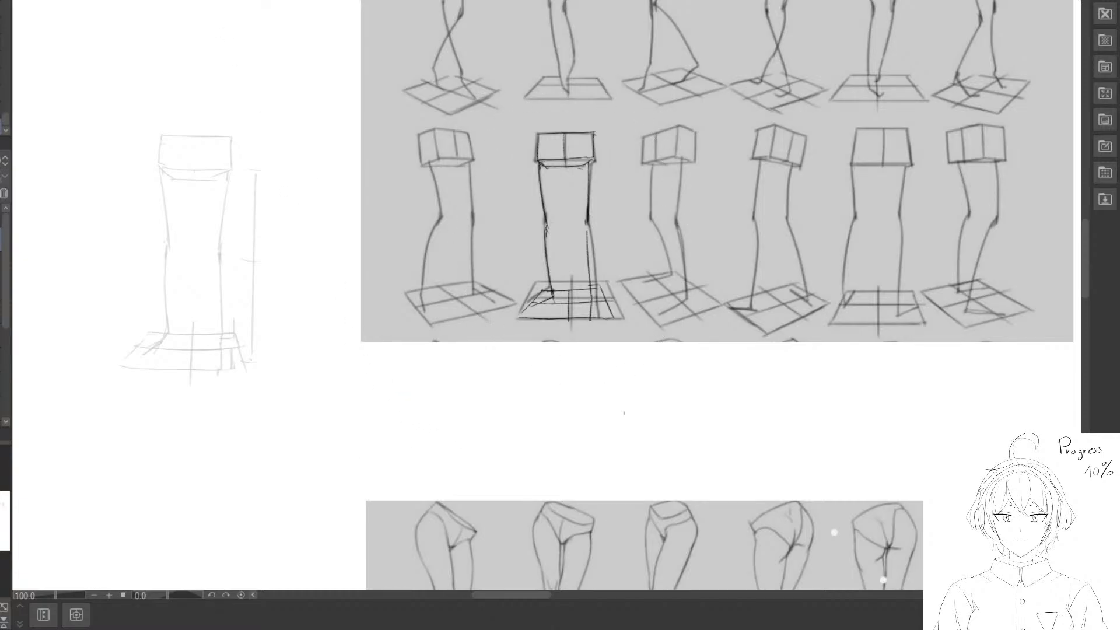
Undo the transform and move of the leg drawing, then clear the selection.
key(ctrl+z)
key(ctrl+z)
drag(227, 190, 432, 47)
drag(376, 286, 449, 215)
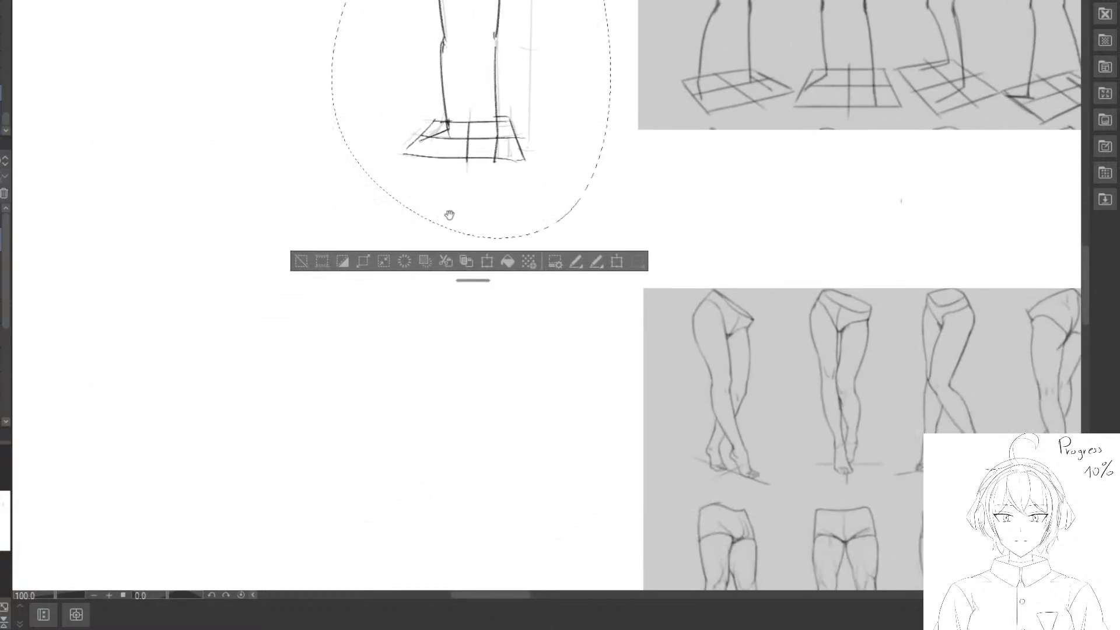
click(302, 263)
Sketch a new faint pelvis box with its underside beside the lower reference of standing muscular legs.
drag(379, 496, 330, 155)
drag(408, 297, 414, 289)
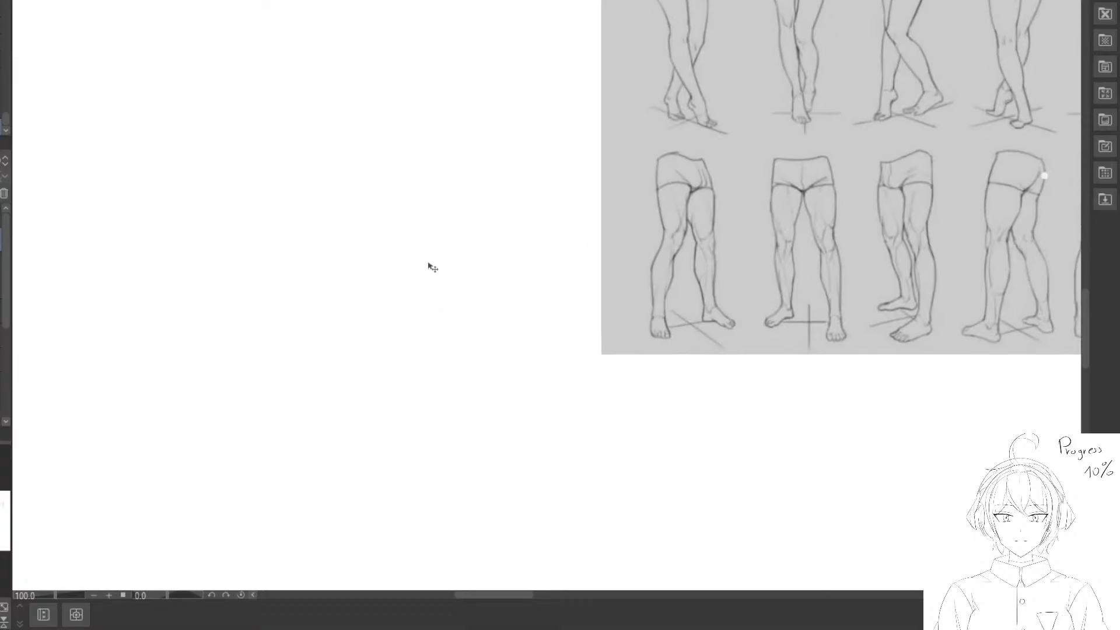
scroll(430, 267, up, 3)
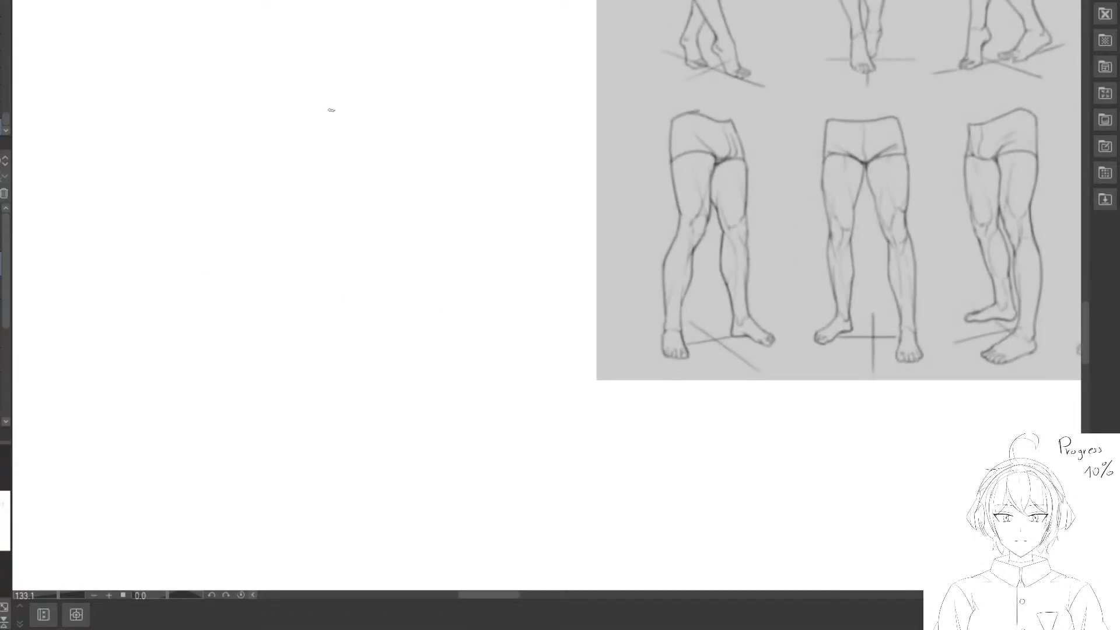
mouse_move(327, 122)
mouse_down()
mouse_move(327, 158)
mouse_move(393, 121)
mouse_up()
mouse_move(364, 156)
mouse_down()
mouse_move(440, 156)
mouse_move(437, 124)
mouse_move(377, 169)
mouse_move(436, 170)
mouse_up()
scroll(449, 181, down, 2)
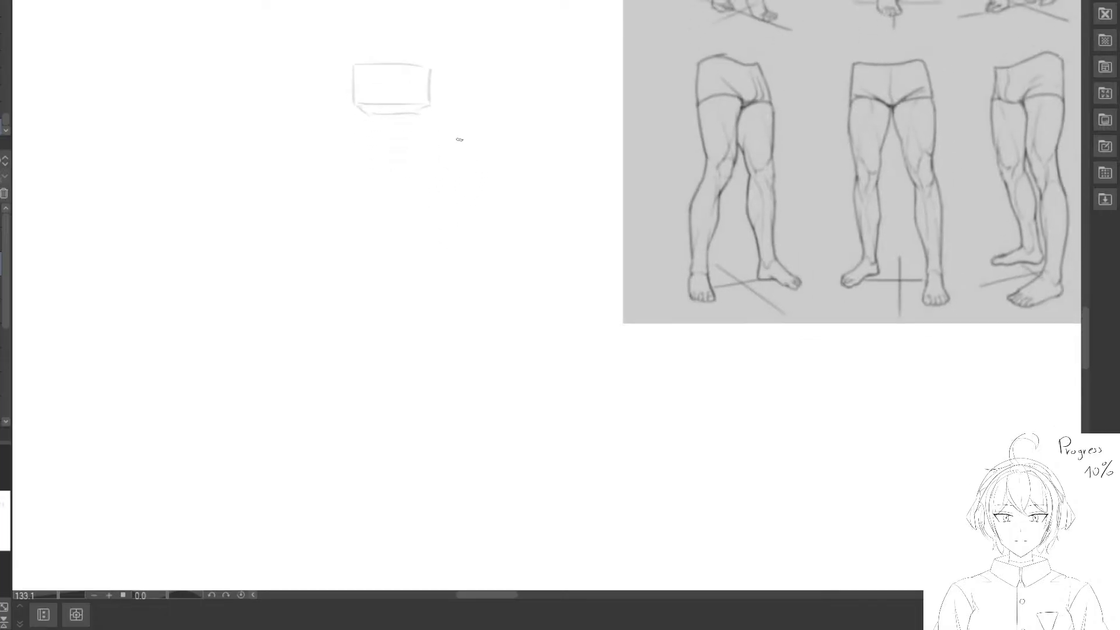
Add a vertical leg-length guide with a halfway mark and a trapezoid floor plane below the new box.
drag(459, 116, 458, 311)
drag(410, 223, 427, 204)
mouse_move(355, 273)
mouse_down()
mouse_move(338, 301)
mouse_move(455, 302)
mouse_up()
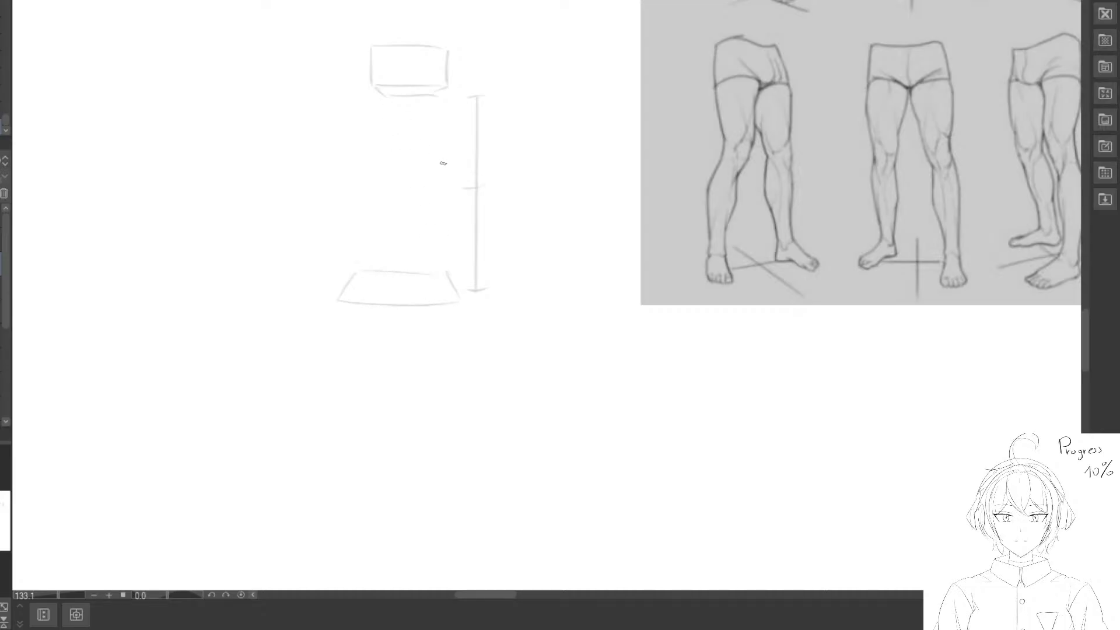
drag(443, 164, 406, 194)
Sketch the faint right and left leg lines, the floor plane's dividing lines and the left foot's direction.
drag(407, 117, 403, 301)
drag(317, 298, 424, 305)
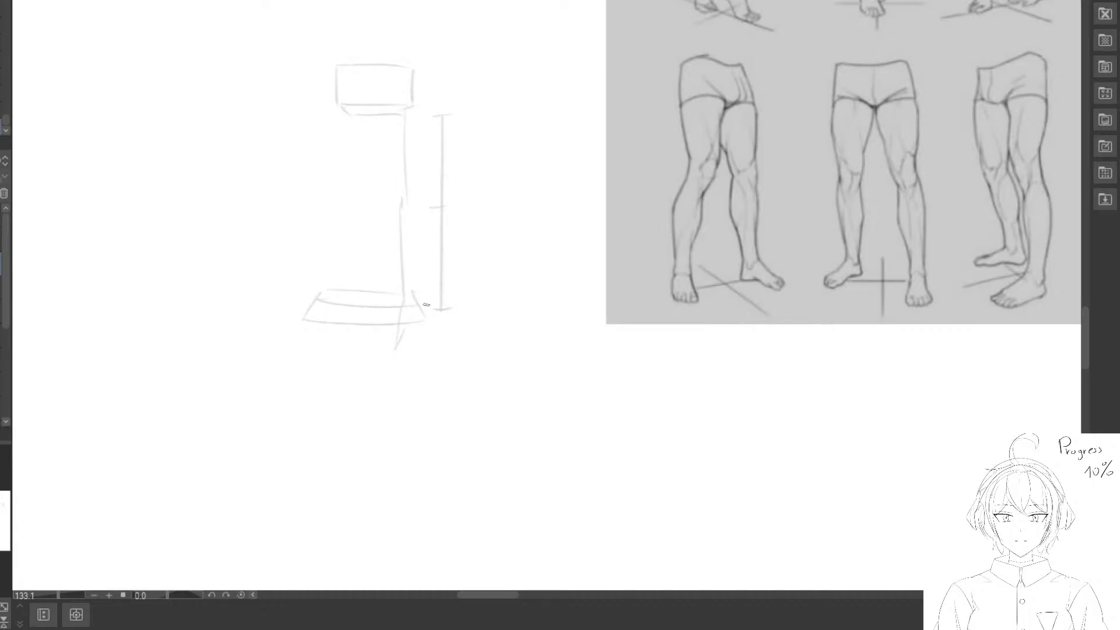
drag(369, 282, 369, 352)
drag(336, 108, 342, 279)
drag(308, 314, 336, 298)
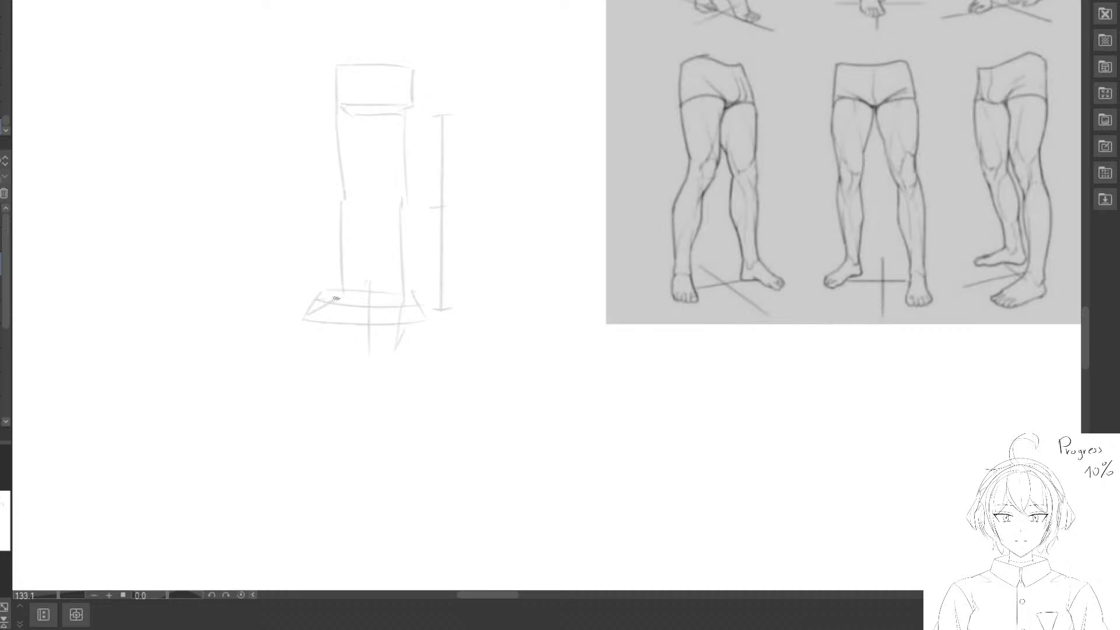
On the layer above the faint guides, draw a dark waistline along the upper edge of the pelvis box.
click(1, 239)
drag(313, 209, 312, 160)
mouse_move(301, 93)
mouse_down()
mouse_move(324, 109)
mouse_move(375, 108)
mouse_up()
key(ctrl+z)
drag(295, 108, 362, 106)
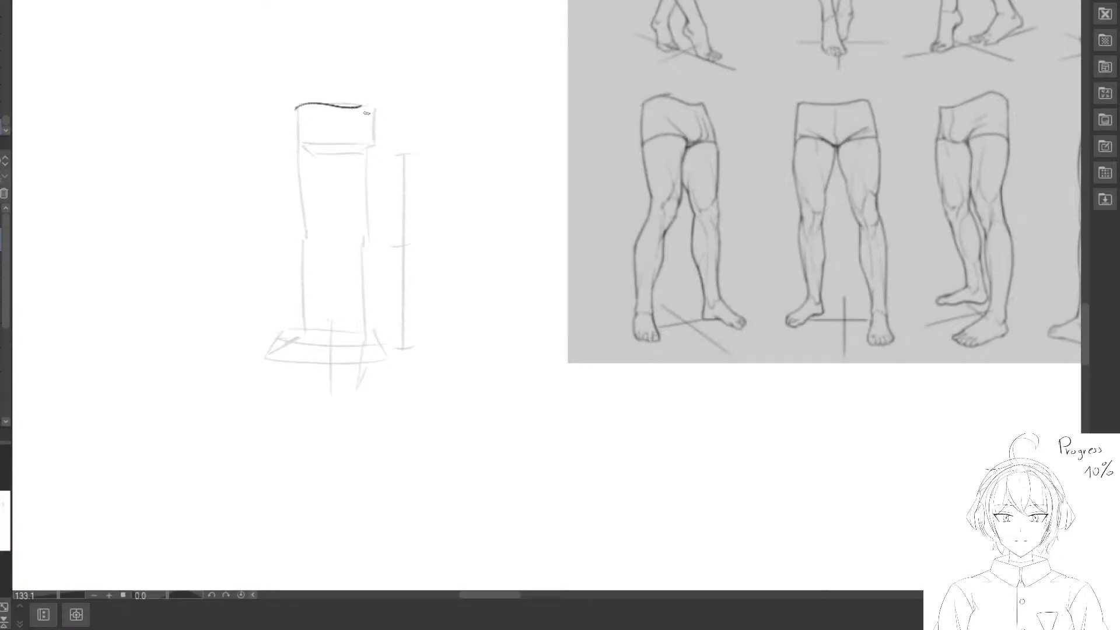
Outline the right-hand side of the pelvis and draw the V-shaped crotch lines at its underside.
key(e)
mouse_move(379, 105)
mouse_down()
mouse_move(301, 106)
mouse_move(362, 103)
mouse_move(373, 146)
mouse_move(336, 155)
mouse_move(303, 135)
mouse_move(352, 143)
mouse_move(312, 142)
mouse_move(332, 154)
mouse_up()
key(p)
key(e)
key(p)
key(e)
mouse_move(335, 154)
mouse_down()
mouse_move(313, 145)
mouse_move(342, 145)
mouse_up()
key(e)
drag(303, 137, 332, 152)
drag(334, 151, 362, 140)
drag(366, 189, 366, 185)
key(e)
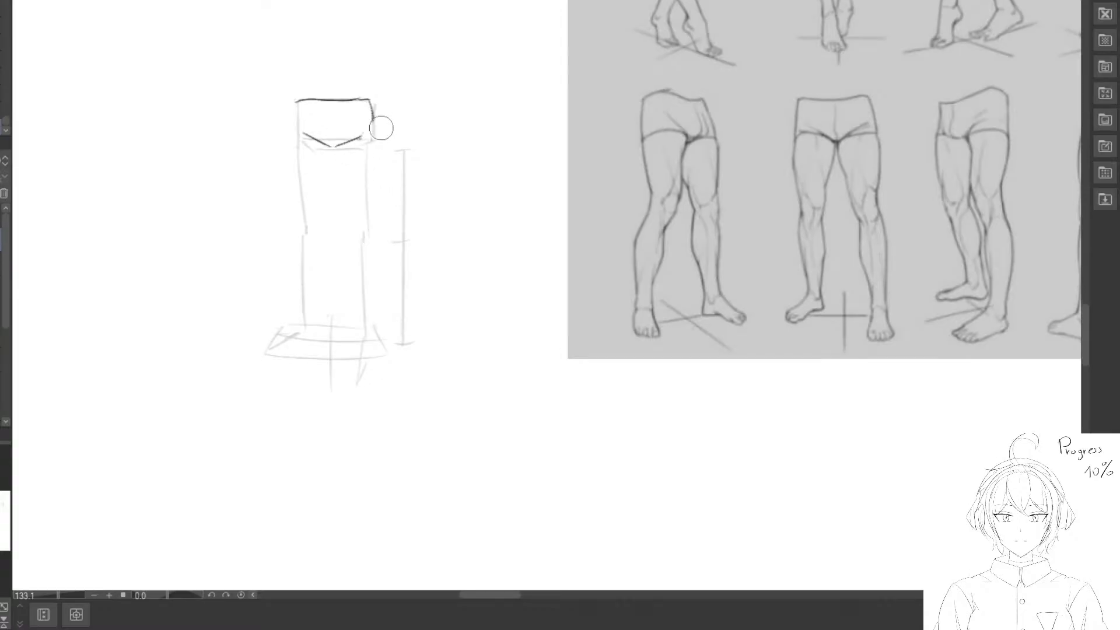
Clean up the right-hand pelvis side and draw the shorts' hem from the crotch to the hip.
mouse_move(381, 127)
mouse_down()
mouse_move(378, 108)
mouse_move(380, 140)
mouse_up()
key(p)
key(e)
mouse_move(381, 138)
mouse_down()
mouse_move(377, 108)
mouse_move(377, 137)
mouse_up()
key(p)
mouse_move(371, 188)
mouse_down()
mouse_move(376, 142)
mouse_move(359, 109)
mouse_move(381, 93)
mouse_up()
key(e)
key(p)
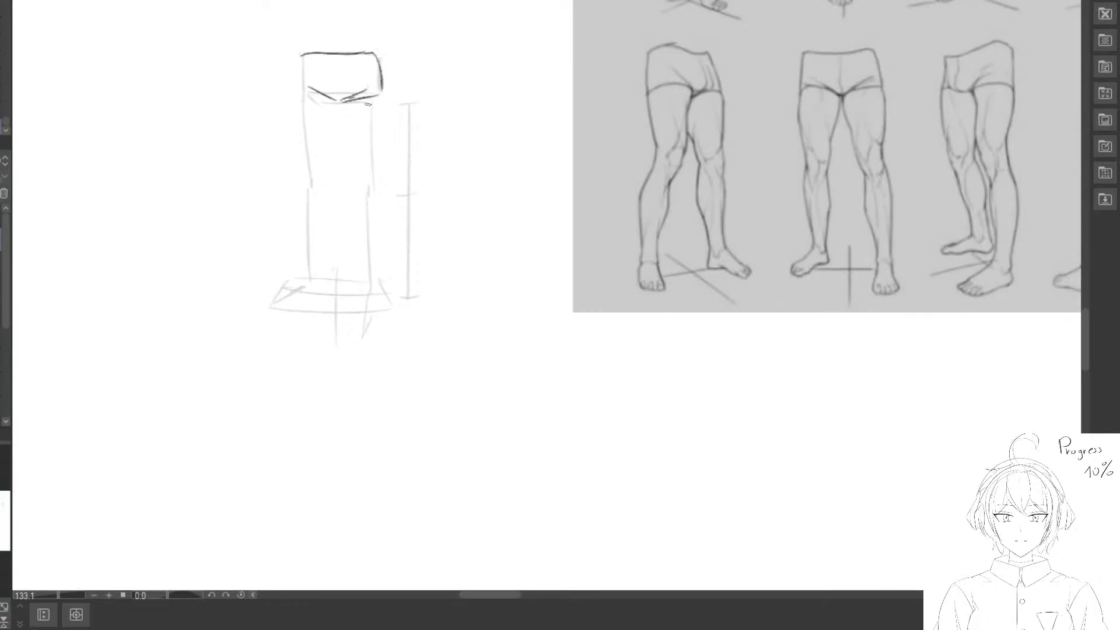
mouse_move(370, 149)
mouse_down()
mouse_move(382, 183)
mouse_move(415, 174)
mouse_up()
key(e)
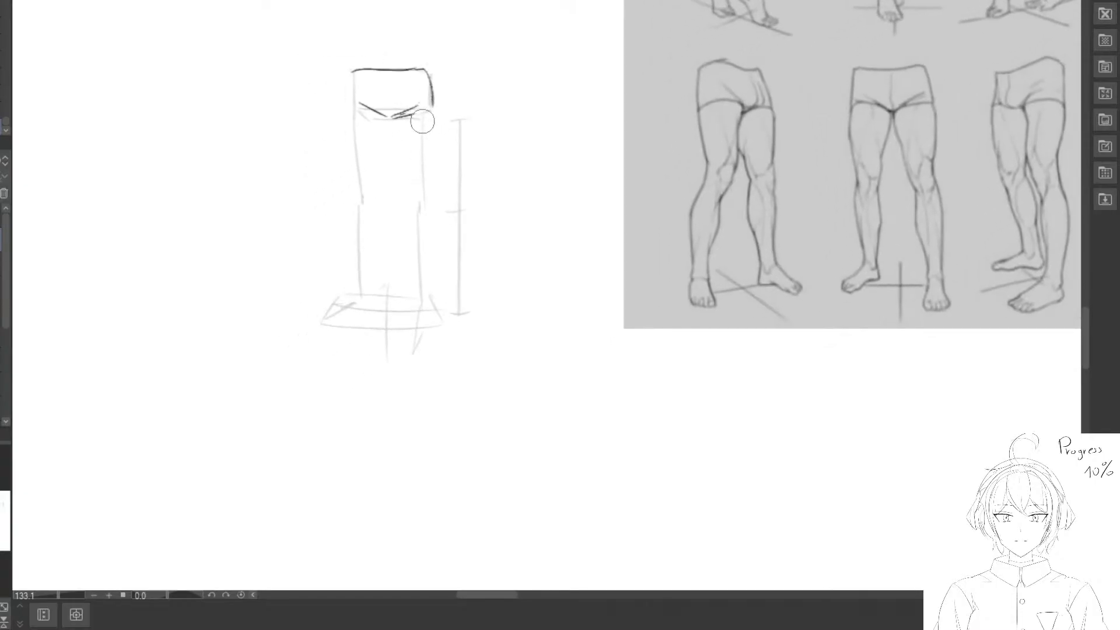
mouse_move(422, 122)
mouse_down()
mouse_move(393, 117)
mouse_move(429, 110)
mouse_up()
key(p)
Draw the outer and inner thigh contours of the right-hand leg down to the knee, with a short knee mark.
drag(438, 164, 429, 129)
key(e)
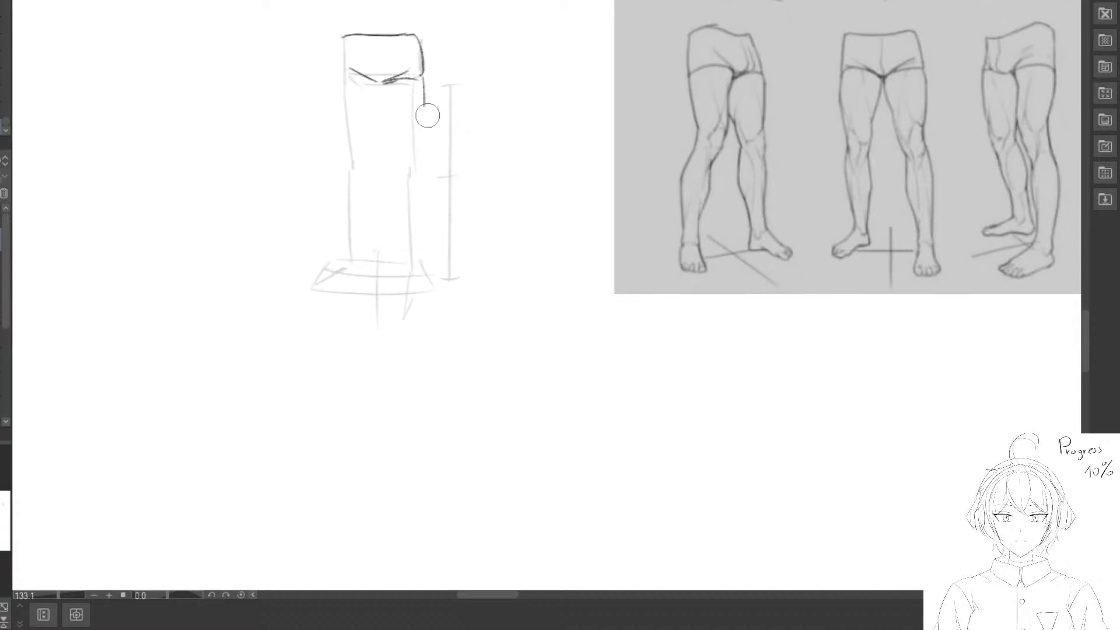
key(p)
drag(423, 74, 421, 155)
mouse_move(382, 82)
mouse_down()
mouse_move(393, 156)
mouse_move(343, 146)
mouse_move(375, 73)
mouse_move(387, 170)
mouse_up()
key(e)
key(p)
key(e)
key(p)
key(e)
key(p)
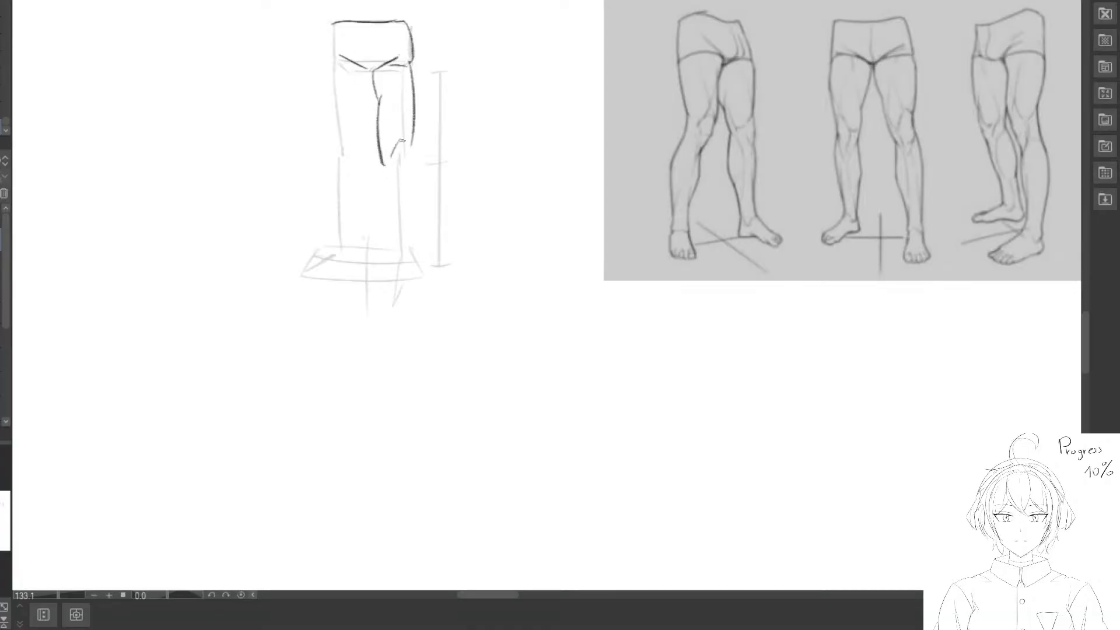
Draw the outer and inner calf contours of the right-hand leg down to the ankle.
mouse_move(414, 138)
mouse_down()
mouse_move(411, 165)
mouse_move(368, 152)
mouse_move(383, 156)
mouse_move(402, 201)
mouse_up()
key(ctrl+z)
drag(412, 126, 400, 208)
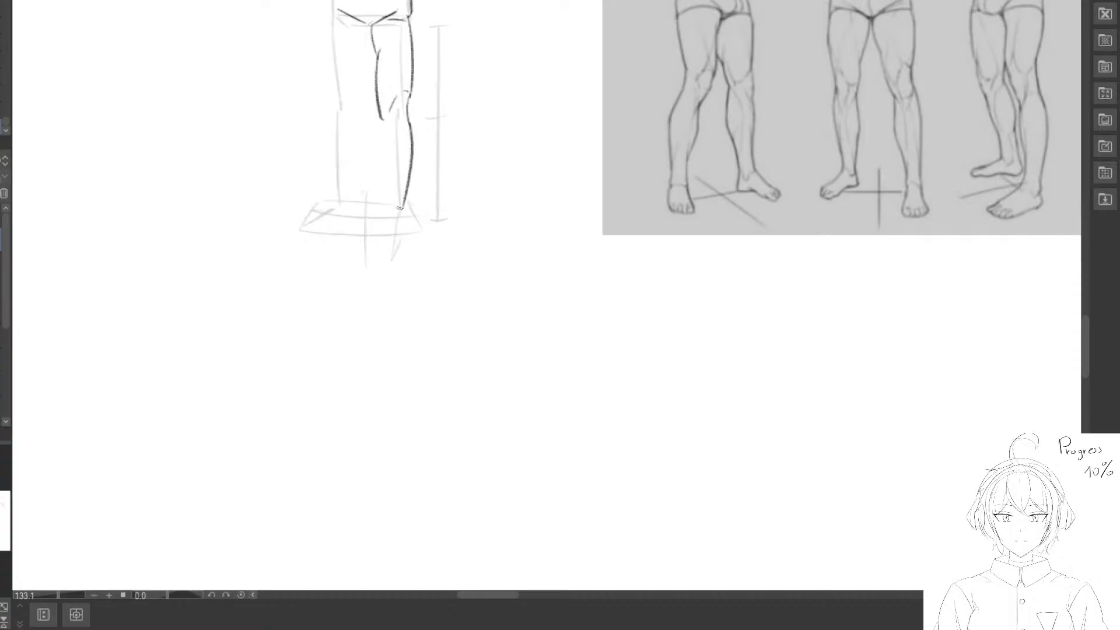
key(ctrl+z)
drag(412, 117, 407, 207)
drag(382, 120, 391, 201)
key(e)
key(p)
key(e)
key(p)
key(e)
key(p)
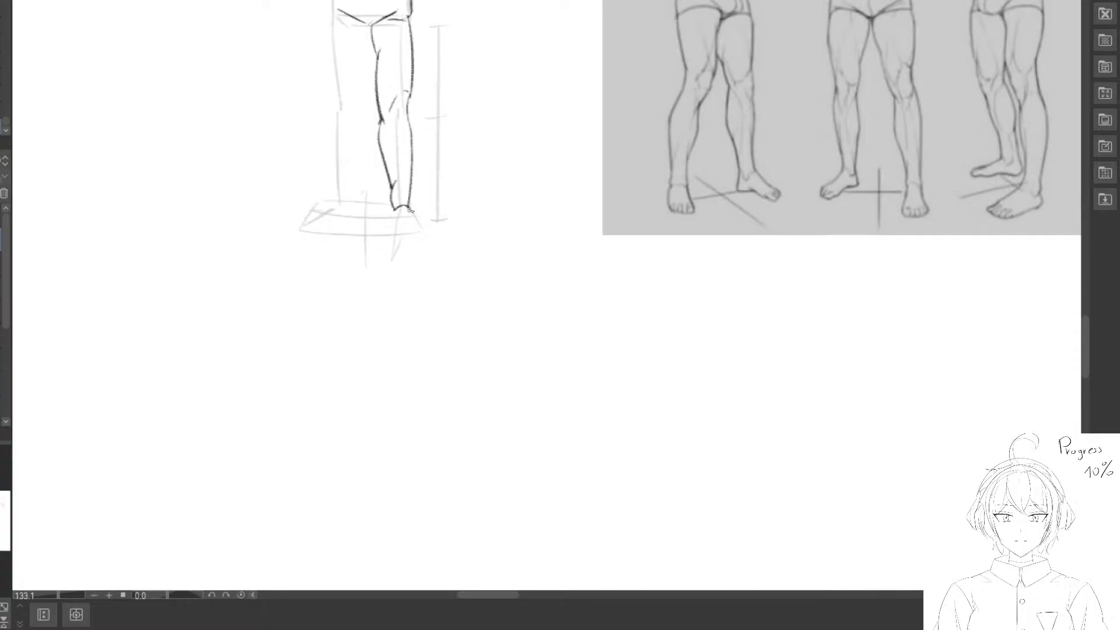
Draw the forward-facing foot below the right-hand ankle and clean up the ankle lines.
key(e)
mouse_move(389, 229)
mouse_down()
mouse_move(386, 241)
mouse_move(392, 229)
mouse_move(386, 239)
mouse_move(418, 240)
mouse_move(407, 233)
mouse_move(415, 244)
mouse_move(396, 257)
mouse_move(411, 249)
mouse_up()
key(p)
key(e)
key(p)
key(e)
key(p)
key(e)
key(p)
key(e)
key(p)
key(e)
mouse_move(393, 199)
mouse_down()
mouse_move(395, 213)
mouse_move(401, 194)
mouse_move(398, 209)
mouse_up()
key(p)
key(e)
key(p)
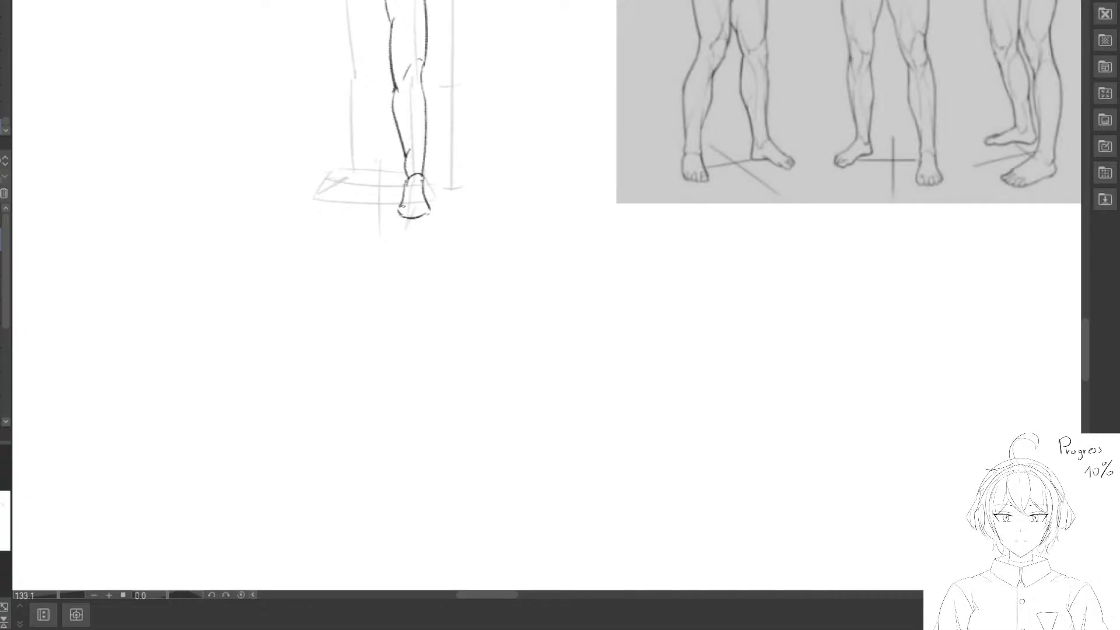
Start the inner thigh contour of the left-hand leg with a short stroke below the crotch.
drag(368, 146, 396, 241)
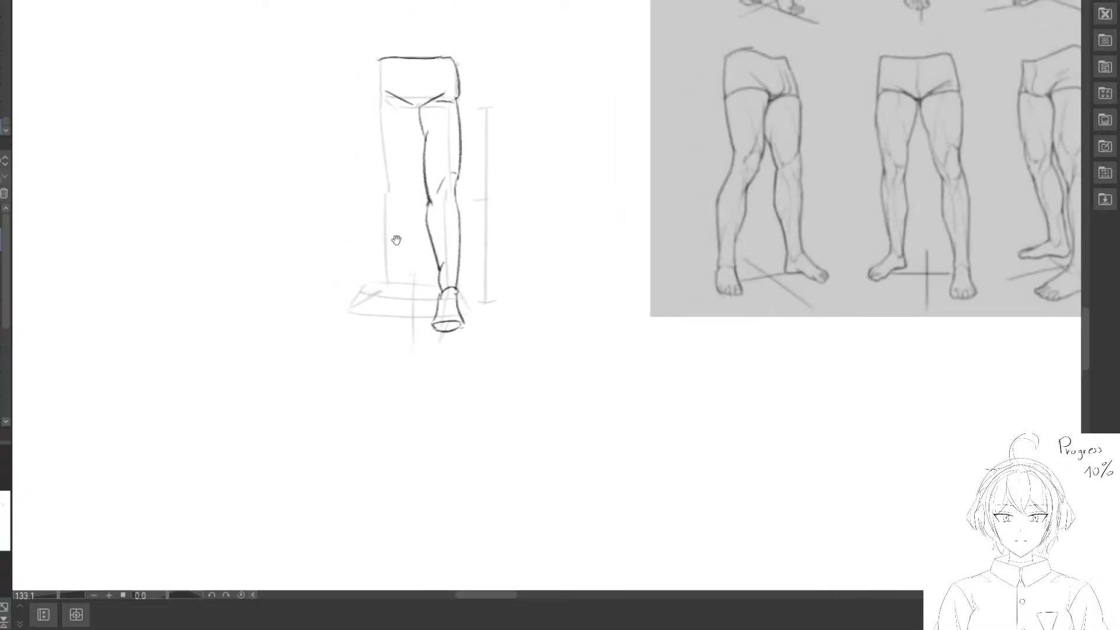
drag(391, 187, 378, 219)
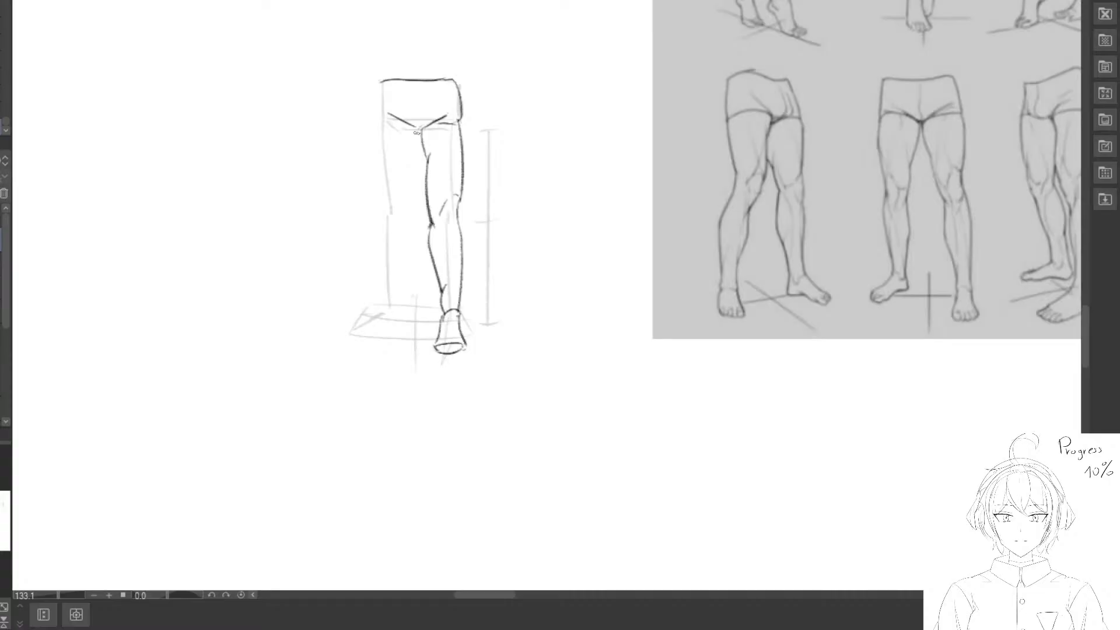
mouse_move(418, 132)
mouse_down()
mouse_move(407, 163)
mouse_move(465, 175)
mouse_move(464, 151)
mouse_move(463, 200)
mouse_up()
key(e)
key(p)
key(e)
key(p)
Rework the right-hand hip and outer thigh contour and redraw the shorts' hem as a curve.
mouse_move(468, 144)
mouse_down()
mouse_move(462, 200)
mouse_move(435, 204)
mouse_up()
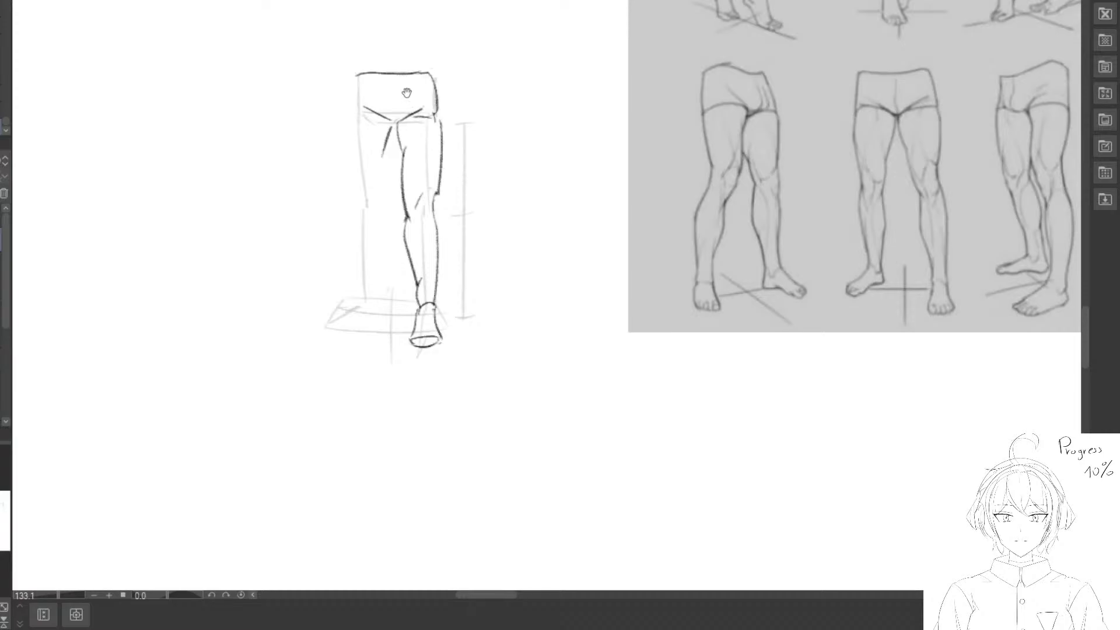
mouse_move(435, 114)
mouse_down()
mouse_move(434, 85)
mouse_move(440, 119)
mouse_move(406, 121)
mouse_move(439, 119)
mouse_move(446, 98)
mouse_move(441, 144)
mouse_up()
key(p)
key(e)
key(p)
key(e)
key(p)
key(e)
key(p)
key(space)
drag(335, 161, 426, 116)
key(e)
key(e)
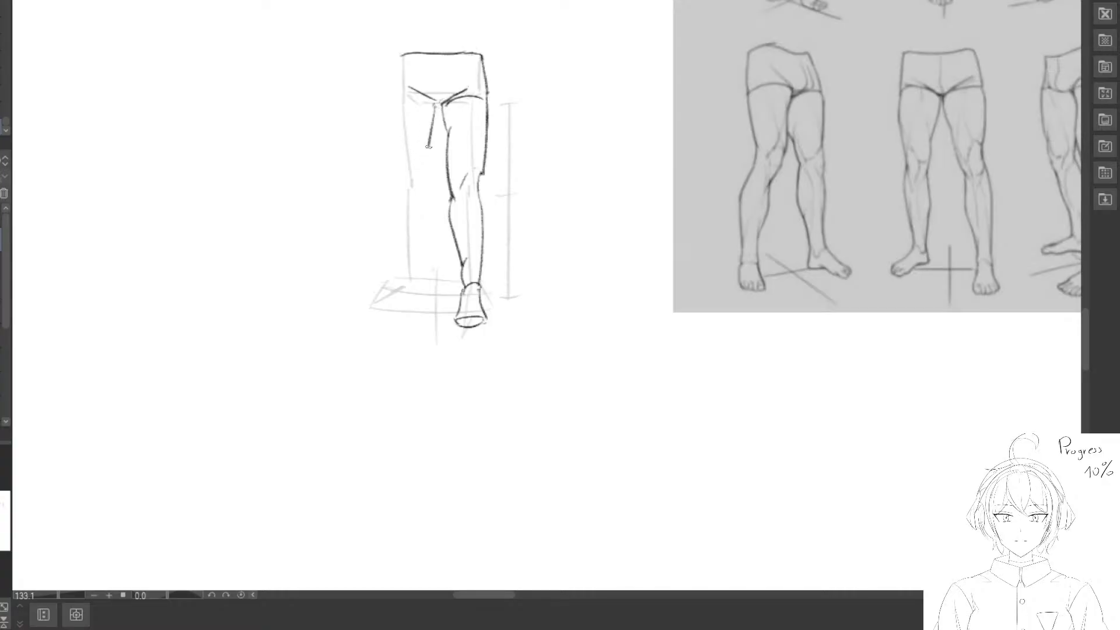
Draw the left-hand pelvis side and hem, and start the outer thigh contour below them.
mouse_move(412, 164)
mouse_down()
mouse_move(430, 114)
mouse_move(430, 144)
mouse_up()
key(p)
mouse_move(401, 57)
mouse_down()
mouse_move(425, 98)
mouse_move(402, 160)
mouse_move(398, 108)
mouse_move(401, 160)
mouse_up()
key(e)
key(p)
key(e)
key(p)
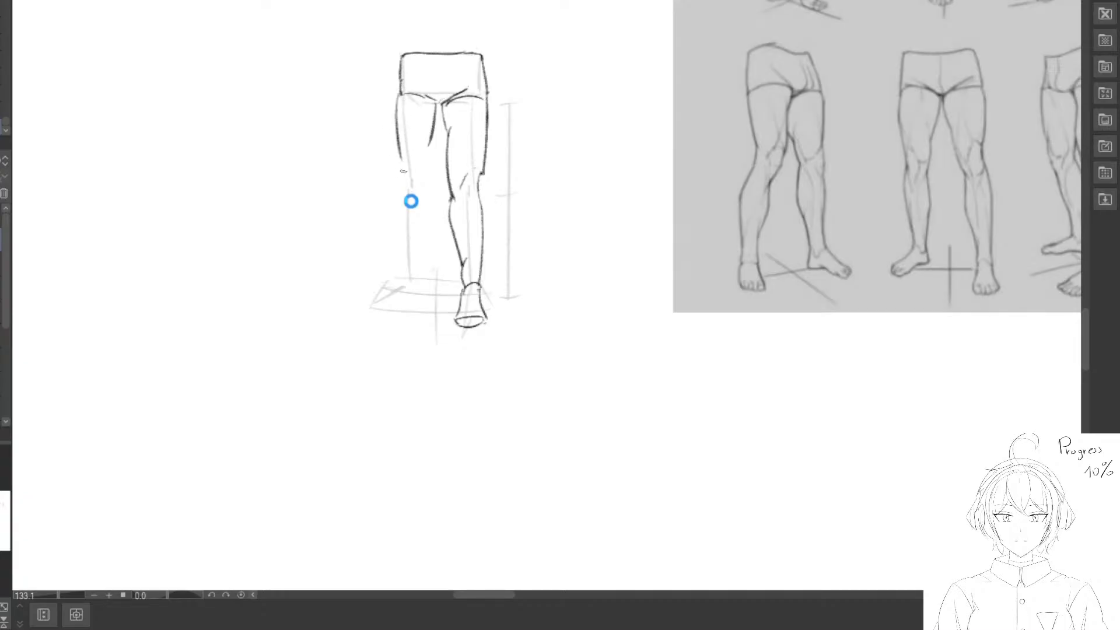
Complete the outer and inner thigh contours of the left-hand leg down to the knee.
drag(405, 215, 377, 208)
mouse_move(369, 166)
mouse_down()
mouse_move(373, 207)
mouse_move(375, 142)
mouse_move(377, 212)
mouse_move(380, 198)
mouse_up()
key(e)
key(p)
key(e)
drag(407, 147, 401, 211)
key(p)
key(e)
key(p)
key(e)
mouse_move(411, 131)
mouse_down()
mouse_move(413, 118)
mouse_move(407, 174)
mouse_up()
key(p)
key(e)
key(p)
drag(387, 224, 394, 184)
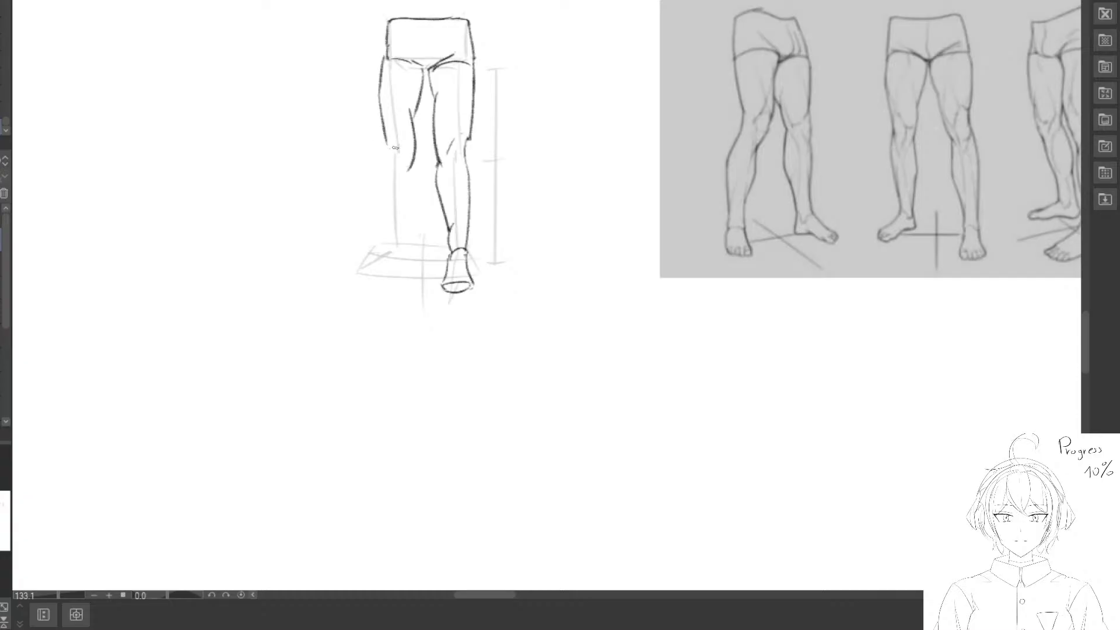
Draw the outer and inner calf contours of the left-hand leg down to the ankle.
key(e)
mouse_move(384, 138)
mouse_down()
mouse_move(392, 238)
mouse_move(374, 161)
mouse_move(385, 220)
mouse_up()
key(p)
key(e)
key(p)
mouse_move(413, 164)
mouse_down()
mouse_move(407, 232)
mouse_move(387, 249)
mouse_move(400, 247)
mouse_move(412, 180)
mouse_move(403, 235)
mouse_up()
key(e)
key(p)
key(e)
key(p)
key(e)
key(p)
Draw the outward-turned foot of the left-hand leg along its faint direction guide.
drag(388, 274, 386, 246)
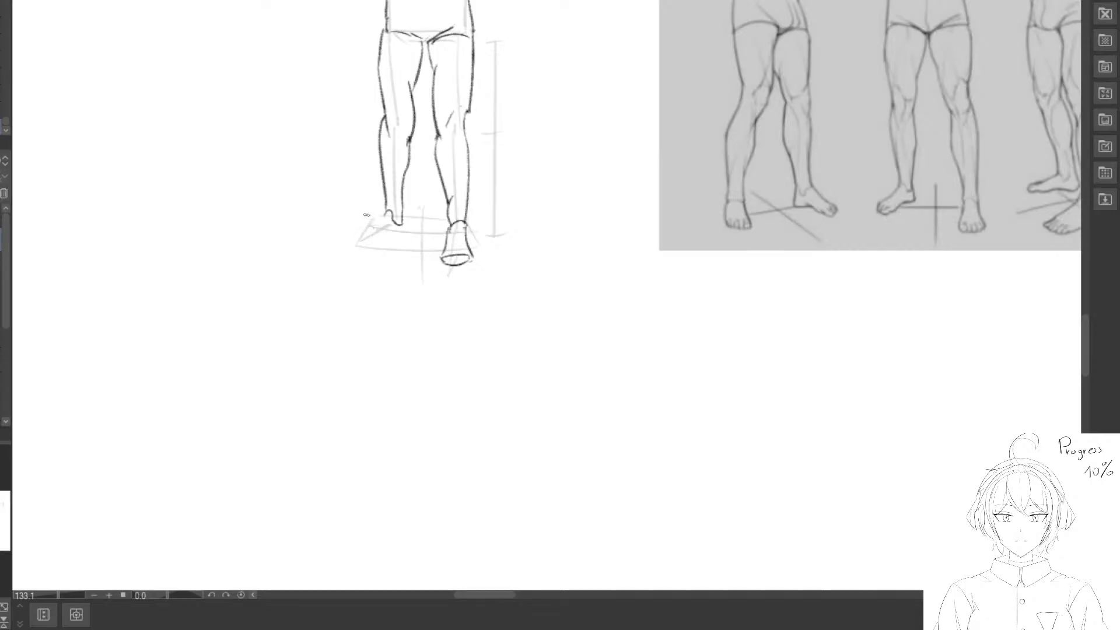
key(e)
mouse_move(401, 240)
mouse_down()
mouse_move(384, 211)
mouse_move(382, 238)
mouse_move(392, 240)
mouse_move(397, 232)
mouse_move(356, 240)
mouse_up()
key(e)
key(p)
drag(391, 206, 354, 248)
Add the inner muscle lines on the thigh of the left-hand leg.
mouse_move(348, 56)
mouse_down()
mouse_move(310, 128)
mouse_move(317, 151)
mouse_up()
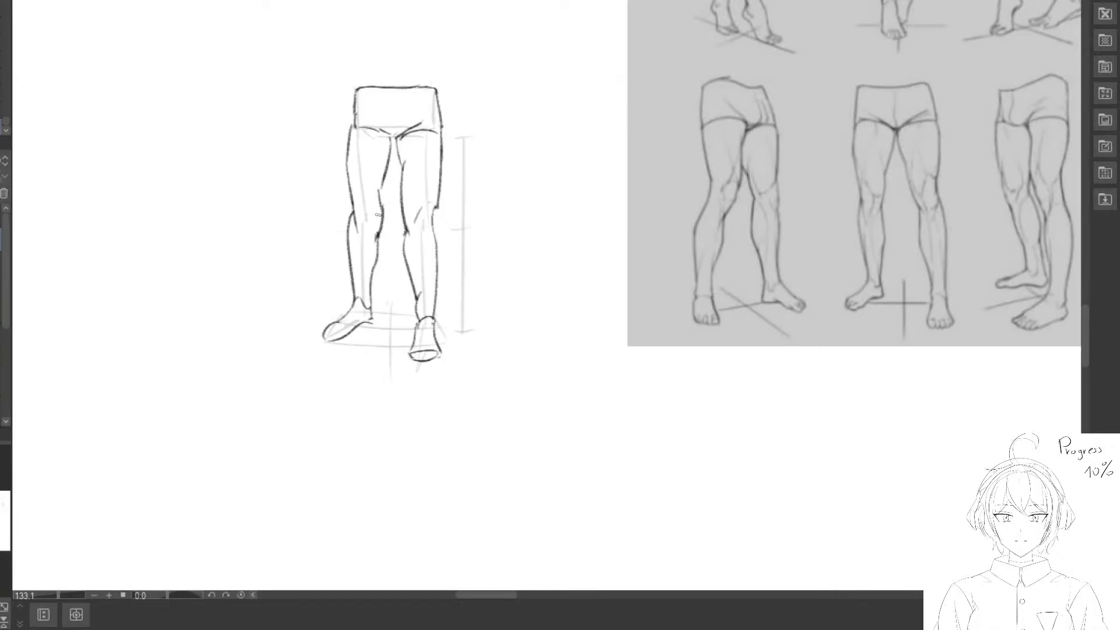
drag(395, 172, 406, 168)
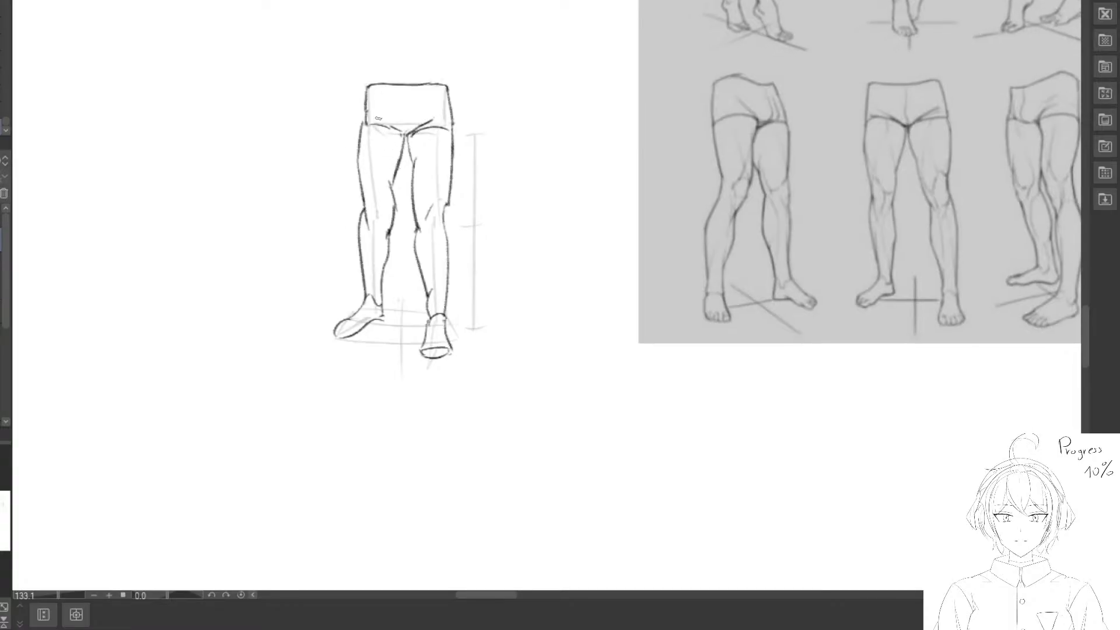
drag(378, 132, 390, 171)
mouse_move(375, 237)
mouse_down()
mouse_move(349, 199)
mouse_move(356, 220)
mouse_up()
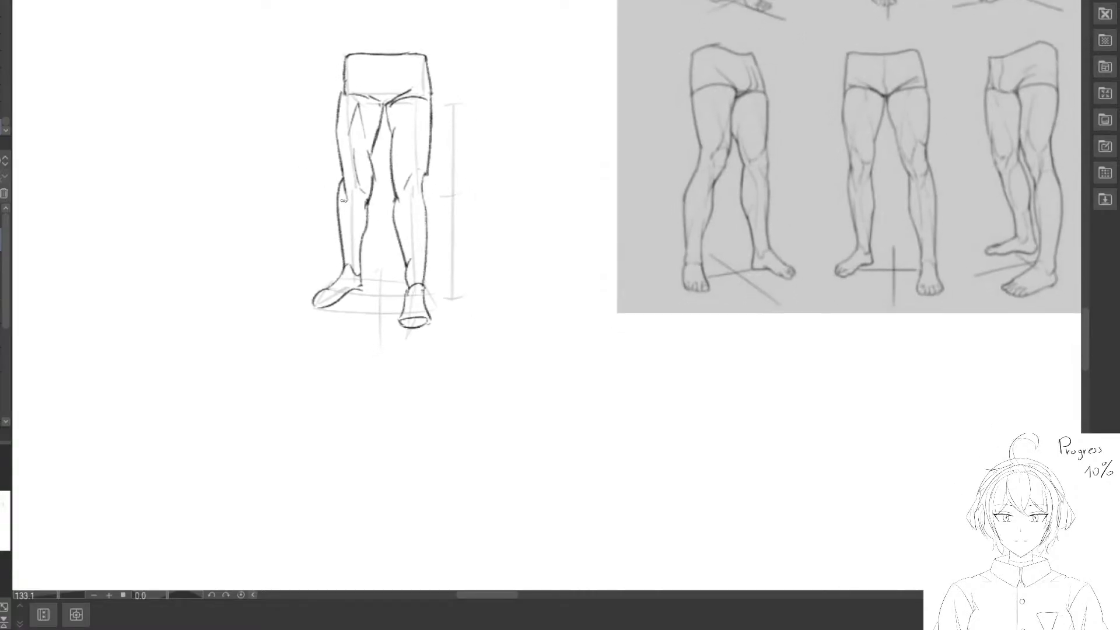
Draw kneecap shapes on both legs.
drag(348, 171, 350, 178)
key(e)
drag(413, 175, 412, 205)
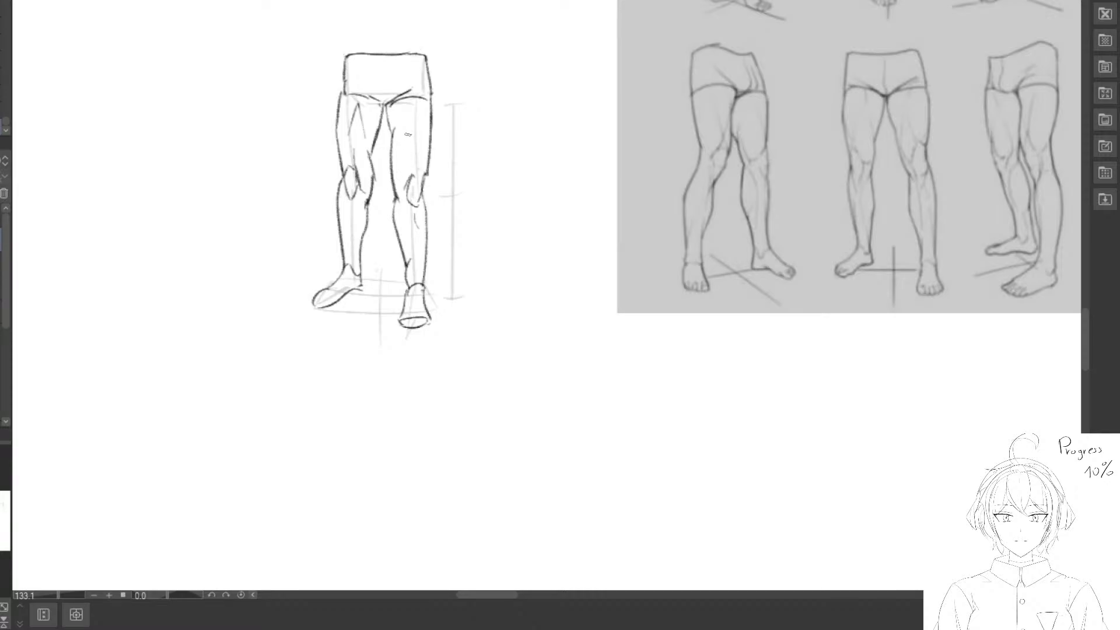
Add the thigh muscle lines running down to the kneecap on the right-hand leg.
drag(438, 201, 446, 188)
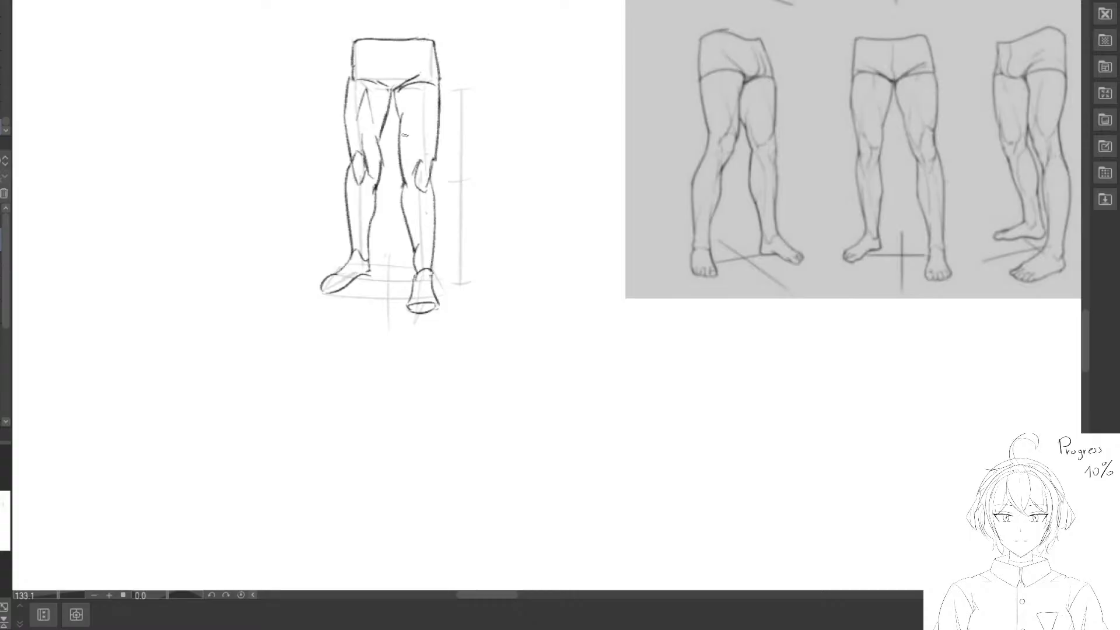
mouse_move(407, 126)
mouse_down()
mouse_move(403, 163)
mouse_move(419, 149)
mouse_up()
drag(418, 85, 407, 154)
mouse_move(407, 116)
mouse_down()
mouse_move(415, 89)
mouse_move(419, 151)
mouse_up()
drag(418, 83, 402, 175)
drag(419, 123, 415, 159)
drag(419, 120, 421, 156)
drag(414, 112, 433, 154)
Draw shin lines from the kneecap to the ankle on both legs.
drag(432, 199, 435, 162)
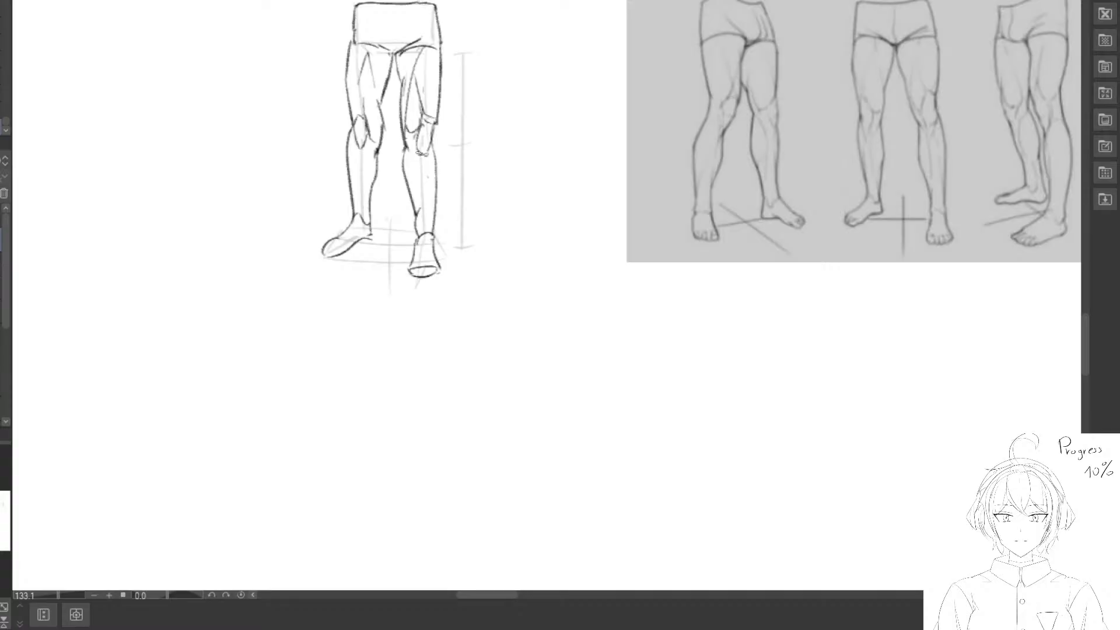
drag(418, 152, 416, 232)
drag(360, 148, 364, 214)
scroll(367, 199, down, 3)
scroll(408, 78, up, 3)
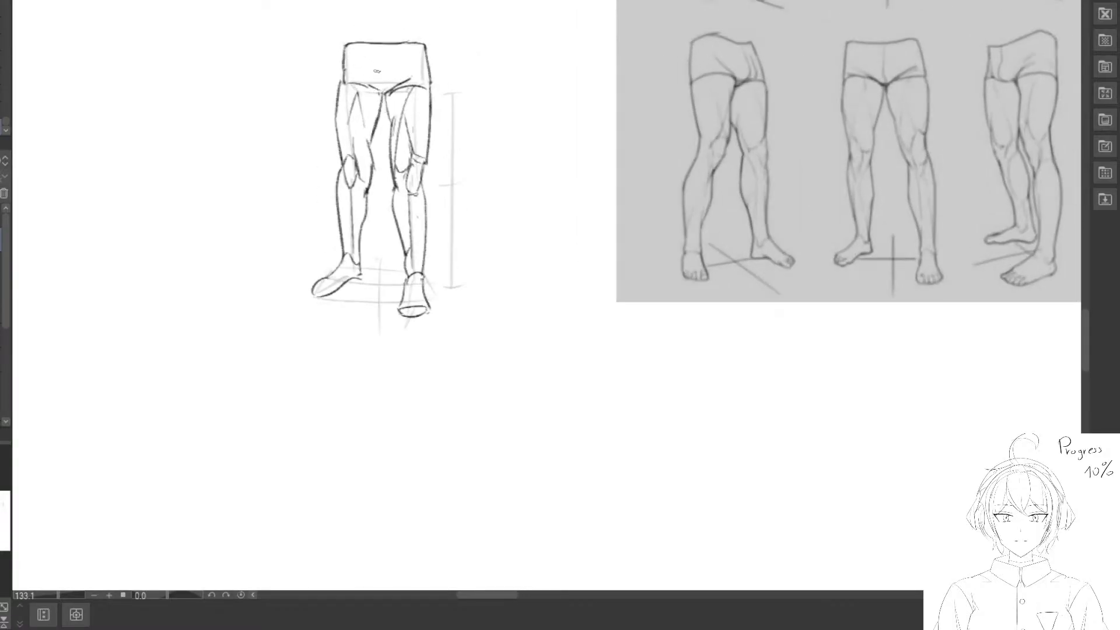
Add a vertical centre line to the pelvis and redraw its waistline and both side edges.
drag(381, 69, 374, 122)
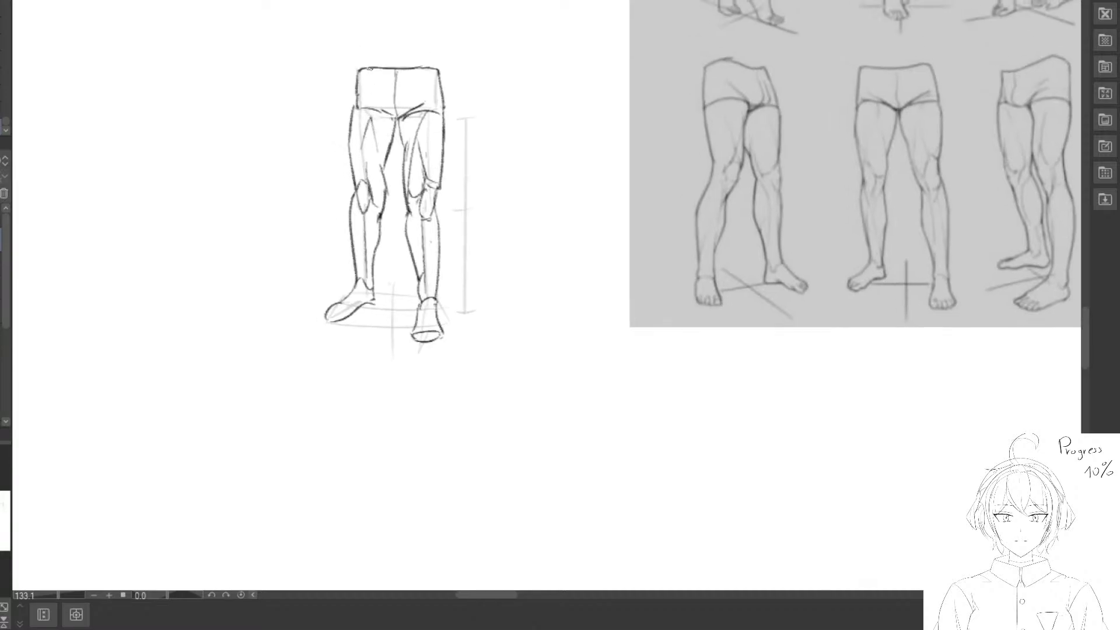
drag(358, 69, 434, 68)
drag(357, 71, 354, 109)
drag(439, 75, 442, 120)
Lasso the dark leg drawing and move it over the front-view legs in the reference's lower row for comparison.
scroll(437, 116, down, 1)
drag(400, 33, 313, 192)
drag(324, 305, 521, 101)
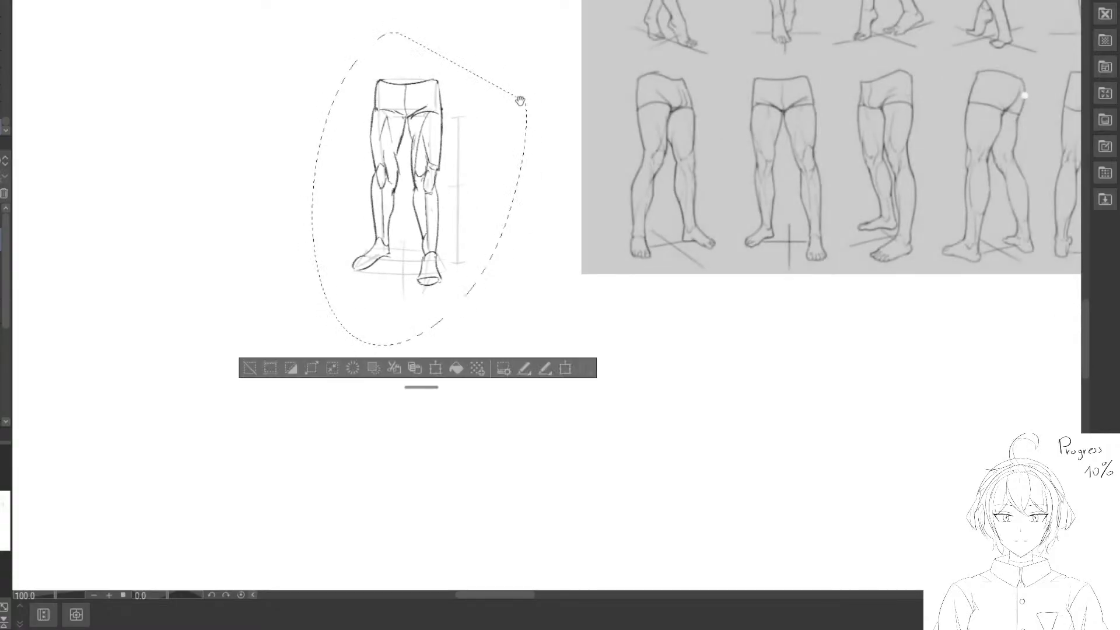
drag(468, 137, 418, 172)
mouse_move(382, 254)
mouse_down()
mouse_move(691, 202)
mouse_move(510, 231)
mouse_up()
mouse_move(511, 231)
mouse_down()
mouse_move(588, 232)
mouse_move(581, 256)
mouse_up()
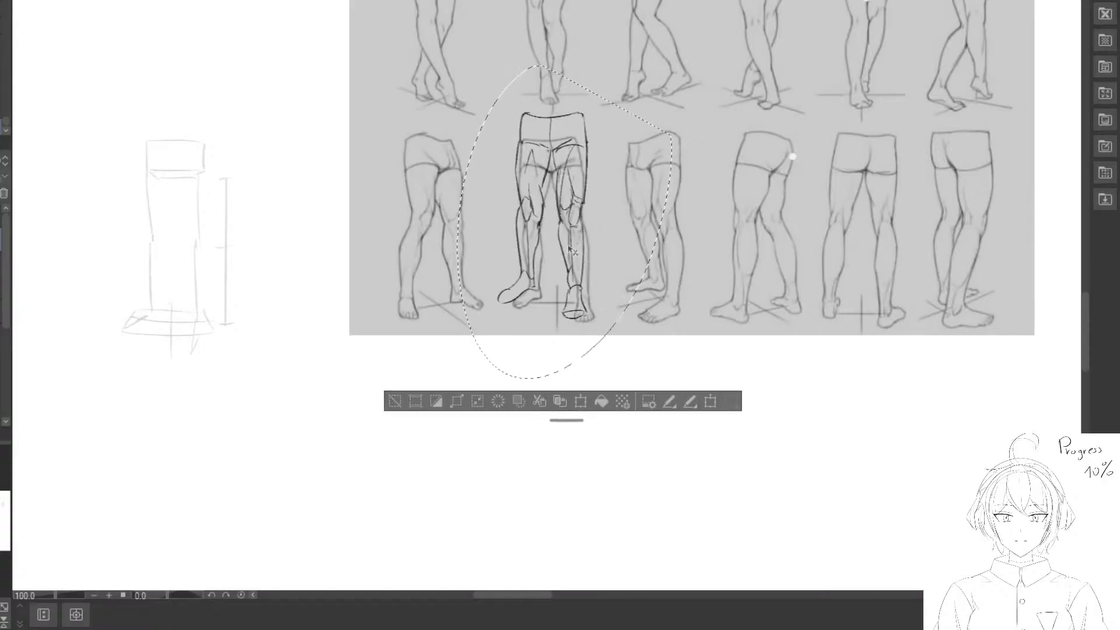
Rotate, scale and reposition the selected leg drawing over the front-view reference legs to compare their proportions.
key(ctrl+t)
drag(700, 146, 695, 140)
drag(599, 222, 604, 225)
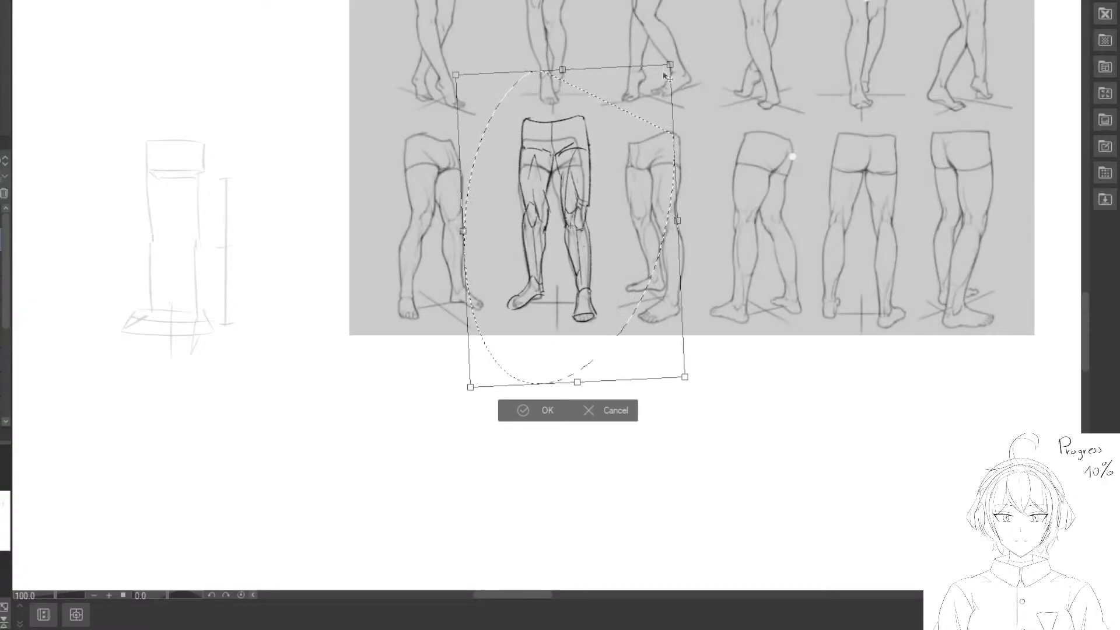
drag(669, 65, 600, 177)
drag(707, 152, 709, 155)
drag(609, 204, 534, 258)
scroll(589, 237, up, 4)
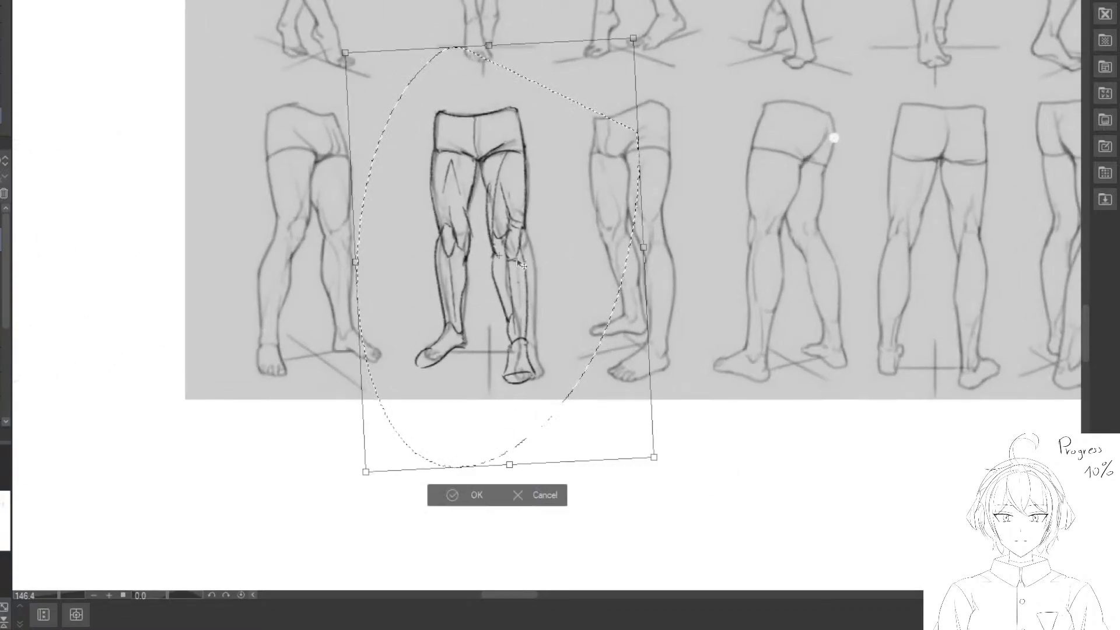
click(461, 496)
Undo the overlay placement and deselect the leg drawing.
key(ctrl+z)
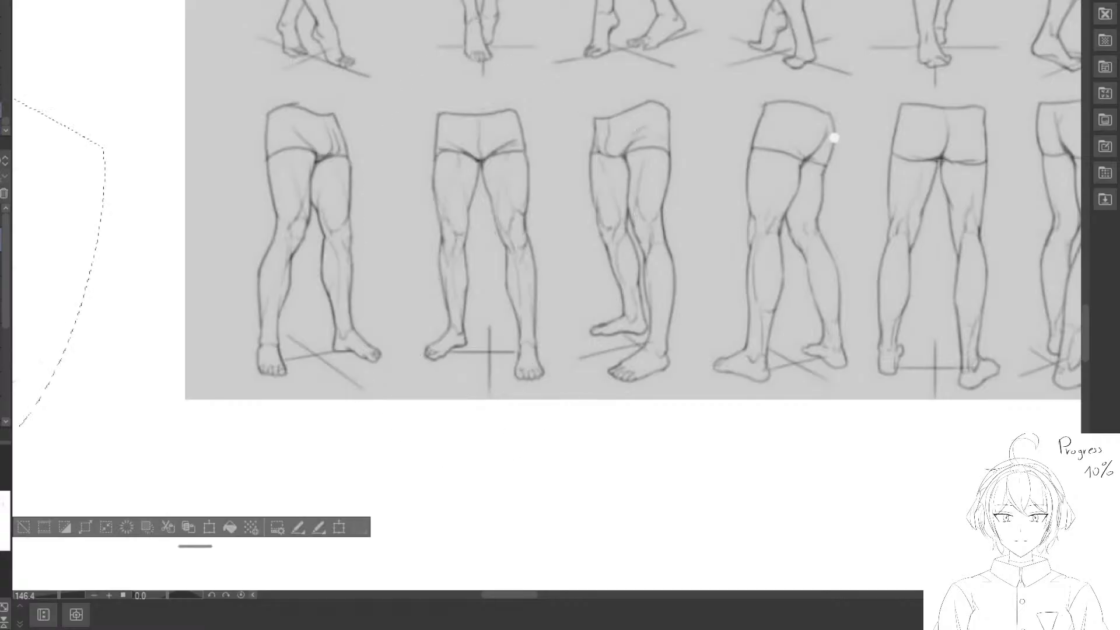
drag(137, 152, 499, 141)
click(144, 513)
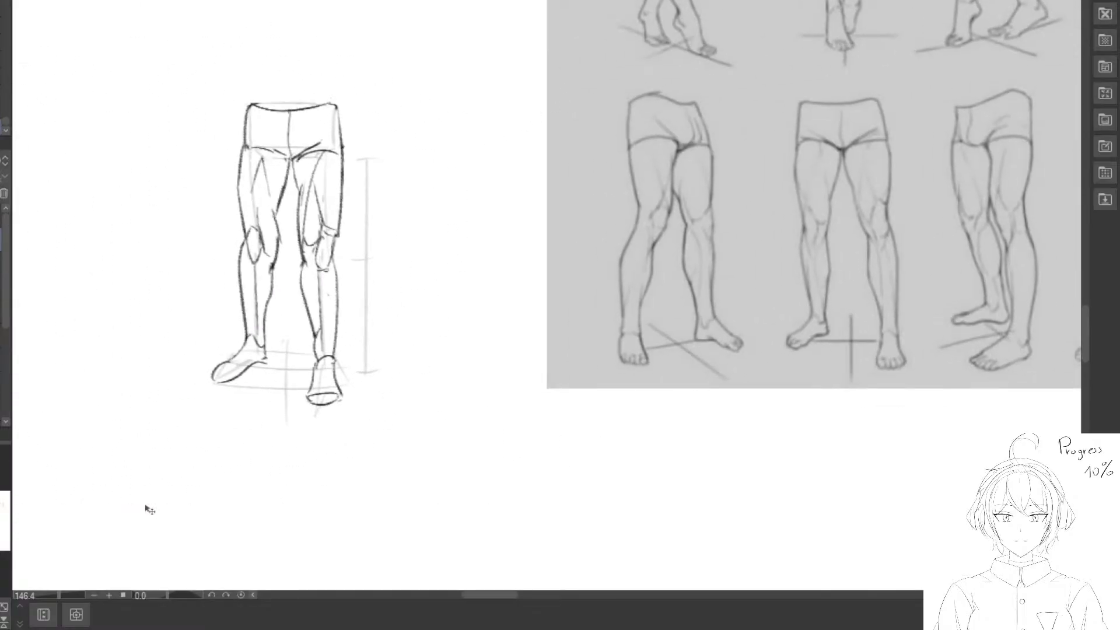
Lasso the right-hand leg, rotate it slightly outward from the hip and deselect it.
drag(350, 338, 404, 313)
mouse_move(342, 173)
mouse_down()
mouse_move(411, 423)
mouse_move(435, 177)
mouse_move(377, 133)
mouse_up()
key(ctrl+t)
drag(459, 247, 430, 276)
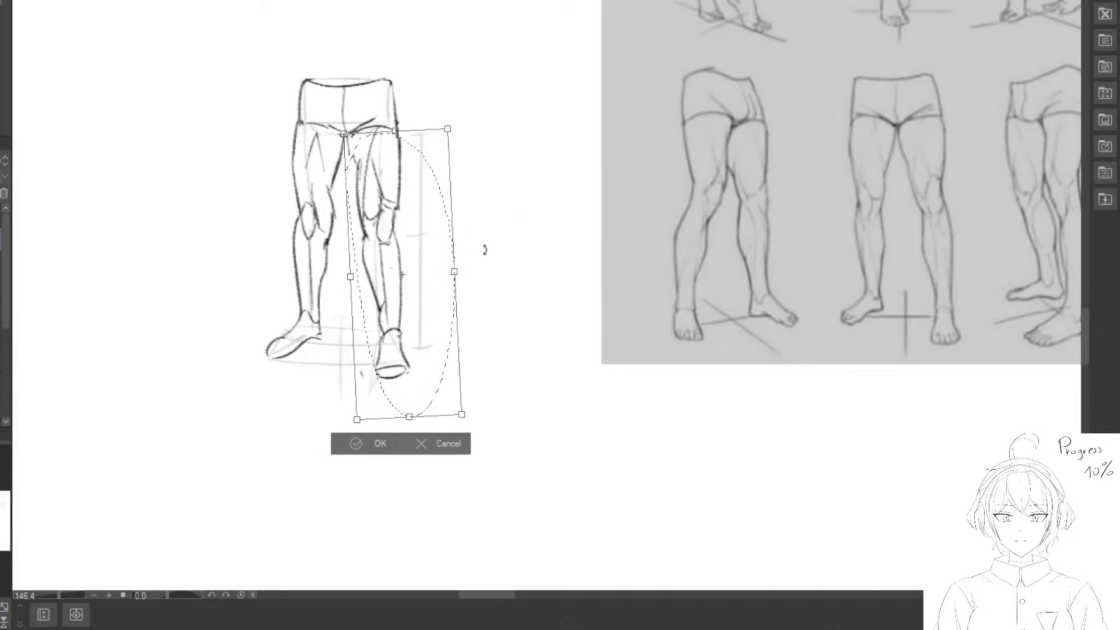
drag(485, 249, 485, 248)
drag(422, 296, 424, 297)
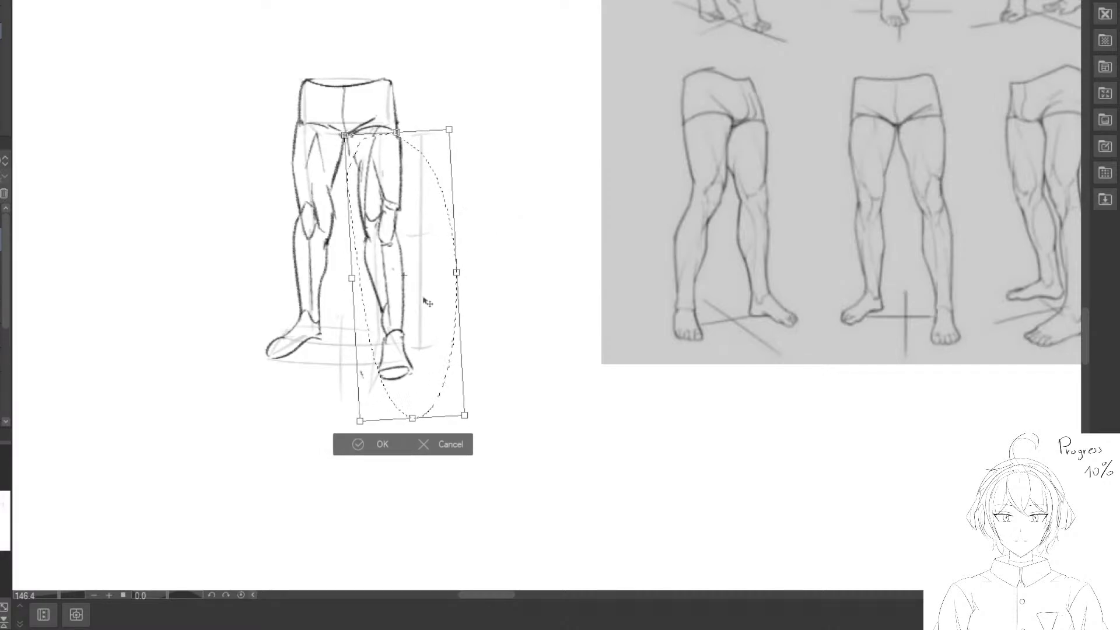
click(367, 447)
click(243, 435)
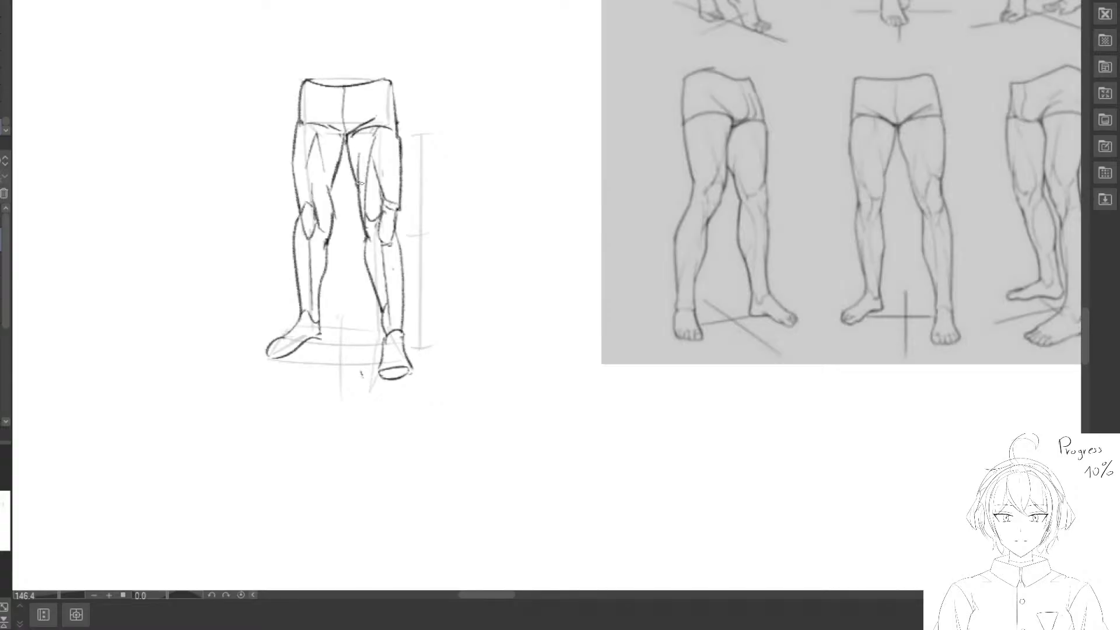
Redraw the inner thigh line of the right-hand leg from the crotch down to the knee.
mouse_move(369, 144)
mouse_down()
mouse_move(362, 187)
mouse_move(375, 133)
mouse_move(361, 198)
mouse_up()
scroll(361, 225, down, 3)
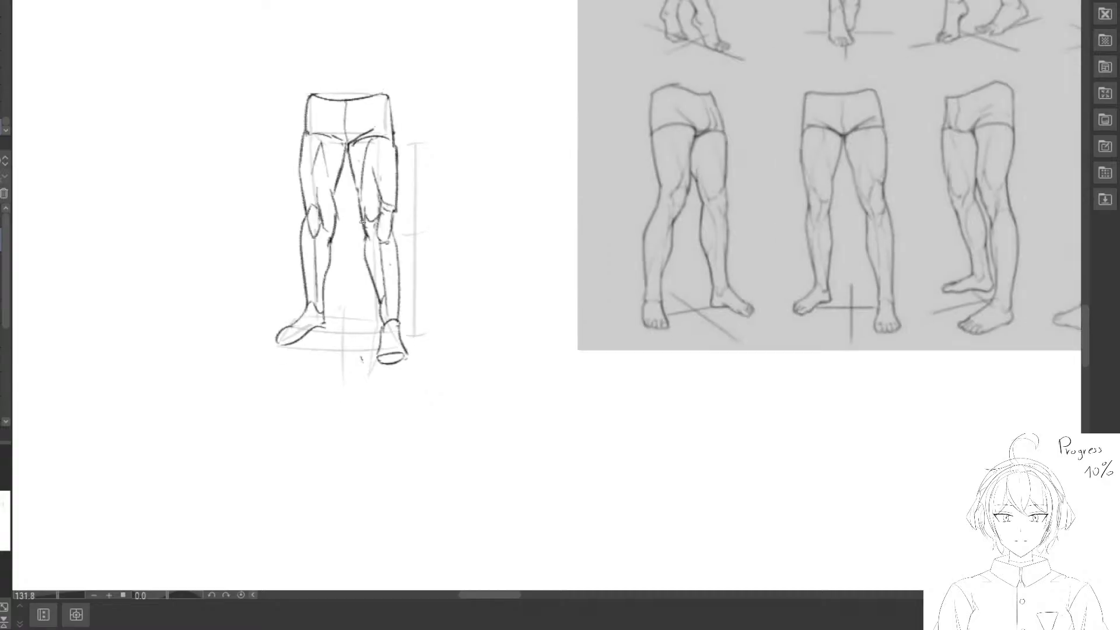
scroll(353, 223, up, 3)
mouse_move(362, 246)
mouse_down()
mouse_move(338, 228)
mouse_move(344, 205)
mouse_move(357, 273)
mouse_up()
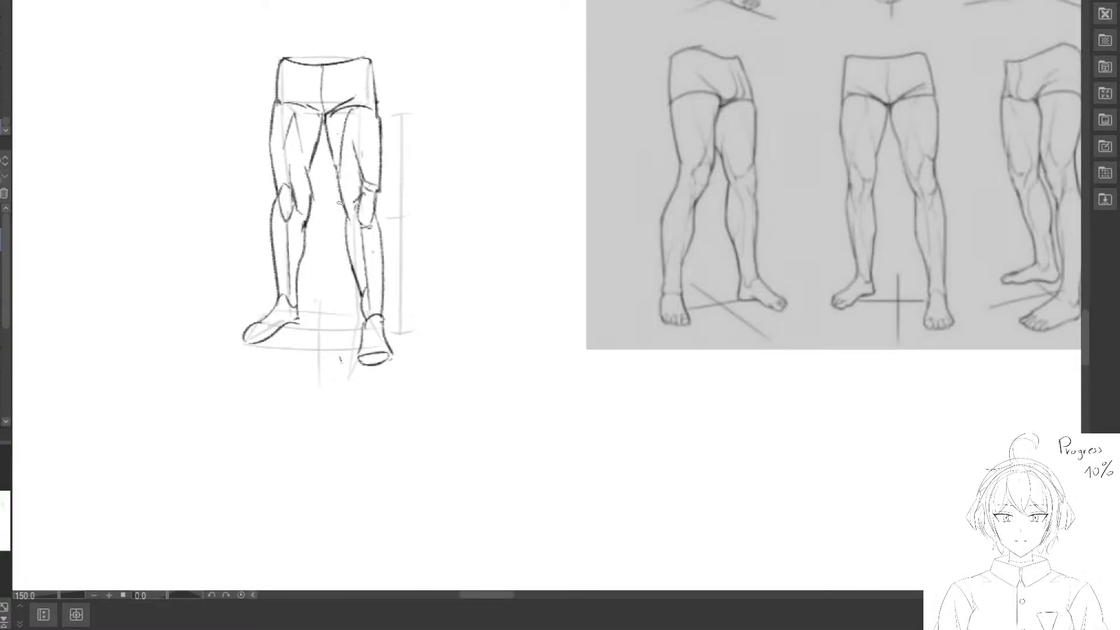
Erase the inner calf line of the right-hand leg and redraw it from the knee to the ankle.
drag(406, 210, 323, 260)
mouse_move(265, 240)
mouse_down()
mouse_move(311, 245)
mouse_move(336, 200)
mouse_up()
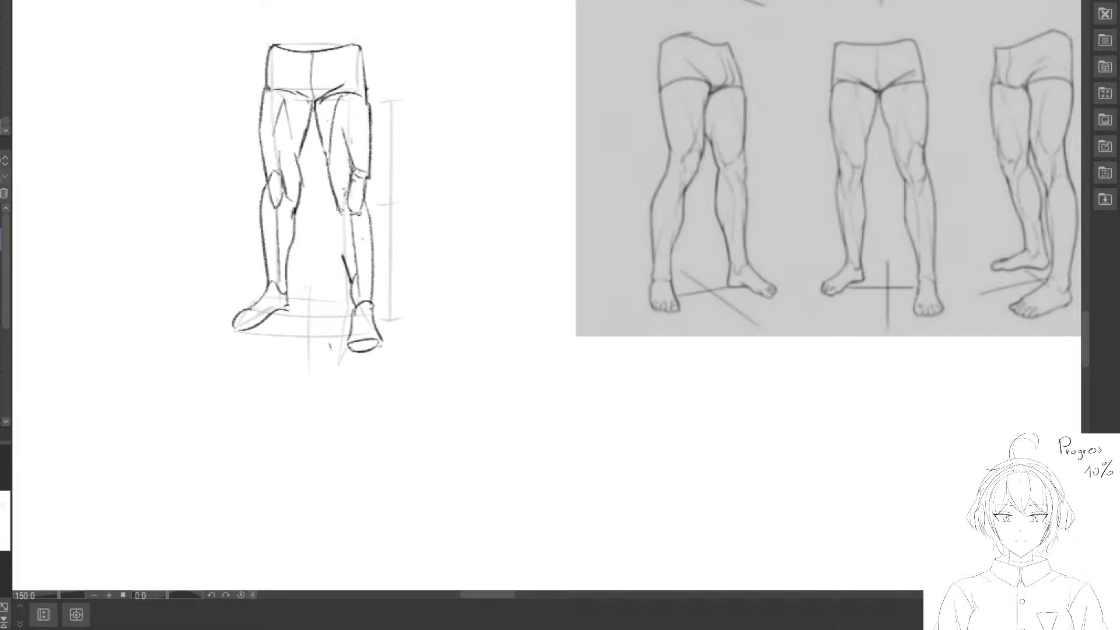
drag(331, 202, 344, 261)
key(ctrl+z)
mouse_move(334, 206)
mouse_down()
mouse_move(353, 276)
mouse_move(365, 262)
mouse_move(367, 278)
mouse_move(332, 293)
mouse_up()
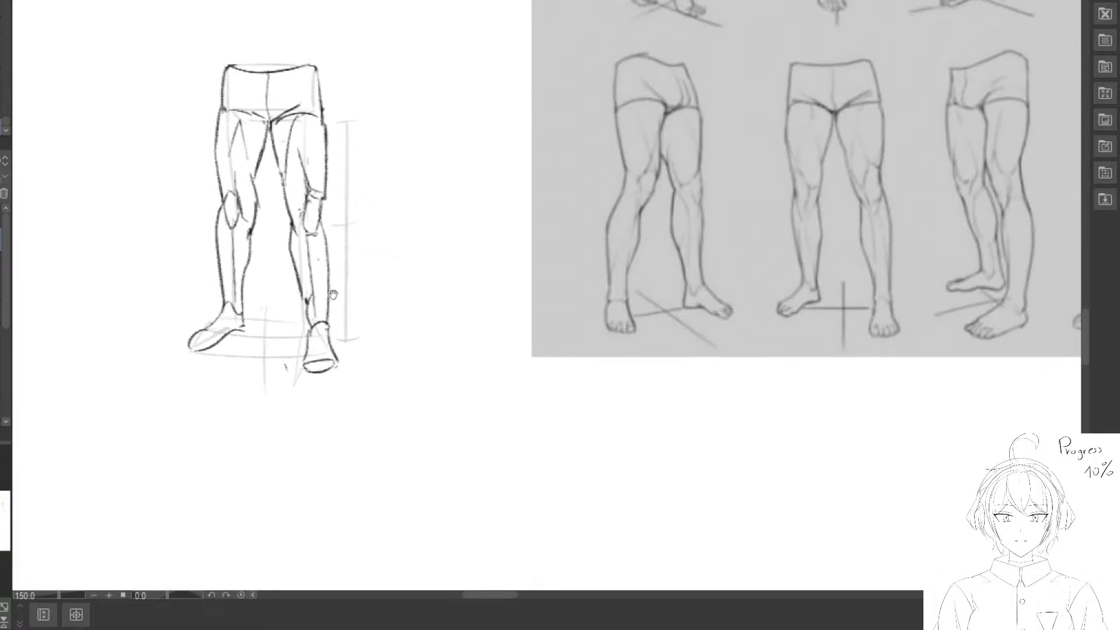
Fit the leg drawing over the front-view reference legs to compare proportions, and undo the overlay.
scroll(332, 293, down, 5)
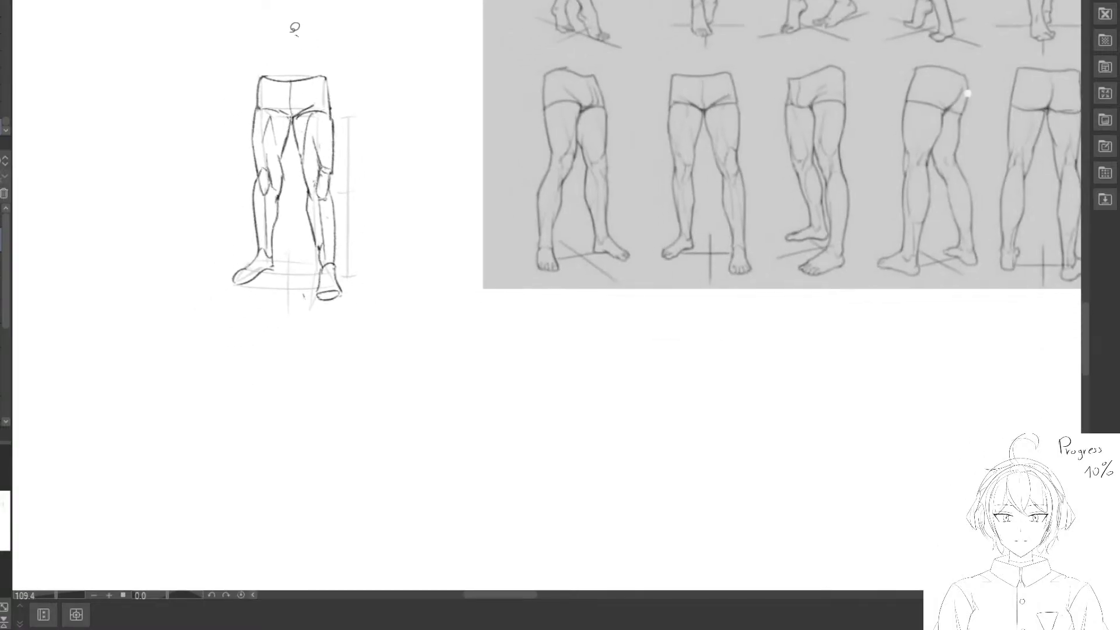
drag(292, 33, 401, 75)
drag(327, 191, 635, 175)
drag(677, 179, 501, 210)
mouse_move(461, 240)
mouse_down()
mouse_move(602, 198)
mouse_move(573, 226)
mouse_up()
key(ctrl+t)
drag(717, 125, 716, 120)
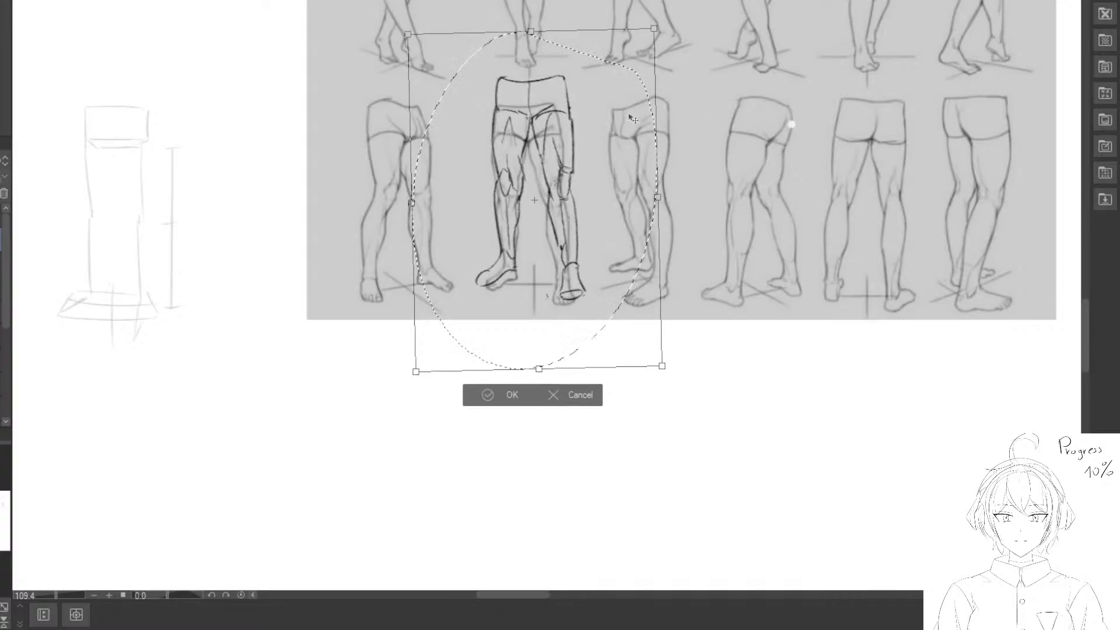
drag(653, 28, 606, 119)
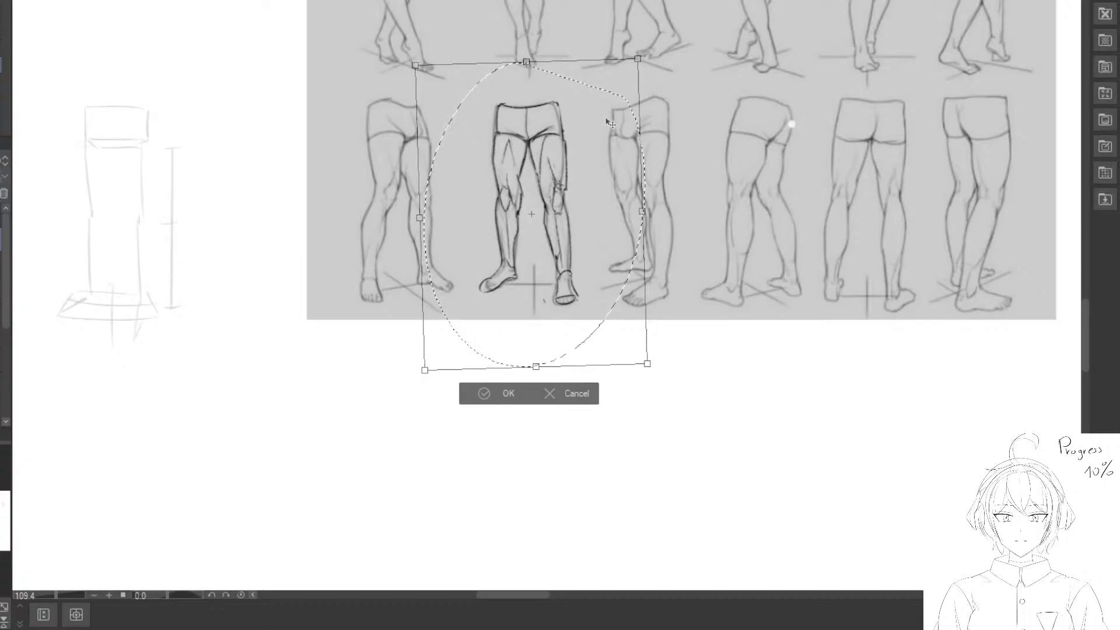
click(495, 394)
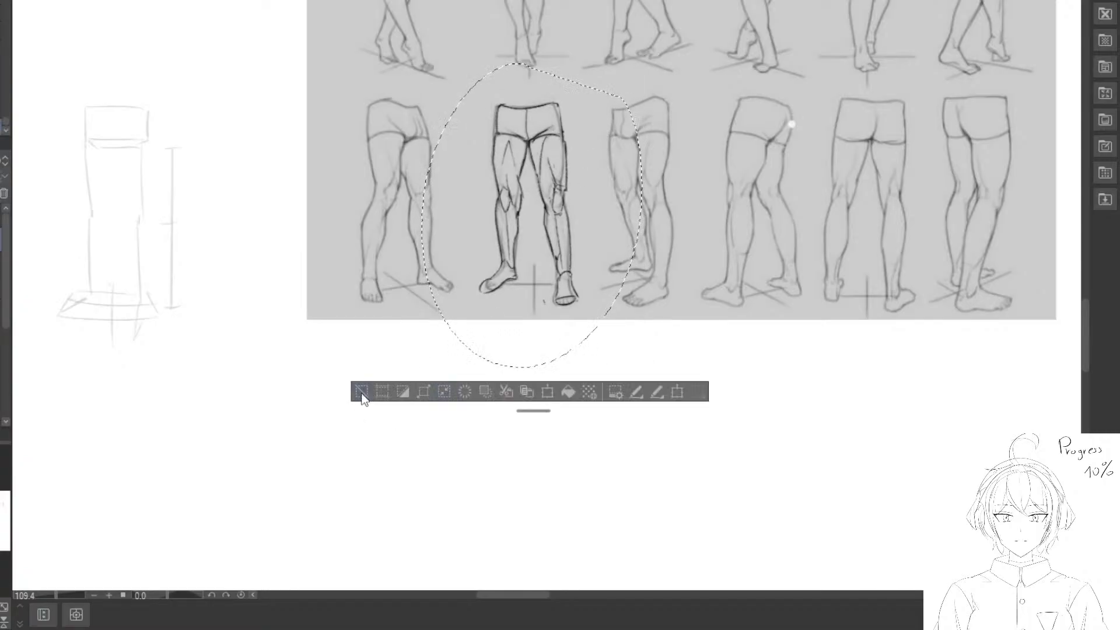
click(361, 395)
key(ctrl+z)
key(ctrl+z)
Lasso the leg drawing and adjust its placement so it lines up beside the block construction study.
mouse_move(164, 124)
mouse_down()
mouse_move(403, 134)
mouse_move(387, 179)
mouse_up()
scroll(399, 146, down, 3)
mouse_move(285, 185)
mouse_down()
mouse_move(394, 290)
mouse_move(317, 207)
mouse_move(272, 68)
mouse_up()
mouse_move(272, 69)
mouse_down()
mouse_move(266, 229)
mouse_move(291, 372)
mouse_up()
mouse_move(300, 345)
mouse_down()
mouse_move(240, 192)
mouse_move(267, 301)
mouse_up()
mouse_move(268, 303)
mouse_down()
mouse_move(248, 210)
mouse_move(248, 244)
mouse_up()
key(ctrl+t)
drag(293, 110, 331, 57)
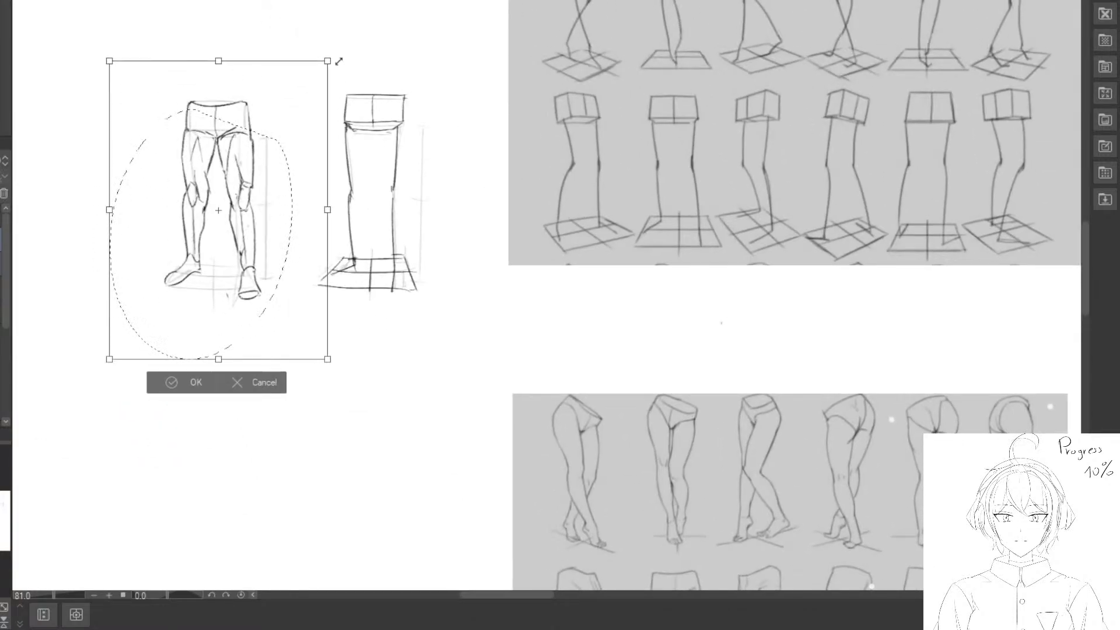
click(196, 378)
click(74, 377)
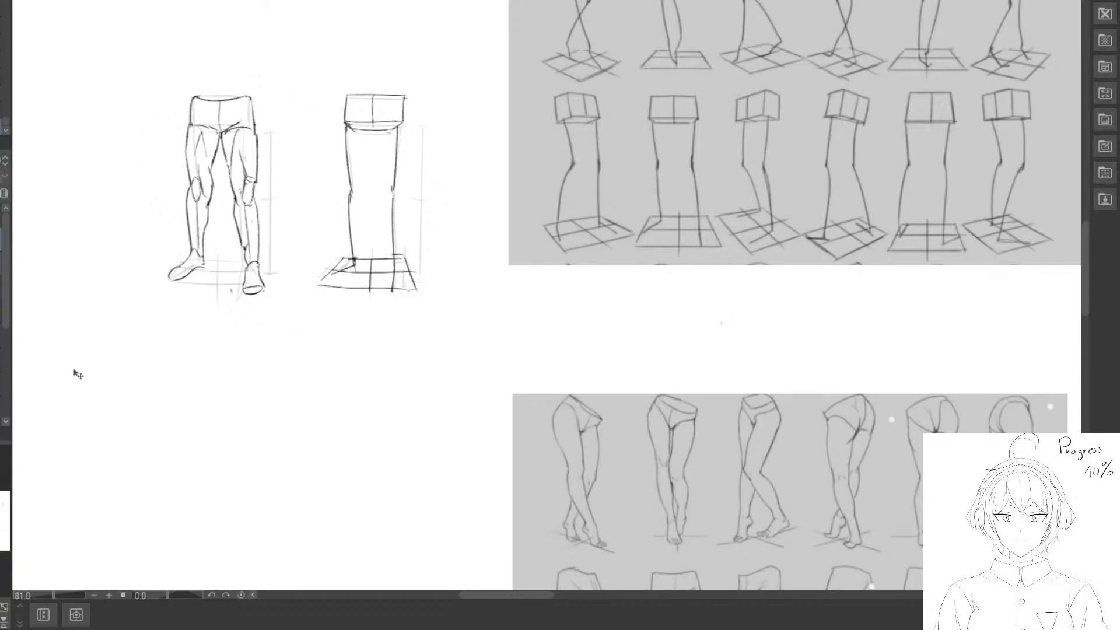
Lasso the leg drawing together with its block construction and move both to the end of the lowest row of finished studies.
mouse_move(299, 42)
mouse_down()
mouse_move(392, 372)
mouse_move(455, 62)
mouse_up()
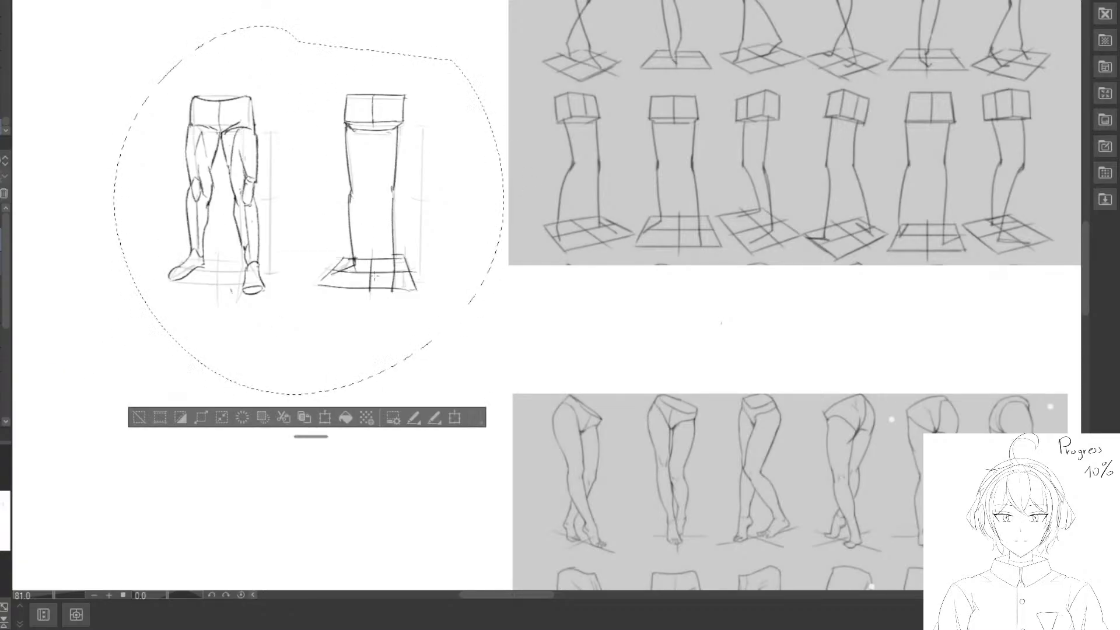
scroll(292, 188, down, 3)
drag(289, 186, 784, 297)
scroll(736, 297, down, 3)
drag(860, 230, 407, 203)
mouse_move(352, 250)
mouse_down()
mouse_move(505, 247)
mouse_move(739, 331)
mouse_up()
drag(732, 358, 441, 184)
mouse_move(402, 184)
mouse_down()
mouse_move(864, 282)
mouse_move(479, 216)
mouse_up()
mouse_move(497, 217)
mouse_down()
mouse_move(565, 295)
mouse_move(647, 534)
mouse_up()
drag(647, 534, 572, 464)
drag(555, 425, 572, 394)
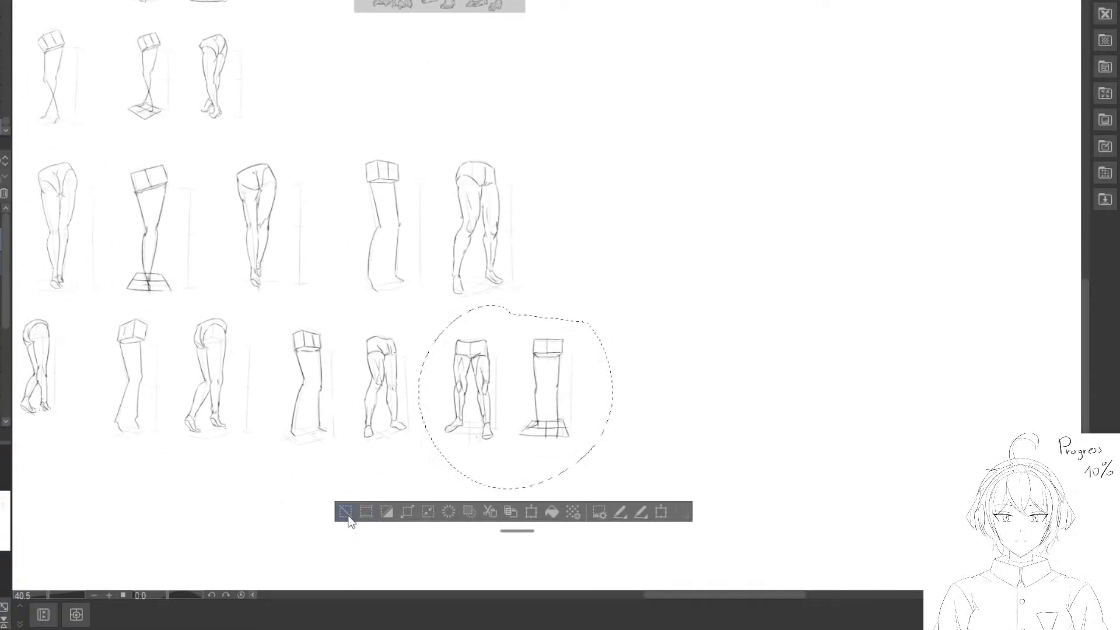
click(341, 511)
Sketch the faint upper, left and lower edges of a new pelvis box on a blank area of the canvas.
drag(341, 510, 488, 316)
scroll(593, 338, up, 5)
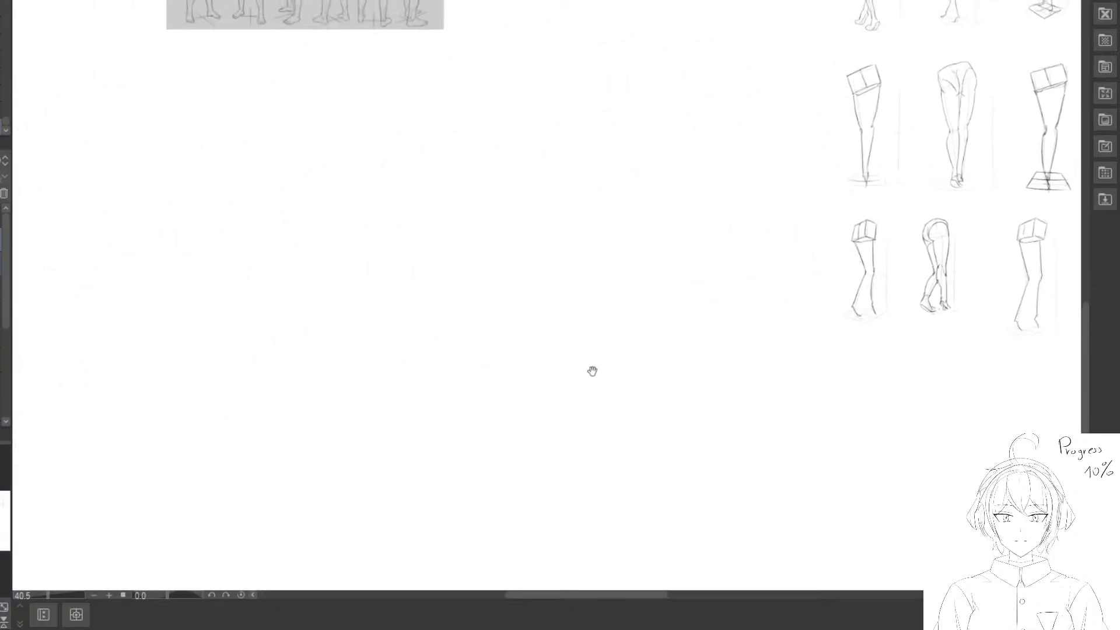
drag(574, 281, 569, 309)
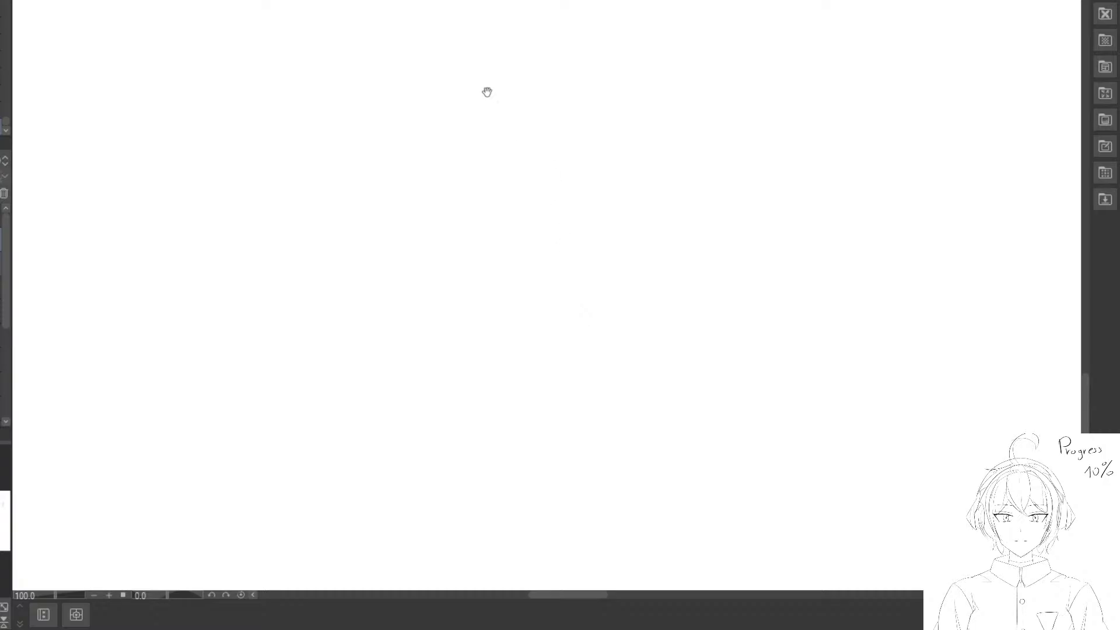
drag(454, 172, 500, 256)
drag(592, 185, 482, 502)
drag(515, 227, 501, 231)
key(ctrl+z)
mouse_move(375, 100)
mouse_down()
mouse_move(373, 166)
mouse_move(470, 98)
mouse_move(395, 114)
mouse_move(380, 147)
mouse_move(478, 98)
mouse_up()
key(e)
key(bracketright)
key(bracketright)
key(bracketright)
key(bracketright)
key(p)
drag(383, 145, 469, 143)
Complete the pelvis box with its right edge, a vertical centre line and a narrow underside.
key(e)
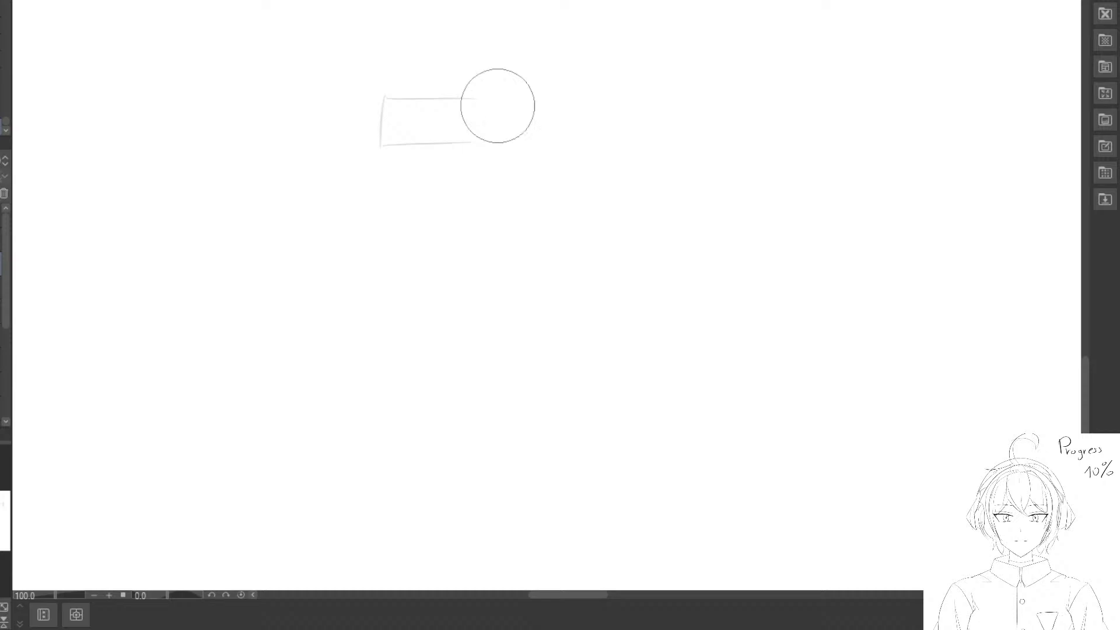
drag(497, 105, 489, 120)
key(p)
key(space)
drag(509, 230, 465, 181)
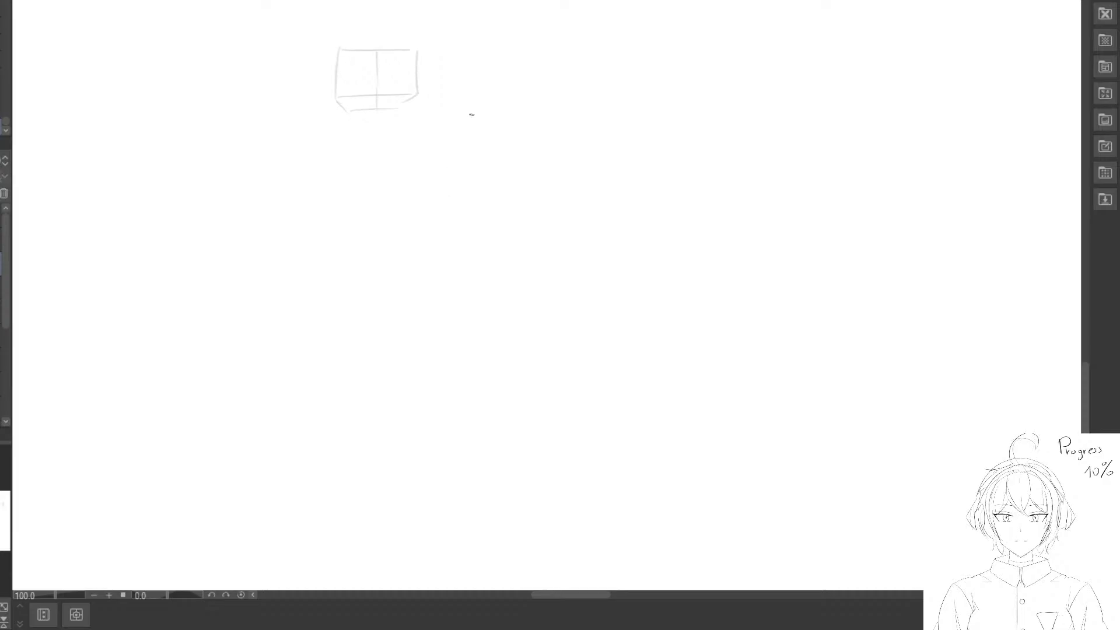
Draw a vertical leg-length guide beside the pelvis, with tick marks at both ends and at knee height.
drag(470, 107, 478, 289)
key(e)
mouse_move(479, 113)
mouse_down()
mouse_move(475, 312)
mouse_move(402, 286)
mouse_move(473, 369)
mouse_up()
key(p)
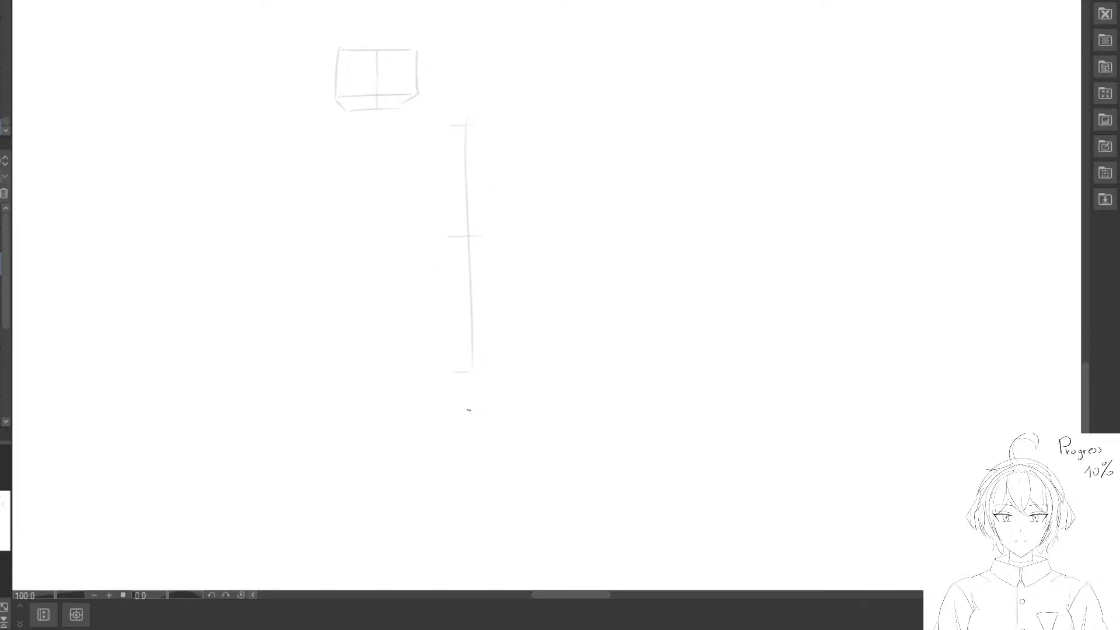
Sketch a trapezoidal ground plane below the pelvis near the foot of the leg-length guide, erasing and redrawing its edges.
drag(347, 266, 376, 264)
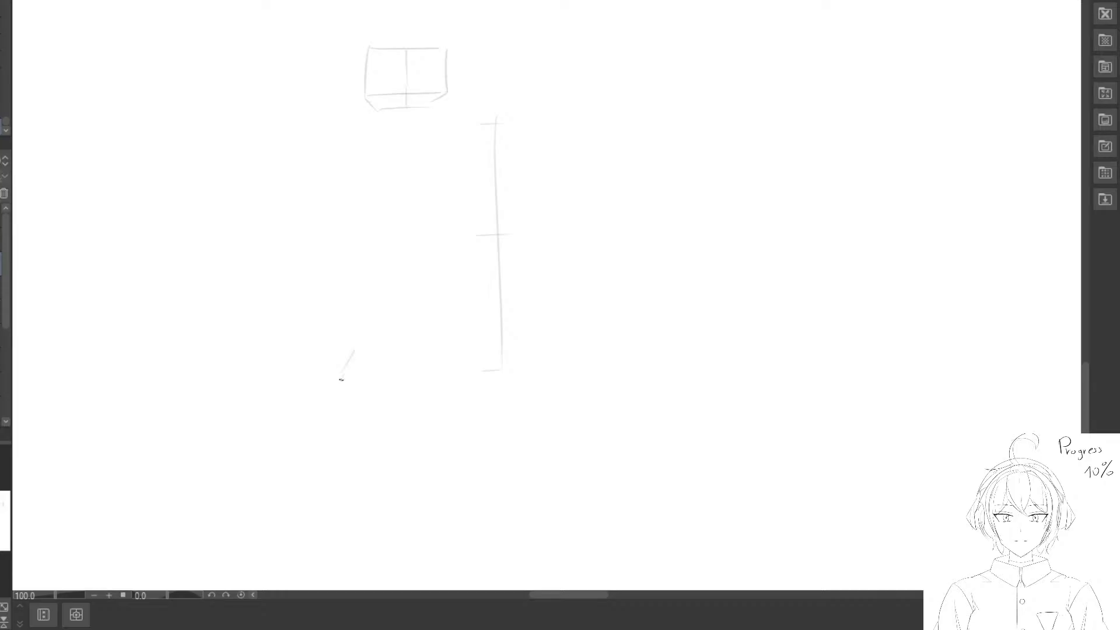
drag(341, 380, 456, 372)
key(e)
drag(367, 346, 425, 378)
key(p)
drag(341, 357, 322, 383)
key(e)
drag(326, 380, 463, 381)
key(p)
key(e)
drag(348, 355, 335, 345)
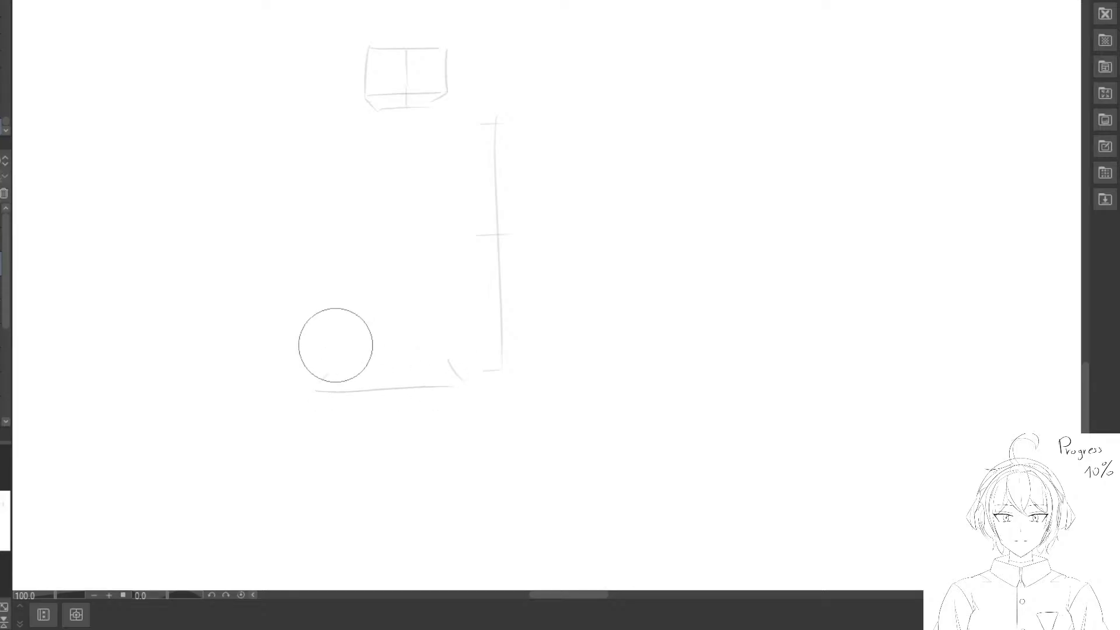
key(p)
mouse_move(314, 386)
mouse_down()
mouse_move(332, 356)
mouse_move(443, 348)
mouse_move(453, 309)
mouse_up()
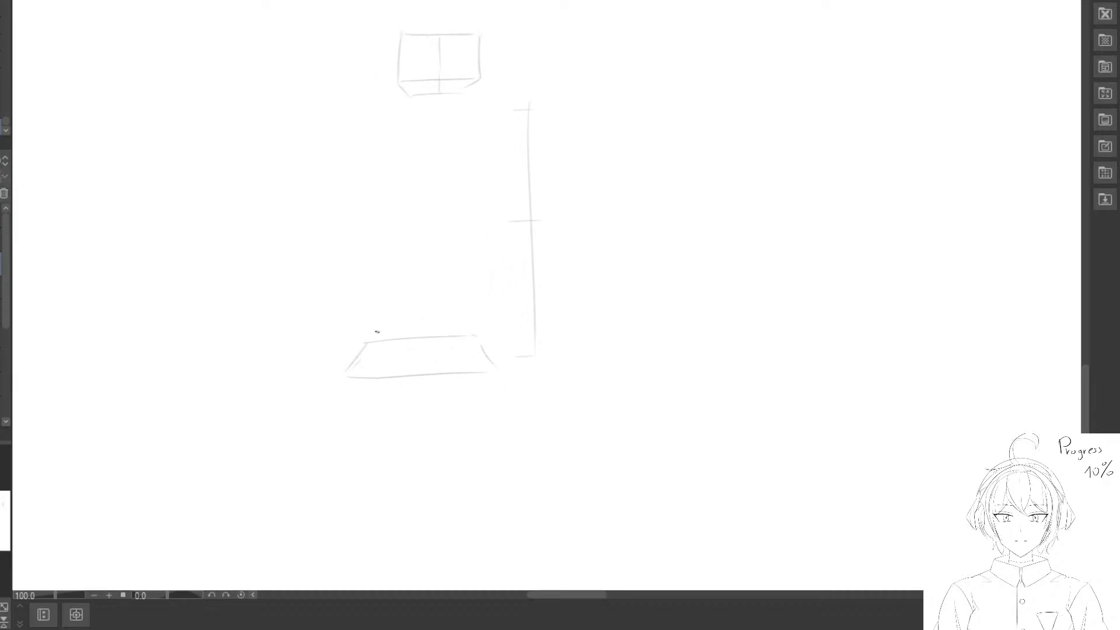
Lasso the ground plane, rotate it slightly clockwise and shift it right beneath the pelvis.
key(m)
mouse_move(359, 318)
mouse_down()
mouse_move(480, 426)
mouse_move(457, 280)
mouse_up()
key(ctrl+t)
drag(618, 279, 620, 290)
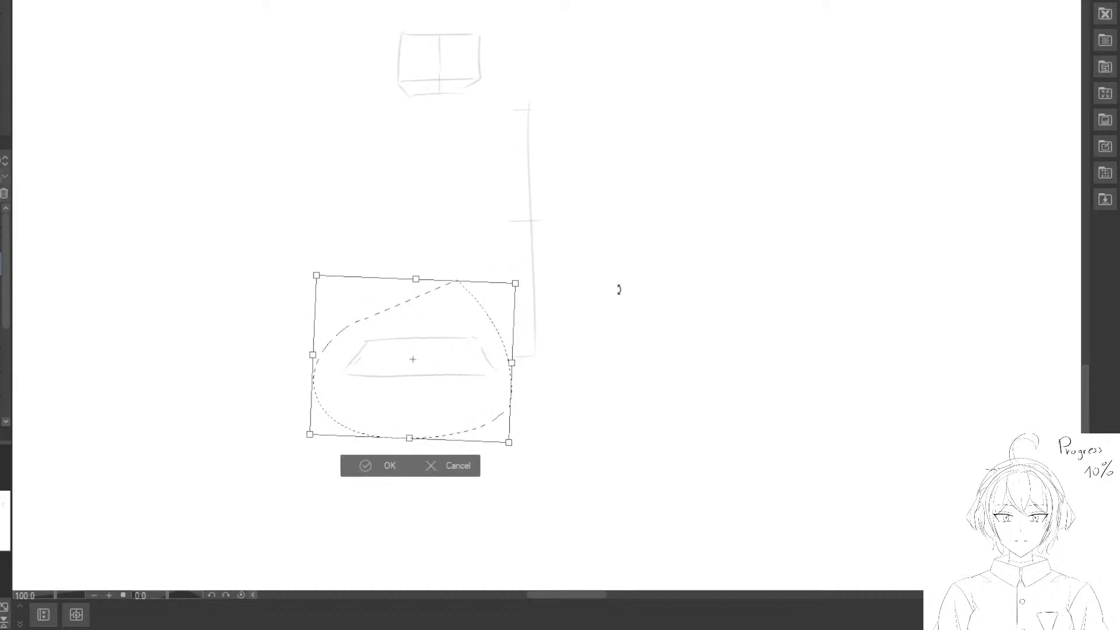
mouse_move(453, 372)
mouse_down()
mouse_move(490, 367)
mouse_move(483, 378)
mouse_up()
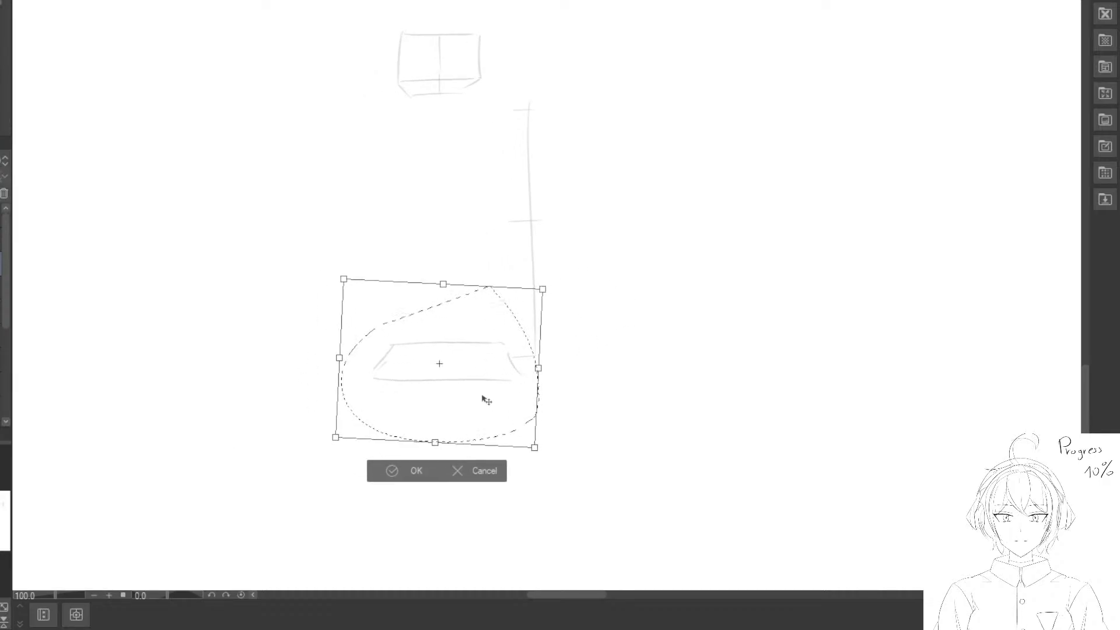
click(400, 471)
click(280, 470)
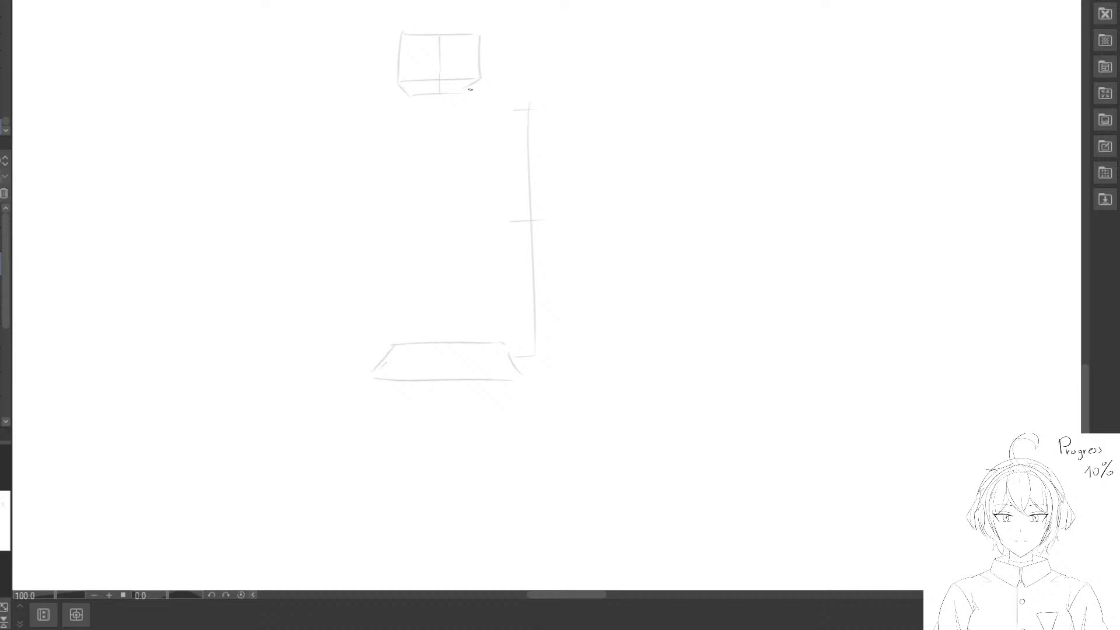
Draw the right-hand leg's construction line from the pelvis through the knee to the ground plane, cleaning it with a smaller eraser.
mouse_move(470, 89)
mouse_down()
mouse_move(481, 198)
mouse_move(478, 112)
mouse_up()
key(e)
key(ctrl+z)
key(bracketleft)
key(bracketleft)
key(bracketleft)
key(bracketleft)
key(bracketleft)
mouse_move(472, 179)
mouse_down()
mouse_move(478, 104)
mouse_move(493, 192)
mouse_move(485, 108)
mouse_move(485, 367)
mouse_up()
key(p)
key(e)
key(p)
key(e)
key(p)
drag(484, 337, 485, 372)
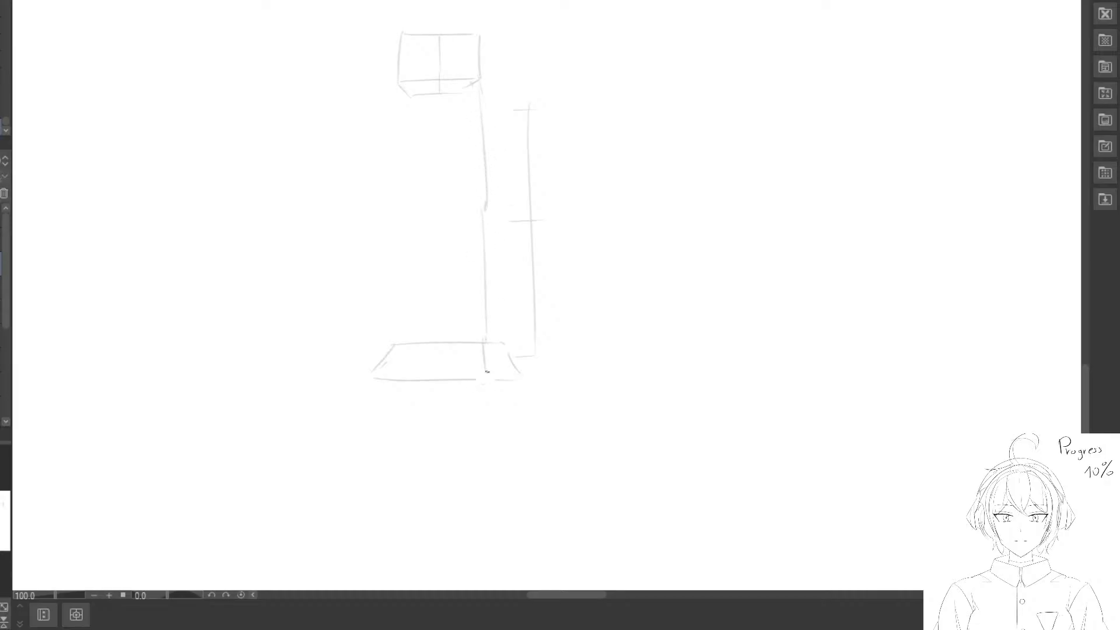
Draw the left-hand leg's construction line from the pelvis through the knee to a slanted foot line, and refine the thigh.
key(e)
mouse_move(411, 207)
mouse_down()
mouse_move(405, 127)
mouse_move(410, 151)
mouse_up()
key(p)
drag(399, 91, 416, 208)
key(space)
drag(527, 185, 493, 268)
drag(446, 229, 450, 202)
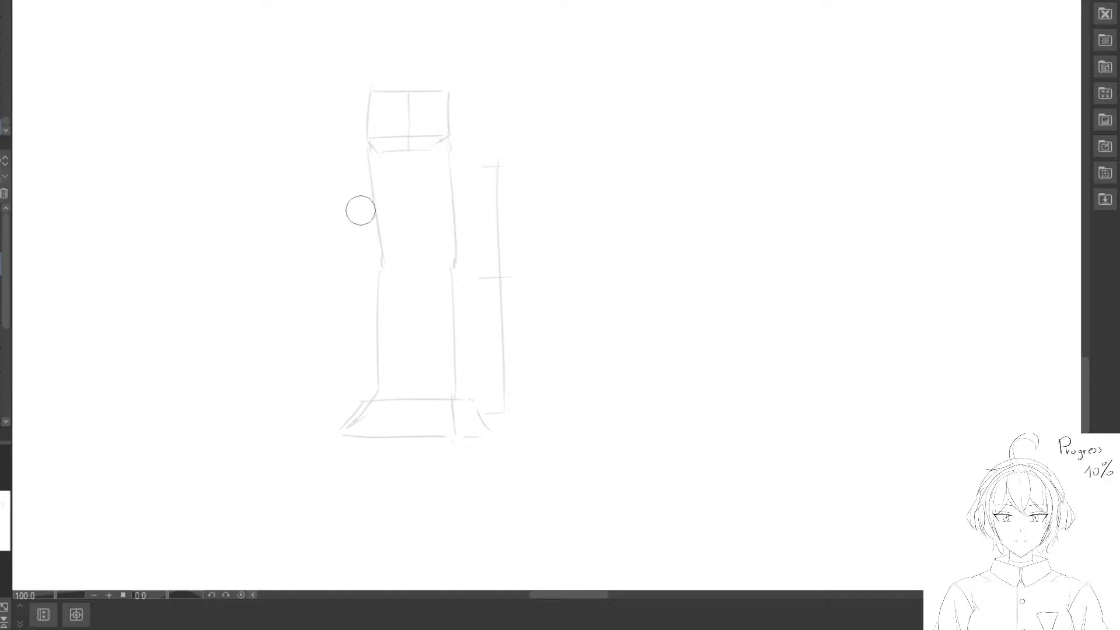
key(e)
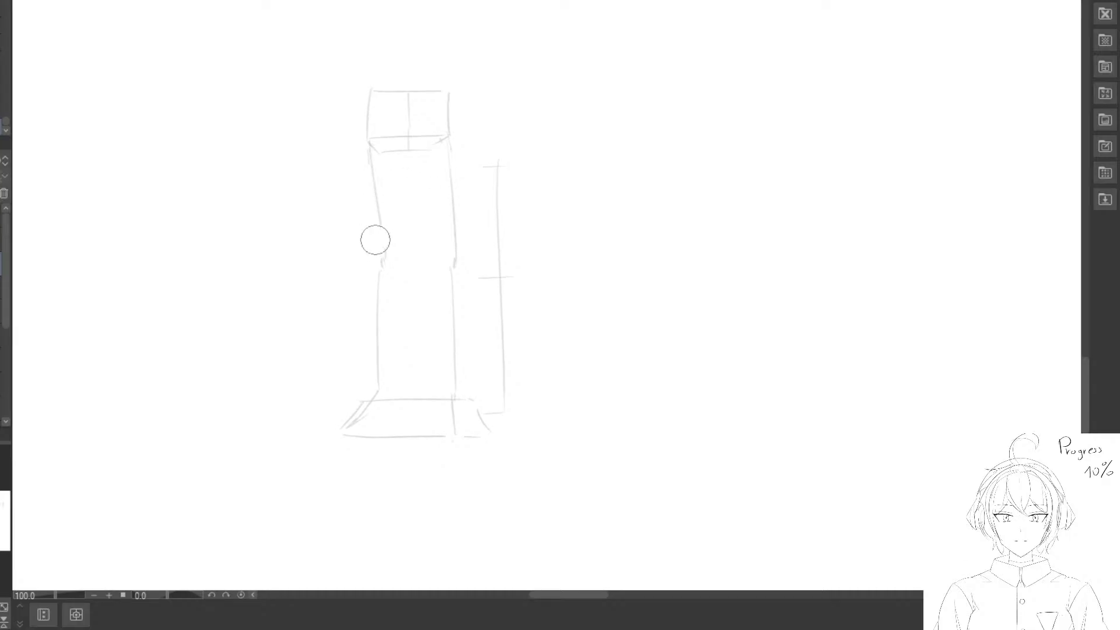
mouse_move(375, 240)
mouse_down()
mouse_move(367, 178)
mouse_move(380, 252)
mouse_up()
key(p)
Lasso the pelvis box, move it down closer to the knees and deselect it.
key(space)
drag(325, 202, 322, 184)
mouse_move(385, 46)
mouse_down()
mouse_move(473, 110)
mouse_move(435, 126)
mouse_up()
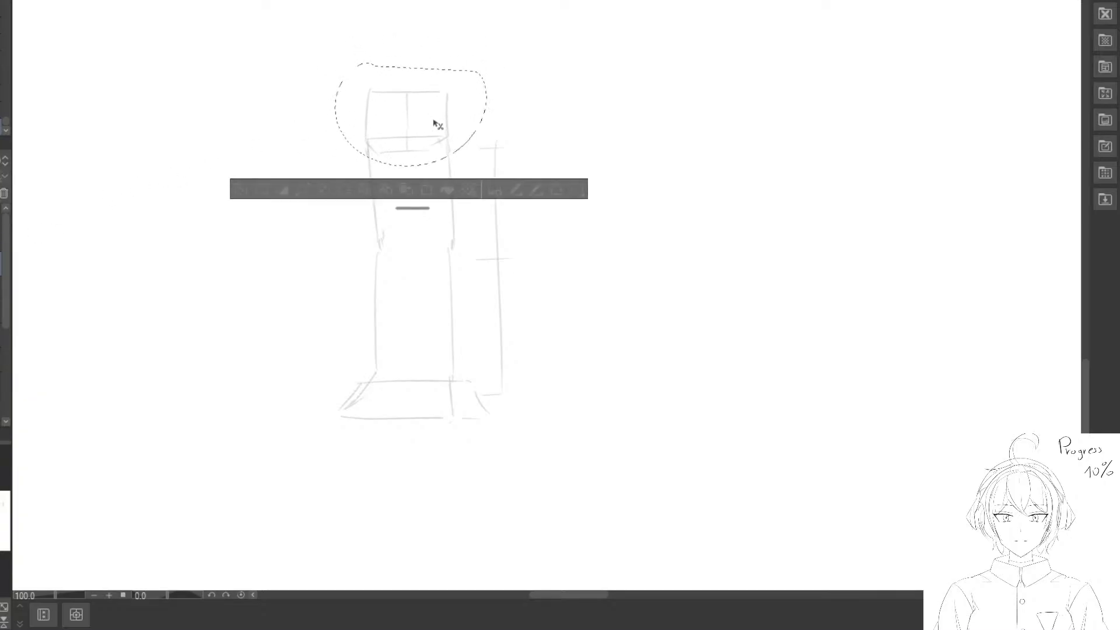
click(239, 189)
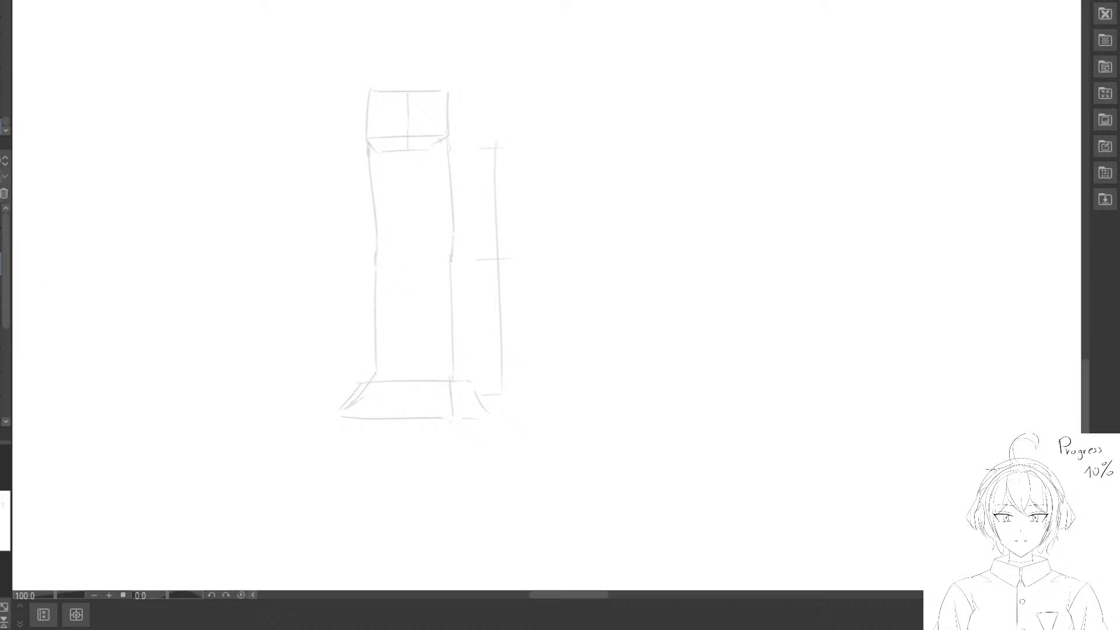
Trace the pelvis box's four outer edges over the faint construction sketch with darker lines.
scroll(255, 188, down, 2)
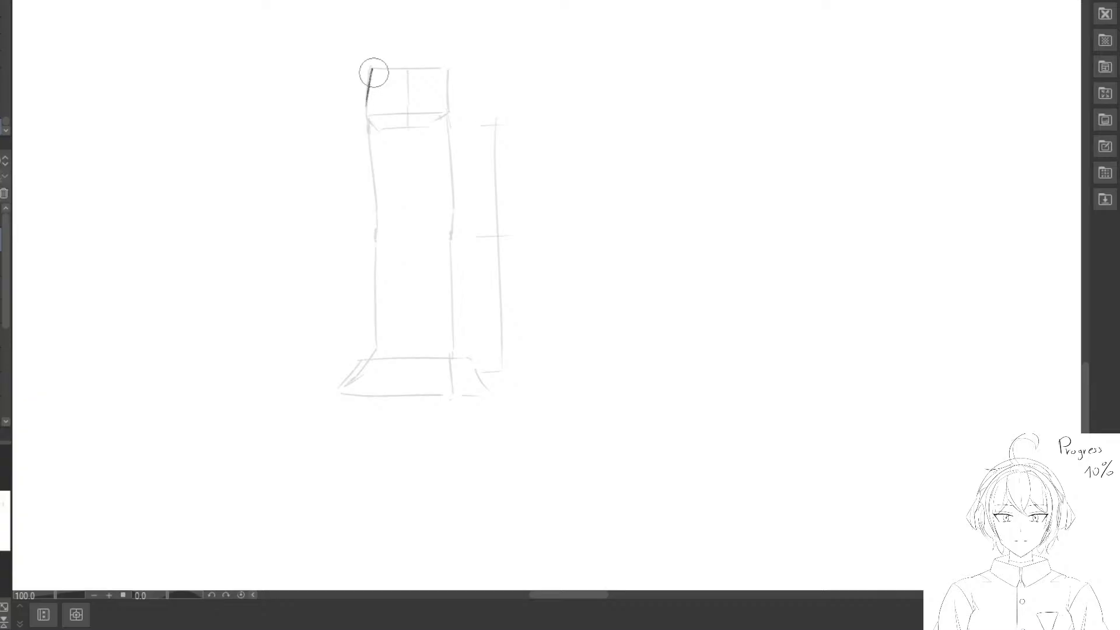
drag(372, 70, 438, 68)
key(ctrl+z)
key(ctrl+z)
drag(371, 71, 449, 69)
key(ctrl+z)
drag(377, 70, 450, 70)
drag(369, 116, 448, 111)
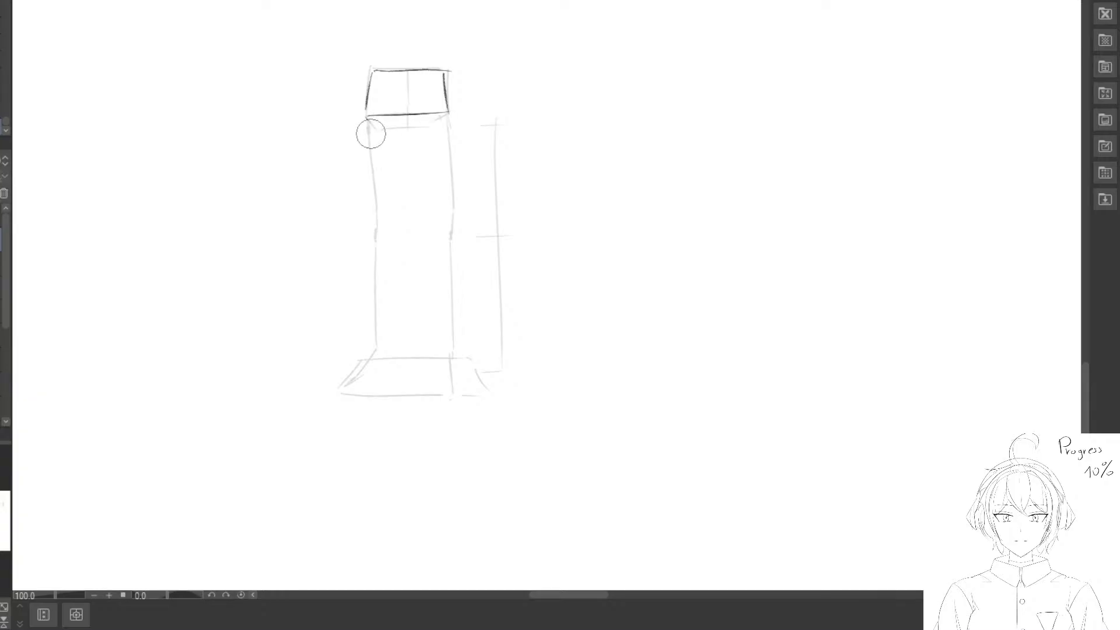
Trace the pelvis underside below the box and the vertical centre line in darker lines.
key(ctrl+z)
drag(366, 117, 436, 126)
key(ctrl+z)
mouse_move(369, 121)
mouse_down()
mouse_move(378, 210)
mouse_move(364, 141)
mouse_up()
key(e)
key(p)
Trace both leg lines from the pelvis through the knees down to the feet over the faint construction.
drag(445, 124, 451, 224)
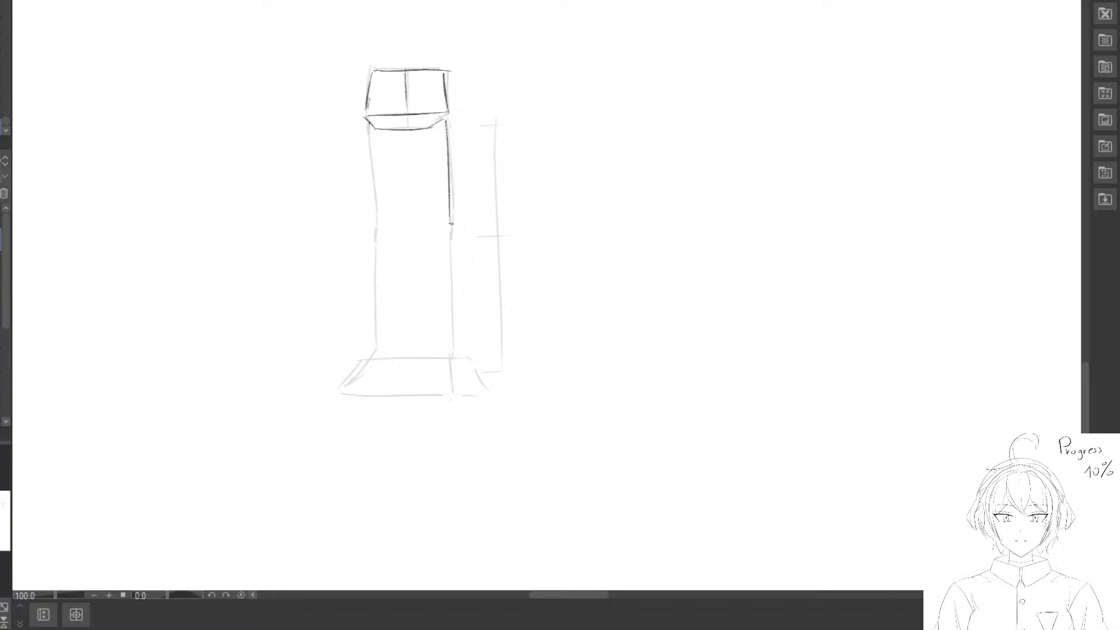
drag(367, 122, 380, 219)
drag(439, 278, 421, 231)
drag(434, 190, 437, 317)
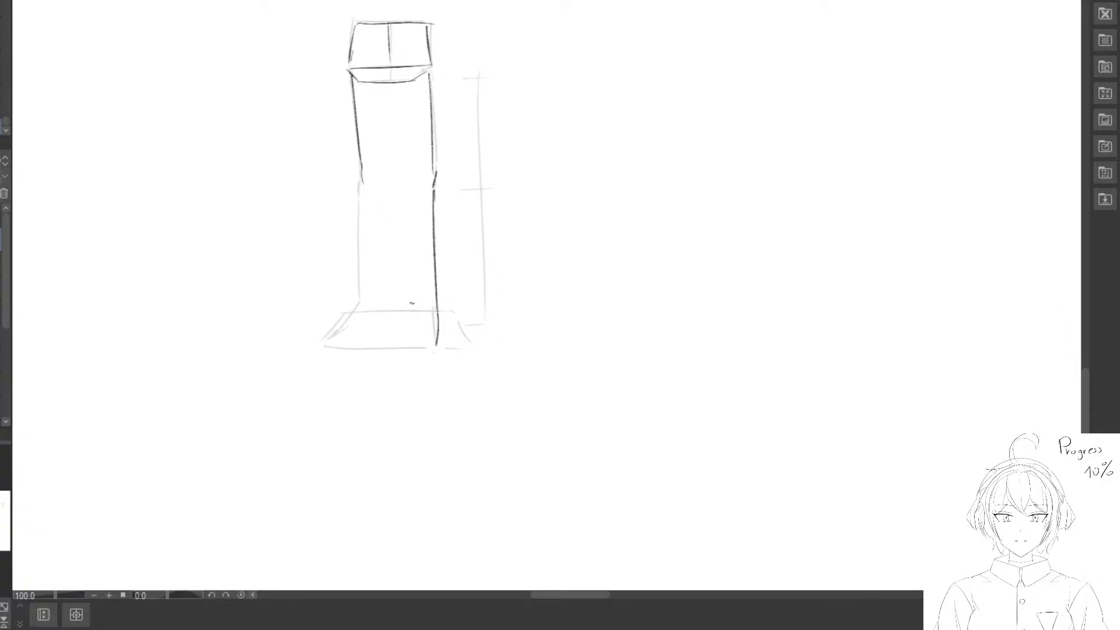
drag(359, 182, 362, 299)
drag(403, 189, 398, 252)
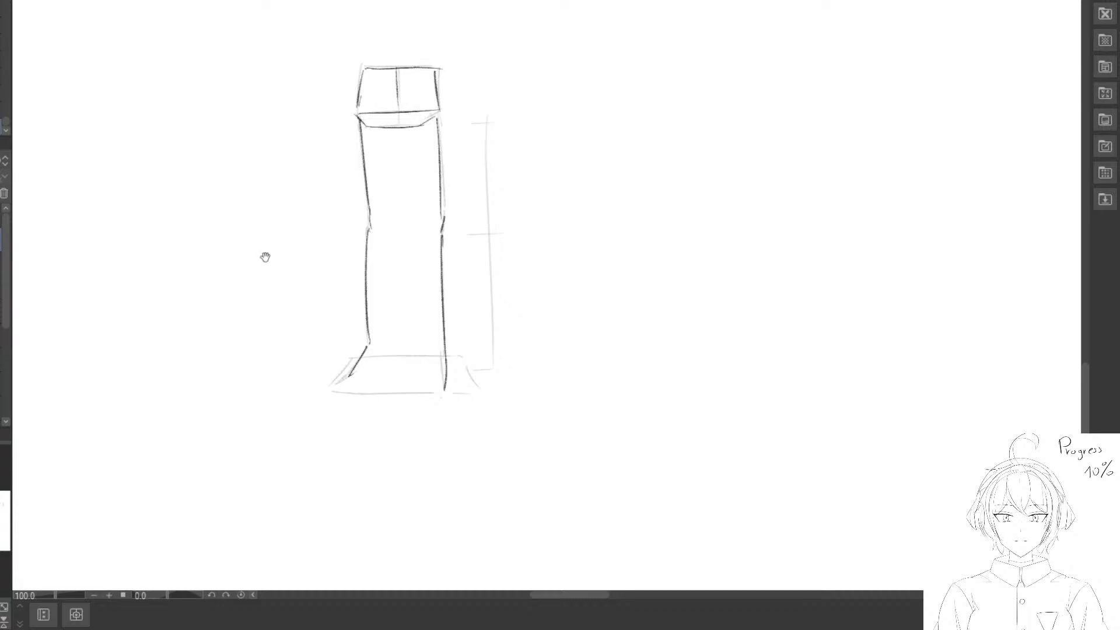
drag(130, 178, 152, 185)
mouse_move(408, 34)
mouse_down()
mouse_move(272, 205)
mouse_move(411, 35)
mouse_up()
drag(351, 270, 341, 292)
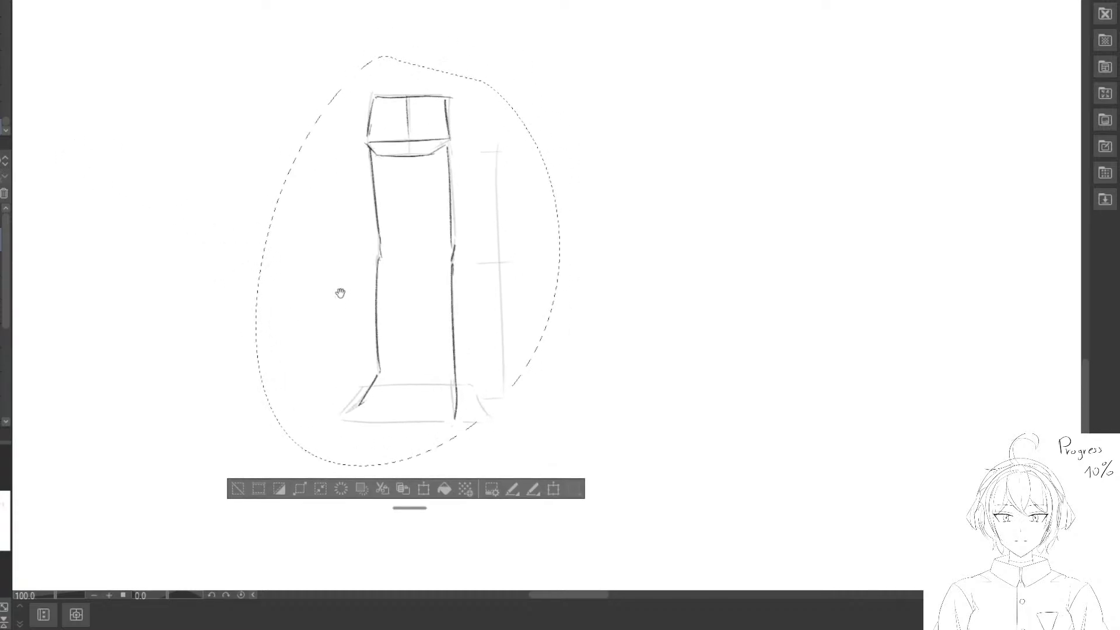
click(235, 492)
Erase the left-hand leg line and redraw the thigh slanting further inward to the knee, with the shin curving down to the ankle.
scroll(357, 290, up, 1)
key(e)
mouse_move(379, 162)
mouse_down()
mouse_move(383, 242)
mouse_move(380, 211)
mouse_up()
key(p)
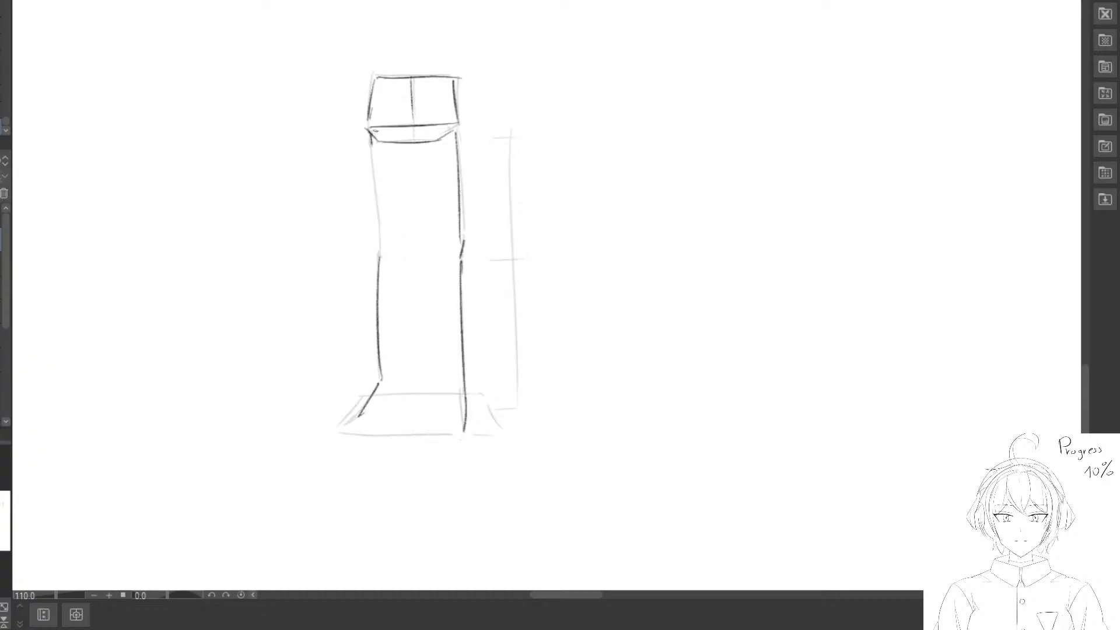
mouse_move(373, 128)
mouse_down()
mouse_move(389, 256)
mouse_move(386, 245)
mouse_move(379, 376)
mouse_up()
key(e)
key(p)
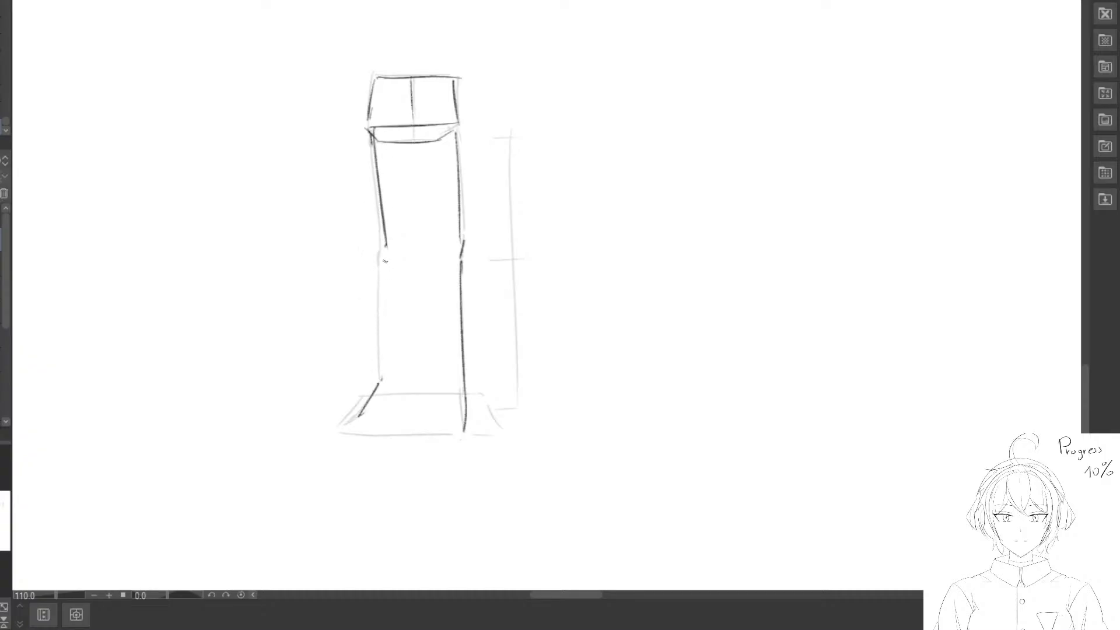
drag(386, 253, 380, 378)
Erase the right-hand thigh and shin lines and redraw them bending inward at the knee and outward to the ankle.
key(e)
mouse_move(461, 165)
mouse_down()
mouse_move(456, 247)
mouse_move(449, 179)
mouse_move(455, 241)
mouse_up()
key(p)
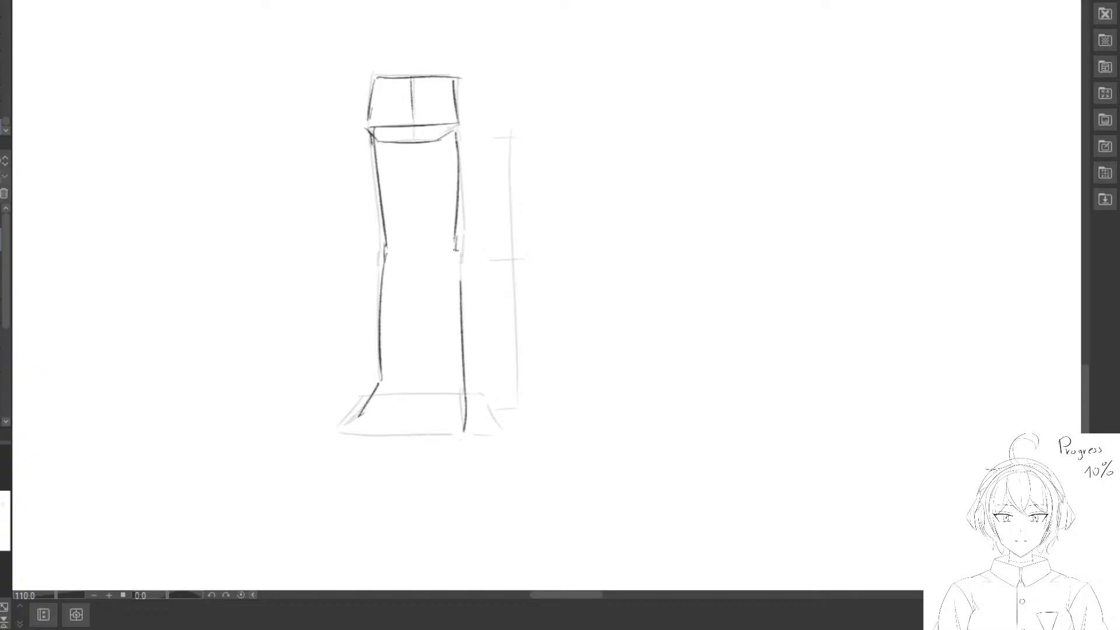
key(e)
drag(468, 295, 463, 362)
key(p)
drag(458, 259, 468, 375)
Lasso the traced pelvis and legs and move them over the front-view figure in the block-leg reference.
scroll(455, 292, down, 3)
key(m)
mouse_move(392, 86)
mouse_down()
mouse_move(312, 229)
mouse_move(517, 83)
mouse_up()
drag(434, 178, 455, 232)
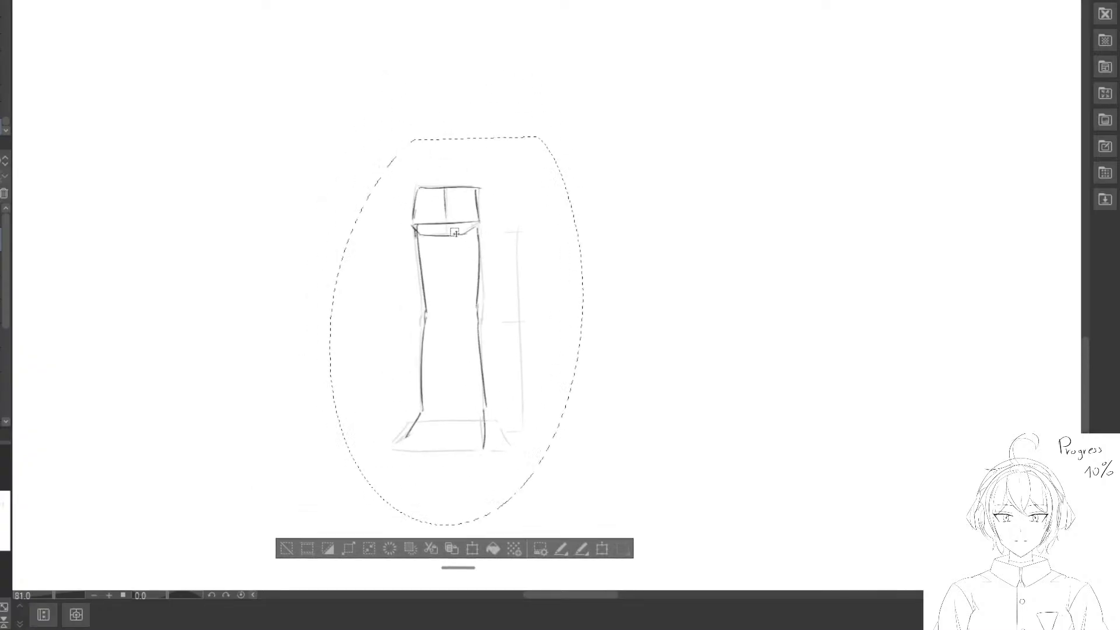
scroll(465, 218, down, 3)
key(k)
drag(457, 282, 297, 113)
mouse_move(384, 165)
mouse_down()
mouse_move(498, 340)
mouse_move(340, 163)
mouse_up()
mouse_move(290, 147)
mouse_down()
mouse_move(410, 374)
mouse_move(392, 145)
mouse_up()
mouse_move(384, 134)
mouse_down()
mouse_move(402, 393)
mouse_move(386, 244)
mouse_up()
mouse_move(389, 252)
mouse_down()
mouse_move(422, 255)
mouse_move(408, 270)
mouse_up()
Scale down the leg drawing and align its pelvis, knees and feet with the front-view reference figure to compare proportions.
key(ctrl+t)
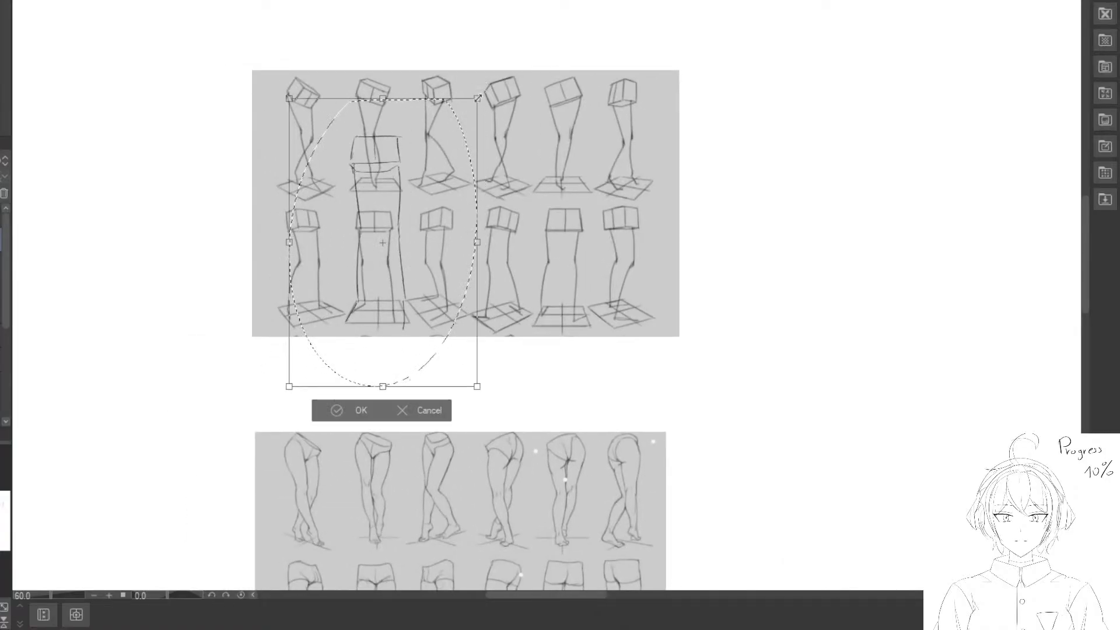
drag(478, 98, 417, 188)
drag(377, 225, 406, 236)
key(Return)
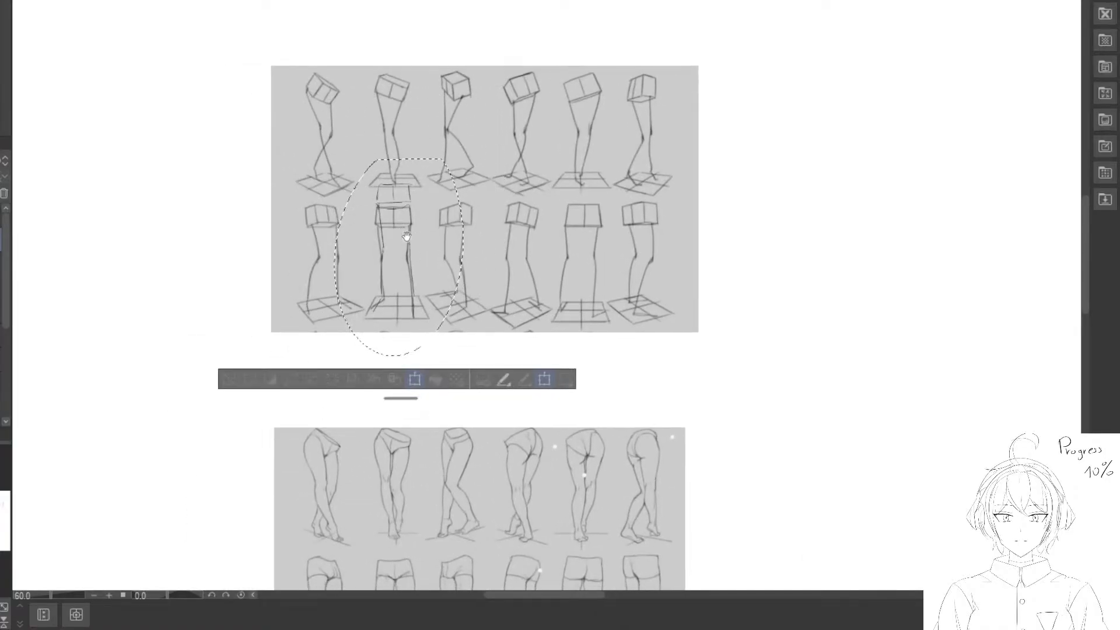
key(ctrl+t)
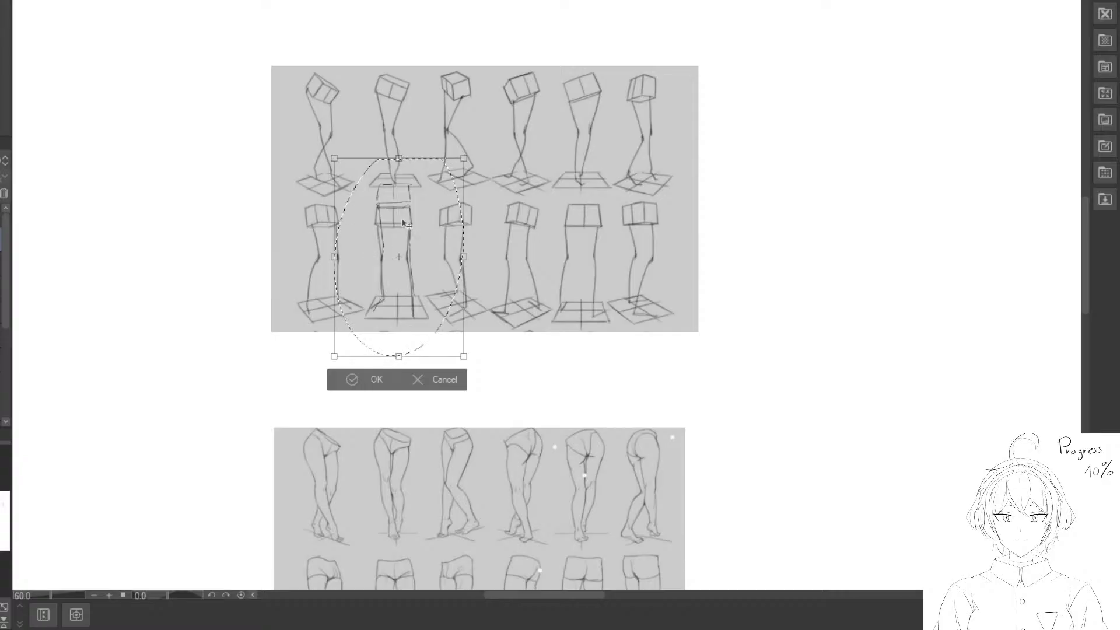
scroll(421, 221, up, 4)
key(Return)
drag(420, 229, 382, 238)
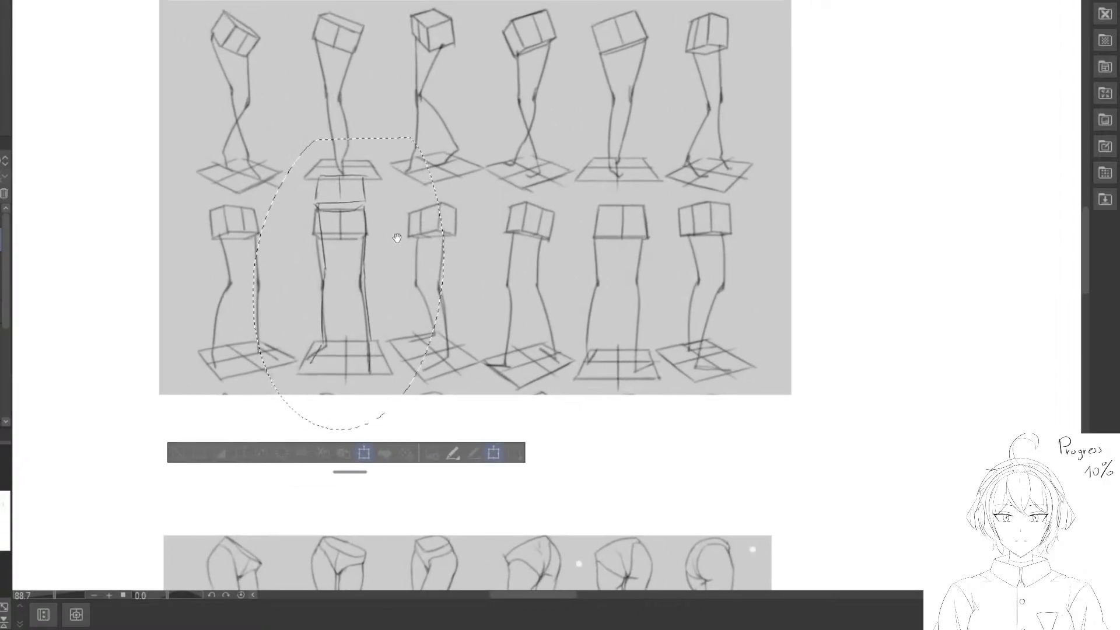
key(ctrl+t)
drag(445, 138, 421, 179)
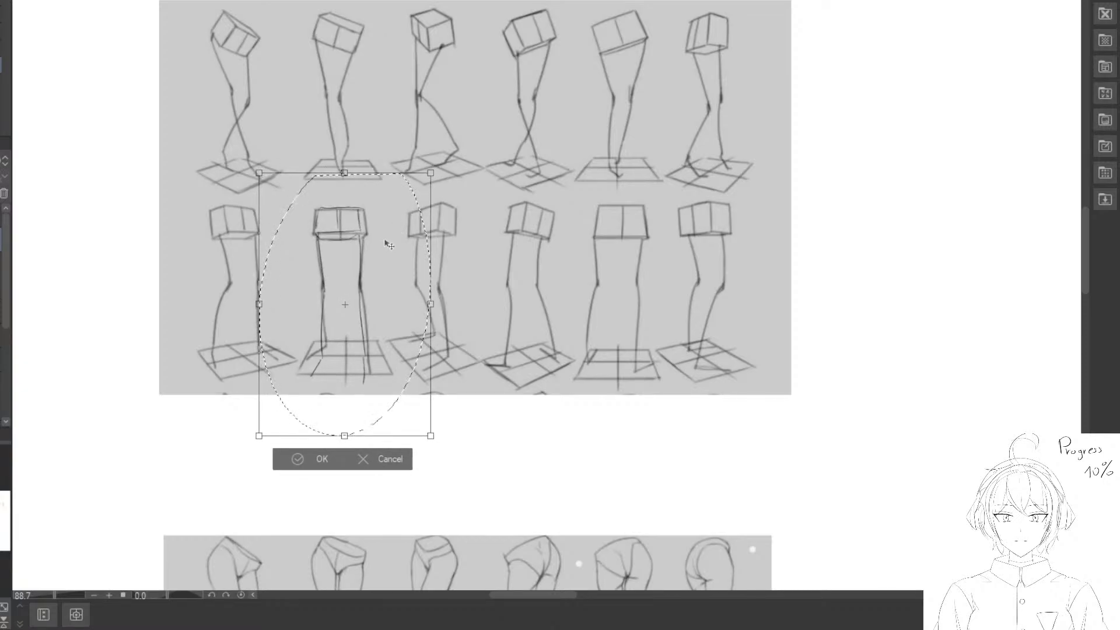
drag(386, 237, 385, 225)
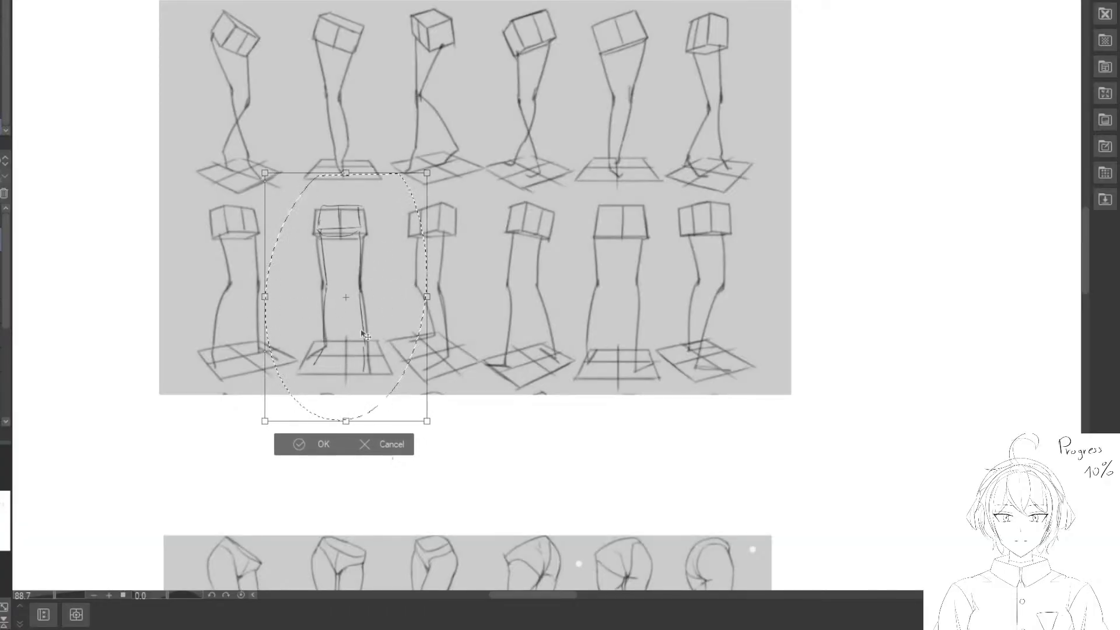
scroll(367, 306, down, 2)
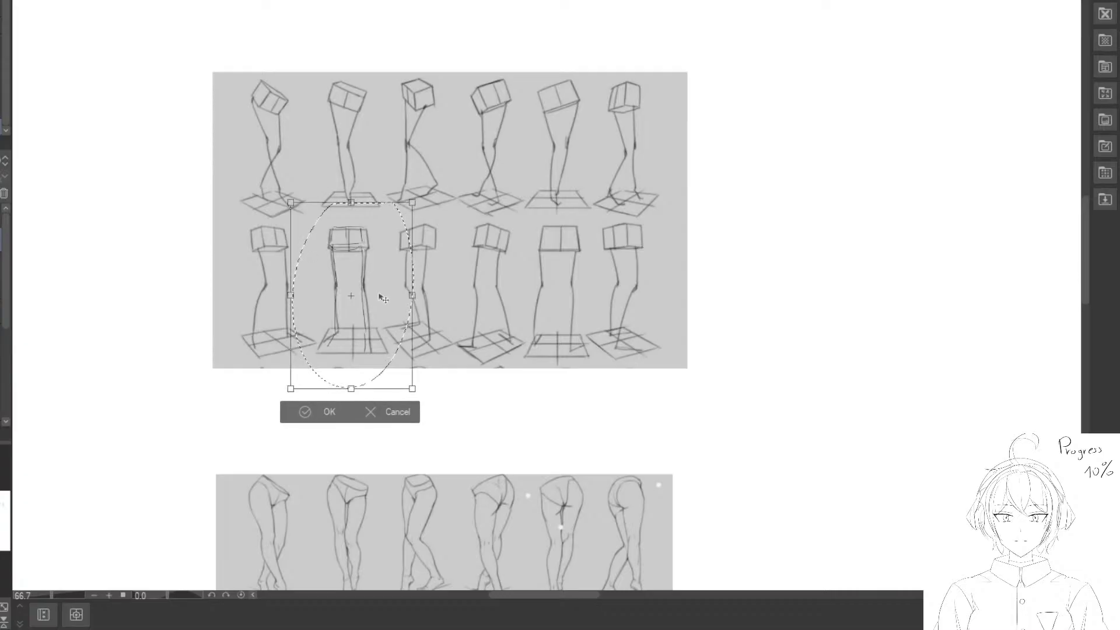
drag(392, 308, 395, 312)
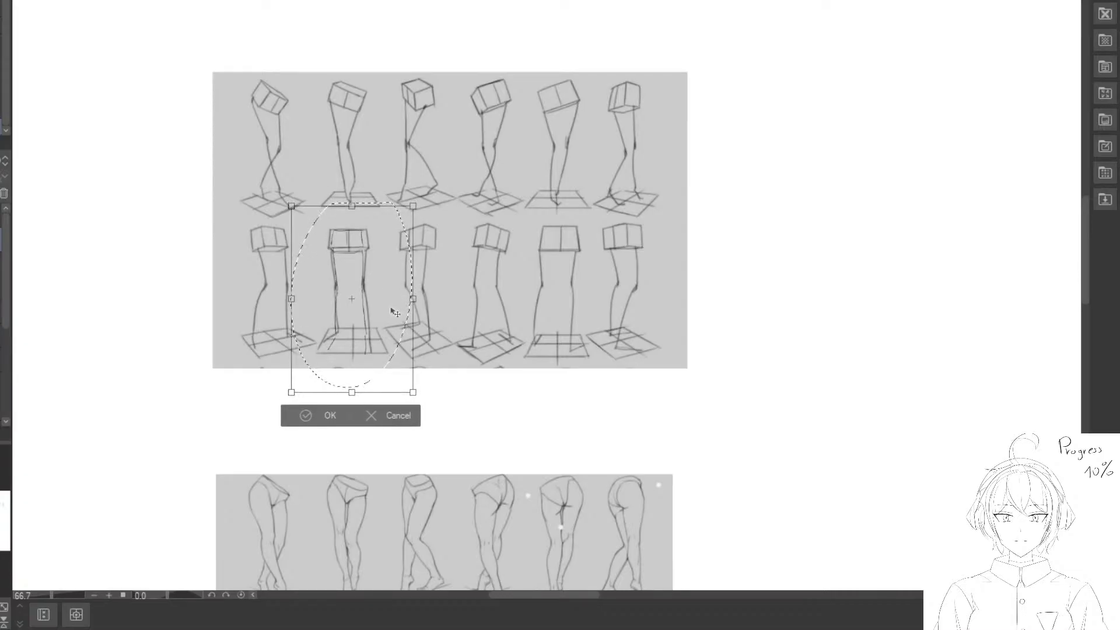
click(301, 418)
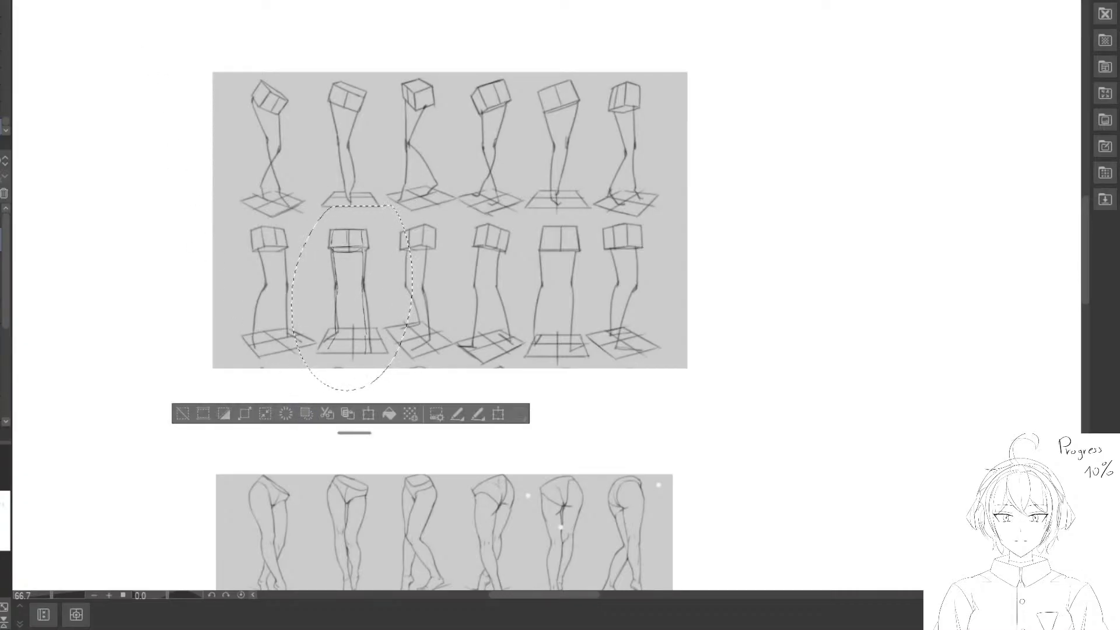
Undo the overlay on the reference and return to the leg drawing on its construction sketch.
key(ctrl+d)
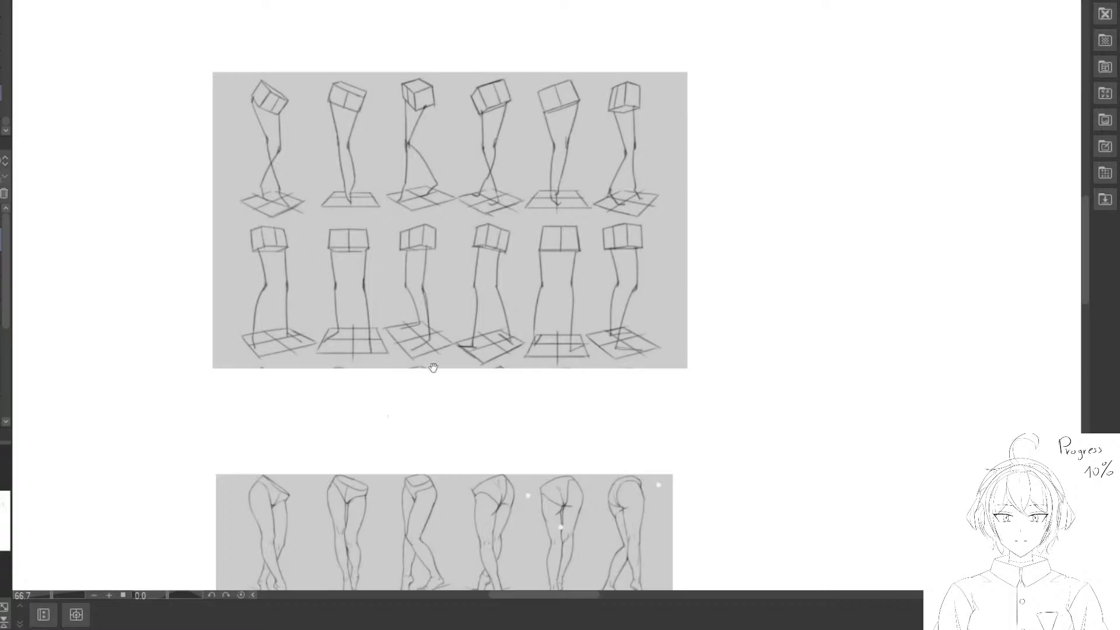
drag(433, 368, 275, 109)
drag(558, 522, 366, 168)
mouse_move(461, 459)
mouse_down()
mouse_move(422, 342)
mouse_move(449, 318)
mouse_up()
scroll(452, 263, up, 2)
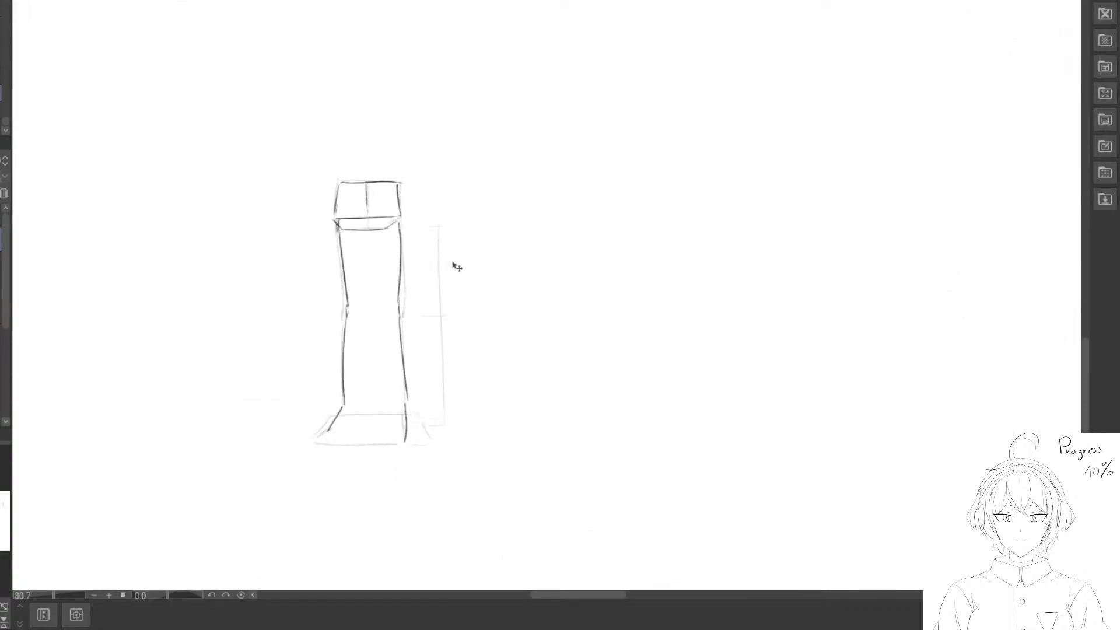
Lasso the pelvis box, enlarge it slightly with a transform and deselect it.
scroll(457, 266, up, 1)
mouse_move(360, 138)
mouse_down()
mouse_move(439, 137)
mouse_move(403, 148)
mouse_move(386, 122)
mouse_up()
key(ctrl+t)
mouse_move(455, 180)
mouse_down()
mouse_move(437, 205)
mouse_move(465, 193)
mouse_move(429, 227)
mouse_move(420, 268)
mouse_up()
click(358, 273)
click(228, 273)
Redraw the right-hand thigh as a nearly vertical line from the pelvis to the knee, replacing the earlier stroke.
key(e)
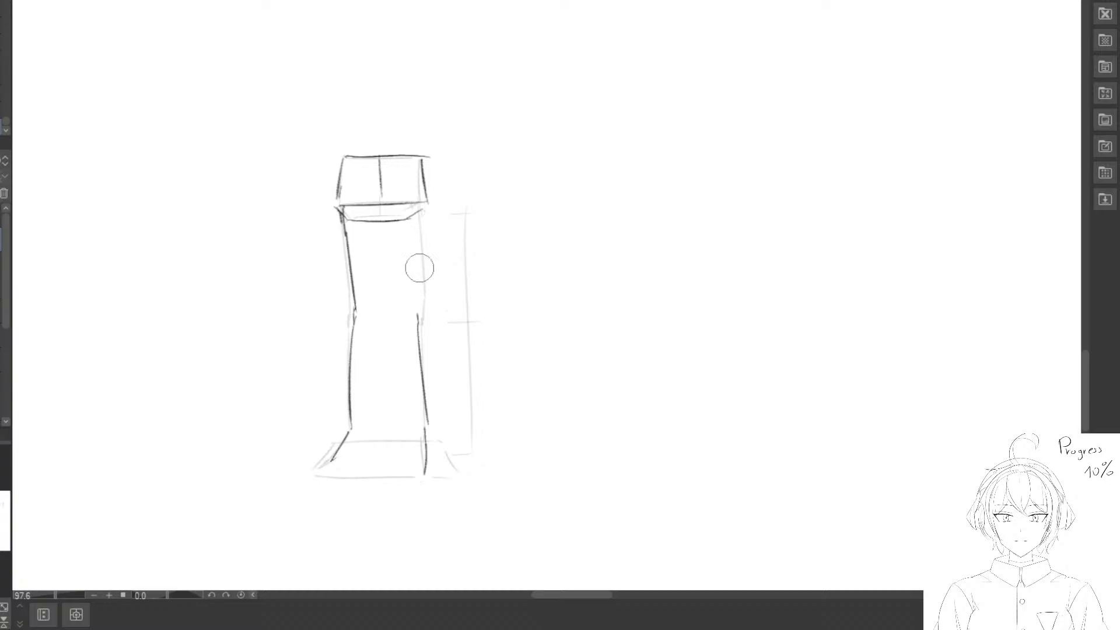
key(p)
mouse_move(423, 211)
mouse_down()
mouse_move(420, 323)
mouse_move(426, 258)
mouse_move(421, 313)
mouse_move(451, 250)
mouse_up()
key(p)
key(e)
key(p)
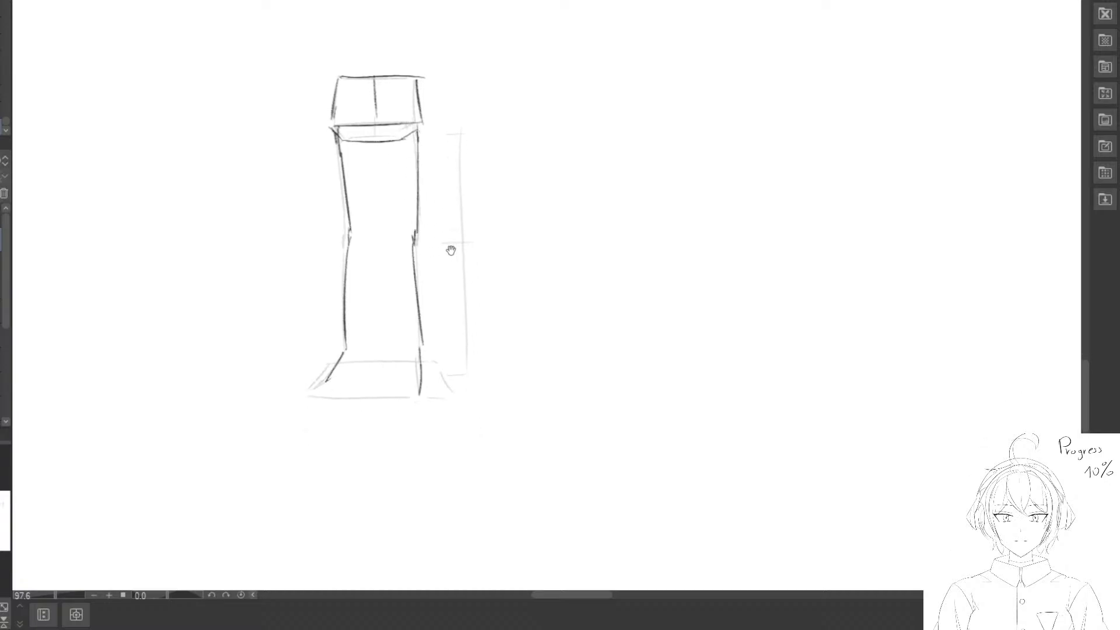
Refine the pelvis box with eraser and pencil, redrawing its sides and extending the centre line to the underside.
drag(380, 249, 397, 267)
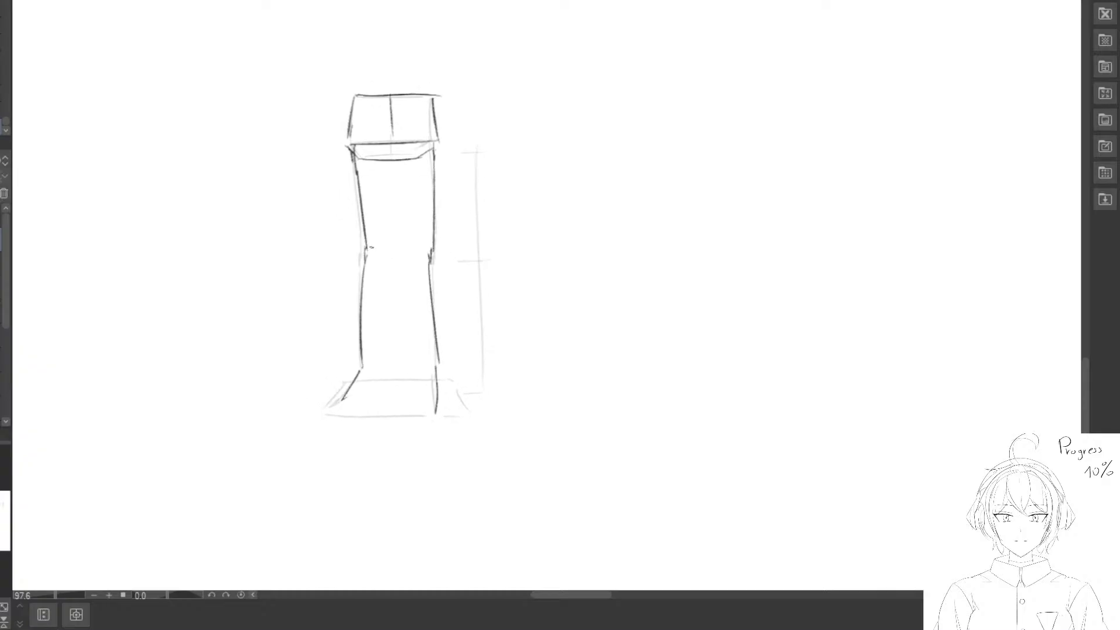
drag(341, 118, 345, 118)
key(e)
mouse_move(444, 122)
mouse_down()
mouse_move(441, 112)
mouse_move(439, 143)
mouse_move(399, 113)
mouse_move(394, 158)
mouse_up()
key(p)
key(e)
key(p)
key(e)
key(p)
key(e)
key(p)
Lasso the refined pelvis and legs and carry them over to the front-view figure in the reference.
scroll(388, 184, down, 2)
scroll(388, 184, down, 1)
key(m)
mouse_move(379, 60)
mouse_down()
mouse_move(328, 125)
mouse_move(511, 105)
mouse_move(521, 187)
mouse_up()
mouse_move(408, 239)
mouse_down()
mouse_move(186, 123)
mouse_move(355, 348)
mouse_up()
mouse_move(359, 320)
mouse_down()
mouse_move(290, 249)
mouse_move(350, 454)
mouse_up()
mouse_move(373, 434)
mouse_down()
mouse_move(285, 237)
mouse_move(352, 439)
mouse_up()
mouse_move(352, 470)
mouse_down()
mouse_move(306, 176)
mouse_move(347, 333)
mouse_up()
drag(344, 352, 345, 205)
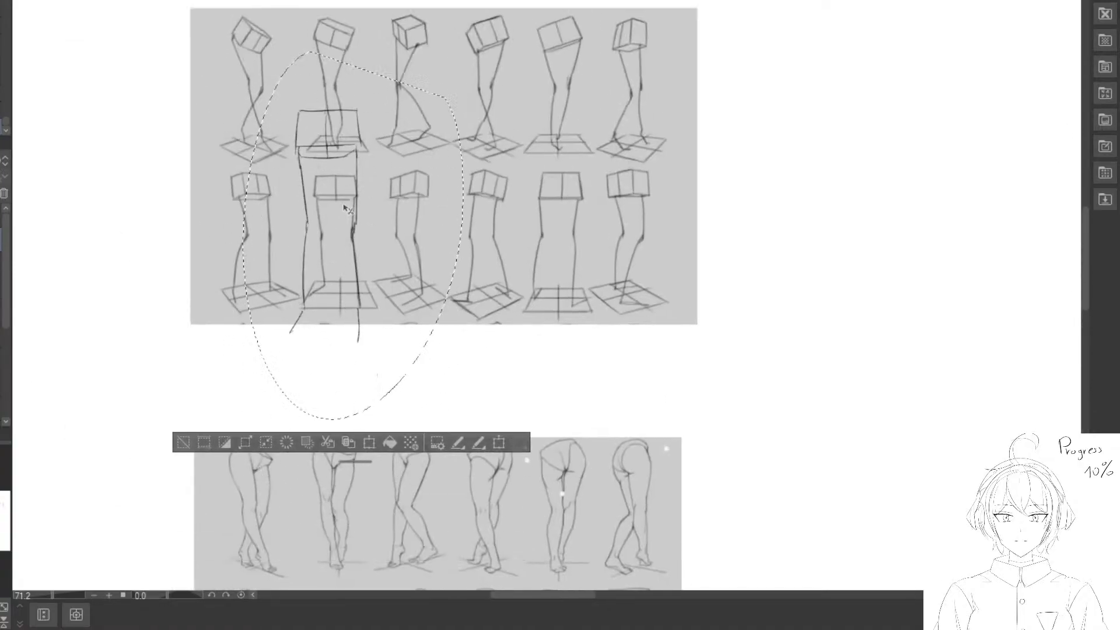
Shrink the refined leg drawing onto the front-view reference figure, rotating it slightly counter-clockwise to match.
key(ctrl+t)
mouse_move(467, 45)
mouse_down()
mouse_move(422, 114)
mouse_move(452, 96)
mouse_move(408, 151)
mouse_move(411, 136)
mouse_up()
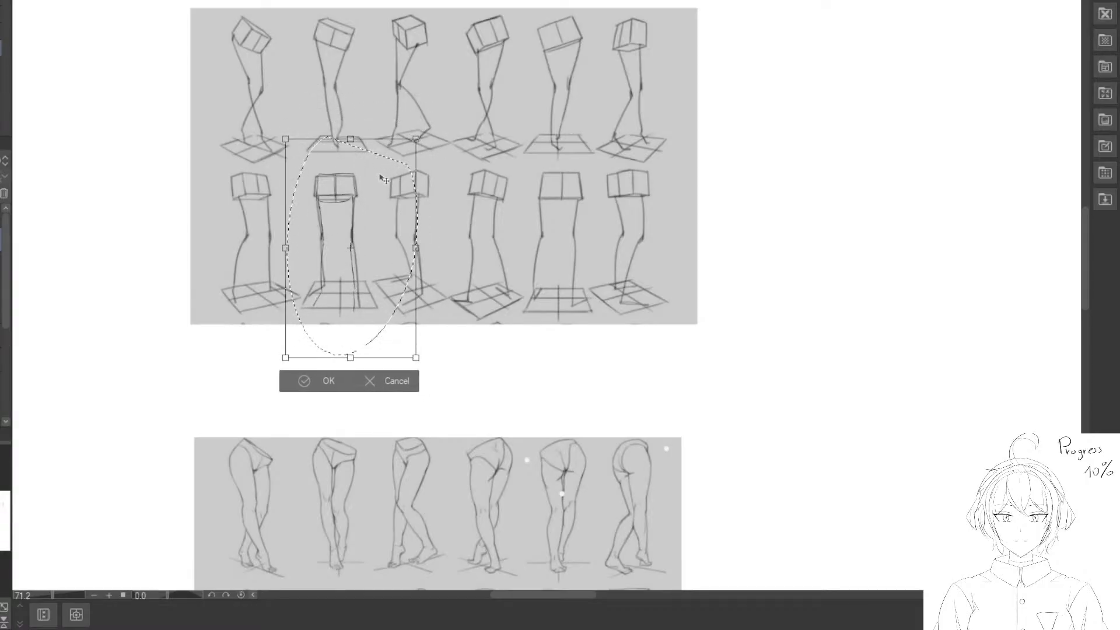
drag(460, 180, 457, 176)
drag(372, 227, 361, 239)
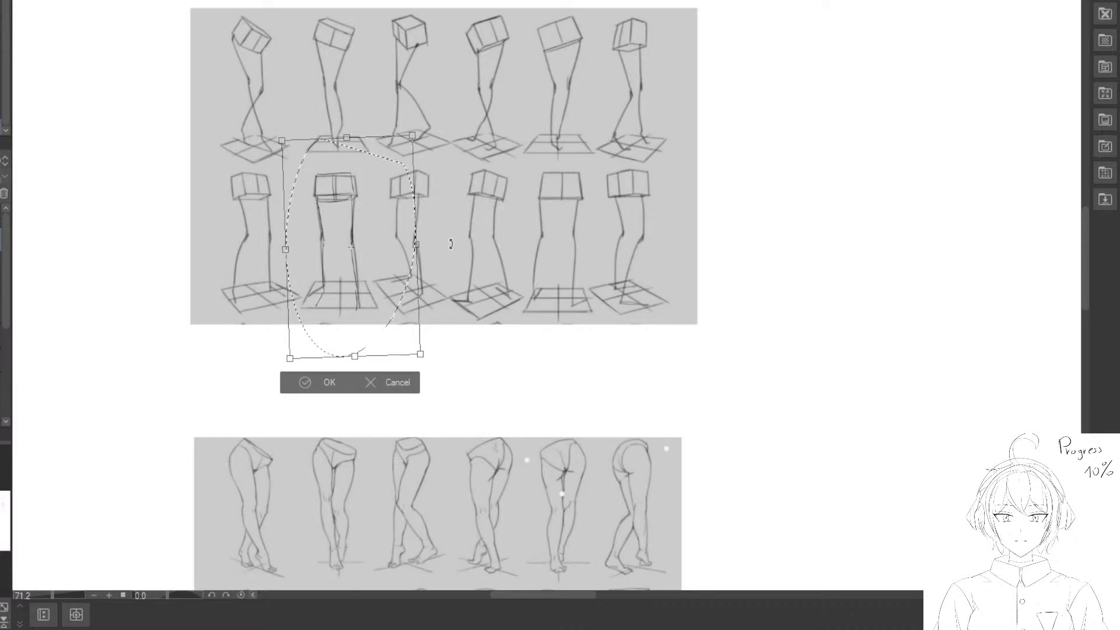
drag(450, 244, 450, 245)
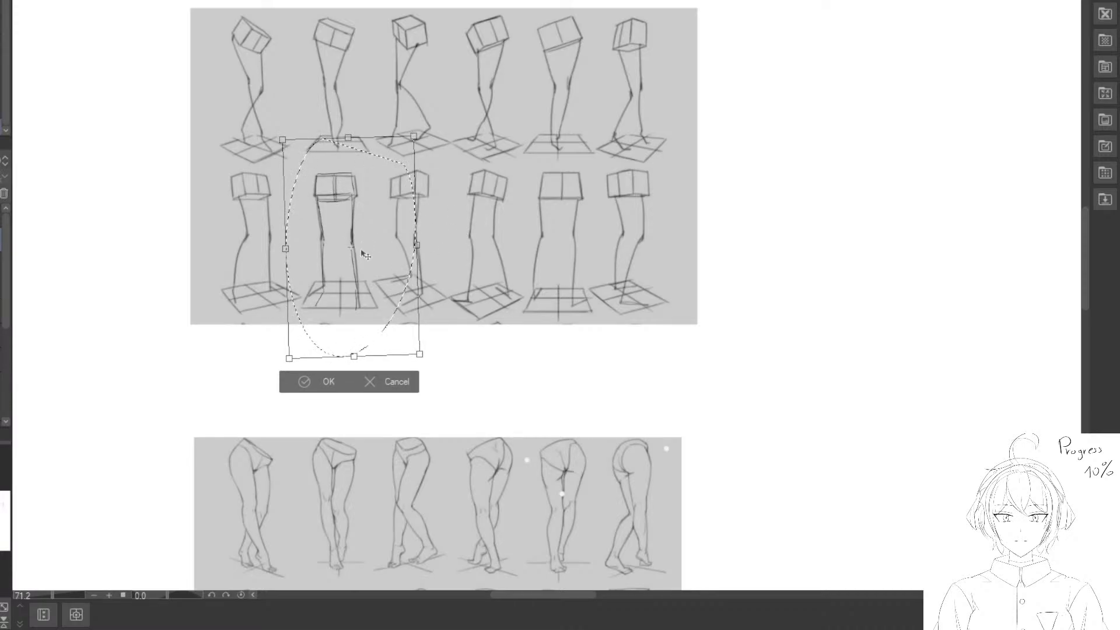
click(314, 382)
Undo the second overlay on the reference and deselect the leg drawing.
key(ctrl+z)
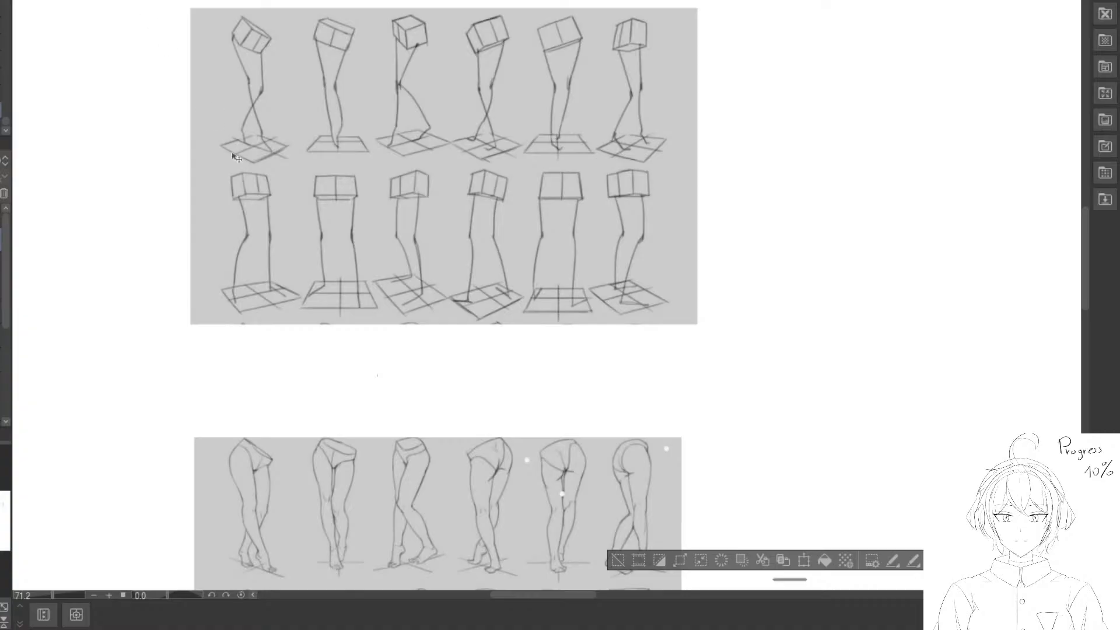
drag(567, 507, 338, 50)
drag(448, 554, 395, 229)
scroll(471, 271, up, 2)
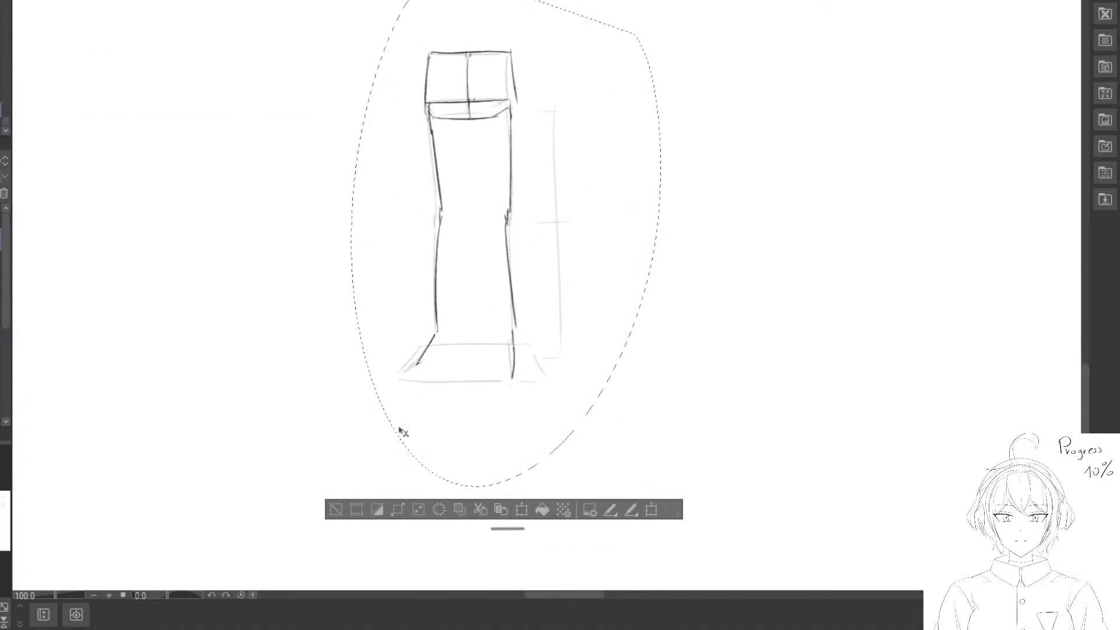
click(334, 509)
Lasso the lower legs and raise them slightly to shorten the shins, and move the whole leg drawing down onto the ground plane.
drag(392, 313, 396, 303)
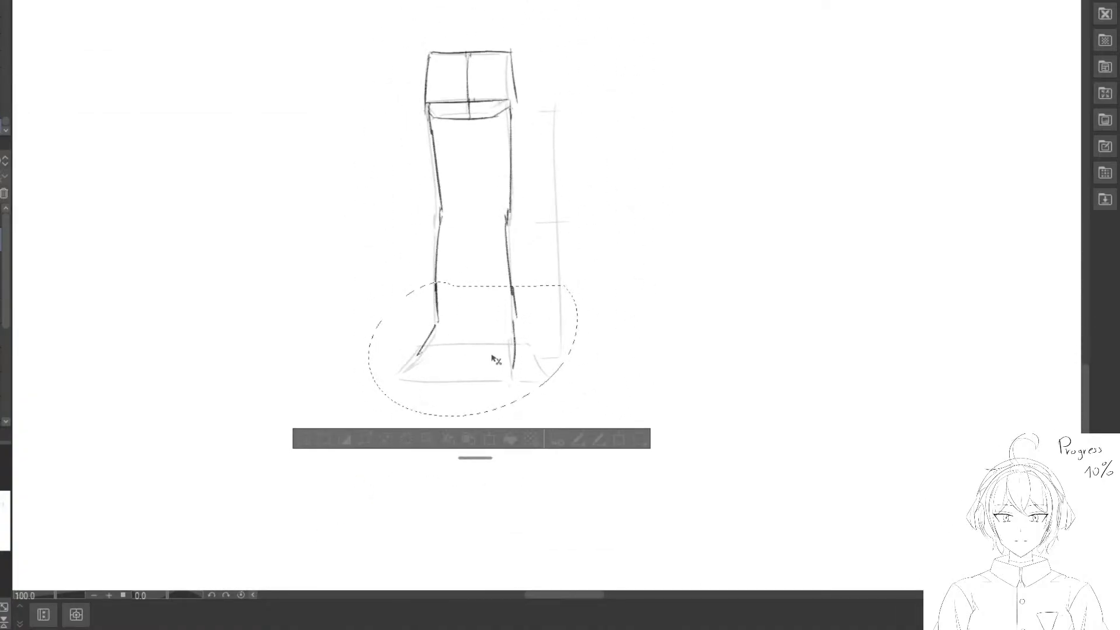
click(300, 437)
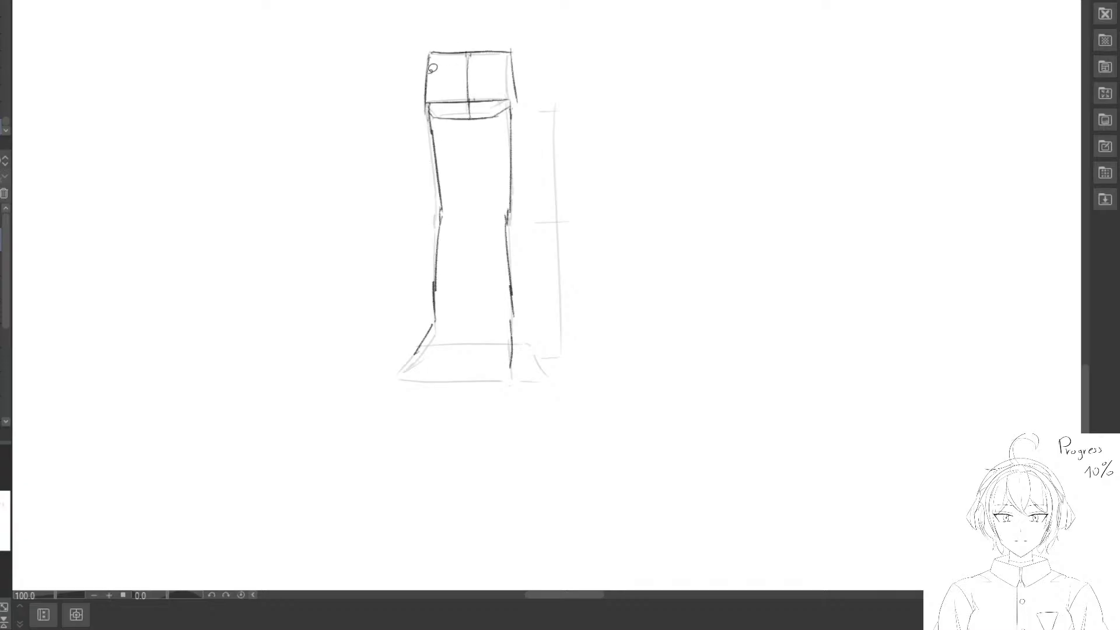
drag(400, 22, 534, 58)
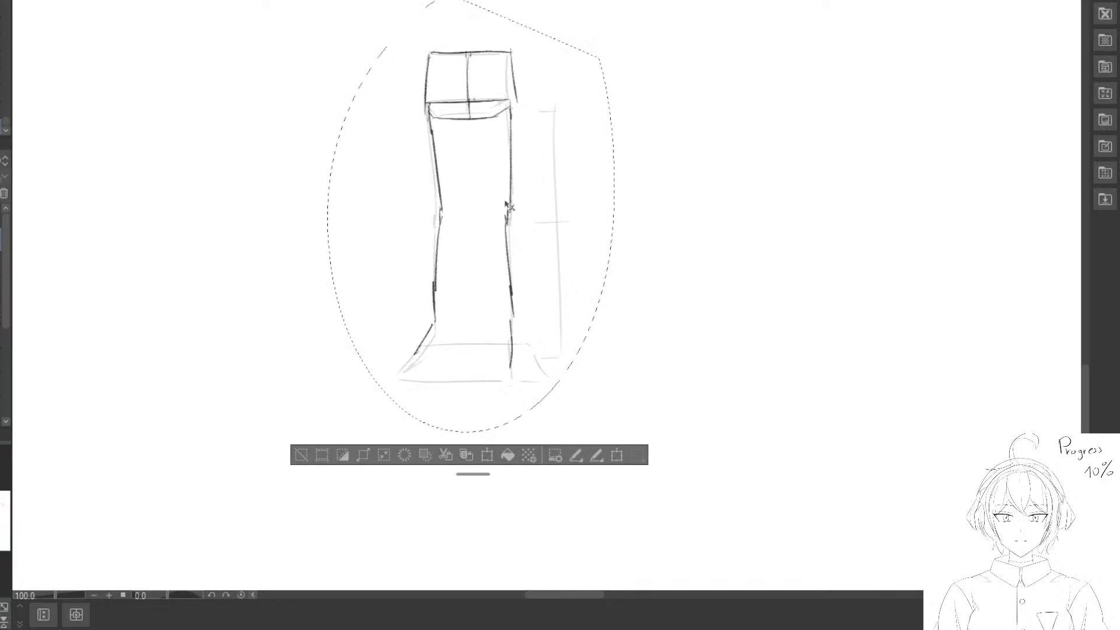
drag(507, 206, 508, 229)
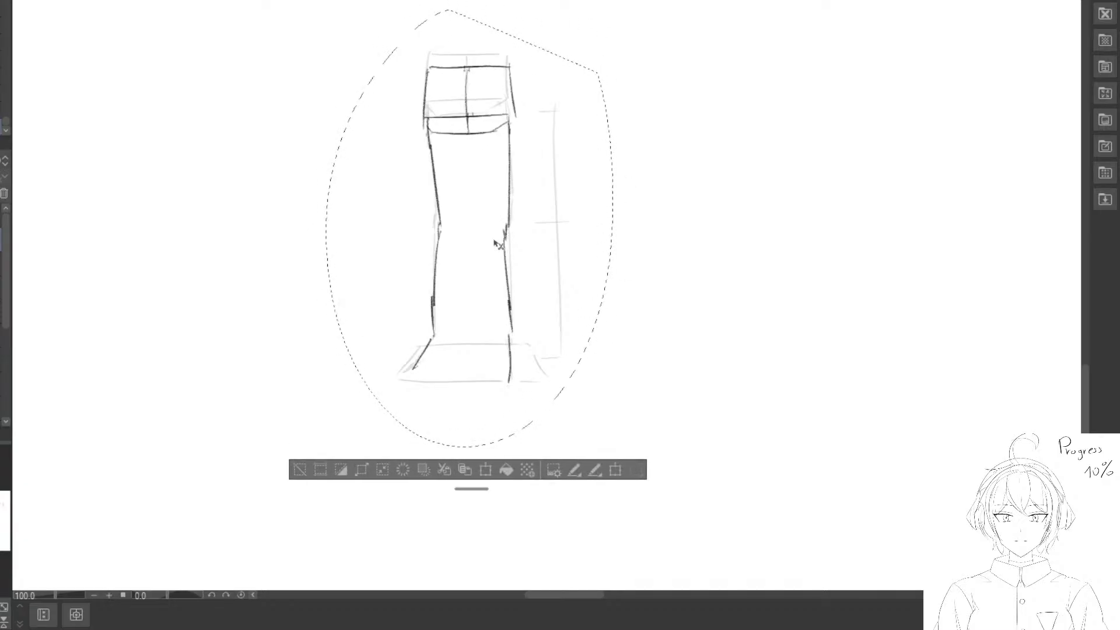
click(302, 469)
Lasso the corrected block leg drawing, shift it aside on the canvas and clear the selection.
scroll(324, 382, down, 2)
mouse_move(461, 81)
mouse_down()
mouse_move(622, 253)
mouse_move(571, 108)
mouse_up()
scroll(480, 225, down, 2)
mouse_move(479, 225)
mouse_down()
mouse_move(540, 148)
mouse_move(620, 197)
mouse_move(598, 209)
mouse_move(580, 186)
mouse_move(425, 320)
mouse_move(488, 250)
mouse_move(255, 325)
mouse_up()
drag(348, 279, 392, 287)
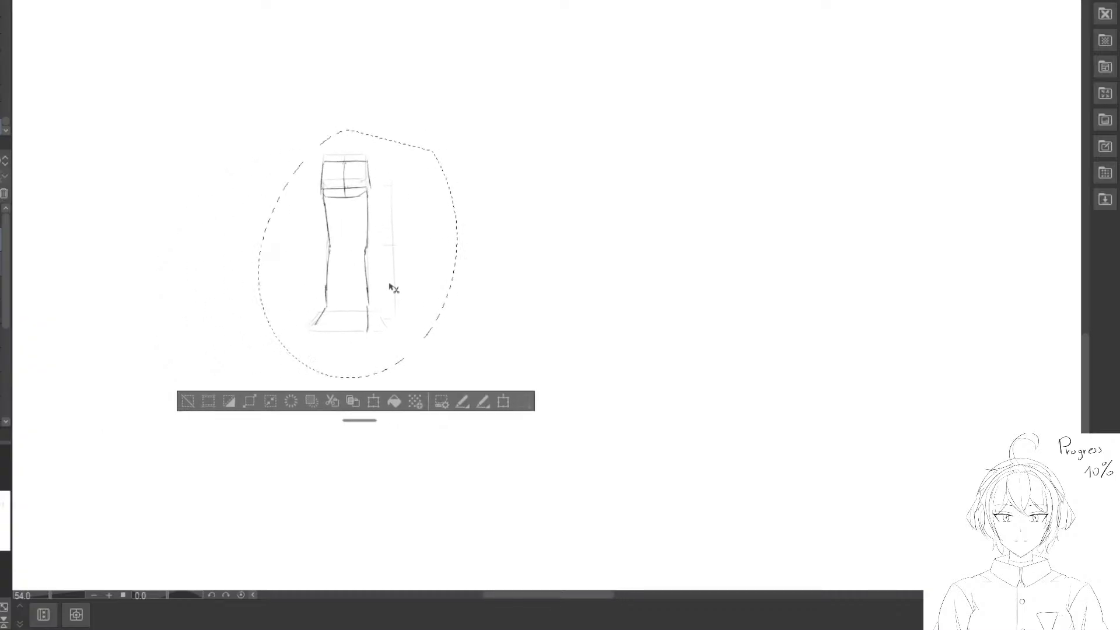
click(156, 403)
Sketch a new pelvis block at 100% zoom on blank canvas, widening downward with a tapered wedge beneath it.
drag(545, 253, 395, 270)
key(ctrl+alt+0)
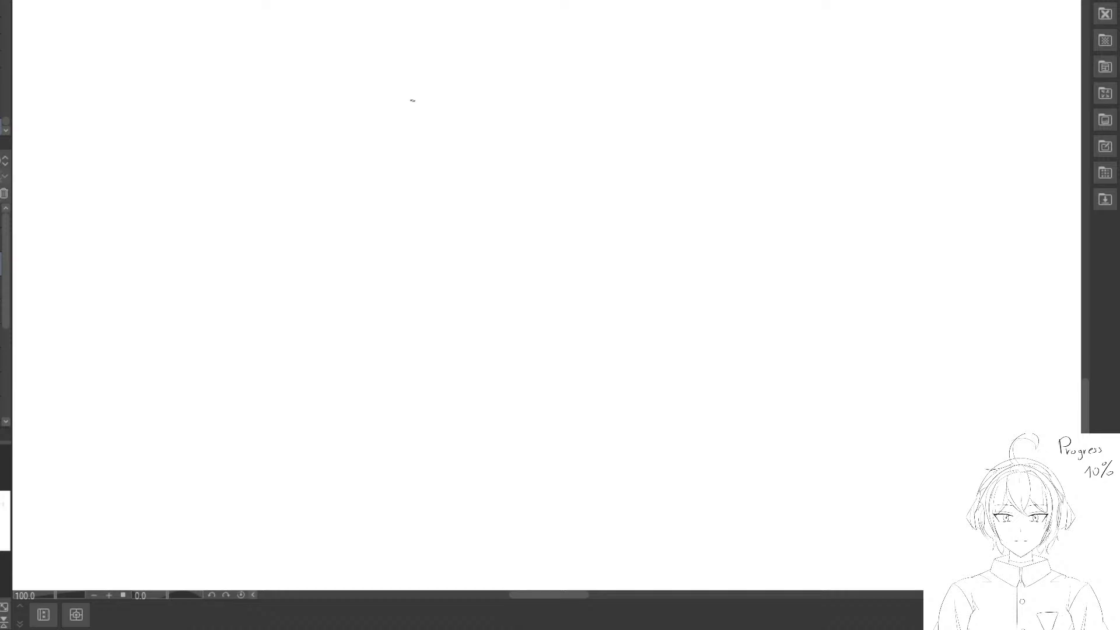
mouse_move(401, 88)
mouse_down()
mouse_move(402, 130)
mouse_move(410, 112)
mouse_move(502, 102)
mouse_up()
drag(398, 116, 516, 105)
drag(401, 114, 505, 105)
drag(405, 76, 446, 127)
mouse_move(492, 82)
mouse_down()
mouse_move(425, 82)
mouse_move(476, 79)
mouse_move(427, 78)
mouse_move(457, 78)
mouse_up()
mouse_move(439, 158)
mouse_down()
mouse_move(460, 158)
mouse_move(416, 151)
mouse_move(464, 155)
mouse_move(415, 147)
mouse_up()
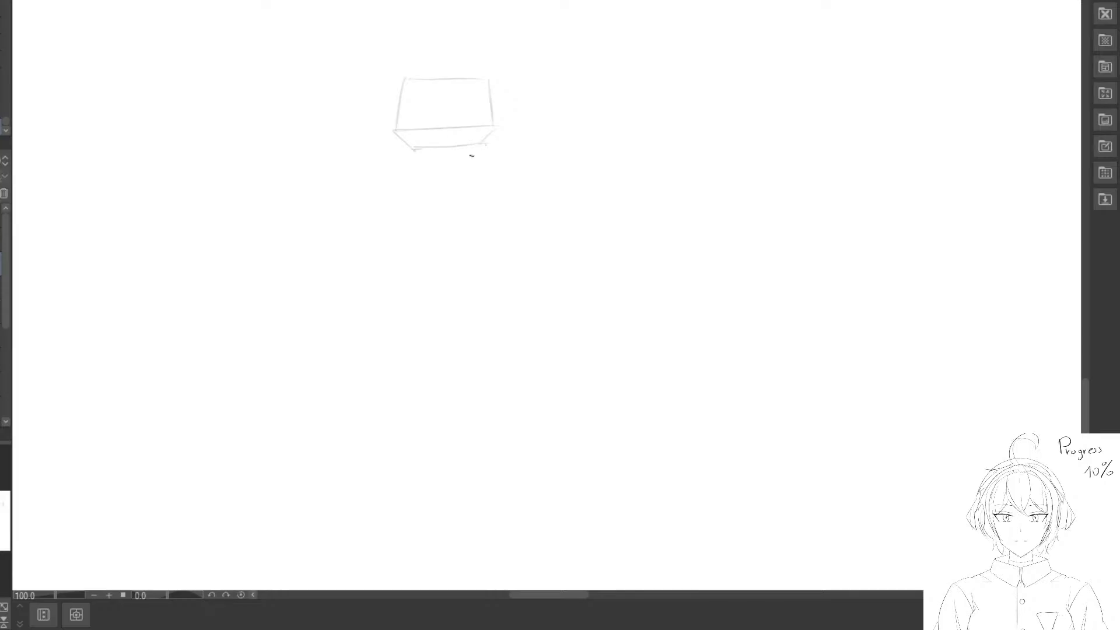
drag(399, 94, 391, 132)
mouse_move(429, 84)
mouse_down()
mouse_move(472, 79)
mouse_move(410, 83)
mouse_up()
mouse_move(498, 186)
mouse_down()
mouse_move(507, 152)
mouse_move(491, 123)
mouse_up()
Draw a vertical leg-length guide beside the pelvis block with tick marks at its top, middle and bottom.
mouse_move(510, 75)
mouse_down()
mouse_move(523, 405)
mouse_move(540, 366)
mouse_up()
key(e)
key(p)
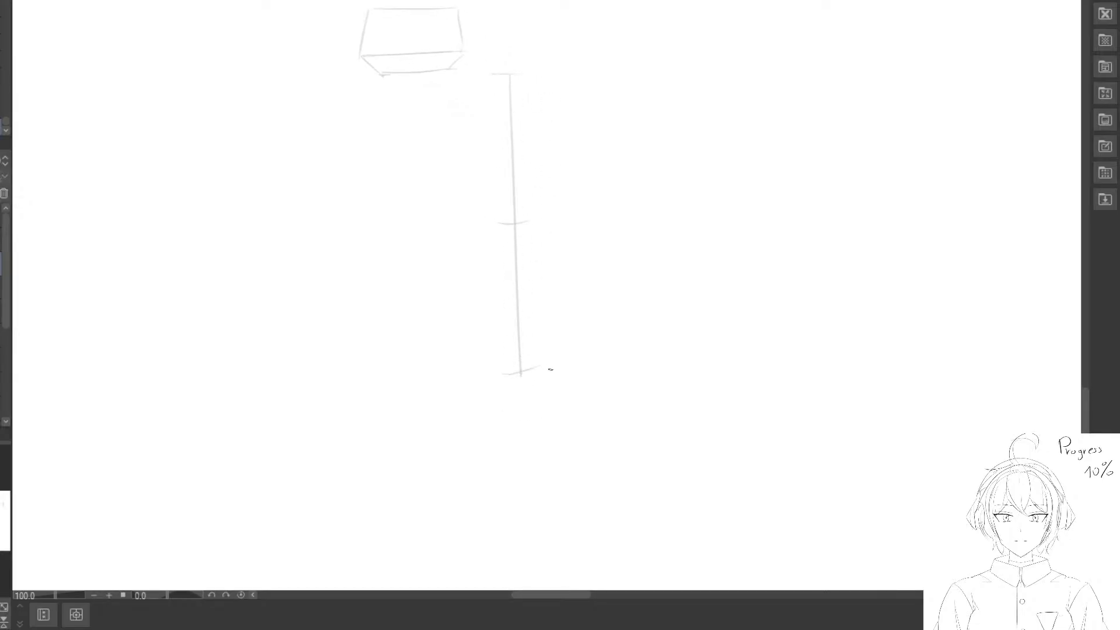
key(e)
key(p)
Lasso the pelvis block, stretch it slightly taller downward, and deselect it.
drag(408, 2, 467, 1)
key(ctrl+t)
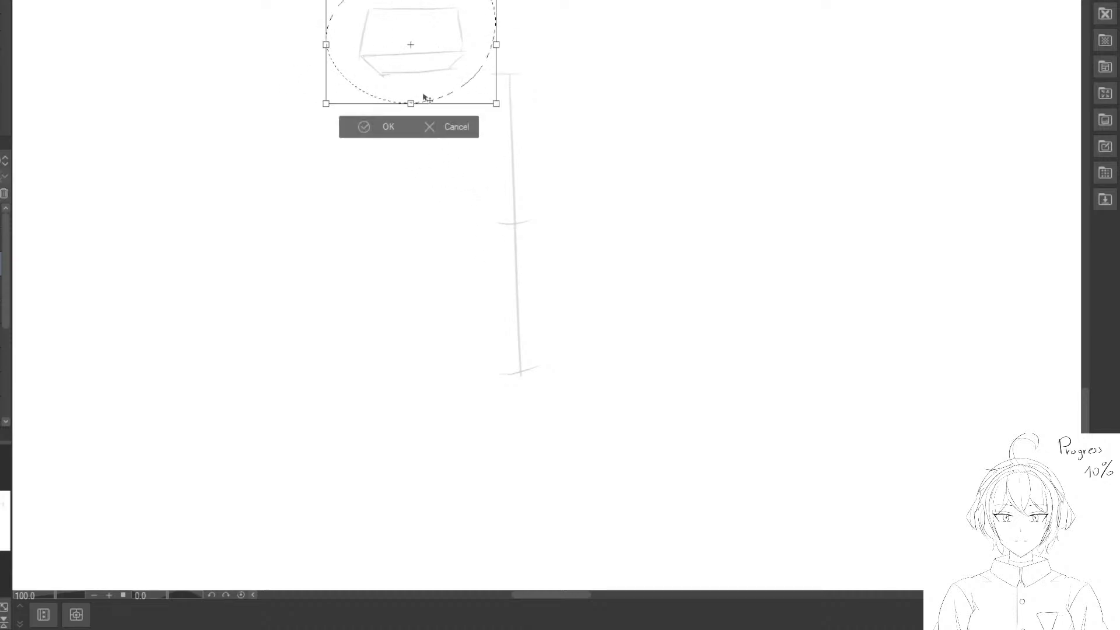
drag(411, 103, 423, 117)
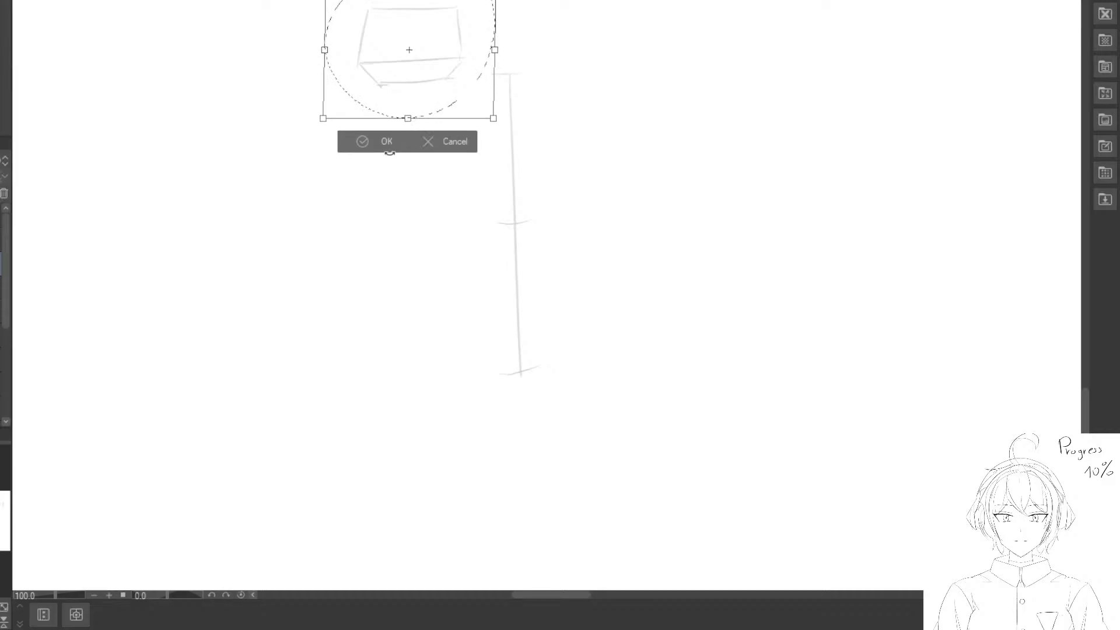
click(388, 140)
key(ctrl+d)
Sketch a trapezoid ground plane for the feet below the pelvis, level with the bottom of the length guide.
drag(496, 187, 517, 171)
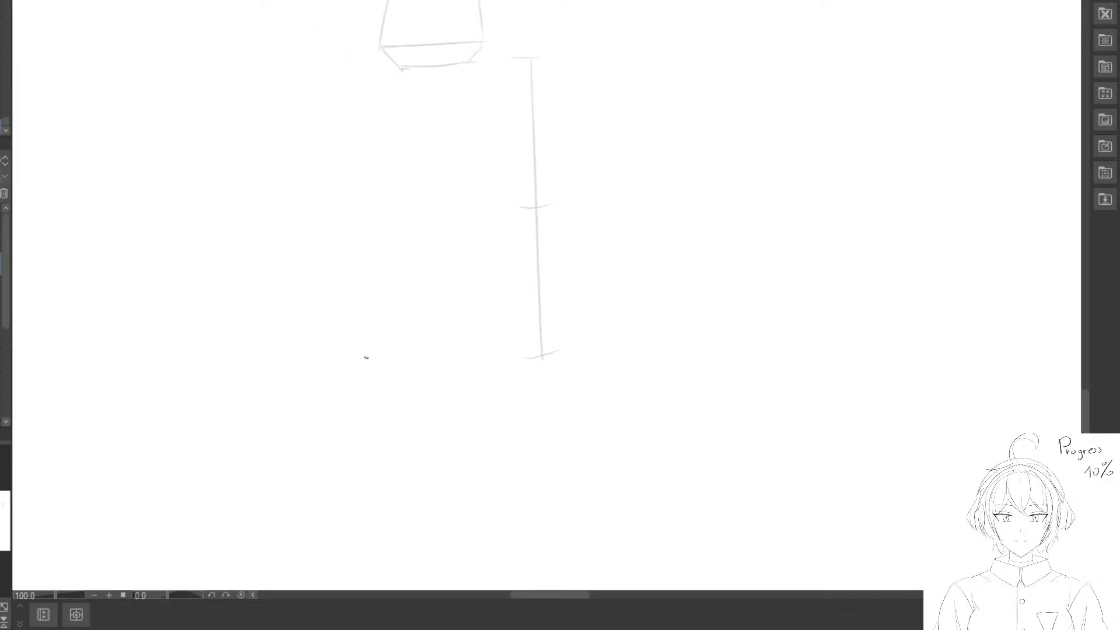
drag(339, 378, 494, 367)
key(e)
drag(422, 327, 443, 325)
key(p)
mouse_move(365, 337)
mouse_down()
mouse_move(485, 331)
mouse_move(493, 376)
mouse_up()
key(e)
mouse_move(497, 372)
mouse_down()
mouse_move(496, 360)
mouse_move(392, 334)
mouse_move(499, 344)
mouse_move(385, 335)
mouse_move(485, 332)
mouse_move(503, 390)
mouse_up()
key(p)
key(e)
key(p)
key(e)
key(p)
drag(390, 382, 501, 386)
Sketch light outer leg lines from the pelvis through the knees to the ground plane on both sides.
drag(467, 197, 481, 333)
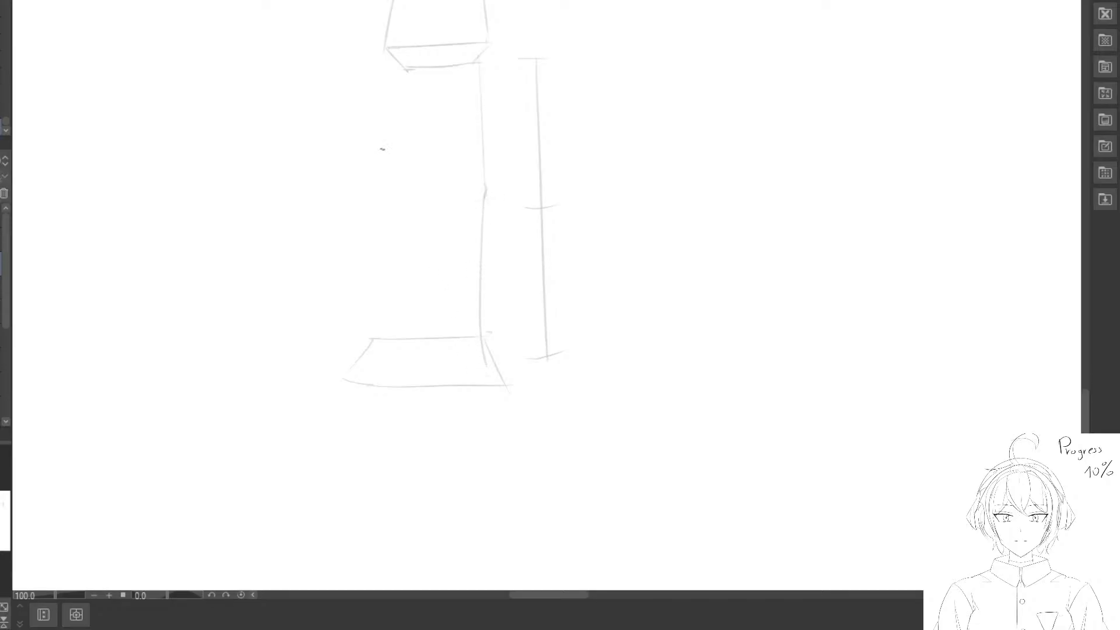
drag(397, 61, 402, 326)
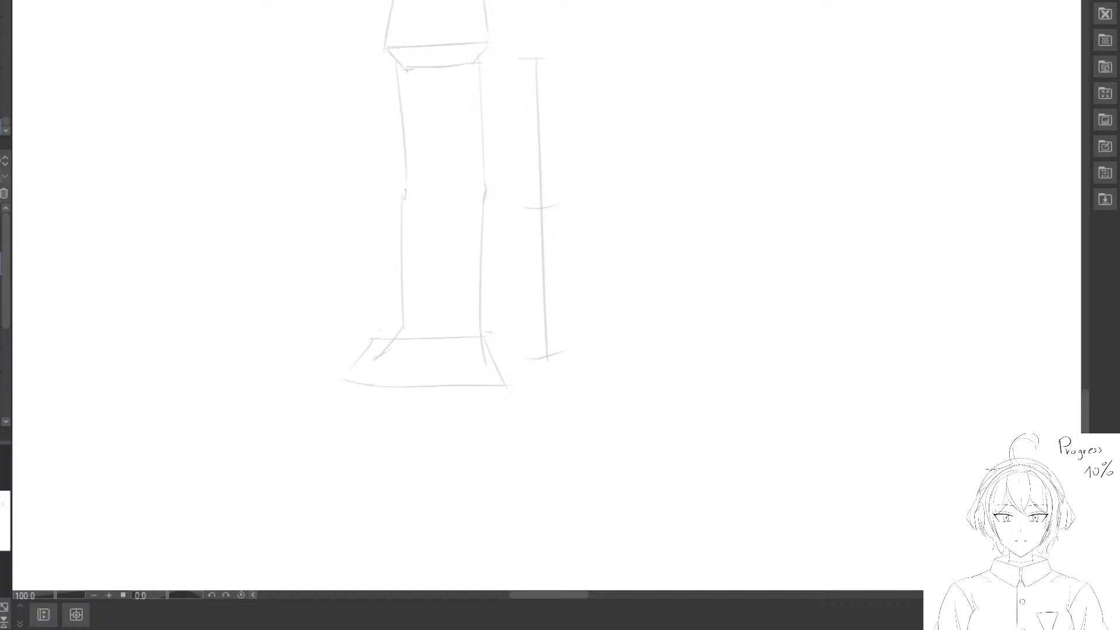
drag(382, 176, 409, 204)
Draw the darker pelvis contour over the block, with a curved waistline, rounded sides and a V-shaped crotch.
mouse_move(417, 140)
mouse_down()
mouse_move(430, 137)
mouse_move(390, 78)
mouse_up()
key(ctrl+z)
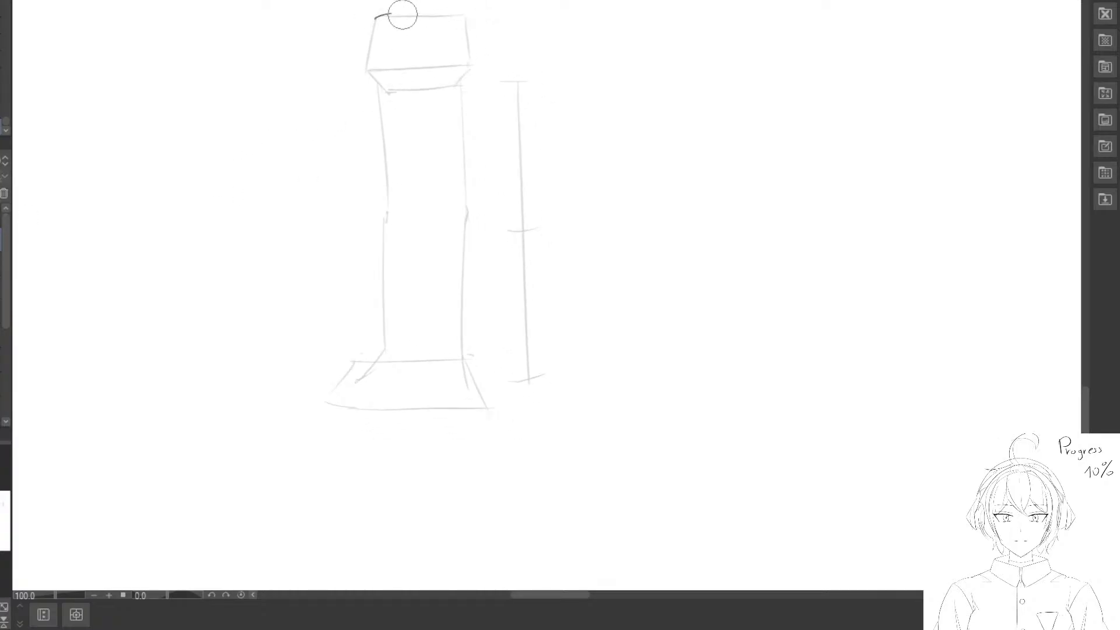
drag(377, 16, 470, 15)
key(ctrl+z)
key(ctrl+z)
drag(379, 16, 473, 16)
key(ctrl+z)
drag(383, 55, 420, 82)
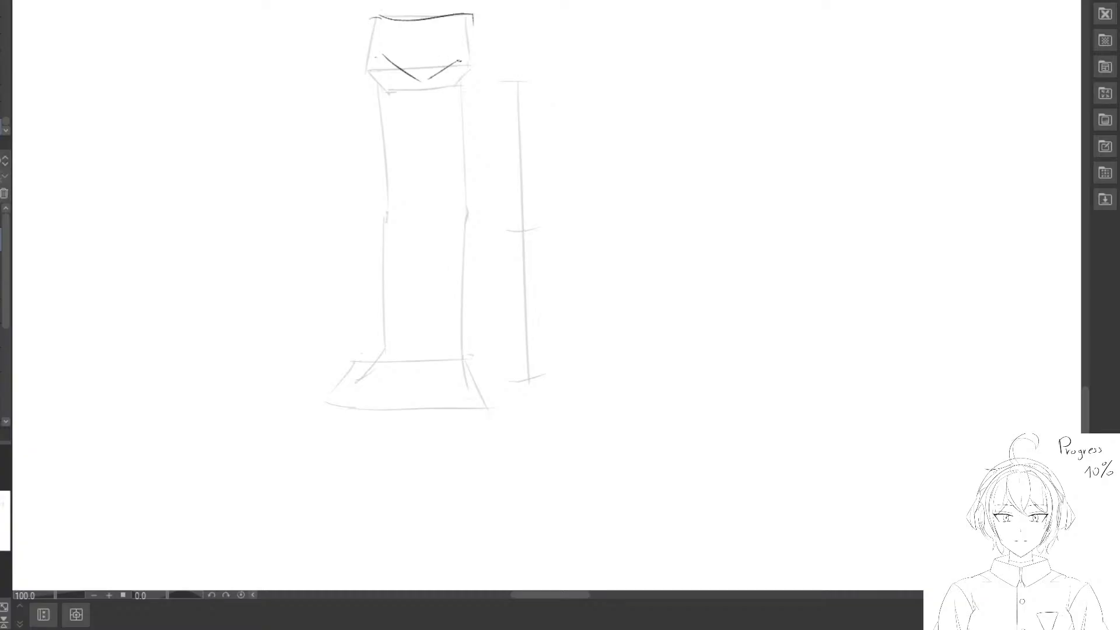
key(ctrl+z)
key(ctrl+z)
drag(474, 24, 479, 75)
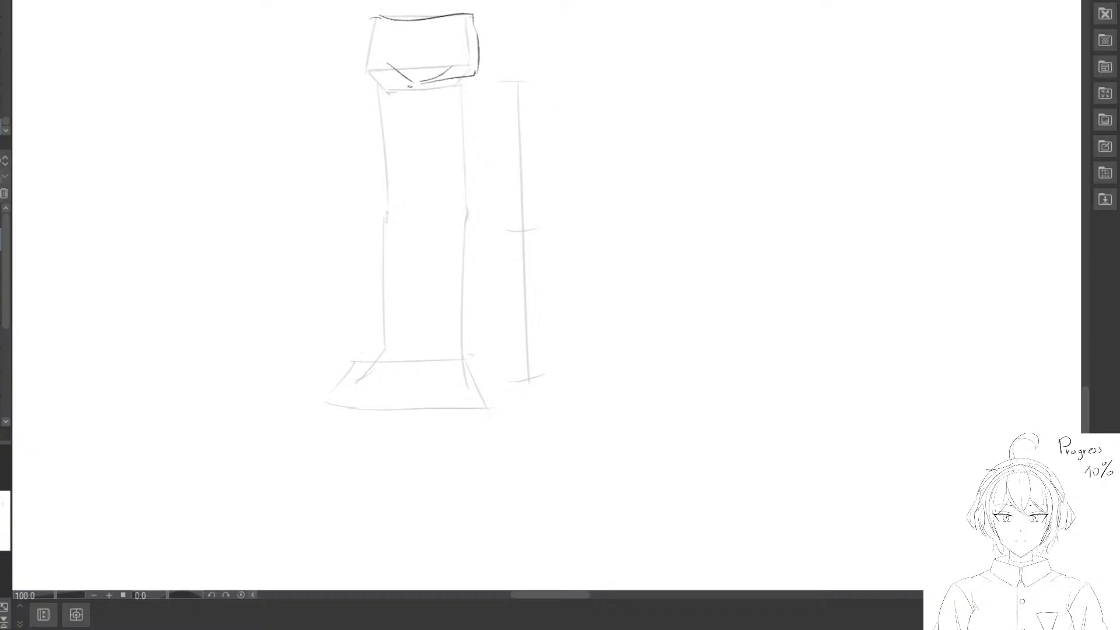
drag(379, 16, 361, 74)
Draw the inner and outer thigh contours of the leg on the viewer's right, reworking the outer curve.
drag(403, 141, 393, 110)
drag(411, 55, 418, 123)
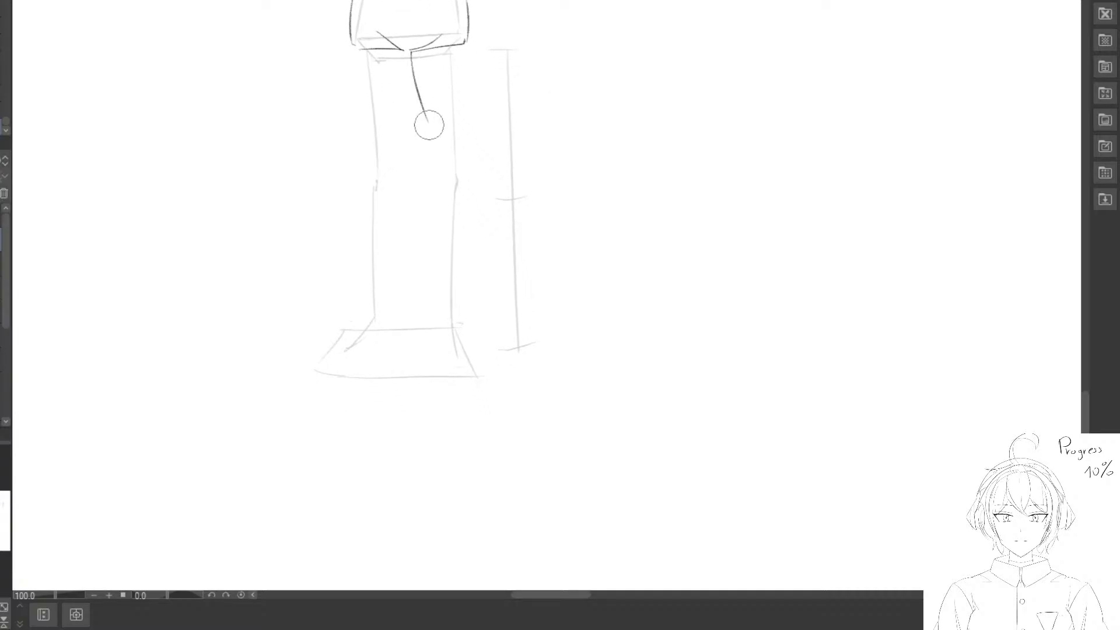
key(ctrl+z)
drag(412, 54, 437, 124)
drag(468, 38, 459, 179)
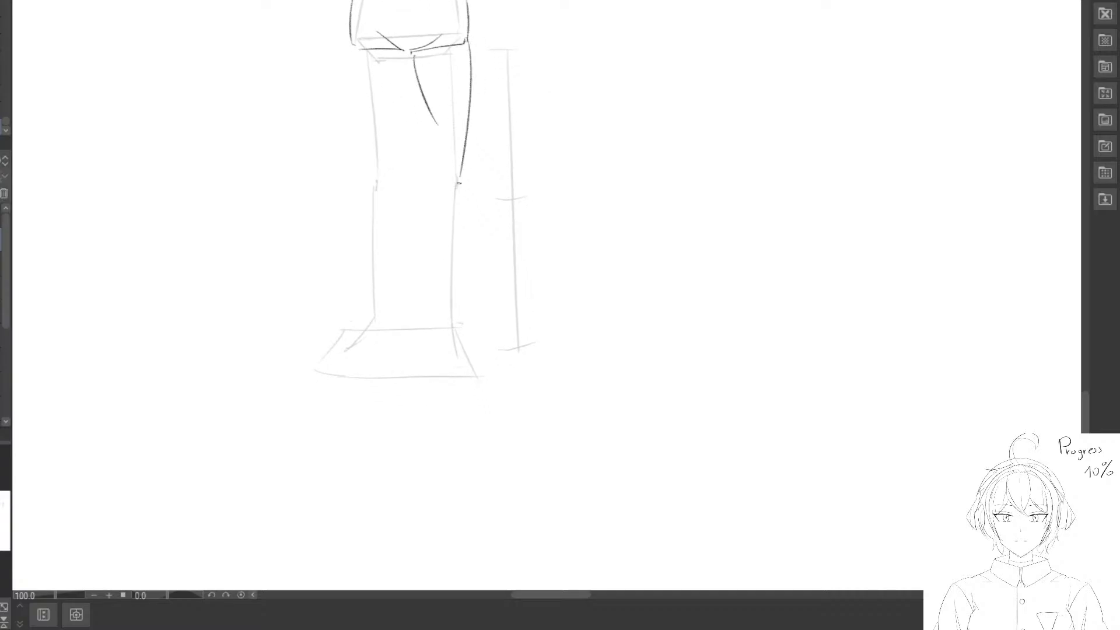
key(ctrl+z)
key(e)
mouse_move(476, 50)
mouse_down()
mouse_move(475, 24)
mouse_move(470, 152)
mouse_up()
key(p)
Draw and refine the knee contours on both sides of the viewer's-right leg.
mouse_move(437, 109)
mouse_down()
mouse_move(450, 207)
mouse_move(441, 127)
mouse_move(430, 211)
mouse_move(439, 153)
mouse_move(439, 209)
mouse_up()
key(e)
key(p)
key(e)
key(p)
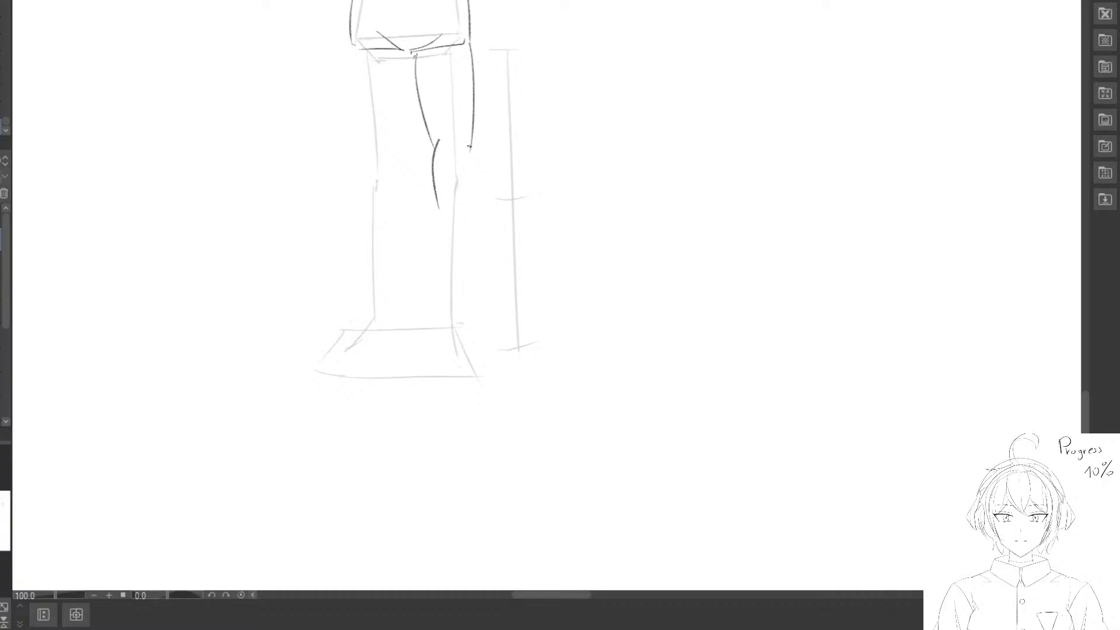
key(e)
drag(493, 161, 488, 177)
key(p)
mouse_move(470, 150)
mouse_down()
mouse_move(476, 215)
mouse_move(471, 160)
mouse_move(471, 205)
mouse_up()
key(e)
key(p)
mouse_move(468, 207)
mouse_down()
mouse_move(466, 225)
mouse_move(471, 168)
mouse_up()
key(e)
key(p)
Draw the shin contours of the viewer's-right leg down to the ankle and add its foot.
drag(470, 152, 449, 324)
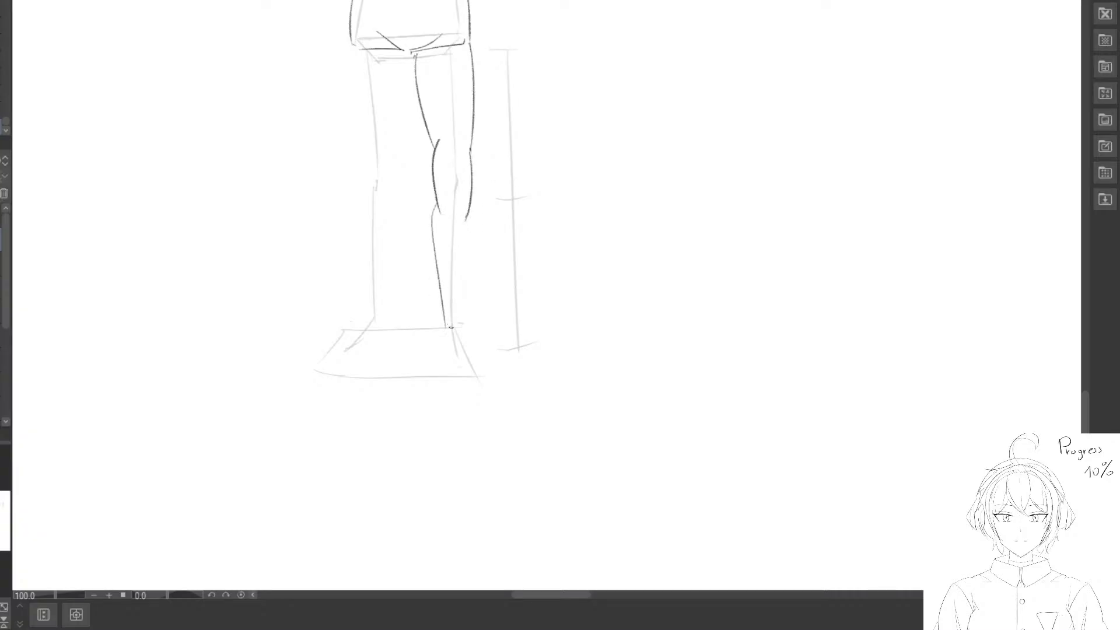
drag(466, 218, 469, 272)
key(e)
drag(472, 261, 471, 239)
key(p)
drag(466, 218, 464, 315)
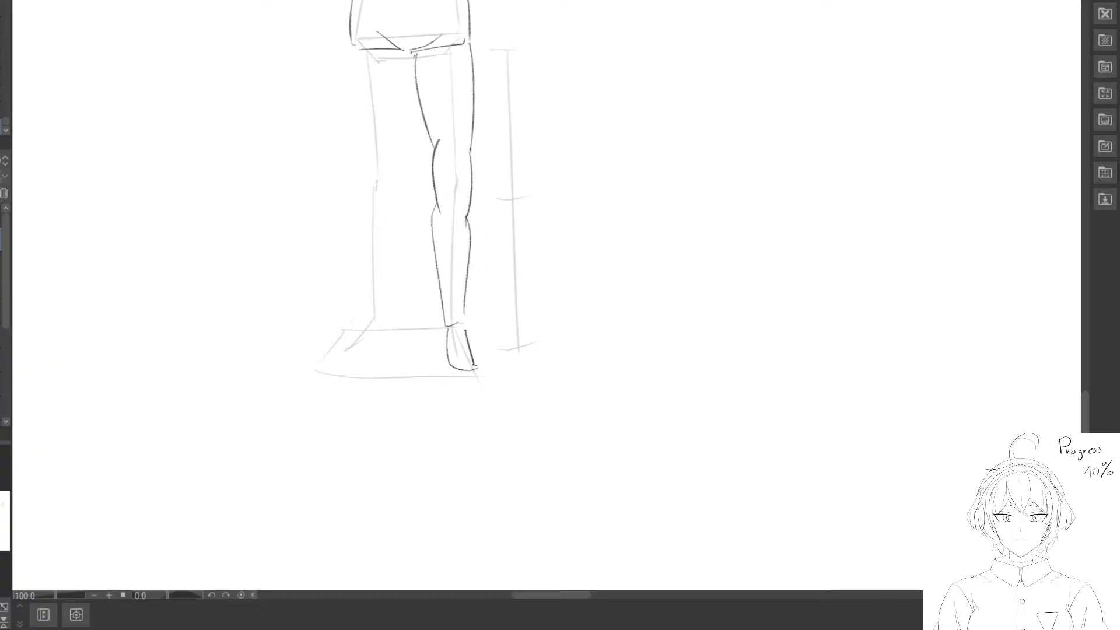
drag(476, 367, 476, 371)
Draw the inner and outer thigh contours of the leg on the viewer's left.
key(space)
drag(334, 223, 381, 227)
drag(447, 63, 436, 131)
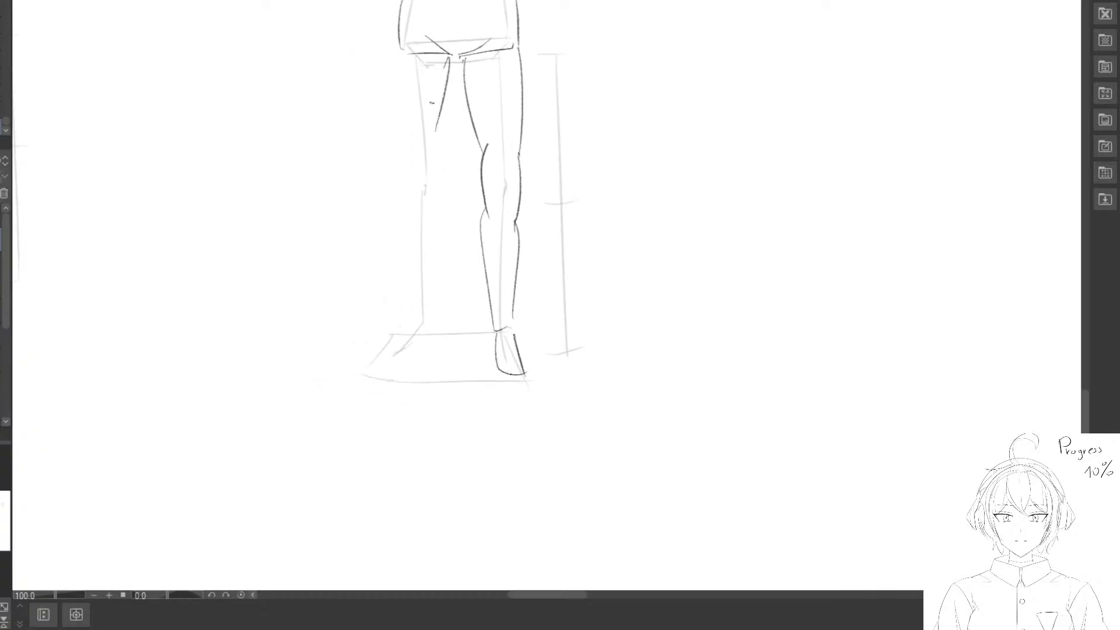
mouse_move(397, 52)
mouse_down()
mouse_move(395, 113)
mouse_move(411, 189)
mouse_up()
key(space)
mouse_move(506, 172)
mouse_down()
mouse_move(480, 169)
mouse_move(492, 180)
mouse_move(488, 80)
mouse_move(486, 223)
mouse_move(493, 92)
mouse_up()
Redraw the outer contour of the viewer's-right leg as a longer thigh curve running into the calf.
key(e)
key(p)
key(e)
key(p)
key(e)
key(p)
mouse_move(486, 57)
mouse_down()
mouse_move(487, 254)
mouse_move(497, 211)
mouse_move(492, 225)
mouse_up()
key(e)
key(p)
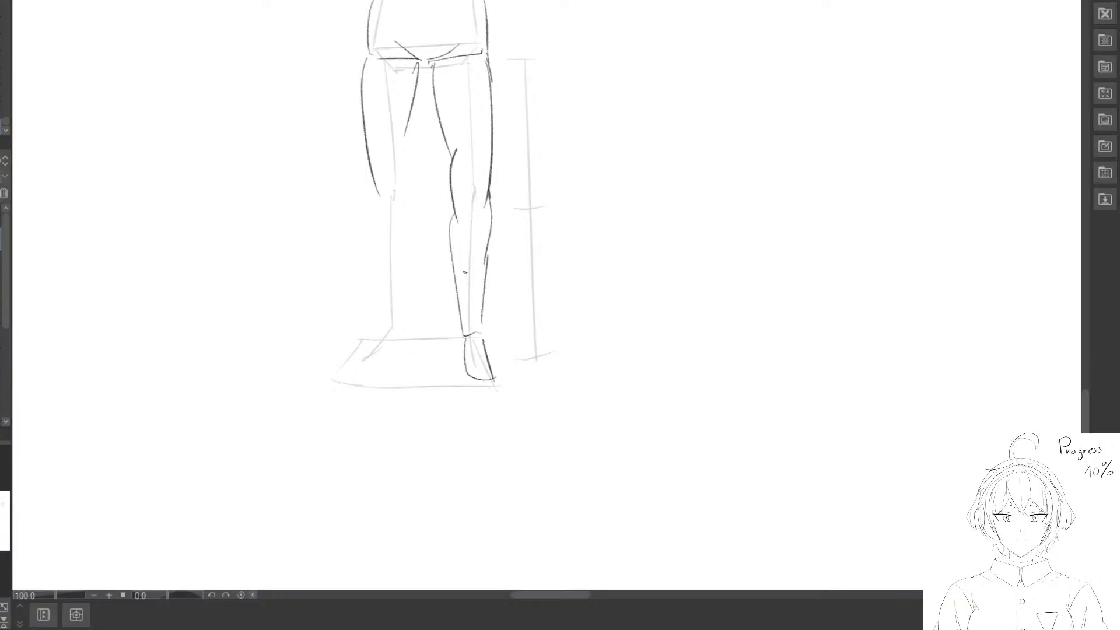
Draw the inner knee curve and both shin lines of the viewer's-left leg.
drag(374, 99, 395, 75)
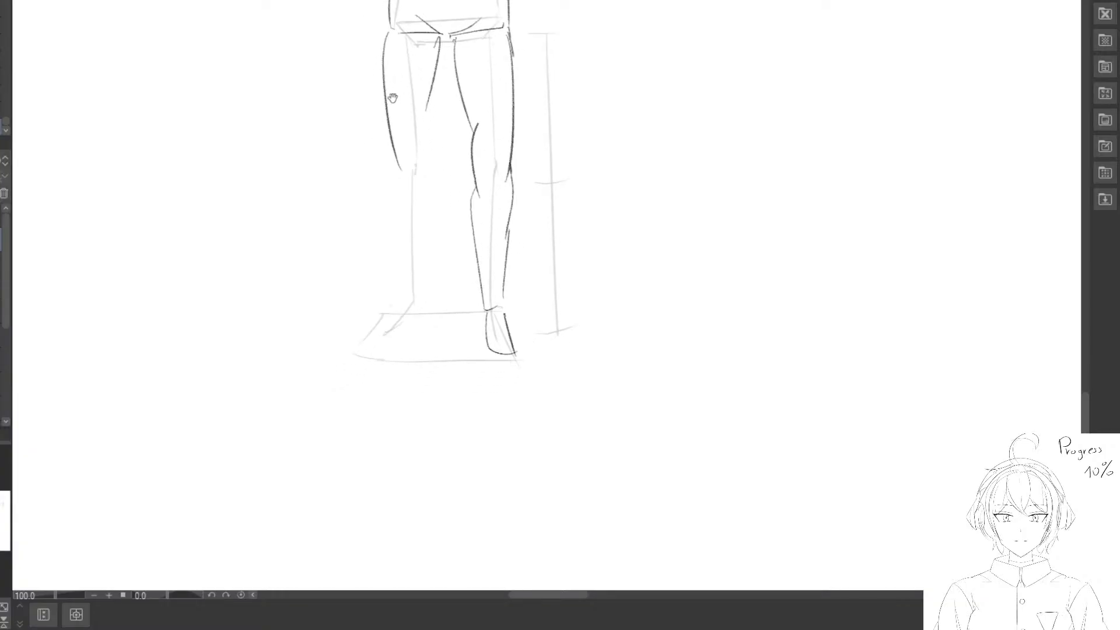
drag(423, 149, 444, 163)
mouse_move(441, 115)
mouse_down()
mouse_move(446, 181)
mouse_move(419, 235)
mouse_move(431, 307)
mouse_up()
drag(447, 183, 441, 287)
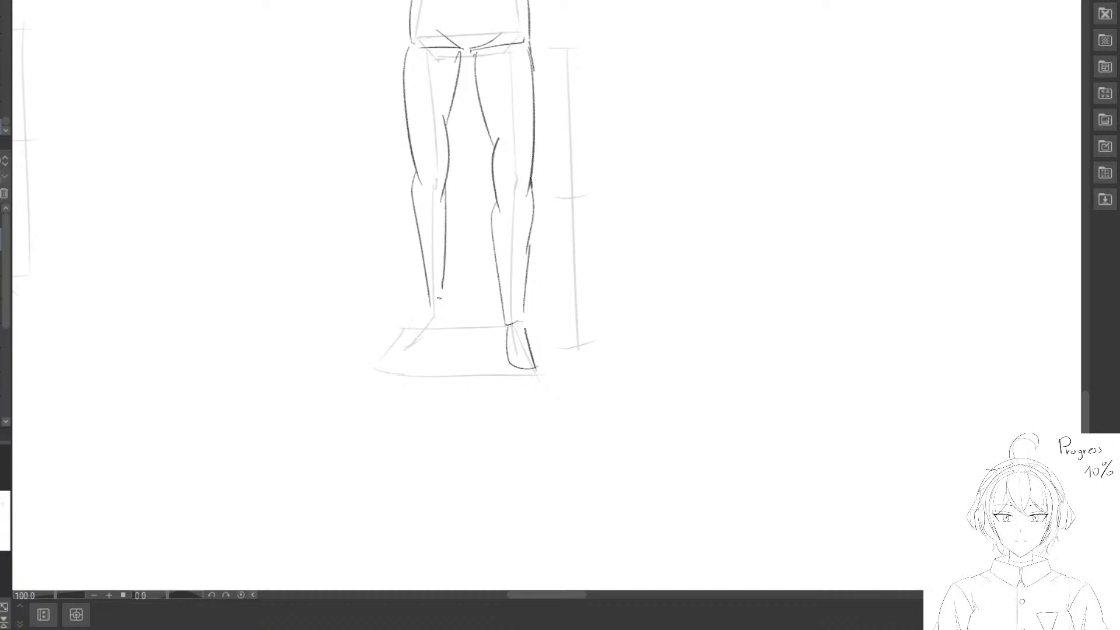
Erase and redraw the inner thigh and knee contour of the viewer's-left leg.
key(e)
drag(437, 121, 439, 190)
key(p)
drag(442, 113, 440, 214)
key(e)
drag(437, 125, 446, 210)
key(p)
key(e)
drag(454, 74, 453, 100)
key(p)
drag(458, 55, 448, 137)
Erase the lower contours of the viewer's-left leg and redraw its inner calf line.
drag(456, 232, 459, 191)
key(e)
mouse_move(451, 239)
mouse_down()
mouse_move(455, 198)
mouse_move(448, 269)
mouse_up()
key(p)
key(e)
mouse_move(430, 261)
mouse_down()
mouse_move(416, 186)
mouse_move(424, 272)
mouse_move(416, 155)
mouse_move(424, 269)
mouse_up()
key(p)
key(e)
key(p)
key(e)
key(p)
mouse_move(415, 282)
mouse_down()
mouse_move(412, 169)
mouse_move(433, 258)
mouse_move(413, 160)
mouse_move(417, 197)
mouse_move(434, 200)
mouse_move(408, 169)
mouse_up()
key(e)
key(p)
key(e)
key(space)
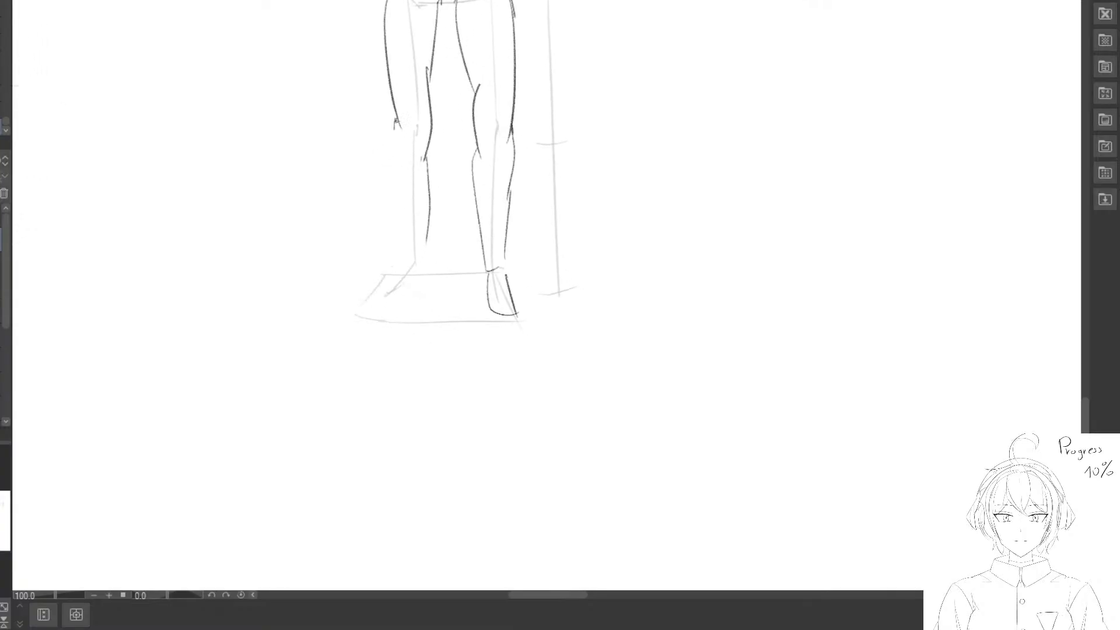
Redraw the outer calf of the viewer's-left leg, extend both shin lines to the ankle and close it.
drag(395, 121, 407, 211)
mouse_move(408, 263)
mouse_down()
mouse_move(429, 165)
mouse_move(426, 266)
mouse_up()
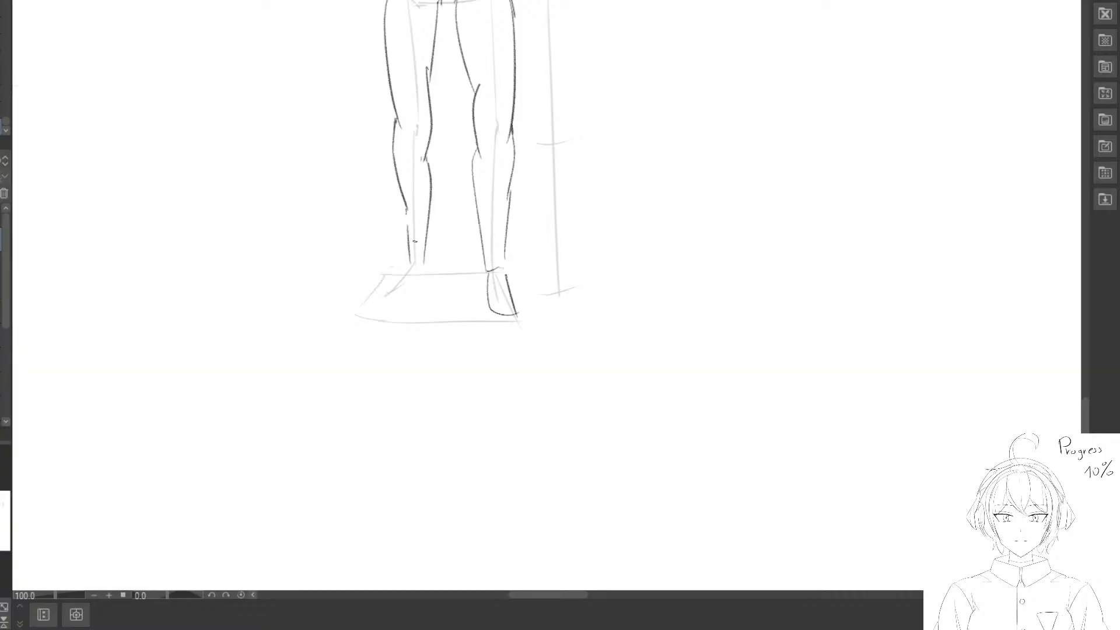
drag(436, 170, 427, 256)
mouse_move(428, 154)
mouse_down()
mouse_move(424, 269)
mouse_move(394, 131)
mouse_move(407, 266)
mouse_move(396, 211)
mouse_up()
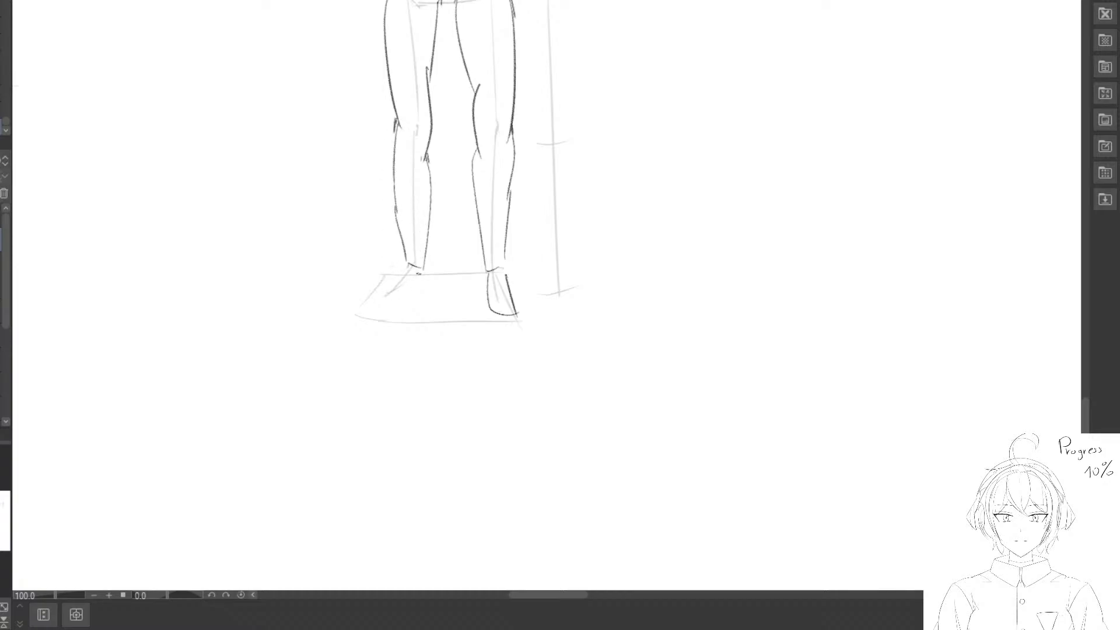
Draw the viewer's-left foot turned outward on the ground plane and mark the kneecaps on both legs.
drag(382, 283, 419, 263)
mouse_move(374, 286)
mouse_down()
mouse_move(383, 267)
mouse_move(377, 292)
mouse_move(416, 372)
mouse_up()
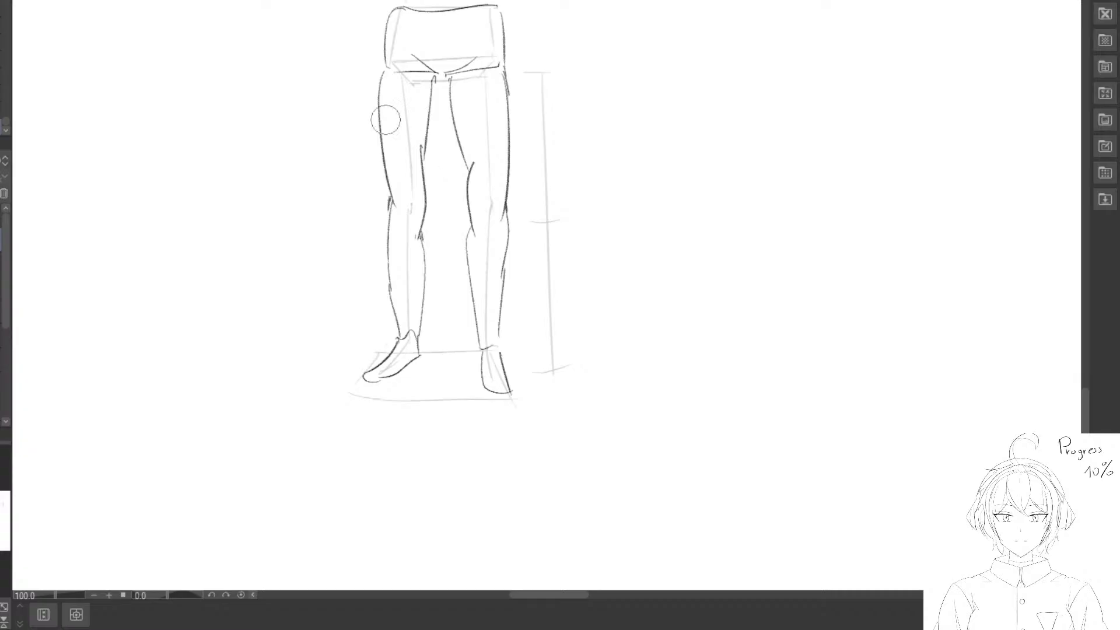
mouse_move(418, 107)
mouse_down()
mouse_move(429, 113)
mouse_move(425, 149)
mouse_up()
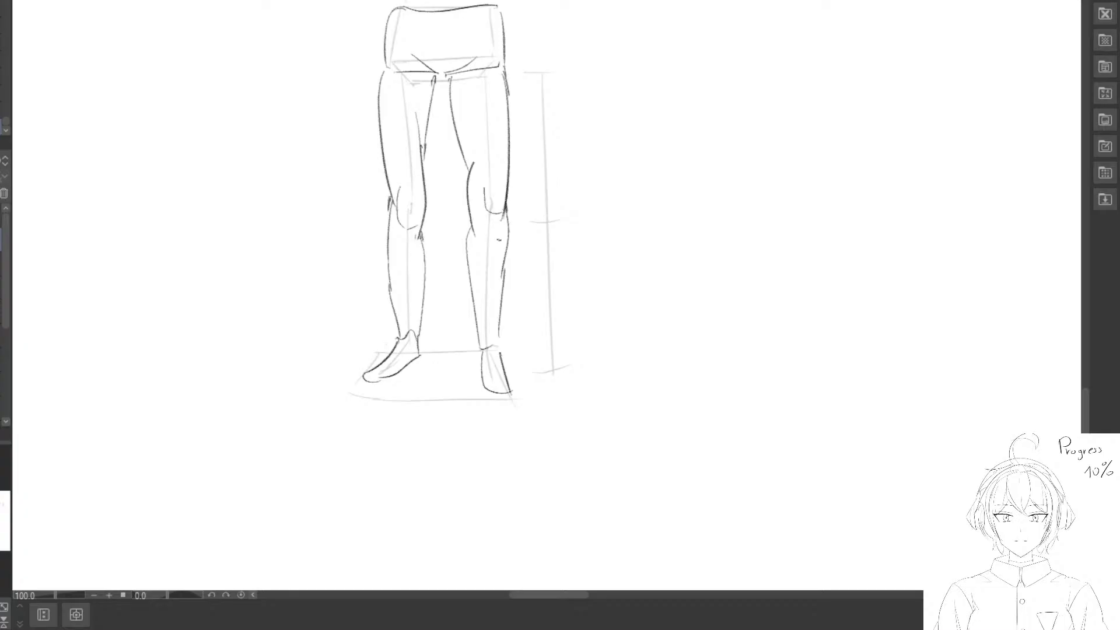
Lasso the finished pelvis and legs and carry them over the front-view figure in the reference, ready to transform.
scroll(481, 223, down, 3)
key(m)
mouse_move(446, 16)
mouse_down()
mouse_move(575, 105)
mouse_move(556, 46)
mouse_up()
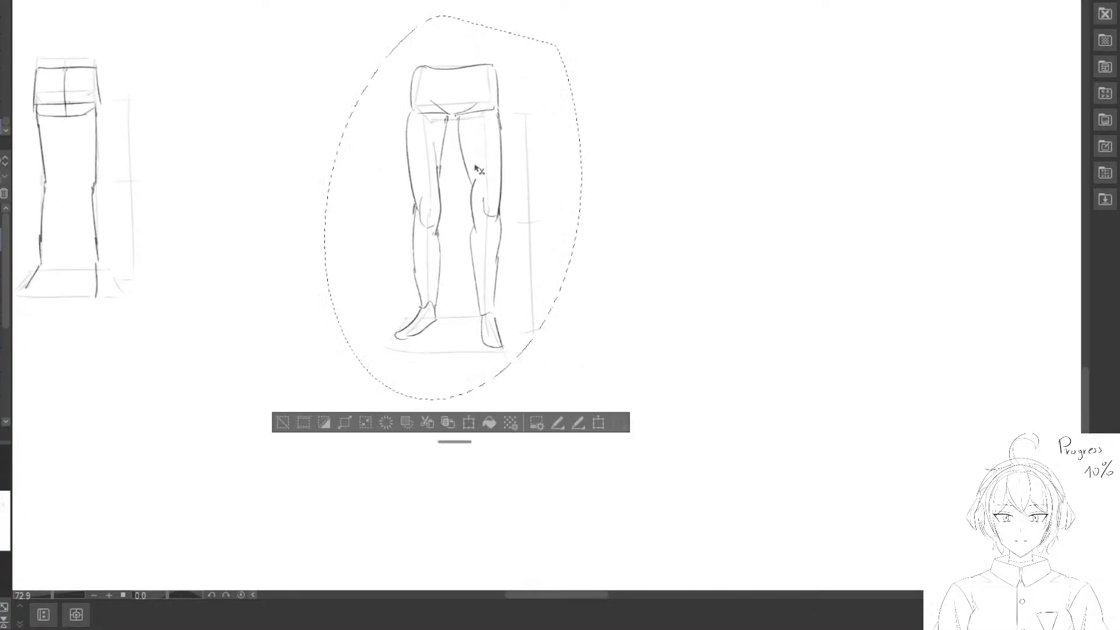
drag(478, 169, 327, 149)
drag(368, 199, 473, 341)
mouse_move(473, 342)
mouse_down()
mouse_move(340, 278)
mouse_move(457, 392)
mouse_up()
mouse_move(443, 368)
mouse_down()
mouse_move(255, 244)
mouse_move(323, 444)
mouse_up()
mouse_move(375, 421)
mouse_down()
mouse_move(549, 164)
mouse_move(431, 336)
mouse_up()
drag(412, 351, 436, 221)
key(ctrl+t)
drag(496, 79, 389, 232)
drag(348, 268, 413, 220)
scroll(407, 246, up, 3)
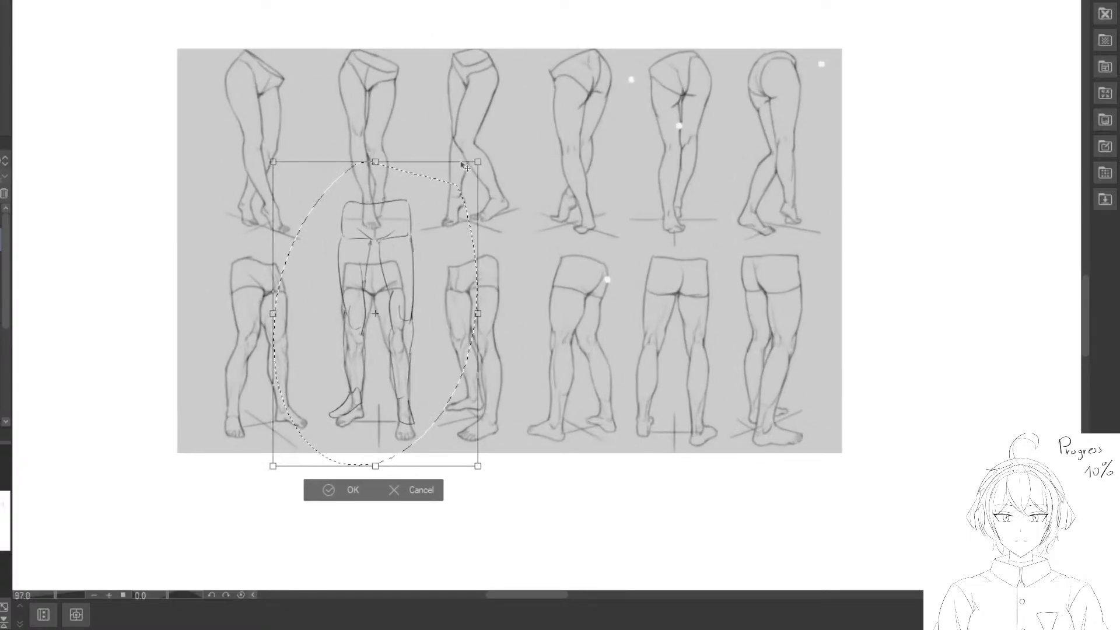
Resize and align the lassoed legs over the front-view reference figure for comparison, and return the drawing to its original place.
drag(478, 161, 441, 216)
mouse_move(412, 255)
mouse_down()
mouse_move(427, 262)
mouse_move(420, 274)
mouse_up()
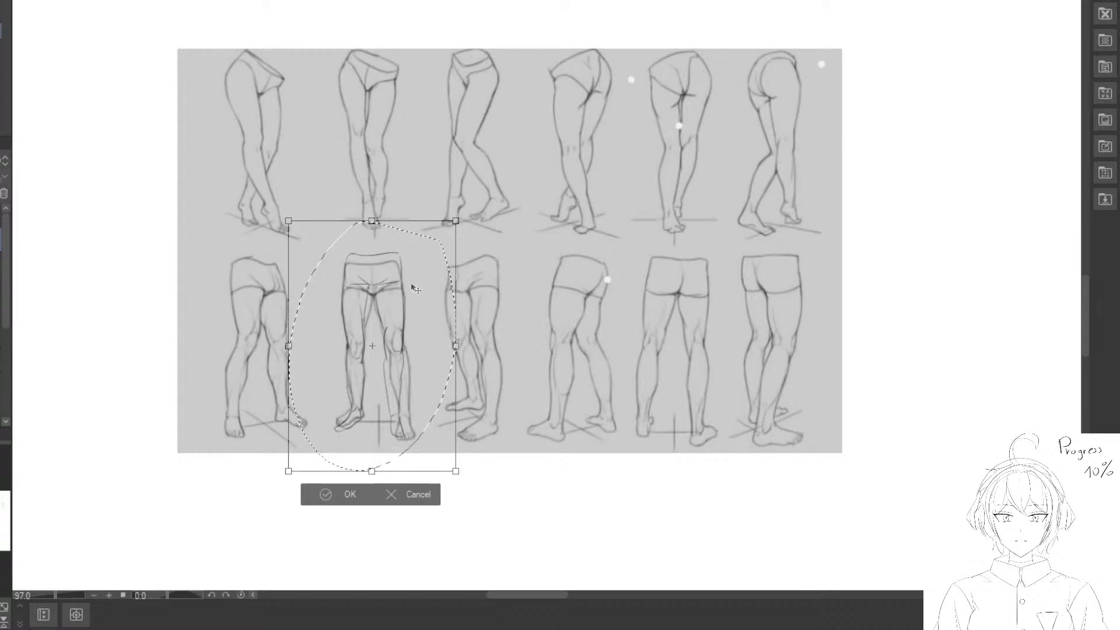
scroll(391, 311, up, 2)
drag(471, 198, 455, 232)
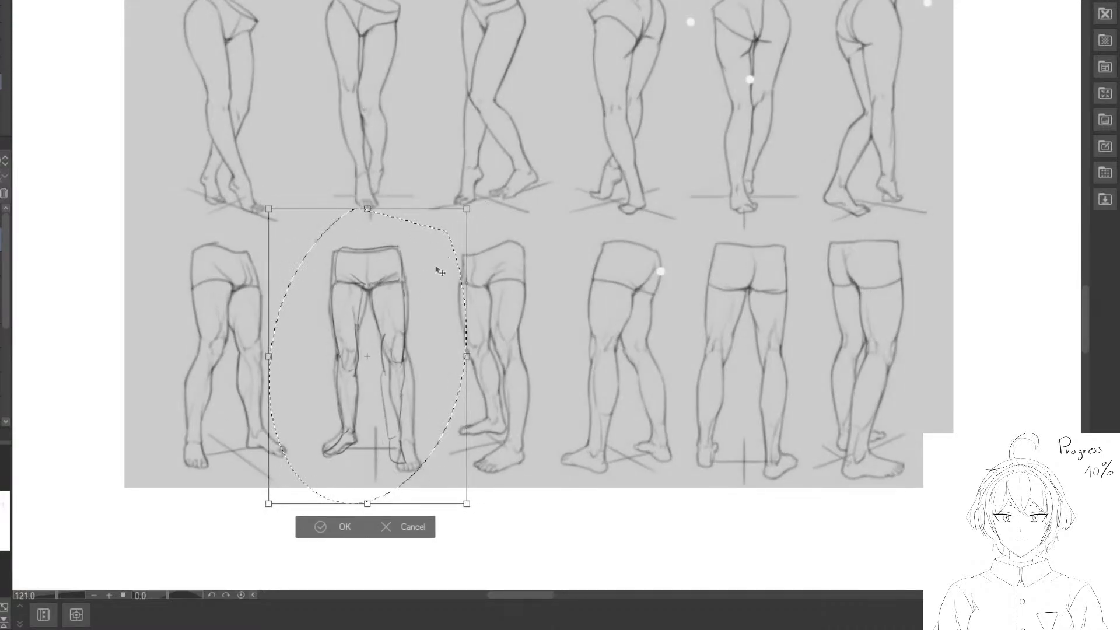
scroll(429, 307, down, 2)
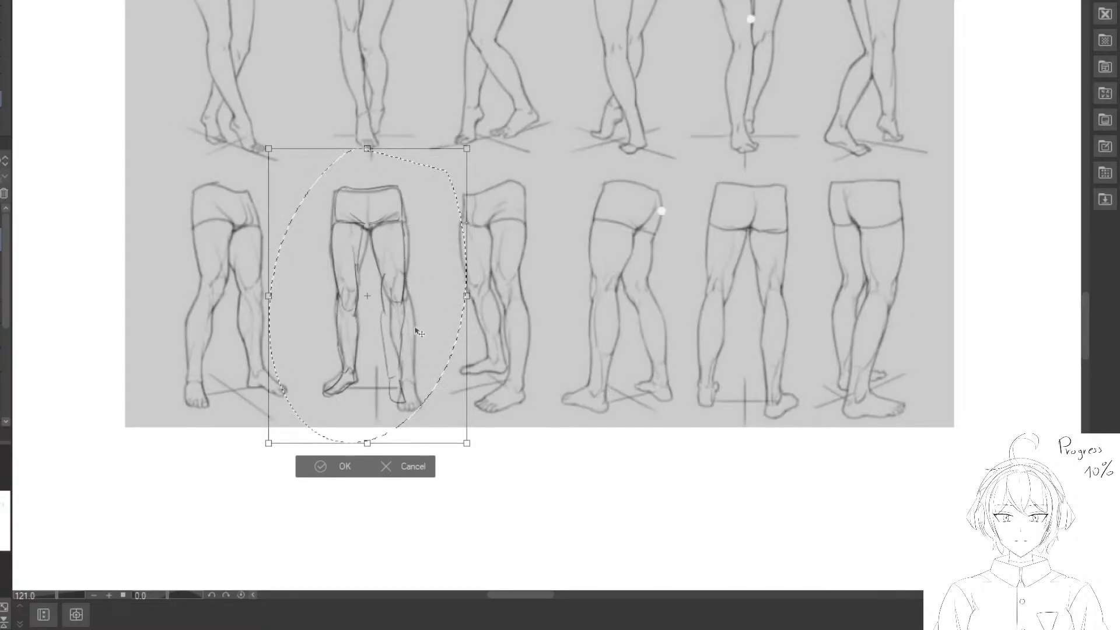
mouse_move(418, 329)
mouse_down()
mouse_move(433, 333)
mouse_move(409, 329)
mouse_up()
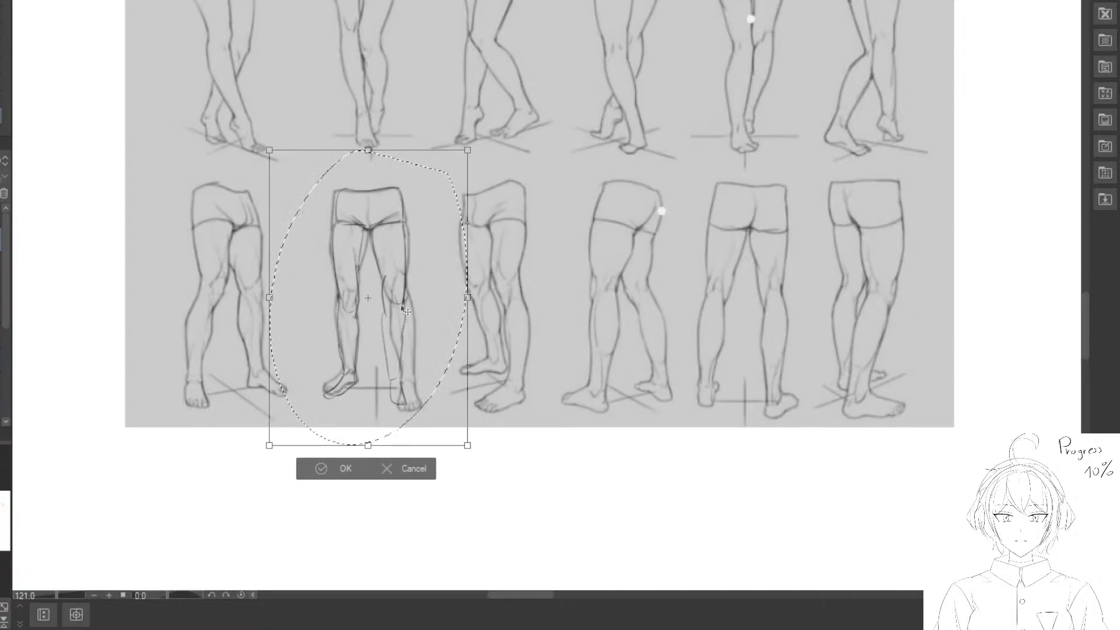
click(407, 471)
key(ctrl+z)
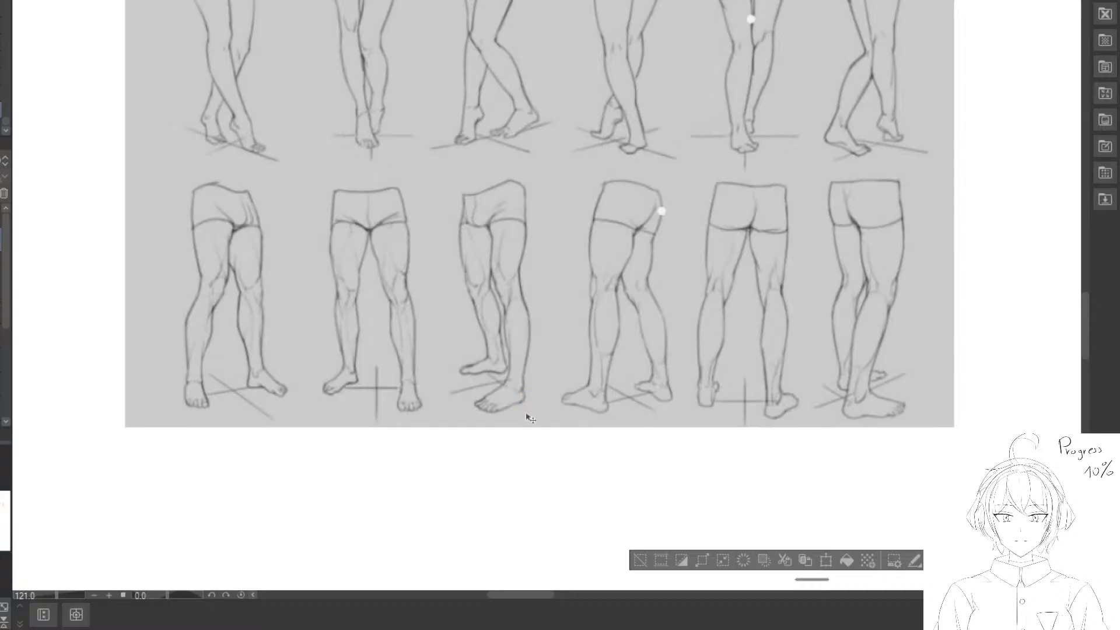
drag(526, 415, 493, 354)
mouse_move(530, 443)
mouse_down()
mouse_move(367, 260)
mouse_move(431, 189)
mouse_move(433, 107)
mouse_up()
click(219, 552)
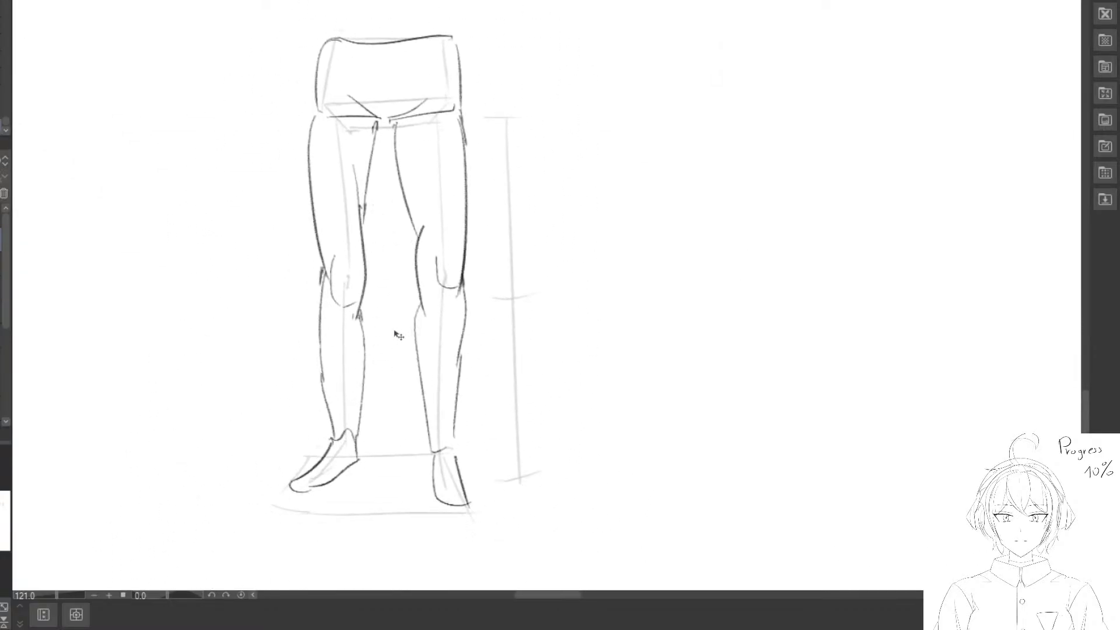
drag(395, 333, 387, 319)
mouse_move(395, 258)
mouse_down()
mouse_move(526, 437)
mouse_move(434, 204)
mouse_up()
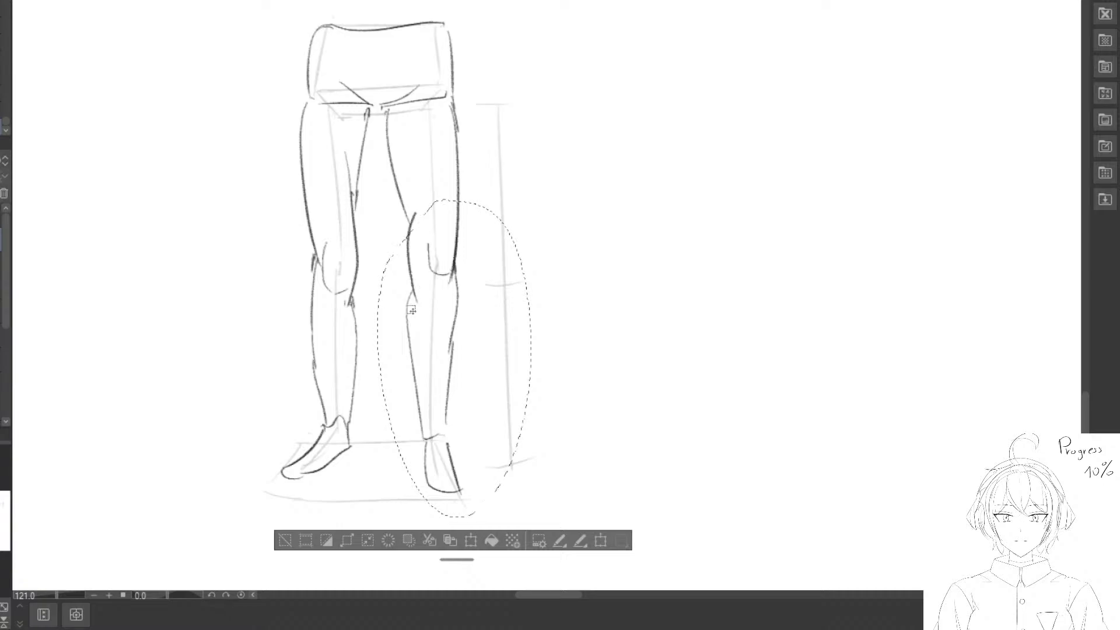
drag(411, 311, 437, 284)
click(312, 512)
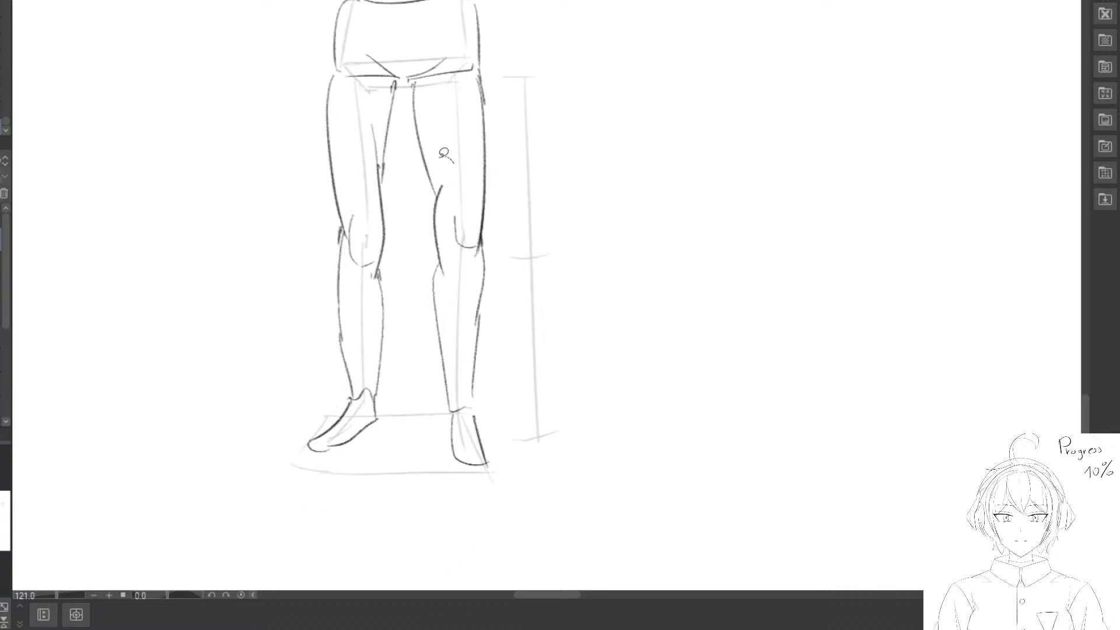
Lasso the viewer's-right leg from mid-thigh to foot, rotate it slightly outward and shift it to rejoin the thigh.
mouse_move(441, 156)
mouse_down()
mouse_move(561, 166)
mouse_move(555, 148)
mouse_up()
key(ctrl+t)
drag(645, 244, 642, 228)
drag(507, 303, 525, 299)
drag(503, 367, 501, 366)
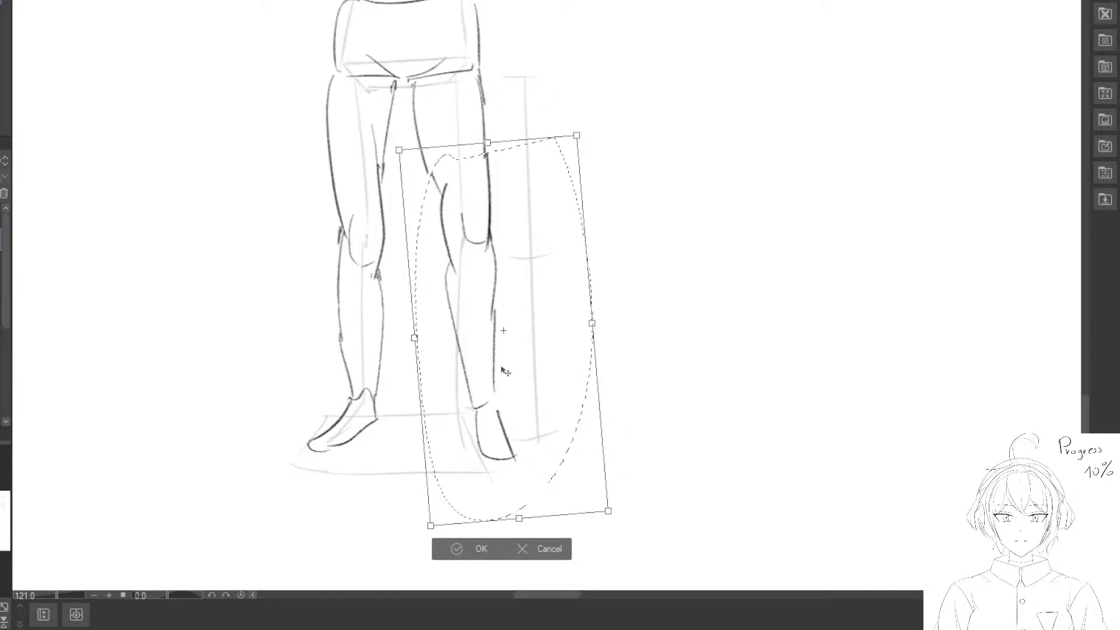
key(Return)
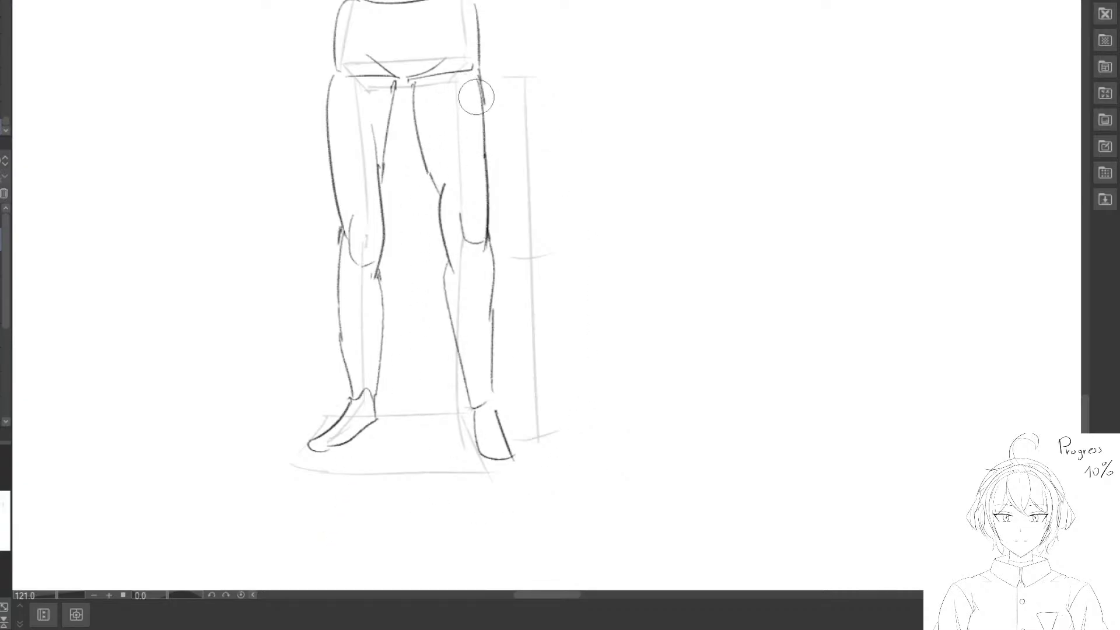
Erase the misaligned lower inner-thigh and inner-knee contours of the viewer's-right leg.
mouse_move(476, 97)
mouse_down()
mouse_move(442, 142)
mouse_move(443, 200)
mouse_move(416, 87)
mouse_move(431, 168)
mouse_up()
key(e)
key(p)
mouse_move(438, 225)
mouse_down()
mouse_move(430, 167)
mouse_move(441, 215)
mouse_move(439, 175)
mouse_up()
key(e)
key(p)
key(e)
key(p)
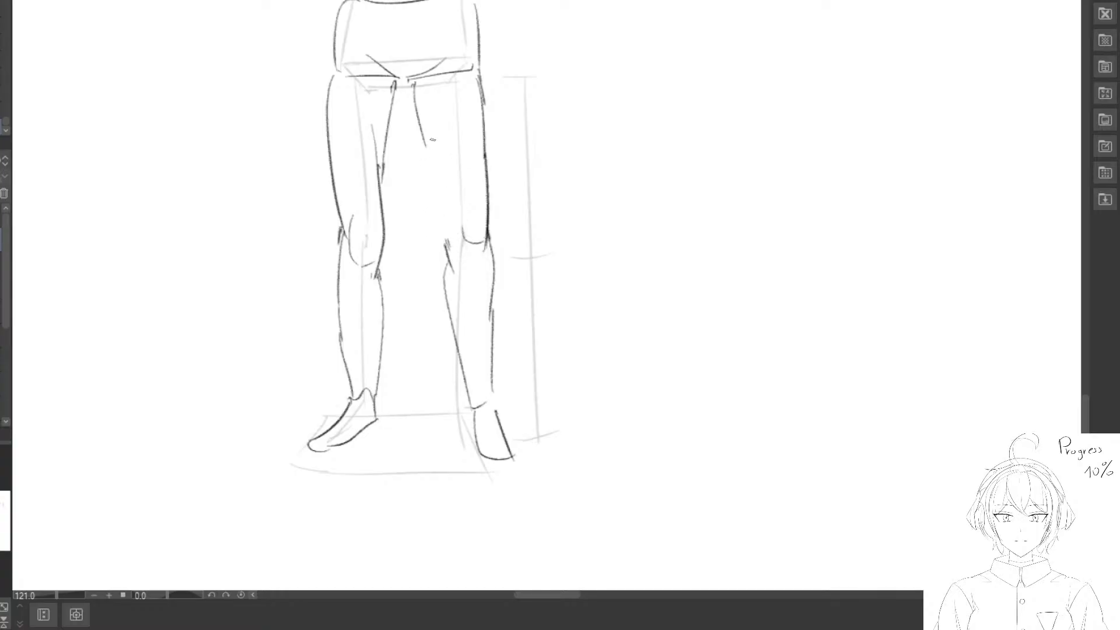
Redraw the inner thigh of the viewer's-right leg as a slanted curve from mid-thigh to the knee.
key(e)
mouse_move(456, 235)
mouse_down()
mouse_move(437, 137)
mouse_move(457, 187)
mouse_up()
key(p)
key(e)
drag(449, 245, 431, 135)
key(p)
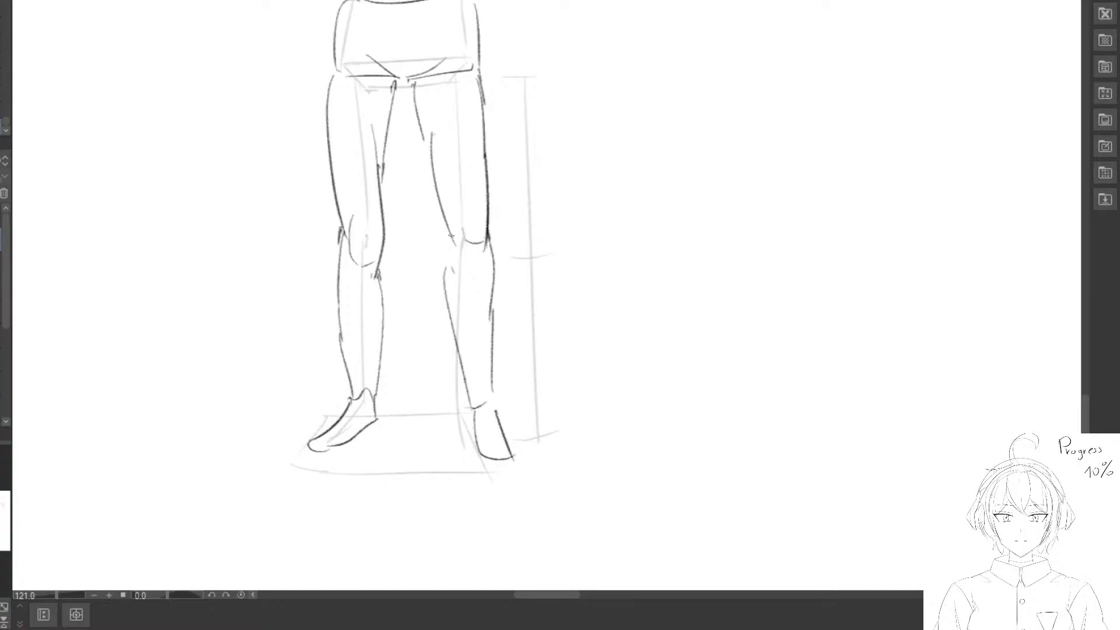
Redraw the outer thigh of the viewer's-right leg with a fuller curve and erase its upper inner calf.
key(e)
drag(486, 87, 493, 193)
key(p)
key(e)
mouse_move(494, 255)
mouse_down()
mouse_move(491, 307)
mouse_move(454, 283)
mouse_up()
key(p)
key(e)
key(p)
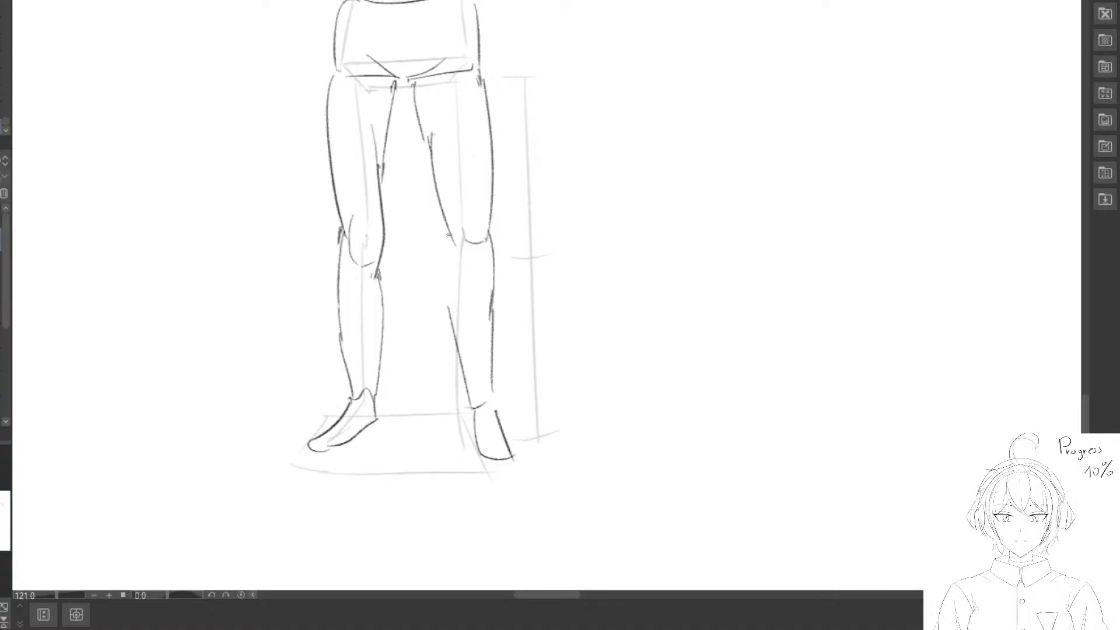
Redraw the inner calf line of the viewer's-right leg, bulging below the knee and tapering to the ankle.
mouse_move(450, 232)
mouse_down()
mouse_move(459, 336)
mouse_move(436, 258)
mouse_move(466, 372)
mouse_move(437, 242)
mouse_move(469, 408)
mouse_up()
key(e)
key(p)
key(e)
key(p)
key(e)
key(p)
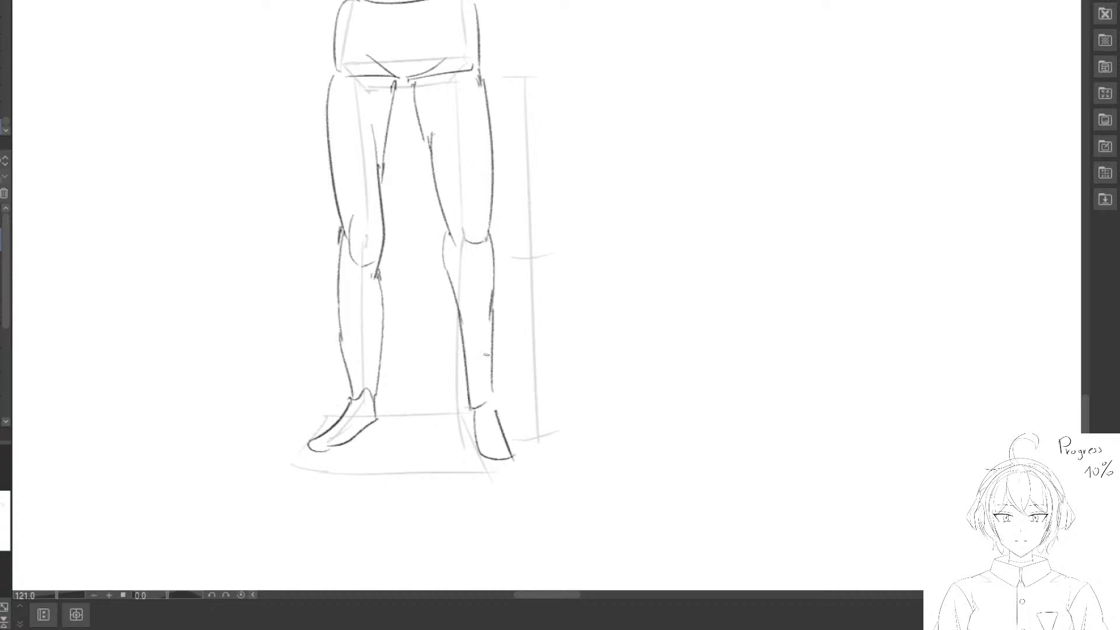
Redraw the kneecap on the viewer's-right leg and complete the kneecap on the viewer's-left leg.
key(e)
mouse_move(471, 242)
mouse_down()
mouse_move(483, 215)
mouse_move(475, 285)
mouse_move(515, 241)
mouse_move(534, 256)
mouse_move(541, 245)
mouse_move(556, 276)
mouse_move(535, 237)
mouse_move(520, 286)
mouse_move(508, 233)
mouse_move(500, 275)
mouse_move(514, 229)
mouse_move(468, 210)
mouse_move(478, 202)
mouse_move(461, 217)
mouse_up()
key(p)
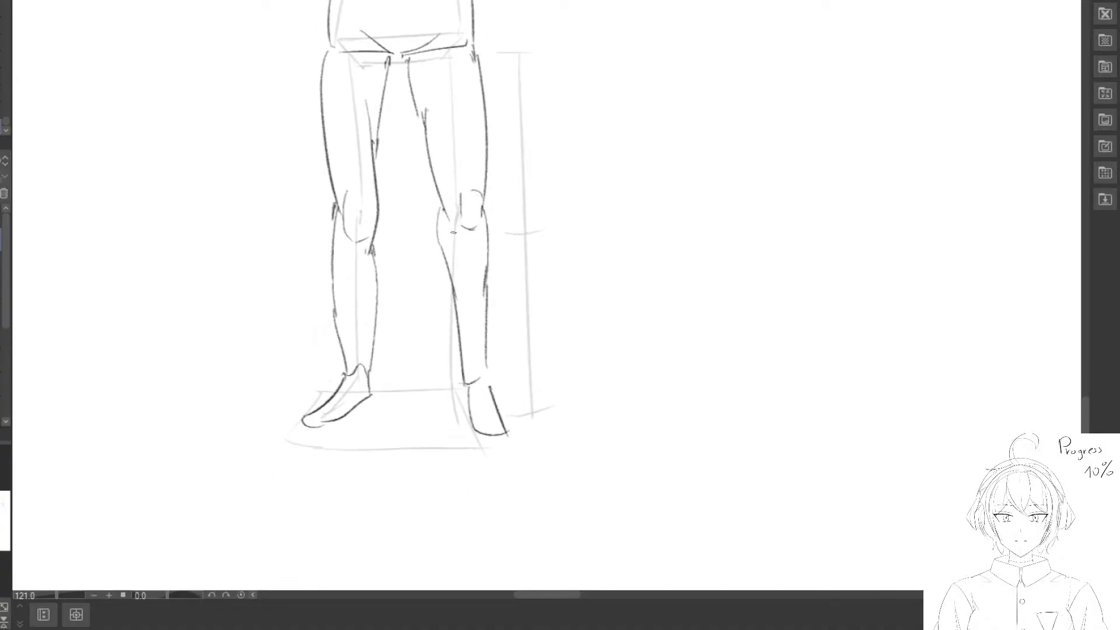
scroll(453, 232, down, 2)
scroll(366, 232, up, 2)
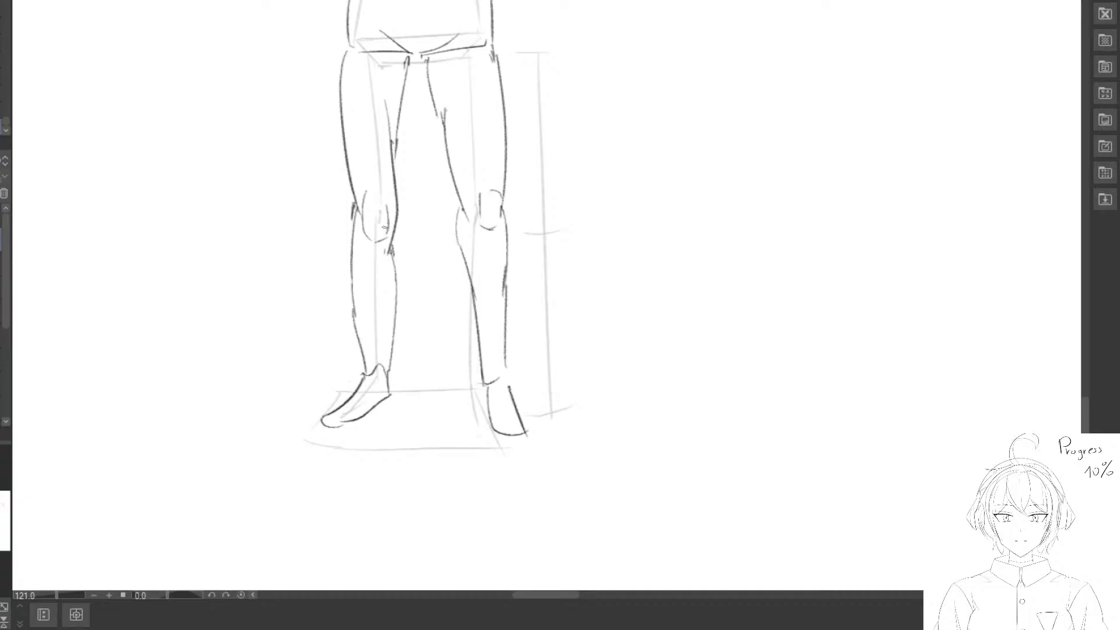
mouse_move(384, 206)
mouse_down()
mouse_move(373, 201)
mouse_move(387, 234)
mouse_up()
key(p)
Erase the extra line inside the viewer's-left thigh and redraw the upper inner thigh of the viewer's-right leg.
key(e)
drag(387, 115, 393, 164)
key(p)
key(e)
mouse_move(382, 105)
mouse_down()
mouse_move(398, 127)
mouse_move(423, 121)
mouse_move(432, 142)
mouse_move(423, 107)
mouse_move(426, 127)
mouse_up()
scroll(391, 217, down, 3)
scroll(391, 218, up, 1)
key(e)
key(p)
key(e)
key(p)
drag(421, 98, 432, 142)
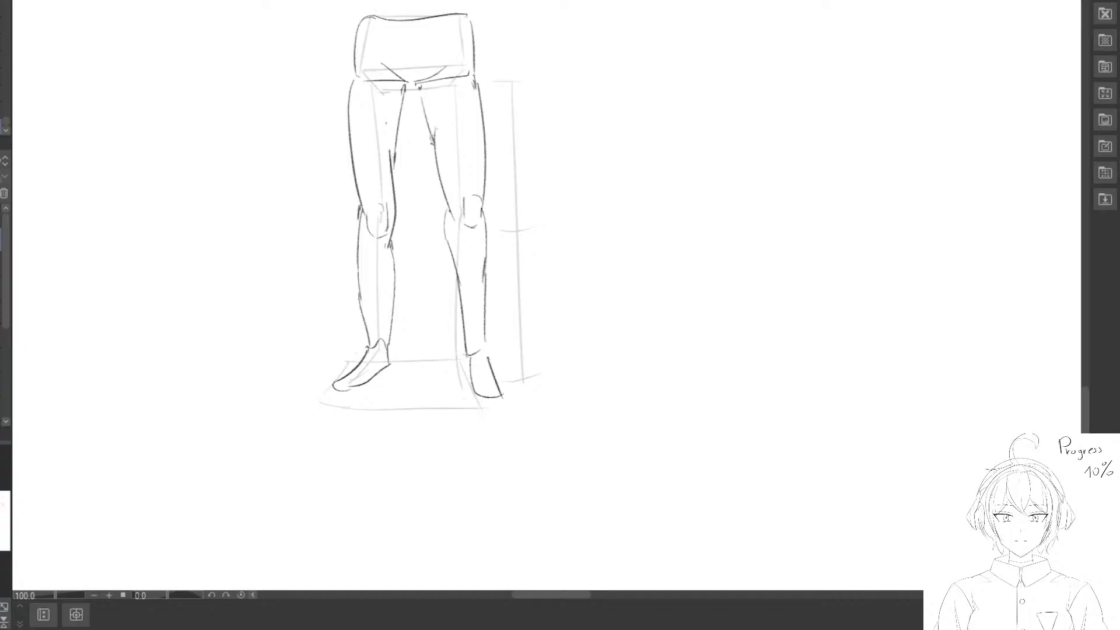
Clean up the inner-thigh lines and redraw the V-shaped crotch so both thighs meet under the pelvis.
key(e)
drag(402, 98, 395, 144)
key(p)
mouse_move(414, 61)
mouse_down()
mouse_move(440, 82)
mouse_move(432, 99)
mouse_move(461, 94)
mouse_move(439, 107)
mouse_move(454, 111)
mouse_up()
key(e)
key(p)
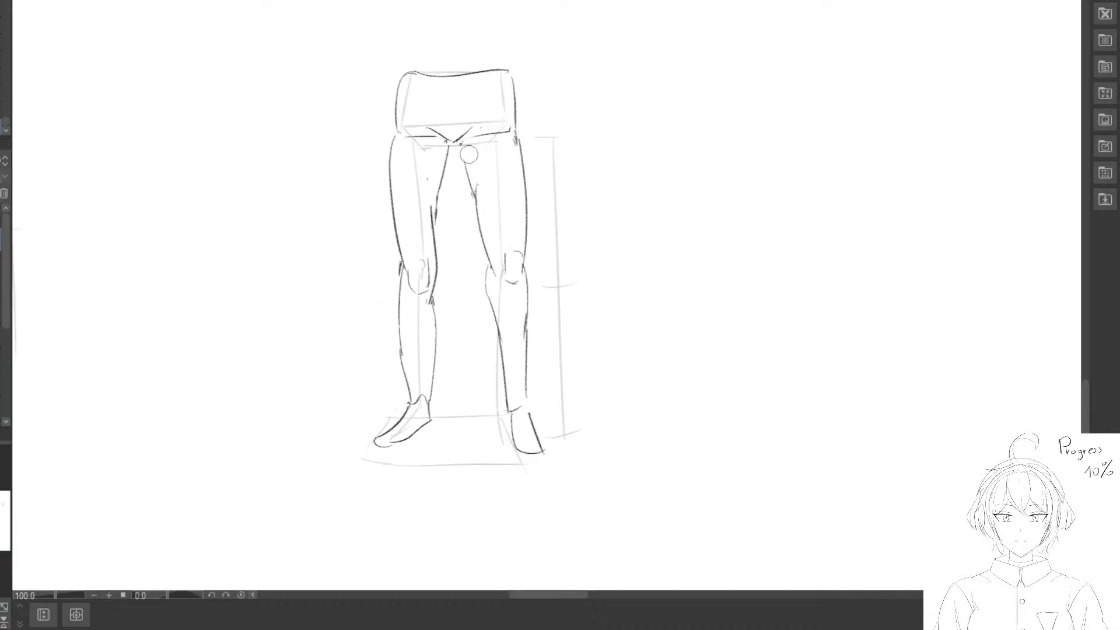
mouse_move(461, 144)
mouse_down()
mouse_move(464, 195)
mouse_move(463, 162)
mouse_move(477, 190)
mouse_up()
key(e)
key(p)
Lasso the corrected pelvis and legs and carry them over to the front-view figure in the reference.
scroll(466, 198, down, 1)
key(m)
drag(485, 82, 599, 73)
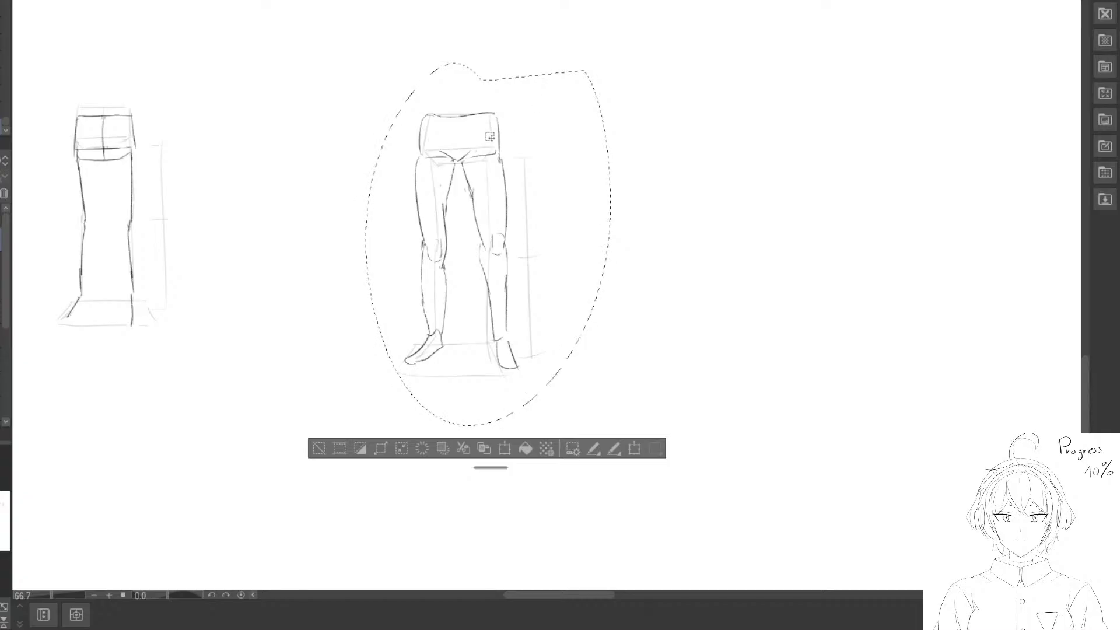
mouse_move(512, 214)
mouse_down()
mouse_move(321, 122)
mouse_move(499, 322)
mouse_up()
mouse_move(454, 274)
mouse_down()
mouse_move(312, 135)
mouse_move(448, 347)
mouse_up()
drag(439, 347, 345, 178)
drag(361, 279, 294, 365)
drag(294, 366, 465, 239)
Scale, rotate and align the legs over the reference figure to check proportions, and return to the unscaled drawing.
key(ctrl+t)
mouse_move(614, 34)
mouse_down()
mouse_move(537, 146)
mouse_move(568, 110)
mouse_move(543, 117)
mouse_move(544, 142)
mouse_move(525, 150)
mouse_up()
scroll(472, 205, up, 2)
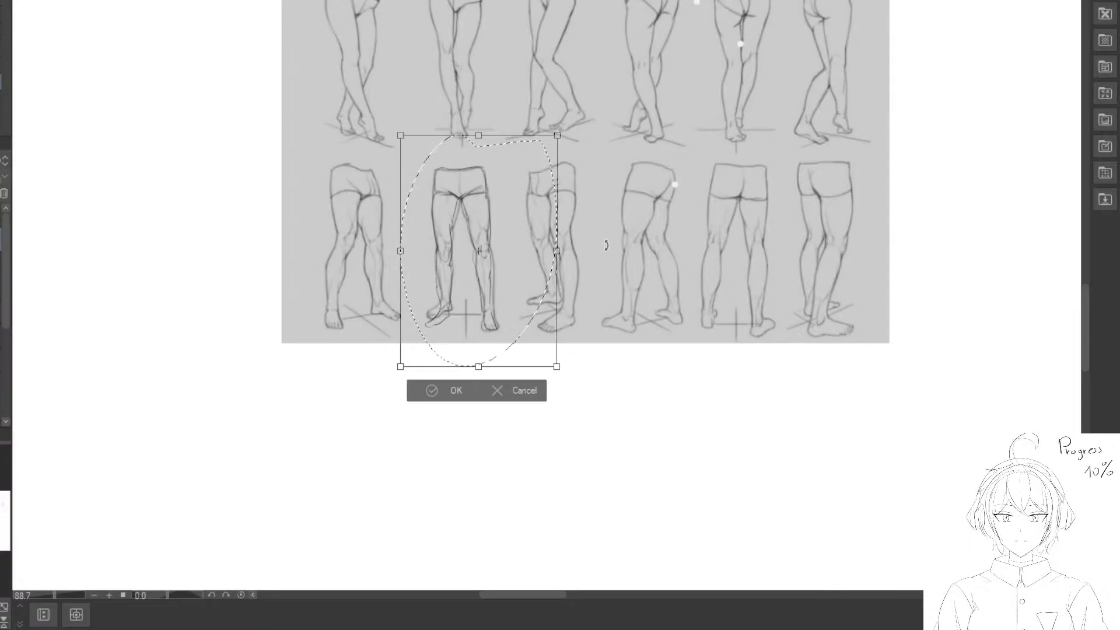
drag(605, 245, 605, 250)
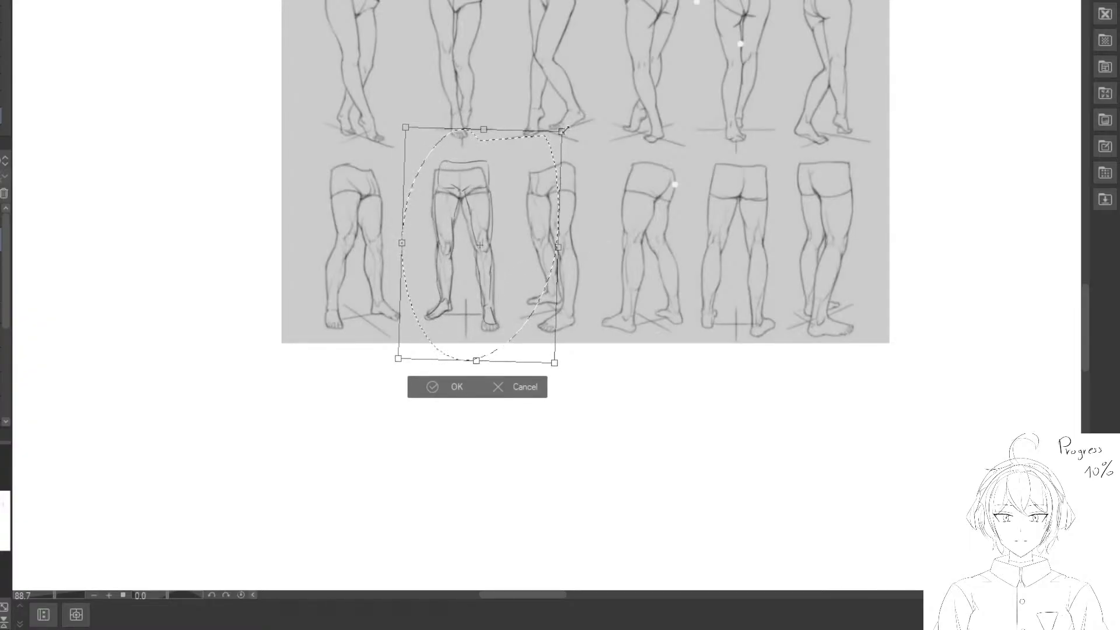
drag(557, 137, 538, 201)
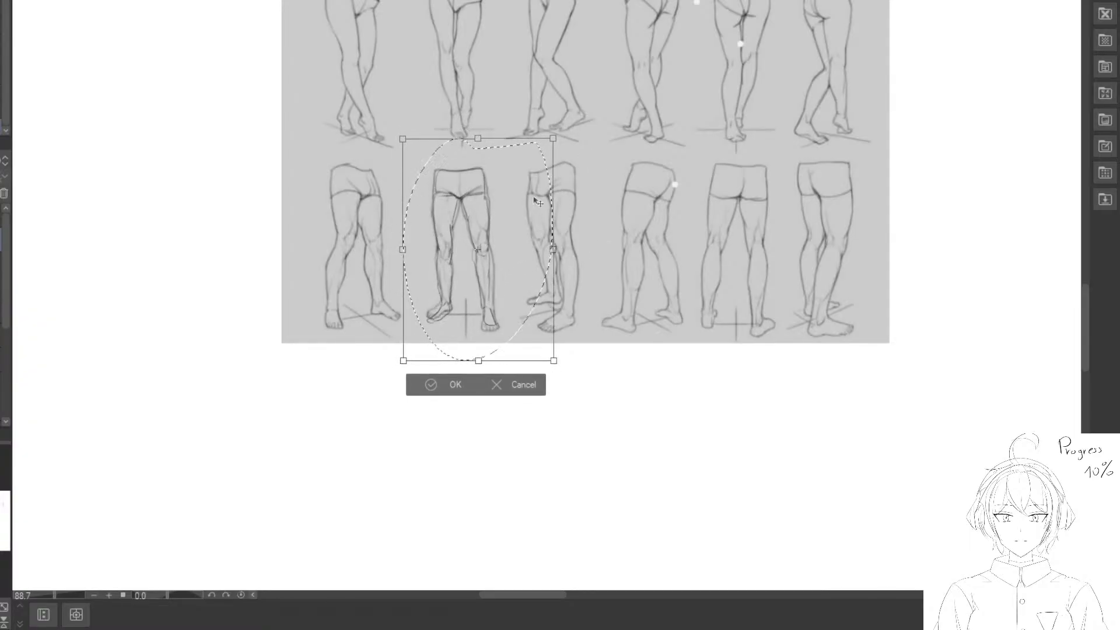
drag(510, 245, 499, 295)
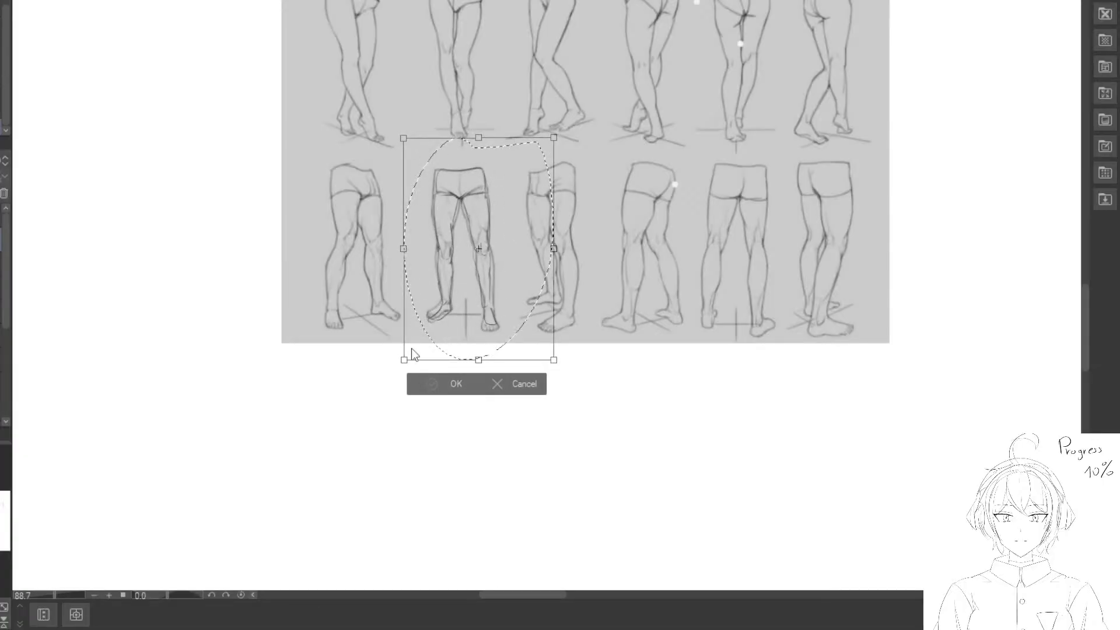
key(Return)
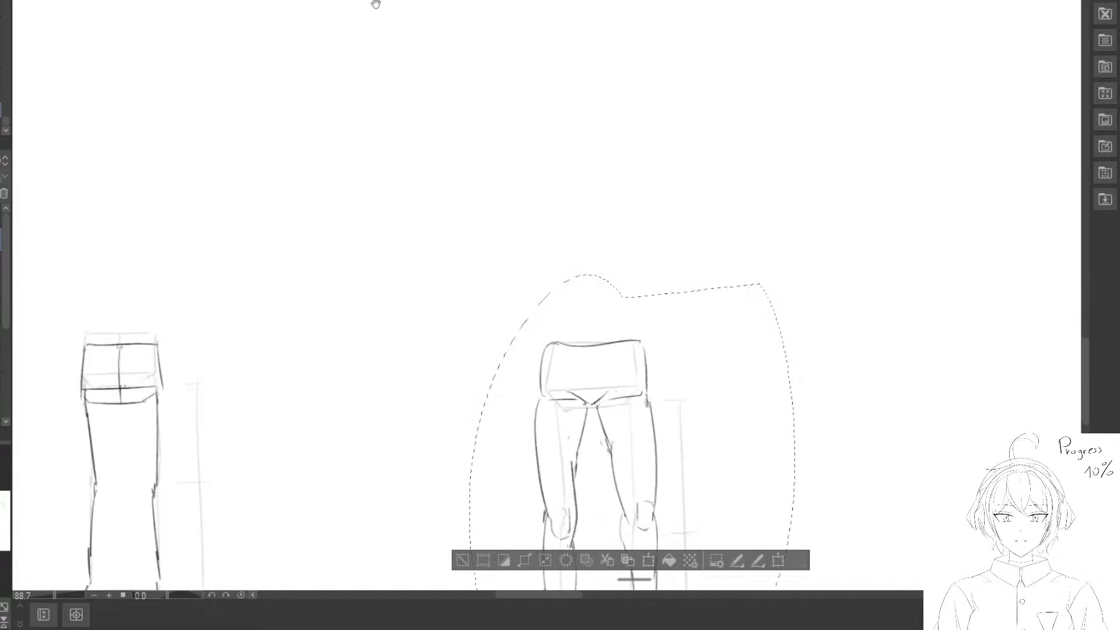
click(334, 469)
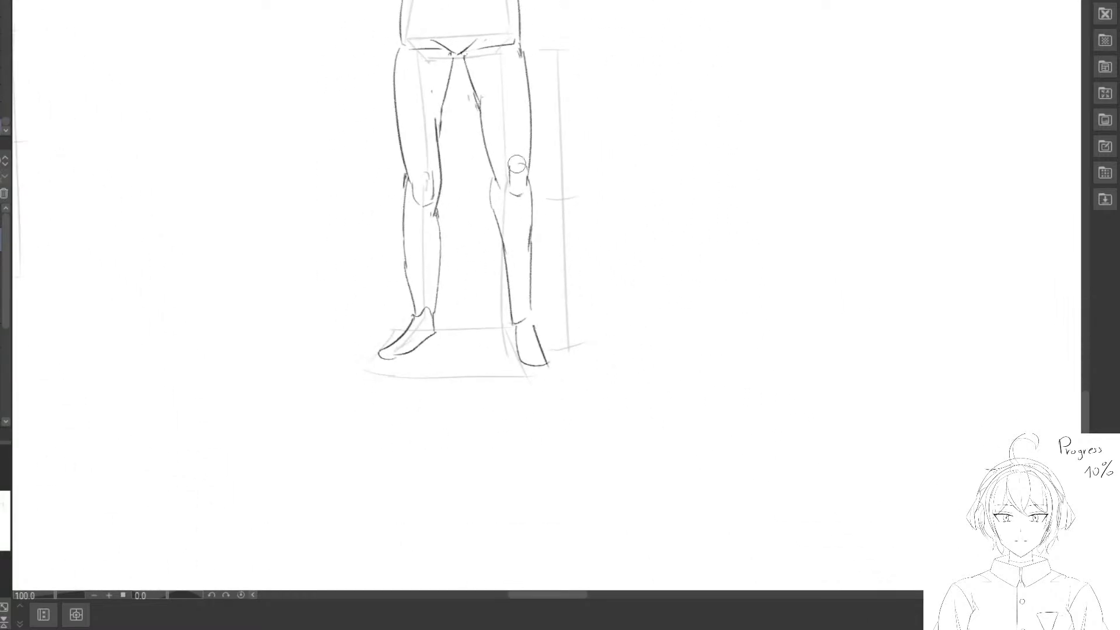
Give the viewer's-right kneecap a pointed top and touch up the kneecap on the viewer's-left leg.
scroll(511, 198, down, 3)
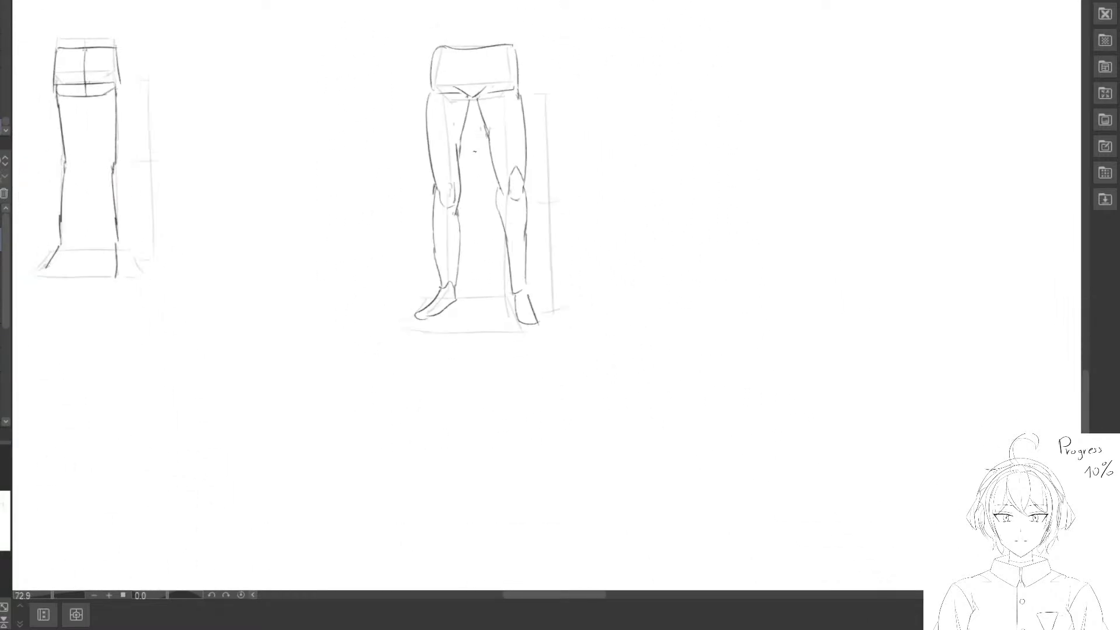
scroll(458, 173, up, 2)
key(e)
drag(449, 193, 447, 186)
scroll(447, 193, down, 2)
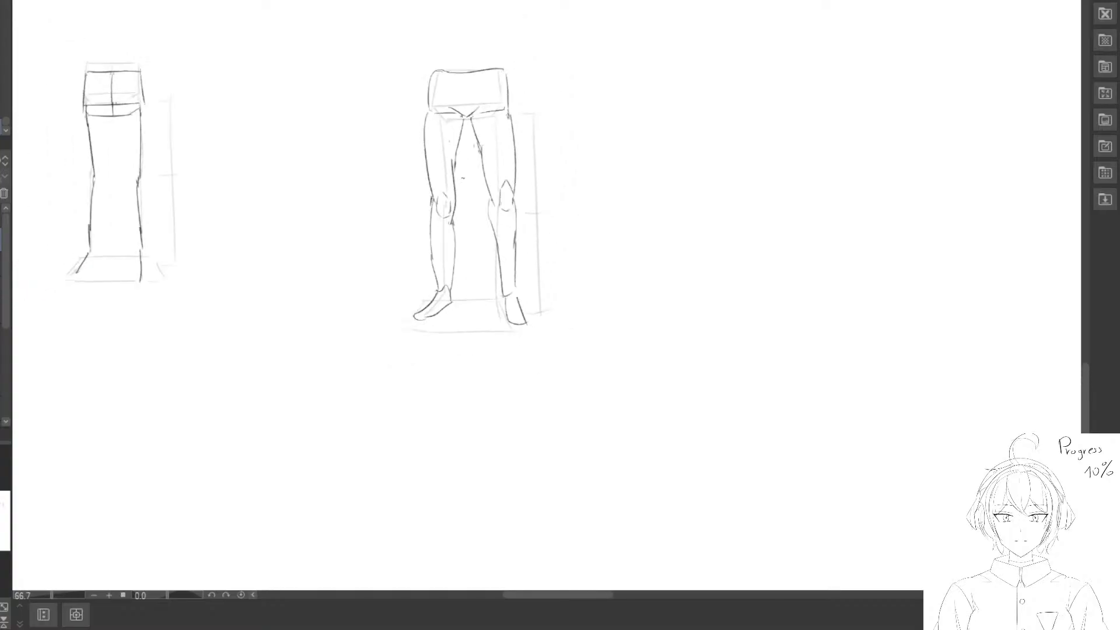
Lasso the finished legs, move them beside their block construction and scale them down to matching height.
key(m)
mouse_move(478, 11)
mouse_down()
mouse_move(340, 260)
mouse_move(595, 82)
mouse_move(556, 176)
mouse_move(537, 163)
mouse_up()
scroll(551, 218, down, 1)
mouse_move(502, 206)
mouse_down()
mouse_move(387, 219)
mouse_move(379, 208)
mouse_up()
key(ctrl+t)
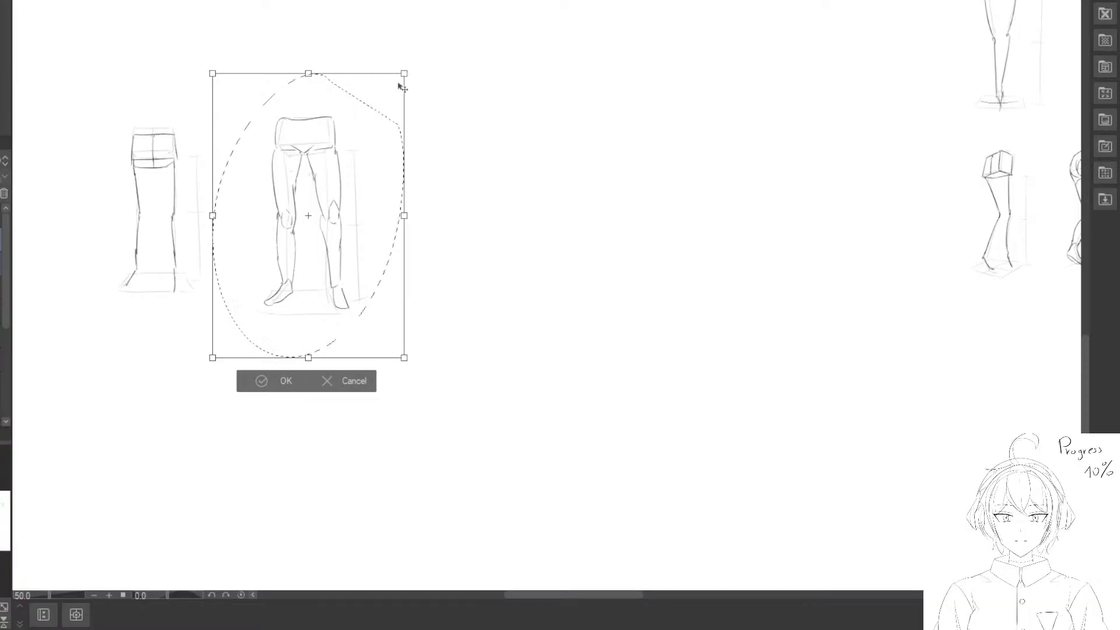
mouse_move(400, 83)
mouse_down()
mouse_move(394, 95)
mouse_move(421, 76)
mouse_move(400, 110)
mouse_up()
drag(356, 173, 344, 150)
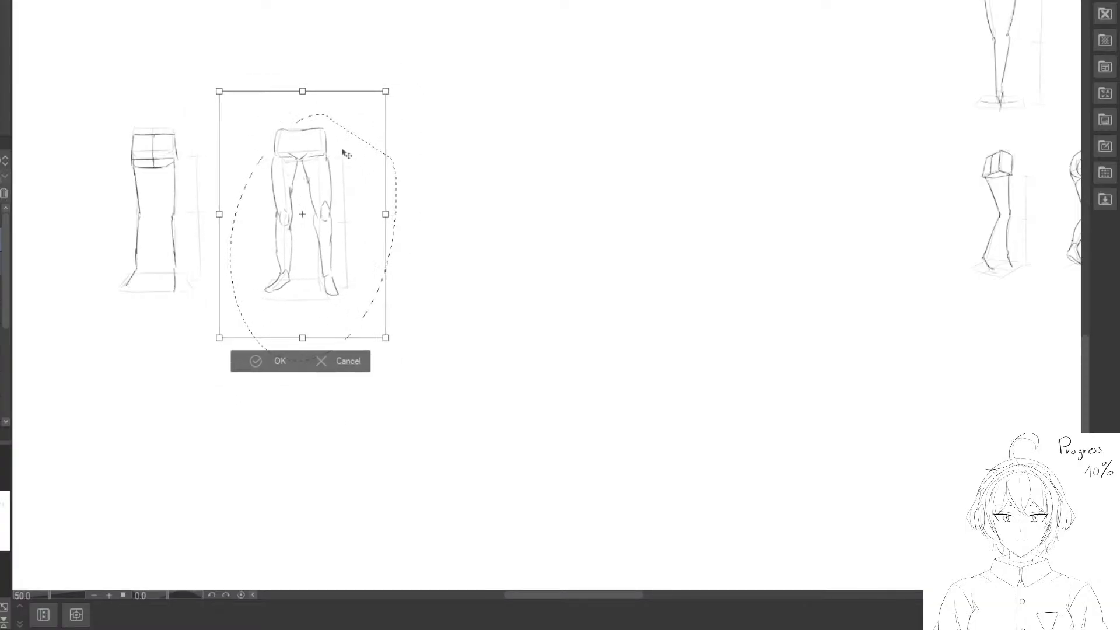
click(275, 363)
click(134, 358)
Lasso the block construction and finished legs together, scale them down and place them at the end of the upper row of front-view studies.
drag(133, 358, 300, 375)
mouse_move(344, 109)
mouse_down()
mouse_move(220, 240)
mouse_move(543, 105)
mouse_up()
scroll(446, 233, down, 4)
drag(645, 163, 470, 124)
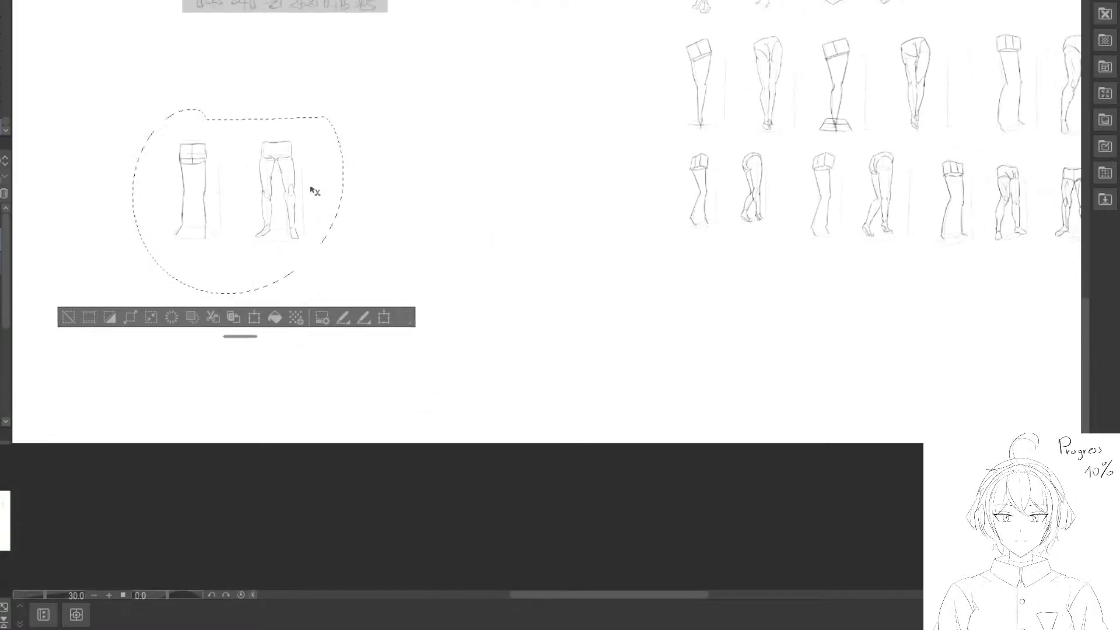
mouse_move(341, 199)
mouse_down()
mouse_move(865, 274)
mouse_move(446, 301)
mouse_up()
mouse_move(401, 312)
mouse_down()
mouse_move(613, 276)
mouse_move(625, 333)
mouse_move(725, 282)
mouse_up()
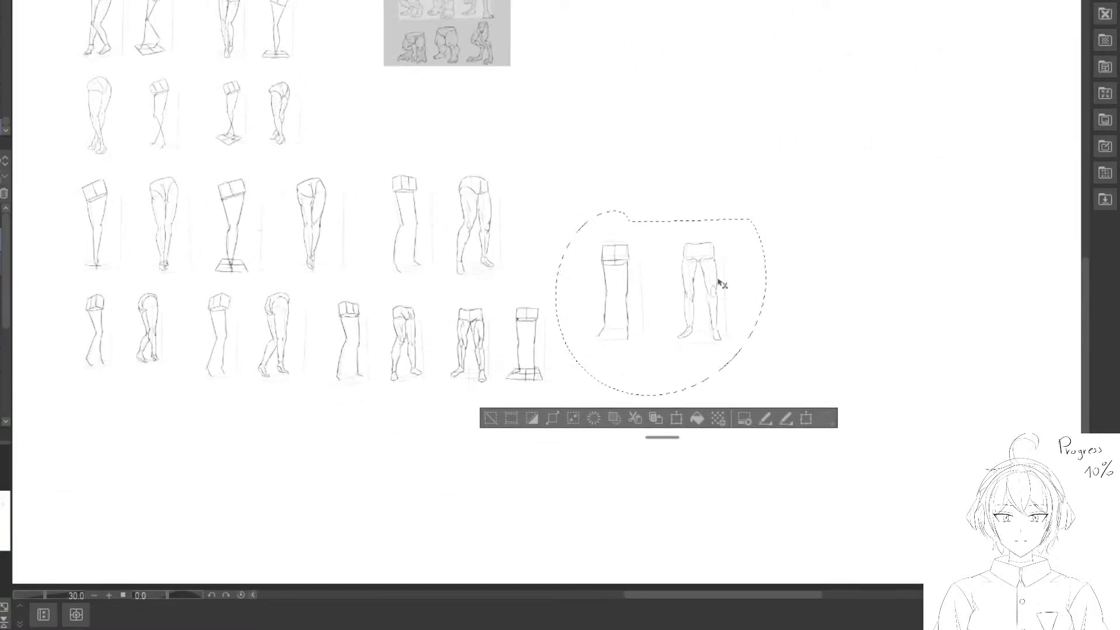
key(ctrl+t)
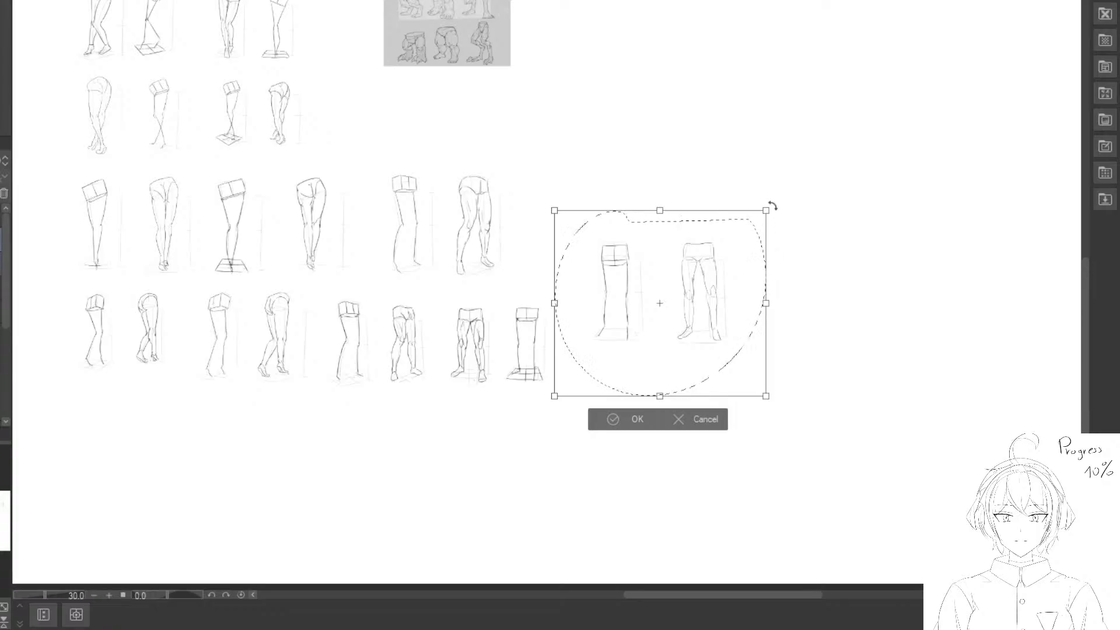
drag(764, 209, 717, 252)
drag(669, 293, 623, 212)
mouse_move(669, 173)
mouse_down()
mouse_move(694, 150)
mouse_move(661, 186)
mouse_up()
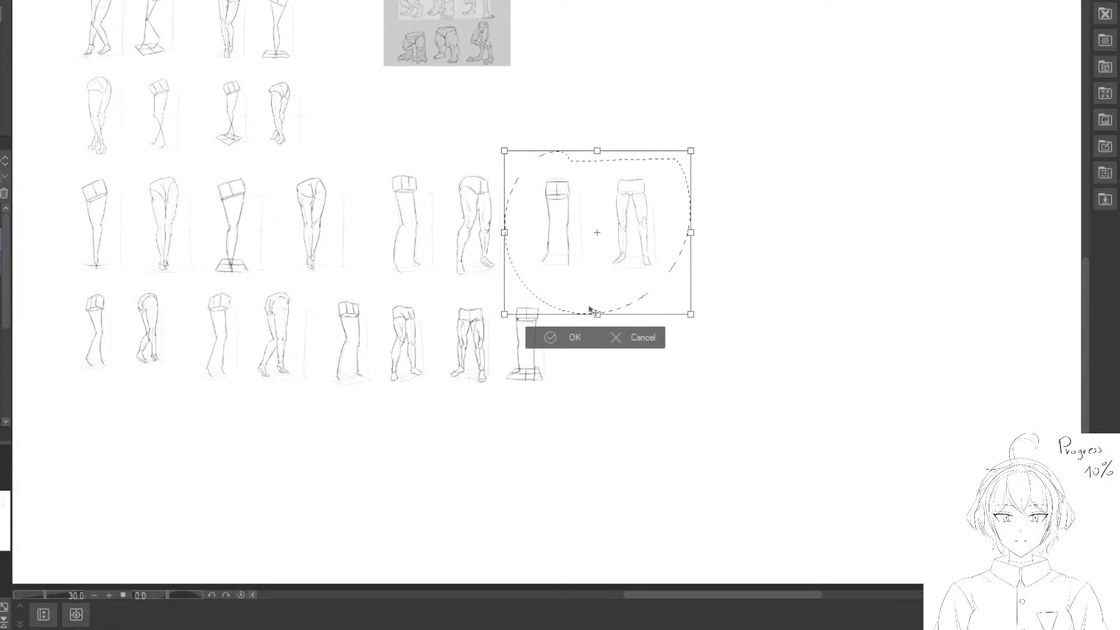
click(532, 339)
click(430, 334)
Sketch the front and side faces of a pelvis box in perspective beside the block reference, copying the third lower-row pose.
drag(225, 236, 677, 307)
drag(233, 274, 517, 315)
scroll(480, 266, up, 5)
drag(308, 276, 523, 288)
drag(316, 104, 425, 542)
drag(267, 102, 400, 219)
click(1, 263)
mouse_move(292, 174)
mouse_down()
mouse_move(347, 173)
mouse_move(345, 187)
mouse_move(319, 181)
mouse_up()
drag(316, 111, 313, 156)
key(e)
key(p)
drag(319, 108, 330, 110)
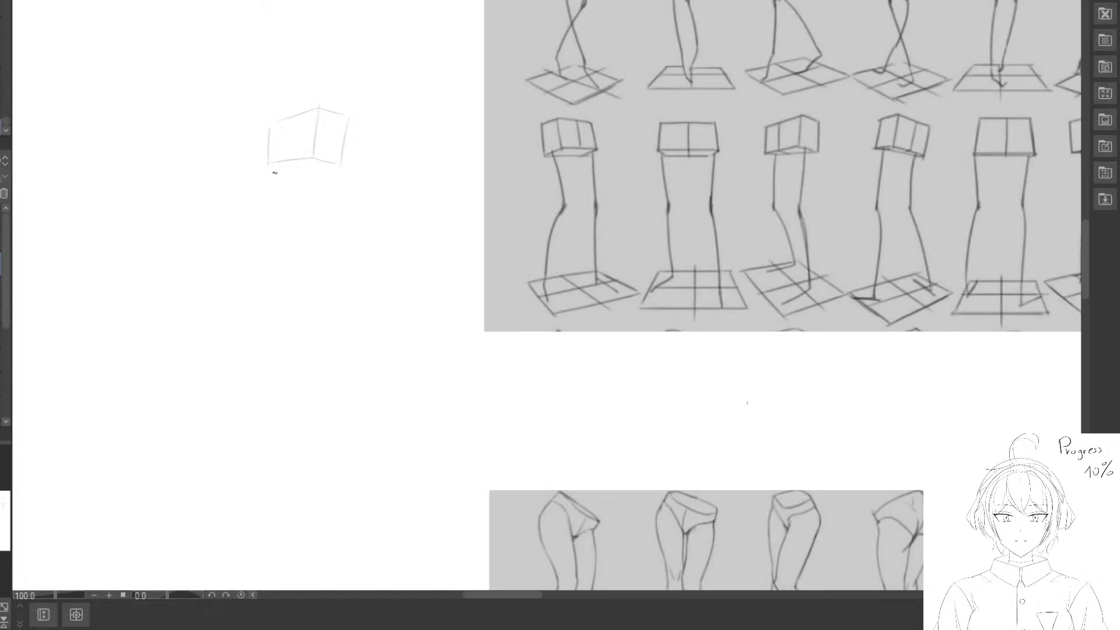
Clean up the pelvis box's lower corner and draw the edges of its underside.
key(e)
drag(262, 137, 268, 167)
key(p)
key(e)
key(p)
key(space)
drag(320, 222, 289, 164)
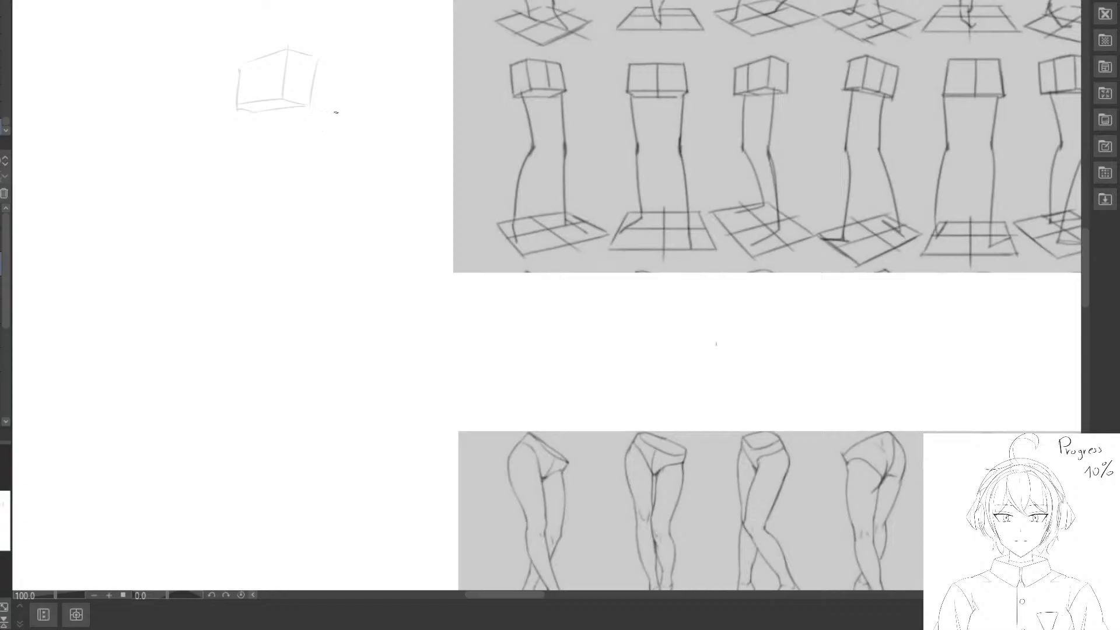
Draw a vertical proportion guide beside the pelvis box with cross marks at the hip, knee and foot levels.
mouse_move(334, 113)
mouse_down()
mouse_move(324, 370)
mouse_move(325, 343)
mouse_up()
key(e)
key(p)
drag(304, 325, 344, 320)
Sketch the outline of a ground plane in perspective below the pelvis box.
key(space)
drag(267, 252, 320, 247)
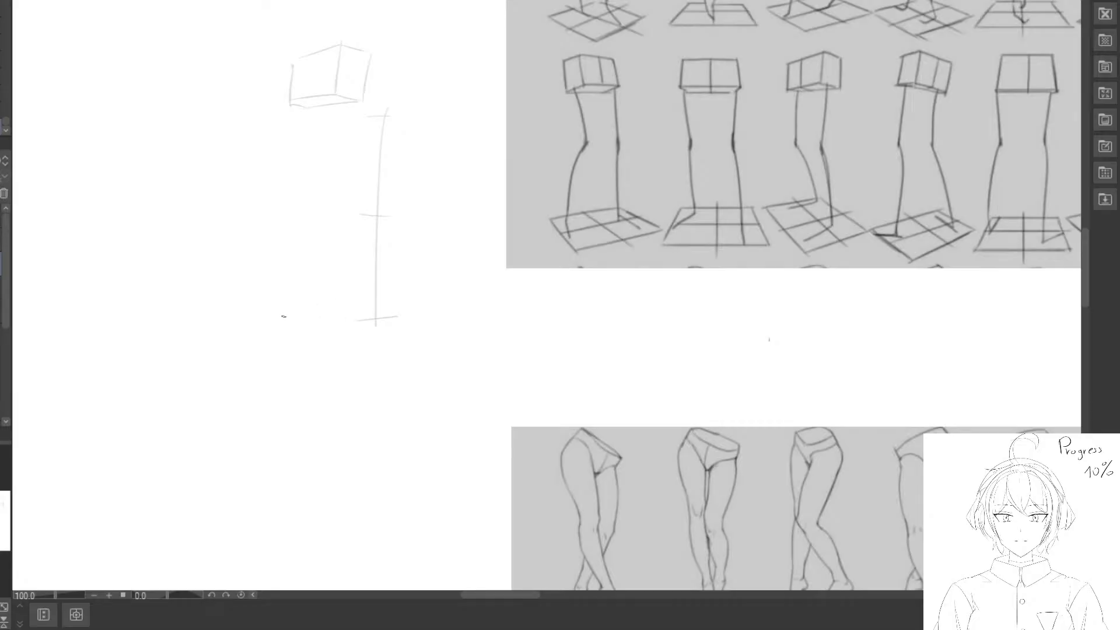
drag(310, 335, 352, 320)
key(e)
drag(249, 317, 308, 333)
key(p)
drag(309, 295, 370, 307)
Sketch light thigh, shin and foot lines for both legs between the pelvis box and the ground plane.
key(space)
drag(329, 191, 336, 208)
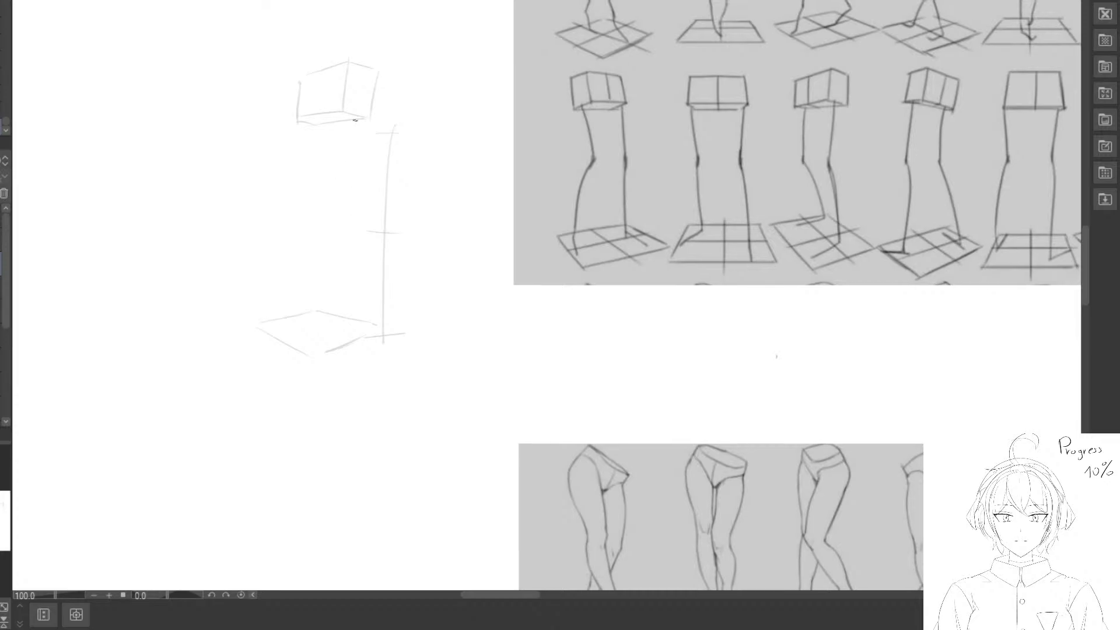
mouse_move(351, 121)
mouse_down()
mouse_move(333, 221)
mouse_move(353, 142)
mouse_move(335, 203)
mouse_move(348, 311)
mouse_up()
key(e)
key(p)
mouse_move(299, 124)
mouse_down()
mouse_move(315, 309)
mouse_move(281, 323)
mouse_up()
key(e)
key(p)
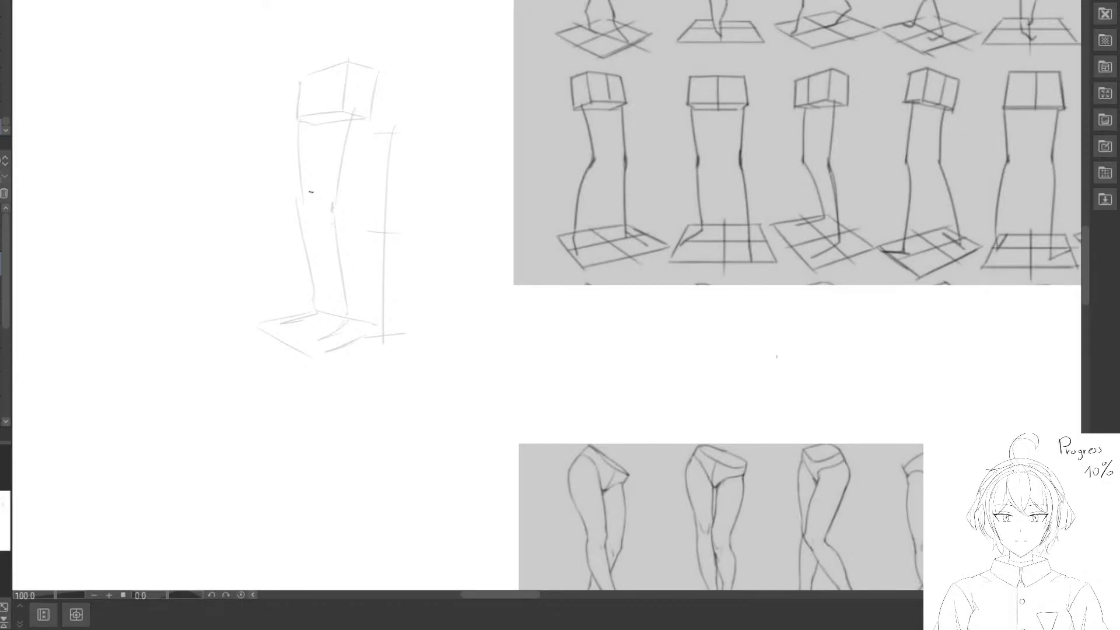
drag(321, 196, 312, 238)
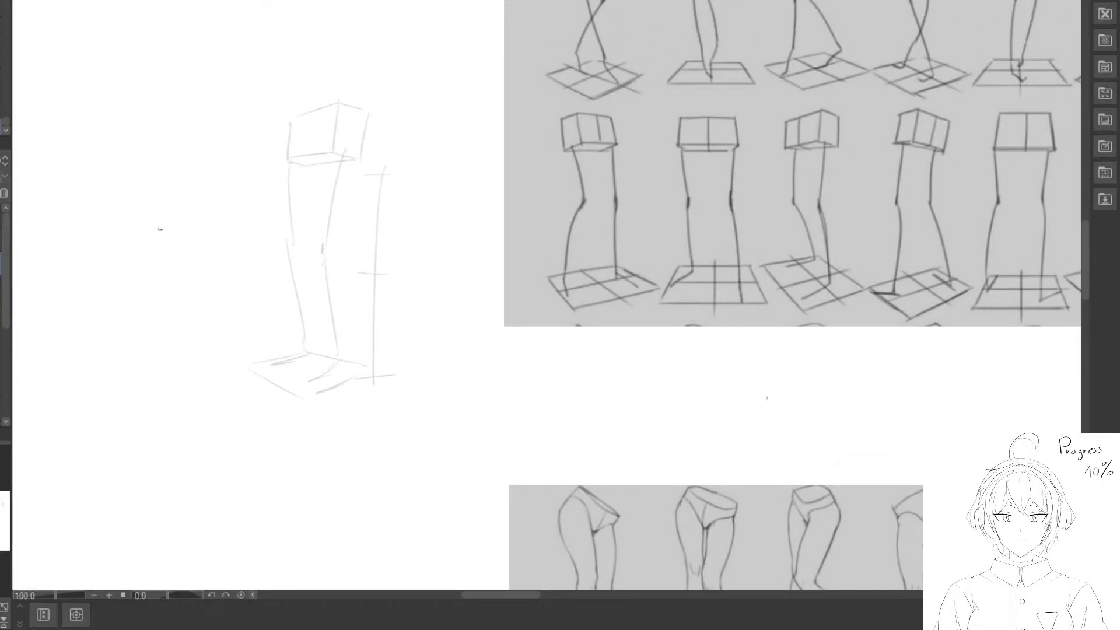
Go over the top edges of the pelvis box with darker lines.
mouse_move(160, 229)
mouse_down()
mouse_move(325, 175)
mouse_move(345, 183)
mouse_move(313, 165)
mouse_move(269, 69)
mouse_up()
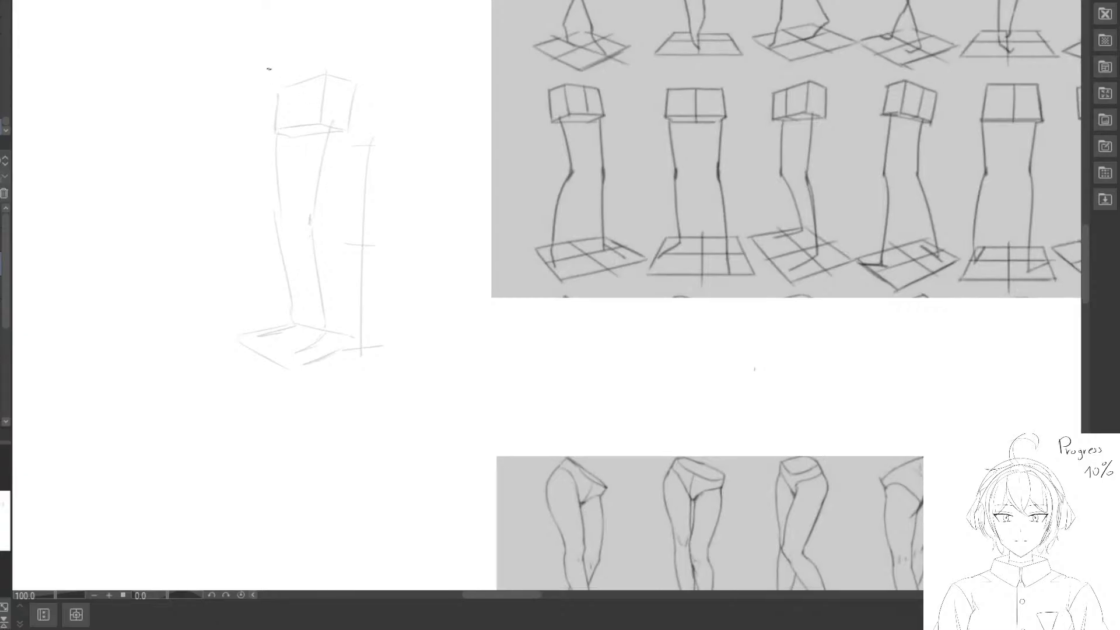
key(e)
drag(344, 83, 285, 98)
key(ctrl+z)
drag(281, 177, 255, 153)
mouse_move(249, 71)
mouse_down()
mouse_move(302, 52)
mouse_move(318, 108)
mouse_move(327, 72)
mouse_move(319, 109)
mouse_move(358, 70)
mouse_move(344, 97)
mouse_up()
key(ctrl+z)
key(e)
key(p)
key(e)
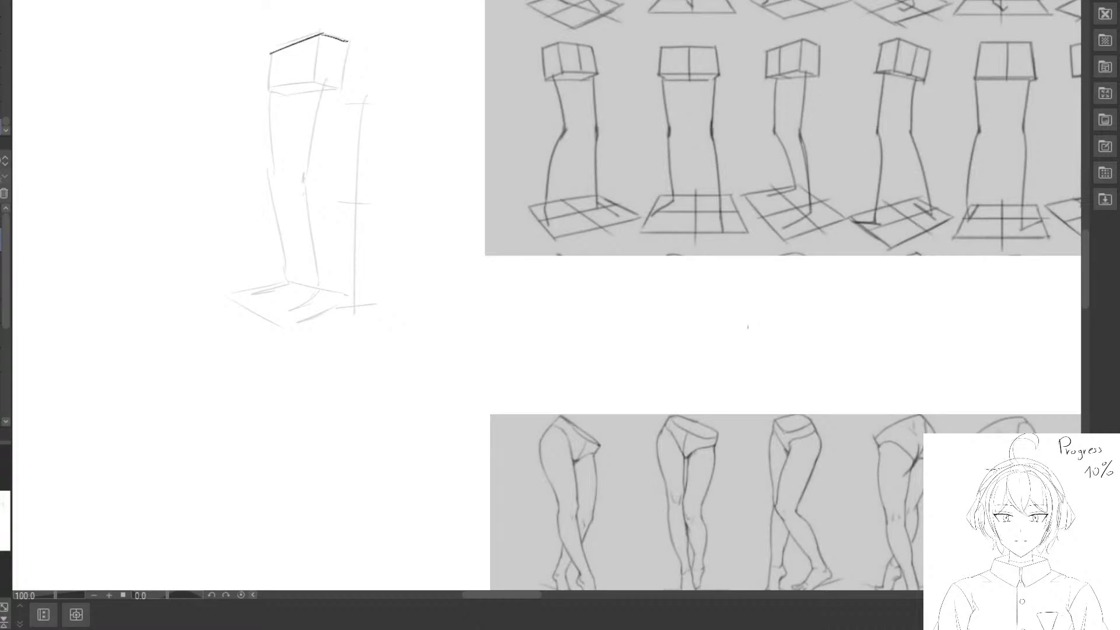
Darken the pelvis box's vertical edges and the edges of its underside.
key(p)
drag(348, 41, 341, 88)
mouse_move(321, 36)
mouse_down()
mouse_move(311, 77)
mouse_move(269, 89)
mouse_move(286, 98)
mouse_up()
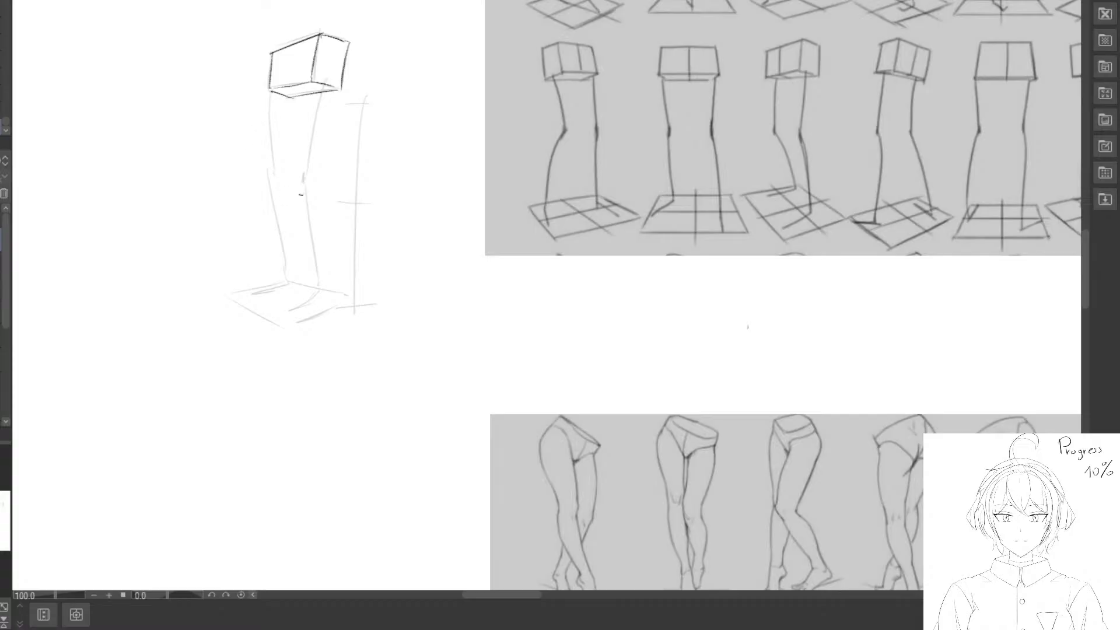
Trace the right leg's thigh, knee, shin and foot with dark construction lines.
mouse_move(353, 204)
mouse_down()
mouse_move(319, 167)
mouse_move(329, 204)
mouse_up()
mouse_move(301, 81)
mouse_down()
mouse_move(285, 174)
mouse_move(298, 86)
mouse_move(358, 70)
mouse_move(332, 144)
mouse_up()
key(e)
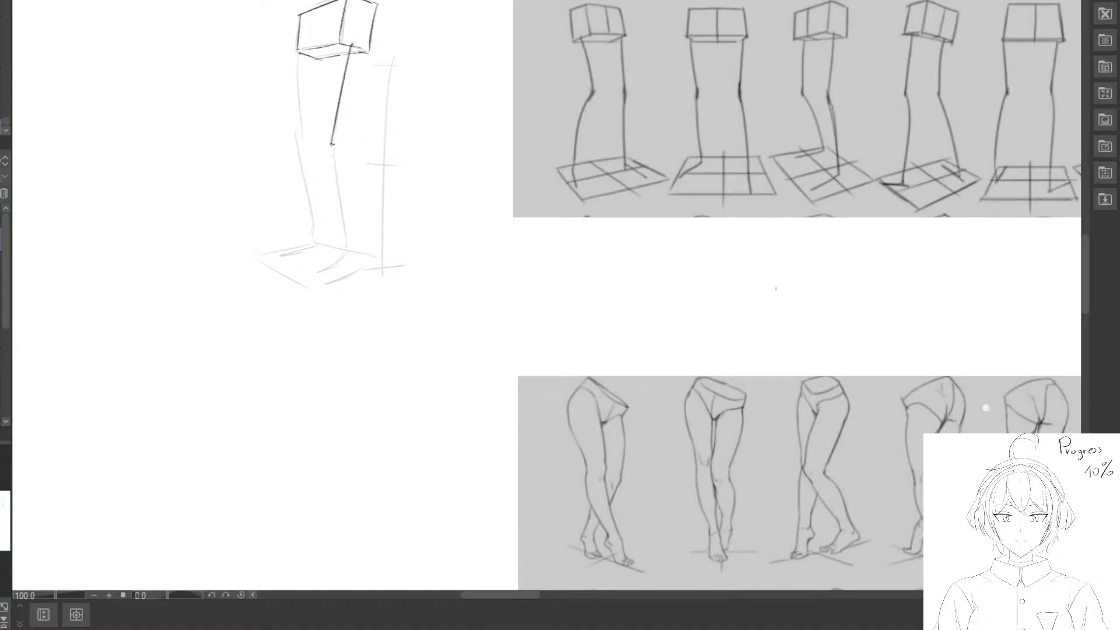
drag(347, 208, 350, 143)
mouse_move(333, 86)
mouse_down()
mouse_move(352, 189)
mouse_move(319, 209)
mouse_up()
key(e)
key(p)
drag(304, 159, 315, 246)
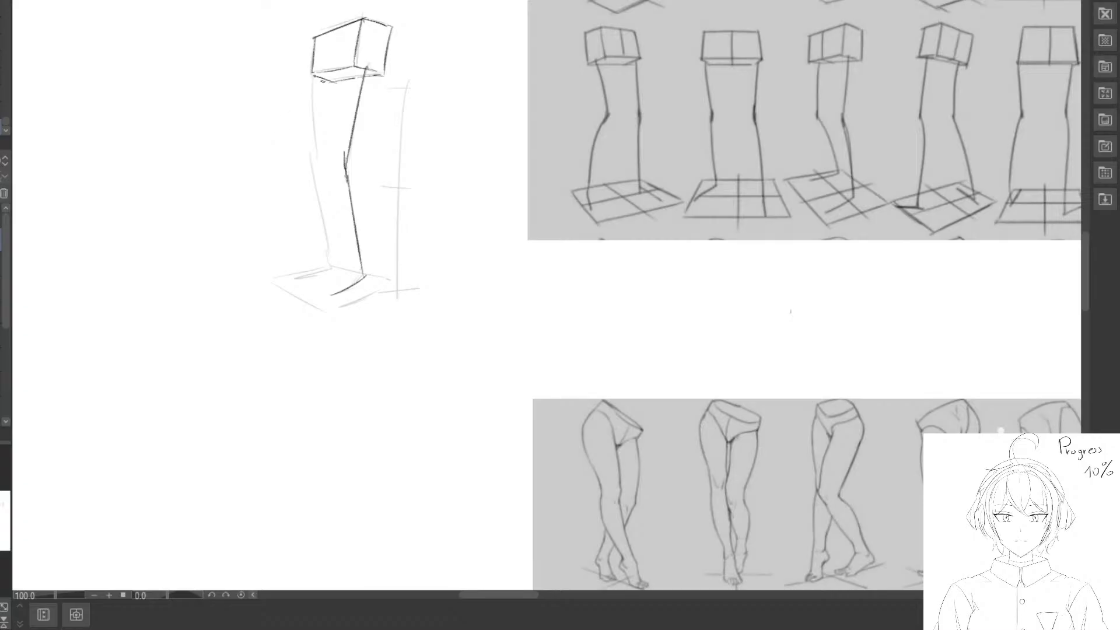
Trace the left leg's thigh, knee, shin and foot with dark lines, cleaning up the knee joint.
drag(322, 80, 316, 154)
key(e)
key(p)
drag(310, 227, 302, 198)
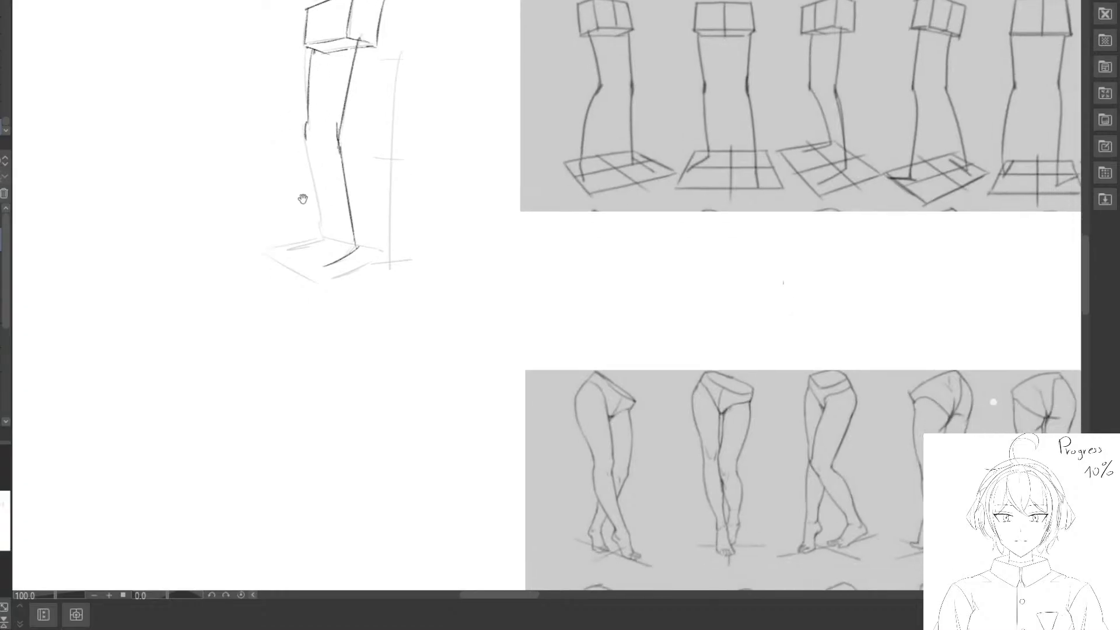
key(e)
mouse_move(295, 134)
mouse_down()
mouse_move(319, 223)
mouse_move(309, 153)
mouse_up()
key(p)
key(e)
key(p)
drag(302, 140, 319, 243)
Draw the dividing line down the pelvis box's front face and tidy it.
drag(388, 179, 378, 225)
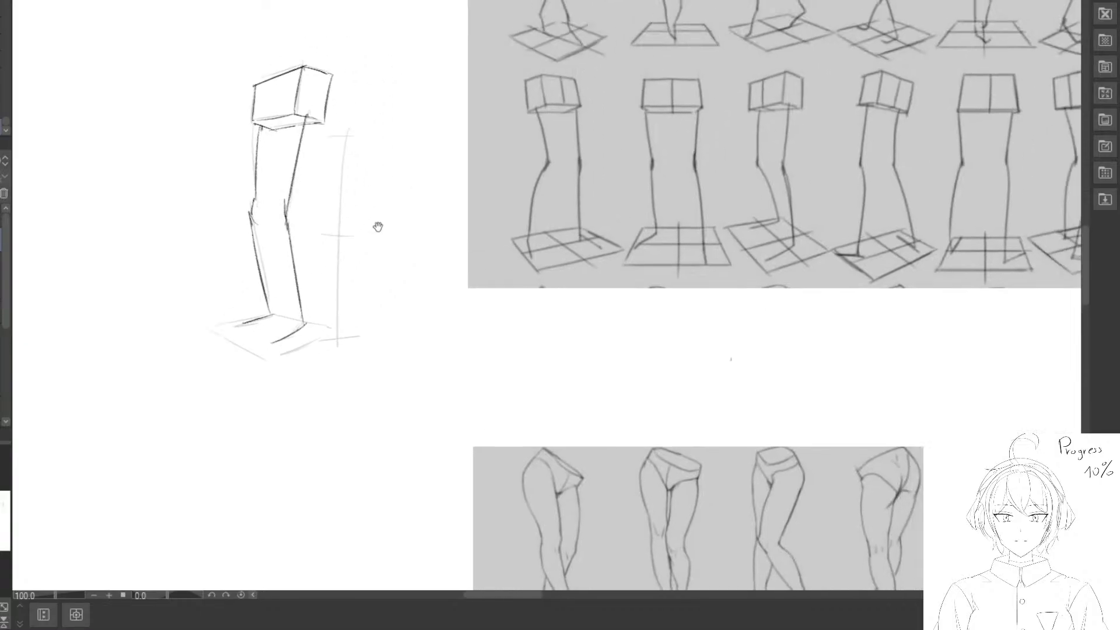
mouse_move(353, 30)
mouse_down()
mouse_move(358, 187)
mouse_move(331, 205)
mouse_move(296, 105)
mouse_move(316, 94)
mouse_up()
drag(261, 126, 258, 114)
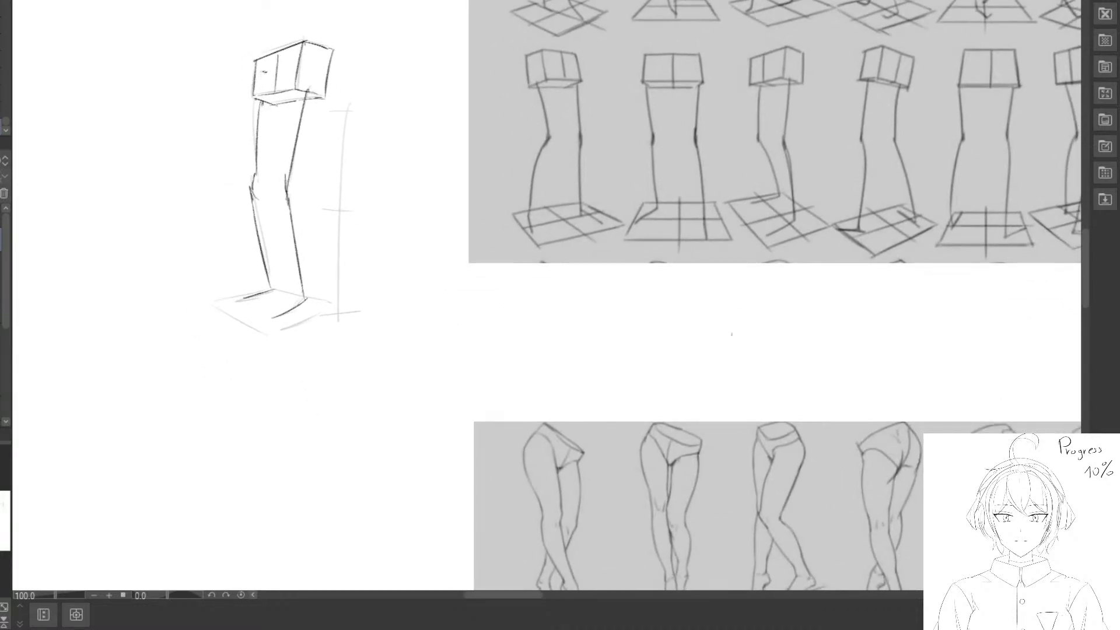
key(e)
mouse_move(270, 71)
mouse_down()
mouse_move(277, 65)
mouse_move(272, 91)
mouse_move(275, 82)
mouse_up()
key(p)
Lasso the leg construction, move it over the third lower-row reference pose and scale it down to the same size.
key(p)
mouse_move(302, 29)
mouse_down()
mouse_move(370, 312)
mouse_move(387, 68)
mouse_up()
mouse_move(306, 208)
mouse_down()
mouse_move(294, 197)
mouse_move(652, 187)
mouse_up()
mouse_move(636, 232)
mouse_down()
mouse_move(376, 249)
mouse_move(329, 332)
mouse_move(425, 300)
mouse_move(370, 305)
mouse_move(353, 327)
mouse_move(378, 317)
mouse_up()
key(ctrl+t)
drag(447, 78, 387, 183)
drag(325, 229, 350, 223)
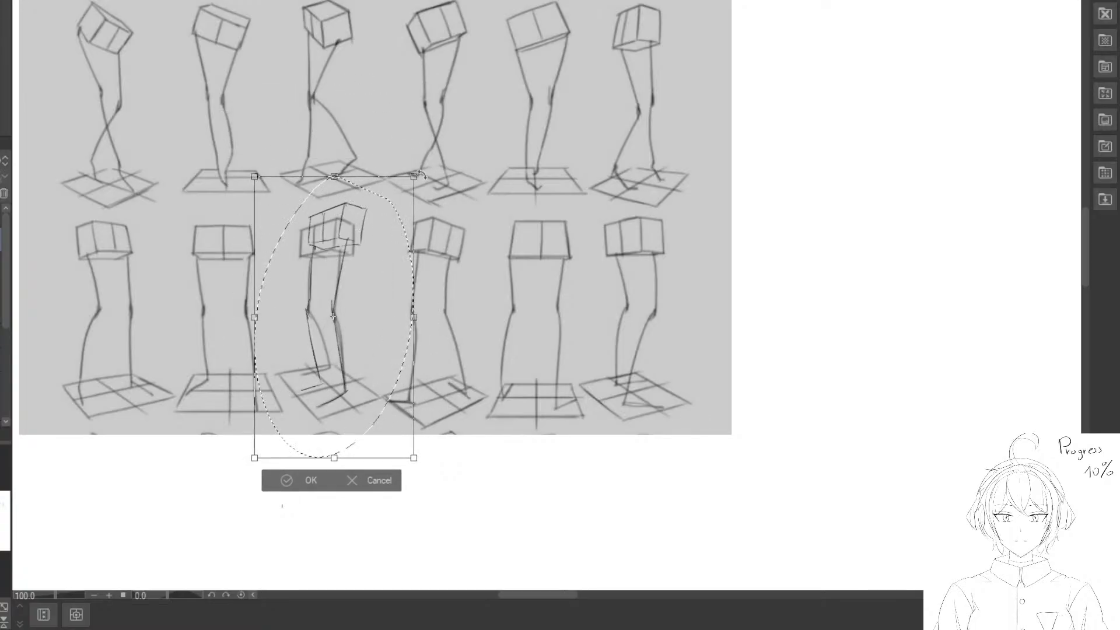
Rotate and nudge the overlaid construction to compare it with the reference pose, then undo the overlay and deselect.
mouse_move(401, 186)
mouse_down()
mouse_move(469, 175)
mouse_move(394, 231)
mouse_move(475, 200)
mouse_up()
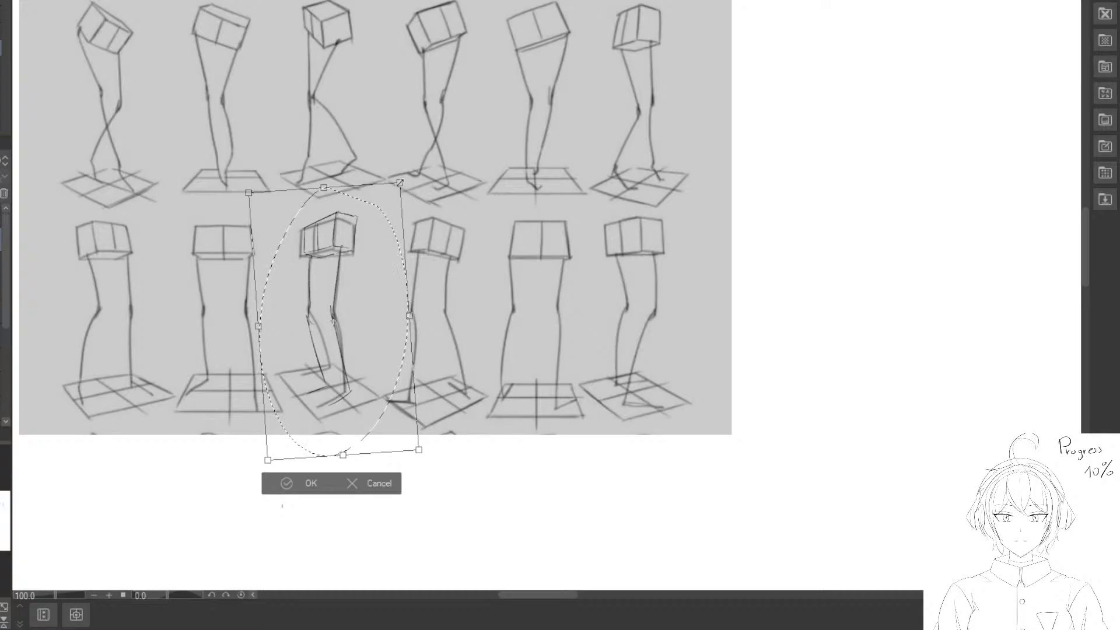
drag(369, 222, 390, 222)
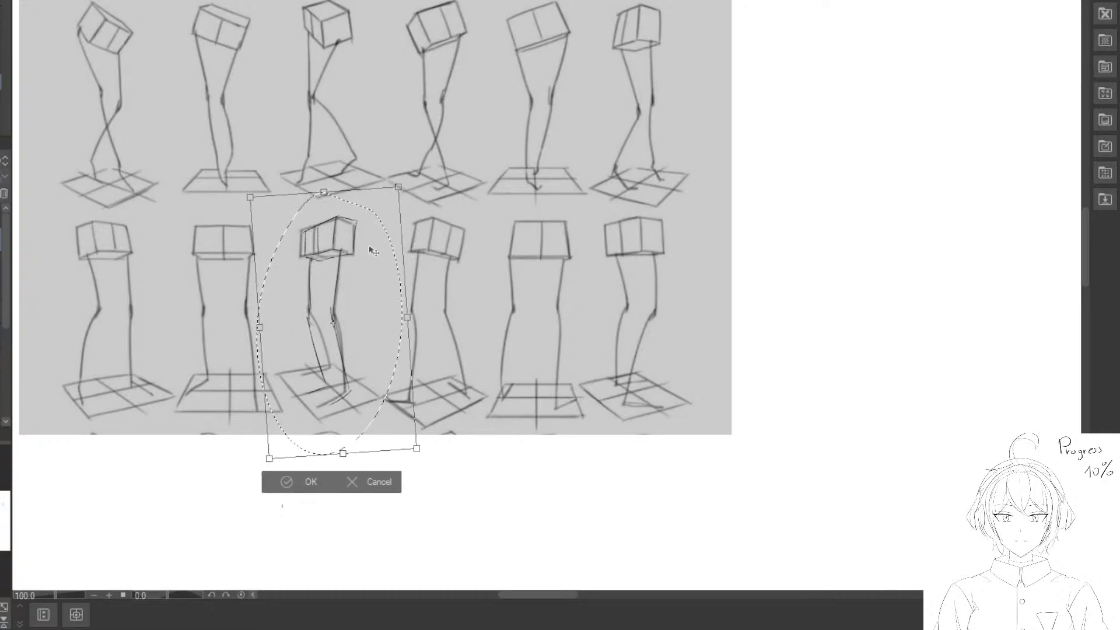
drag(391, 286, 388, 288)
drag(383, 329, 381, 328)
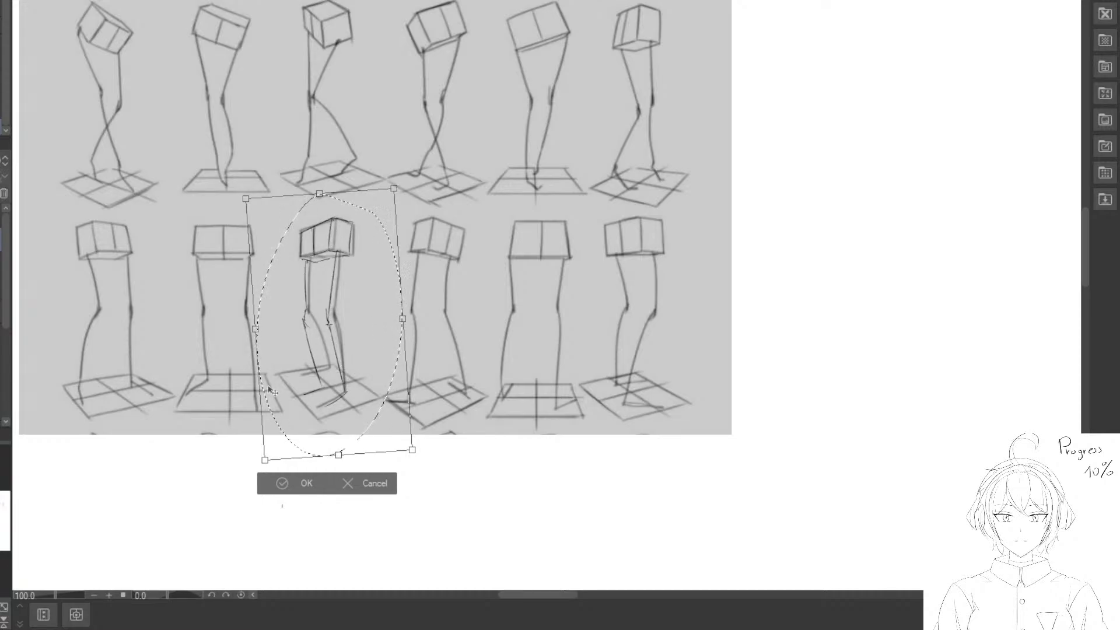
mouse_move(380, 315)
mouse_down()
mouse_move(456, 275)
mouse_move(434, 297)
mouse_up()
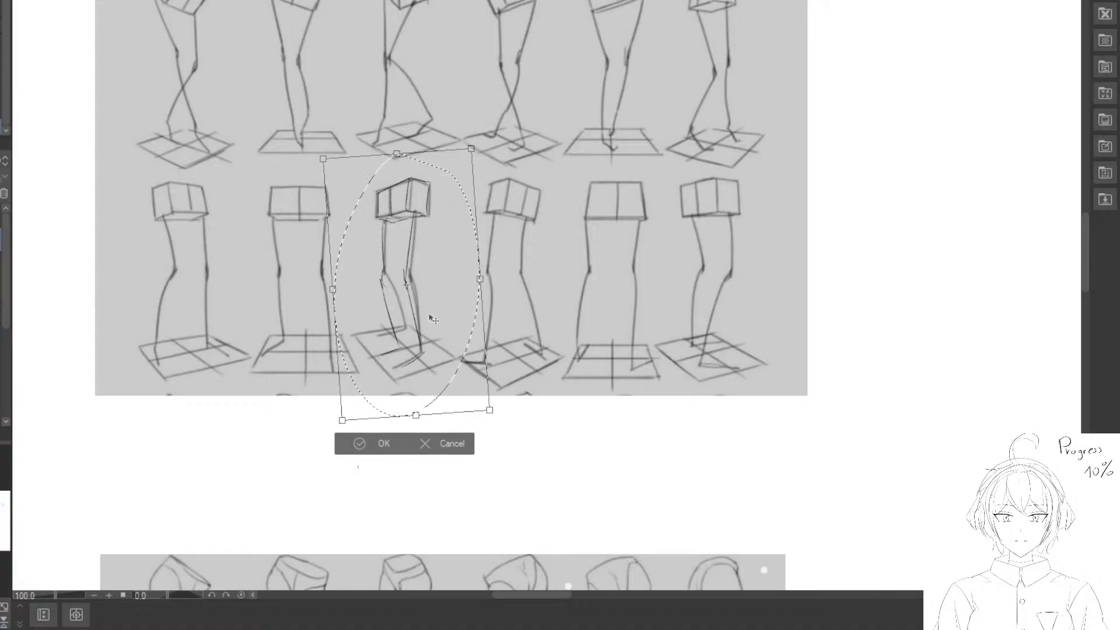
click(357, 444)
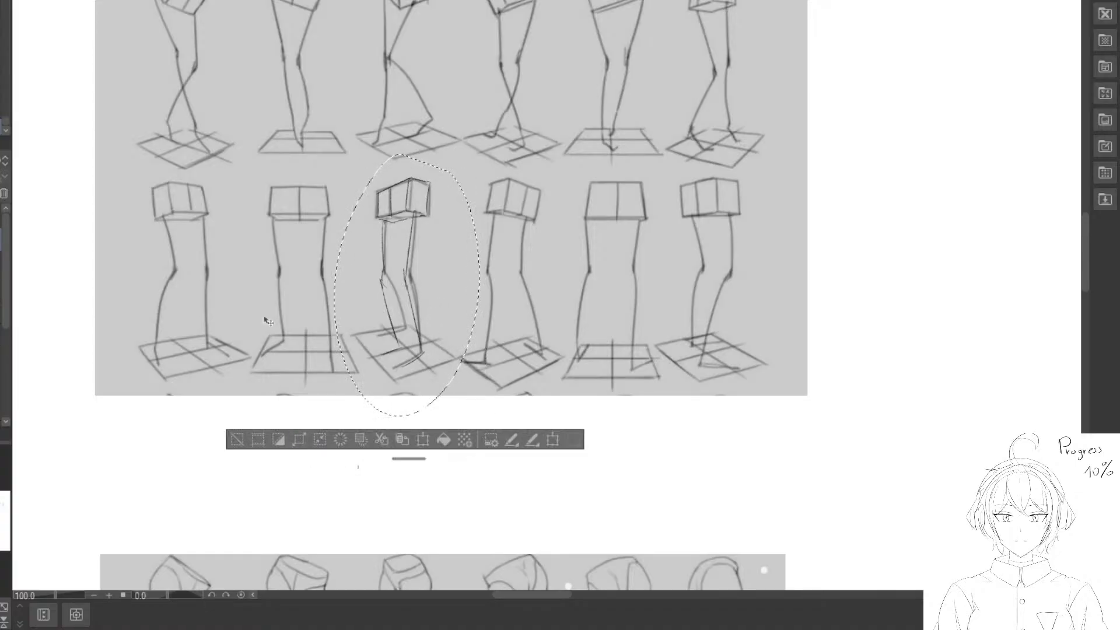
key(ctrl+z)
drag(35, 312, 297, 228)
click(100, 430)
Erase the left shin and redraw it with a curve into the ankle, reworking the foot lines.
key(e)
mouse_move(242, 314)
mouse_down()
mouse_move(239, 226)
mouse_move(241, 262)
mouse_up()
drag(235, 199, 251, 257)
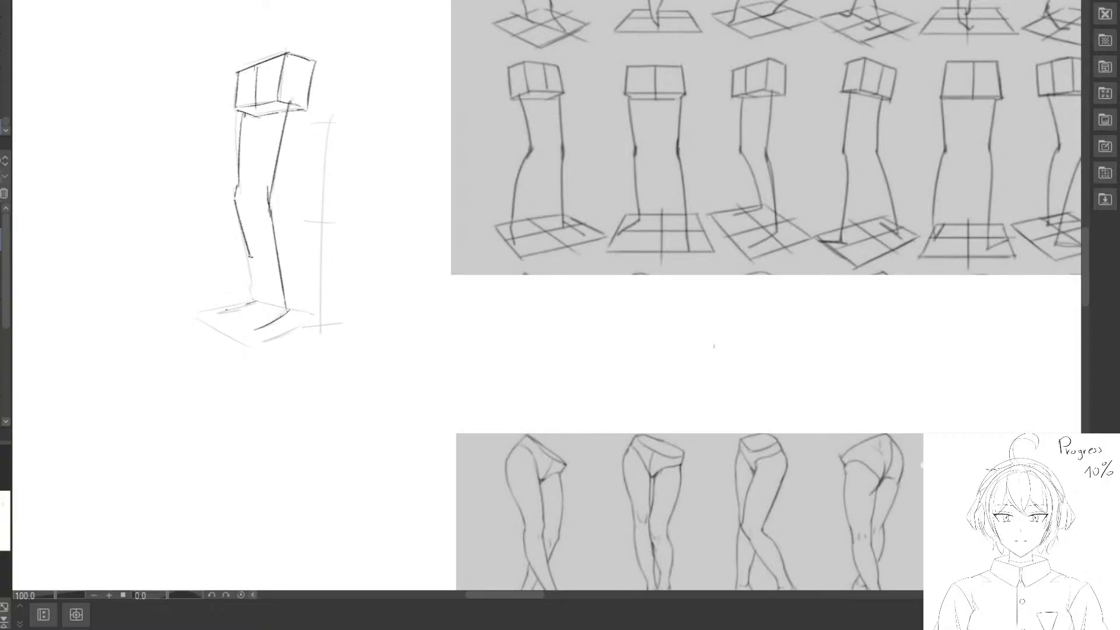
drag(250, 296, 256, 293)
mouse_move(292, 357)
mouse_down()
mouse_move(321, 383)
mouse_move(315, 341)
mouse_move(280, 352)
mouse_up()
mouse_move(245, 403)
mouse_down()
mouse_move(292, 404)
mouse_move(195, 432)
mouse_move(208, 383)
mouse_up()
mouse_move(175, 338)
mouse_down()
mouse_move(209, 356)
mouse_move(224, 386)
mouse_move(217, 371)
mouse_move(320, 437)
mouse_move(313, 453)
mouse_move(292, 366)
mouse_up()
Lasso the revised construction, place it over the third lower-row reference pose and scale it down to match.
drag(275, 46, 414, 64)
mouse_move(264, 234)
mouse_down()
mouse_move(638, 200)
mouse_move(333, 266)
mouse_up()
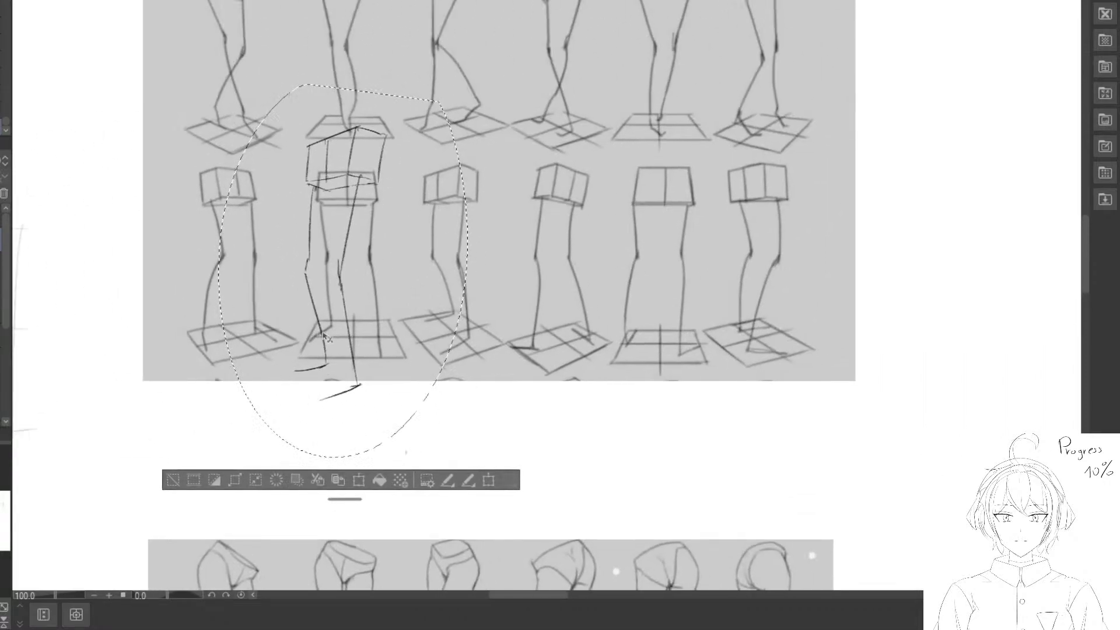
mouse_move(337, 334)
mouse_down()
mouse_move(466, 283)
mouse_move(453, 290)
mouse_up()
key(ctrl+t)
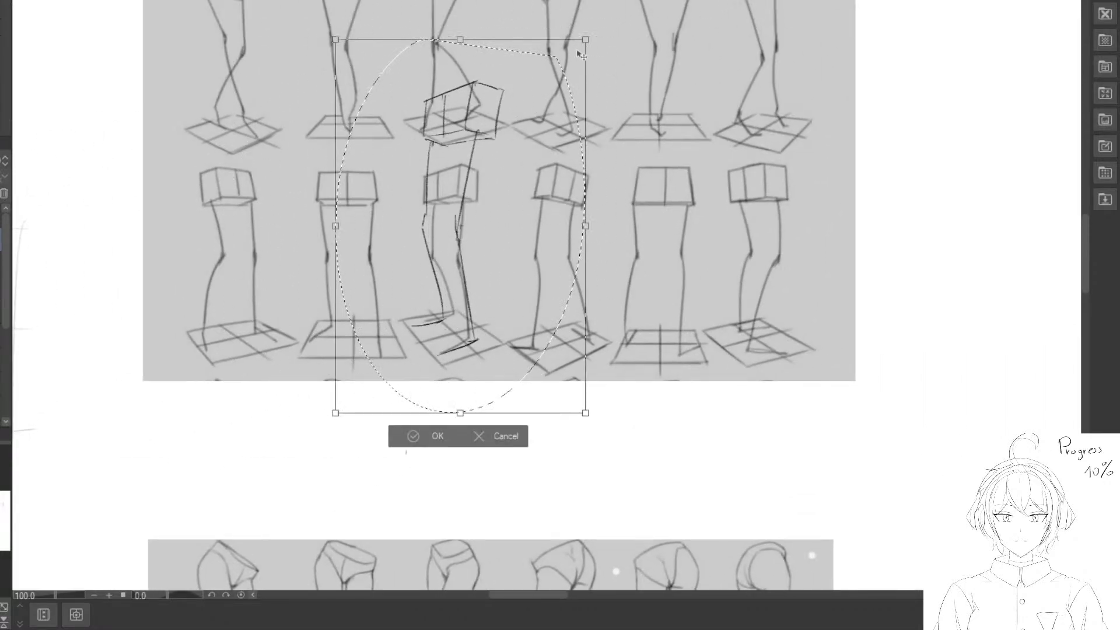
drag(580, 43, 500, 136)
drag(465, 183, 492, 165)
Rotate and shift the revised construction to check it against the reference, then undo the transform and deselect.
drag(601, 134, 597, 128)
mouse_move(506, 184)
mouse_down()
mouse_move(516, 145)
mouse_move(574, 133)
mouse_move(505, 189)
mouse_move(572, 187)
mouse_up()
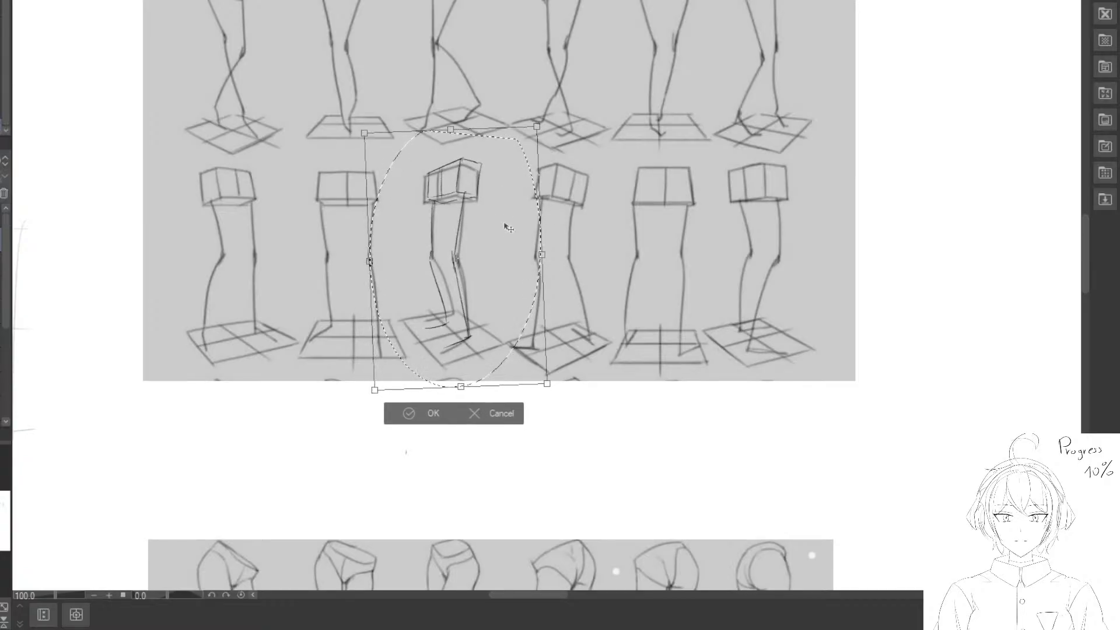
drag(504, 225, 507, 232)
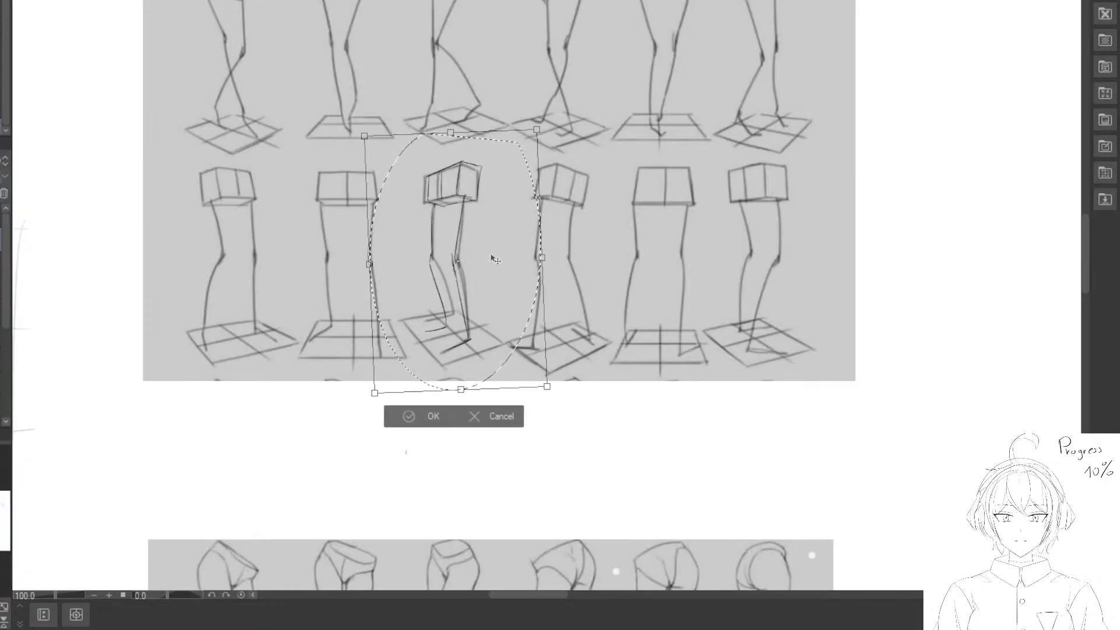
click(412, 417)
key(ctrl+z)
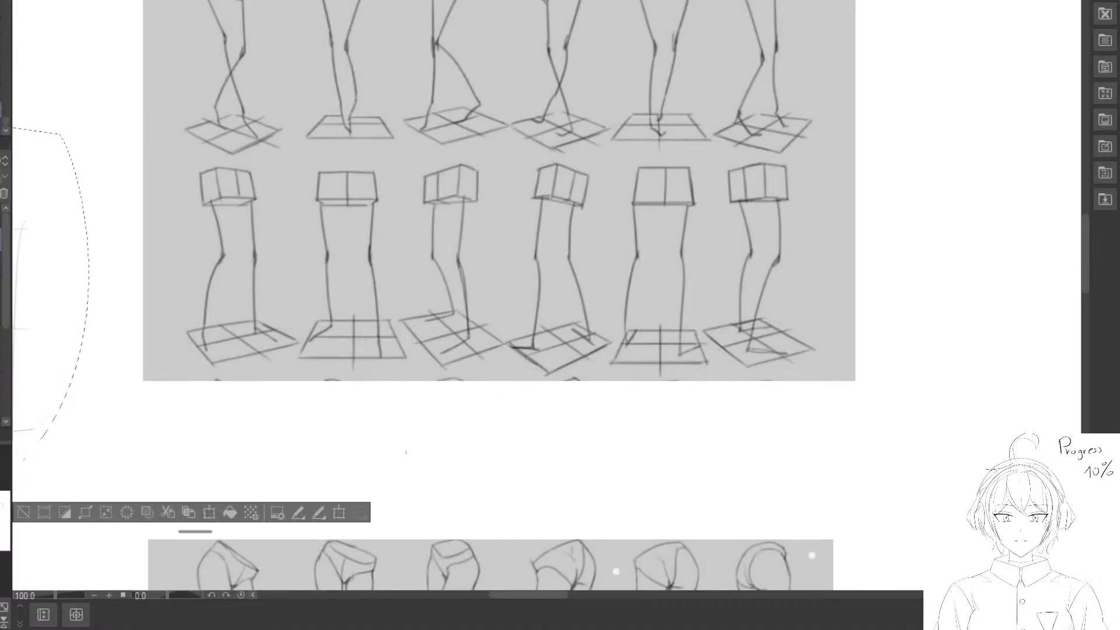
drag(131, 216, 400, 187)
drag(370, 310, 396, 276)
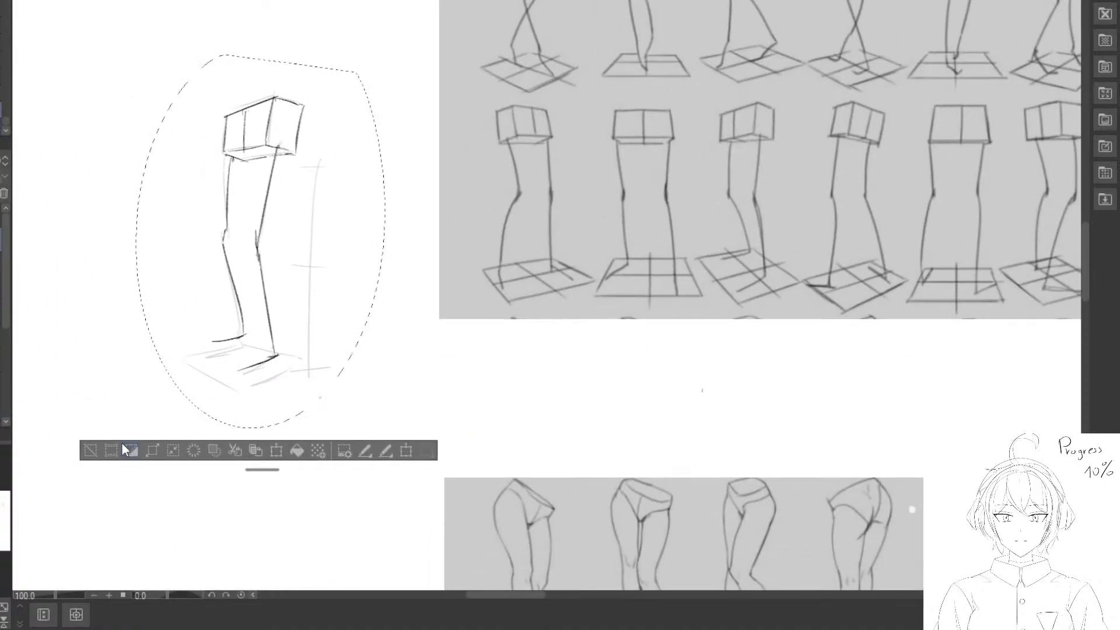
click(91, 451)
Shorten the left shin and redraw it as a straighter line, with its foot line placed higher.
drag(257, 317, 217, 328)
mouse_move(180, 296)
mouse_down()
mouse_move(150, 265)
mouse_move(191, 296)
mouse_up()
mouse_move(195, 335)
mouse_down()
mouse_move(206, 305)
mouse_move(195, 250)
mouse_up()
drag(214, 335, 208, 347)
drag(193, 239, 217, 320)
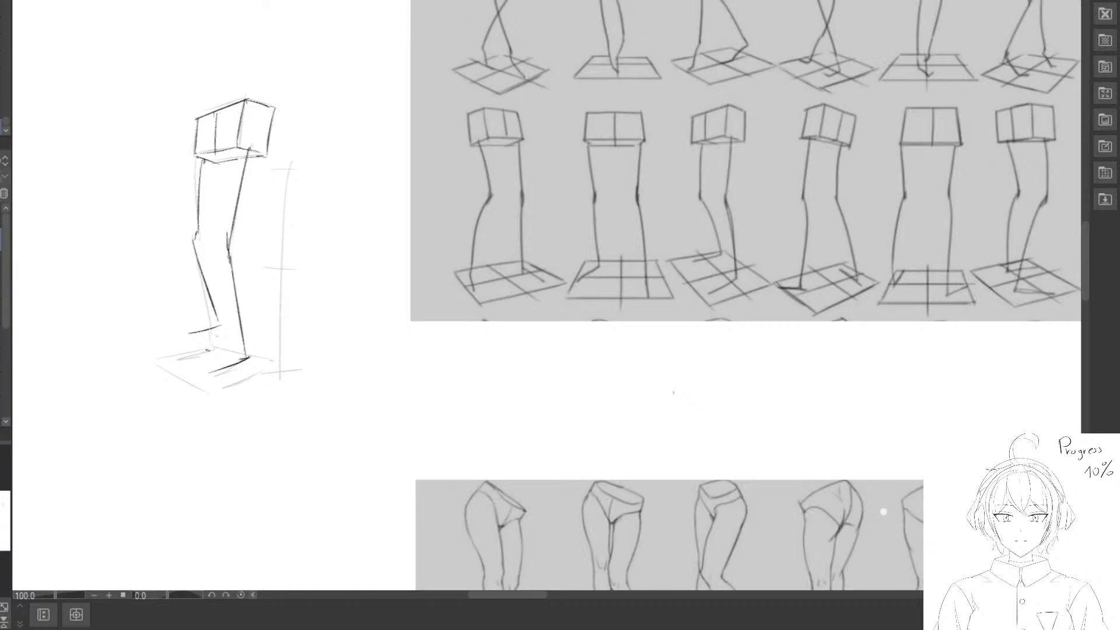
Lasso the corrected construction, move it onto the matching reference pose and scale it to the pose's pelvis box.
drag(293, 296, 272, 323)
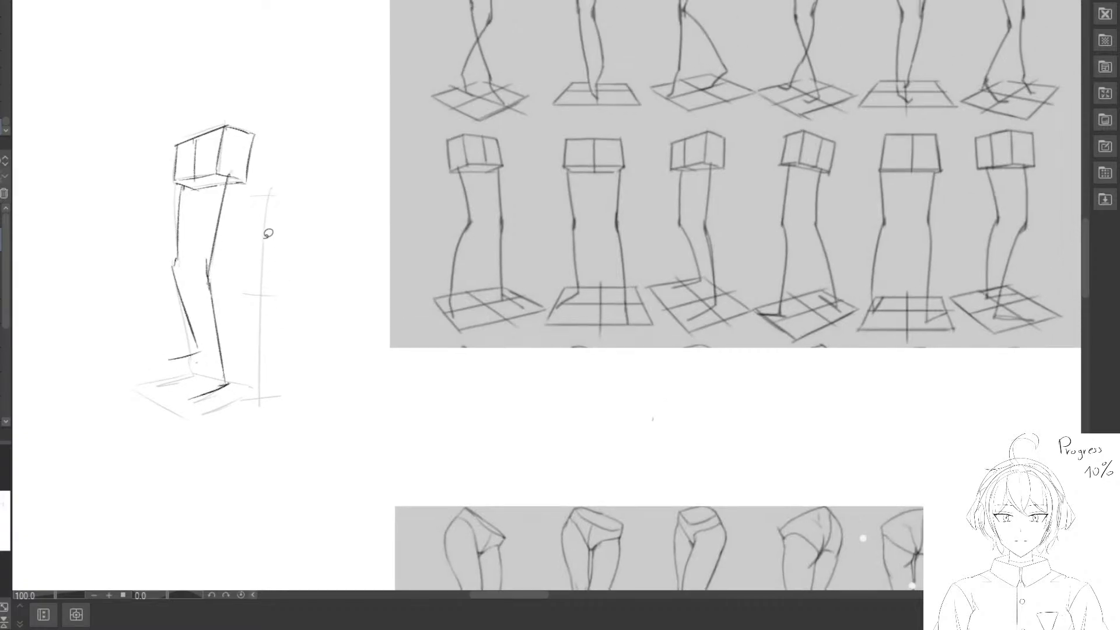
mouse_move(262, 86)
mouse_down()
mouse_move(93, 244)
mouse_move(320, 146)
mouse_move(258, 217)
mouse_move(284, 273)
mouse_up()
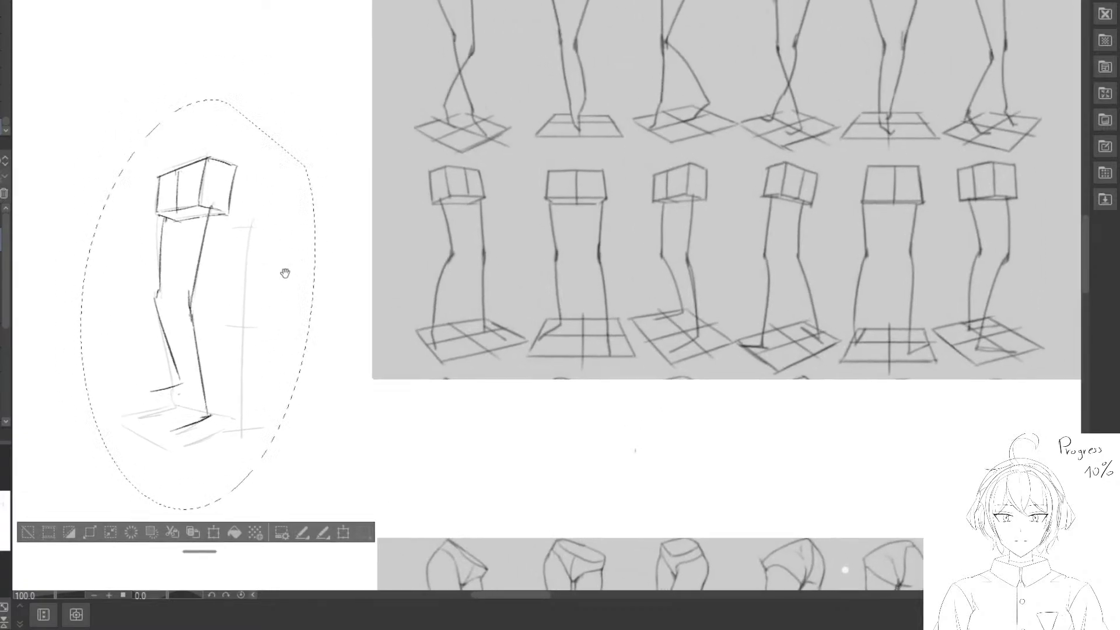
drag(260, 226, 293, 225)
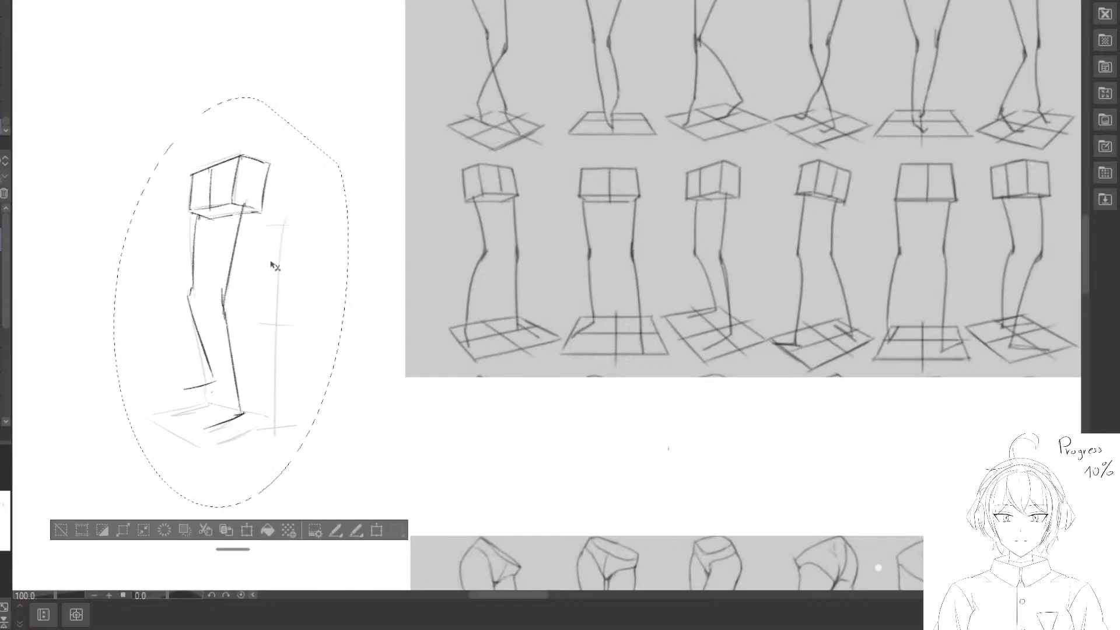
drag(275, 266, 692, 214)
drag(717, 224, 456, 257)
drag(451, 267, 527, 239)
key(ctrl+t)
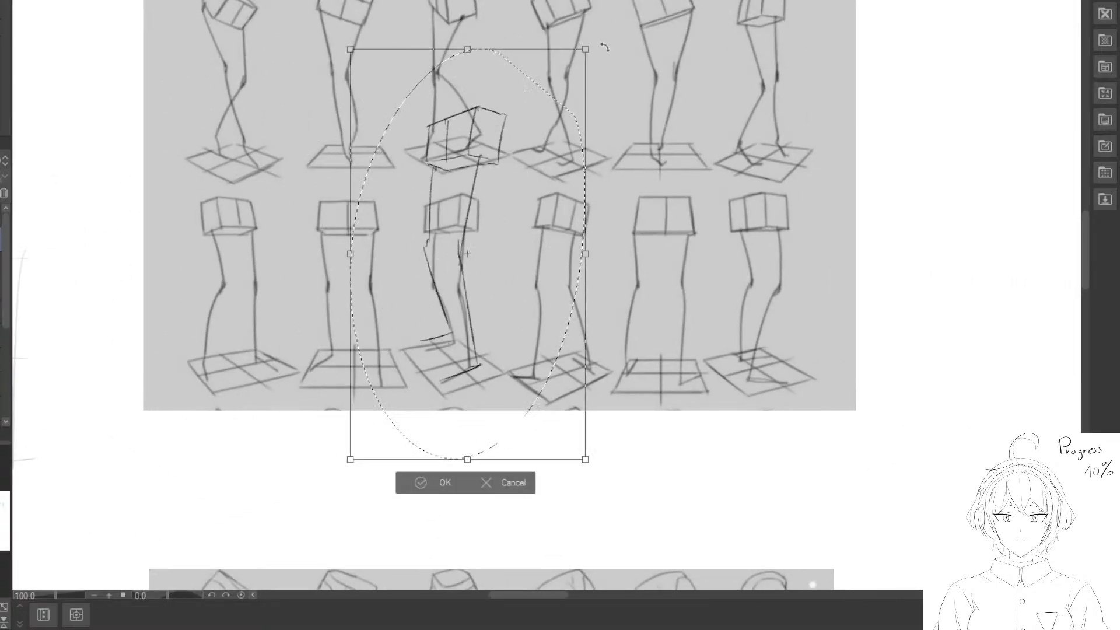
drag(584, 49, 529, 146)
mouse_move(469, 180)
mouse_down()
mouse_move(491, 166)
mouse_move(498, 237)
mouse_move(496, 215)
mouse_up()
Fine-tune the corrected construction's rotation and position over the reference for comparison, then undo the overlay and deselect.
mouse_move(542, 123)
mouse_down()
mouse_move(504, 174)
mouse_move(535, 150)
mouse_move(507, 203)
mouse_up()
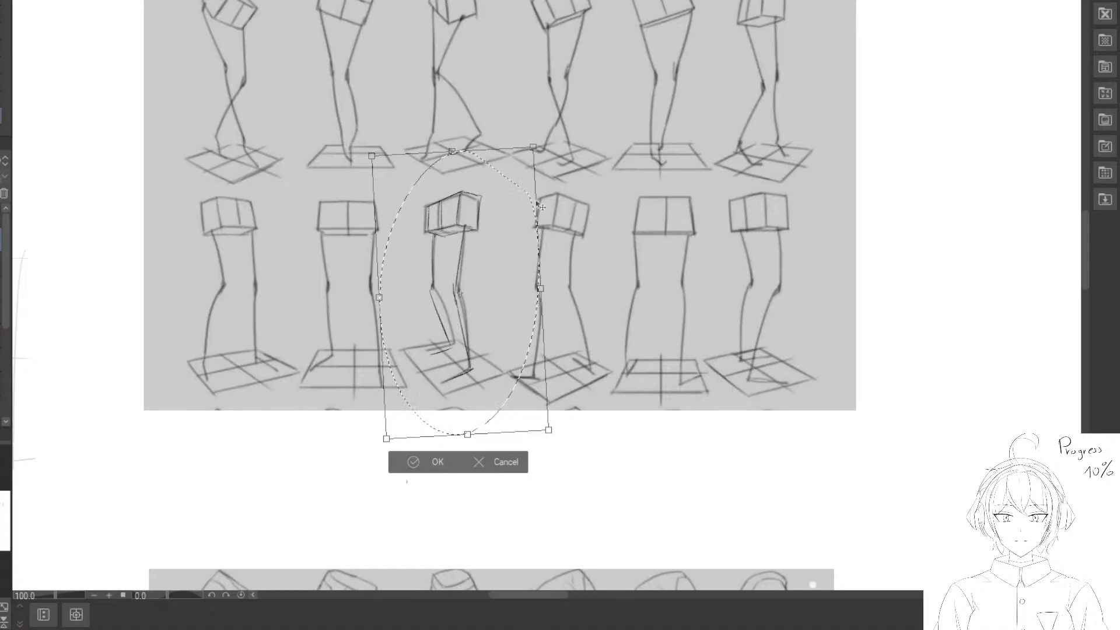
drag(613, 214, 605, 220)
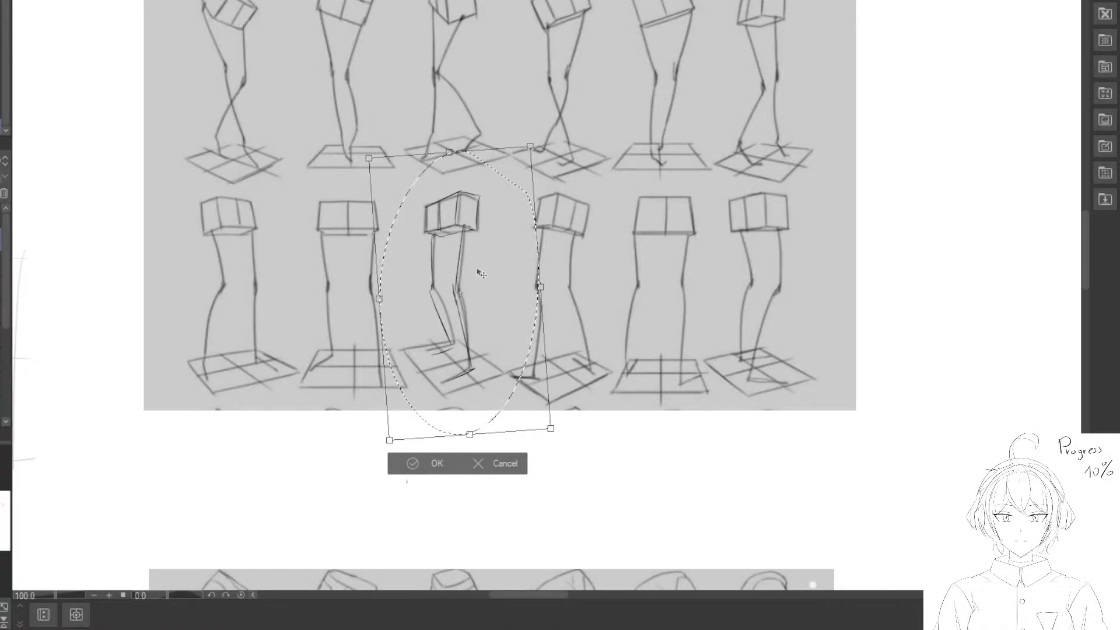
drag(467, 285, 495, 210)
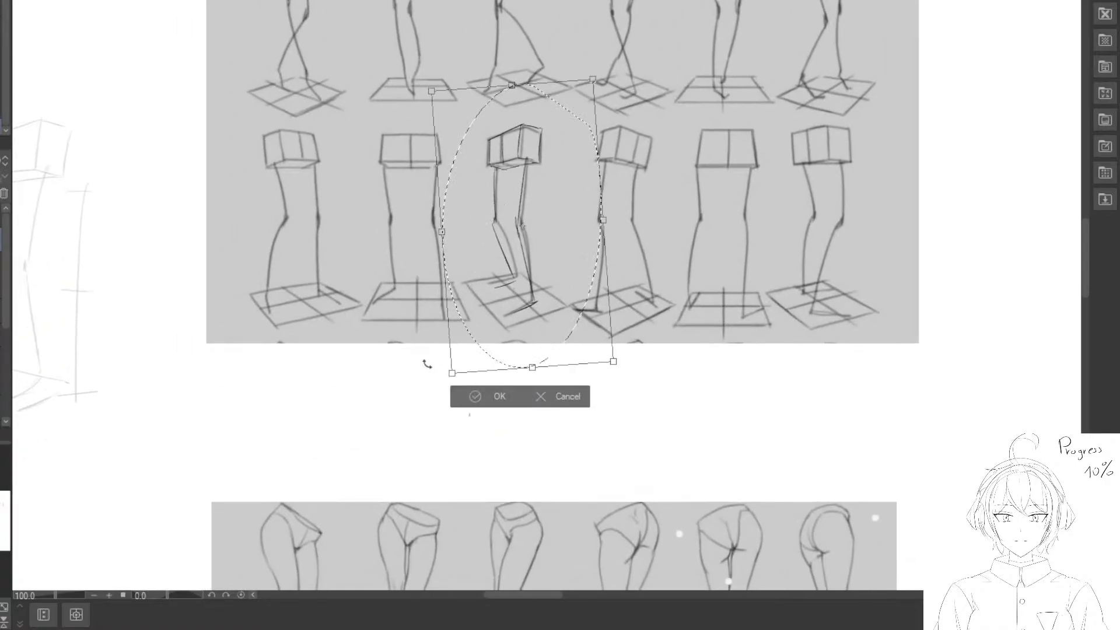
click(473, 398)
key(ctrl+z)
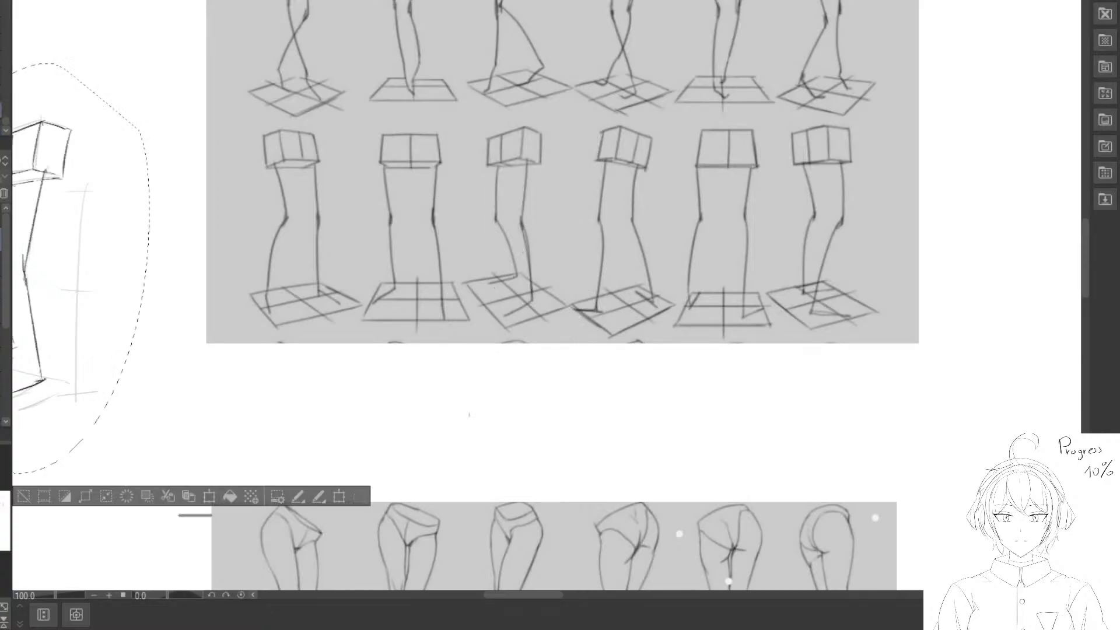
drag(108, 143, 298, 111)
click(53, 455)
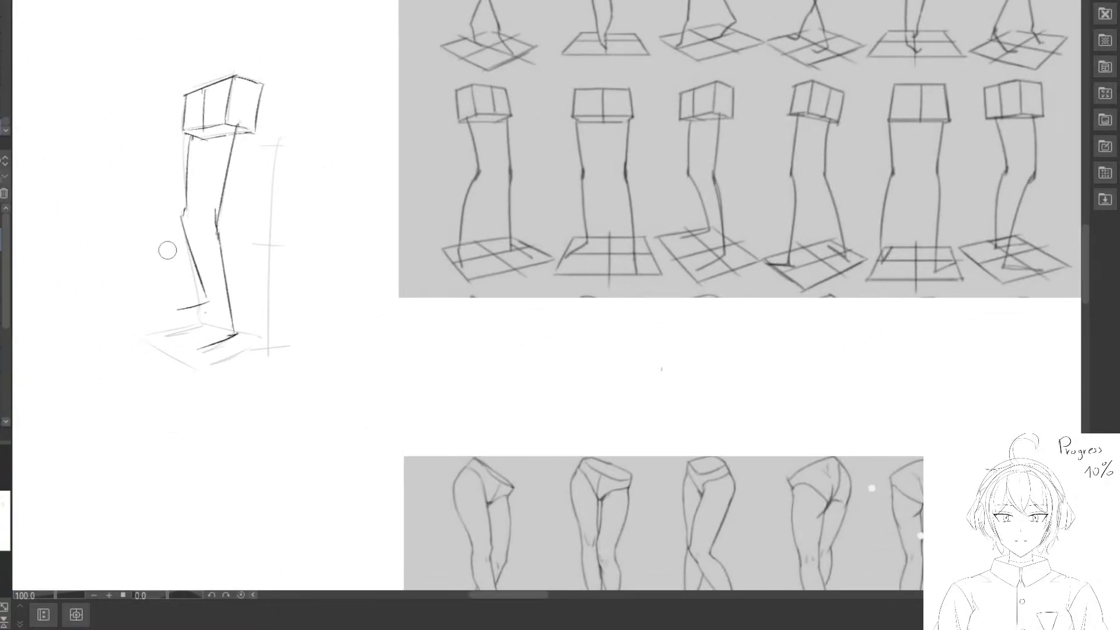
Erase the construction's left shin line and redraw it as a curve from the knee to the raised foot line.
drag(172, 221, 201, 283)
drag(177, 224, 203, 283)
mouse_move(184, 213)
mouse_down()
mouse_move(209, 298)
mouse_move(261, 288)
mouse_move(242, 269)
mouse_up()
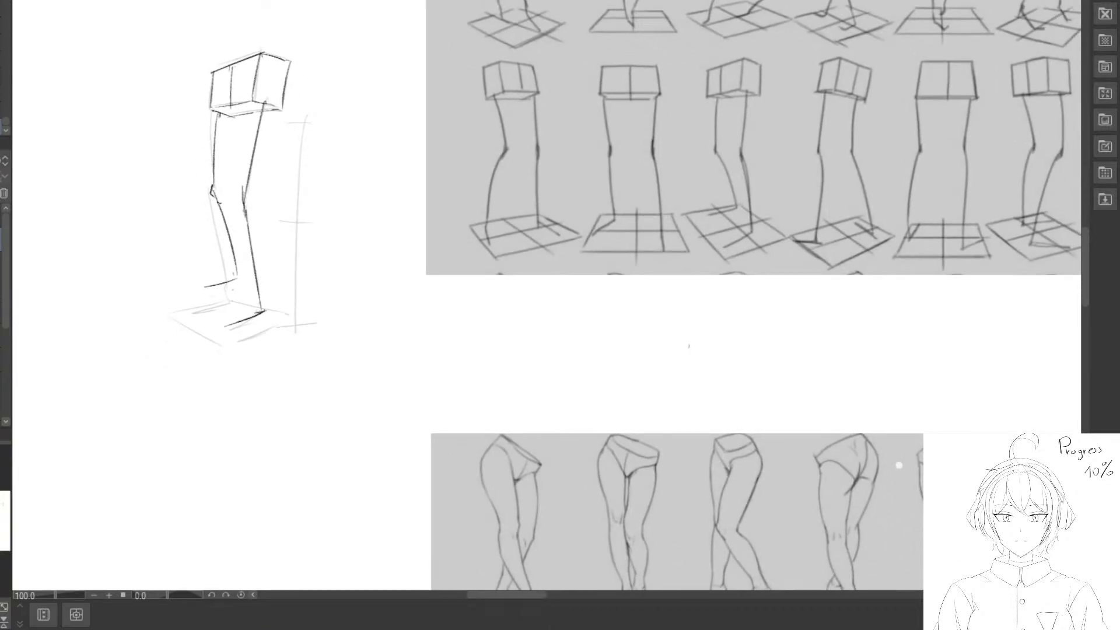
mouse_move(218, 203)
mouse_down()
mouse_move(271, 228)
mouse_move(283, 183)
mouse_up()
Lasso the corrected construction and move it onto the third lower-row block pose of the reference.
mouse_move(308, 1)
mouse_down()
mouse_move(424, 177)
mouse_move(400, 37)
mouse_up()
mouse_move(383, 78)
mouse_down()
mouse_move(342, 148)
mouse_move(285, 157)
mouse_up()
mouse_move(245, 199)
mouse_down()
mouse_move(586, 138)
mouse_move(703, 156)
mouse_up()
mouse_move(702, 197)
mouse_down()
mouse_move(417, 264)
mouse_move(472, 226)
mouse_move(454, 236)
mouse_up()
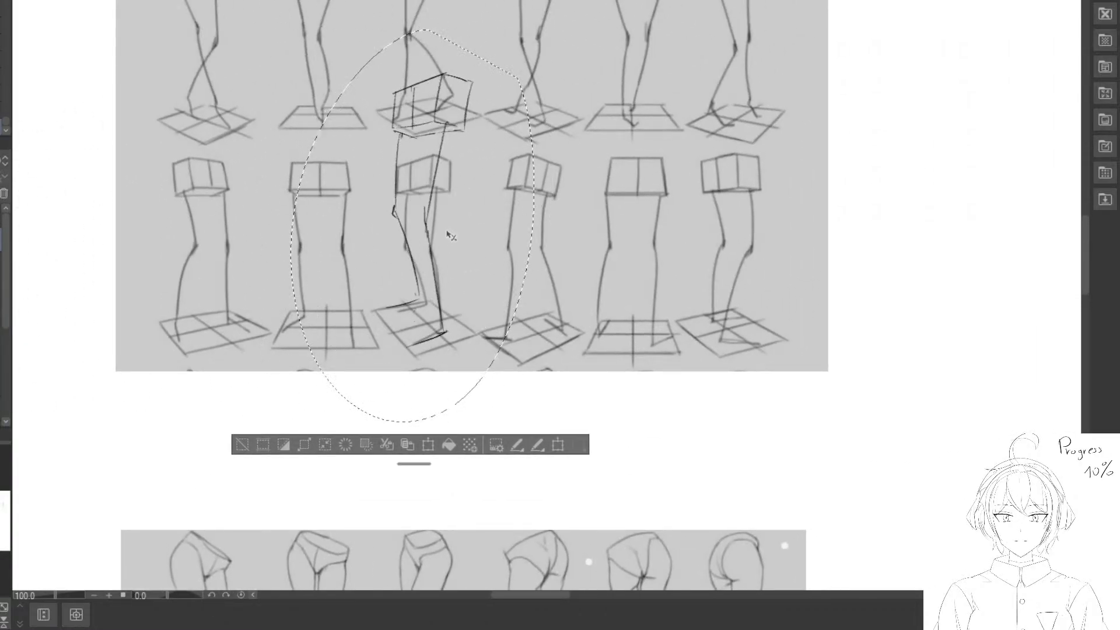
Scale and rotate the overlaid construction to match the reference pose's pelvis box, then apply the transform.
key(ctrl+t)
drag(531, 31, 465, 94)
drag(454, 138, 477, 121)
drag(518, 78, 492, 118)
drag(456, 168, 471, 162)
drag(576, 139, 570, 129)
drag(500, 108, 480, 142)
drag(548, 144, 547, 142)
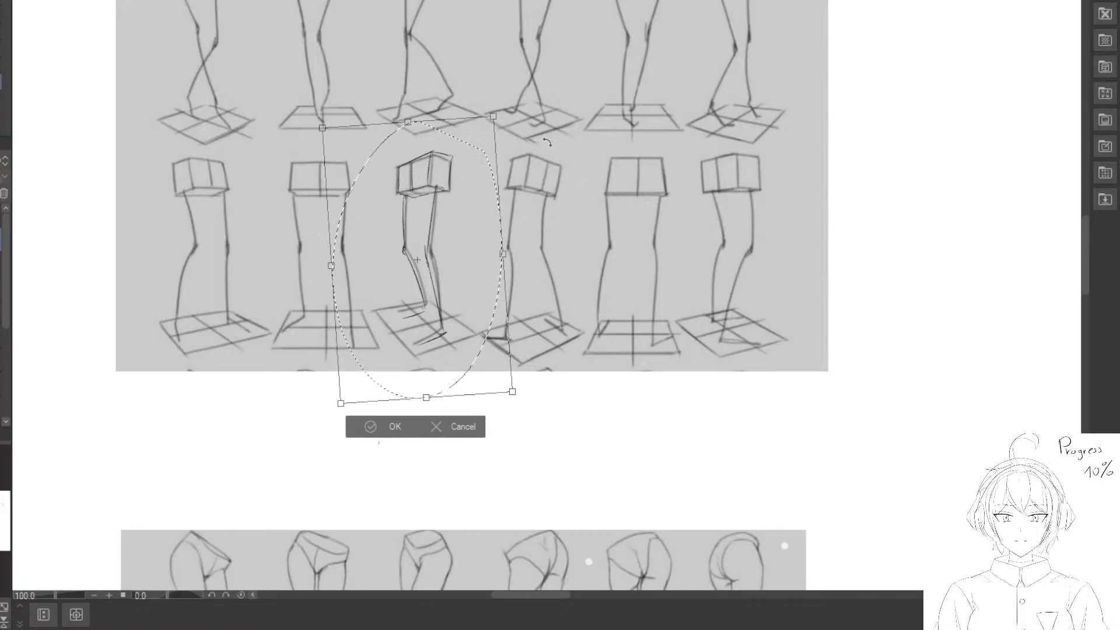
key(Return)
Fine-tune the overlaid construction's size, position and rotation against the reference legs, apply the transform and deselect.
mouse_move(461, 216)
mouse_down()
mouse_move(486, 248)
mouse_move(418, 240)
mouse_move(524, 204)
mouse_up()
key(ctrl+t)
drag(555, 251, 554, 246)
drag(711, 211, 712, 218)
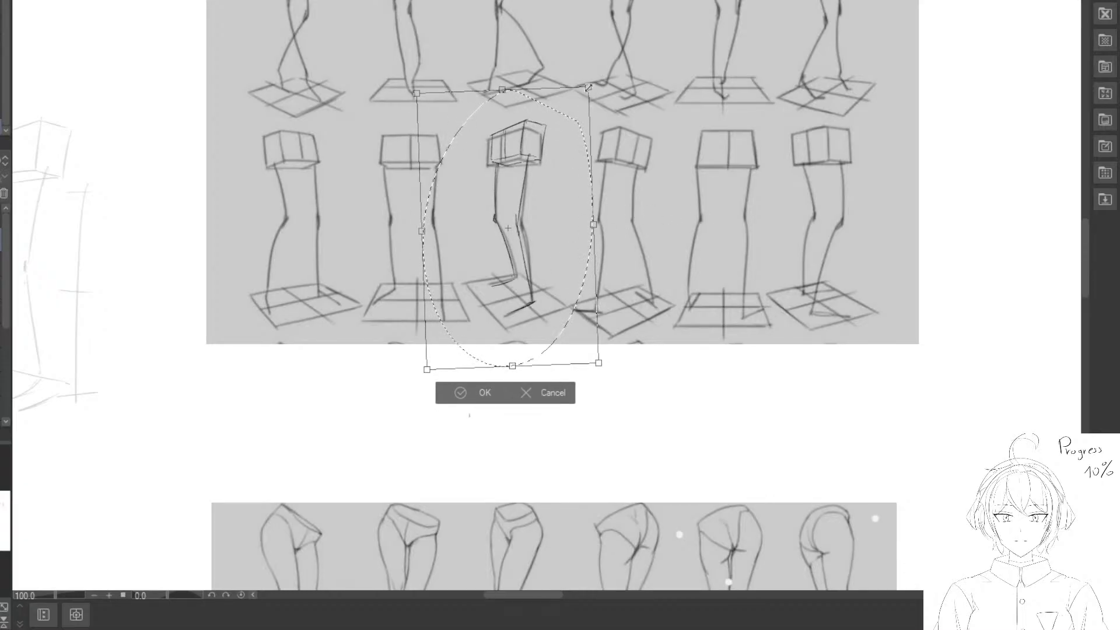
drag(588, 87, 569, 120)
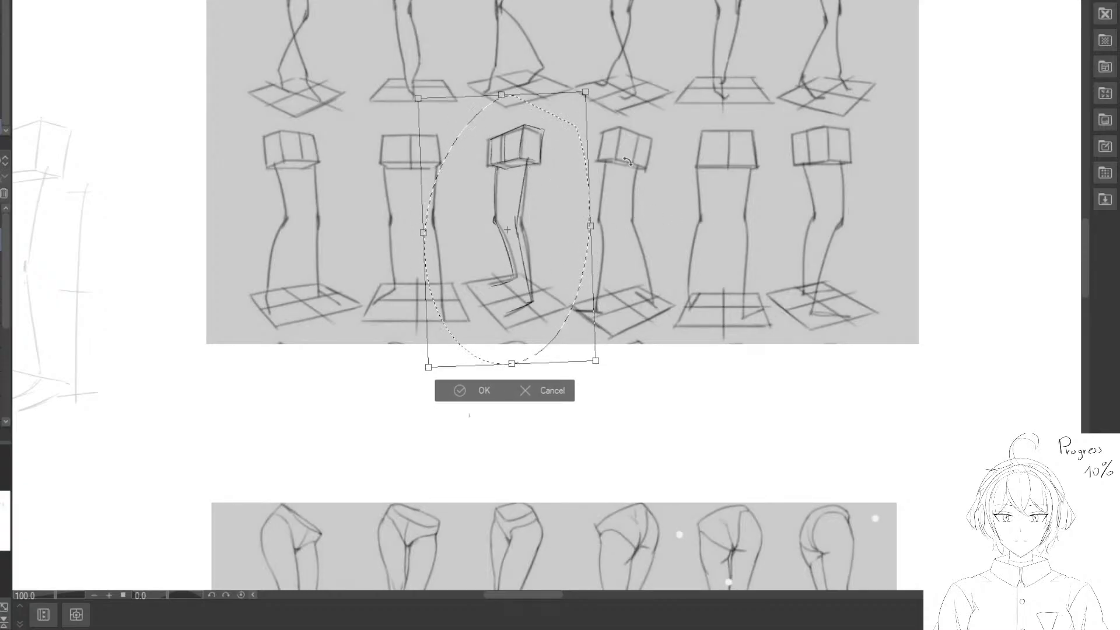
drag(624, 162, 622, 158)
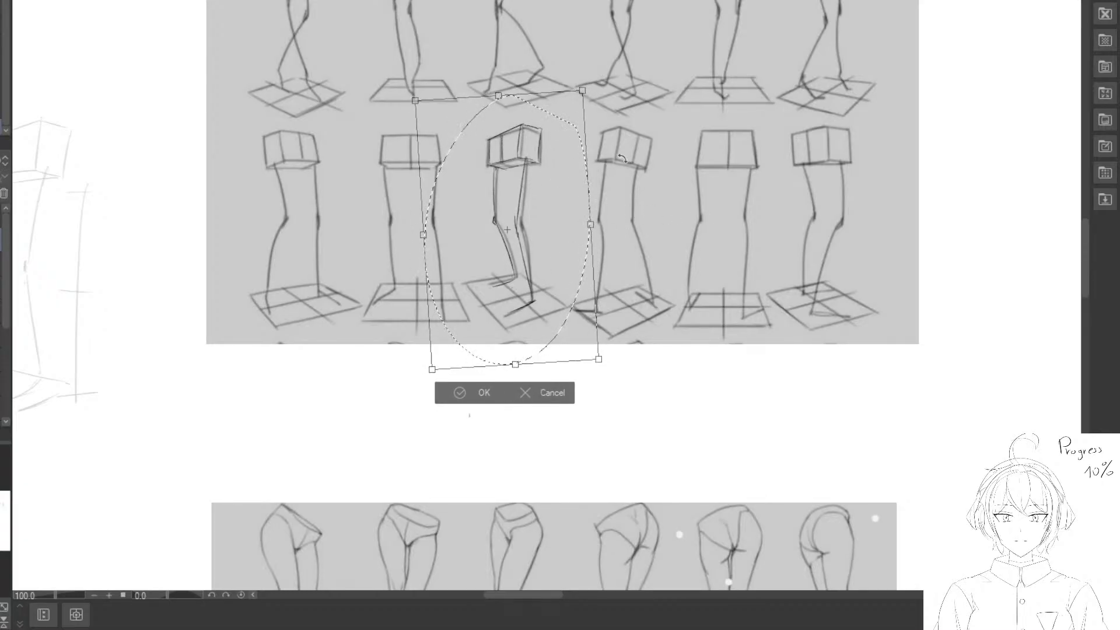
click(466, 395)
click(344, 391)
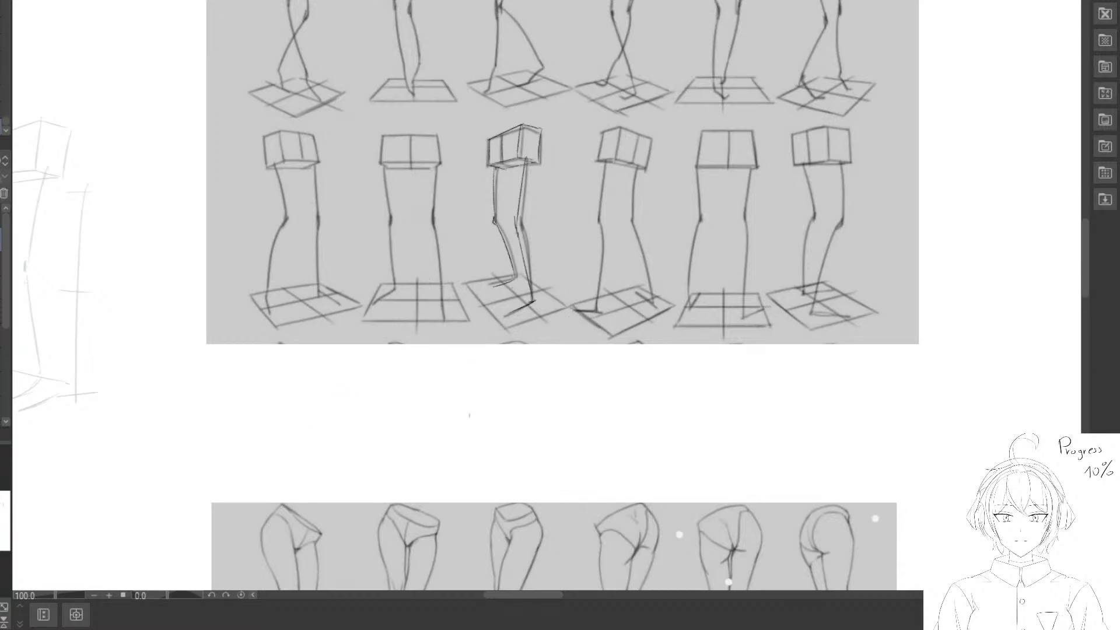
Undo the overlay to return the construction to its original place and clear the selection.
key(ctrl+z)
key(ctrl+z)
drag(45, 271, 347, 215)
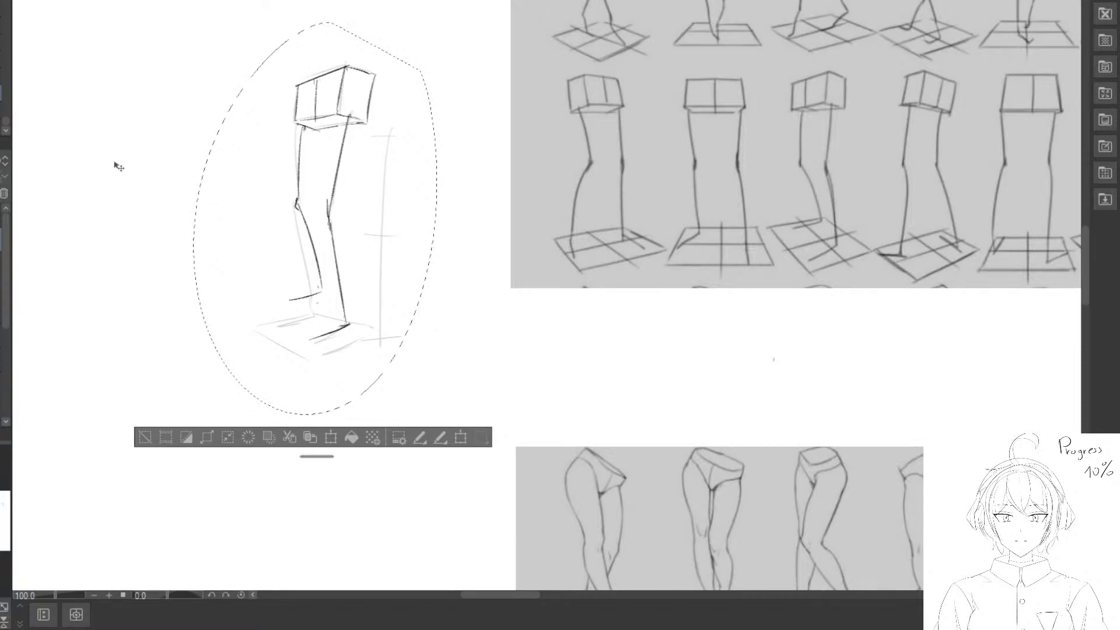
drag(376, 221, 447, 197)
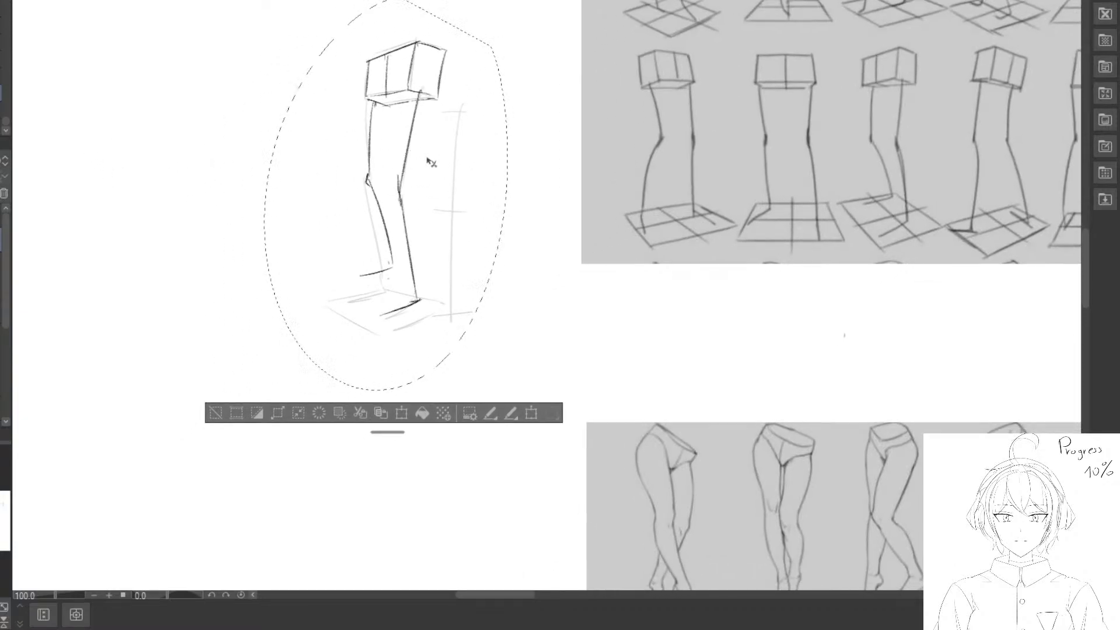
scroll(437, 174, down, 1)
click(226, 347)
Start a study of the third bottom-row male pose with the pelvis box's light slanted top edges and centre vertical edge.
drag(394, 358, 295, 108)
scroll(429, 285, up, 1)
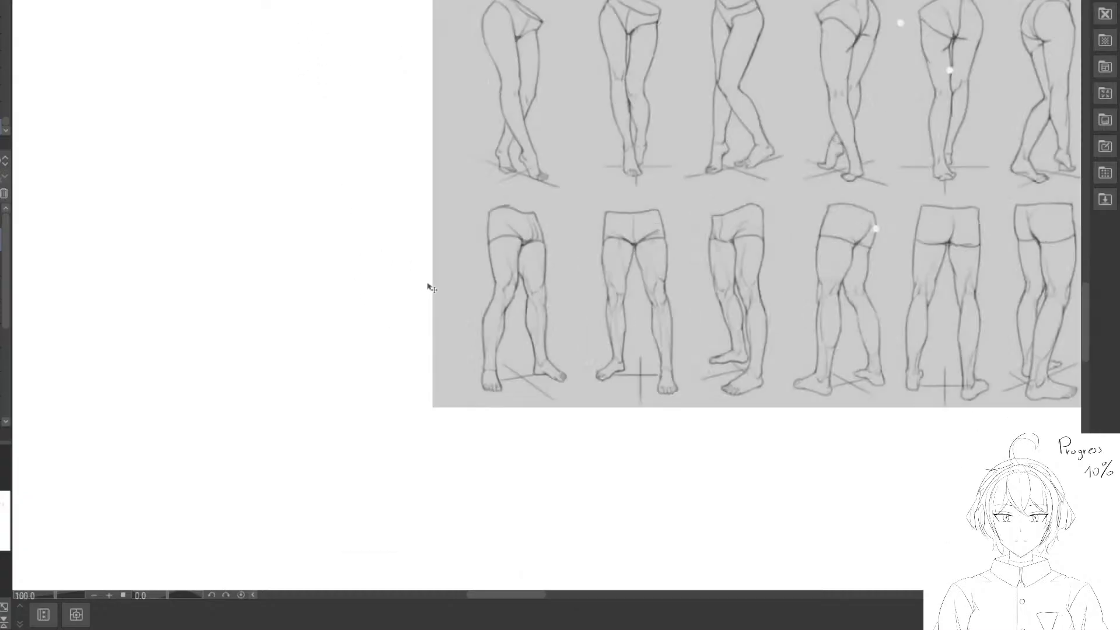
drag(357, 280, 409, 212)
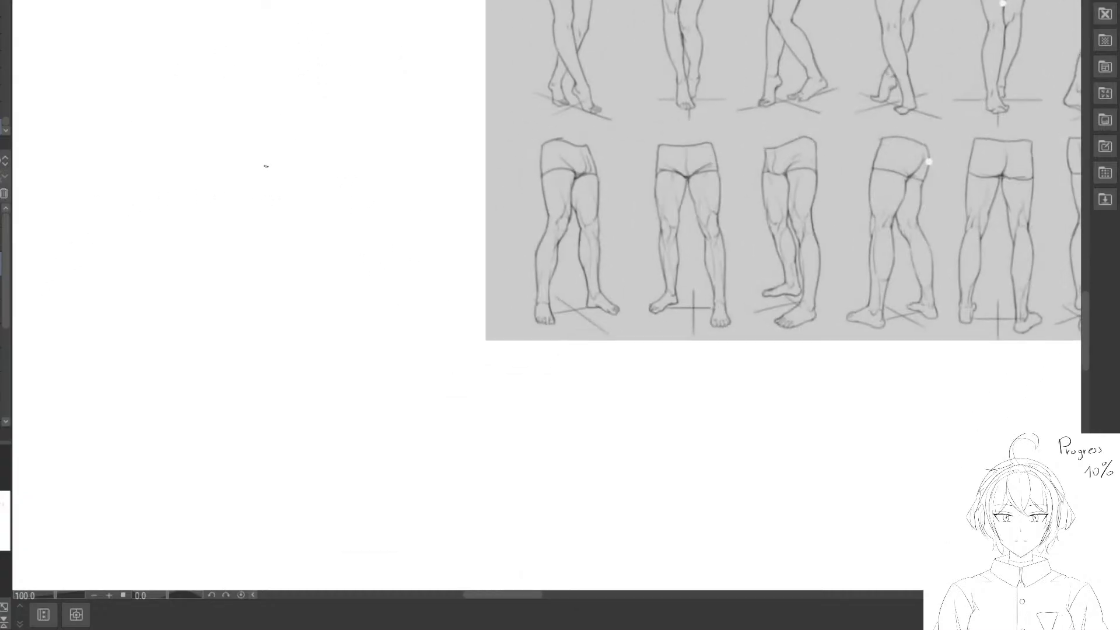
scroll(305, 222, up, 1)
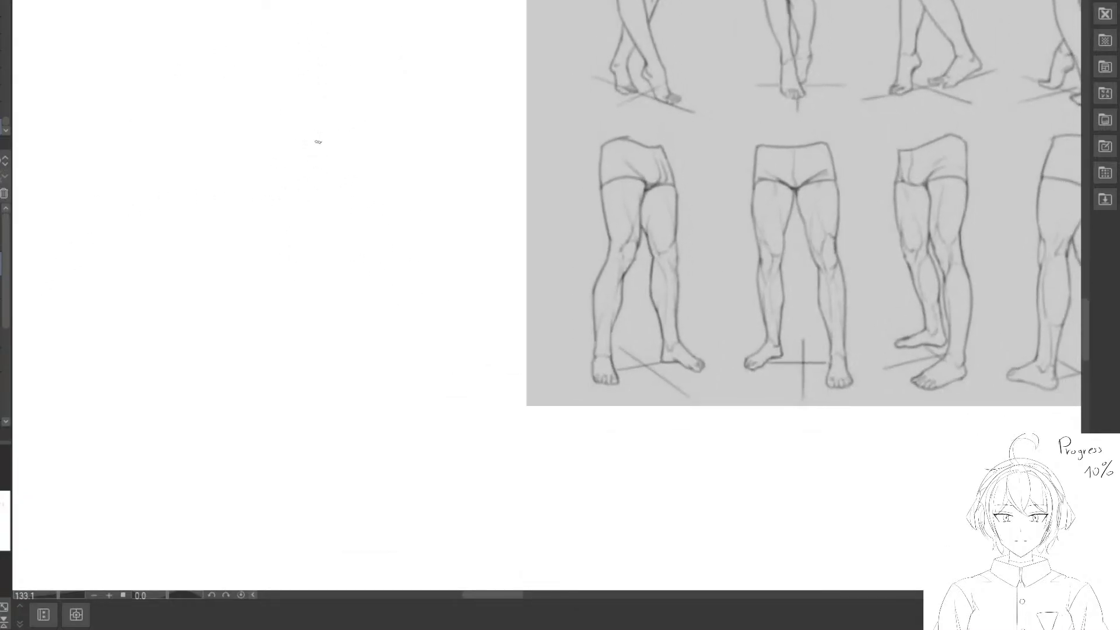
mouse_move(302, 149)
mouse_down()
mouse_move(358, 128)
mouse_move(390, 141)
mouse_move(353, 172)
mouse_up()
key(e)
key(p)
key(e)
key(p)
drag(354, 128, 354, 189)
mouse_move(375, 275)
mouse_down()
mouse_move(350, 209)
mouse_move(329, 271)
mouse_up()
drag(324, 227, 350, 231)
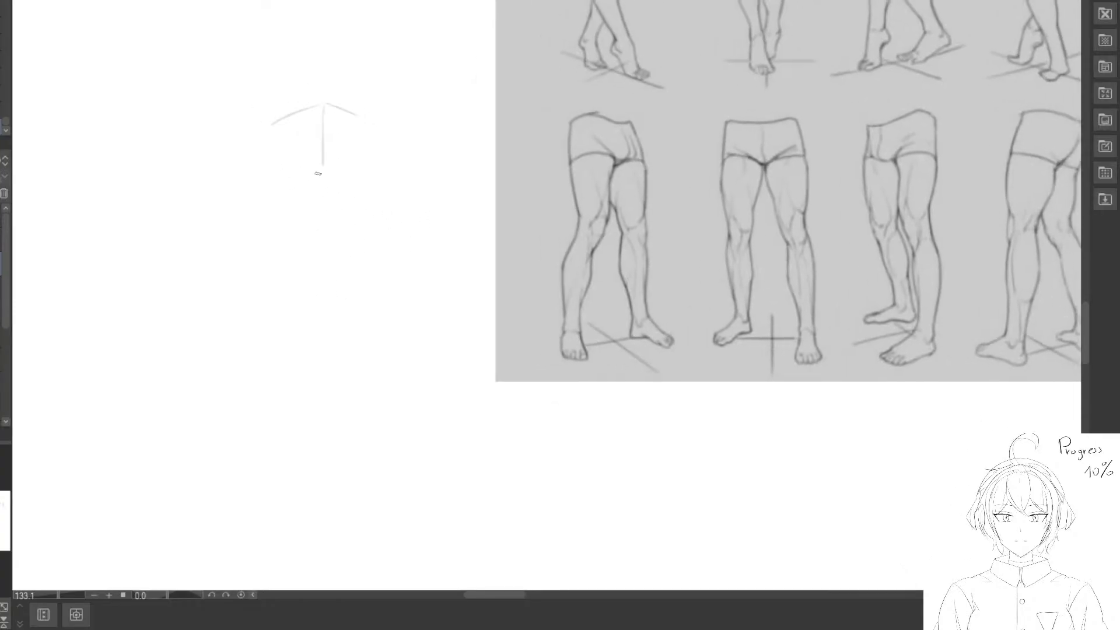
Complete the light pelvis box with its outer vertical edges and lower edges, cleaning up stray lines.
key(e)
drag(361, 119, 358, 172)
key(p)
drag(319, 215, 345, 202)
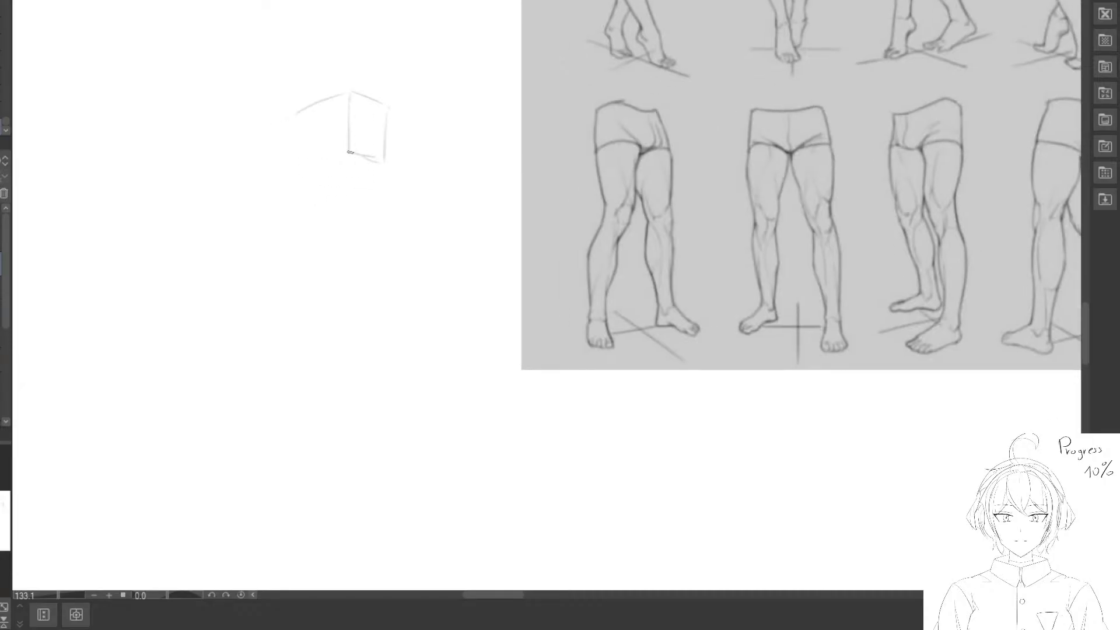
drag(350, 153, 304, 164)
key(e)
mouse_move(300, 122)
mouse_down()
mouse_move(341, 97)
mouse_move(293, 124)
mouse_up()
key(p)
drag(383, 220, 235, 130)
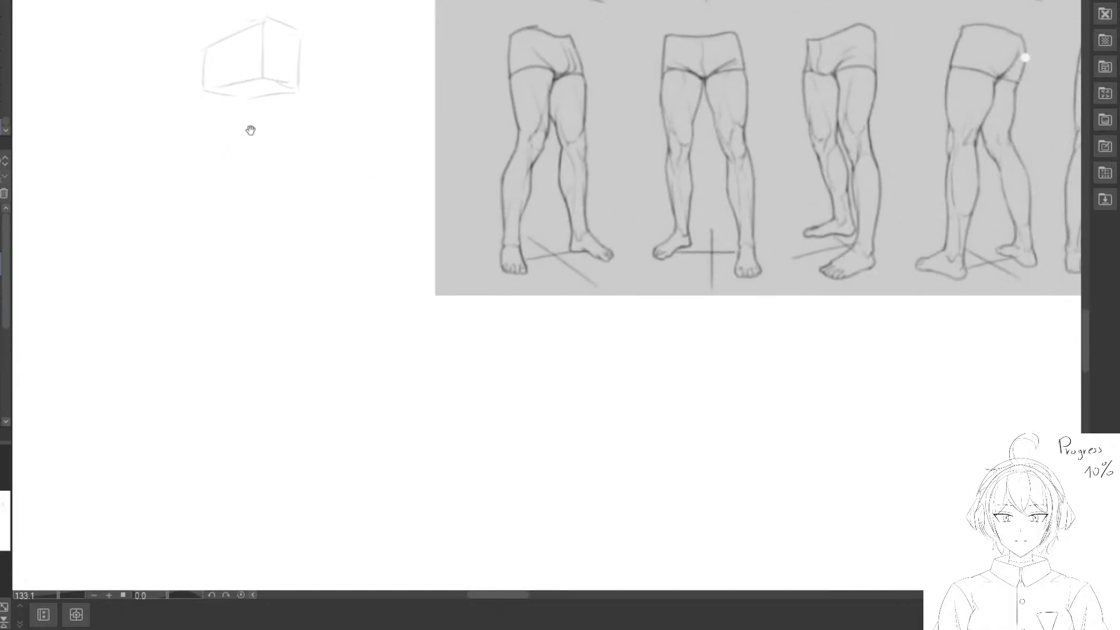
Sketch a vertical leg proportion guide beside the pelvis box with top, knee and floor ticks, and reinforce the box's lower edge.
drag(286, 165, 294, 151)
drag(347, 79, 343, 320)
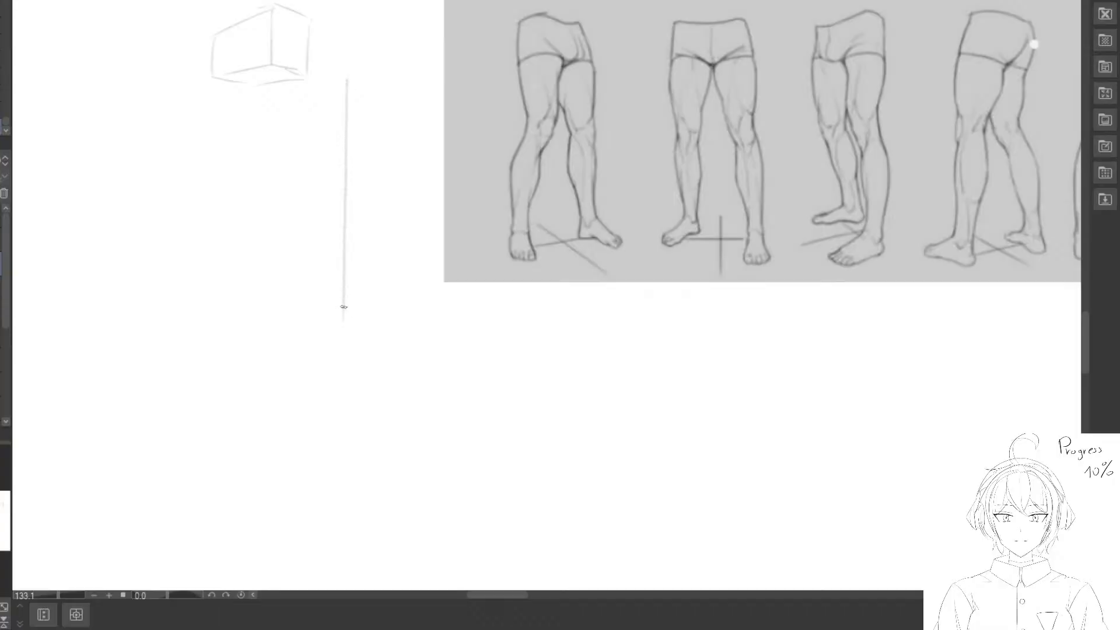
drag(363, 243, 390, 222)
key(e)
key(p)
drag(368, 51, 388, 51)
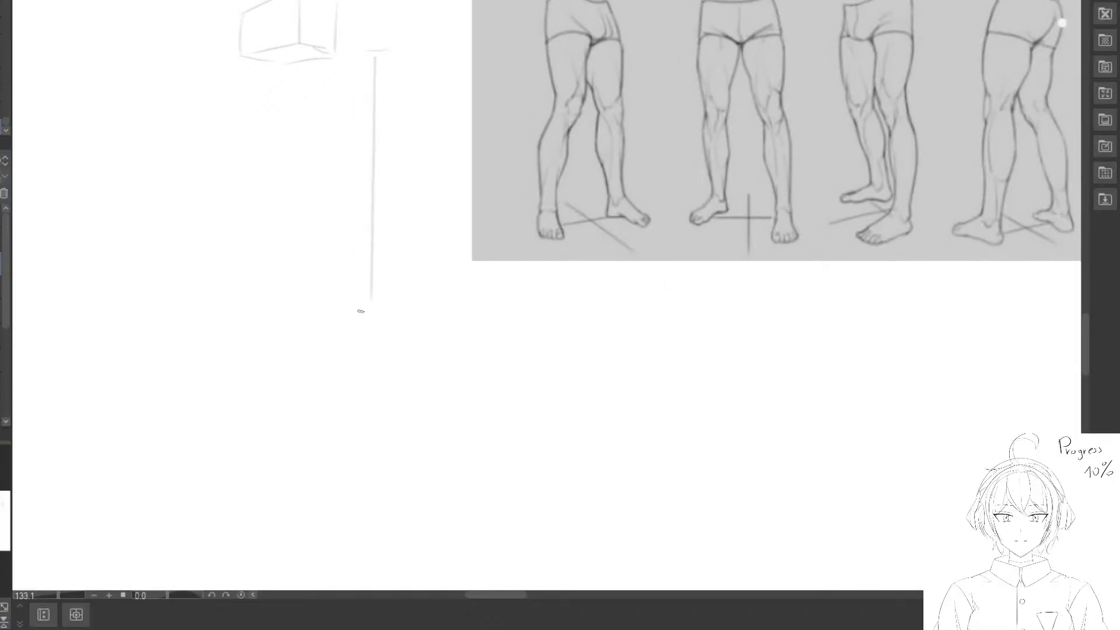
drag(375, 188, 383, 219)
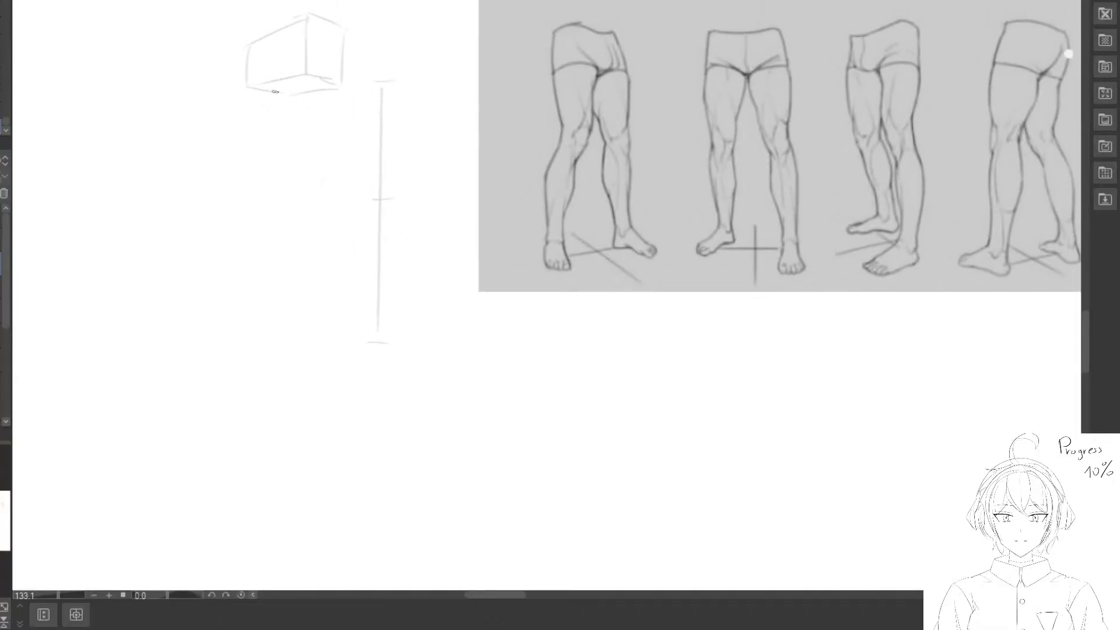
drag(275, 92, 289, 93)
drag(334, 128, 362, 121)
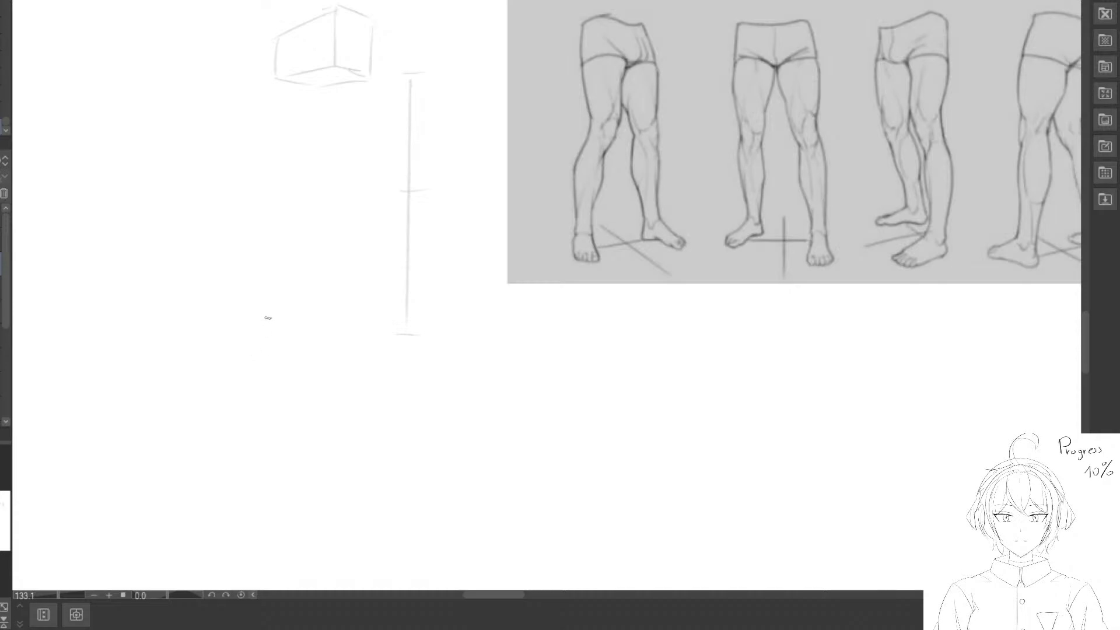
Sketch and correct two crossing perspective lines below the pelvis box as the ground cross.
drag(287, 295, 332, 340)
key(e)
drag(275, 281, 329, 330)
key(p)
drag(307, 292, 342, 336)
key(e)
key(p)
drag(310, 302, 340, 343)
drag(378, 197, 392, 214)
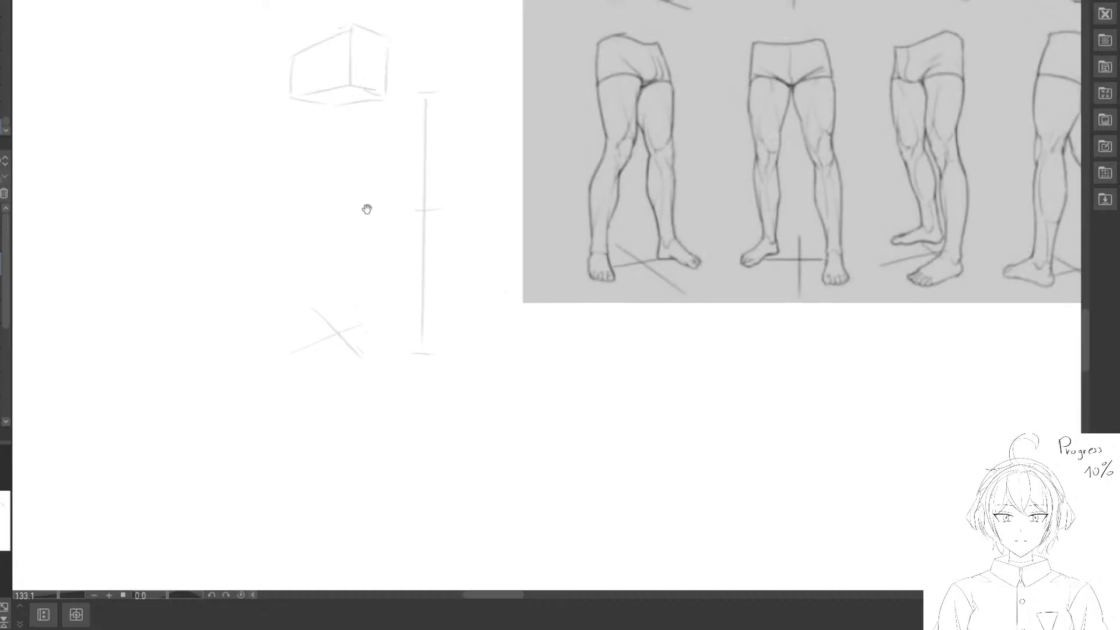
Sketch light gesture lines for both legs from the pelvis box through the knees to the ankles and foot lines.
mouse_move(372, 93)
mouse_down()
mouse_move(362, 189)
mouse_move(375, 321)
mouse_move(335, 352)
mouse_up()
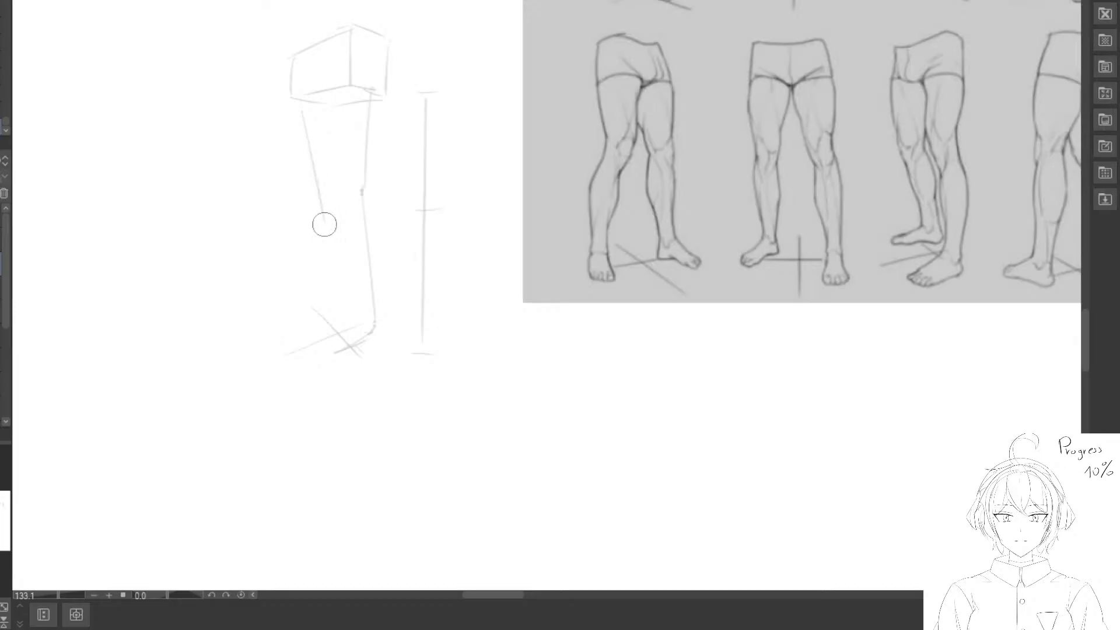
mouse_move(302, 102)
mouse_down()
mouse_move(333, 296)
mouse_move(315, 306)
mouse_up()
key(e)
key(p)
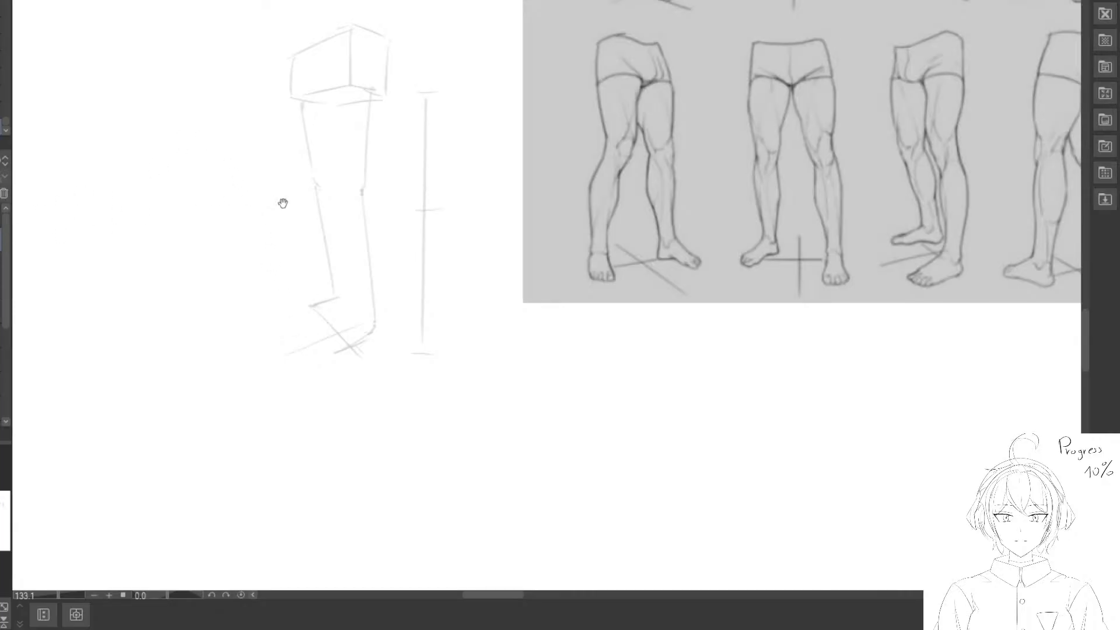
Outline the waistline, the hip and back of the near thigh, and the near leg's front thigh contour to below the knee.
mouse_move(282, 200)
mouse_down()
mouse_move(383, 237)
mouse_move(303, 212)
mouse_move(327, 213)
mouse_up()
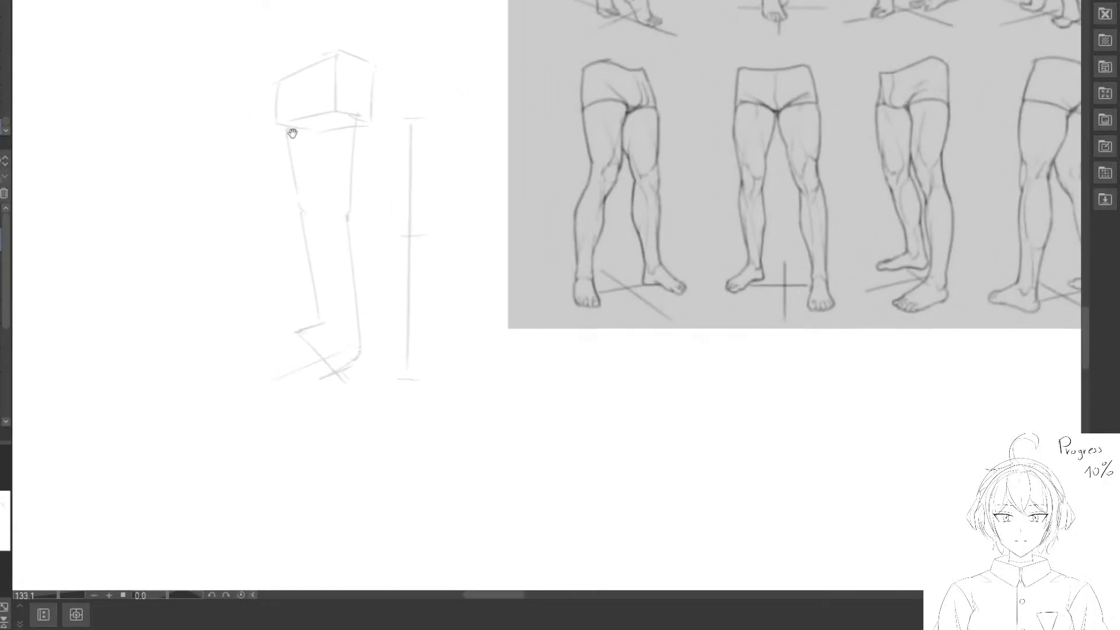
drag(277, 76, 352, 51)
mouse_move(349, 51)
mouse_down()
mouse_move(370, 67)
mouse_move(371, 125)
mouse_up()
key(ctrl+z)
drag(374, 65, 354, 217)
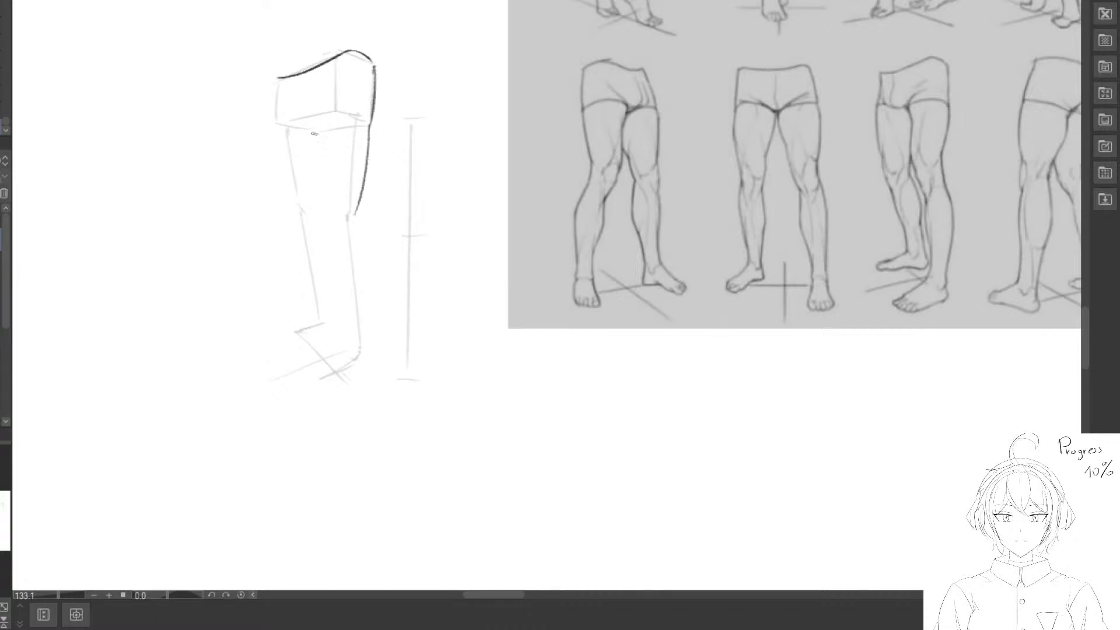
mouse_move(291, 120)
mouse_down()
mouse_move(331, 105)
mouse_move(317, 153)
mouse_move(322, 144)
mouse_move(325, 215)
mouse_up()
drag(320, 212, 331, 251)
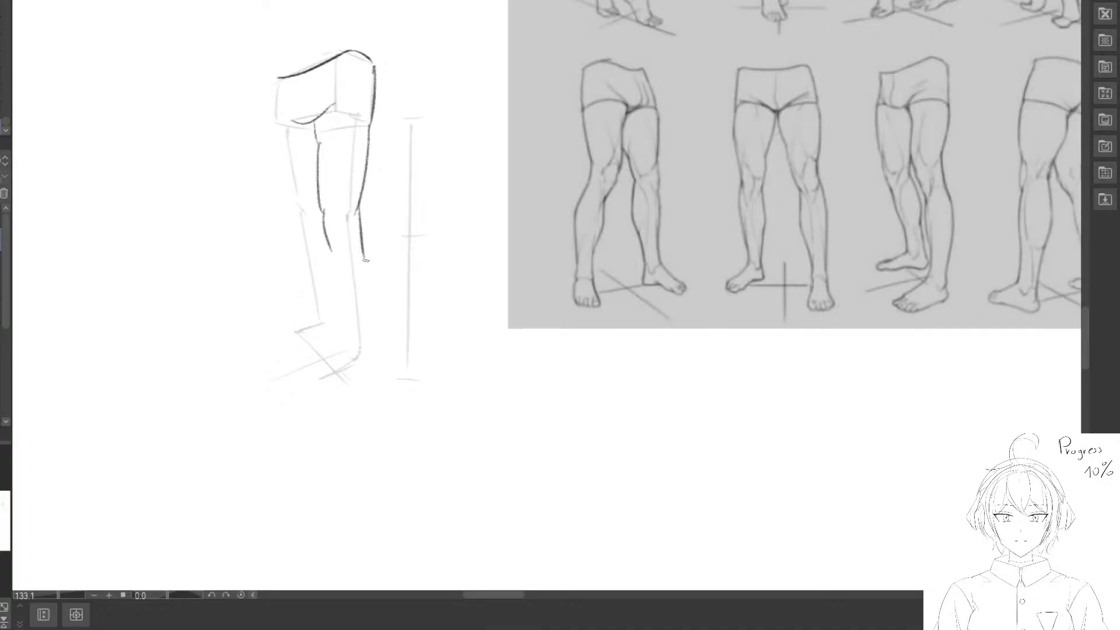
Draw the near leg's calf contour down to the heel and rework its front shin line.
mouse_move(355, 212)
mouse_down()
mouse_move(363, 324)
mouse_move(349, 366)
mouse_move(367, 277)
mouse_move(363, 351)
mouse_up()
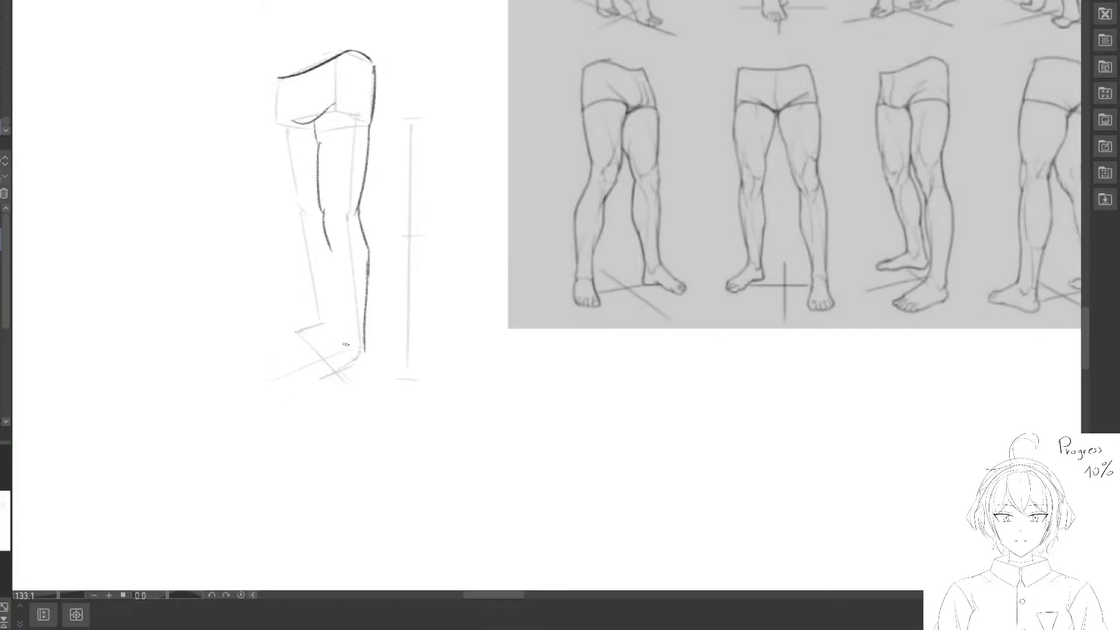
drag(331, 253, 342, 333)
mouse_move(320, 333)
mouse_down()
mouse_move(320, 362)
mouse_move(304, 340)
mouse_move(308, 259)
mouse_move(295, 440)
mouse_move(290, 400)
mouse_move(339, 237)
mouse_move(290, 367)
mouse_move(309, 320)
mouse_move(357, 265)
mouse_move(305, 232)
mouse_up()
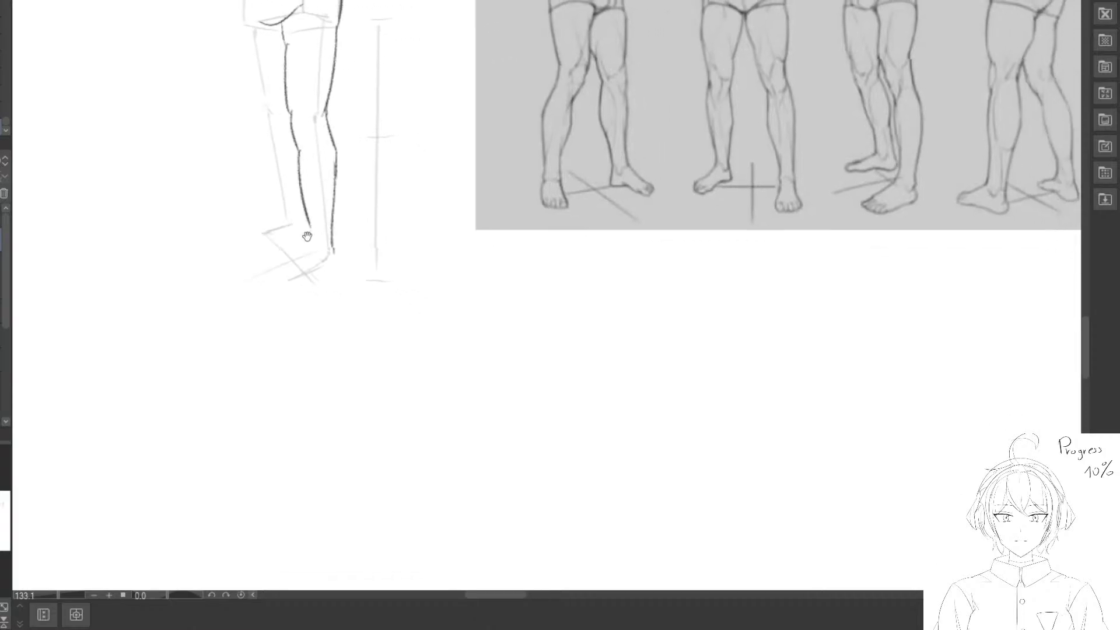
drag(288, 195, 304, 223)
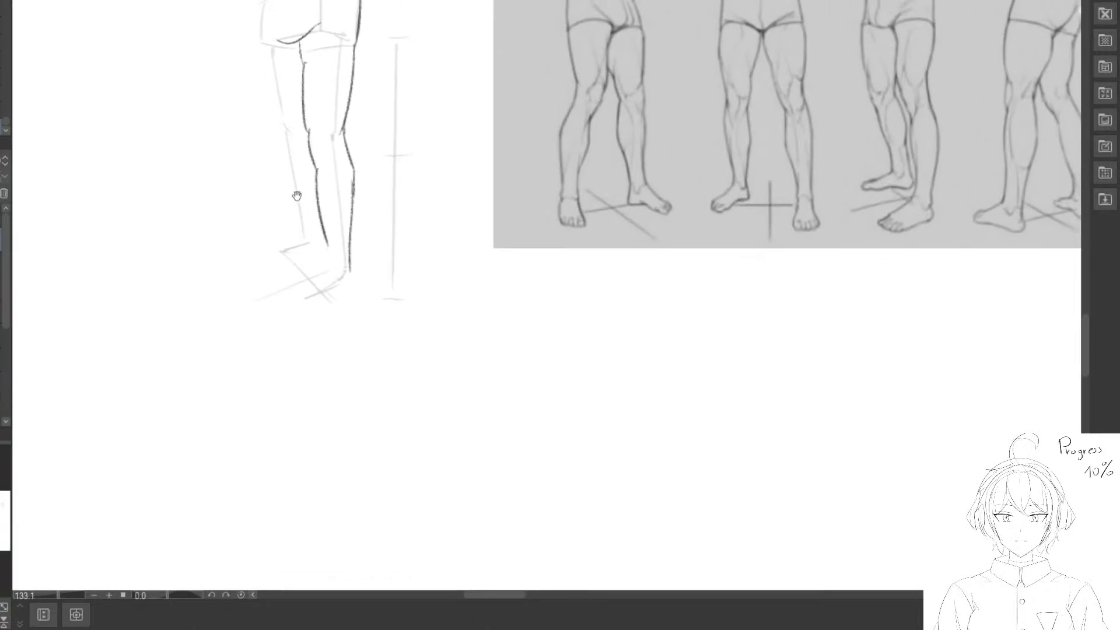
mouse_move(324, 275)
mouse_down()
mouse_move(320, 180)
mouse_move(301, 181)
mouse_up()
key(ctrl+z)
mouse_move(329, 246)
mouse_down()
mouse_move(320, 212)
mouse_move(325, 182)
mouse_move(347, 178)
mouse_move(340, 140)
mouse_move(353, 237)
mouse_up()
mouse_move(353, 233)
mouse_down()
mouse_move(349, 168)
mouse_move(353, 178)
mouse_up()
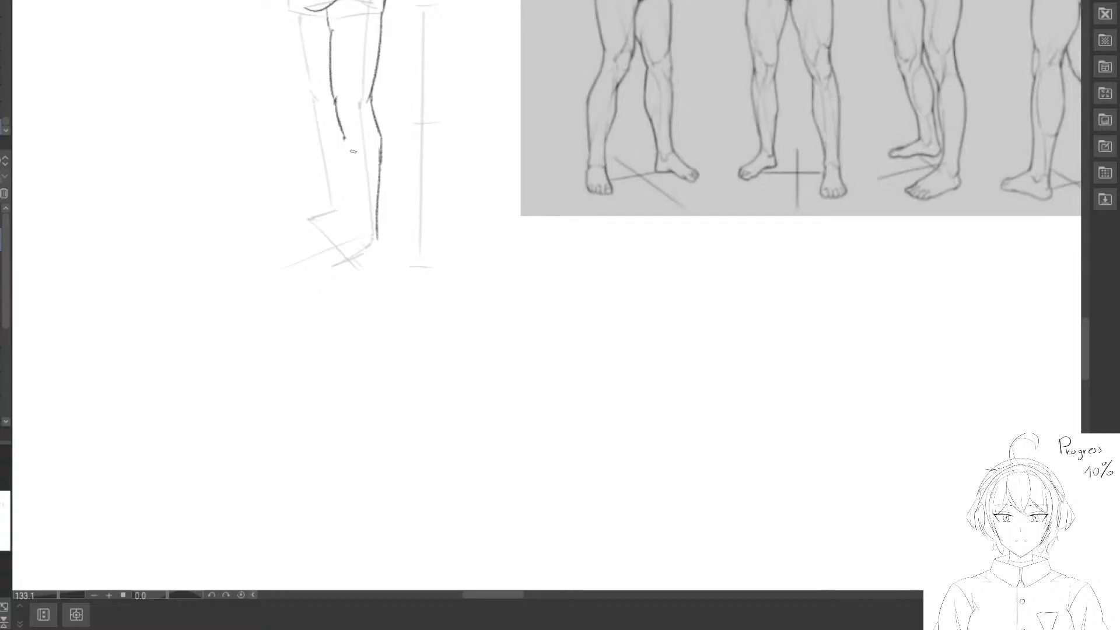
mouse_move(344, 139)
mouse_down()
mouse_move(359, 236)
mouse_move(353, 184)
mouse_up()
Outline the near foot with its toe and sole contours and add the ankle line at the lower shin.
mouse_move(355, 186)
mouse_down()
mouse_move(358, 233)
mouse_move(369, 231)
mouse_move(322, 260)
mouse_up()
mouse_move(337, 251)
mouse_down()
mouse_move(346, 240)
mouse_move(316, 256)
mouse_move(335, 273)
mouse_move(379, 248)
mouse_up()
drag(360, 203, 385, 270)
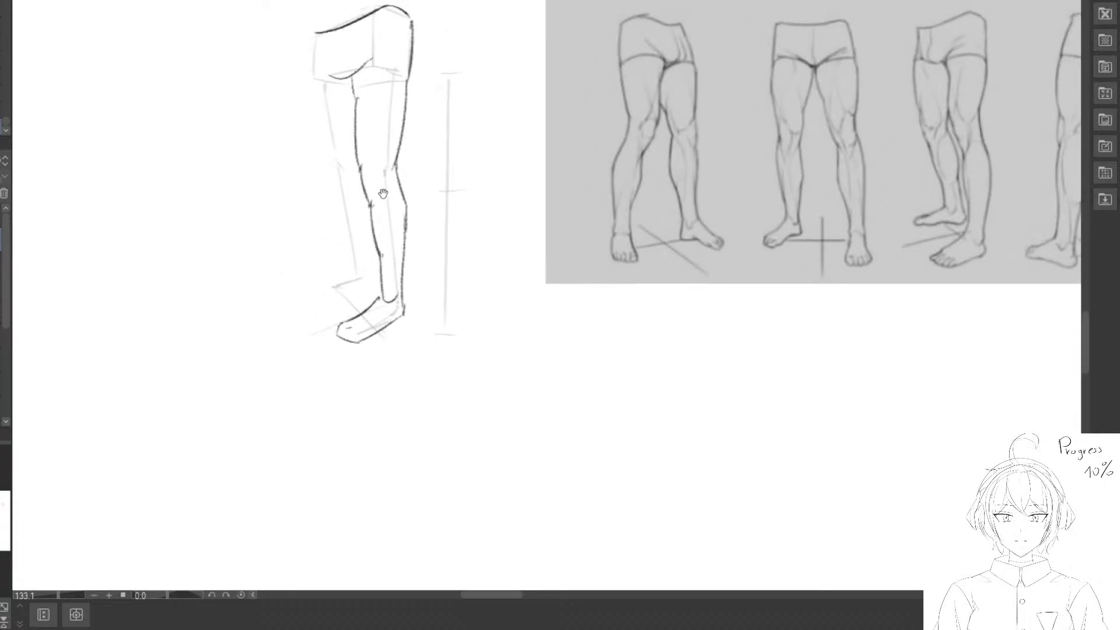
mouse_move(352, 198)
mouse_down()
mouse_move(351, 174)
mouse_move(375, 201)
mouse_move(400, 187)
mouse_move(484, 222)
mouse_move(458, 210)
mouse_move(506, 267)
mouse_move(439, 181)
mouse_up()
Erase the near leg's front knee contour and redraw the line from the thigh through the knee to the shin.
key(e)
mouse_move(323, 138)
mouse_down()
mouse_move(372, 191)
mouse_move(362, 200)
mouse_up()
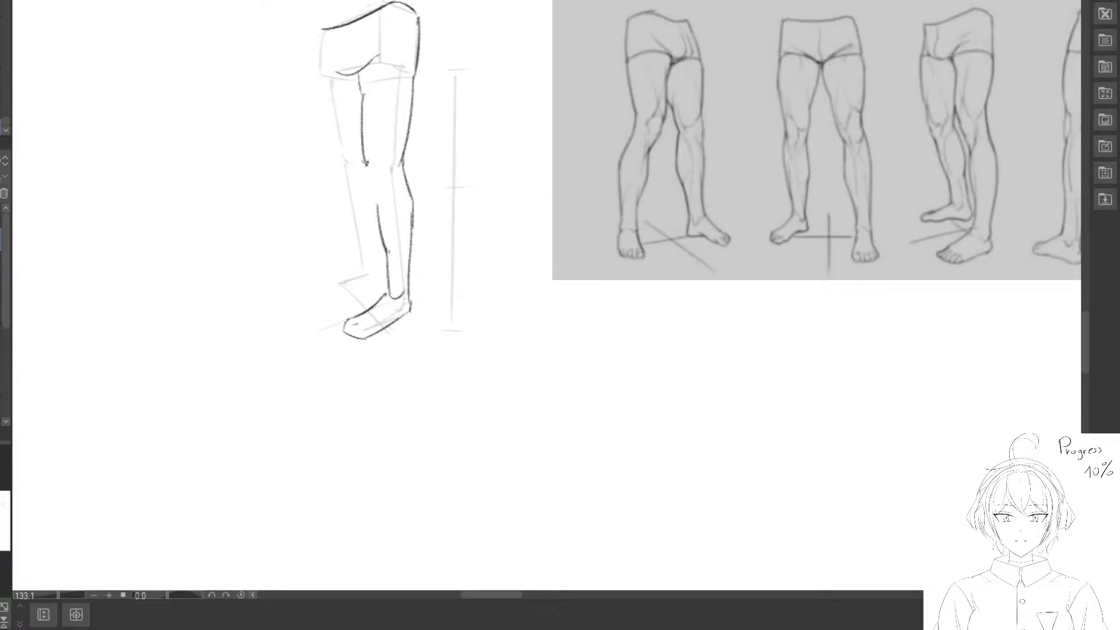
mouse_move(378, 202)
mouse_down()
mouse_move(367, 130)
mouse_move(348, 114)
mouse_up()
mouse_move(362, 95)
mouse_down()
mouse_move(379, 212)
mouse_move(365, 174)
mouse_move(378, 205)
mouse_up()
key(e)
key(p)
Clean up the near leg's knee-to-shin junction and add a curved contour across the leg below the knee.
drag(392, 265, 380, 240)
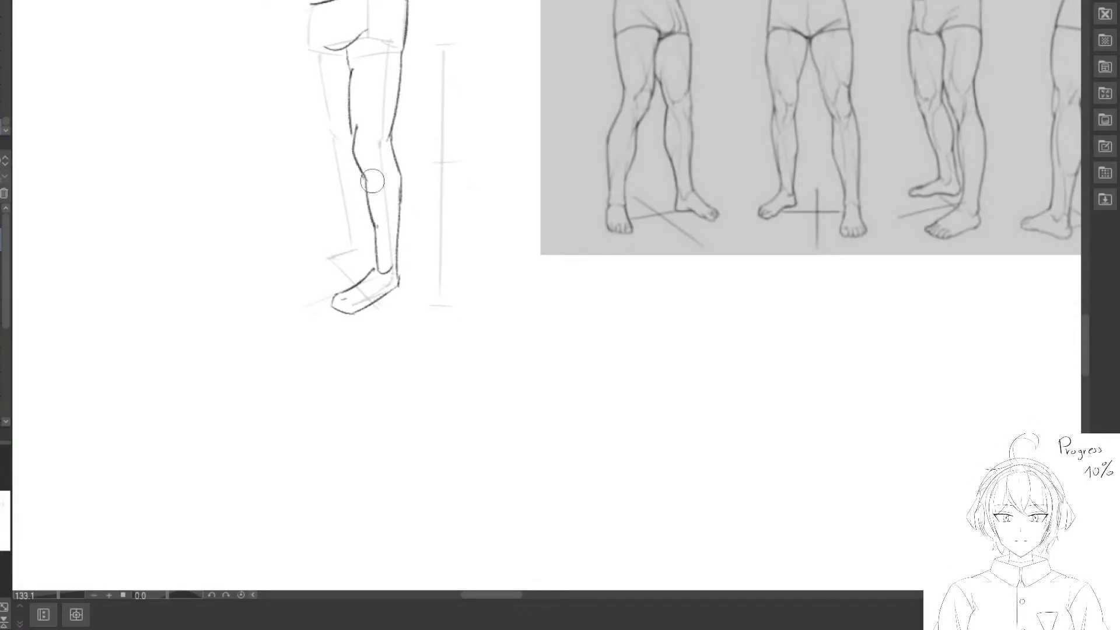
mouse_move(372, 181)
mouse_down()
mouse_move(366, 200)
mouse_move(362, 186)
mouse_move(400, 178)
mouse_up()
key(p)
key(e)
key(p)
drag(395, 186, 348, 216)
Draw the front edge of the shorts down to the hem and rough in the far leg's outer thigh contour.
drag(322, 124, 347, 136)
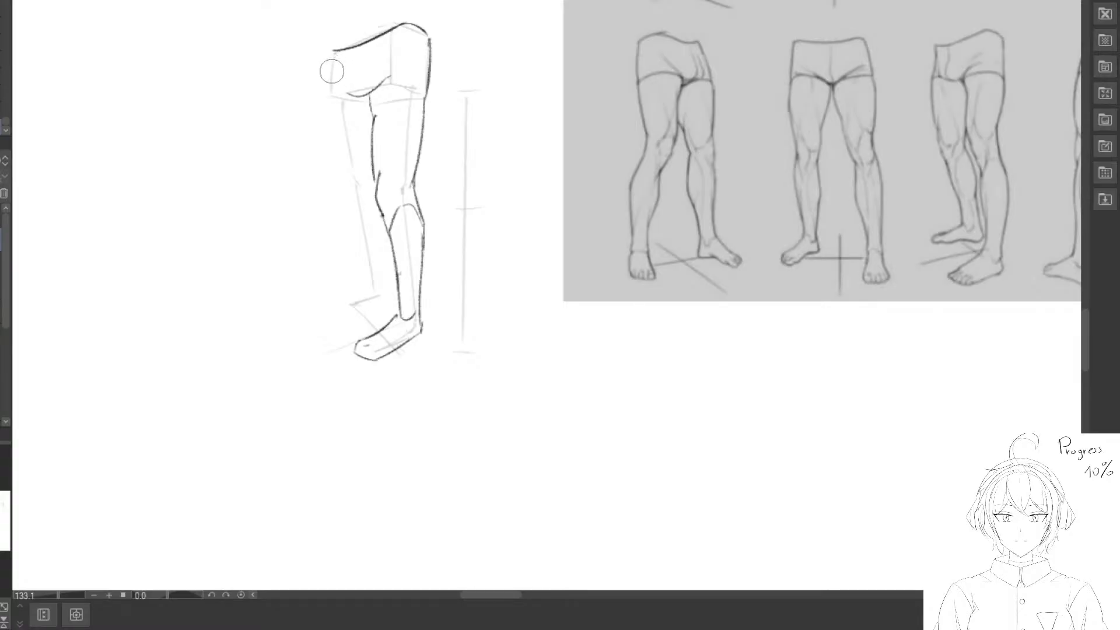
drag(335, 54, 333, 108)
key(ctrl+z)
key(ctrl+z)
drag(333, 51, 328, 101)
drag(329, 157, 317, 140)
drag(322, 84, 341, 168)
key(e)
key(ctrl+z)
mouse_move(320, 82)
mouse_down()
mouse_move(340, 168)
mouse_move(313, 83)
mouse_move(331, 159)
mouse_up()
key(e)
key(p)
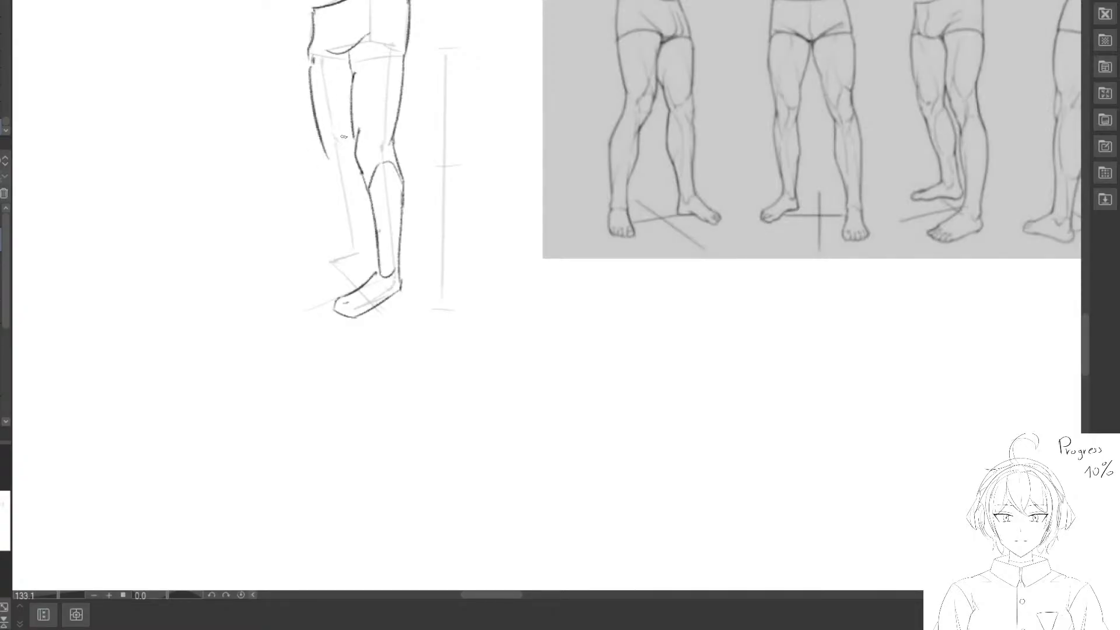
Clean up around the knees and redraw the far leg's outer thigh contour from the shorts' hem through the knee.
key(e)
drag(340, 144, 332, 185)
key(p)
mouse_move(353, 134)
mouse_down()
mouse_move(358, 172)
mouse_move(313, 82)
mouse_move(315, 117)
mouse_up()
key(e)
key(p)
drag(311, 58, 328, 176)
Refine the far leg's knee and draw its shin contour down to the ankle and the top of the foot.
key(e)
click(322, 145)
key(p)
drag(324, 175, 343, 230)
key(e)
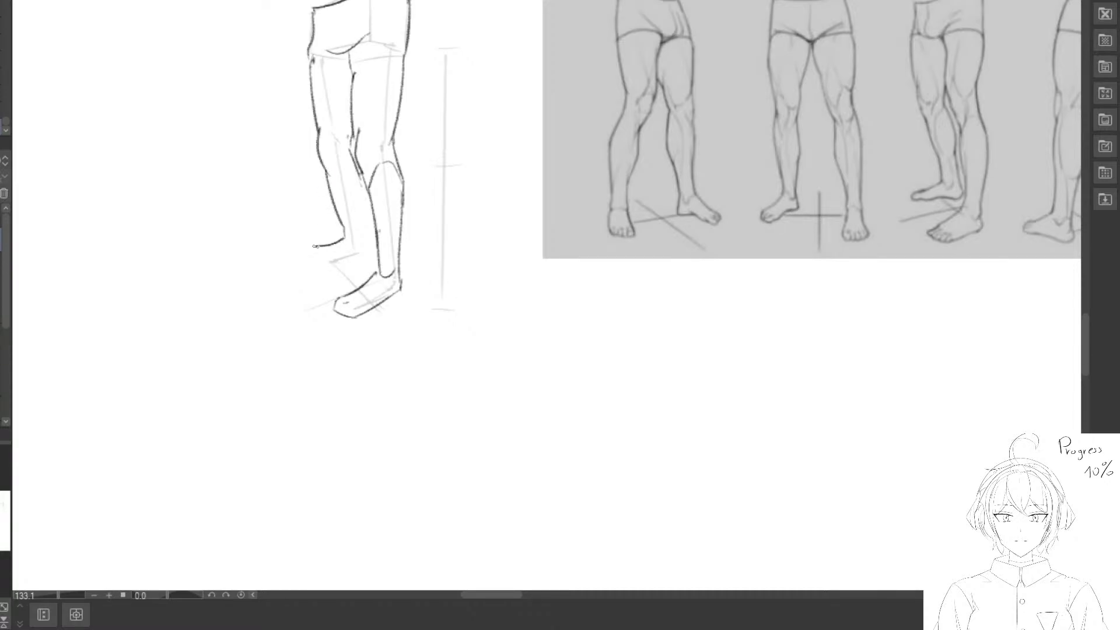
Draw the far foot's top, toes and sole, cleaning up its outline along the way.
key(p)
mouse_move(343, 240)
mouse_down()
mouse_move(307, 254)
mouse_move(343, 251)
mouse_move(309, 257)
mouse_up()
key(e)
key(p)
key(e)
key(p)
key(e)
key(p)
drag(307, 256, 357, 256)
mouse_move(410, 224)
mouse_down()
mouse_move(468, 228)
mouse_move(445, 230)
mouse_move(414, 205)
mouse_move(419, 288)
mouse_move(411, 263)
mouse_up()
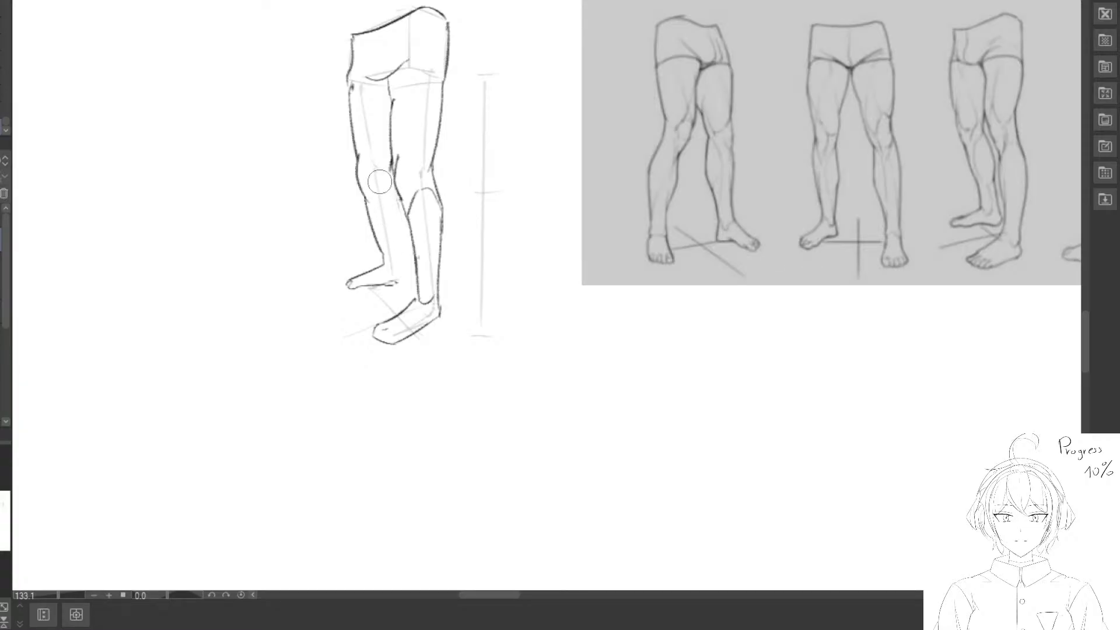
Draw the far leg's inner contour from the knee down toward the ankle, erasing stray marks around it.
key(p)
mouse_move(393, 161)
mouse_down()
mouse_move(398, 252)
mouse_move(385, 195)
mouse_move(400, 223)
mouse_move(402, 278)
mouse_up()
key(e)
key(p)
key(e)
key(p)
key(e)
key(p)
key(e)
mouse_move(398, 242)
mouse_down()
mouse_move(402, 272)
mouse_move(400, 240)
mouse_move(398, 251)
mouse_up()
key(p)
Rework the far leg's ankle and extend its inner contour down to the heel and sole.
key(e)
key(p)
key(e)
drag(374, 284, 403, 280)
mouse_move(401, 224)
mouse_down()
mouse_move(408, 282)
mouse_move(403, 252)
mouse_move(409, 275)
mouse_up()
key(e)
key(p)
drag(404, 234, 409, 281)
key(e)
mouse_move(366, 230)
mouse_down()
mouse_move(367, 215)
mouse_move(389, 227)
mouse_move(384, 260)
mouse_move(381, 244)
mouse_up()
key(p)
Refine the far leg's shin and foot outline with short erased and redrawn strokes, undoing the stray ones.
key(e)
key(p)
mouse_move(369, 205)
mouse_down()
mouse_move(390, 264)
mouse_move(379, 229)
mouse_move(388, 264)
mouse_move(385, 242)
mouse_move(377, 268)
mouse_move(352, 280)
mouse_move(358, 291)
mouse_move(350, 282)
mouse_move(364, 286)
mouse_up()
key(e)
key(p)
key(e)
key(p)
key(ctrl+z)
key(ctrl+z)
key(e)
key(p)
key(e)
key(p)
key(e)
key(p)
key(e)
key(p)
key(ctrl+z)
key(space)
drag(429, 245, 403, 225)
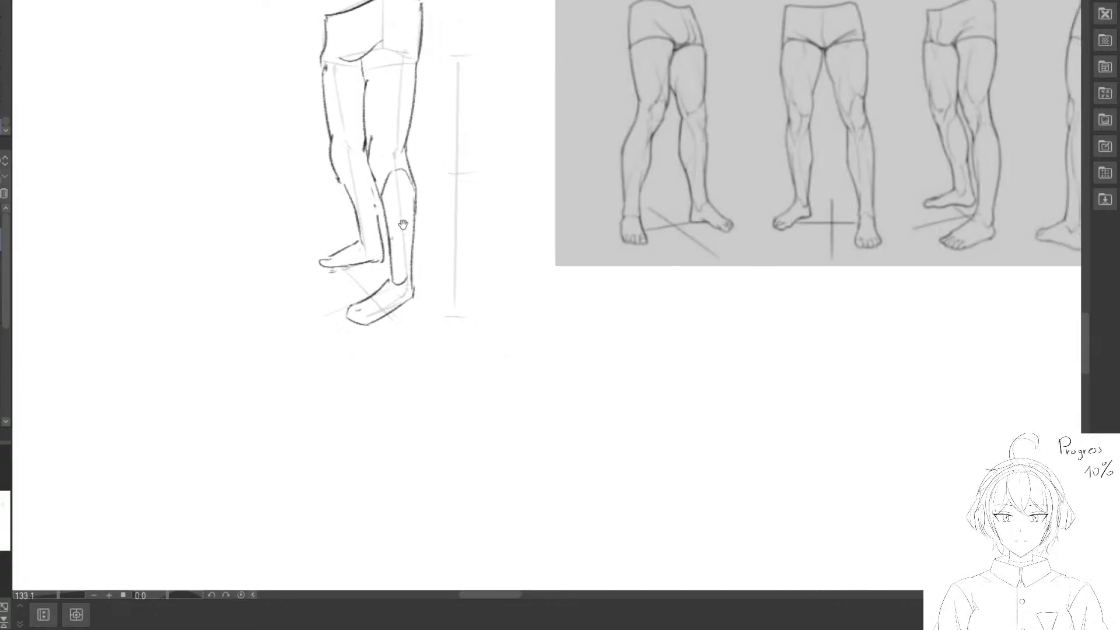
Draw the far leg's calf contour down from the knee and mark the lower edge of the kneecap.
mouse_move(398, 183)
mouse_down()
mouse_move(389, 255)
mouse_move(376, 240)
mouse_up()
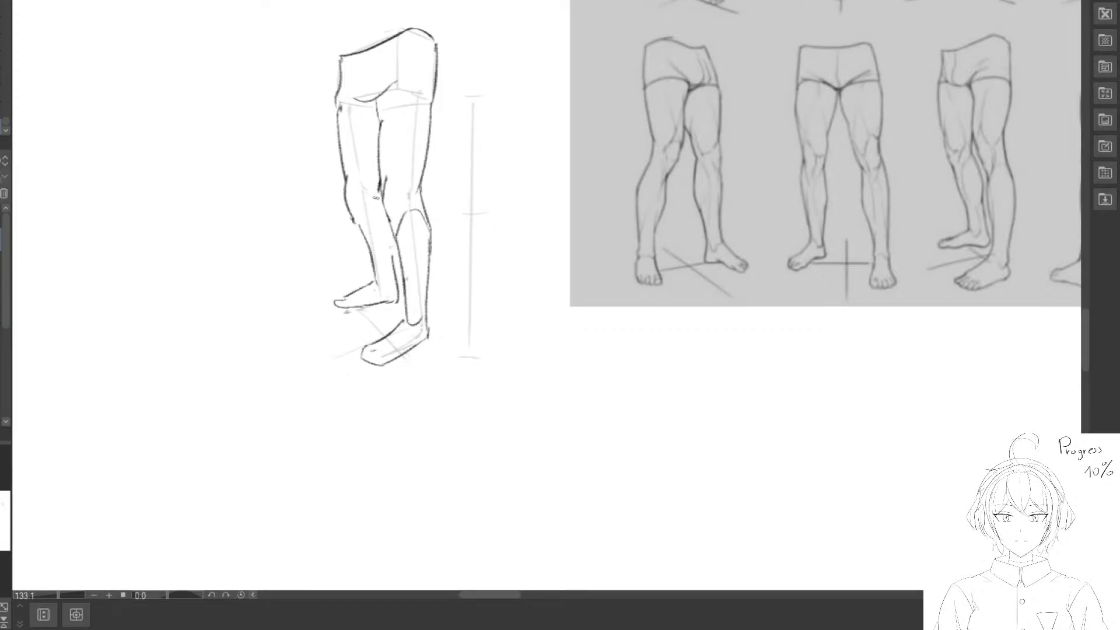
drag(380, 187, 392, 256)
key(e)
mouse_move(376, 217)
mouse_down()
mouse_move(386, 249)
mouse_move(377, 207)
mouse_move(393, 271)
mouse_up()
key(p)
key(e)
mouse_move(363, 228)
mouse_down()
mouse_move(374, 266)
mouse_move(356, 218)
mouse_move(371, 273)
mouse_up()
key(p)
mouse_move(381, 208)
mouse_down()
mouse_move(388, 236)
mouse_move(379, 229)
mouse_up()
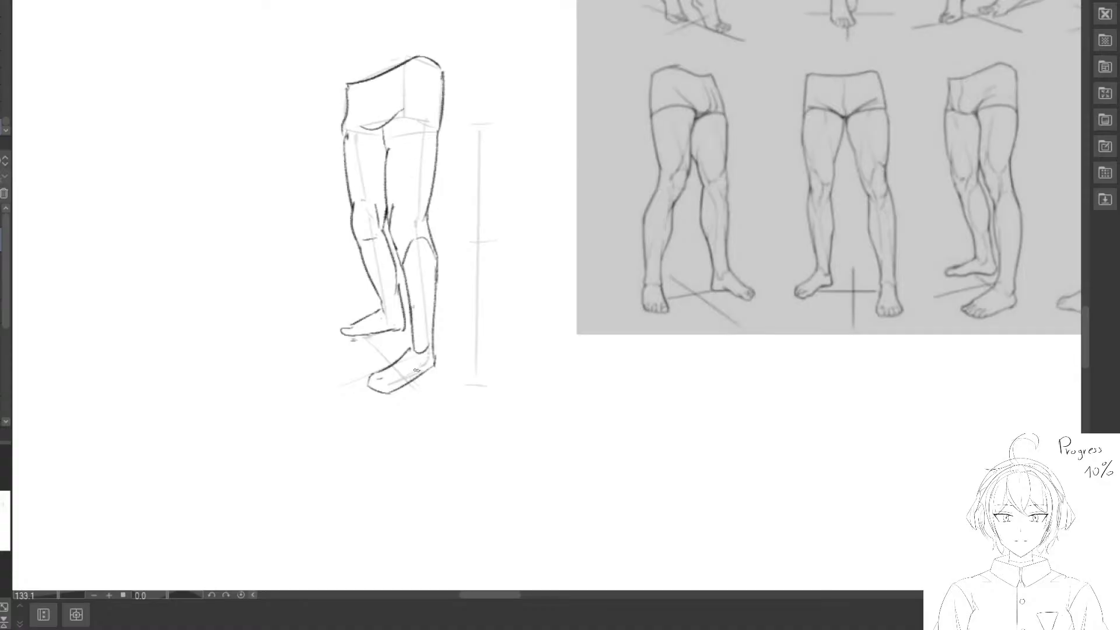
Redraw the near foot with a rounder heel and a cleaner sole and toe outline.
drag(428, 363, 431, 273)
key(e)
mouse_move(380, 299)
mouse_down()
mouse_move(435, 299)
mouse_move(421, 283)
mouse_move(405, 286)
mouse_move(431, 272)
mouse_up()
key(p)
key(e)
key(p)
key(e)
key(p)
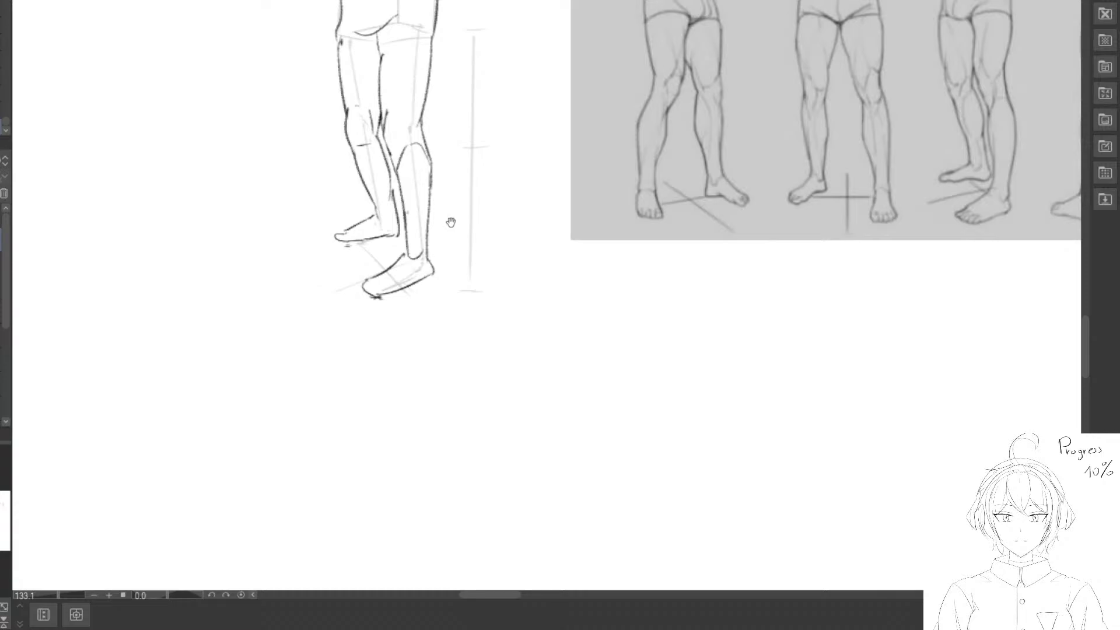
Clean up the near leg's ankle, removing the rounded end of the shin shape and tidying the heel.
drag(450, 223, 438, 224)
key(e)
mouse_move(428, 263)
mouse_down()
mouse_move(410, 255)
mouse_move(414, 279)
mouse_up()
key(p)
key(e)
key(p)
key(e)
key(p)
key(e)
key(p)
key(e)
key(p)
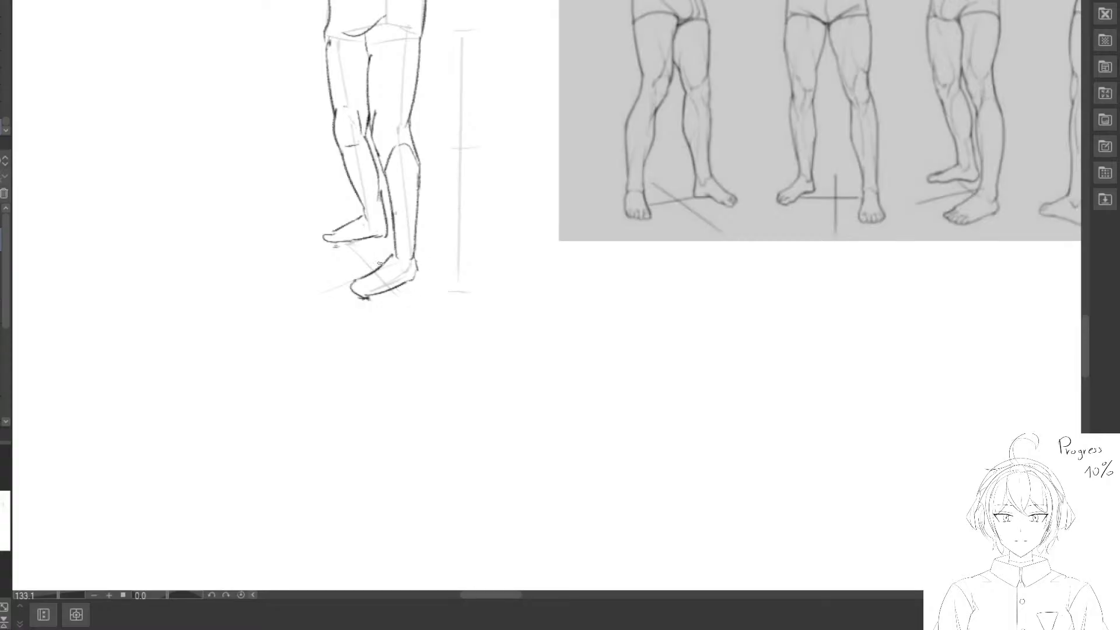
Select the near calf's back contour, transform it to adjust its placement, and clear the selection.
drag(410, 215, 411, 240)
mouse_move(406, 180)
mouse_down()
mouse_move(413, 204)
mouse_move(401, 179)
mouse_move(452, 178)
mouse_up()
drag(452, 249, 449, 251)
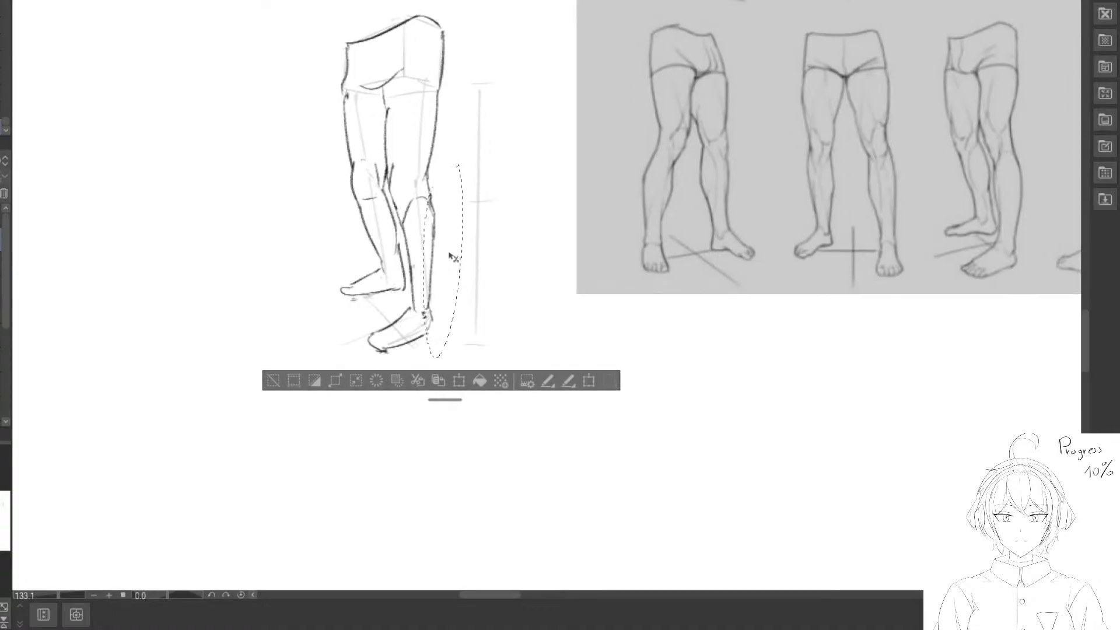
key(ctrl+t)
drag(536, 211, 519, 217)
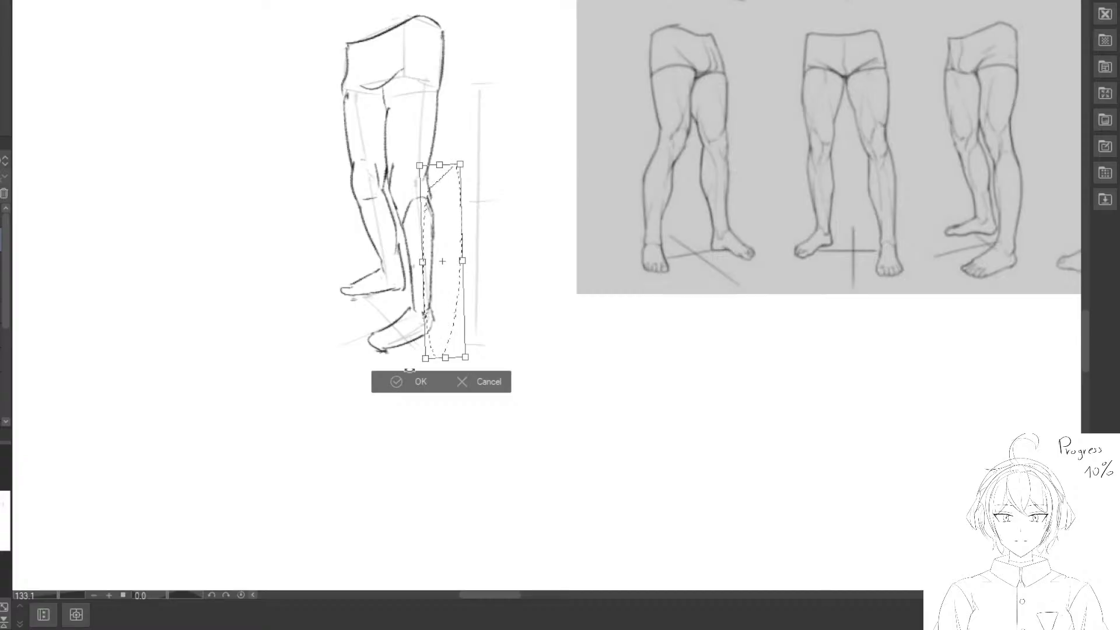
click(395, 380)
click(273, 381)
drag(367, 172, 412, 199)
key(ctrl+z)
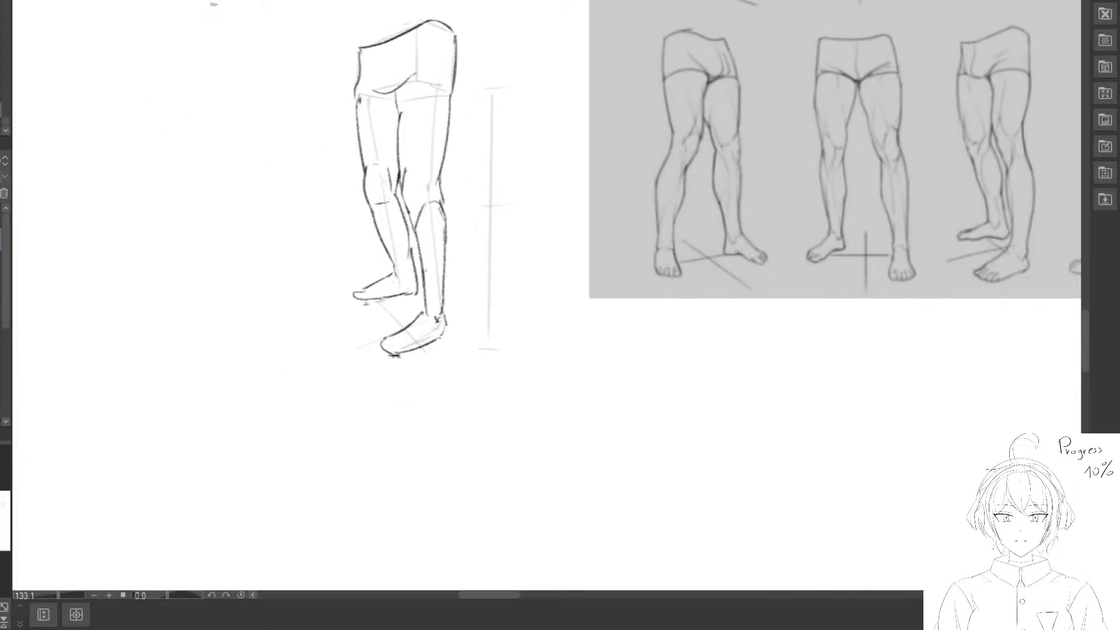
Add the near leg's knee and thigh contours, the curved shorts hem and the shorts' front centre line.
drag(419, 181, 423, 204)
mouse_move(410, 112)
mouse_down()
mouse_move(415, 168)
mouse_move(425, 175)
mouse_move(442, 153)
mouse_move(423, 175)
mouse_up()
drag(411, 88, 448, 94)
drag(383, 42, 379, 91)
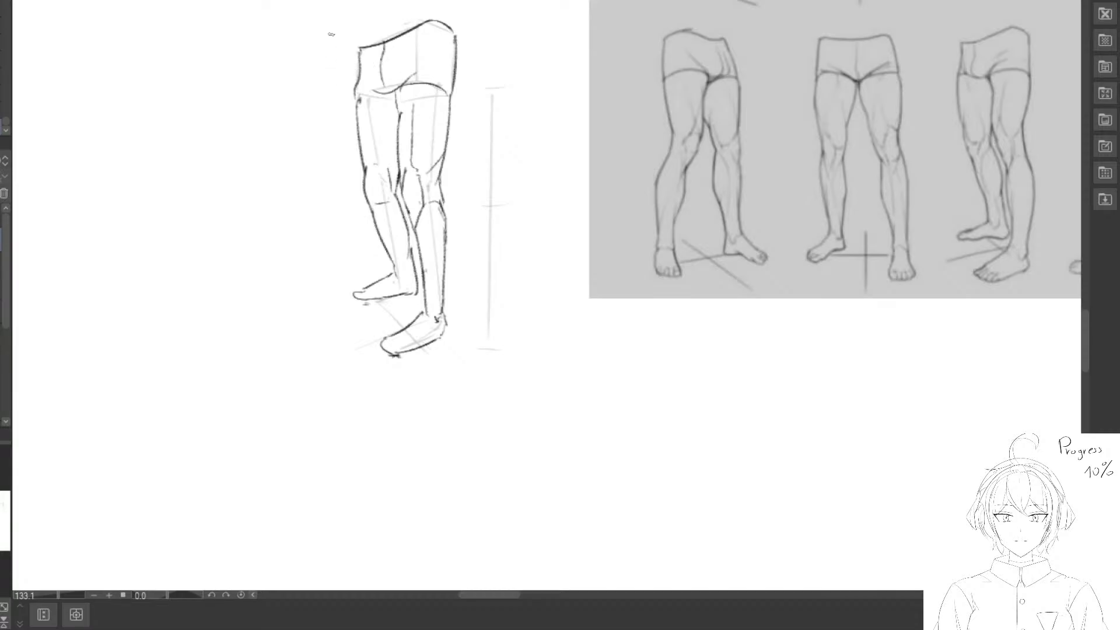
drag(397, 91, 398, 120)
Clean up the shorts' front edge and the hem across the far thigh.
key(e)
mouse_move(359, 66)
mouse_down()
mouse_move(359, 103)
mouse_move(360, 80)
mouse_move(359, 95)
mouse_move(382, 98)
mouse_move(367, 100)
mouse_move(381, 94)
mouse_move(358, 82)
mouse_move(355, 96)
mouse_move(354, 60)
mouse_move(353, 94)
mouse_up()
key(p)
key(e)
key(p)
key(e)
key(p)
key(e)
key(p)
key(e)
key(p)
key(e)
key(p)
key(e)
Draw two diverging muscle contours down the front of the far thigh from the hem to the knee.
mouse_move(416, 139)
mouse_down()
mouse_move(351, 183)
mouse_move(368, 137)
mouse_move(377, 140)
mouse_move(357, 189)
mouse_up()
scroll(410, 142, down, 1)
scroll(400, 148, down, 2)
scroll(368, 140, up, 4)
scroll(363, 152, down, 3)
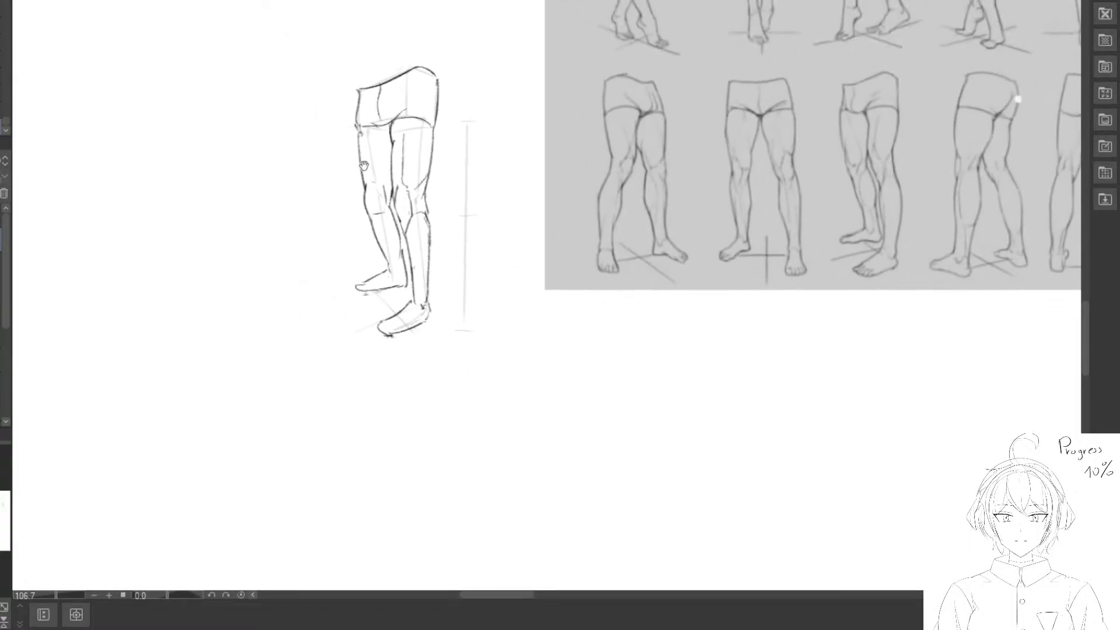
mouse_move(343, 148)
mouse_down()
mouse_move(325, 122)
mouse_move(344, 144)
mouse_move(358, 140)
mouse_move(347, 141)
mouse_up()
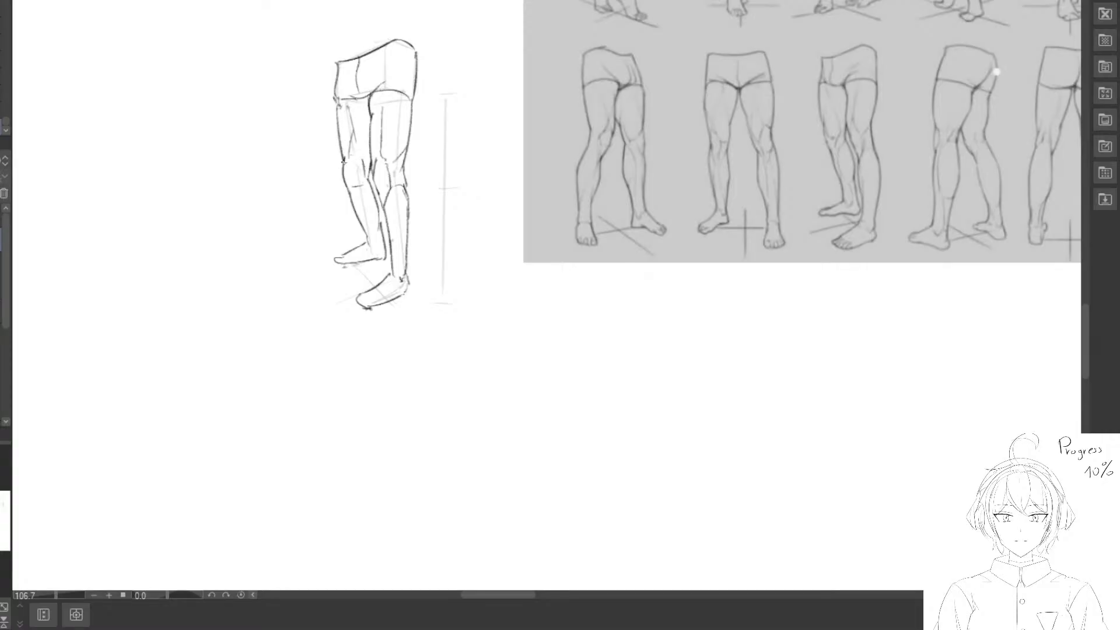
mouse_move(350, 111)
mouse_down()
mouse_move(358, 151)
mouse_move(346, 134)
mouse_move(356, 137)
mouse_up()
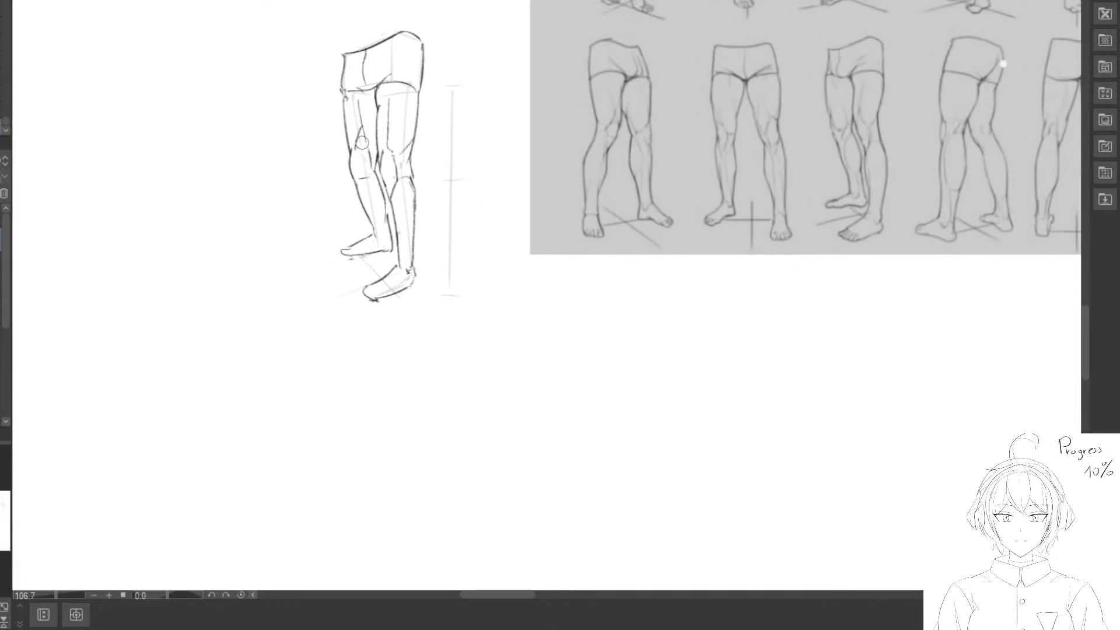
key(ctrl+z)
drag(359, 100, 376, 156)
drag(358, 98, 352, 151)
scroll(355, 176, down, 1)
Select the whole leg drawing, place it over the third bottom-row reference pose, and scale it down to match.
key(m)
mouse_move(381, 16)
mouse_down()
mouse_move(309, 260)
mouse_move(475, 40)
mouse_up()
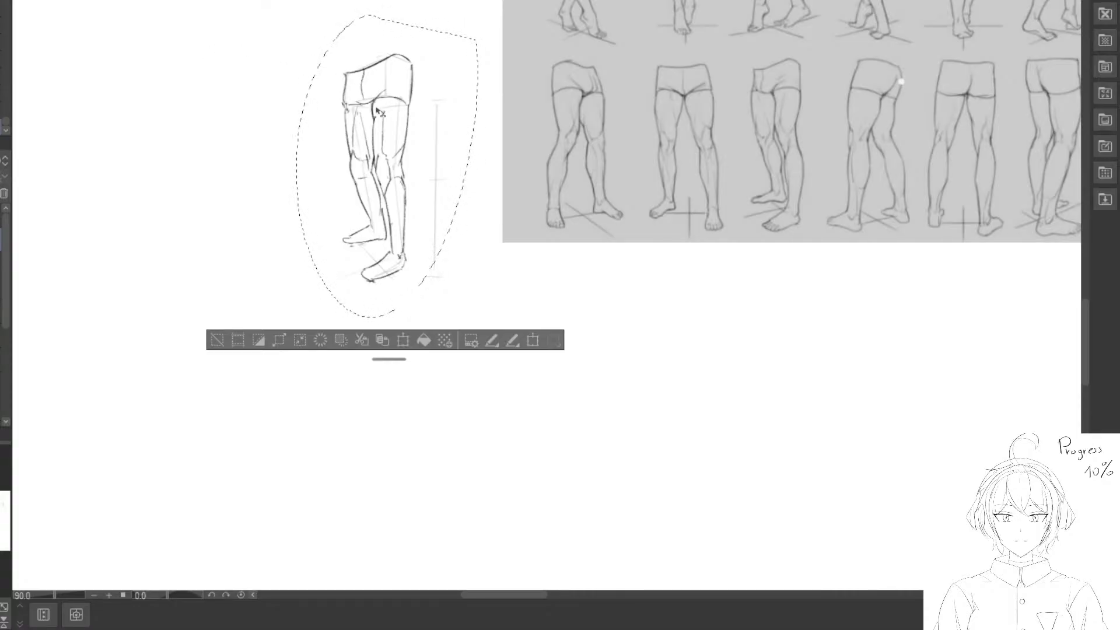
mouse_move(446, 138)
mouse_down()
mouse_move(712, 95)
mouse_move(493, 157)
mouse_up()
mouse_move(493, 157)
mouse_down()
mouse_move(605, 135)
mouse_move(639, 150)
mouse_up()
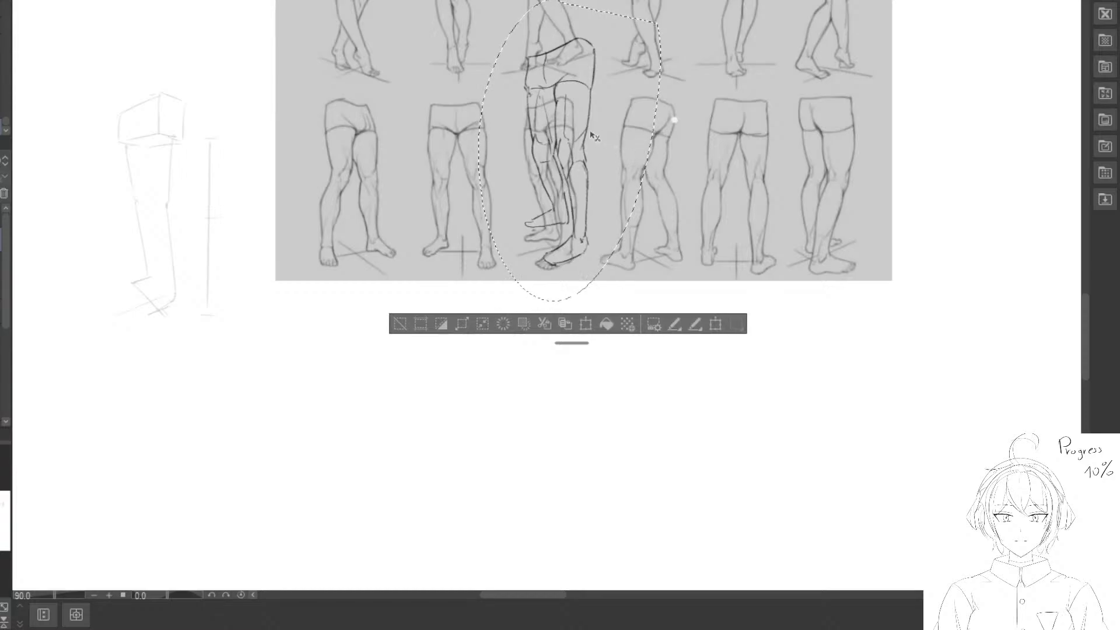
key(ctrl+t)
drag(657, 14, 593, 86)
drag(576, 306, 580, 305)
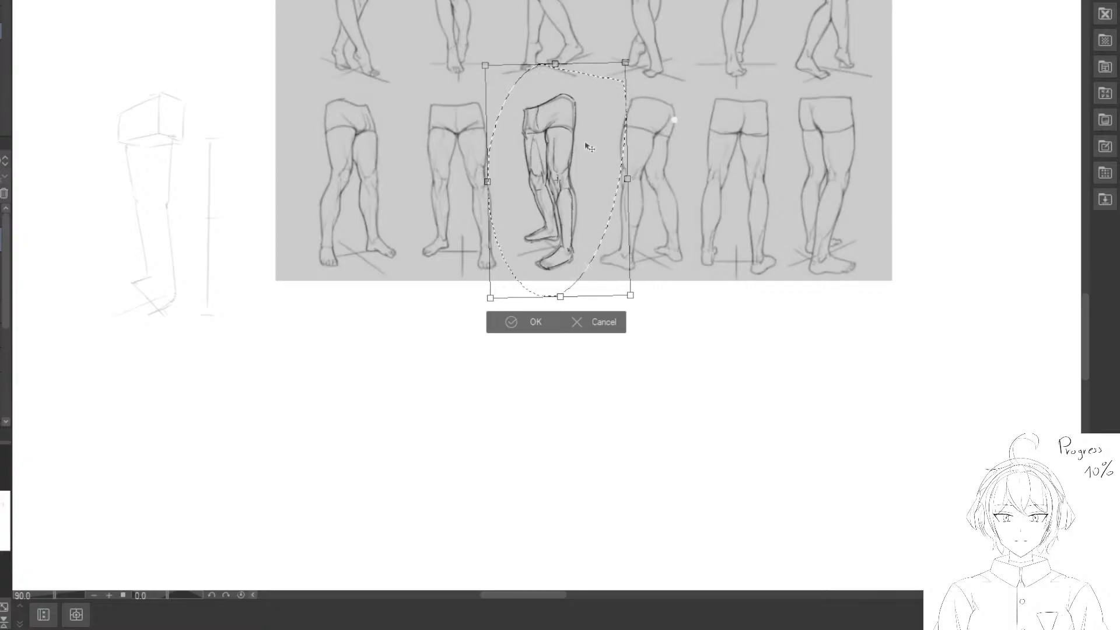
mouse_move(586, 145)
mouse_down()
mouse_move(470, 175)
mouse_move(487, 205)
mouse_up()
key(Return)
Fine-tune the overlaid drawing's size and rotation against the reference pose.
key(ctrl+t)
drag(519, 31, 502, 65)
drag(478, 103, 479, 101)
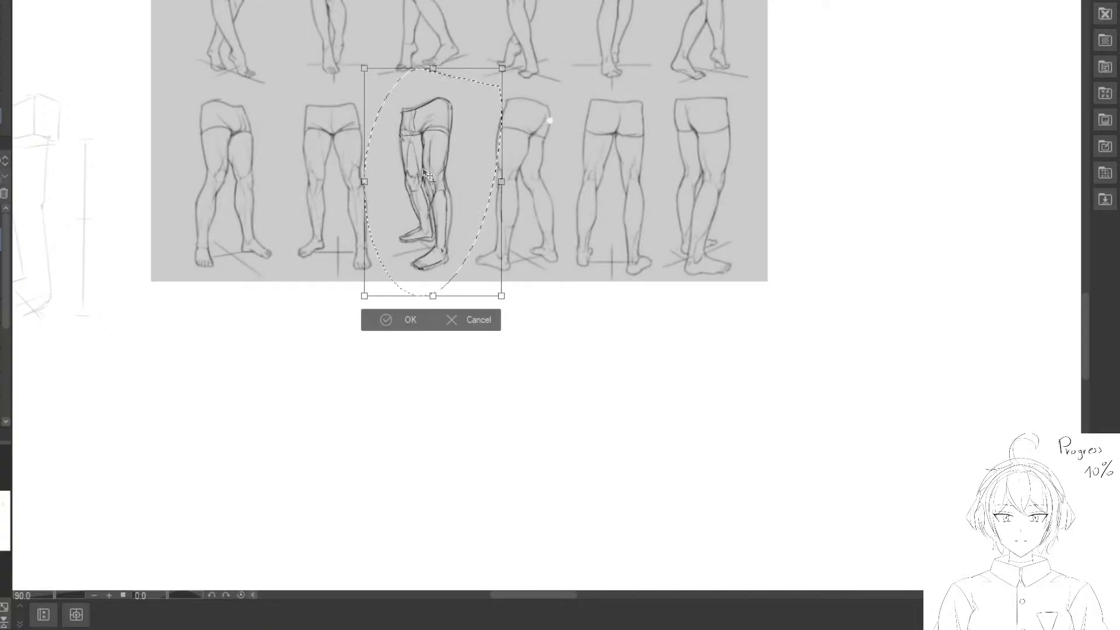
key(Return)
drag(430, 176, 493, 186)
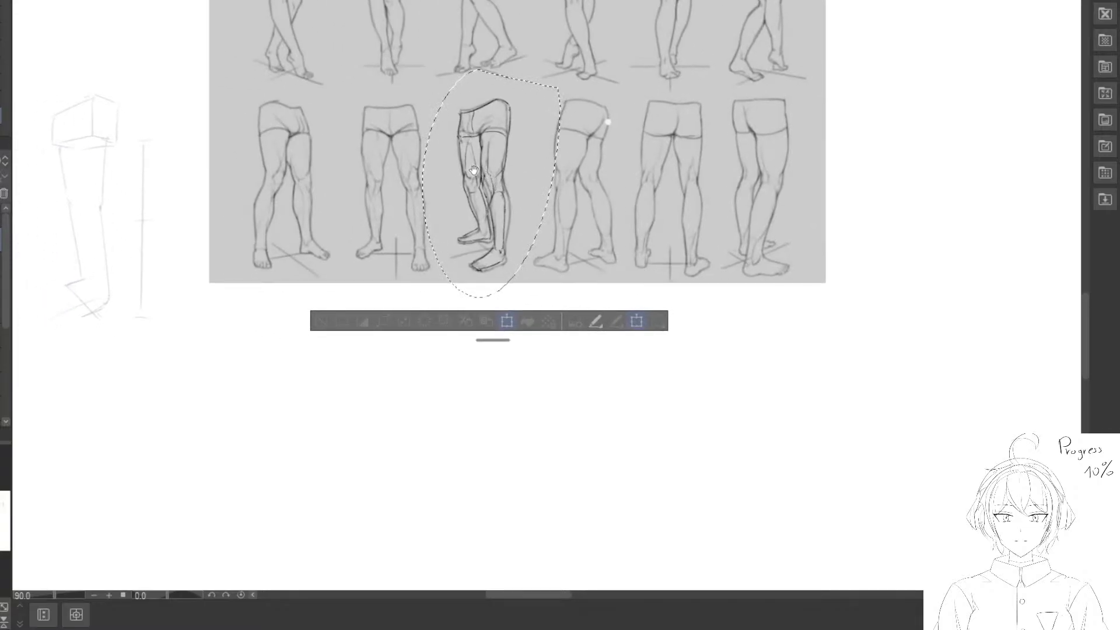
key(ctrl+t)
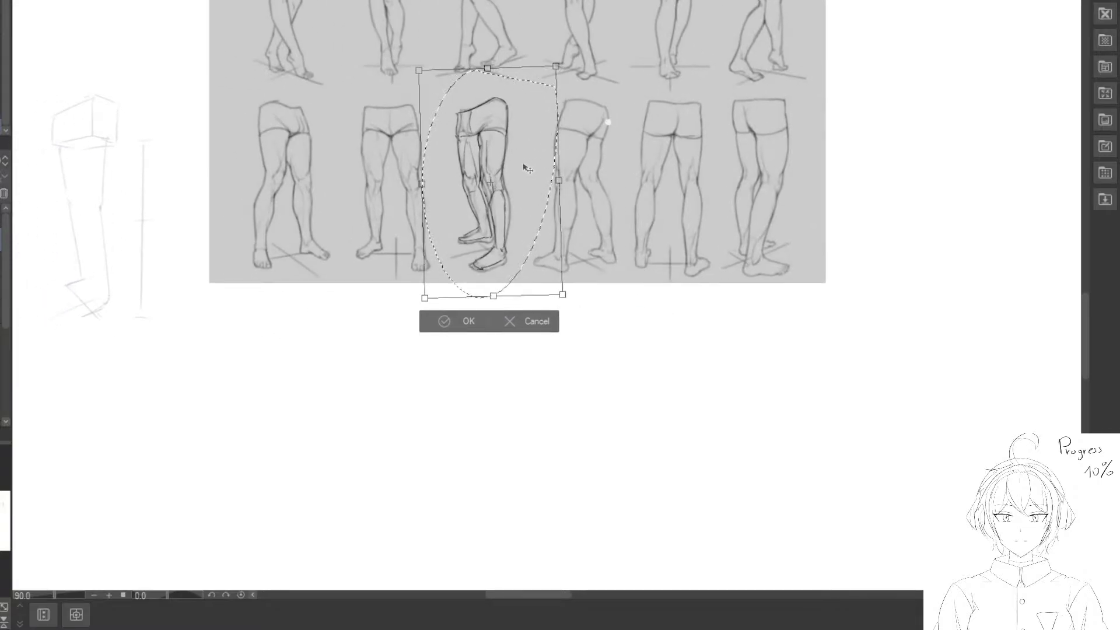
click(456, 325)
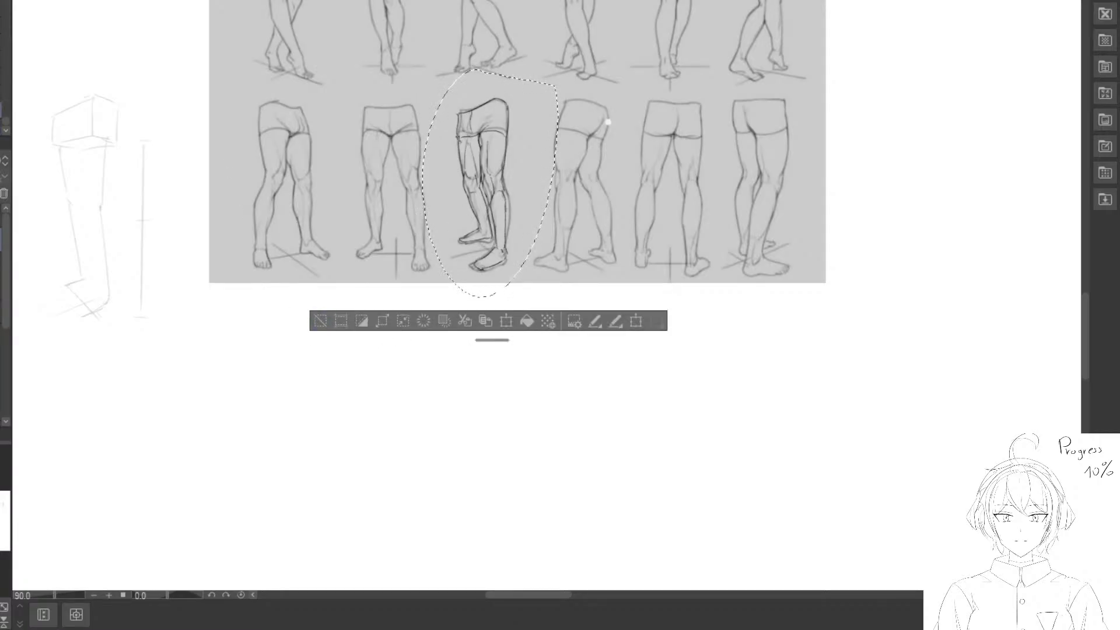
Undo the overlay on the reference and clear the selection around the leg drawing.
key(ctrl+z)
drag(218, 87, 430, 143)
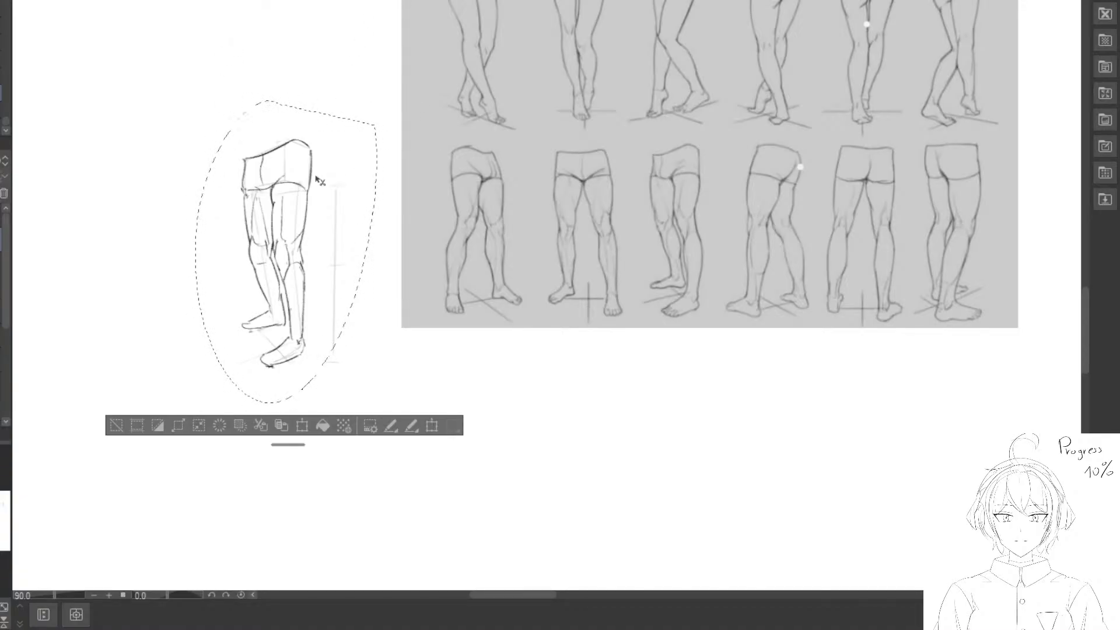
click(113, 426)
drag(265, 295, 324, 298)
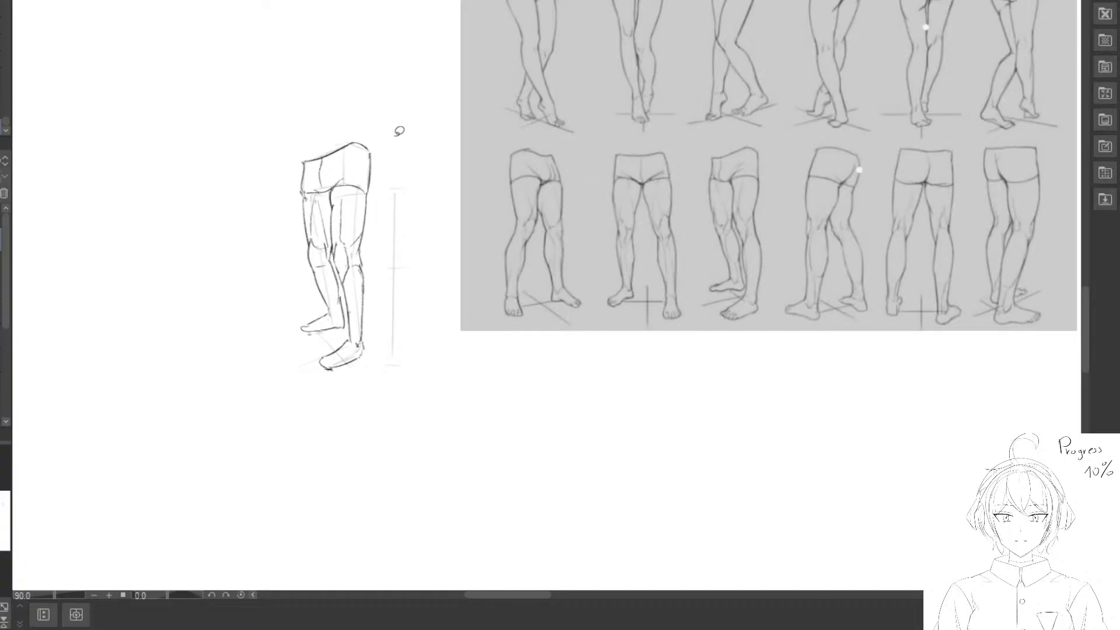
mouse_move(399, 131)
mouse_down()
mouse_move(363, 395)
mouse_move(429, 193)
mouse_up()
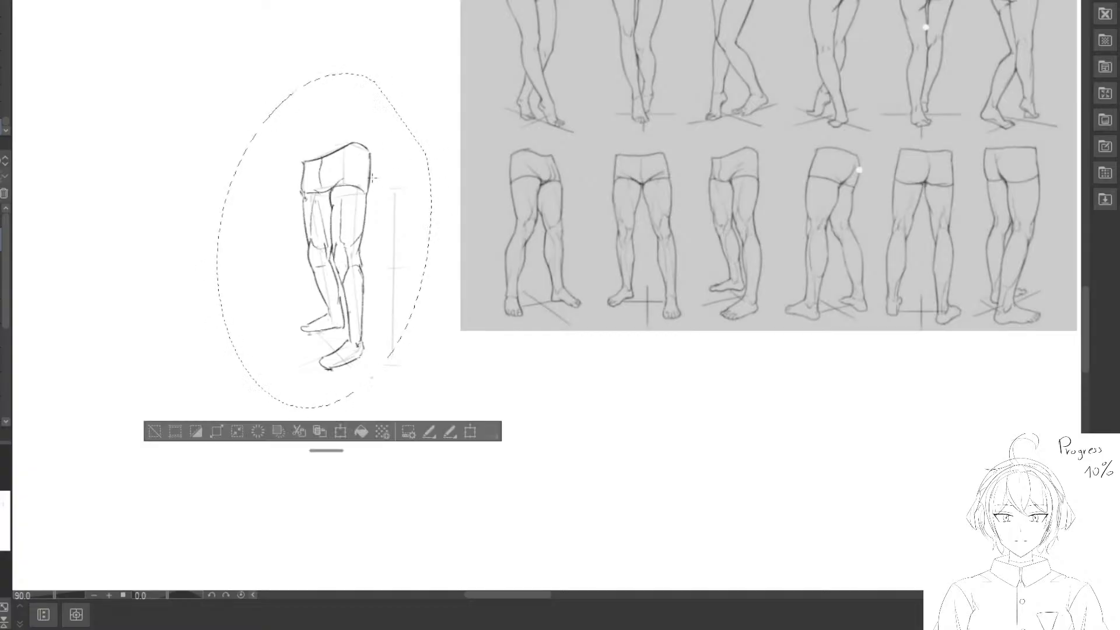
click(153, 435)
Select the finished leg drawing and move it beside the third block construction.
key(ctrl+plus)
drag(392, 279, 333, 277)
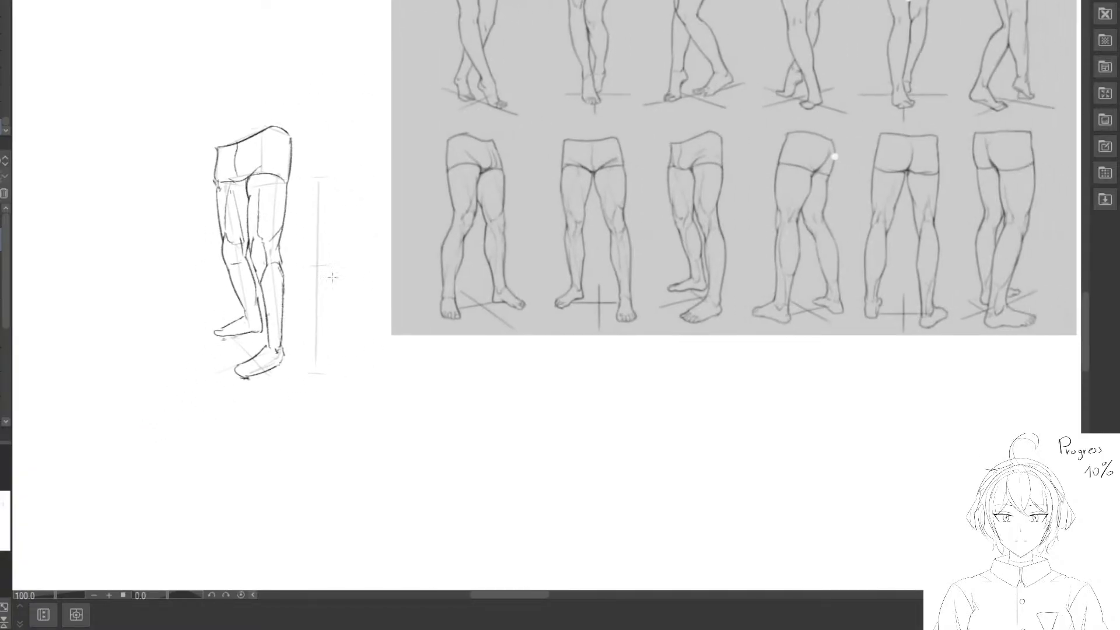
drag(569, 116, 448, 113)
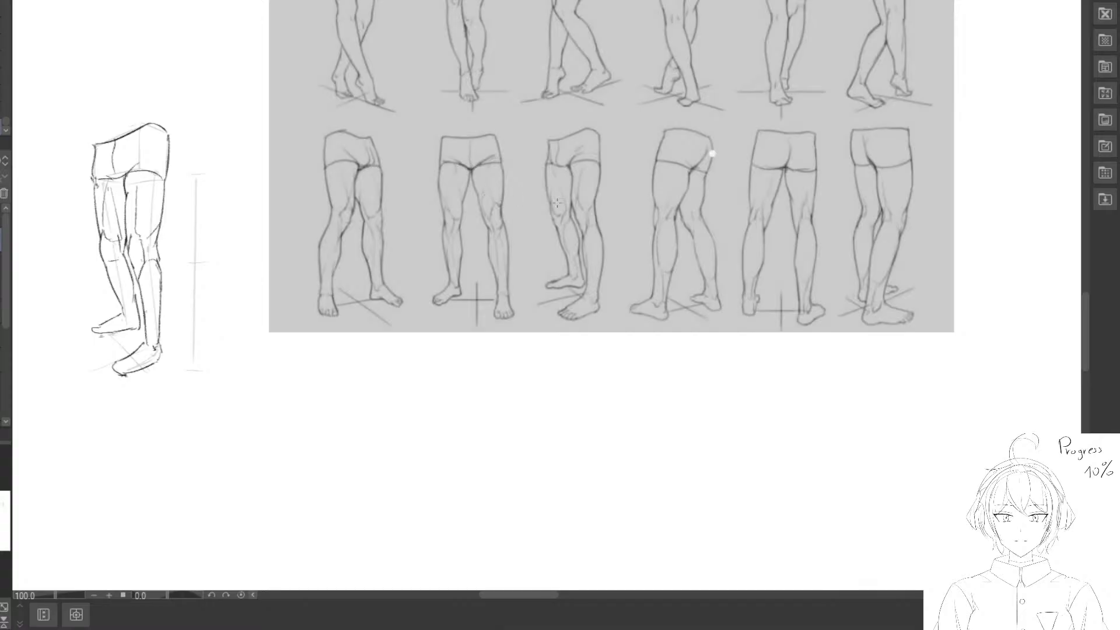
drag(298, 301, 336, 322)
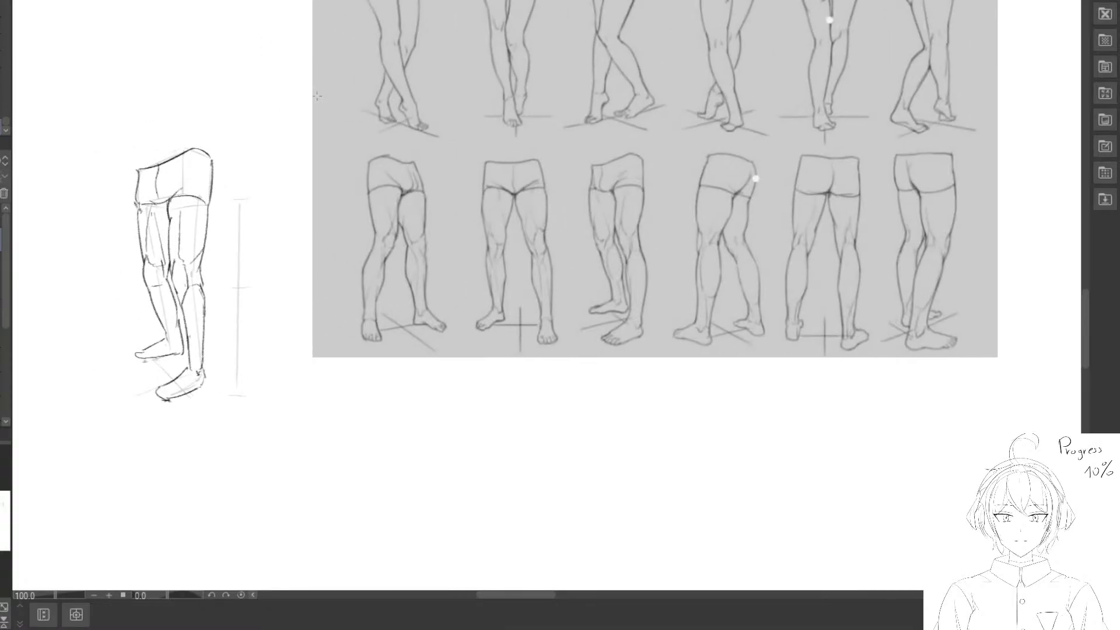
drag(390, 230, 373, 296)
scroll(386, 301, down, 4)
mouse_move(374, 210)
mouse_down()
mouse_move(342, 397)
mouse_move(447, 201)
mouse_move(230, 350)
mouse_move(402, 248)
mouse_up()
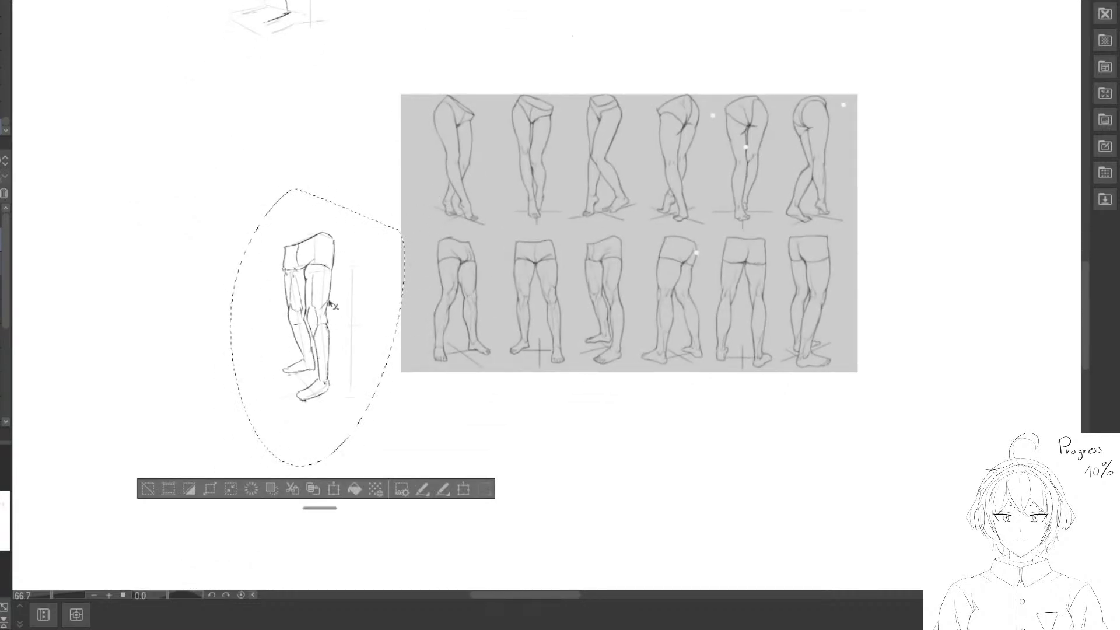
mouse_move(328, 300)
mouse_down()
mouse_move(359, 158)
mouse_move(344, 319)
mouse_up()
mouse_move(290, 363)
mouse_down()
mouse_move(205, 310)
mouse_move(95, 189)
mouse_up()
mouse_move(152, 129)
mouse_down()
mouse_move(220, 257)
mouse_move(215, 237)
mouse_up()
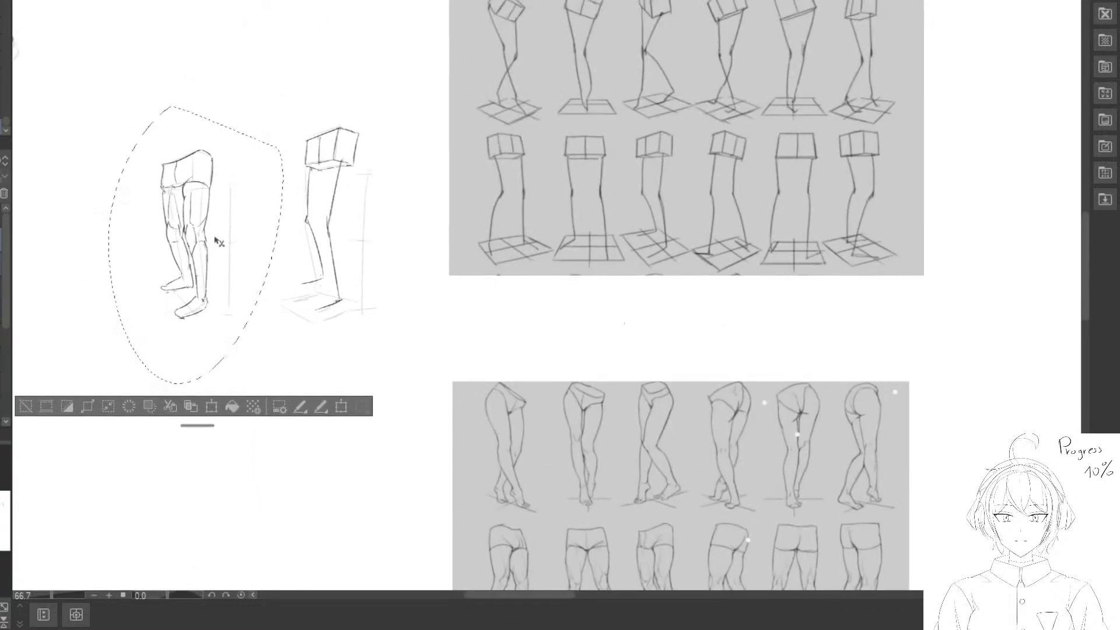
Enlarge the leg drawing slightly to match the block construction beside it, and clear the selection.
key(ctrl+t)
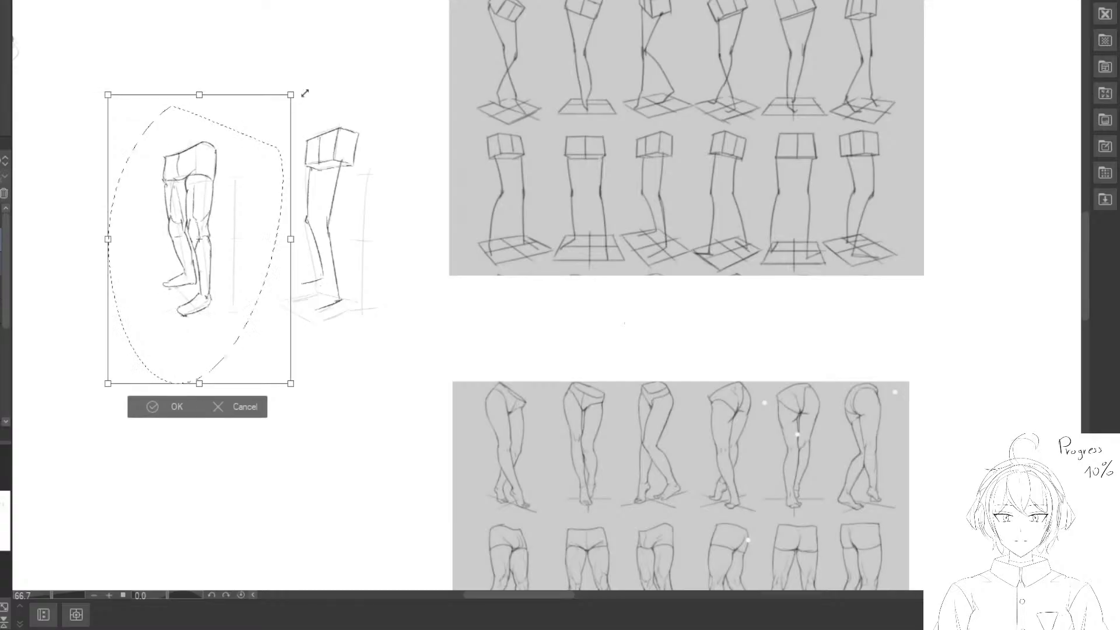
mouse_move(304, 93)
mouse_down()
mouse_move(295, 89)
mouse_move(312, 86)
mouse_up()
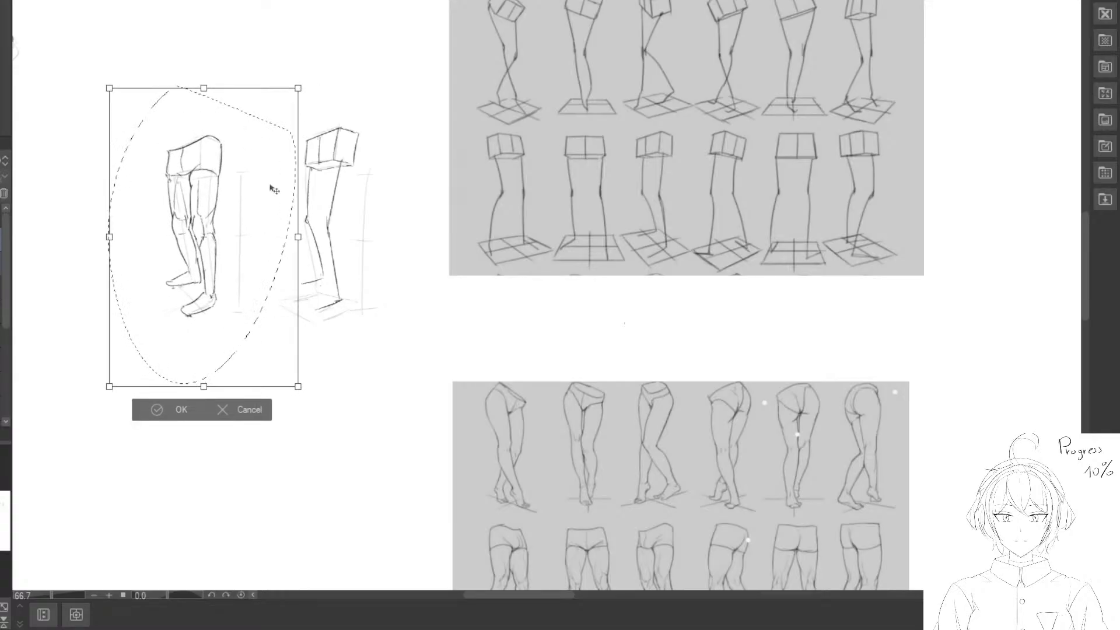
click(152, 409)
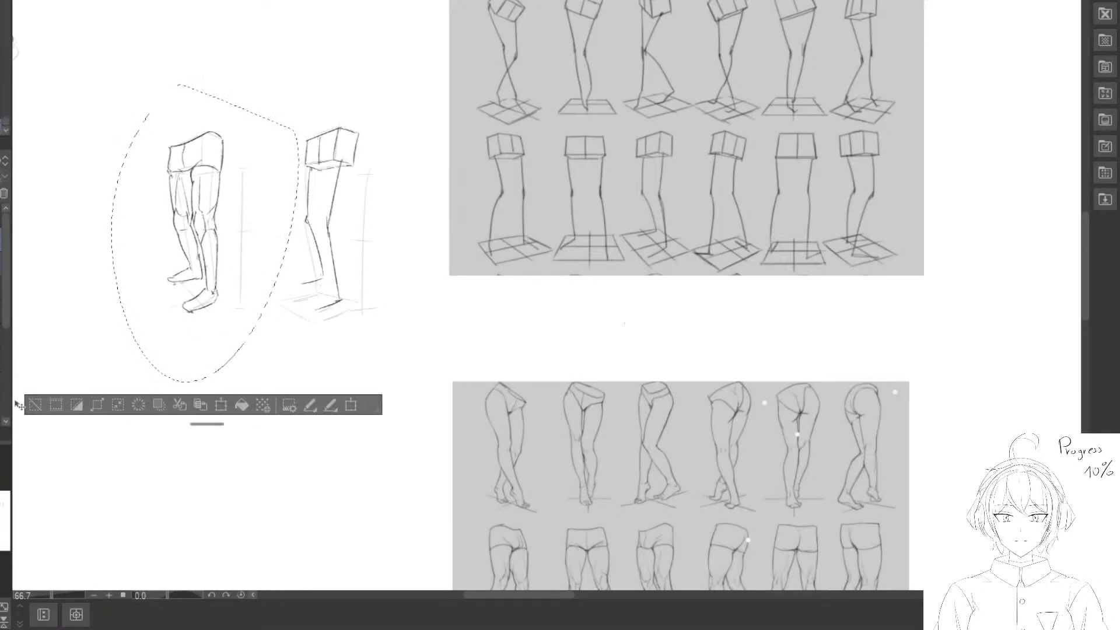
key(ctrl+d)
mouse_move(197, 272)
mouse_down()
mouse_move(328, 255)
mouse_move(284, 257)
mouse_up()
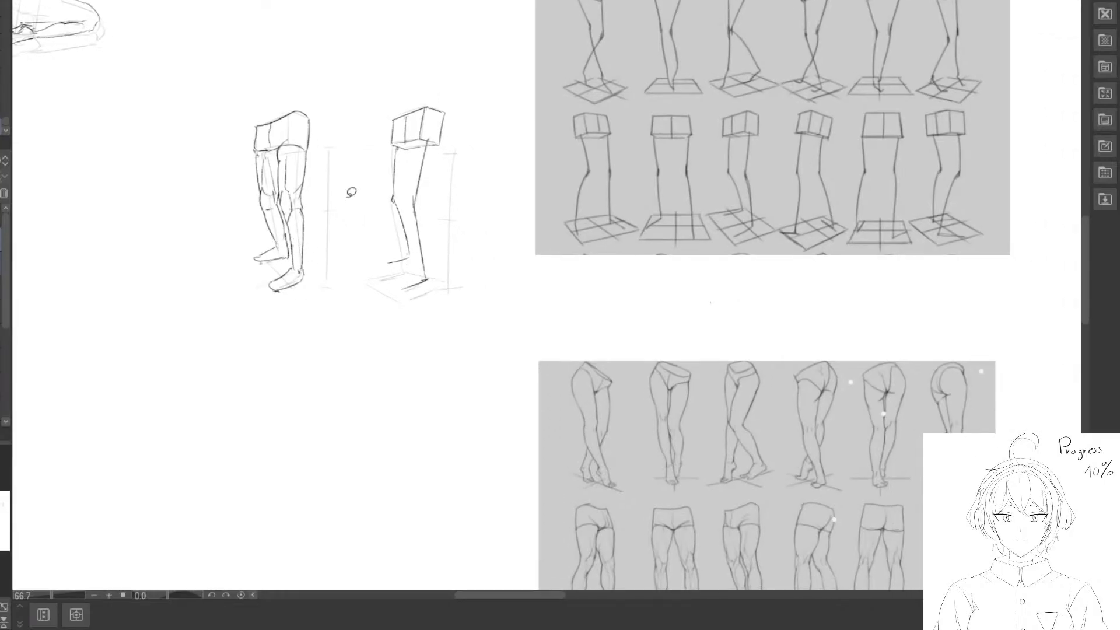
Select the leg drawing together with its block construction, move both to the end of the bottom row of finished studies, and clear the selection.
mouse_move(346, 62)
mouse_down()
mouse_move(212, 137)
mouse_move(477, 75)
mouse_up()
mouse_move(464, 241)
mouse_down()
mouse_move(348, 226)
mouse_move(764, 336)
mouse_up()
scroll(349, 225, down, 1)
drag(823, 364, 414, 227)
mouse_move(360, 231)
mouse_down()
mouse_move(693, 483)
mouse_move(354, 197)
mouse_up()
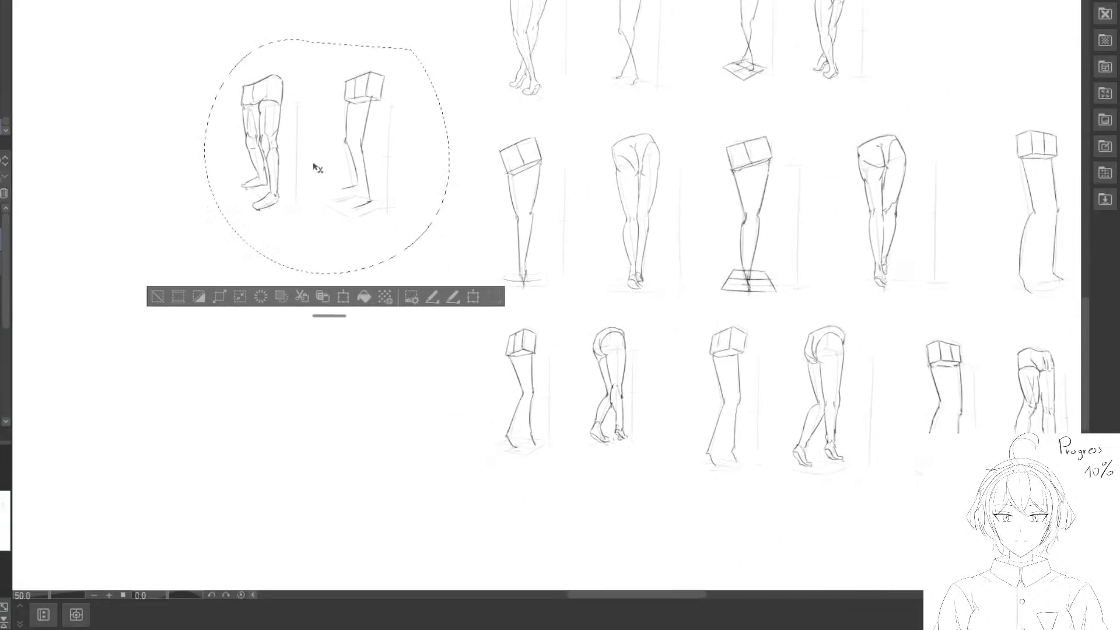
drag(314, 165, 817, 402)
mouse_move(817, 402)
mouse_down()
mouse_move(685, 341)
mouse_move(352, 242)
mouse_up()
mouse_move(448, 236)
mouse_down()
mouse_move(865, 289)
mouse_move(527, 310)
mouse_up()
drag(461, 325, 618, 309)
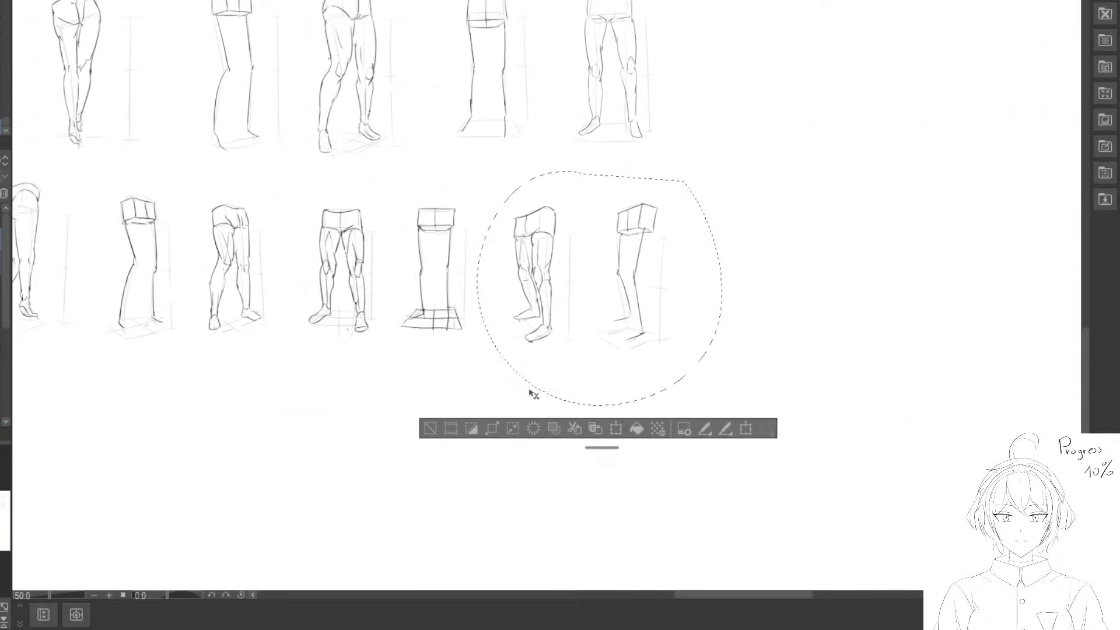
click(428, 428)
Sketch a light, tilted pelvis box in the empty area beside the reference, based on the fourth bottom-row block pose.
mouse_move(152, 175)
mouse_down()
mouse_move(242, 215)
mouse_move(594, 231)
mouse_up()
drag(279, 182, 429, 365)
drag(308, 194, 479, 355)
drag(430, 102, 425, 326)
key(ctrl+plus)
key(ctrl+plus)
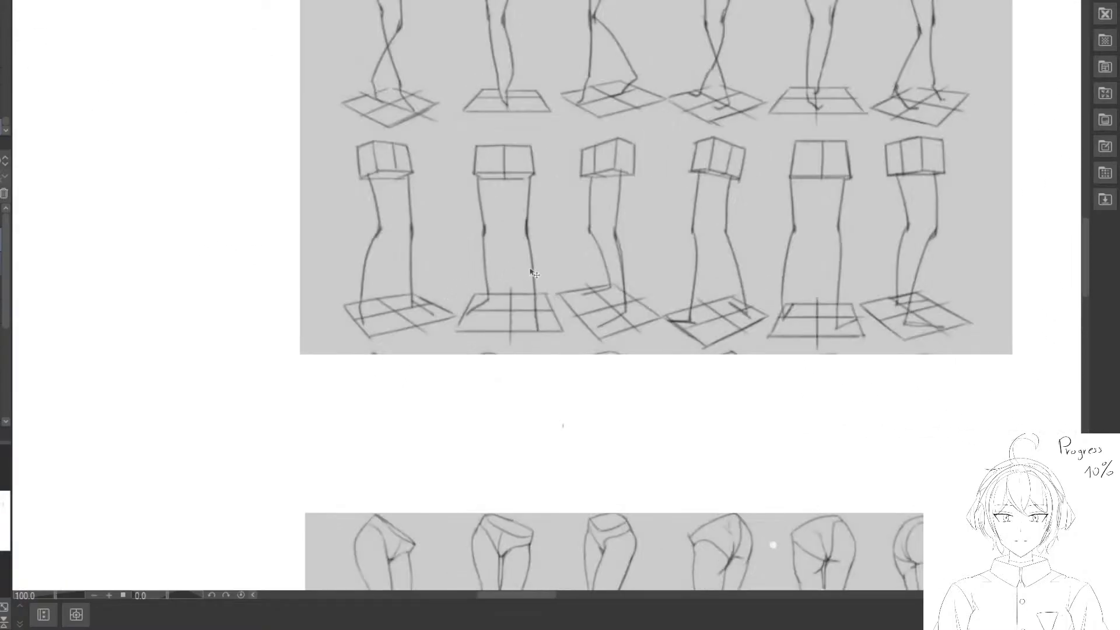
drag(609, 315, 213, 214)
drag(707, 118, 613, 149)
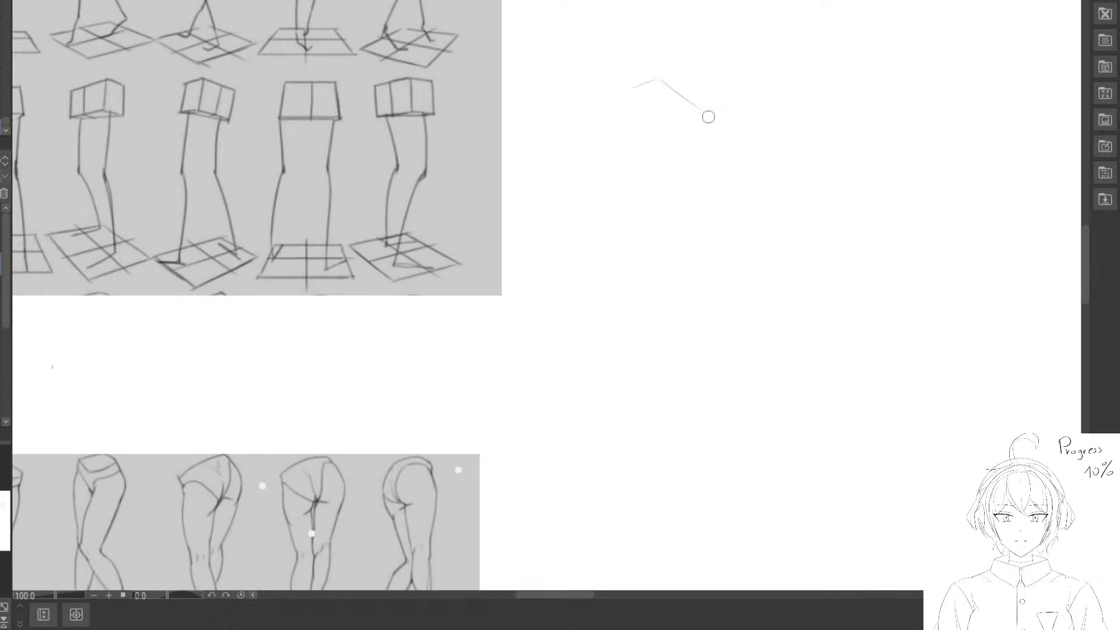
mouse_move(635, 84)
mouse_down()
mouse_move(666, 77)
mouse_move(710, 116)
mouse_up()
drag(660, 79, 655, 124)
mouse_move(634, 82)
mouse_down()
mouse_move(650, 138)
mouse_move(638, 135)
mouse_move(646, 125)
mouse_move(634, 102)
mouse_move(633, 118)
mouse_move(660, 132)
mouse_move(699, 133)
mouse_up()
key(e)
drag(633, 87, 634, 123)
key(p)
drag(685, 95, 680, 126)
Sketch a vertical height guide beside the pelvis box, with end ticks and a midpoint tick for the knee level.
key(space)
mouse_move(694, 170)
mouse_down()
mouse_move(677, 142)
mouse_move(686, 159)
mouse_up()
drag(701, 107, 694, 287)
key(e)
drag(702, 112, 694, 315)
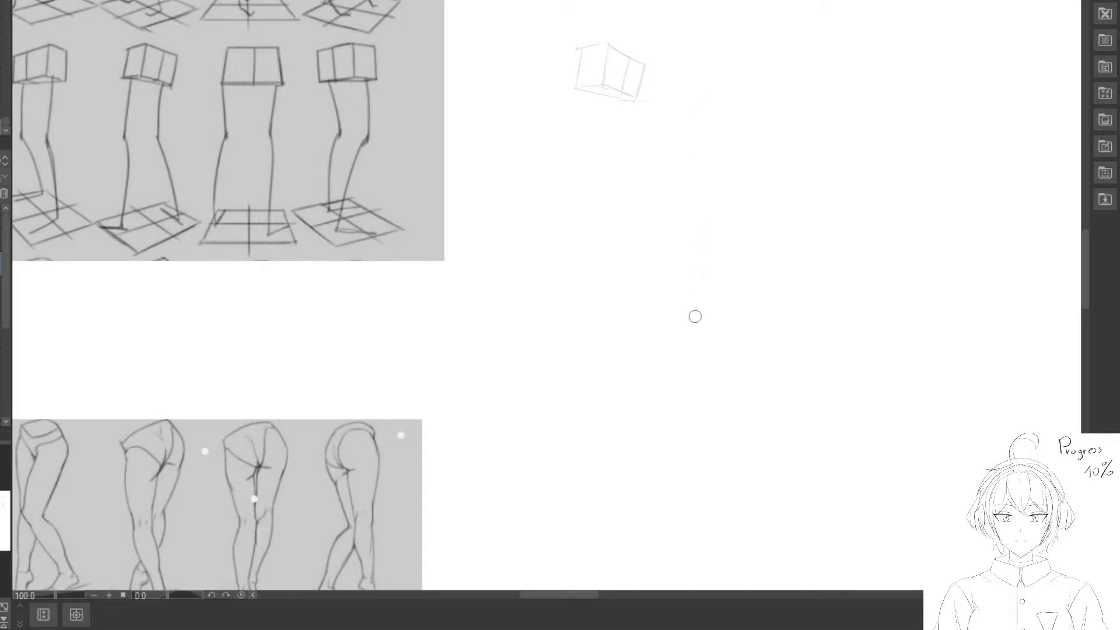
key(p)
drag(704, 103, 705, 305)
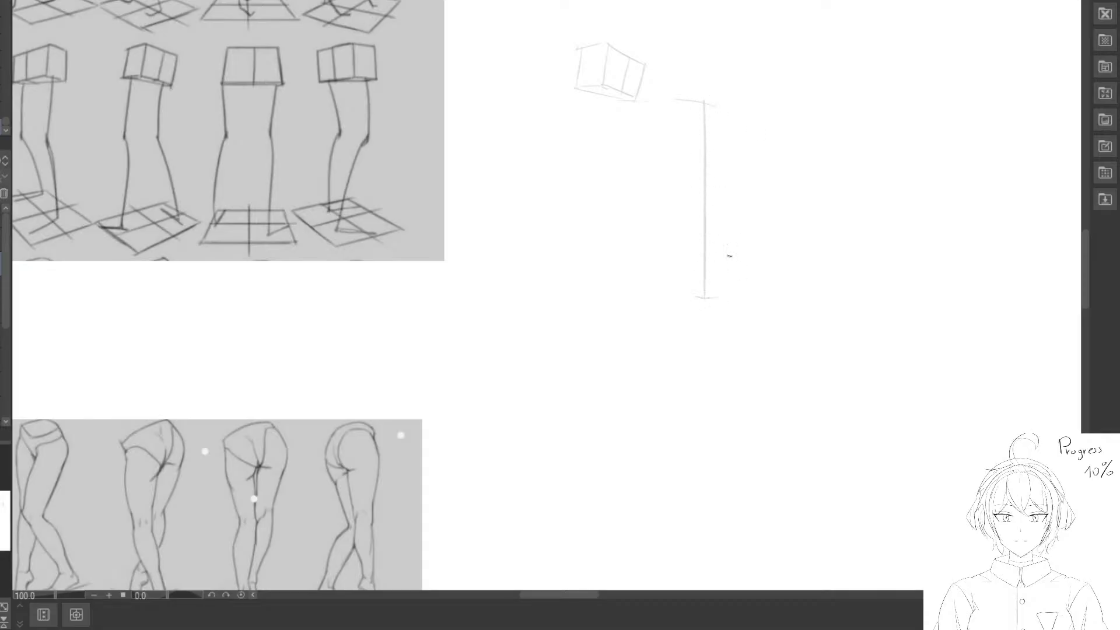
key(space)
drag(672, 100, 650, 95)
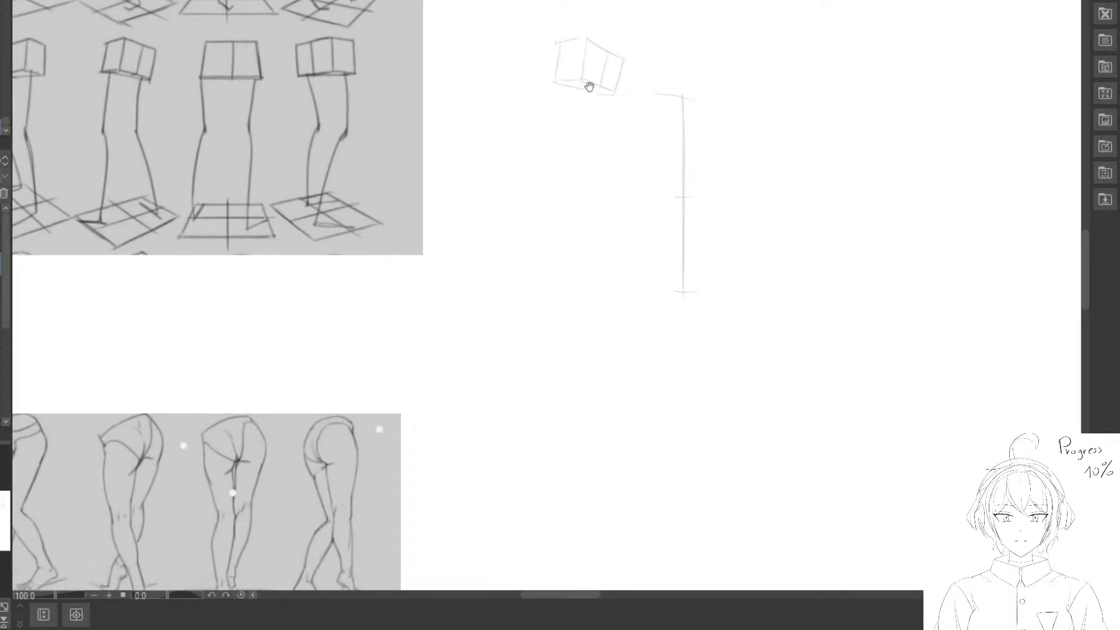
drag(600, 140, 642, 163)
drag(647, 234, 642, 203)
Sketch the front edges of the floor plane below the pelvis box, correcting the first stroke.
key(space)
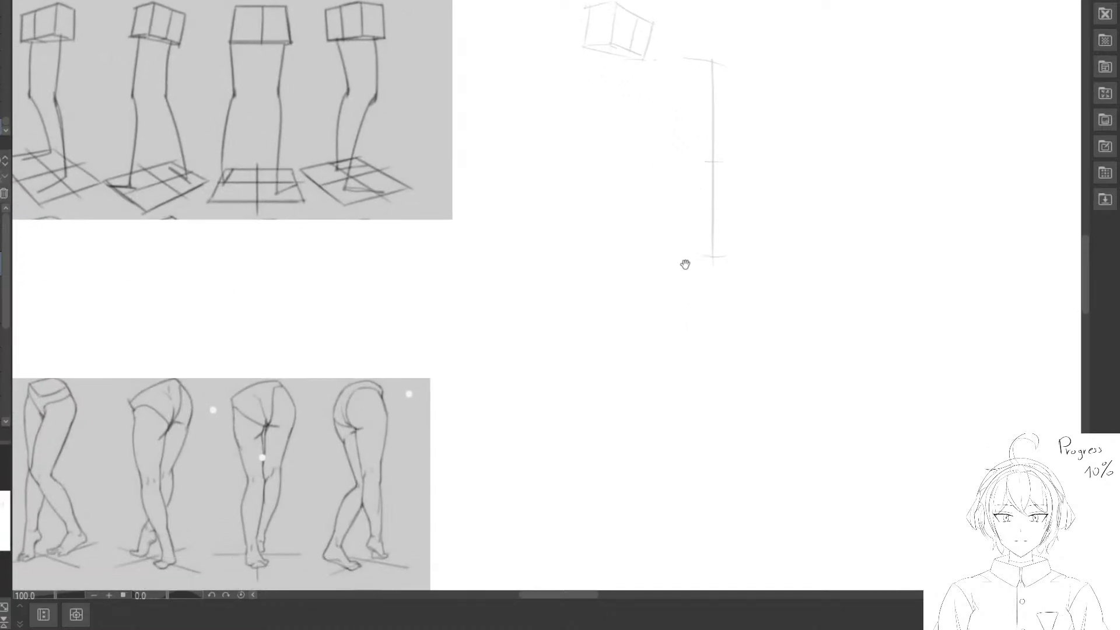
drag(685, 264, 698, 281)
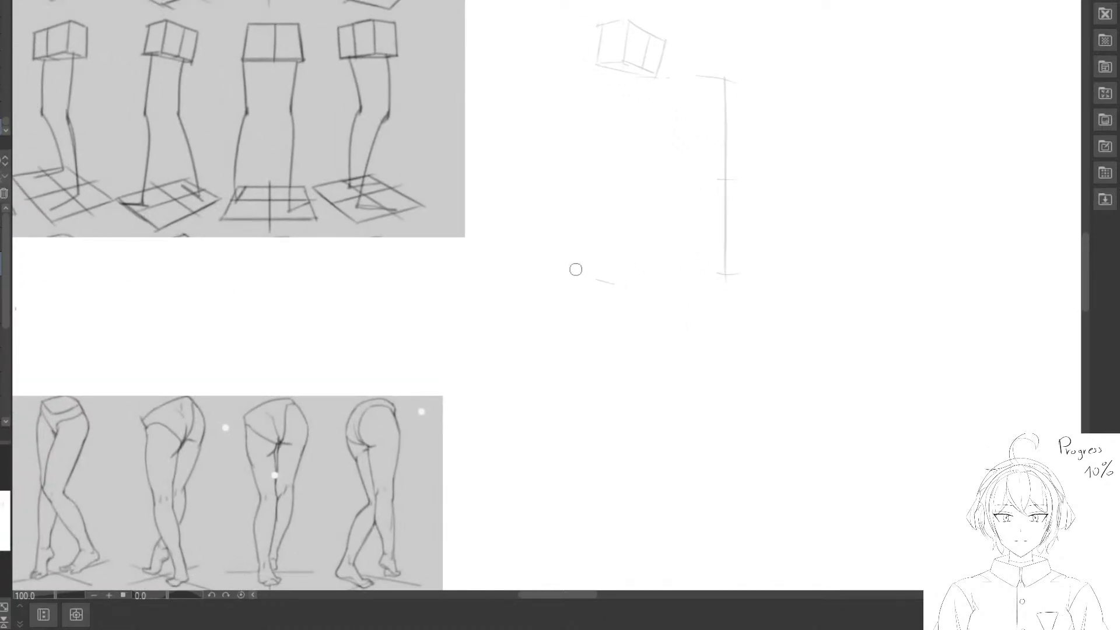
drag(558, 268, 618, 287)
key(ctrl+z)
mouse_move(551, 272)
mouse_down()
mouse_move(610, 288)
mouse_move(681, 256)
mouse_up()
key(e)
mouse_move(565, 247)
mouse_down()
mouse_move(583, 242)
mouse_move(578, 262)
mouse_move(608, 287)
mouse_up()
key(p)
Complete the floor plane's back edges and divide it into a perspective grid.
key(e)
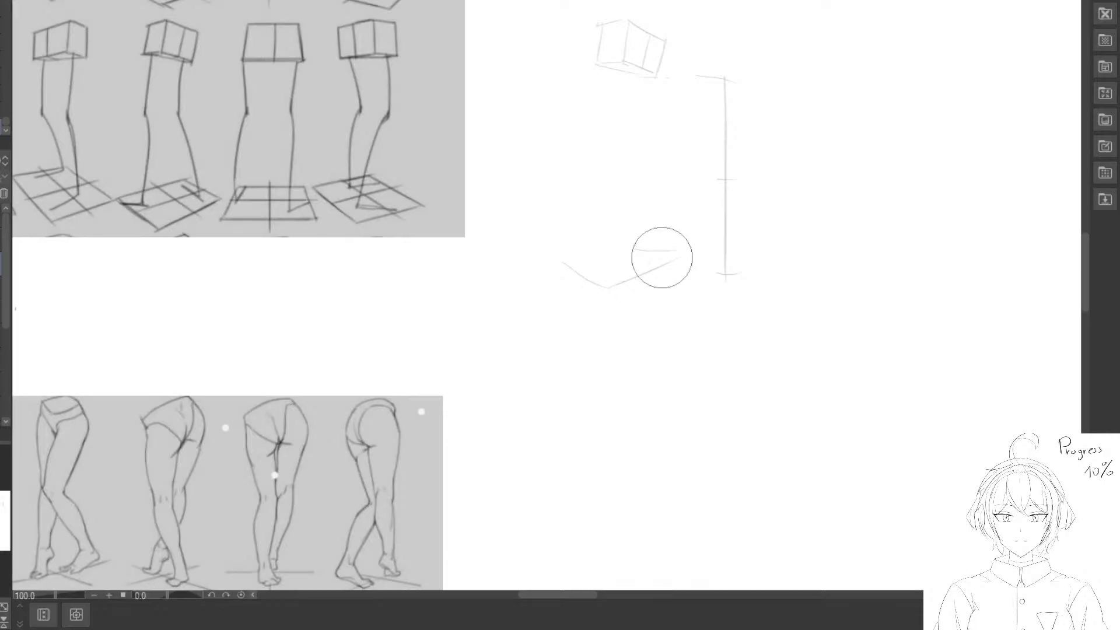
mouse_move(662, 257)
mouse_down()
mouse_move(641, 293)
mouse_move(686, 257)
mouse_up()
key(p)
drag(593, 239, 677, 275)
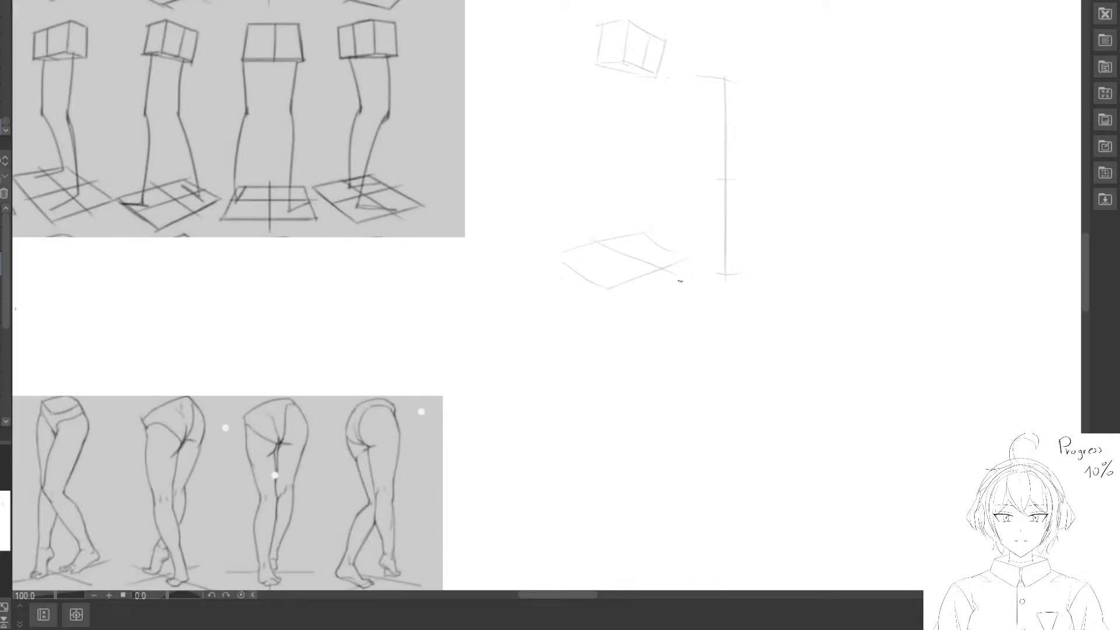
drag(557, 279, 661, 244)
Sketch the right-hand leg's guideline from the pelvis box through the knee down to the floor plane.
drag(600, 163, 567, 174)
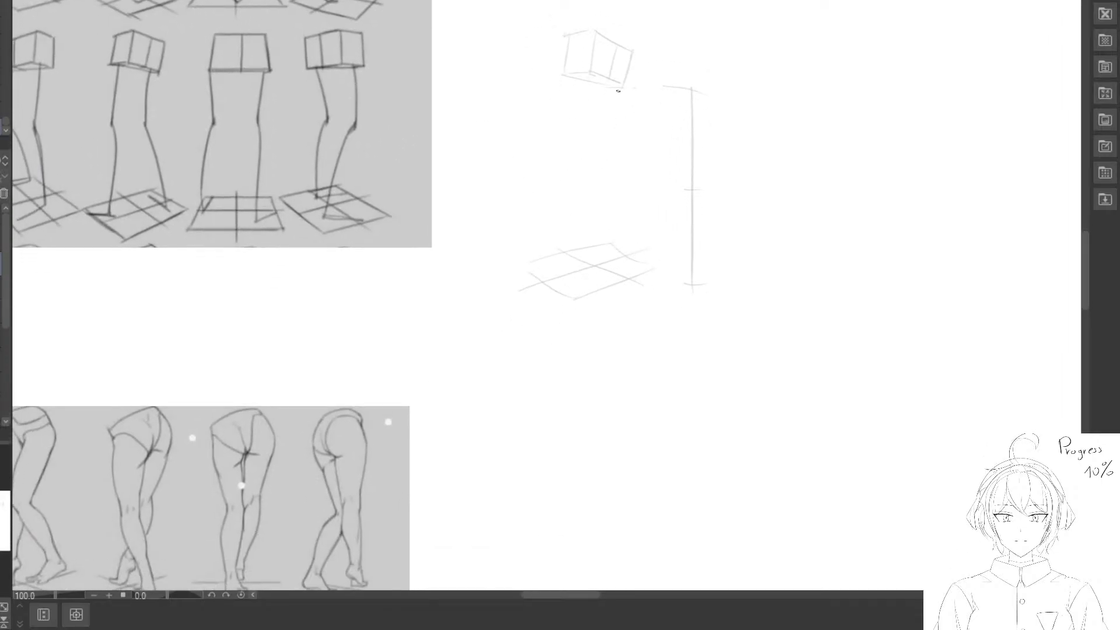
drag(618, 91, 610, 175)
key(e)
drag(611, 118, 612, 138)
key(p)
drag(612, 95, 608, 188)
key(e)
drag(602, 139, 607, 138)
key(p)
drag(609, 114, 619, 254)
Erase the right-hand leg's guideline and redraw its thigh closer to the outer corner of the pelvis box.
key(e)
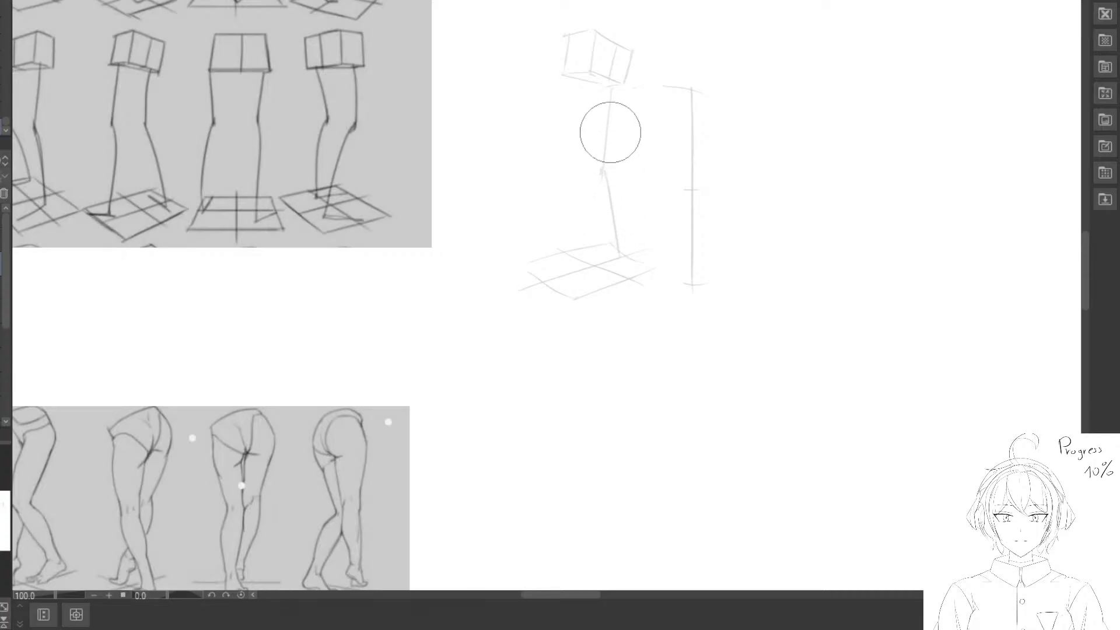
drag(611, 133, 614, 213)
mouse_move(613, 213)
mouse_down()
mouse_move(608, 115)
mouse_move(622, 255)
mouse_up()
key(p)
key(e)
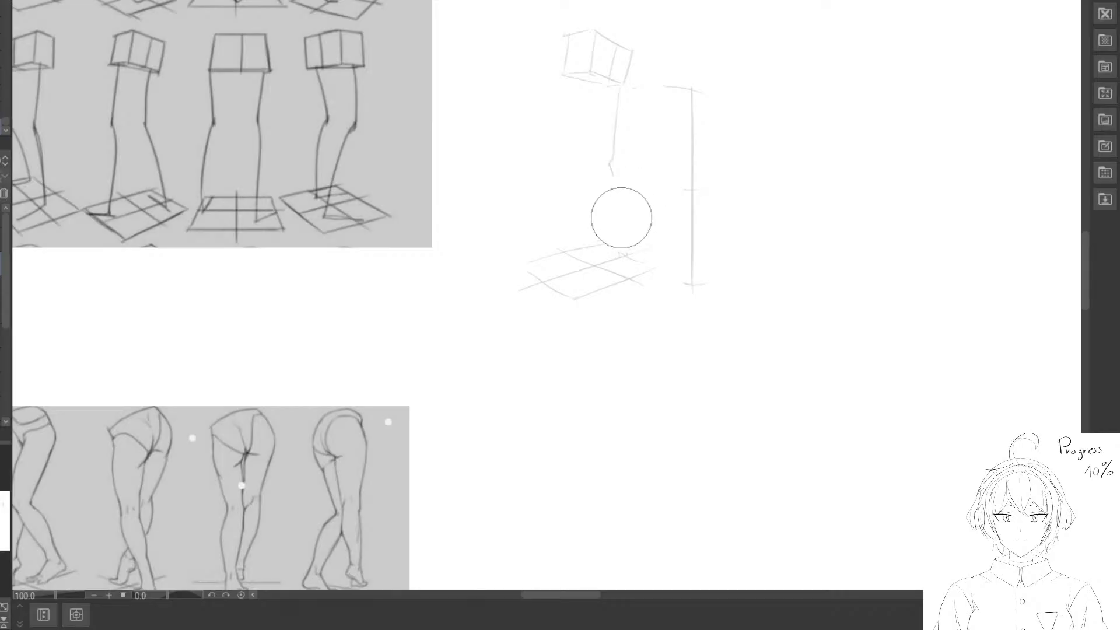
Sketch the right-hand shin and the whole left-hand leg guideline, ending in a foot line on the floor plane.
key(p)
mouse_move(576, 77)
mouse_down()
mouse_move(573, 167)
mouse_move(571, 109)
mouse_move(567, 136)
mouse_up()
key(e)
key(p)
drag(576, 76, 570, 249)
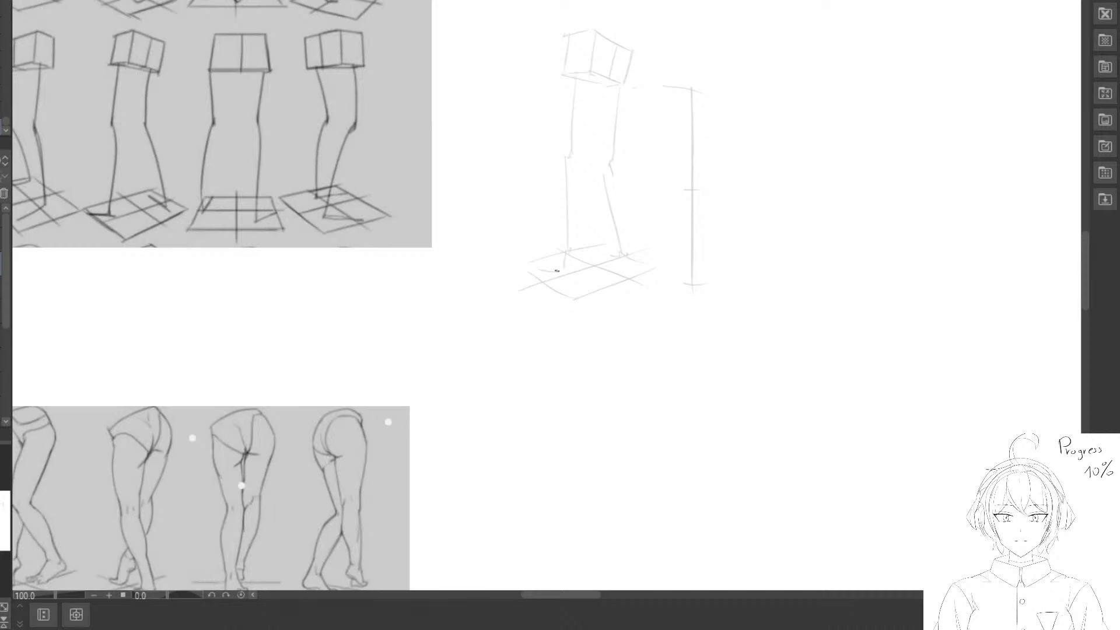
Trace the pelvis box's top, side and front corner edges with darker lines on a separate layer over the sketch.
click(0, 240)
drag(521, 232, 533, 297)
scroll(603, 209, up, 2)
mouse_move(593, 271)
mouse_down()
mouse_move(613, 251)
mouse_move(589, 215)
mouse_up()
scroll(621, 178, down, 2)
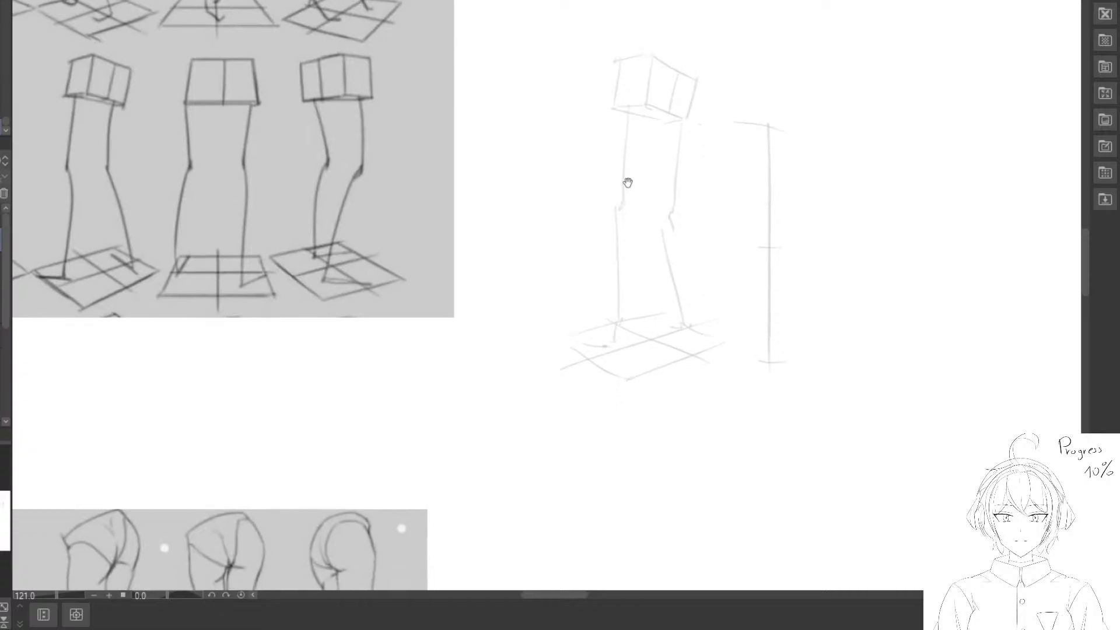
mouse_move(628, 168)
mouse_down()
mouse_move(593, 198)
mouse_move(587, 175)
mouse_move(587, 233)
mouse_move(580, 200)
mouse_move(594, 185)
mouse_move(579, 150)
mouse_move(612, 62)
mouse_move(599, 63)
mouse_move(652, 73)
mouse_move(601, 60)
mouse_move(611, 58)
mouse_up()
key(e)
key(p)
key(e)
key(p)
mouse_move(611, 58)
mouse_down()
mouse_move(666, 83)
mouse_move(602, 70)
mouse_move(612, 58)
mouse_up()
key(e)
key(p)
mouse_move(614, 58)
mouse_down()
mouse_move(654, 77)
mouse_move(608, 69)
mouse_move(611, 57)
mouse_move(653, 76)
mouse_move(645, 111)
mouse_move(608, 90)
mouse_move(585, 99)
mouse_up()
key(e)
key(p)
key(e)
key(p)
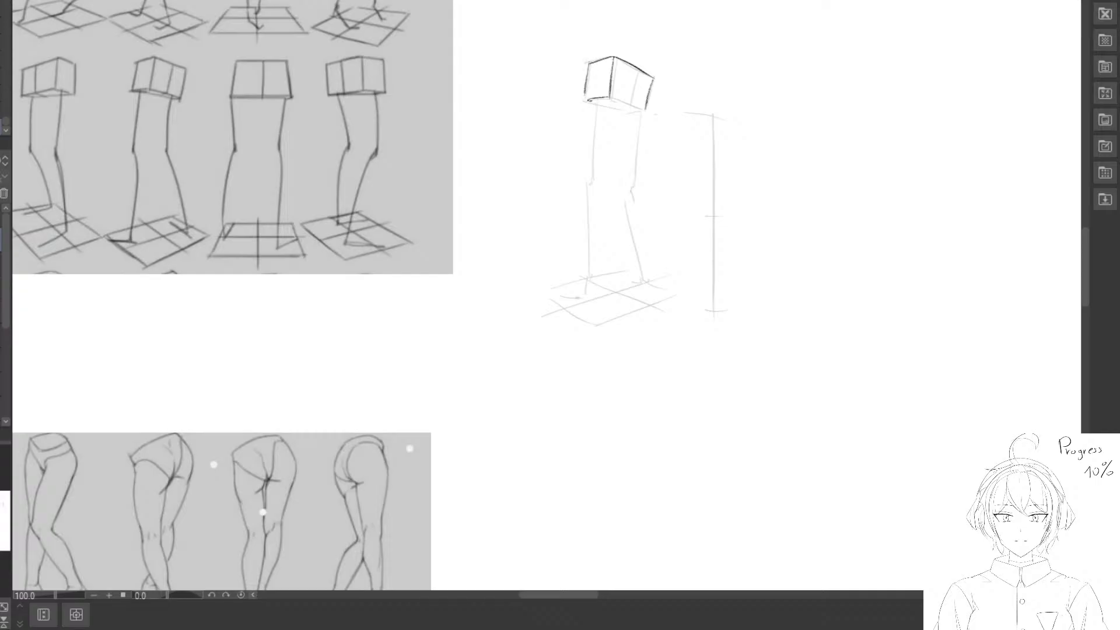
Trace the pelvis box's bottom edges with darker lines and clean up their overlapping ends.
drag(638, 133, 622, 117)
key(e)
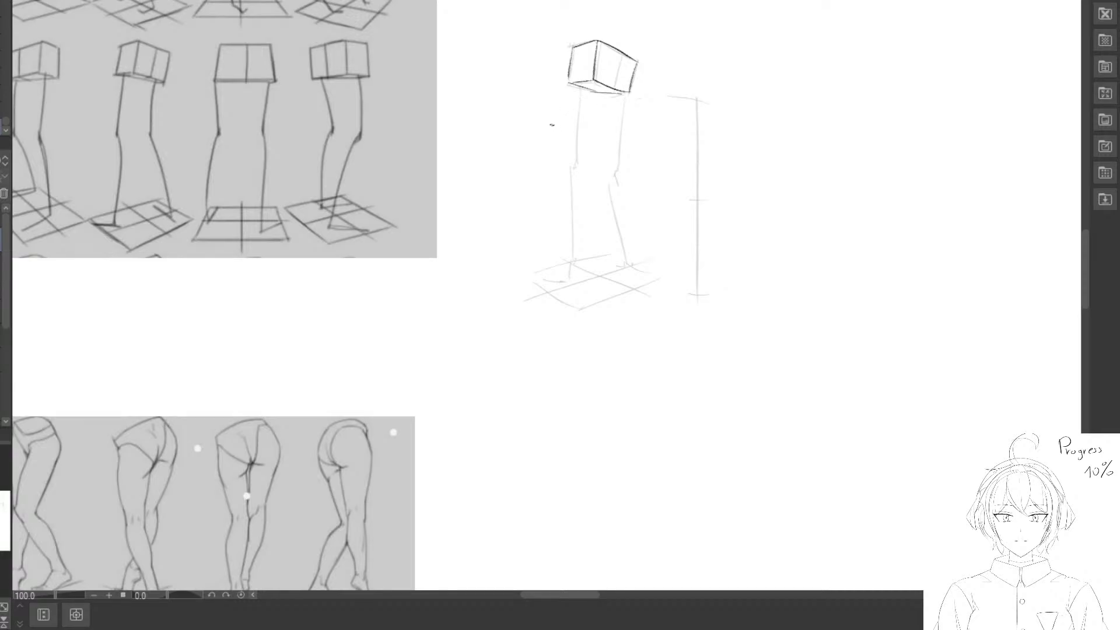
key(e)
drag(575, 110, 578, 100)
key(p)
key(e)
key(p)
drag(569, 84, 628, 95)
Trace the right-hand leg with darker lines from the pelvis box through the knee to a short foot line.
drag(592, 183, 557, 136)
drag(588, 55, 581, 108)
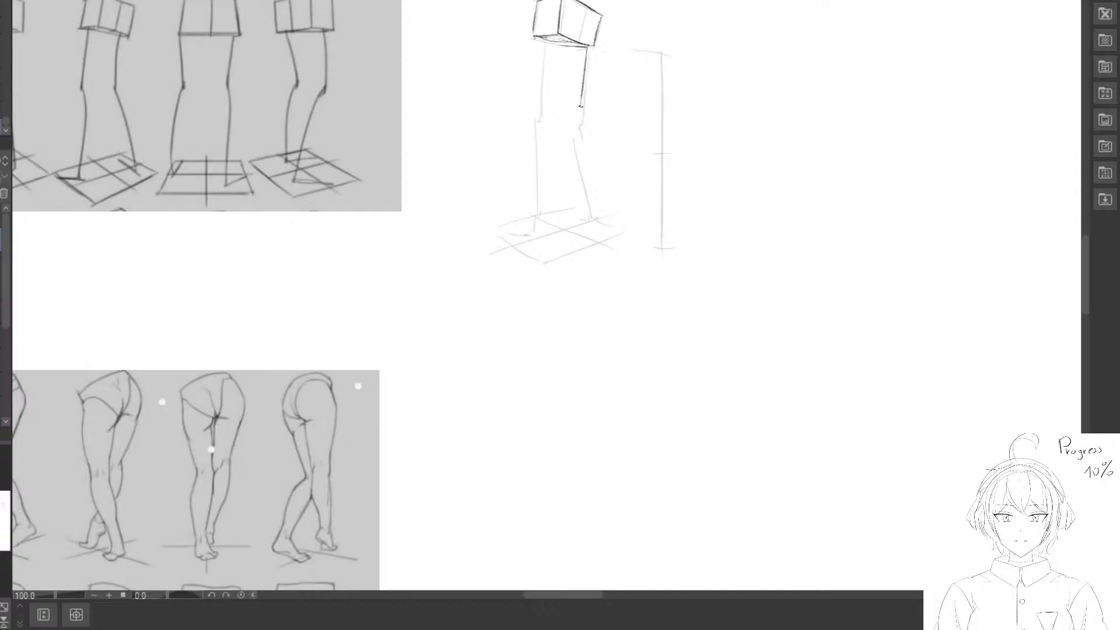
key(e)
key(p)
mouse_move(587, 64)
mouse_down()
mouse_move(590, 220)
mouse_move(579, 158)
mouse_move(596, 211)
mouse_move(585, 221)
mouse_up()
key(e)
key(p)
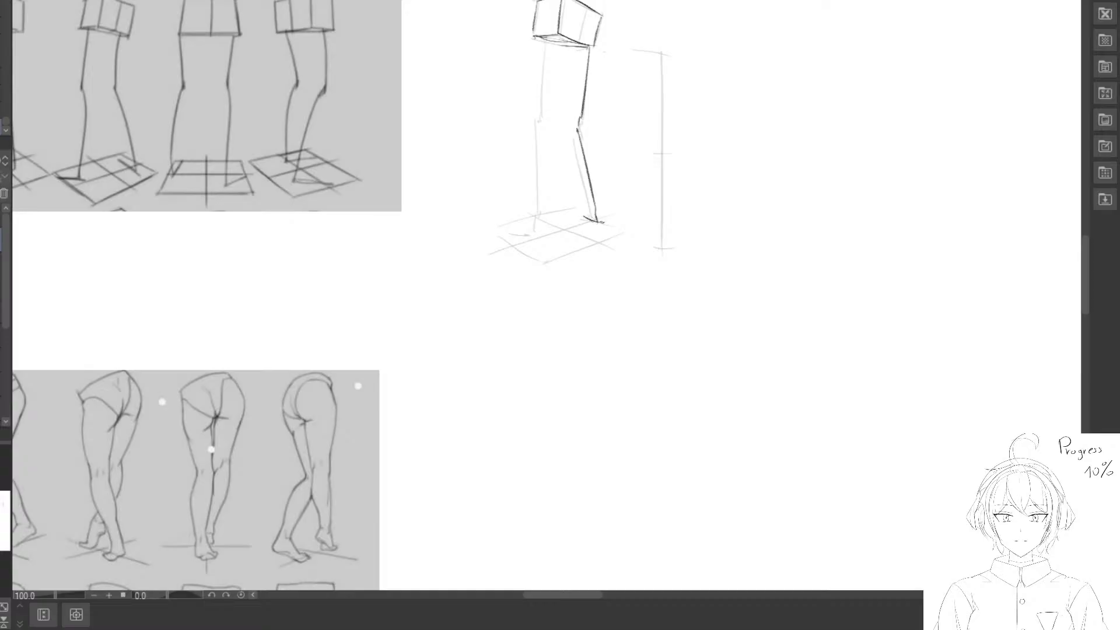
Trace the left-hand leg with darker lines from the pelvis box through the knee to its foot line.
drag(497, 142, 510, 173)
mouse_move(556, 69)
mouse_down()
mouse_move(557, 153)
mouse_move(545, 140)
mouse_up()
key(e)
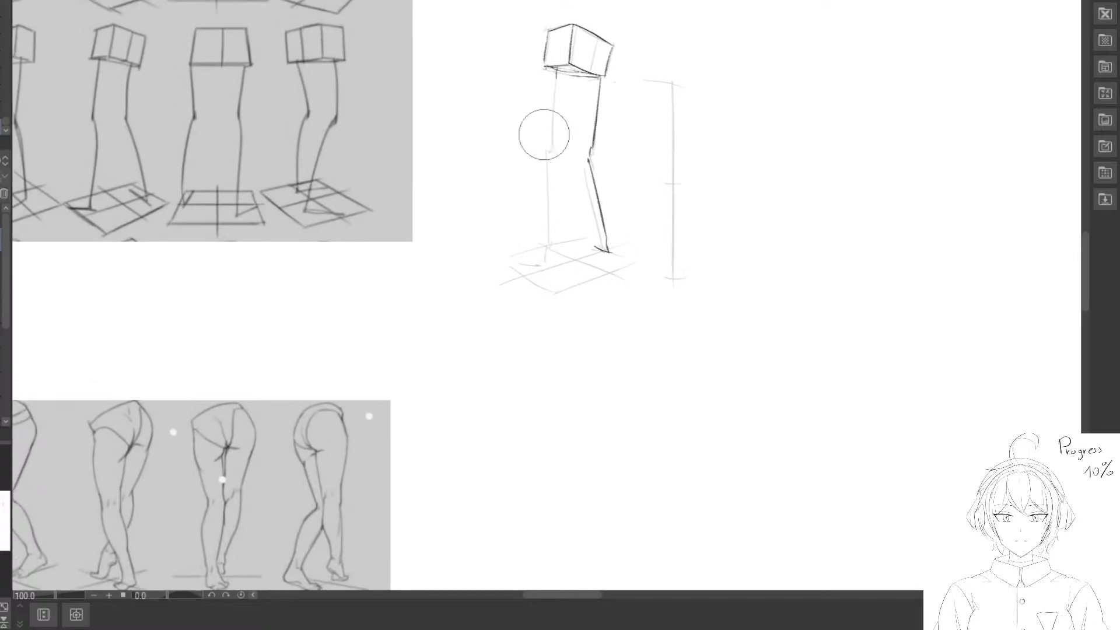
key(p)
mouse_move(552, 69)
mouse_down()
mouse_move(554, 251)
mouse_move(552, 185)
mouse_move(551, 254)
mouse_move(521, 266)
mouse_up()
key(e)
click(549, 243)
key(p)
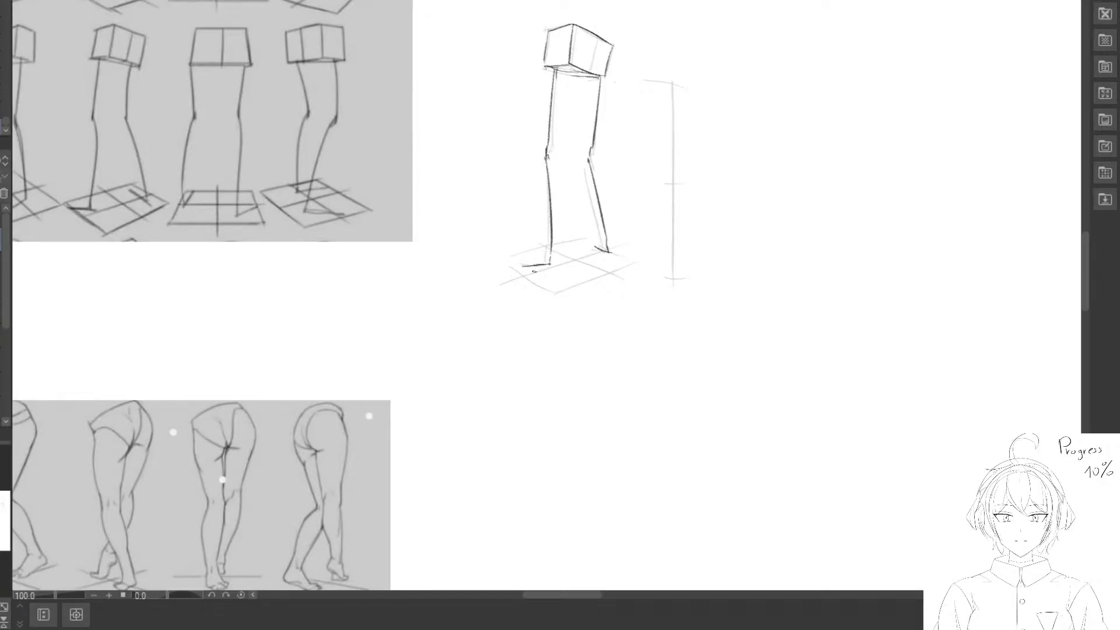
drag(537, 199, 535, 241)
Refine the pelvis box's right side edge and draw the dividing line down the middle of its front face.
key(e)
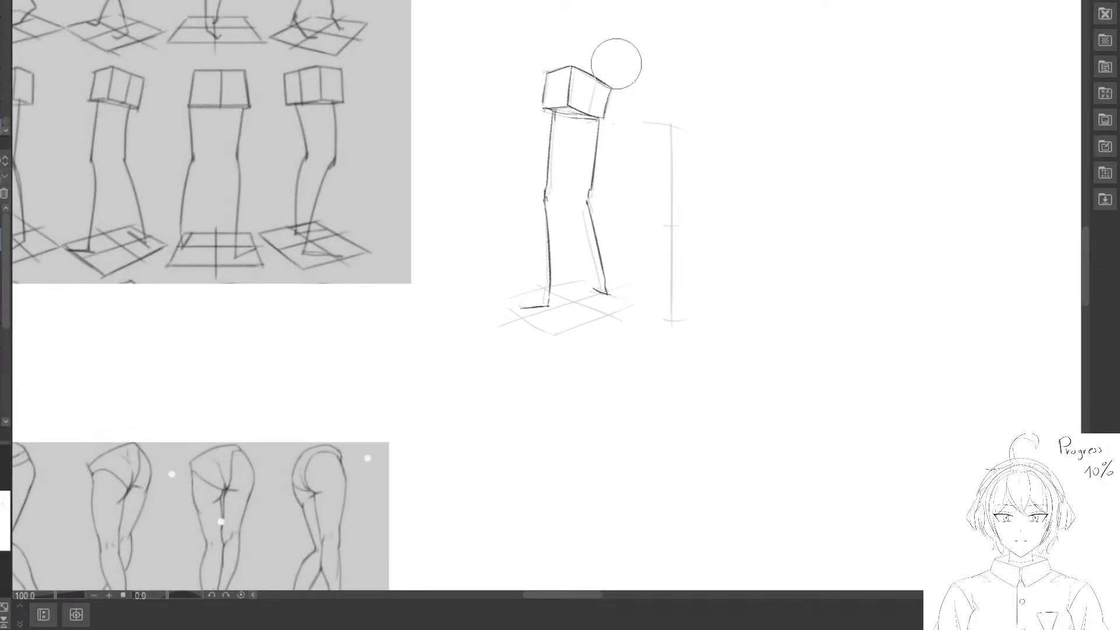
mouse_move(617, 69)
mouse_down()
mouse_move(605, 62)
mouse_move(608, 86)
mouse_move(604, 60)
mouse_move(631, 108)
mouse_move(604, 117)
mouse_up()
key(p)
key(e)
key(p)
key(e)
key(p)
key(e)
key(p)
drag(593, 75, 587, 112)
key(e)
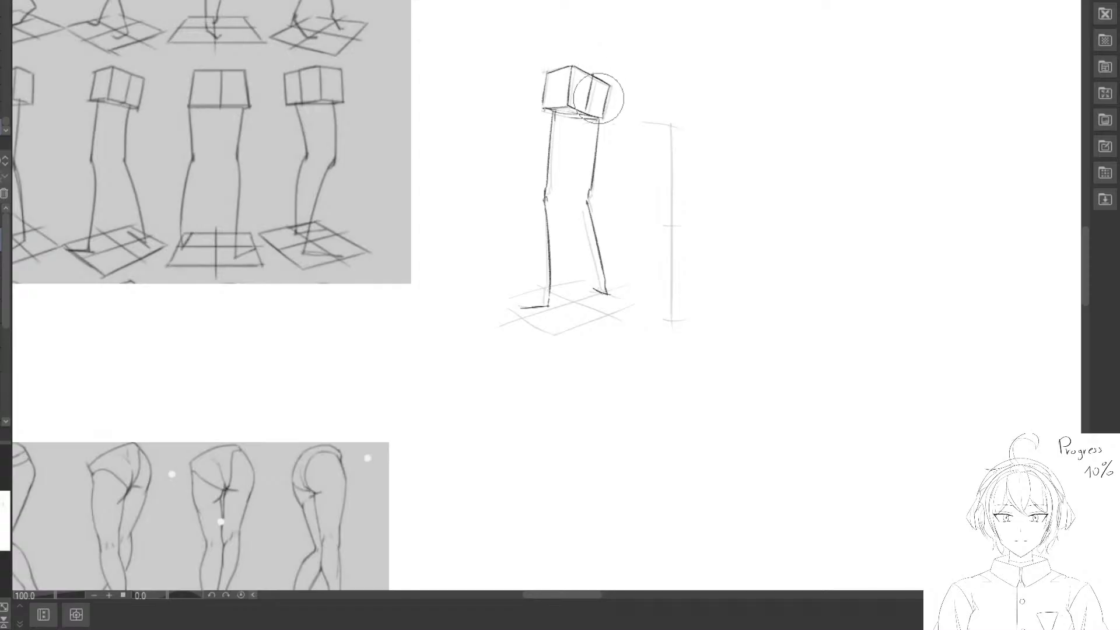
key(p)
Select the traced block construction, place it over the fourth bottom-row reference pose, and scale it down to match.
mouse_move(580, 25)
mouse_down()
mouse_move(458, 245)
mouse_move(672, 31)
mouse_up()
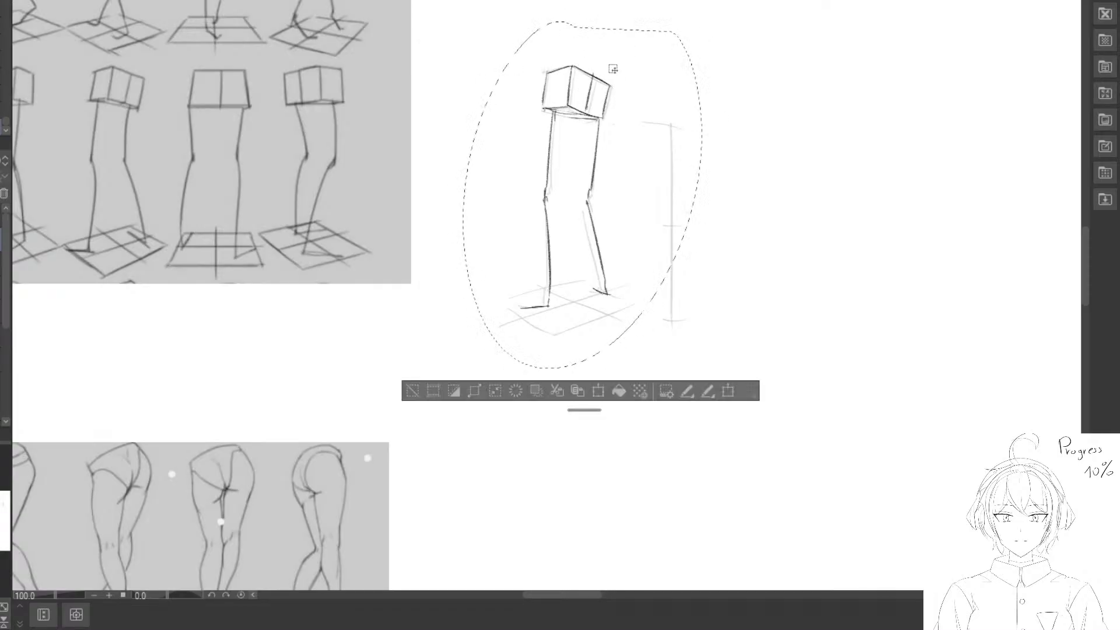
mouse_move(601, 187)
mouse_down()
mouse_move(521, 182)
mouse_move(473, 220)
mouse_move(369, 221)
mouse_up()
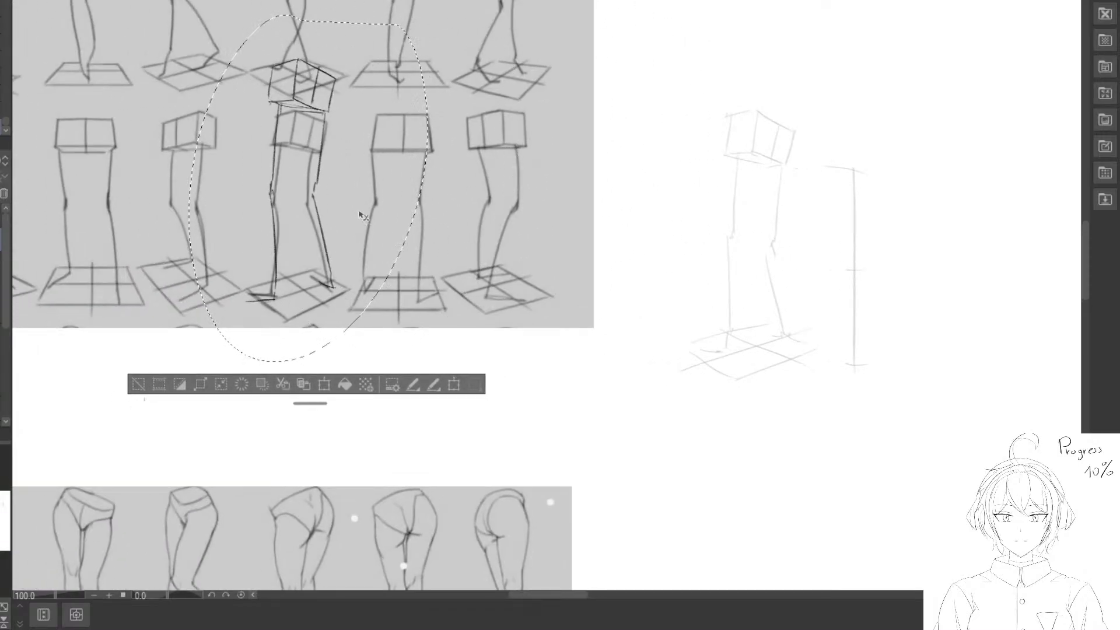
key(ctrl+t)
drag(374, 41, 434, 44)
mouse_move(488, 20)
mouse_down()
mouse_move(437, 90)
mouse_move(464, 74)
mouse_up()
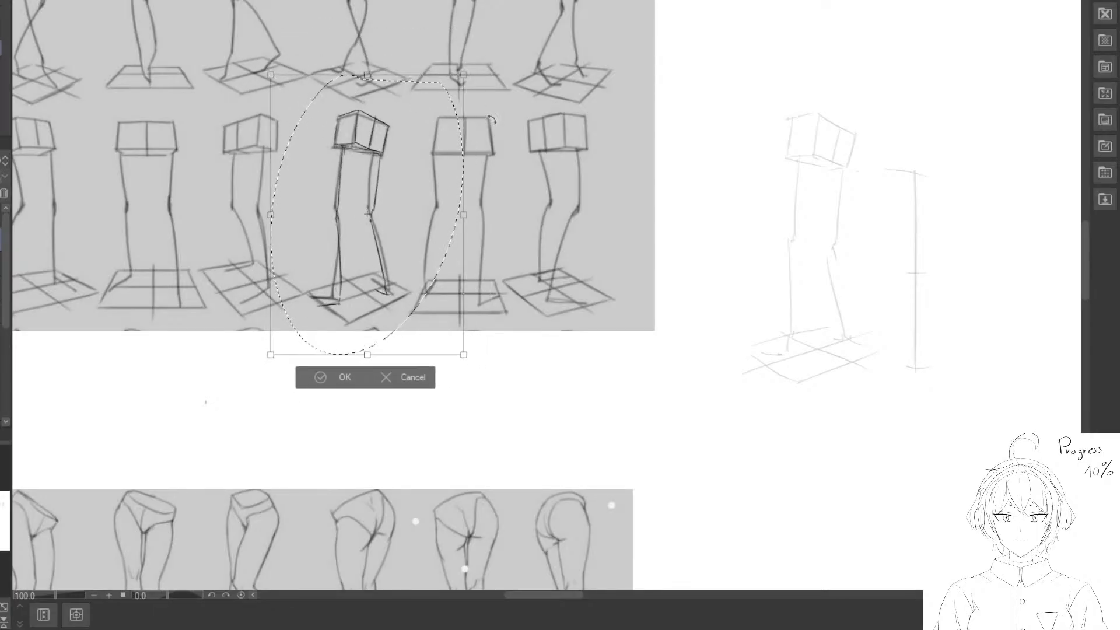
Rotate the overlaid block construction slightly to compare it with the reference pose, apply the transform and clear the selection.
drag(436, 196, 407, 230)
drag(516, 200, 519, 191)
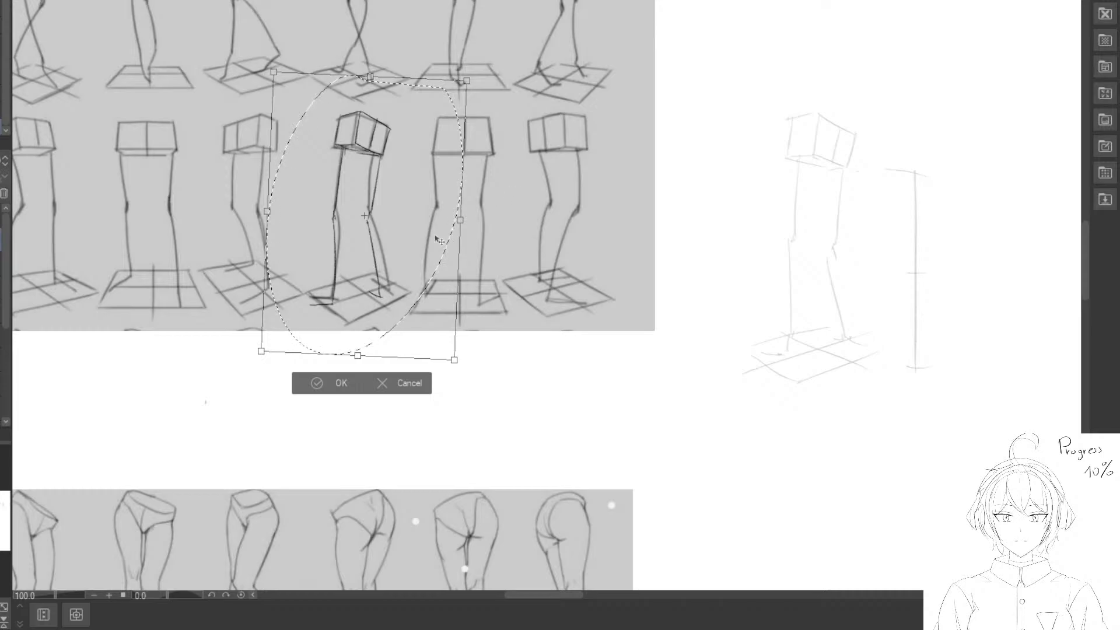
drag(439, 241, 440, 239)
click(349, 382)
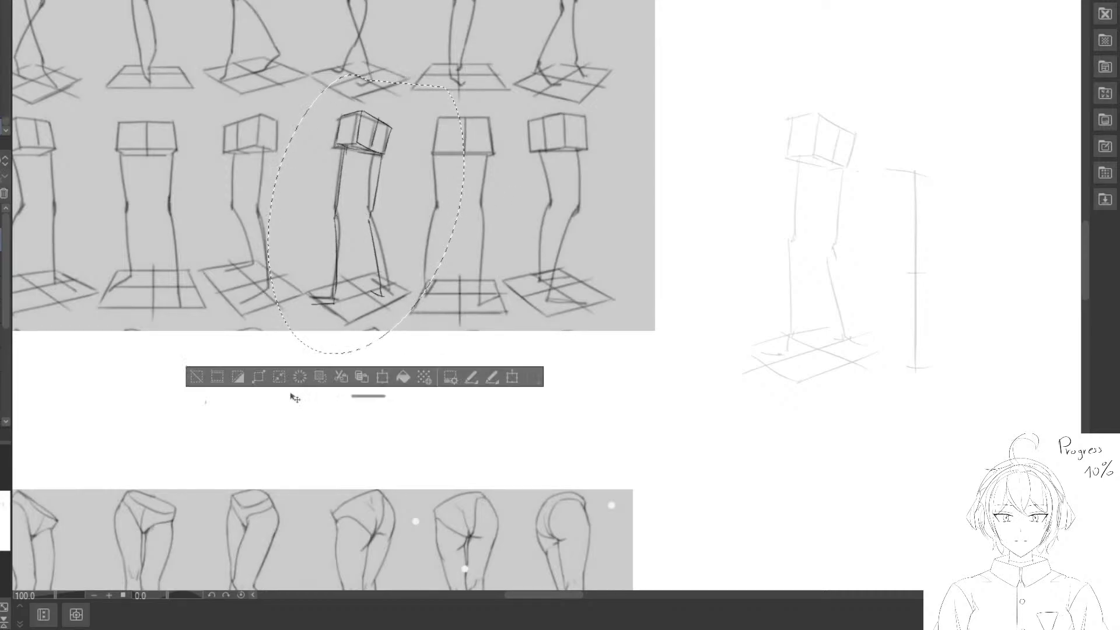
click(195, 379)
Undo the overlay on the reference and remove the stray black shape drawn over the right-hand leg.
key(ctrl+z)
key(ctrl+z)
key(ctrl+z)
drag(797, 243, 655, 203)
mouse_move(704, 133)
mouse_down()
mouse_move(680, 325)
mouse_move(757, 206)
mouse_move(734, 150)
mouse_move(705, 135)
mouse_up()
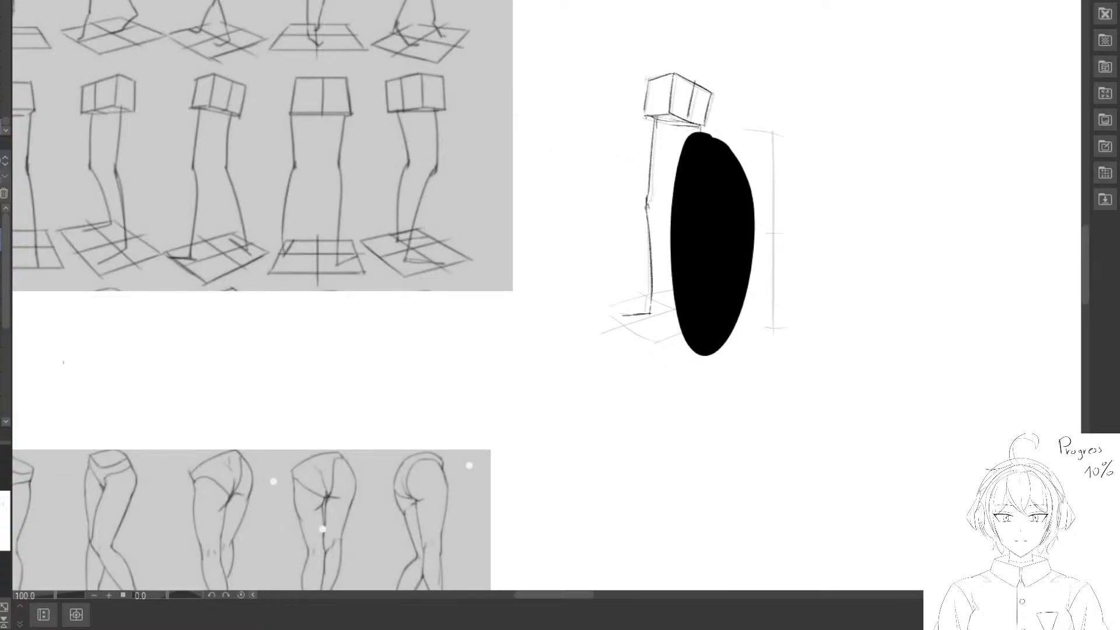
key(ctrl+z)
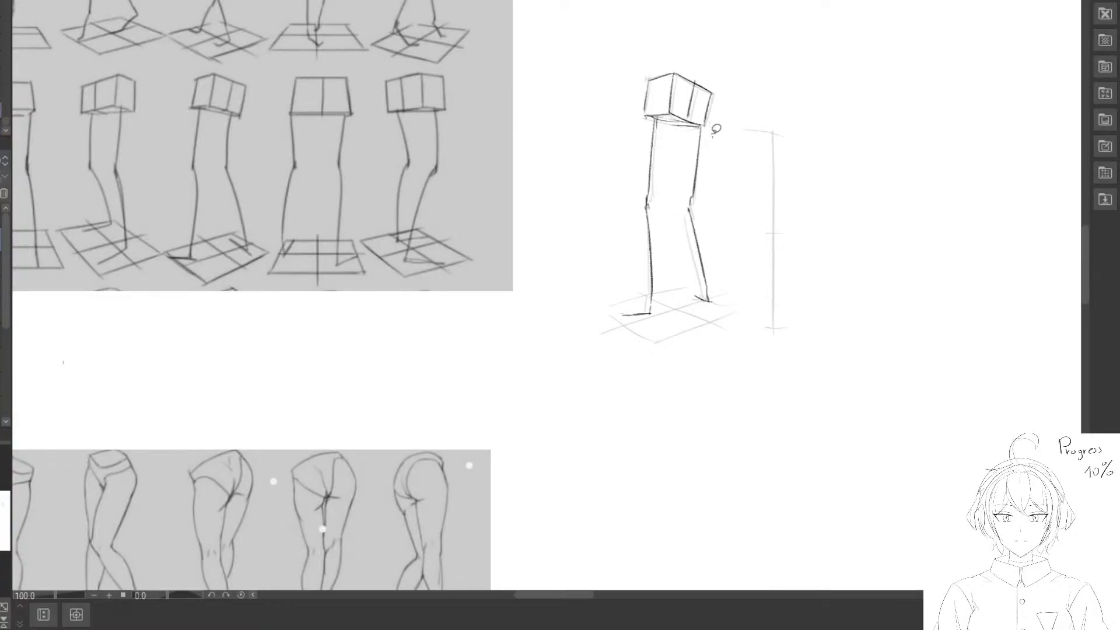
Select the right-hand leg, rotate it so its foot swings further outward, apply the transform and clear the selection.
drag(711, 136, 661, 283)
drag(678, 332, 738, 141)
key(ctrl+t)
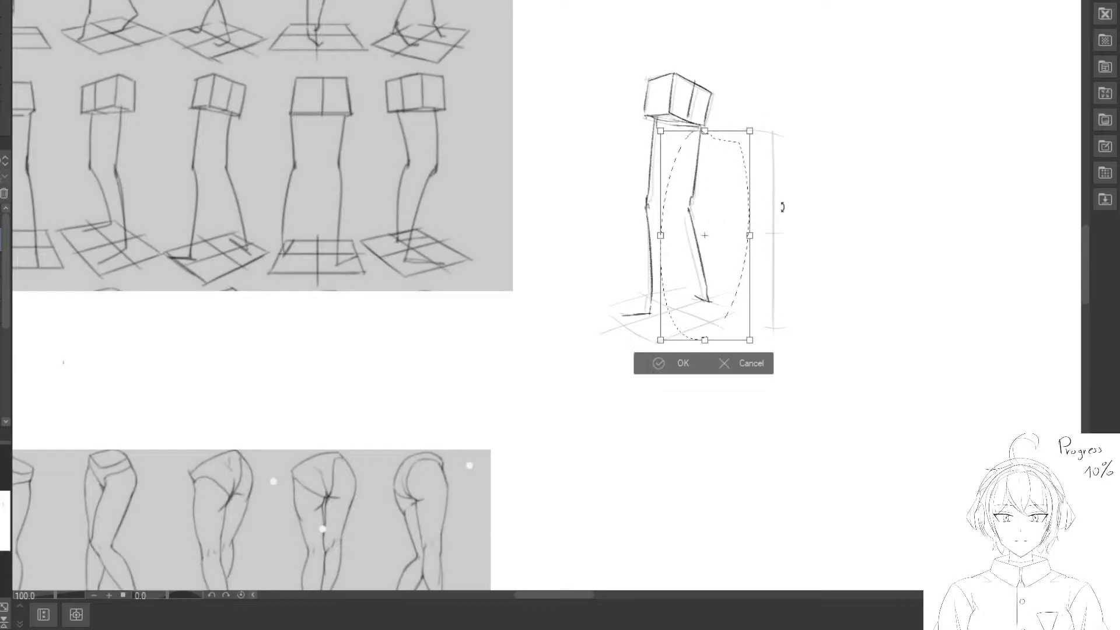
mouse_move(782, 208)
mouse_down()
mouse_move(778, 198)
mouse_move(741, 219)
mouse_up()
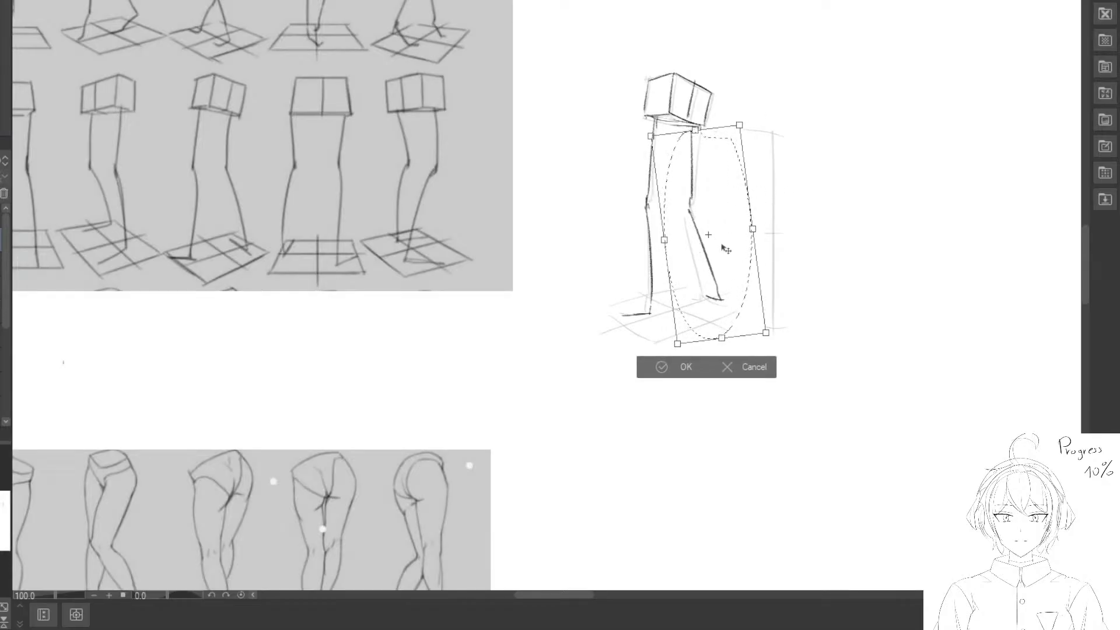
click(651, 373)
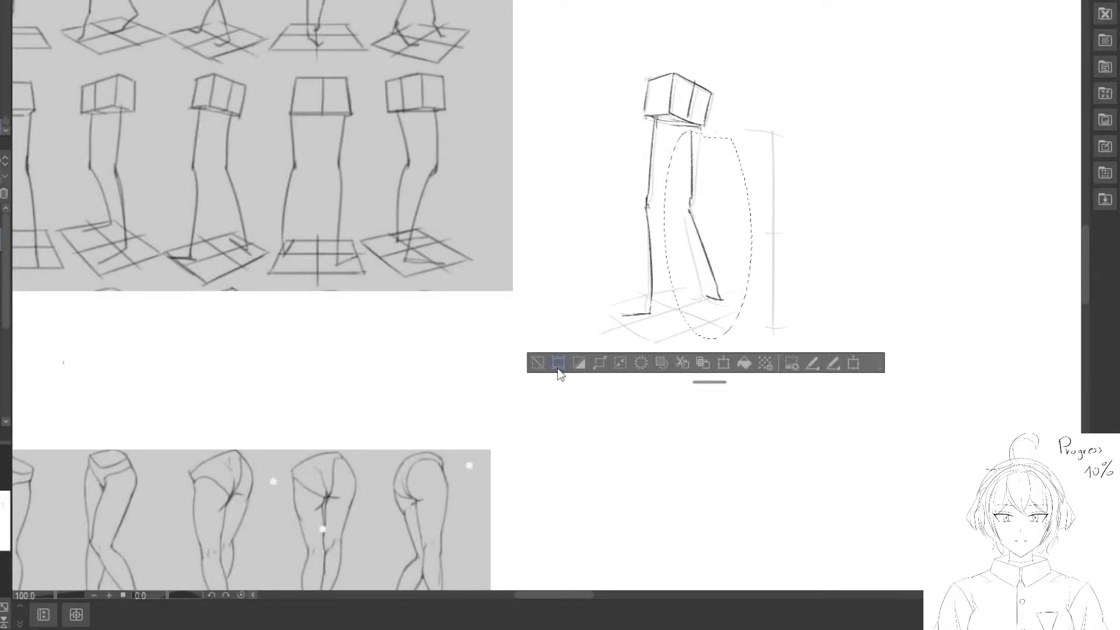
click(556, 367)
Select the whole black block construction, place it over the fourth bottom-row reference pose, and start transforming it.
drag(685, 10, 816, 101)
drag(747, 225, 378, 199)
drag(380, 207, 520, 233)
drag(559, 237, 469, 219)
key(ctrl+t)
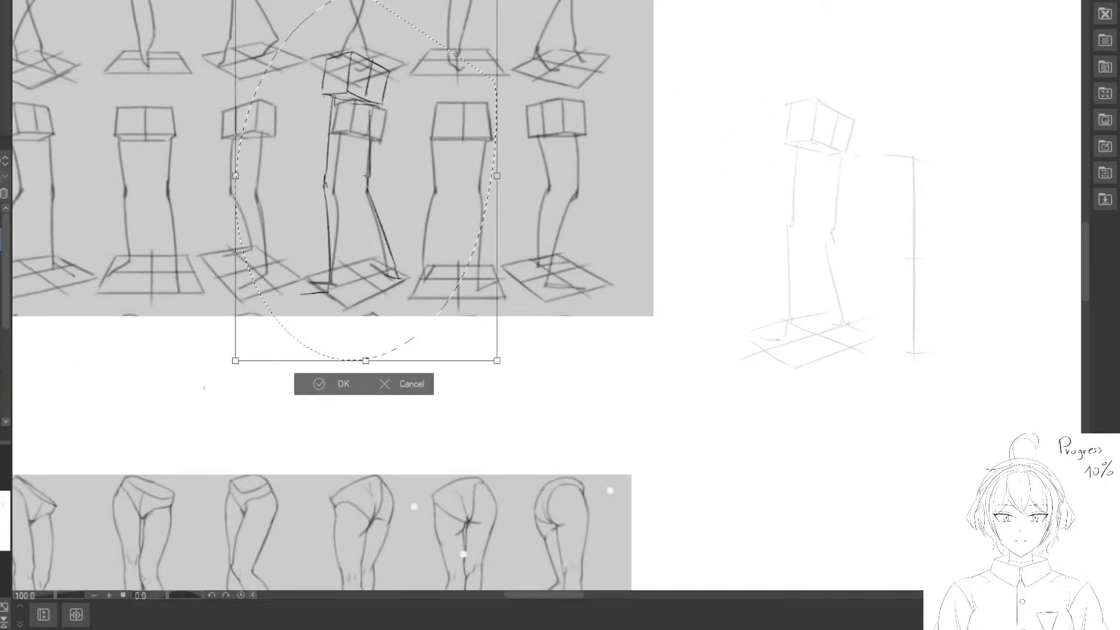
Scale, rotate and position the overlaid construction to match the reference pose, apply the transform and clear the selection.
drag(494, 2, 450, 47)
drag(402, 90, 427, 74)
drag(533, 88, 537, 97)
drag(446, 155, 442, 154)
mouse_move(485, 35)
mouse_down()
mouse_move(462, 76)
mouse_move(506, 62)
mouse_up()
drag(456, 100, 456, 106)
click(320, 370)
click(188, 369)
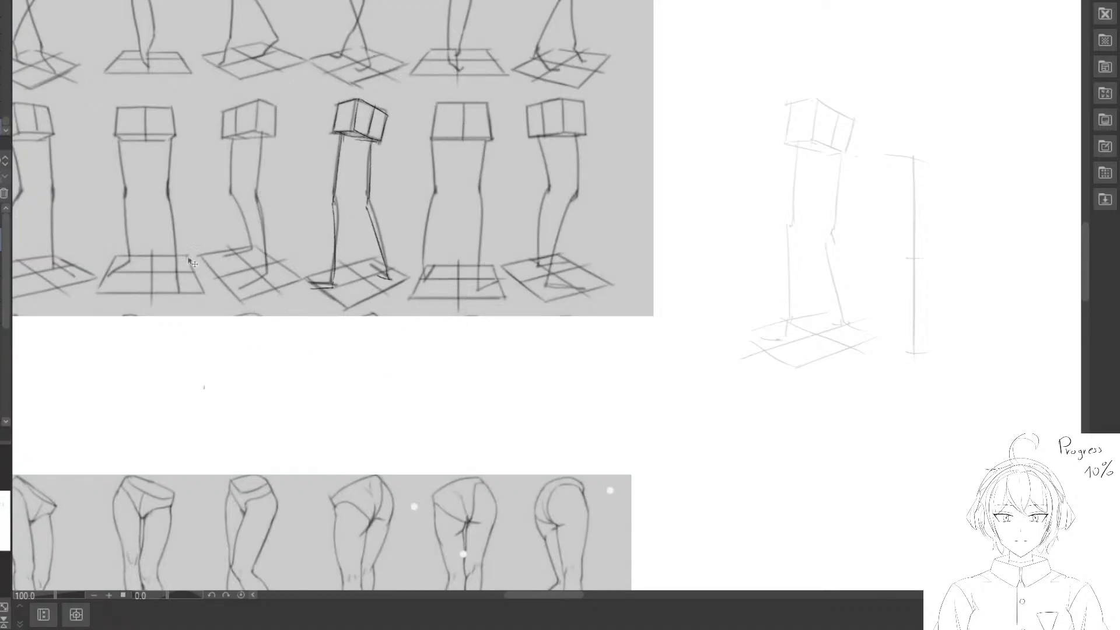
Undo the overlay on the reference pose and clear the selection around the construction.
key(ctrl+z)
mouse_move(756, 248)
mouse_down()
mouse_move(688, 218)
mouse_move(361, 199)
mouse_up()
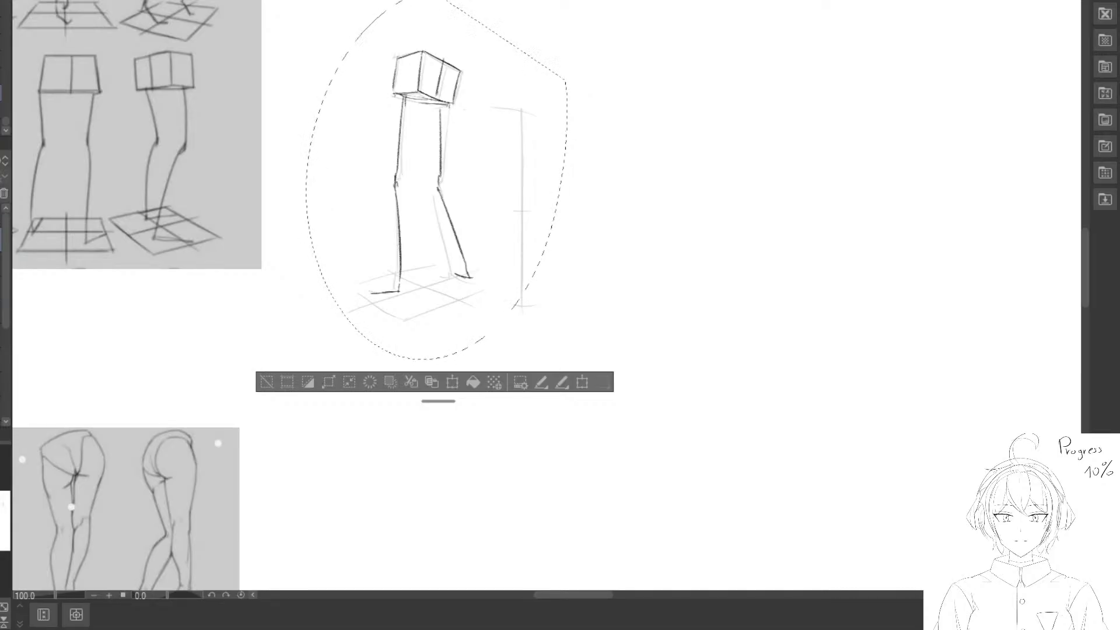
click(271, 380)
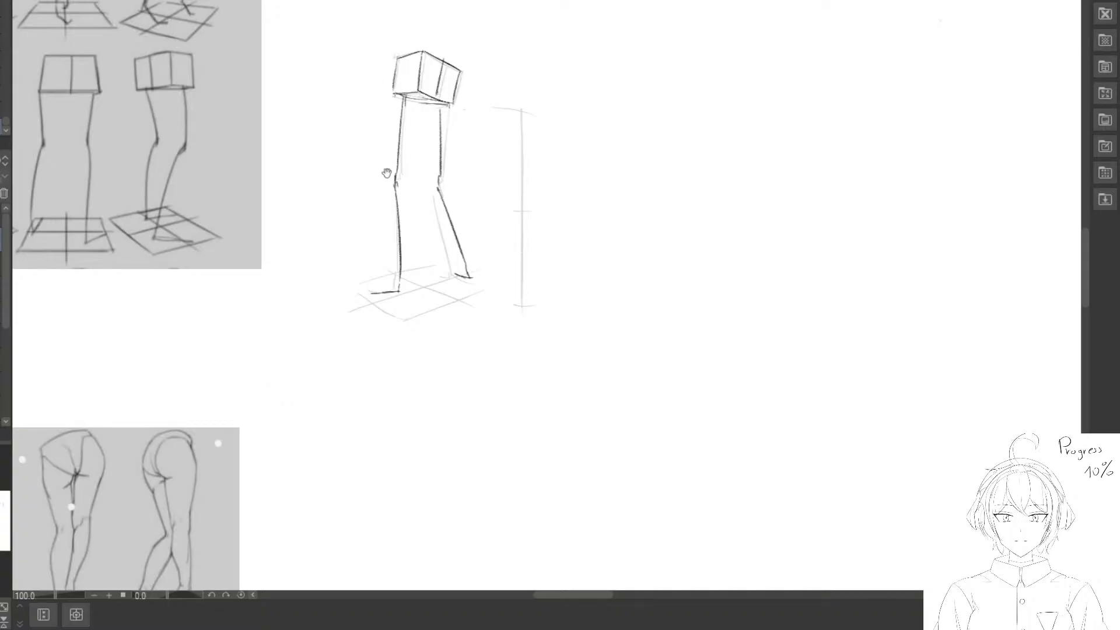
Lightly sketch a two-sided pelvis box beside the male leg reference sheet for its bottom-row pose third from the right.
drag(387, 174, 502, 182)
drag(397, 508, 483, 166)
drag(472, 367, 515, 236)
drag(409, 277, 514, 185)
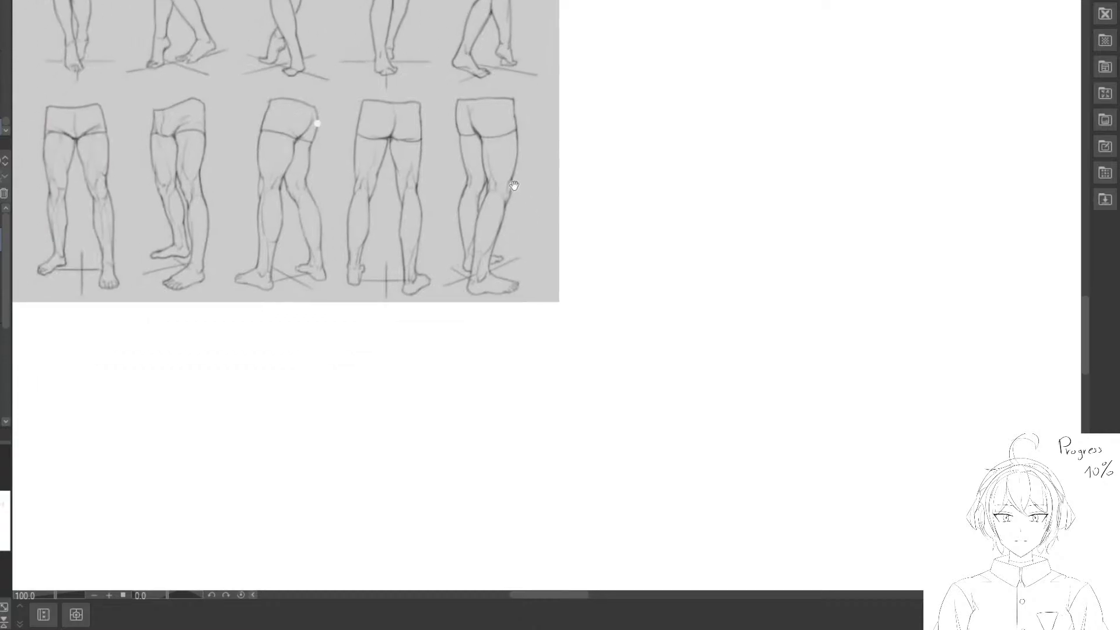
click(1, 264)
scroll(647, 225, up, 2)
drag(700, 206, 680, 181)
drag(686, 90, 682, 108)
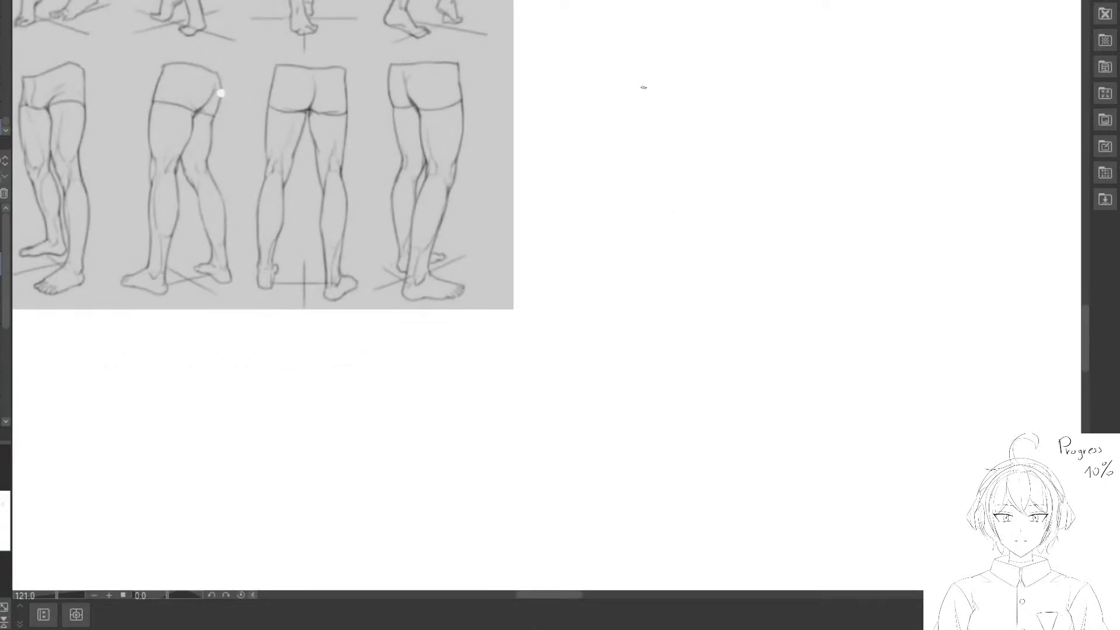
mouse_move(645, 76)
mouse_down()
mouse_move(674, 74)
mouse_move(719, 102)
mouse_move(663, 77)
mouse_up()
mouse_move(641, 73)
mouse_down()
mouse_move(712, 100)
mouse_move(659, 82)
mouse_move(692, 71)
mouse_move(721, 89)
mouse_move(684, 117)
mouse_move(645, 119)
mouse_move(716, 129)
mouse_up()
drag(721, 91, 718, 129)
drag(679, 180, 682, 141)
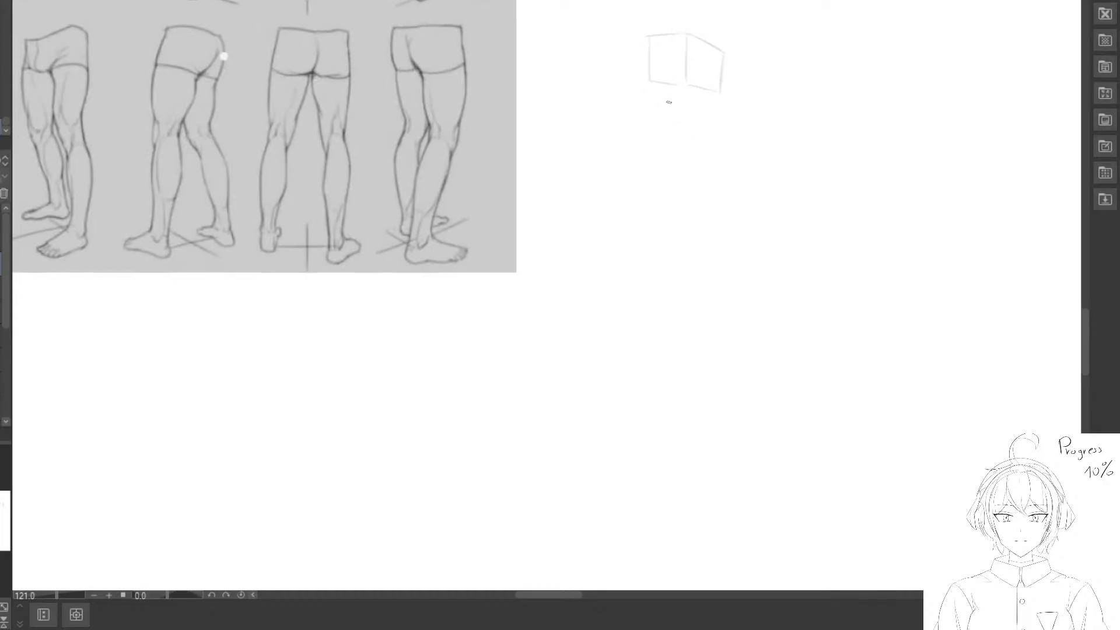
Sketch a vertical leg-height guide with end and midpoint ticks, plus crossed ground lines below the pelvis box.
drag(714, 206, 636, 189)
mouse_move(676, 81)
mouse_down()
mouse_move(674, 282)
mouse_move(690, 77)
mouse_up()
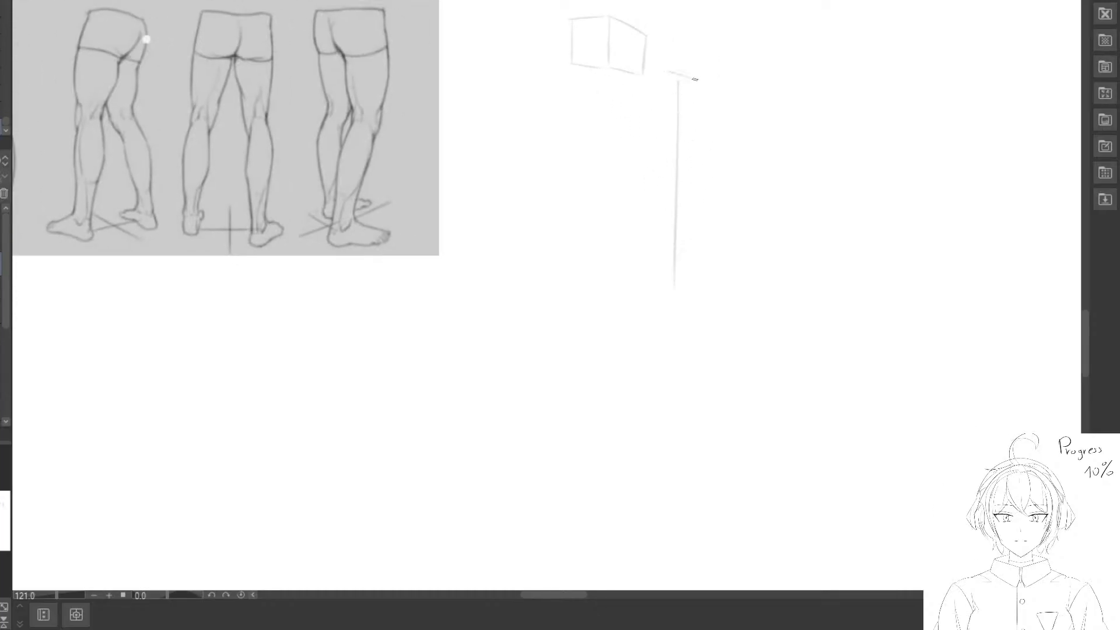
drag(662, 176, 677, 177)
mouse_move(579, 249)
mouse_down()
mouse_move(665, 225)
mouse_move(711, 270)
mouse_up()
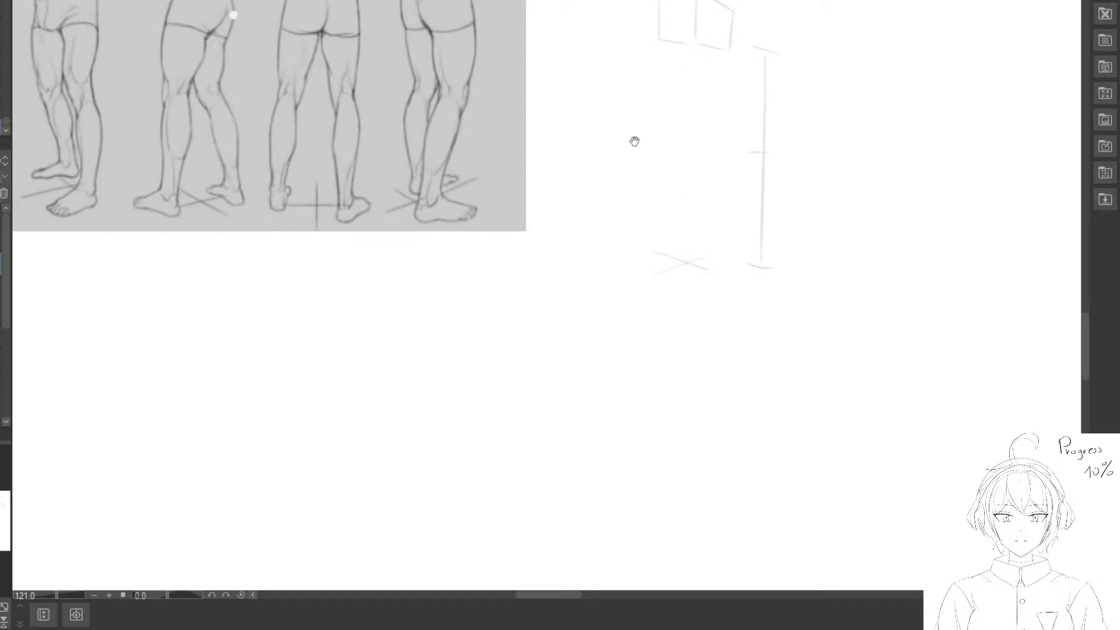
Sketch the left-hand leg's construction lines from the pelvis through a bent knee to the ground, correcting the thigh and adding the foot.
drag(644, 120, 652, 137)
mouse_move(678, 70)
mouse_down()
mouse_move(674, 163)
mouse_move(678, 79)
mouse_move(669, 149)
mouse_up()
key(e)
key(p)
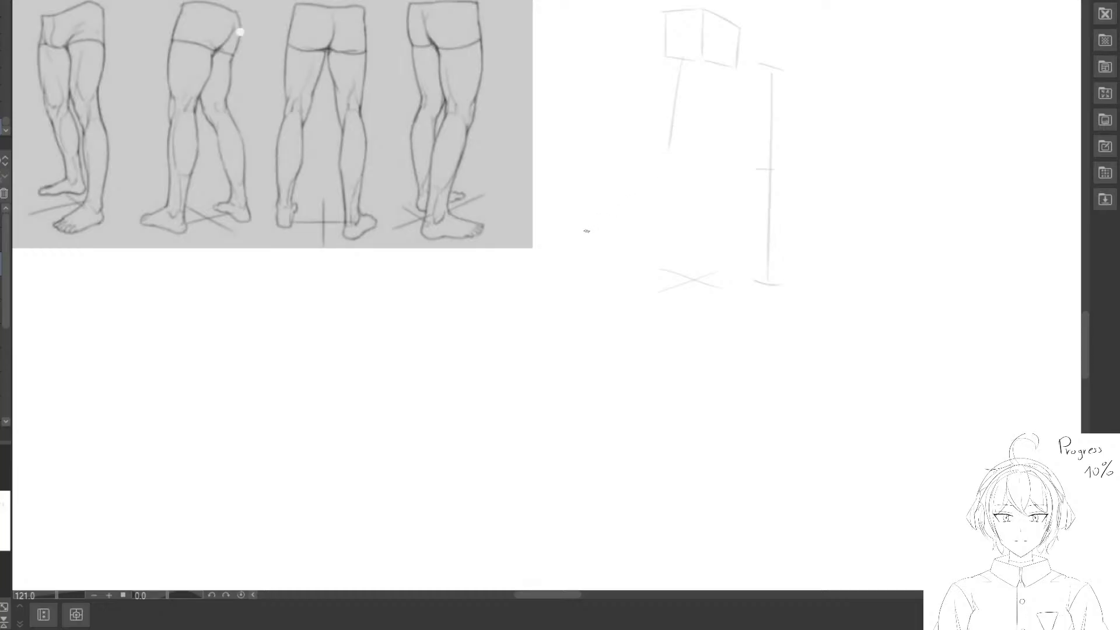
mouse_move(598, 204)
mouse_down()
mouse_move(600, 248)
mouse_move(587, 208)
mouse_move(572, 205)
mouse_up()
drag(535, 137, 542, 158)
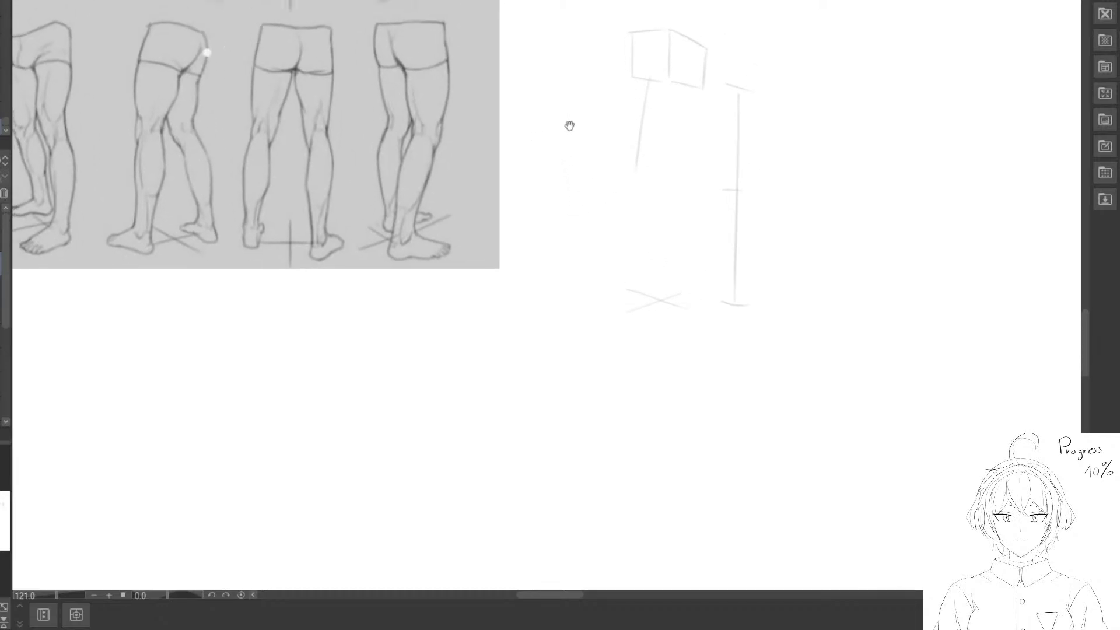
key(e)
mouse_move(642, 153)
mouse_down()
mouse_move(642, 115)
mouse_move(638, 166)
mouse_up()
key(p)
drag(649, 235, 628, 203)
drag(621, 148, 626, 260)
key(e)
key(p)
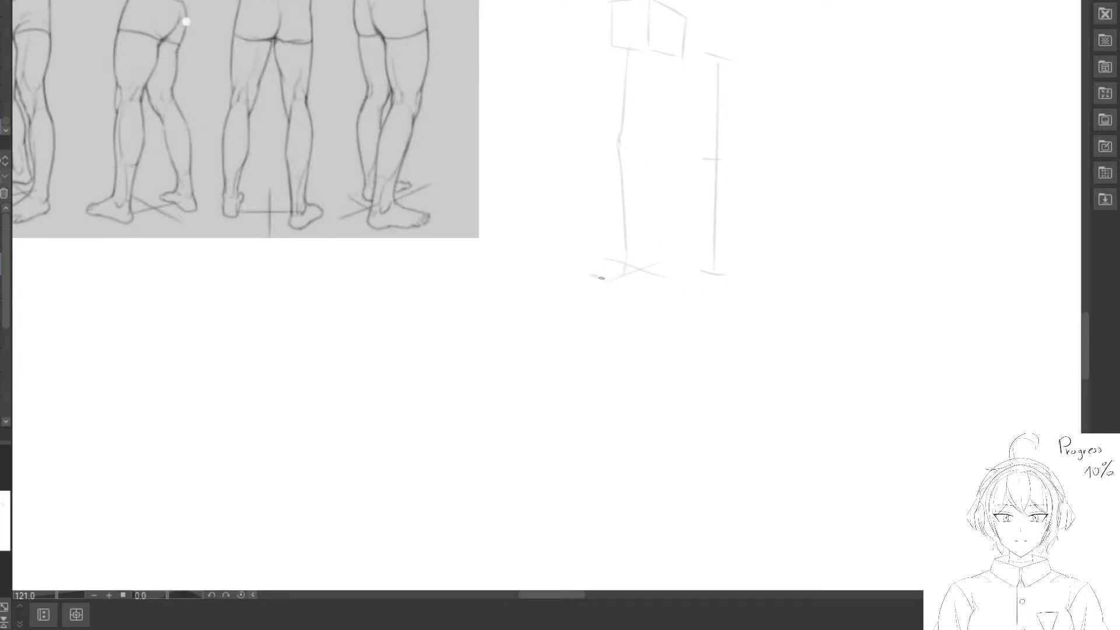
Sketch the right-hand leg's construction lines with thigh, knee, lower leg and foot, erasing and redrawing the part below the knee.
mouse_move(674, 61)
mouse_down()
mouse_move(662, 132)
mouse_move(672, 110)
mouse_move(673, 93)
mouse_move(657, 132)
mouse_move(676, 252)
mouse_up()
key(e)
key(p)
key(e)
drag(667, 168, 673, 220)
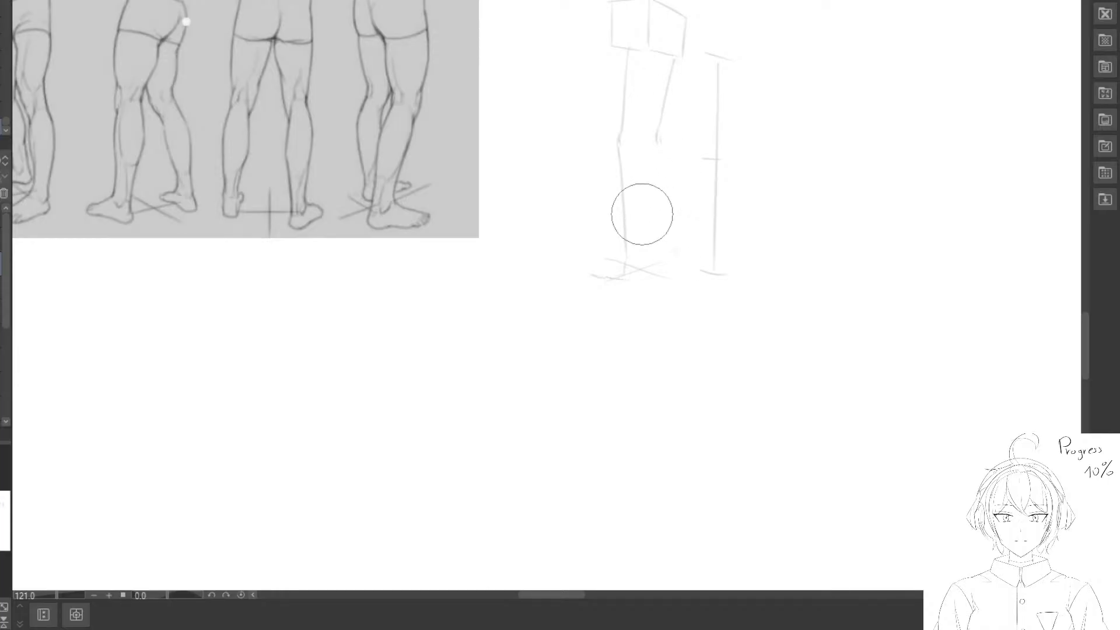
key(p)
mouse_move(629, 228)
mouse_down()
mouse_move(634, 237)
mouse_move(622, 227)
mouse_move(612, 142)
mouse_up()
key(e)
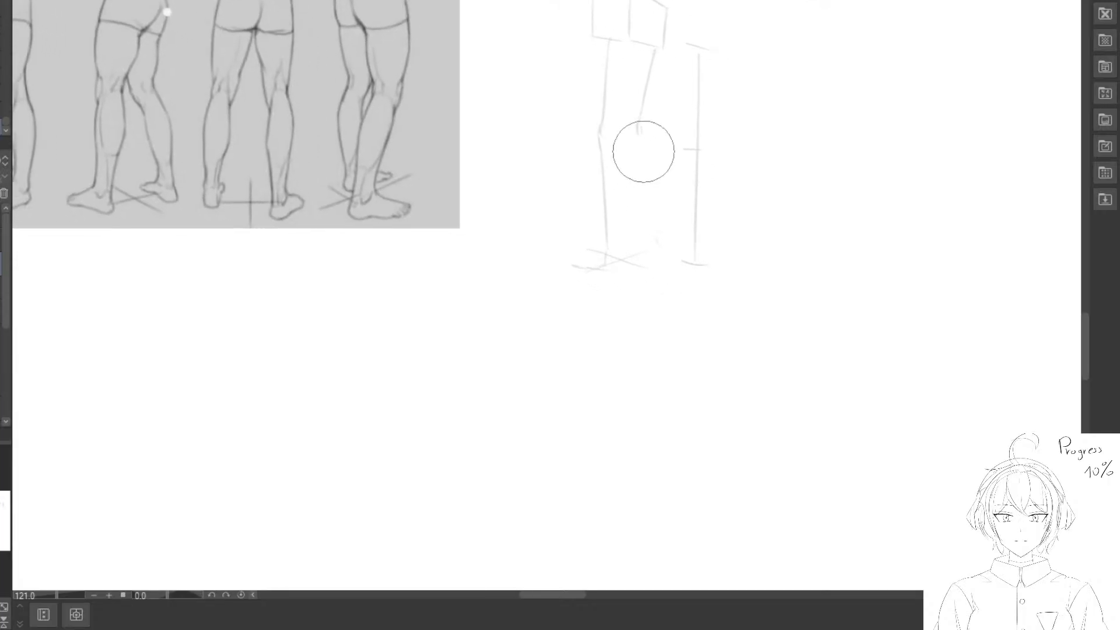
mouse_move(633, 99)
mouse_down()
mouse_move(657, 93)
mouse_move(645, 121)
mouse_up()
key(p)
mouse_move(656, 49)
mouse_down()
mouse_move(636, 125)
mouse_move(651, 243)
mouse_up()
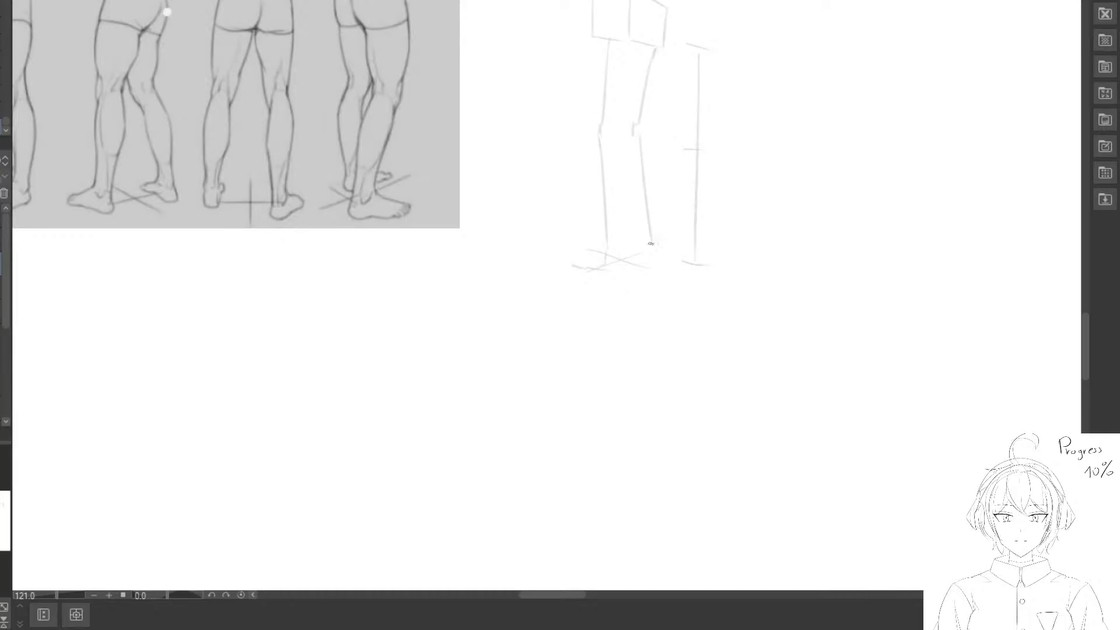
drag(578, 151, 586, 182)
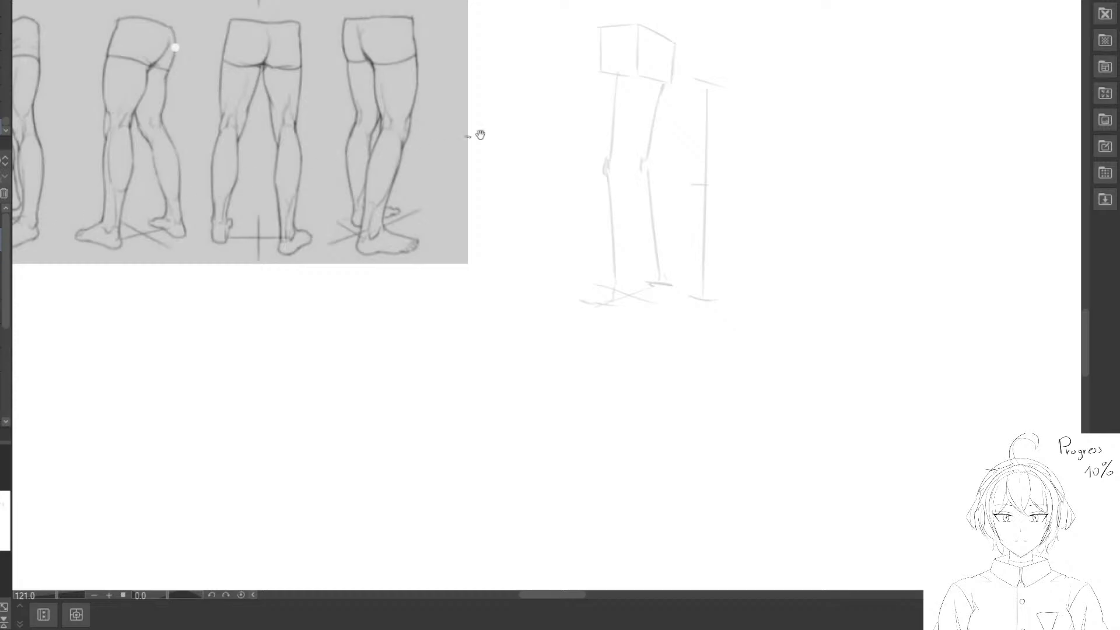
Draw a dark rounded waistline over the upper edge of the pelvis box, reworking the stroke into a smooth curve.
drag(597, 93, 599, 70)
mouse_move(608, 9)
mouse_down()
mouse_move(678, 25)
mouse_move(611, 10)
mouse_move(657, 14)
mouse_up()
key(e)
key(p)
key(e)
key(p)
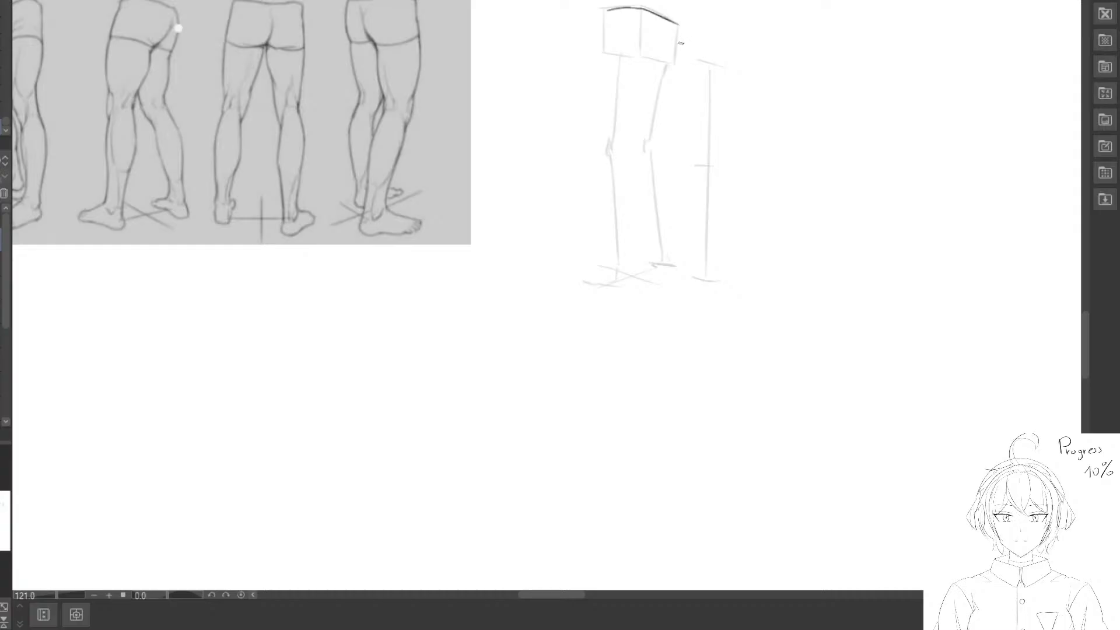
key(e)
key(p)
drag(677, 27, 671, 64)
drag(605, 11, 601, 52)
mouse_move(637, 12)
mouse_down()
mouse_move(625, 70)
mouse_move(624, 27)
mouse_move(676, 25)
mouse_up()
key(e)
key(p)
mouse_move(598, 38)
mouse_down()
mouse_move(595, 60)
mouse_move(678, 42)
mouse_move(615, 25)
mouse_move(674, 43)
mouse_up()
key(e)
key(p)
key(e)
key(p)
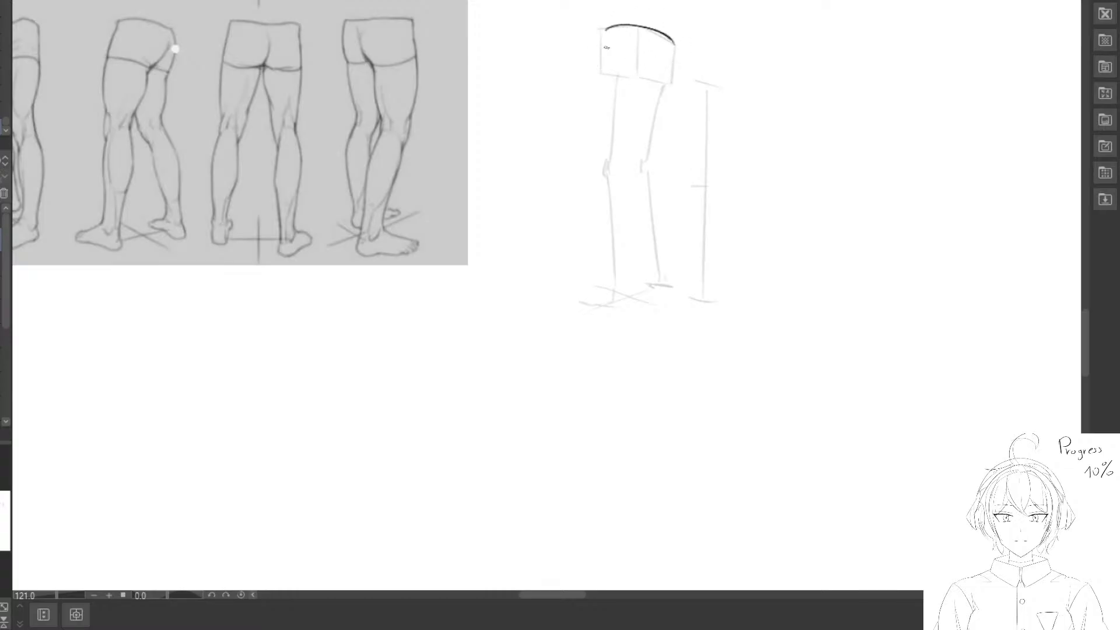
Add a small rounded corner at the left end of the waistline and clear the trial side stroke.
drag(582, 53, 611, 4)
key(e)
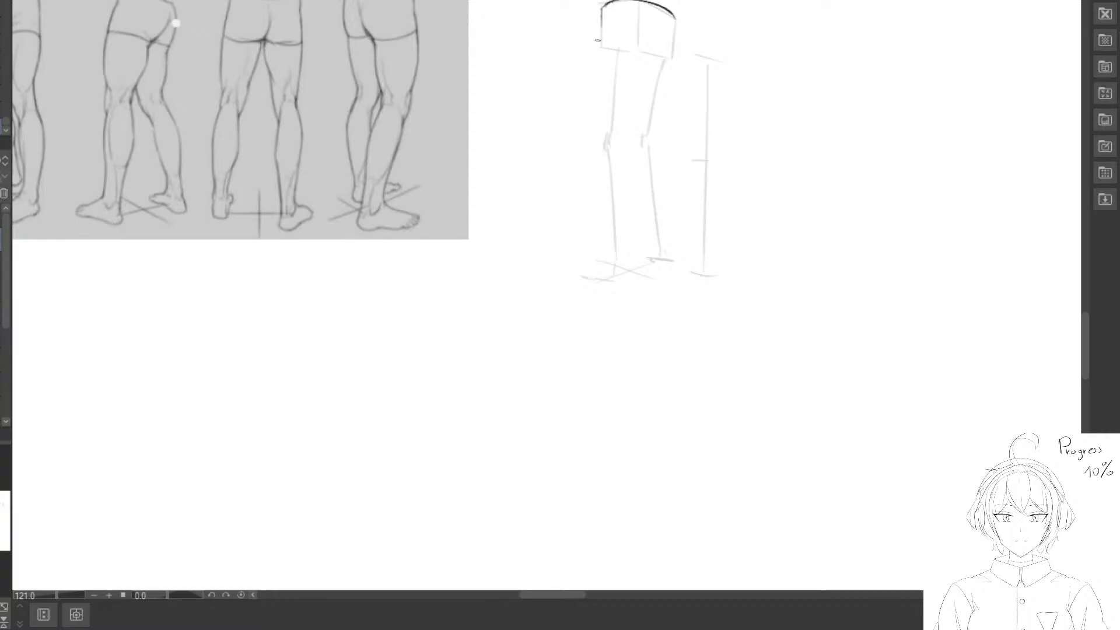
key(e)
drag(590, 50, 590, 28)
key(p)
mouse_move(607, 15)
mouse_down()
mouse_move(601, 113)
mouse_move(615, 25)
mouse_move(603, 88)
mouse_move(629, 118)
mouse_up()
key(e)
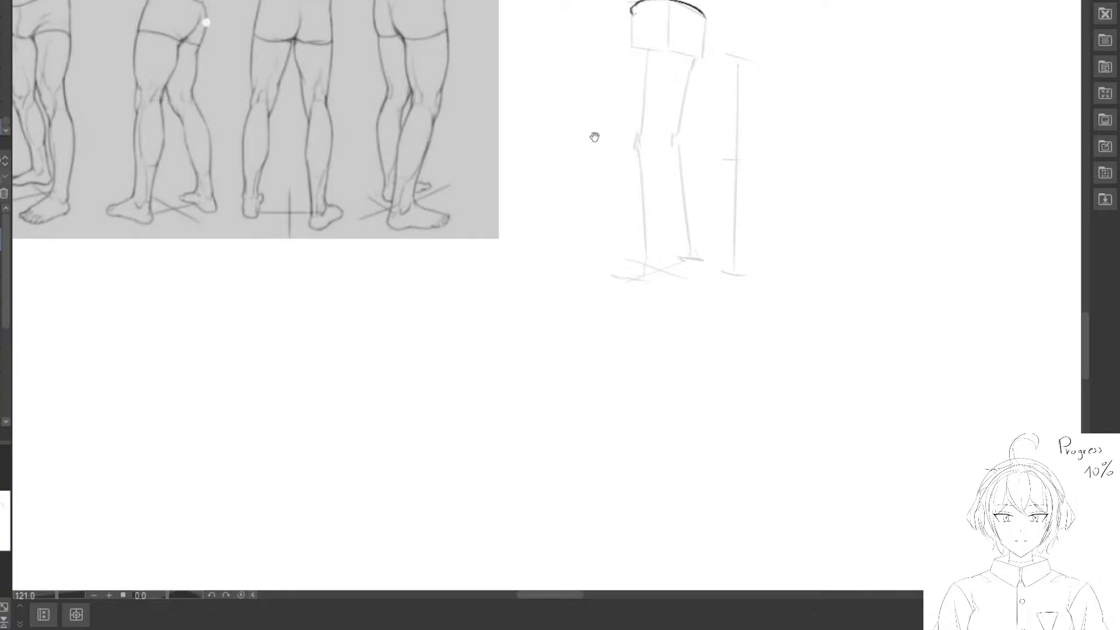
mouse_move(603, 129)
mouse_down()
mouse_move(554, 125)
mouse_move(563, 147)
mouse_up()
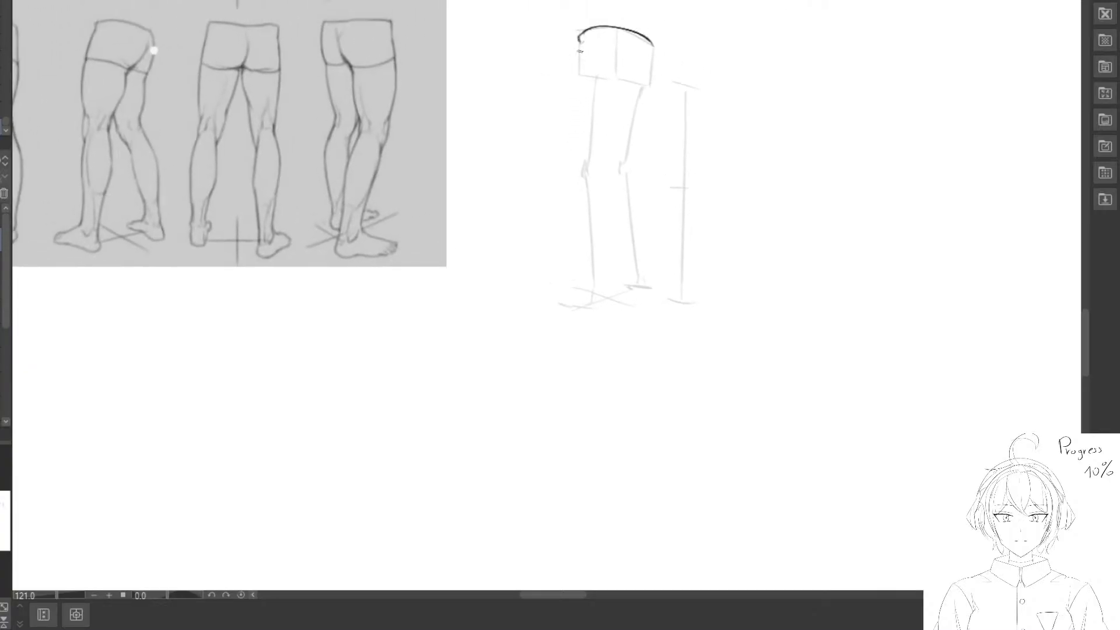
Outline the left-hand thigh's front and inner contours, and draw its shorts hem and the buttock crease.
drag(579, 40, 575, 151)
drag(640, 74, 602, 145)
mouse_move(615, 130)
mouse_down()
mouse_move(617, 116)
mouse_move(602, 153)
mouse_move(627, 114)
mouse_move(621, 93)
mouse_move(607, 140)
mouse_up()
drag(579, 75, 624, 85)
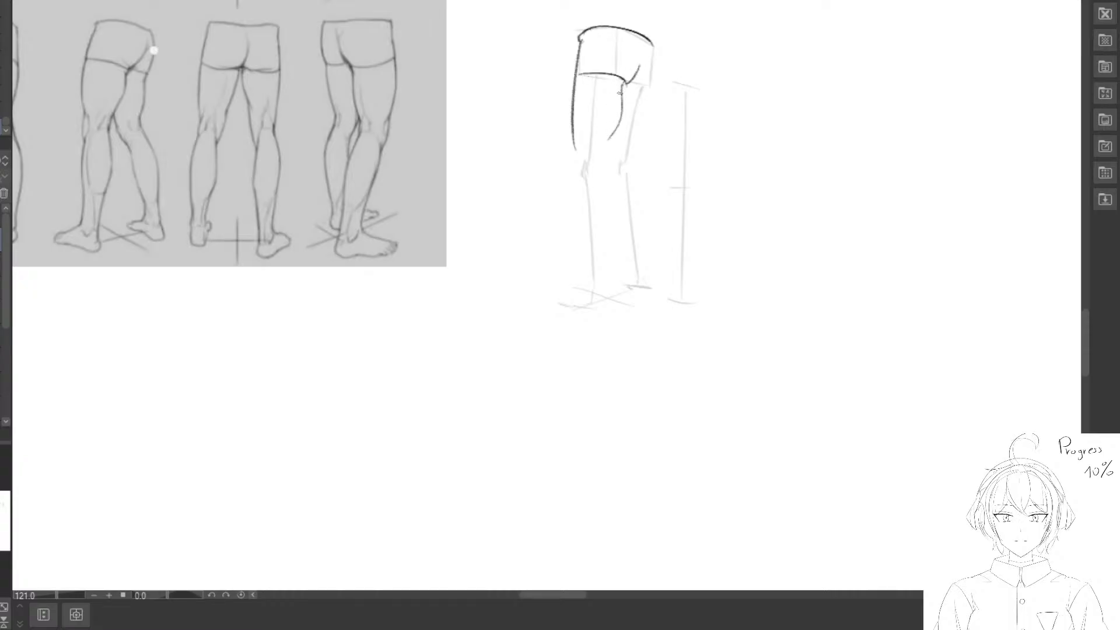
Outline the rounded right-hand buttock and draw the shorts hem across the right-hand thigh.
mouse_move(654, 49)
mouse_down()
mouse_move(651, 91)
mouse_move(678, 65)
mouse_move(649, 91)
mouse_move(676, 63)
mouse_move(655, 61)
mouse_move(675, 55)
mouse_move(643, 88)
mouse_up()
key(e)
key(p)
key(e)
key(p)
drag(635, 137, 637, 117)
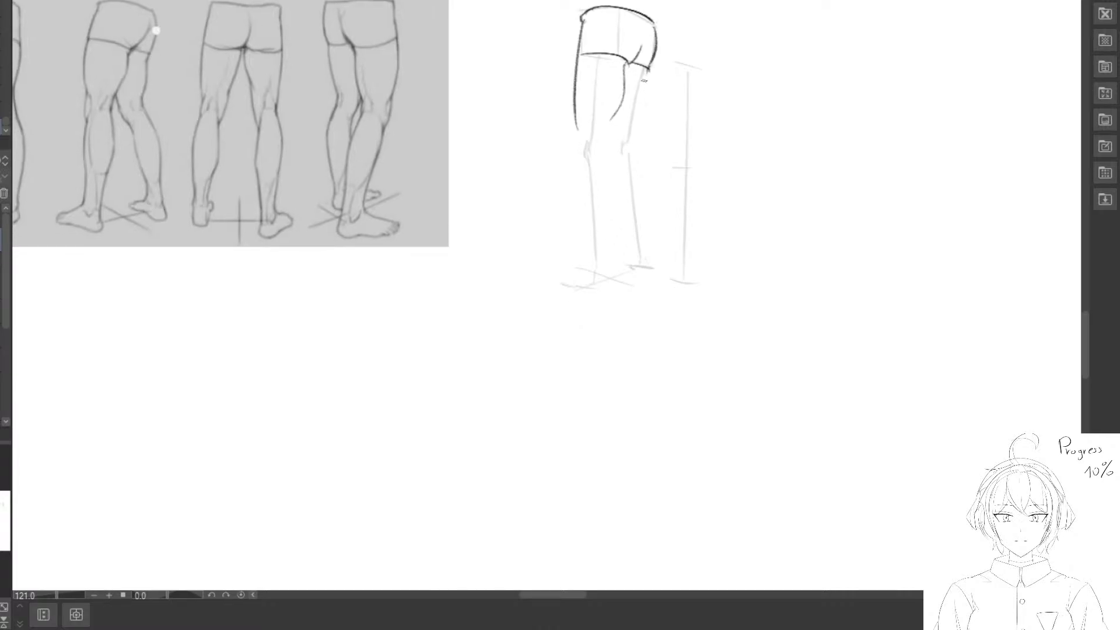
Outline the back of the right-hand thigh from the shorts hem down towards the knee.
key(e)
key(p)
mouse_move(644, 93)
mouse_down()
mouse_move(628, 139)
mouse_move(650, 107)
mouse_move(645, 81)
mouse_move(655, 112)
mouse_move(649, 100)
mouse_up()
key(e)
key(p)
key(e)
key(p)
key(e)
key(p)
Rework the left-hand leg's inner thigh contour into the knee and outline the kneecap at the front.
key(e)
mouse_move(612, 97)
mouse_down()
mouse_move(615, 82)
mouse_move(607, 137)
mouse_move(617, 82)
mouse_move(604, 134)
mouse_move(584, 133)
mouse_up()
key(p)
key(e)
key(p)
scroll(588, 153, down, 1)
key(e)
key(p)
key(e)
key(p)
key(e)
key(p)
Outline the left-hand lower leg with a shin curve and a calf contour running down to the heel.
drag(580, 91, 577, 186)
mouse_move(604, 116)
mouse_down()
mouse_move(600, 196)
mouse_move(614, 141)
mouse_move(602, 228)
mouse_up()
key(e)
key(p)
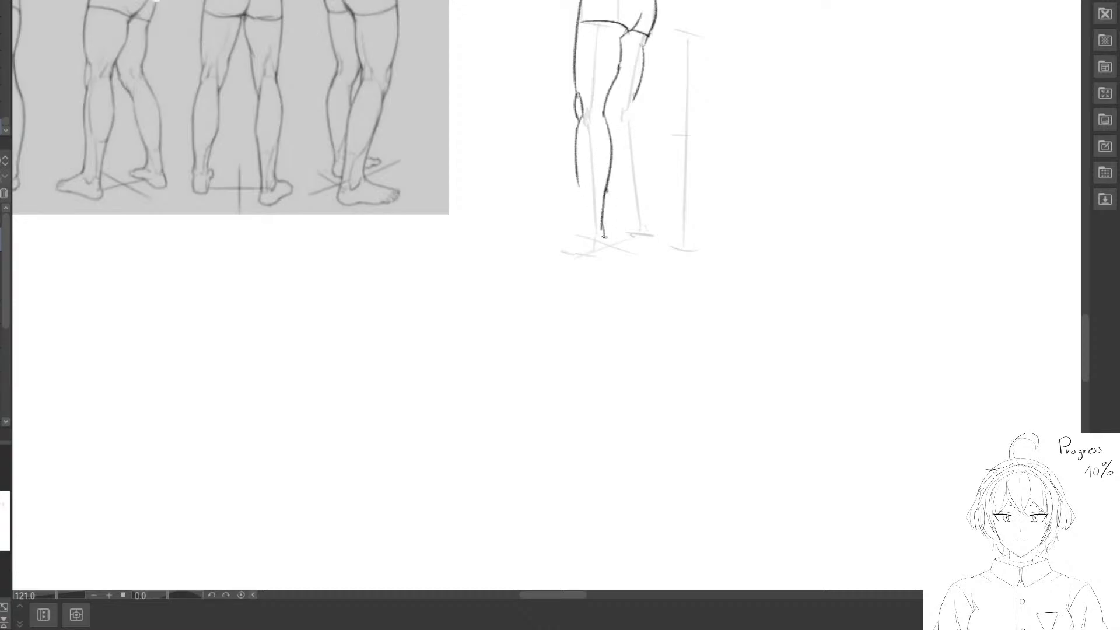
Extend the left-hand shin to the ankle and outline the heel, sole and upper side of the foot.
key(e)
mouse_move(601, 255)
mouse_down()
mouse_move(602, 225)
mouse_move(602, 248)
mouse_up()
key(p)
key(e)
mouse_move(576, 181)
mouse_down()
mouse_move(577, 137)
mouse_move(586, 188)
mouse_move(577, 125)
mouse_move(581, 234)
mouse_up()
key(p)
key(e)
key(p)
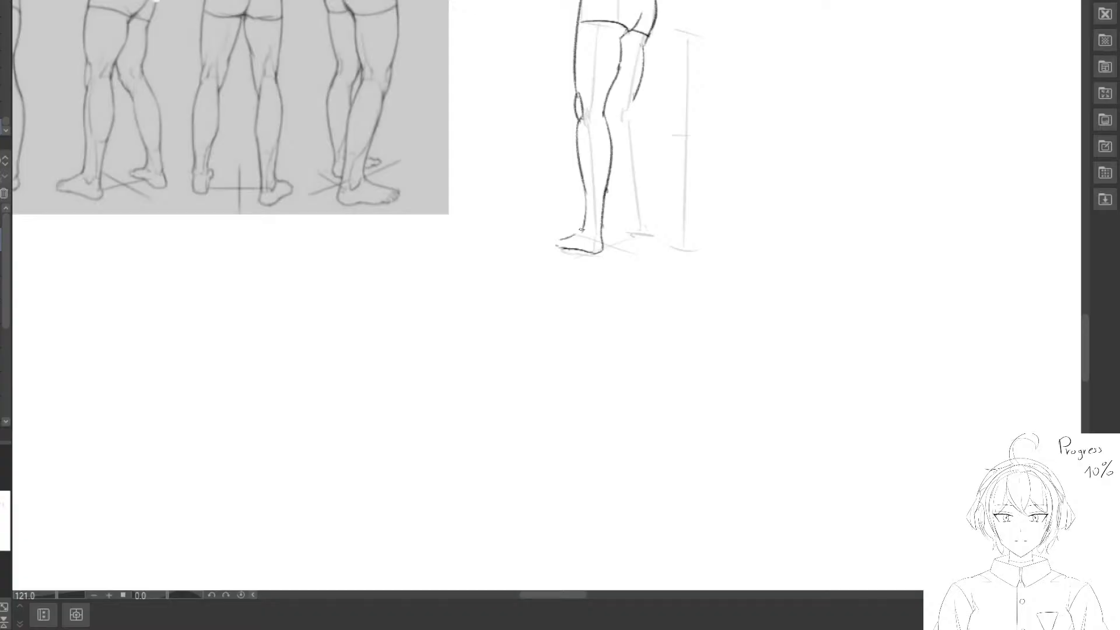
Erase the rough toe end of the left-hand foot and redraw the toes and instep.
key(e)
mouse_move(570, 217)
mouse_down()
mouse_move(558, 218)
mouse_move(570, 234)
mouse_move(559, 246)
mouse_move(570, 234)
mouse_move(552, 240)
mouse_up()
key(p)
key(e)
key(p)
Outline the right-hand leg's knee and the front contour of its shin, erasing the strokes that do not fit.
drag(628, 110, 612, 159)
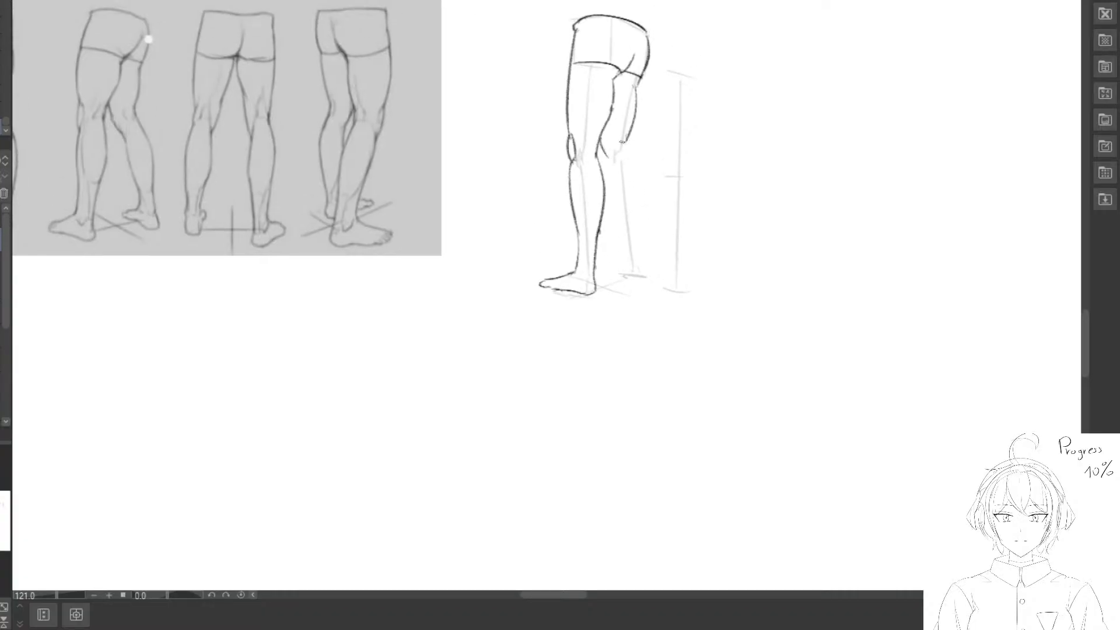
key(e)
drag(639, 146, 640, 252)
key(p)
mouse_move(606, 150)
mouse_down()
mouse_move(616, 180)
mouse_move(624, 129)
mouse_move(621, 221)
mouse_move(616, 156)
mouse_up()
key(p)
mouse_move(640, 232)
mouse_down()
mouse_move(636, 163)
mouse_move(600, 130)
mouse_move(640, 225)
mouse_move(626, 165)
mouse_move(635, 225)
mouse_up()
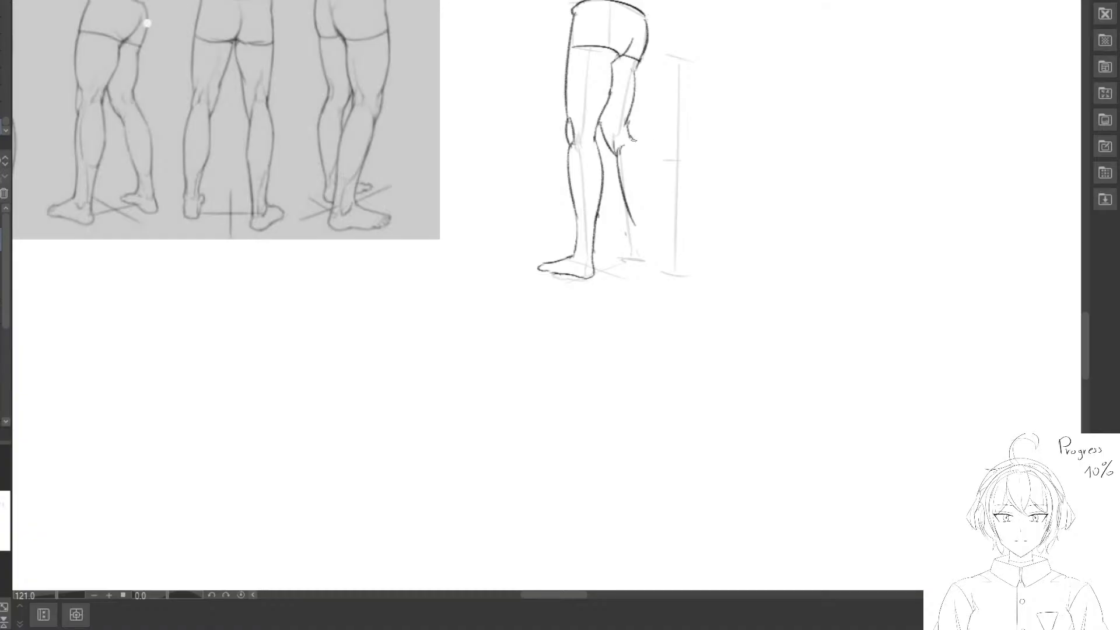
Outline the right-hand calf down to the heel, and complete the foot and front of the ankle.
drag(633, 140, 650, 251)
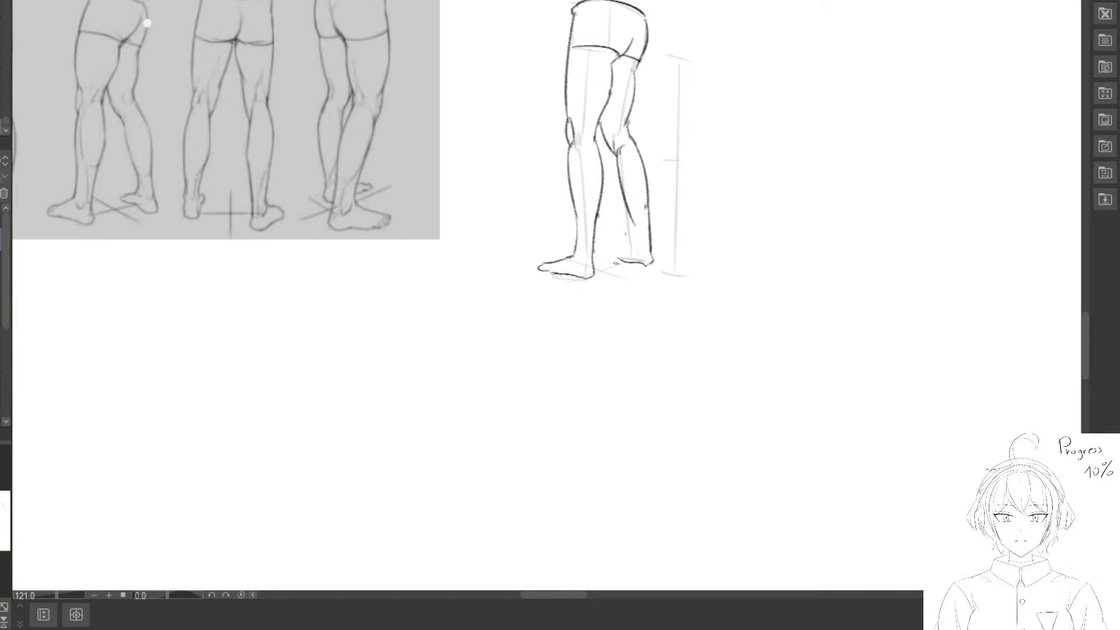
mouse_move(624, 266)
mouse_down()
mouse_move(635, 265)
mouse_move(614, 261)
mouse_up()
drag(630, 221, 625, 261)
Select the right-hand lower leg, rotate it so the foot swings slightly outward, apply the transform and clear the selection.
drag(576, 78, 588, 99)
mouse_move(617, 202)
mouse_down()
mouse_move(680, 163)
mouse_move(616, 201)
mouse_up()
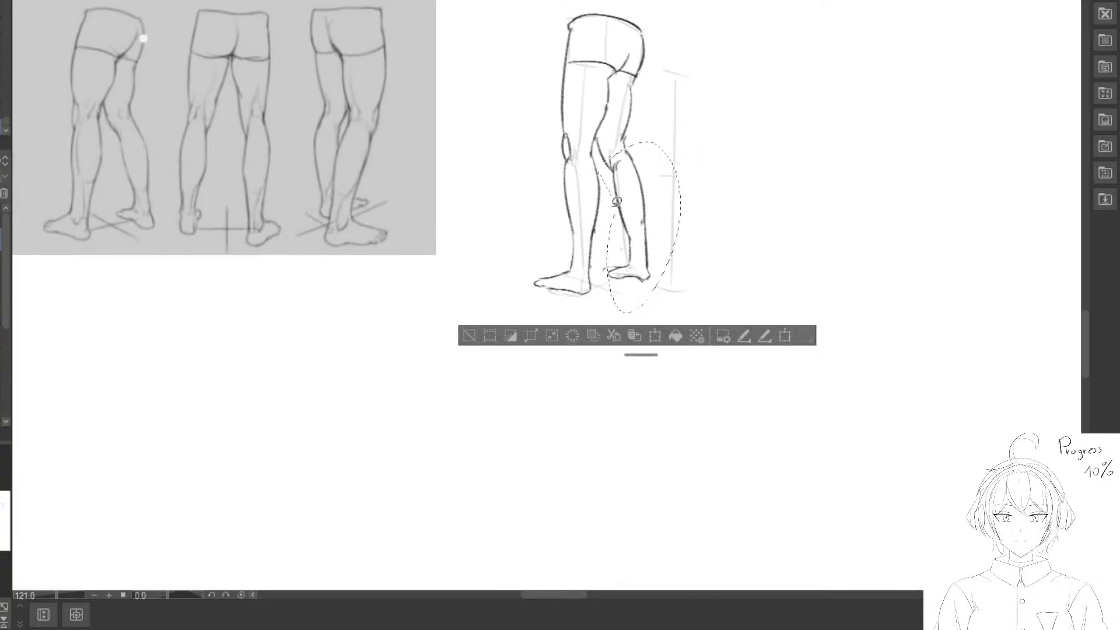
key(ctrl+t)
drag(750, 202, 748, 192)
drag(681, 224, 685, 227)
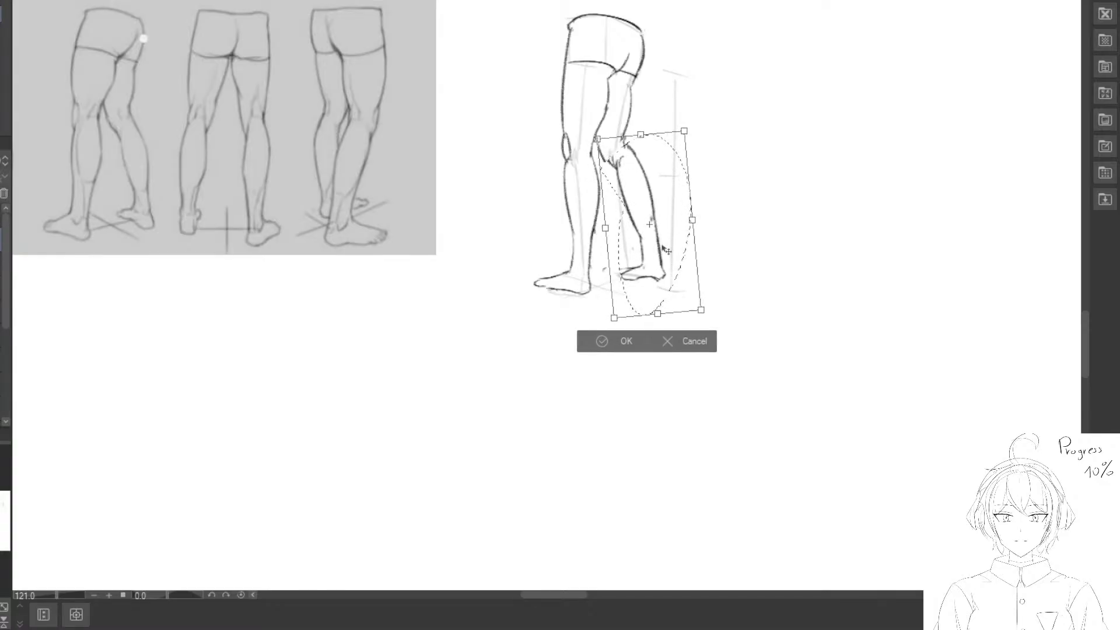
click(592, 342)
click(475, 340)
Clean up the rough overlapping lines around the right-hand knee.
drag(631, 130, 630, 152)
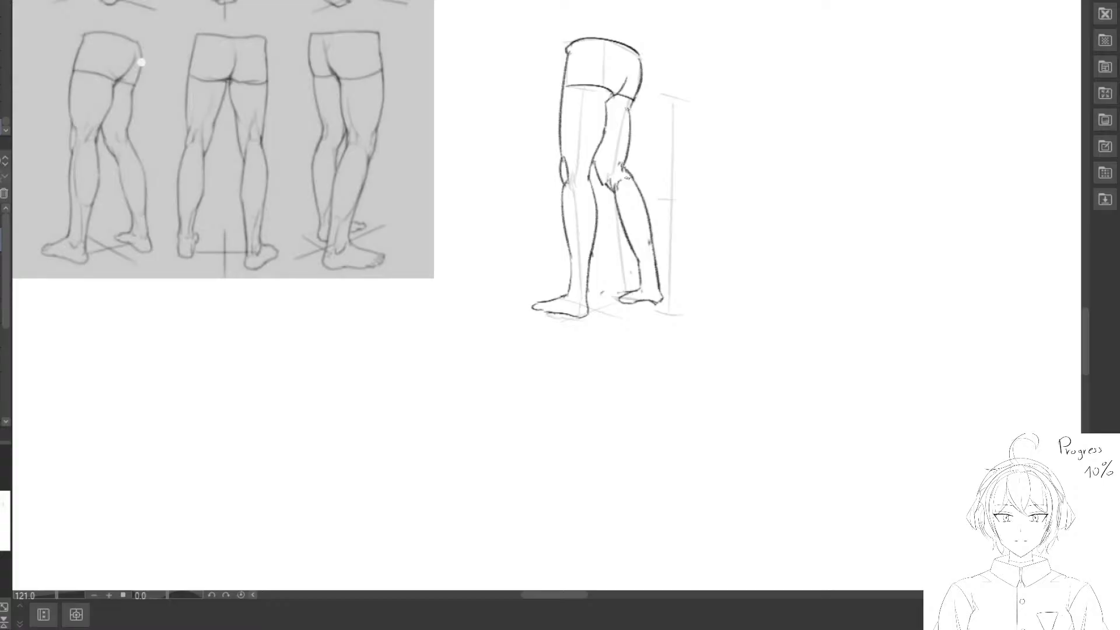
key(e)
mouse_move(625, 191)
mouse_down()
mouse_move(603, 174)
mouse_move(614, 199)
mouse_up()
key(p)
Erase the buttock crease and redraw it with a cleaner transition into the inner thigh.
key(e)
drag(631, 82, 620, 87)
key(p)
drag(627, 69, 605, 138)
scroll(587, 125, down, 2)
scroll(582, 86, up, 2)
key(space)
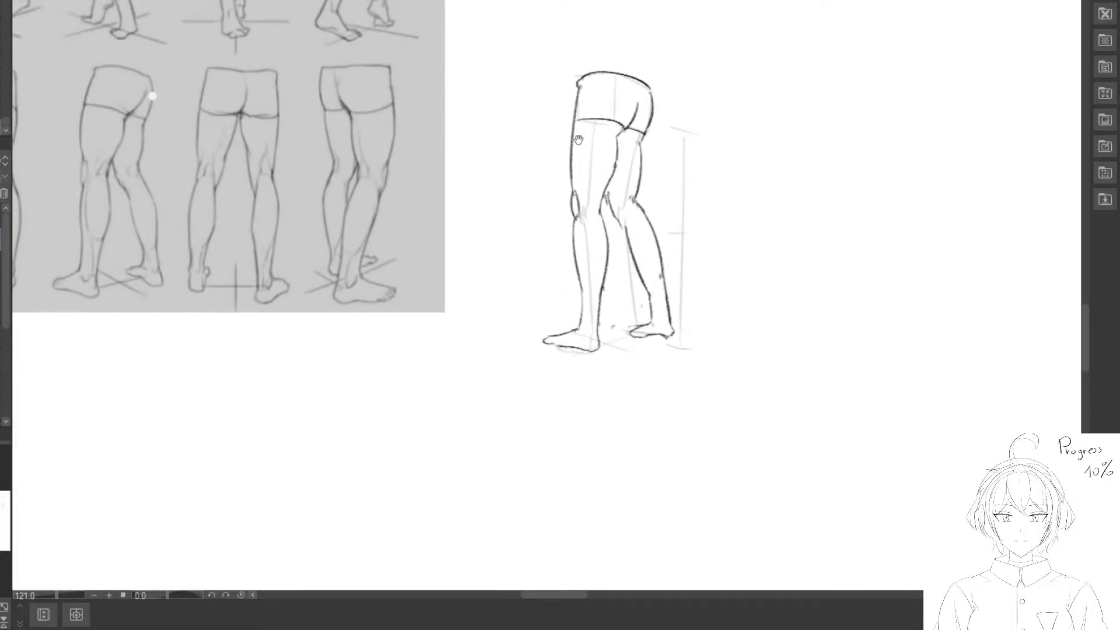
Lasso the whole drawn leg figure and move it over the matching rear three-quarter pose in the reference sheet.
mouse_move(576, 139)
mouse_down()
mouse_move(547, 149)
mouse_move(537, 119)
mouse_move(544, 75)
mouse_move(594, 77)
mouse_move(591, 110)
mouse_up()
key(p)
key(e)
key(p)
scroll(586, 137, down, 3)
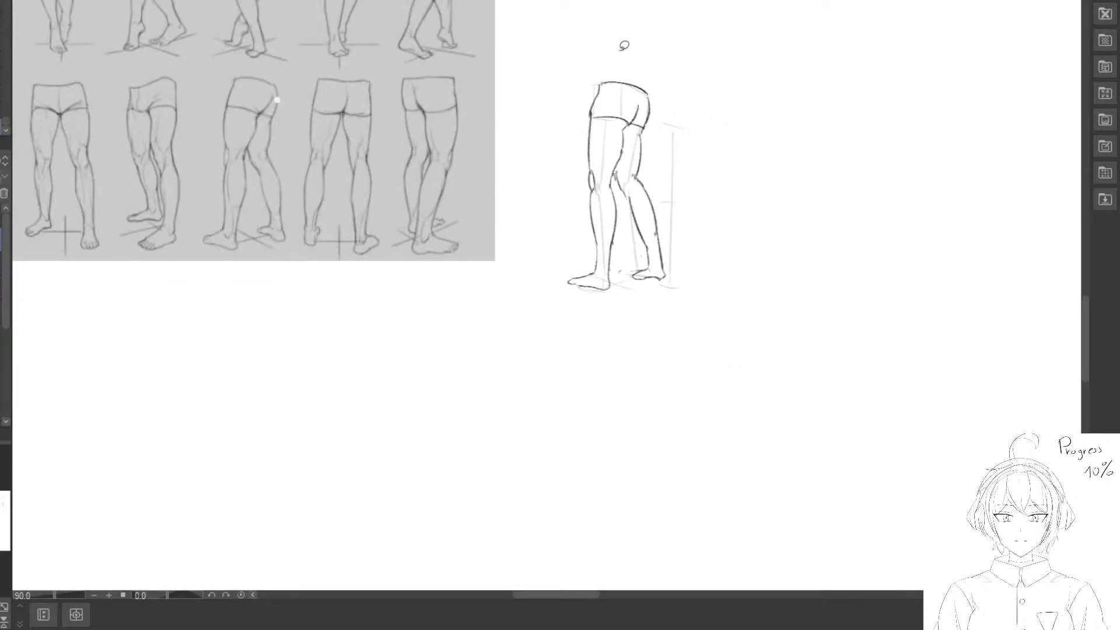
drag(618, 50, 724, 82)
key(k)
mouse_move(641, 210)
mouse_down()
mouse_move(569, 180)
mouse_move(293, 181)
mouse_up()
mouse_move(357, 205)
mouse_down()
mouse_move(455, 221)
mouse_move(437, 207)
mouse_up()
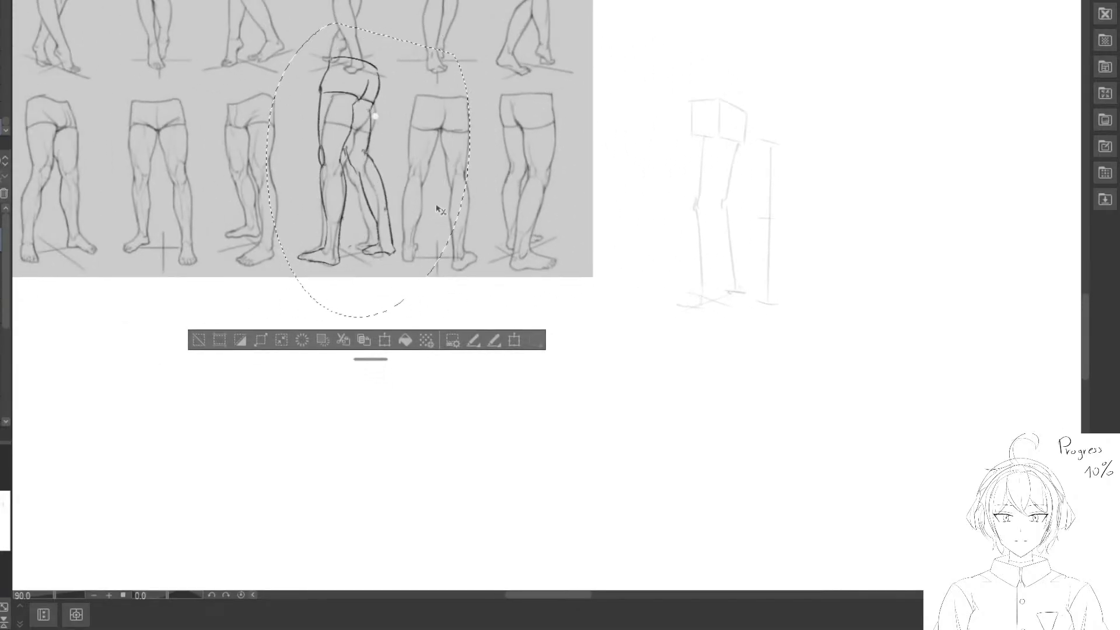
Scale down and slightly rotate the selected leg outline to align it with the reference pose and compare their proportions.
key(ctrl+t)
mouse_move(473, 25)
mouse_down()
mouse_move(434, 76)
mouse_move(465, 68)
mouse_move(456, 59)
mouse_move(443, 86)
mouse_up()
drag(508, 96, 509, 98)
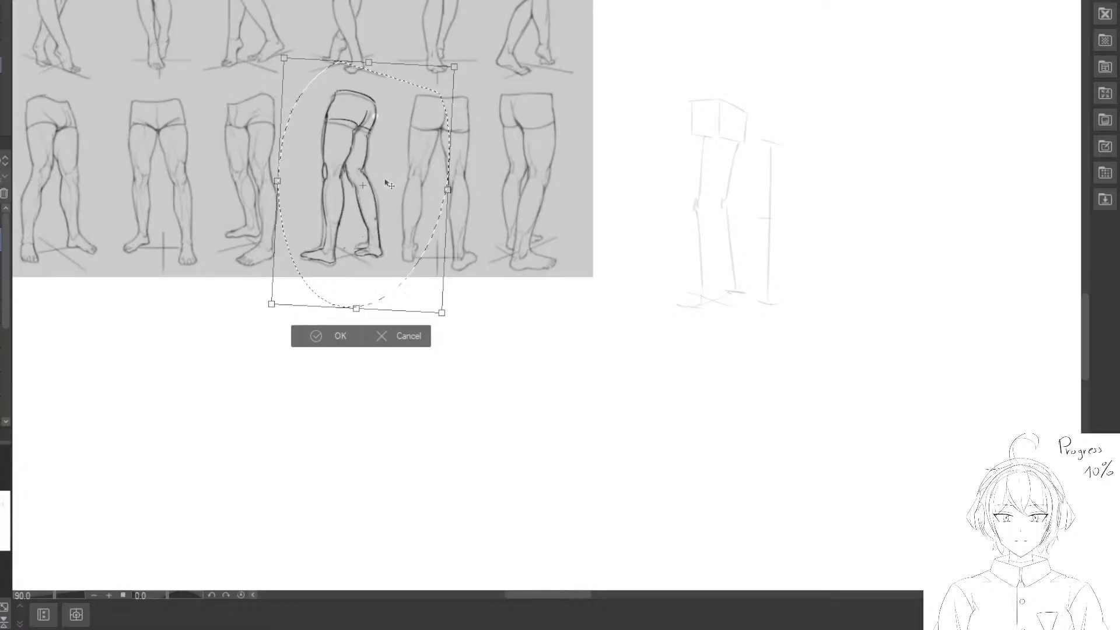
drag(386, 182, 386, 186)
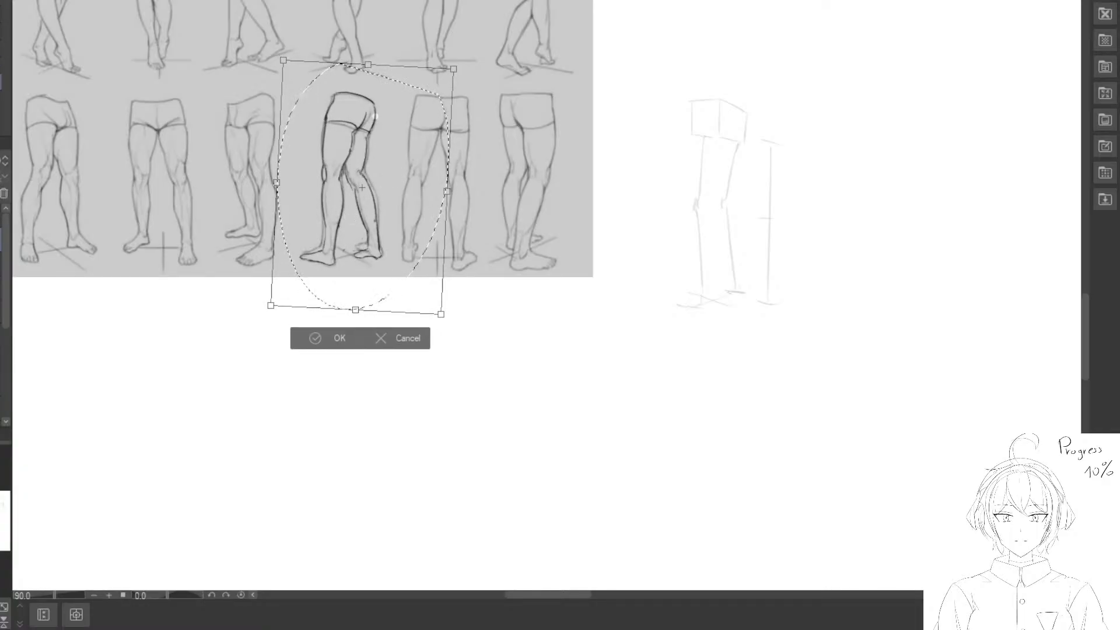
key(Return)
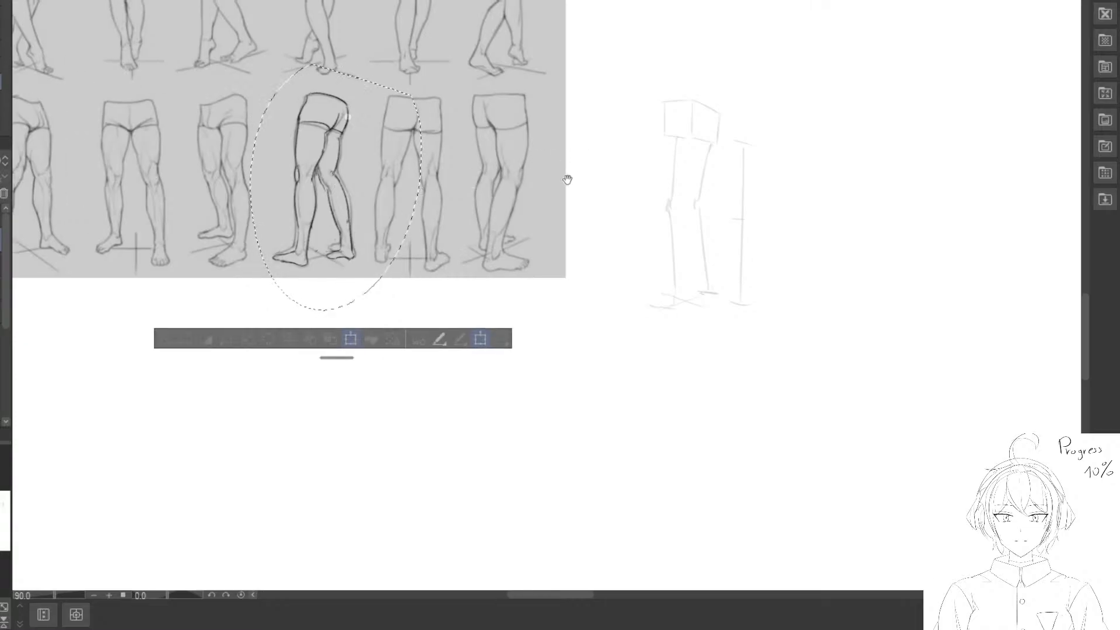
drag(180, 237, 101, 218)
click(168, 316)
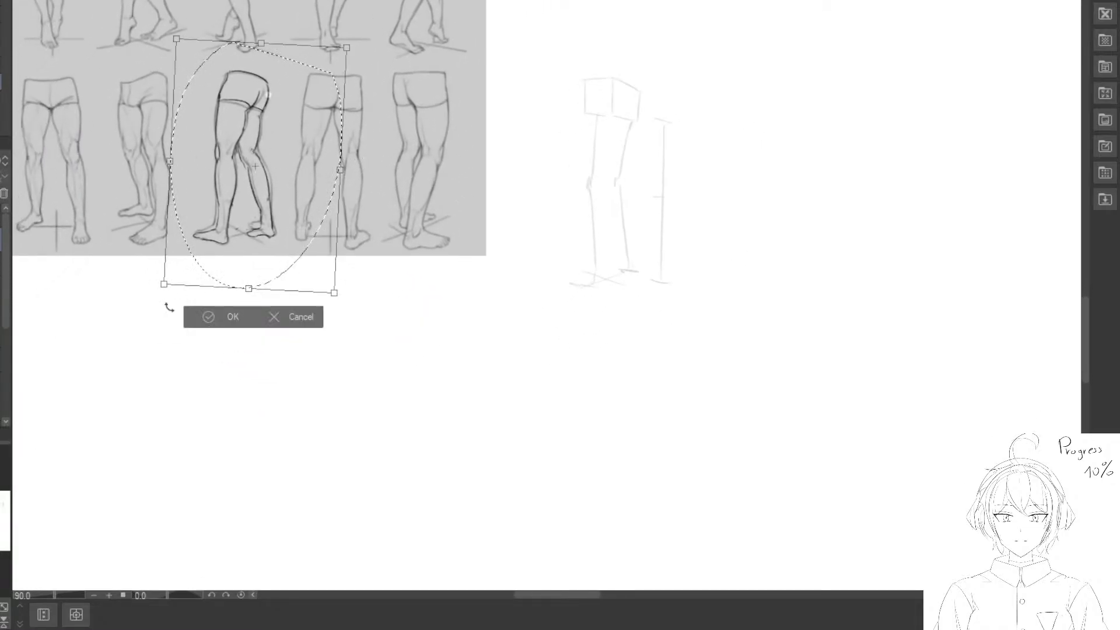
Cancel the overlay transform, return the leg outline to its original place on the construction lines, and clear the selection.
key(Escape)
click(87, 315)
drag(193, 274, 327, 175)
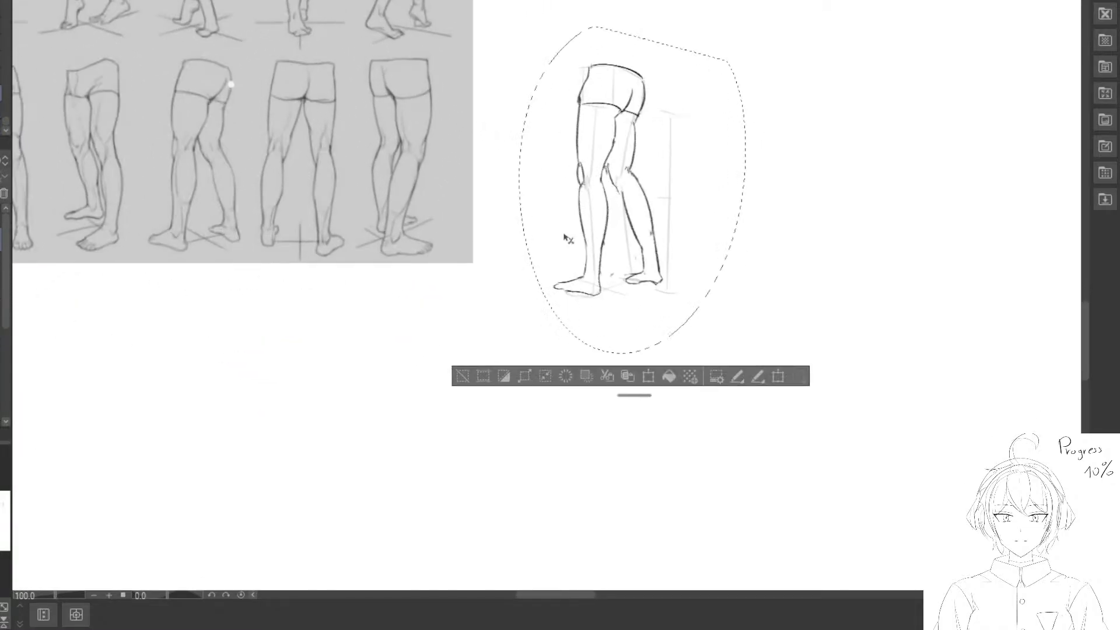
scroll(563, 268, up, 1)
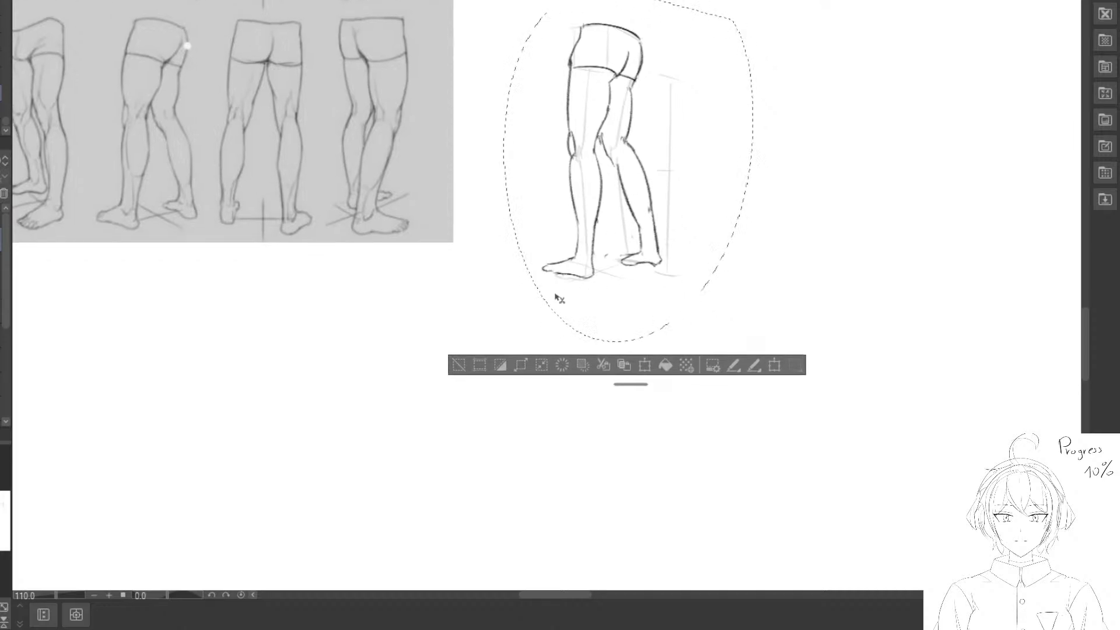
click(454, 366)
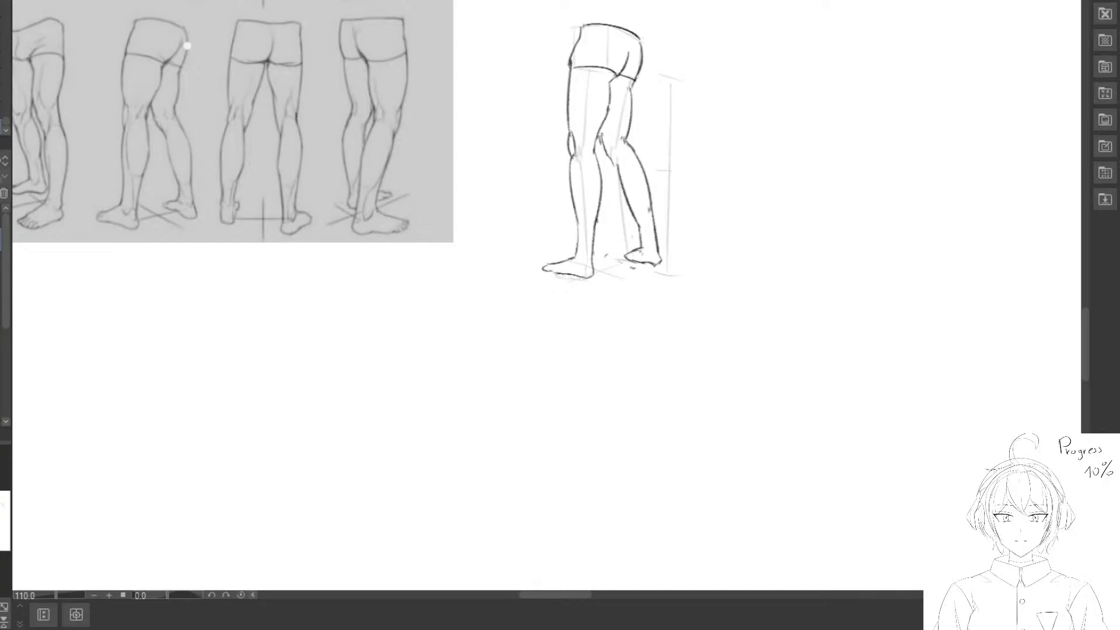
Draw the sole line of the far foot in the rear three-quarter leg sketch.
drag(625, 257, 660, 266)
scroll(477, 204, down, 3)
scroll(482, 204, up, 2)
drag(489, 259, 507, 207)
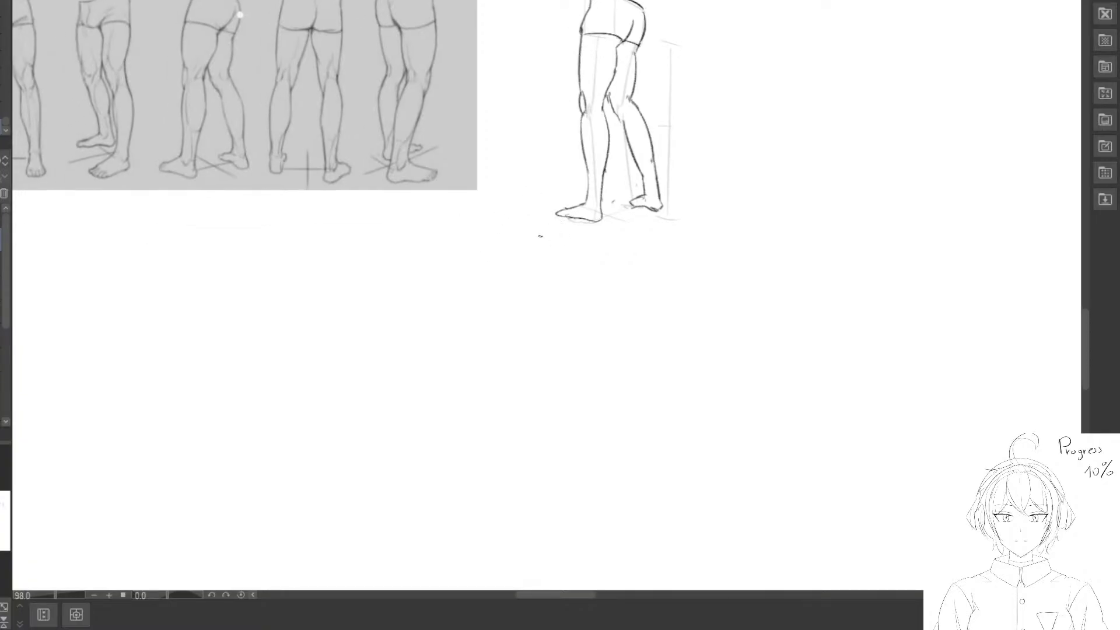
Lasso the finished leg drawing and move it over the matching rear three-quarter reference figure to compare them.
scroll(539, 236, down, 3)
key(m)
mouse_move(598, 40)
mouse_down()
mouse_move(695, 83)
mouse_move(671, 67)
mouse_up()
drag(618, 116, 625, 188)
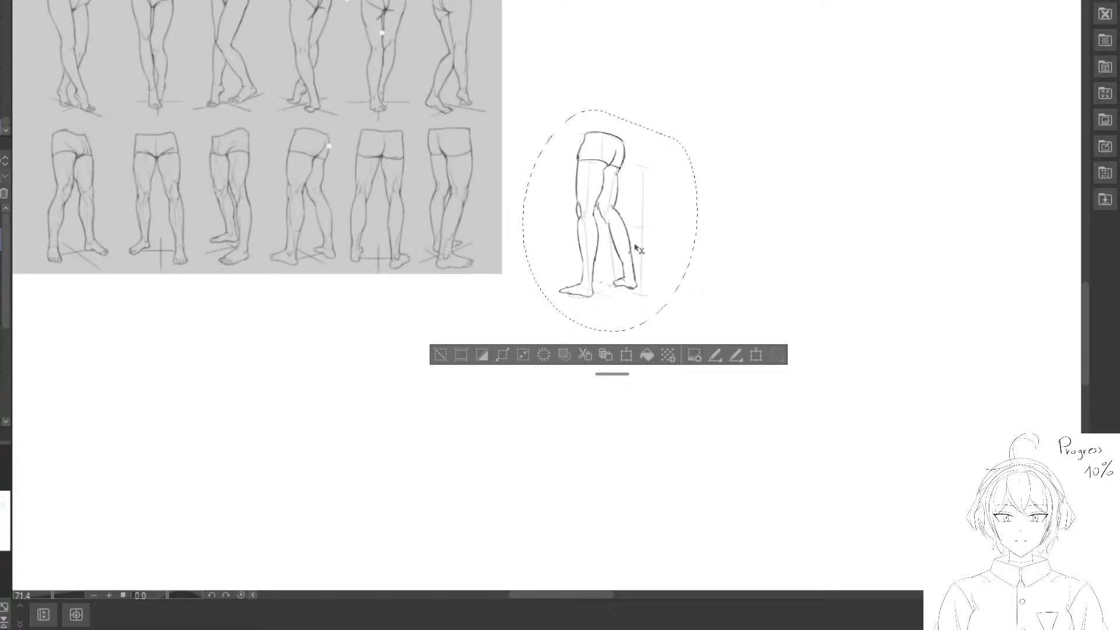
mouse_move(638, 250)
mouse_down()
mouse_move(398, 221)
mouse_move(402, 210)
mouse_up()
key(ctrl+t)
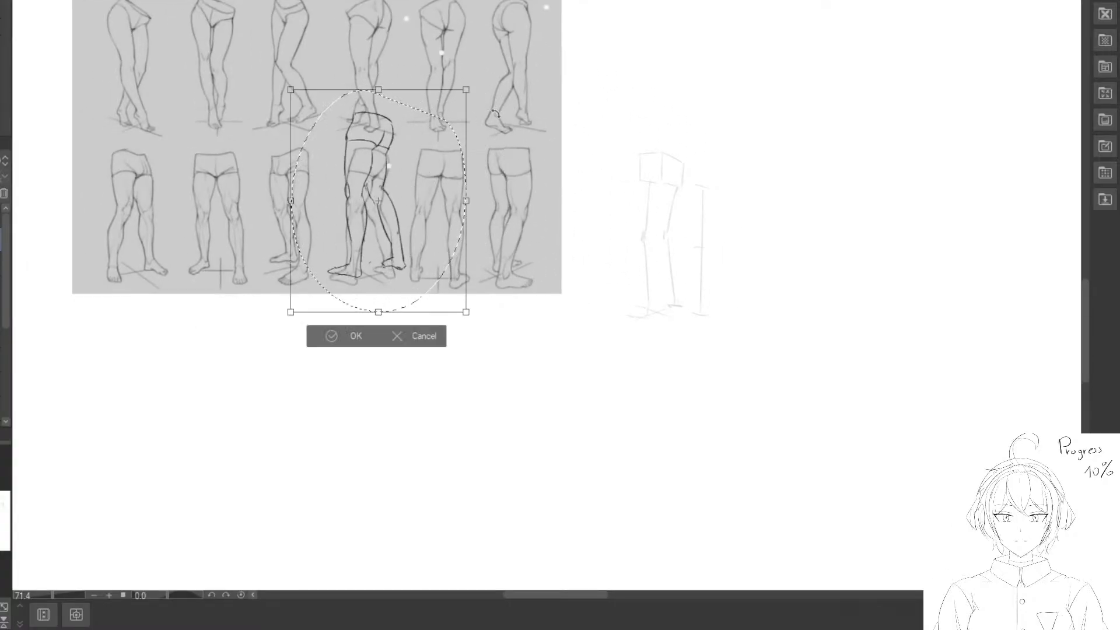
Scale down and slightly rotate the overlaid leg drawing to align it with the reference figure, and apply the transform.
drag(465, 89, 451, 123)
drag(525, 156, 526, 161)
drag(400, 222, 397, 222)
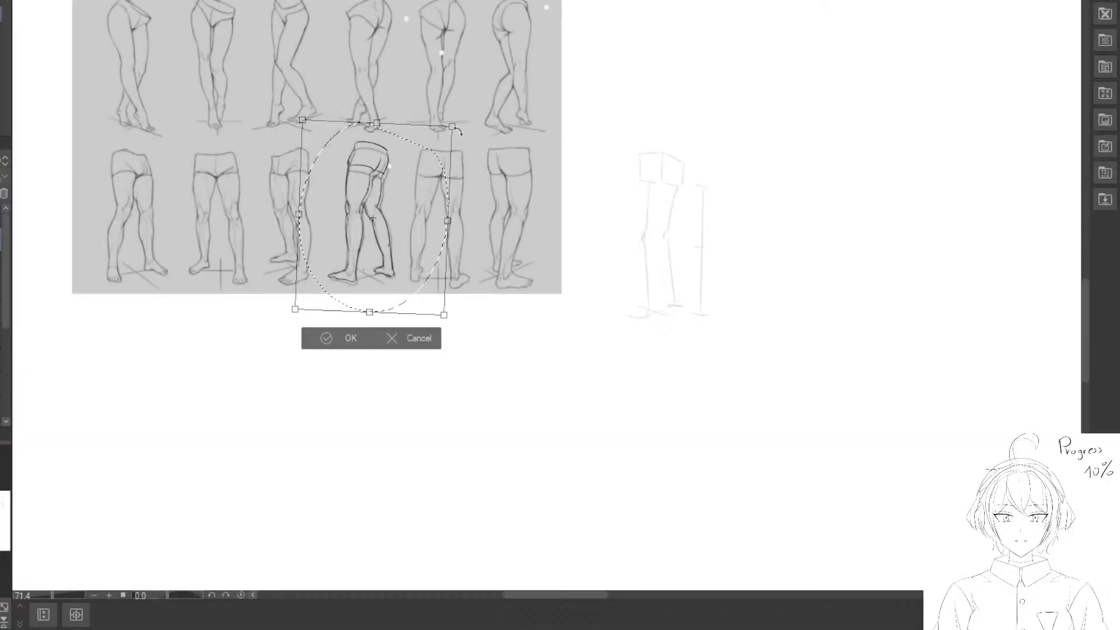
drag(463, 124, 457, 131)
drag(425, 172, 428, 174)
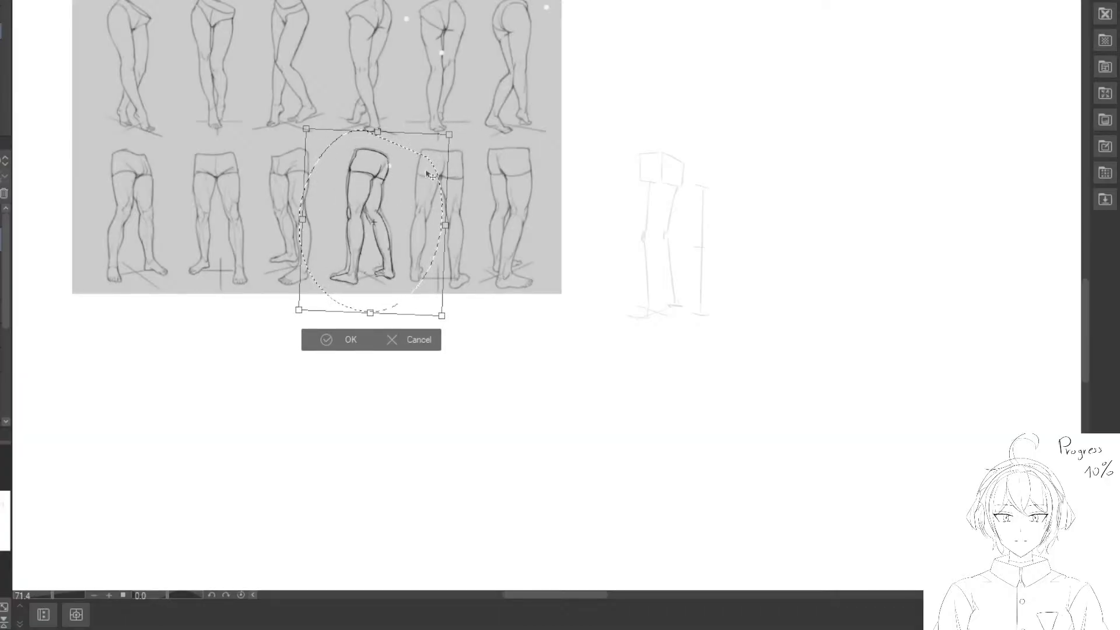
click(334, 341)
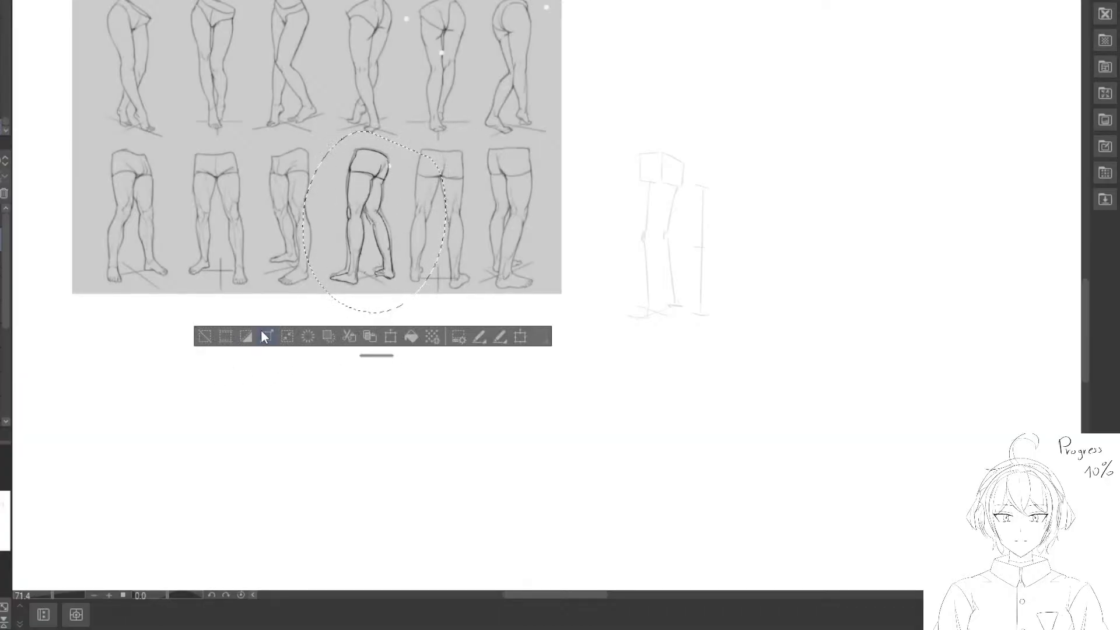
Undo the reference overlay to restore the leg drawing at its original place and size, and clear the selection.
click(198, 341)
key(ctrl+z)
key(ctrl+z)
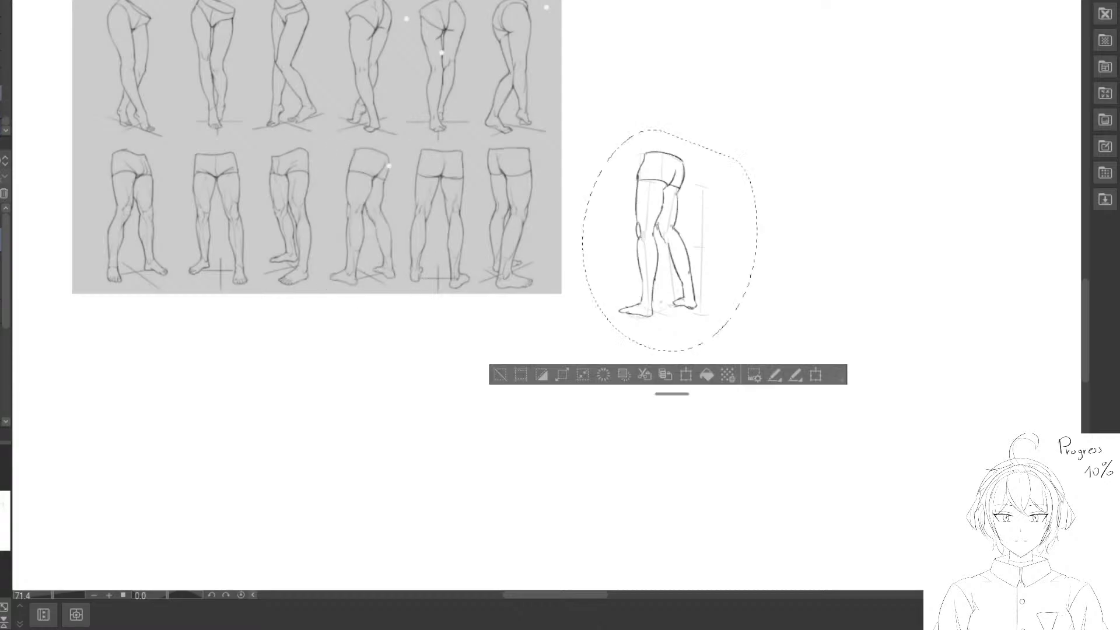
scroll(645, 255, up, 2)
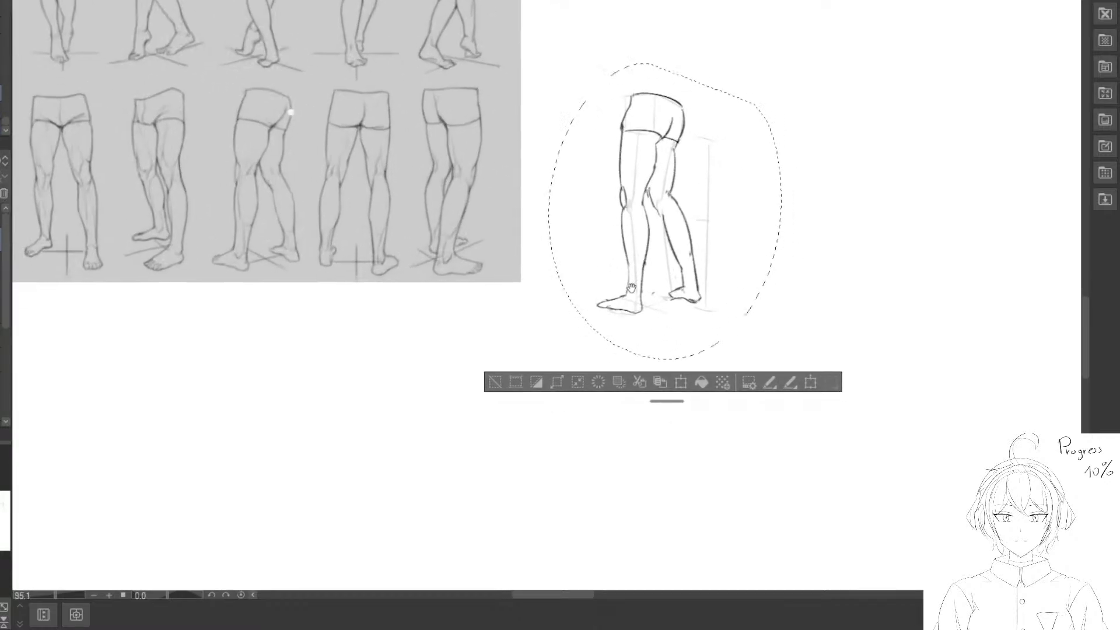
click(499, 377)
scroll(583, 337, up, 2)
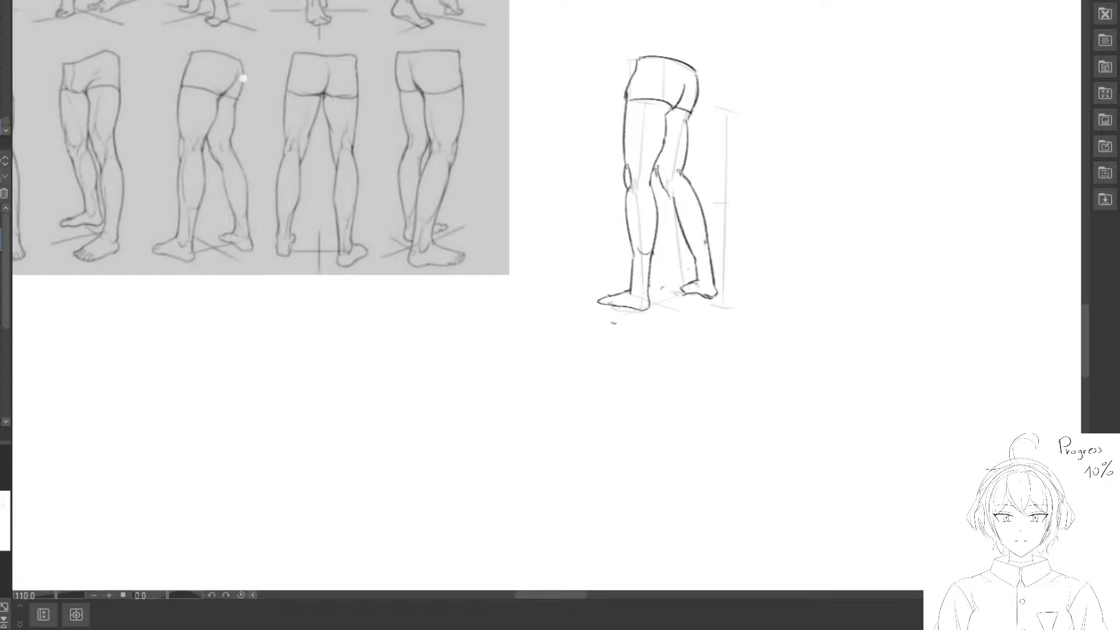
Lasso the leg drawing, enlarge and tilt it slightly, and place it beside its box construction sketch.
scroll(633, 321, down, 5)
mouse_move(677, 115)
mouse_down()
mouse_move(630, 120)
mouse_move(784, 171)
mouse_up()
mouse_move(736, 258)
mouse_down()
mouse_move(636, 287)
mouse_move(668, 102)
mouse_up()
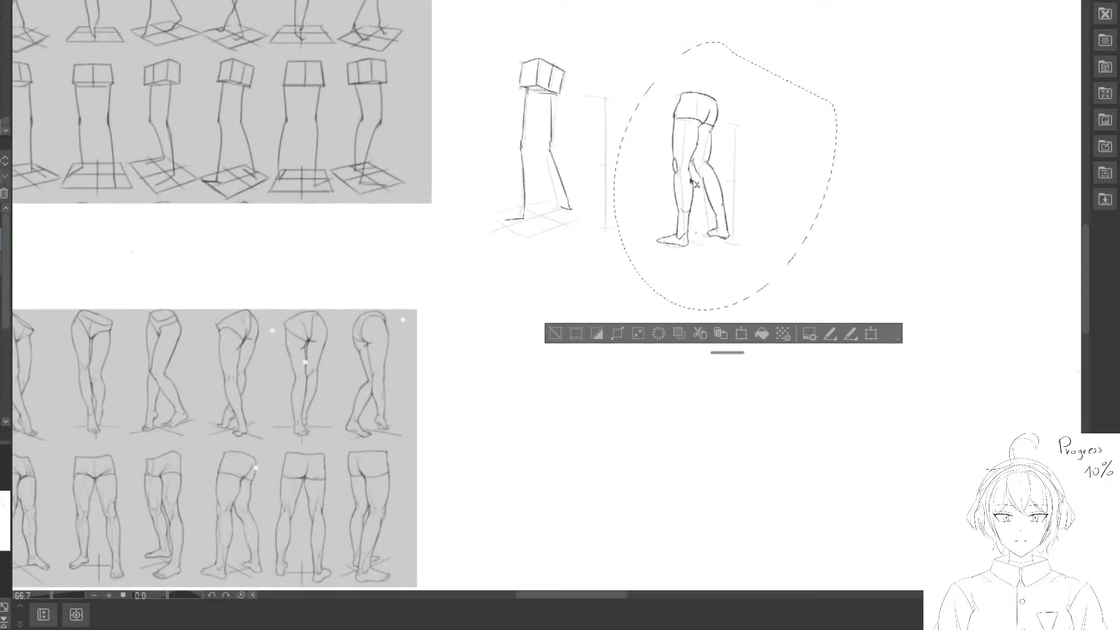
key(ctrl+t)
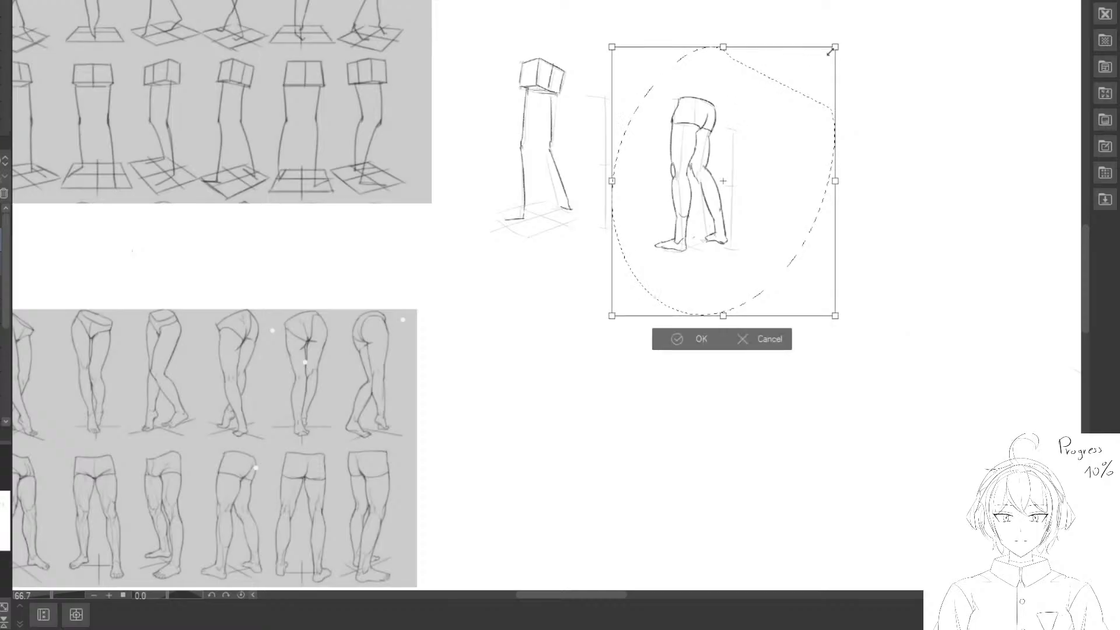
drag(838, 46, 854, 29)
drag(804, 81, 796, 65)
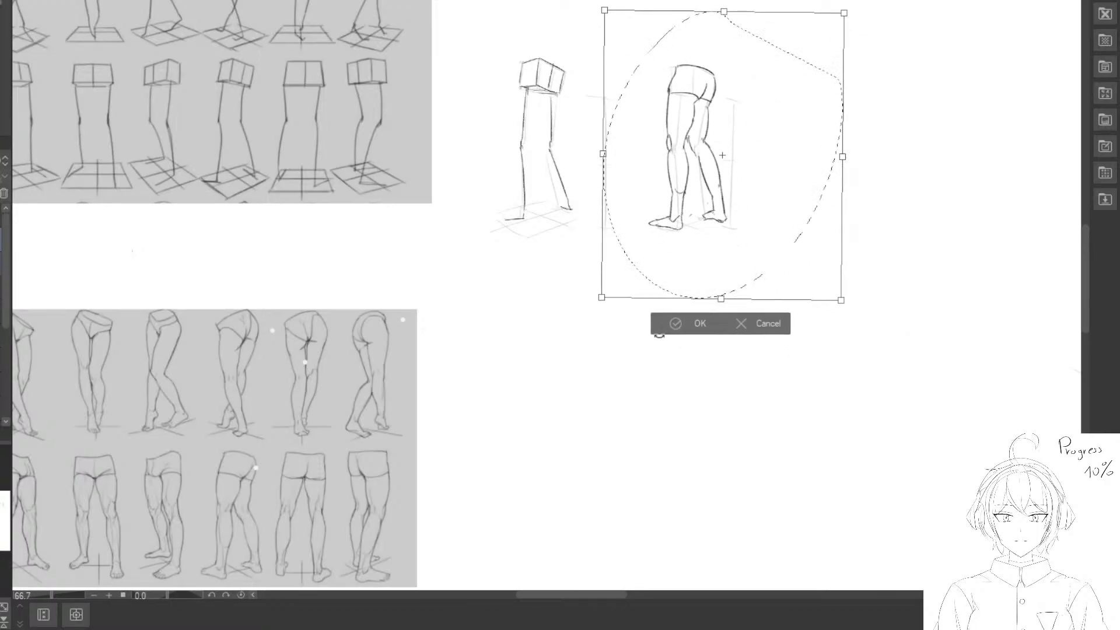
key(Return)
Select the box construction and the leg drawing together and move them into a new row below the finished leg studies.
key(ctrl+minus)
mouse_move(601, 59)
mouse_down()
mouse_move(516, 289)
mouse_move(791, 107)
mouse_up()
scroll(658, 219, down, 2)
drag(741, 241, 504, 197)
drag(436, 246, 505, 539)
mouse_move(484, 484)
mouse_down()
mouse_move(329, 221)
mouse_move(726, 438)
mouse_up()
drag(732, 440, 376, 225)
mouse_move(370, 233)
mouse_down()
mouse_move(778, 255)
mouse_move(837, 226)
mouse_up()
mouse_move(831, 210)
mouse_down()
mouse_move(529, 354)
mouse_move(698, 235)
mouse_up()
mouse_move(692, 224)
mouse_down()
mouse_move(714, 349)
mouse_move(770, 143)
mouse_move(295, 386)
mouse_up()
drag(313, 391, 589, 320)
drag(586, 325, 361, 328)
click(122, 461)
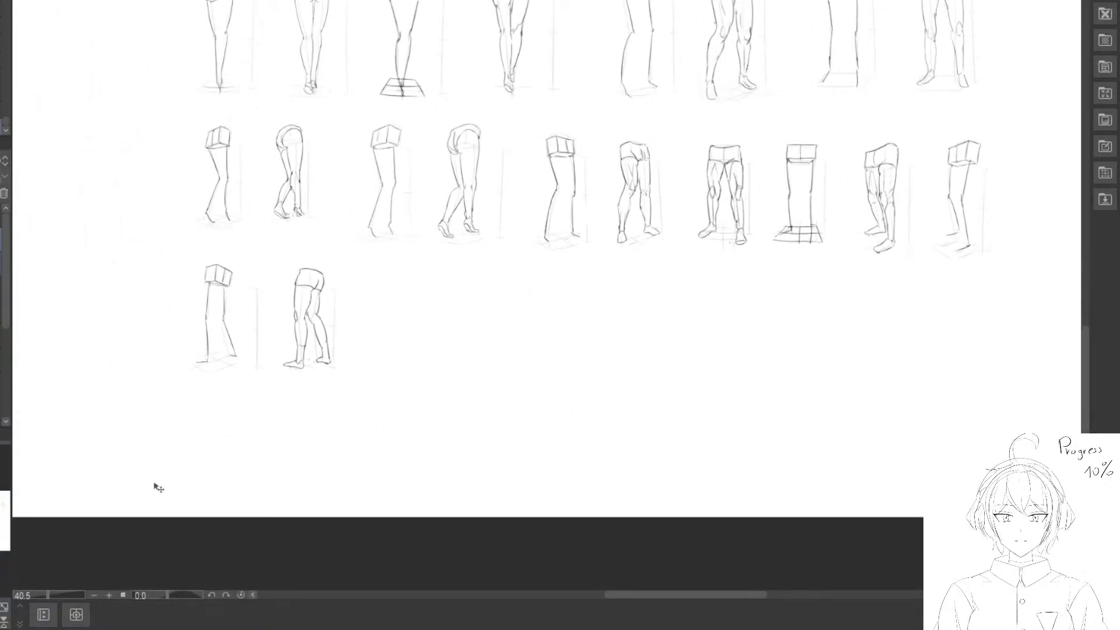
Nudge only the leg drawing in the new row slightly up and towards its box construction, and deselect it.
mouse_move(283, 257)
mouse_down()
mouse_move(308, 445)
mouse_move(358, 240)
mouse_up()
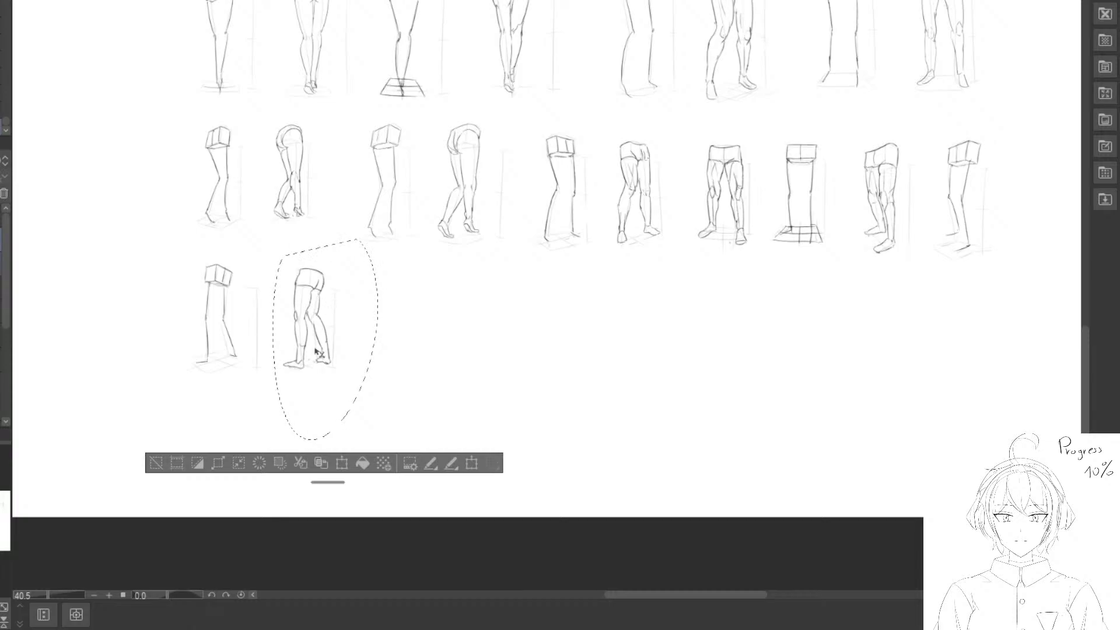
drag(318, 352, 311, 344)
click(155, 462)
Sketch a light pelvis box with a tapered underside for the next pose in the blank area below the reference images.
mouse_move(167, 201)
mouse_down()
mouse_move(402, 335)
mouse_move(739, 416)
mouse_up()
drag(135, 215, 342, 302)
key(ctrl+alt+0)
drag(432, 422, 443, 177)
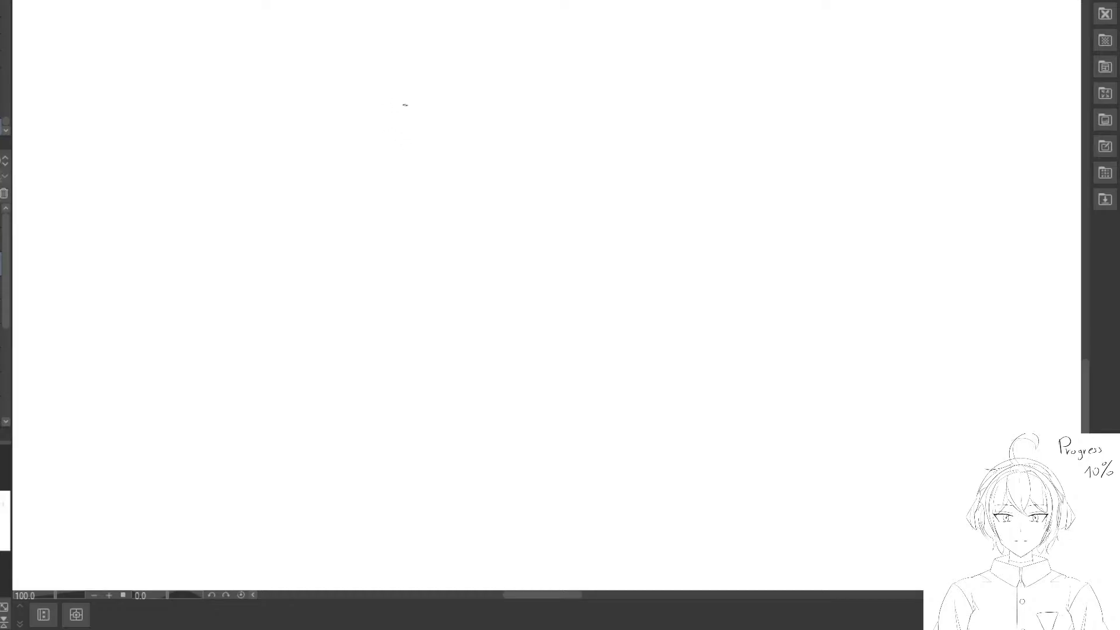
key(ctrl+z)
drag(394, 160, 397, 91)
key(e)
drag(405, 140, 410, 140)
key(p)
drag(383, 99, 490, 97)
key(e)
mouse_move(480, 139)
mouse_down()
mouse_move(390, 124)
mouse_move(386, 103)
mouse_move(500, 108)
mouse_move(478, 131)
mouse_move(403, 157)
mouse_move(475, 156)
mouse_up()
key(p)
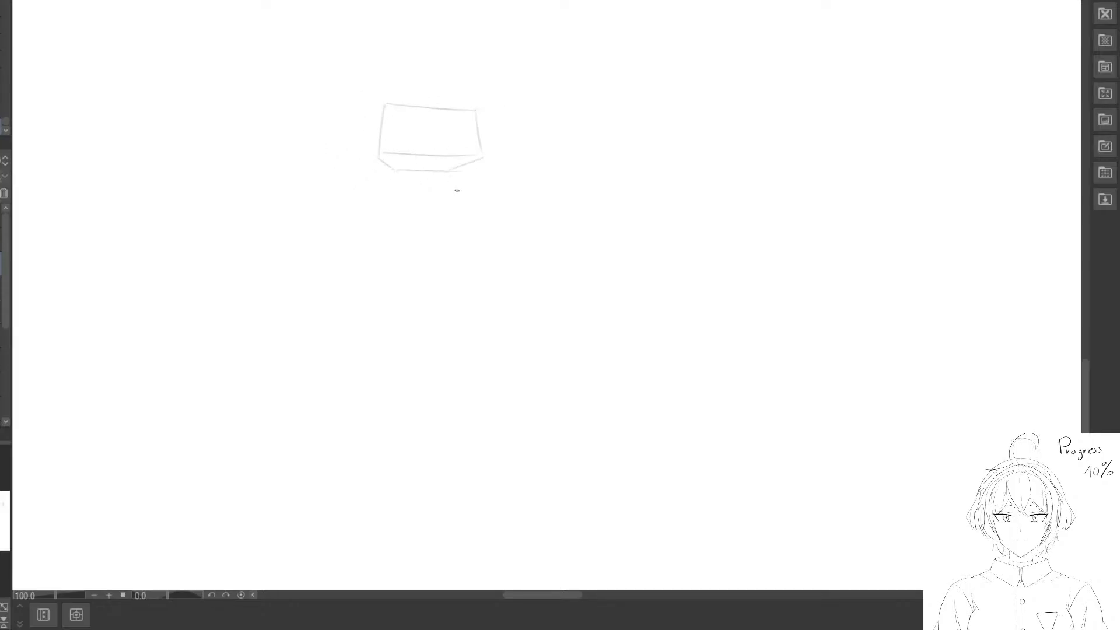
drag(438, 168, 379, 126)
drag(445, 190, 405, 143)
Draw a vertical leg-length guide beside the pelvis box with marks at both ends and the middle.
drag(442, 89, 444, 390)
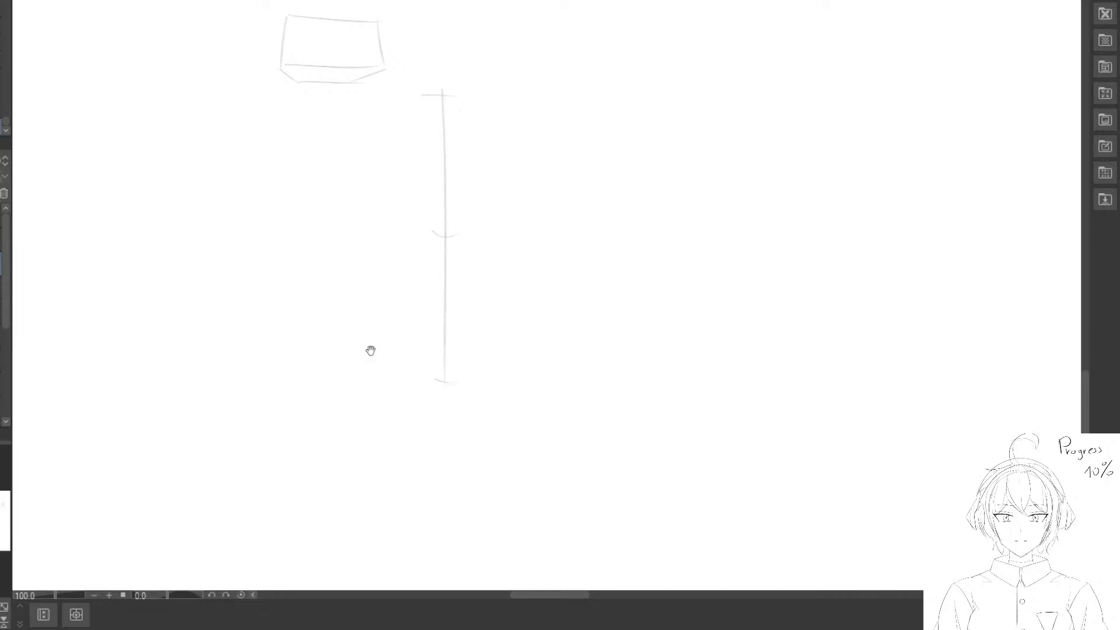
mouse_move(370, 350)
mouse_down()
mouse_move(422, 315)
mouse_move(456, 346)
mouse_up()
drag(446, 232, 439, 277)
Sketch a light floor plane below the pelvis and two light leg lines that bend inward at the knees.
drag(443, 68, 442, 361)
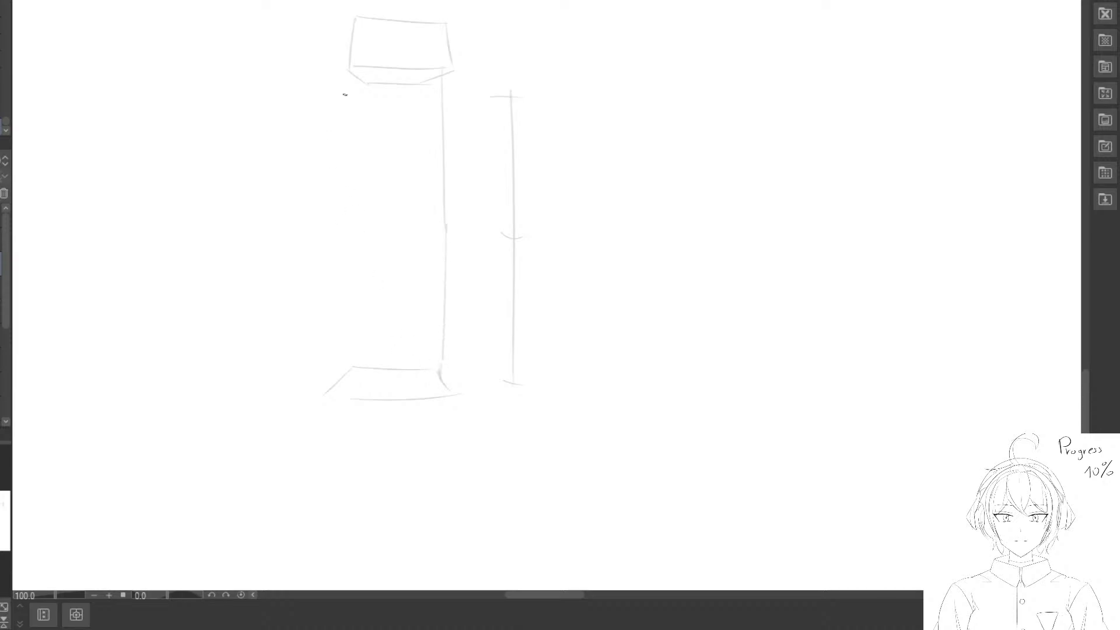
mouse_move(350, 75)
mouse_down()
mouse_move(372, 225)
mouse_move(371, 236)
mouse_move(362, 210)
mouse_move(358, 349)
mouse_up()
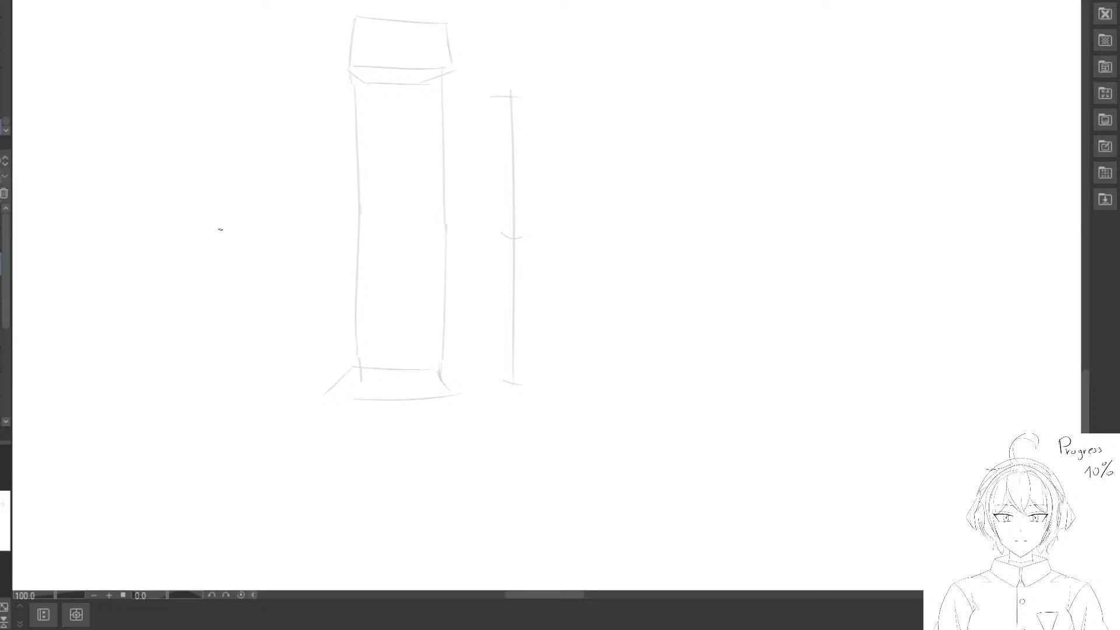
drag(355, 137, 360, 182)
drag(349, 76, 365, 213)
drag(344, 142, 350, 184)
drag(346, 78, 361, 217)
drag(364, 270, 365, 307)
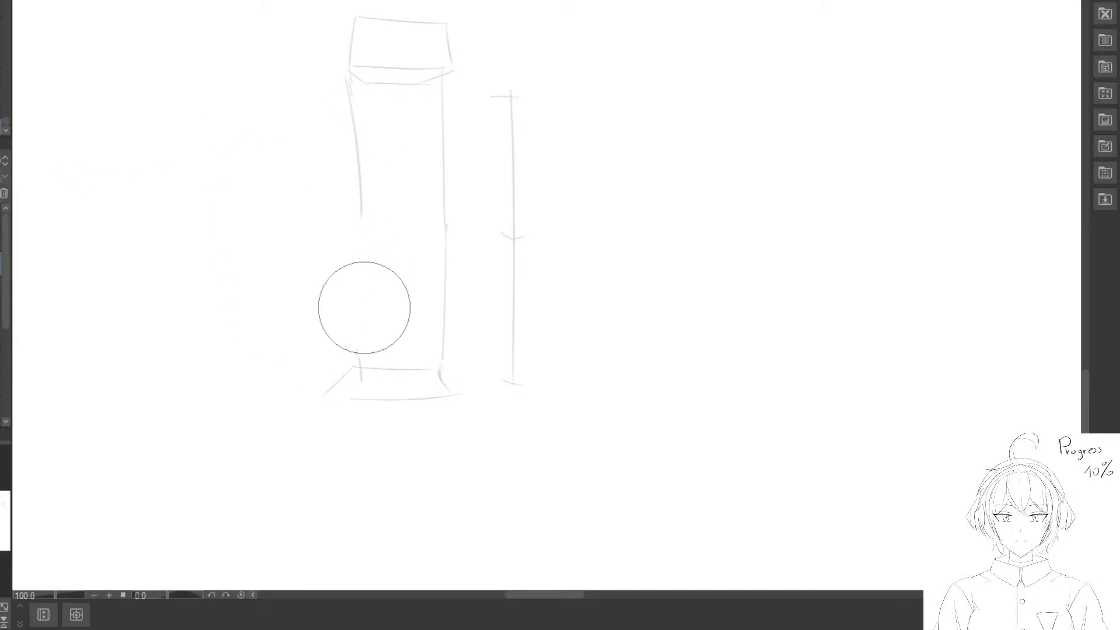
drag(361, 233, 356, 327)
drag(452, 155, 442, 145)
mouse_move(446, 71)
mouse_down()
mouse_move(433, 223)
mouse_move(441, 347)
mouse_up()
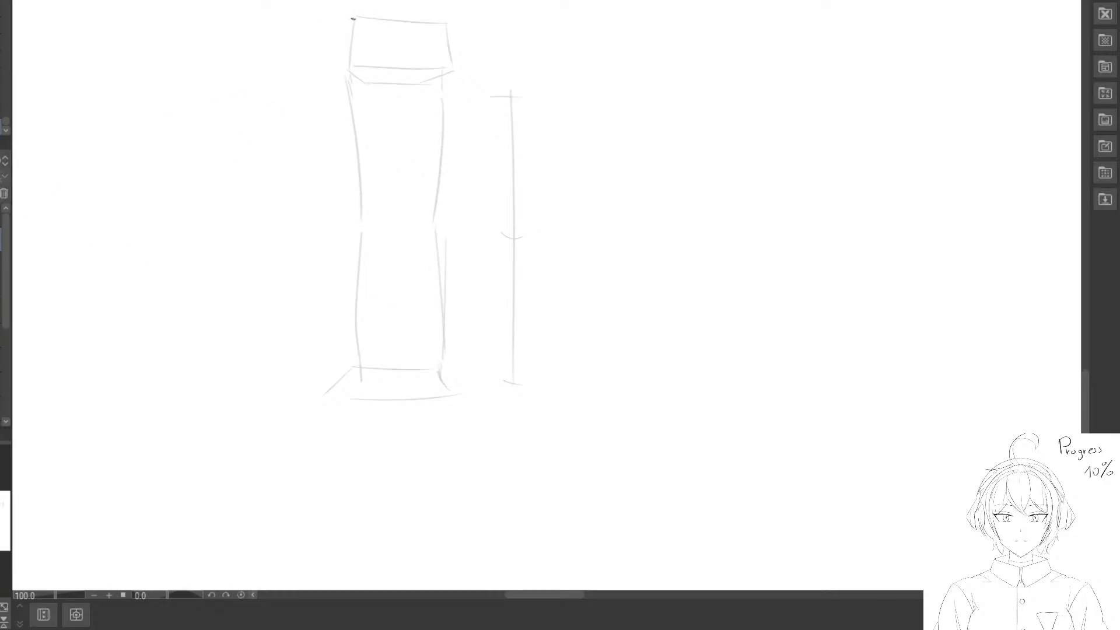
Trace the front face of the pelvis box with darker lines.
mouse_move(353, 19)
mouse_down()
mouse_move(343, 71)
mouse_move(429, 25)
mouse_move(377, 45)
mouse_move(349, 70)
mouse_move(447, 26)
mouse_up()
key(e)
key(p)
mouse_move(353, 64)
mouse_down()
mouse_move(443, 67)
mouse_move(401, 88)
mouse_move(448, 69)
mouse_up()
key(e)
key(p)
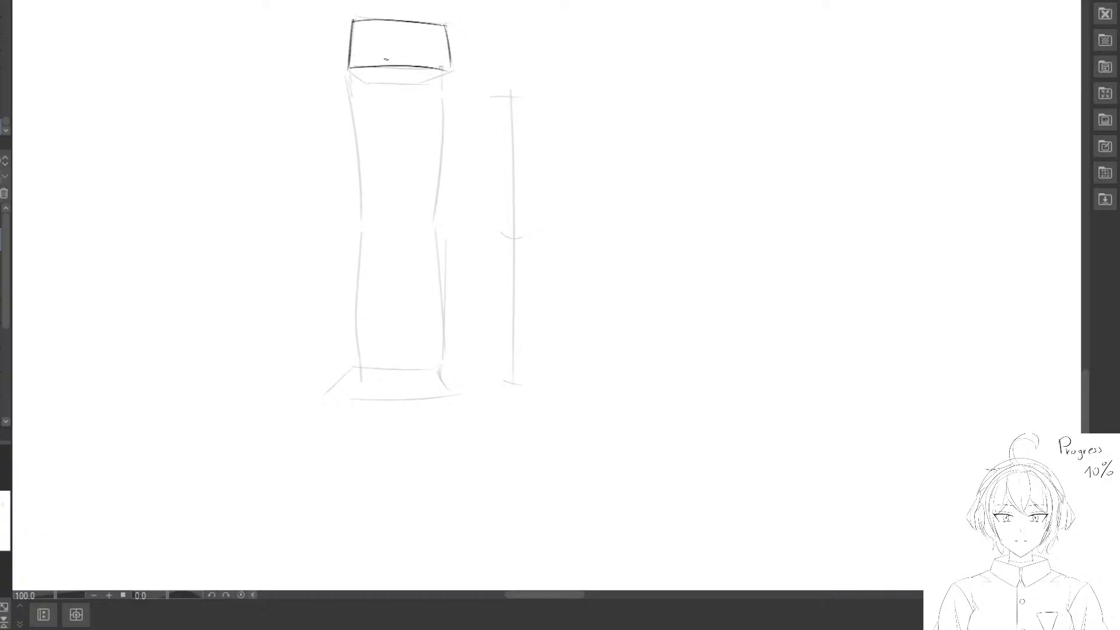
drag(393, 109, 390, 156)
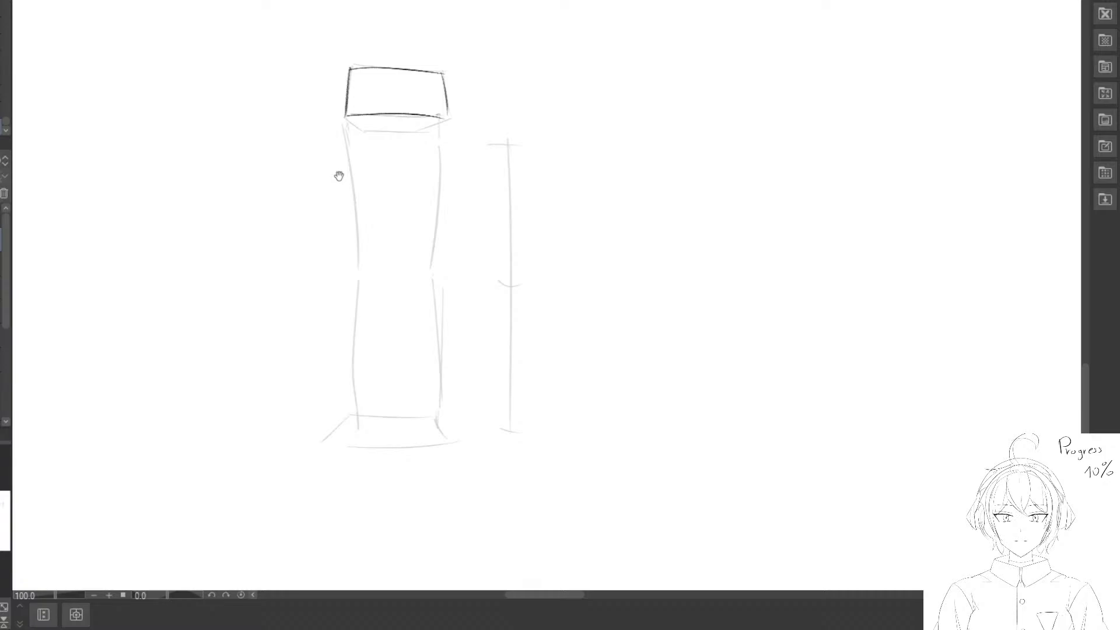
mouse_move(360, 167)
mouse_down()
mouse_move(377, 180)
mouse_move(371, 167)
mouse_move(372, 227)
mouse_move(372, 165)
mouse_move(358, 291)
mouse_move(379, 239)
mouse_move(452, 161)
mouse_move(464, 195)
mouse_move(507, 150)
mouse_up()
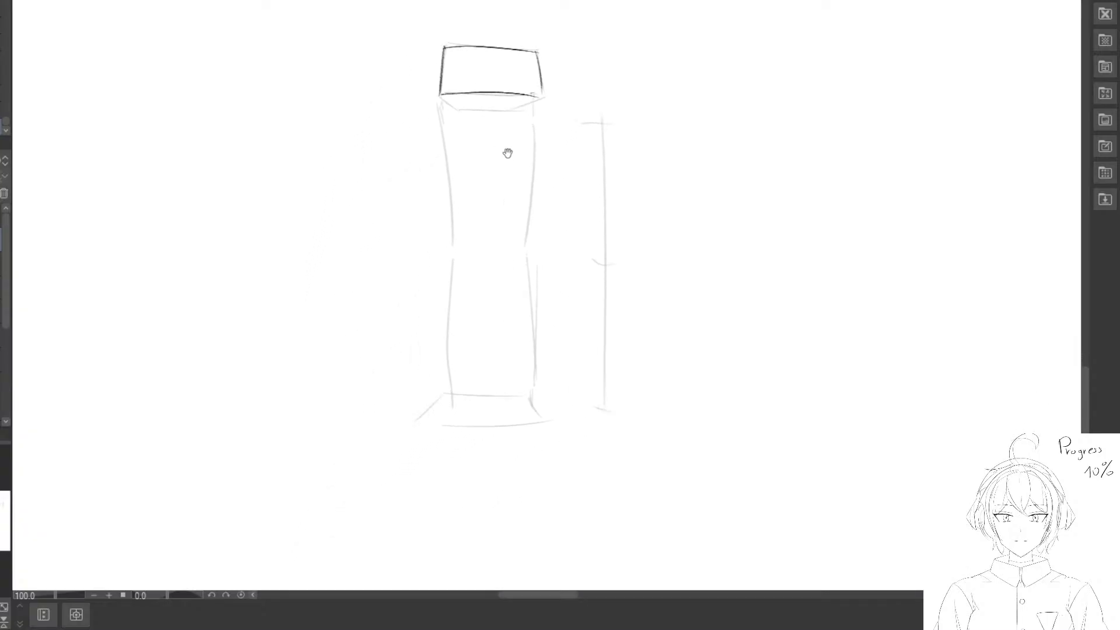
Redraw the pelvis box's right edge slightly inward and trace its tapered underside with dark lines.
key(e)
drag(582, 58, 583, 72)
key(p)
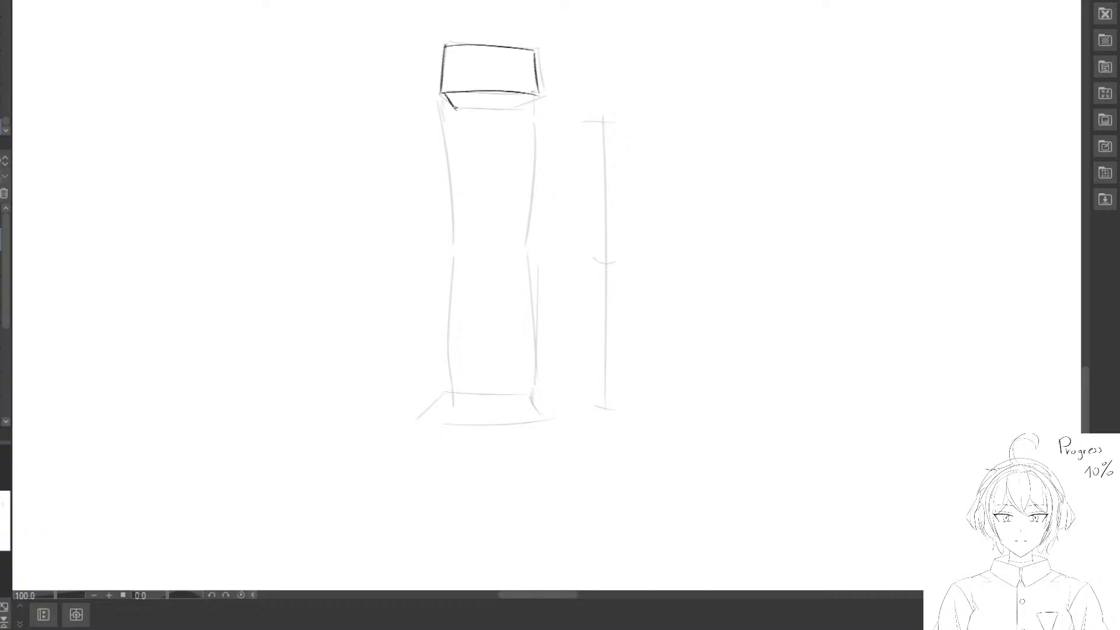
key(e)
drag(487, 150, 452, 145)
key(p)
key(e)
mouse_move(530, 145)
mouse_down()
mouse_move(450, 150)
mouse_move(387, 237)
mouse_move(344, 158)
mouse_up()
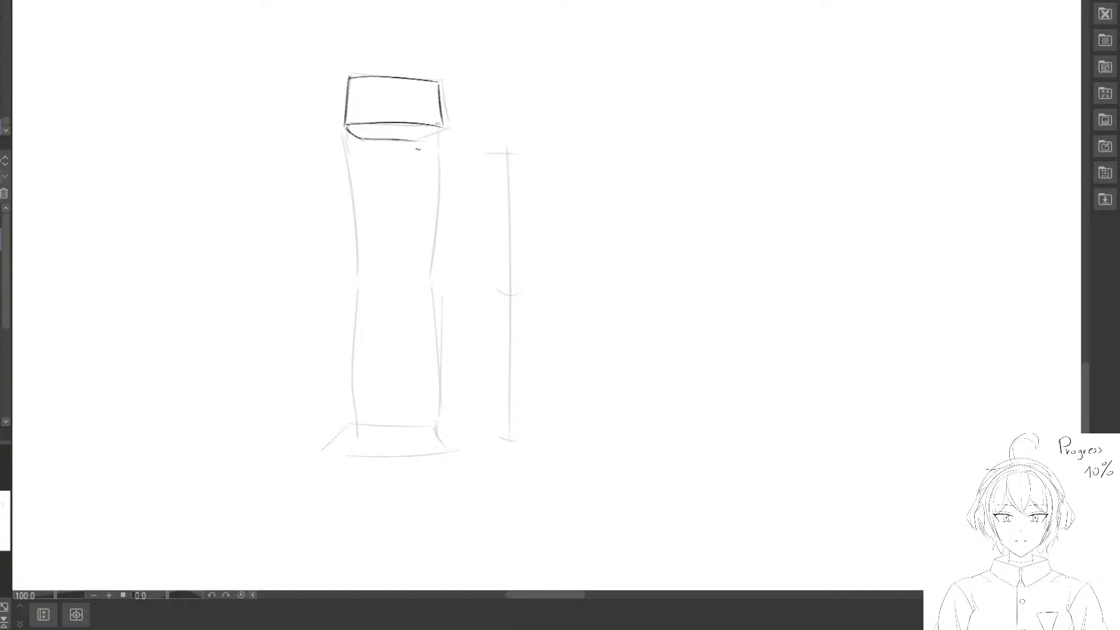
mouse_move(401, 213)
mouse_down()
mouse_move(430, 193)
mouse_move(365, 198)
mouse_move(344, 171)
mouse_up()
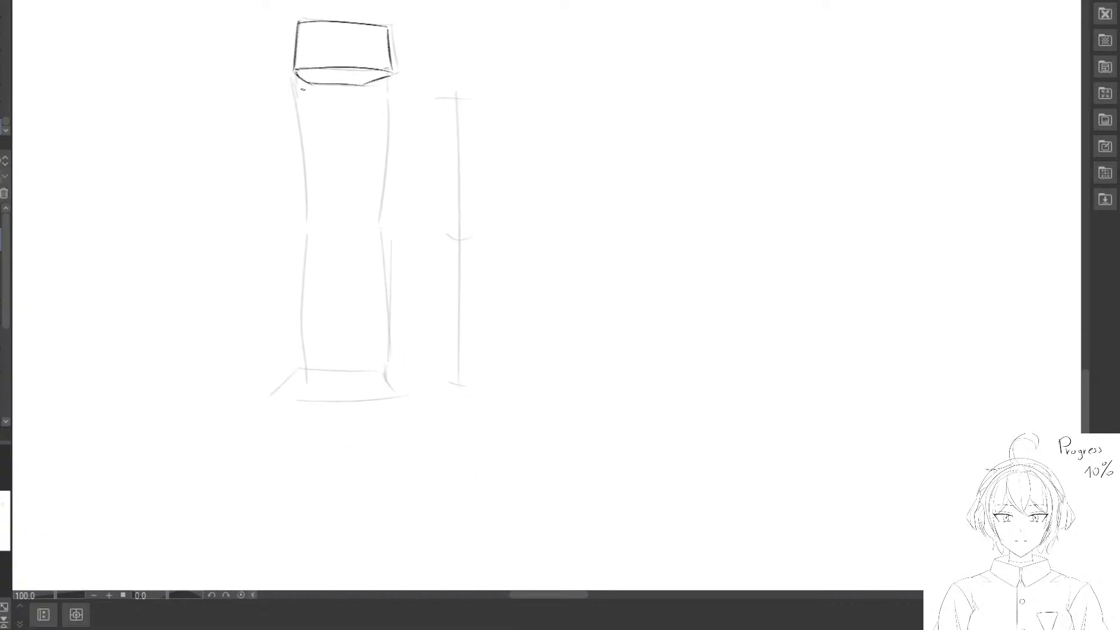
Draw both leg lines darker from the pelvis to the floor plane, with bends at the knees and ankles.
drag(385, 107, 385, 355)
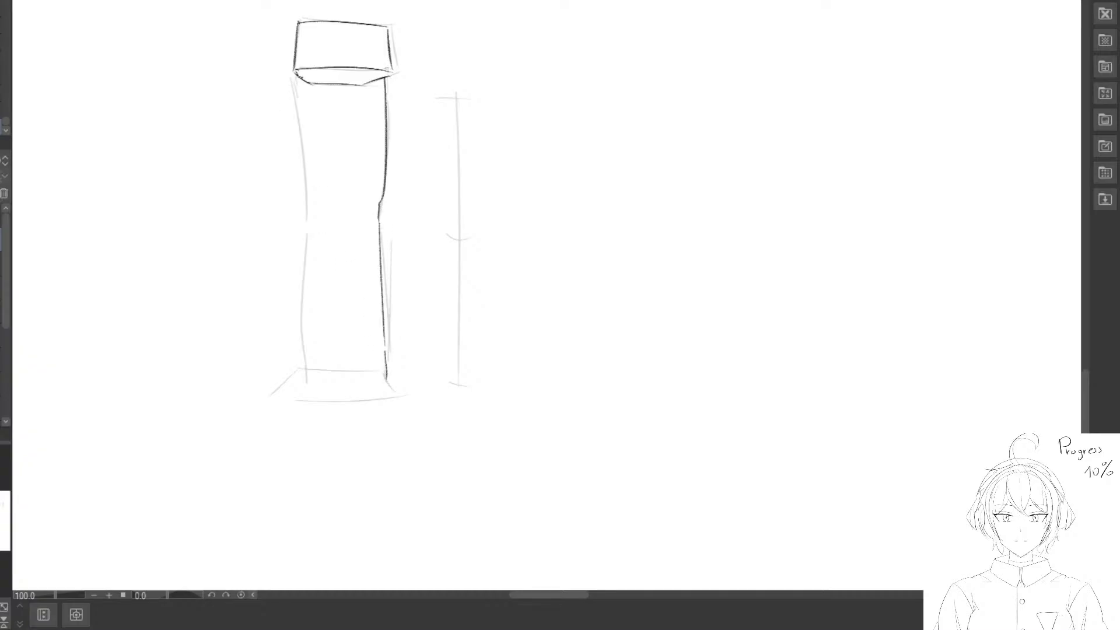
mouse_move(295, 78)
mouse_down()
mouse_move(315, 213)
mouse_move(302, 351)
mouse_up()
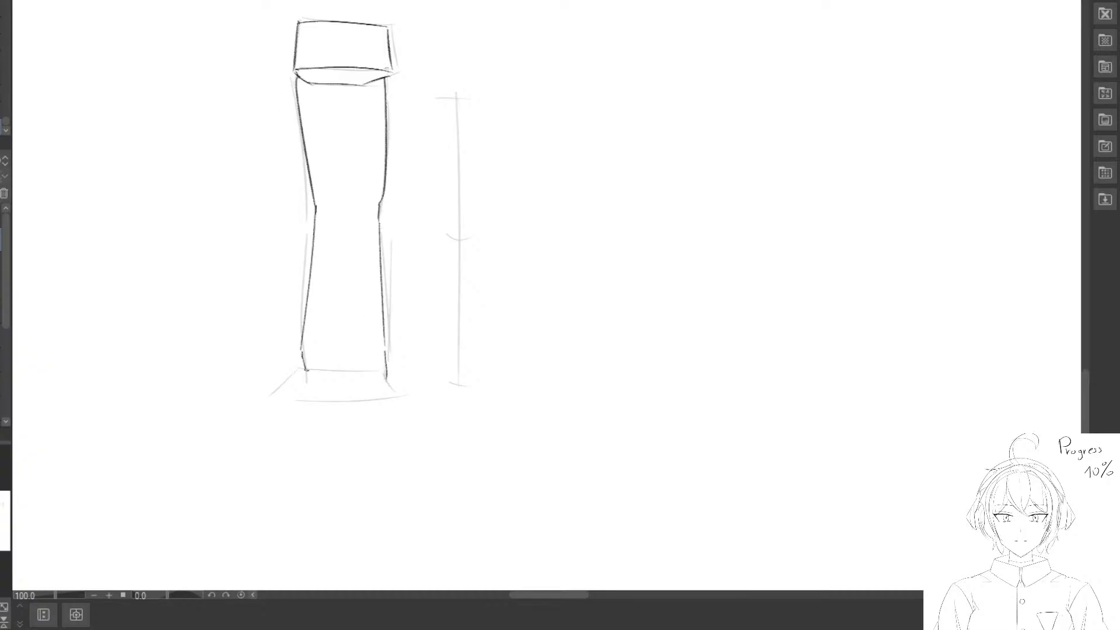
drag(323, 220, 338, 263)
drag(355, 64, 357, 124)
drag(308, 88, 415, 90)
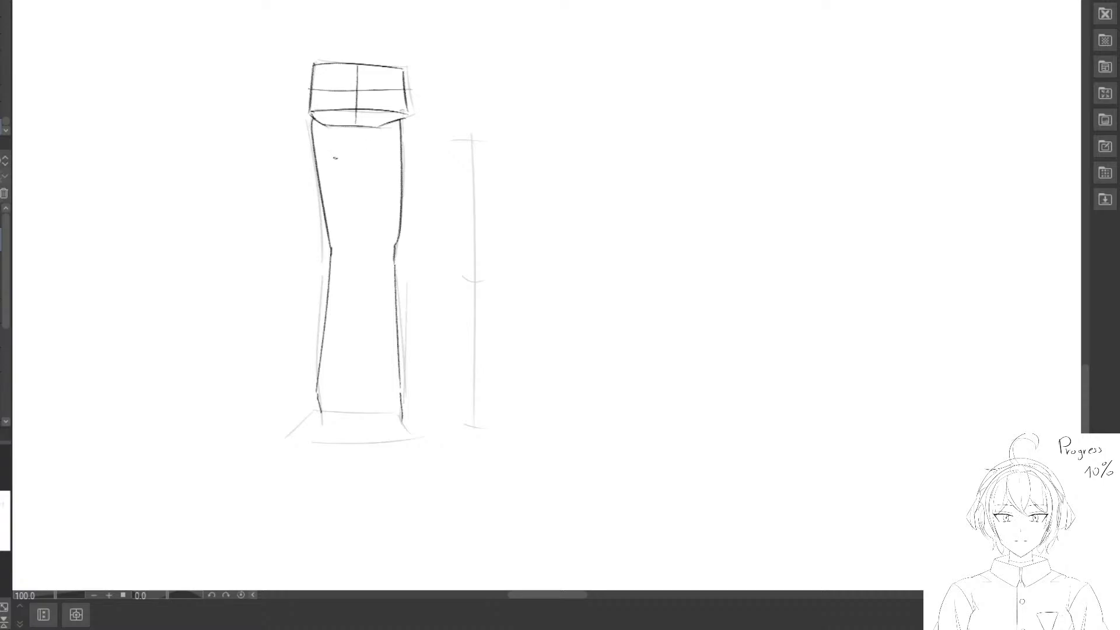
mouse_move(385, 148)
mouse_down()
mouse_move(344, 142)
mouse_move(359, 291)
mouse_move(351, 99)
mouse_move(370, 261)
mouse_move(365, 125)
mouse_move(367, 260)
mouse_move(371, 127)
mouse_move(460, 184)
mouse_move(351, 155)
mouse_up()
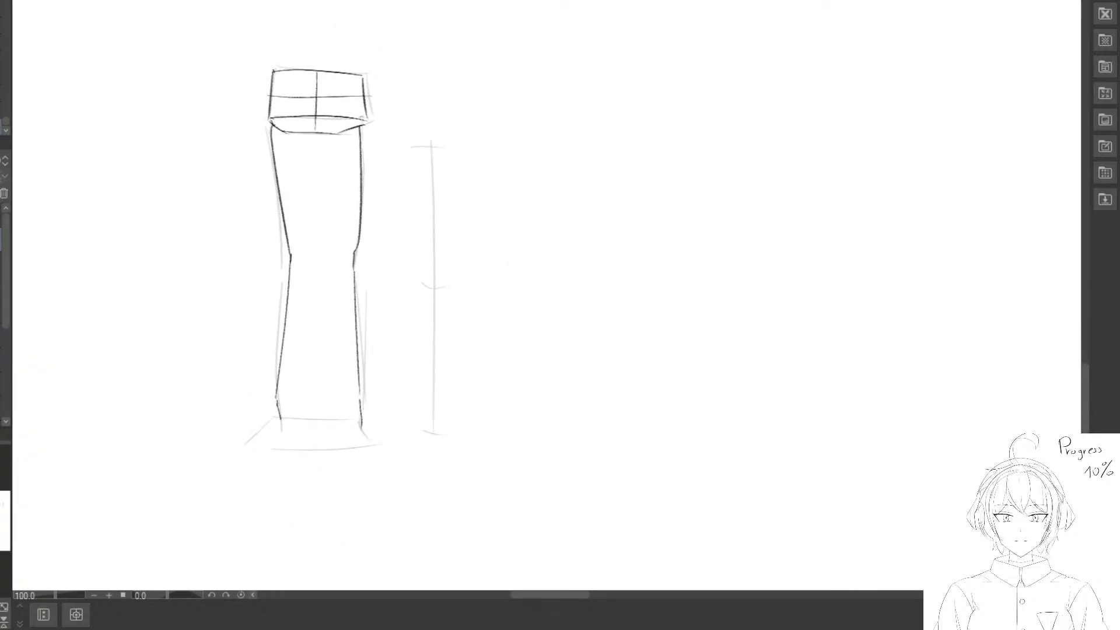
key(ctrl+z)
key(ctrl+z)
Draw a vertical centre line down the front face of the pelvis box.
drag(319, 70, 318, 122)
drag(354, 189, 390, 154)
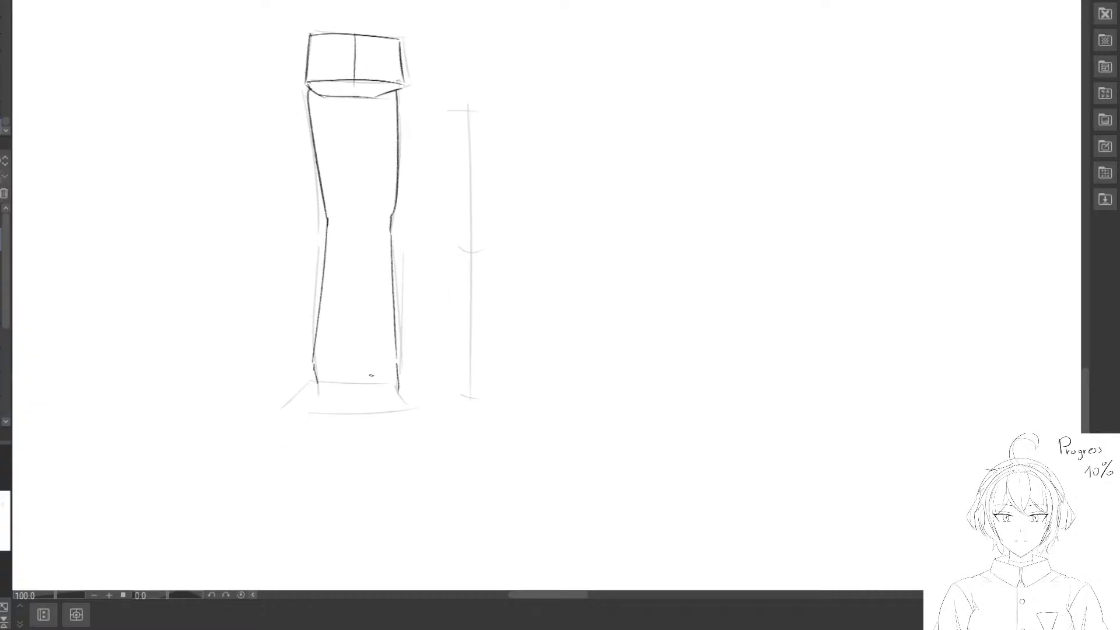
Lasso the new pelvis and leg construction and move it over the box-figure reference sheet.
scroll(313, 373, down, 3)
mouse_move(344, 65)
mouse_down()
mouse_move(237, 157)
mouse_move(474, 115)
mouse_move(452, 236)
mouse_up()
key(ctrl+z)
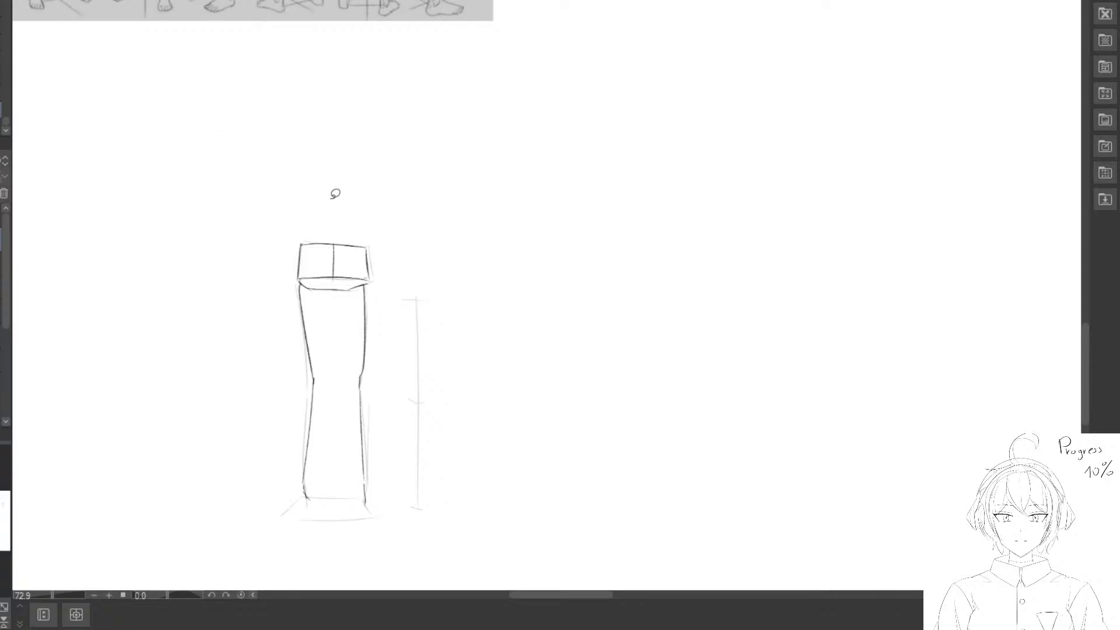
mouse_move(323, 199)
mouse_down()
mouse_move(523, 221)
mouse_move(522, 207)
mouse_up()
drag(417, 196, 407, 276)
scroll(409, 266, down, 3)
drag(378, 382, 387, 113)
mouse_move(403, 145)
mouse_down()
mouse_move(397, 370)
mouse_move(399, 191)
mouse_up()
drag(390, 195, 404, 178)
mouse_move(401, 176)
mouse_down()
mouse_move(408, 254)
mouse_move(418, 185)
mouse_up()
Scale the selected pelvis and leg construction down over the fifth box figure in the reference sheet's bottom row.
key(ctrl+t)
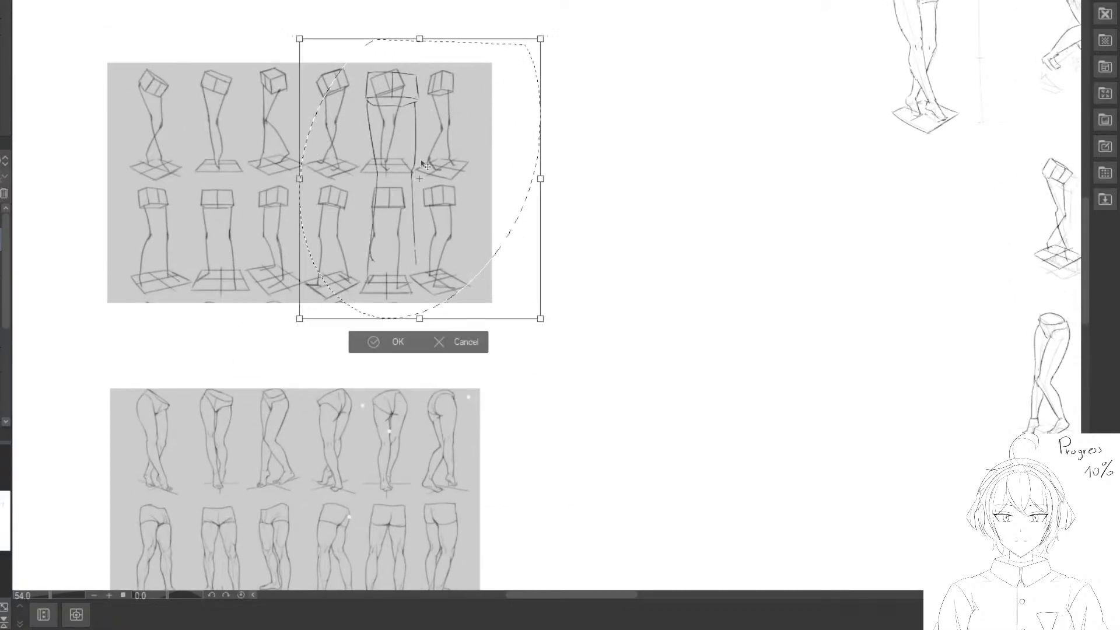
drag(537, 42, 456, 207)
key(Return)
key(ctrl+t)
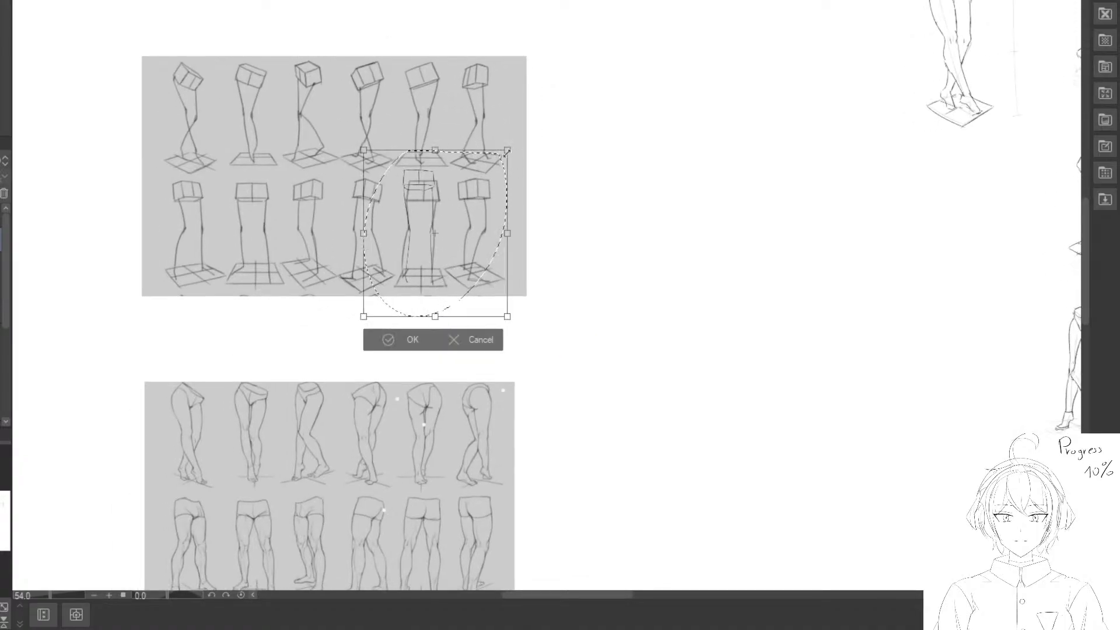
drag(507, 149, 485, 179)
drag(562, 178, 565, 182)
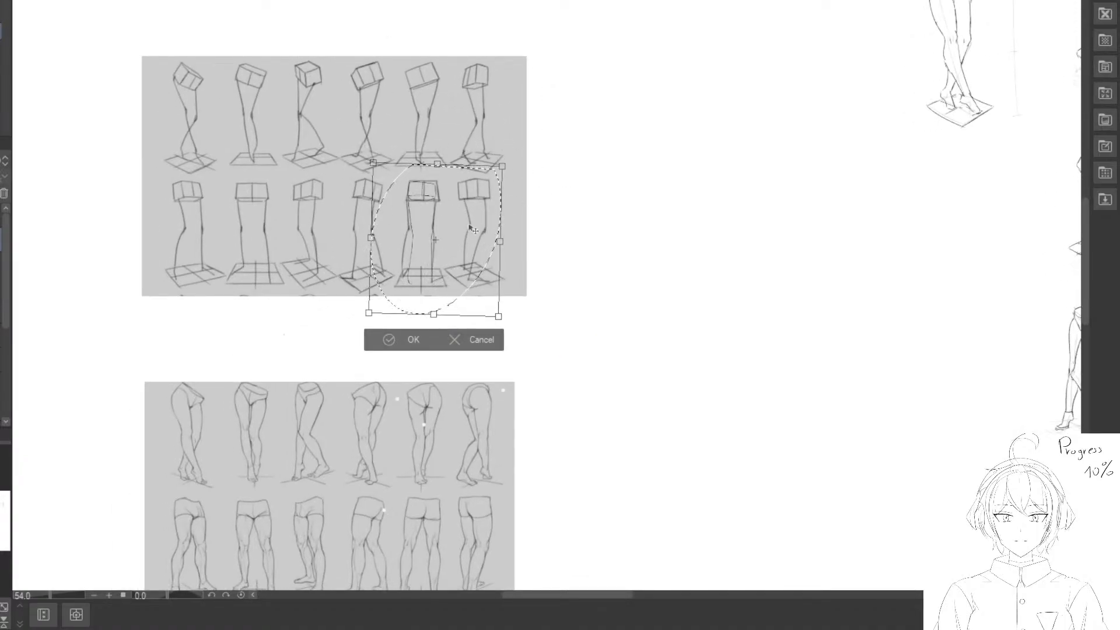
scroll(456, 231, up, 4)
drag(458, 249, 459, 249)
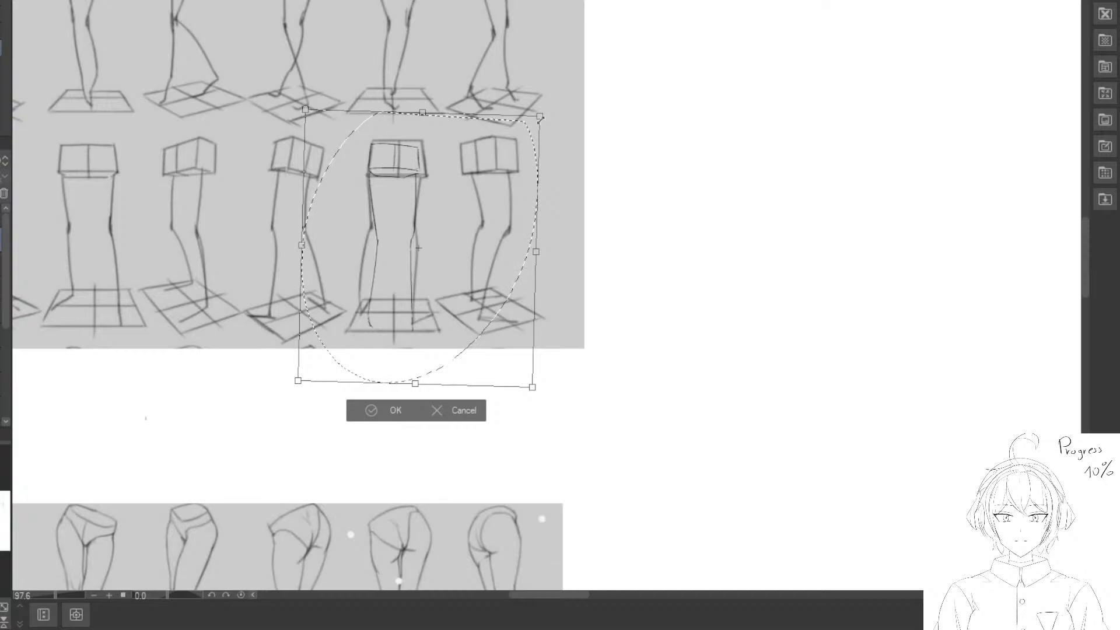
Fine-tune the overlaid construction's size and position until its pelvis box matches the reference box, and apply the transform.
drag(540, 117, 552, 109)
drag(512, 149, 510, 147)
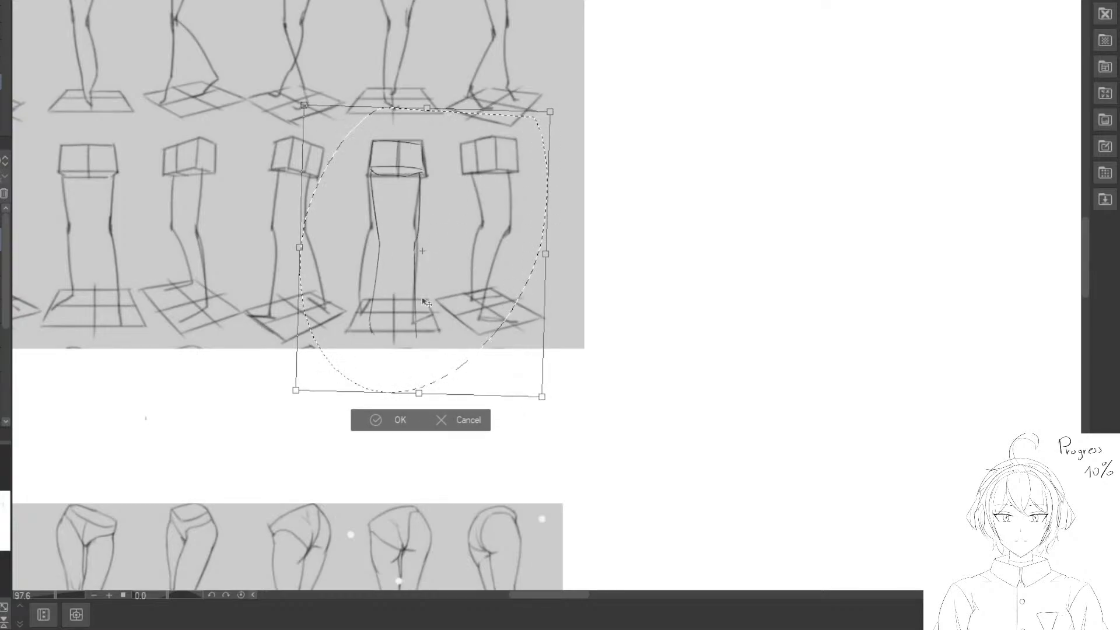
drag(425, 339, 425, 324)
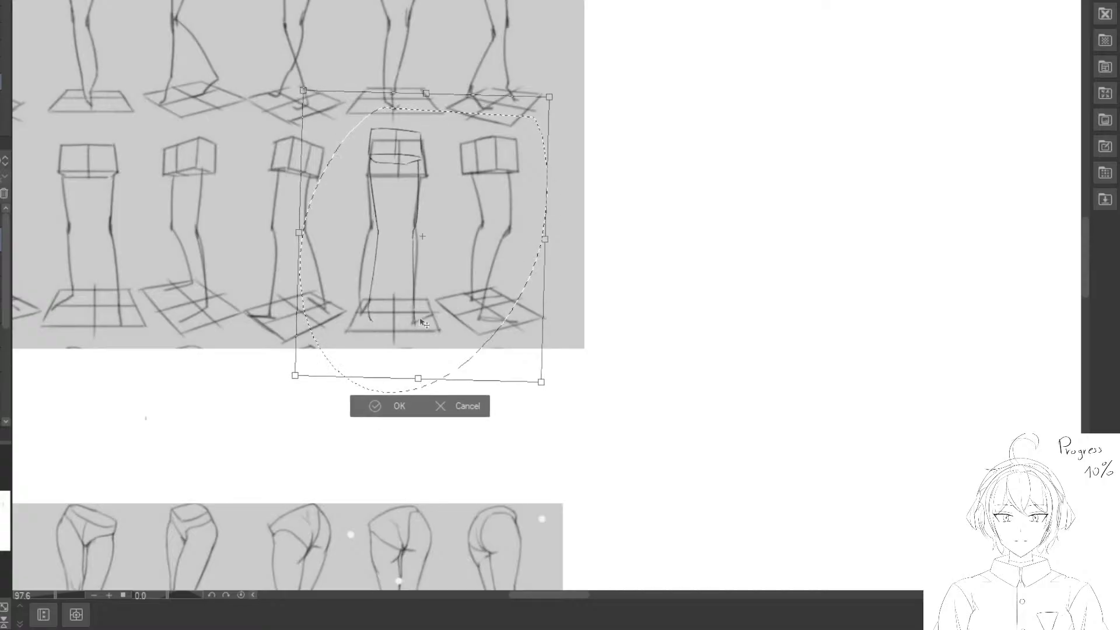
drag(545, 96, 537, 115)
drag(490, 146, 489, 145)
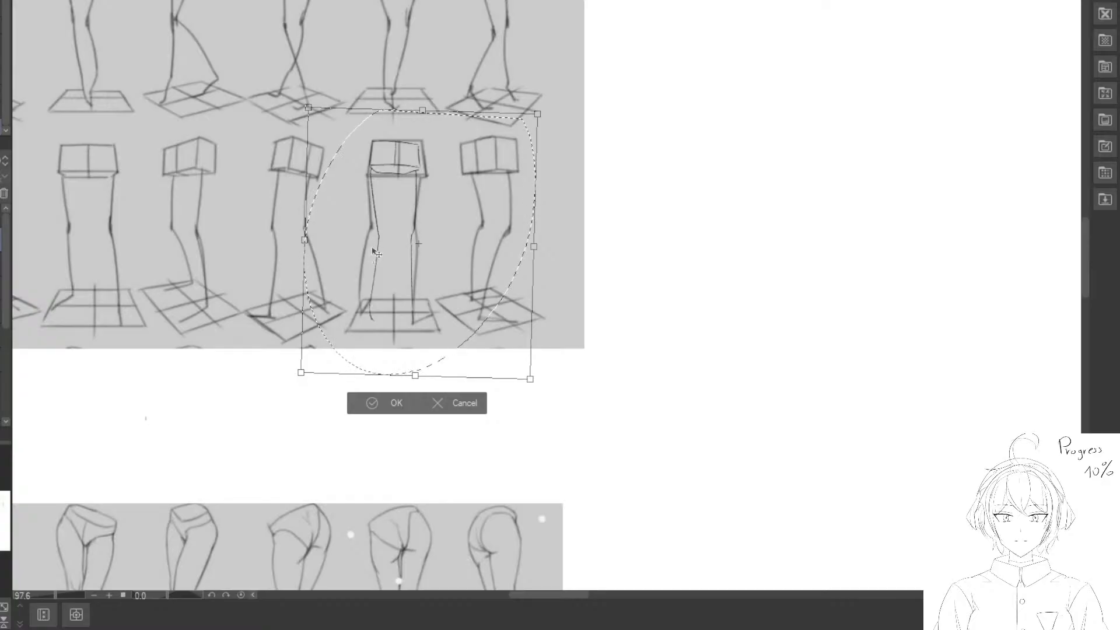
click(367, 406)
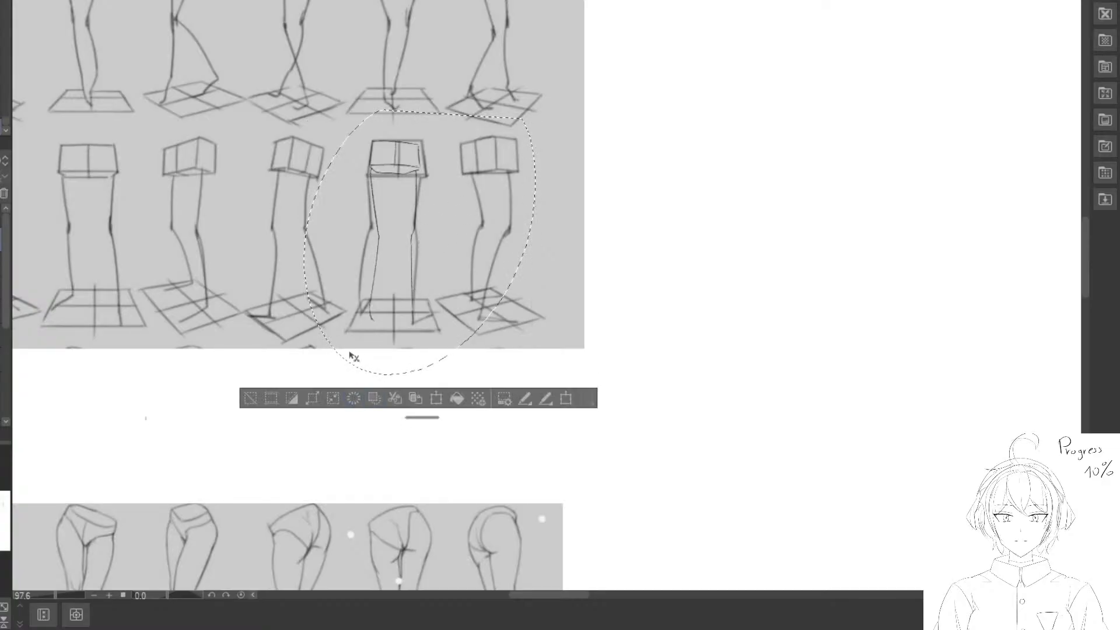
Undo the construction's move and scaling over the reference sheet and clear the selection around it.
key(ctrl+d)
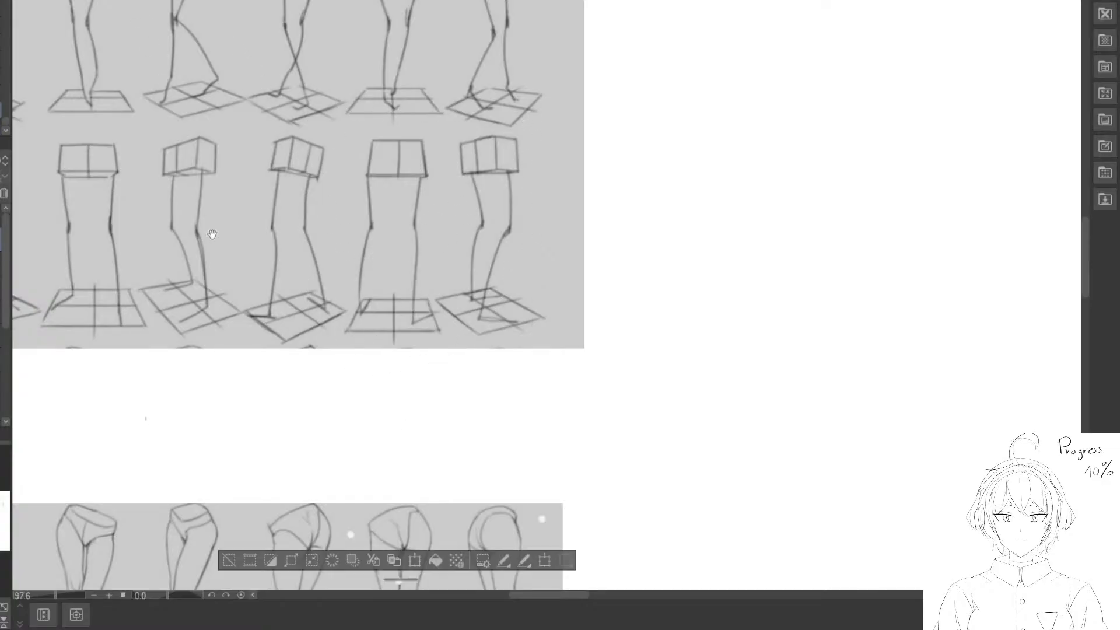
scroll(211, 234, down, 15)
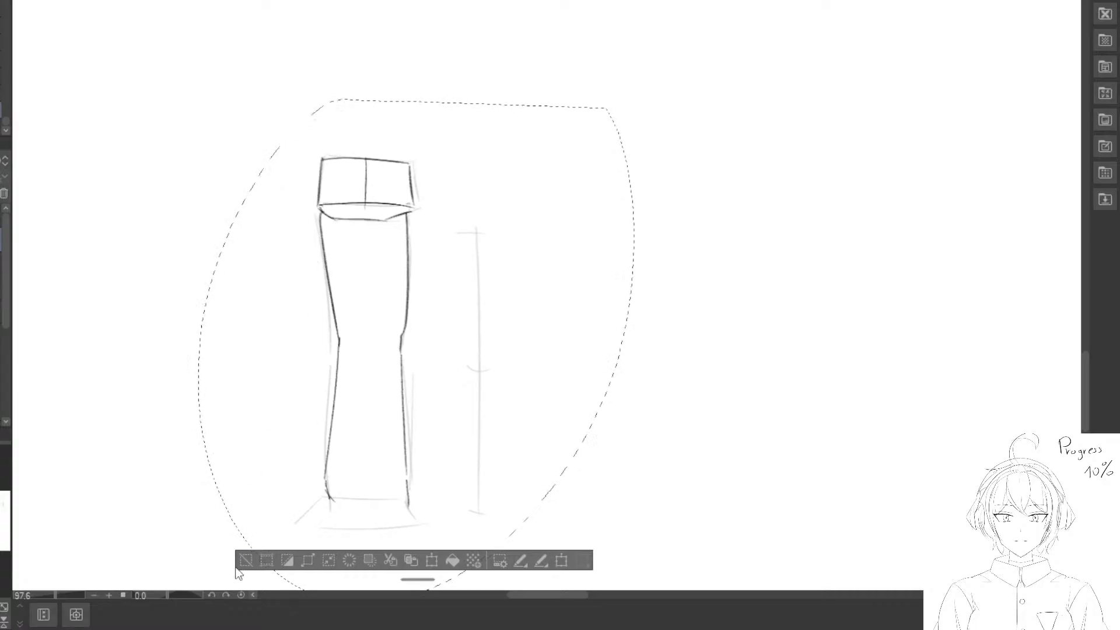
click(244, 560)
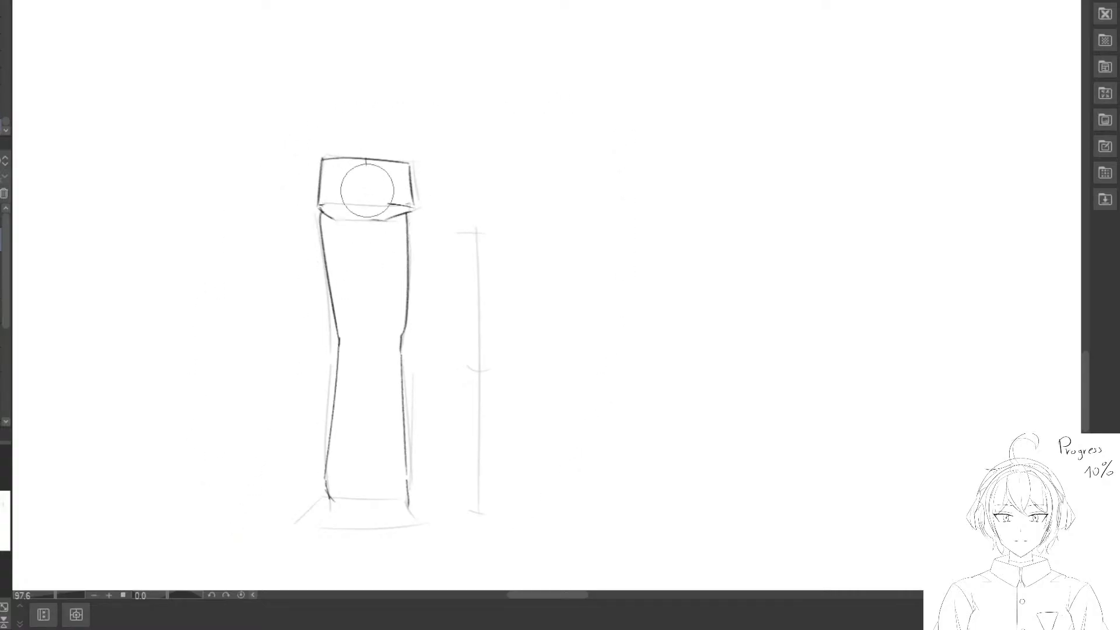
Erase the pelvis box's centre line and tapered underside, and redraw the underside as a shallow curve.
mouse_move(367, 193)
mouse_down()
mouse_move(329, 208)
mouse_move(409, 212)
mouse_up()
key(p)
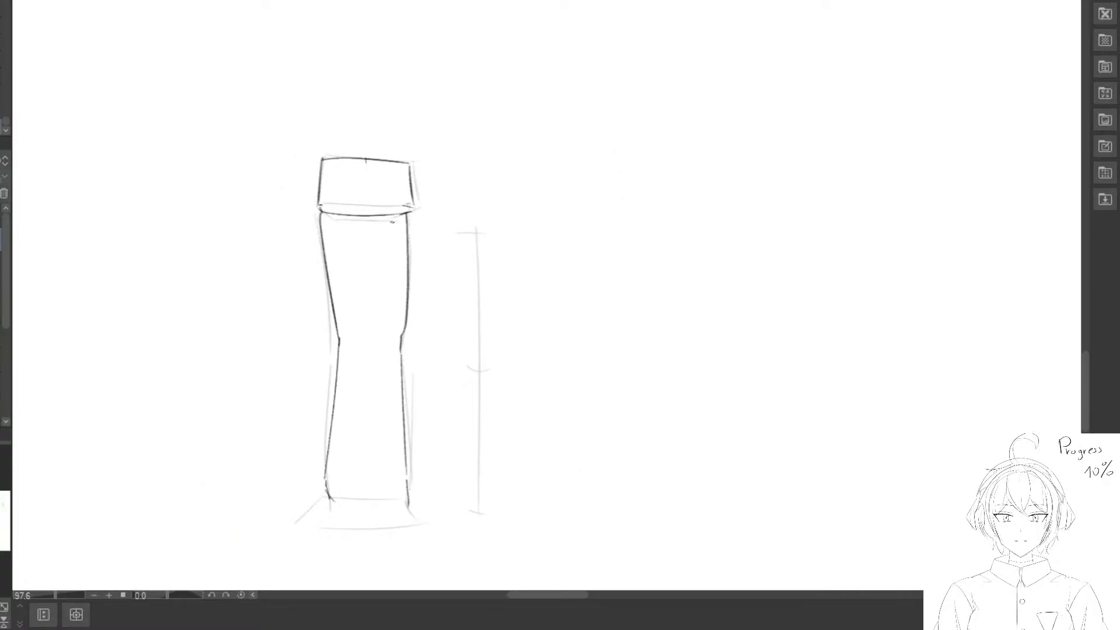
key(e)
mouse_move(338, 192)
mouse_down()
mouse_move(370, 225)
mouse_move(361, 231)
mouse_move(375, 230)
mouse_up()
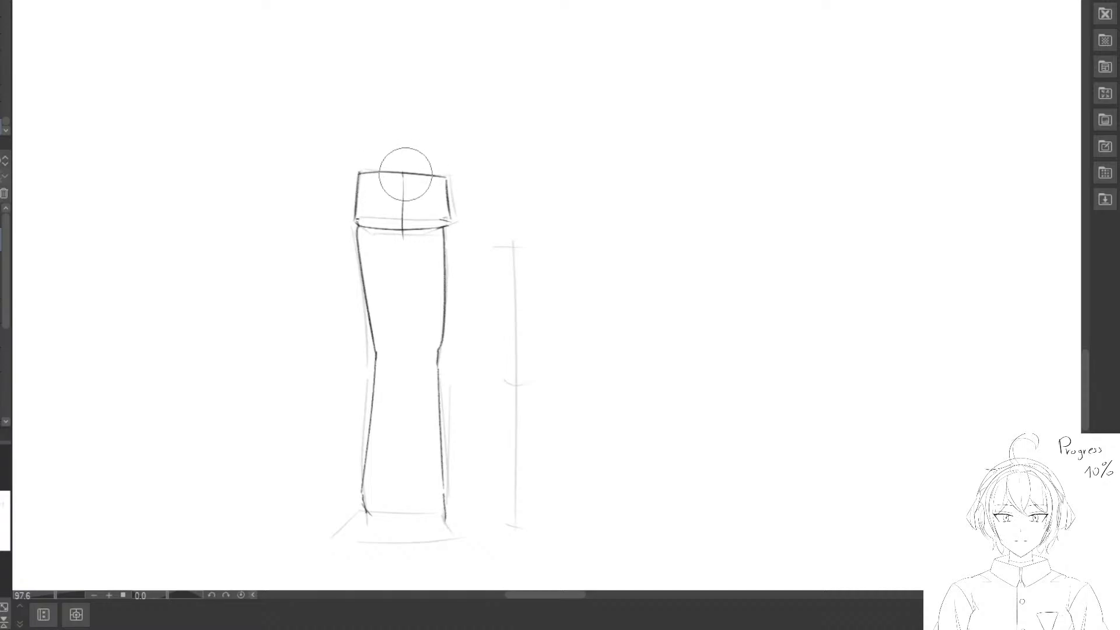
Redraw the pelvis box's vertical centre line and clean up the strokes along its curved underside.
key([)
mouse_move(394, 197)
mouse_down()
mouse_move(402, 189)
mouse_move(405, 245)
mouse_move(401, 182)
mouse_up()
key(p)
key(e)
drag(373, 232, 440, 232)
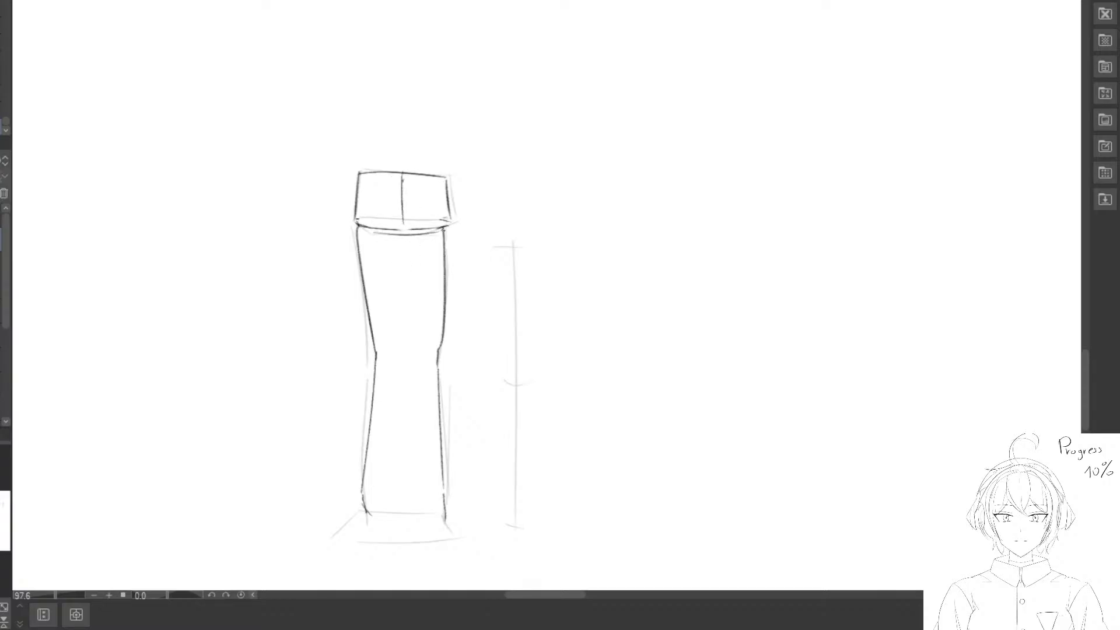
Erase the left leg's dark line and redraw it from the hip, bending at the knee and slanting outward below.
drag(434, 339, 393, 302)
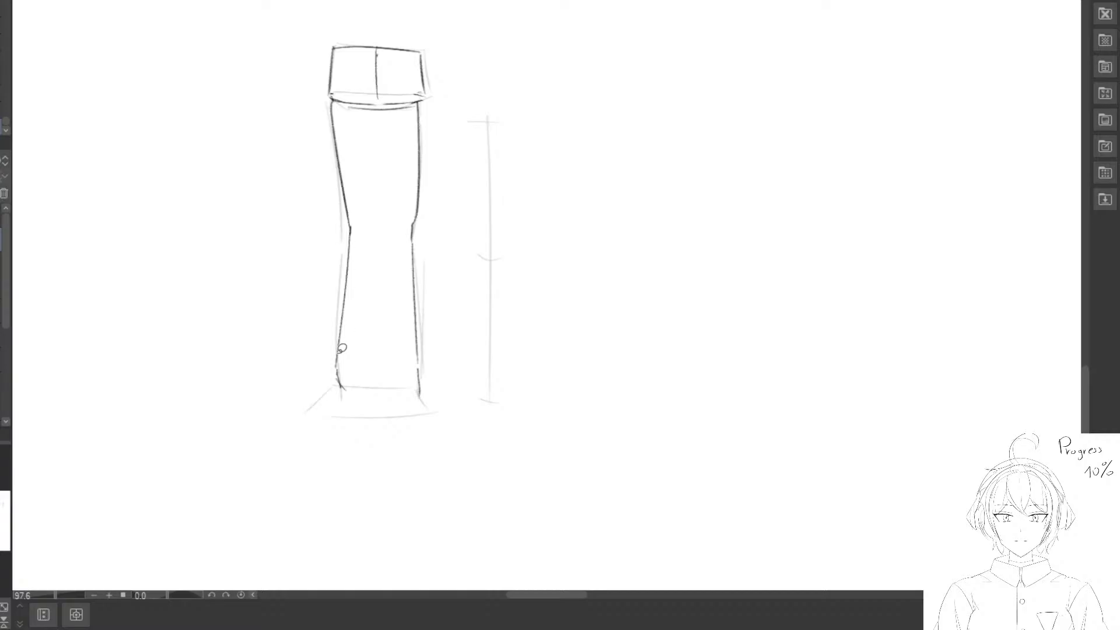
mouse_move(337, 373)
mouse_down()
mouse_move(320, 320)
mouse_move(337, 342)
mouse_up()
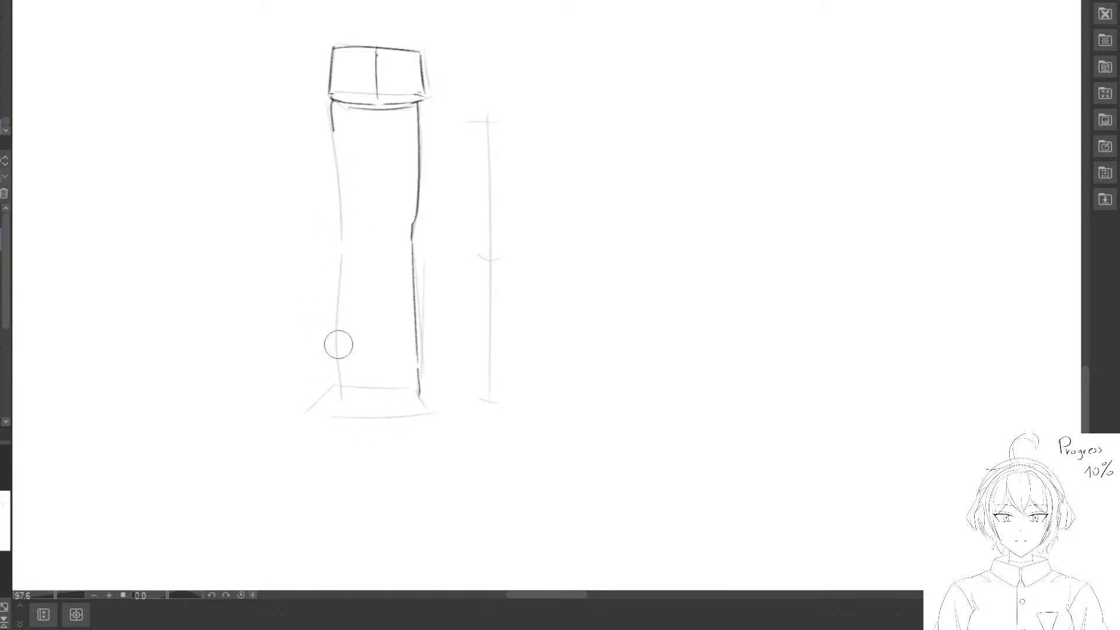
mouse_move(351, 202)
mouse_down()
mouse_move(332, 136)
mouse_move(344, 202)
mouse_move(330, 335)
mouse_up()
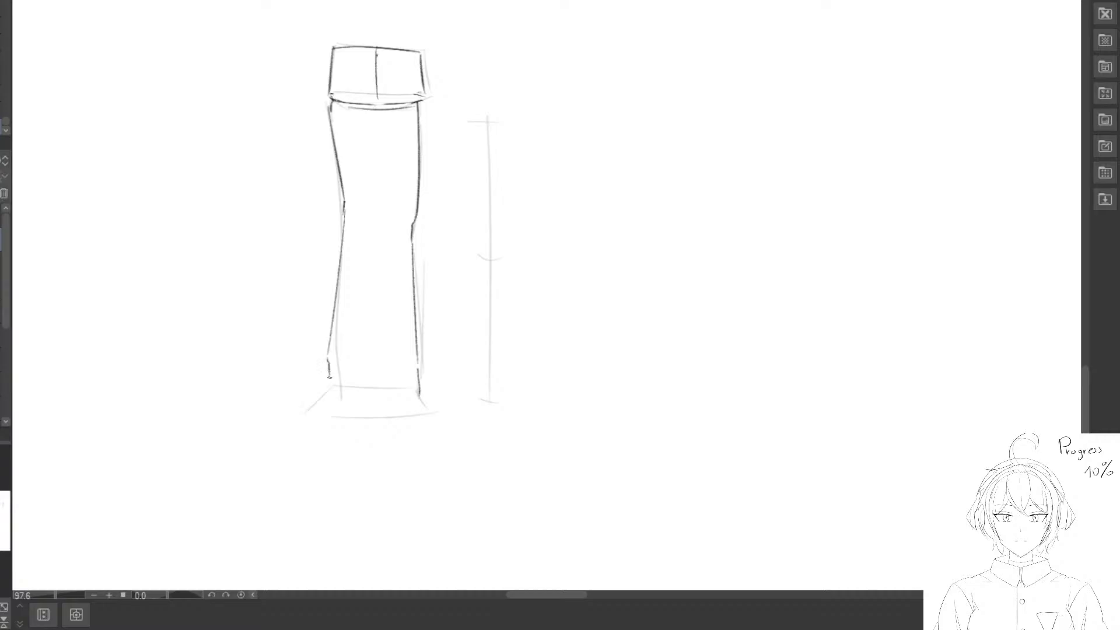
drag(337, 168, 338, 185)
mouse_move(324, 106)
mouse_down()
mouse_move(339, 222)
mouse_move(324, 120)
mouse_up()
drag(325, 109, 343, 243)
drag(342, 264, 327, 356)
mouse_move(342, 244)
mouse_down()
mouse_move(322, 364)
mouse_move(356, 340)
mouse_move(336, 367)
mouse_move(330, 337)
mouse_up()
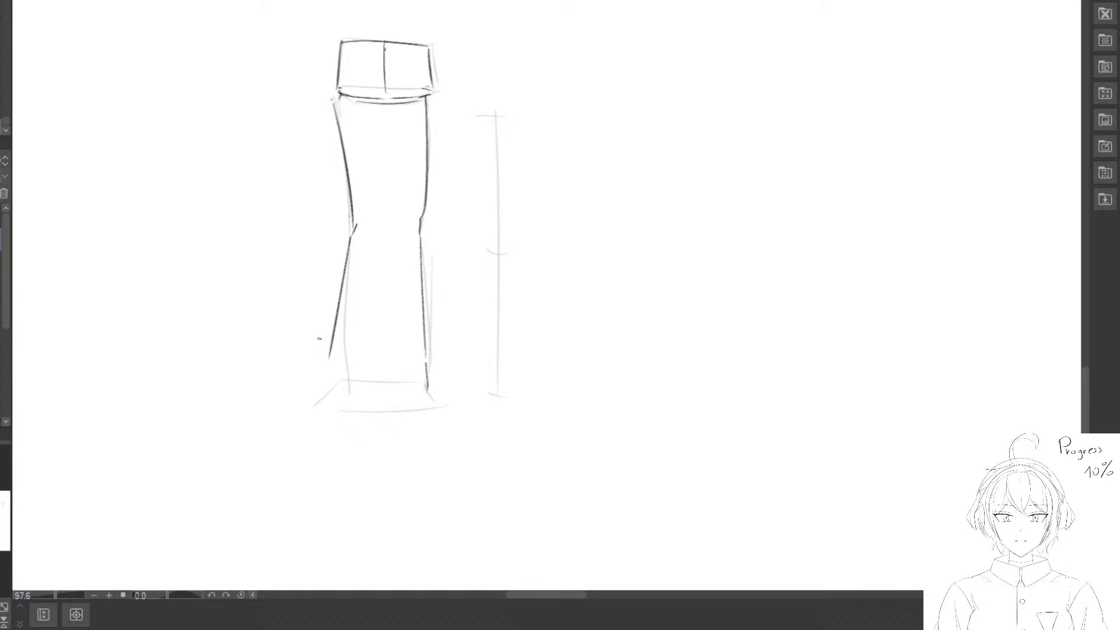
Redraw the left lower leg from the knee outward to the ankle and add a short inward foot stroke.
drag(318, 343, 353, 306)
mouse_move(353, 305)
mouse_down()
mouse_move(388, 195)
mouse_move(376, 267)
mouse_up()
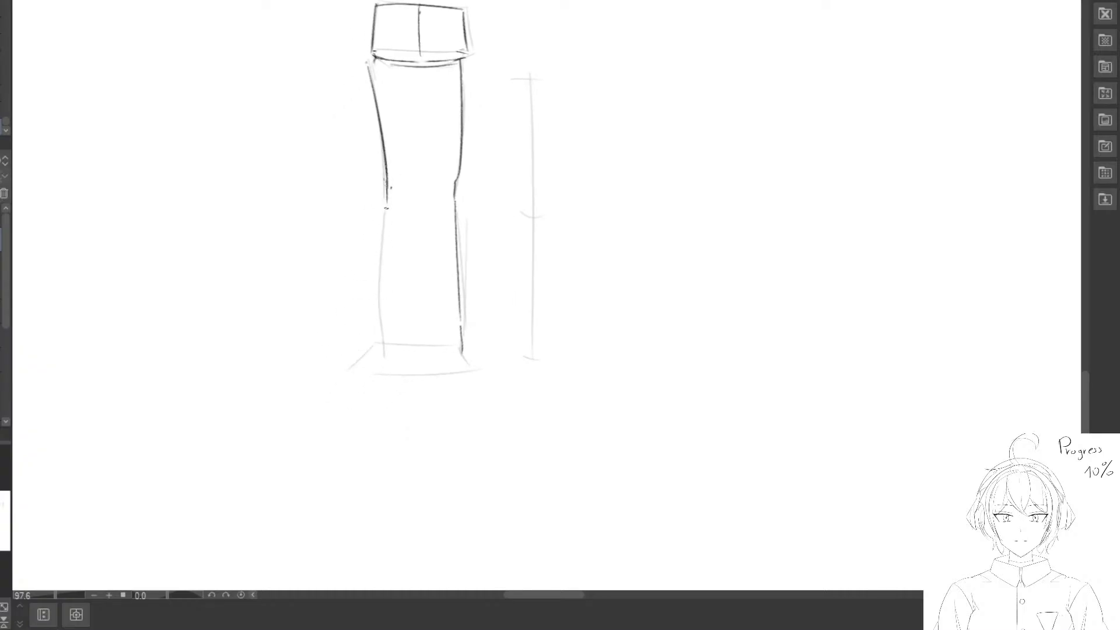
drag(387, 197, 364, 325)
drag(363, 365, 366, 356)
drag(367, 342, 376, 359)
Erase the right leg's dark line and redraw it with the knee set further inward and a bend at the ankle.
drag(469, 99, 457, 327)
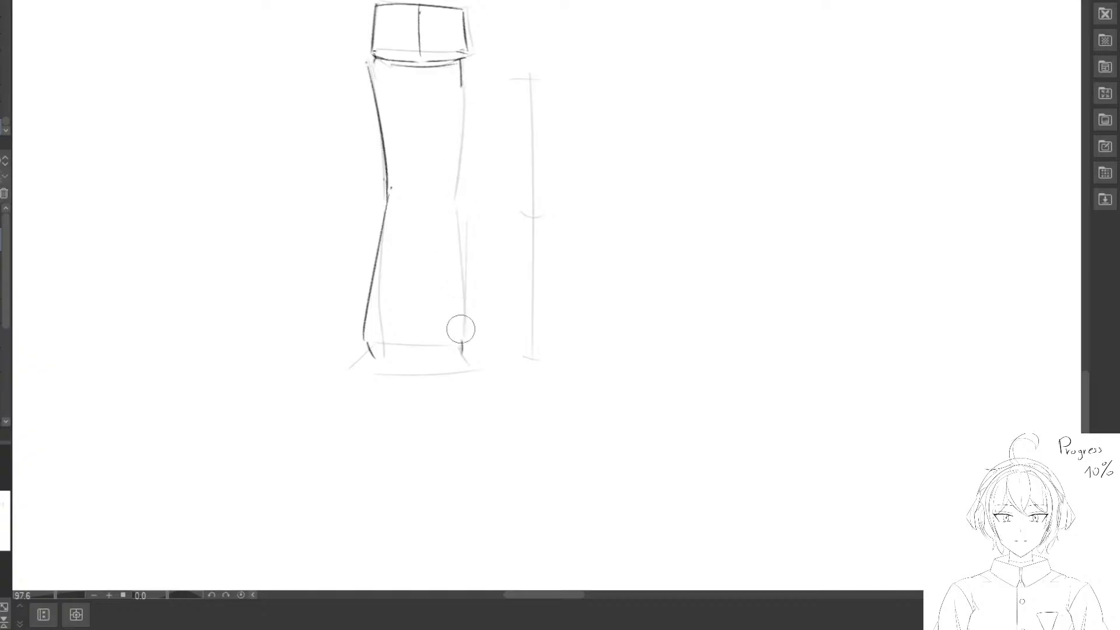
drag(368, 59, 372, 77)
drag(463, 75, 450, 191)
mouse_move(453, 186)
mouse_down()
mouse_move(467, 91)
mouse_move(449, 198)
mouse_move(461, 324)
mouse_up()
mouse_move(461, 315)
mouse_down()
mouse_move(450, 208)
mouse_move(458, 347)
mouse_up()
drag(461, 323, 462, 334)
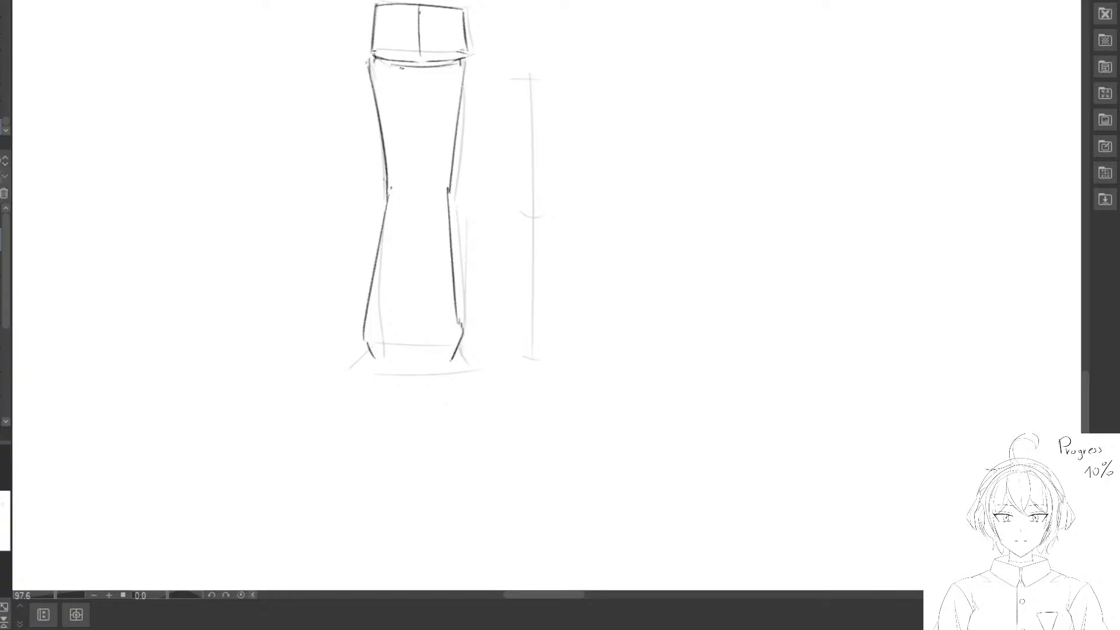
Lasso the revised pelvis and leg construction and move it over the box-figure reference sheet.
drag(401, 68, 408, 149)
mouse_move(448, 9)
mouse_down()
mouse_move(376, 523)
mouse_move(601, 126)
mouse_up()
scroll(521, 192, down, 3)
drag(521, 191, 507, 279)
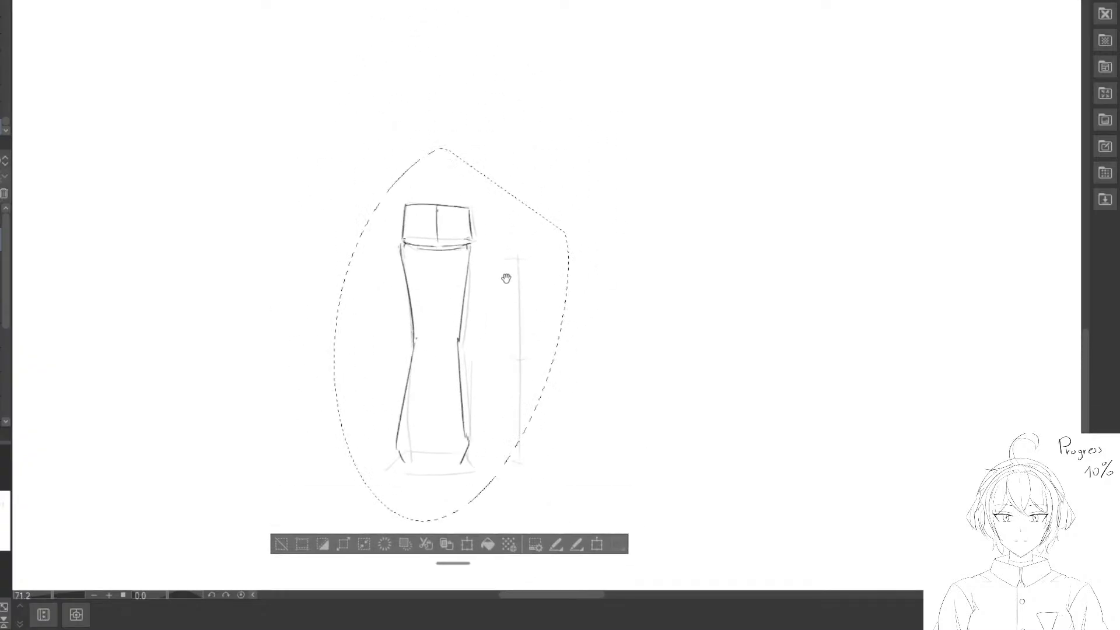
ctrl+drag(462, 323, 432, 107)
drag(417, 152, 425, 471)
ctrl+drag(437, 450, 441, 40)
drag(447, 62, 420, 424)
ctrl+drag(423, 362, 440, 298)
ctrl+drag(413, 334, 449, 251)
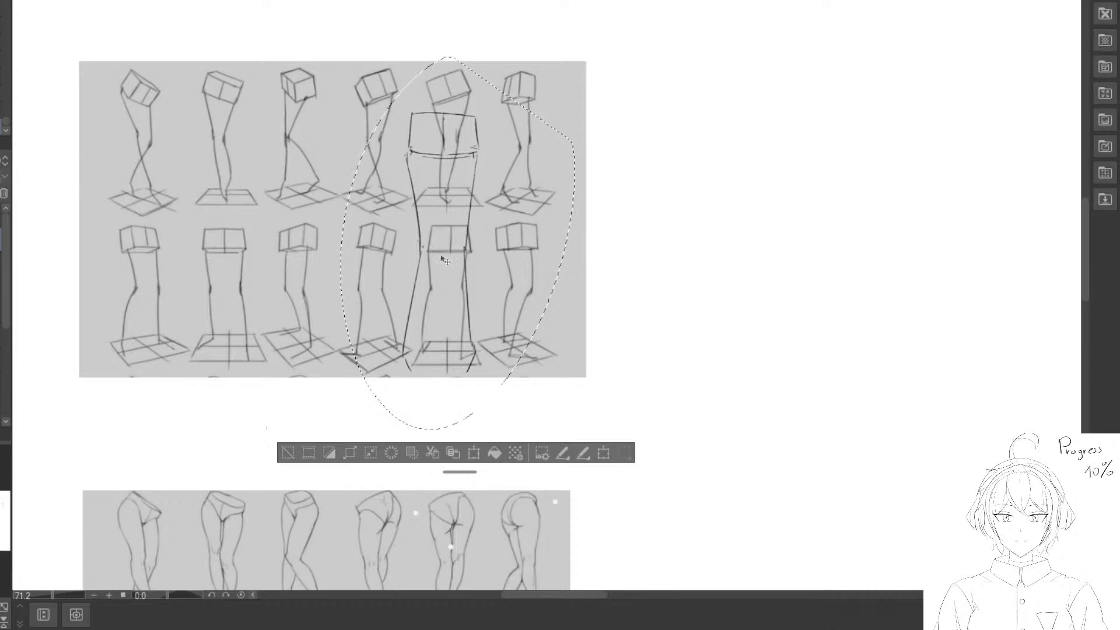
Scale the revised construction down and place it over the fifth box figure in the bottom row.
key(ctrl+t)
drag(572, 56, 484, 188)
drag(442, 228, 490, 184)
drag(540, 142, 519, 196)
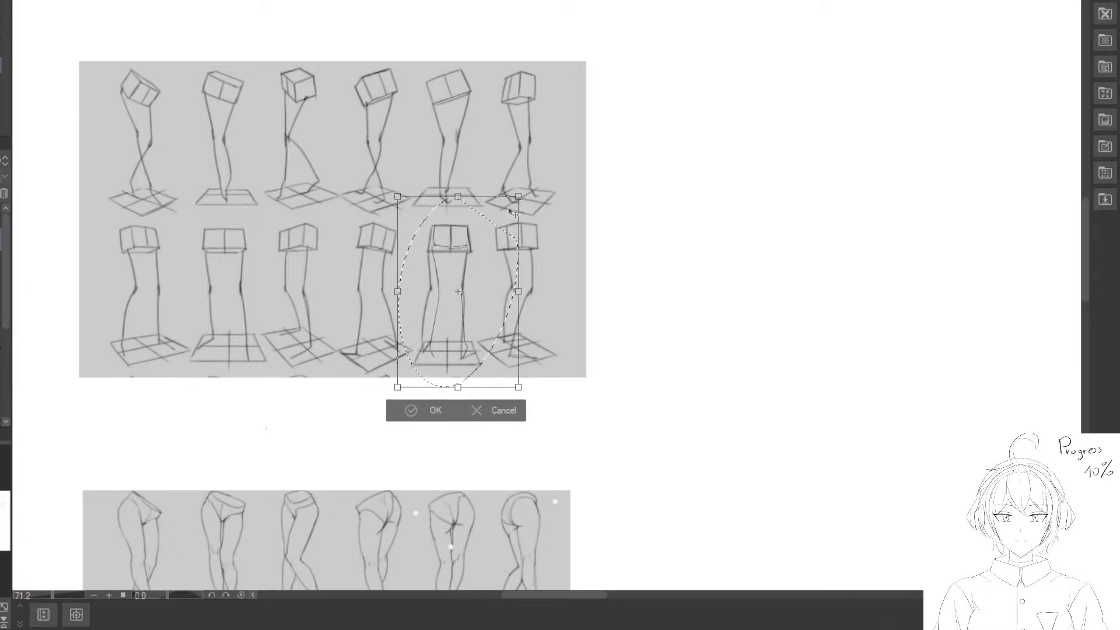
key(Return)
Enlarge the overlaid construction slightly, align it with the reference box and legs, and apply the transform.
mouse_move(477, 256)
mouse_down()
mouse_move(499, 229)
mouse_move(482, 268)
mouse_up()
key(ctrl+t)
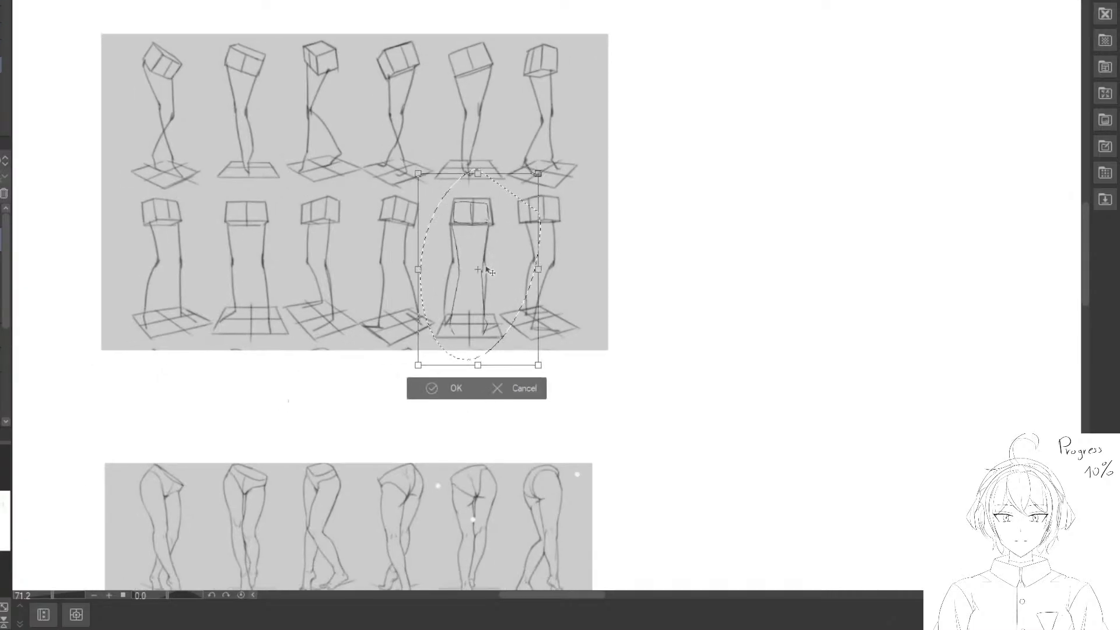
drag(539, 174, 543, 170)
drag(485, 256, 382, 252)
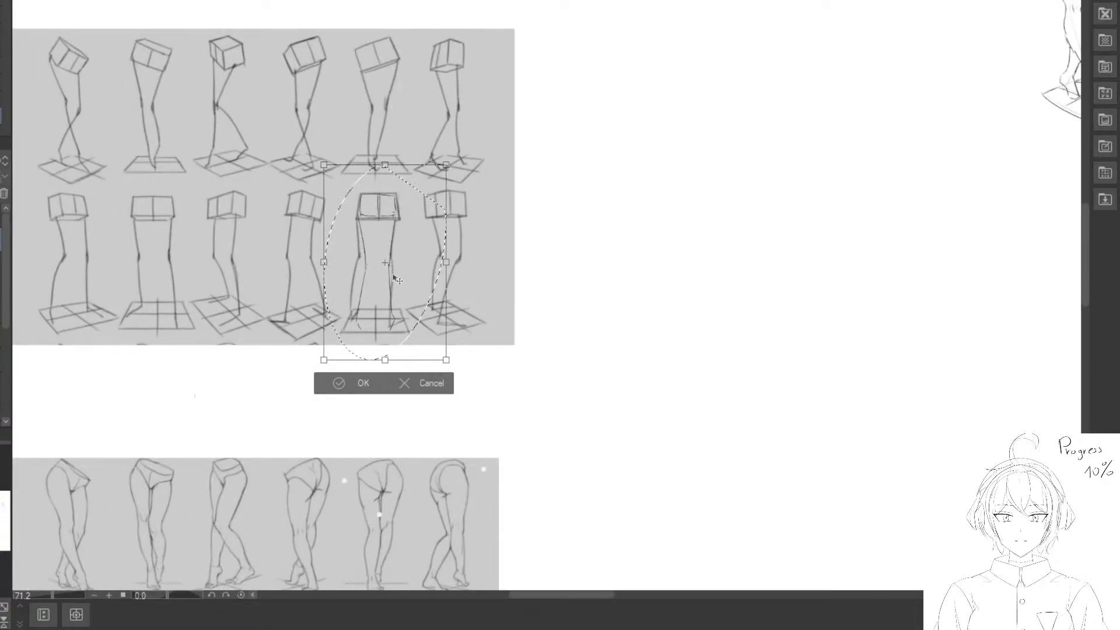
scroll(390, 304, down, 3)
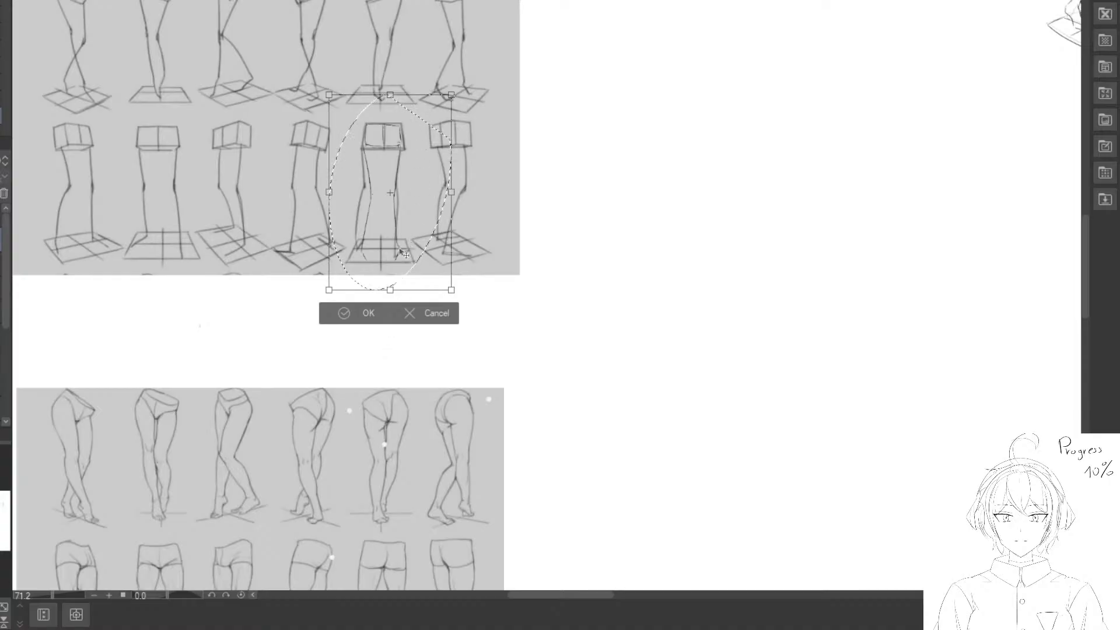
click(357, 318)
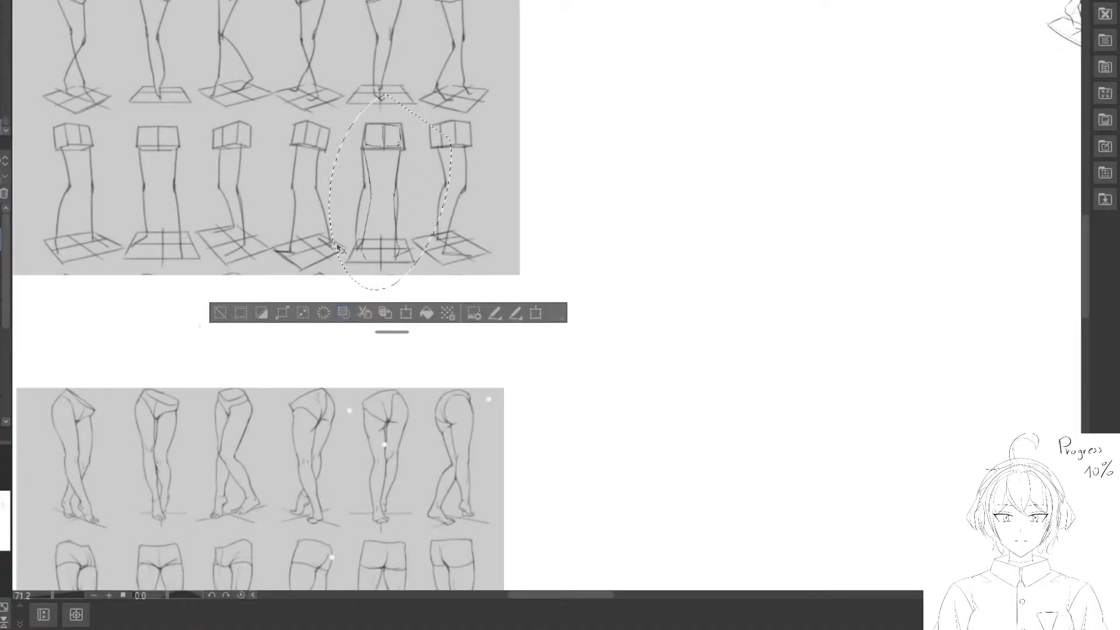
Restore the revised construction to its original size and place on the blank canvas and deselect it.
drag(199, 207, 181, 35)
drag(266, 572, 274, 145)
drag(277, 422, 283, 251)
click(184, 465)
drag(282, 336, 303, 334)
Erase the left lower leg and redraw it as an outward-bowed calf curve ending in a short foot stroke.
key(e)
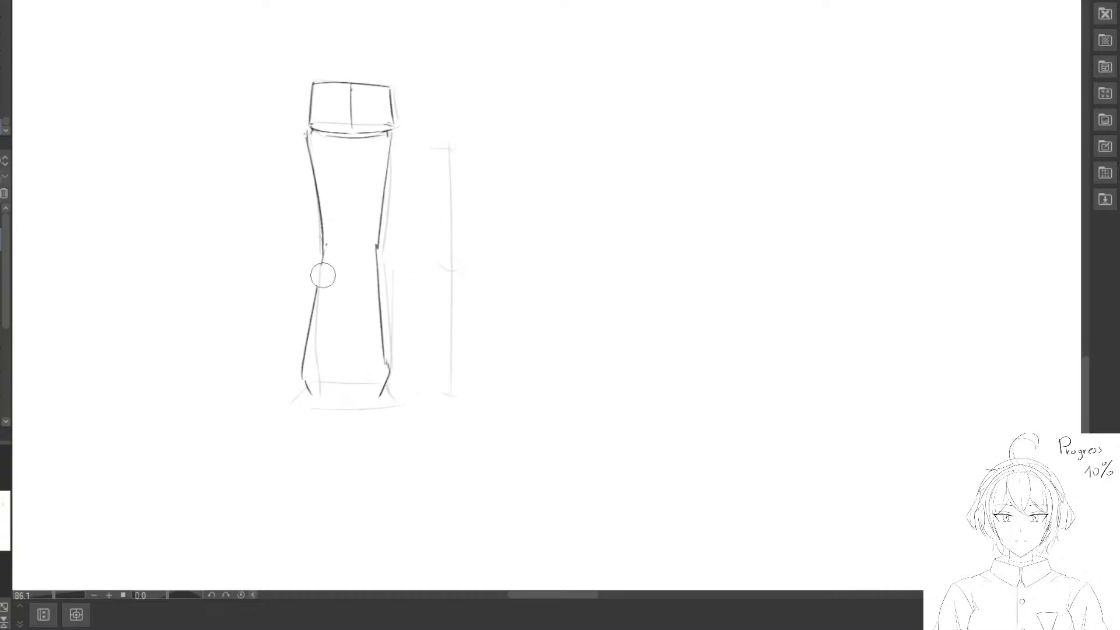
drag(322, 274, 304, 371)
key(p)
drag(320, 236, 303, 378)
key(e)
key(p)
drag(303, 368, 323, 373)
key(ctrl+z)
key(ctrl+z)
key(ctrl+z)
Erase the right ankle strokes and redraw the foot as a short line pointing outward.
key(e)
drag(386, 399, 383, 373)
key(p)
mouse_move(384, 356)
mouse_down()
mouse_move(383, 386)
mouse_move(412, 374)
mouse_up()
key(ctrl+z)
Lasso the corrected leg construction and move it up onto the reference sheets.
scroll(408, 325, down, 2)
drag(395, 266, 353, 194)
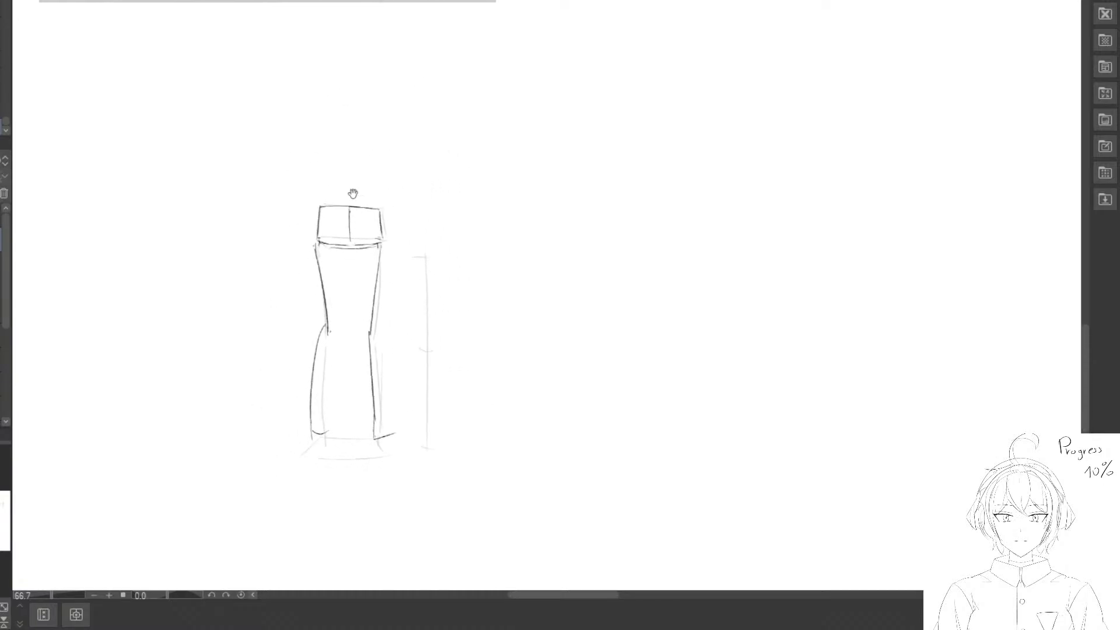
mouse_move(362, 143)
mouse_down()
mouse_move(404, 532)
mouse_move(513, 163)
mouse_up()
mouse_move(387, 332)
mouse_down()
mouse_move(455, 378)
mouse_move(469, 551)
mouse_up()
mouse_move(468, 551)
mouse_down()
mouse_move(455, 376)
mouse_move(453, 528)
mouse_up()
drag(451, 525, 442, 239)
drag(438, 365, 441, 204)
Look through the rows of finished leg studies and compare them with the two reference sheets.
drag(702, 287, 480, 167)
scroll(480, 167, down, 1)
drag(635, 207, 502, 80)
mouse_move(733, 363)
mouse_down()
mouse_move(465, 129)
mouse_move(478, 144)
mouse_up()
drag(324, 134, 565, 180)
mouse_move(804, 216)
mouse_down()
mouse_move(550, 188)
mouse_move(121, 255)
mouse_move(682, 269)
mouse_up()
mouse_move(170, 177)
mouse_down()
mouse_move(440, 288)
mouse_move(606, 373)
mouse_up()
drag(474, 298, 470, 453)
mouse_move(468, 347)
mouse_down()
mouse_move(462, 423)
mouse_move(407, 414)
mouse_move(386, 363)
mouse_move(376, 368)
mouse_up()
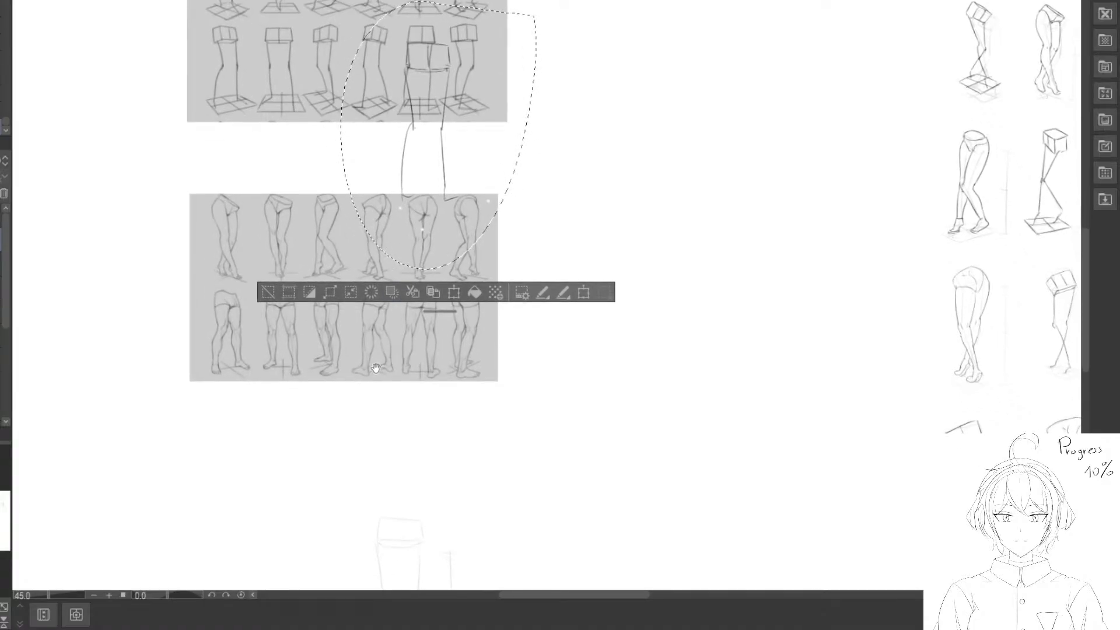
drag(400, 461, 368, 318)
scroll(404, 310, down, 3)
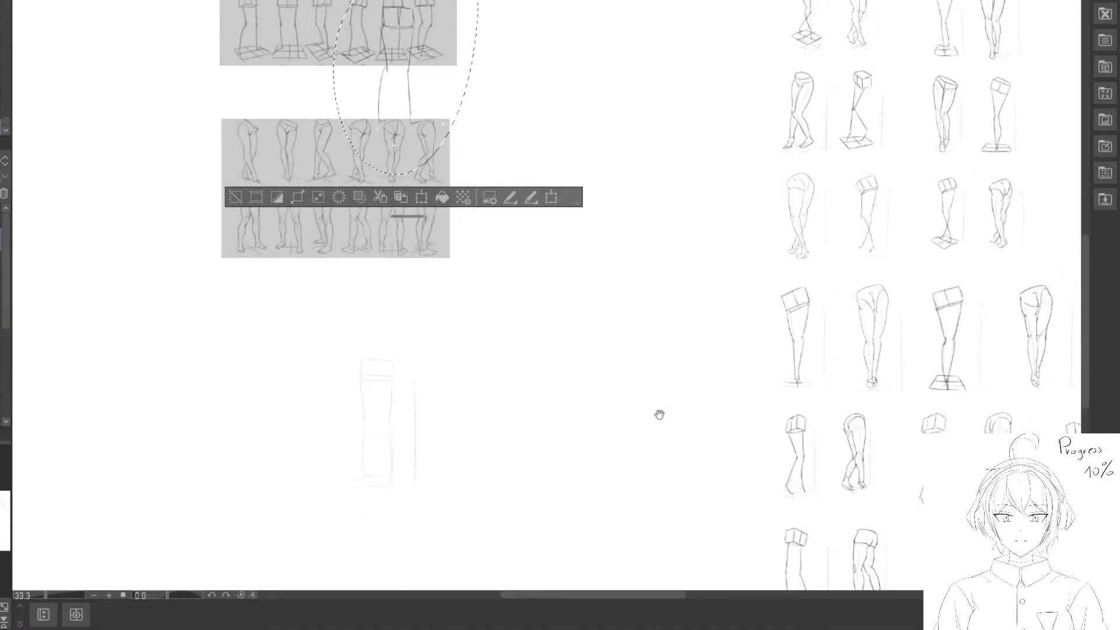
drag(891, 551, 384, 329)
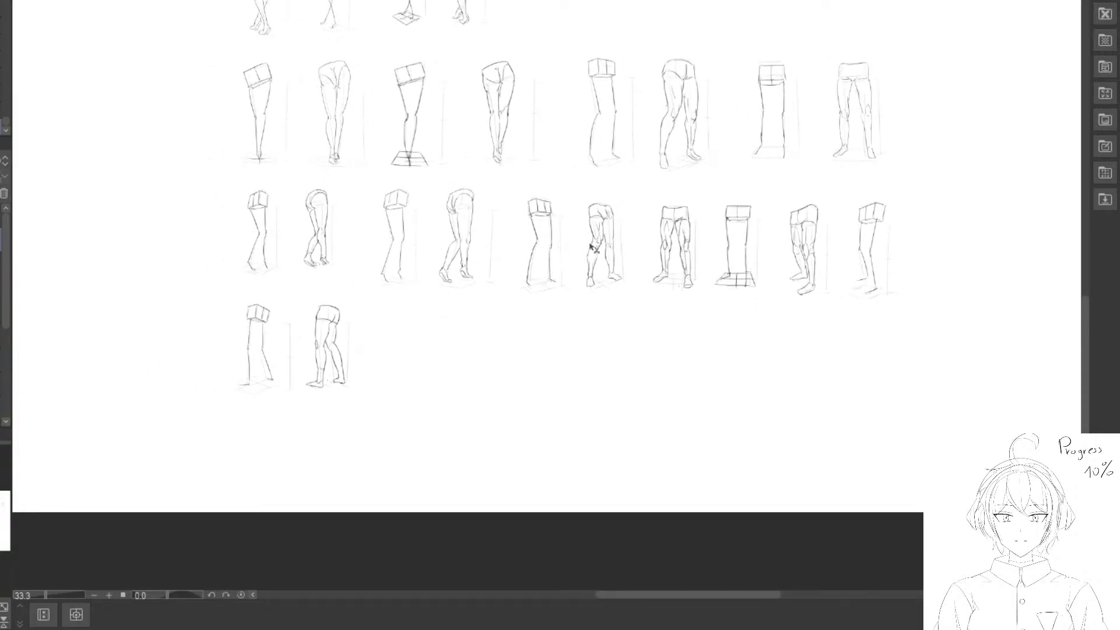
drag(405, 337, 596, 371)
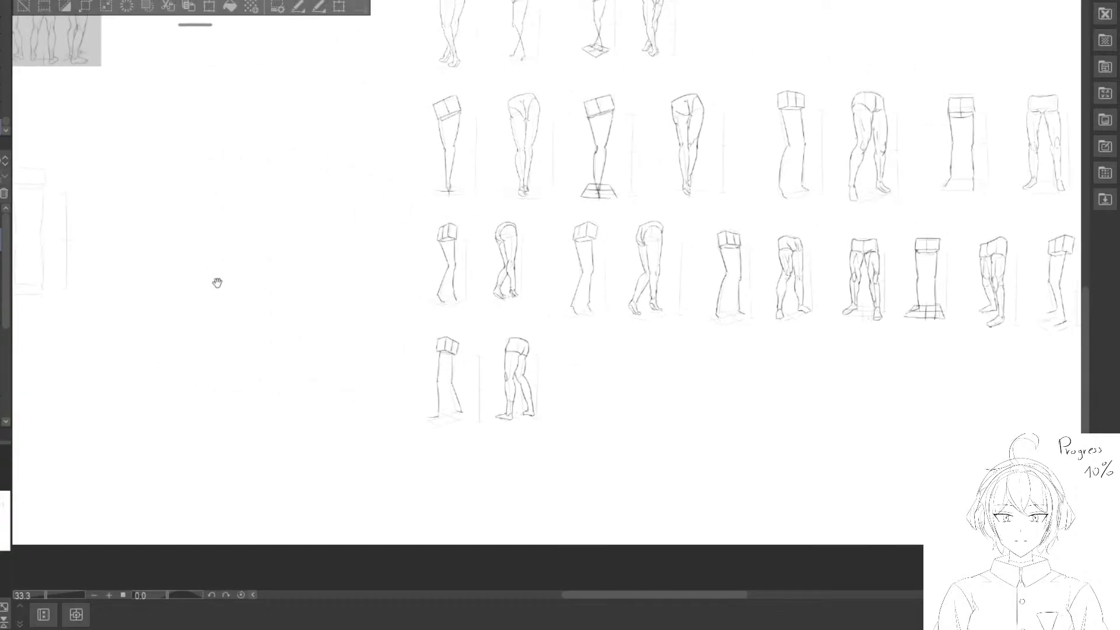
drag(60, 188, 485, 345)
drag(488, 89, 460, 242)
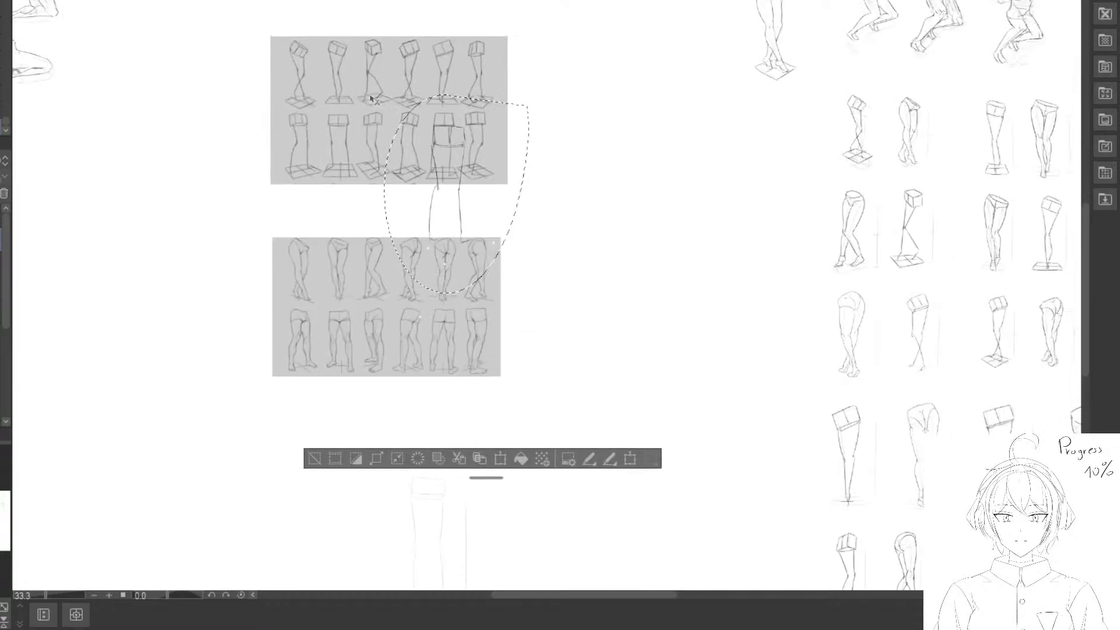
Undo moving the leg construction onto the reference sheets and clear the selection around it.
key(ctrl+z)
drag(286, 289, 269, 105)
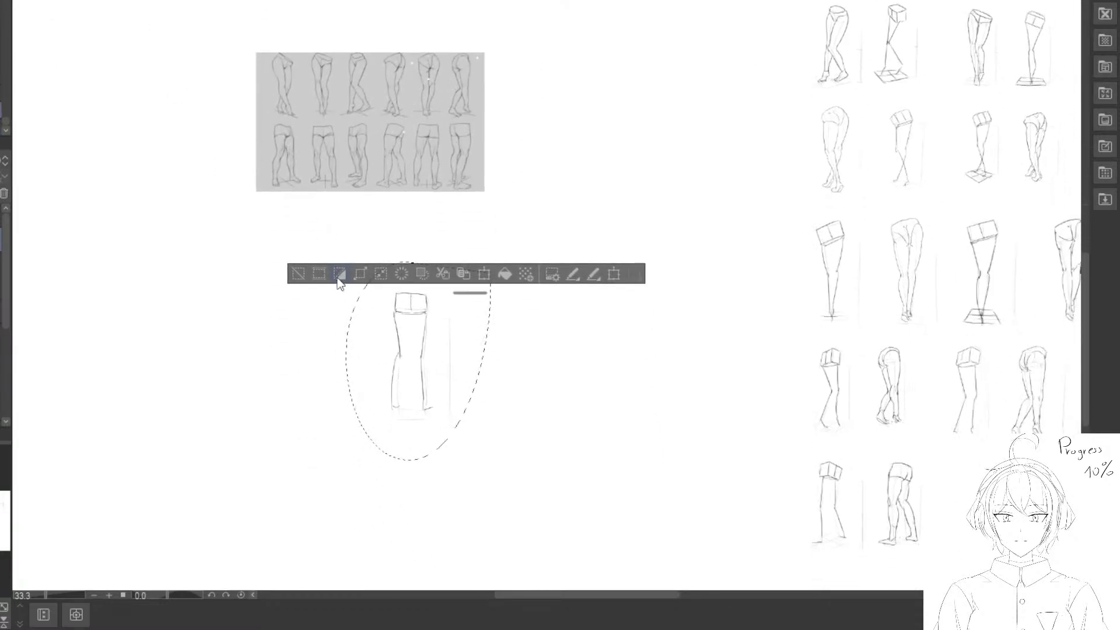
click(299, 277)
key(ctrl+plus)
key(ctrl+plus)
key(ctrl+plus)
mouse_move(187, 481)
mouse_down()
mouse_move(451, 316)
mouse_move(466, 247)
mouse_up()
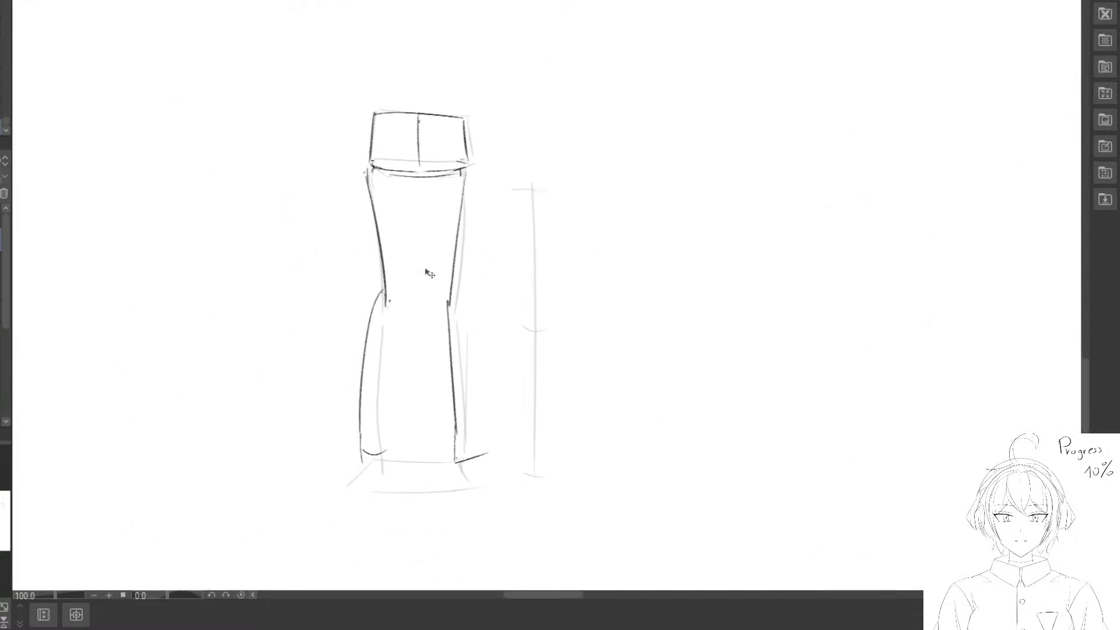
Lasso the corrected leg construction with its guide lines and realign the dark lines with the light sketch.
mouse_move(483, 45)
mouse_down()
mouse_move(374, 42)
mouse_move(648, 145)
mouse_up()
scroll(616, 254, down, 3)
drag(616, 254, 526, 203)
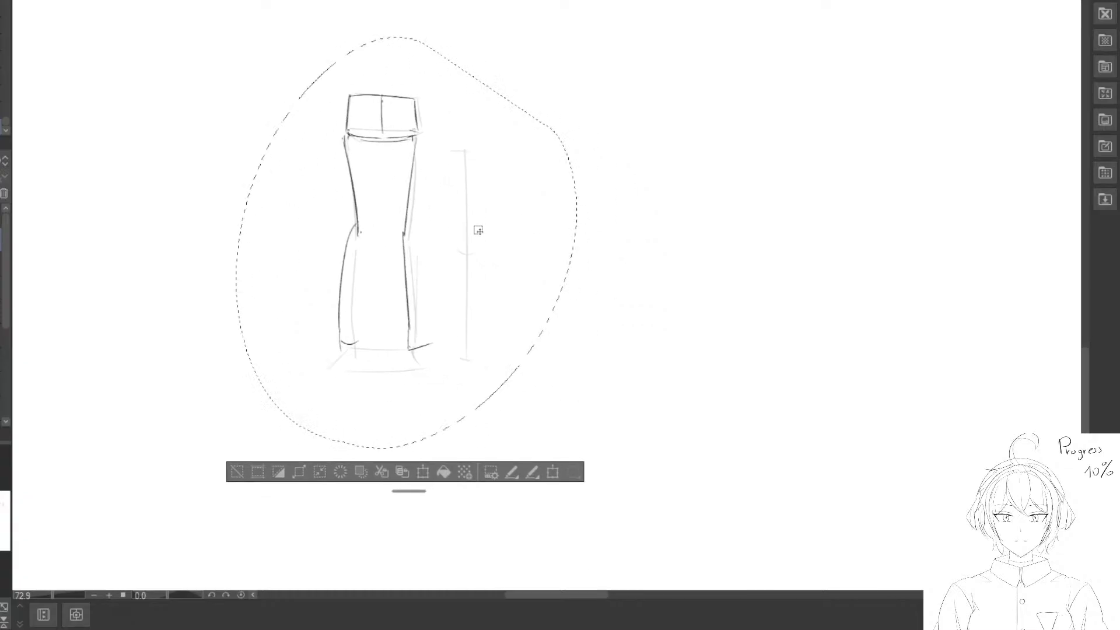
mouse_move(390, 234)
mouse_down()
mouse_move(698, 176)
mouse_move(591, 297)
mouse_up()
mouse_move(571, 330)
mouse_down()
mouse_move(648, 289)
mouse_move(274, 376)
mouse_up()
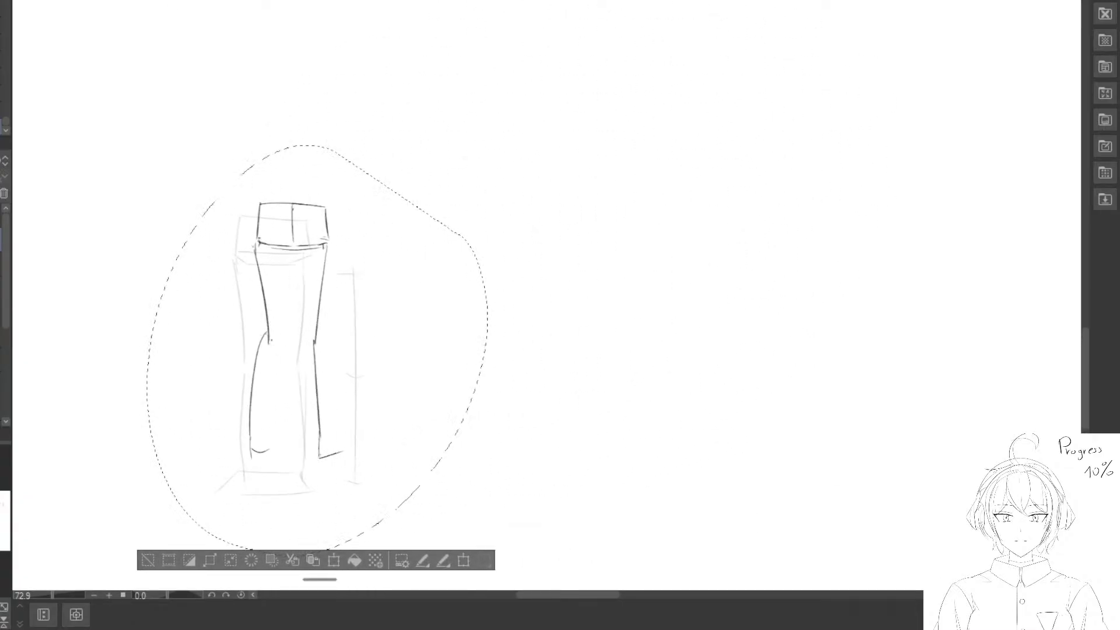
drag(198, 59, 174, 73)
drag(347, 438, 530, 313)
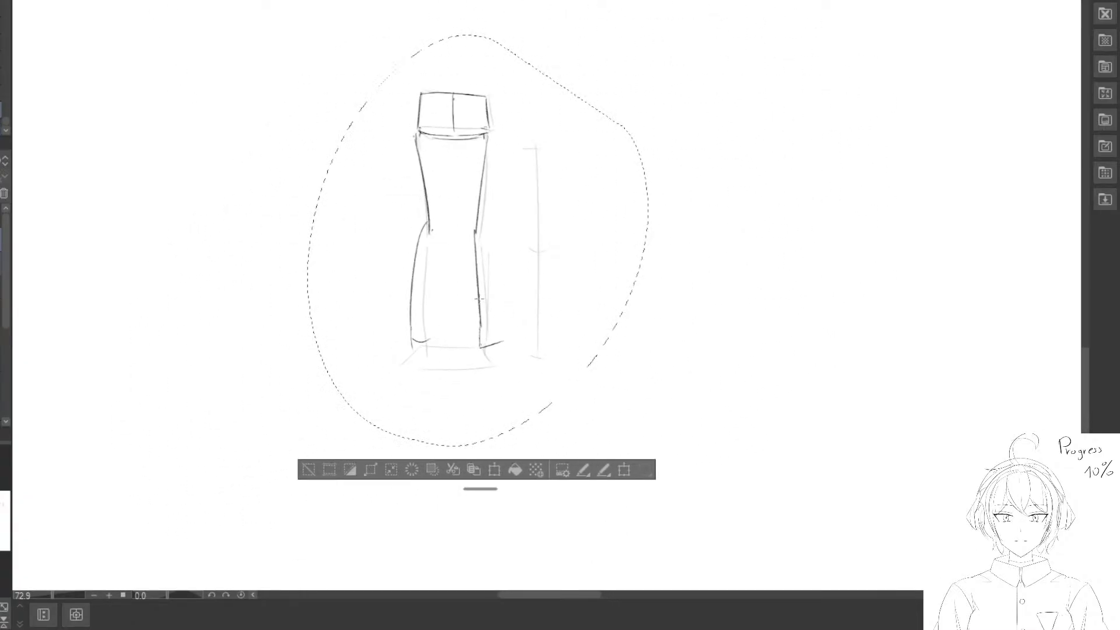
Move the selected leg construction out of the blank practice area and clear the selection.
drag(475, 285, 630, 282)
scroll(607, 288, down, 5)
drag(675, 205, 419, 117)
drag(411, 174, 677, 55)
mouse_move(653, 24)
mouse_down()
mouse_move(502, 320)
mouse_move(483, 121)
mouse_up()
click(295, 297)
drag(243, 354, 384, 220)
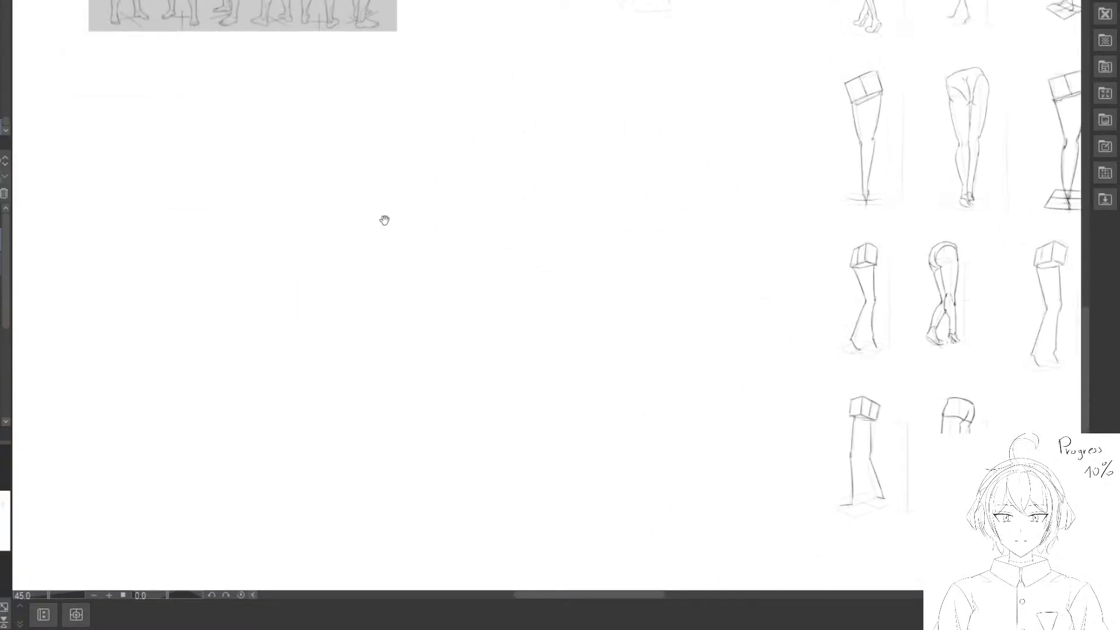
Sketch a light pelvis box as a trapezoid slightly wider at its base, redoing the first strokes.
key(ctrl+alt+0)
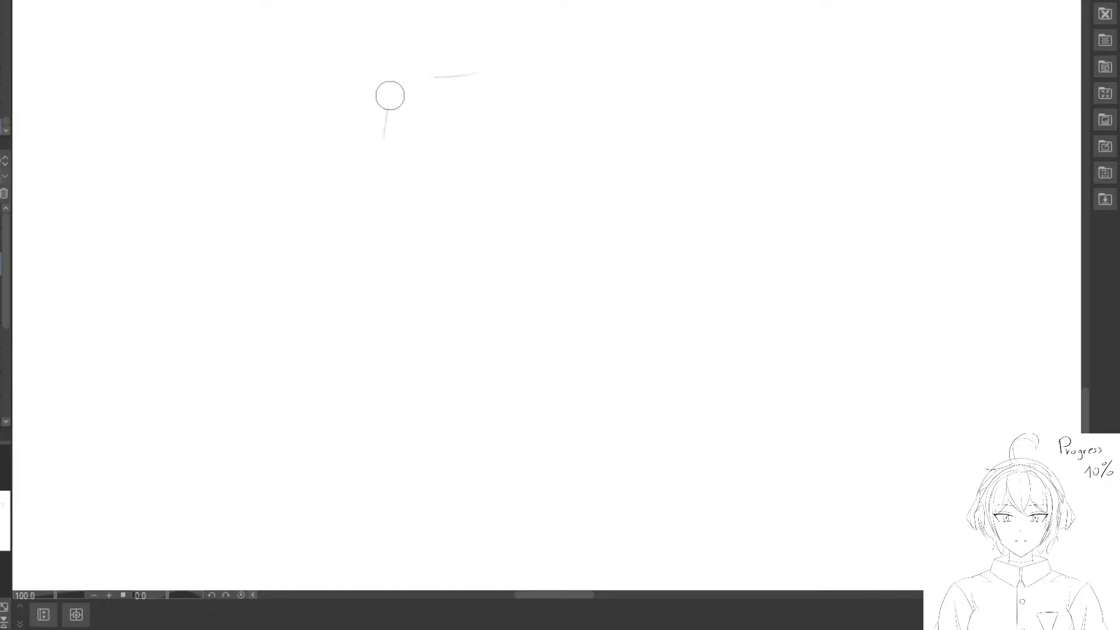
key(ctrl+z)
mouse_move(379, 79)
mouse_down()
mouse_move(458, 77)
mouse_move(448, 89)
mouse_move(411, 84)
mouse_up()
key(p)
mouse_move(365, 83)
mouse_down()
mouse_move(470, 122)
mouse_move(360, 139)
mouse_move(360, 120)
mouse_move(489, 146)
mouse_up()
key(e)
key(p)
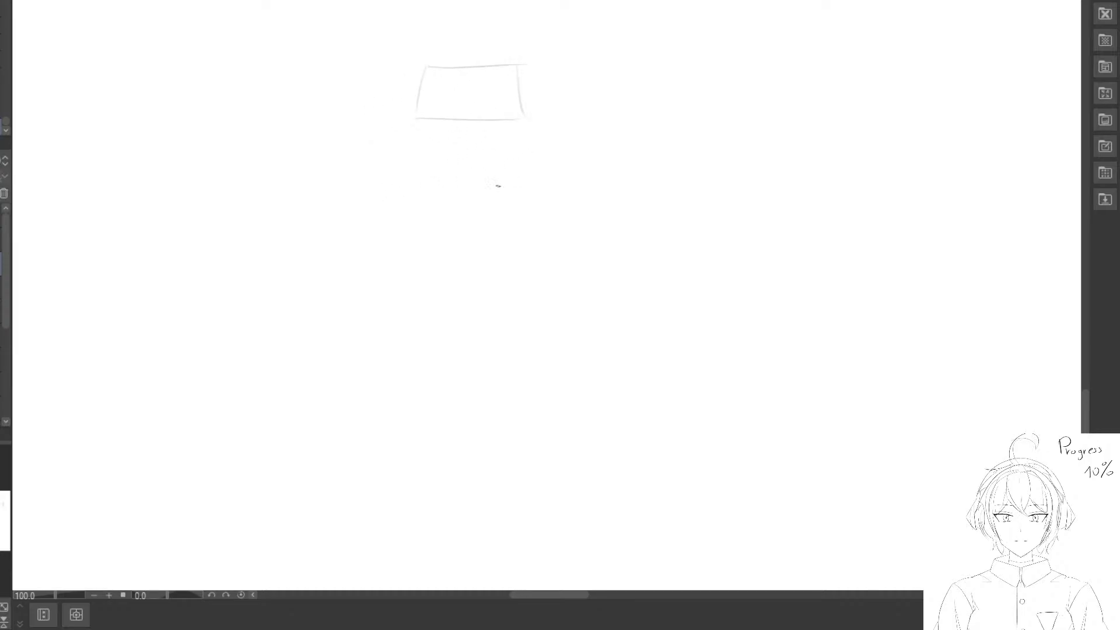
Draw a vertical leg-height guide with top, middle and bottom ticks beside the pelvis box.
drag(498, 186, 474, 165)
drag(500, 93, 493, 399)
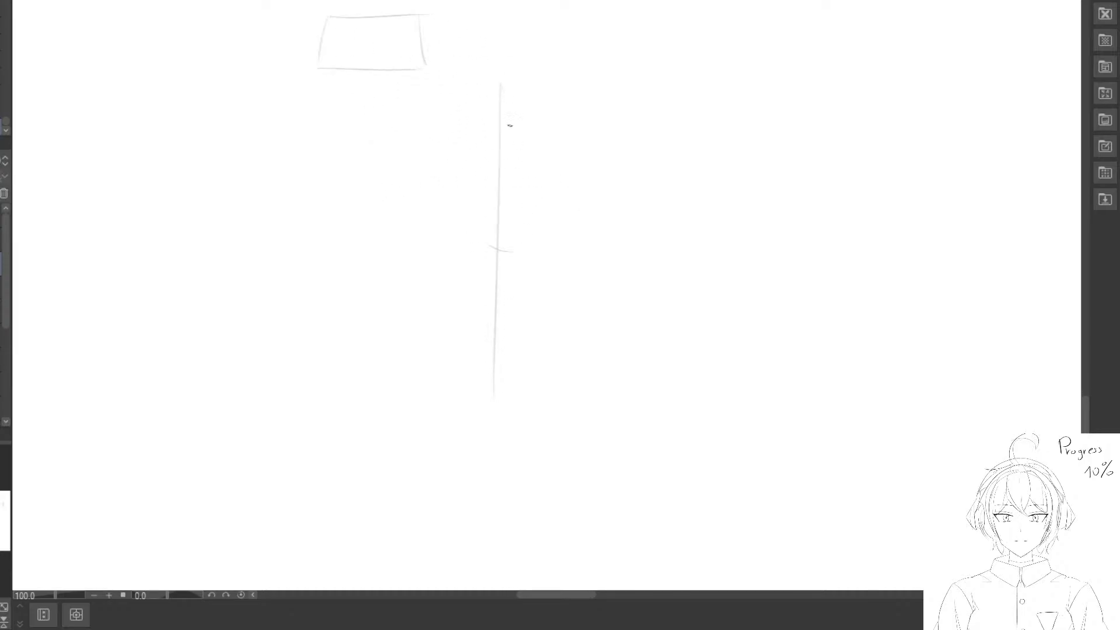
drag(312, 184, 356, 177)
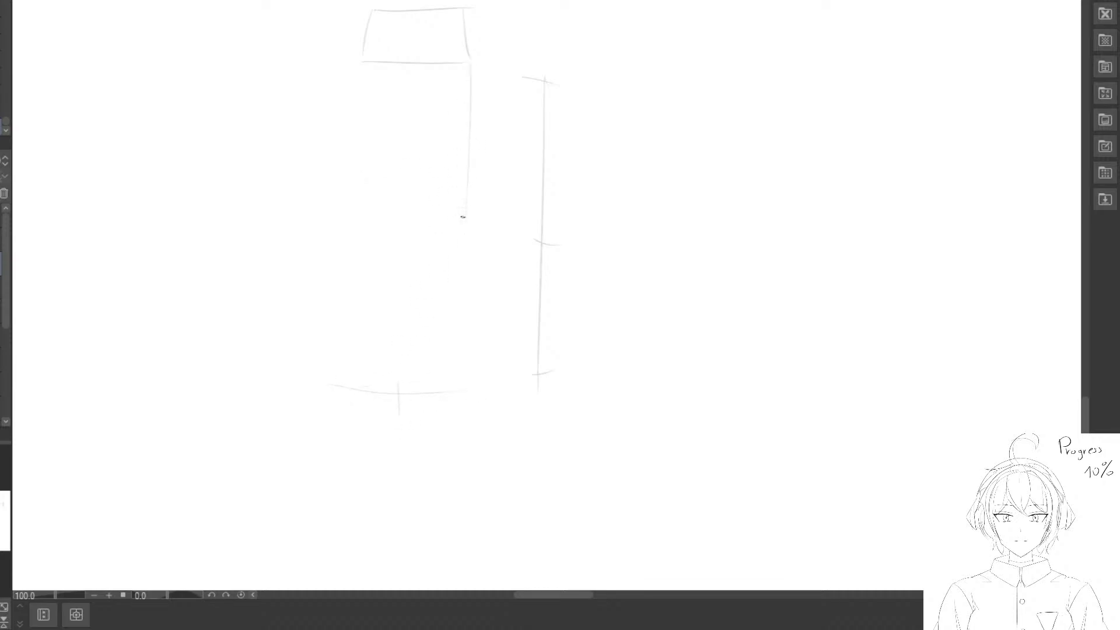
Block in both legs with light lines from the pelvis box down to short outward-pointing foot strokes.
mouse_move(366, 64)
mouse_down()
mouse_move(383, 191)
mouse_move(363, 345)
mouse_move(373, 364)
mouse_up()
key(e)
key(p)
drag(344, 372, 368, 358)
Erase the left leg line and redraw it as an inward-slanting thigh and an outward-bowed calf.
drag(369, 88, 378, 207)
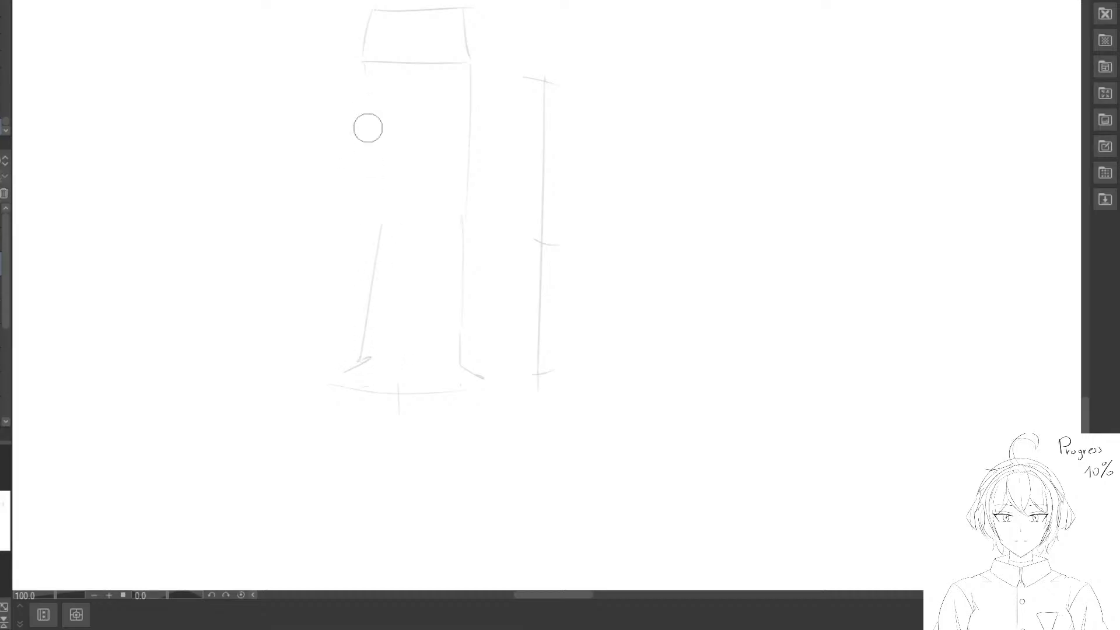
key(p)
mouse_move(360, 66)
mouse_down()
mouse_move(376, 213)
mouse_move(362, 344)
mouse_up()
key(e)
key(p)
drag(373, 192, 356, 355)
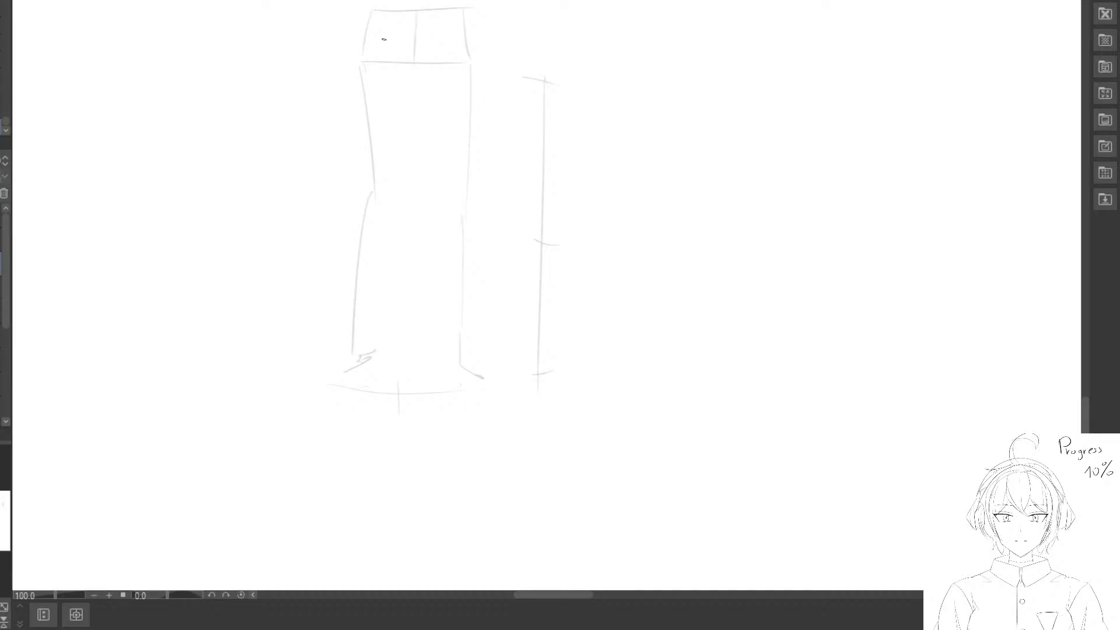
Draw the dark waistline with a central dip and the rounded hip contours over the light pelvis box.
scroll(422, 82, up, 3)
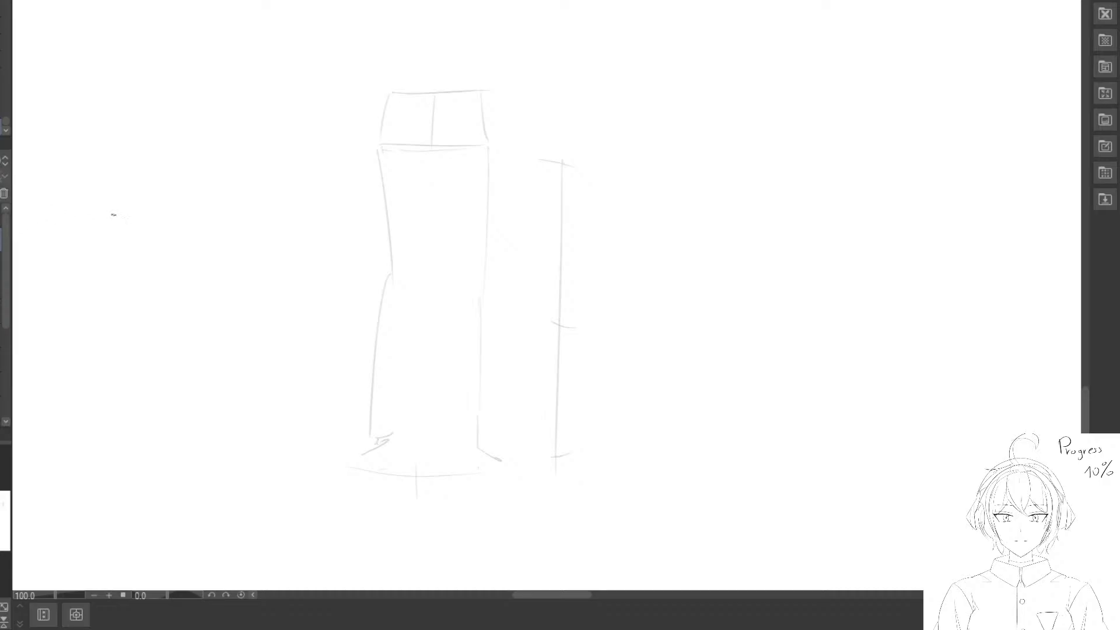
scroll(396, 134, down, 1)
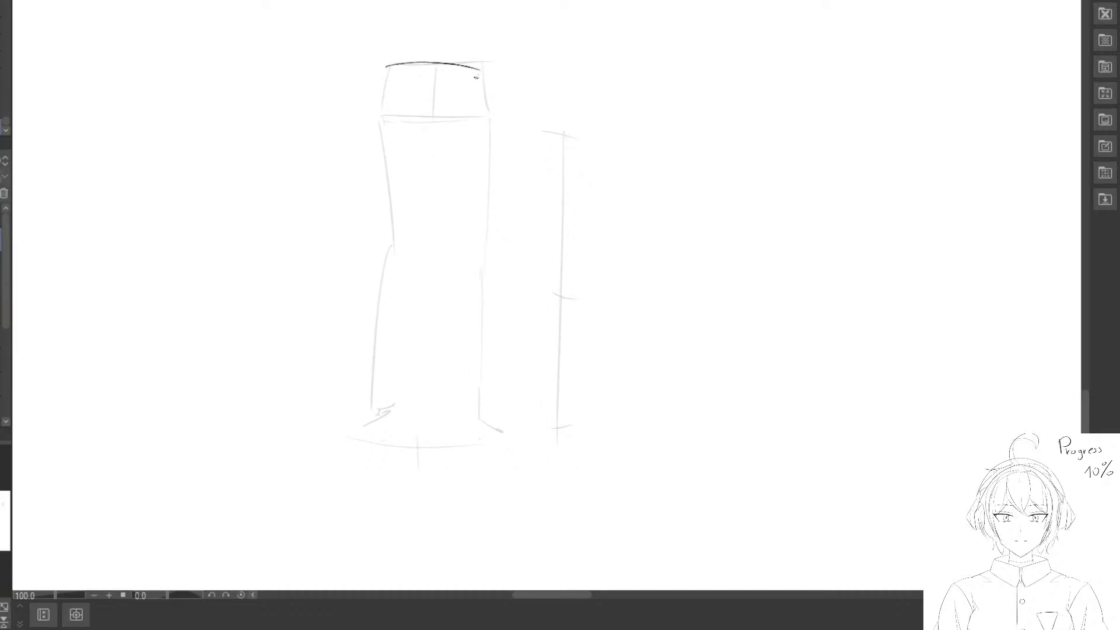
drag(476, 77, 439, 63)
drag(385, 66, 375, 115)
mouse_move(492, 75)
mouse_down()
mouse_move(414, 60)
mouse_move(387, 67)
mouse_move(487, 64)
mouse_move(496, 132)
mouse_up()
drag(406, 160, 432, 155)
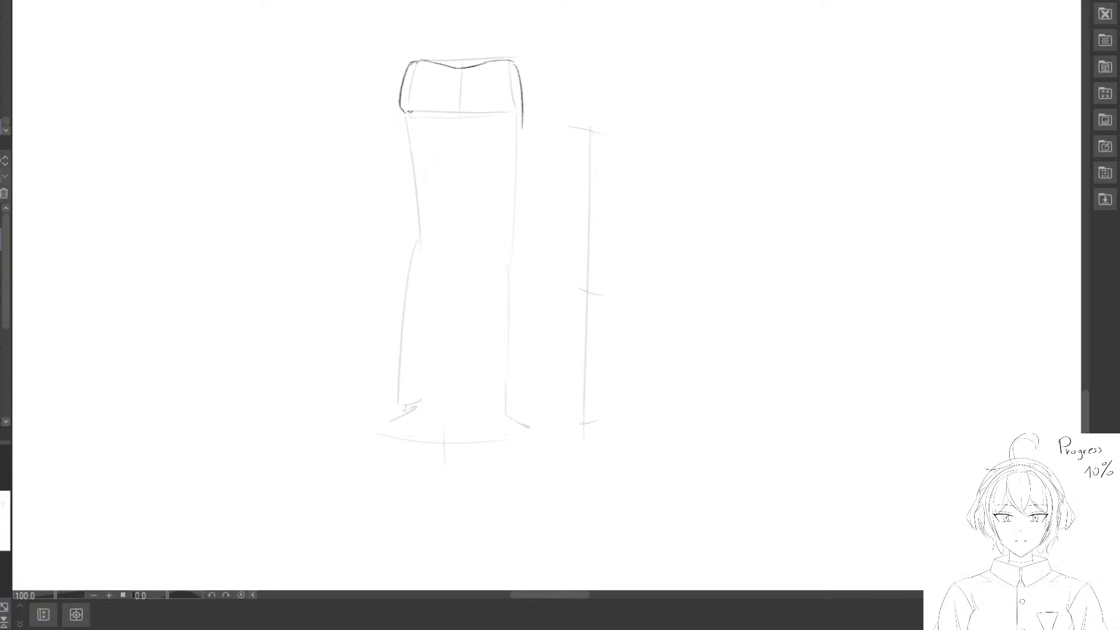
Draw the central crease and buttock curves, and outline the left thigh down to the knee.
drag(458, 90, 457, 120)
mouse_move(413, 138)
mouse_down()
mouse_move(402, 114)
mouse_move(410, 231)
mouse_up()
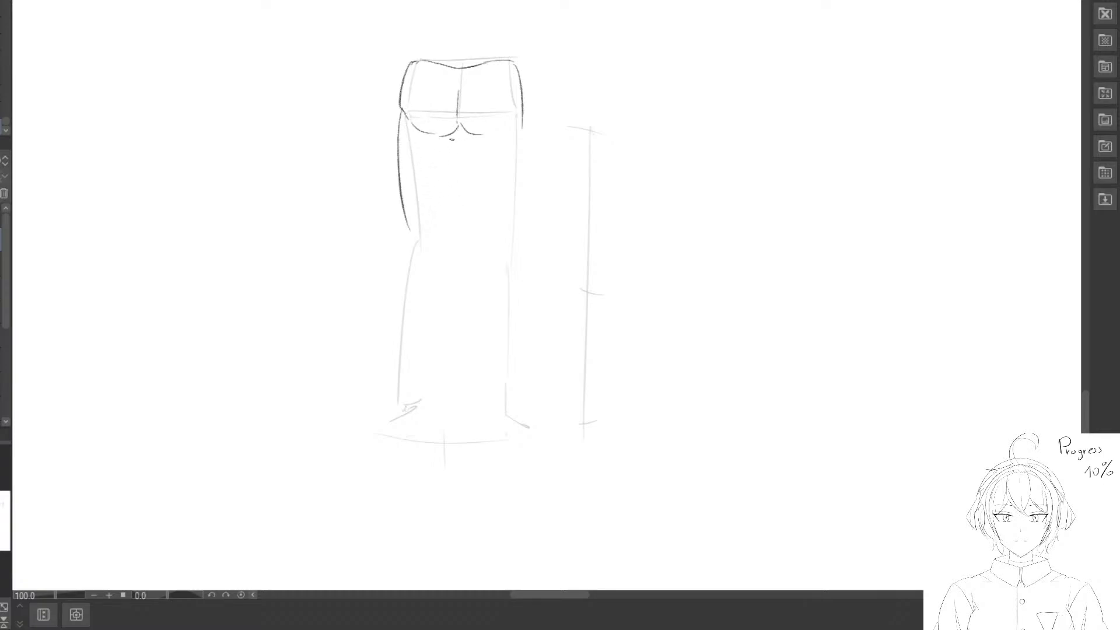
mouse_move(459, 133)
mouse_down()
mouse_move(423, 245)
mouse_move(424, 195)
mouse_up()
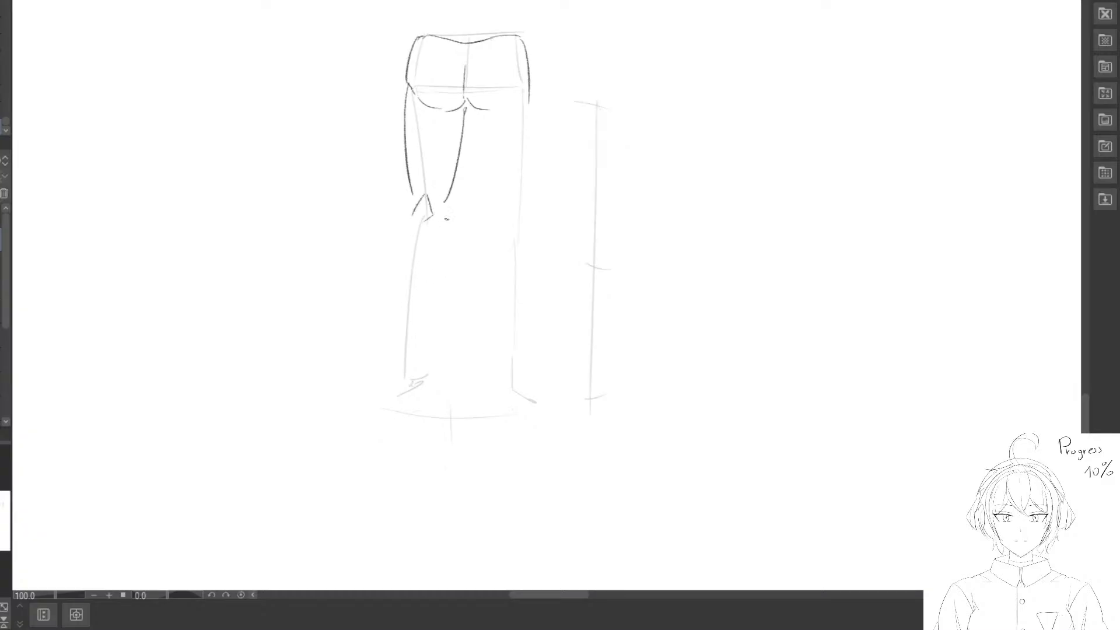
drag(439, 293, 459, 249)
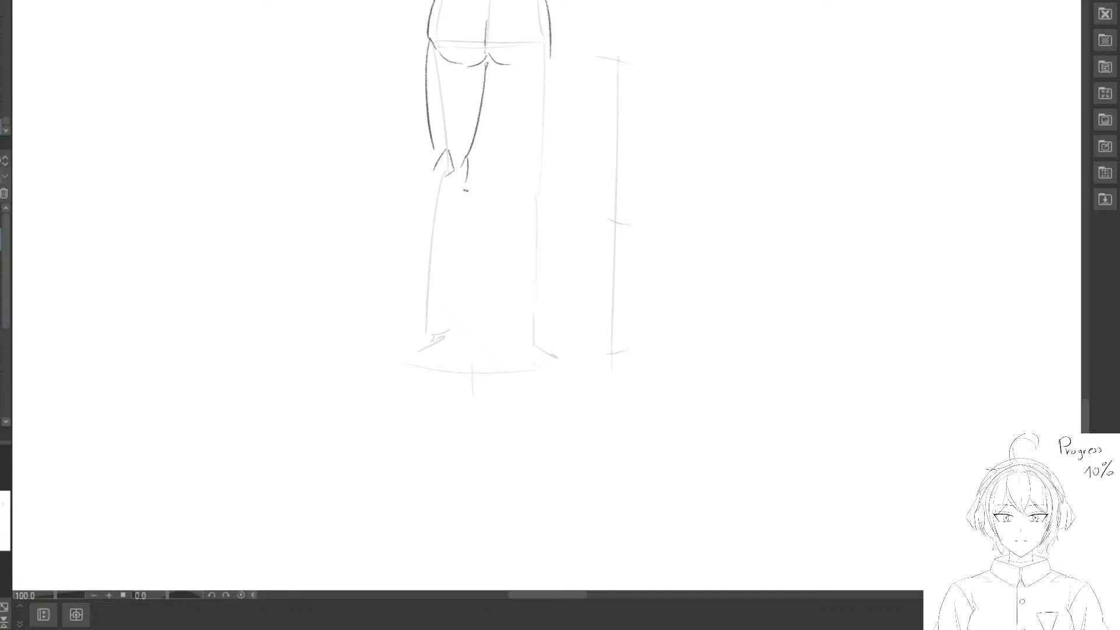
drag(465, 190, 420, 218)
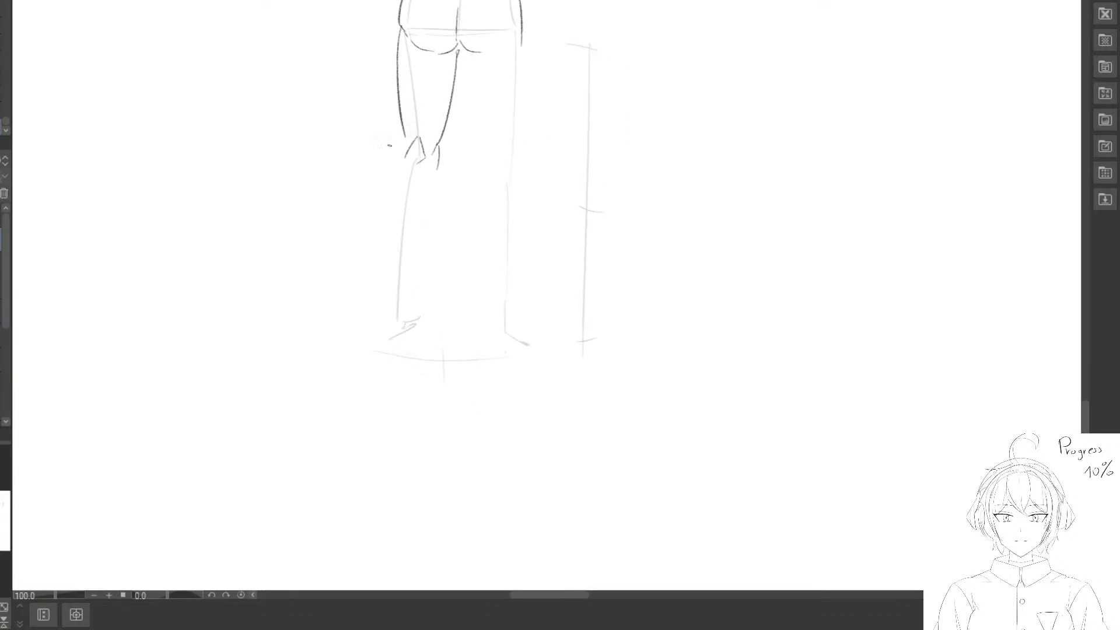
Outline the left calf, ankle and inward-pointing foot over the light construction.
drag(435, 170, 407, 279)
mouse_move(402, 163)
mouse_down()
mouse_move(388, 202)
mouse_move(390, 307)
mouse_up()
drag(415, 254, 406, 313)
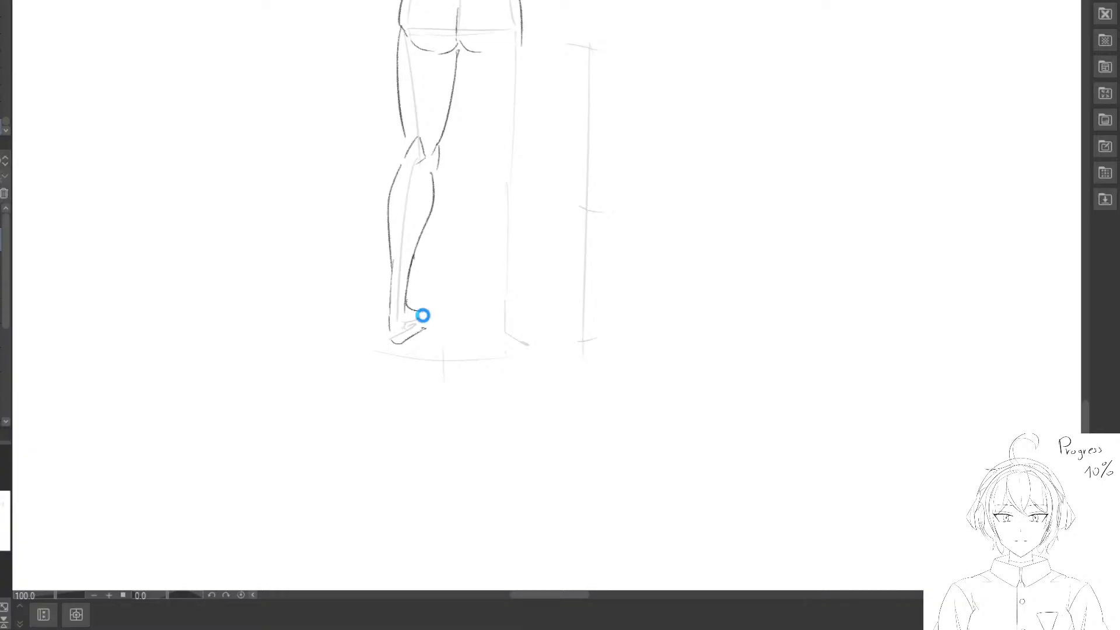
key(ctrl+z)
drag(376, 117, 378, 156)
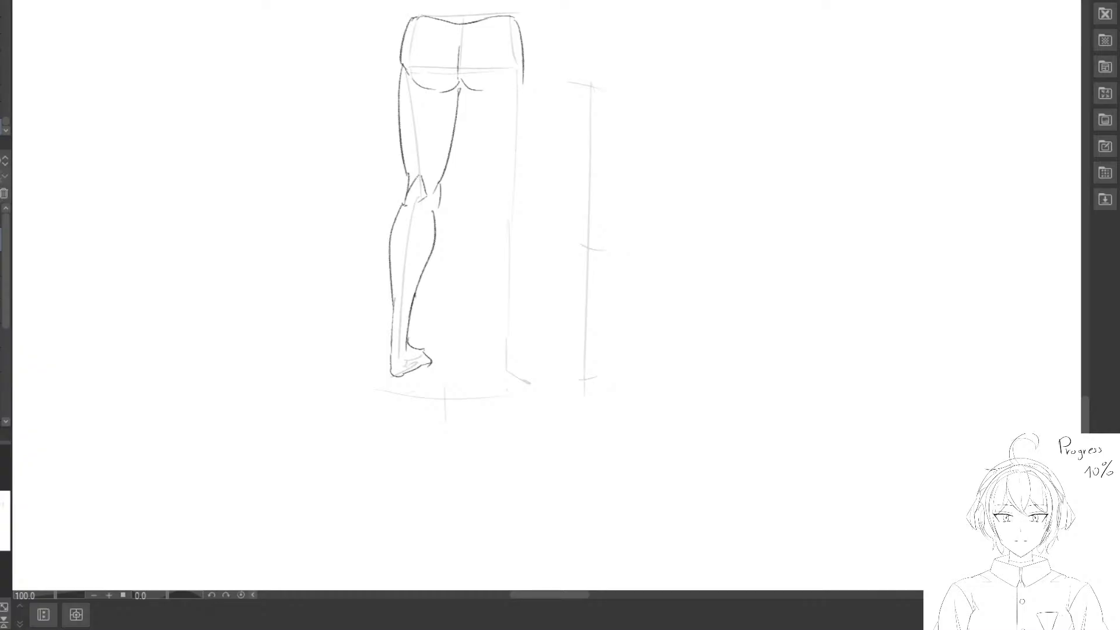
Add the arc under the left calf muscle and reinforce the contour lines around the left knee.
drag(390, 298, 415, 299)
mouse_move(415, 187)
mouse_down()
mouse_move(420, 178)
mouse_move(413, 200)
mouse_move(429, 223)
mouse_move(418, 185)
mouse_move(430, 223)
mouse_up()
drag(405, 168, 405, 203)
drag(490, 209, 453, 215)
mouse_move(432, 99)
mouse_down()
mouse_move(407, 172)
mouse_move(440, 134)
mouse_up()
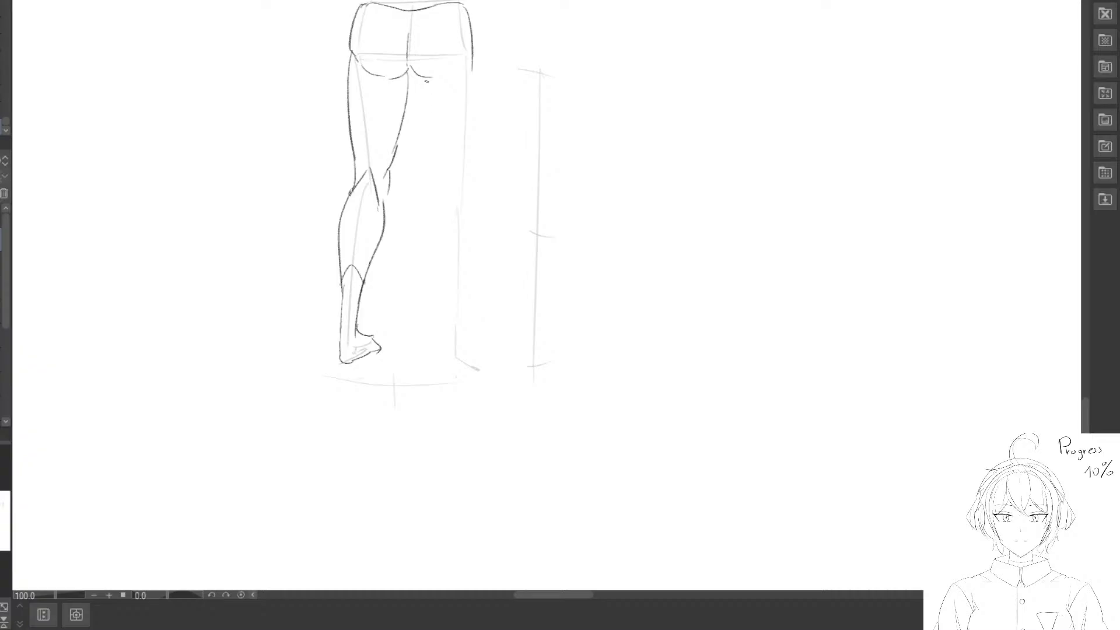
Extend the right buttock curve and outline the right thigh, knee and calf.
mouse_move(416, 76)
mouse_down()
mouse_move(448, 172)
mouse_move(425, 75)
mouse_move(413, 69)
mouse_move(438, 87)
mouse_move(418, 73)
mouse_move(430, 84)
mouse_move(469, 27)
mouse_move(469, 62)
mouse_up()
drag(475, 112, 501, 80)
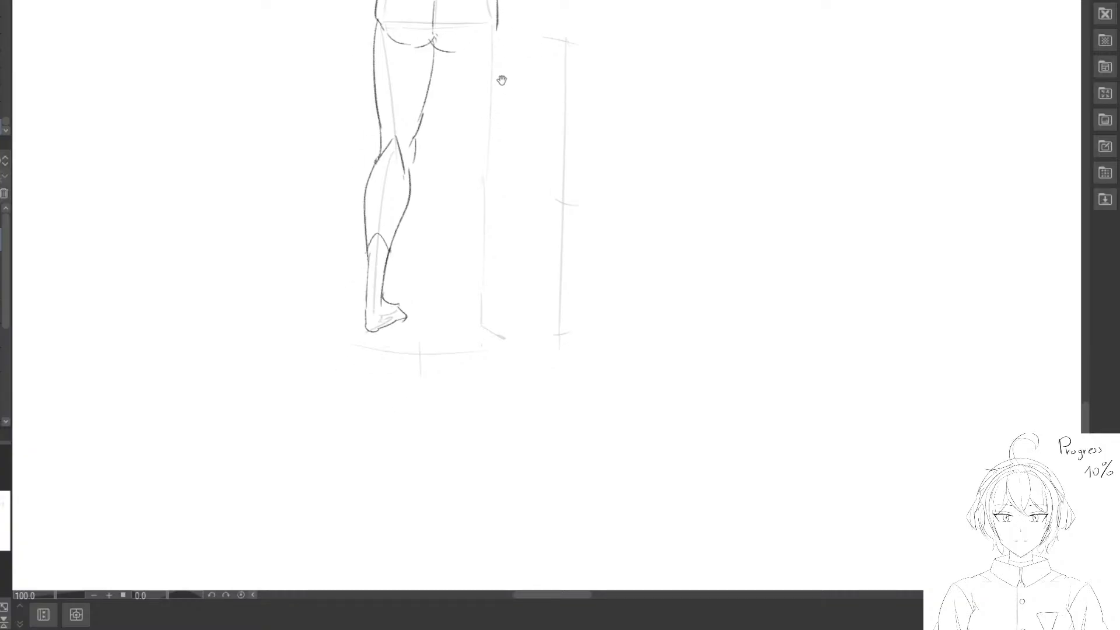
drag(494, 27, 492, 169)
mouse_move(448, 50)
mouse_down()
mouse_move(463, 151)
mouse_move(481, 146)
mouse_move(499, 183)
mouse_move(494, 166)
mouse_move(483, 256)
mouse_up()
mouse_move(460, 165)
mouse_down()
mouse_move(470, 252)
mouse_move(492, 309)
mouse_up()
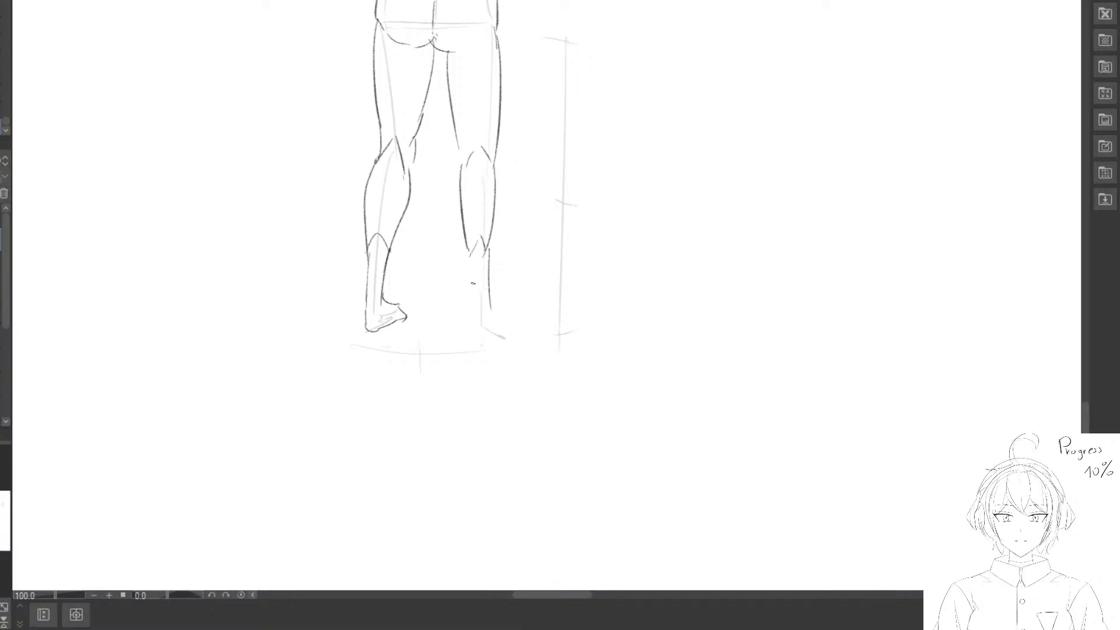
Draw both sides of the right ankle and an outward-pointing right foot.
drag(490, 257, 483, 298)
drag(469, 252, 467, 314)
drag(469, 275, 467, 298)
mouse_move(467, 252)
mouse_down()
mouse_move(468, 316)
mouse_move(512, 320)
mouse_move(493, 316)
mouse_move(516, 339)
mouse_up()
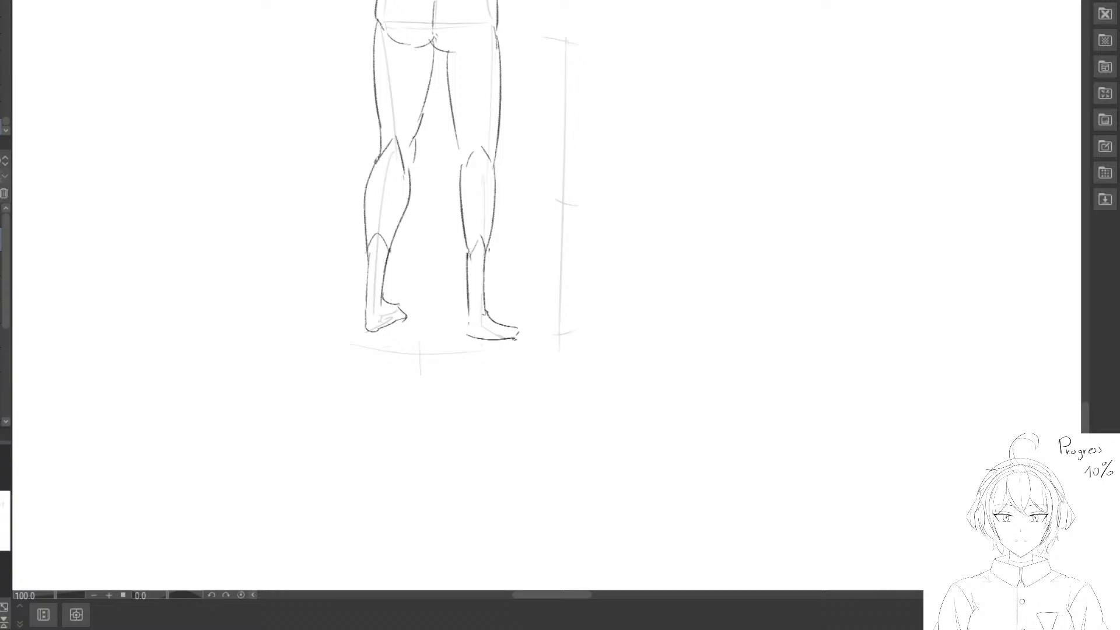
Erase and redraw the right leg's inner contour with a fuller calf and a straight line to the heel.
drag(461, 274, 461, 329)
drag(458, 277, 463, 317)
drag(467, 249, 465, 337)
drag(461, 189, 460, 201)
drag(465, 163, 465, 300)
drag(466, 239, 465, 337)
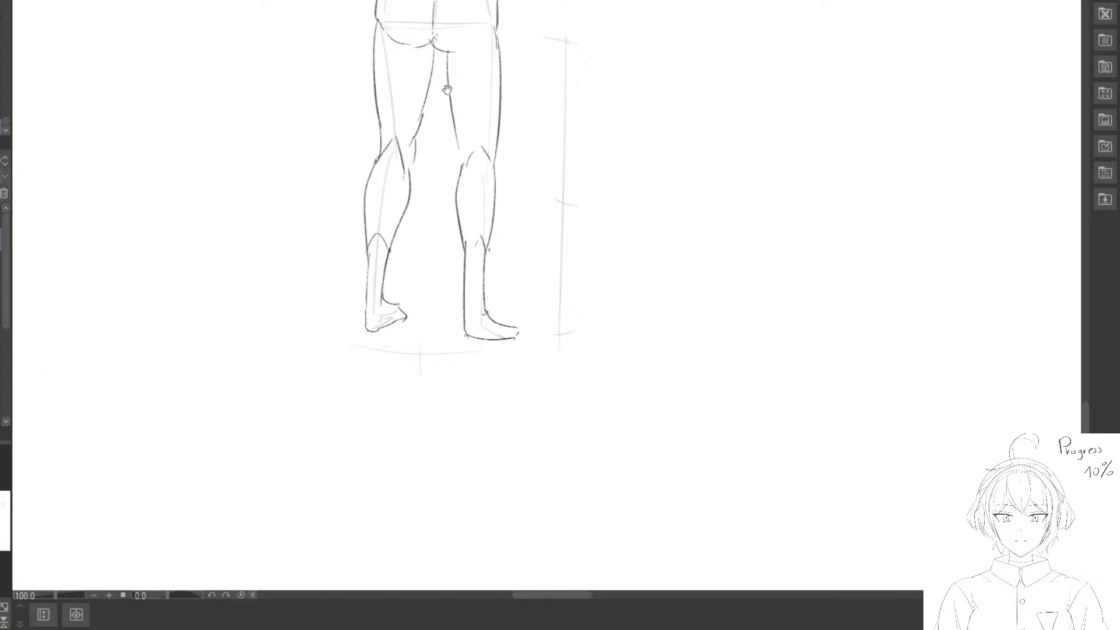
Connect the right thigh to the calf with angled lines at the back of the knee.
drag(479, 92, 492, 136)
drag(493, 197, 490, 200)
drag(475, 210, 490, 191)
drag(495, 191, 503, 222)
drag(467, 112, 473, 205)
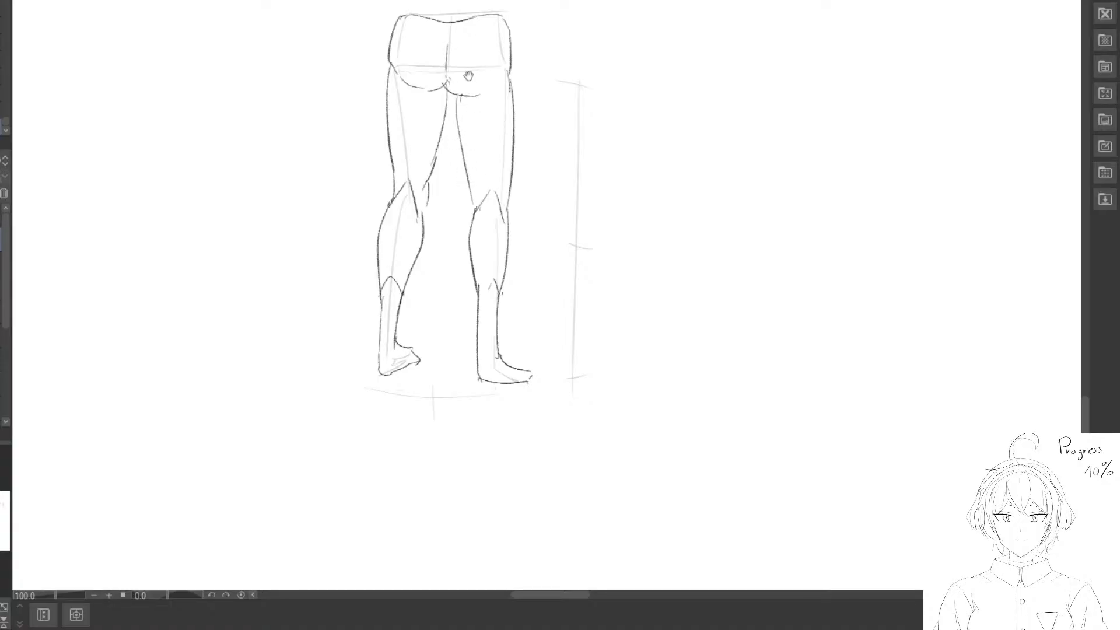
Reshape the left leg's inner thigh and knee contour, and add a short line inside the left hip.
drag(476, 70, 534, 88)
drag(428, 42, 421, 74)
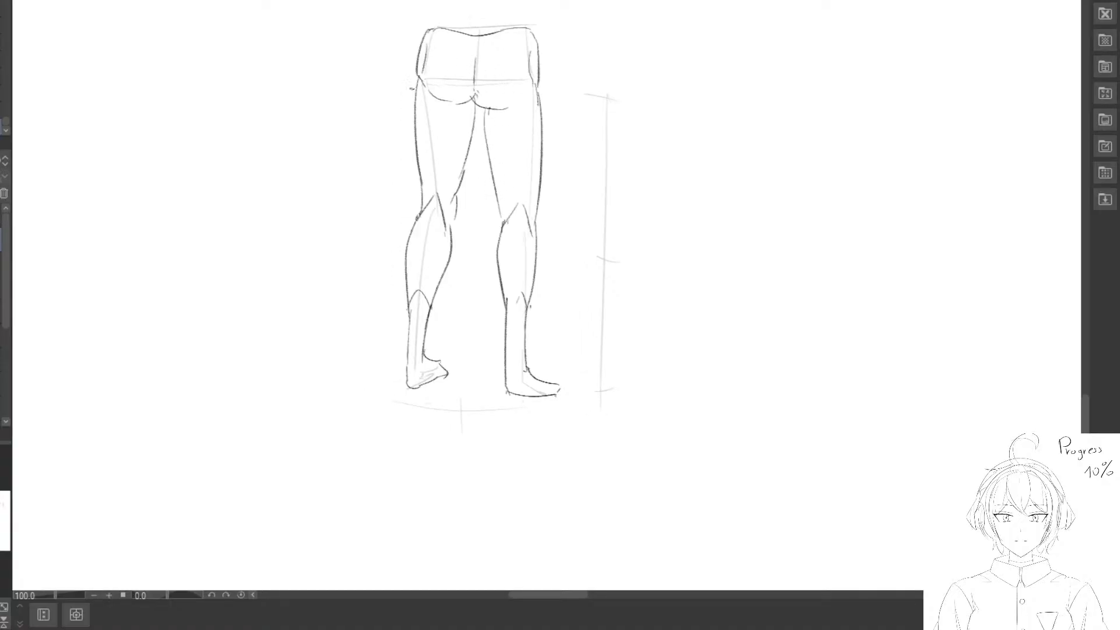
mouse_move(489, 113)
mouse_down()
mouse_move(515, 105)
mouse_move(503, 213)
mouse_move(465, 152)
mouse_move(453, 211)
mouse_up()
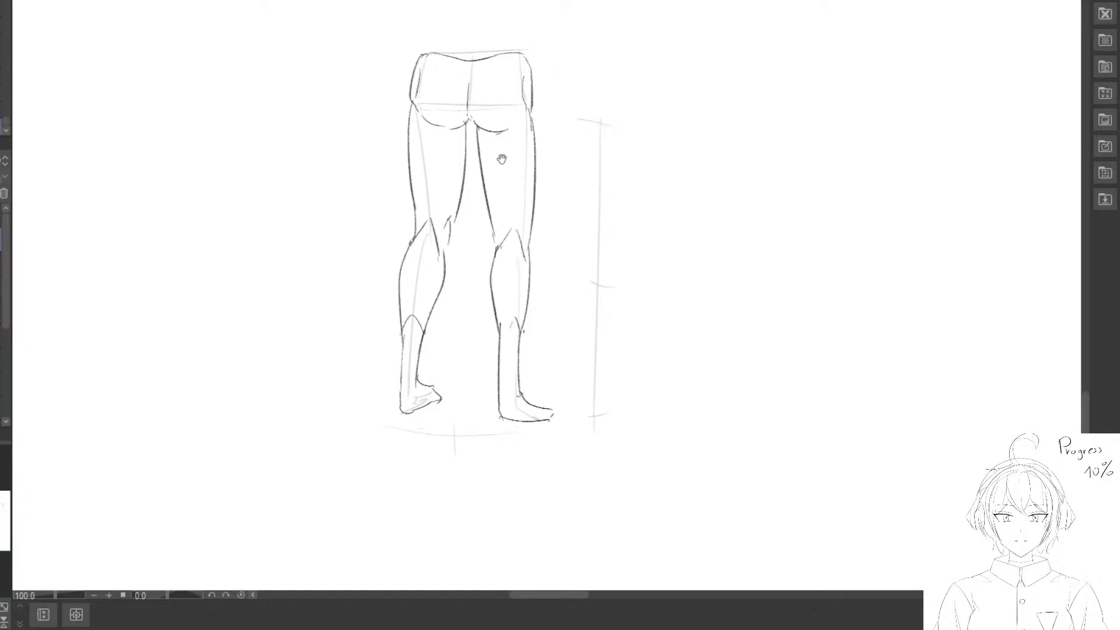
drag(502, 159, 504, 143)
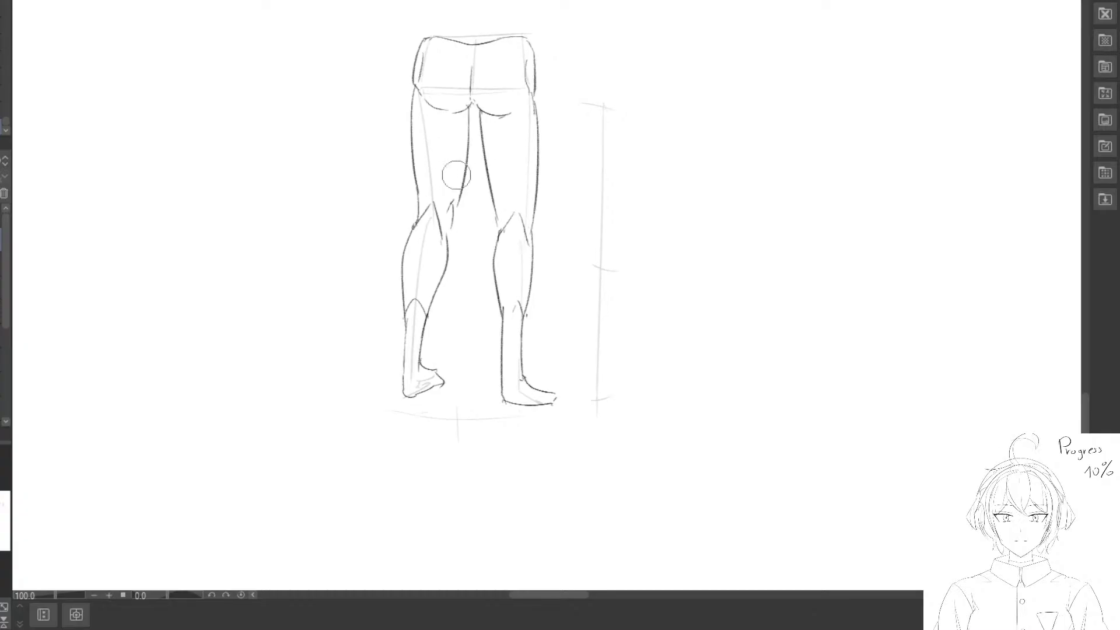
mouse_move(458, 187)
mouse_down()
mouse_move(460, 130)
mouse_move(454, 264)
mouse_move(456, 251)
mouse_up()
drag(433, 201, 421, 225)
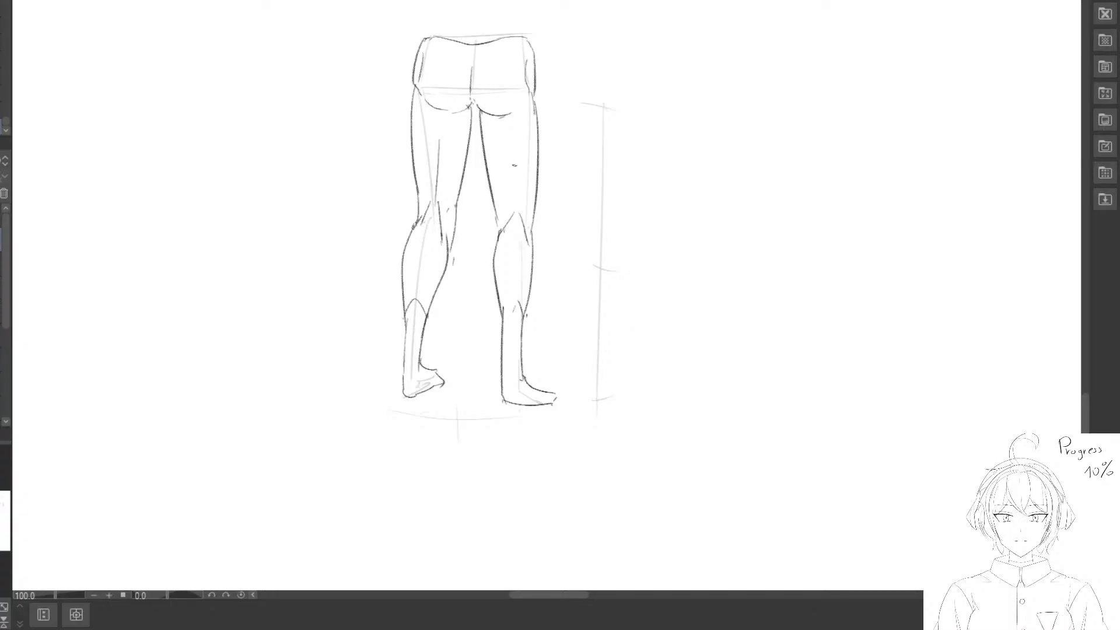
Add muscle lines down the back of both thighs and calves, and erase the left buttock curve's outer end.
drag(514, 144, 515, 208)
drag(498, 290, 497, 260)
mouse_move(512, 195)
mouse_down()
mouse_move(512, 257)
mouse_move(513, 217)
mouse_move(512, 248)
mouse_up()
mouse_move(403, 173)
mouse_down()
mouse_move(418, 179)
mouse_move(432, 253)
mouse_up()
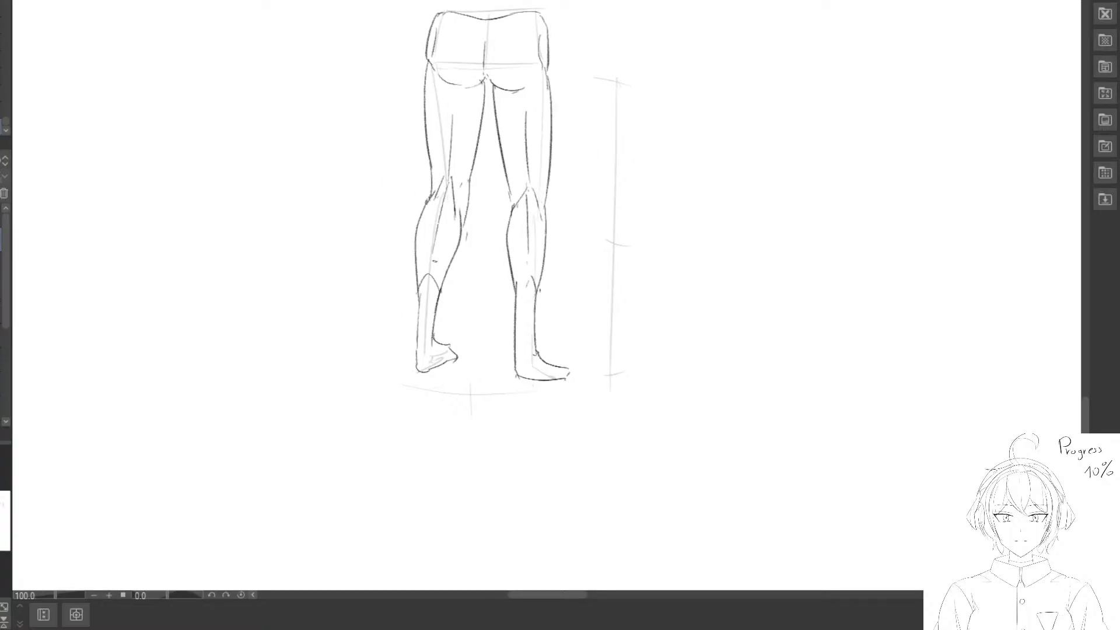
drag(449, 123, 451, 190)
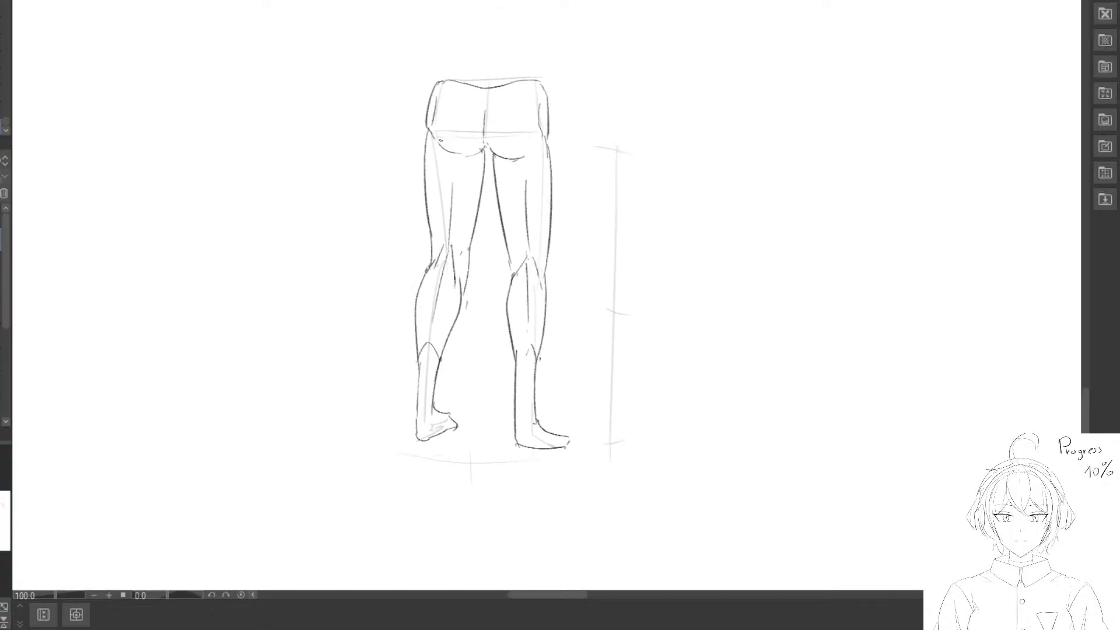
drag(442, 145, 460, 164)
scroll(465, 101, down, 2)
mouse_move(496, 73)
mouse_down()
mouse_move(632, 229)
mouse_move(495, 74)
mouse_up()
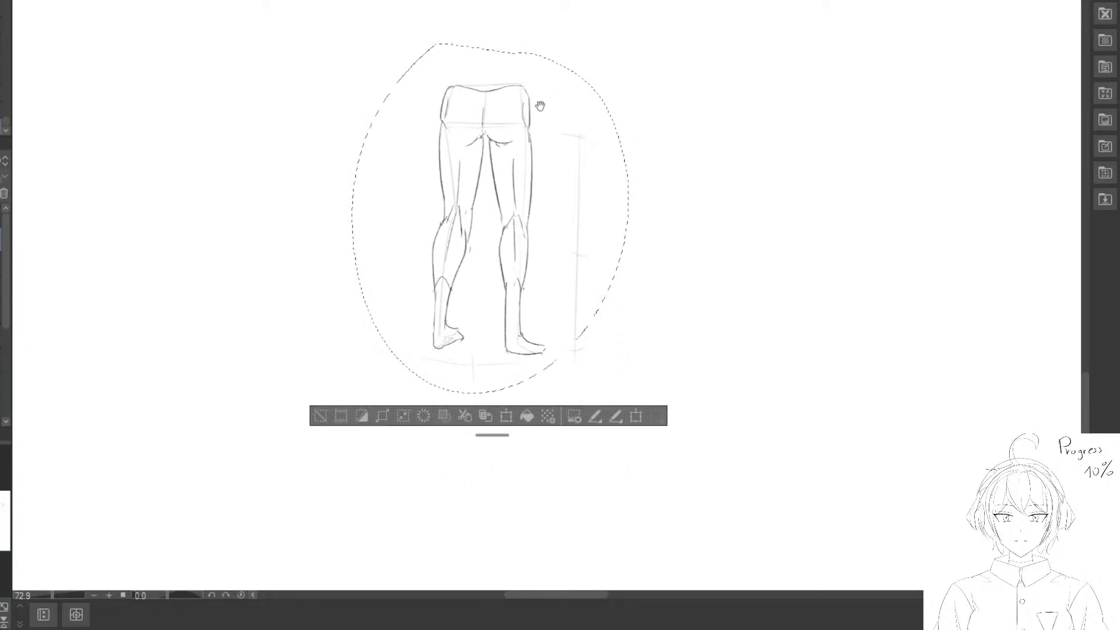
key(e)
scroll(613, 313, up, 2)
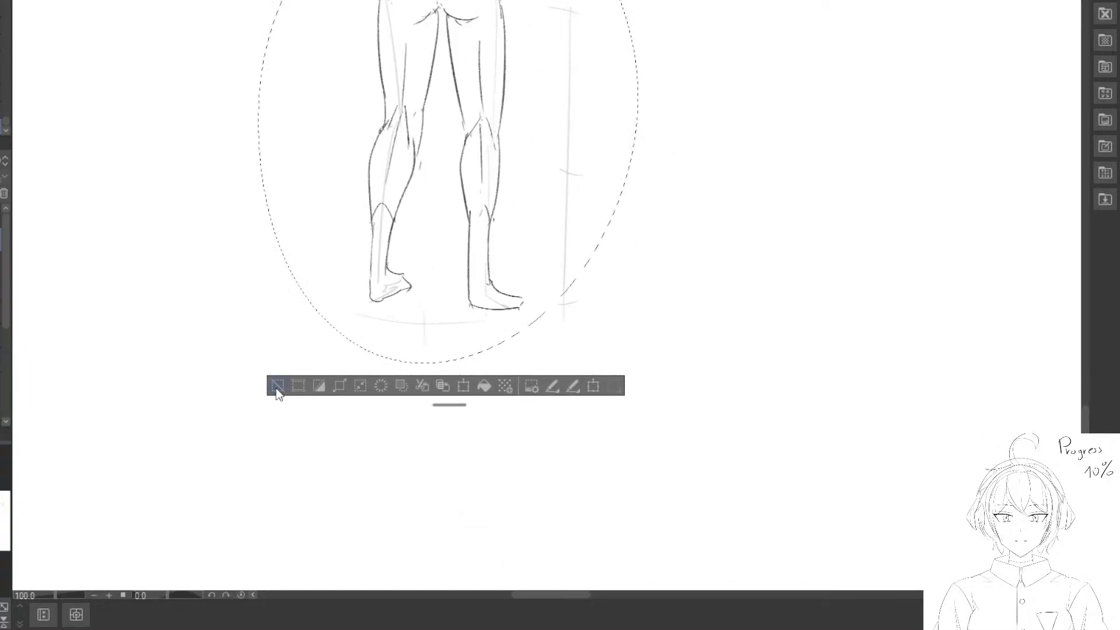
click(279, 386)
Slim the right ankle, separate both feet from the shins with short ankle lines, and redraw the right foot's heel and sole.
mouse_move(443, 255)
mouse_down()
mouse_move(449, 282)
mouse_move(414, 254)
mouse_up()
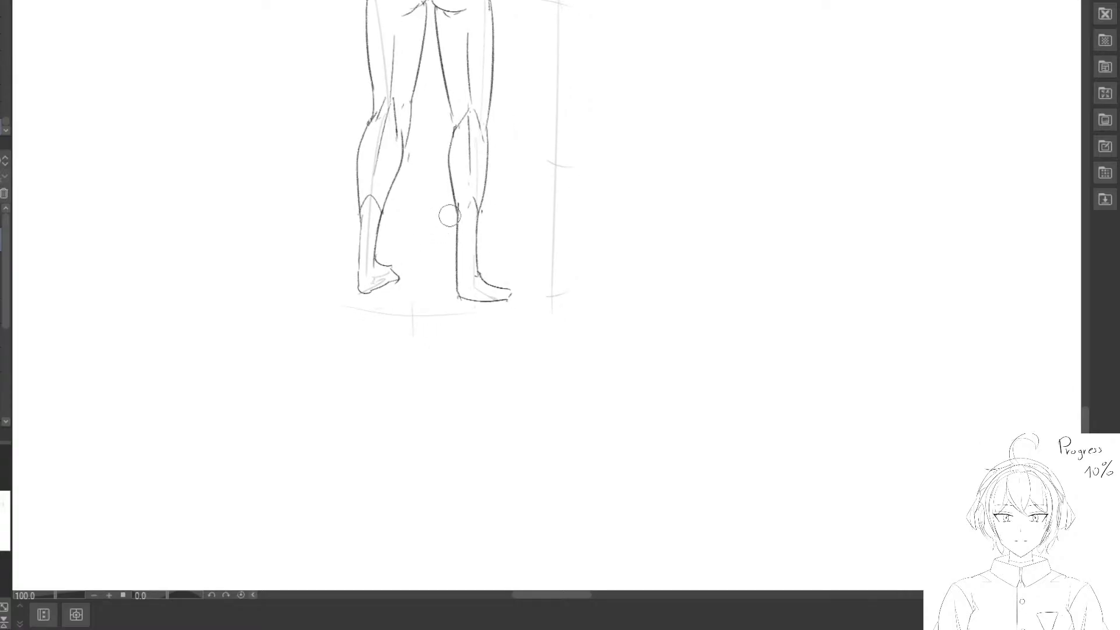
mouse_move(456, 209)
mouse_down()
mouse_move(458, 276)
mouse_move(469, 274)
mouse_up()
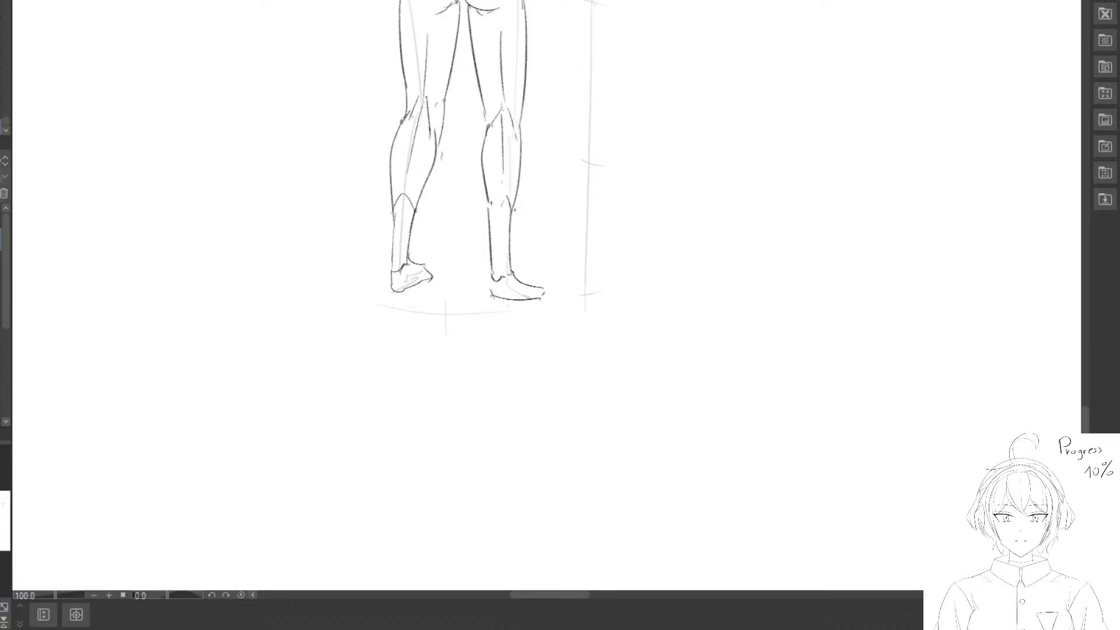
mouse_move(492, 284)
mouse_down()
mouse_move(492, 296)
mouse_move(511, 280)
mouse_move(507, 305)
mouse_move(519, 298)
mouse_up()
key(ctrl+z)
key(ctrl+z)
key(e)
key(p)
key(space)
drag(539, 205, 543, 244)
Select the right foot and stretch it slightly wider with a transform.
key(m)
drag(542, 300, 579, 326)
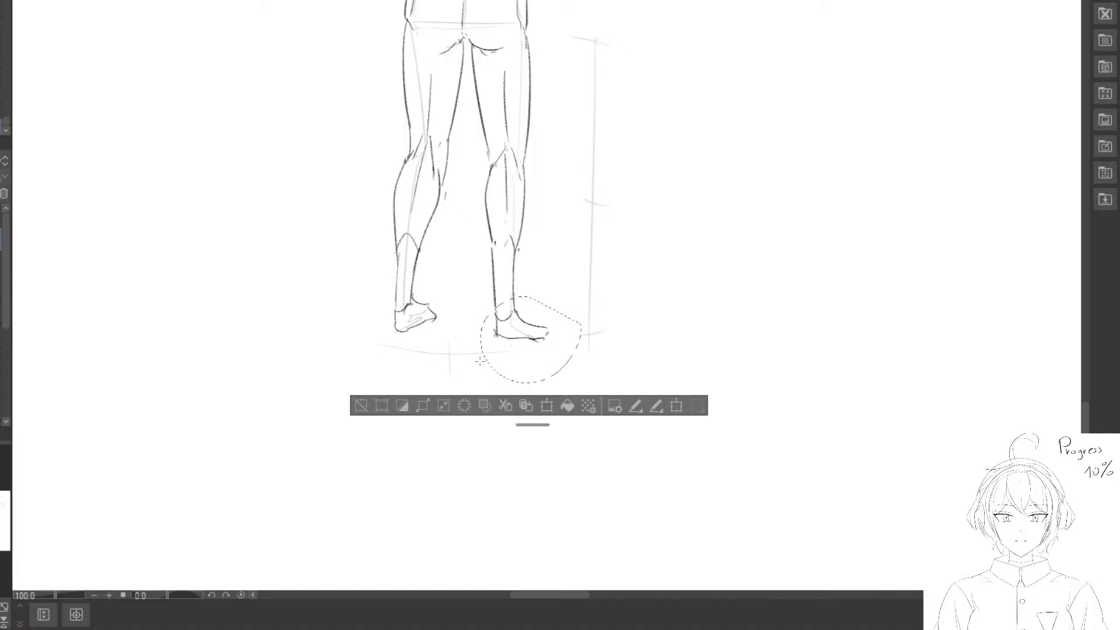
key(ctrl+t)
drag(581, 338, 587, 339)
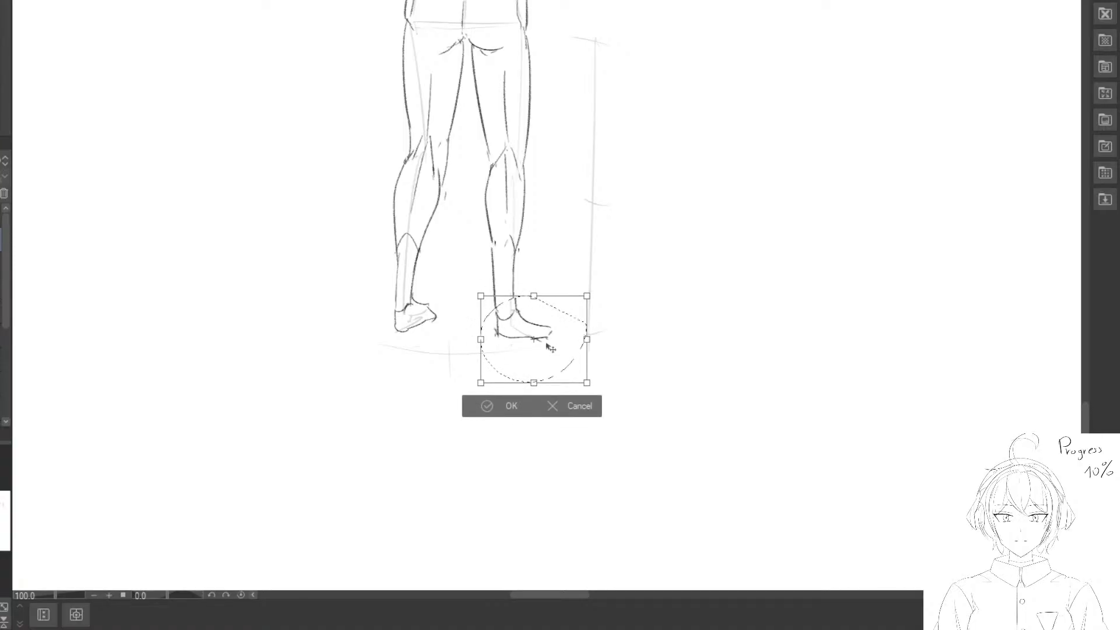
click(489, 404)
click(369, 407)
drag(434, 305, 411, 309)
scroll(411, 349, down, 2)
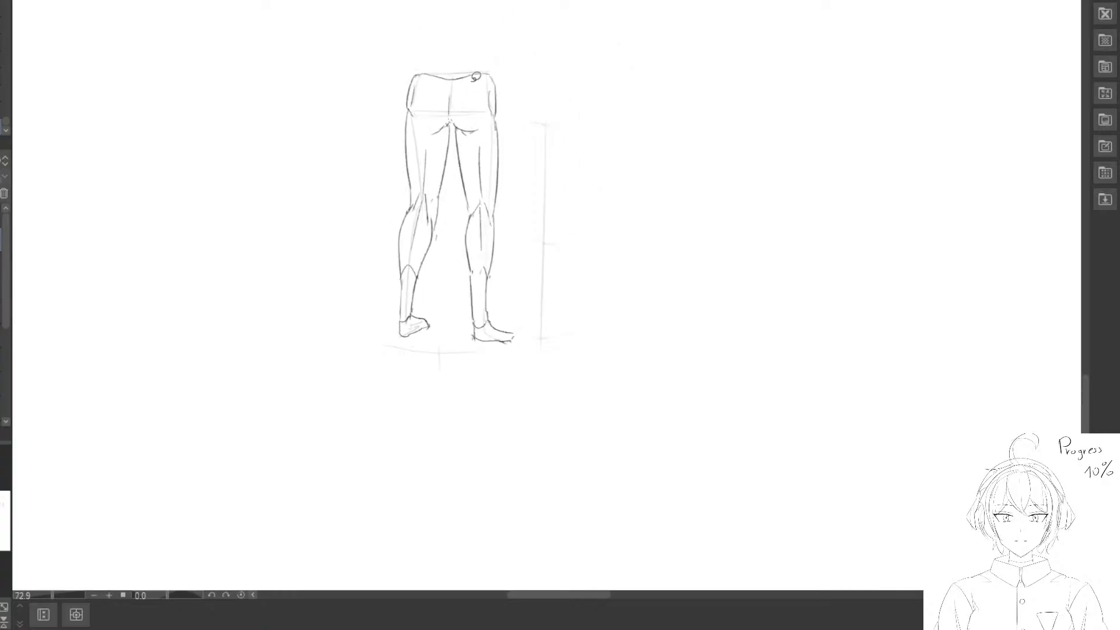
mouse_move(460, 33)
mouse_down()
mouse_move(496, 408)
mouse_move(605, 92)
mouse_up()
drag(511, 155, 555, 232)
scroll(506, 225, down, 2)
scroll(514, 235, up, 2)
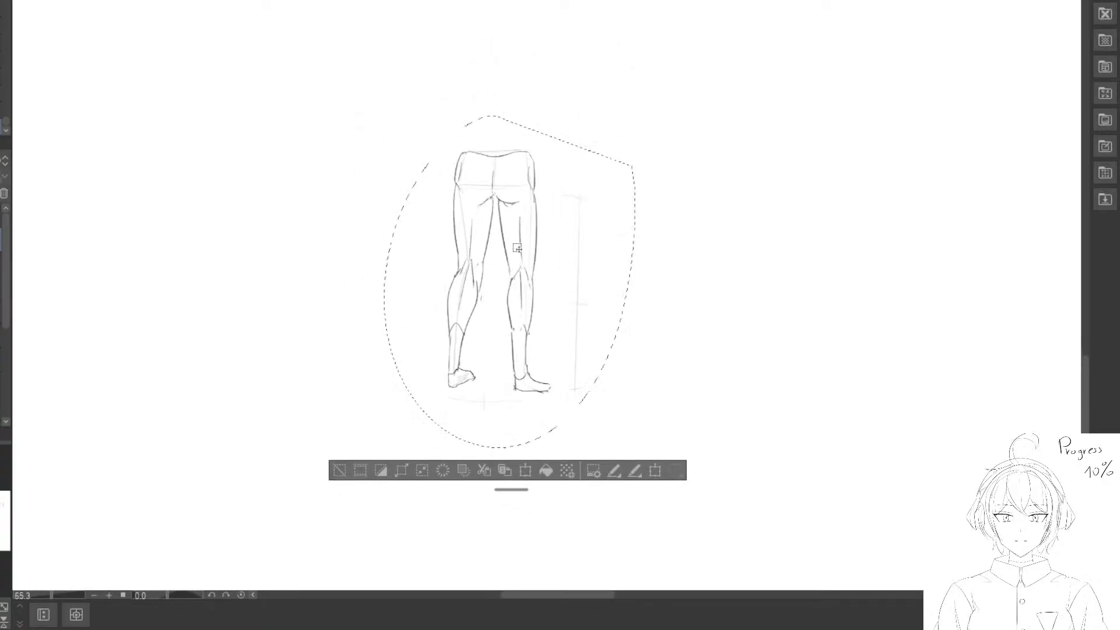
click(325, 552)
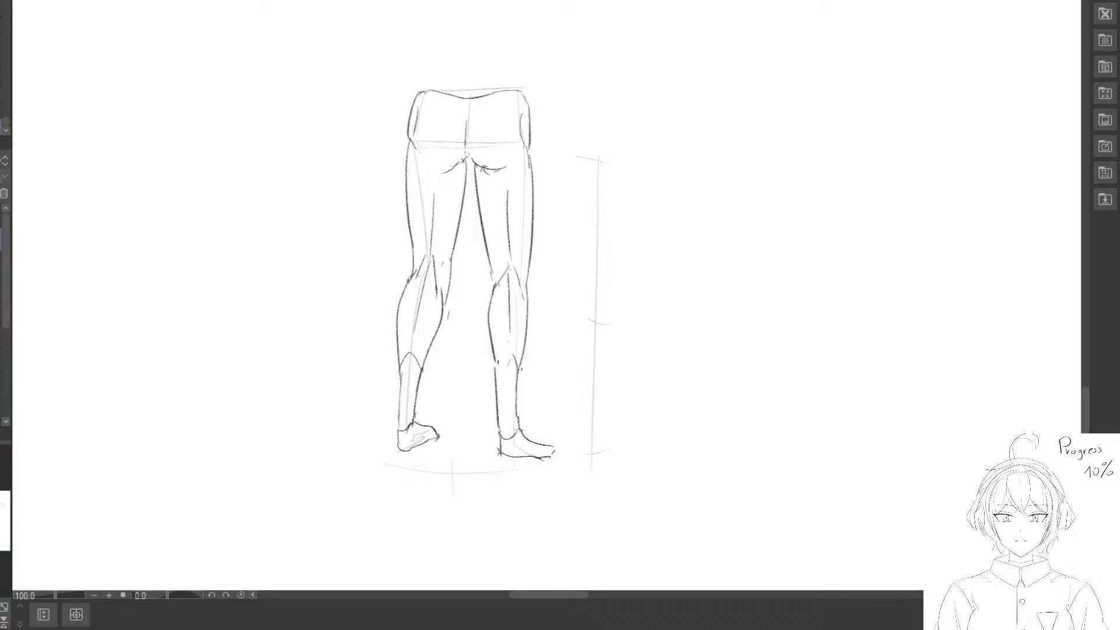
Draw hem lines across the tops of both thighs, extending from the buttock curves to the outer contours.
drag(480, 170, 529, 165)
scroll(513, 292, down, 2)
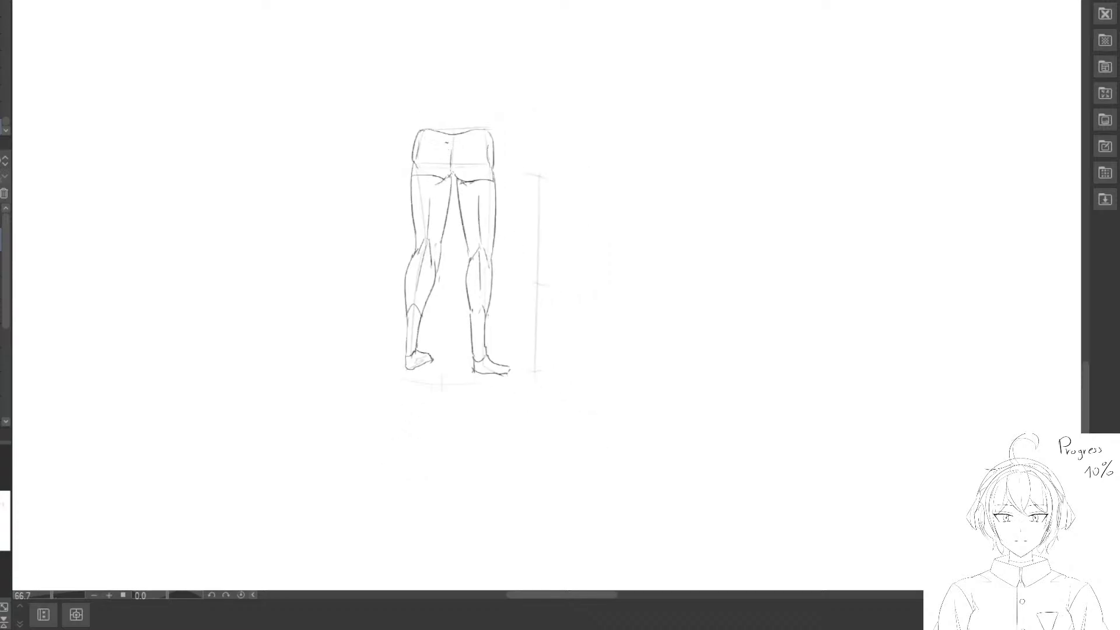
Copy the finished back-view legs and place the scaled-down copy over the fifth bottom-row pose on the reference sheet.
mouse_move(464, 73)
mouse_down()
mouse_move(472, 452)
mouse_move(467, 74)
mouse_up()
drag(612, 145, 612, 234)
mouse_move(555, 320)
mouse_down()
mouse_move(515, 252)
mouse_move(436, 439)
mouse_move(536, 247)
mouse_move(524, 249)
mouse_up()
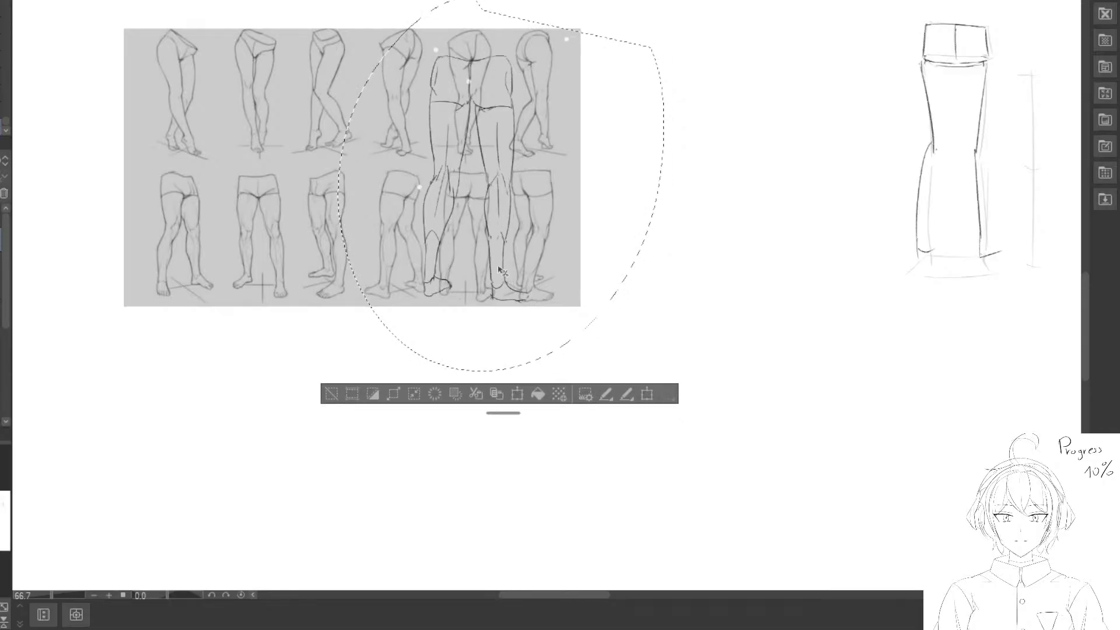
key(ctrl+t)
drag(665, 1, 551, 126)
drag(448, 201, 485, 171)
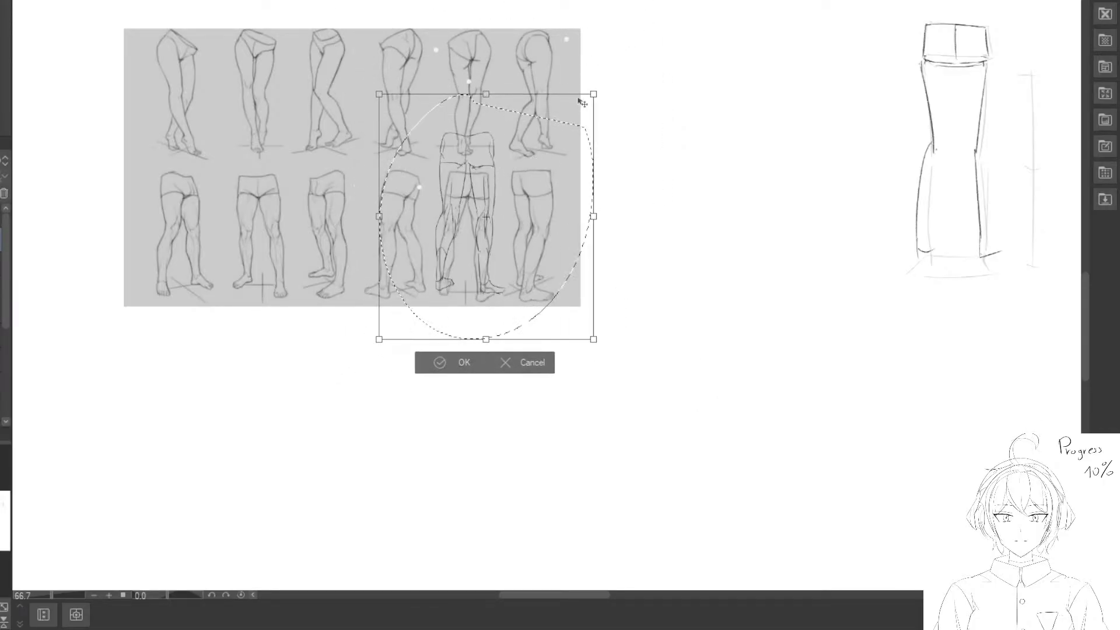
Shrink and slightly rotate the copied legs until they match the reference pose, and clear the selection.
drag(584, 95, 572, 112)
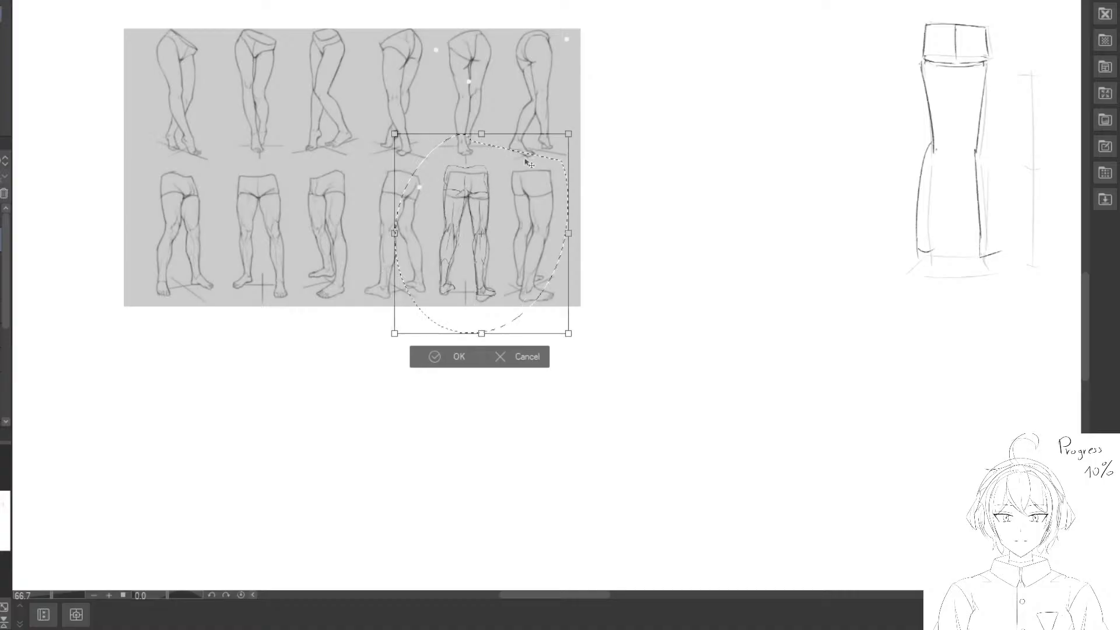
scroll(462, 217, up, 2)
drag(623, 105, 589, 138)
drag(663, 164, 666, 166)
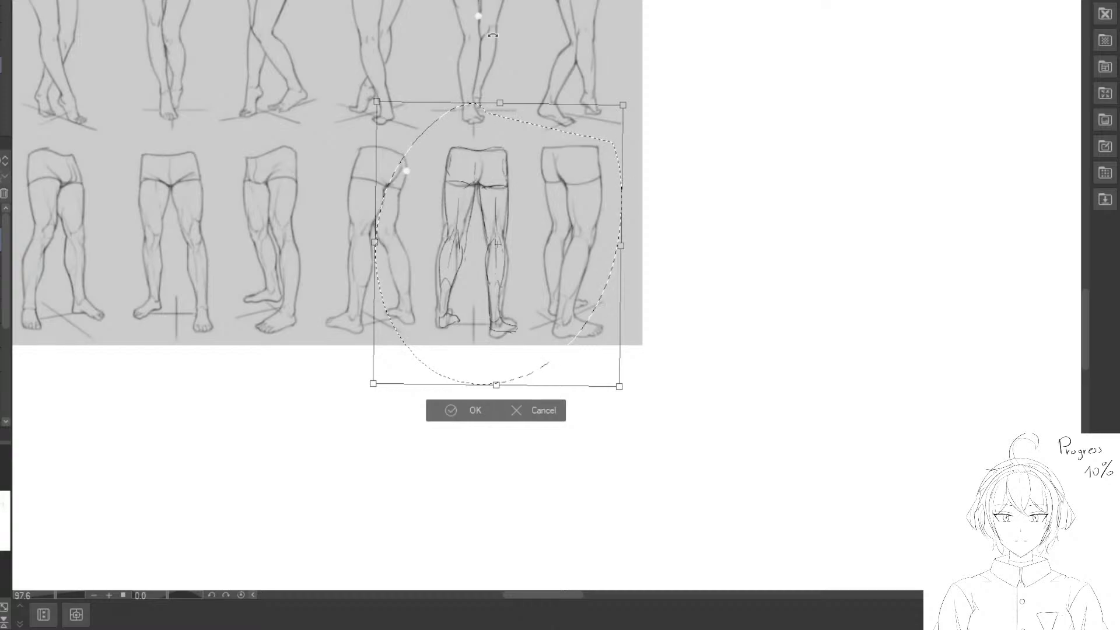
click(454, 412)
click(327, 409)
Sketch a jagged contour from short choppy strokes and the same contour with smooth curves in the empty space beside the reference sheet.
mouse_move(867, 71)
mouse_down()
mouse_move(717, 111)
mouse_move(634, 158)
mouse_up()
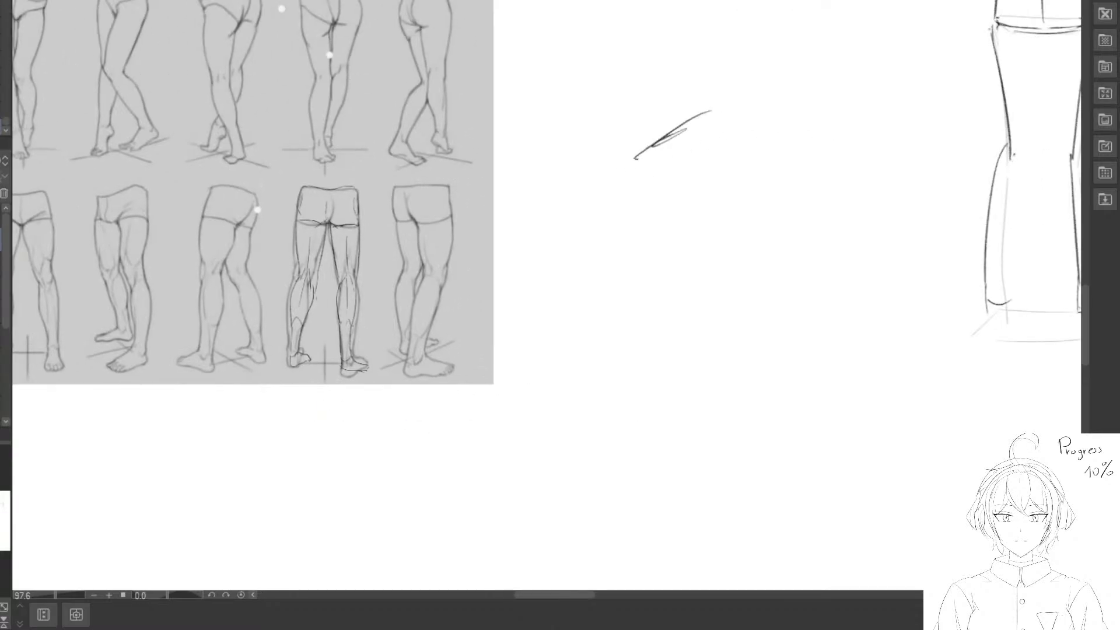
mouse_move(707, 253)
mouse_down()
mouse_move(697, 357)
mouse_move(749, 349)
mouse_move(596, 322)
mouse_up()
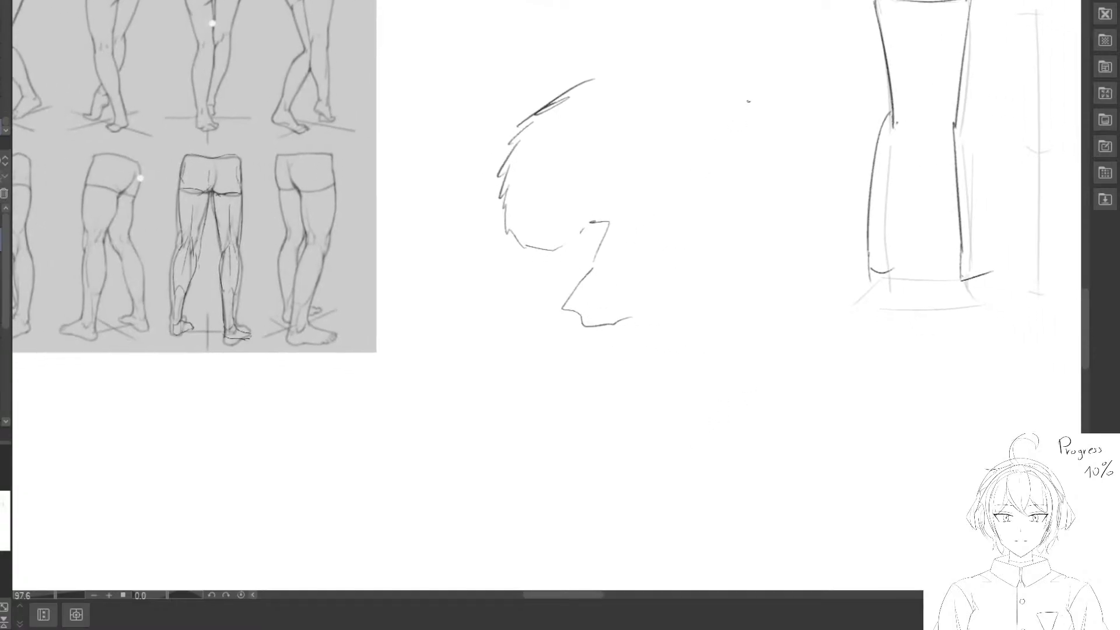
mouse_move(751, 82)
mouse_down()
mouse_move(676, 212)
mouse_move(748, 210)
mouse_move(709, 315)
mouse_up()
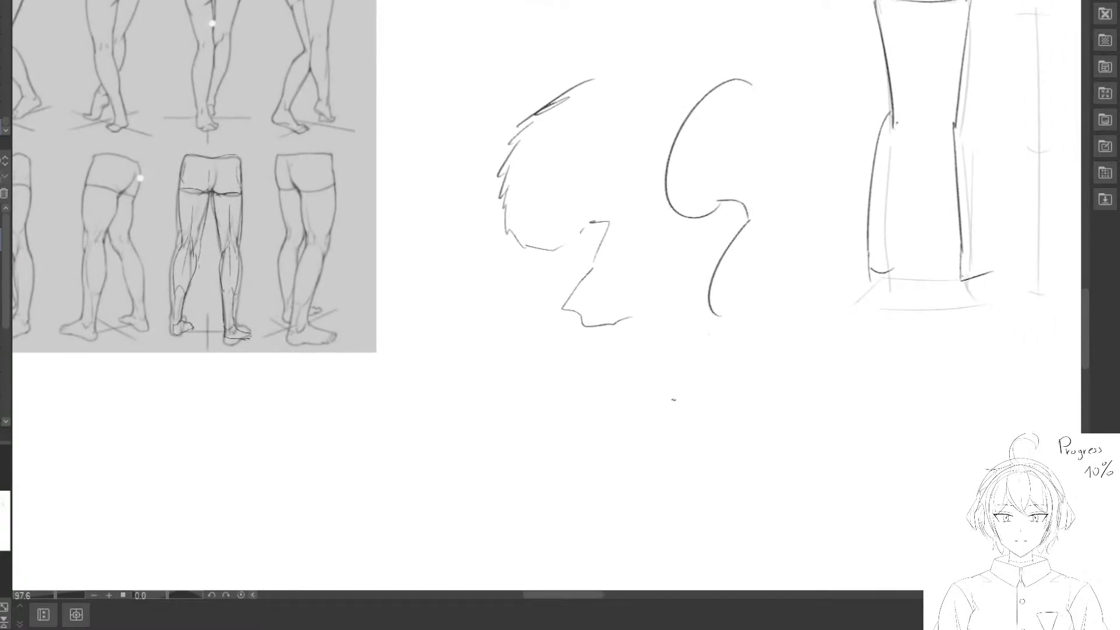
scroll(625, 309, down, 2)
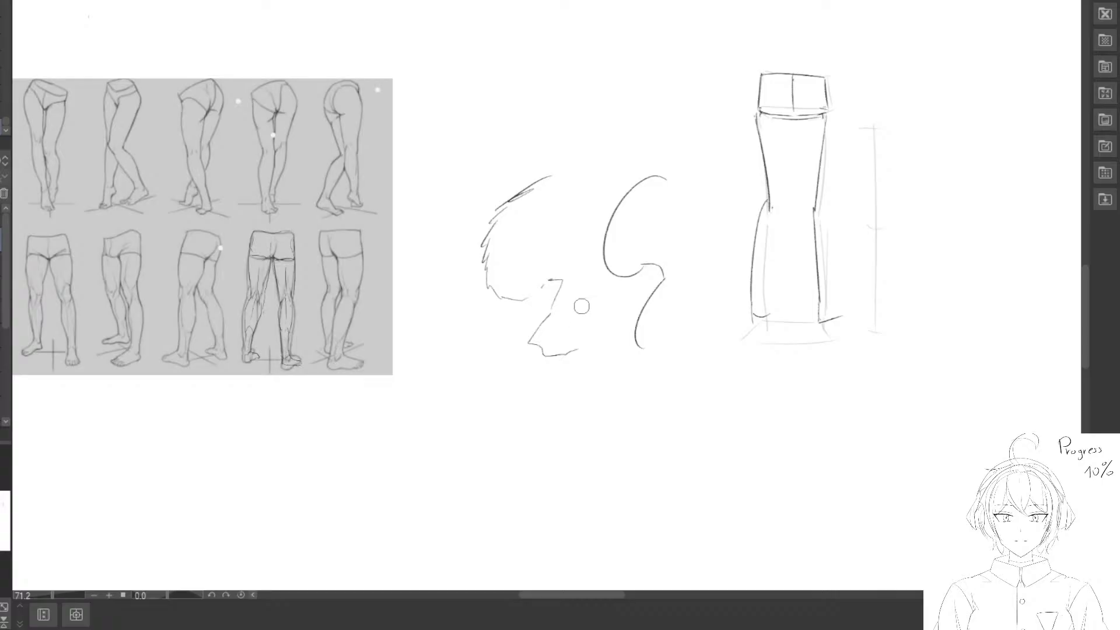
drag(612, 247, 567, 232)
scroll(569, 232, up, 3)
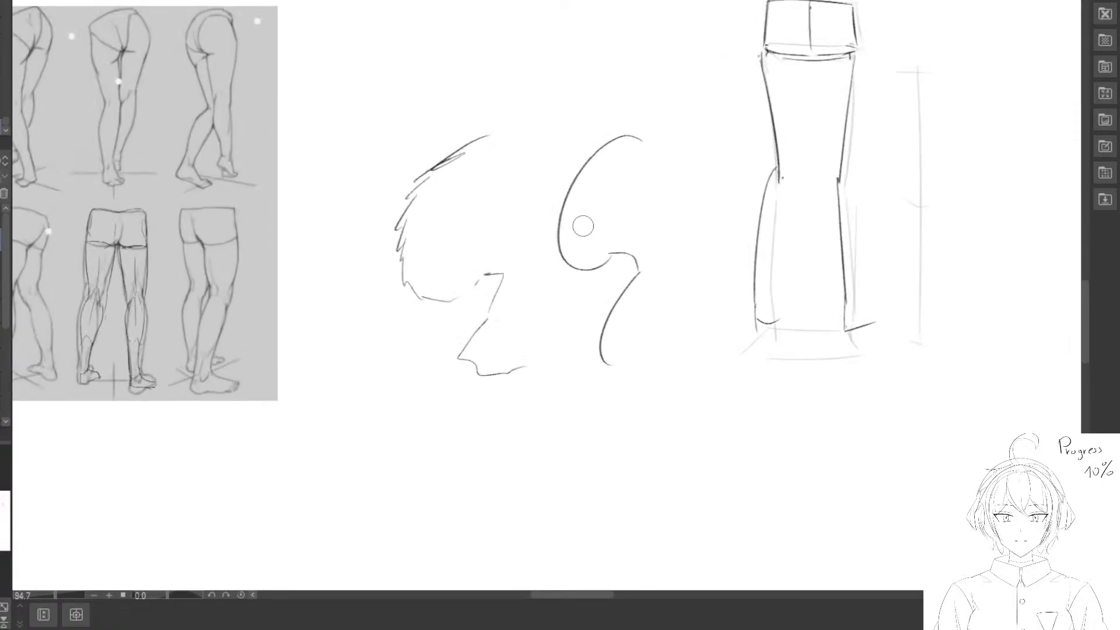
Erase the jagged and smooth example contours beside the reference sheet.
key(e)
mouse_move(622, 128)
mouse_down()
mouse_move(613, 386)
mouse_move(567, 254)
mouse_move(524, 253)
mouse_move(510, 106)
mouse_move(427, 179)
mouse_move(410, 215)
mouse_up()
drag(344, 326, 556, 239)
key(p)
drag(308, 145, 310, 148)
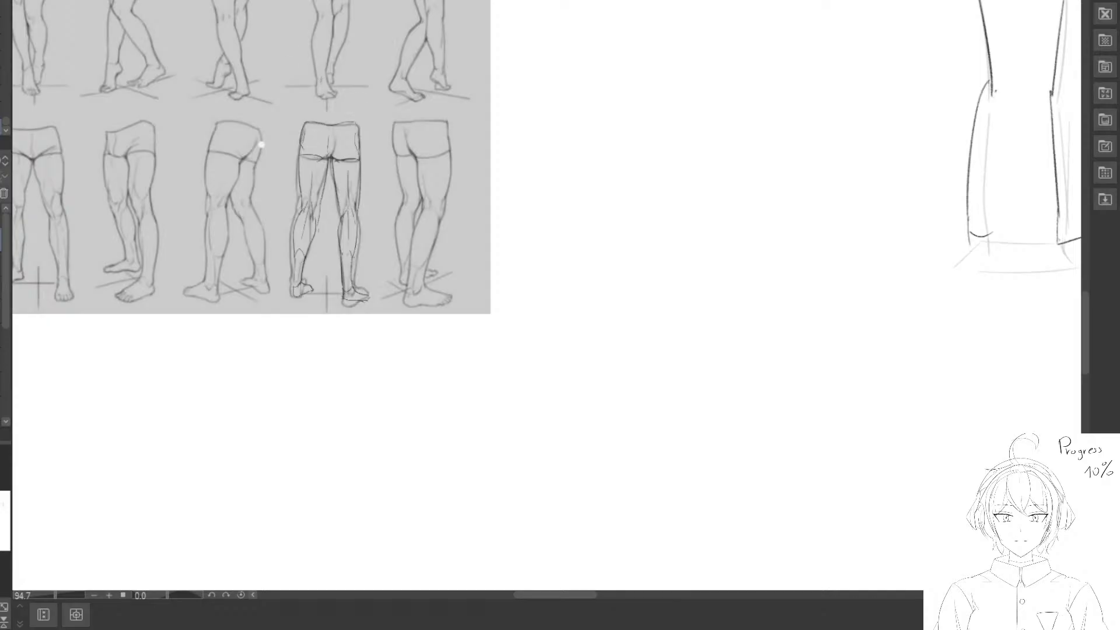
Undo the recent erasing and the example contour strokes beside the reference sheet.
drag(174, 51, 294, 148)
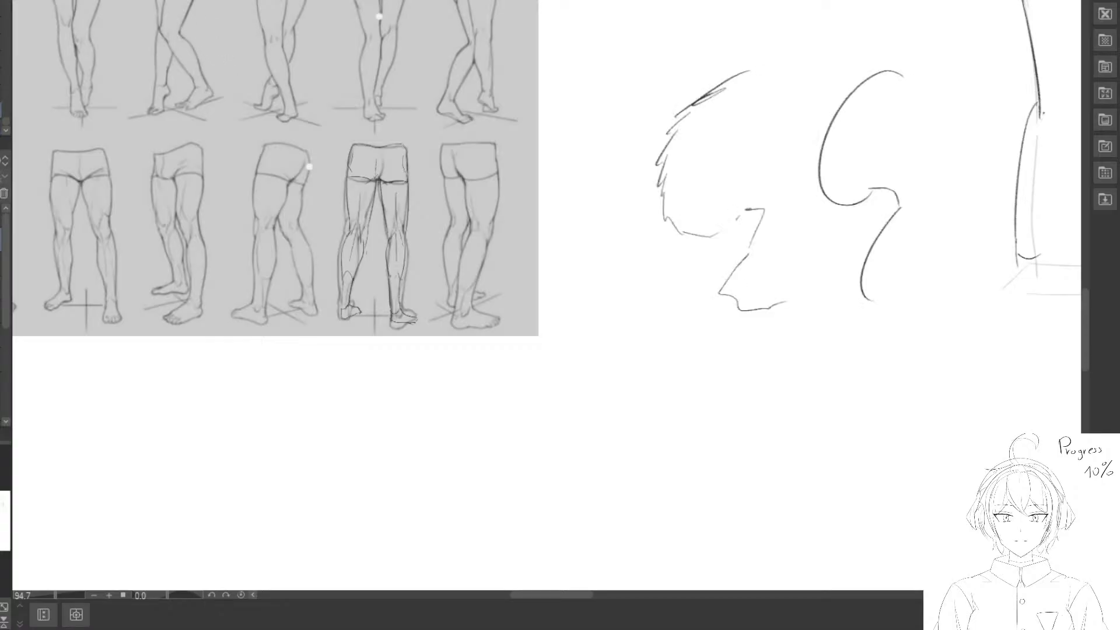
key(ctrl+z)
drag(616, 167, 420, 83)
key(ctrl+z)
key(ctrl+z)
key(ctrl+z)
key(ctrl+z)
key(ctrl+z)
key(ctrl+z)
key(ctrl+z)
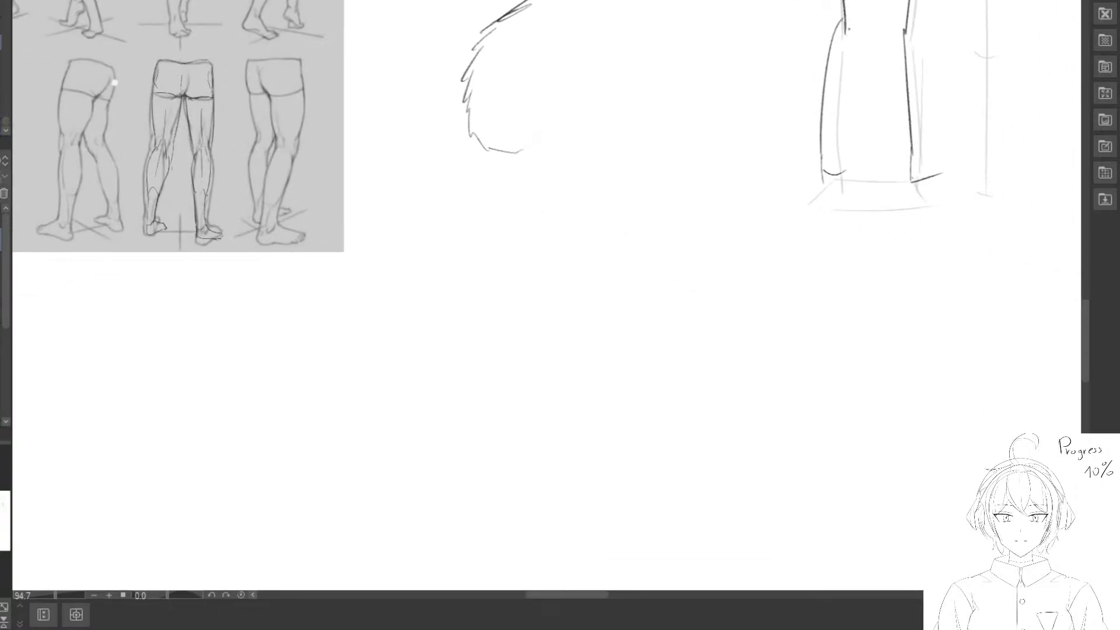
Select the copied legs overlaid on the reference pose and delete them.
drag(115, 83, 260, 53)
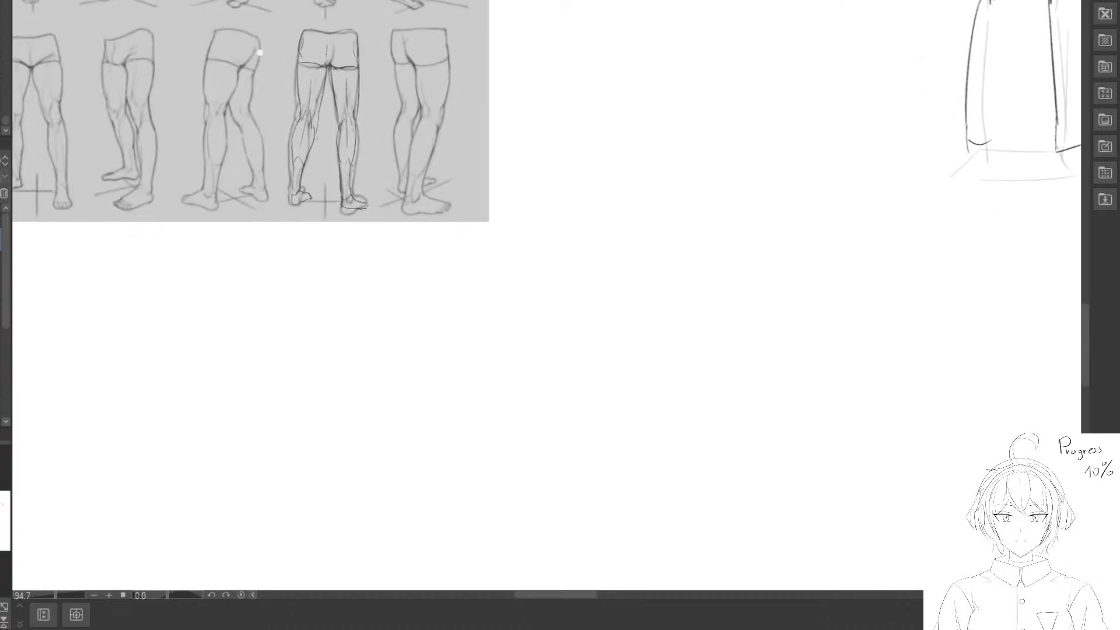
drag(280, 10, 397, 9)
key(Delete)
key(ctrl+d)
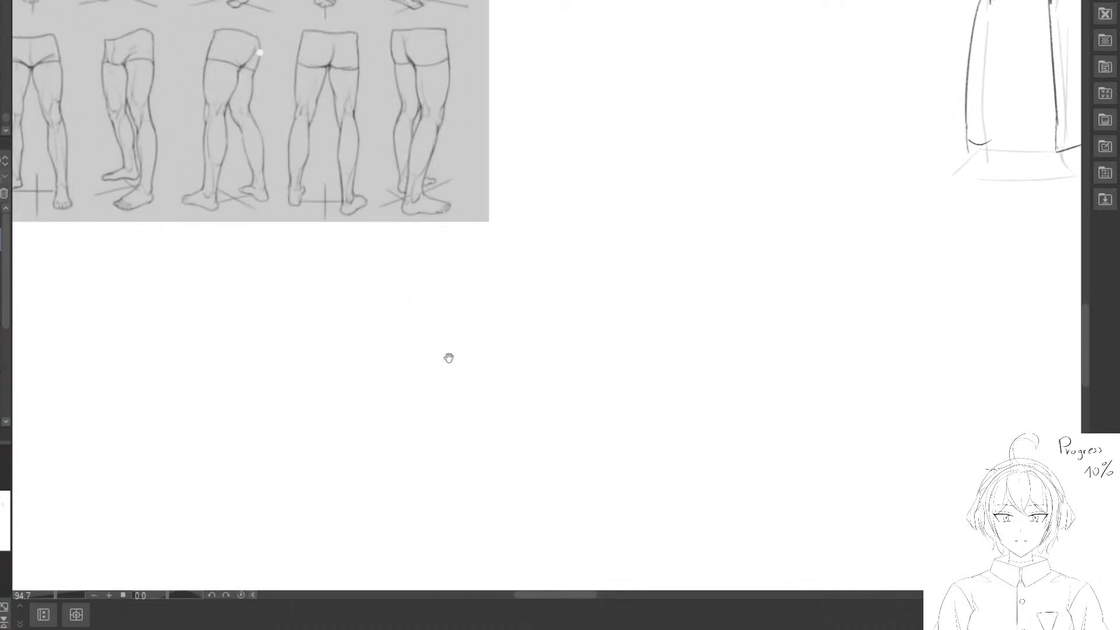
Select the left lower leg of the original back-view drawing, rotate it outward from the knee, and shift it into place.
mouse_move(424, 459)
mouse_down()
mouse_move(467, 216)
mouse_move(511, 152)
mouse_up()
drag(474, 290, 486, 123)
mouse_move(470, 238)
mouse_down()
mouse_move(482, 139)
mouse_move(468, 142)
mouse_up()
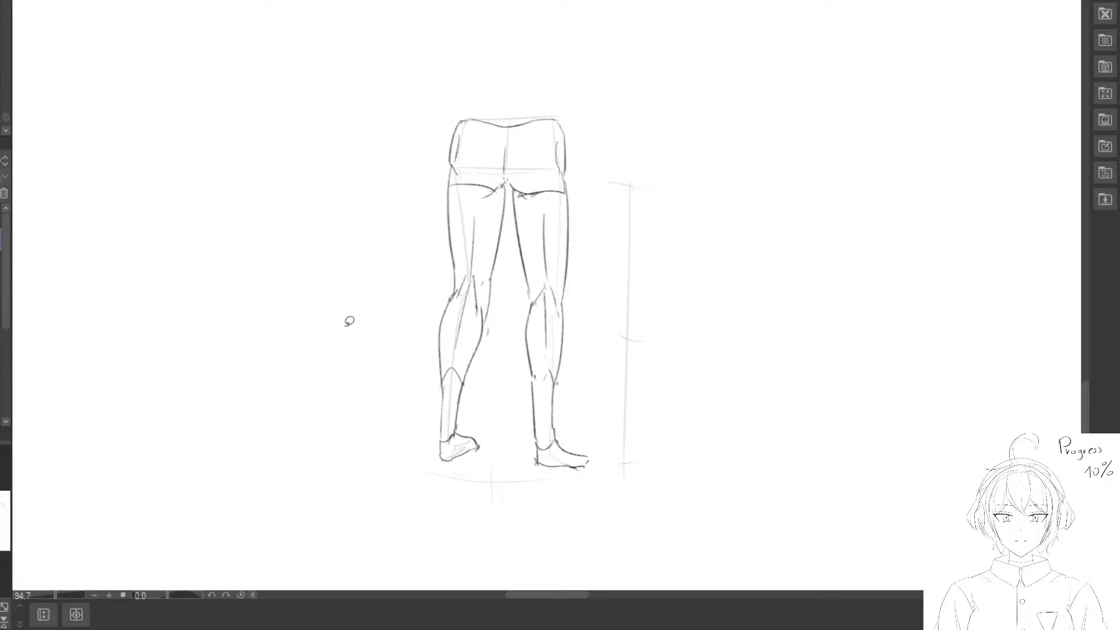
scroll(396, 283, down, 3)
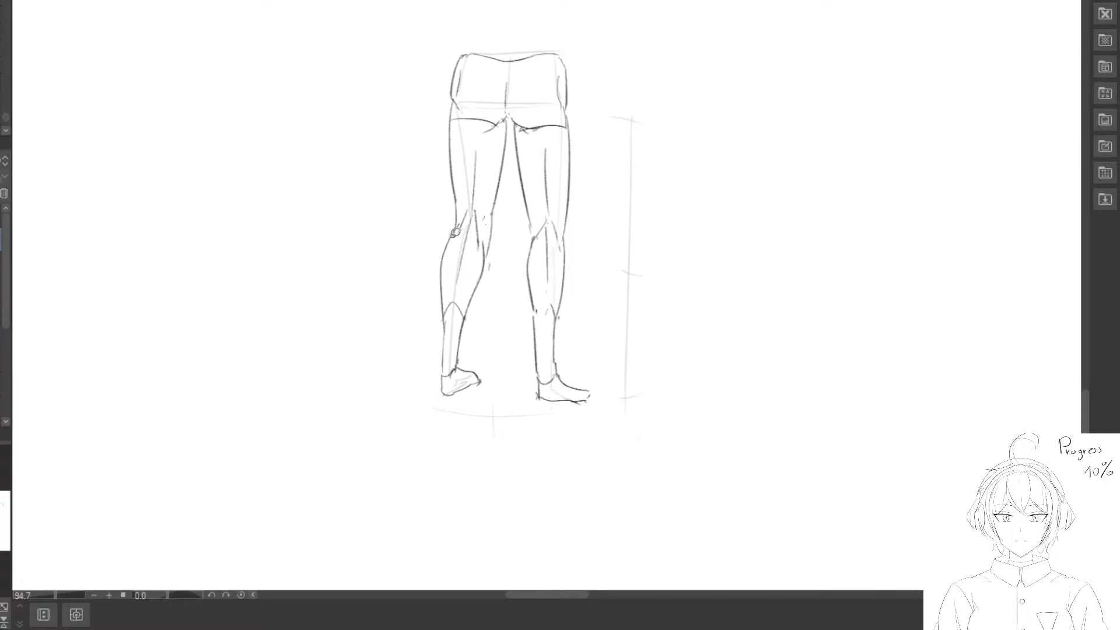
drag(441, 214, 388, 350)
mouse_move(394, 398)
mouse_down()
mouse_move(408, 423)
mouse_move(482, 370)
mouse_move(522, 221)
mouse_up()
key(ctrl+z)
mouse_move(400, 272)
mouse_down()
mouse_move(346, 199)
mouse_move(413, 375)
mouse_move(432, 144)
mouse_move(373, 184)
mouse_up()
key(ctrl+t)
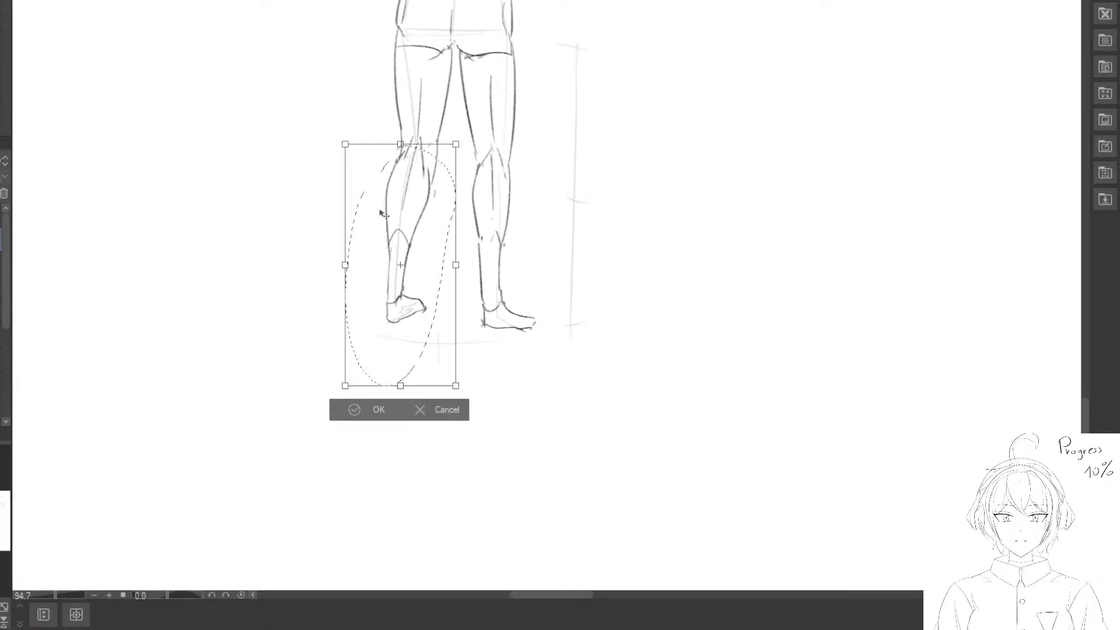
drag(518, 167, 450, 153)
drag(470, 166, 478, 181)
drag(348, 234, 334, 228)
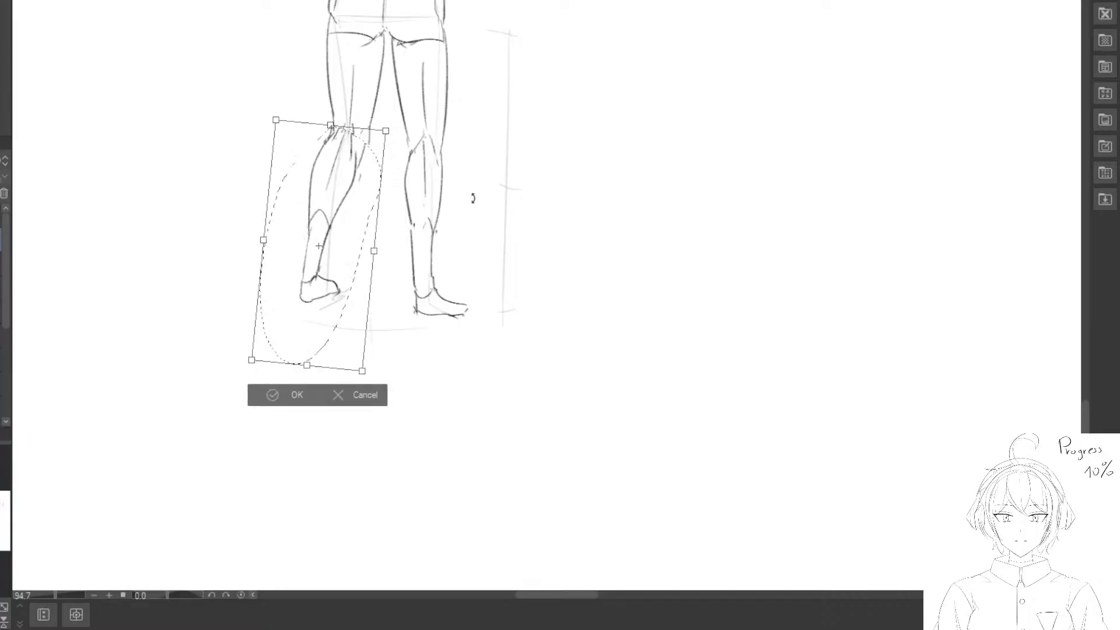
drag(473, 198, 472, 194)
drag(349, 247, 352, 248)
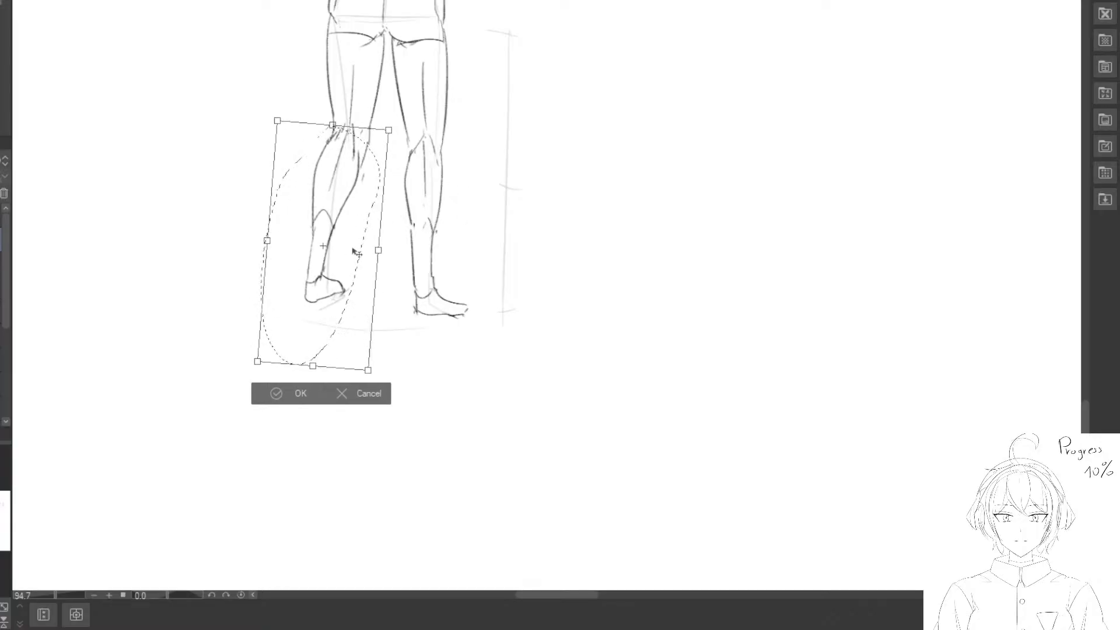
click(264, 393)
key(ctrl+d)
Redraw the left leg's inner knee contour to join the rotated calf, and darken the line between the buttocks.
scroll(155, 362, up, 1)
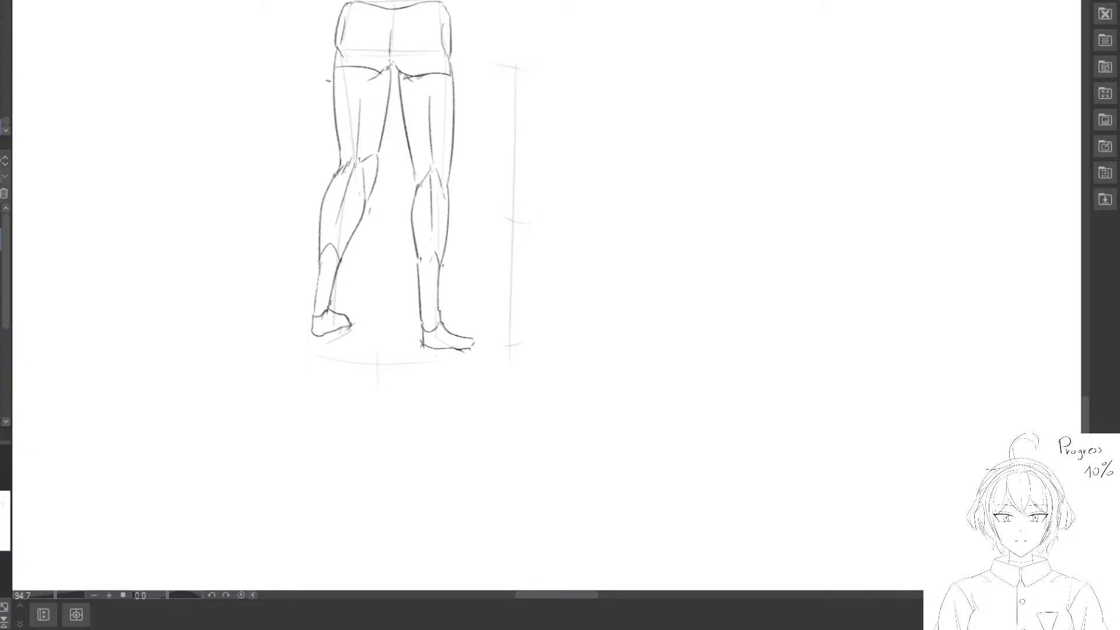
mouse_move(376, 156)
mouse_down()
mouse_move(379, 178)
mouse_move(377, 157)
mouse_up()
scroll(464, 301, down, 3)
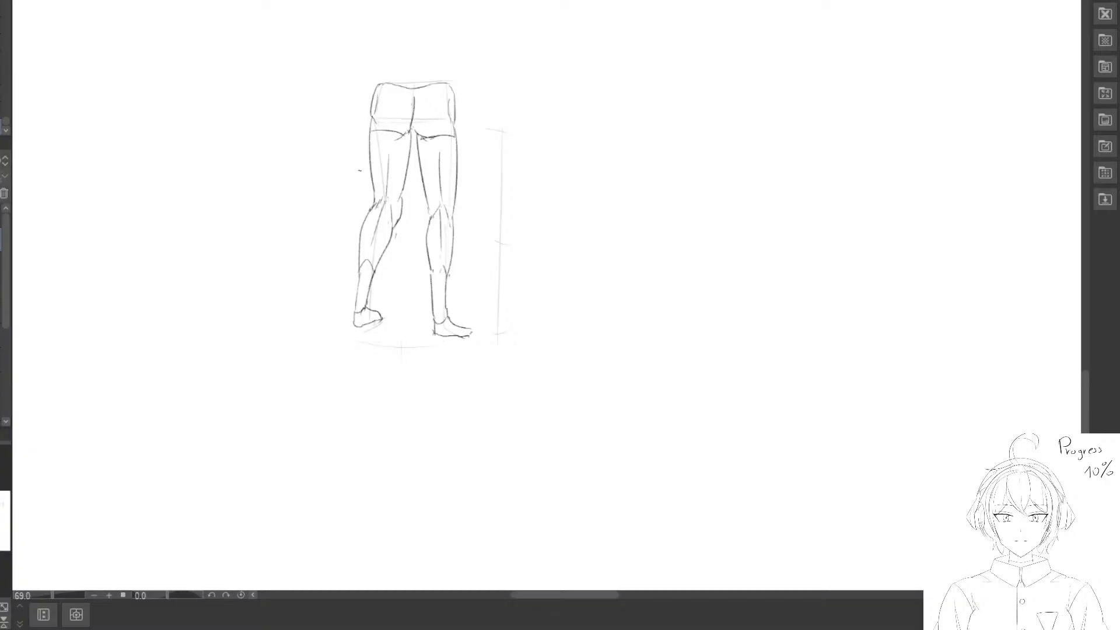
Copy the corrected back-view legs onto the reference sheet for comparison.
drag(446, 122, 406, 122)
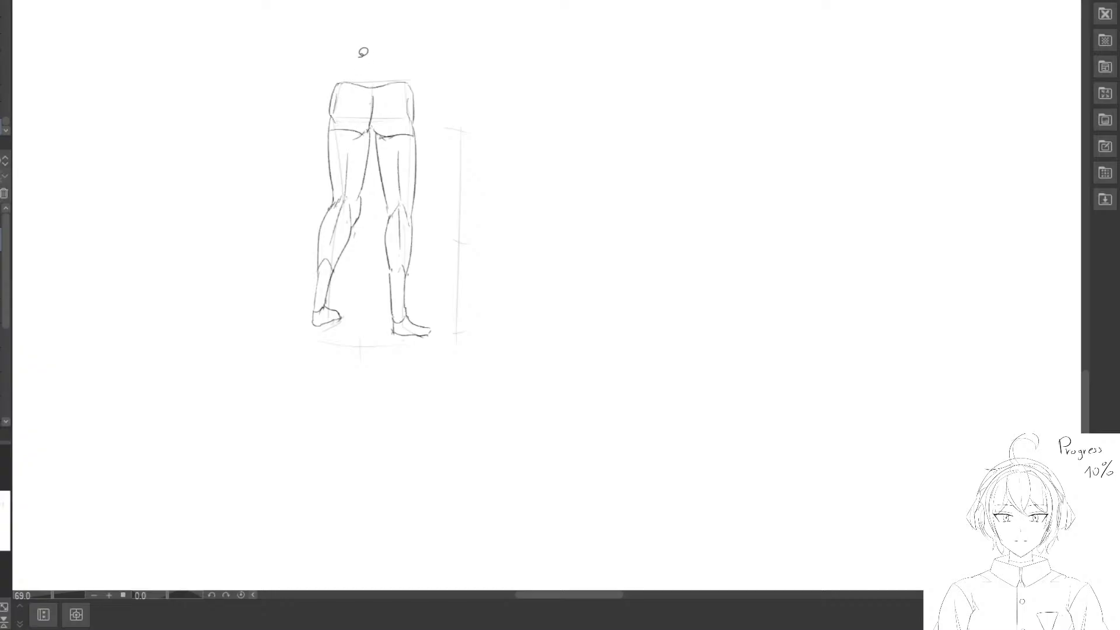
mouse_move(383, 27)
mouse_down()
mouse_move(273, 358)
mouse_move(526, 114)
mouse_up()
drag(477, 118, 490, 220)
mouse_move(394, 296)
mouse_down()
mouse_move(399, 66)
mouse_move(417, 274)
mouse_up()
mouse_move(431, 269)
mouse_down()
mouse_move(380, 95)
mouse_move(422, 304)
mouse_up()
drag(422, 355, 467, 426)
mouse_move(466, 437)
mouse_down()
mouse_move(451, 370)
mouse_move(450, 253)
mouse_up()
mouse_move(450, 255)
mouse_down()
mouse_move(472, 262)
mouse_move(465, 304)
mouse_up()
drag(448, 323, 457, 301)
Scale the copied legs down over the fifth bottom-row pose on the reference sheet.
key(ctrl+t)
drag(584, 55, 523, 138)
drag(421, 191, 468, 148)
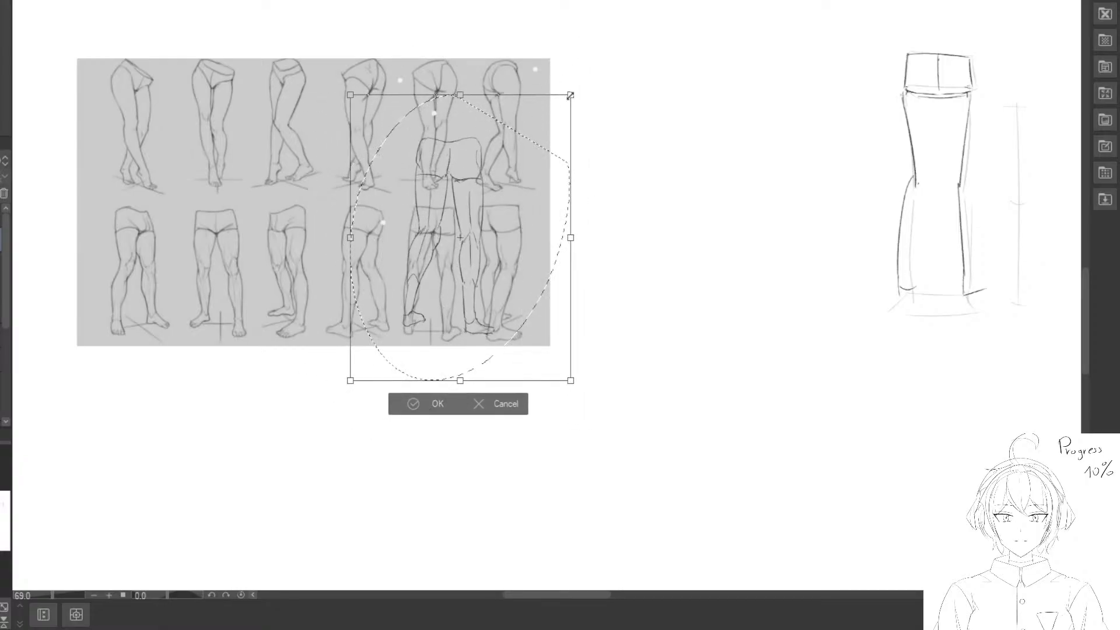
drag(570, 94, 522, 157)
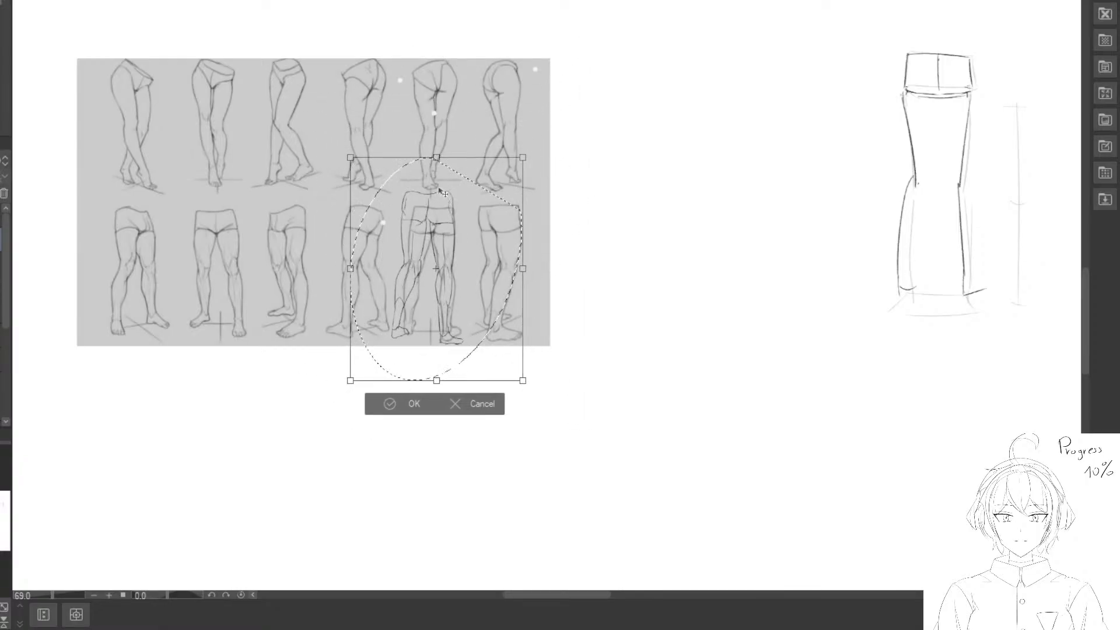
key(Return)
Shrink, slightly rotate and align the copied legs with the fifth bottom-row pose on the reference sheet.
mouse_move(455, 170)
mouse_down()
mouse_move(407, 160)
mouse_move(395, 181)
mouse_move(377, 138)
mouse_move(390, 162)
mouse_up()
key(ctrl+t)
drag(396, 238, 404, 226)
drag(463, 129, 453, 140)
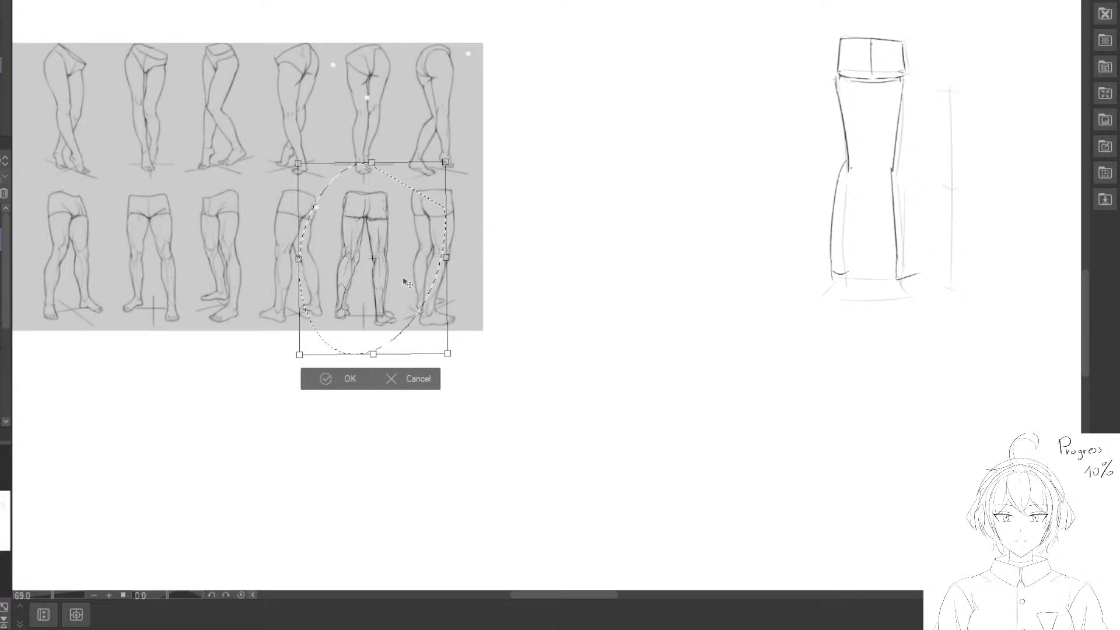
drag(480, 258, 479, 257)
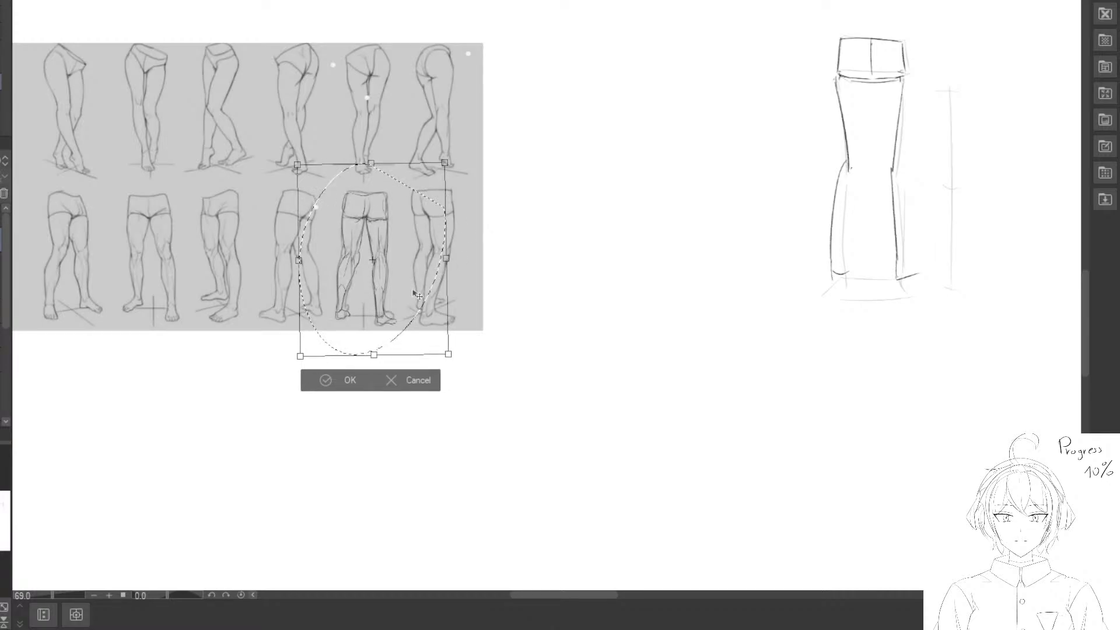
drag(417, 295, 417, 294)
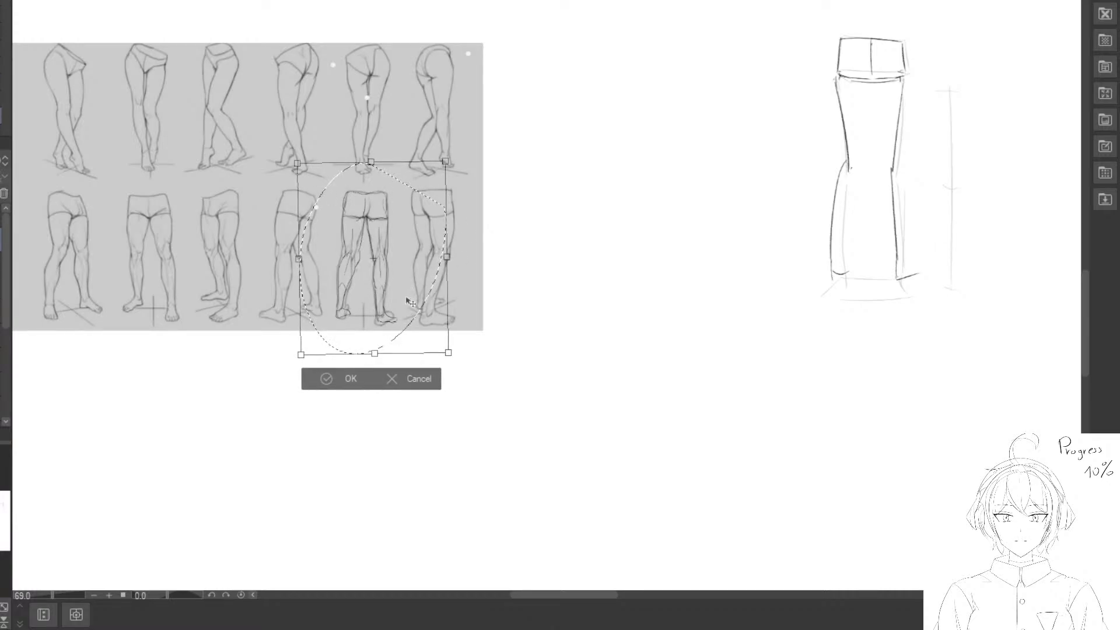
drag(407, 302, 430, 296)
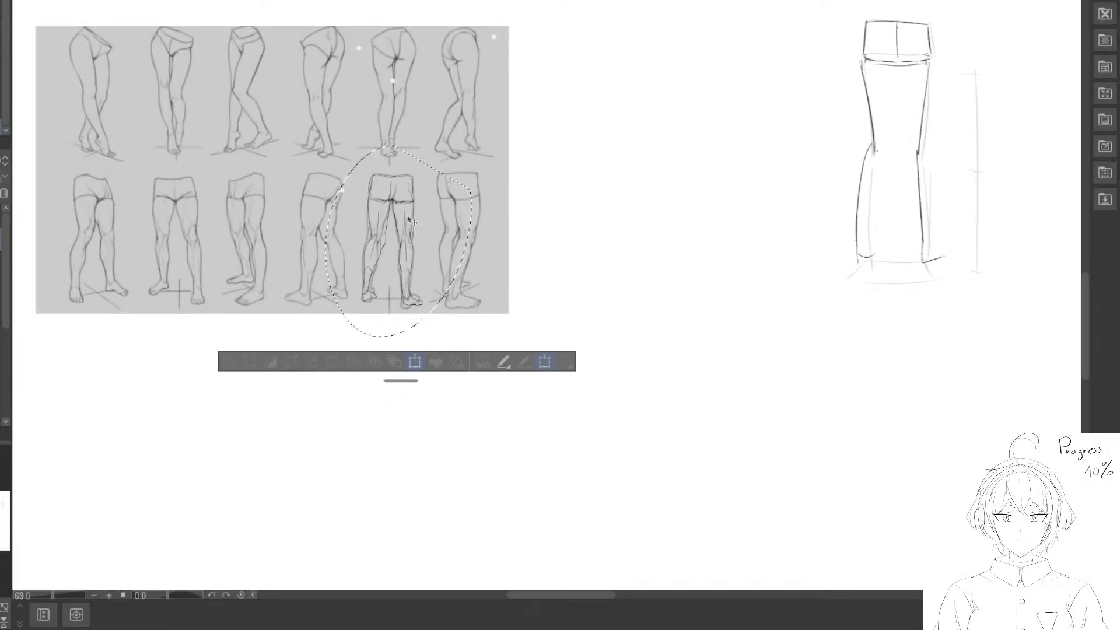
Compare the overlaid legs closely with the fifth bottom-row pose, nudging them to match each leg, and apply the transformation.
scroll(416, 197, up, 4)
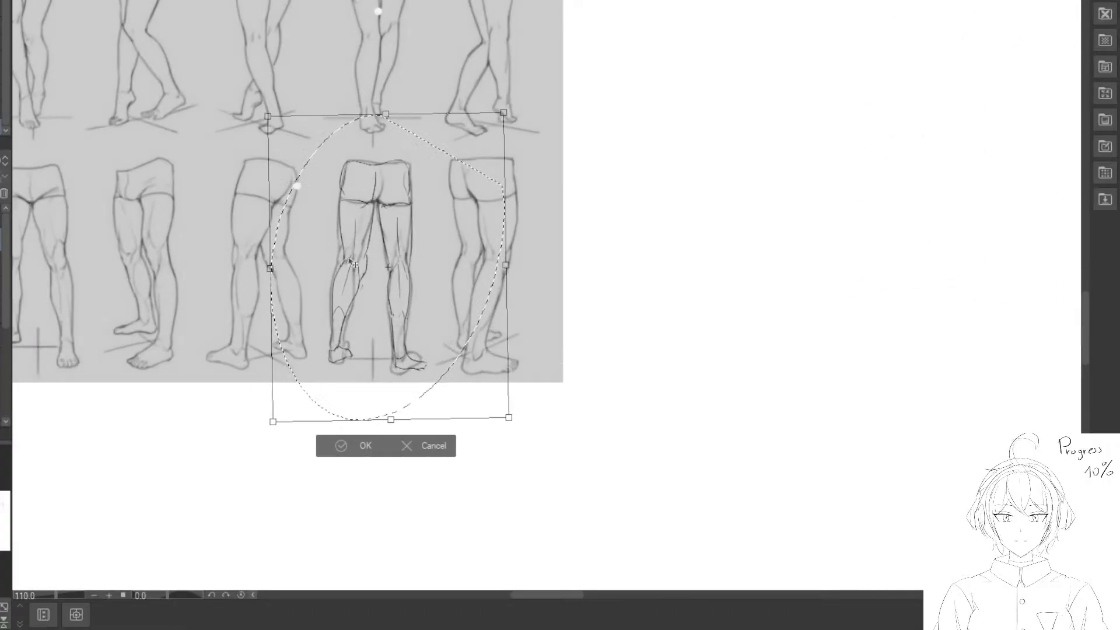
scroll(377, 297, up, 3)
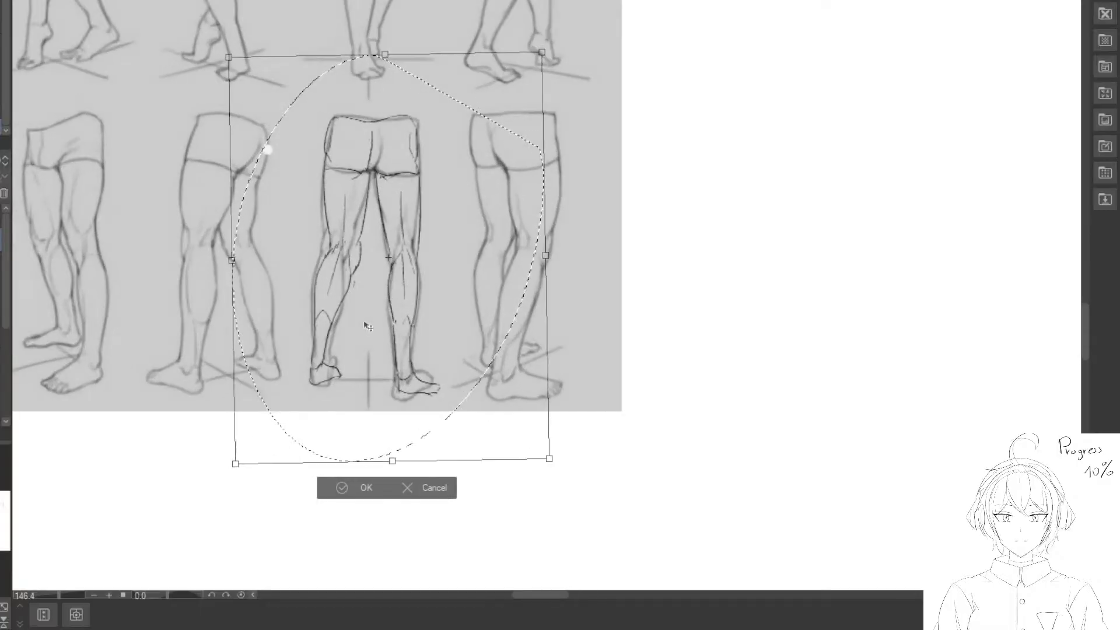
key(Return)
drag(376, 297, 353, 300)
key(ctrl+t)
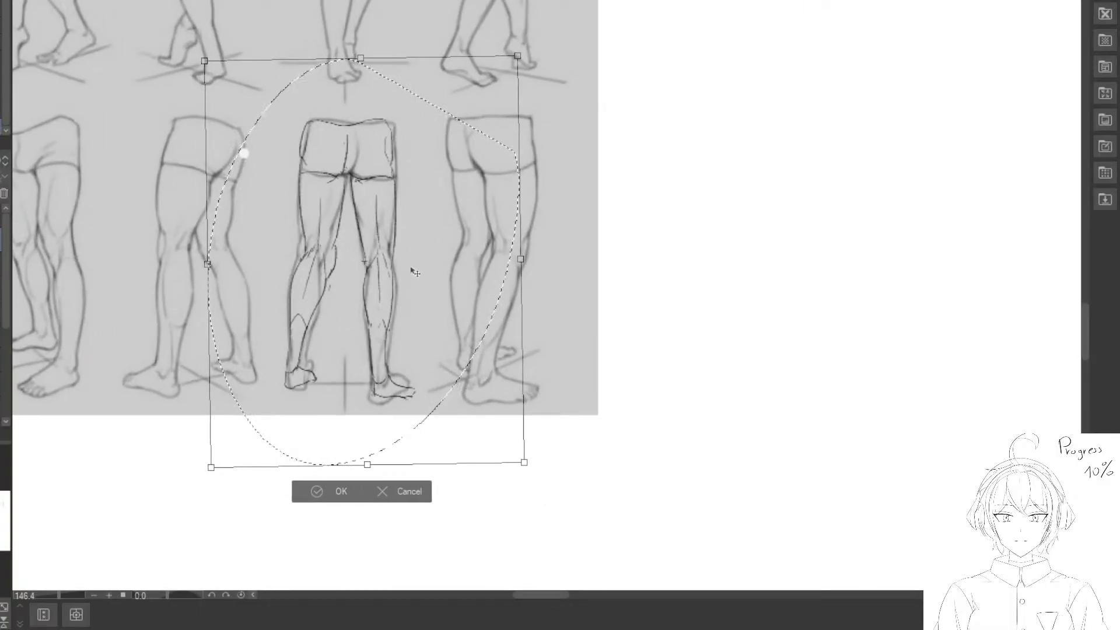
scroll(402, 273, down, 3)
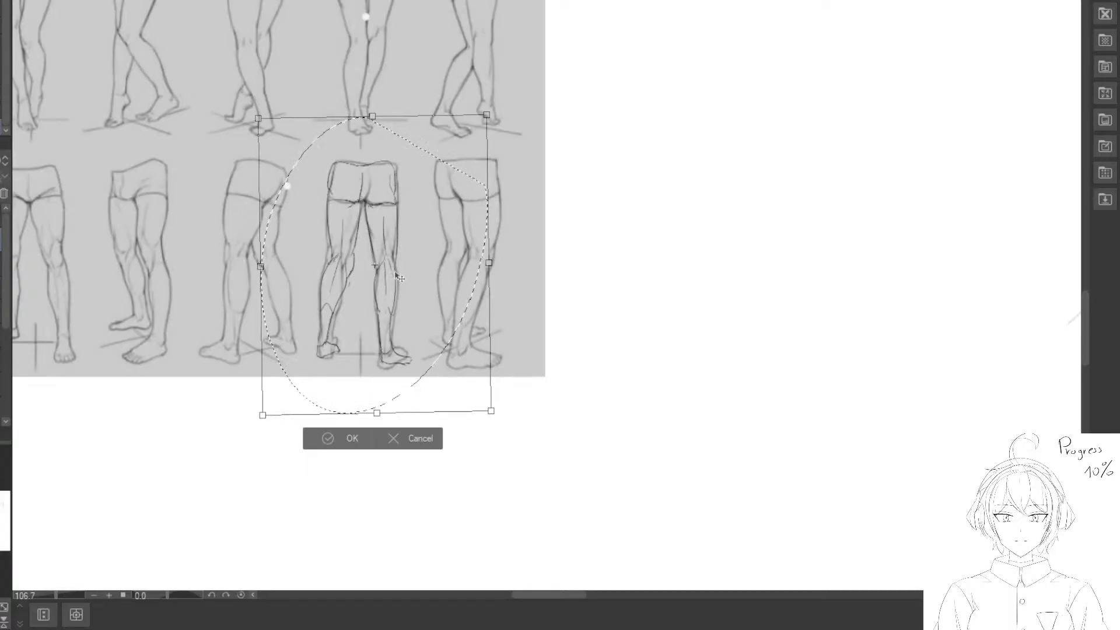
scroll(346, 310, down, 3)
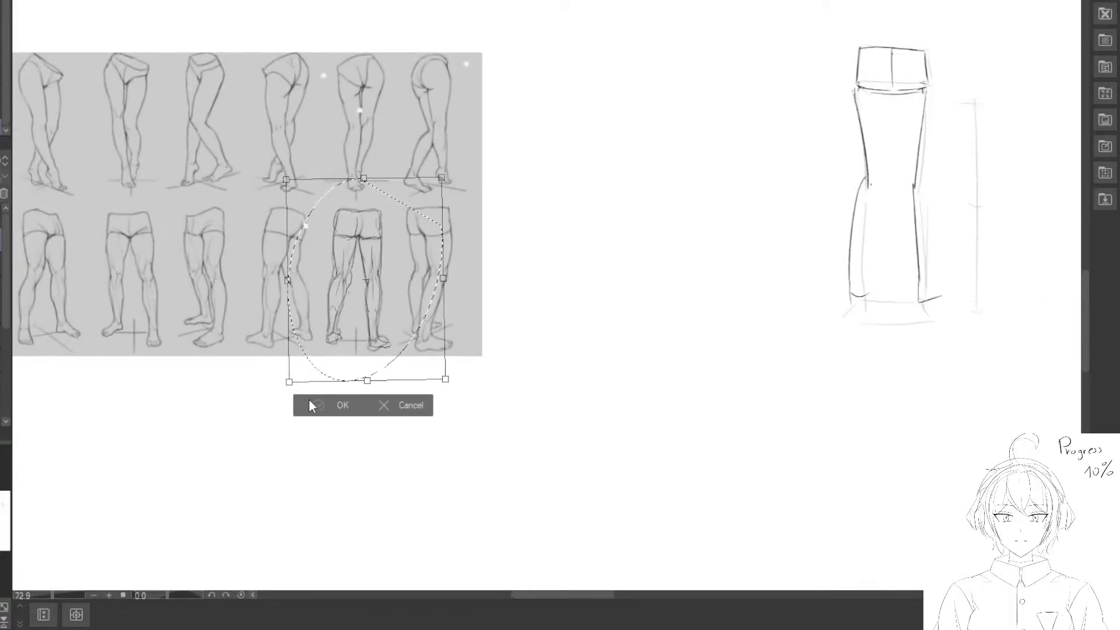
click(312, 405)
Undo the overlay on the reference sheet and clear the selection around the original back-view legs.
key(ctrl+z)
drag(196, 408, 204, 58)
drag(185, 521, 162, 275)
scroll(357, 255, up, 3)
mouse_move(322, 270)
mouse_down()
mouse_move(244, 210)
mouse_move(315, 265)
mouse_move(336, 252)
mouse_move(330, 222)
mouse_up()
key(ctrl+d)
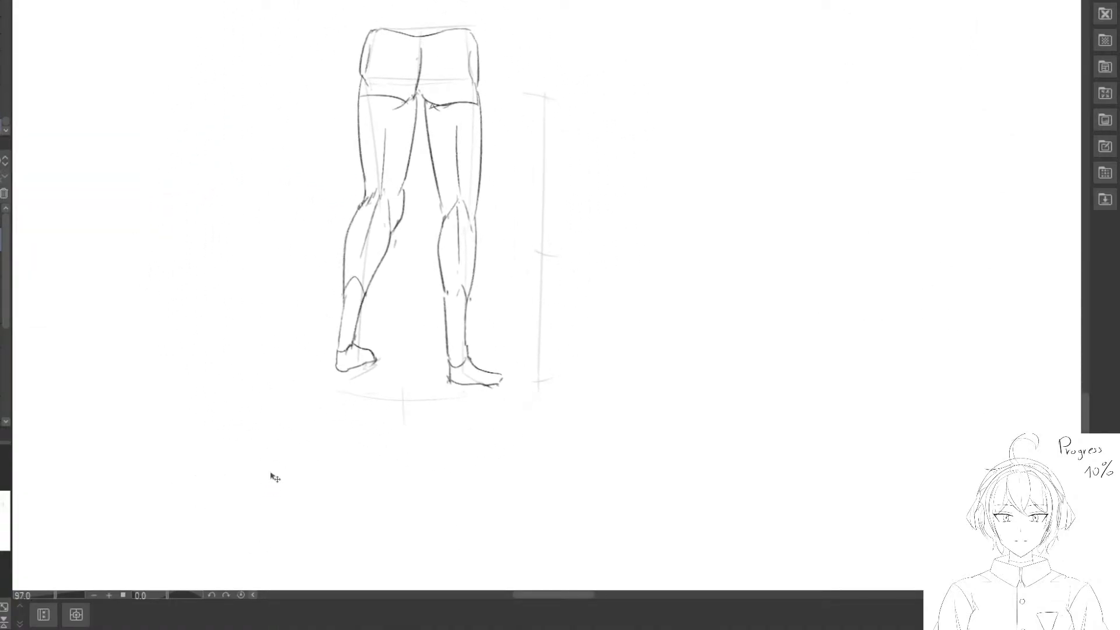
Rework the inner knee lines of the left leg, checking the fifth bottom-row reference pose.
mouse_move(408, 195)
mouse_down()
mouse_move(380, 200)
mouse_move(386, 171)
mouse_up()
drag(386, 171, 400, 204)
drag(431, 4, 369, 457)
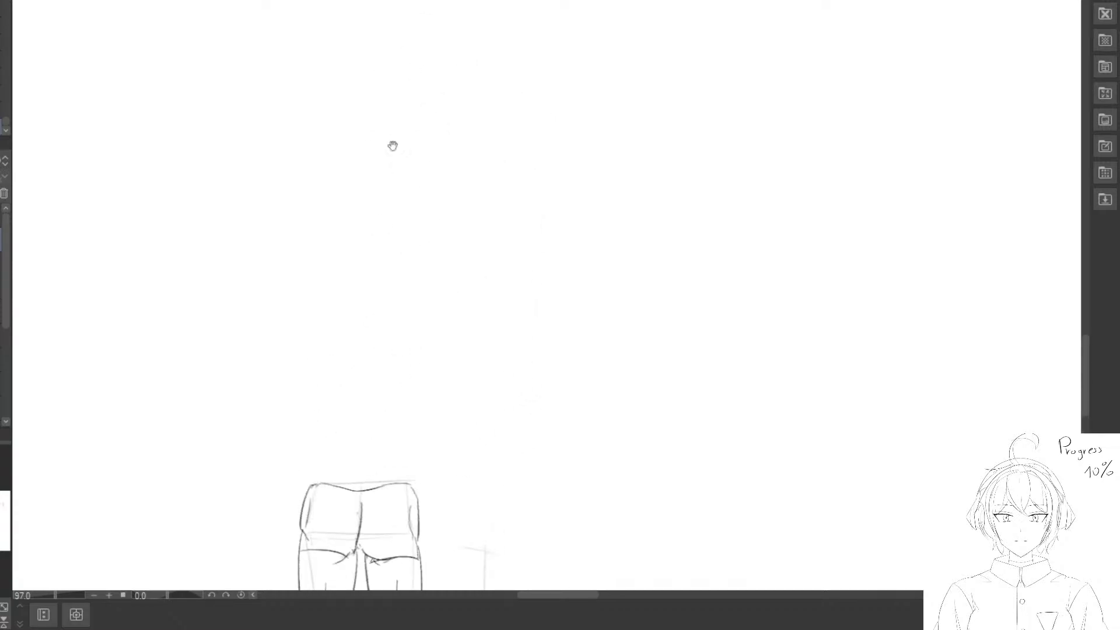
drag(390, 52, 409, 421)
drag(296, 356, 359, 330)
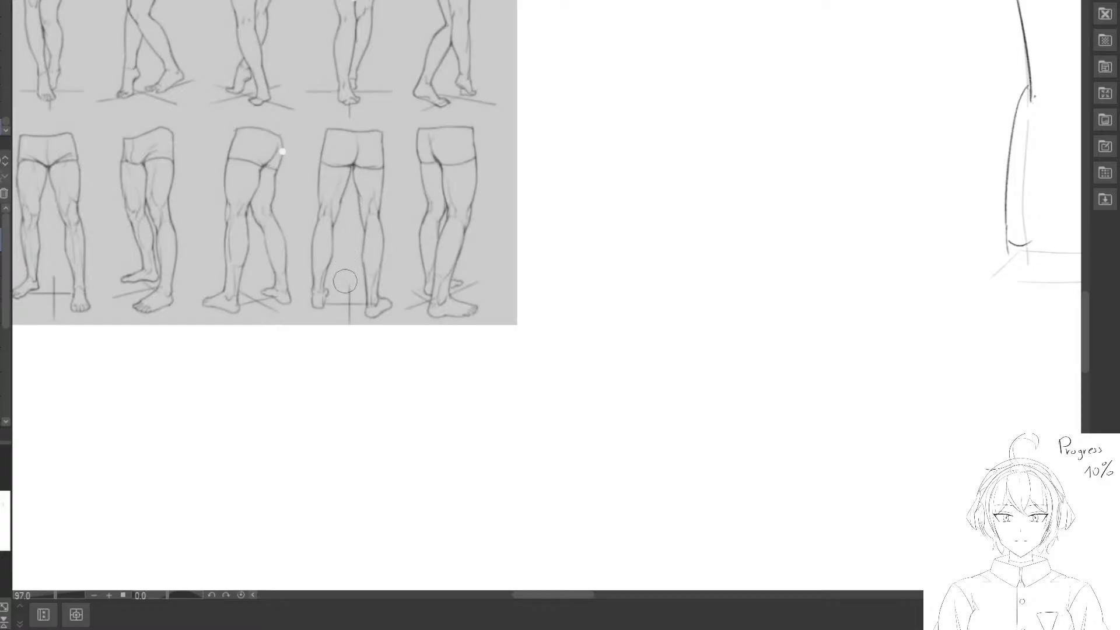
scroll(347, 285, down, 10)
drag(340, 377, 389, 181)
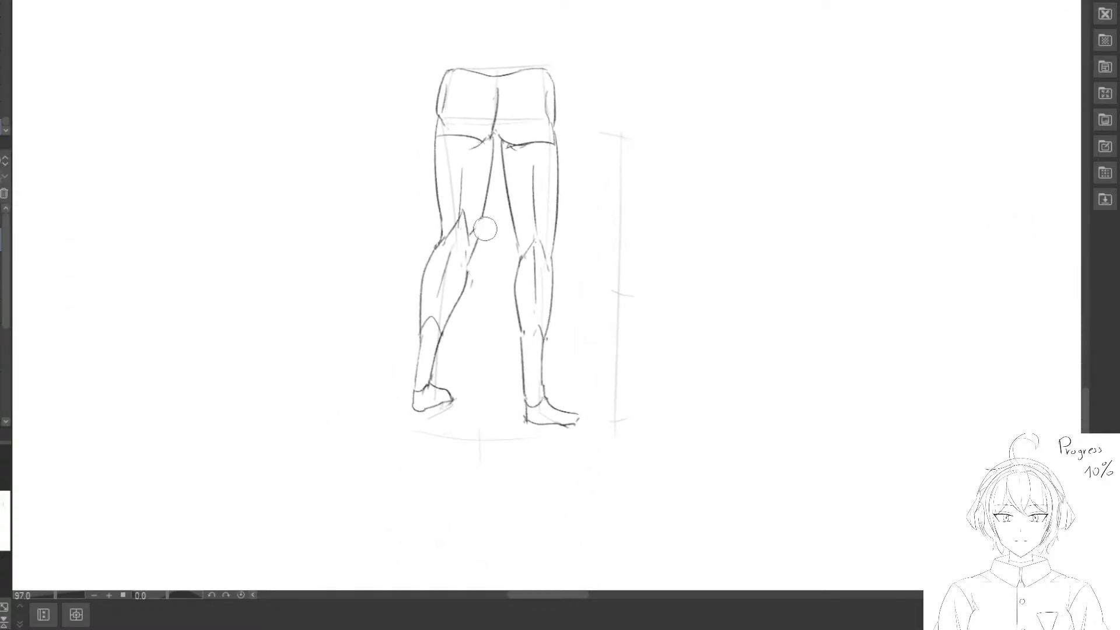
Redraw the left leg's inner contour as one line from thigh through knee into calf, erasing stray marks.
drag(491, 136, 471, 257)
key(e)
mouse_move(472, 251)
mouse_down()
mouse_move(467, 272)
mouse_move(485, 223)
mouse_up()
key(p)
key(e)
key(p)
scroll(461, 269, down, 3)
scroll(465, 237, up, 3)
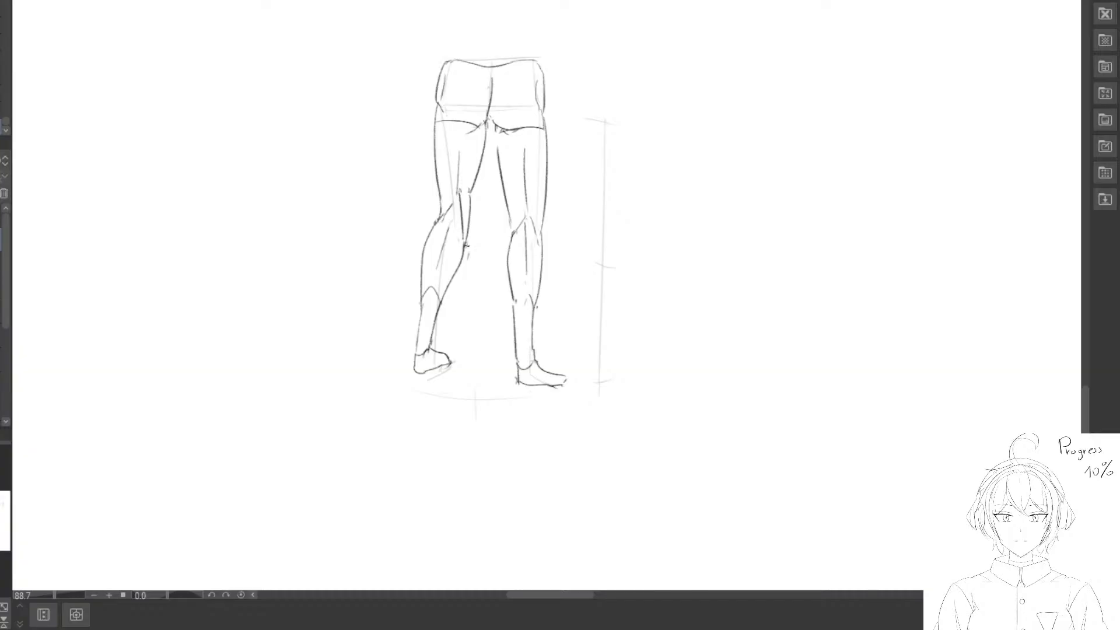
mouse_move(474, 189)
mouse_down()
mouse_move(480, 140)
mouse_move(480, 163)
mouse_up()
key(p)
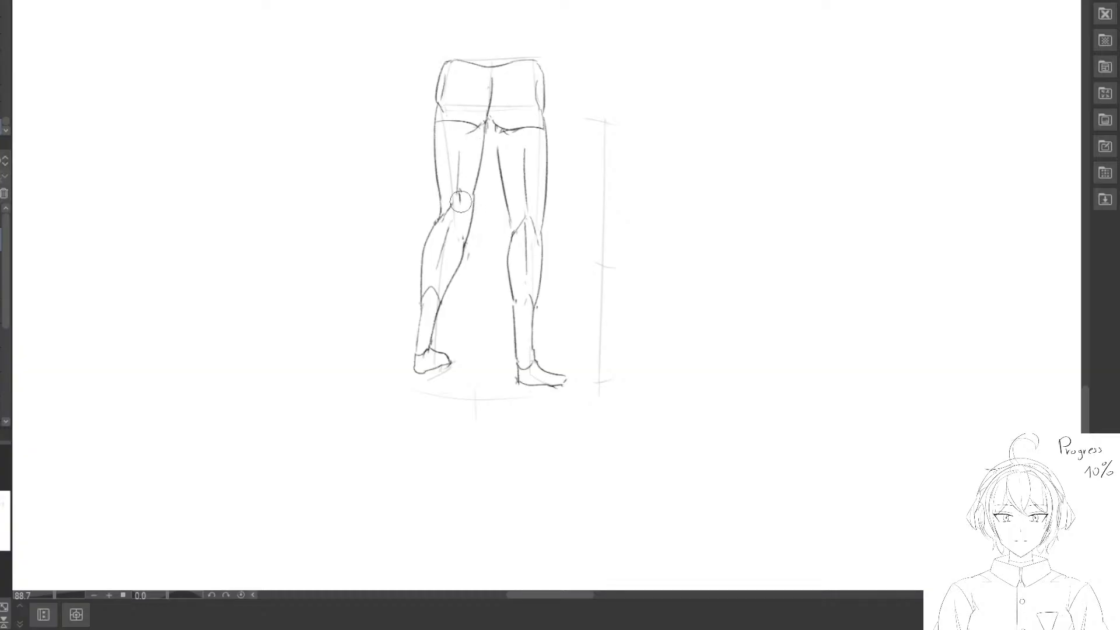
Select the revised back-view legs and move them onto the reference sheet for another comparison.
scroll(449, 262, down, 2)
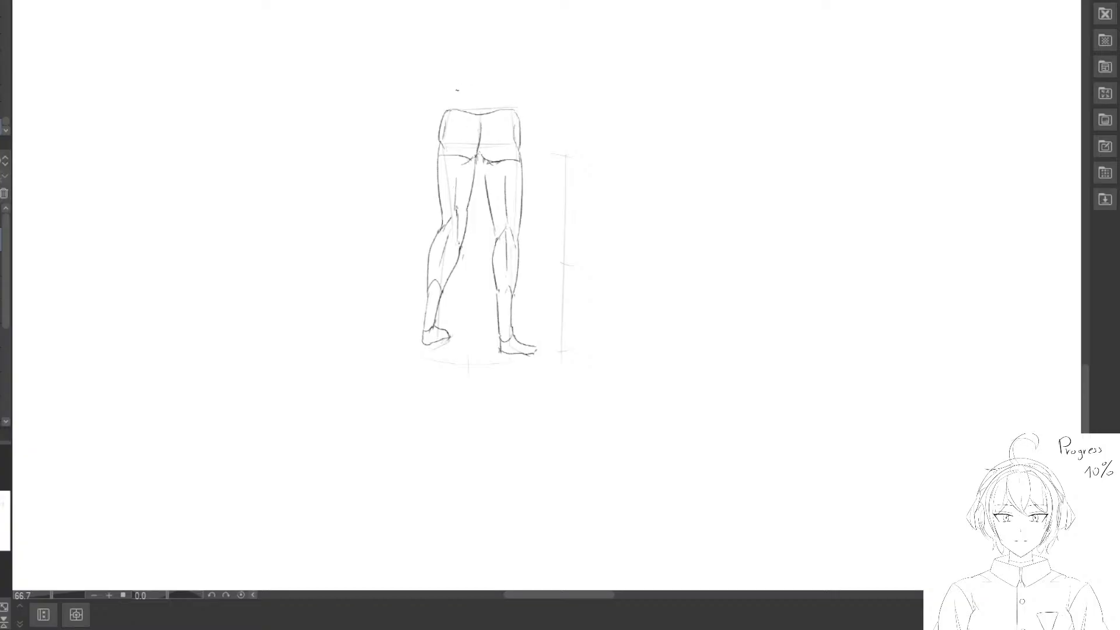
mouse_move(463, 65)
mouse_down()
mouse_move(376, 305)
mouse_move(647, 76)
mouse_up()
scroll(520, 137, down, 3)
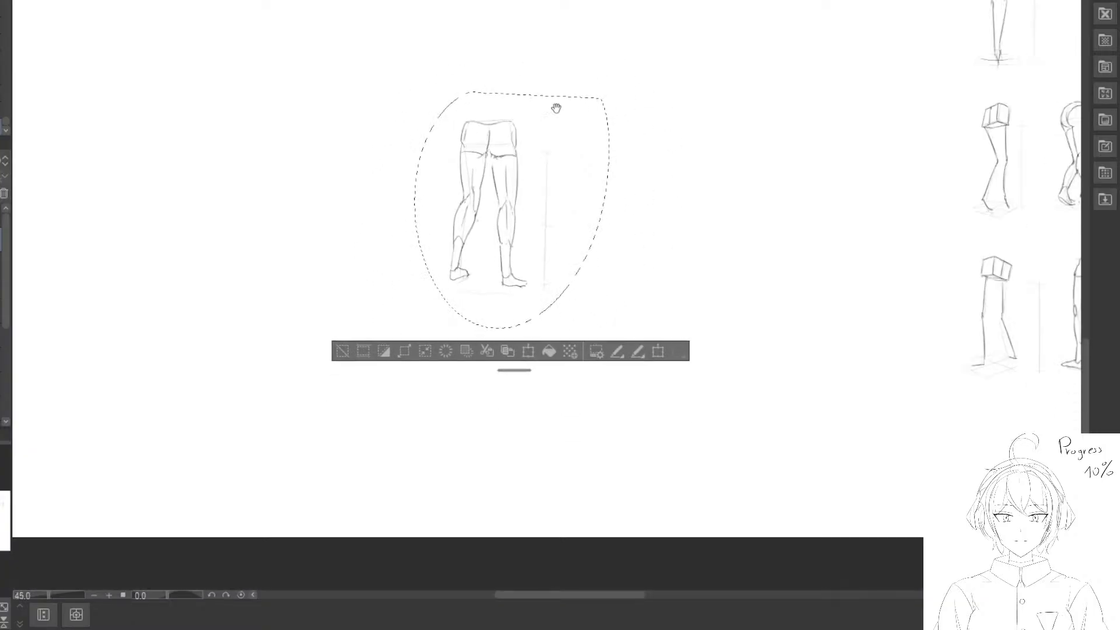
drag(555, 107, 487, 246)
mouse_move(441, 333)
mouse_down()
mouse_move(456, 127)
mouse_move(480, 305)
mouse_up()
mouse_move(484, 318)
mouse_down()
mouse_move(467, 165)
mouse_move(493, 248)
mouse_up()
drag(507, 222, 482, 181)
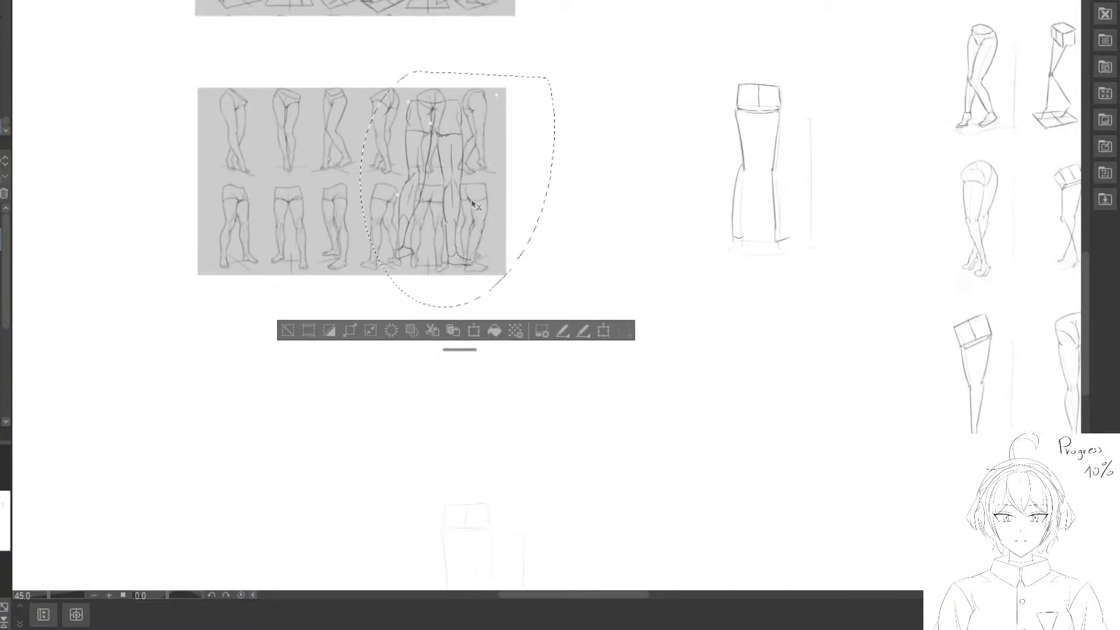
Scale the selected legs down and align them over the fifth bottom-row pose to check the proportions.
key(ctrl+t)
drag(554, 71, 495, 142)
drag(427, 177, 453, 161)
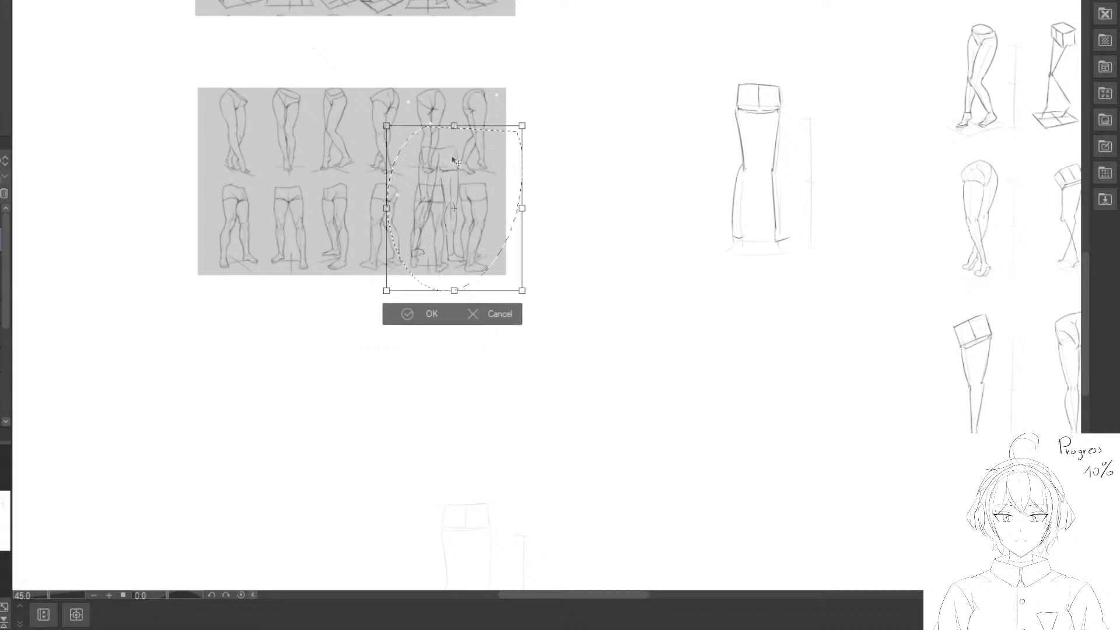
scroll(457, 182, up, 3)
scroll(461, 186, up, 3)
mouse_move(435, 293)
mouse_down()
mouse_move(467, 311)
mouse_move(428, 332)
mouse_move(461, 346)
mouse_move(444, 350)
mouse_move(399, 296)
mouse_up()
mouse_move(628, 67)
mouse_down()
mouse_move(546, 111)
mouse_move(583, 102)
mouse_move(532, 145)
mouse_up()
drag(469, 209, 480, 201)
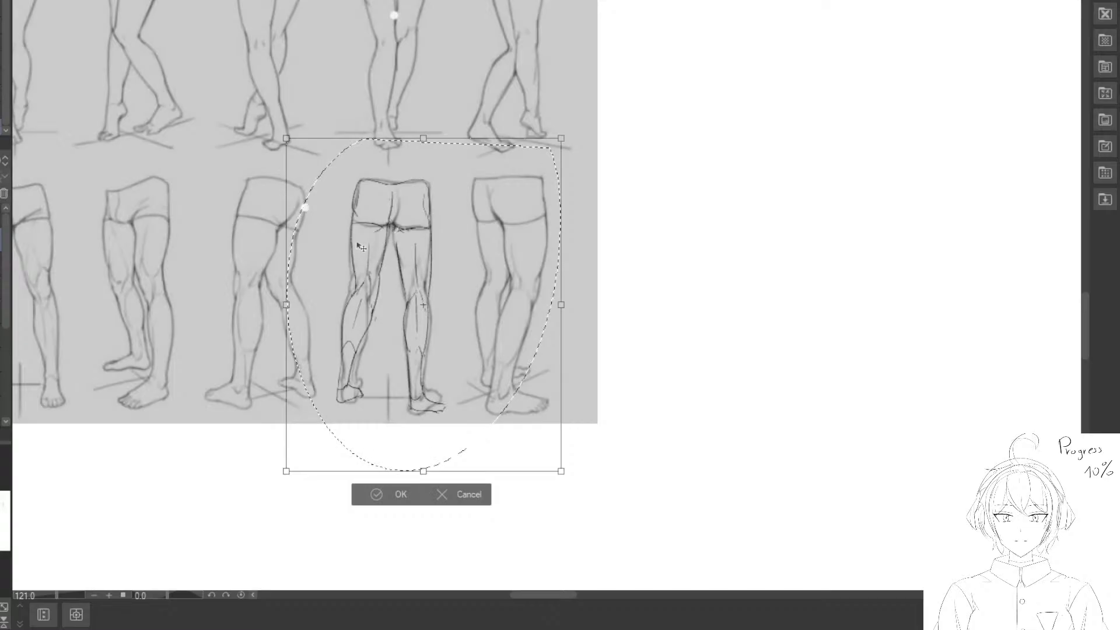
click(365, 493)
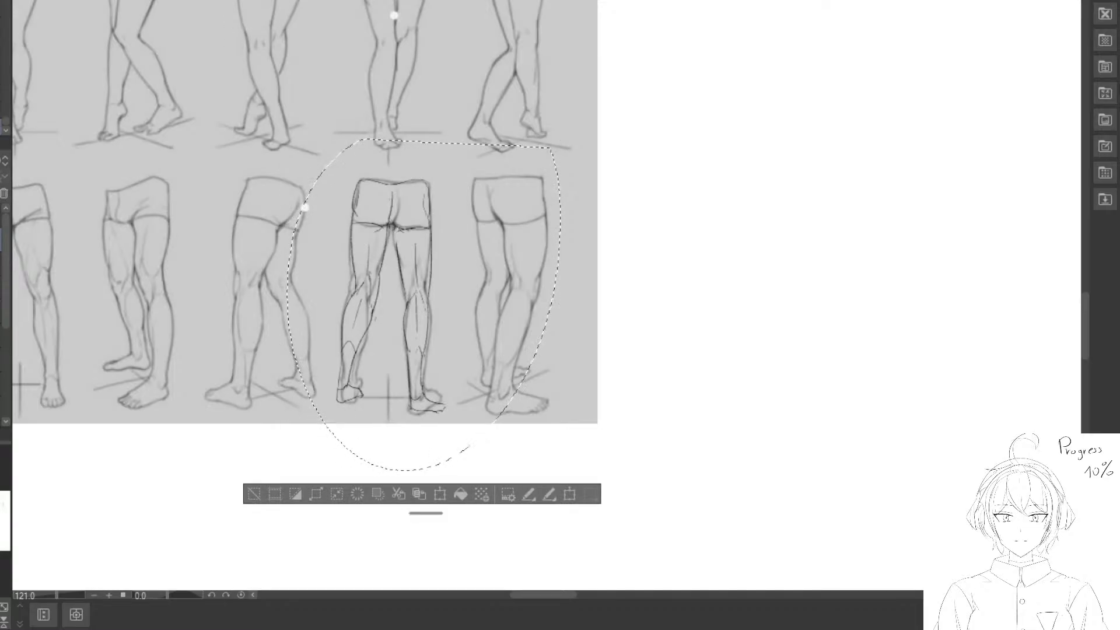
Undo the overlay of the revised legs and deselect the original drawing.
key(ctrl+z)
mouse_move(298, 583)
mouse_down()
mouse_move(307, 249)
mouse_move(296, 148)
mouse_up()
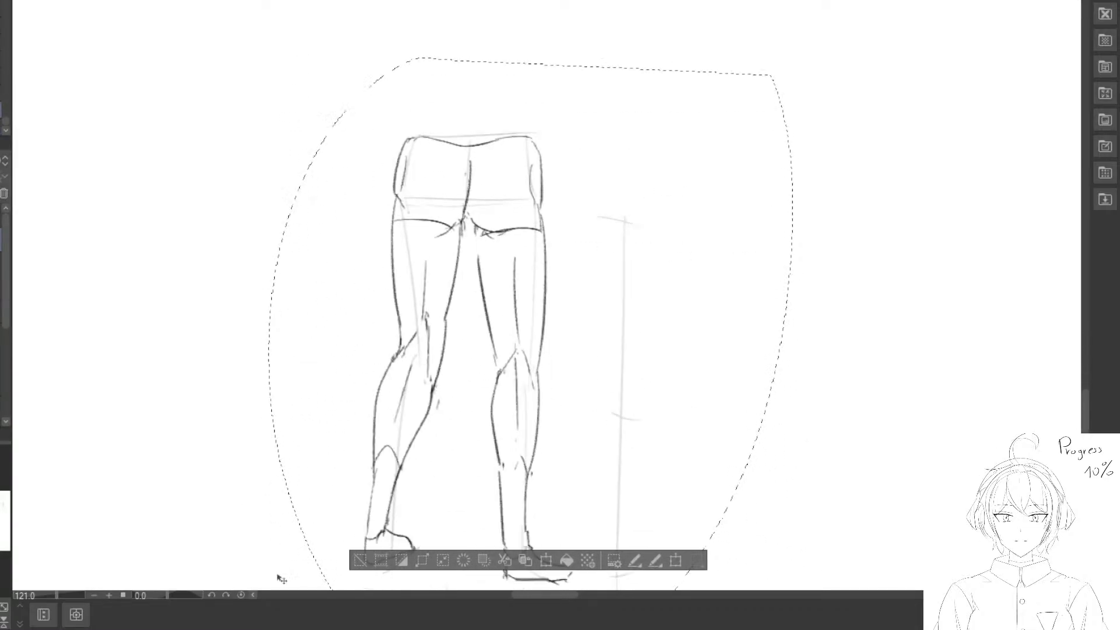
click(360, 560)
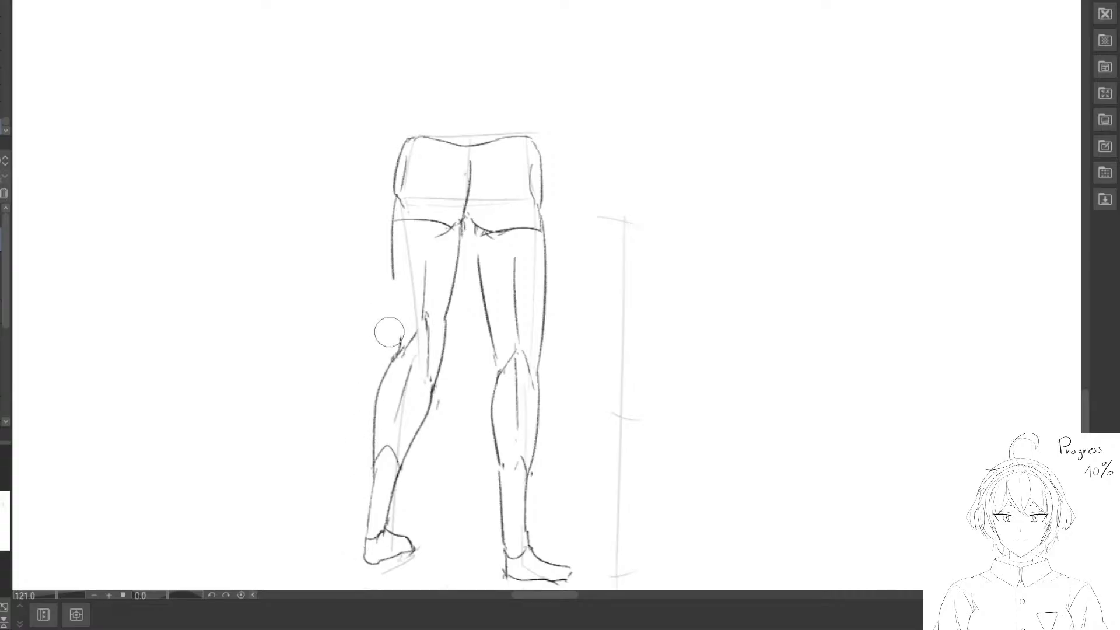
Erase the left leg's thigh centre line and messy knee lines, and redraw the muscle lines behind the knee.
drag(395, 238, 392, 312)
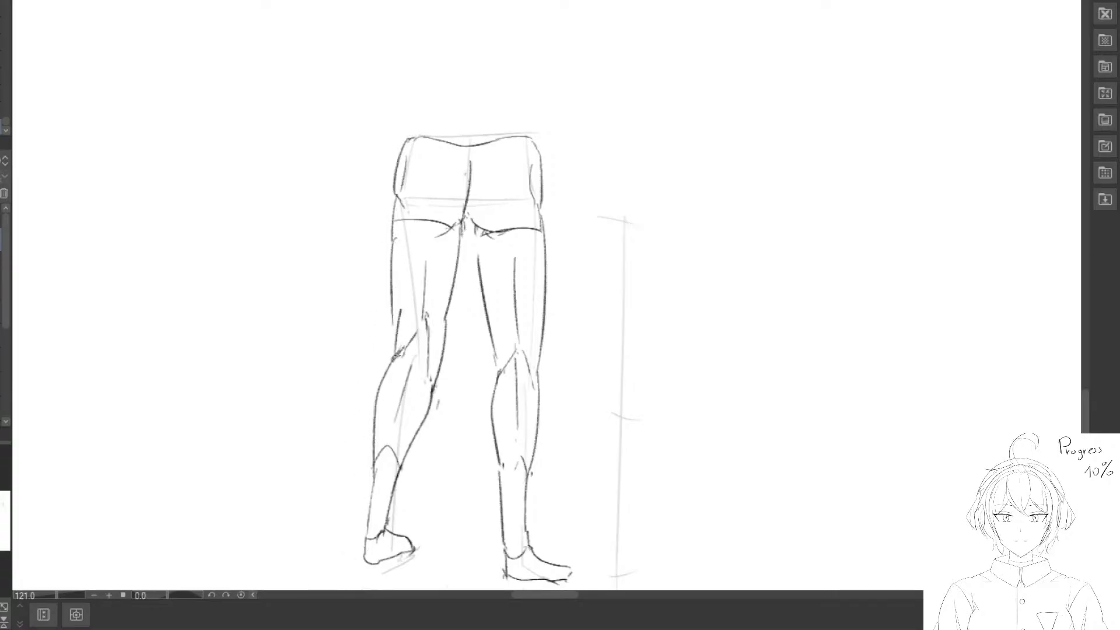
key(e)
drag(422, 266, 422, 314)
mouse_move(402, 312)
mouse_down()
mouse_move(397, 337)
mouse_move(420, 332)
mouse_move(407, 357)
mouse_up()
key(p)
key(e)
key(p)
mouse_move(394, 358)
mouse_down()
mouse_move(412, 323)
mouse_move(421, 369)
mouse_up()
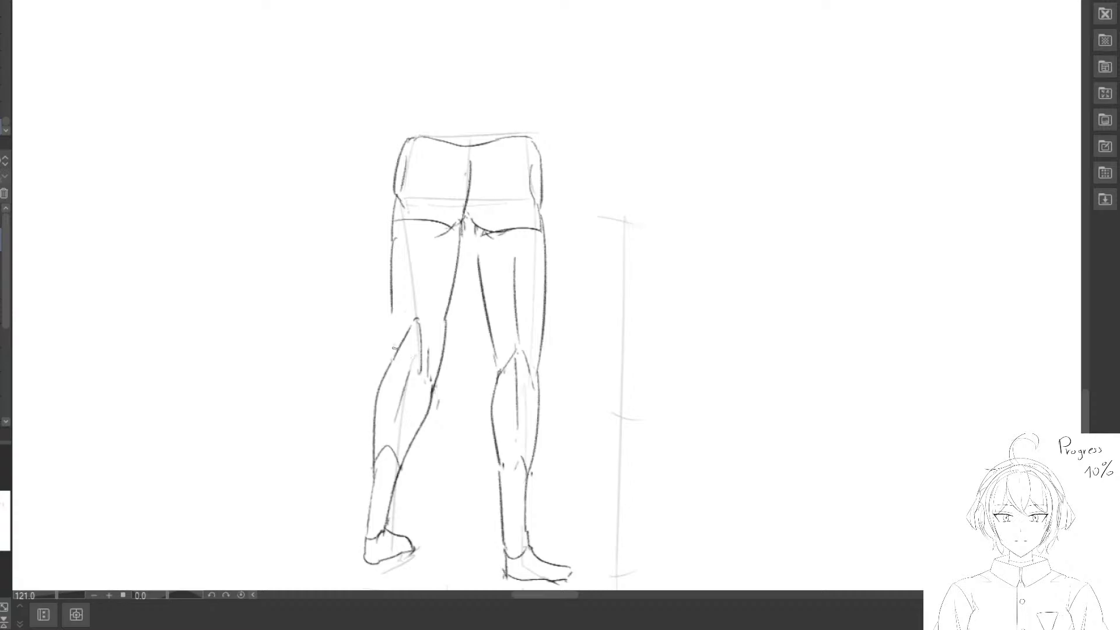
Redraw the left leg's outer thigh contour slightly farther out and join it to the calf.
drag(400, 313, 387, 365)
key(ctrl+z)
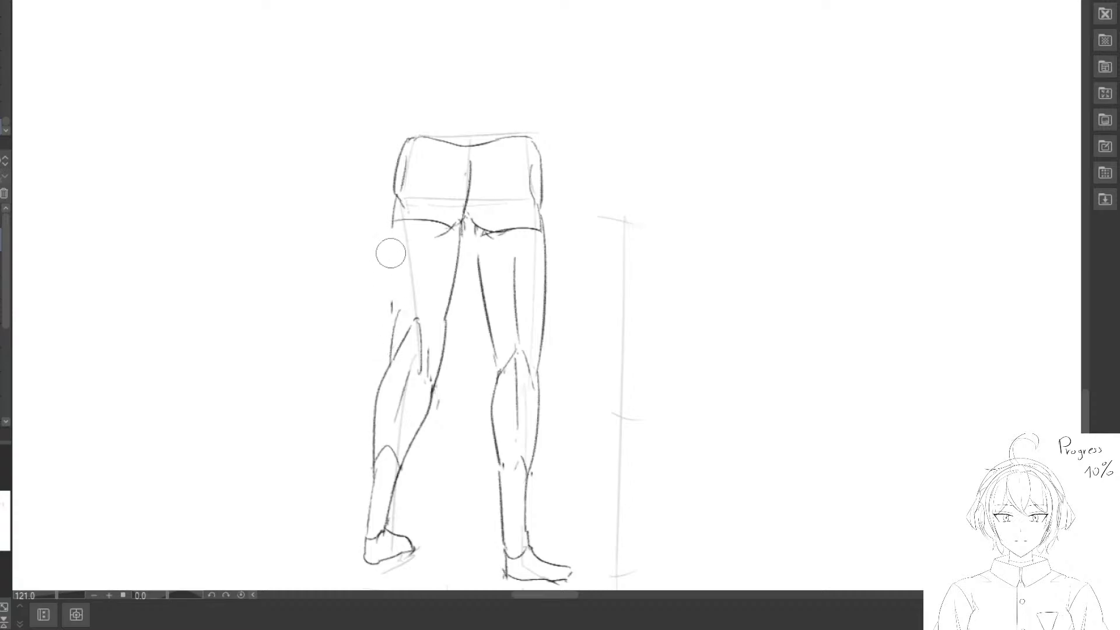
drag(390, 226, 388, 320)
key(ctrl+z)
drag(392, 224, 389, 317)
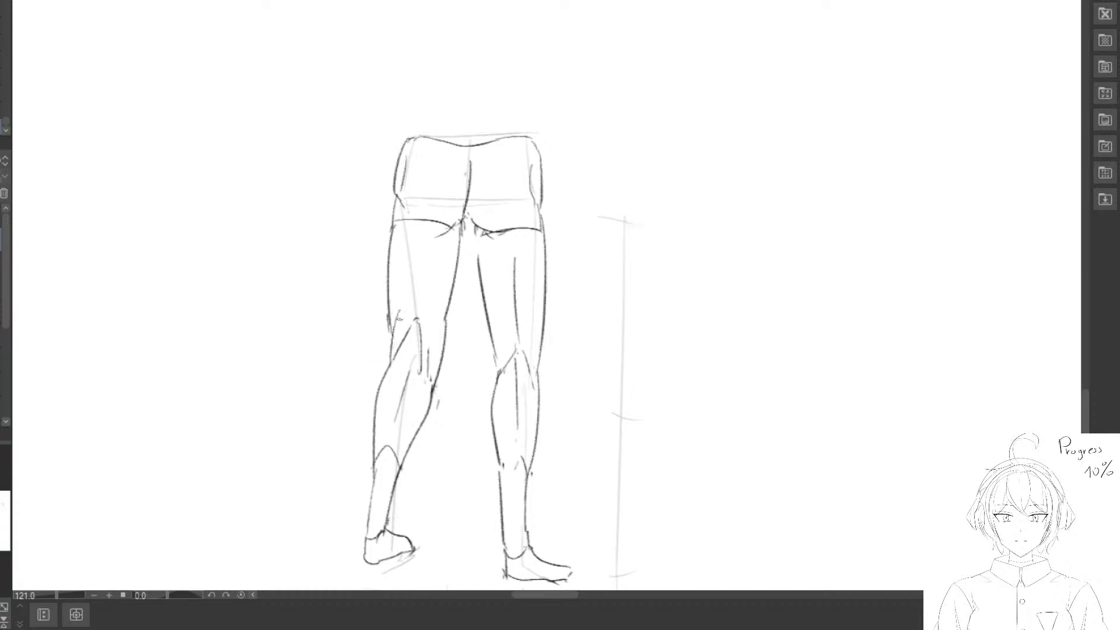
Select the finished back-view legs, move them closer to their block construction, and deselect.
scroll(415, 328, down, 5)
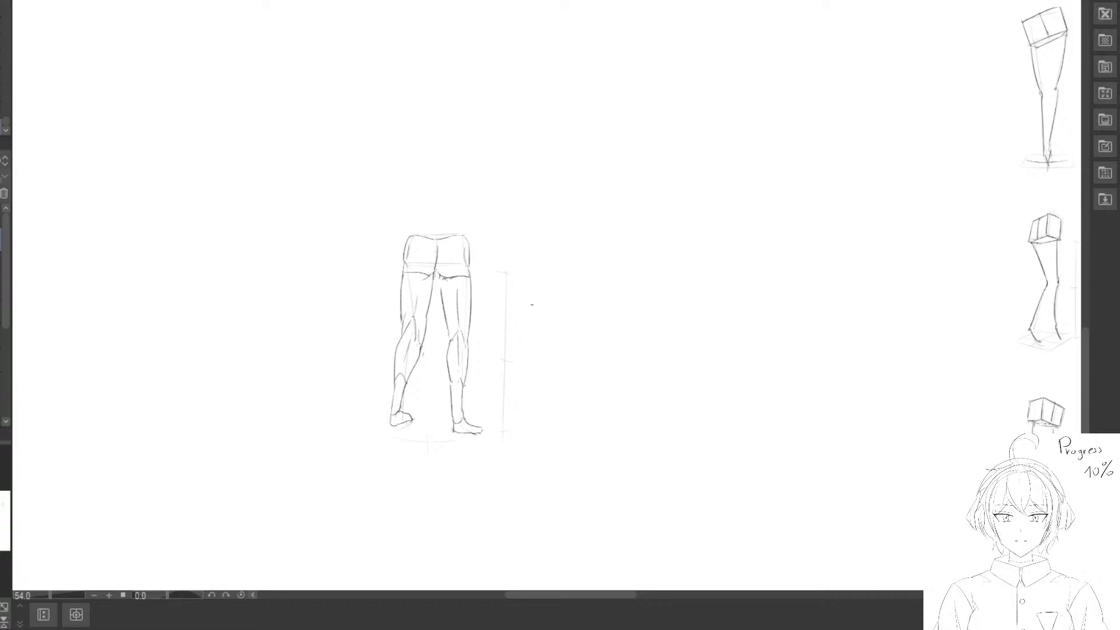
mouse_move(510, 158)
mouse_down()
mouse_move(592, 267)
mouse_move(441, 317)
mouse_up()
scroll(547, 265, down, 1)
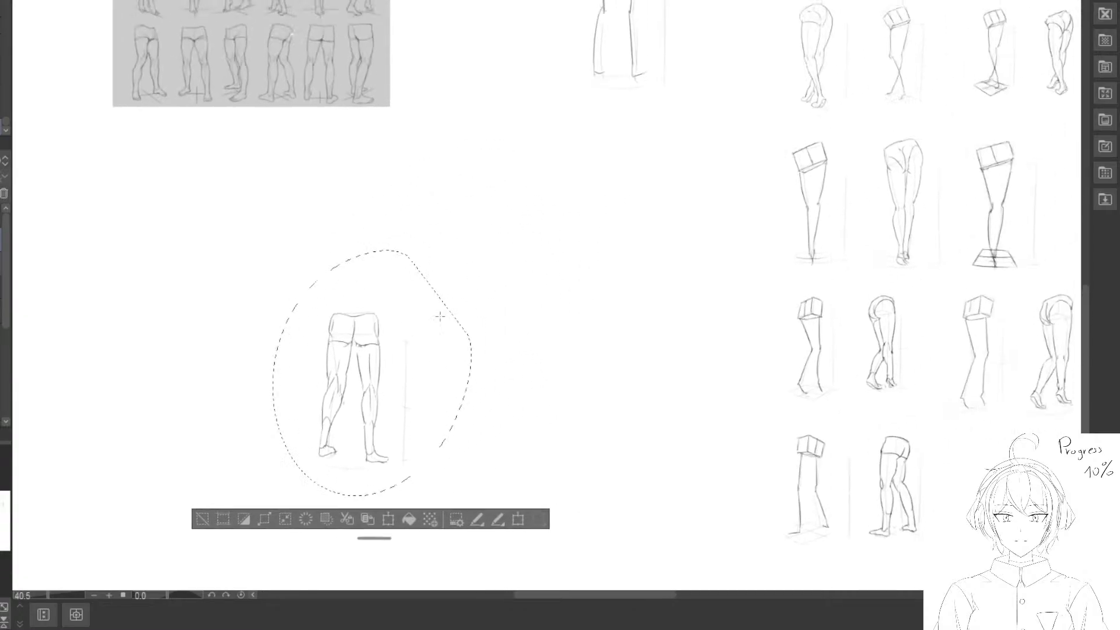
mouse_move(357, 371)
mouse_down()
mouse_move(497, 169)
mouse_move(429, 377)
mouse_move(452, 221)
mouse_move(446, 247)
mouse_move(411, 203)
mouse_up()
drag(323, 186, 405, 418)
click(238, 536)
Arrange the block construction and the finished legs side by side.
drag(458, 62, 475, 152)
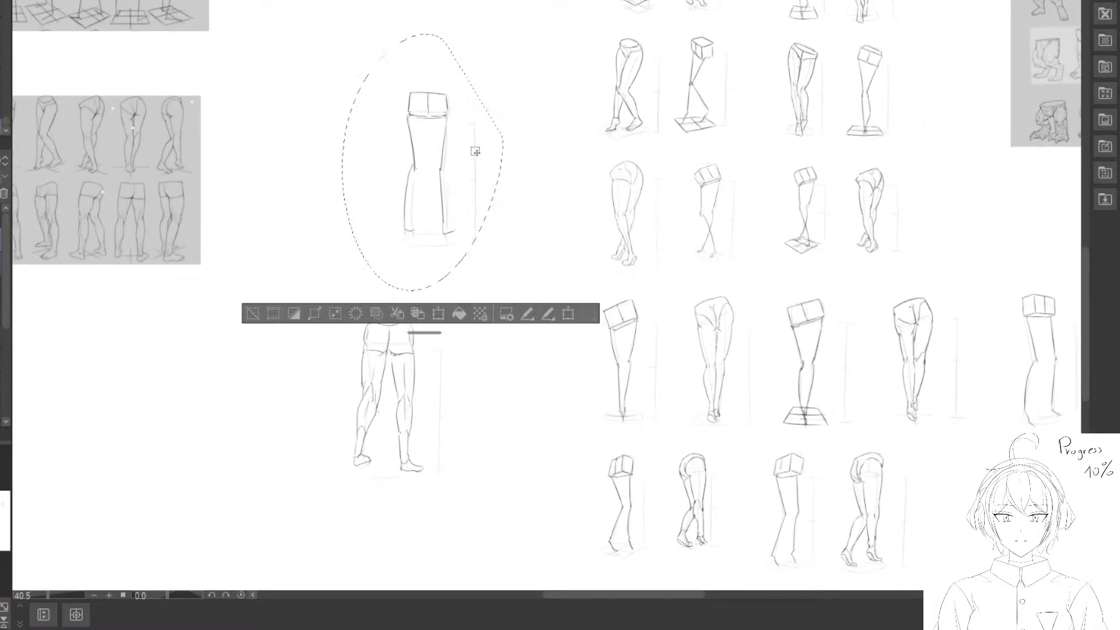
click(255, 313)
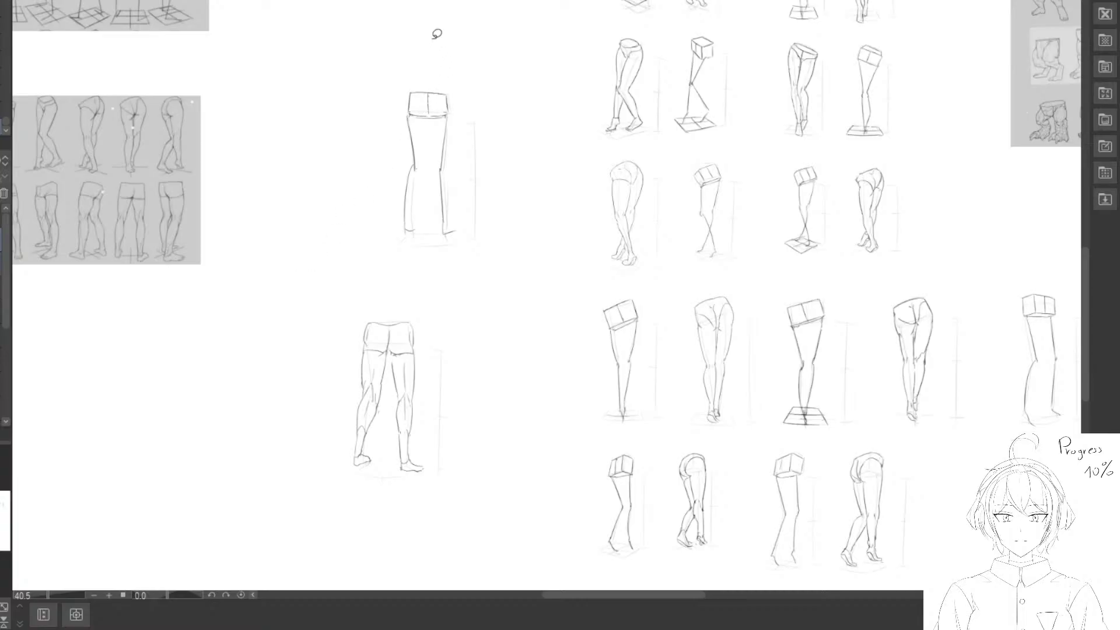
mouse_move(437, 33)
mouse_down()
mouse_move(526, 130)
mouse_move(317, 292)
mouse_move(317, 387)
mouse_move(344, 402)
mouse_up()
click(131, 516)
Select the construction and finished legs together, scale them down, and place them beside the existing pair in the practice collection's last row.
mouse_move(343, 234)
mouse_down()
mouse_move(324, 211)
mouse_move(526, 257)
mouse_up()
mouse_move(371, 368)
mouse_down()
mouse_move(264, 174)
mouse_move(470, 507)
mouse_move(191, 324)
mouse_up()
mouse_move(191, 324)
mouse_down()
mouse_move(494, 386)
mouse_move(637, 337)
mouse_up()
key(ctrl+t)
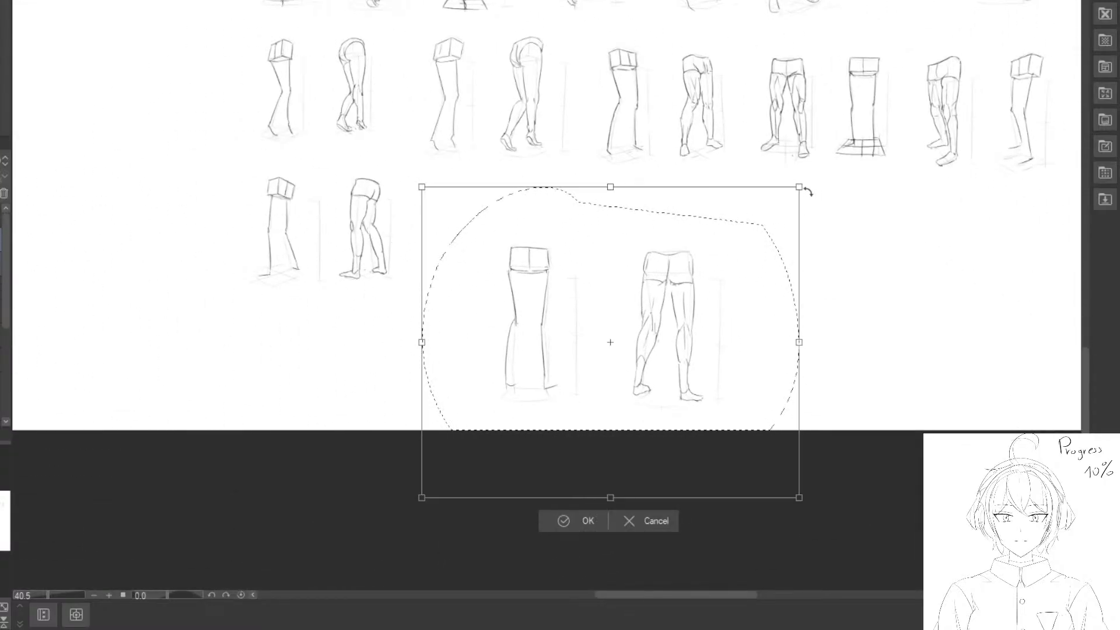
drag(800, 188, 720, 245)
mouse_move(620, 325)
mouse_down()
mouse_move(604, 225)
mouse_move(572, 238)
mouse_move(577, 254)
mouse_up()
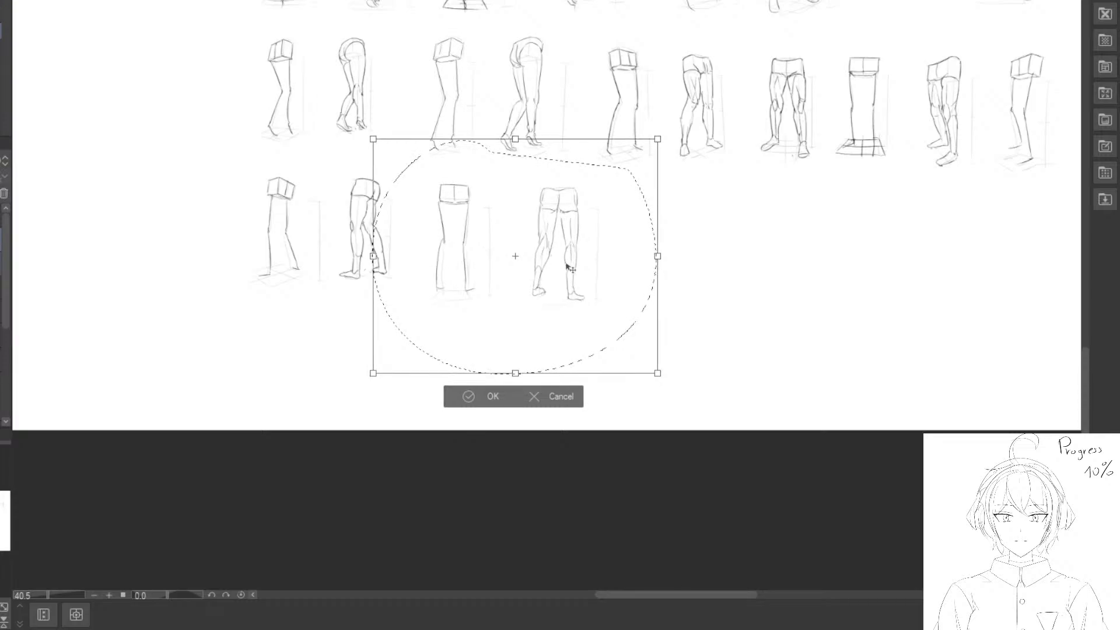
click(465, 397)
click(345, 396)
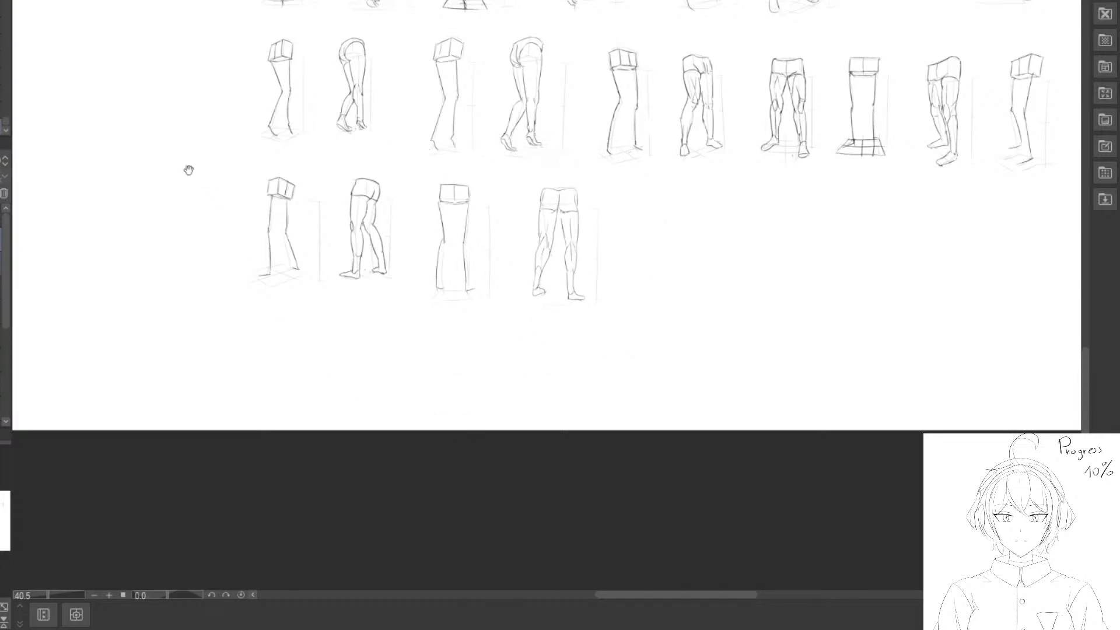
Sketch a light three-quarter pelvis block in an empty area of the canvas at 100% zoom.
drag(187, 170, 434, 396)
drag(237, 228, 423, 419)
drag(266, 309, 441, 370)
drag(325, 143, 394, 222)
drag(391, 438, 414, 240)
key(ctrl+alt+0)
drag(419, 466, 366, 224)
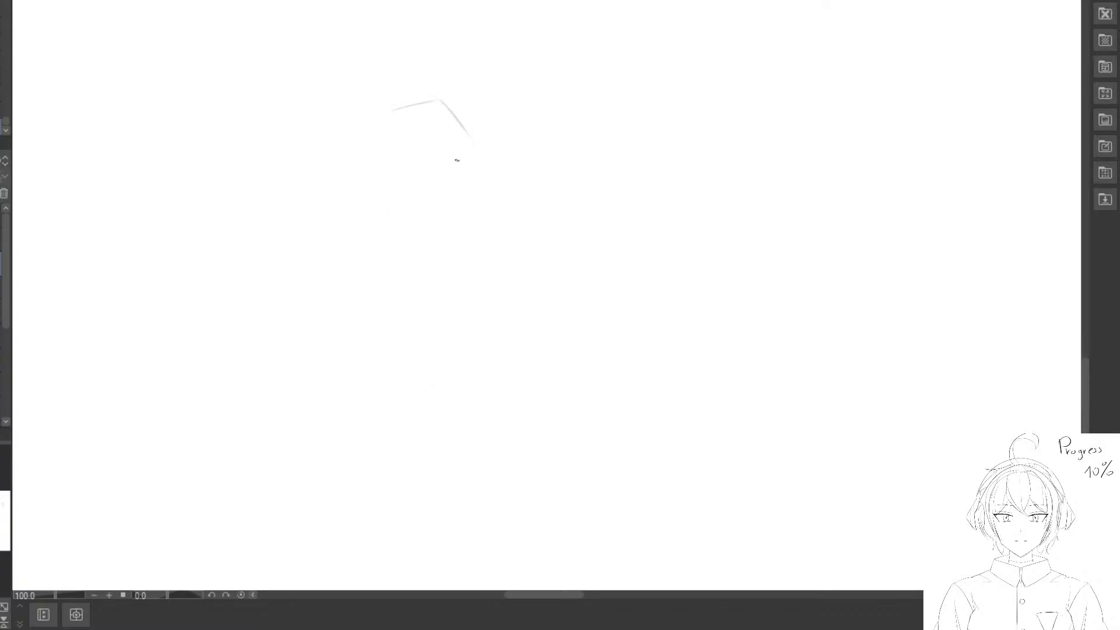
key(e)
mouse_move(466, 133)
mouse_down()
mouse_move(408, 100)
mouse_move(435, 102)
mouse_up()
key(p)
drag(438, 100, 444, 103)
key(e)
mouse_move(400, 130)
mouse_down()
mouse_move(394, 142)
mouse_move(432, 146)
mouse_up()
key(p)
drag(454, 234, 418, 178)
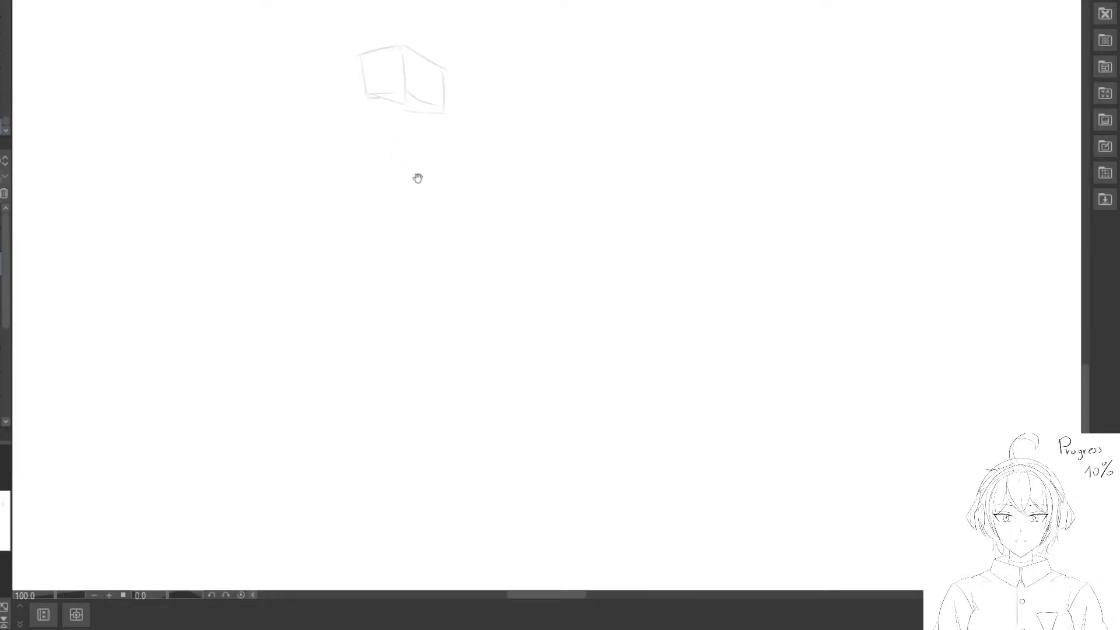
drag(502, 117, 485, 332)
key(e)
drag(512, 113, 489, 366)
key(p)
drag(492, 111, 523, 322)
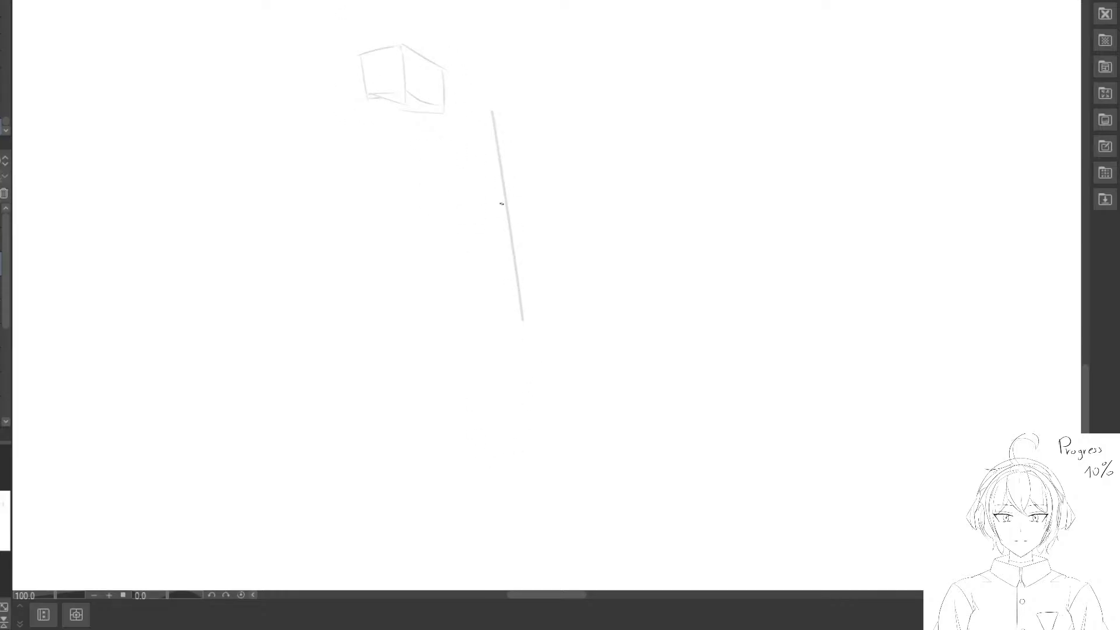
key(e)
drag(482, 115, 534, 325)
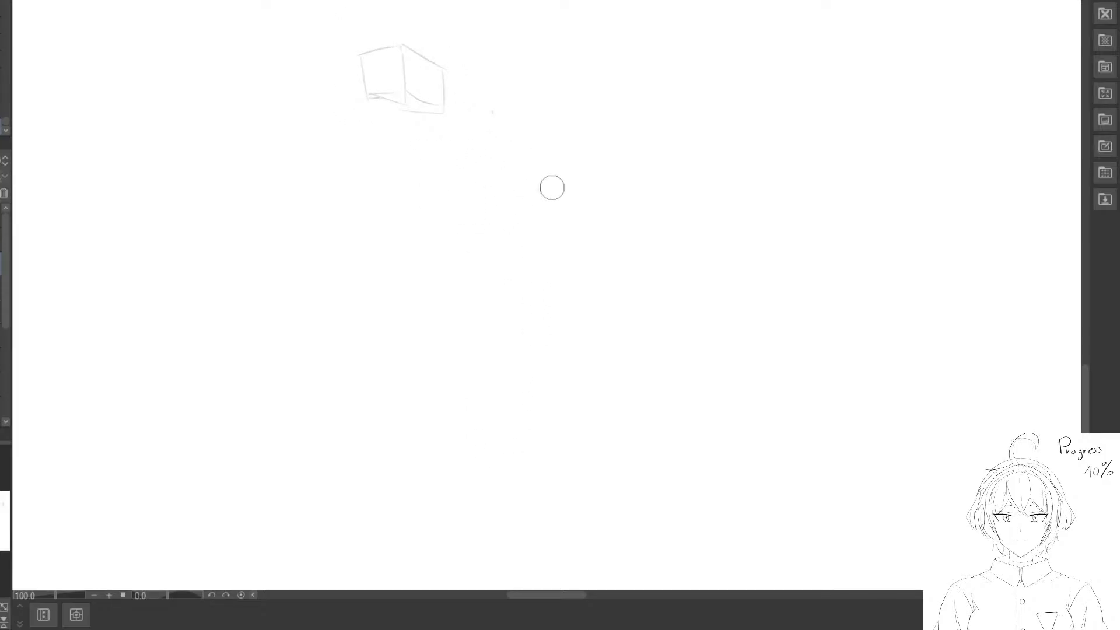
key(p)
drag(517, 114, 519, 291)
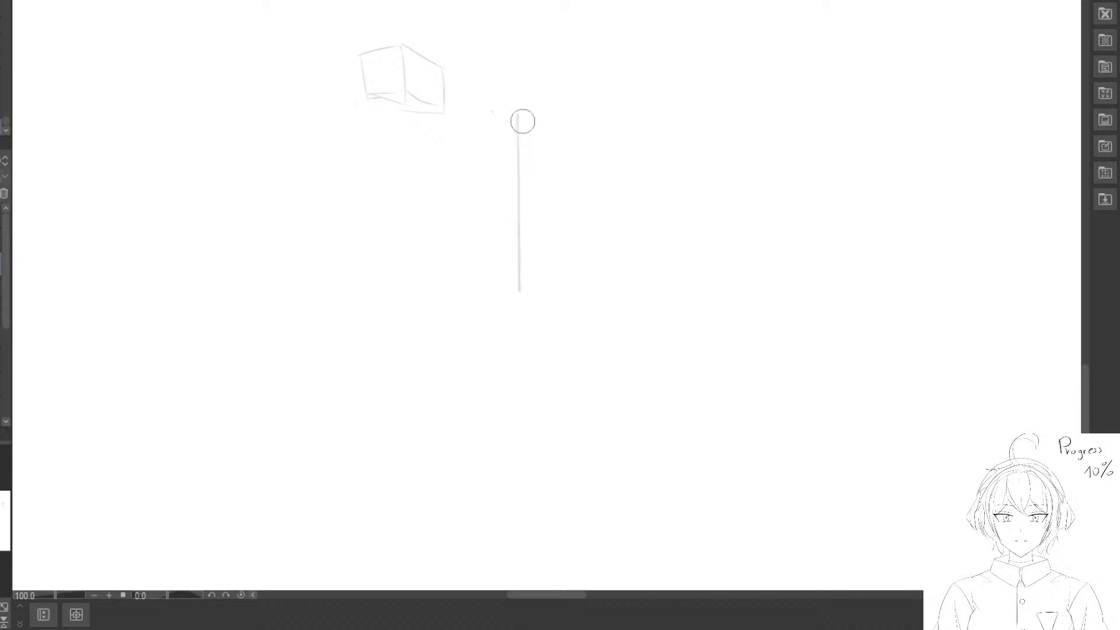
key(ctrl+z)
mouse_move(491, 112)
mouse_down()
mouse_move(500, 337)
mouse_move(500, 267)
mouse_up()
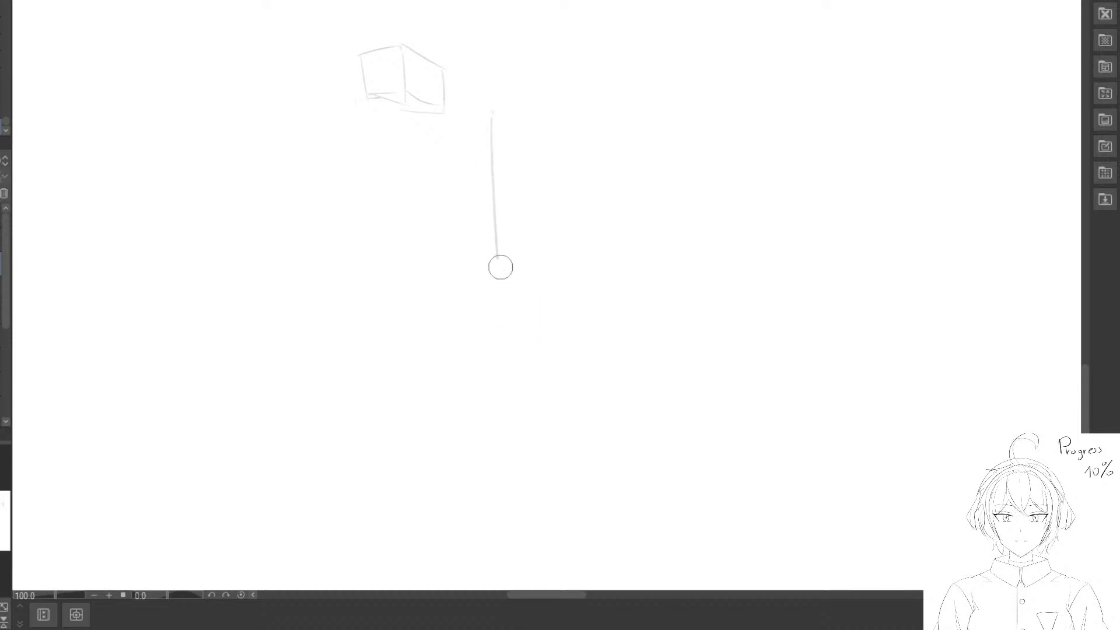
key(ctrl+z)
Draw a vertical height guide with end and midpoint ticks beside the pelvis block, and sketch a perspective floor grid beneath the block.
drag(500, 122, 498, 307)
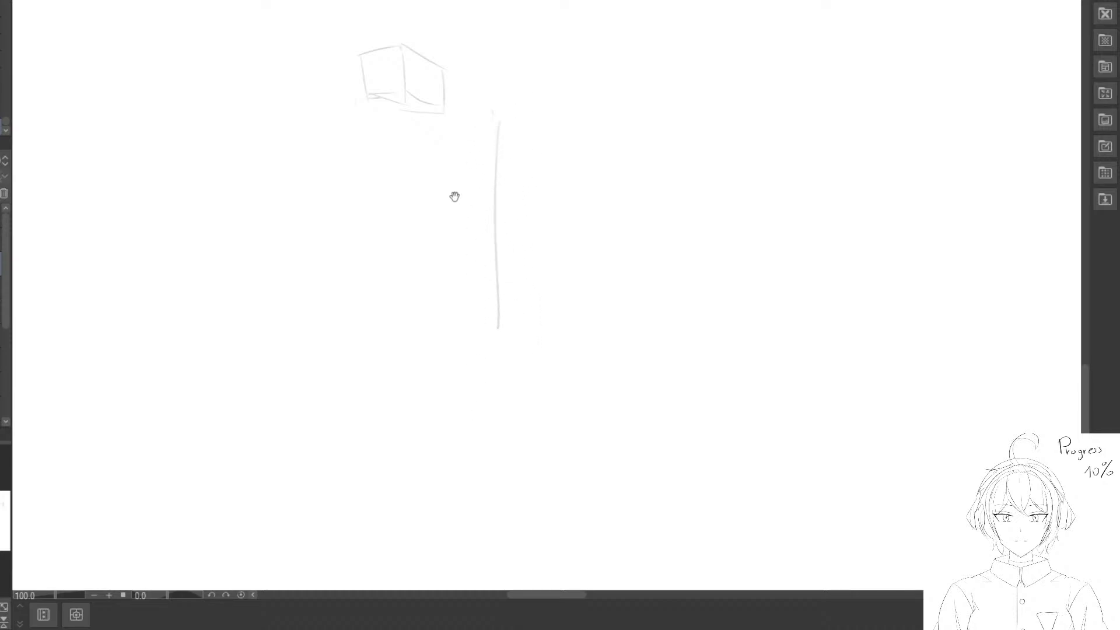
drag(454, 197, 486, 204)
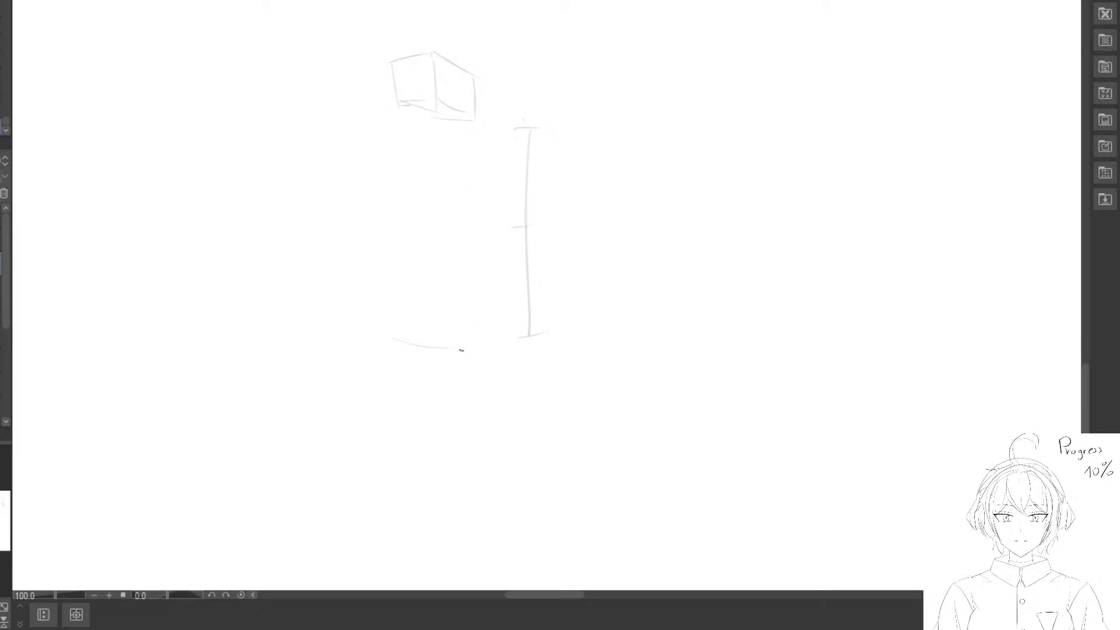
key(e)
mouse_move(392, 338)
mouse_down()
mouse_move(469, 338)
mouse_move(428, 365)
mouse_up()
key(p)
drag(443, 318, 487, 319)
key(e)
drag(400, 330, 420, 325)
key(p)
drag(360, 348, 437, 320)
drag(380, 330, 502, 338)
drag(374, 372, 490, 305)
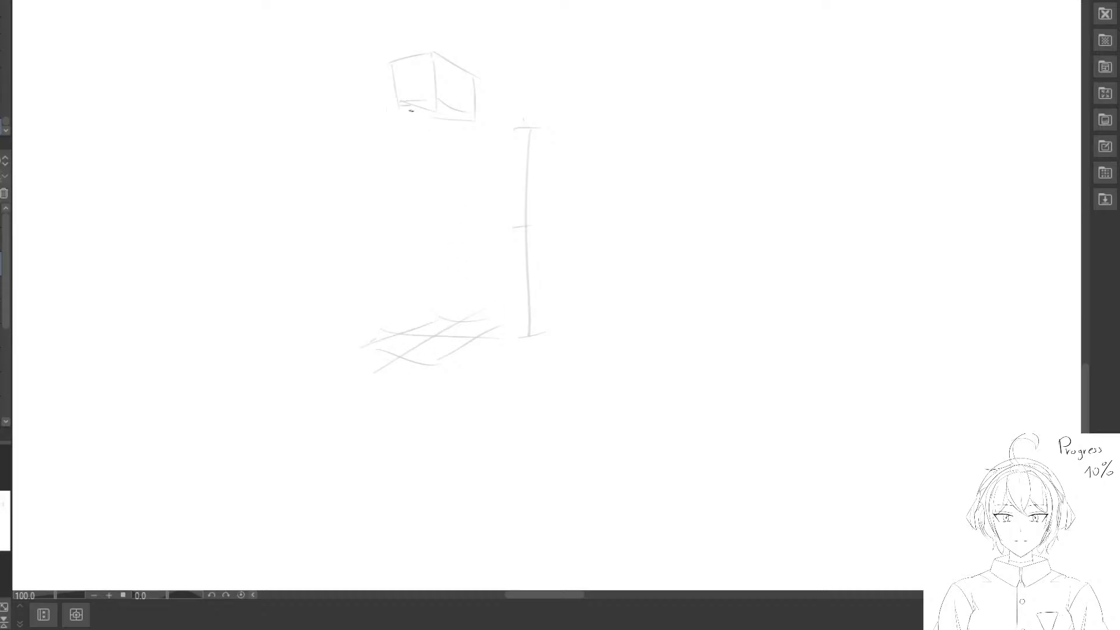
Sketch the left leg's construction lines from the pelvis block through a bent knee to the floor grid.
key(e)
drag(423, 211, 407, 140)
key(space)
mouse_move(414, 210)
mouse_down()
mouse_move(417, 270)
mouse_move(387, 233)
mouse_move(432, 282)
mouse_move(370, 227)
mouse_move(440, 150)
mouse_up()
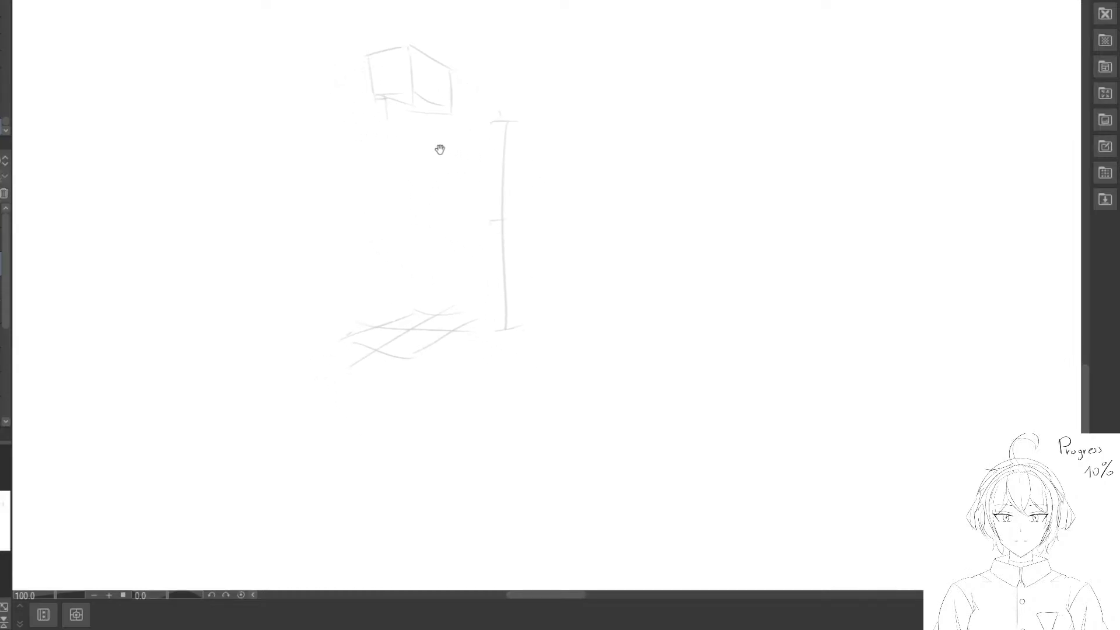
mouse_move(390, 94)
mouse_down()
mouse_move(401, 221)
mouse_move(388, 110)
mouse_move(383, 201)
mouse_move(409, 312)
mouse_move(389, 236)
mouse_move(404, 320)
mouse_up()
key(e)
key(p)
key(e)
key(p)
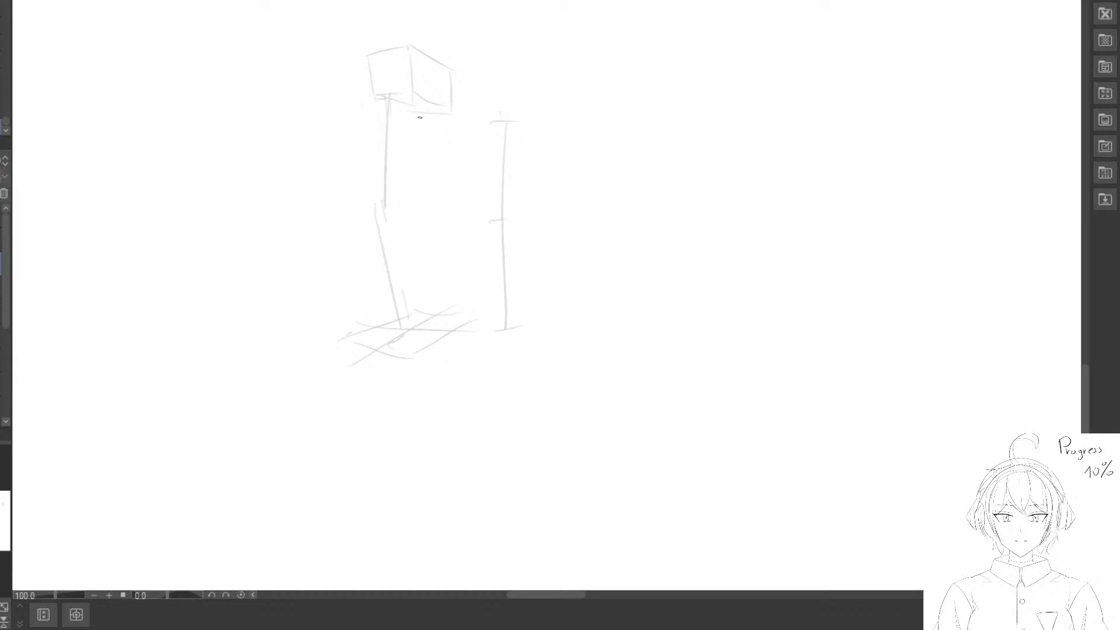
Sketch the right leg's thigh and shin construction lines from the pelvis block down to the floor grid's rear corner.
mouse_move(423, 156)
mouse_down()
mouse_move(467, 181)
mouse_move(465, 109)
mouse_up()
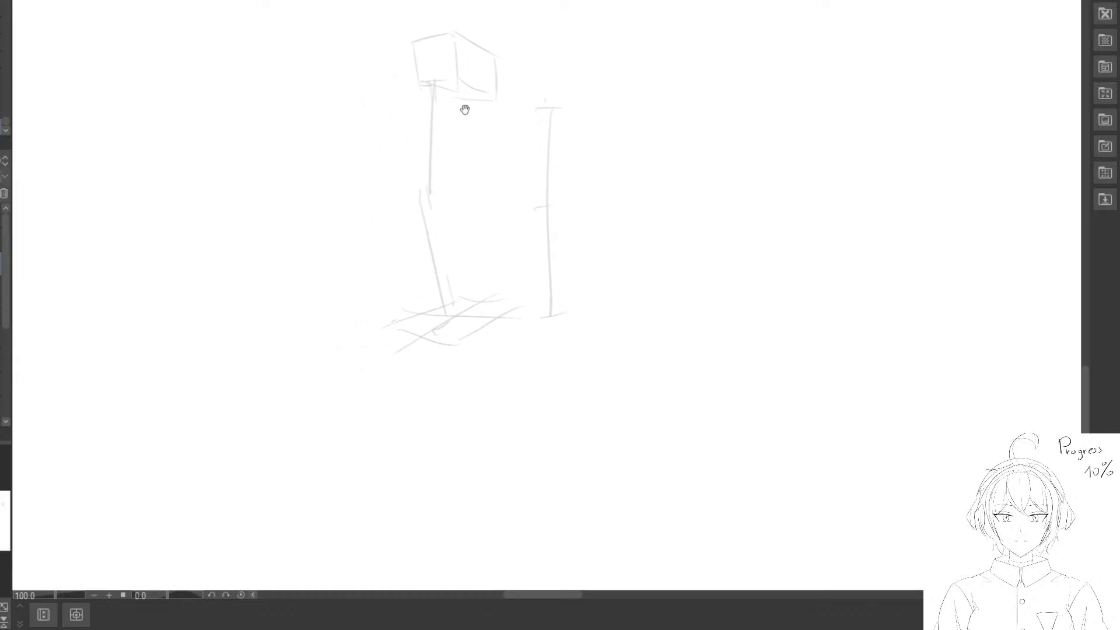
key(e)
mouse_move(480, 192)
mouse_down()
mouse_move(475, 120)
mouse_move(472, 194)
mouse_move(490, 270)
mouse_up()
key(p)
mouse_move(382, 250)
mouse_down()
mouse_move(457, 221)
mouse_move(473, 259)
mouse_up()
Erase the left leg's construction lines and redraw the thigh and shin slightly farther out.
key(e)
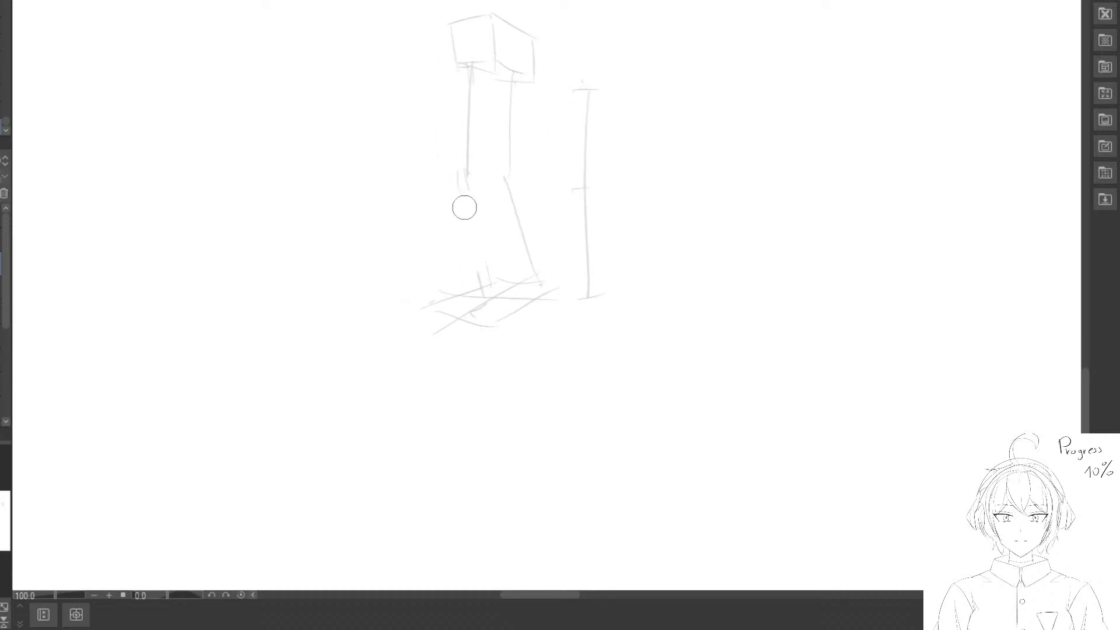
drag(464, 208, 460, 105)
key(p)
drag(466, 63, 459, 196)
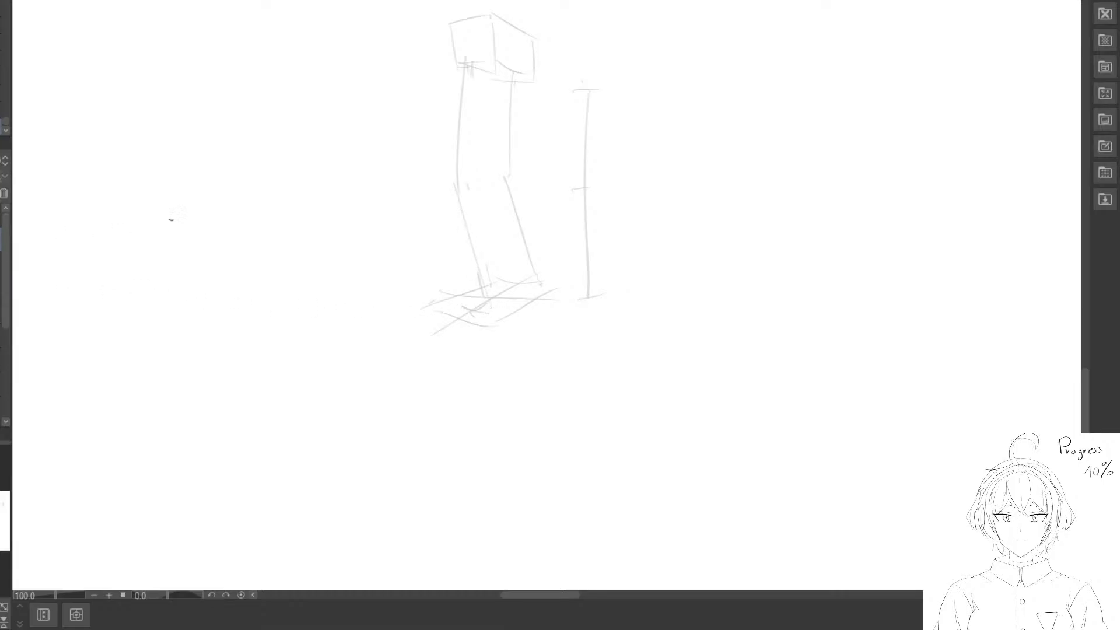
drag(427, 69, 359, 99)
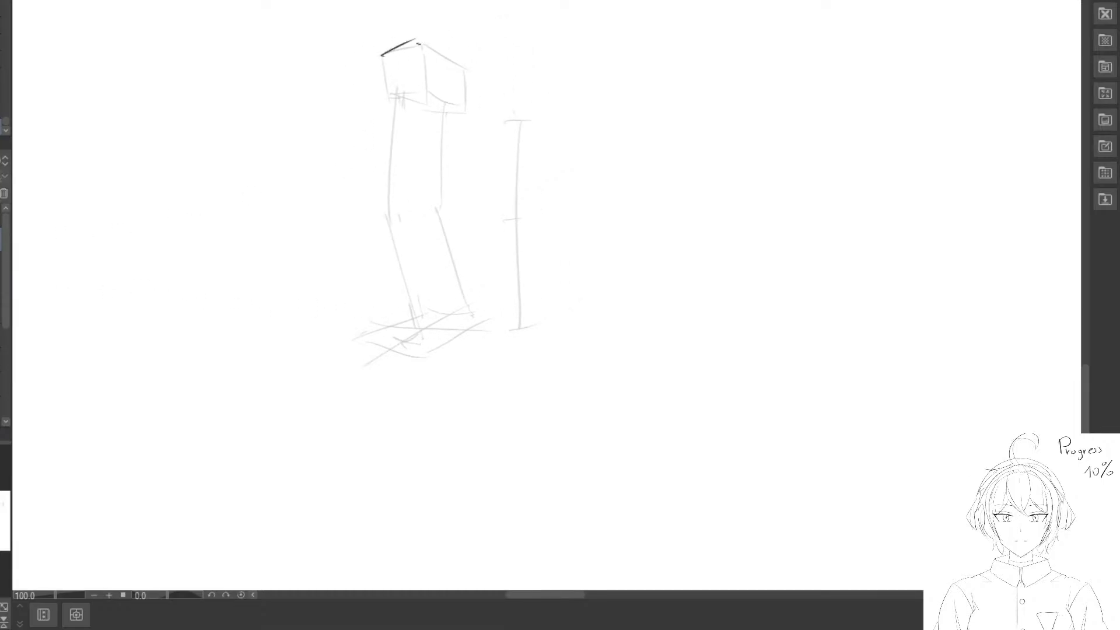
key(ctrl+z)
mouse_move(381, 56)
mouse_down()
mouse_move(406, 45)
mouse_move(463, 64)
mouse_up()
key(ctrl+z)
drag(379, 59, 472, 69)
key(ctrl+z)
drag(380, 57, 472, 75)
key(ctrl+z)
Outline the pelvis's curved upper edge and right side in dark lines, adding a short inner crease.
mouse_move(382, 55)
mouse_down()
mouse_move(472, 73)
mouse_move(467, 111)
mouse_up()
key(ctrl+z)
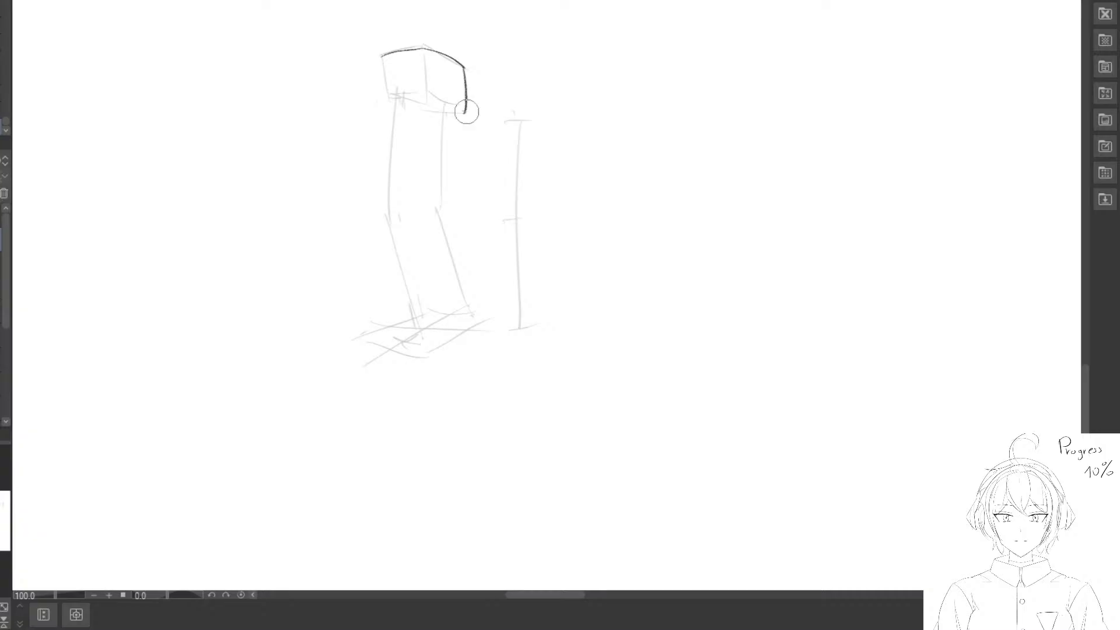
key(ctrl+z)
mouse_move(464, 68)
mouse_down()
mouse_move(465, 114)
mouse_move(464, 96)
mouse_up()
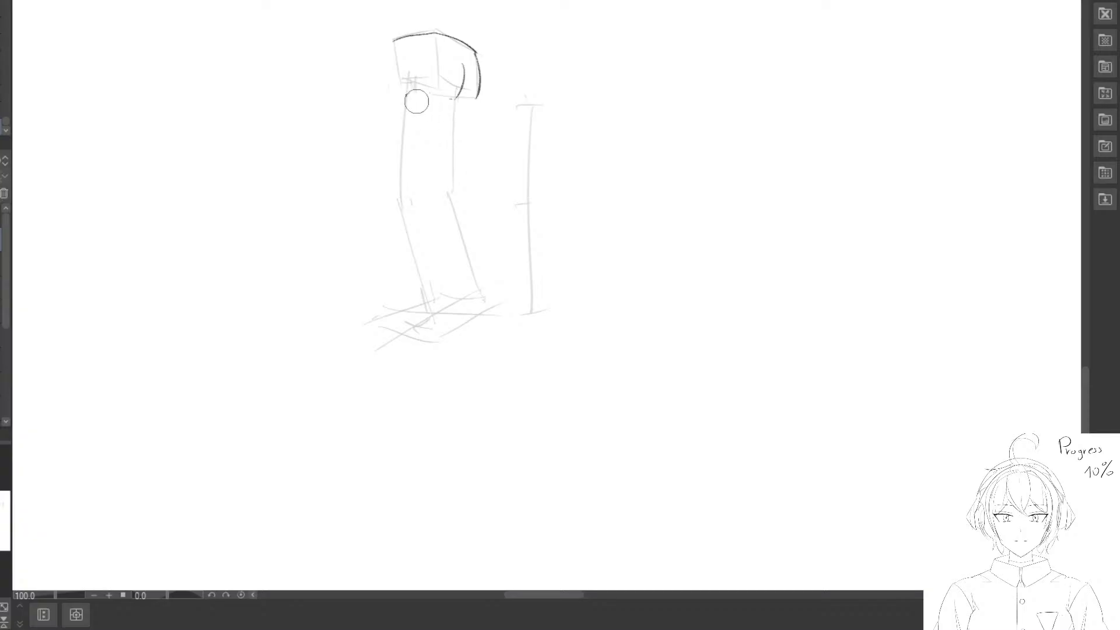
Draw the pelvis's left side and the curved lower edge above the left thigh.
key(ctrl+z)
drag(402, 95, 442, 95)
key(ctrl+z)
mouse_move(390, 41)
mouse_down()
mouse_move(391, 69)
mouse_move(458, 87)
mouse_move(388, 48)
mouse_up()
key(ctrl+z)
drag(396, 102, 375, 58)
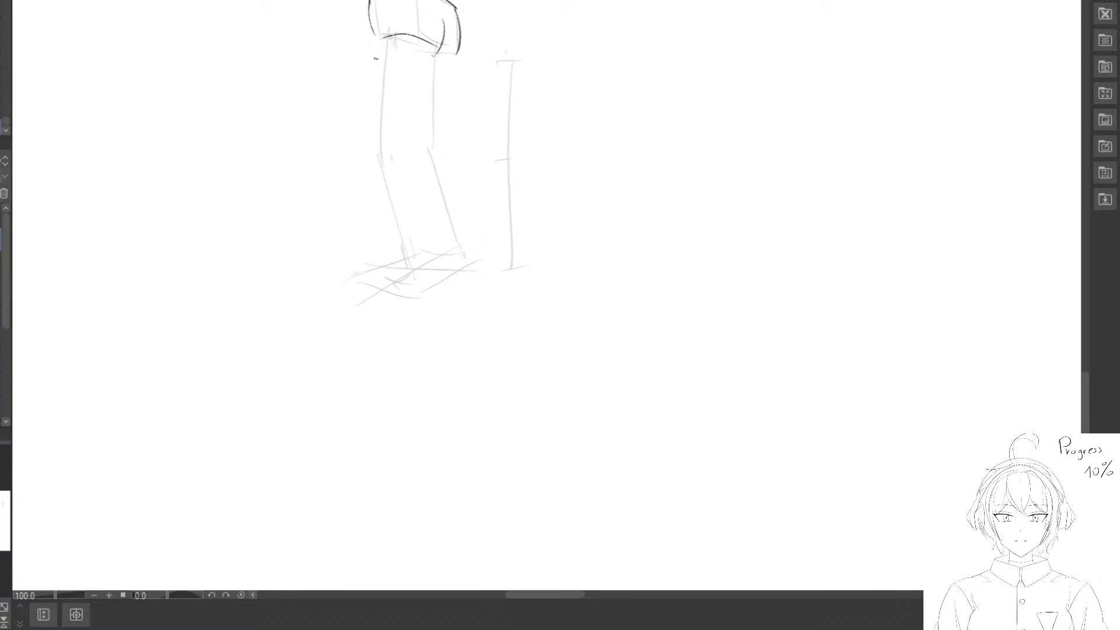
Draw the left leg's outer thigh contour as a long curve from the hip to the knee.
mouse_move(374, 111)
mouse_down()
mouse_move(400, 146)
mouse_move(348, 128)
mouse_move(380, 143)
mouse_up()
mouse_move(402, 51)
mouse_down()
mouse_move(412, 178)
mouse_move(385, 96)
mouse_move(395, 43)
mouse_move(403, 196)
mouse_up()
key(e)
key(p)
key(e)
key(p)
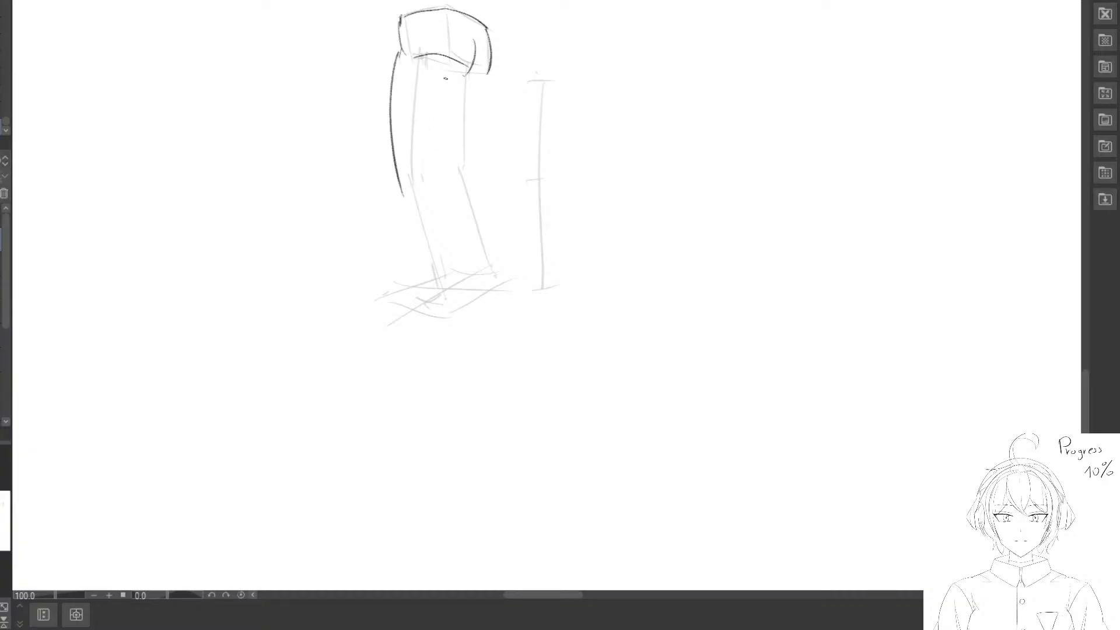
Shorten the pelvis's inner crease and trim the end of its curved lower edge.
key(e)
drag(437, 102, 471, 35)
drag(495, 86, 510, 74)
key(e)
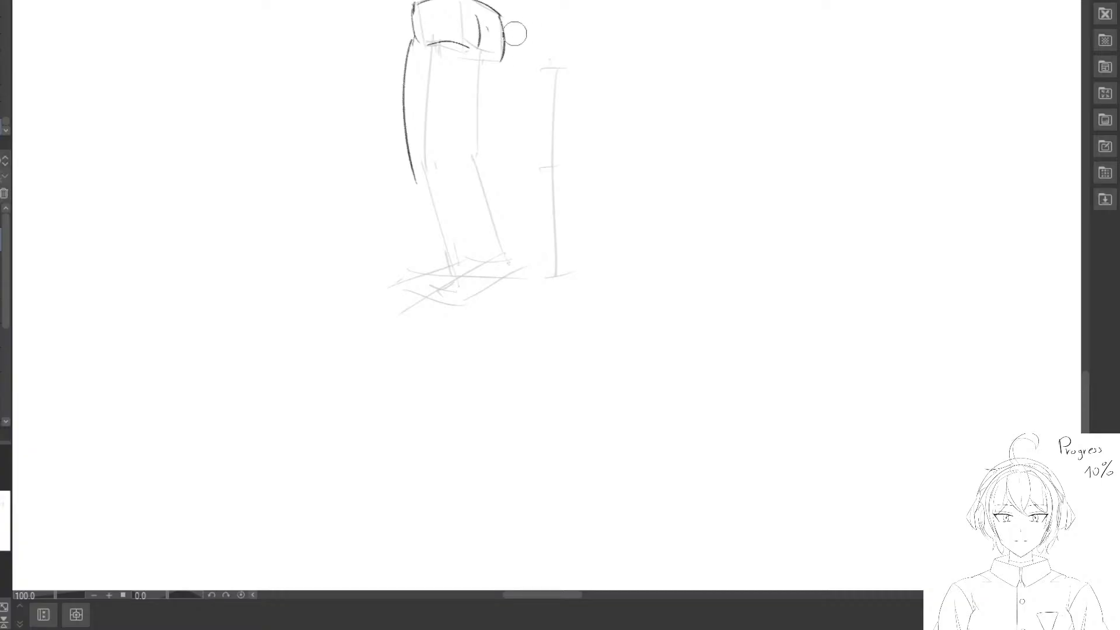
mouse_move(509, 26)
mouse_down()
mouse_move(503, 56)
mouse_move(457, 107)
mouse_move(465, 74)
mouse_move(455, 117)
mouse_up()
Draw the left leg's inner thigh contour down to the knee and mark the kneecap.
key(p)
key(e)
key(p)
key(e)
mouse_move(453, 157)
mouse_down()
mouse_move(464, 62)
mouse_move(453, 168)
mouse_up()
key(p)
scroll(478, 158, down, 2)
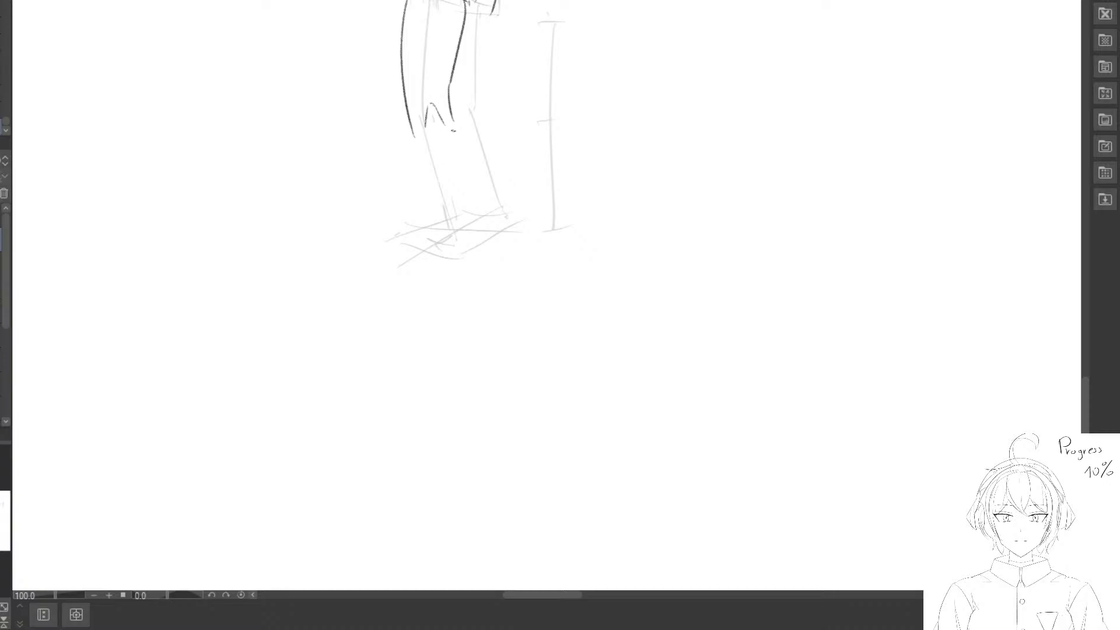
Draw the left calf's inner contour down to the ankle and redraw the outer thigh contour closer in.
drag(443, 116, 461, 229)
key(e)
mouse_move(401, 8)
mouse_down()
mouse_move(415, 127)
mouse_move(424, 120)
mouse_move(411, 110)
mouse_move(426, 138)
mouse_move(412, 107)
mouse_move(457, 202)
mouse_up()
key(p)
key(e)
key(p)
Outline the left lower leg's outer contour and draw the left foot on the floor grid.
key(e)
key(p)
key(ctrl+z)
key(e)
key(p)
mouse_move(417, 133)
mouse_down()
mouse_move(451, 222)
mouse_move(437, 240)
mouse_move(423, 235)
mouse_up()
key(e)
key(p)
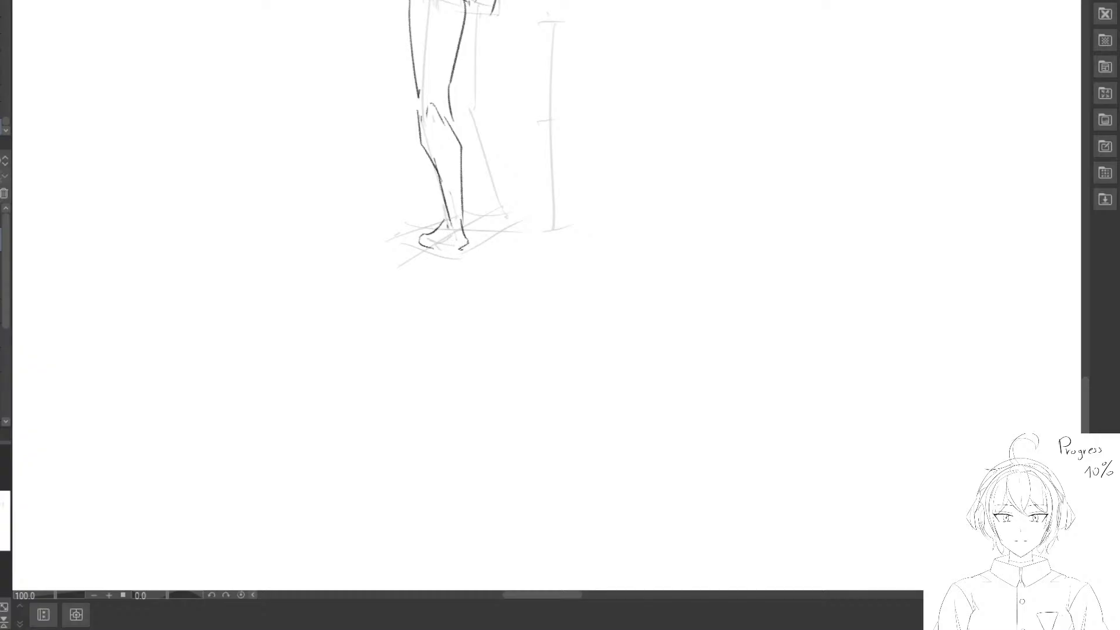
key(e)
drag(442, 255, 434, 253)
Draw the right thigh's inner and outer contours down to the start of the knee.
key(p)
mouse_move(461, 58)
mouse_down()
mouse_move(483, 144)
mouse_move(475, 176)
mouse_up()
key(e)
key(p)
mouse_move(495, 75)
mouse_down()
mouse_move(498, 163)
mouse_move(475, 155)
mouse_up()
key(e)
key(p)
key(e)
key(p)
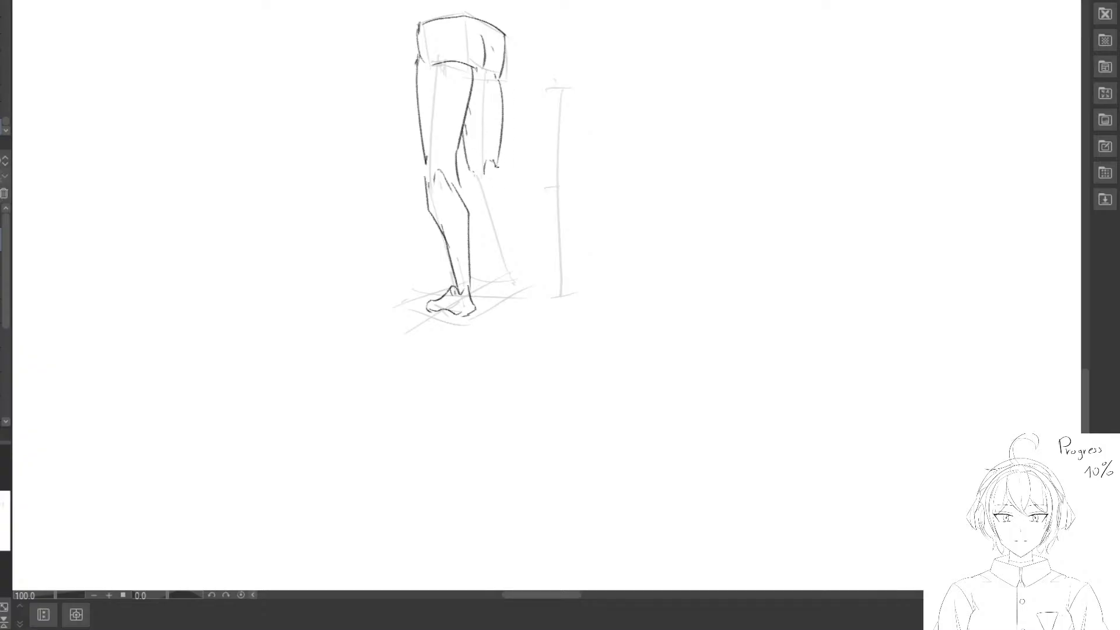
Outline both sides of the right lower leg from the knee down to the ankle.
drag(514, 204, 524, 282)
key(e)
key(p)
drag(476, 178, 500, 277)
key(e)
key(p)
key(e)
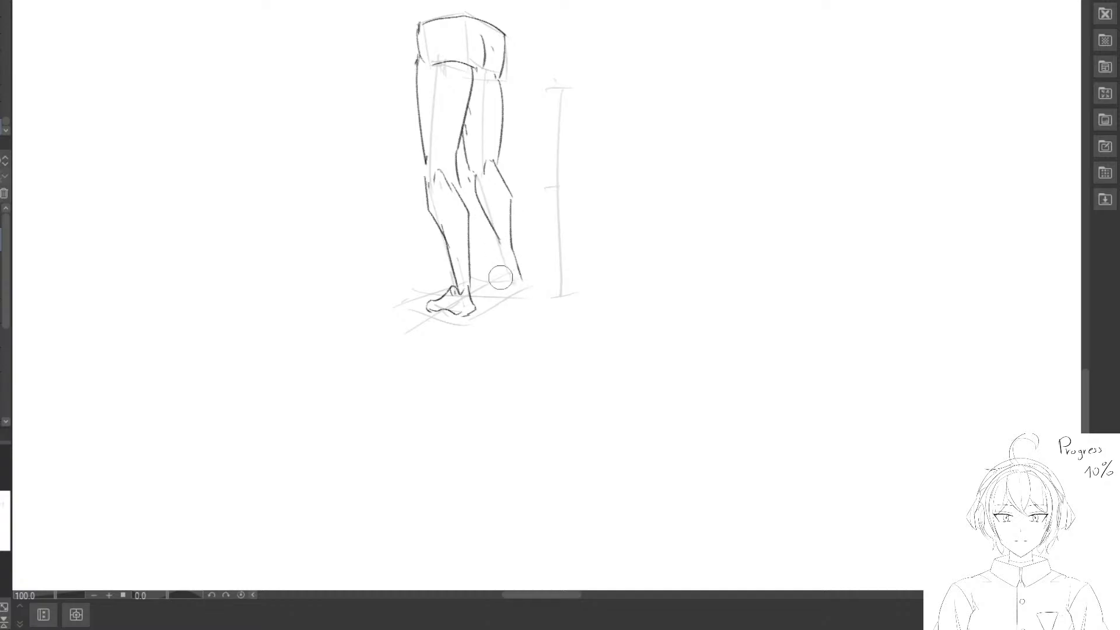
Add an inner shin line to the left lower leg above the ankle.
key(p)
drag(461, 227, 474, 297)
drag(539, 263, 522, 245)
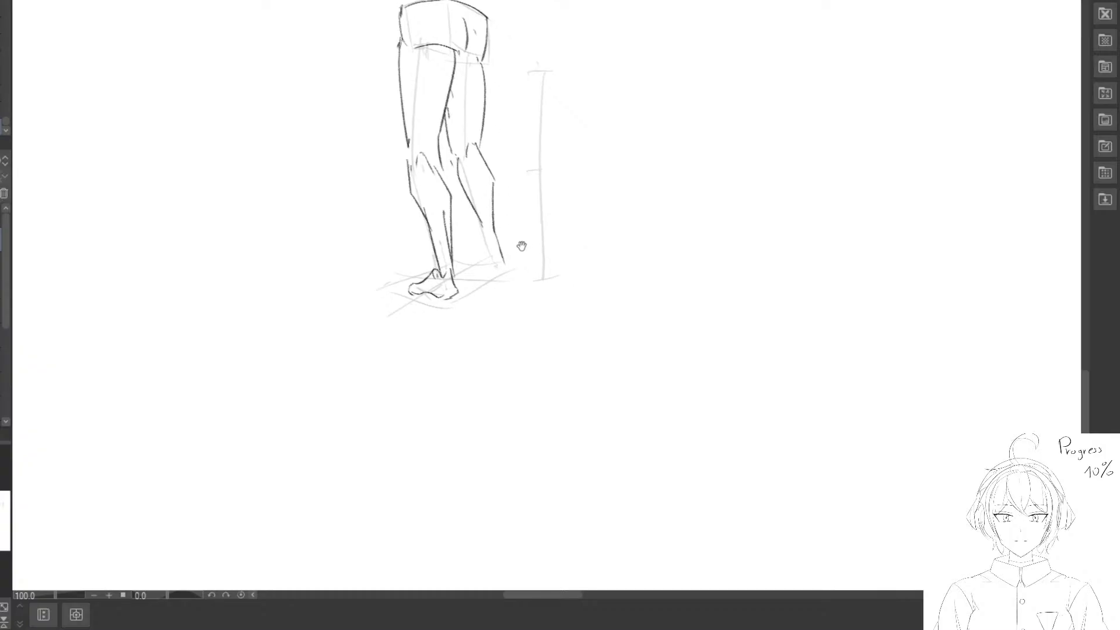
drag(437, 199, 449, 223)
Extend the pelvis's curved lower edge to the left and sharpen the left kneecap's outline.
key(e)
drag(475, 134, 475, 122)
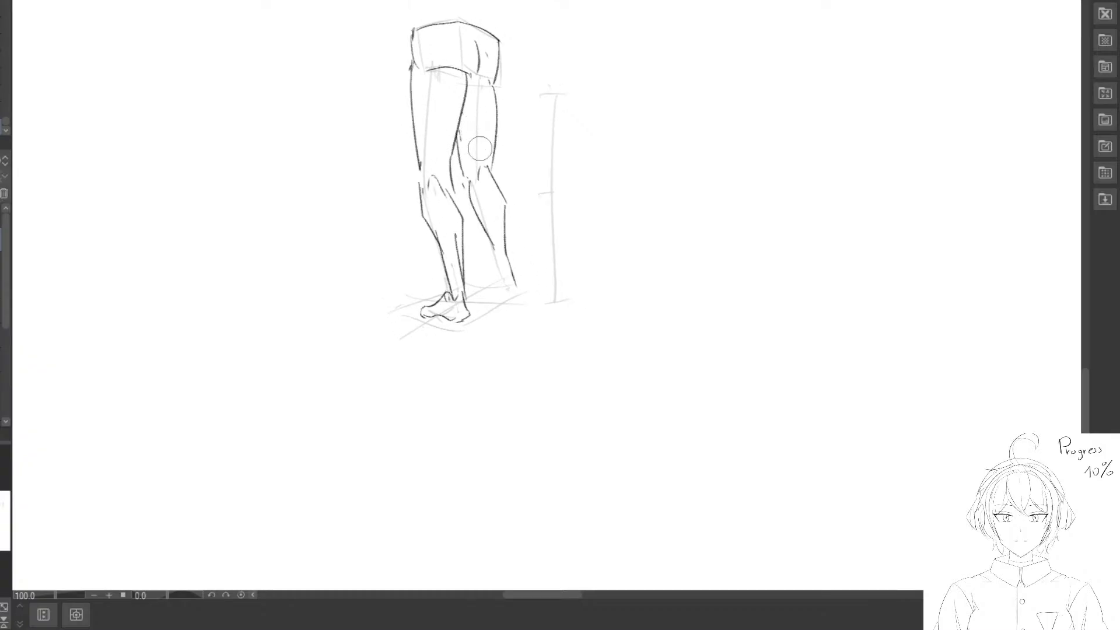
drag(436, 70, 450, 69)
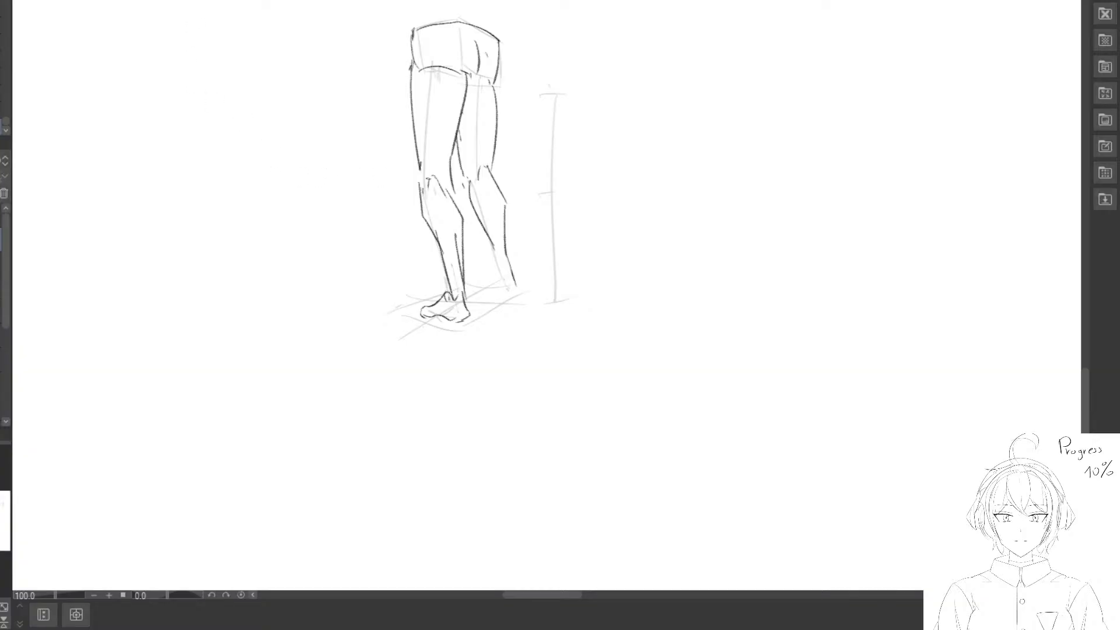
drag(445, 182, 431, 172)
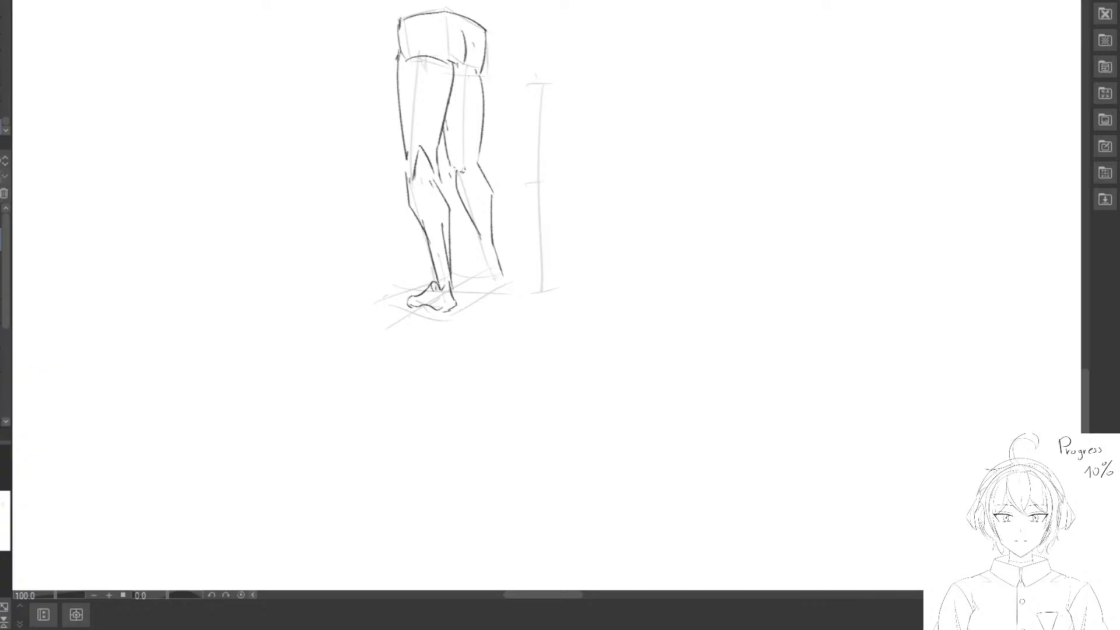
Draw the right foot and complete the right kneecap's outline.
mouse_move(508, 263)
mouse_down()
mouse_move(503, 233)
mouse_move(483, 228)
mouse_move(485, 242)
mouse_up()
key(e)
key(p)
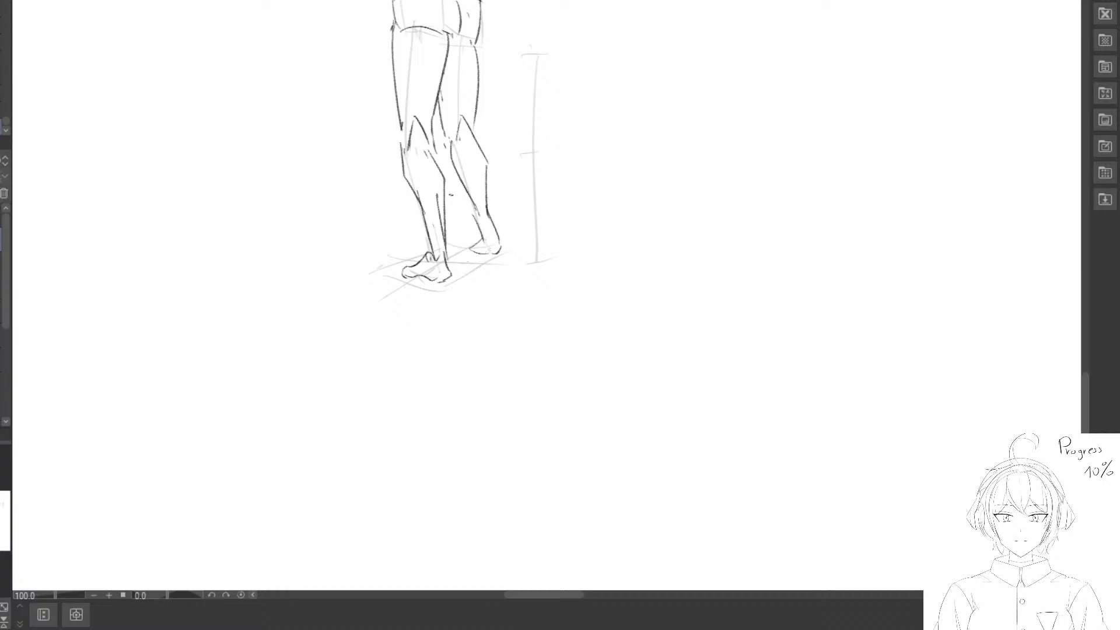
Move the right lower leg slightly outward, and rotate and reposition the left lower leg with its foot.
mouse_move(450, 194)
mouse_down()
mouse_move(492, 125)
mouse_move(446, 117)
mouse_move(459, 164)
mouse_move(492, 184)
mouse_up()
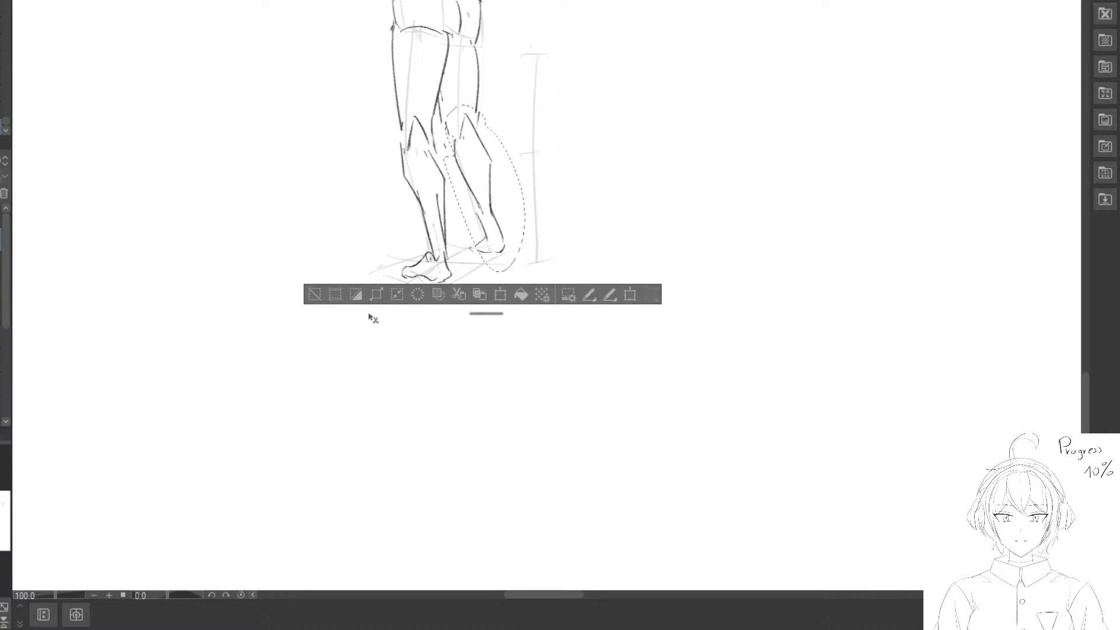
click(315, 299)
mouse_move(422, 129)
mouse_down()
mouse_move(471, 245)
mouse_move(435, 145)
mouse_up()
key(ctrl+t)
drag(490, 218, 490, 223)
drag(439, 271, 430, 267)
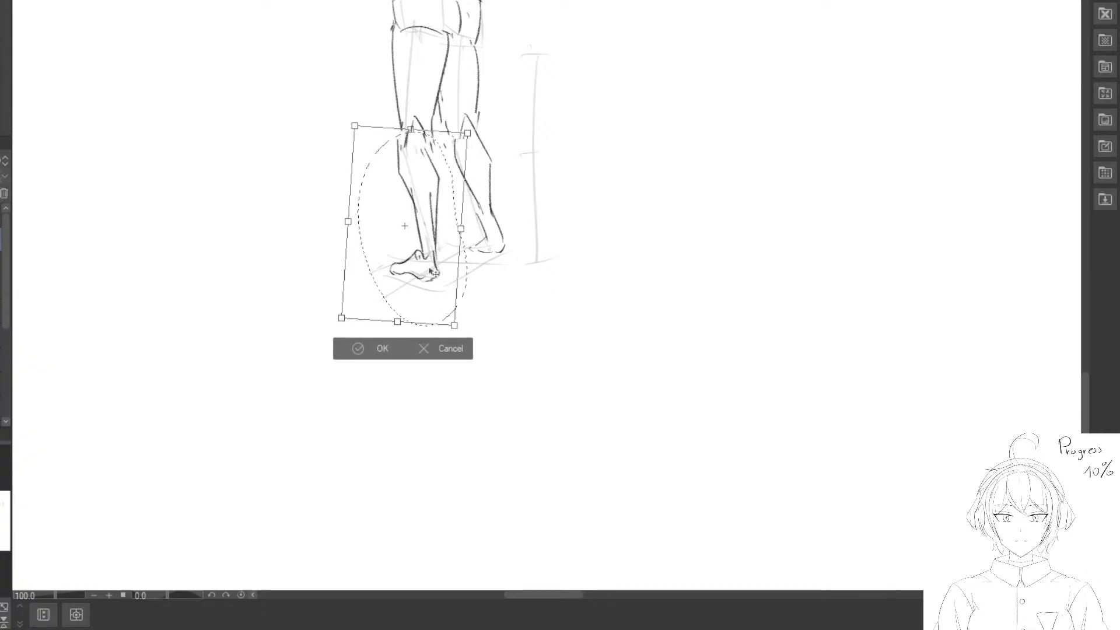
drag(520, 229, 520, 231)
drag(446, 273, 450, 273)
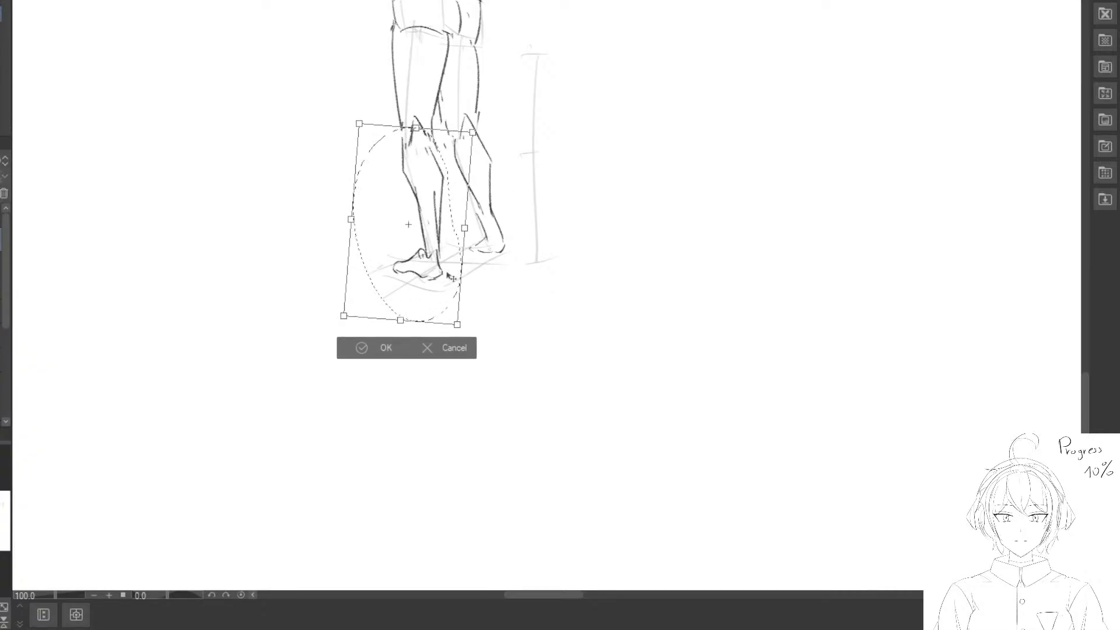
click(359, 349)
click(242, 347)
Redraw the left leg's outer thigh contour and join it to the knee.
drag(378, 242, 389, 269)
drag(429, 152, 436, 166)
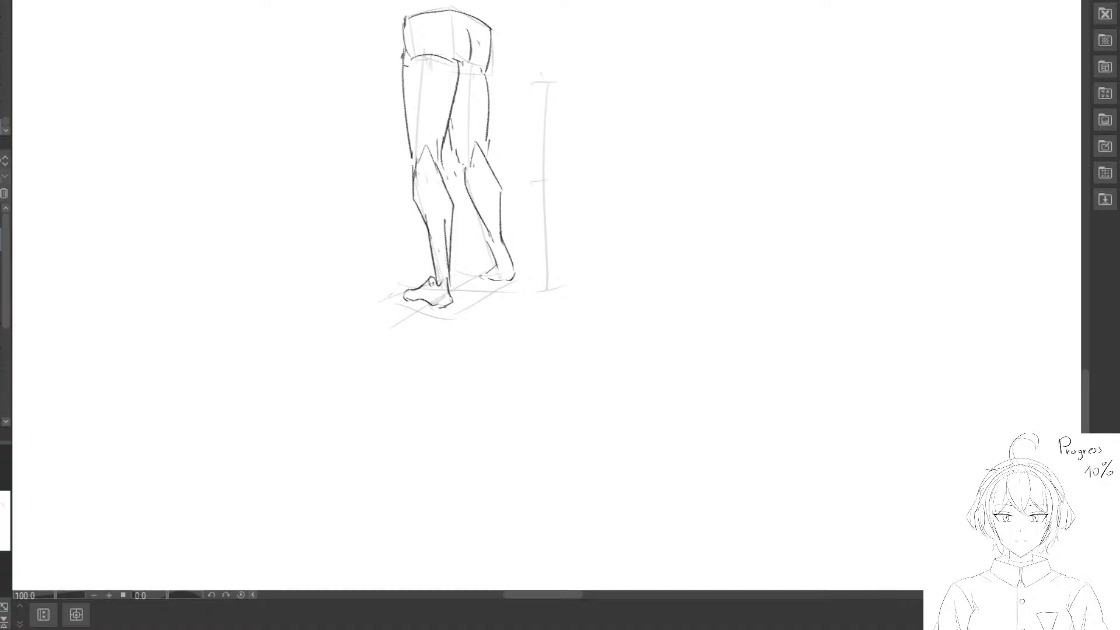
drag(407, 63, 419, 142)
drag(420, 100, 412, 153)
drag(399, 61, 416, 155)
mouse_move(399, 86)
mouse_down()
mouse_move(357, 143)
mouse_move(370, 155)
mouse_move(331, 79)
mouse_move(380, 145)
mouse_move(377, 119)
mouse_move(387, 170)
mouse_up()
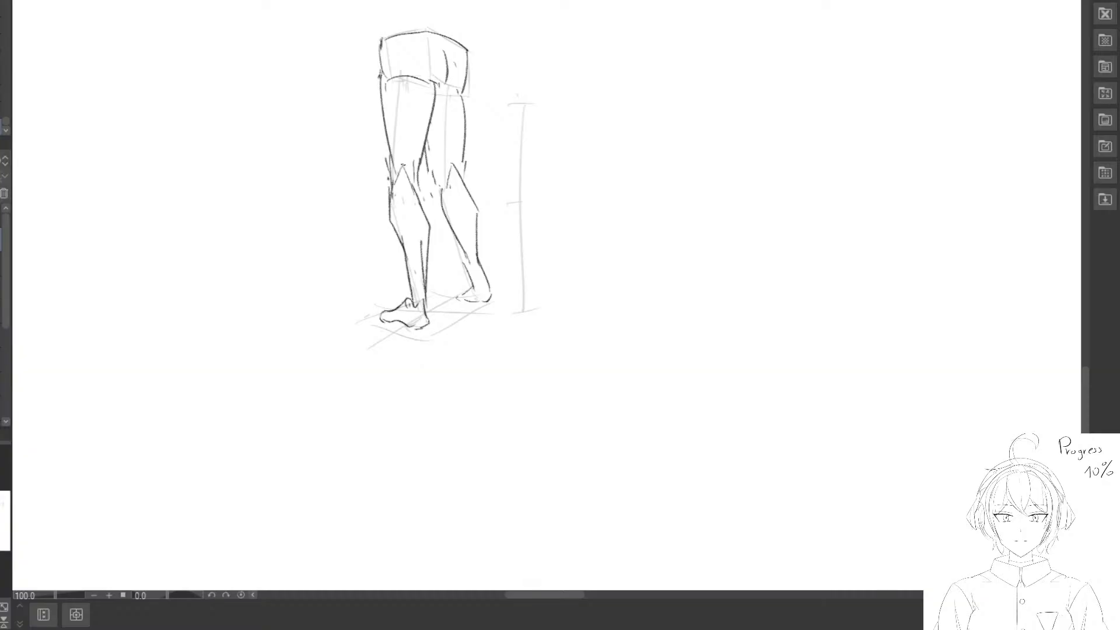
mouse_move(384, 120)
mouse_down()
mouse_move(374, 88)
mouse_move(379, 165)
mouse_move(378, 140)
mouse_up()
drag(381, 70, 390, 189)
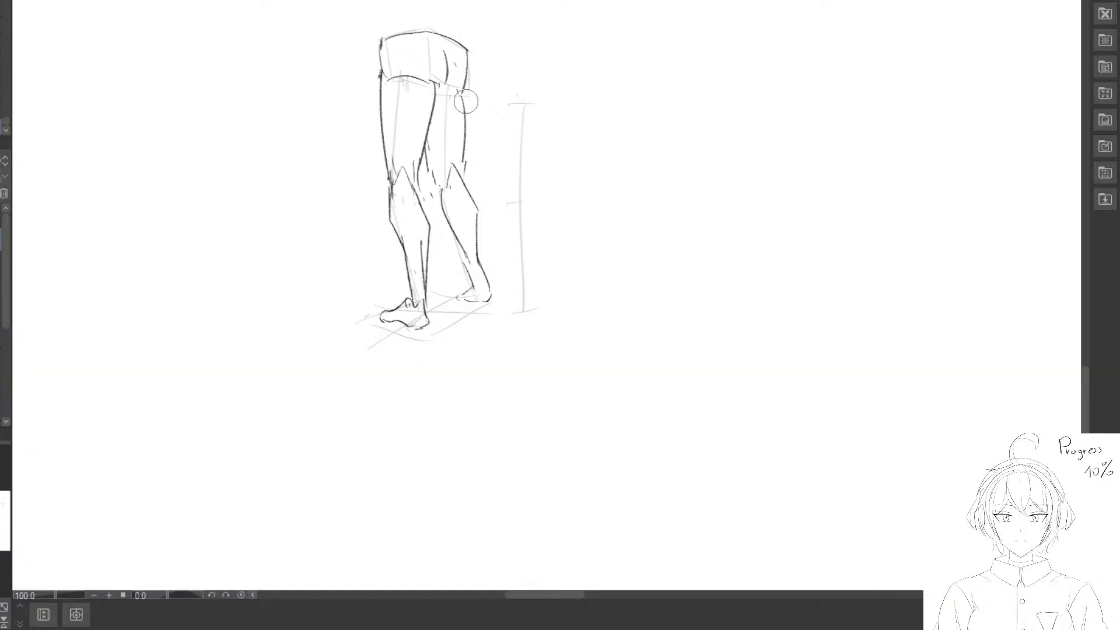
Complete the rear leg's outer thigh line and add inner contour lines down both thighs to the kneecaps.
drag(466, 101, 466, 178)
scroll(450, 128, down, 2)
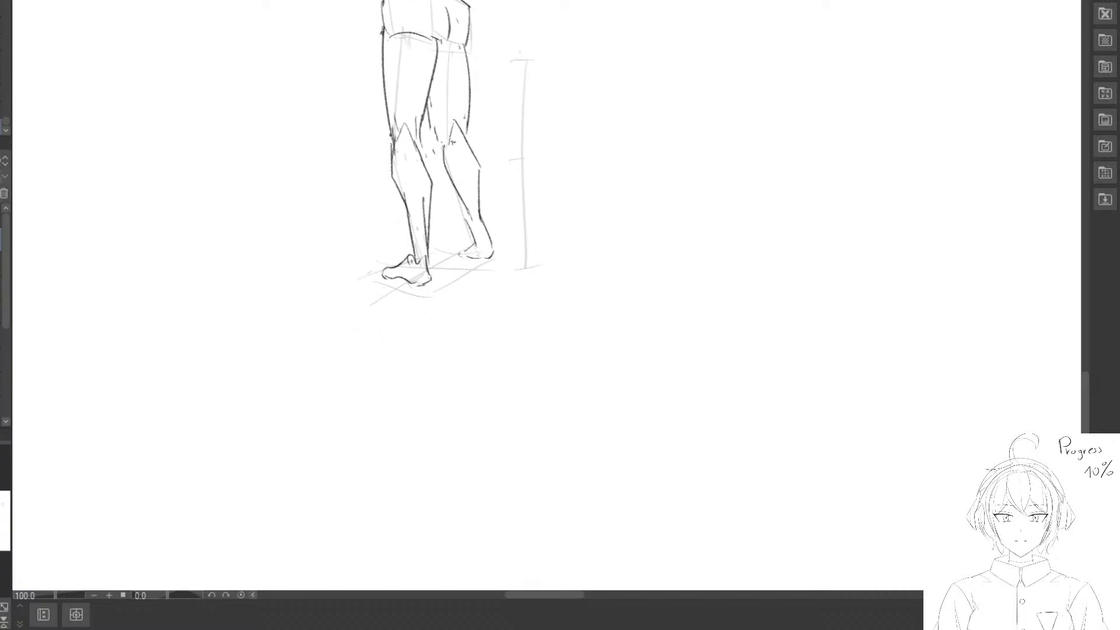
drag(438, 114, 435, 122)
drag(407, 72, 407, 129)
mouse_move(426, 48)
mouse_down()
mouse_move(416, 116)
mouse_move(454, 128)
mouse_move(448, 142)
mouse_up()
key(e)
key(p)
key(e)
key(p)
drag(457, 116, 462, 129)
drag(450, 51, 455, 114)
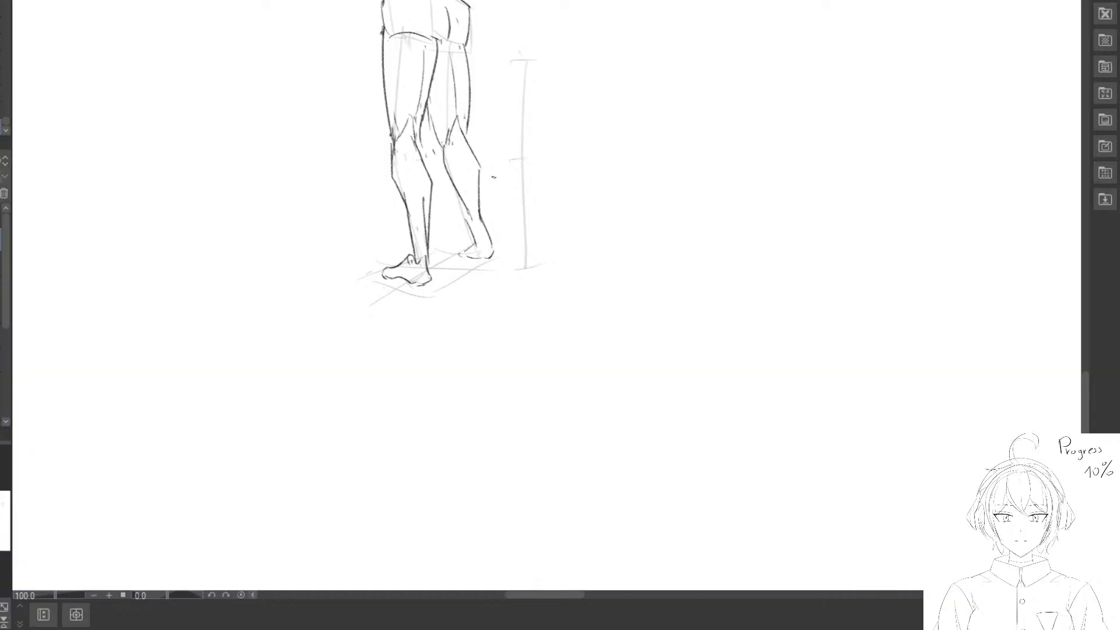
Erase the rear leg's angular outer calf contour and redraw it from the knee down to the ankle.
mouse_move(506, 182)
mouse_down()
mouse_move(444, 157)
mouse_move(445, 124)
mouse_move(442, 147)
mouse_up()
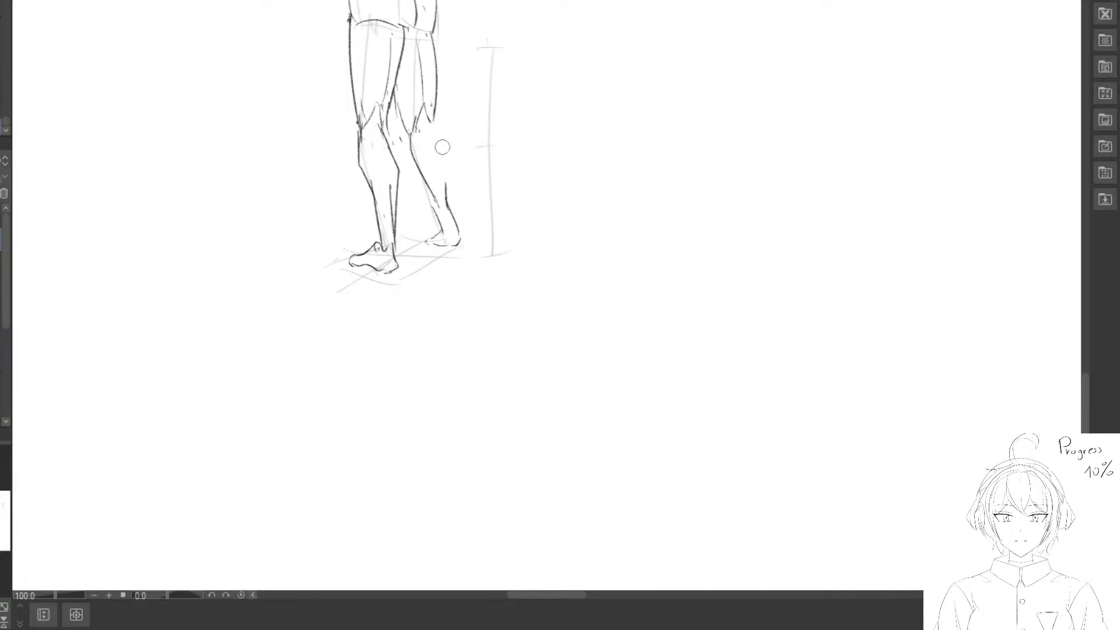
mouse_move(459, 188)
mouse_down()
mouse_move(440, 130)
mouse_move(449, 190)
mouse_move(431, 126)
mouse_move(449, 202)
mouse_move(444, 164)
mouse_up()
drag(504, 167, 538, 175)
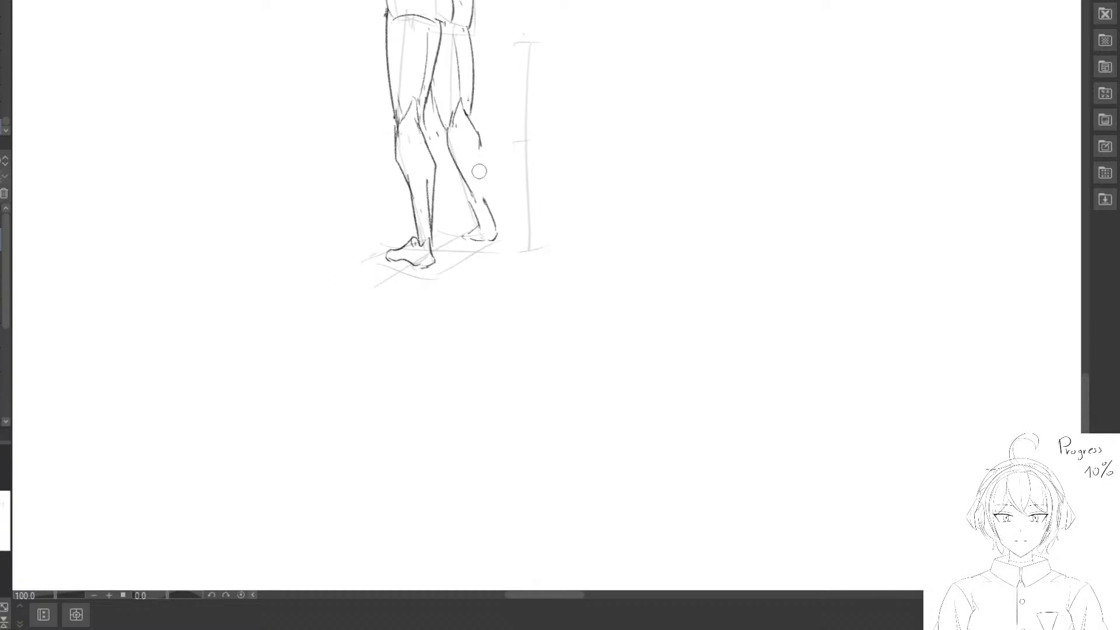
mouse_move(480, 142)
mouse_down()
mouse_move(483, 198)
mouse_move(450, 155)
mouse_move(471, 197)
mouse_up()
drag(449, 149, 473, 207)
drag(476, 179, 482, 219)
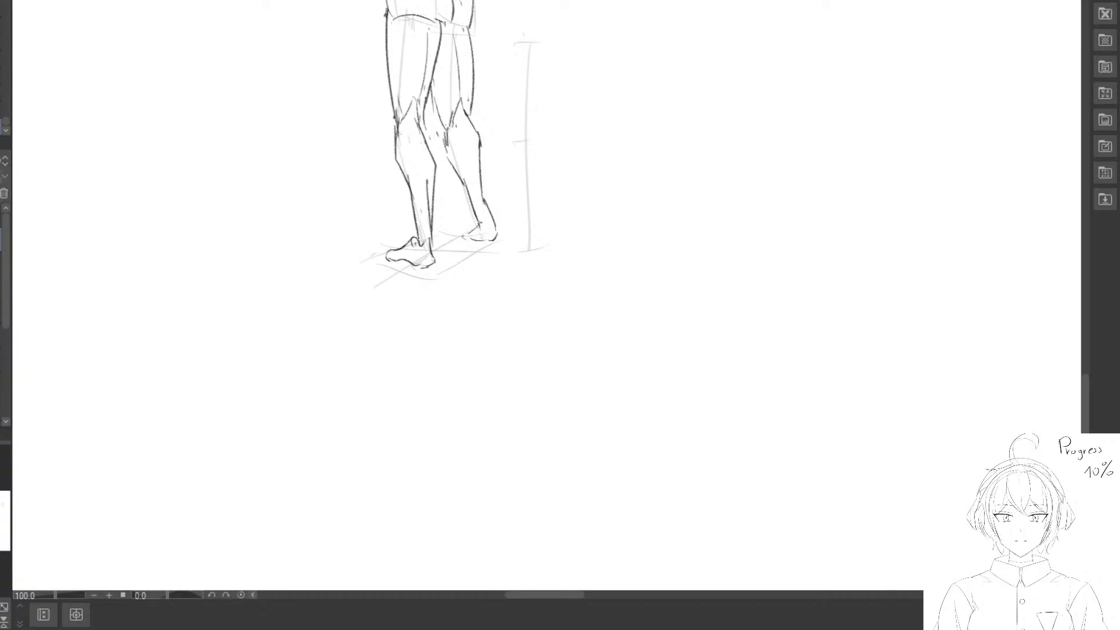
Refine the rear leg's ankle and heel lines and clean up the lower calf contour.
mouse_move(488, 181)
mouse_down()
mouse_move(493, 224)
mouse_move(481, 195)
mouse_up()
drag(478, 170, 491, 240)
drag(495, 239, 486, 240)
drag(468, 202, 476, 221)
mouse_move(464, 180)
mouse_down()
mouse_move(468, 195)
mouse_move(477, 185)
mouse_up()
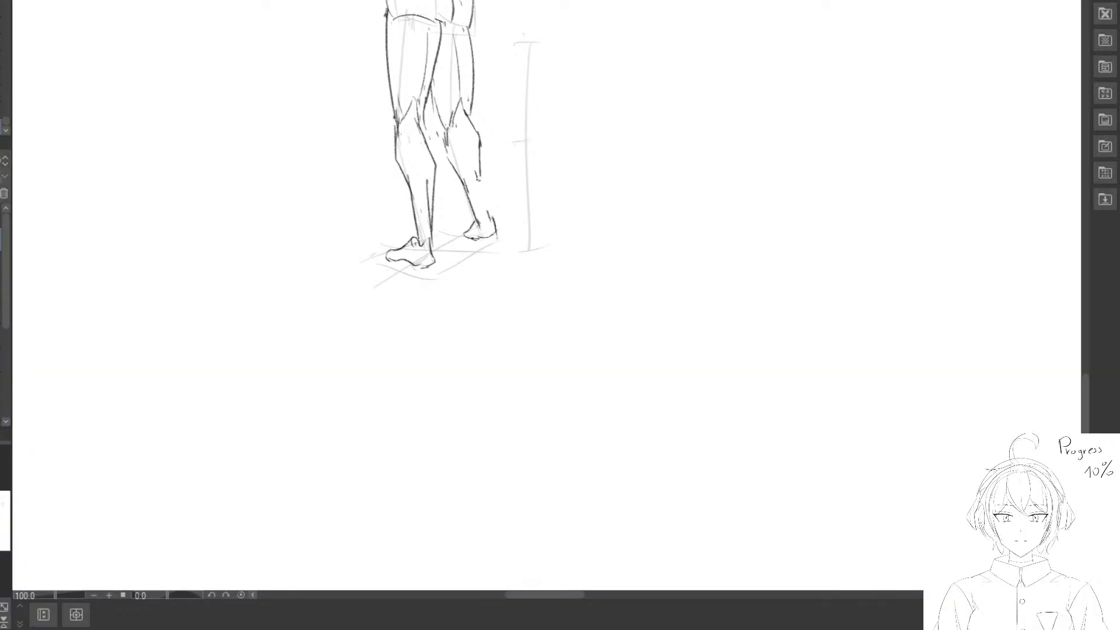
Lasso the whole leg study and move it onto the reference sheet for comparison.
scroll(493, 225, down, 2)
drag(451, 77, 464, 155)
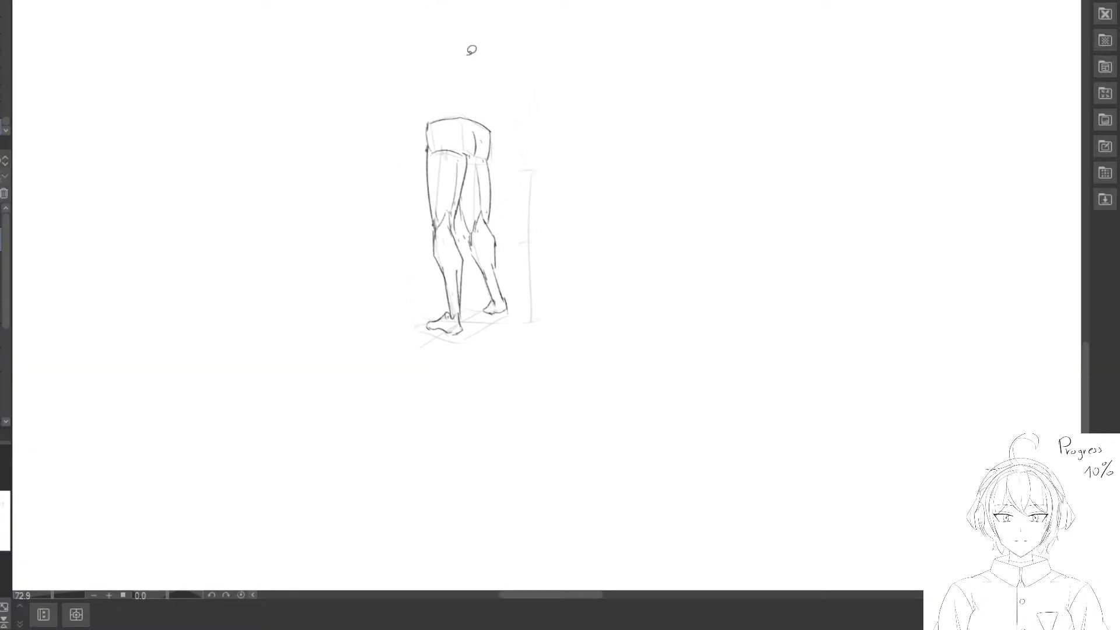
drag(454, 35, 627, 98)
drag(529, 152, 498, 34)
drag(499, 90, 492, 245)
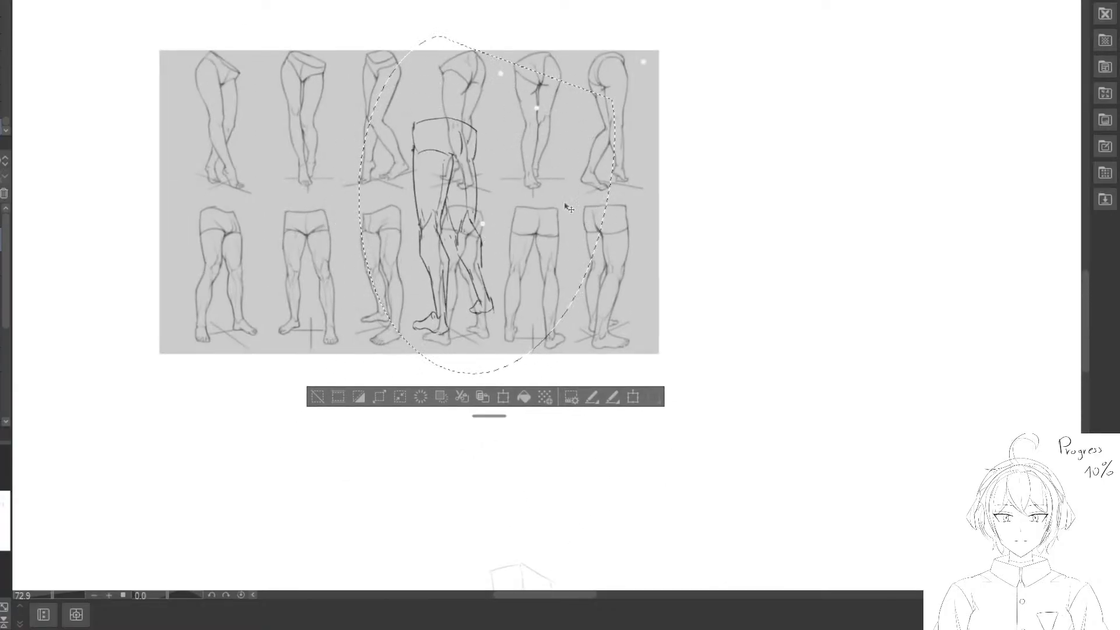
key(ctrl+t)
drag(631, 208, 630, 220)
mouse_move(511, 246)
mouse_down()
mouse_move(431, 210)
mouse_move(419, 258)
mouse_up()
key(Return)
key(ctrl+t)
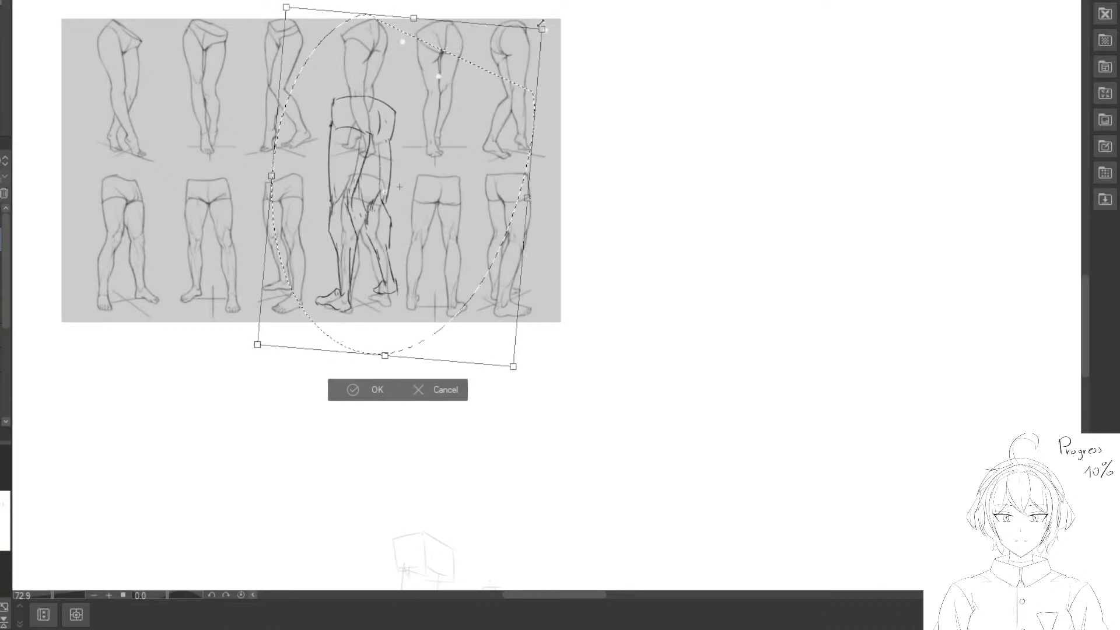
Scale and rotate the study over the fourth pose of the lower row to compare them, and undo the transform.
drag(541, 24, 481, 97)
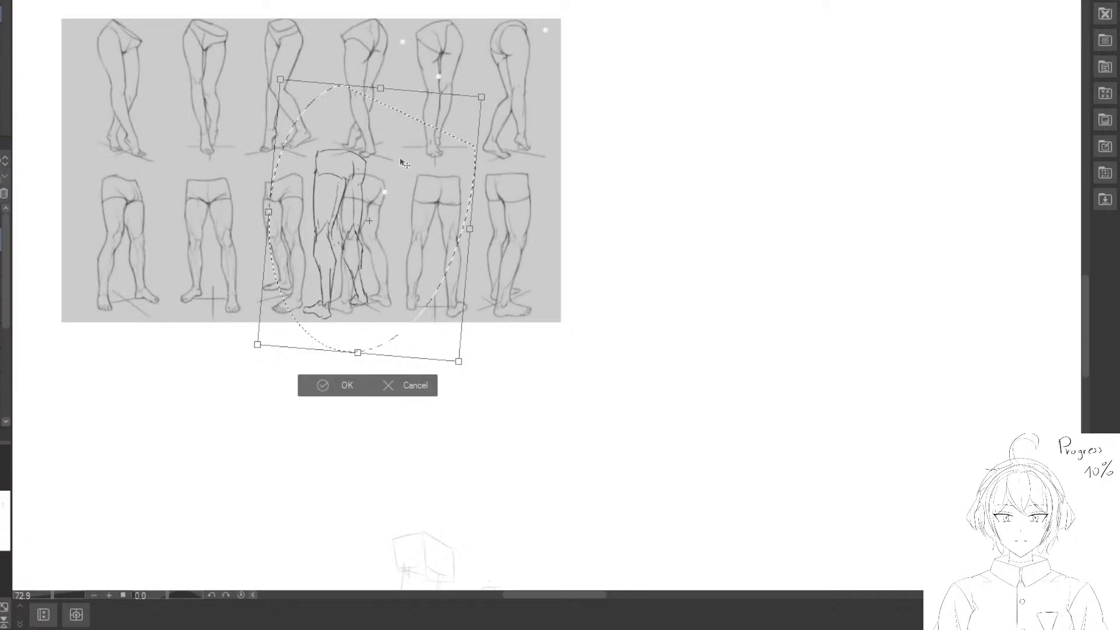
key(space)
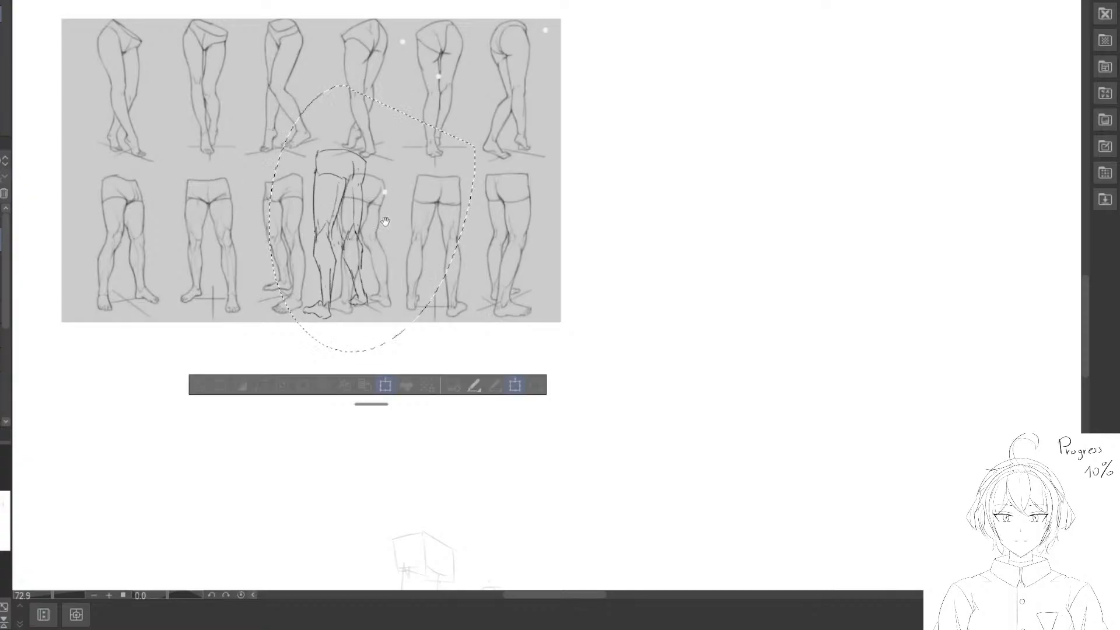
drag(379, 255, 441, 221)
mouse_move(443, 222)
mouse_down()
mouse_move(474, 209)
mouse_move(466, 220)
mouse_up()
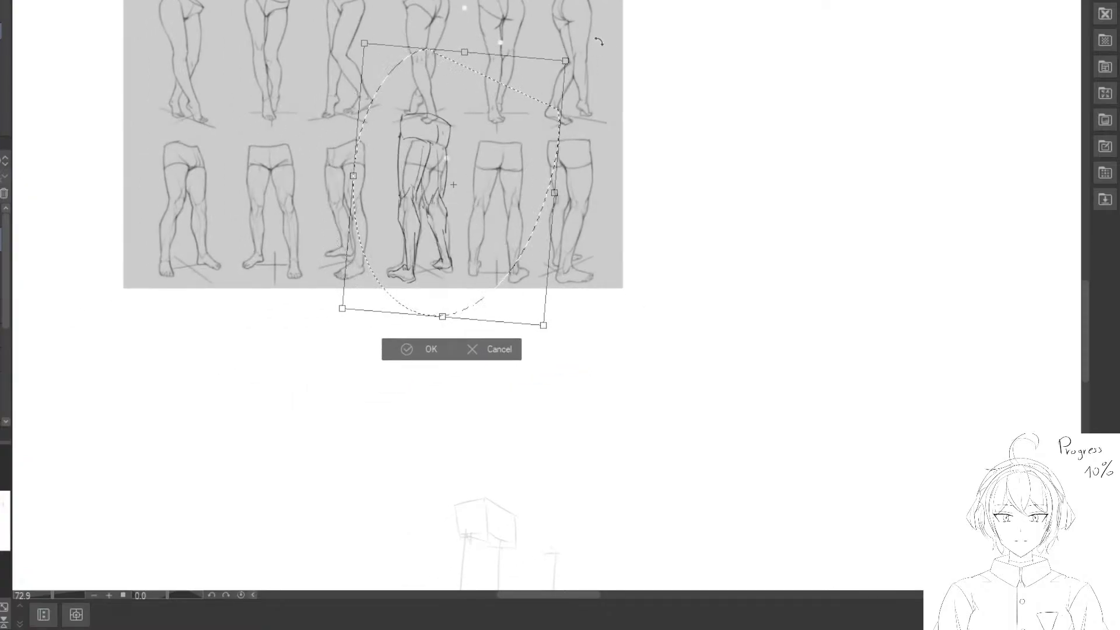
drag(565, 61, 532, 97)
mouse_move(467, 151)
mouse_down()
mouse_move(477, 142)
mouse_move(520, 220)
mouse_up()
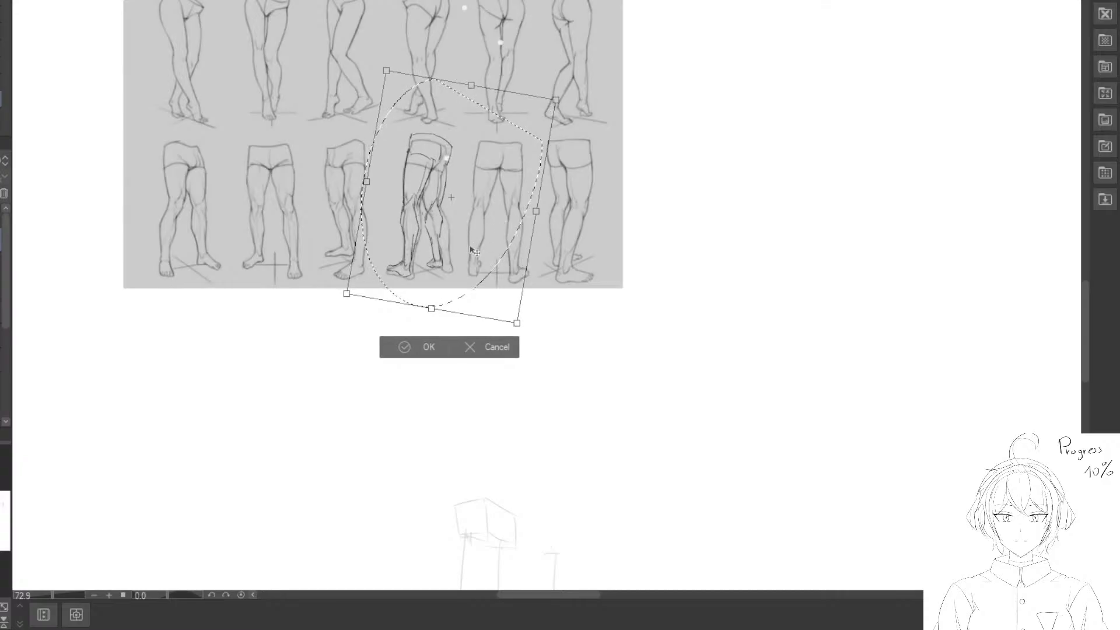
mouse_move(533, 109)
mouse_down()
mouse_move(503, 158)
mouse_move(509, 190)
mouse_up()
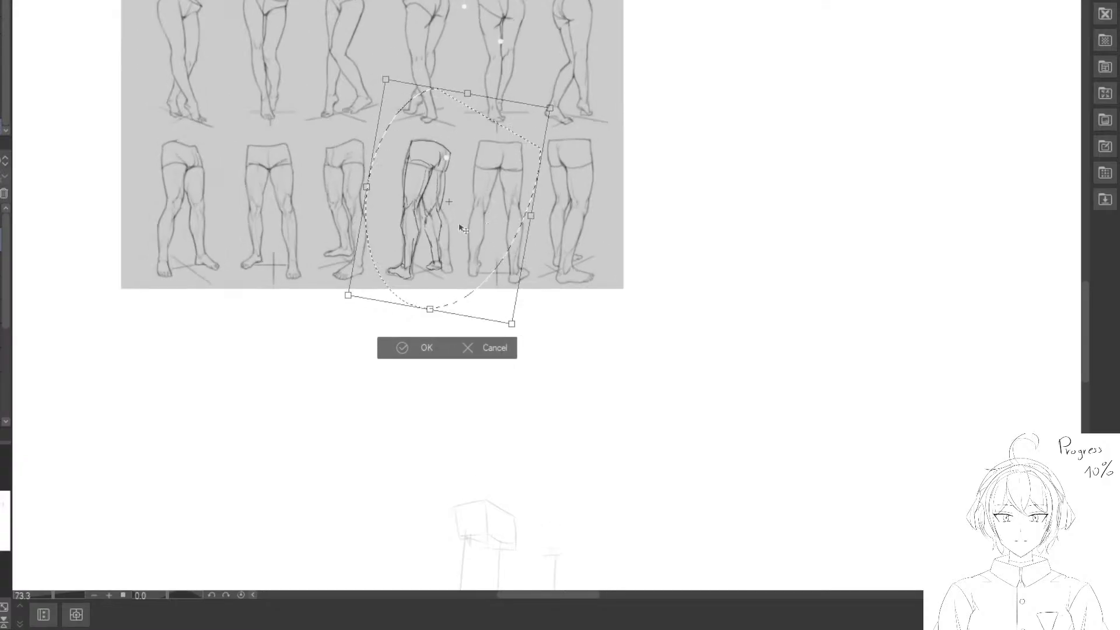
scroll(509, 189, up, 2)
drag(597, 181, 608, 173)
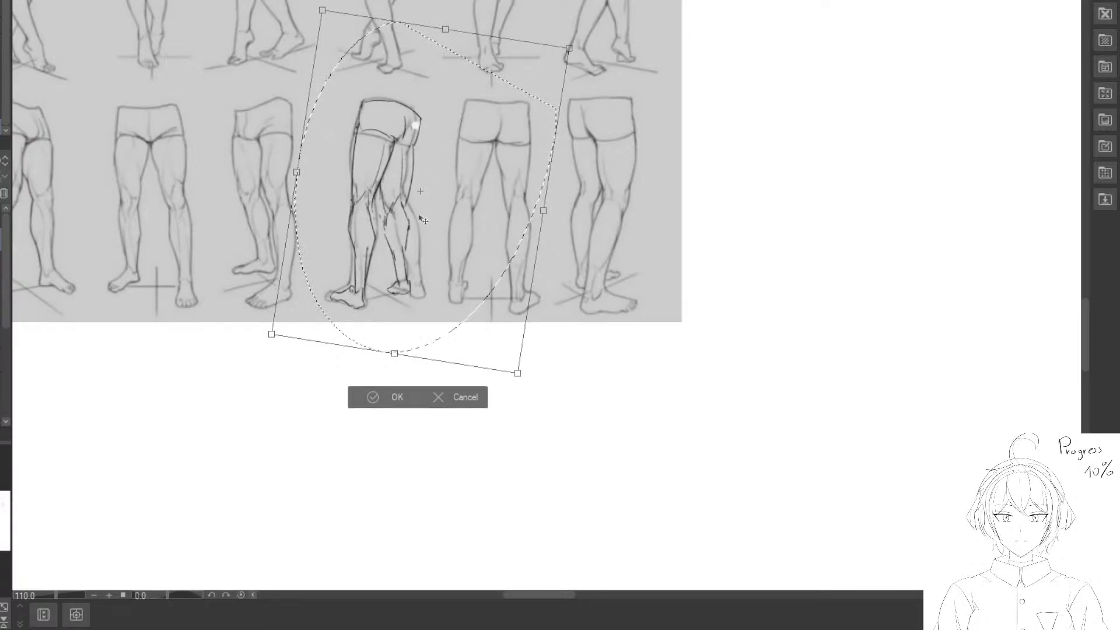
click(374, 399)
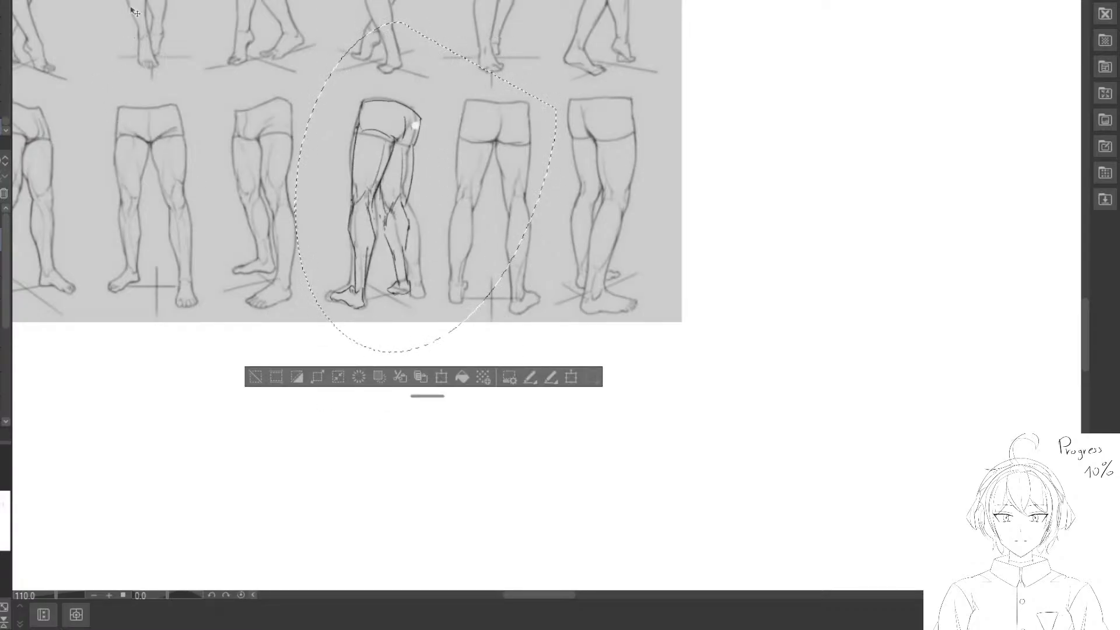
key(ctrl+z)
Lasso the rear leg's lower part with its foot and rotate it further outward from the knee.
drag(405, 299, 286, 23)
mouse_move(338, 403)
mouse_down()
mouse_move(352, 169)
mouse_move(372, 99)
mouse_up()
key(ctrl+d)
mouse_move(336, 205)
mouse_down()
mouse_move(393, 190)
mouse_move(338, 171)
mouse_up()
key(ctrl+t)
mouse_move(421, 273)
mouse_down()
mouse_move(418, 283)
mouse_move(447, 299)
mouse_move(422, 327)
mouse_up()
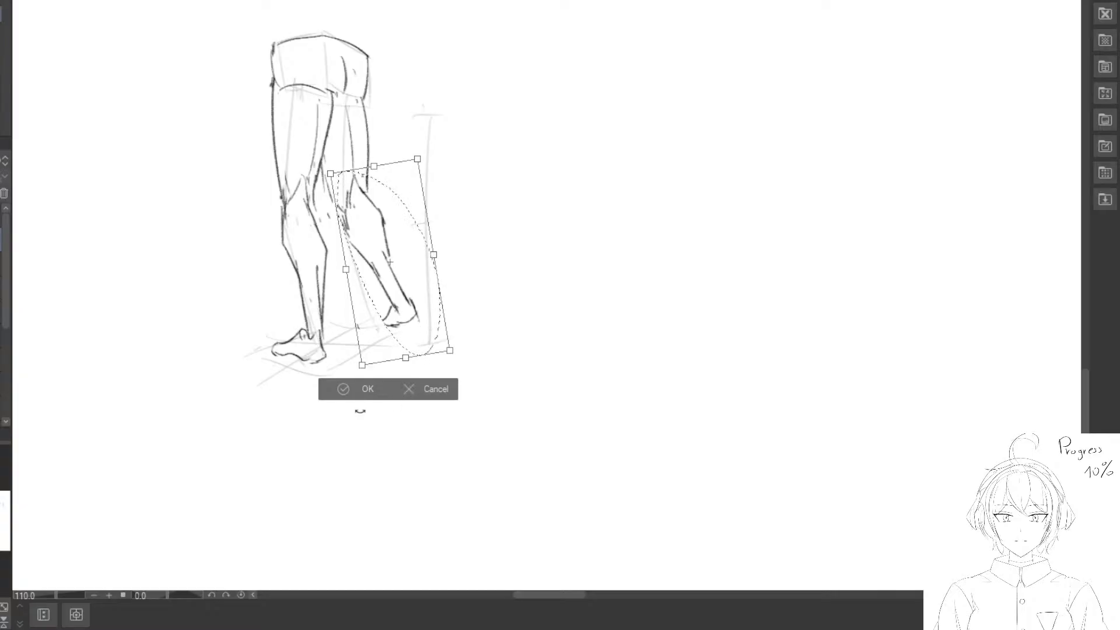
click(344, 390)
click(224, 377)
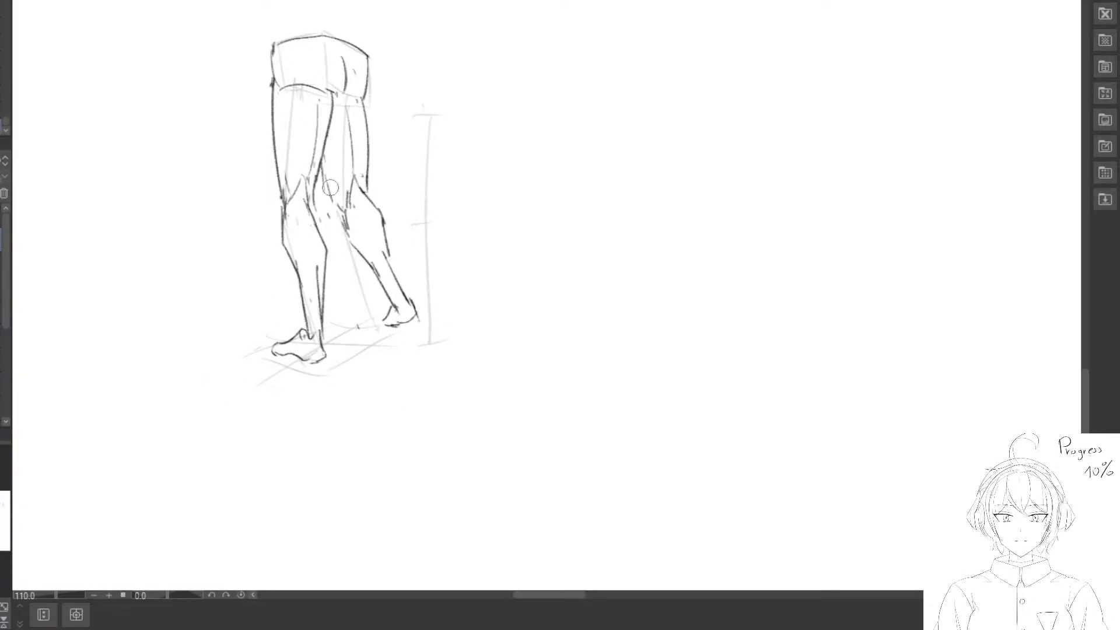
Redraw the rear leg's inner thigh, knee and calf lines to meet the rotated lower leg, and adjust its outer thigh.
mouse_move(321, 155)
mouse_down()
mouse_move(344, 225)
mouse_move(328, 217)
mouse_up()
mouse_move(316, 177)
mouse_down()
mouse_move(317, 224)
mouse_move(340, 204)
mouse_move(336, 178)
mouse_move(359, 252)
mouse_move(386, 231)
mouse_up()
drag(382, 221, 390, 263)
scroll(385, 253, down, 3)
drag(336, 181, 373, 175)
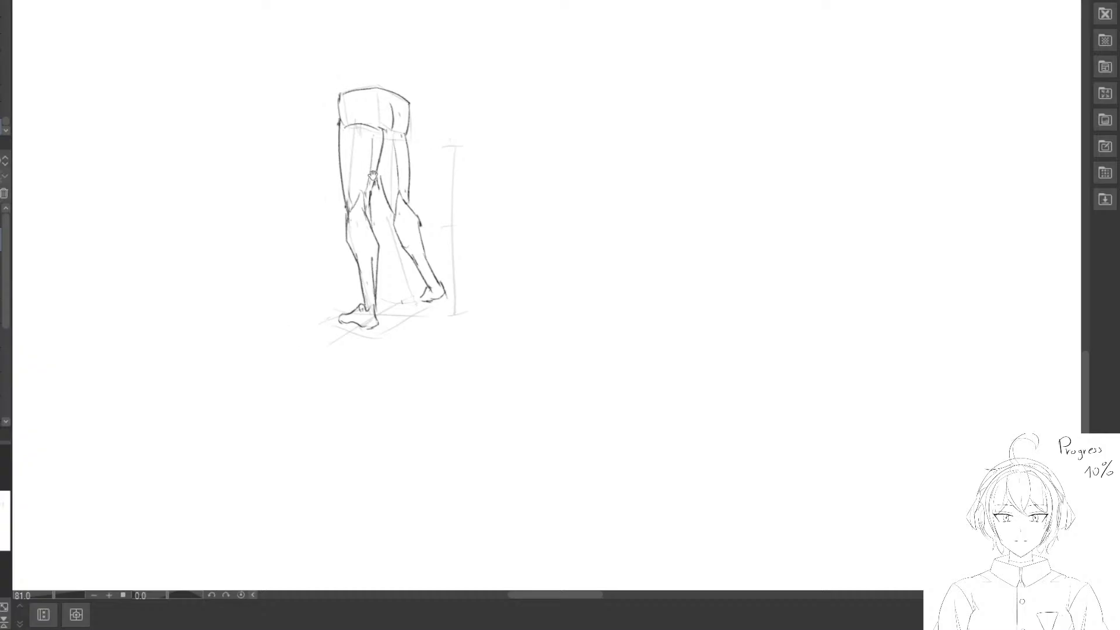
scroll(376, 180, up, 2)
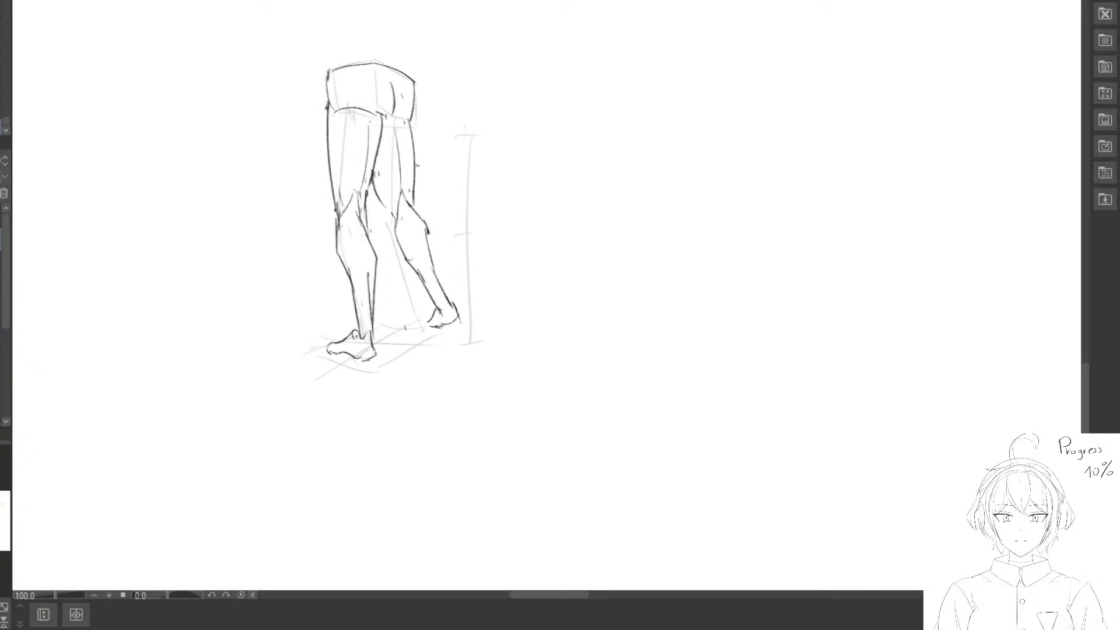
mouse_move(413, 132)
mouse_down()
mouse_move(413, 197)
mouse_move(408, 131)
mouse_up()
drag(408, 126, 412, 172)
Lasso the corrected leg study and place it over the reference sheet at a slight rotation.
scroll(391, 240, down, 3)
key(m)
mouse_move(367, 52)
mouse_down()
mouse_move(499, 109)
mouse_move(512, 131)
mouse_up()
drag(431, 160, 447, 253)
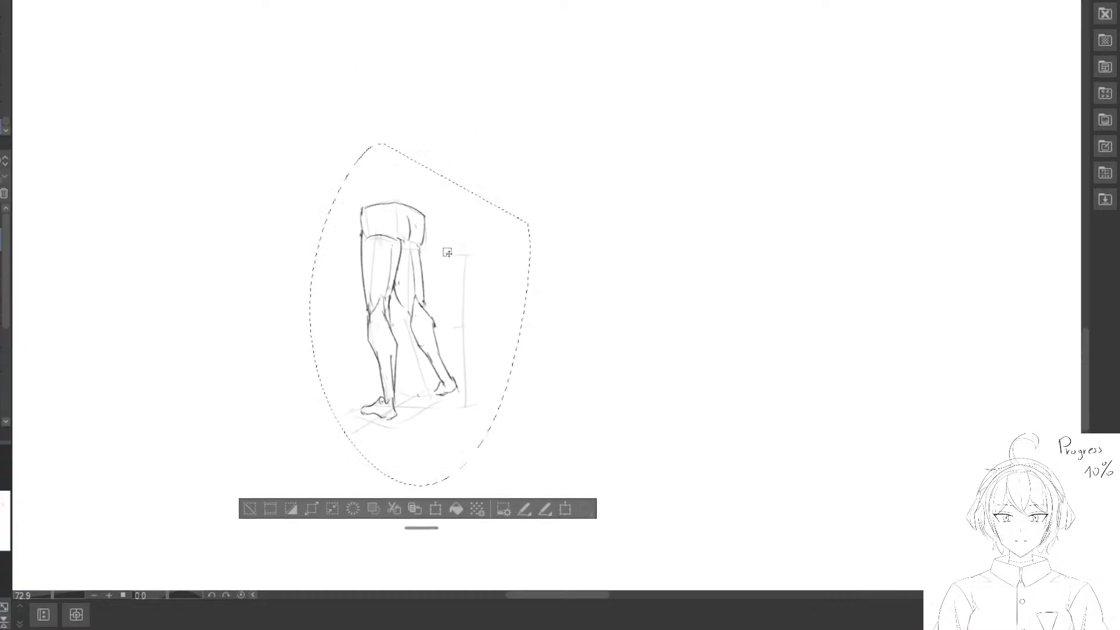
mouse_move(448, 322)
mouse_down()
mouse_move(418, 114)
mouse_move(449, 321)
mouse_up()
mouse_move(446, 333)
mouse_down()
mouse_move(436, 209)
mouse_move(430, 364)
mouse_up()
mouse_move(425, 371)
mouse_down()
mouse_move(373, 229)
mouse_move(381, 223)
mouse_up()
key(ctrl+t)
drag(576, 155, 585, 187)
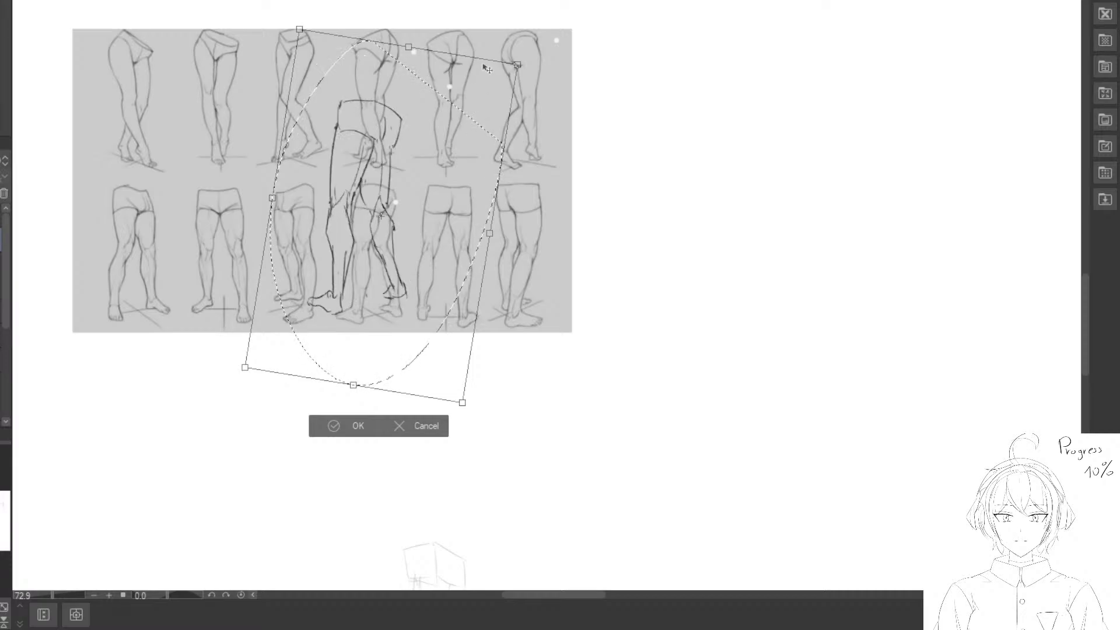
Shrink and align the corrected study over the fourth lower-row pose to check the differences, and undo the overlay.
drag(518, 65, 449, 140)
drag(392, 234, 436, 228)
drag(493, 136, 446, 203)
key(Return)
mouse_move(421, 288)
mouse_down()
mouse_move(365, 281)
mouse_move(378, 282)
mouse_move(336, 252)
mouse_up()
key(ctrl+t)
key(Return)
key(ctrl+t)
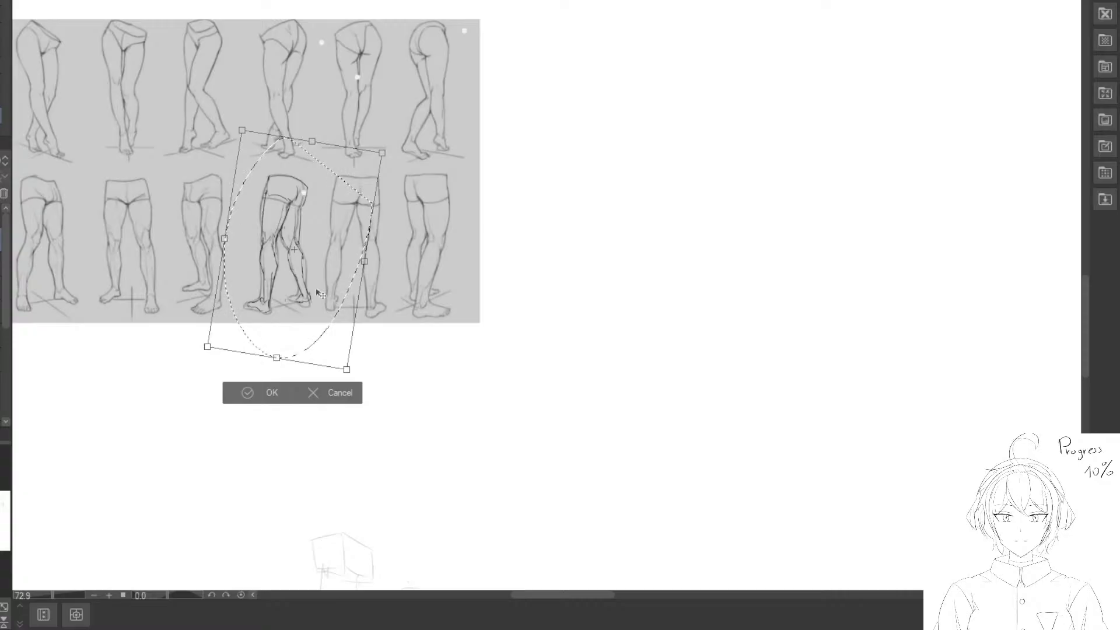
scroll(325, 285, up, 2)
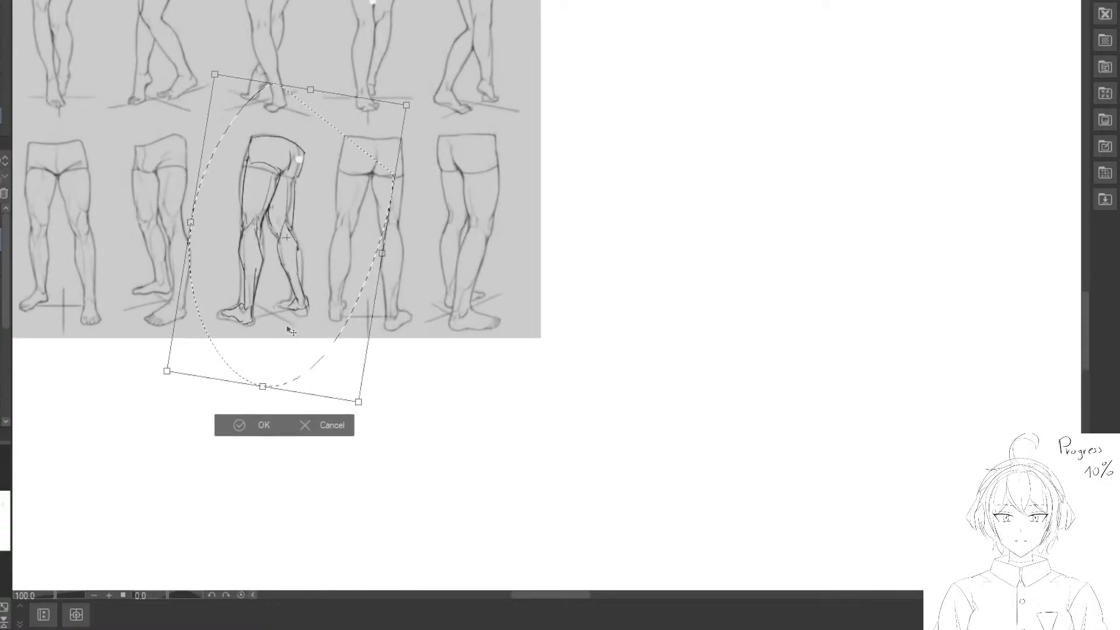
drag(343, 266, 419, 252)
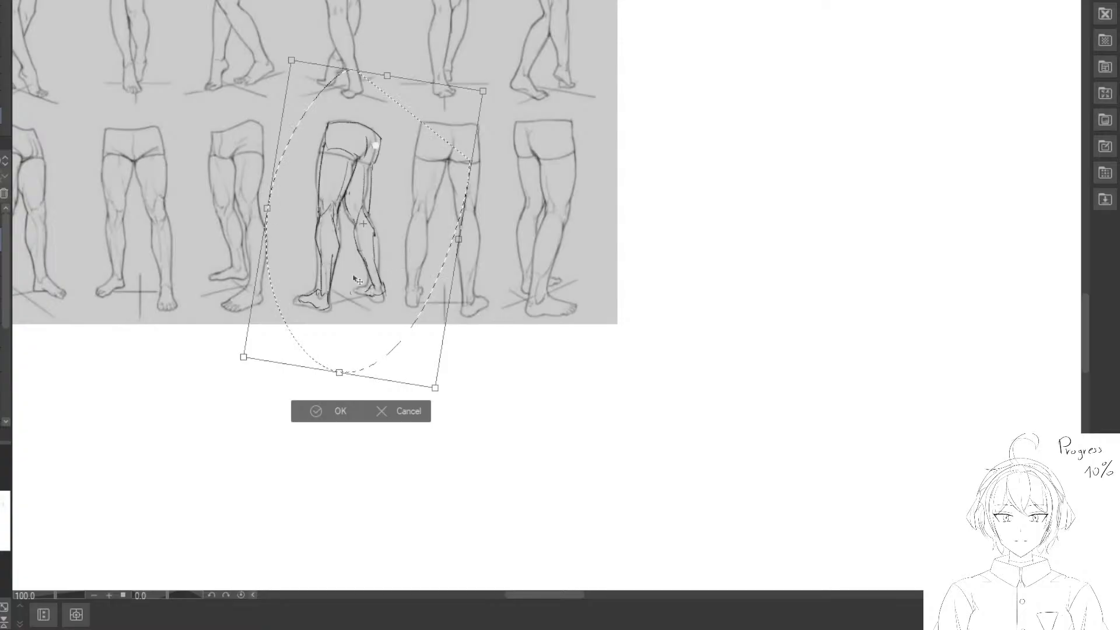
drag(357, 280, 270, 251)
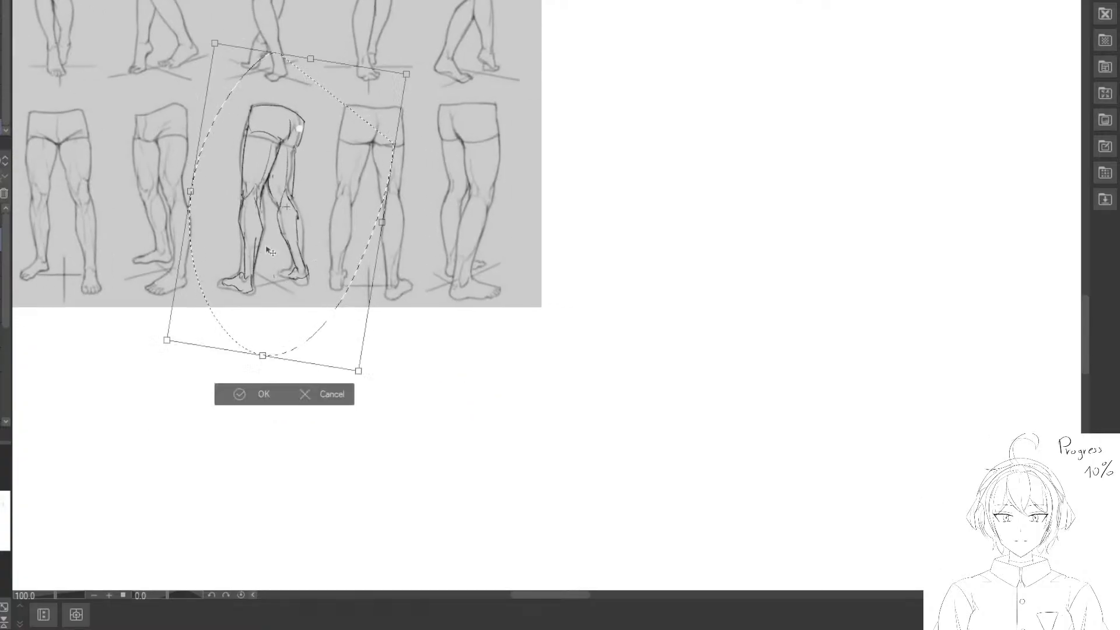
click(261, 395)
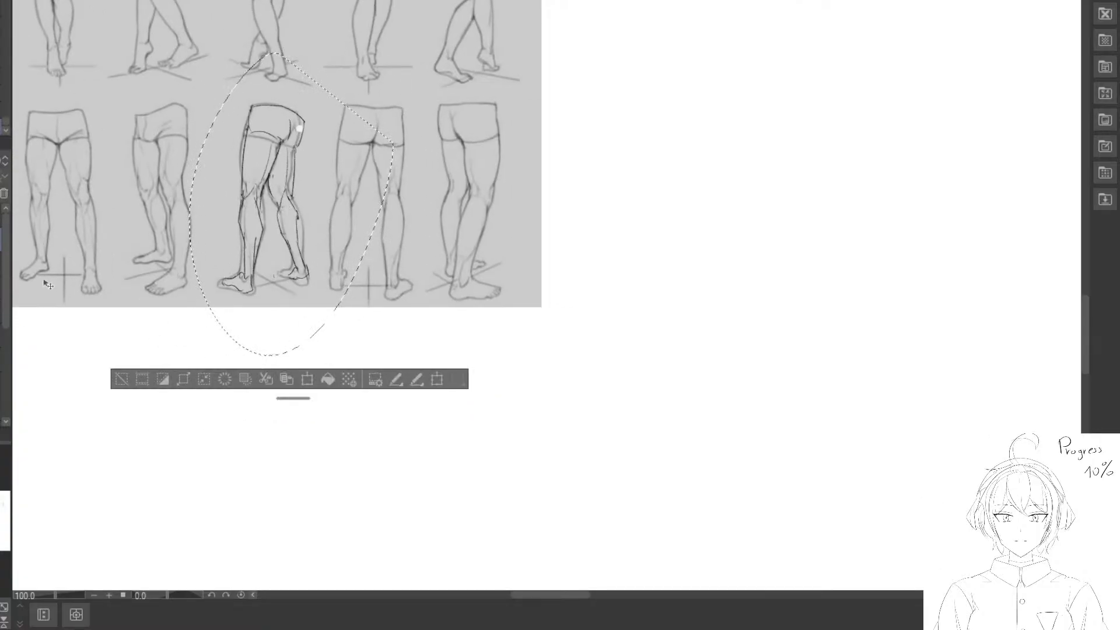
click(119, 381)
key(ctrl+z)
key(ctrl+z)
Redraw the rear leg's outer thigh as a curve from the buttock and reshape its knee outline.
drag(402, 443, 337, 152)
mouse_move(342, 528)
mouse_down()
mouse_move(353, 271)
mouse_move(388, 328)
mouse_up()
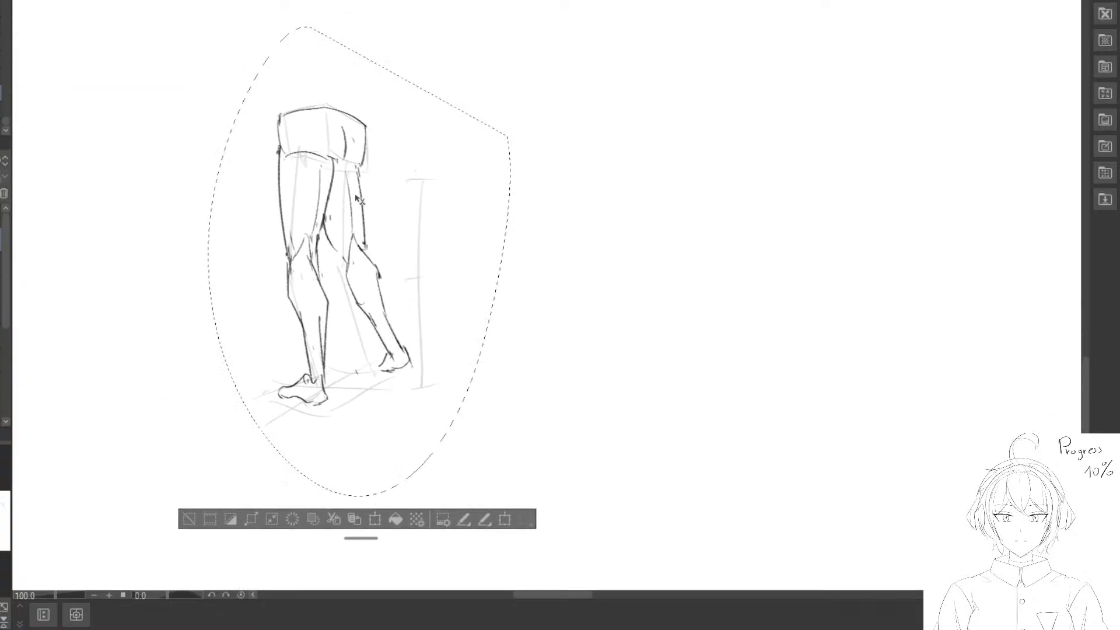
drag(355, 174, 353, 177)
mouse_move(349, 188)
mouse_down()
mouse_move(380, 325)
mouse_move(380, 290)
mouse_move(331, 274)
mouse_move(333, 213)
mouse_up()
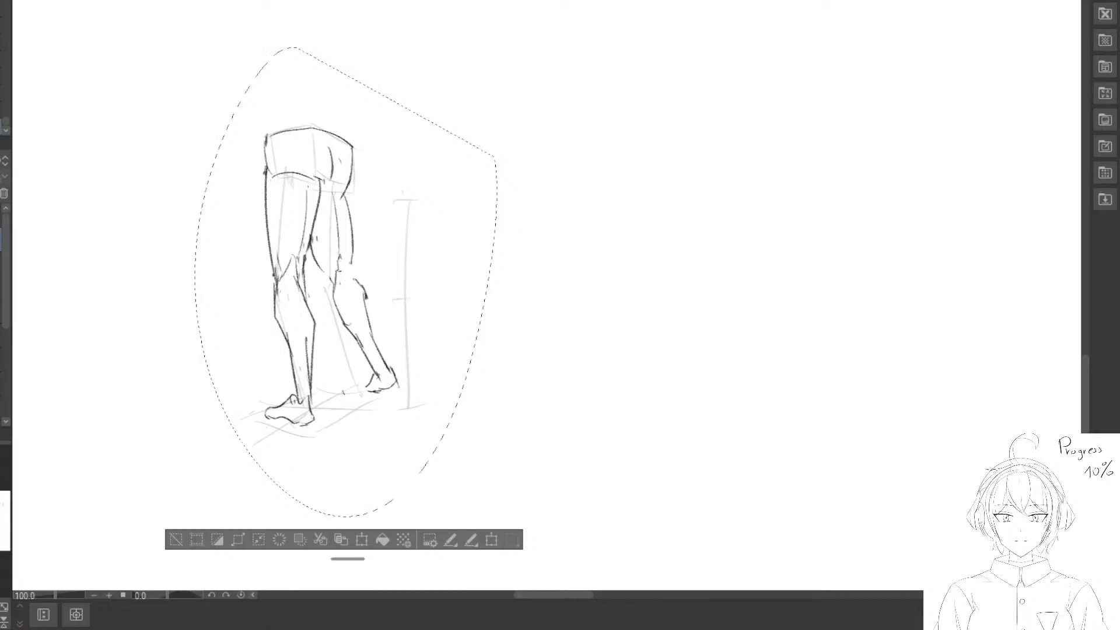
mouse_move(286, 3)
mouse_down()
mouse_move(380, 360)
mouse_move(286, 0)
mouse_up()
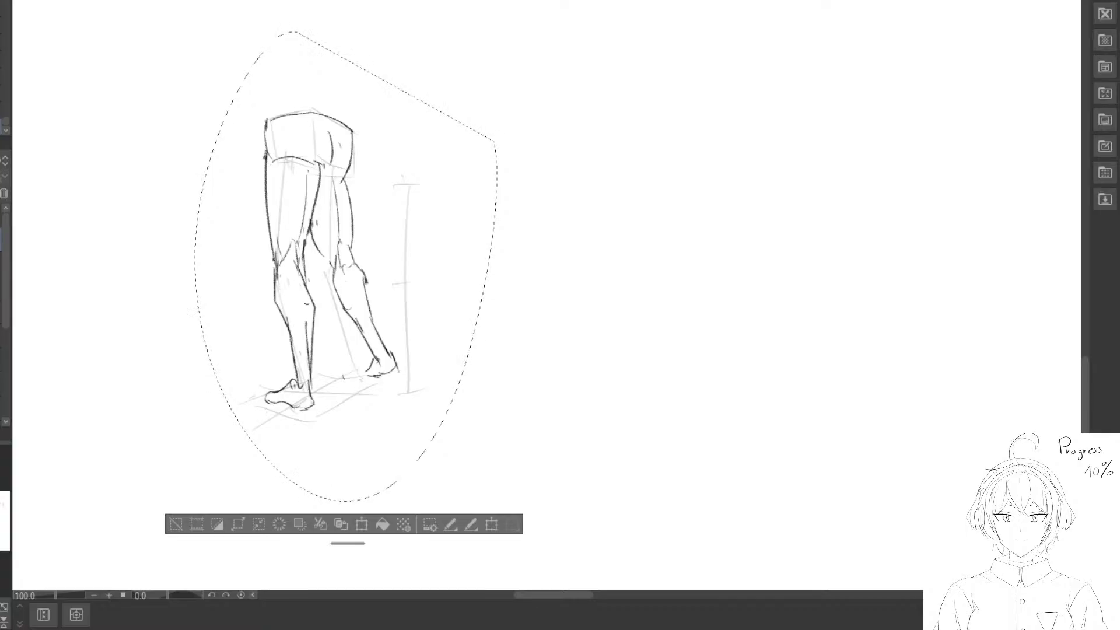
Replace the selection with a new lasso around the revised study and start transforming it over the reference sheet.
key(ctrl+minus)
click(175, 459)
drag(303, 114, 410, 368)
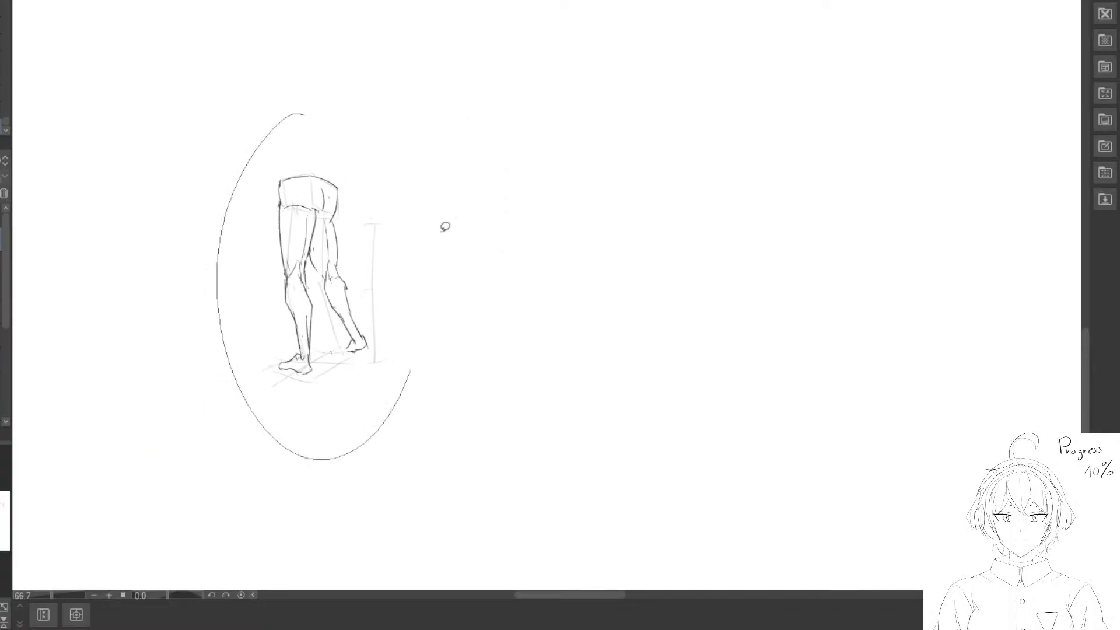
drag(445, 227, 420, 152)
drag(360, 228, 401, 269)
mouse_move(347, 309)
mouse_down()
mouse_move(341, 220)
mouse_move(367, 370)
mouse_move(416, 430)
mouse_move(386, 306)
mouse_up()
key(ctrl+t)
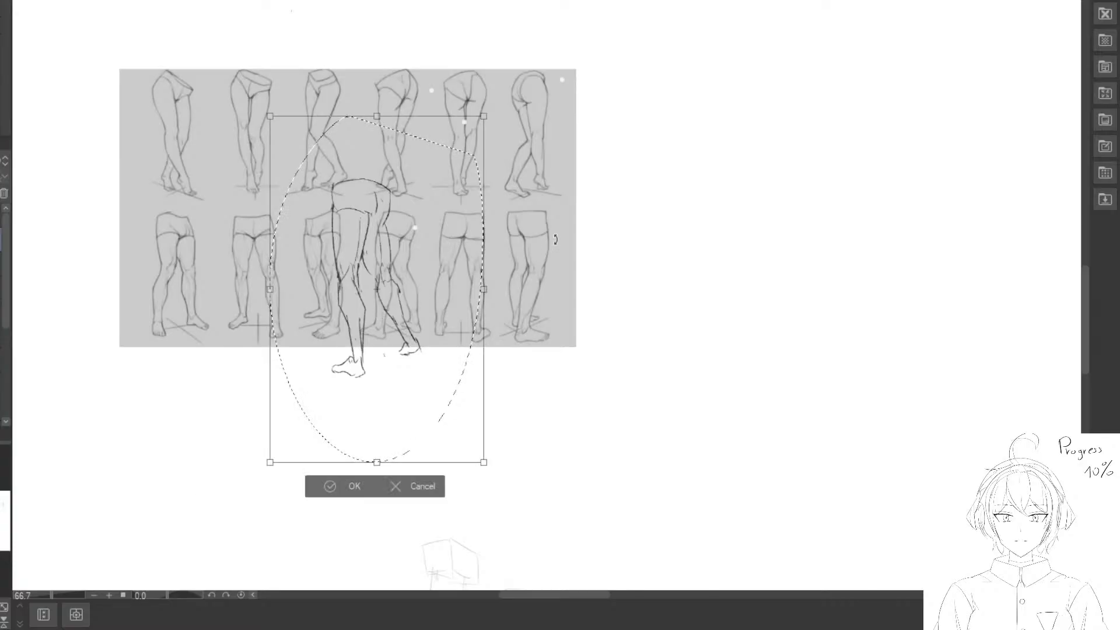
Rotate, shrink and align the revised study over the fourth lower-row pose to check it, apply the transform and clear the selection.
drag(513, 117, 532, 133)
drag(466, 175, 487, 152)
drag(523, 108, 464, 182)
drag(421, 230, 450, 199)
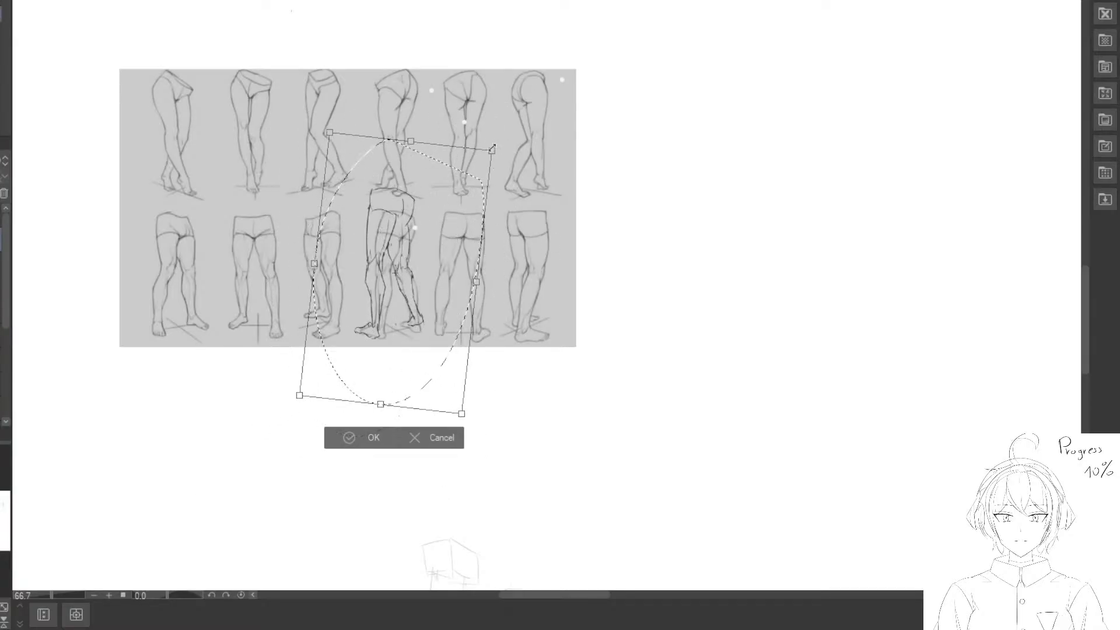
drag(492, 151, 467, 183)
drag(442, 213, 463, 206)
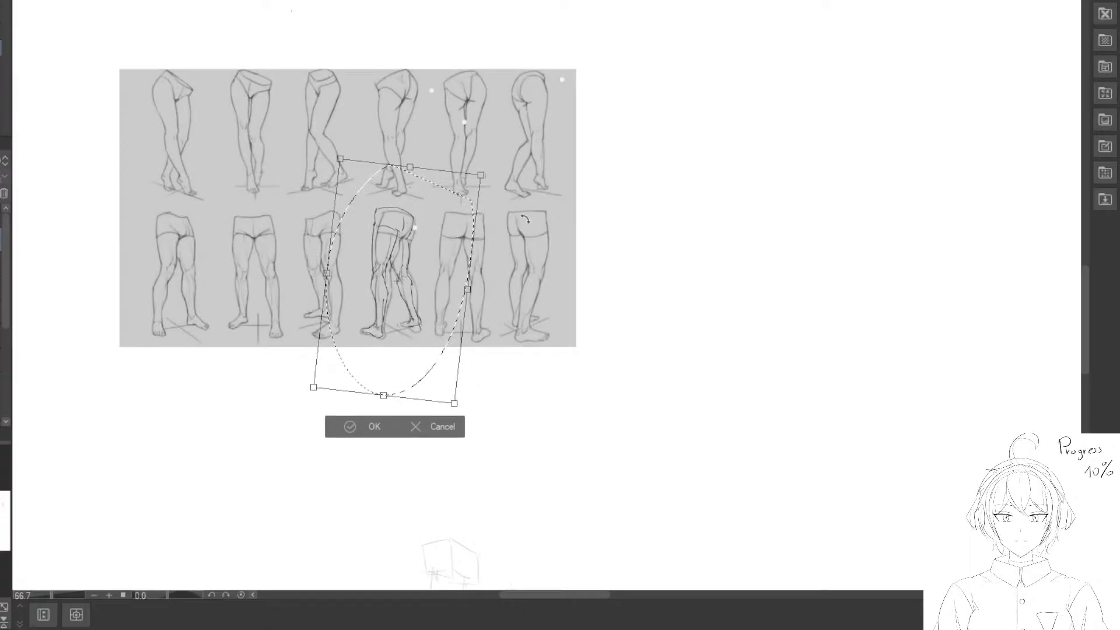
drag(453, 296, 505, 283)
drag(443, 318, 335, 331)
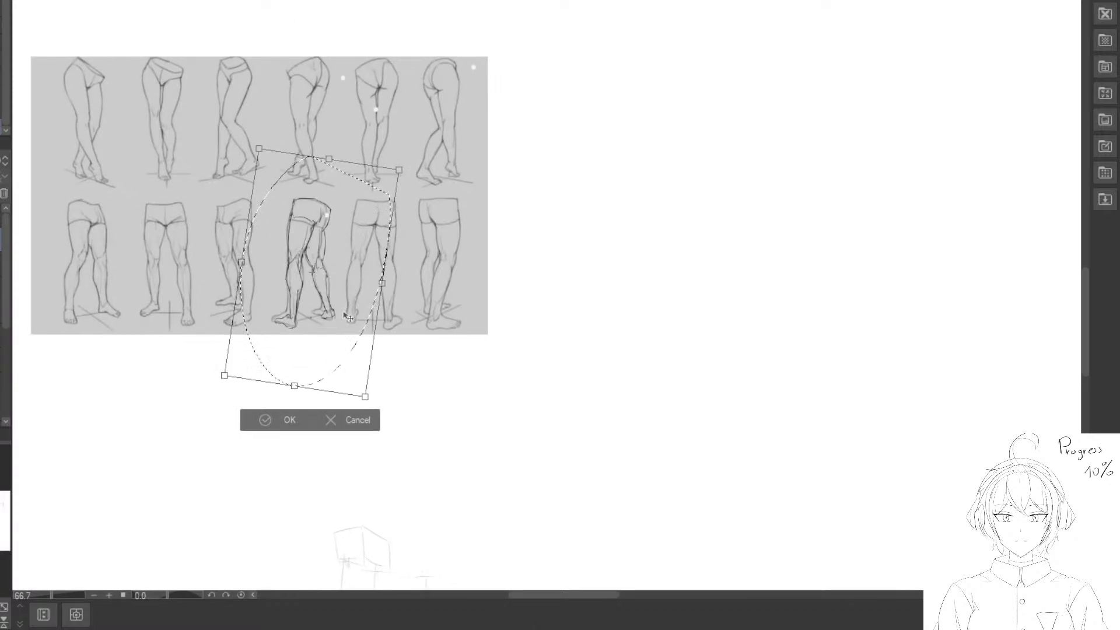
click(279, 420)
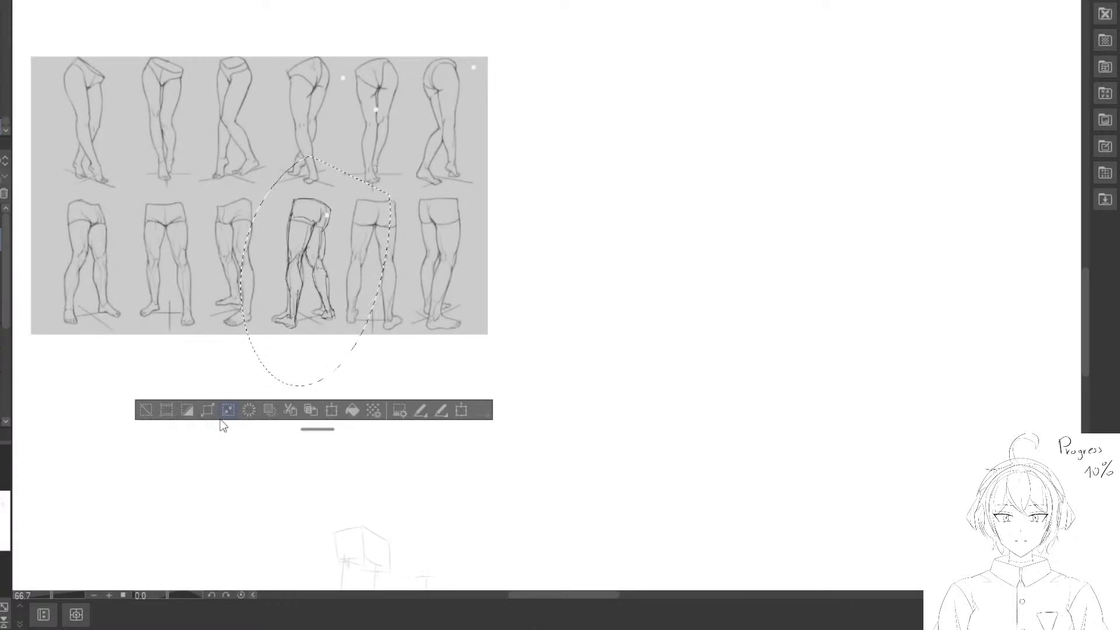
click(150, 408)
Erase the rear foot of the leg study and redraw its outline on the floor grid.
drag(230, 450, 220, 387)
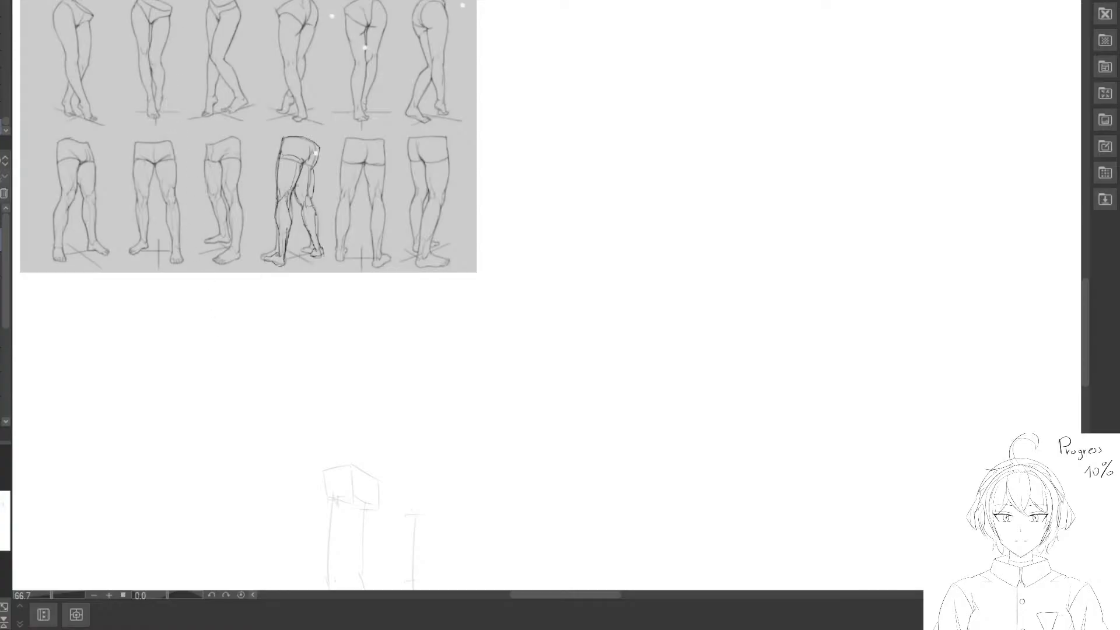
mouse_move(398, 459)
mouse_down()
mouse_move(387, 173)
mouse_move(405, 111)
mouse_up()
scroll(413, 257, up, 4)
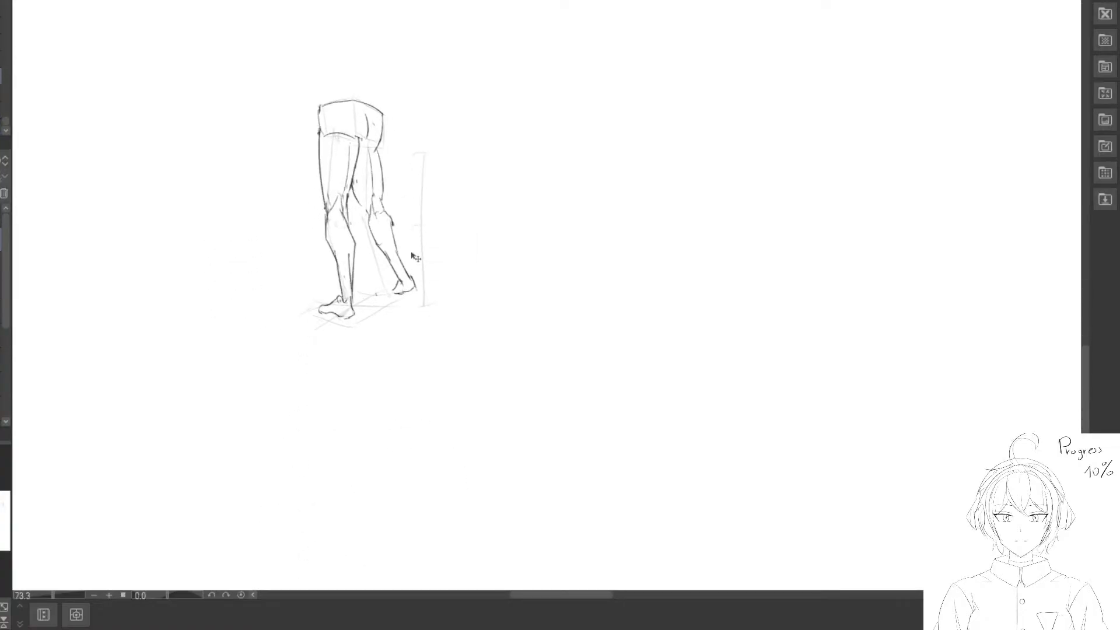
mouse_move(421, 296)
mouse_down()
mouse_move(391, 309)
mouse_move(388, 298)
mouse_move(404, 308)
mouse_up()
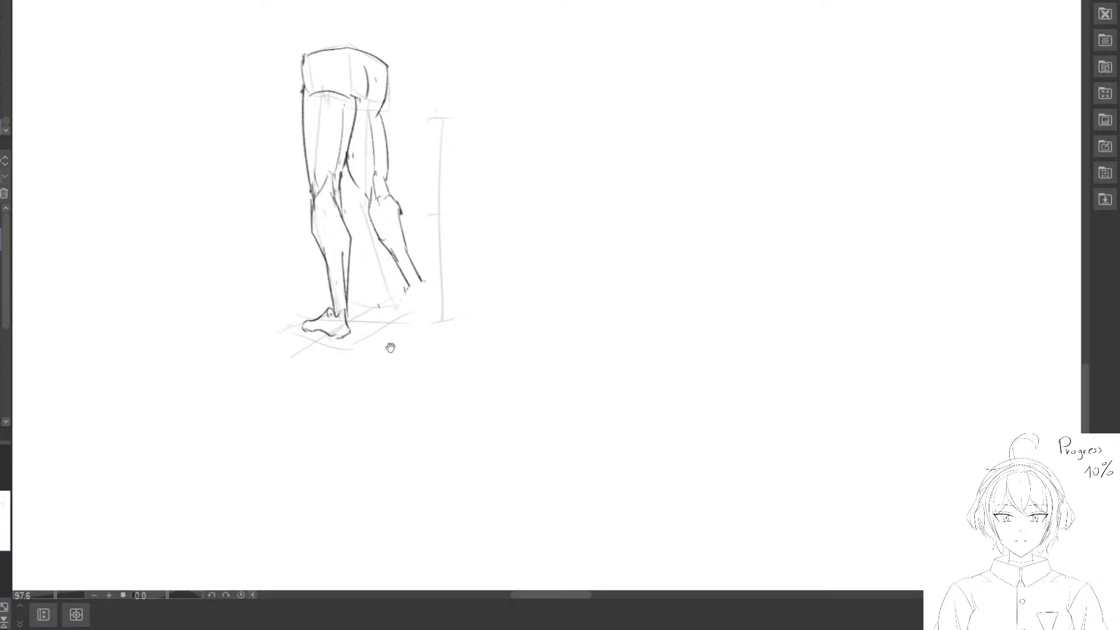
mouse_move(387, 348)
mouse_down()
mouse_move(418, 322)
mouse_move(425, 293)
mouse_up()
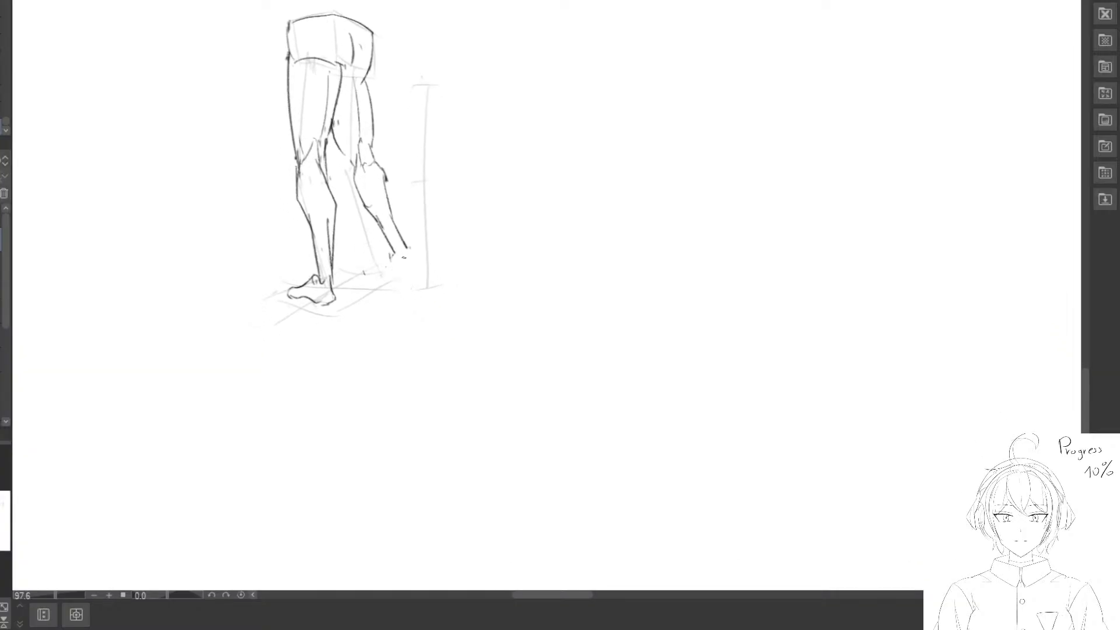
mouse_move(389, 252)
mouse_down()
mouse_move(372, 262)
mouse_move(409, 250)
mouse_up()
scroll(373, 298, down, 3)
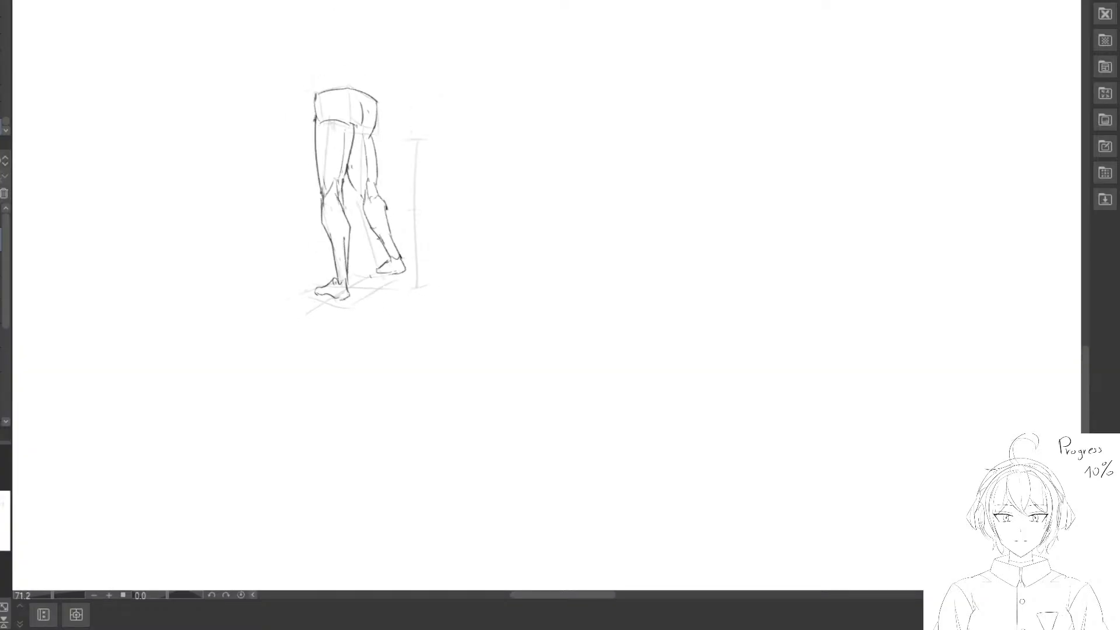
Lasso the finished leg study, move it to the end of the bottom row of collected studies, and deselect it.
key(m)
mouse_move(352, 35)
mouse_down()
mouse_move(303, 353)
mouse_move(445, 77)
mouse_up()
drag(397, 181, 408, 227)
scroll(405, 222, down, 3)
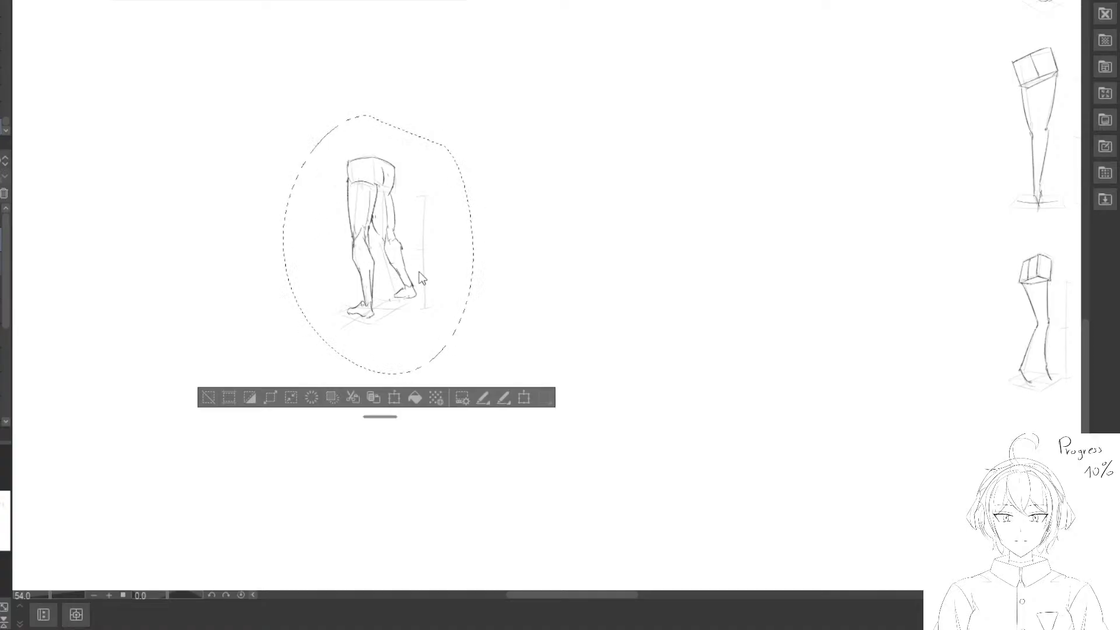
mouse_move(344, 205)
mouse_down()
mouse_move(414, 261)
mouse_move(600, 124)
mouse_move(524, 421)
mouse_up()
scroll(388, 269, down, 1)
key(k)
drag(681, 469, 499, 330)
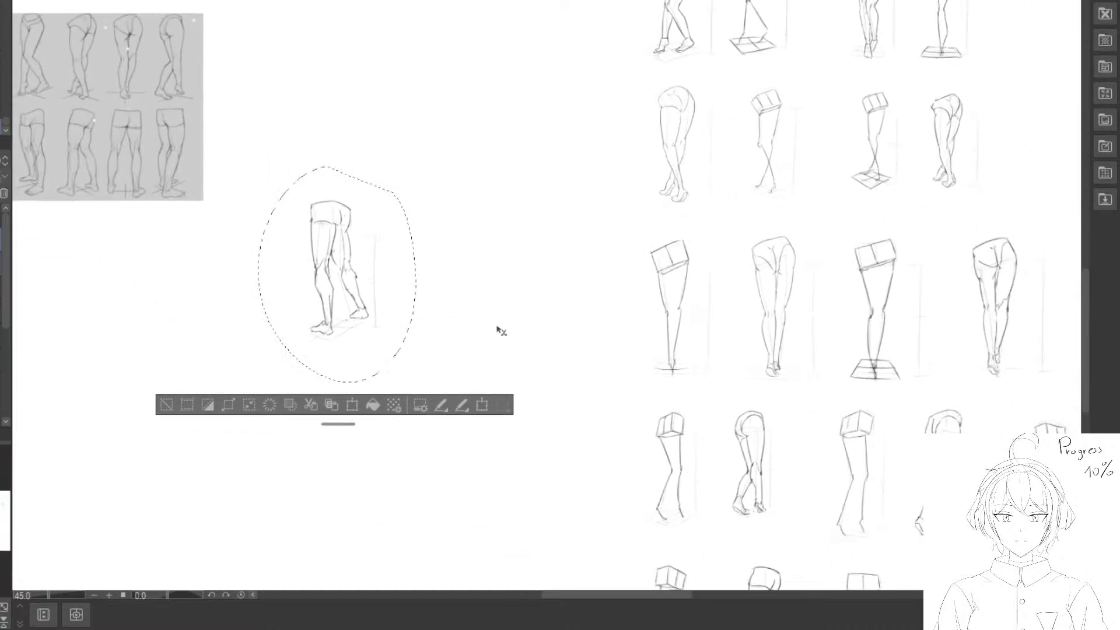
scroll(509, 251, down, 2)
drag(585, 248, 490, 94)
drag(524, 198, 298, 218)
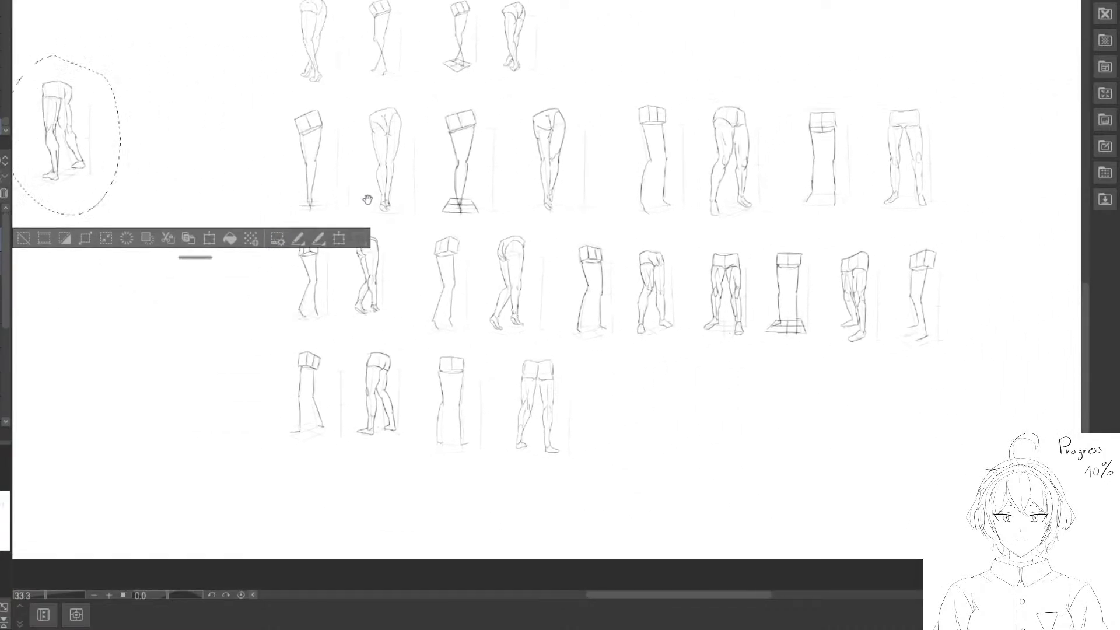
mouse_move(255, 83)
mouse_down()
mouse_move(492, 455)
mouse_move(579, 310)
mouse_move(578, 225)
mouse_move(502, 247)
mouse_move(432, 220)
mouse_up()
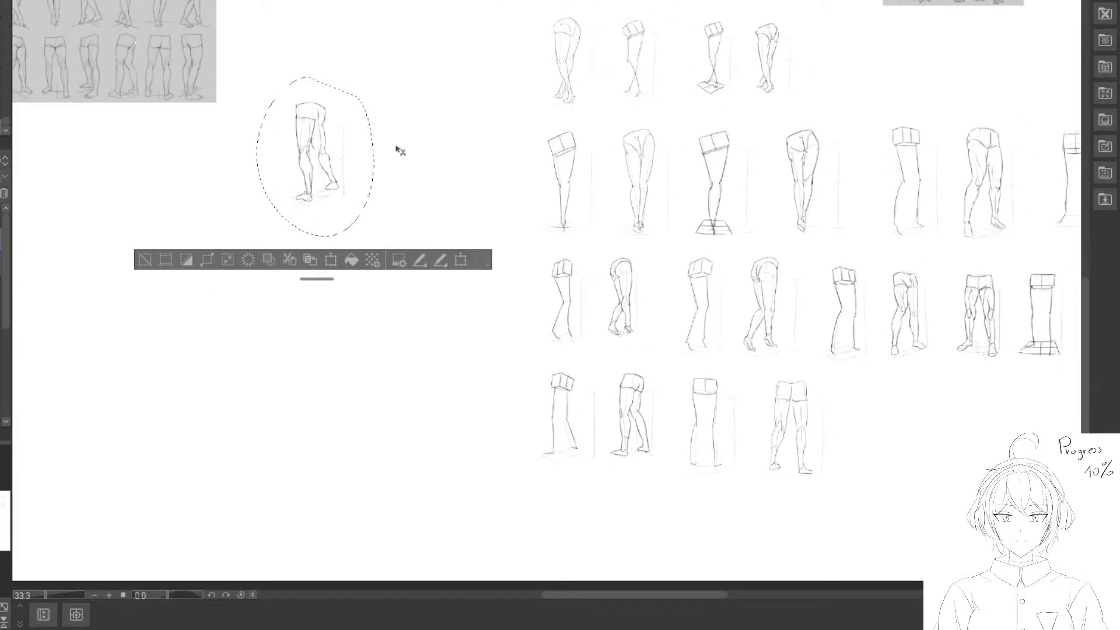
mouse_move(362, 167)
mouse_down()
mouse_move(440, 443)
mouse_move(889, 415)
mouse_move(617, 375)
mouse_move(624, 357)
mouse_move(670, 413)
mouse_move(657, 395)
mouse_up()
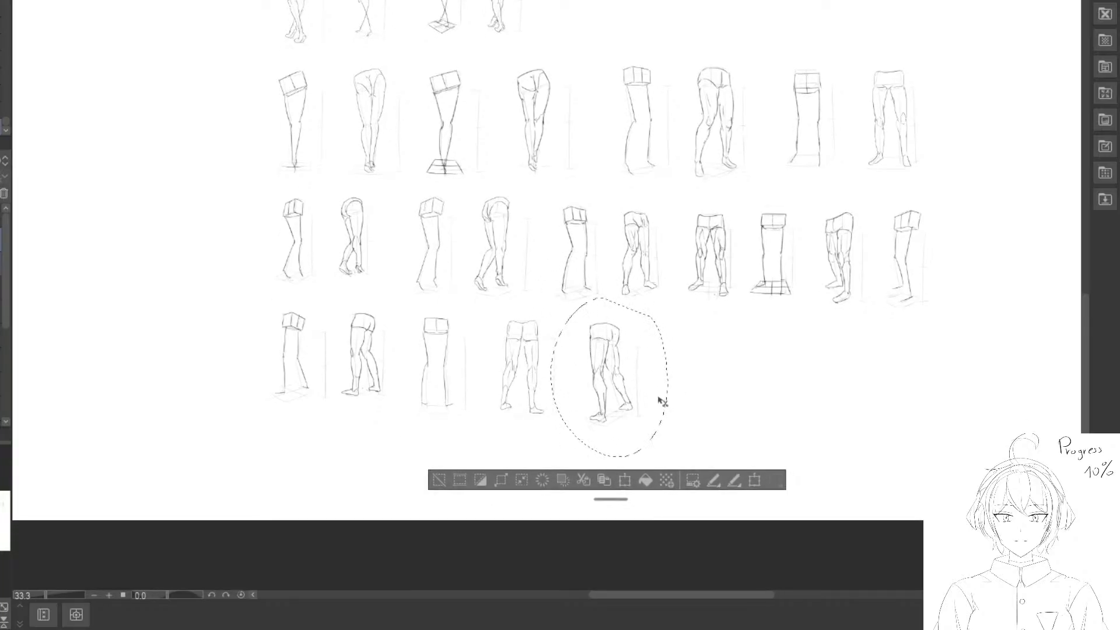
click(439, 479)
Sketch a faint hip box beside the construction sheet for its last lower-row pose, with the wider face divided by a vertical line.
mouse_move(232, 413)
mouse_down()
mouse_move(425, 520)
mouse_move(479, 449)
mouse_move(479, 557)
mouse_up()
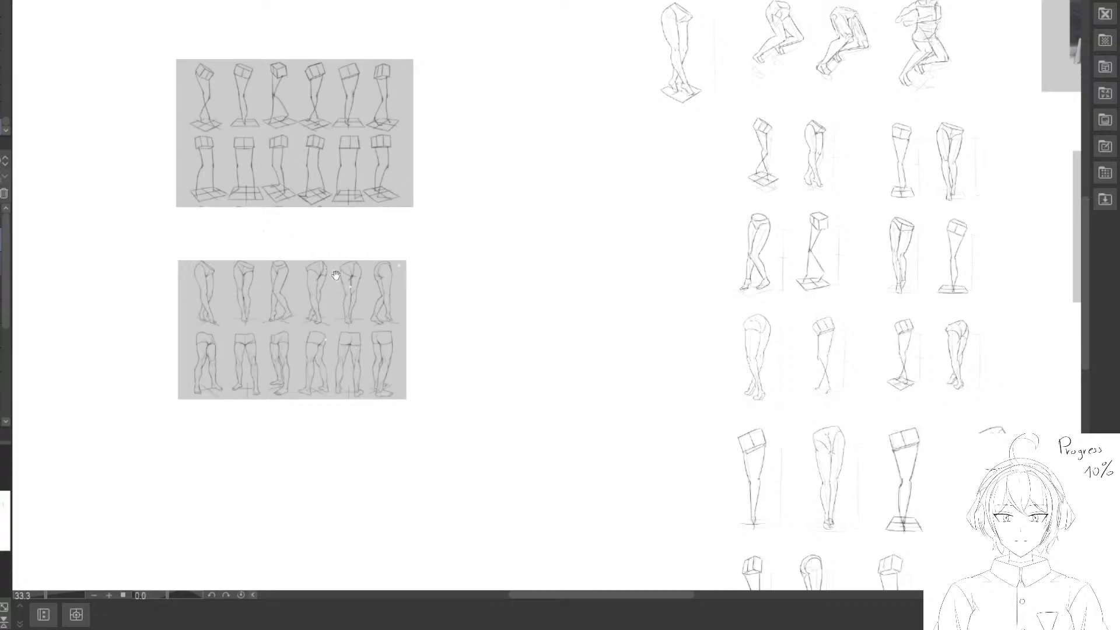
mouse_move(361, 315)
mouse_down()
mouse_move(385, 330)
mouse_move(365, 449)
mouse_up()
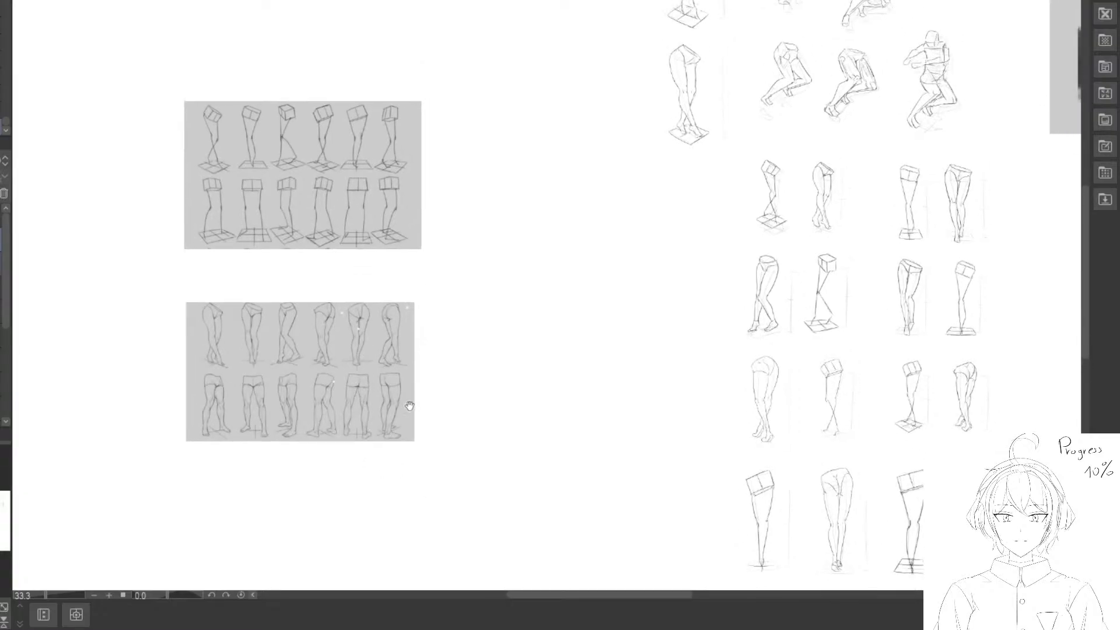
drag(379, 400, 396, 446)
key(ctrl+alt+0)
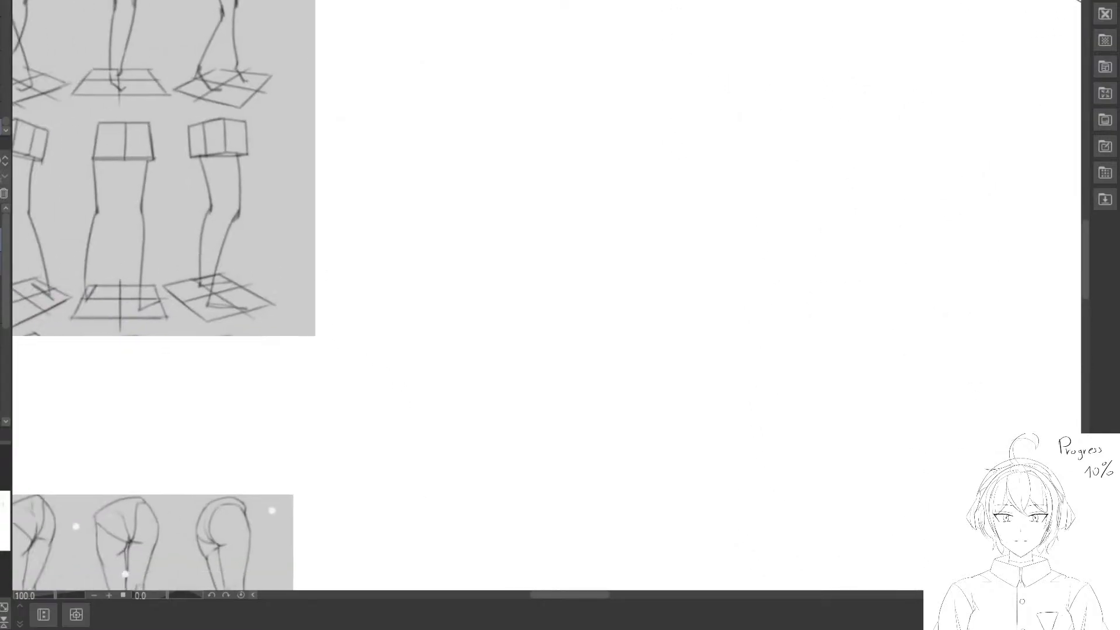
drag(309, 255, 408, 228)
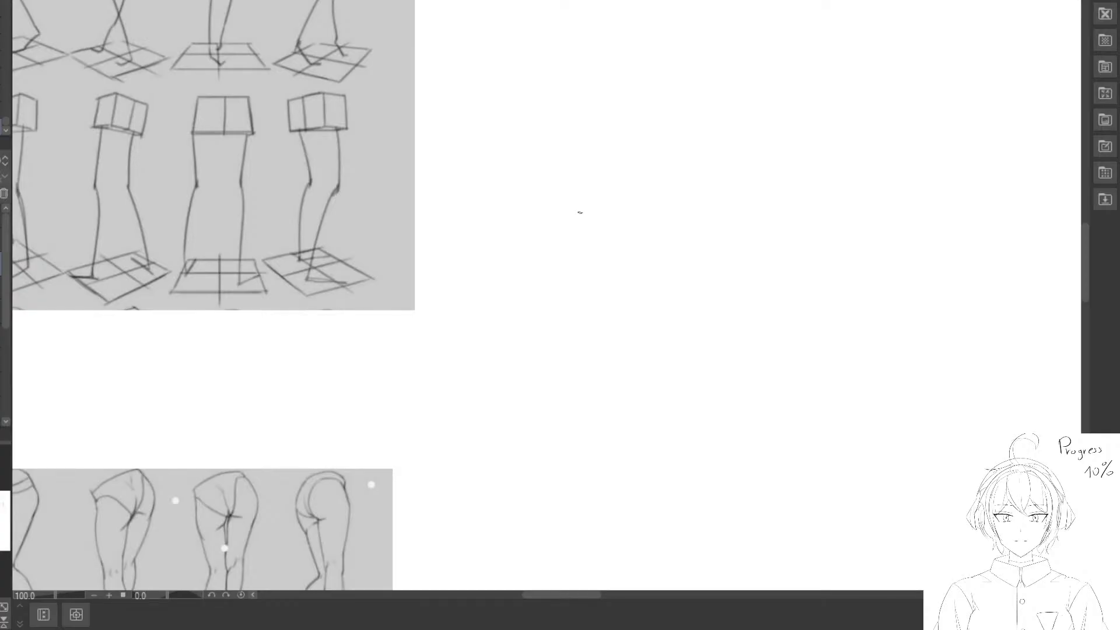
drag(639, 309, 631, 261)
mouse_move(579, 79)
mouse_down()
mouse_move(595, 119)
mouse_move(673, 109)
mouse_up()
key(ctrl+z)
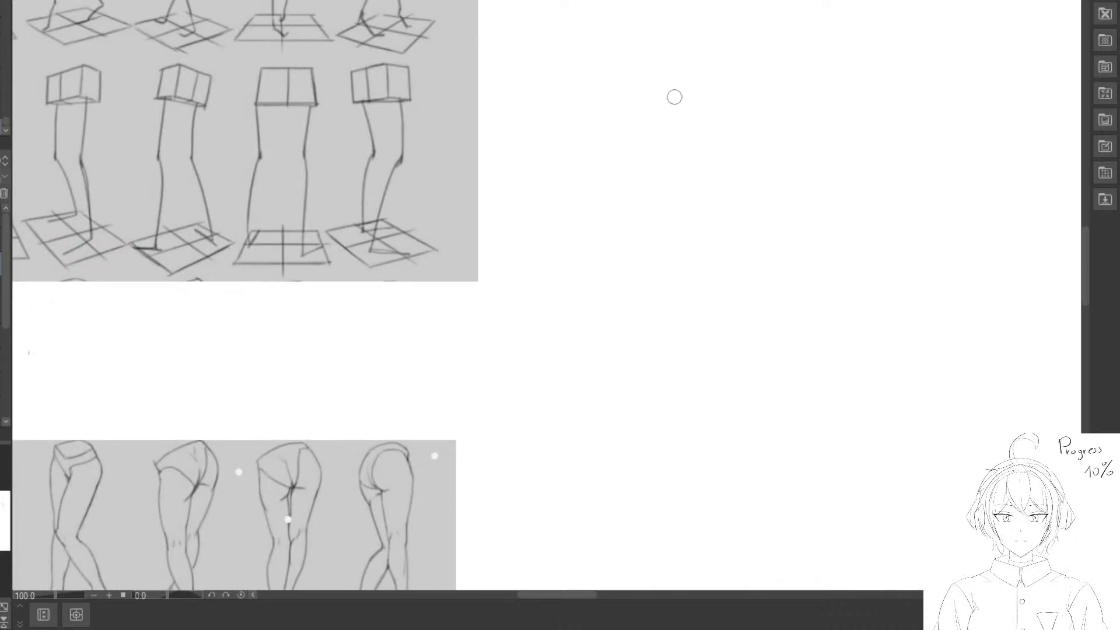
drag(666, 59, 669, 105)
key(ctrl+z)
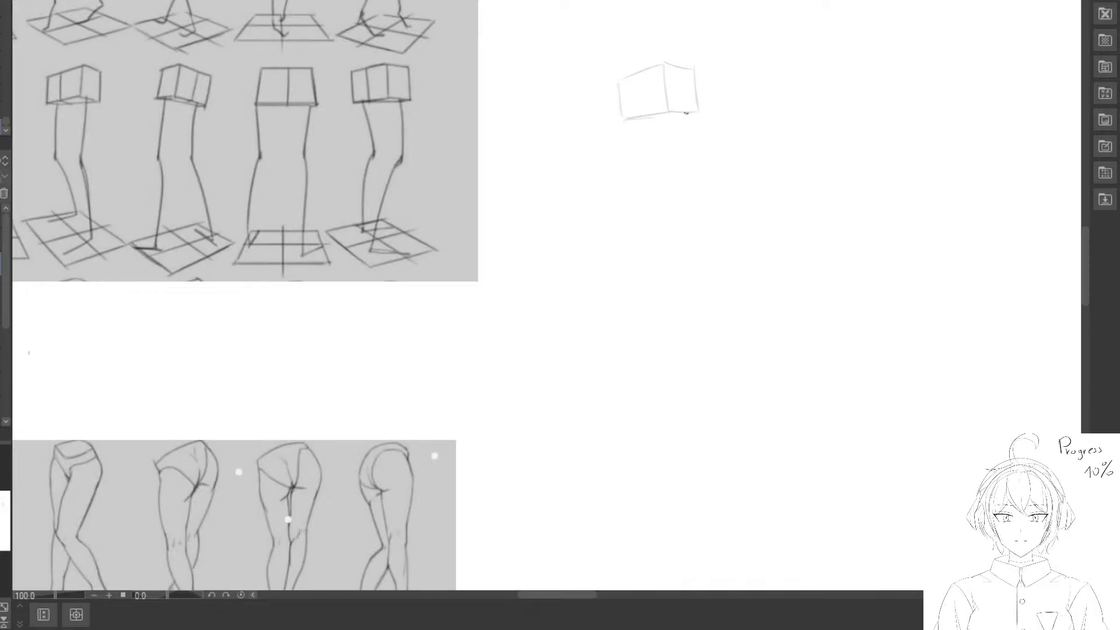
mouse_move(670, 149)
mouse_down()
mouse_move(590, 146)
mouse_move(560, 82)
mouse_move(558, 91)
mouse_up()
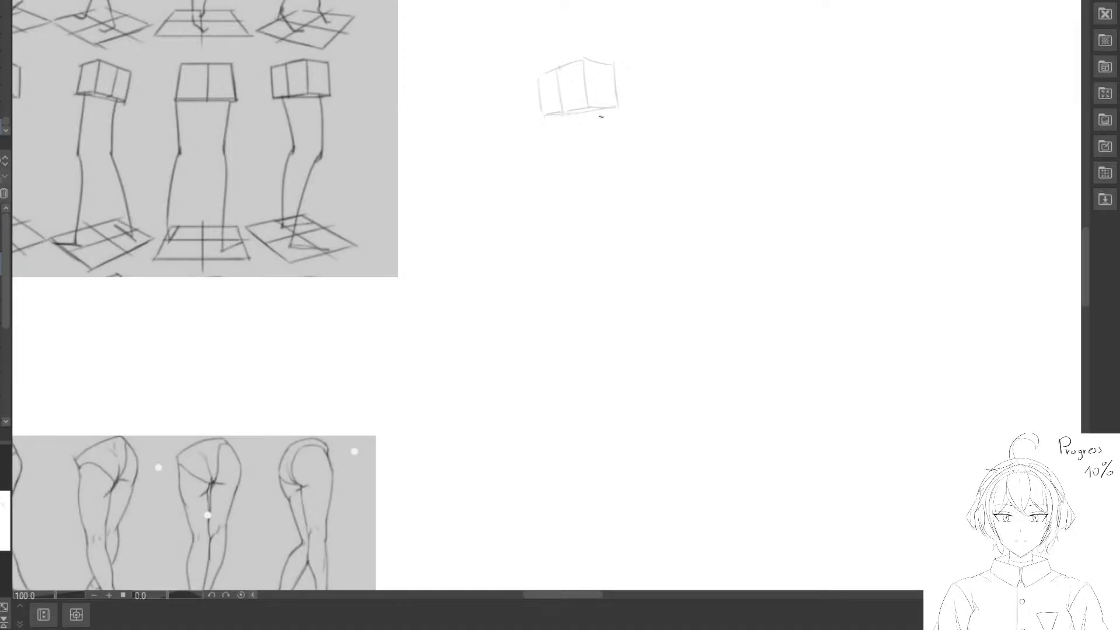
drag(582, 269, 556, 246)
Draw a vertical proportion line beside the hip box with tick marks at its top, middle and bottom.
drag(632, 94, 647, 290)
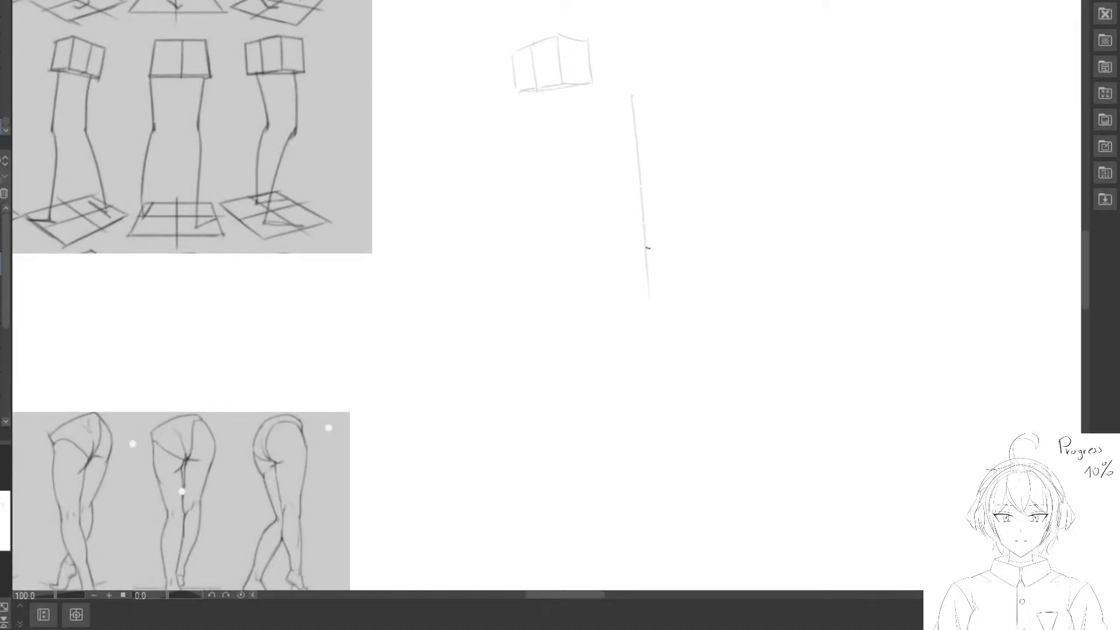
key(ctrl+z)
drag(637, 85, 645, 315)
drag(633, 298, 652, 298)
drag(562, 244, 566, 234)
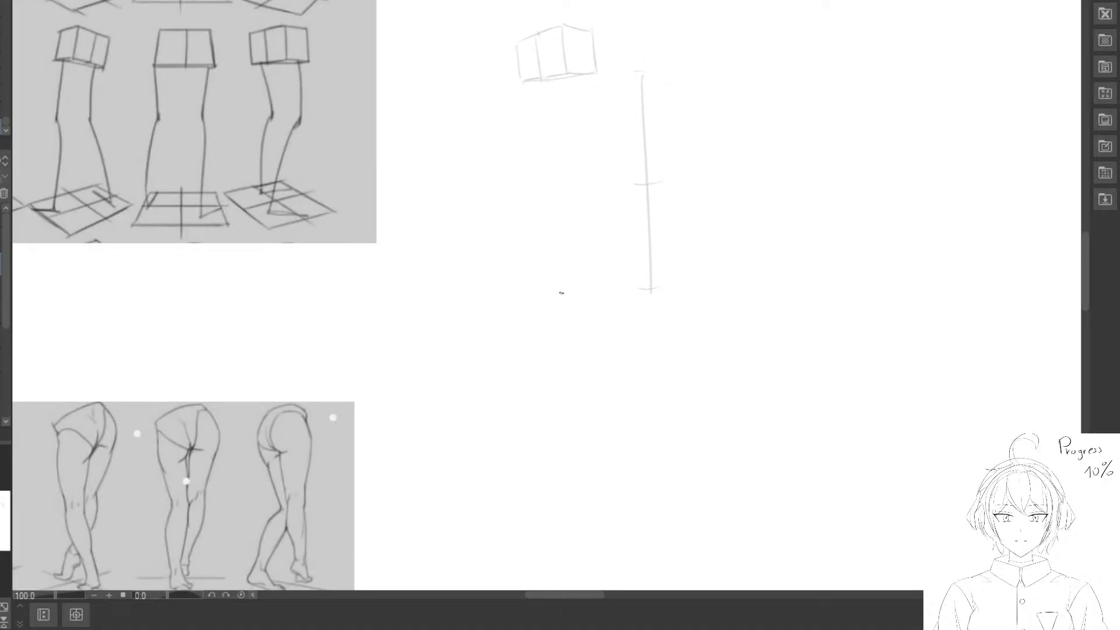
Sketch a perspective floor plane with crossing grid lines beneath the hip box.
key(ctrl+z)
drag(560, 305, 615, 285)
key(ctrl+z)
drag(491, 277, 567, 310)
mouse_move(521, 270)
mouse_down()
mouse_move(618, 296)
mouse_move(547, 278)
mouse_move(590, 288)
mouse_up()
drag(497, 302, 577, 270)
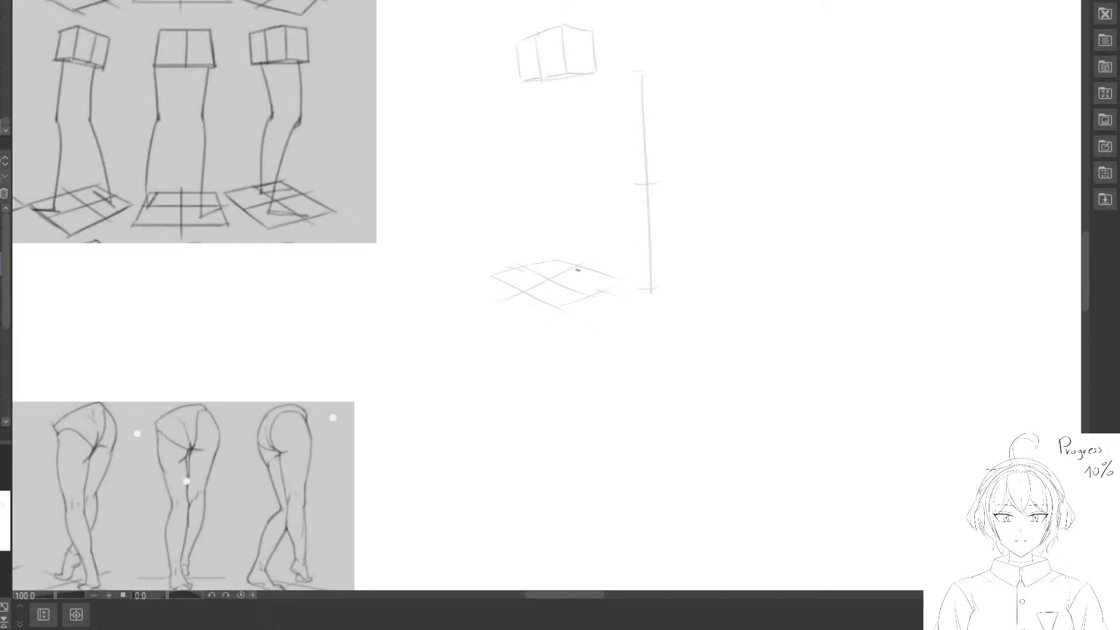
Sketch both legs as faint bent lines from the hip box to the floor plane and mark the foot positions.
drag(583, 76, 599, 169)
key(ctrl+z)
mouse_move(582, 75)
mouse_down()
mouse_move(597, 161)
mouse_move(572, 264)
mouse_up()
drag(530, 85, 555, 156)
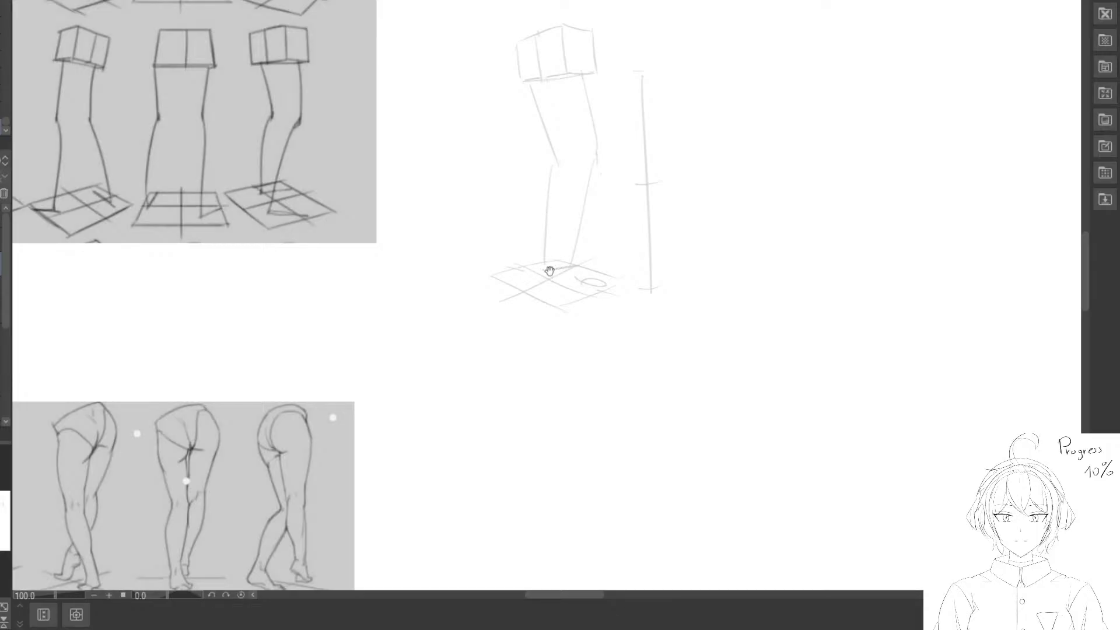
drag(550, 271, 552, 317)
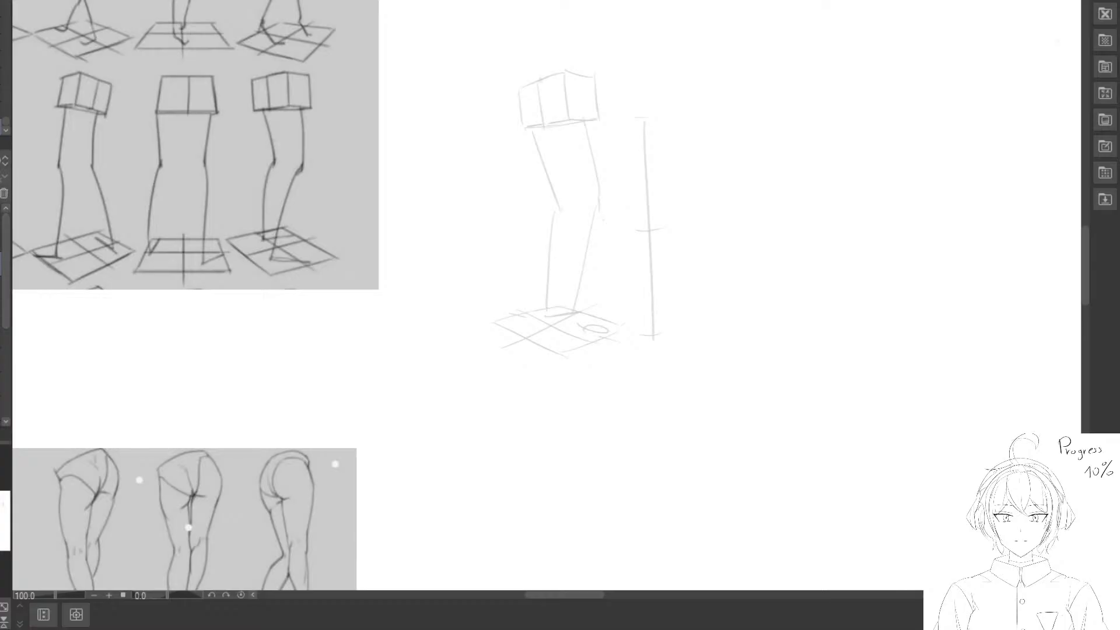
Trace the outer edges and front corner of the hip box with darker lines.
mouse_move(497, 213)
mouse_down()
mouse_move(525, 187)
mouse_move(509, 119)
mouse_up()
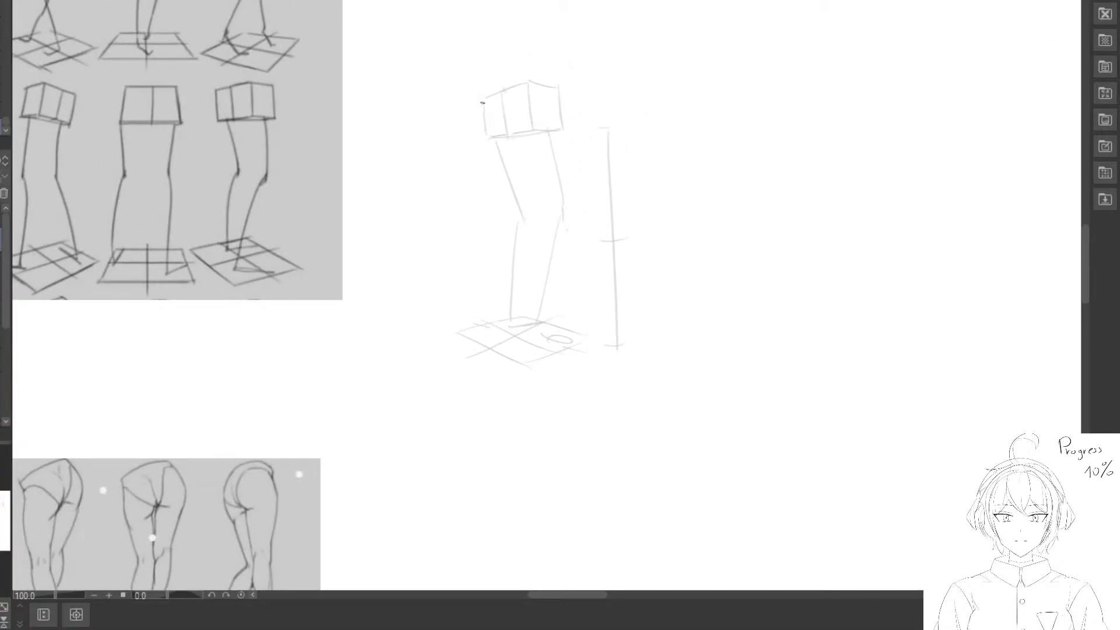
key(ctrl+z)
drag(478, 98, 500, 94)
key(ctrl+z)
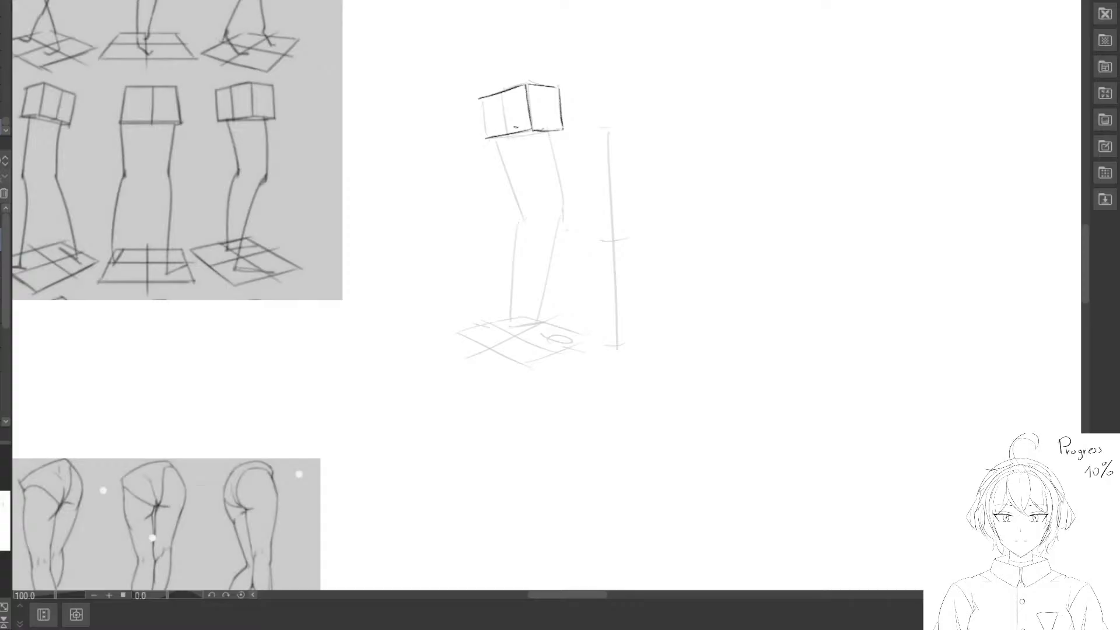
drag(482, 128, 479, 112)
drag(486, 183, 447, 168)
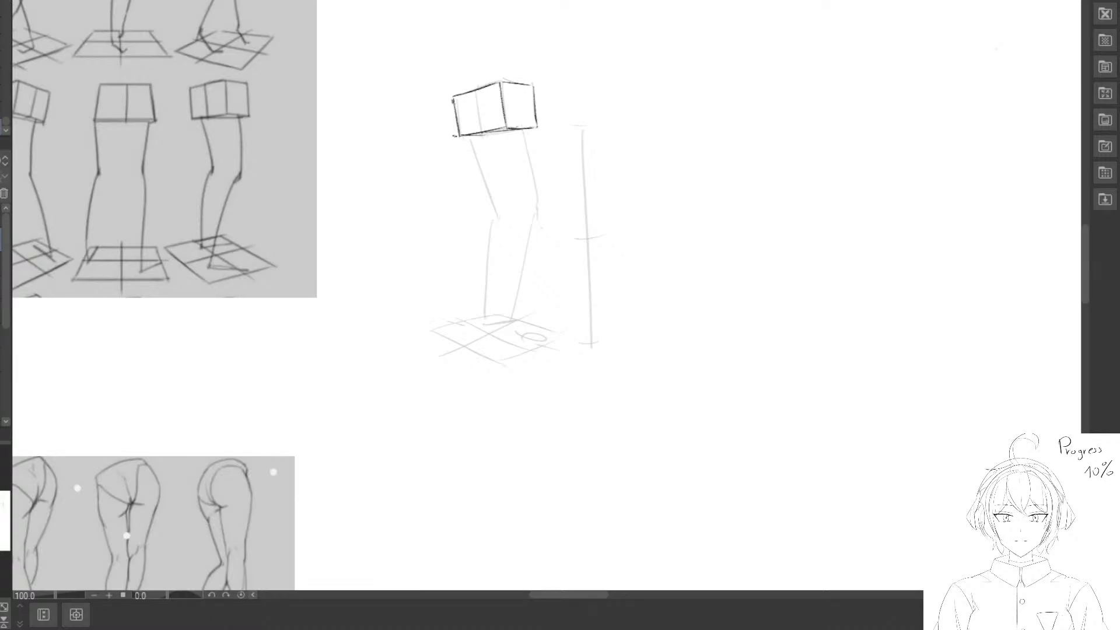
Trace the right-hand leg in dark lines from the hip box through the knee to the foot.
drag(529, 135, 540, 226)
key(ctrl+z)
mouse_move(528, 129)
mouse_down()
mouse_move(541, 205)
mouse_move(521, 276)
mouse_up()
key(ctrl+z)
drag(536, 207, 511, 321)
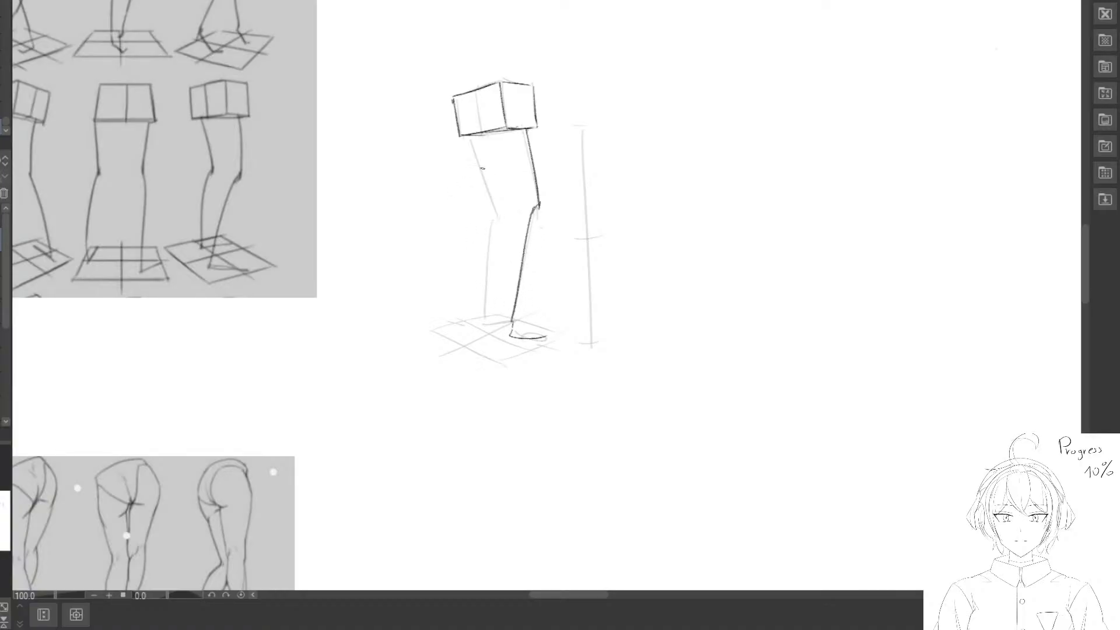
Trace the left-hand leg in dark lines, shorten the right-hand foot line, and darken the hip box's dividing line.
drag(465, 138, 494, 209)
key(ctrl+z)
mouse_move(470, 137)
mouse_down()
mouse_move(499, 209)
mouse_move(487, 323)
mouse_move(485, 220)
mouse_move(477, 309)
mouse_up()
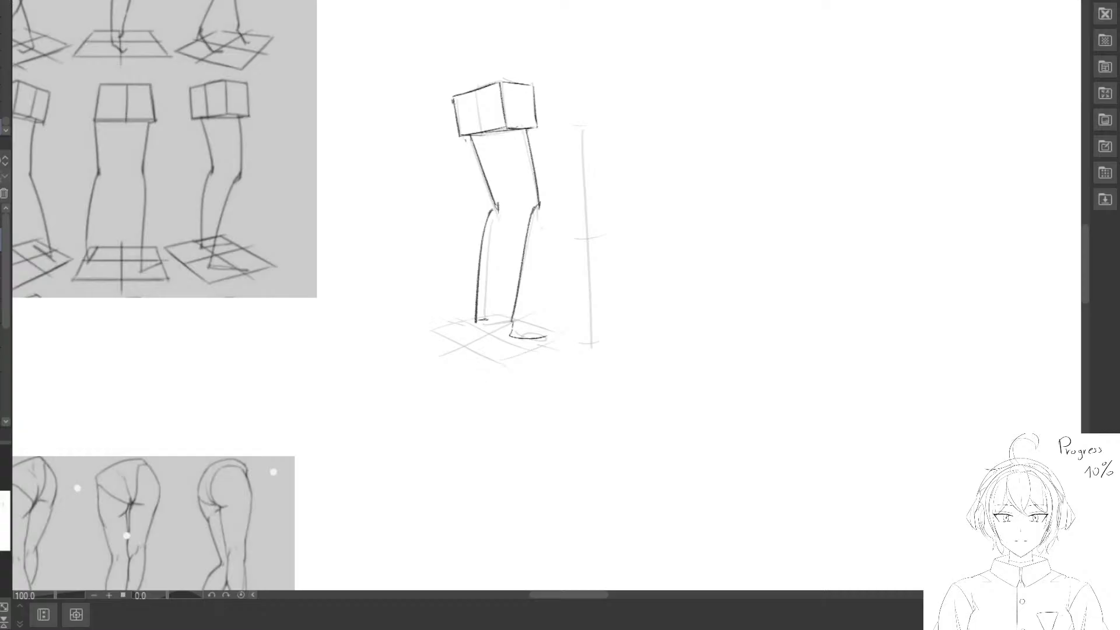
mouse_move(543, 343)
mouse_down()
mouse_move(517, 345)
mouse_move(514, 334)
mouse_move(510, 344)
mouse_move(526, 344)
mouse_up()
mouse_move(492, 35)
mouse_down()
mouse_move(660, 258)
mouse_move(577, 41)
mouse_up()
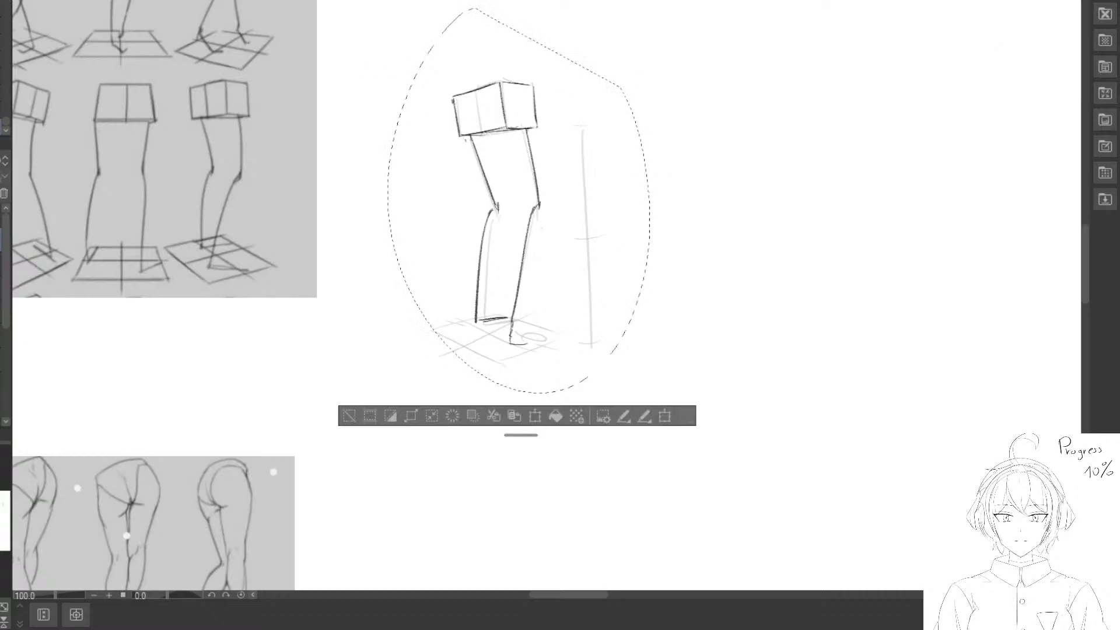
key(ctrl+d)
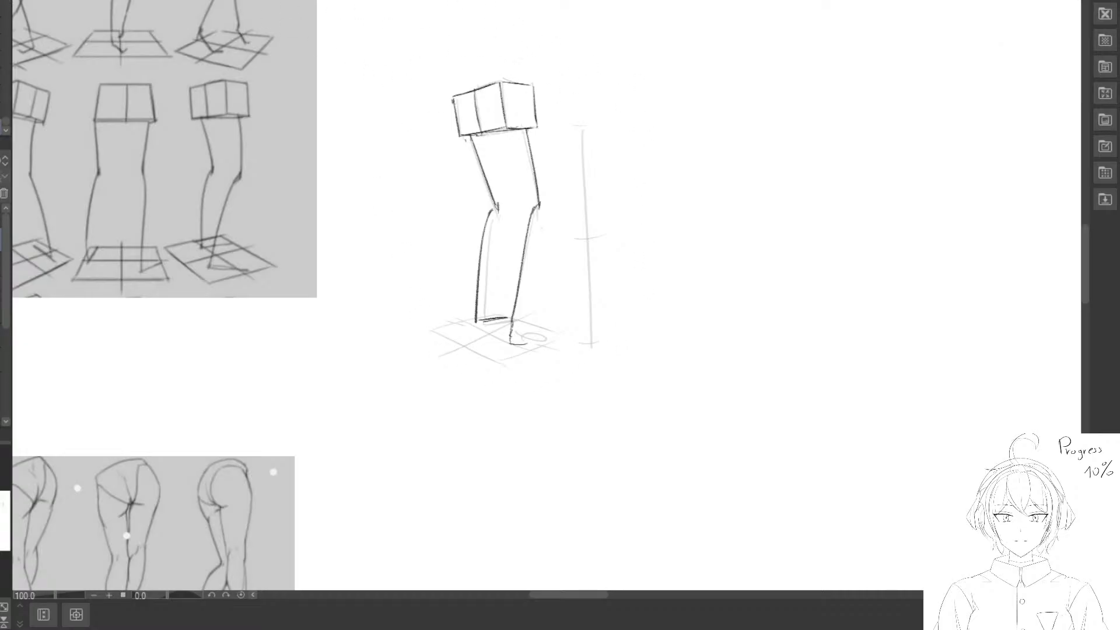
Select the boxed leg drawing and move its dark lines onto the bottom-right pose of the construction reference sheet.
scroll(476, 116, down, 3)
drag(462, 49, 594, 63)
drag(508, 92, 497, 202)
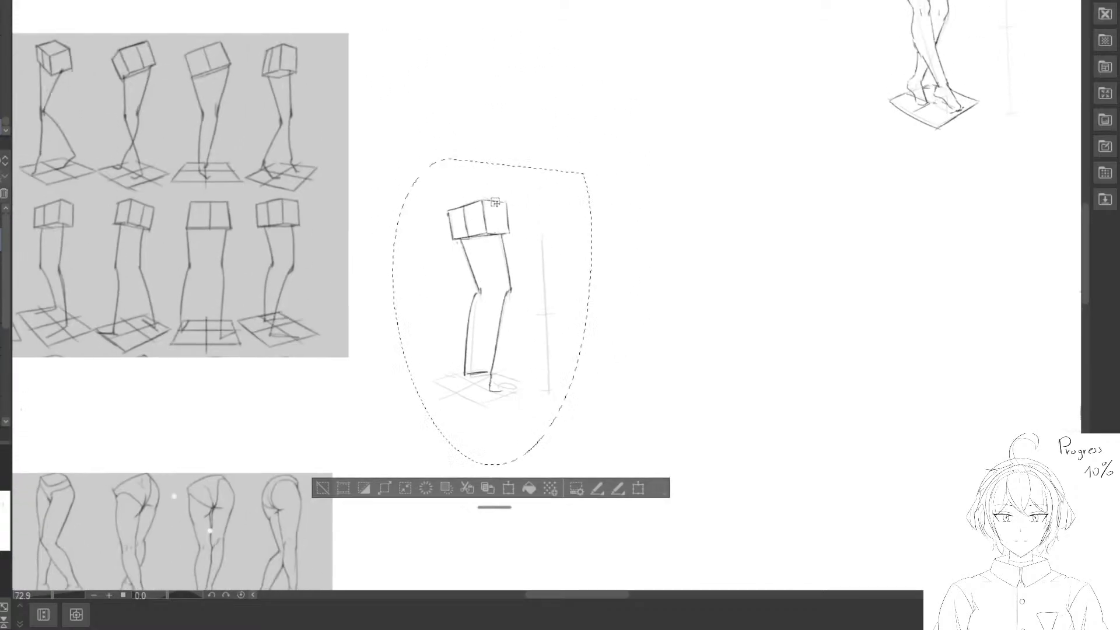
mouse_move(501, 292)
mouse_down()
mouse_move(265, 245)
mouse_move(360, 258)
mouse_up()
drag(376, 301, 398, 304)
key(ctrl+t)
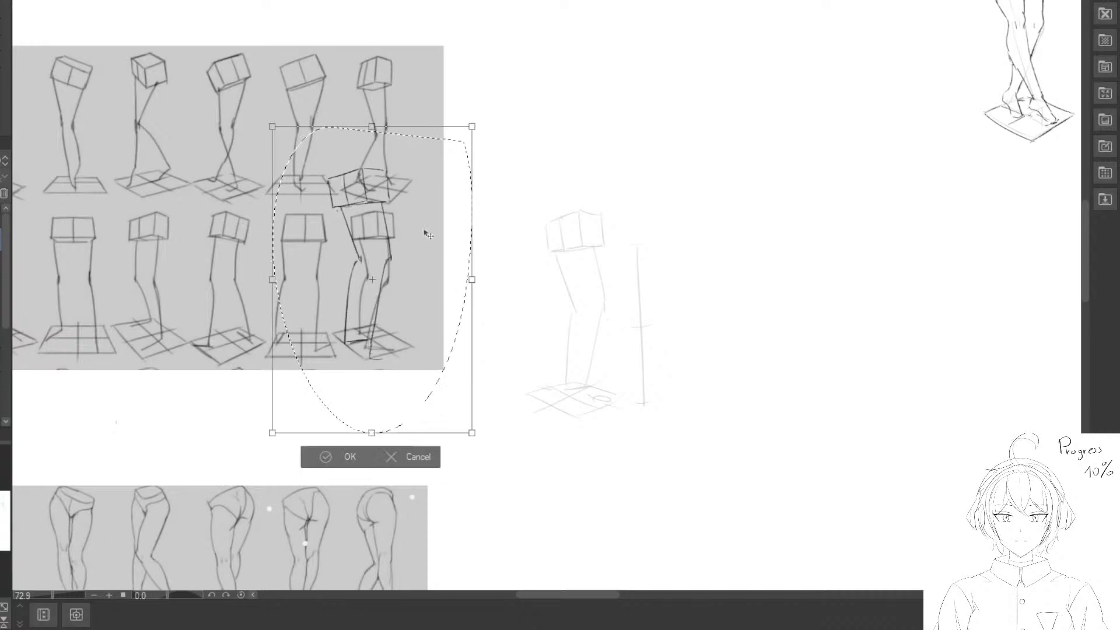
Scale down and rotate the dark leg lines to match the bottom-right reference pose, apply the transformation and deselect.
drag(471, 126, 434, 185)
drag(414, 215, 442, 193)
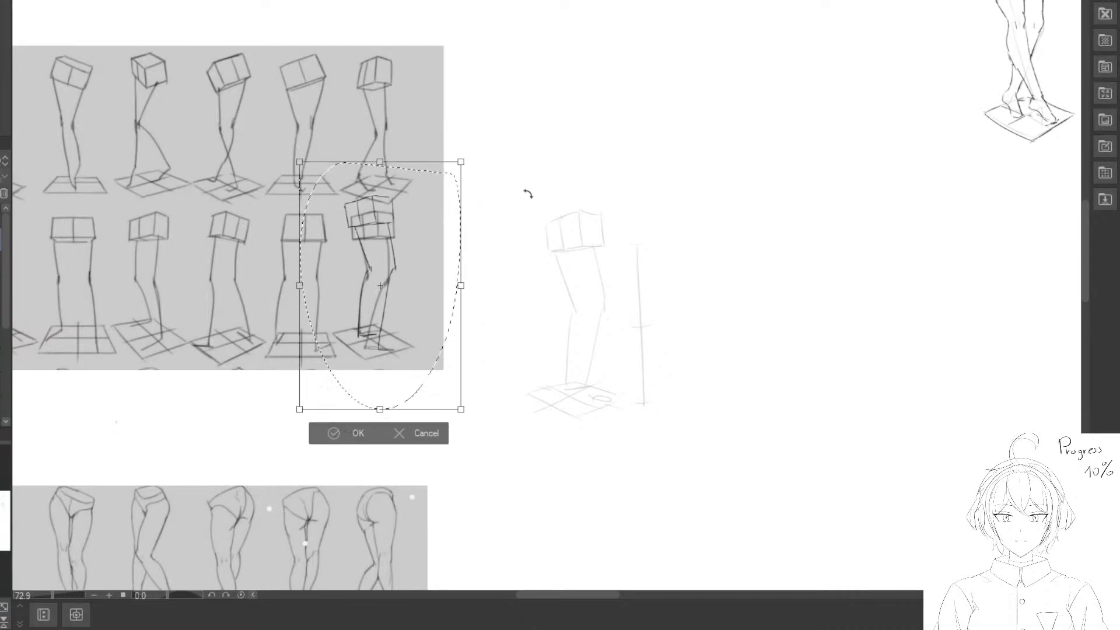
drag(527, 192, 529, 200)
drag(465, 167, 428, 212)
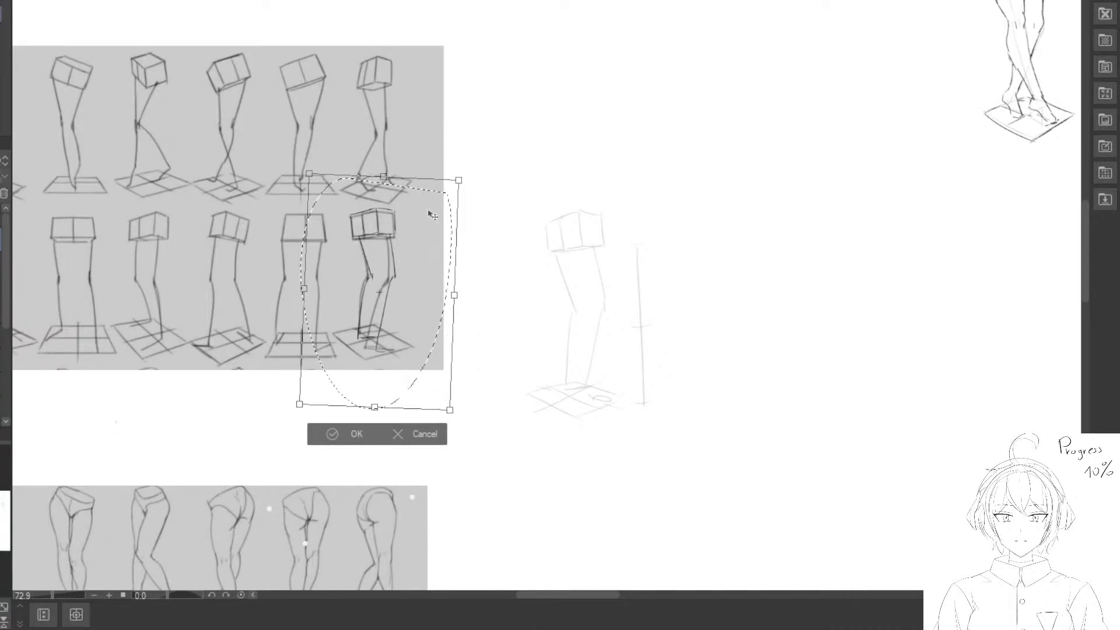
drag(482, 189, 438, 217)
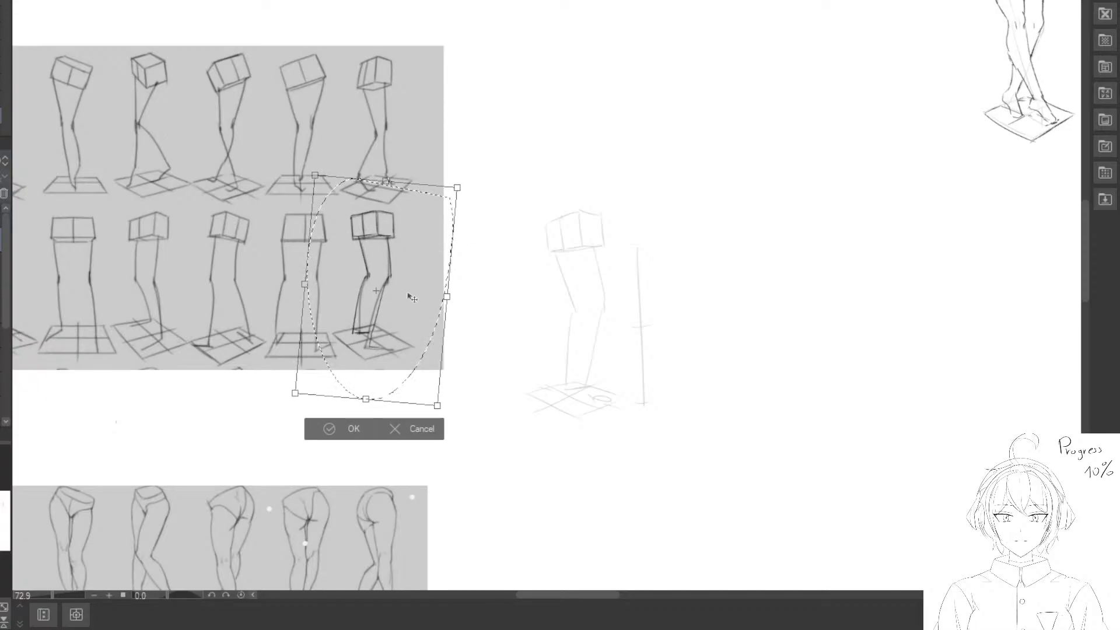
key(Return)
drag(431, 285, 413, 198)
key(ctrl+t)
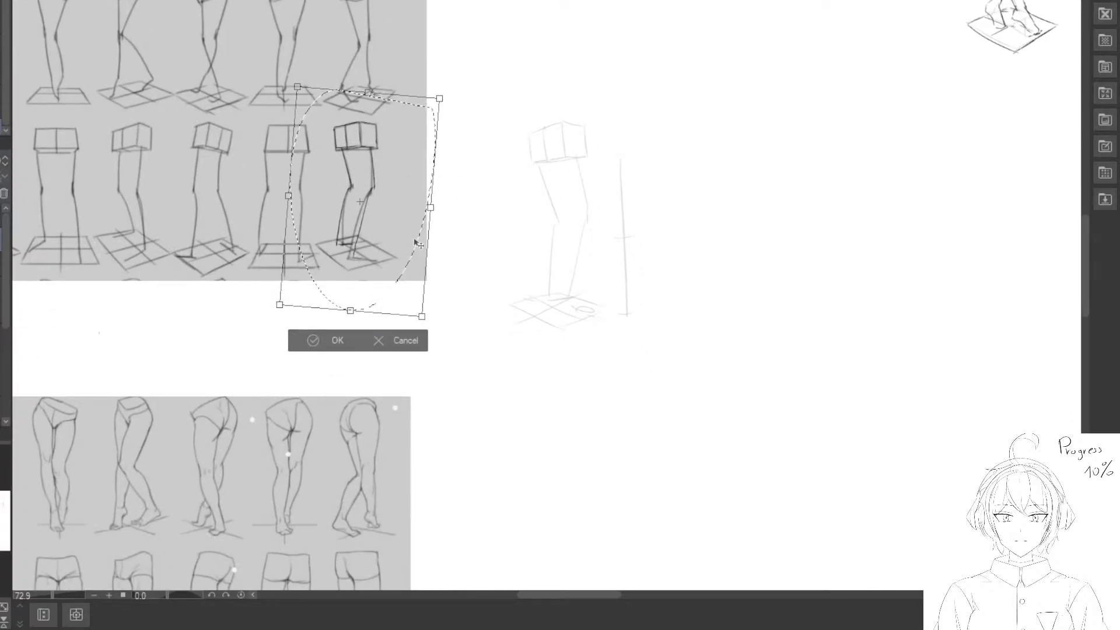
click(316, 339)
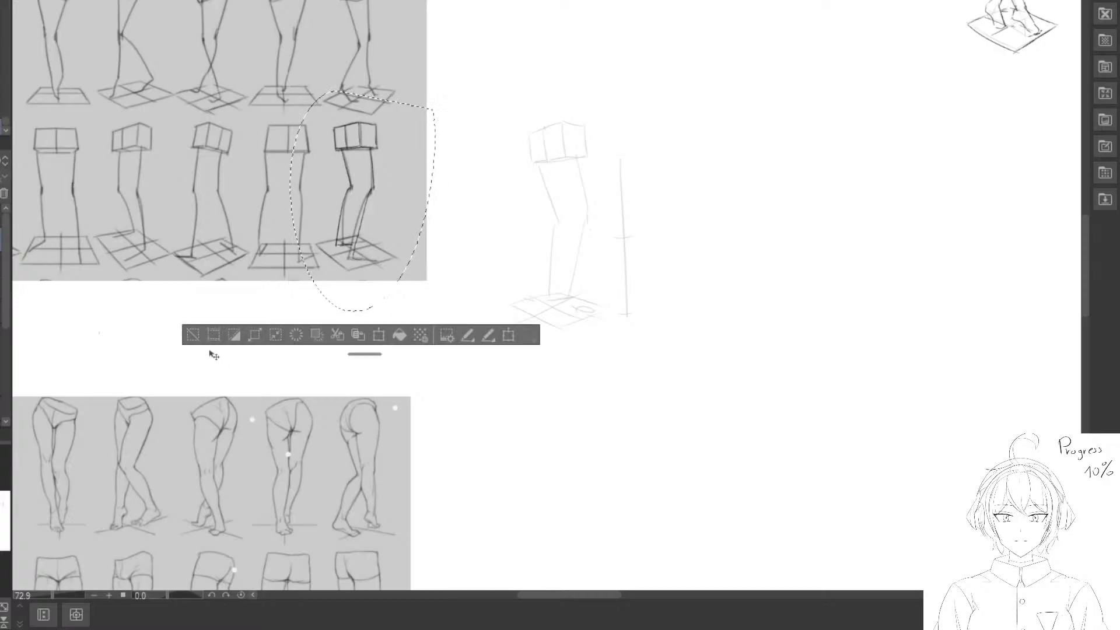
click(193, 335)
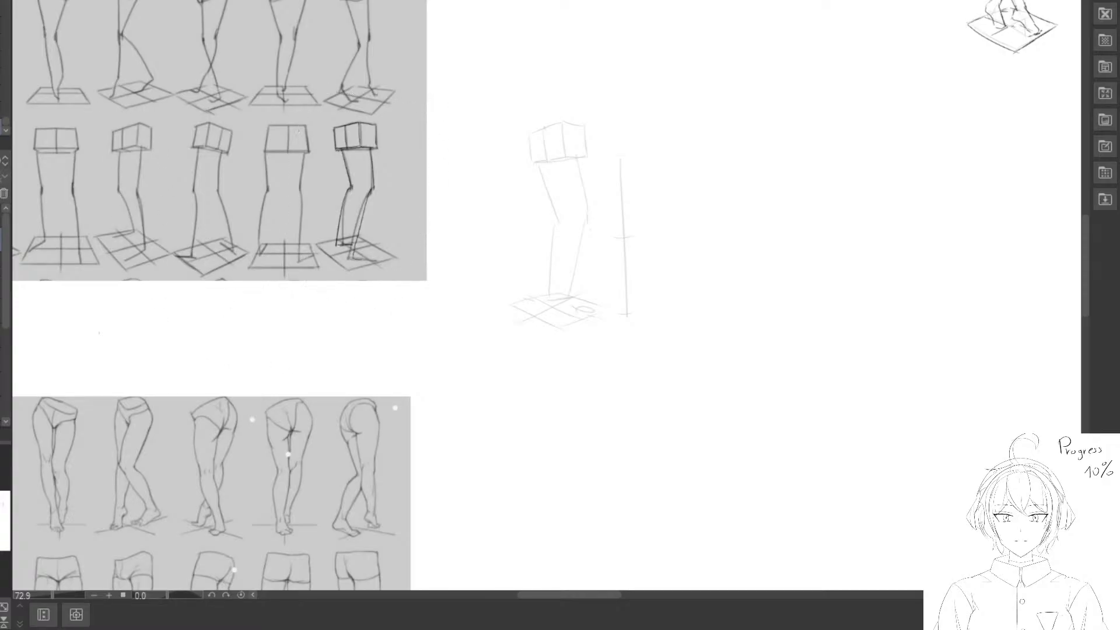
Undo the overlay, move the leg drawing with its construction sketch farther from the reference sheet, and deselect it.
key(ctrl+z)
key(ctrl+z)
mouse_move(518, 163)
mouse_down()
mouse_move(306, 169)
mouse_move(319, 173)
mouse_up()
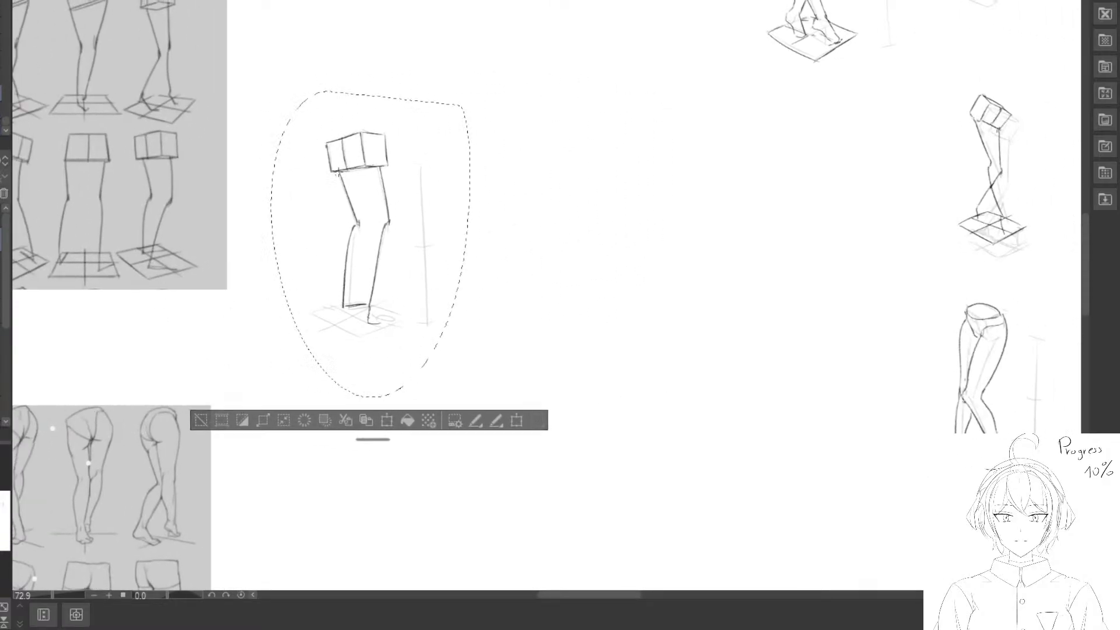
mouse_move(387, 260)
mouse_down()
mouse_move(415, 358)
mouse_move(413, 348)
mouse_up()
mouse_move(426, 401)
mouse_down()
mouse_move(455, 141)
mouse_move(432, 470)
mouse_move(469, 228)
mouse_up()
drag(448, 187, 413, 430)
drag(437, 327, 470, 124)
mouse_move(471, 125)
mouse_down()
mouse_move(429, 406)
mouse_move(475, 124)
mouse_move(477, 136)
mouse_up()
drag(475, 189, 493, 189)
mouse_move(481, 251)
mouse_down()
mouse_move(482, 236)
mouse_move(483, 253)
mouse_up()
click(304, 396)
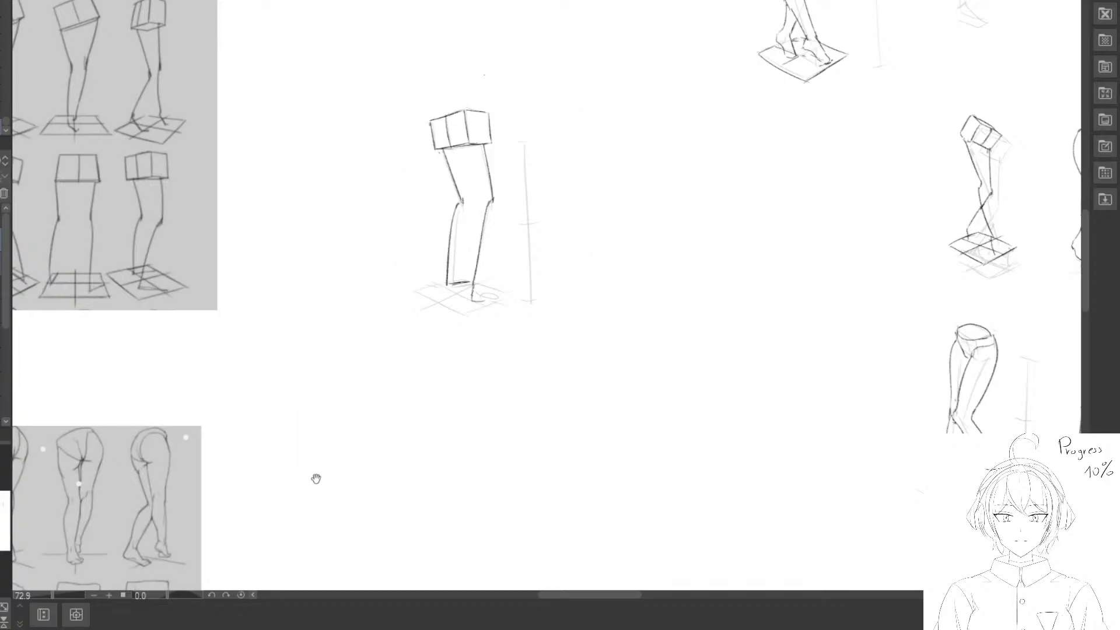
Beside the lower anatomy sheet's bottom-row back-view pose, sketch the faint upper edges, front corner and right edge of a hip box.
drag(315, 474, 423, 270)
drag(397, 334, 518, 282)
key(ctrl+plus)
drag(415, 412, 399, 324)
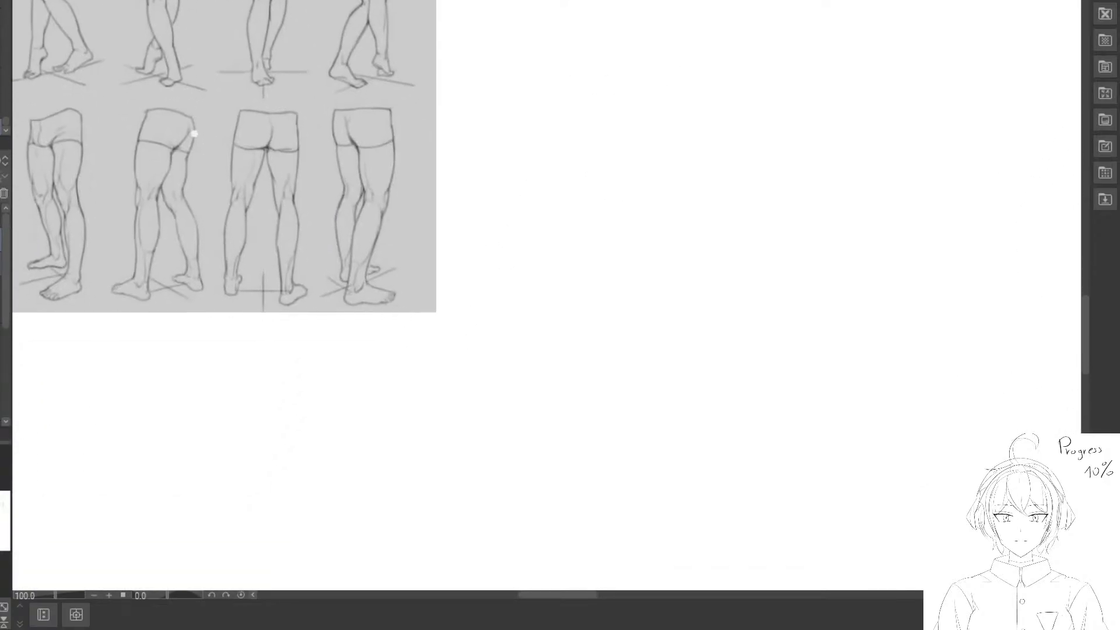
drag(581, 245, 482, 253)
key(ctrl+plus)
key(ctrl+plus)
mouse_move(530, 157)
mouse_down()
mouse_move(567, 212)
mouse_move(548, 148)
mouse_up()
drag(504, 116, 568, 84)
key(ctrl+z)
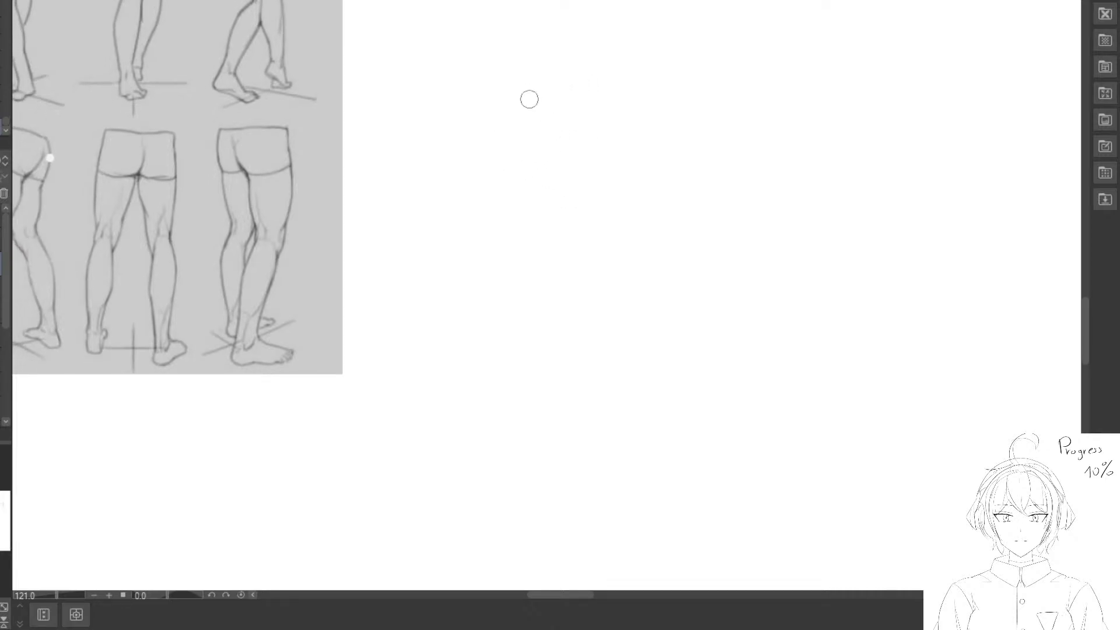
drag(505, 101, 555, 89)
key(ctrl+z)
key(ctrl+z)
mouse_move(485, 110)
mouse_down()
mouse_move(550, 87)
mouse_move(549, 147)
mouse_up()
mouse_move(545, 88)
mouse_down()
mouse_move(582, 88)
mouse_move(579, 153)
mouse_move(549, 145)
mouse_move(549, 156)
mouse_up()
Close the faint hip box with its left and lower edges and divide its left face with a vertical line.
key(e)
key(p)
mouse_move(549, 153)
mouse_down()
mouse_move(565, 154)
mouse_move(535, 99)
mouse_move(541, 149)
mouse_move(506, 153)
mouse_up()
key(e)
key(p)
drag(489, 110, 497, 164)
drag(564, 153, 534, 155)
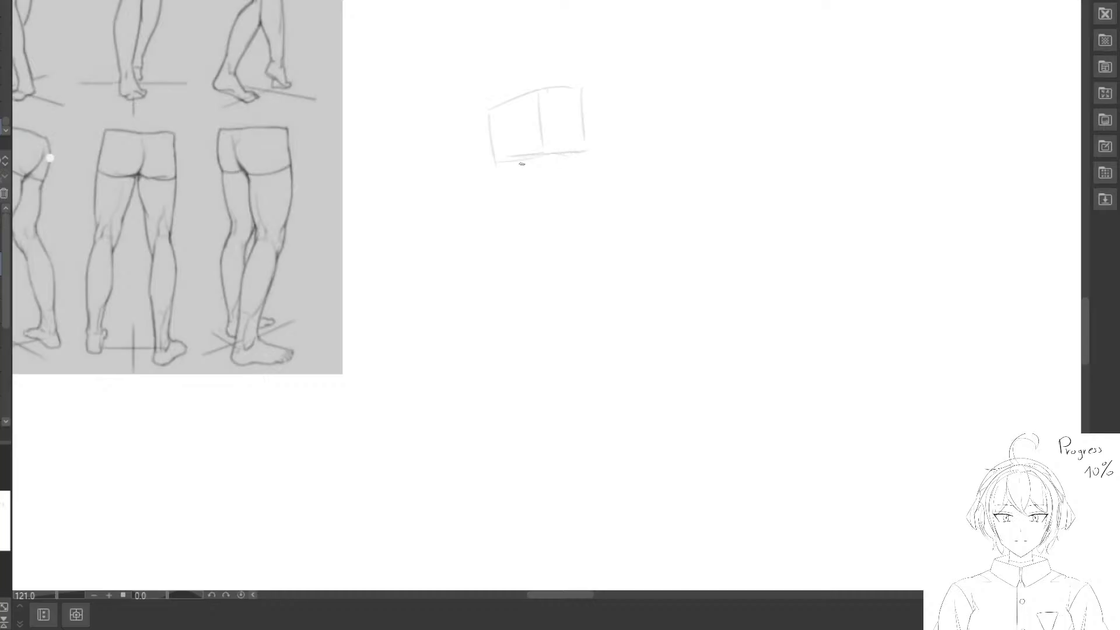
drag(514, 108, 514, 147)
drag(519, 190, 497, 154)
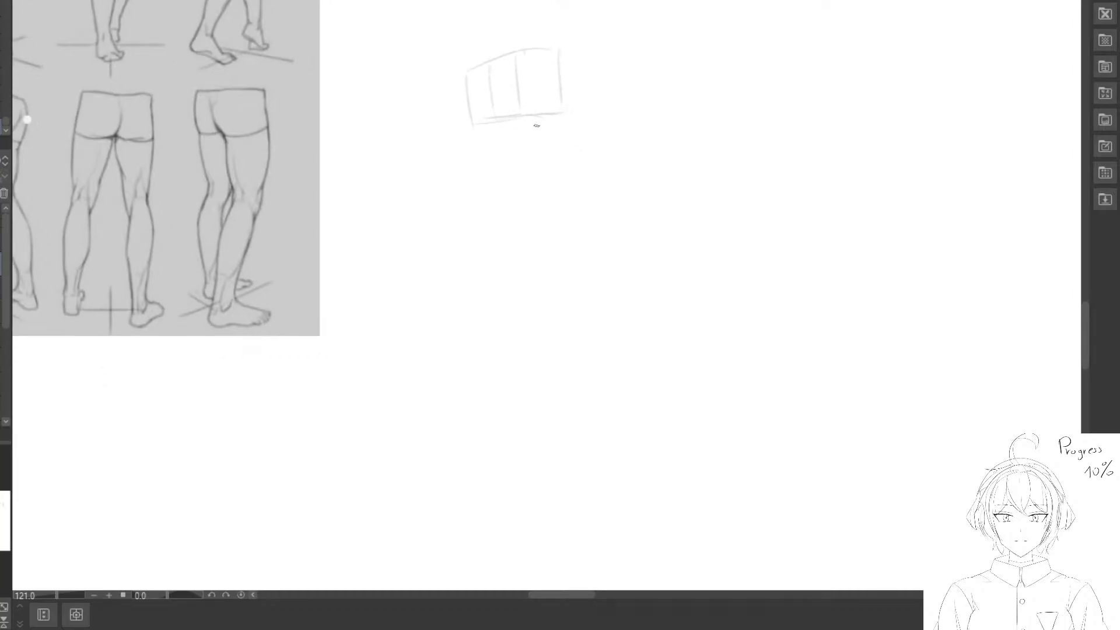
key(ctrl+z)
Draw a faint vertical leg-length guide with end and midpoint ticks, then sketch crossing floor lines beneath the hip box.
drag(597, 115, 615, 329)
mouse_move(502, 352)
mouse_down()
mouse_move(505, 326)
mouse_move(569, 298)
mouse_up()
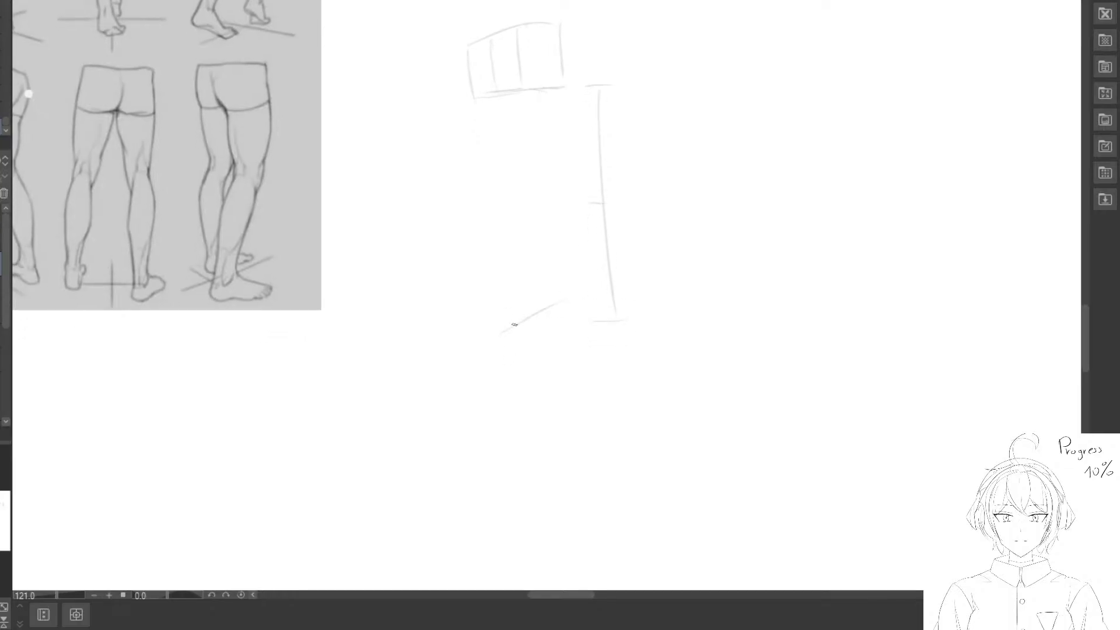
key(ctrl+z)
mouse_move(471, 335)
mouse_down()
mouse_move(577, 290)
mouse_move(532, 337)
mouse_move(502, 325)
mouse_move(540, 333)
mouse_up()
Sketch both legs as faint bent centre lines from the hip box to the floor, with short foot lines.
mouse_move(546, 93)
mouse_down()
mouse_move(564, 180)
mouse_move(547, 111)
mouse_move(563, 190)
mouse_move(537, 320)
mouse_up()
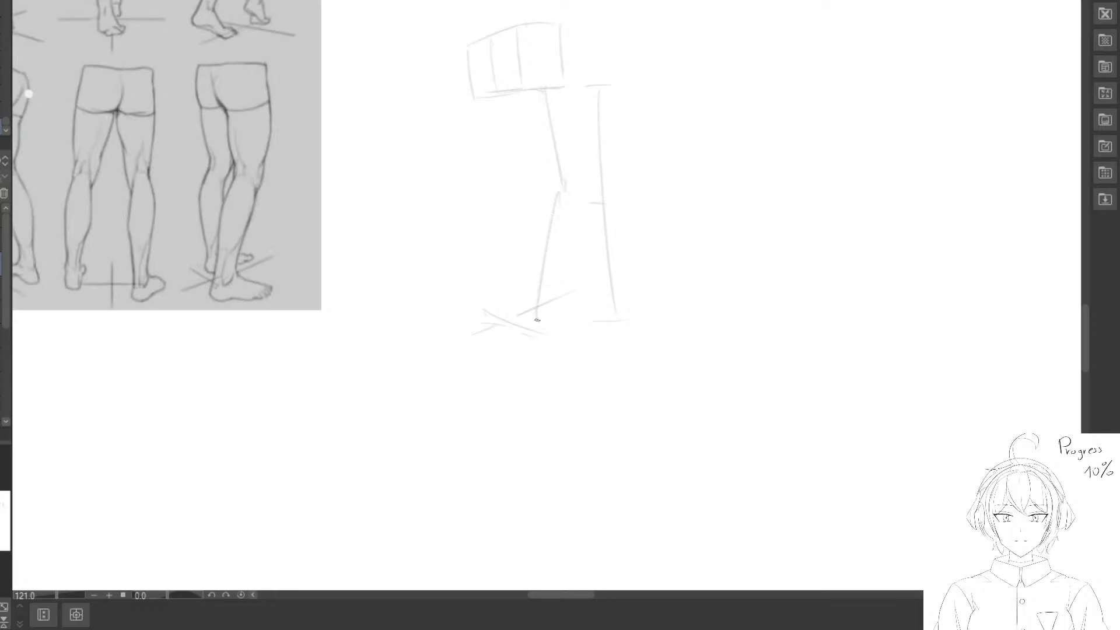
mouse_move(488, 97)
mouse_down()
mouse_move(514, 172)
mouse_move(510, 293)
mouse_move(539, 291)
mouse_up()
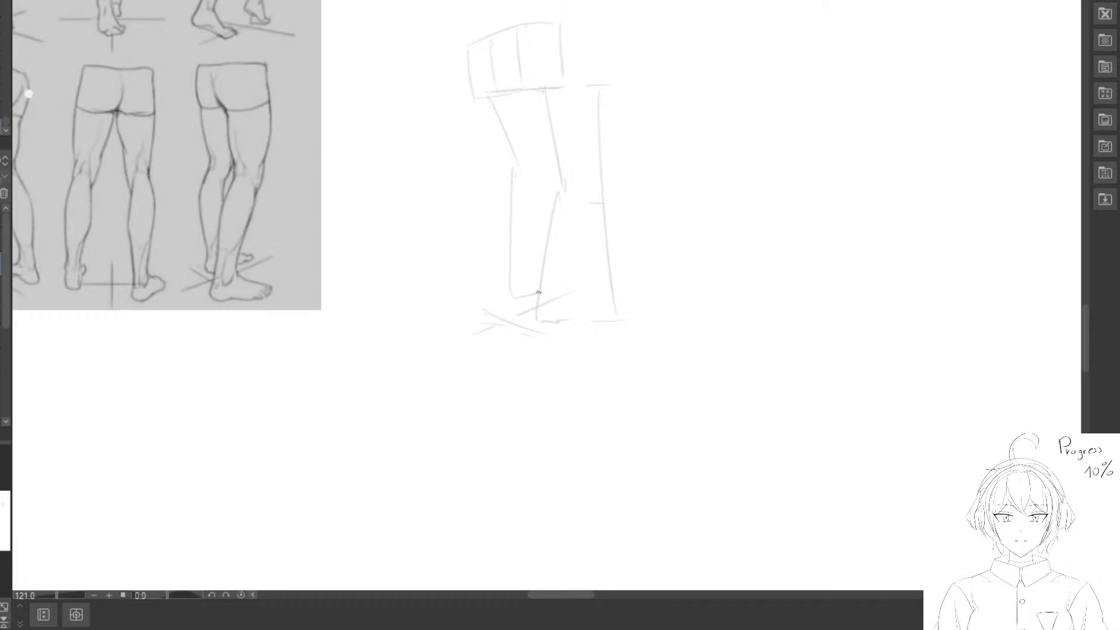
mouse_move(455, 176)
mouse_down()
mouse_move(512, 222)
mouse_move(502, 235)
mouse_up()
drag(542, 156, 497, 135)
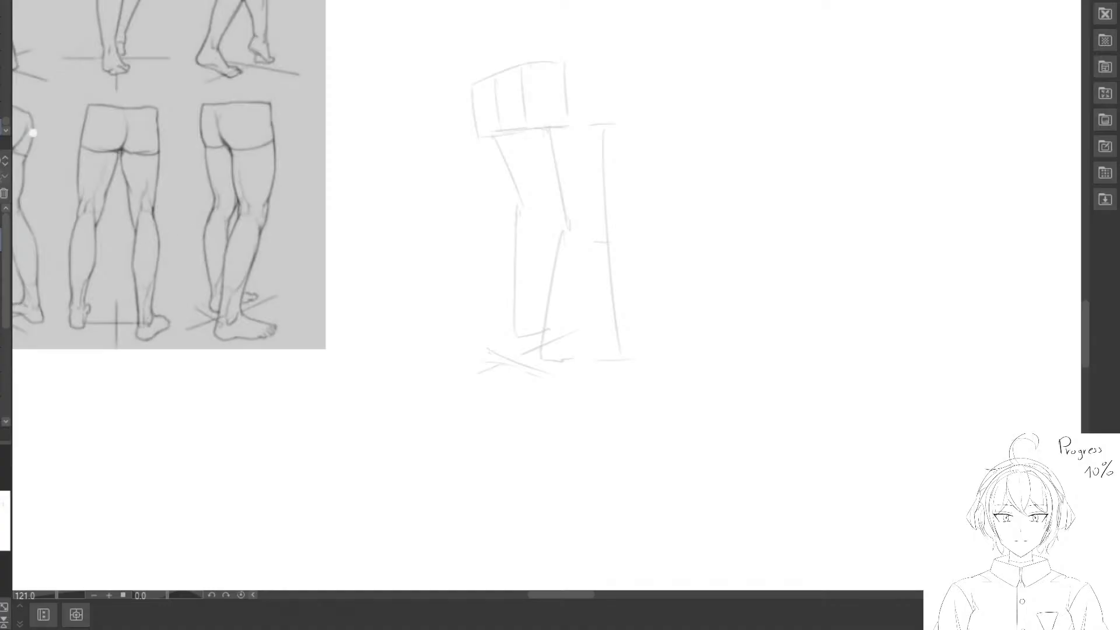
Erase and redraw the faint hip box's left, upper and right edges to refine its shape.
key(e)
drag(472, 96, 478, 133)
key(p)
mouse_move(474, 83)
mouse_down()
mouse_move(482, 123)
mouse_move(483, 76)
mouse_move(560, 67)
mouse_move(549, 69)
mouse_move(578, 73)
mouse_move(573, 109)
mouse_up()
key(e)
key(p)
key(e)
key(p)
key(e)
key(p)
drag(563, 65, 566, 125)
Outline the hips in dark lines over the box and add the curved crease between and under the buttocks.
drag(387, 160, 363, 139)
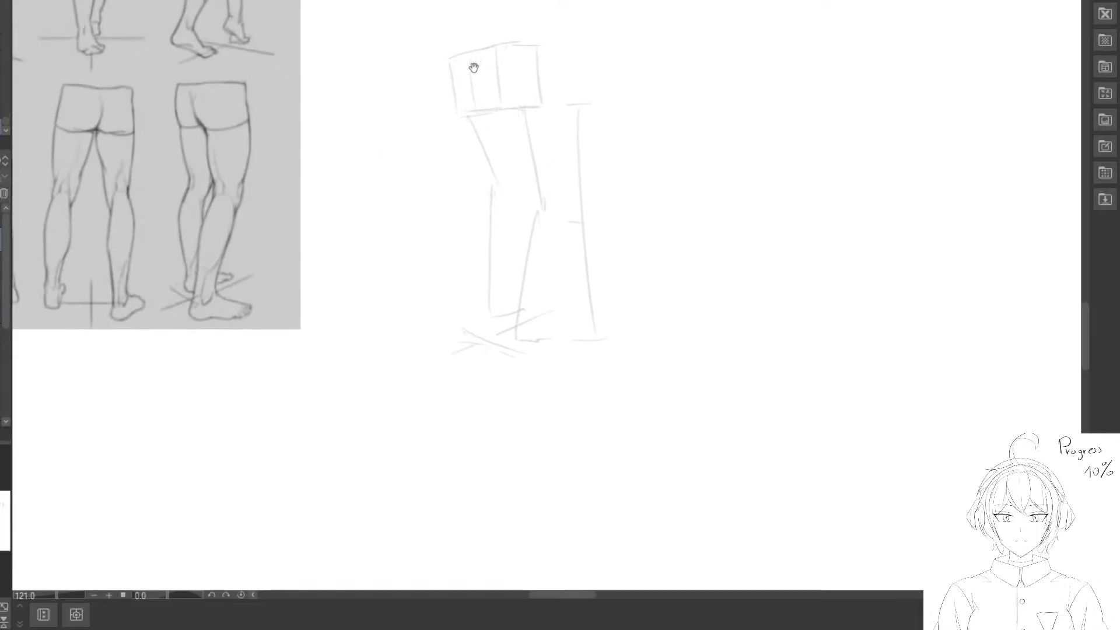
drag(447, 57, 536, 47)
key(e)
mouse_move(533, 46)
mouse_down()
mouse_move(445, 58)
mouse_move(503, 43)
mouse_up()
key(p)
mouse_move(504, 43)
mouse_down()
mouse_move(537, 65)
mouse_move(540, 105)
mouse_move(539, 83)
mouse_move(535, 106)
mouse_up()
key(e)
key(p)
drag(476, 68, 499, 106)
drag(455, 59, 470, 115)
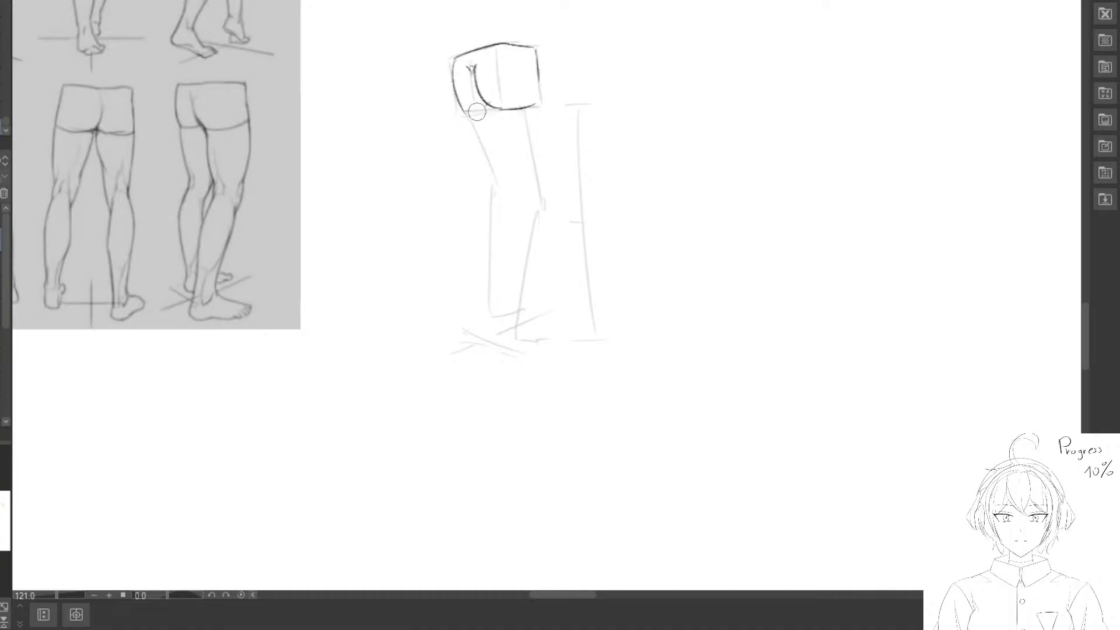
Trace the right-hand thigh in dark lines with its inner and outer contours and a muscle line above the knee.
drag(509, 160, 475, 125)
drag(460, 72, 497, 167)
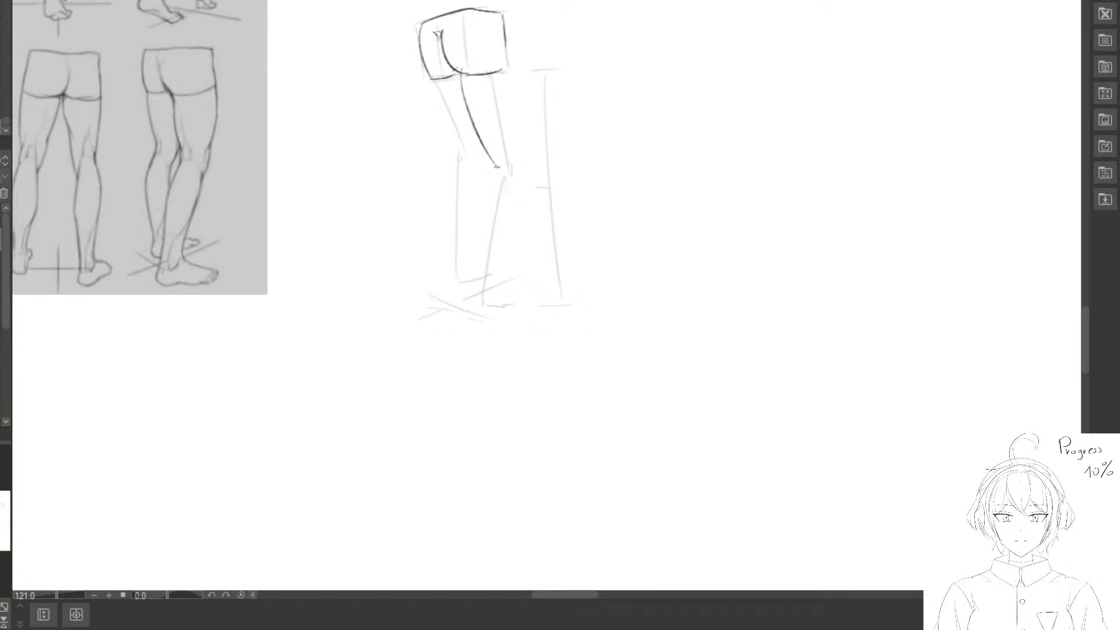
key(ctrl+z)
drag(456, 74, 488, 172)
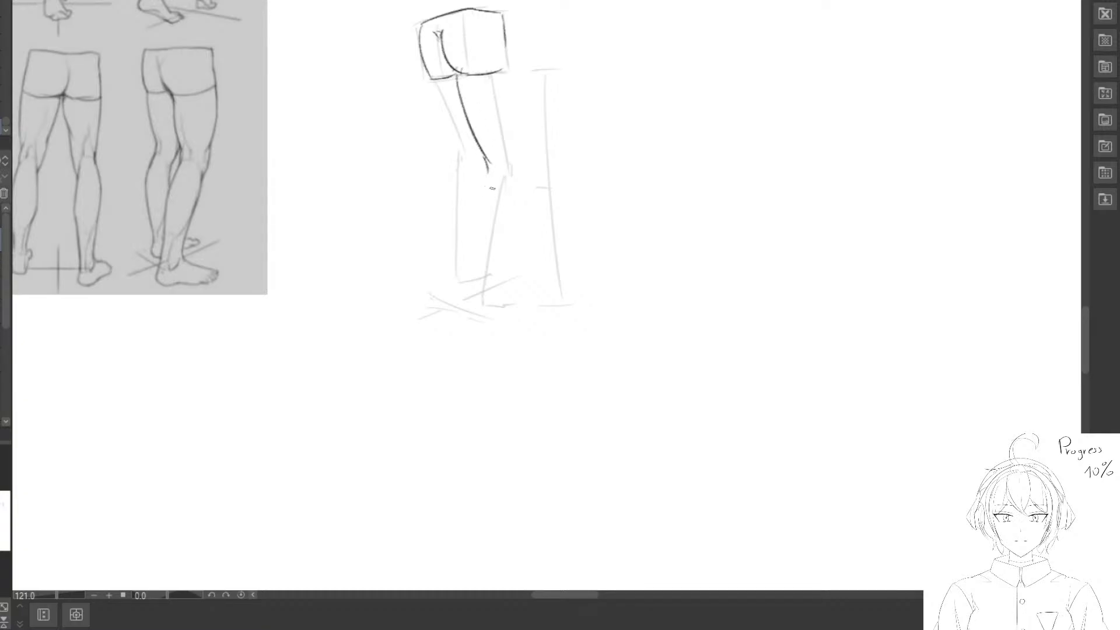
drag(475, 112, 505, 169)
drag(506, 70, 512, 157)
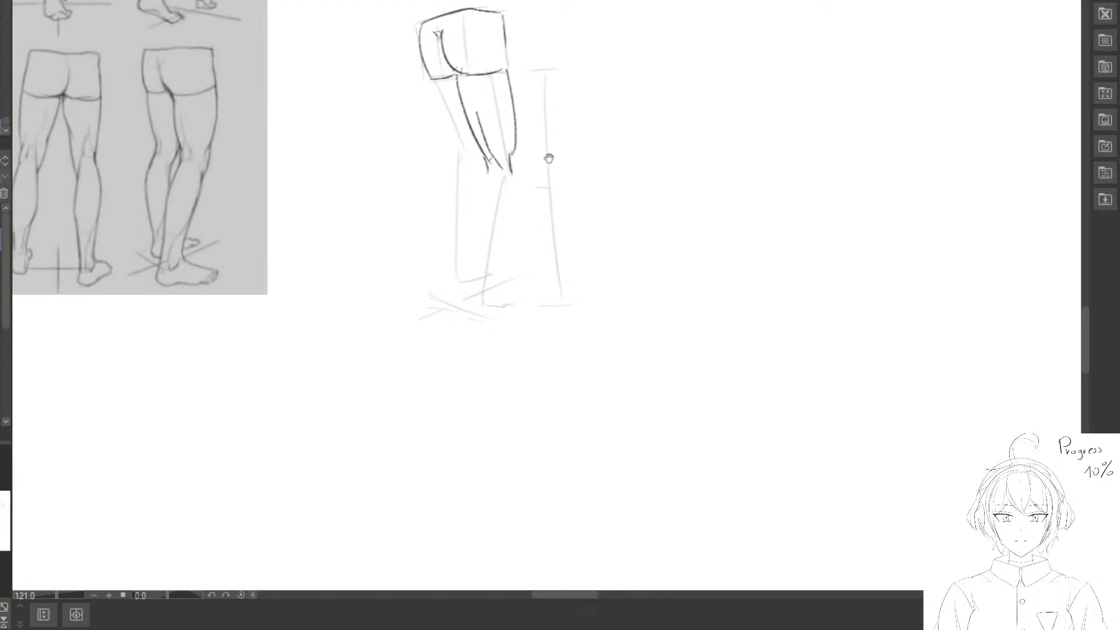
Outline the right-hand knee and calf in dark lines, close the calf muscle's lower end, and start the ankle.
mouse_move(548, 158)
mouse_down()
mouse_move(546, 144)
mouse_move(507, 155)
mouse_move(511, 170)
mouse_move(510, 143)
mouse_move(505, 200)
mouse_up()
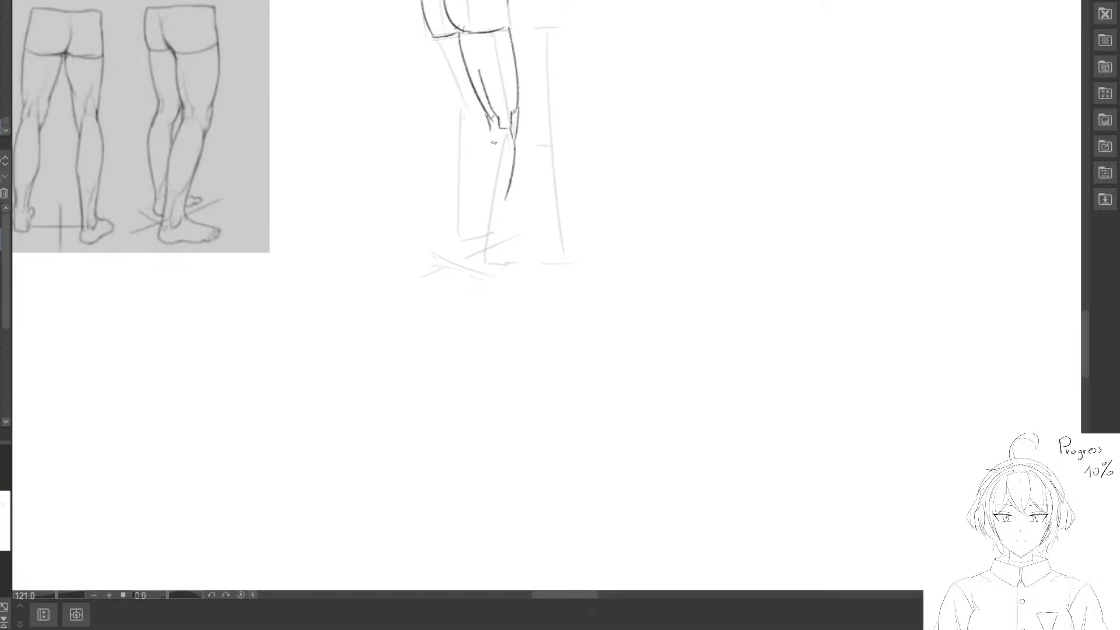
drag(490, 124, 488, 200)
key(e)
key(p)
mouse_move(488, 129)
mouse_down()
mouse_move(486, 202)
mouse_move(506, 204)
mouse_move(484, 134)
mouse_move(480, 206)
mouse_move(496, 205)
mouse_move(497, 246)
mouse_up()
key(e)
key(p)
key(e)
mouse_move(480, 220)
mouse_down()
mouse_move(476, 147)
mouse_move(476, 202)
mouse_move(488, 129)
mouse_move(488, 211)
mouse_move(487, 128)
mouse_up()
key(p)
key(p)
key(p)
drag(489, 127, 483, 203)
drag(481, 245, 488, 206)
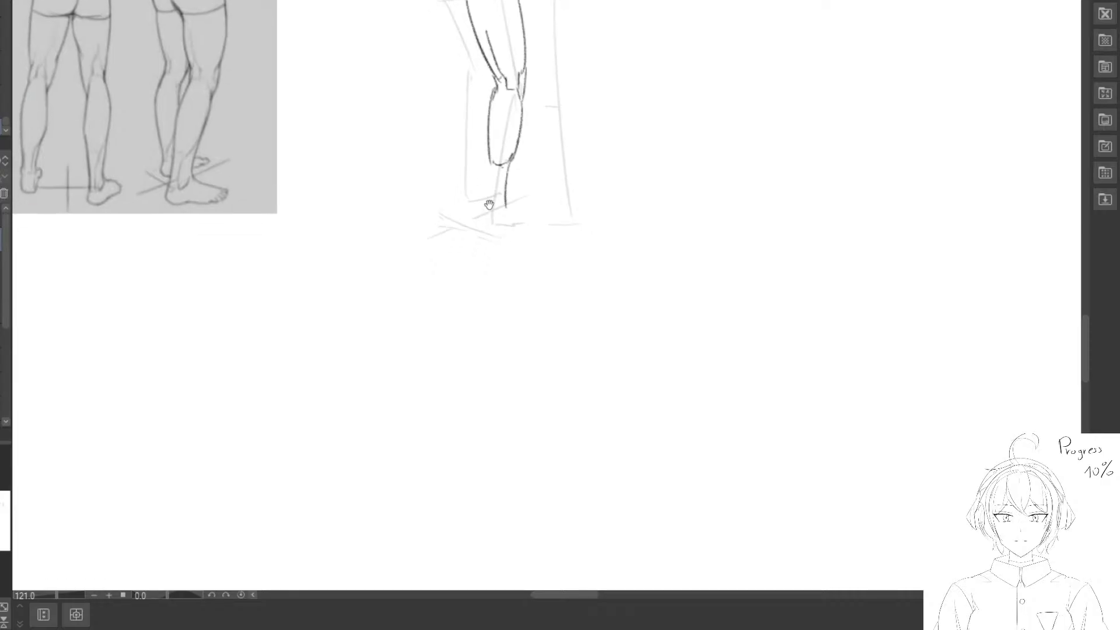
Outline the right-hand leg's ankle, heel and foot in dark lines, cleaning up the strokes around the ankle.
drag(490, 161, 487, 215)
drag(477, 254, 492, 234)
key(e)
mouse_move(502, 182)
mouse_down()
mouse_move(501, 158)
mouse_move(502, 193)
mouse_move(503, 159)
mouse_up()
key(p)
key(e)
key(p)
mouse_move(505, 150)
mouse_down()
mouse_move(499, 203)
mouse_move(523, 206)
mouse_move(522, 175)
mouse_move(555, 193)
mouse_up()
key(e)
key(p)
Trace the left-hand leg's thigh, knee and outer calf in dark lines from the hips towards the ankle.
scroll(495, 198, up, 4)
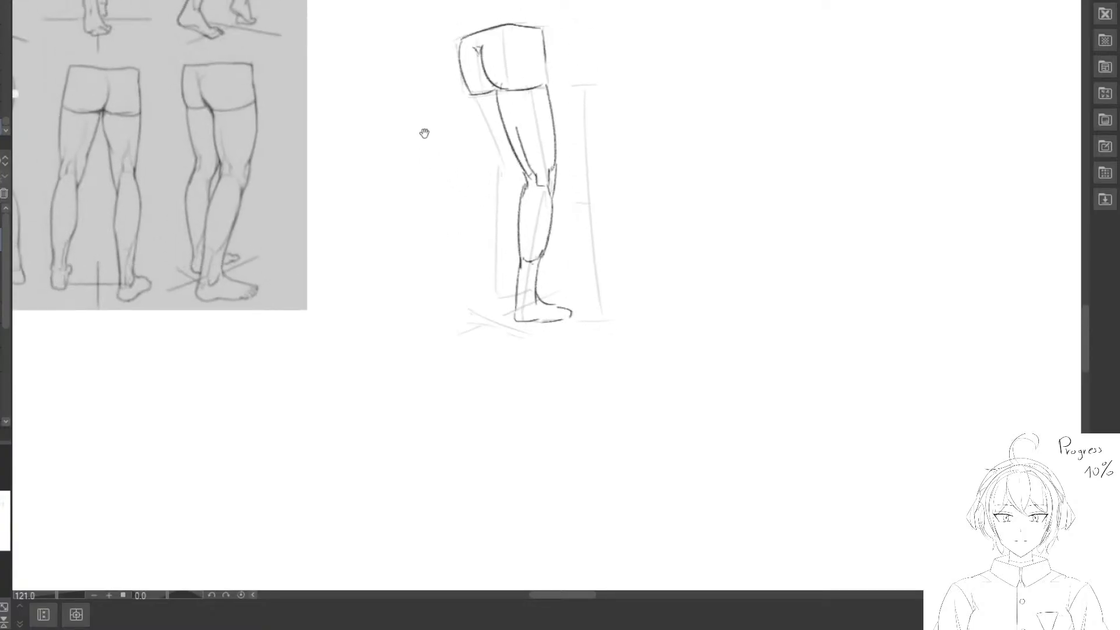
mouse_move(465, 92)
mouse_down()
mouse_move(508, 171)
mouse_move(503, 186)
mouse_move(520, 191)
mouse_move(509, 277)
mouse_move(495, 194)
mouse_move(499, 277)
mouse_move(491, 191)
mouse_up()
key(e)
key(p)
key(e)
key(p)
drag(495, 183, 500, 278)
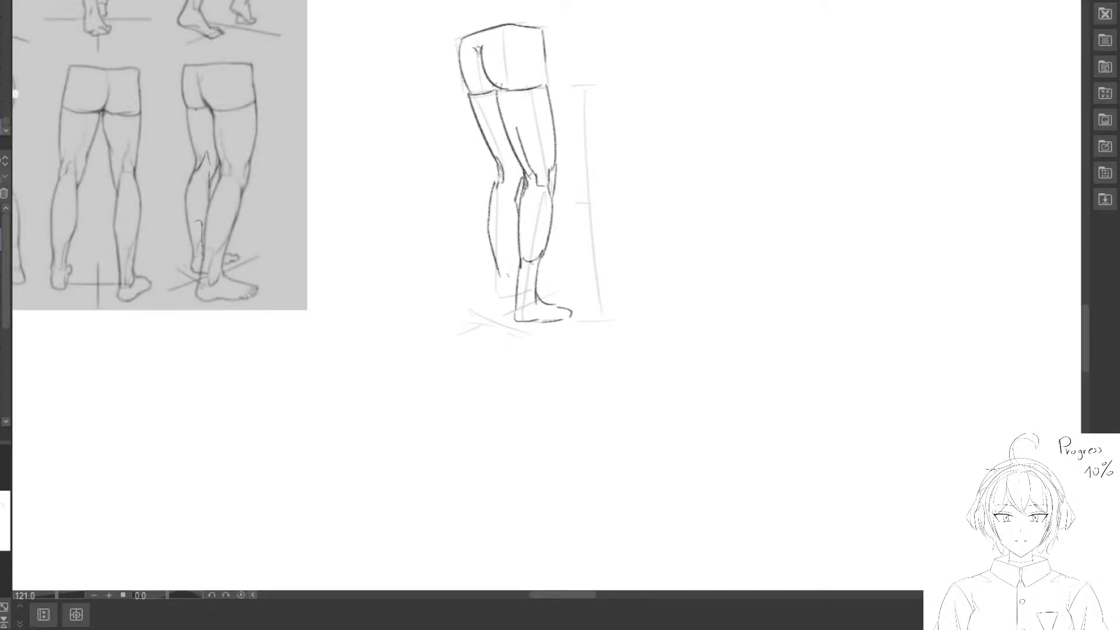
Complete the left-hand leg's lower calf and ankle, and draw its foot showing behind the right-hand leg.
mouse_move(484, 266)
mouse_down()
mouse_move(442, 224)
mouse_move(461, 203)
mouse_move(472, 261)
mouse_up()
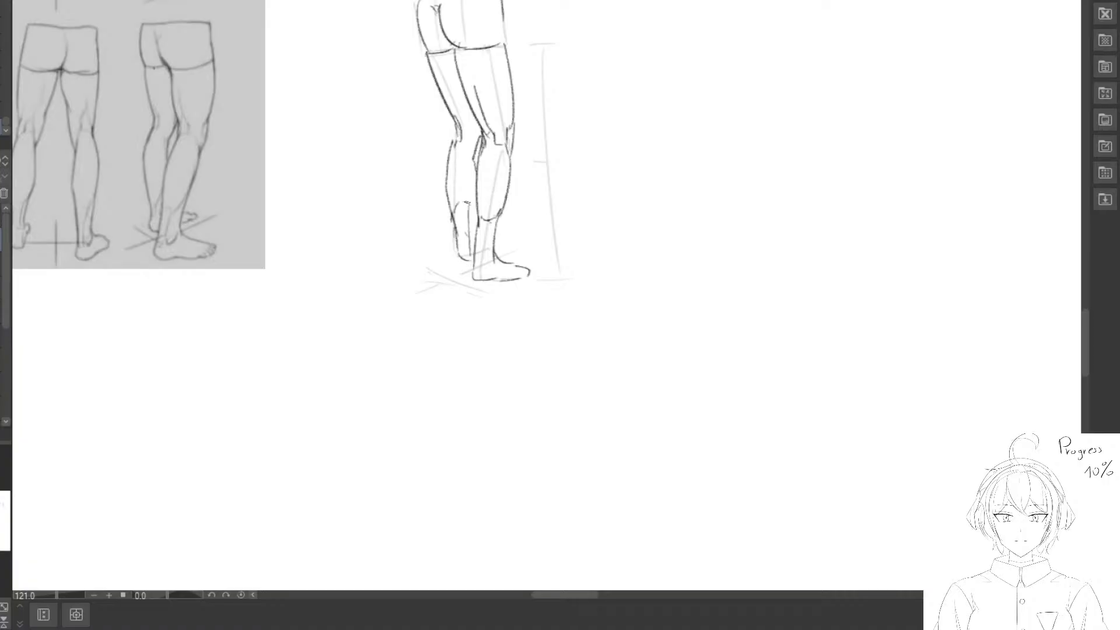
drag(477, 197, 471, 237)
mouse_move(433, 100)
mouse_down()
mouse_move(449, 164)
mouse_move(426, 133)
mouse_move(470, 175)
mouse_up()
drag(449, 115, 474, 179)
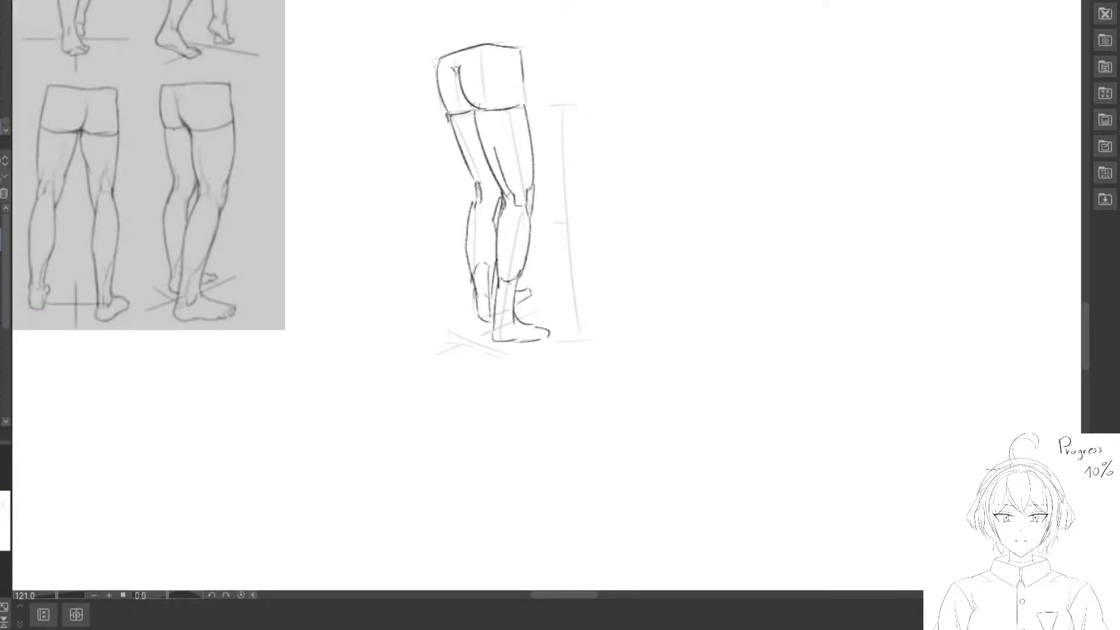
Select the finished leg drawing and move its dark lines onto the bottom row of the anatomy reference sheet for transforming.
scroll(482, 201, down, 2)
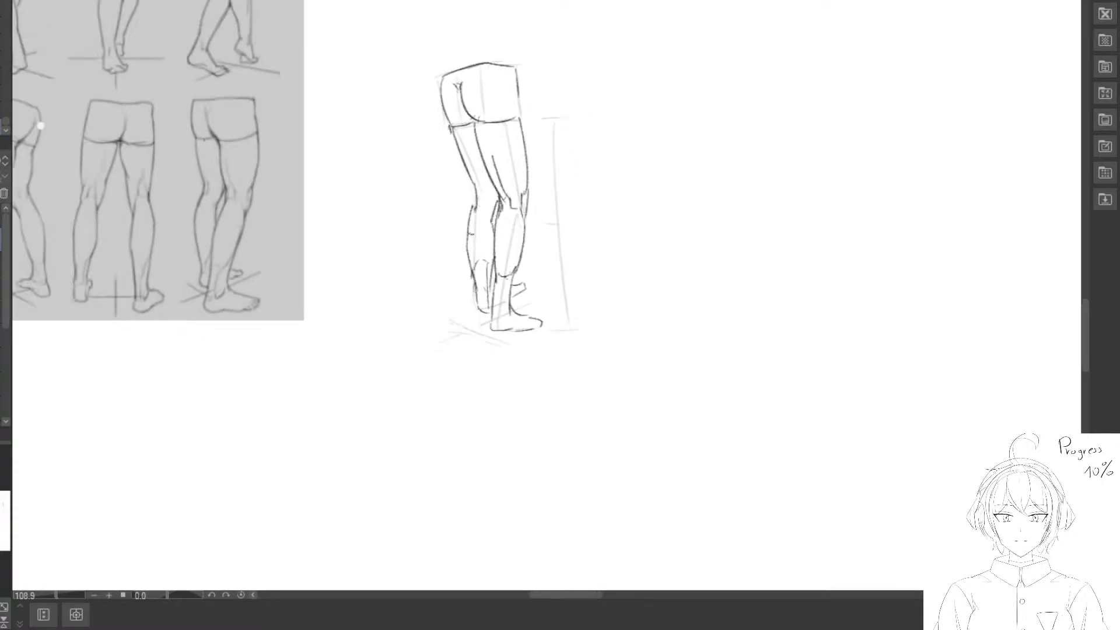
scroll(563, 207, up, 2)
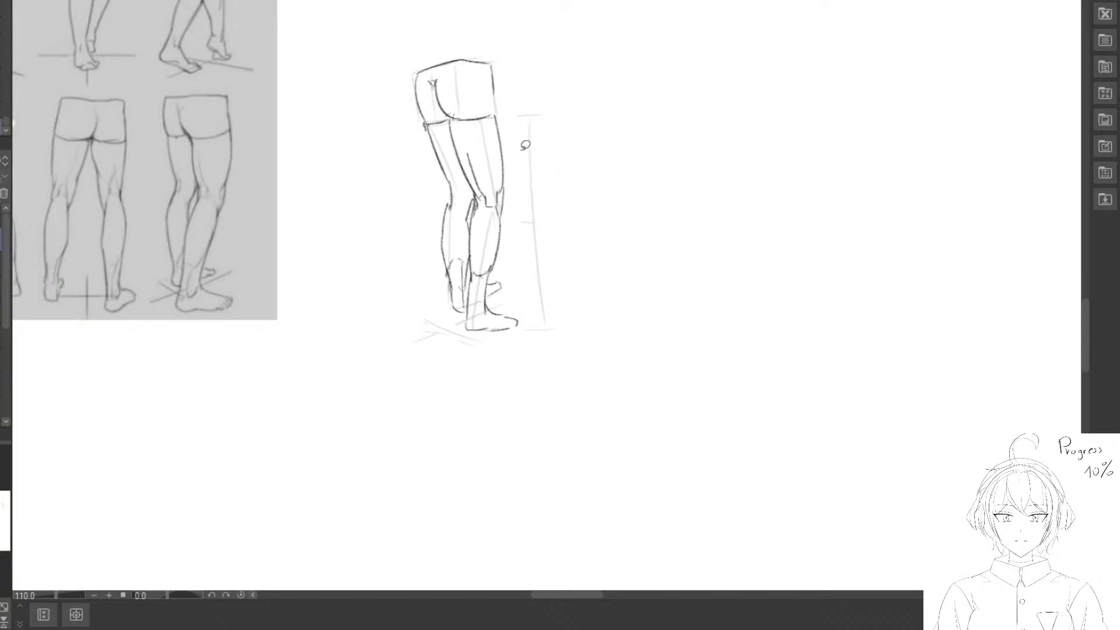
drag(394, 48, 562, 51)
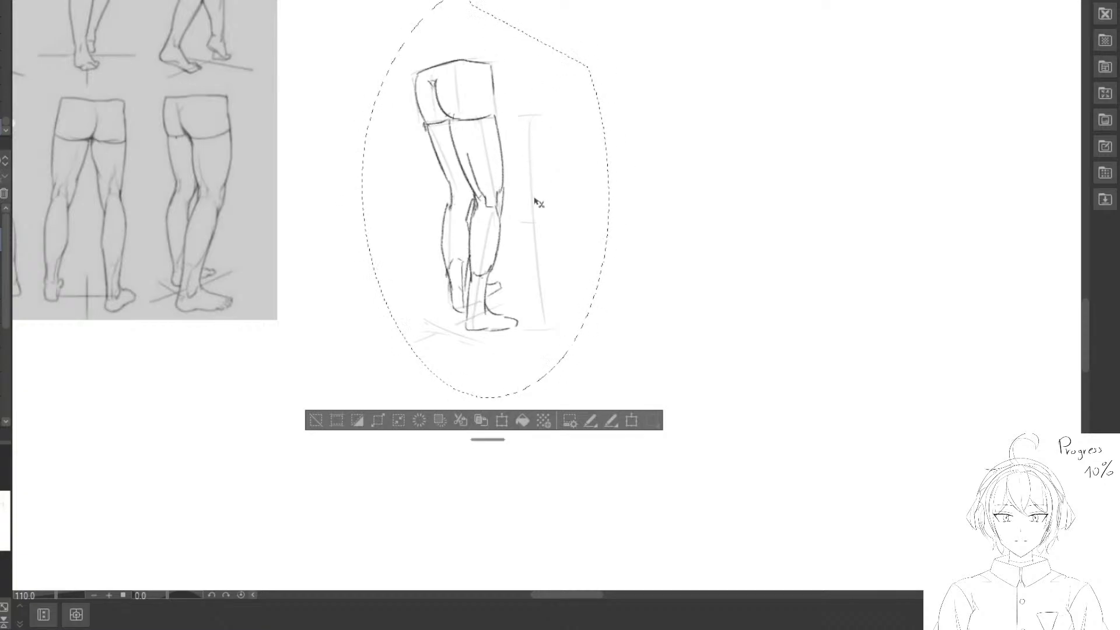
drag(535, 201, 567, 231)
mouse_move(568, 231)
mouse_down()
mouse_move(312, 216)
mouse_move(483, 245)
mouse_move(531, 281)
mouse_up()
drag(531, 272, 479, 261)
key(ctrl+t)
Rotate, scale and align the leg drawing over the bottom-right reference legs to compare them, and undo the overlay.
drag(685, 150, 692, 183)
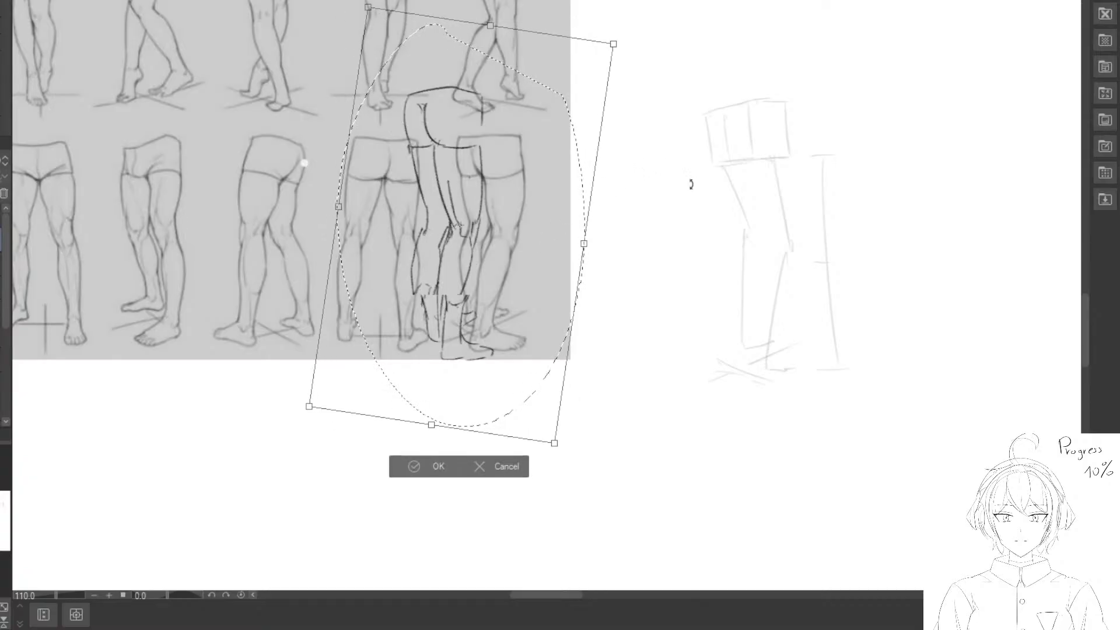
drag(558, 239, 603, 230)
mouse_move(642, 45)
mouse_down()
mouse_move(650, 35)
mouse_move(587, 108)
mouse_up()
mouse_move(625, 68)
mouse_down()
mouse_move(602, 105)
mouse_move(664, 113)
mouse_up()
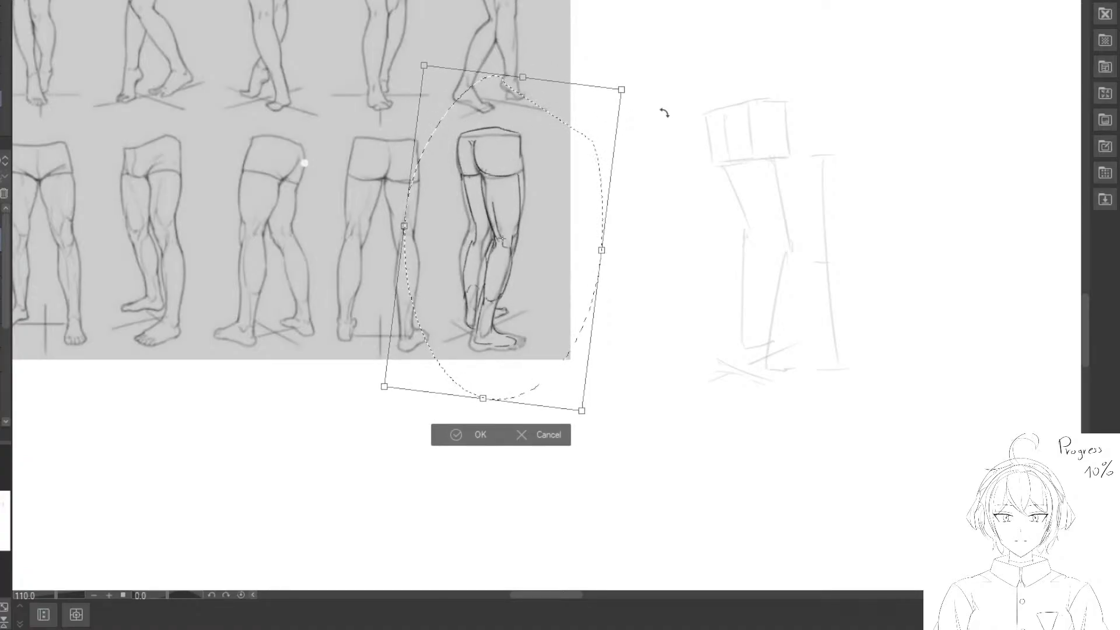
mouse_move(585, 167)
mouse_down()
mouse_move(575, 173)
mouse_move(593, 141)
mouse_move(578, 154)
mouse_up()
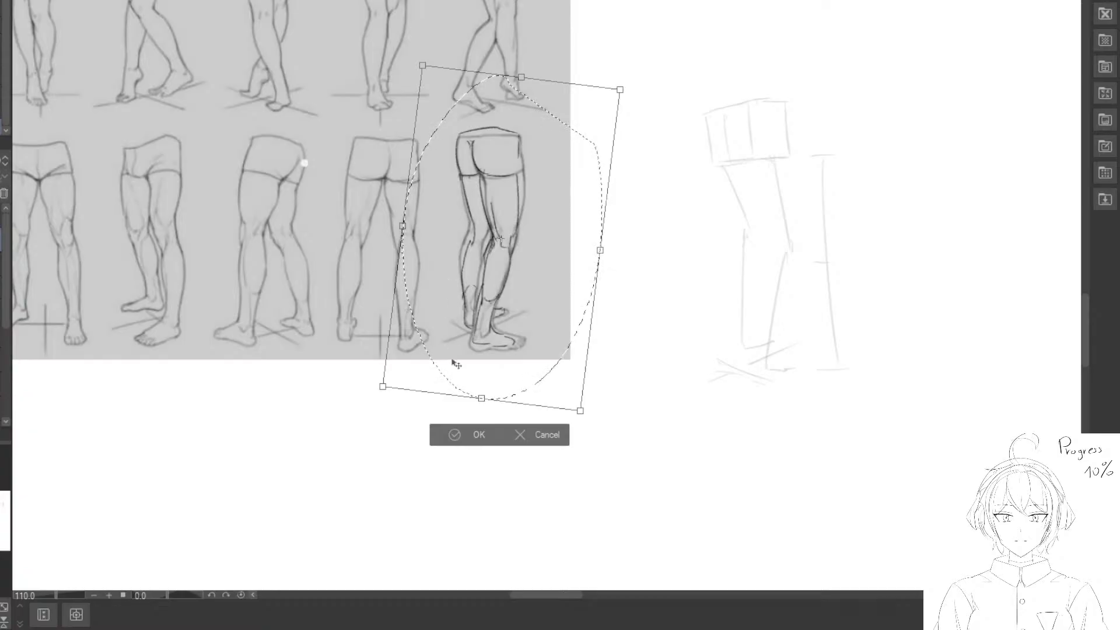
click(457, 439)
key(ctrl+z)
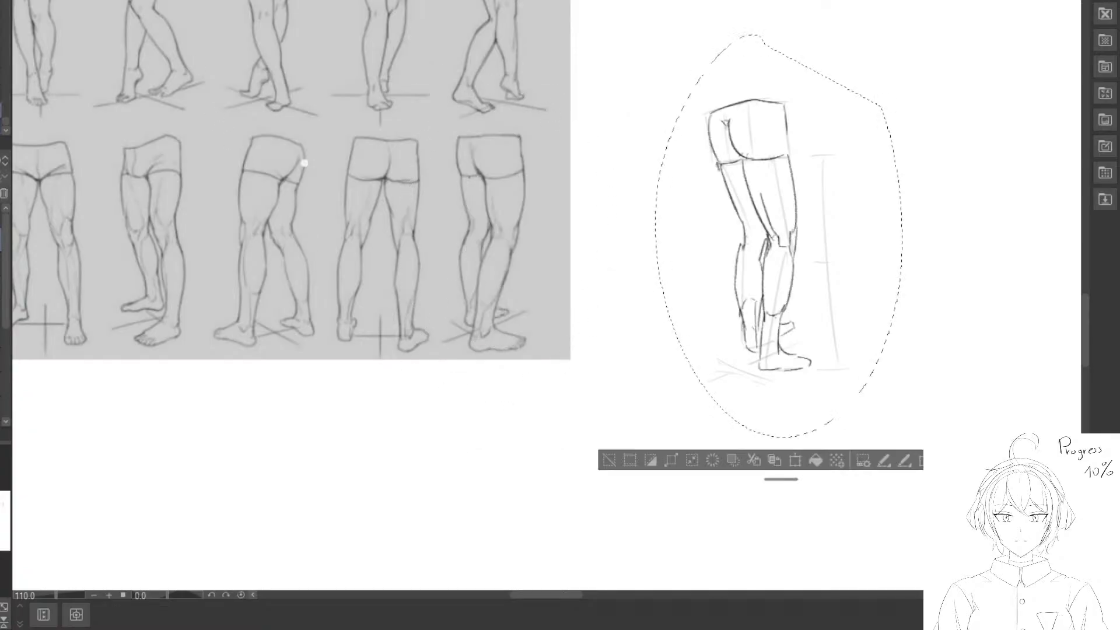
drag(573, 227, 386, 154)
click(420, 390)
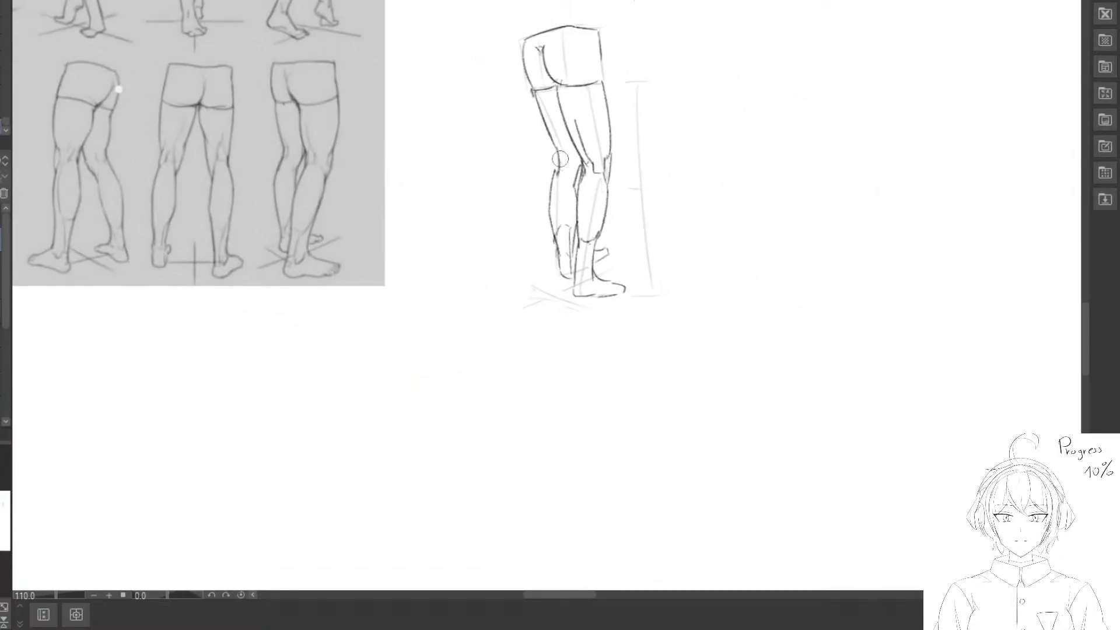
Correct the left-hand leg's outer thigh, knee and calf contours by erasing and redrawing them.
drag(558, 159, 573, 191)
key(p)
key(e)
drag(551, 150, 537, 106)
key(p)
mouse_move(533, 93)
mouse_down()
mouse_move(555, 151)
mouse_move(550, 196)
mouse_up()
key(e)
key(p)
drag(550, 156, 555, 232)
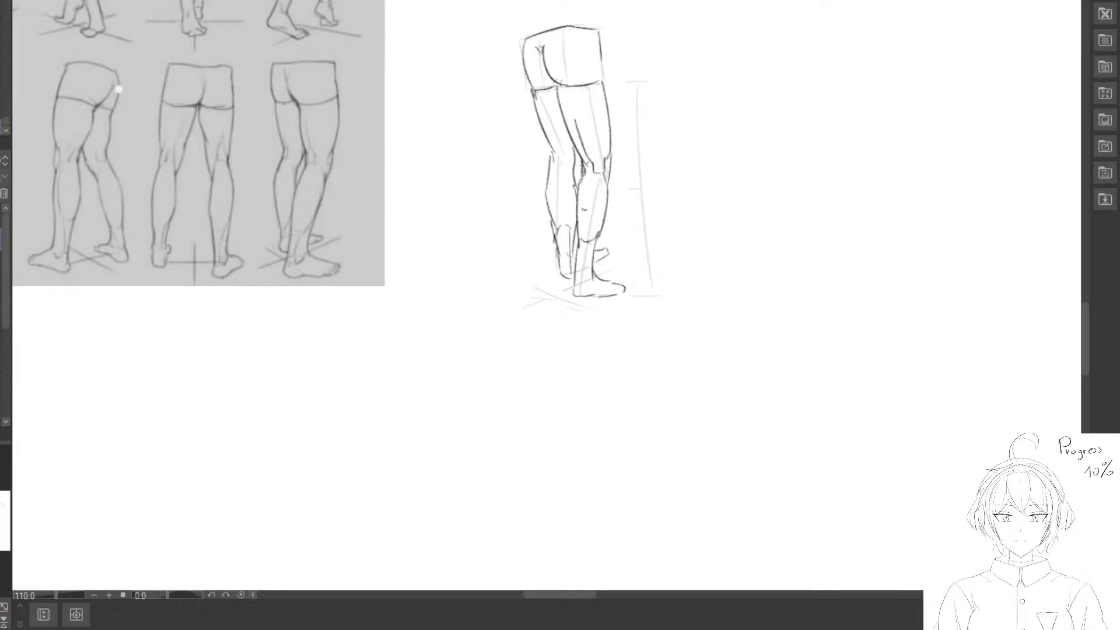
Clean up and redraw the left-hand leg's inner thigh and inner knee lines.
key(e)
drag(570, 172, 577, 196)
key(p)
drag(667, 168, 567, 177)
key(e)
drag(557, 119, 568, 174)
key(p)
Redraw the right-hand leg's outer thigh with a fuller curve and restate the shorts' hem line above it.
key(e)
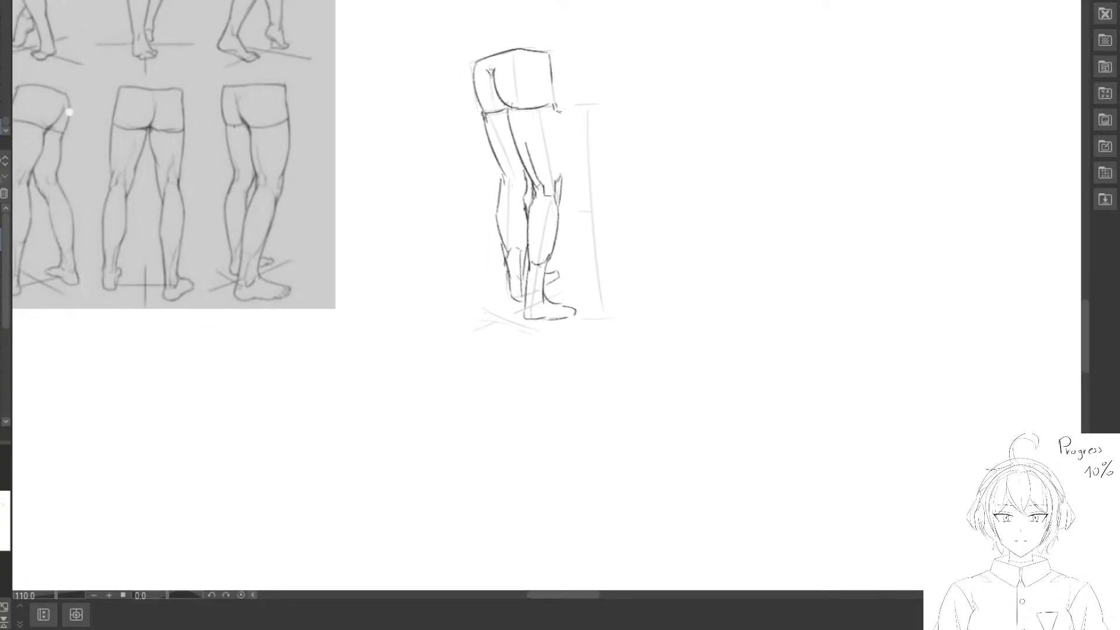
key(p)
drag(556, 105, 565, 184)
key(e)
key(p)
drag(520, 109, 554, 107)
Draw the tendon lines down the right-hand leg's lower calf and ankle towards the heel.
drag(556, 276, 501, 233)
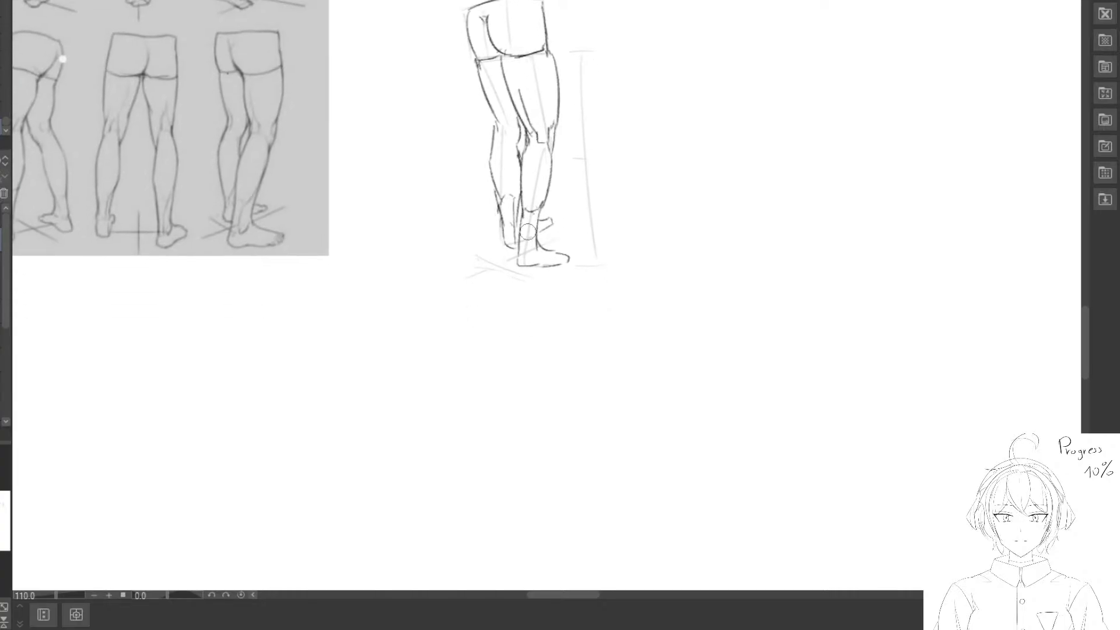
drag(529, 208, 531, 250)
mouse_move(534, 206)
mouse_down()
mouse_move(535, 253)
mouse_move(537, 244)
mouse_up()
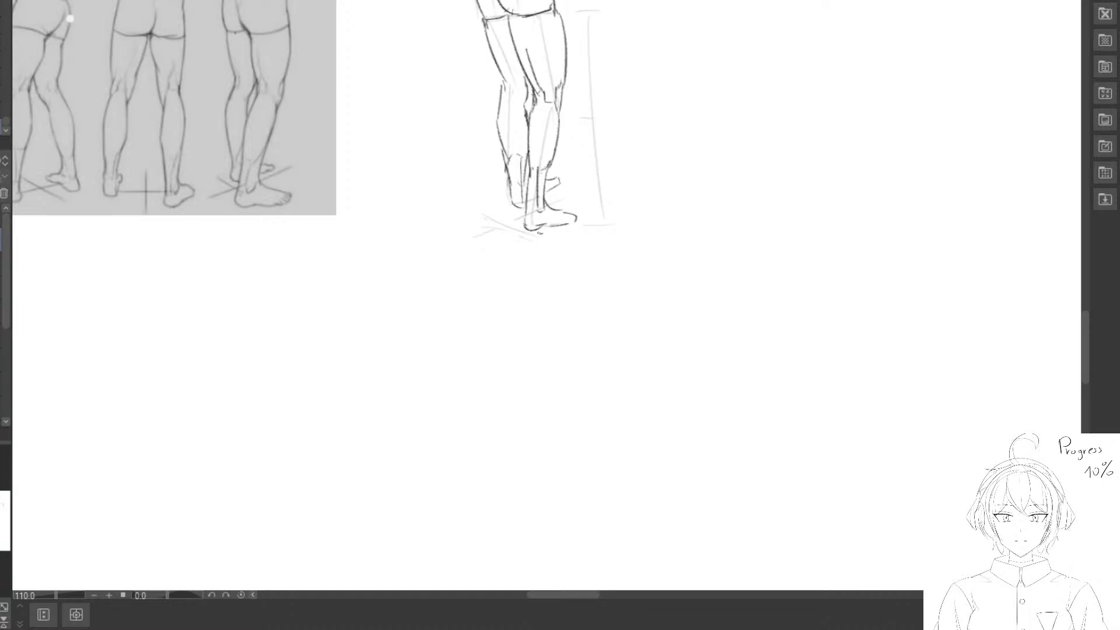
Select the corrected leg drawing, move its dark lines over the bottom-right reference legs, and rotate and shrink them to fit.
scroll(530, 263, down, 4)
drag(534, 6, 673, 76)
drag(590, 85, 608, 155)
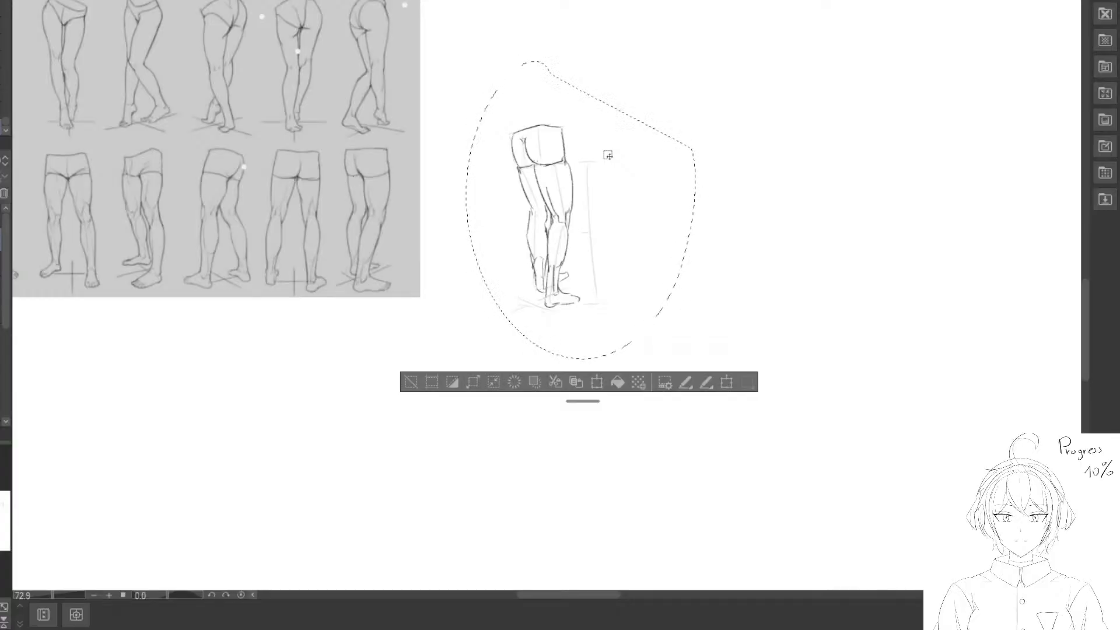
mouse_move(576, 204)
mouse_down()
mouse_move(449, 190)
mouse_move(522, 223)
mouse_up()
drag(522, 231, 472, 235)
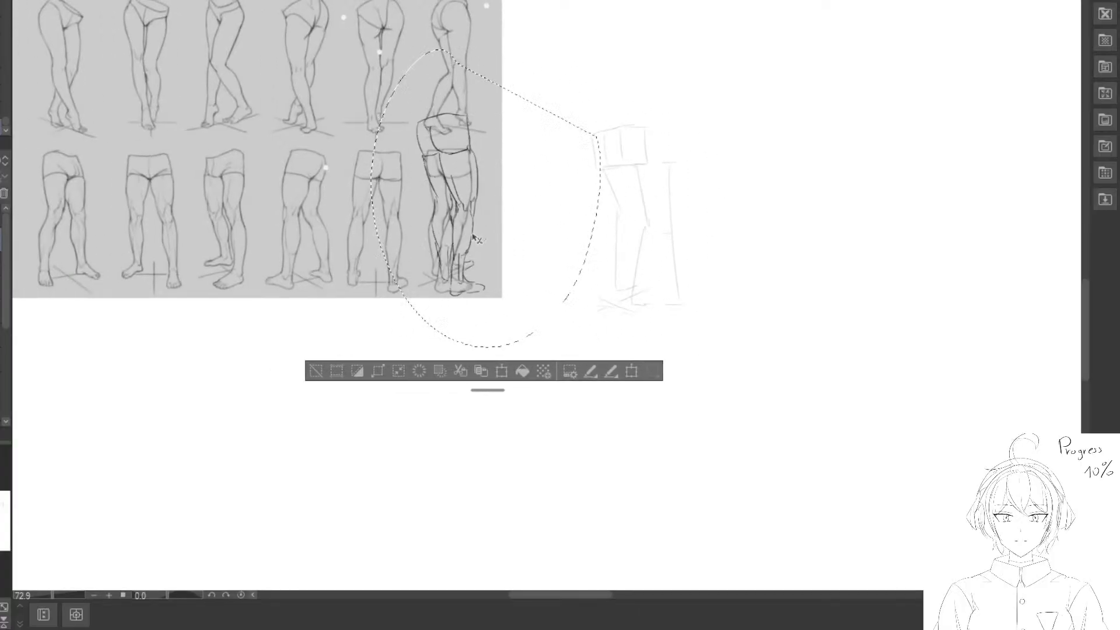
key(ctrl+t)
drag(699, 168, 698, 183)
drag(517, 249, 510, 249)
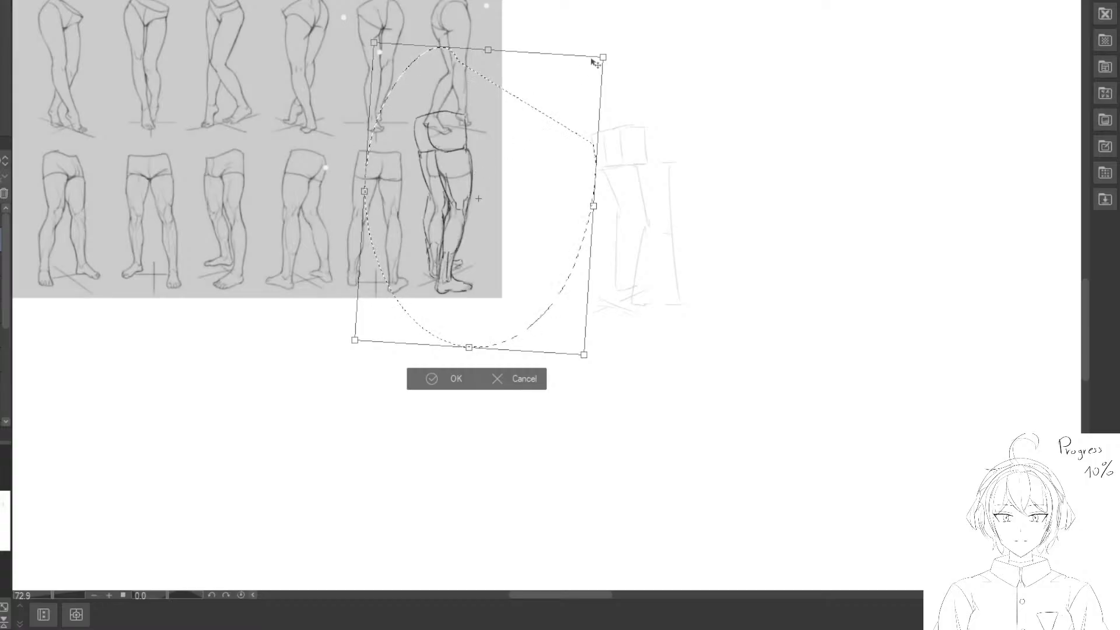
drag(594, 63, 548, 131)
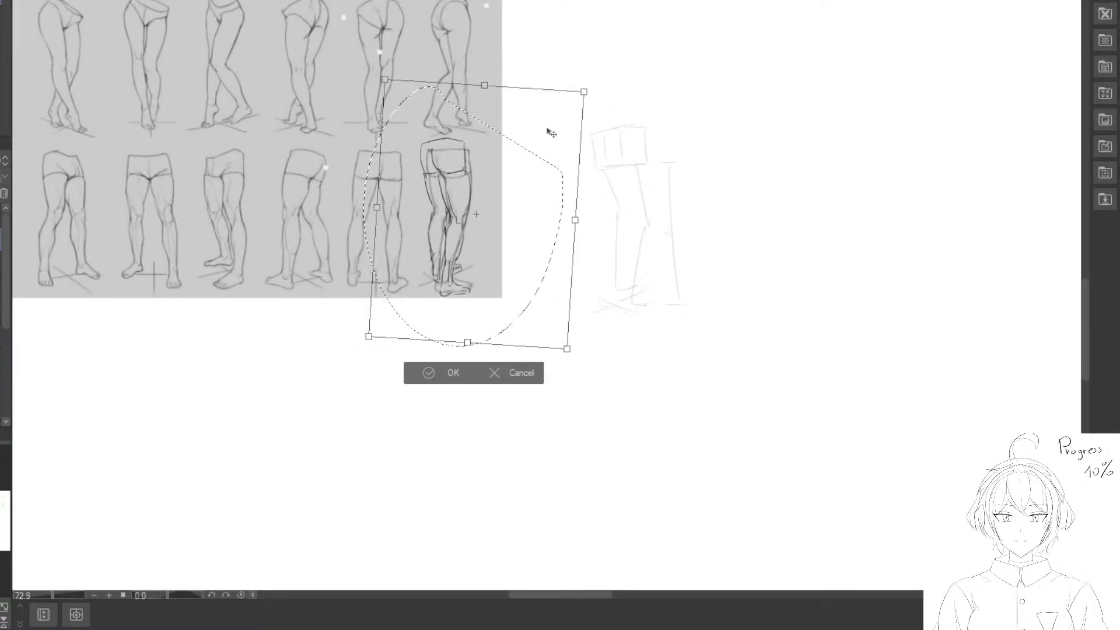
drag(581, 90, 551, 133)
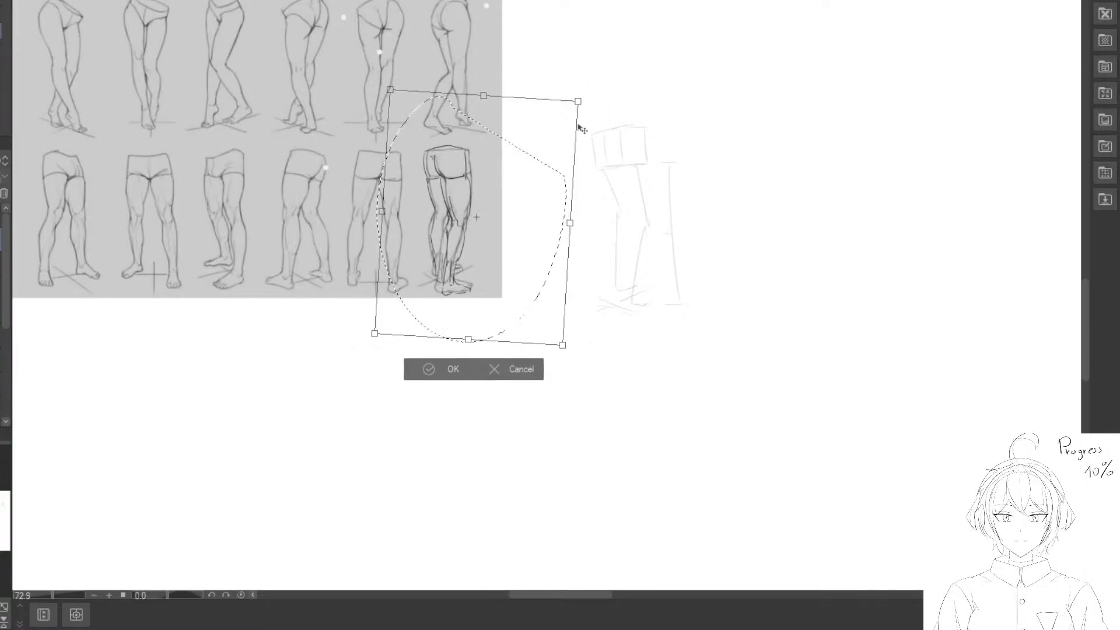
key(Return)
Fine-tune the overlaid legs' angle and position against the reference, and return the drawing to its construction sketch.
mouse_move(588, 187)
mouse_down()
mouse_move(408, 198)
mouse_move(510, 204)
mouse_move(405, 202)
mouse_move(340, 180)
mouse_move(512, 177)
mouse_move(476, 175)
mouse_move(514, 203)
mouse_up()
key(ctrl+t)
drag(406, 253, 412, 253)
drag(528, 206, 526, 211)
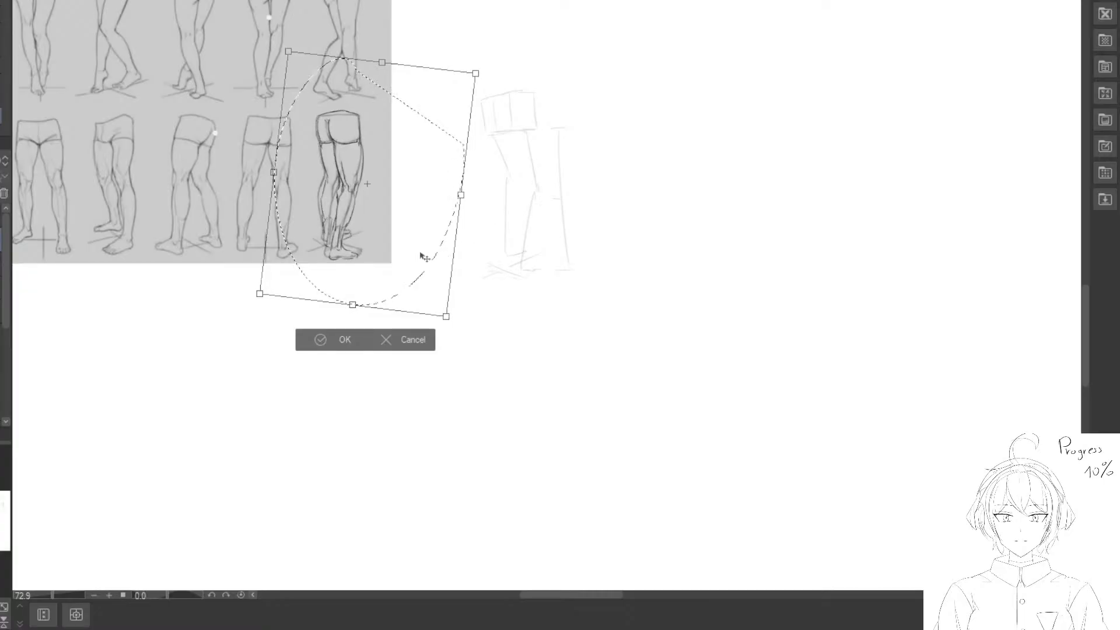
scroll(376, 264, up, 2)
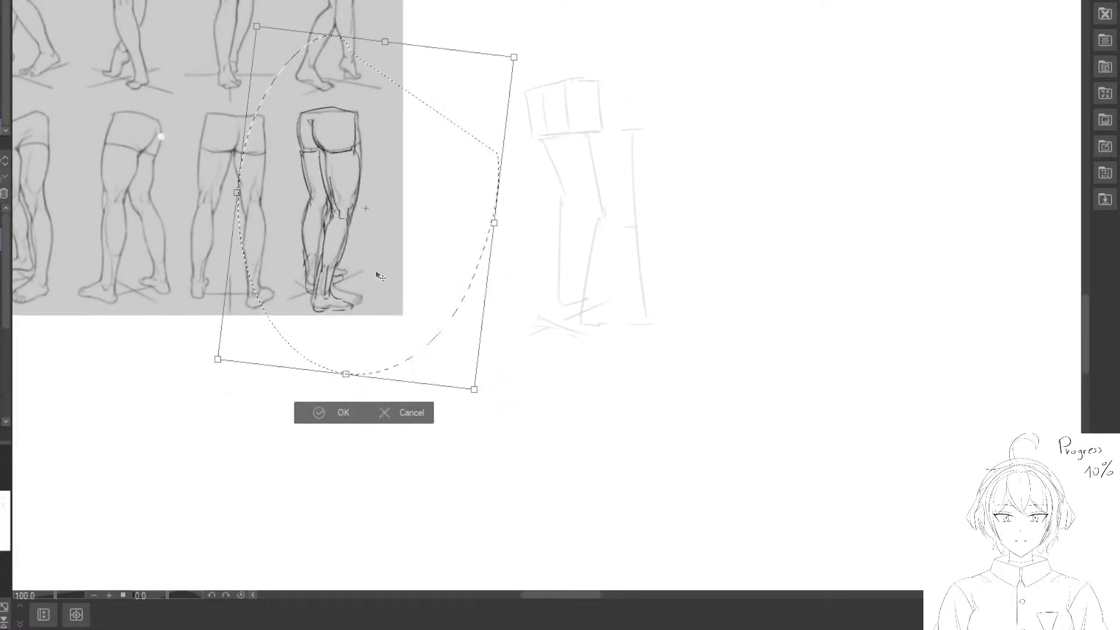
drag(376, 271, 368, 282)
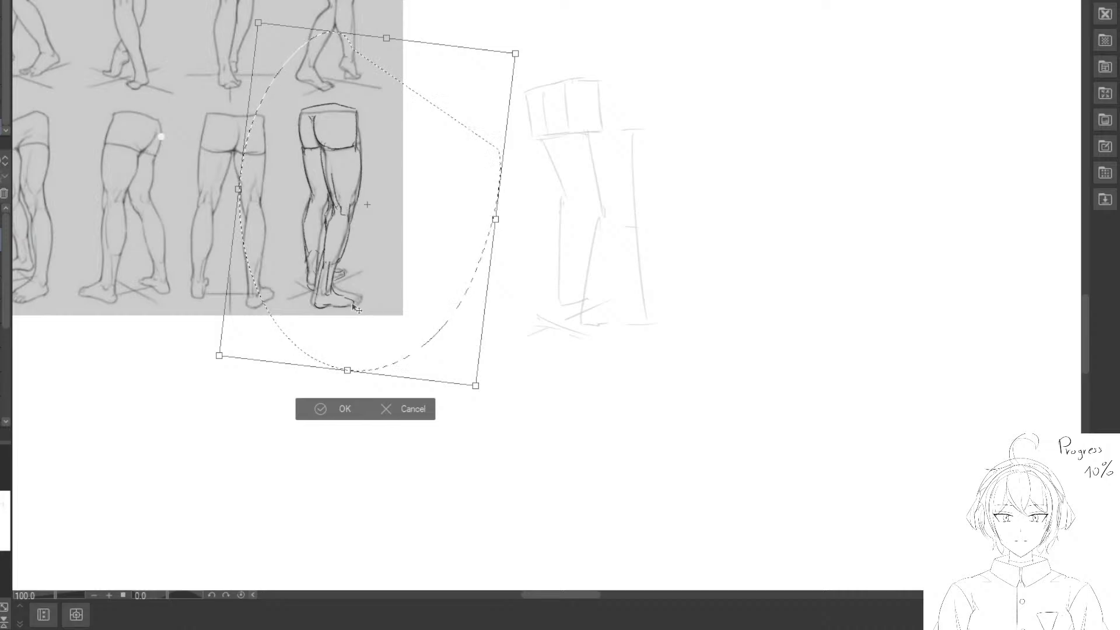
click(320, 408)
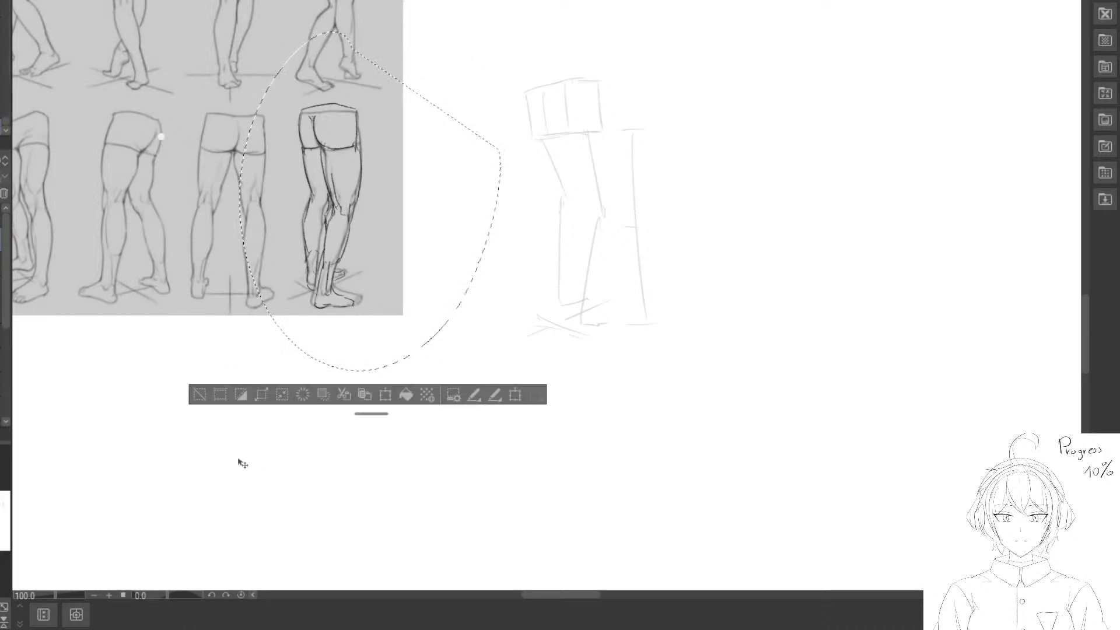
mouse_move(295, 216)
mouse_down()
mouse_move(547, 231)
mouse_move(465, 175)
mouse_up()
click(373, 367)
Select the right-hand leg's foot and enlarge it slightly so the toes reach further forward.
scroll(486, 292, up, 3)
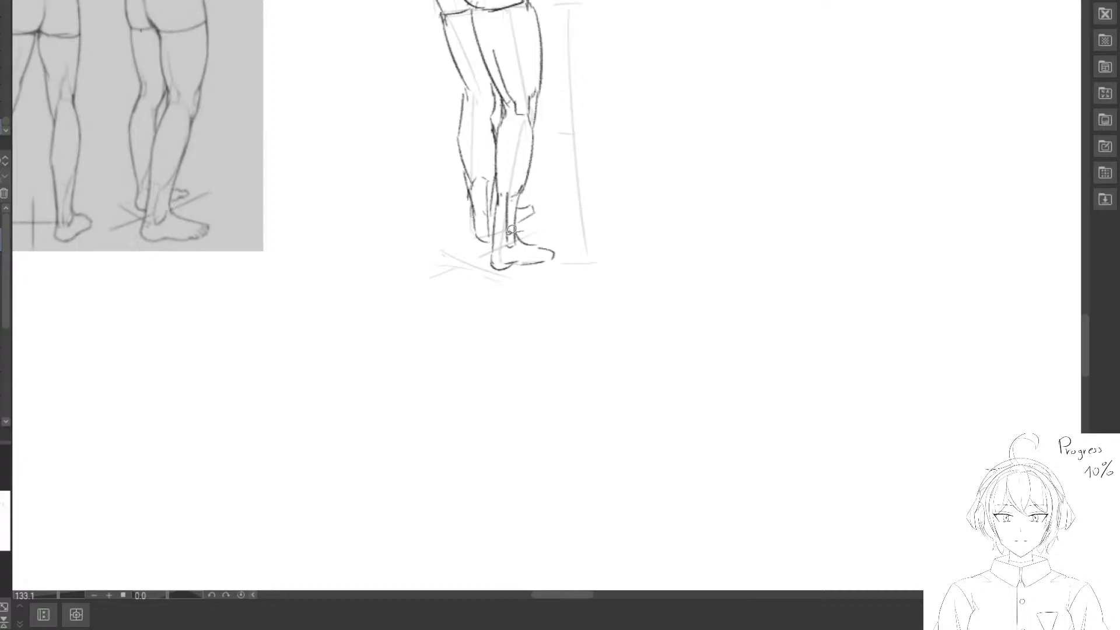
mouse_move(511, 230)
mouse_down()
mouse_move(585, 222)
mouse_move(596, 258)
mouse_move(562, 268)
mouse_up()
key(ctrl+t)
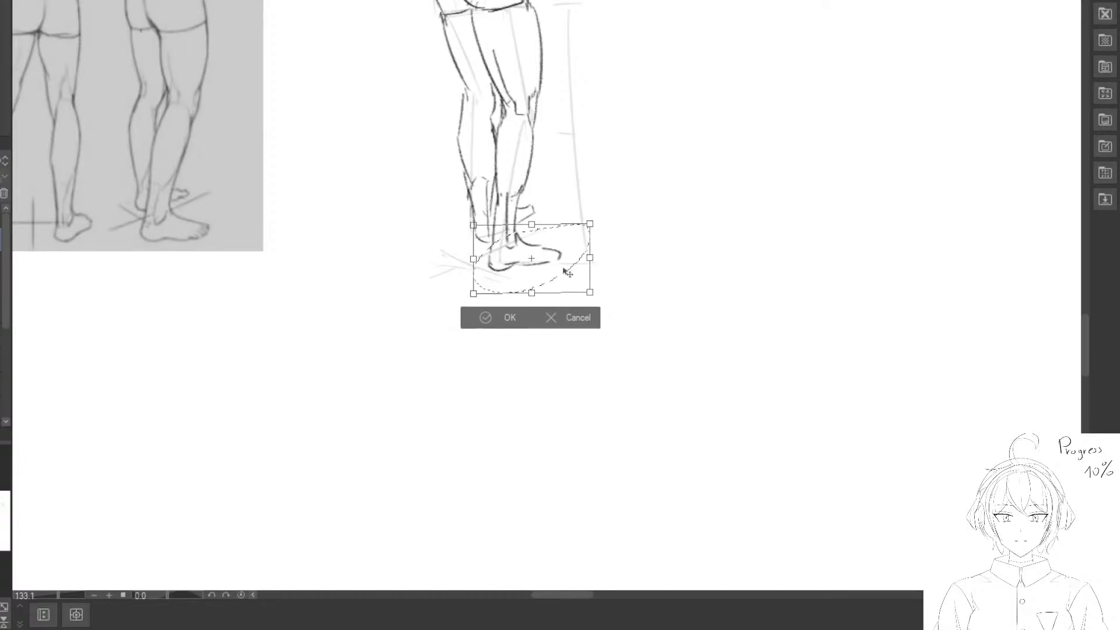
click(505, 317)
click(353, 319)
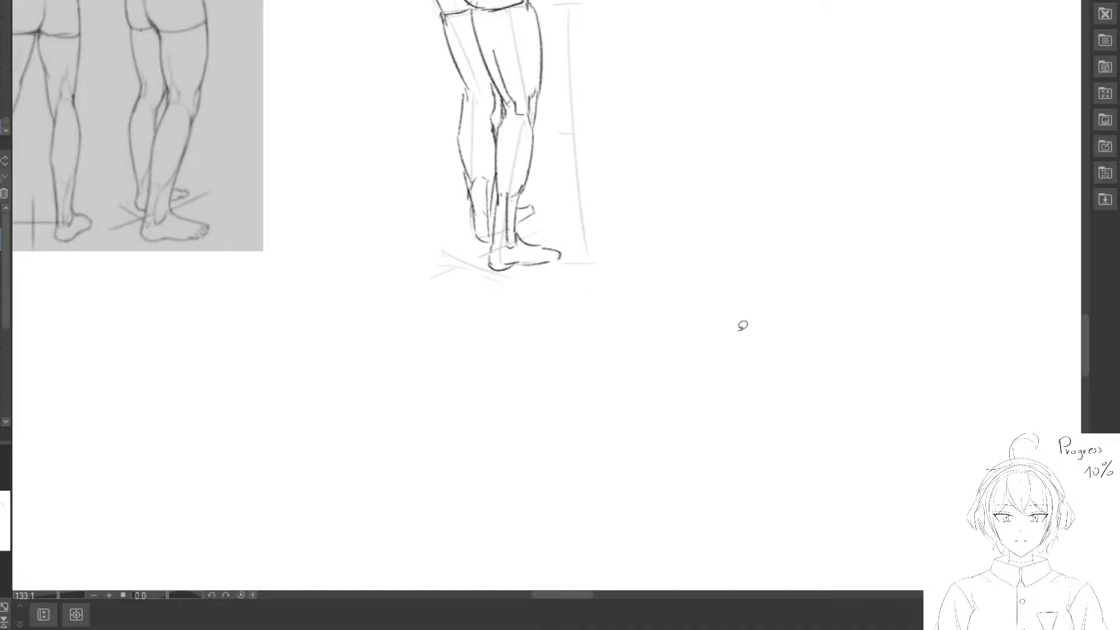
Select the whole leg drawing and move its dark lines onto the bottom-right reference legs for transforming.
drag(548, 95, 561, 167)
scroll(564, 155, down, 3)
mouse_move(536, 7)
mouse_down()
mouse_move(424, 197)
mouse_move(680, 77)
mouse_up()
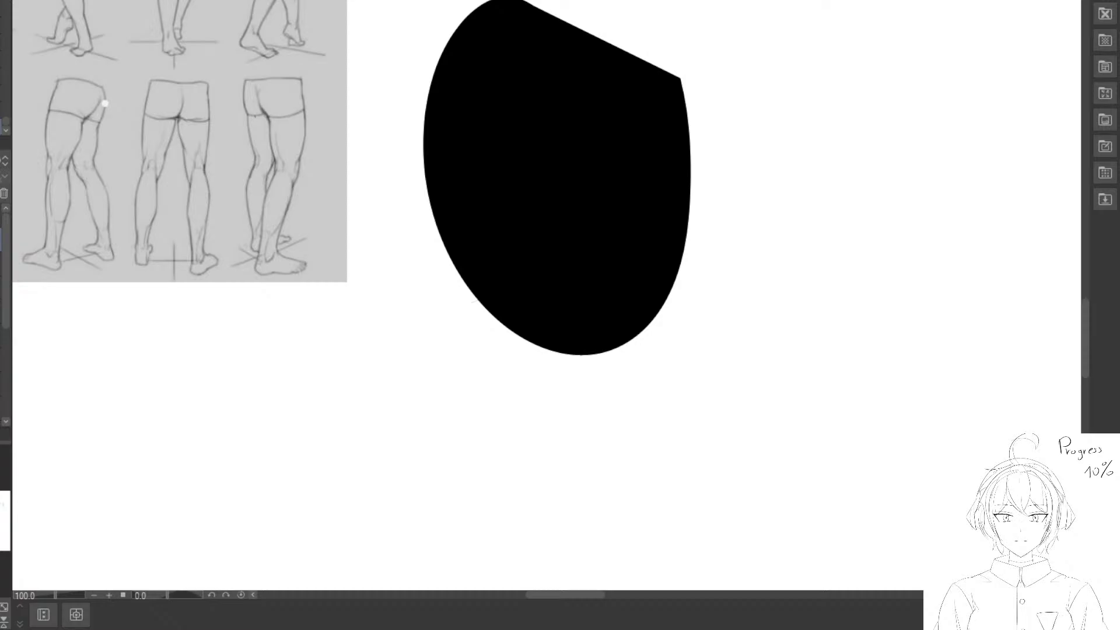
key(ctrl+z)
mouse_move(513, 4)
mouse_down()
mouse_move(476, 37)
mouse_move(696, 116)
mouse_up()
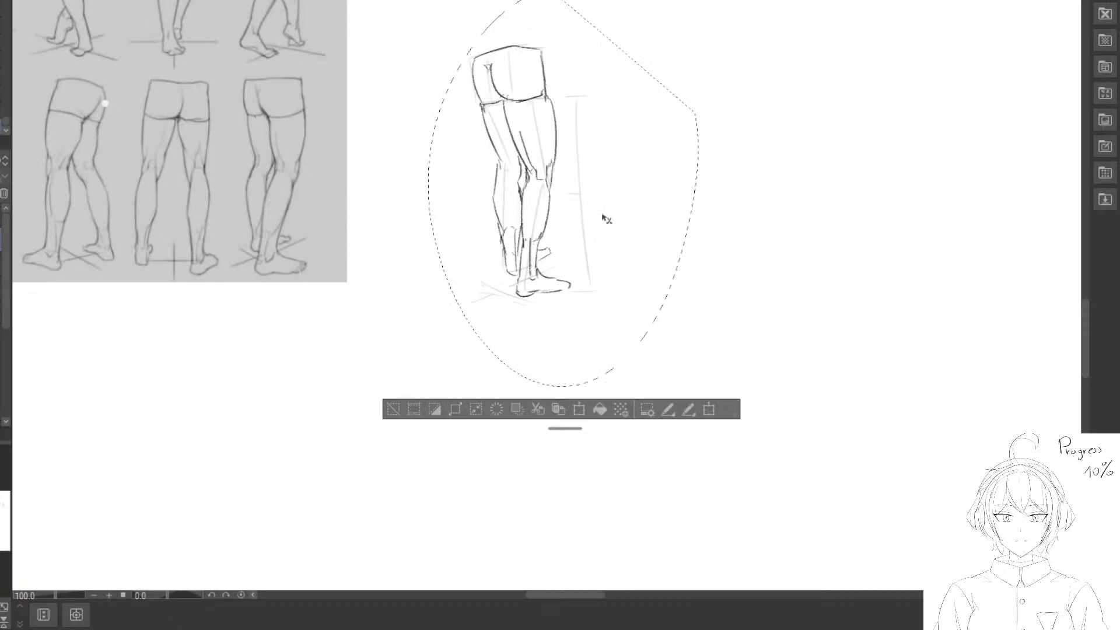
mouse_move(606, 219)
mouse_down()
mouse_move(480, 232)
mouse_move(457, 215)
mouse_up()
key(ctrl+t)
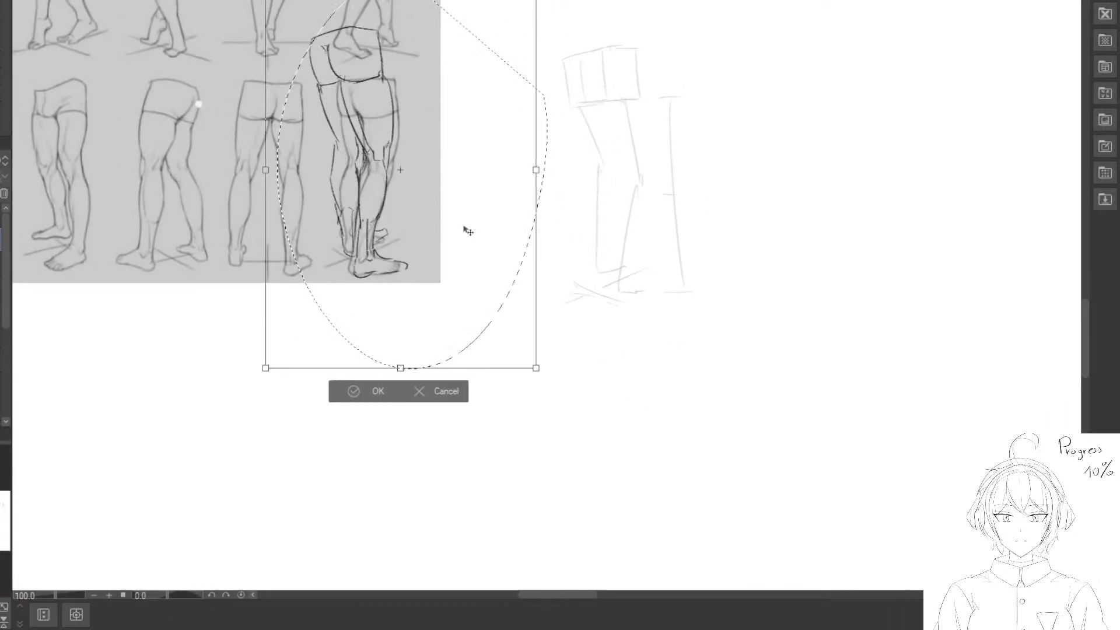
Tilt and shrink the overlaid leg drawing until its hips and feet line up with the reference pose.
drag(623, 136, 622, 148)
mouse_move(537, 1)
mouse_down()
mouse_move(516, 2)
mouse_move(482, 40)
mouse_up()
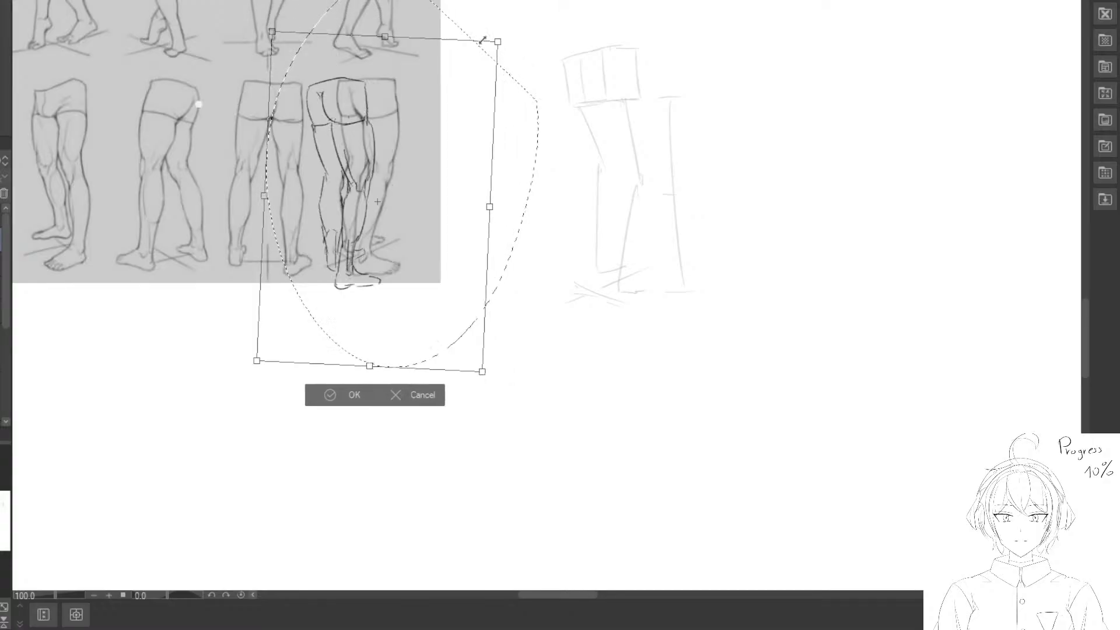
drag(437, 102, 455, 90)
drag(587, 76, 593, 88)
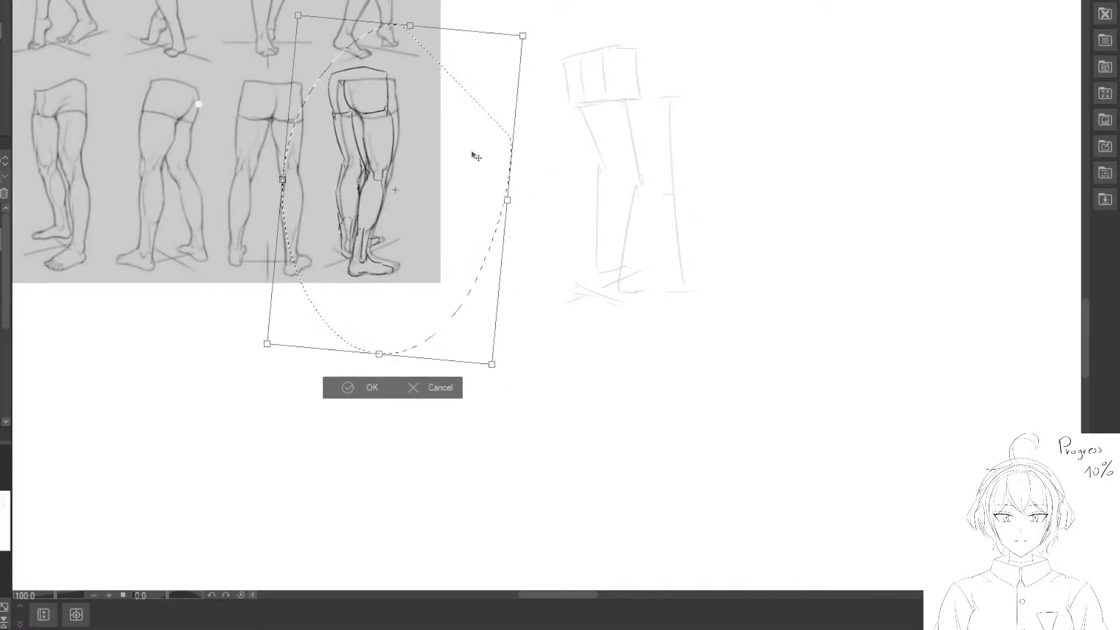
drag(473, 153, 476, 154)
drag(526, 38, 516, 49)
drag(485, 88, 493, 83)
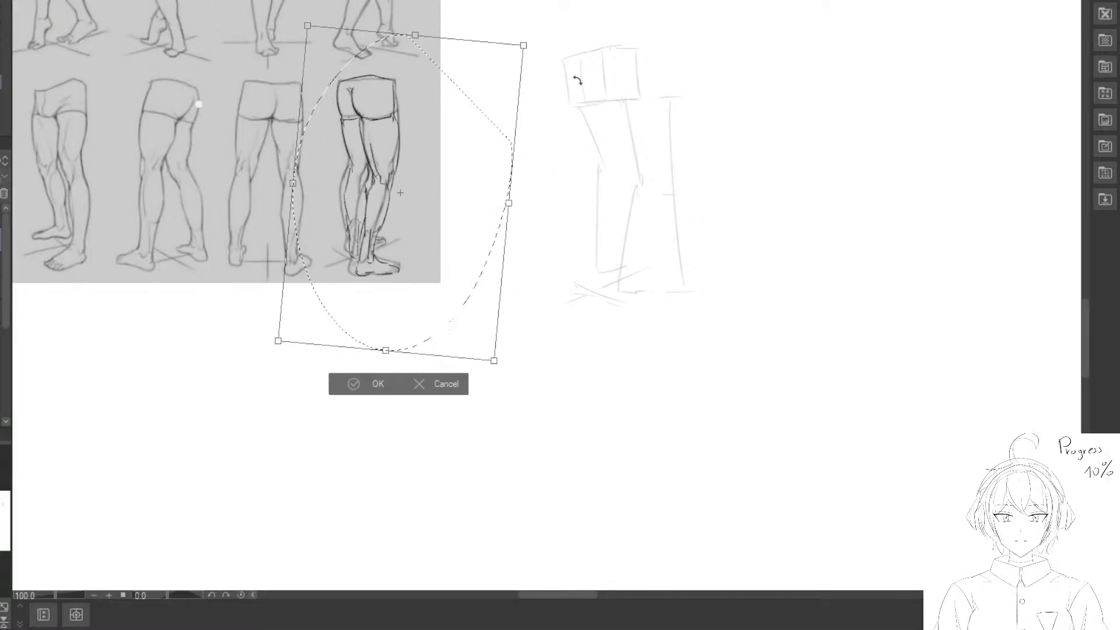
Refine the overlay's rotation and position to compare the contours, undo the overlay, and clear the selection.
drag(578, 81, 578, 84)
drag(484, 159, 481, 158)
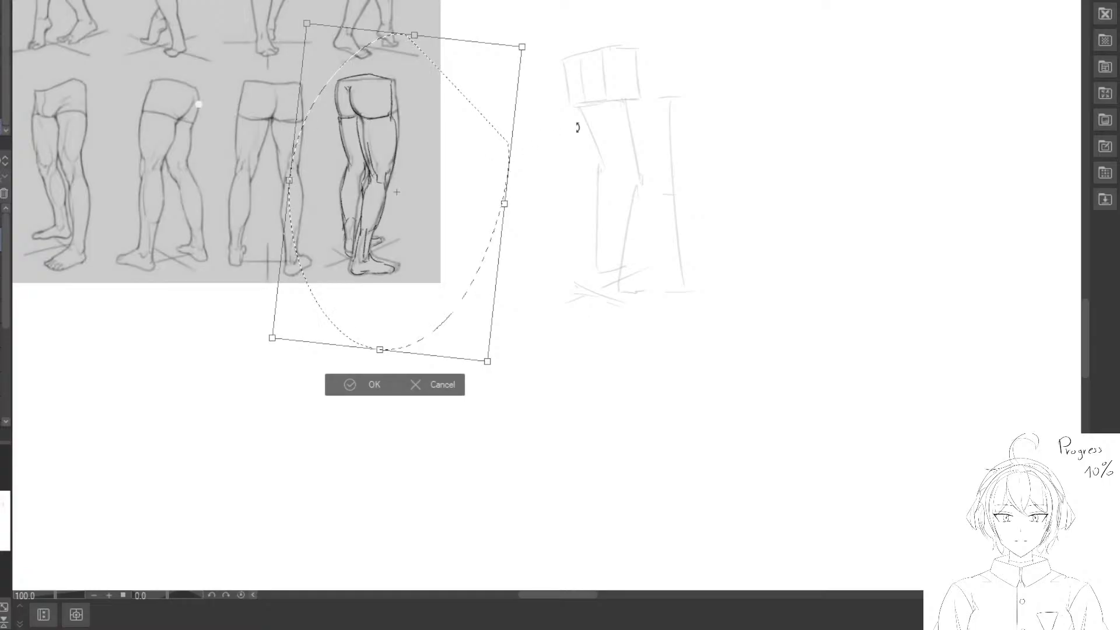
drag(577, 127, 582, 131)
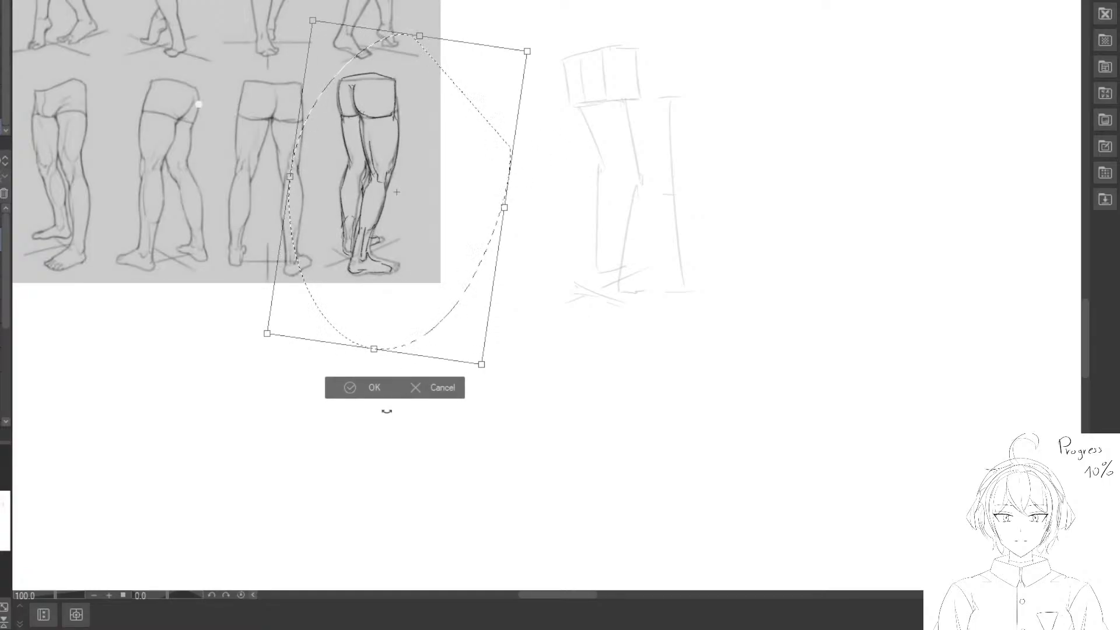
click(350, 387)
click(229, 375)
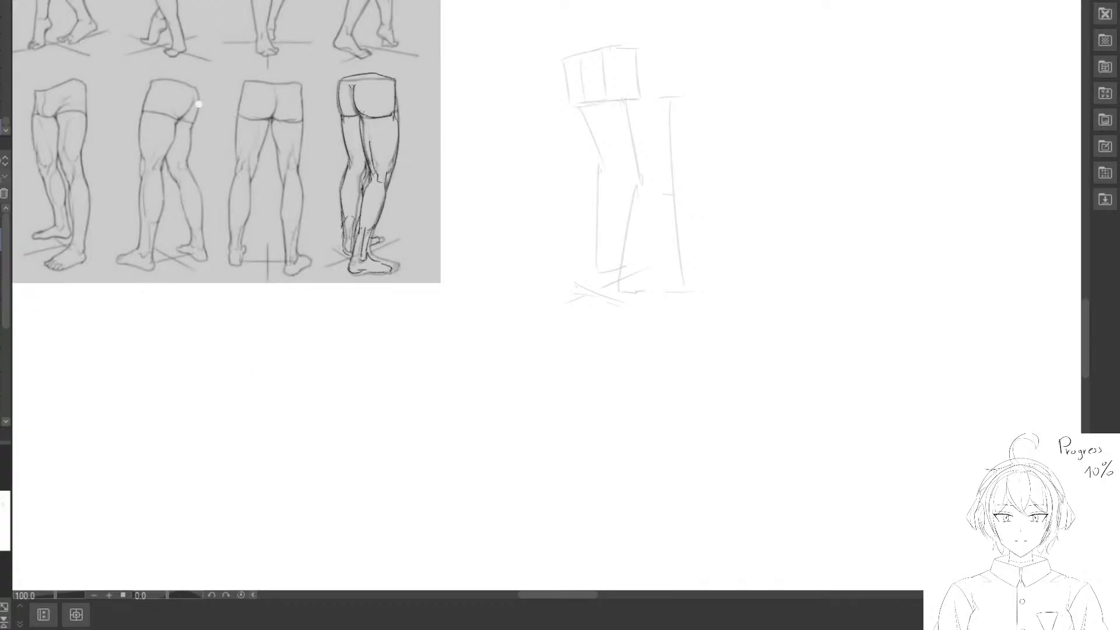
drag(449, 40, 315, 274)
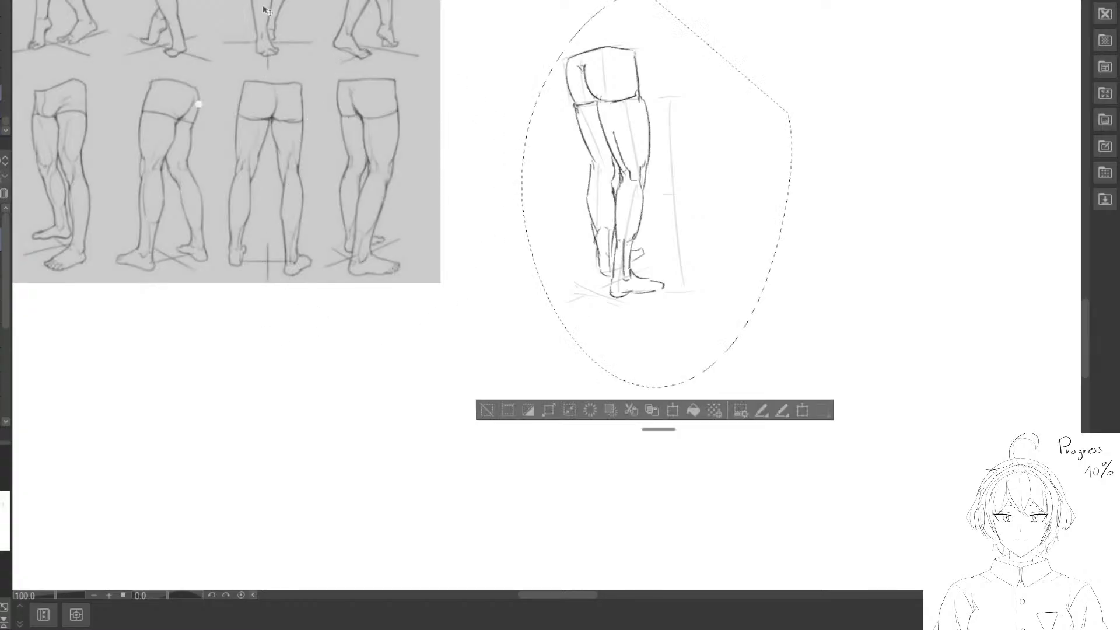
scroll(484, 430, up, 2)
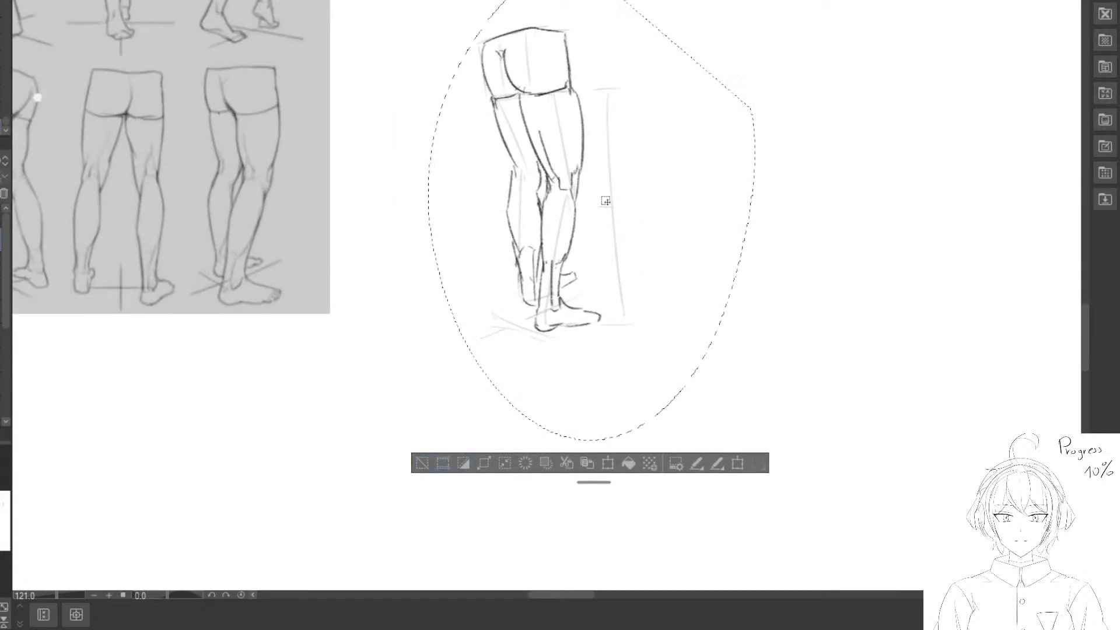
click(421, 463)
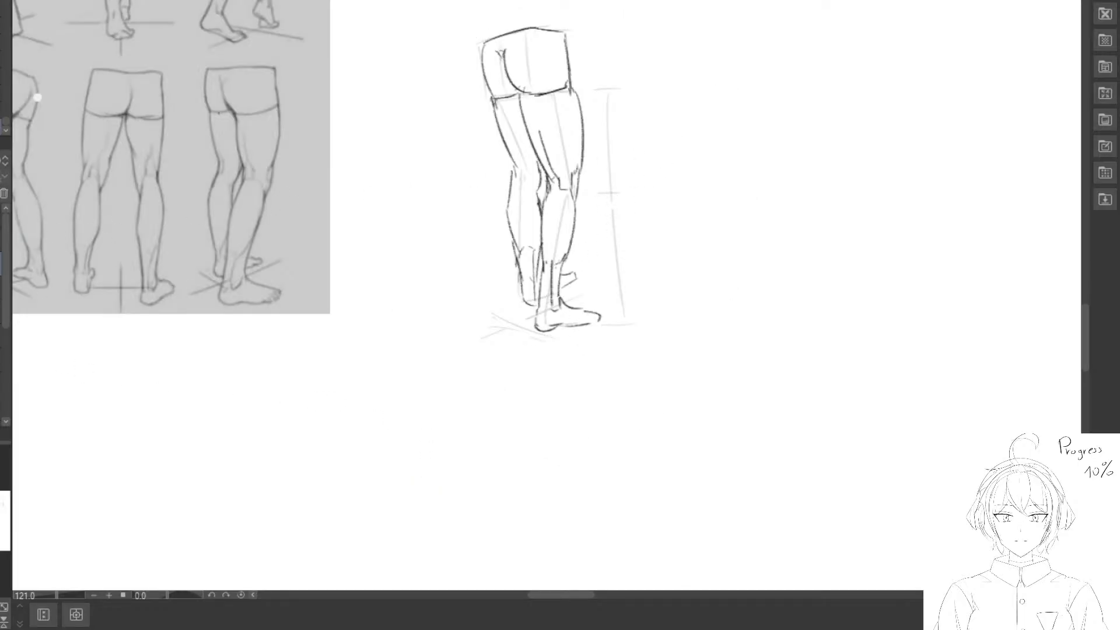
Correct the thigh contours and the knee lines of both legs to match the reference.
mouse_move(530, 143)
mouse_down()
mouse_move(605, 169)
mouse_move(562, 174)
mouse_move(583, 217)
mouse_up()
click(373, 232)
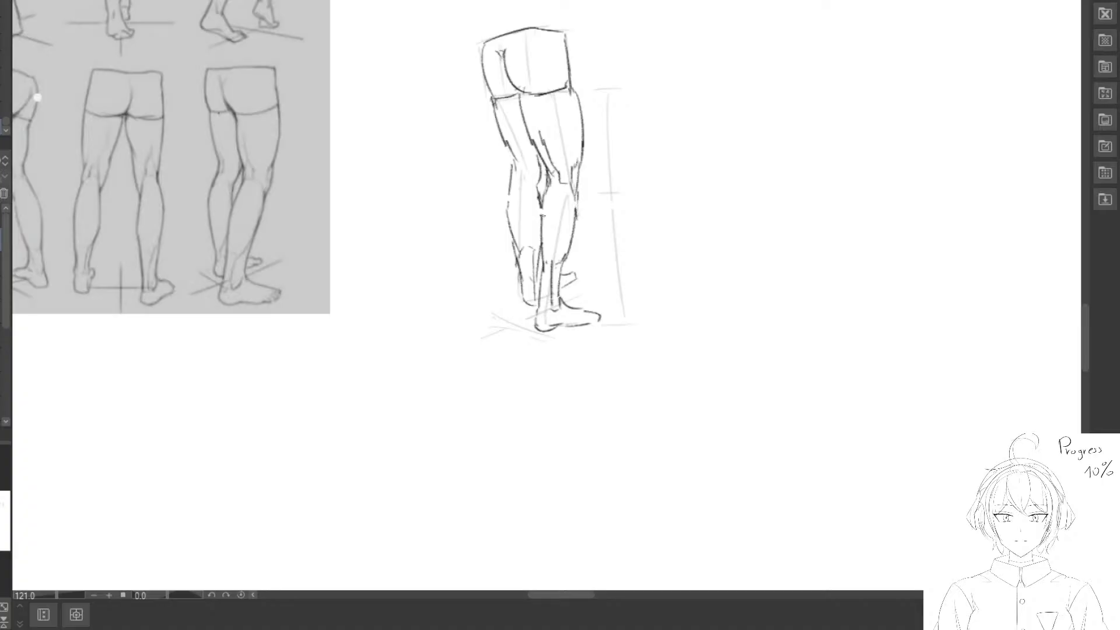
Select the outlined leg drawing and move it beside its box construction sketch next to the upper reference sheet.
scroll(532, 236, down, 2)
mouse_move(530, 31)
mouse_down()
mouse_move(650, 315)
mouse_move(667, 72)
mouse_up()
drag(500, 139, 598, 222)
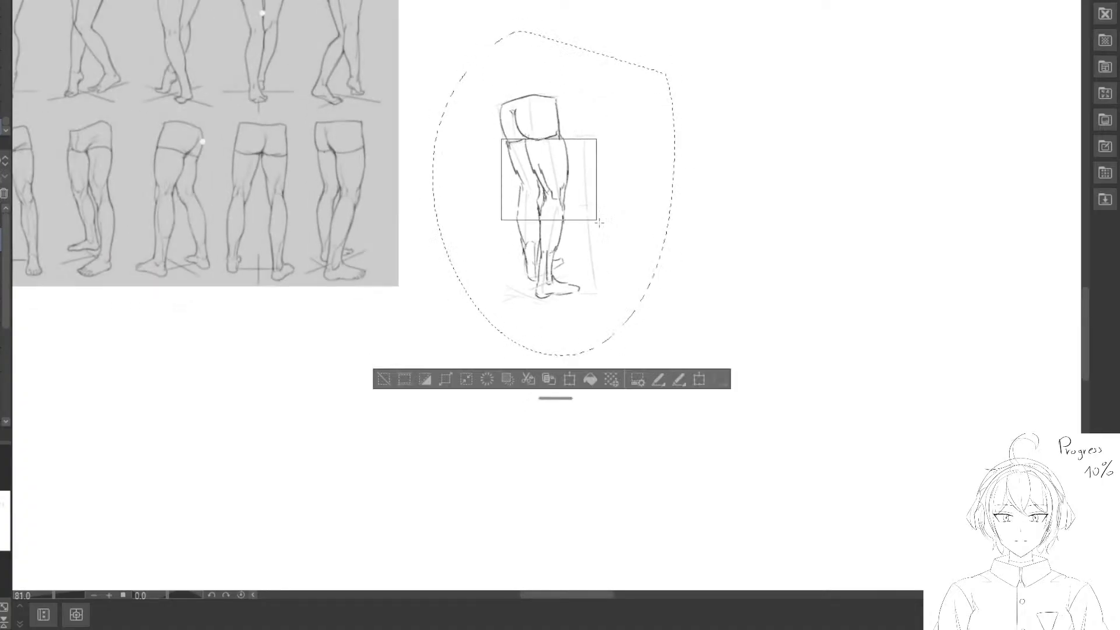
scroll(565, 220, down, 1)
scroll(602, 112, down, 1)
drag(602, 112, 430, 97)
drag(410, 195, 454, 325)
scroll(465, 247, down, 4)
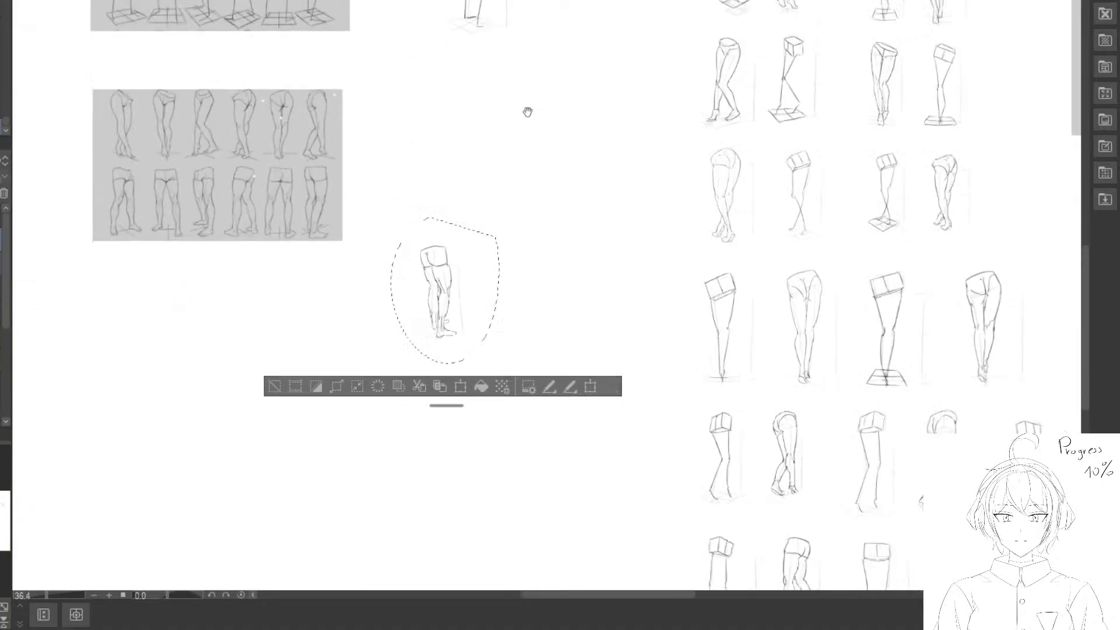
drag(527, 111, 488, 213)
drag(418, 418, 525, 111)
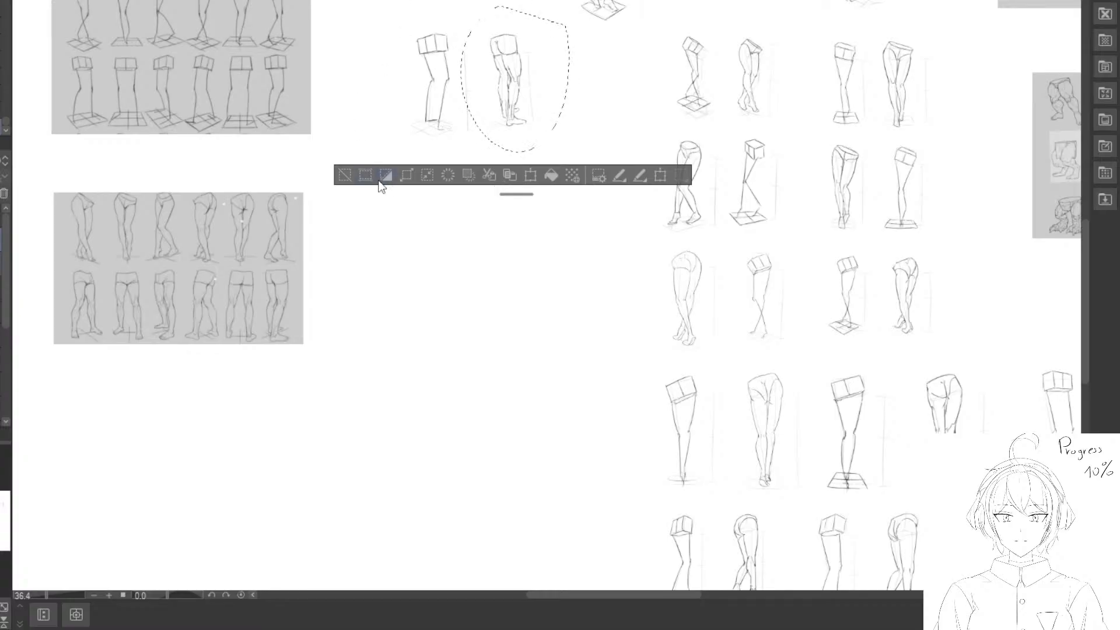
Slightly enlarge the moved leg outline to match its construction sketch, and clear the selection.
key(ctrl+t)
drag(572, 6, 576, 2)
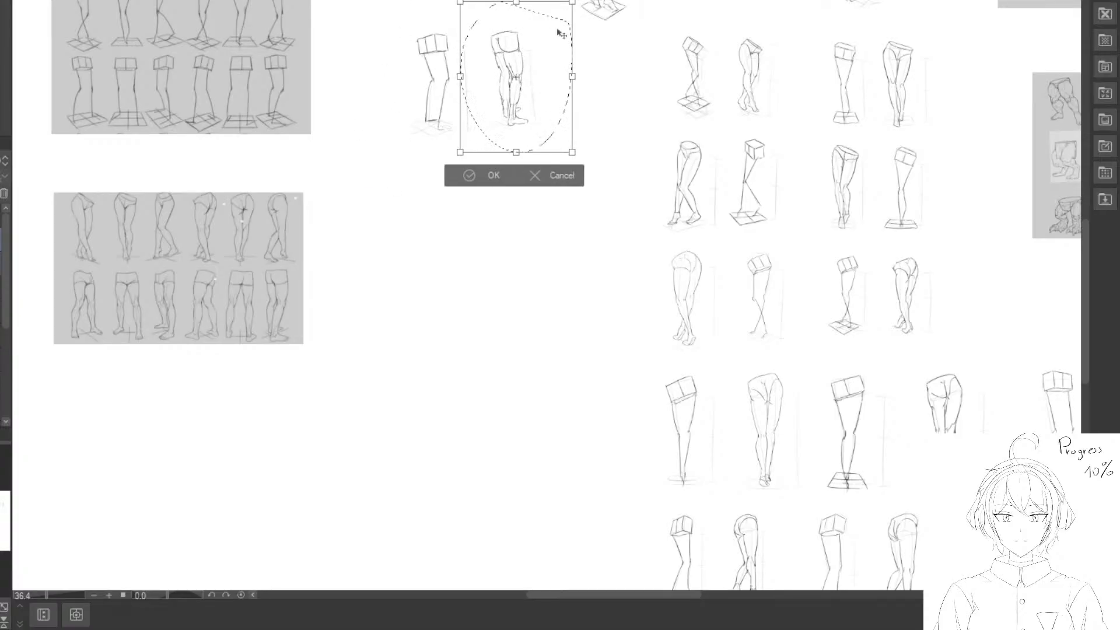
click(492, 174)
click(345, 176)
Move the construction sketch and its outlined legs together to the end of the lowest row of studies, enlarging them slightly.
mouse_move(436, 2)
mouse_down()
mouse_move(372, 57)
mouse_move(552, 17)
mouse_move(490, 1)
mouse_up()
scroll(521, 109, down, 3)
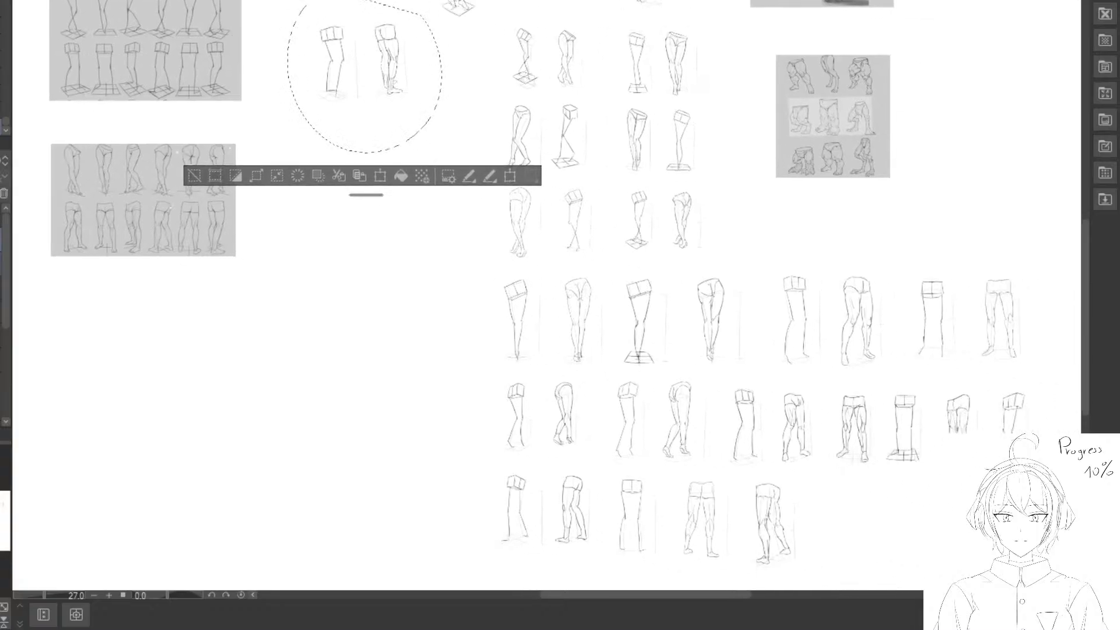
drag(390, 63, 712, 340)
drag(720, 327, 403, 129)
mouse_move(397, 155)
mouse_down()
mouse_move(615, 350)
mouse_move(586, 353)
mouse_up()
key(ctrl+t)
drag(631, 257, 635, 251)
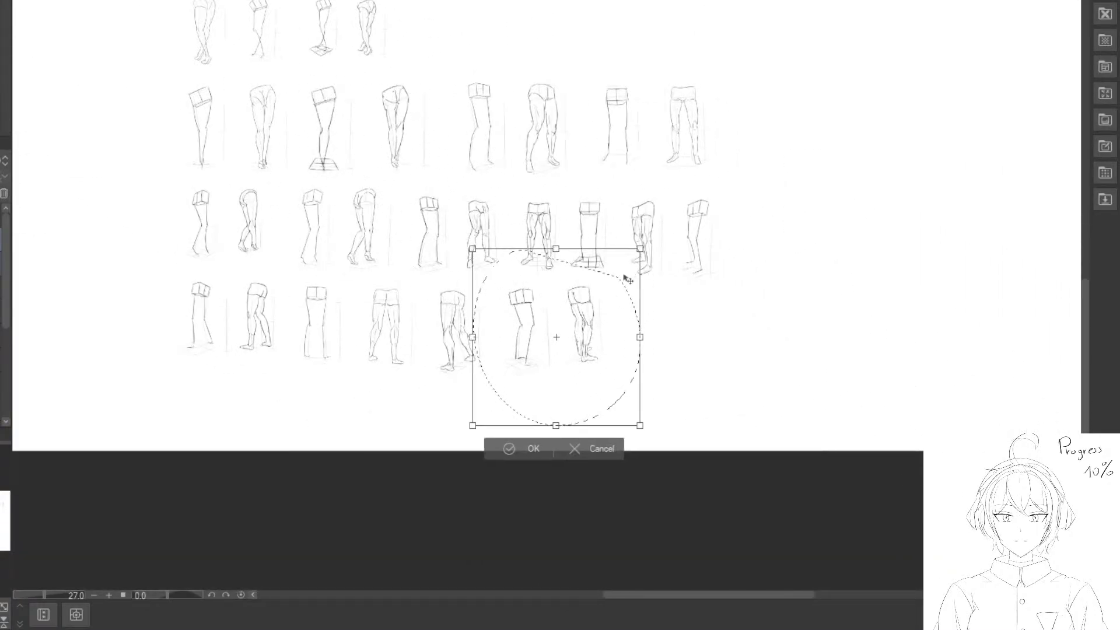
click(502, 454)
key(ctrl+d)
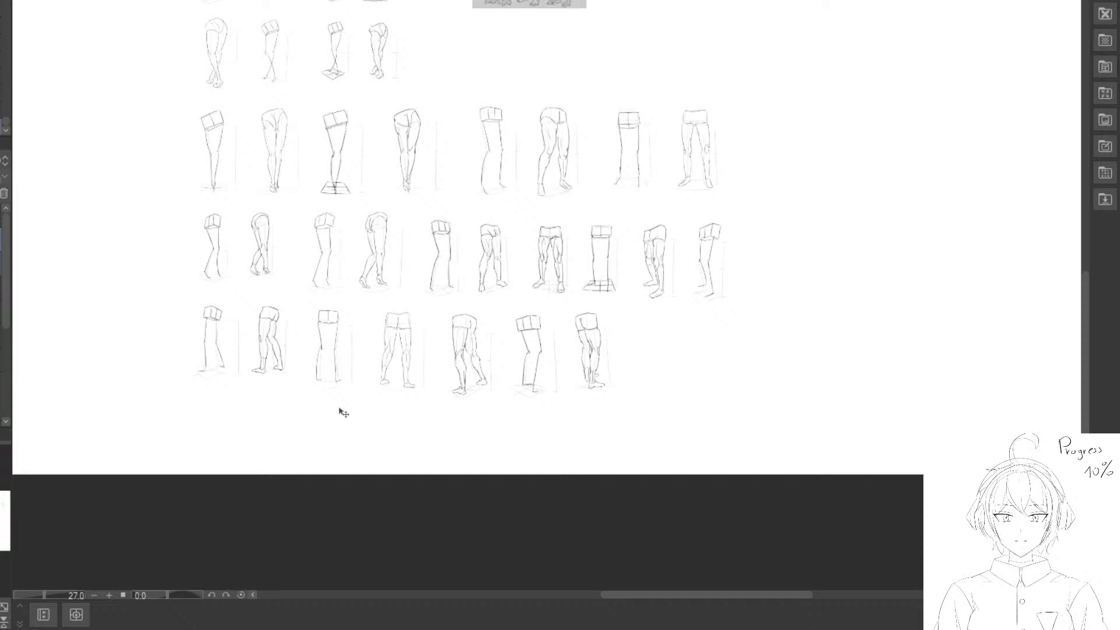
Start a new study in the empty area below the reference sheets with the slanted top edge of a pelvis box.
drag(252, 123, 682, 263)
drag(350, 169, 477, 186)
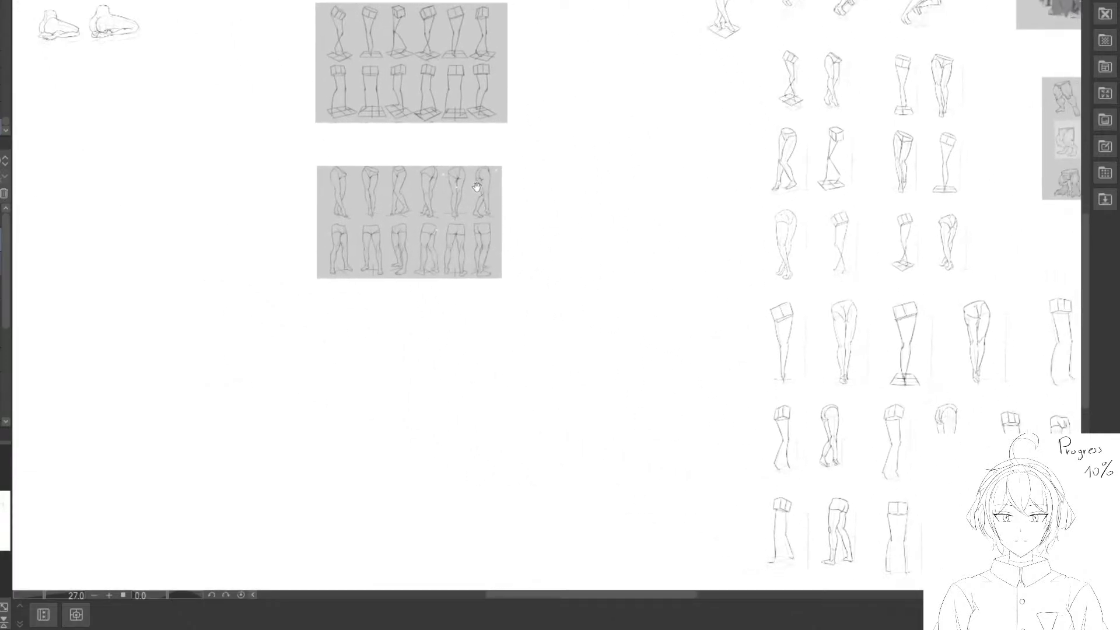
drag(449, 230, 453, 162)
key(ctrl+alt+0)
drag(449, 262, 451, 188)
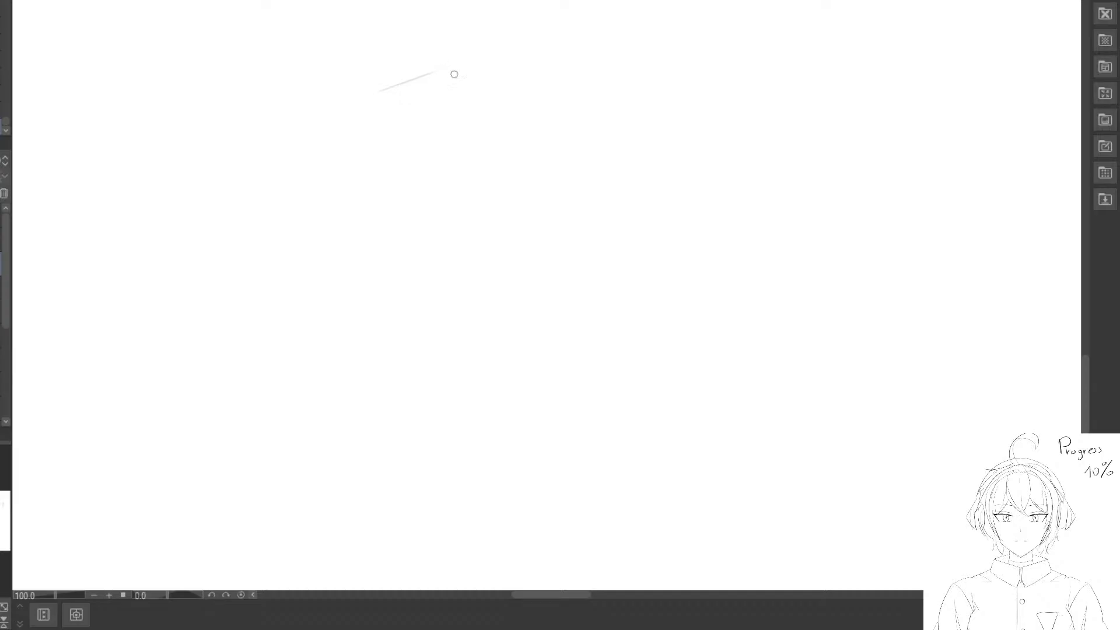
key(ctrl+z)
drag(369, 91, 419, 69)
Complete the light pelvis box with its corner, side and lower edges, erasing stray line parts.
key(e)
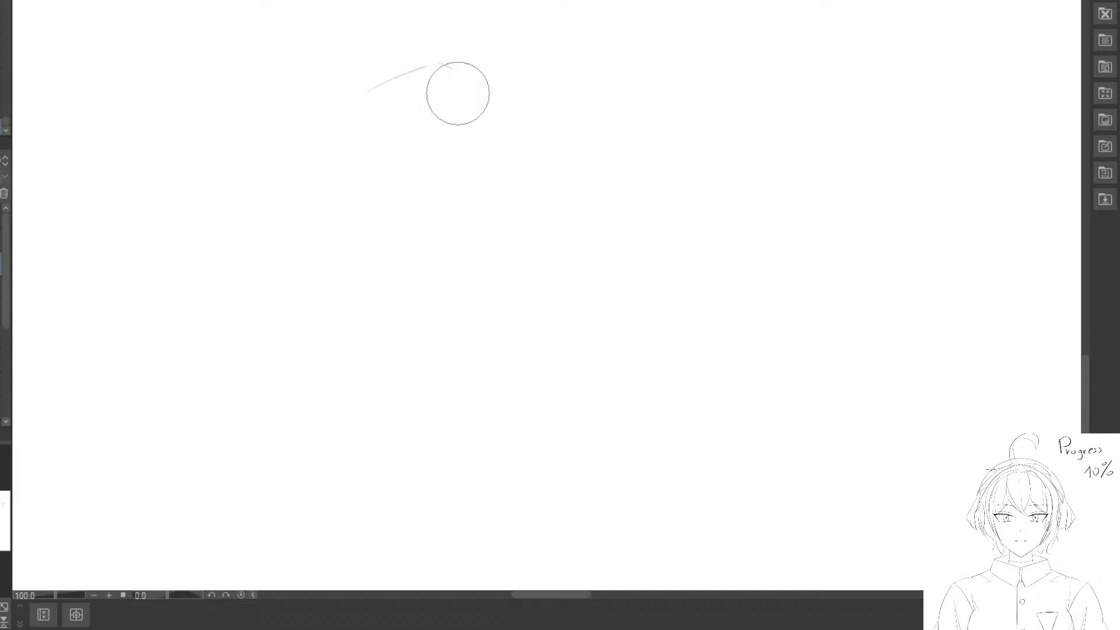
mouse_move(457, 93)
mouse_down()
mouse_move(390, 88)
mouse_move(420, 65)
mouse_up()
key(p)
key(e)
key(p)
key(e)
mouse_move(464, 121)
mouse_down()
mouse_move(443, 105)
mouse_move(439, 125)
mouse_up()
key(p)
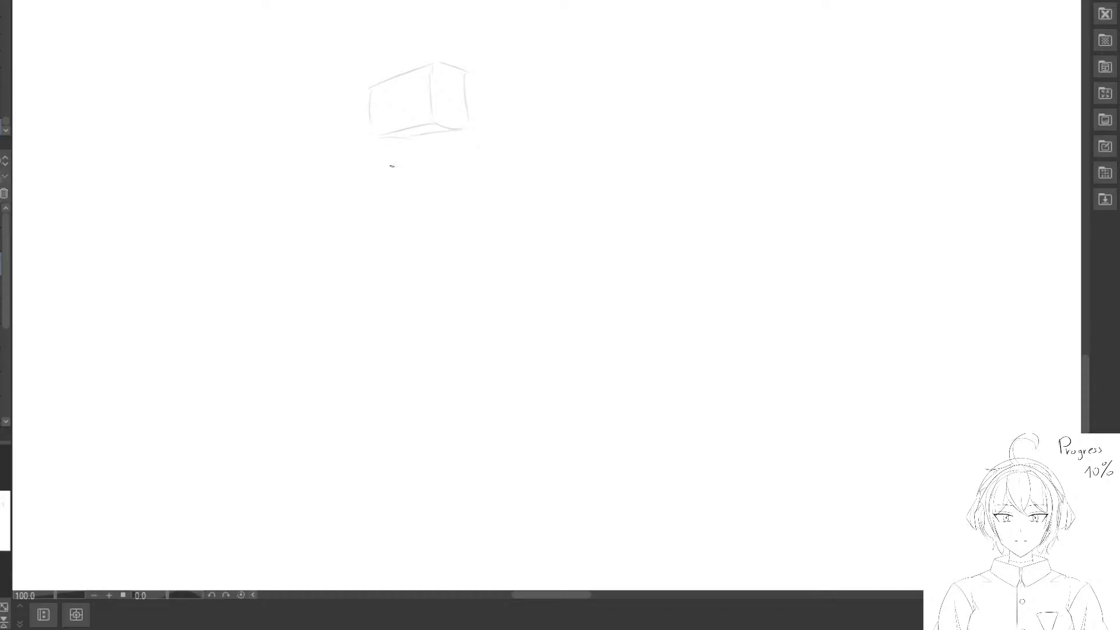
Draw a vertical proportion line beside the pelvis box, with marks at hip, knee and foot height.
drag(391, 166, 383, 141)
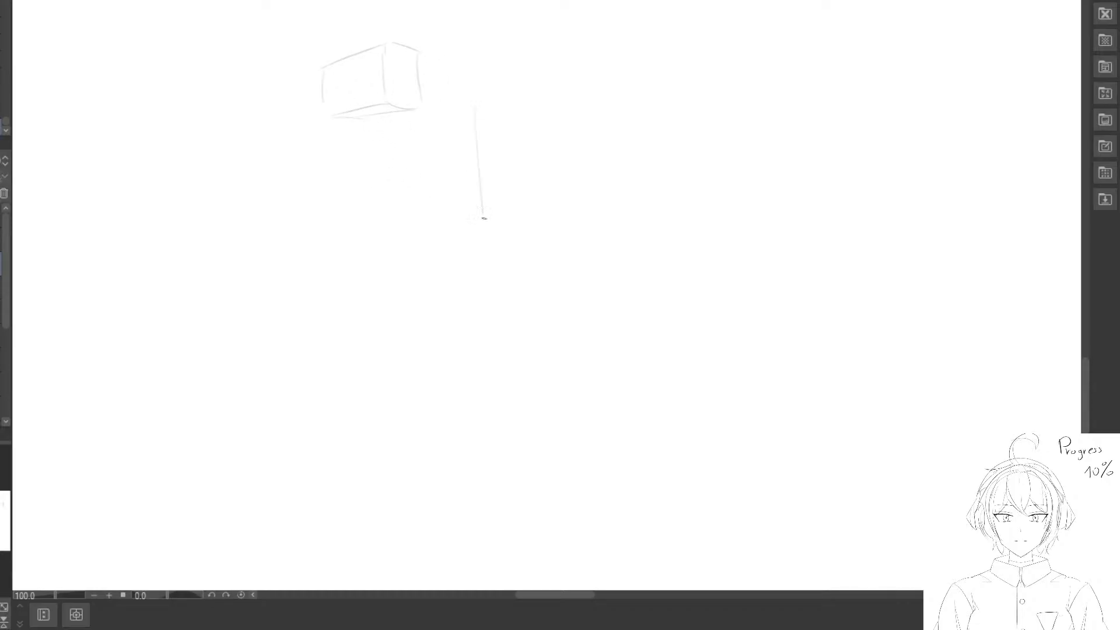
drag(484, 218, 497, 337)
key(e)
drag(471, 115, 492, 343)
key(p)
drag(480, 109, 490, 385)
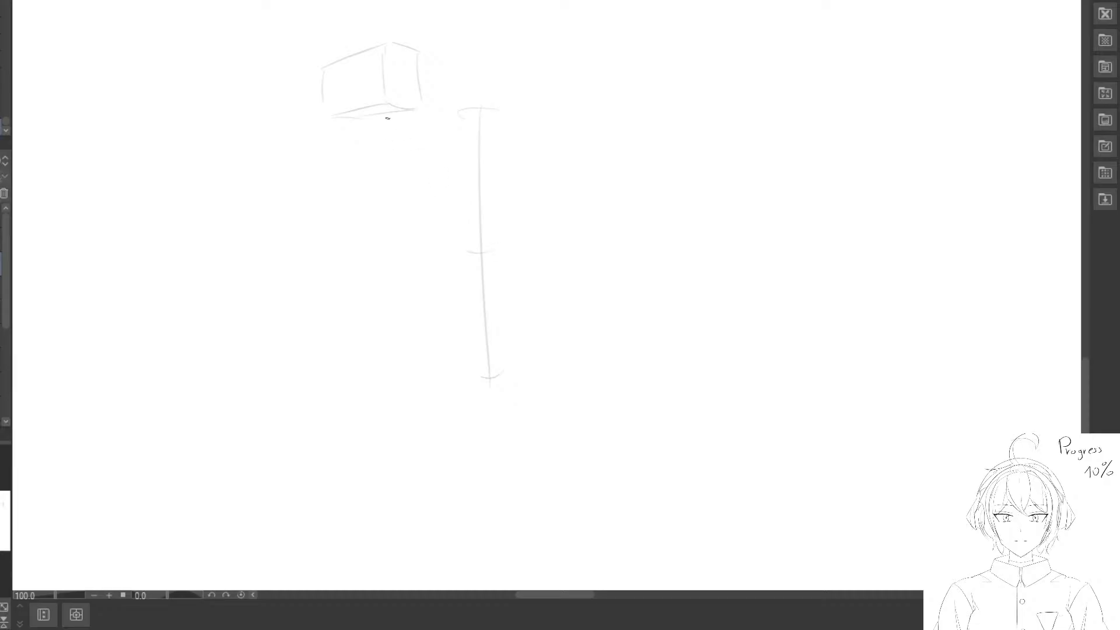
Sketch straight thigh and shin construction lines for both legs, with short ground lines for the feet.
drag(393, 106, 408, 179)
drag(415, 265, 415, 375)
mouse_move(338, 127)
mouse_down()
mouse_move(373, 215)
mouse_move(370, 353)
mouse_up()
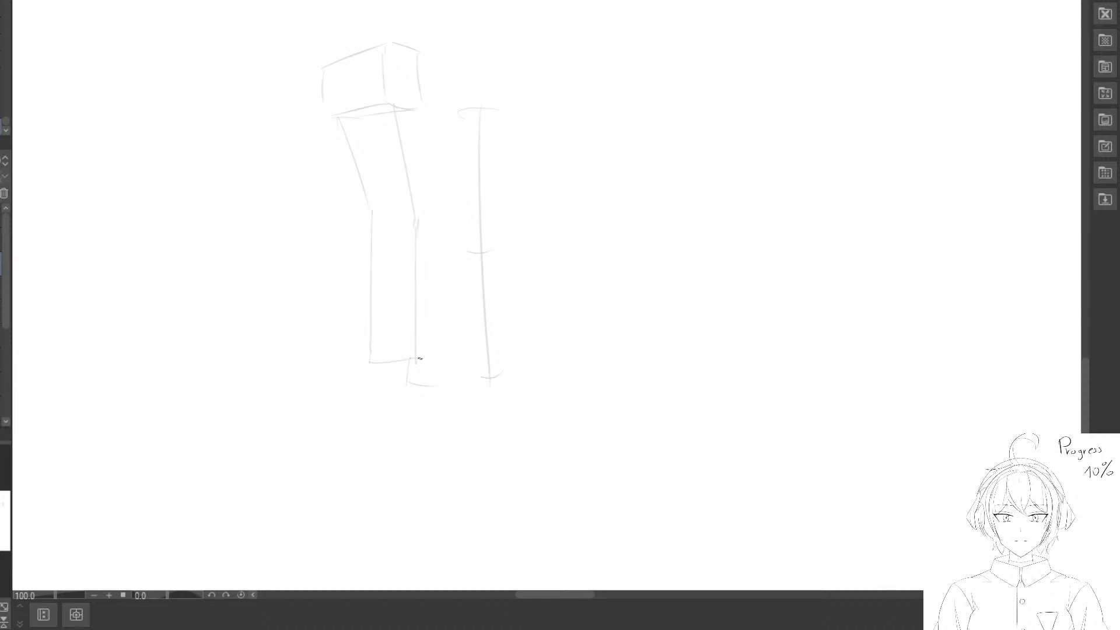
drag(451, 273, 416, 316)
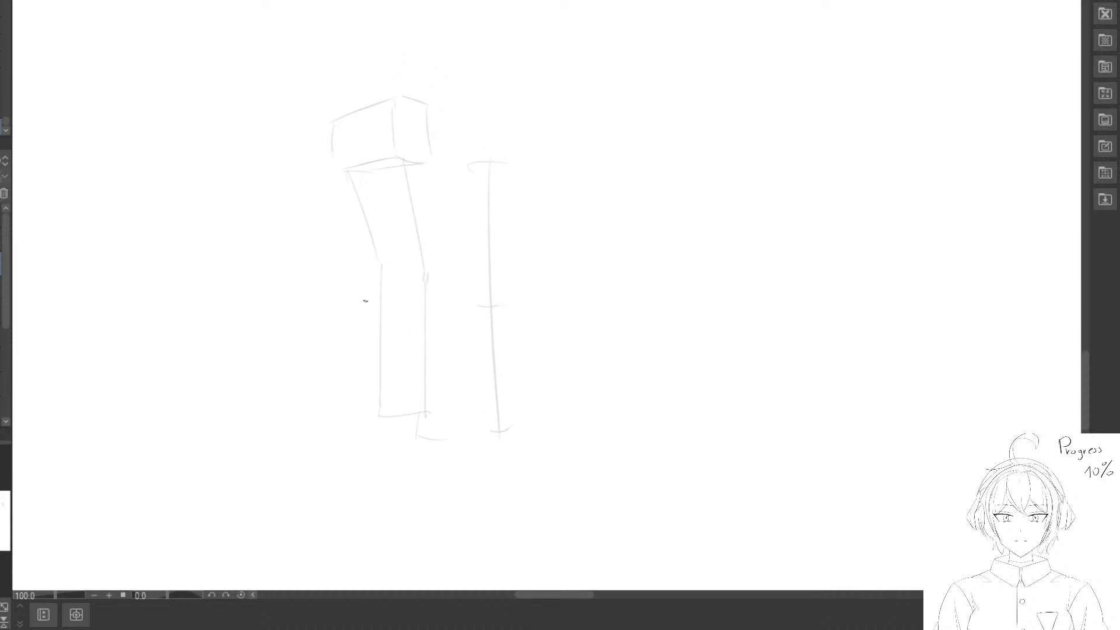
Erase the front leg's construction lines and redraw its thigh and shin slightly farther outward.
key(e)
mouse_move(455, 453)
mouse_down()
mouse_move(421, 192)
mouse_move(412, 290)
mouse_move(418, 169)
mouse_up()
key(p)
key(e)
key(p)
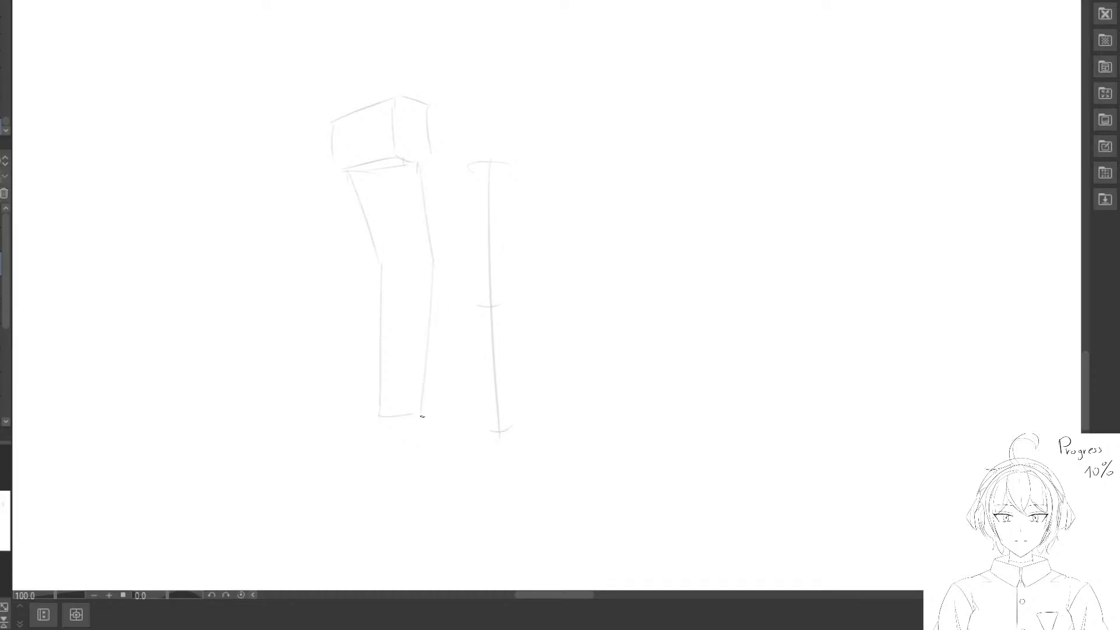
Add the front foot's ground line and erase the rear leg's thigh and shin lines.
drag(444, 433, 465, 435)
key(e)
mouse_move(380, 265)
mouse_down()
mouse_move(387, 380)
mouse_move(360, 193)
mouse_up()
key(p)
Move the pelvis box slightly to the right over the front leg, undo the accidental canvas crop, and clear the selection.
drag(344, 76, 385, 182)
drag(434, 147, 430, 83)
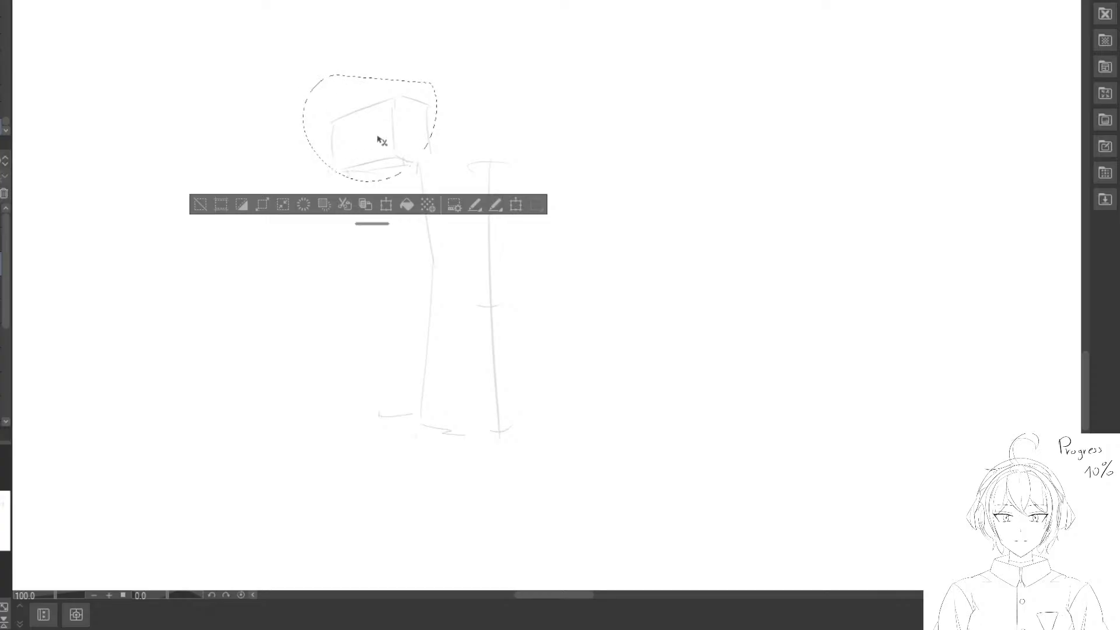
drag(378, 137, 398, 137)
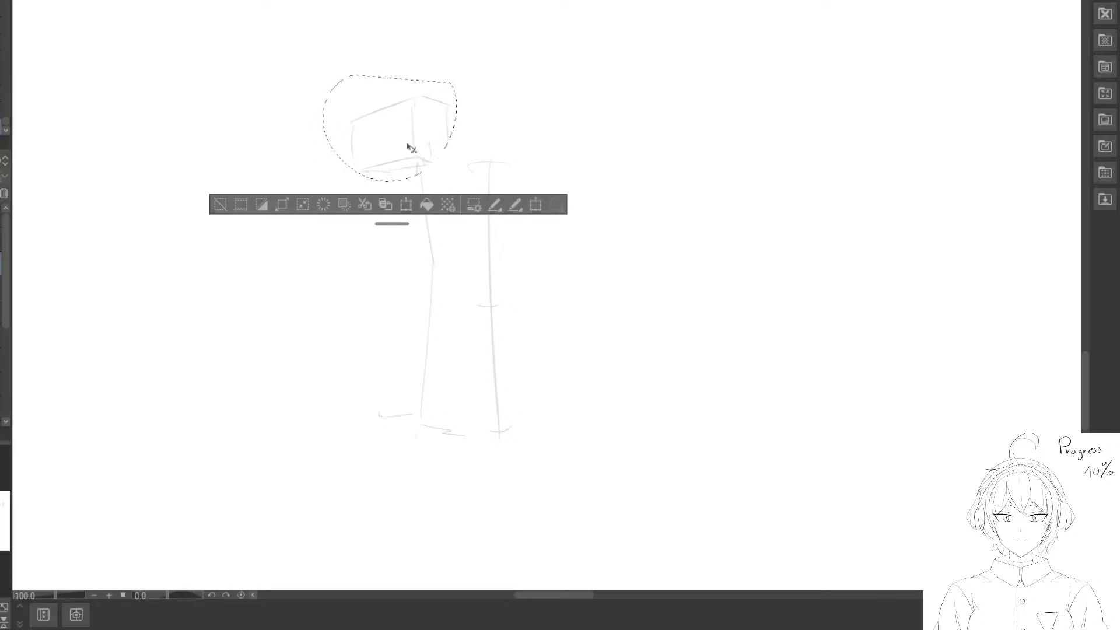
click(239, 205)
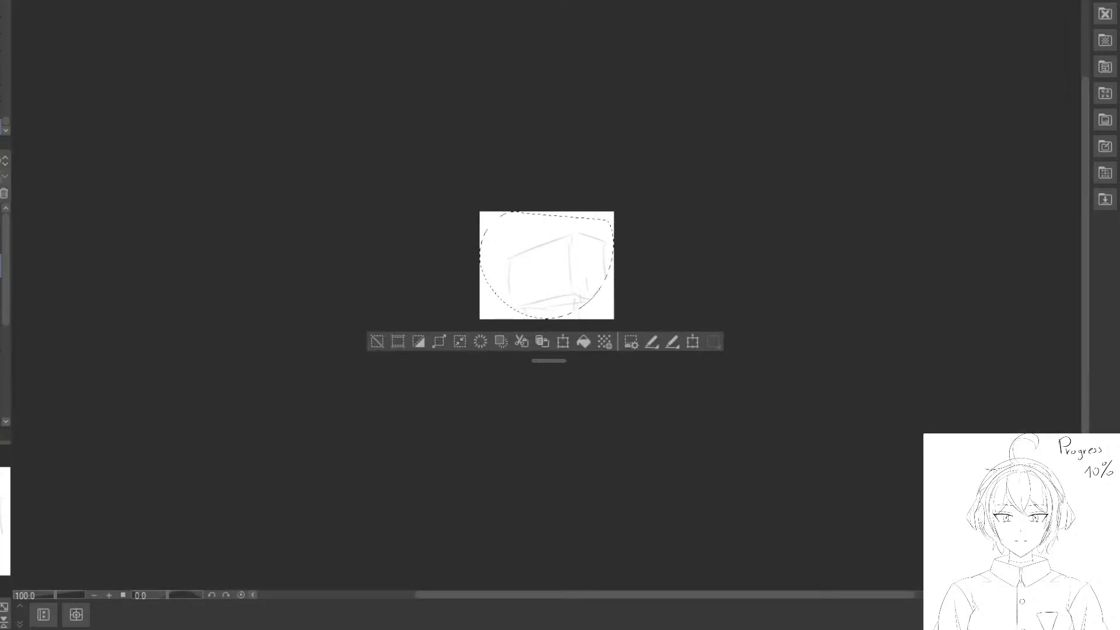
key(ctrl+z)
drag(244, 467, 758, 175)
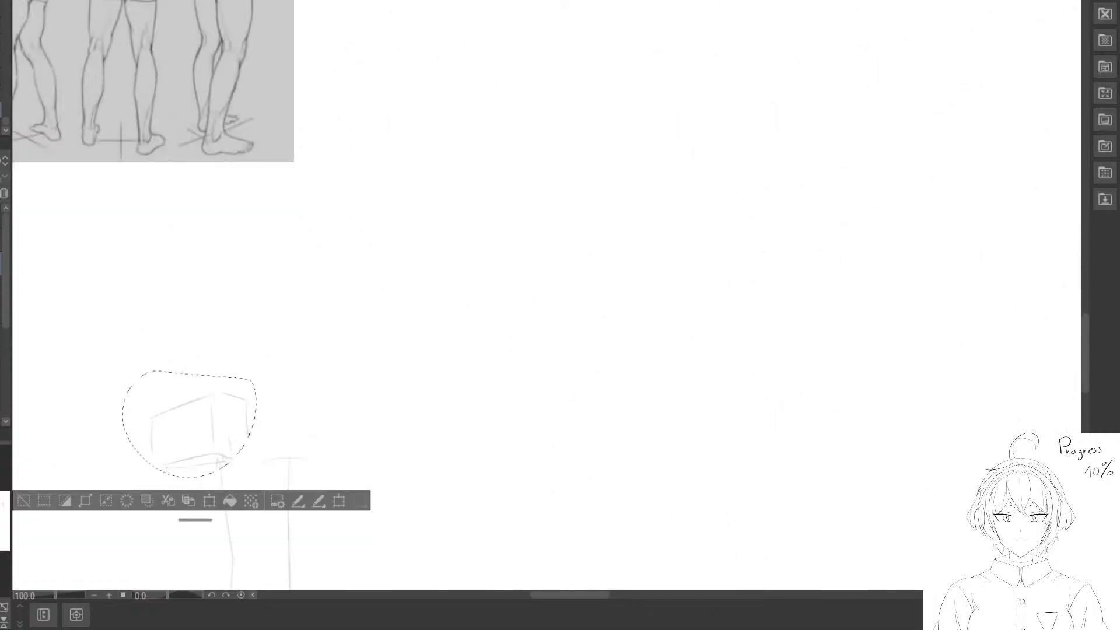
mouse_move(115, 390)
mouse_down()
mouse_move(263, 338)
mouse_move(383, 140)
mouse_up()
click(291, 252)
drag(489, 351, 450, 253)
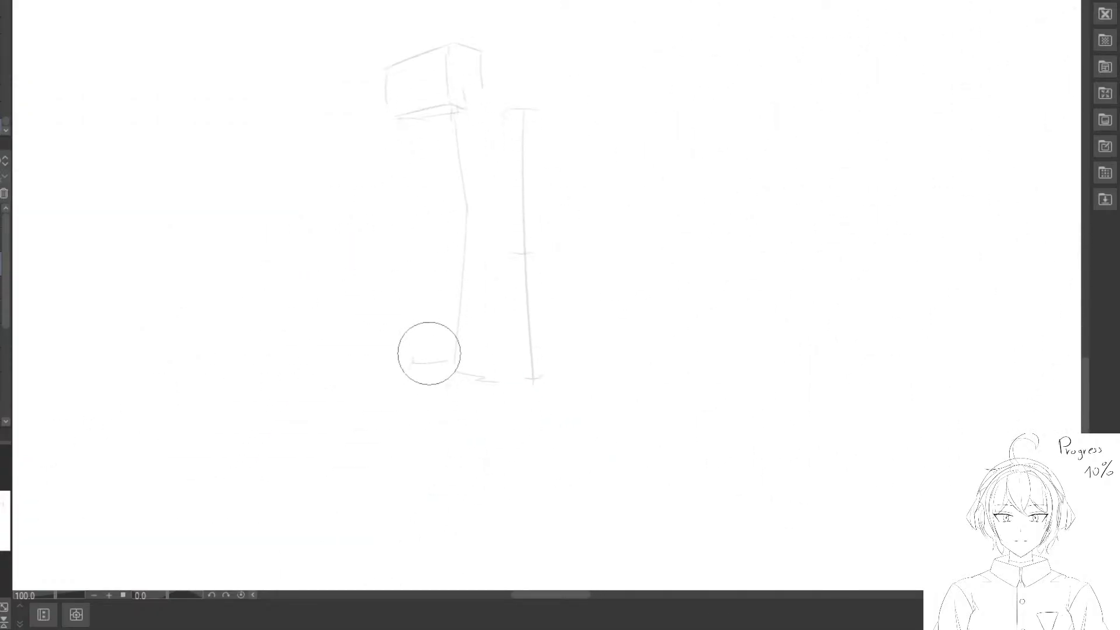
Redraw the rear thigh line and raise the knee mark on the vertical proportion line.
drag(397, 118, 430, 207)
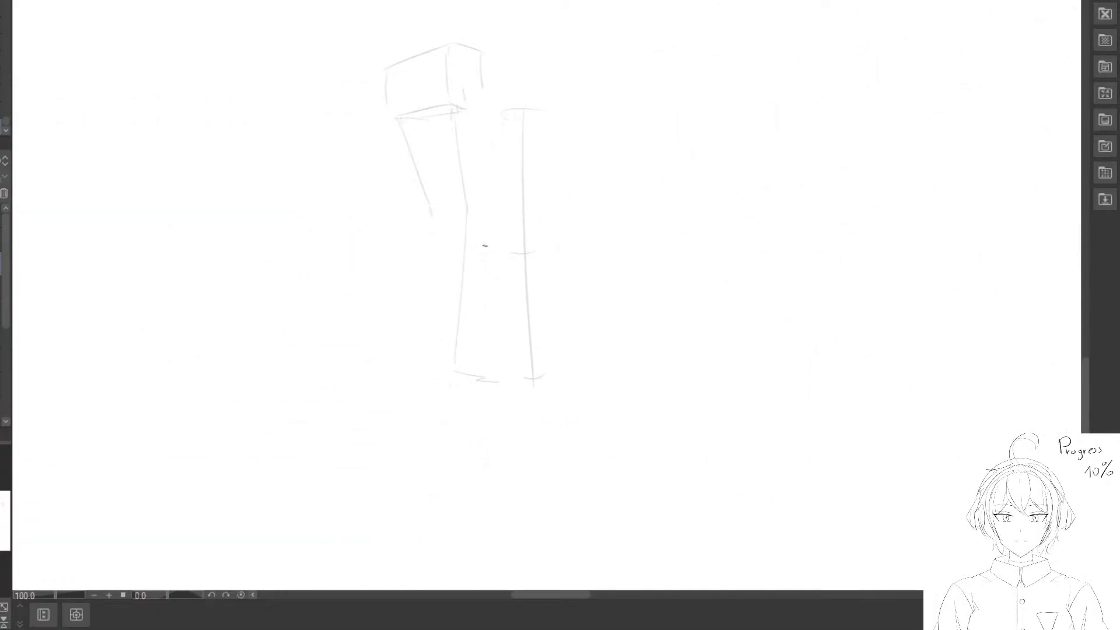
drag(518, 83, 528, 114)
click(355, 139)
key(e)
key(p)
drag(512, 256, 529, 249)
key(e)
key(e)
key(p)
drag(524, 233, 527, 271)
Redraw the front thigh line down to the new knee height and reposition the rear shin line.
drag(460, 157, 460, 179)
key(p)
drag(453, 109, 467, 209)
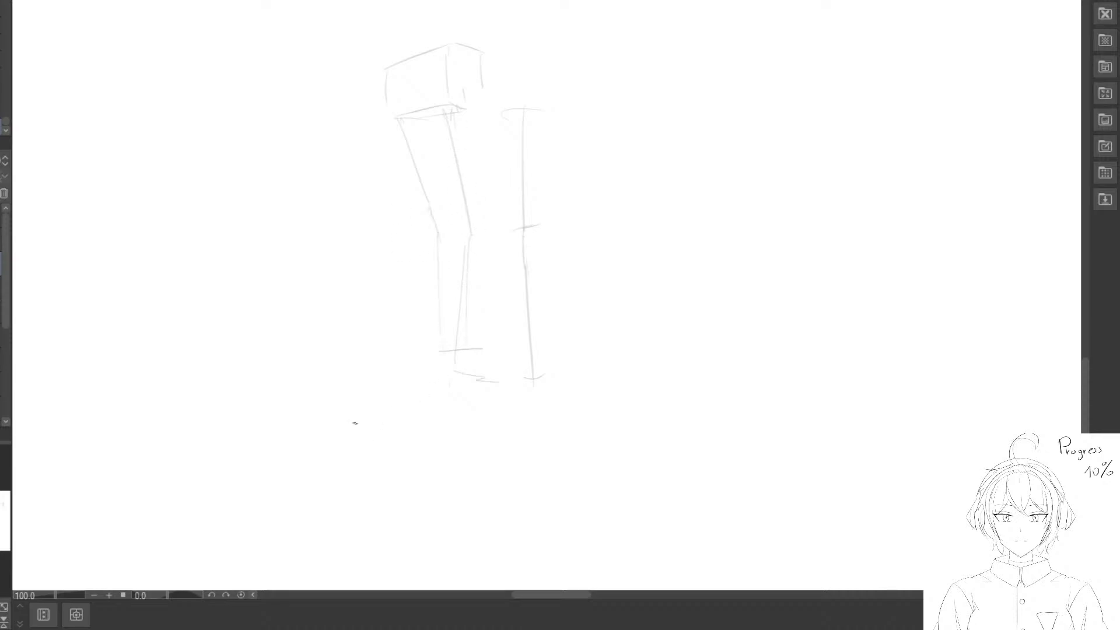
drag(398, 161, 414, 181)
key(e)
drag(439, 233, 440, 312)
key(p)
drag(429, 225, 435, 338)
Outline the pelvis in dark lines with a rounded top and side, a centre crease and a curved lower edge.
mouse_move(414, 179)
mouse_down()
mouse_move(372, 177)
mouse_move(399, 200)
mouse_up()
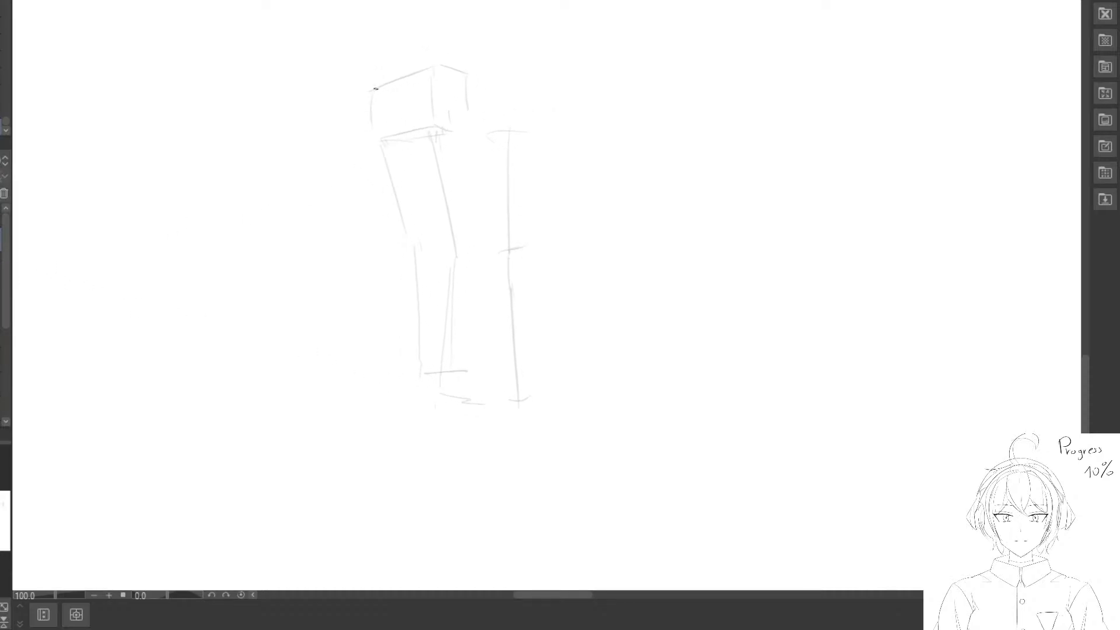
drag(390, 76, 441, 65)
drag(392, 90, 394, 133)
key(ctrl+z)
drag(392, 87, 400, 135)
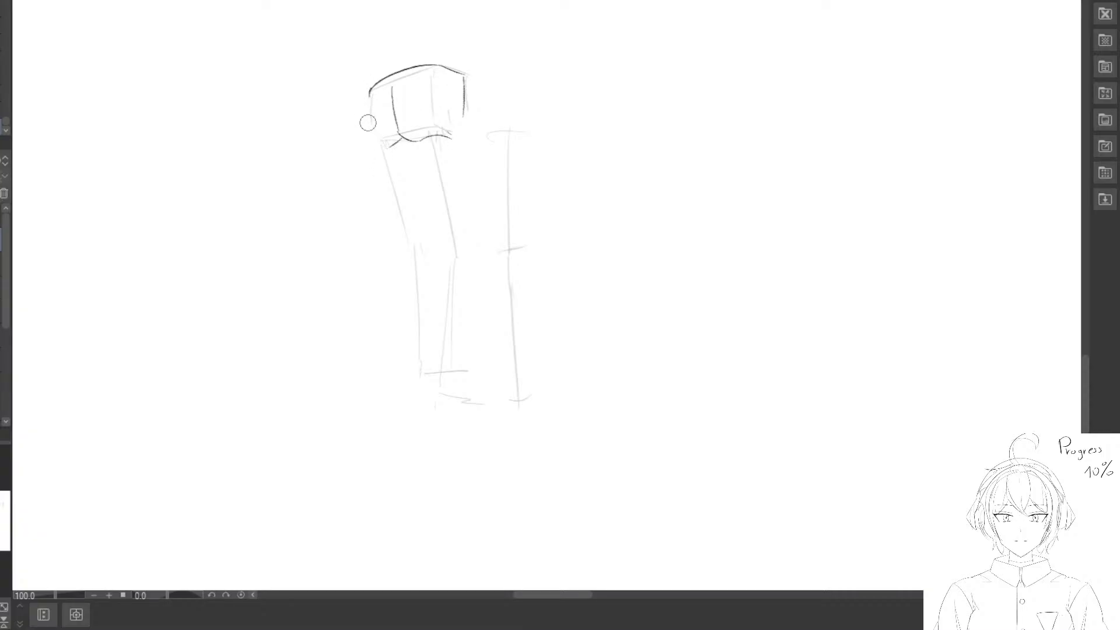
drag(369, 89, 367, 131)
mouse_move(463, 153)
mouse_down()
mouse_move(440, 127)
mouse_move(440, 98)
mouse_up()
key(ctrl+z)
key(ctrl+z)
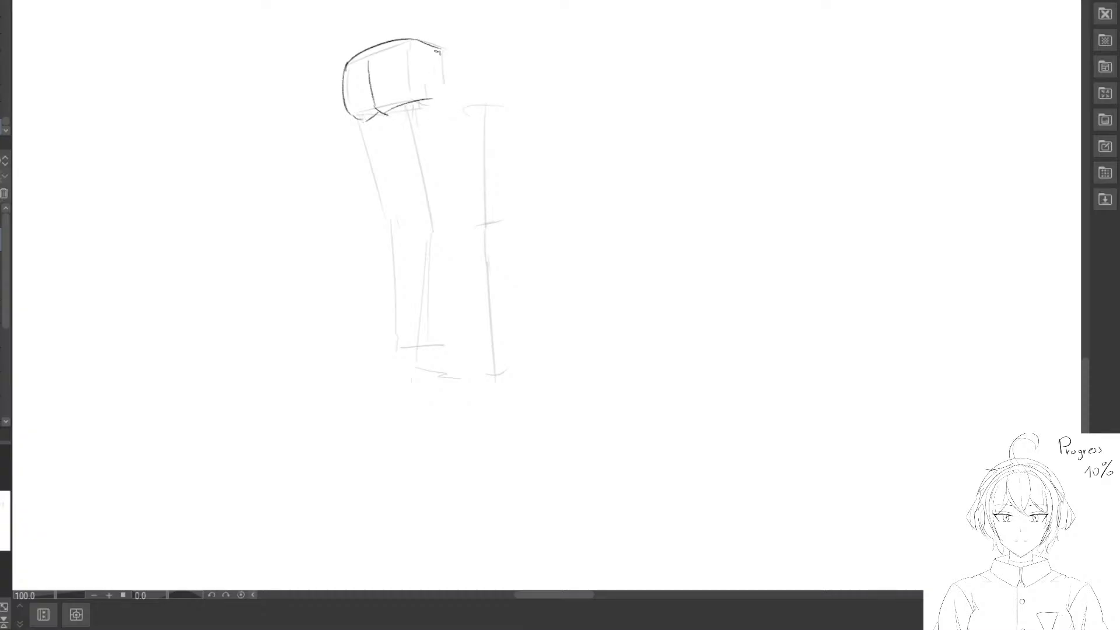
Outline the front leg's thigh on both sides, its knee, and the upper contours of its calf.
drag(437, 51, 446, 214)
drag(383, 114, 411, 207)
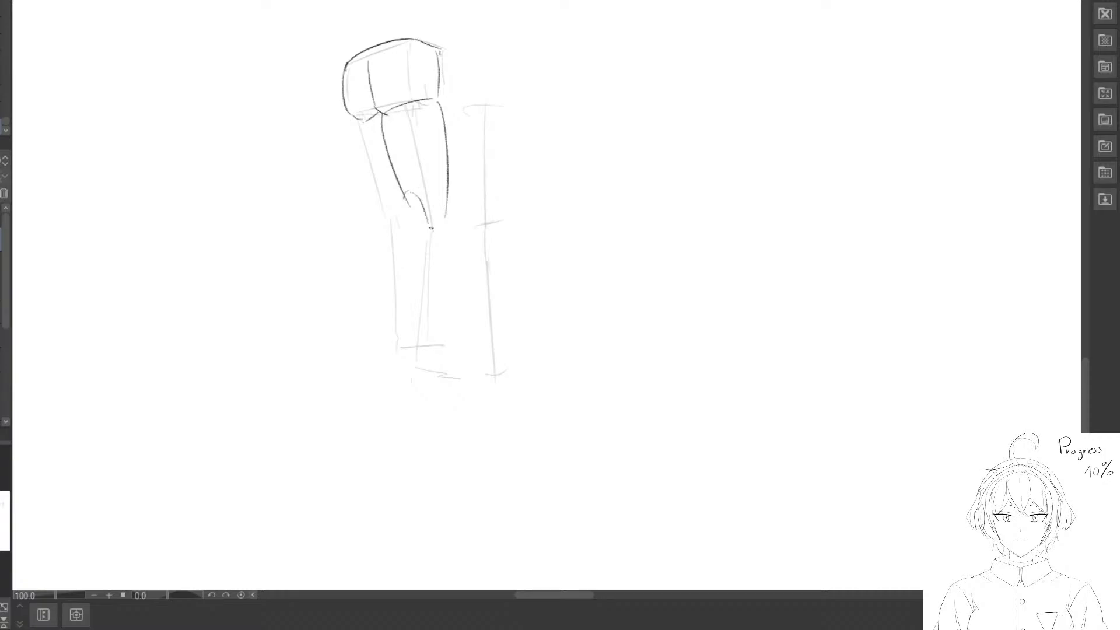
drag(447, 207, 444, 214)
mouse_move(407, 190)
mouse_down()
mouse_move(429, 227)
mouse_move(408, 268)
mouse_up()
mouse_move(428, 221)
mouse_down()
mouse_move(436, 298)
mouse_move(450, 274)
mouse_up()
drag(411, 237, 416, 317)
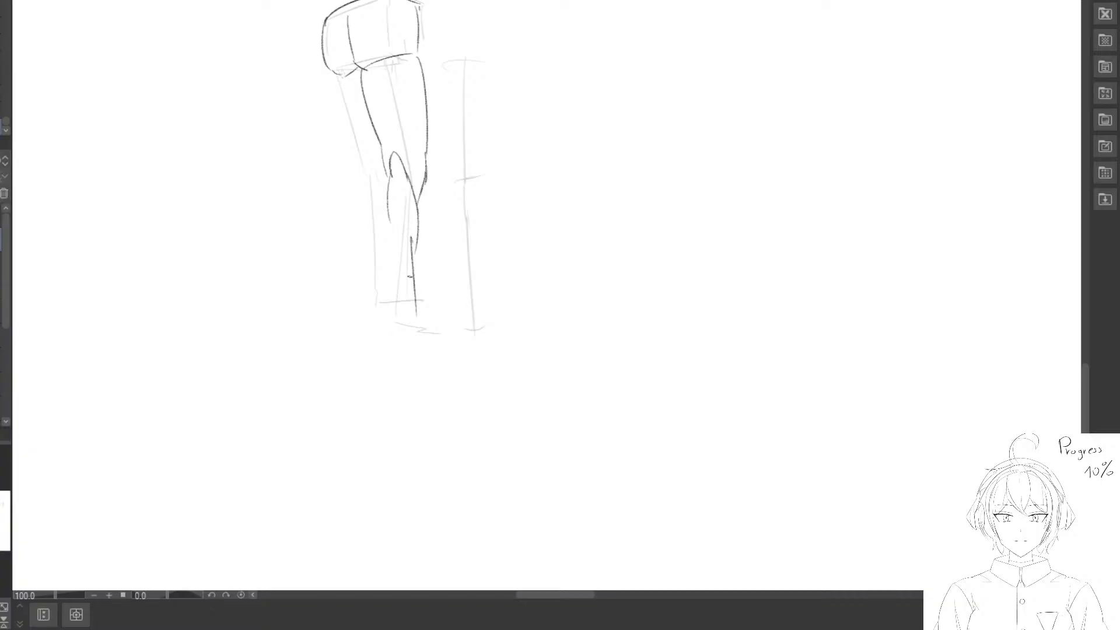
Undo the last calf lines and redraw the front leg's calf, ankle and foot outline.
key(ctrl+z)
key(ctrl+z)
drag(419, 202, 413, 296)
drag(389, 199, 387, 215)
mouse_move(390, 174)
mouse_down()
mouse_move(399, 314)
mouse_move(393, 288)
mouse_up()
mouse_move(396, 249)
mouse_down()
mouse_move(398, 317)
mouse_move(414, 270)
mouse_move(412, 308)
mouse_move(445, 318)
mouse_up()
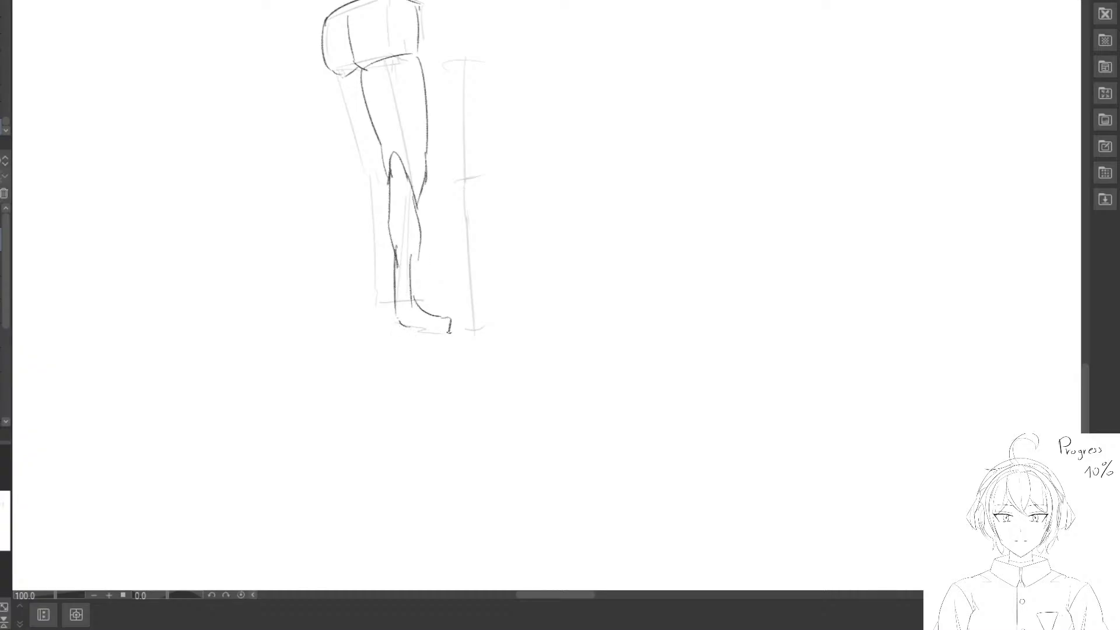
drag(344, 263, 384, 229)
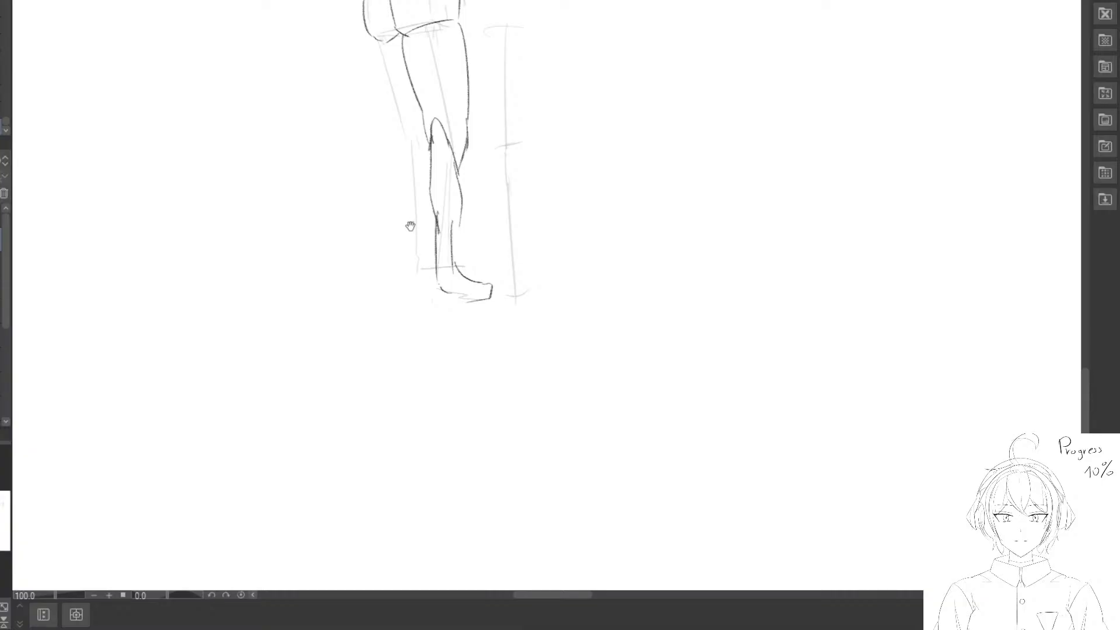
Refine the front leg's knee, calf and ankle contours and reshape the heel and toes of its foot.
mouse_move(437, 113)
mouse_down()
mouse_move(433, 159)
mouse_move(446, 146)
mouse_move(437, 138)
mouse_move(432, 156)
mouse_up()
drag(437, 116, 464, 173)
mouse_move(445, 130)
mouse_down()
mouse_move(456, 173)
mouse_move(439, 224)
mouse_up()
mouse_move(430, 138)
mouse_down()
mouse_move(439, 246)
mouse_move(458, 185)
mouse_move(458, 272)
mouse_move(443, 295)
mouse_move(460, 300)
mouse_up()
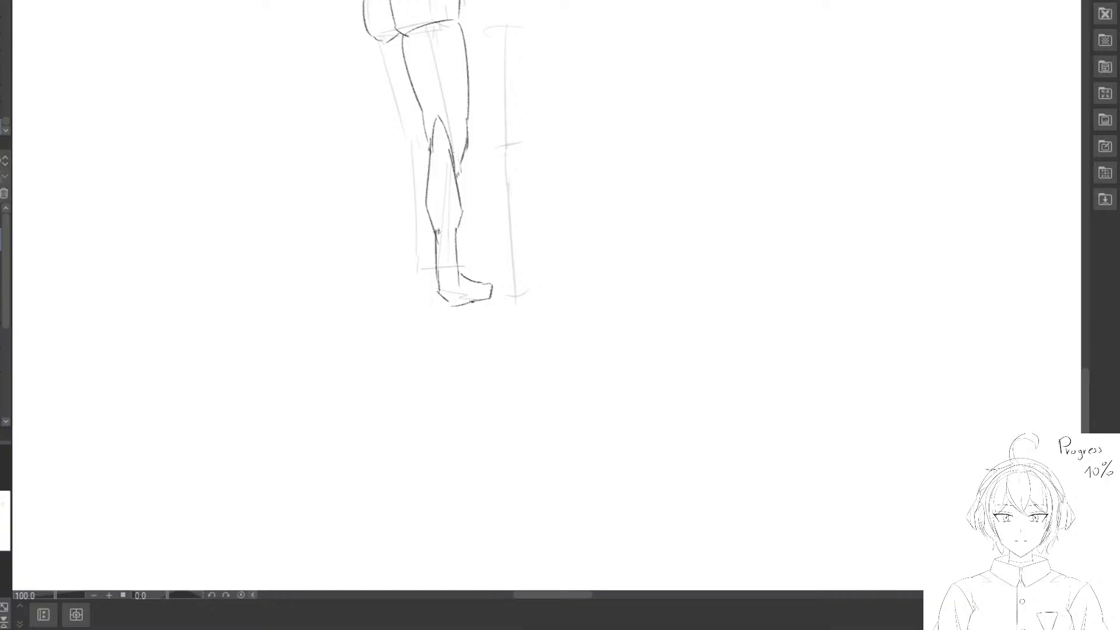
drag(496, 295, 475, 289)
Outline the rear leg's outer contour from the thigh past the knee and down the calf.
drag(376, 121, 380, 168)
mouse_move(373, 81)
mouse_down()
mouse_move(427, 188)
mouse_move(393, 151)
mouse_move(374, 99)
mouse_move(384, 148)
mouse_move(416, 204)
mouse_move(424, 170)
mouse_move(426, 205)
mouse_move(402, 217)
mouse_move(372, 114)
mouse_up()
mouse_move(372, 82)
mouse_down()
mouse_move(418, 315)
mouse_move(395, 245)
mouse_move(420, 315)
mouse_up()
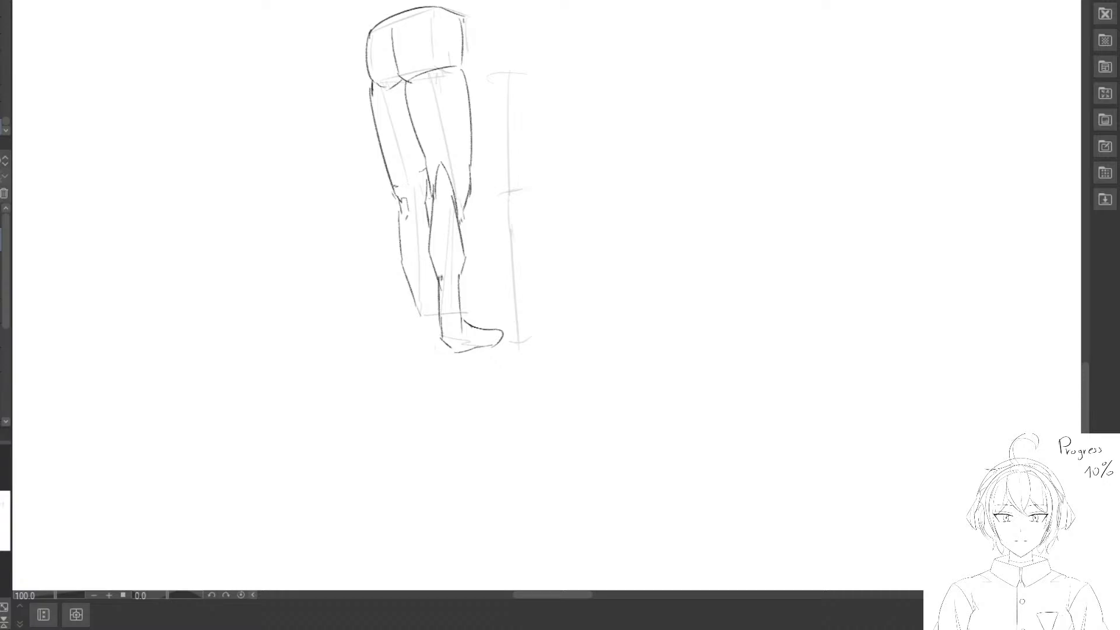
Shift the rear leg's knee lines slightly, clear the selection, and redraw its outer calf and inner knee contours.
mouse_move(404, 169)
mouse_down()
mouse_move(396, 224)
mouse_move(409, 172)
mouse_up()
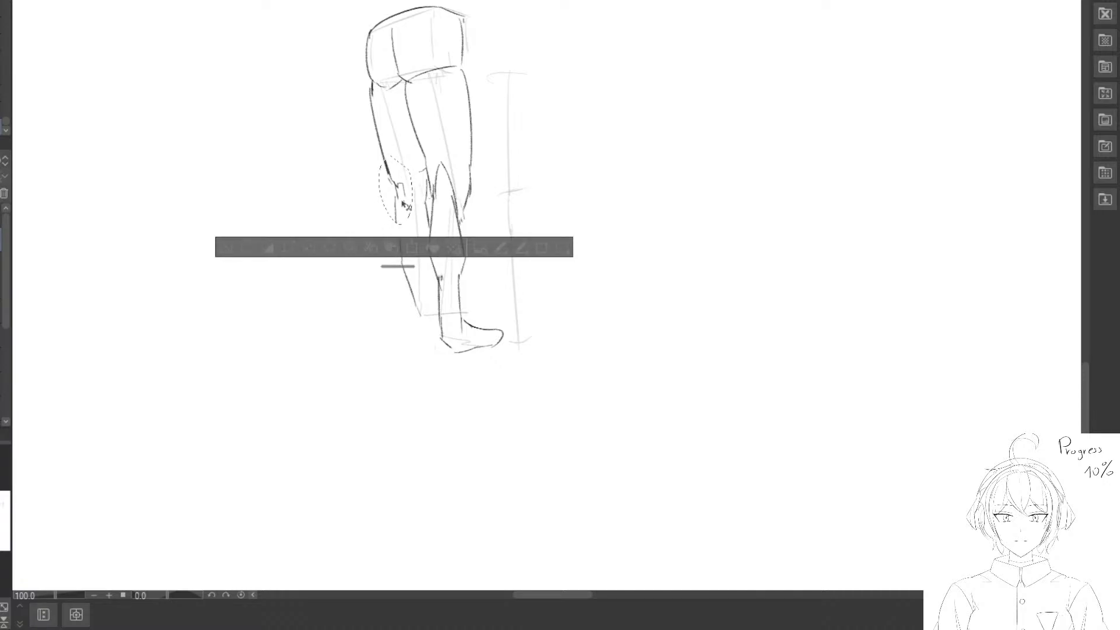
click(226, 247)
scroll(358, 210, down, 1)
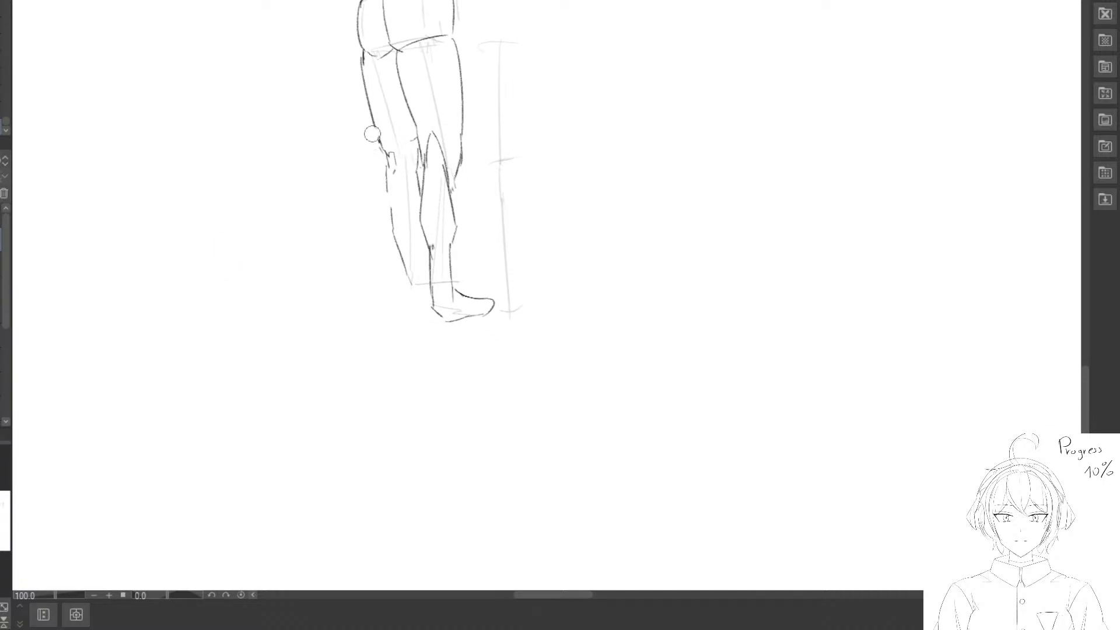
mouse_move(394, 230)
mouse_down()
mouse_move(387, 183)
mouse_move(407, 265)
mouse_up()
key(ctrl+z)
drag(412, 165, 416, 174)
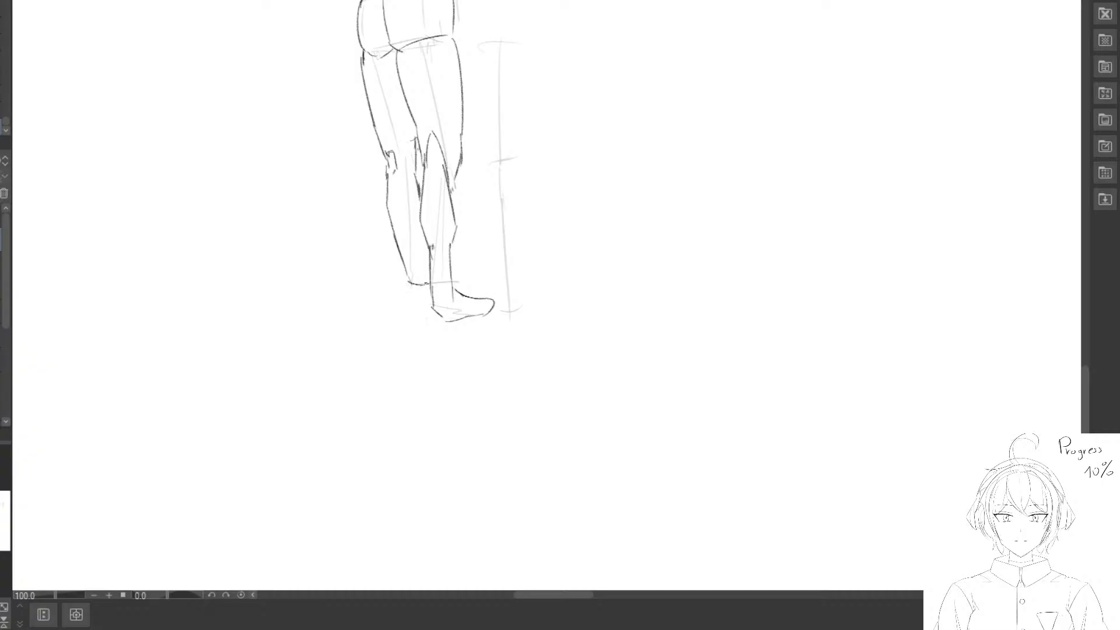
Sketch the far leg's inner calf and foot, and rotate the whole leg sketch slightly clockwise.
drag(419, 220, 423, 261)
drag(395, 134, 417, 220)
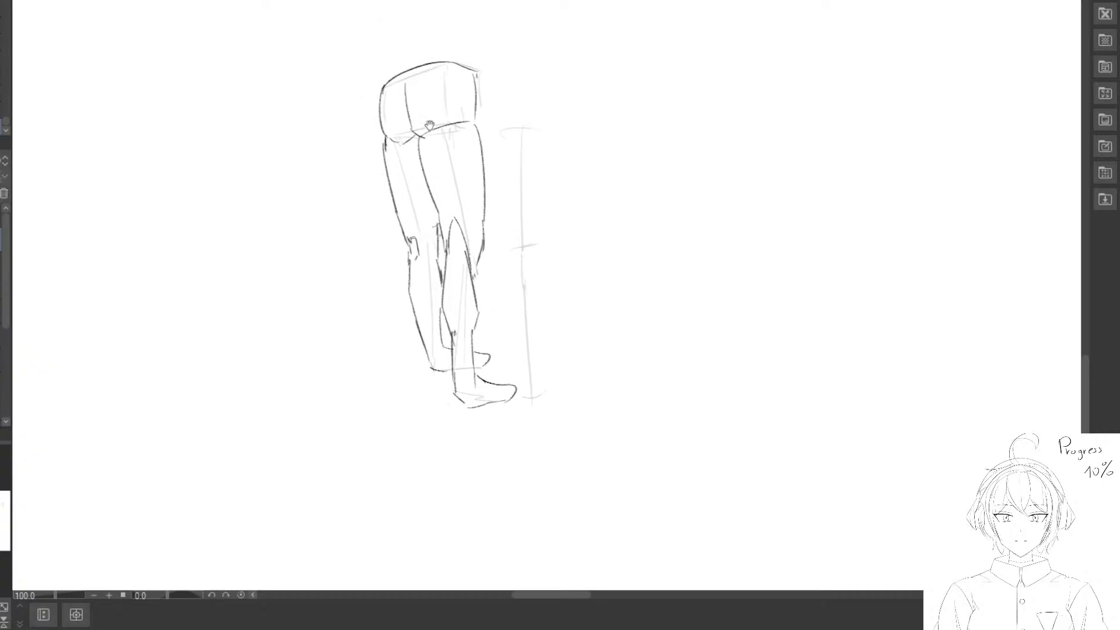
drag(433, 14, 564, 98)
key(ctrl+t)
drag(631, 106, 642, 120)
drag(520, 228, 516, 232)
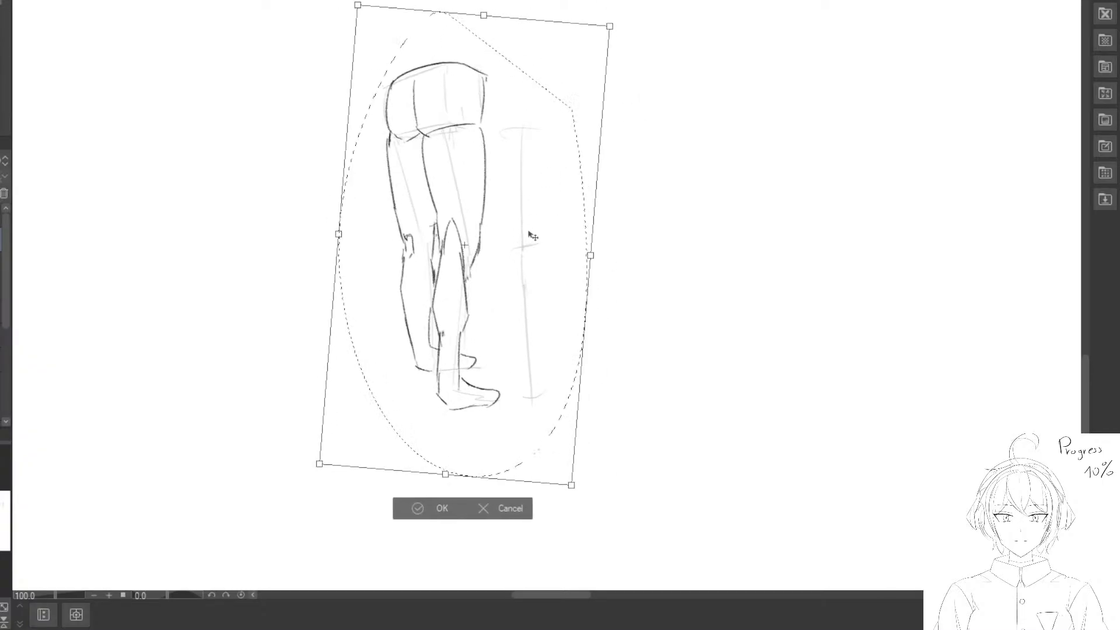
click(403, 511)
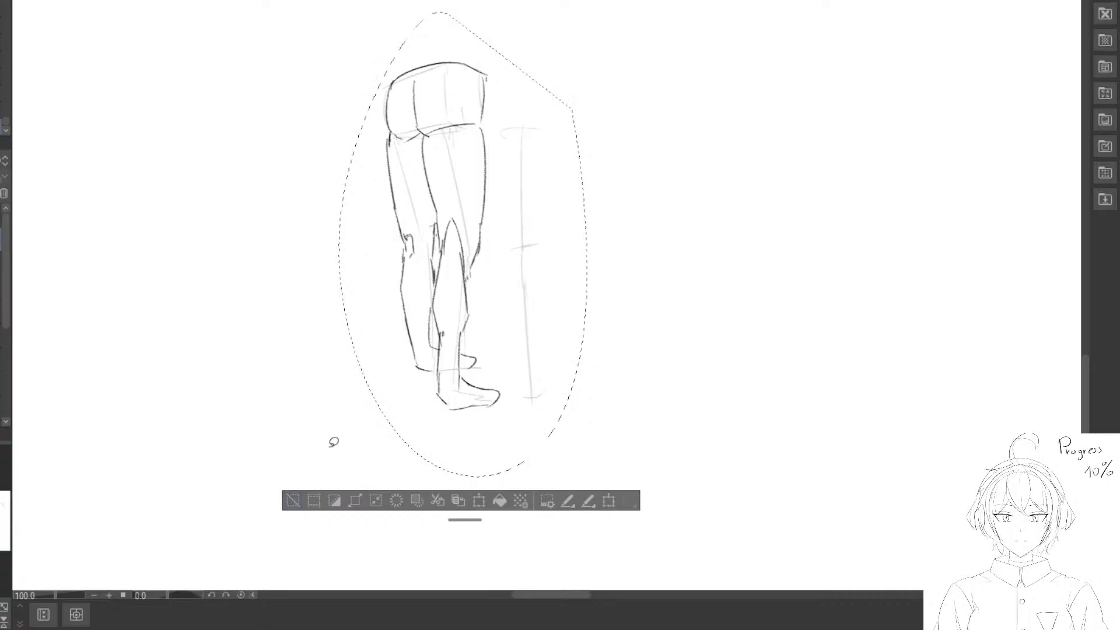
drag(324, 458, 310, 452)
key(ctrl+d)
Clean up the knee area and add contour lines for the far leg's inner knee, calf and ankle.
mouse_move(343, 218)
mouse_down()
mouse_move(314, 193)
mouse_move(366, 197)
mouse_up()
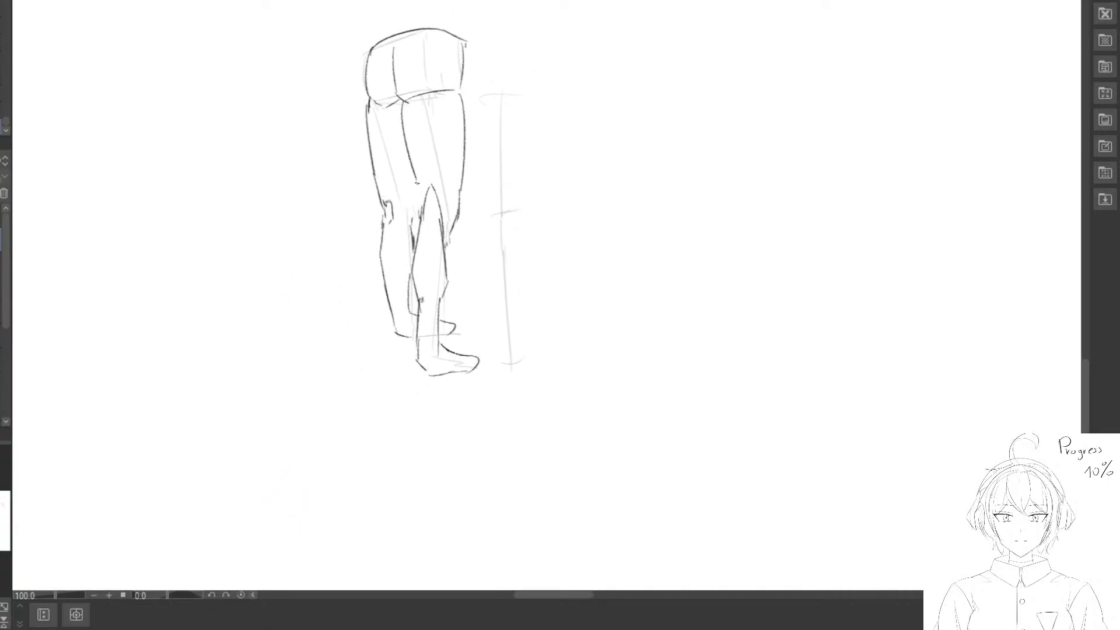
drag(425, 175, 408, 225)
key(p)
drag(432, 257, 436, 217)
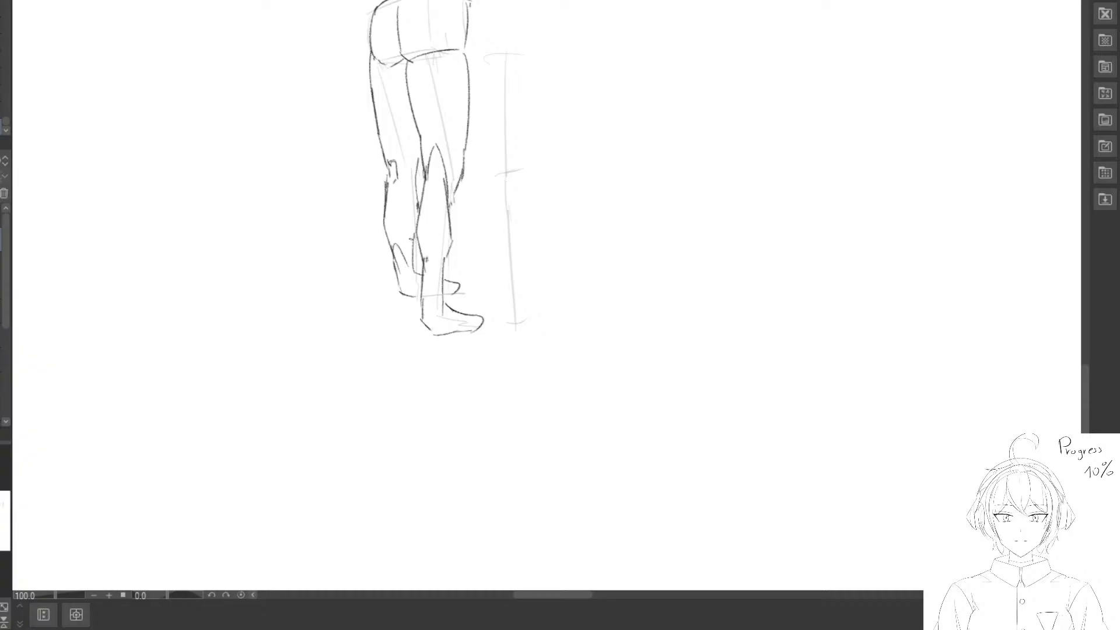
drag(395, 169, 418, 224)
drag(412, 143, 424, 176)
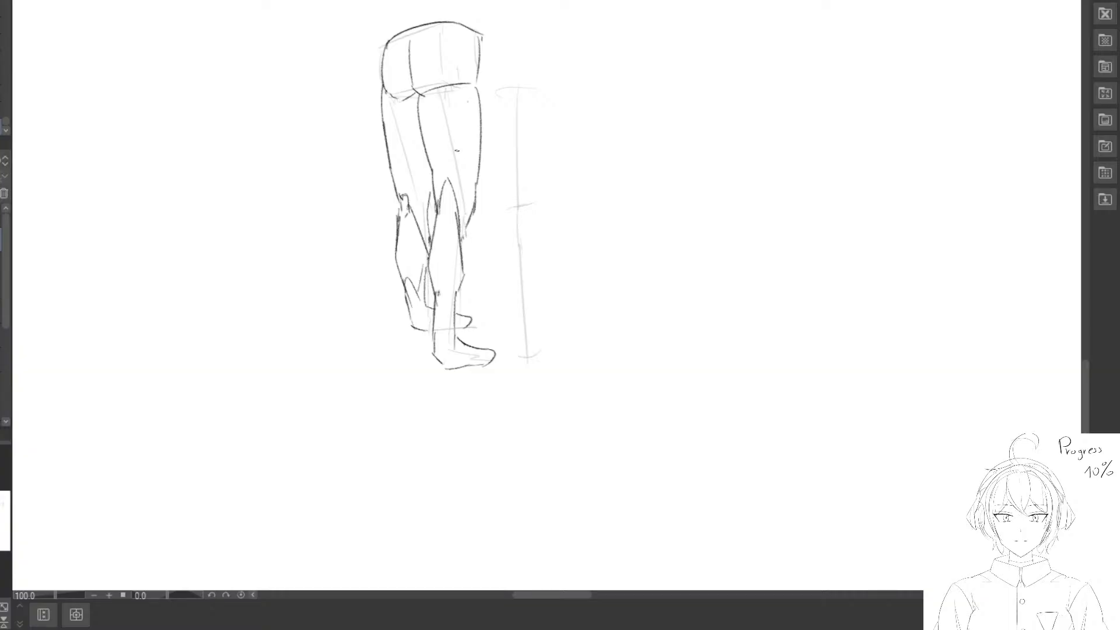
drag(437, 98, 451, 183)
drag(401, 122, 406, 182)
Select the entire leg sketch and move it over the last figure in the reference sheet's lower row.
scroll(409, 182, down, 1)
key(m)
mouse_move(410, 12)
mouse_down()
mouse_move(510, 328)
mouse_move(555, 81)
mouse_up()
drag(530, 76, 541, 161)
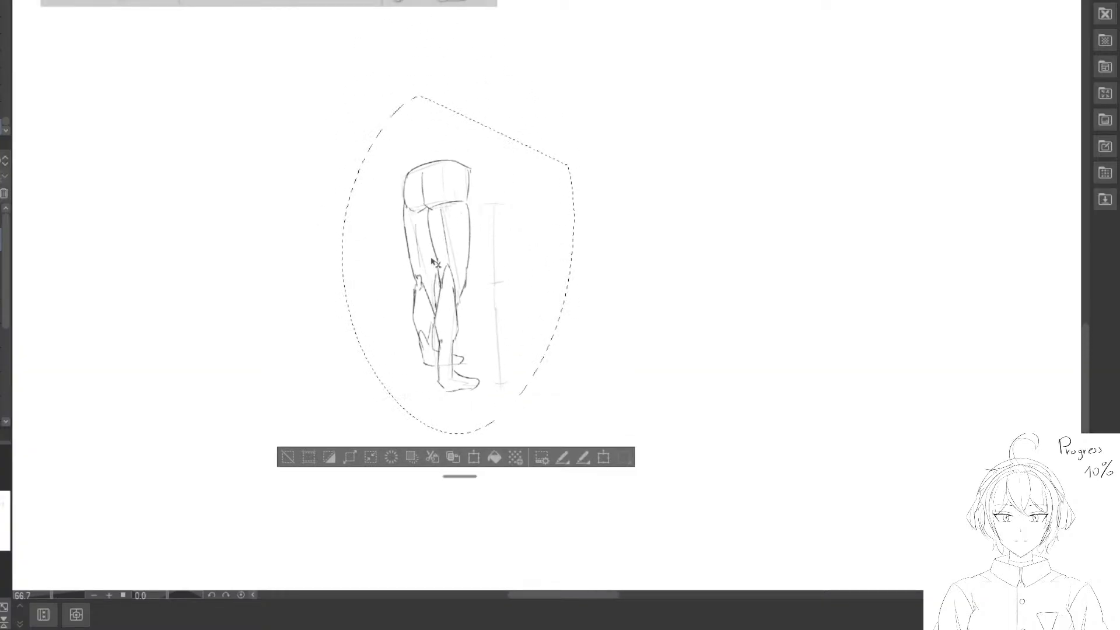
drag(436, 263, 419, 135)
drag(442, 161, 477, 315)
drag(476, 317, 468, 155)
drag(470, 169, 458, 340)
drag(462, 336, 466, 263)
drag(469, 280, 478, 275)
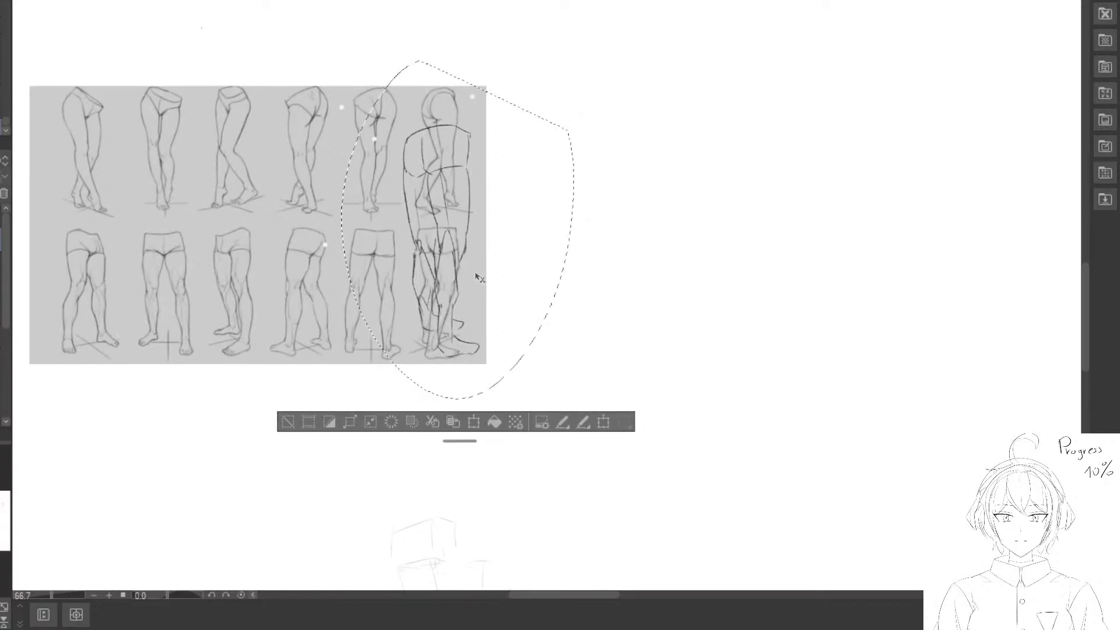
Scale down and rotate the selected leg sketch, fitting it over the last lower-row reference figure to compare proportions.
key(ctrl+t)
drag(578, 148, 565, 163)
drag(581, 65, 607, 218)
scroll(531, 269, up, 2)
drag(558, 157, 592, 204)
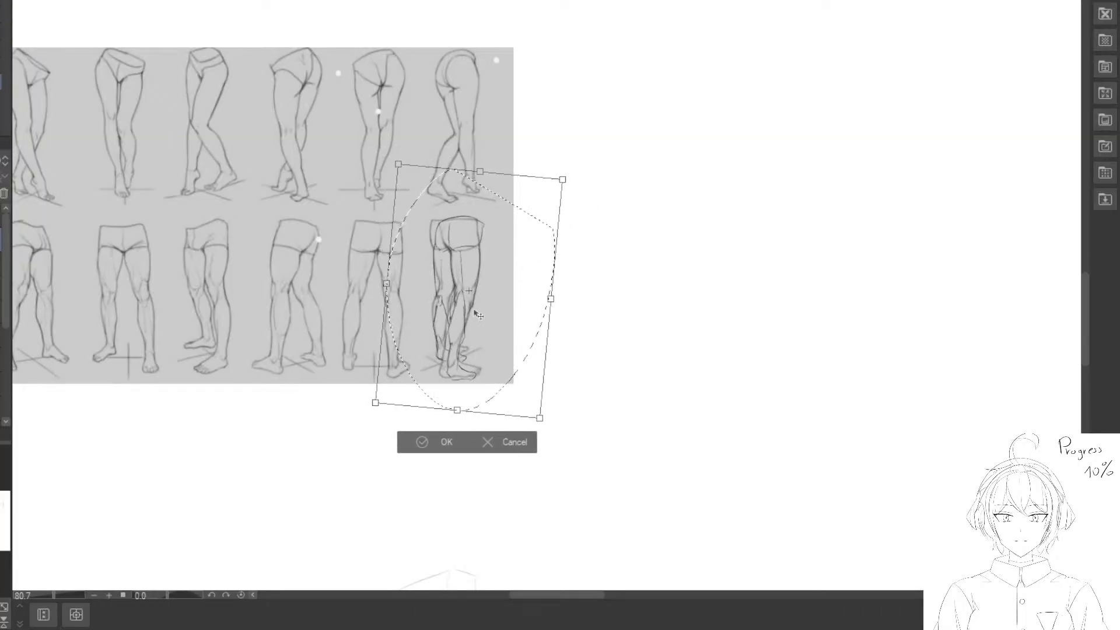
scroll(524, 276, up, 2)
drag(478, 289, 471, 285)
drag(570, 250, 566, 253)
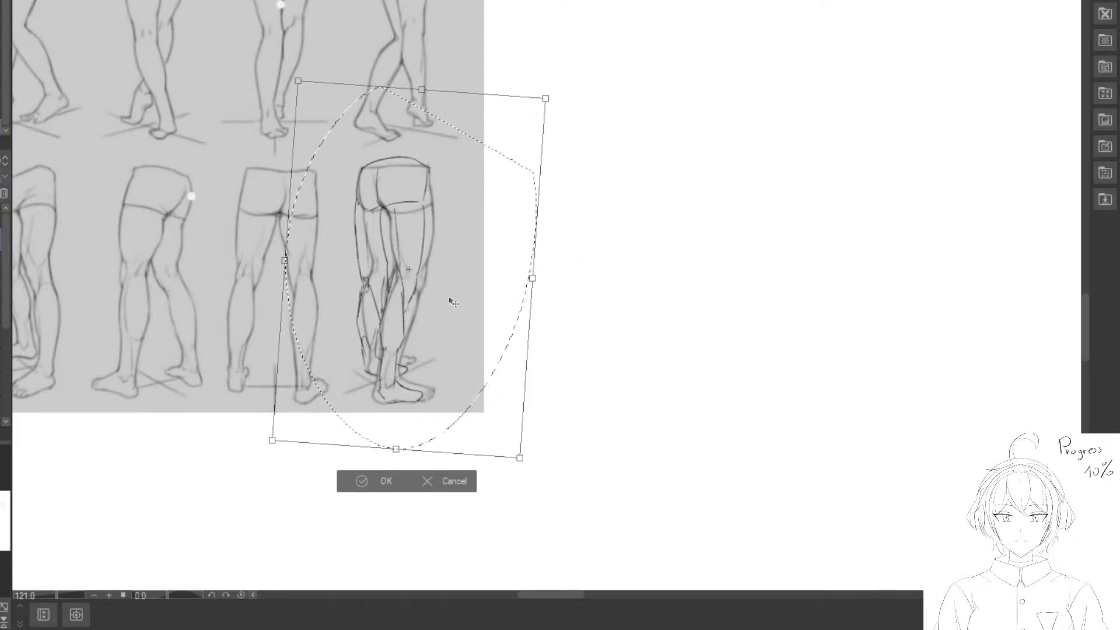
drag(449, 297, 449, 309)
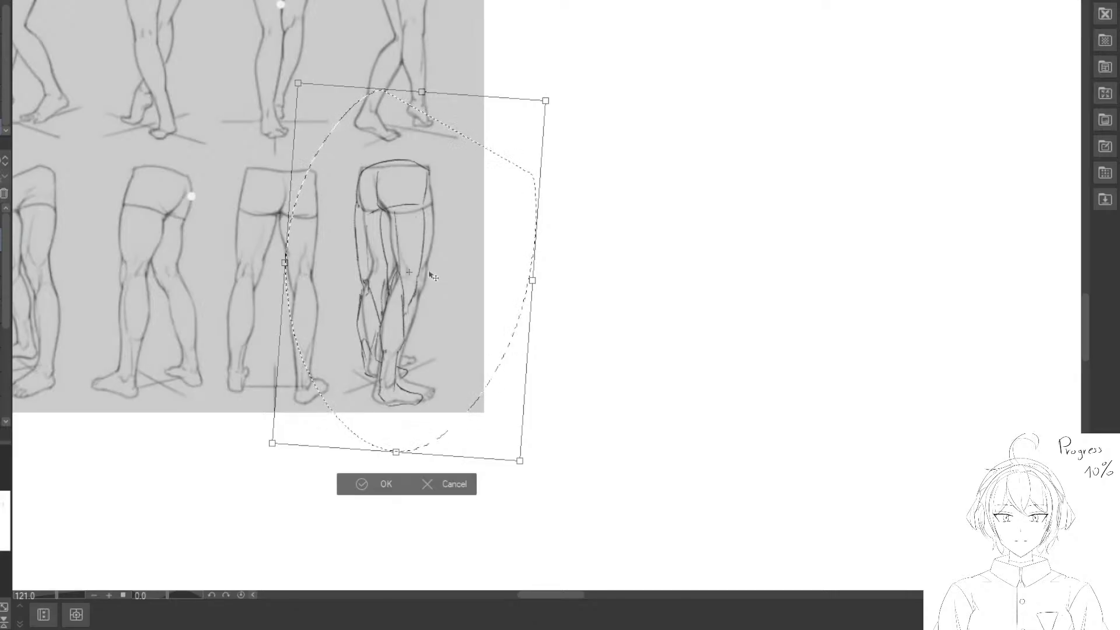
click(359, 483)
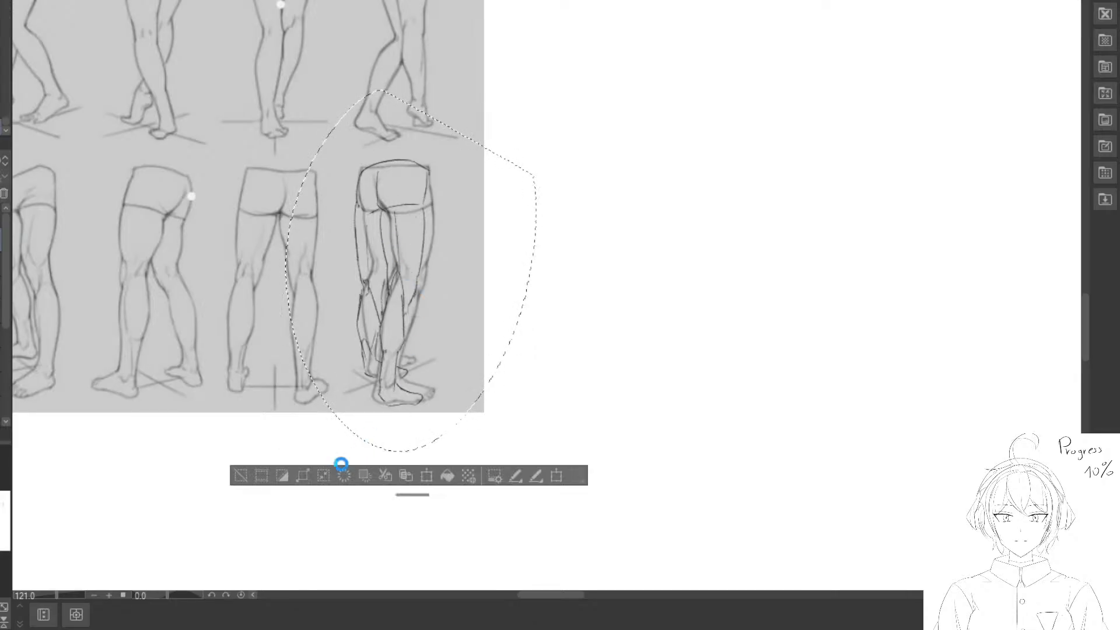
Undo the overlay on the reference figure and clear the selection around the leg sketch.
key(ctrl+z)
drag(236, 295, 209, 3)
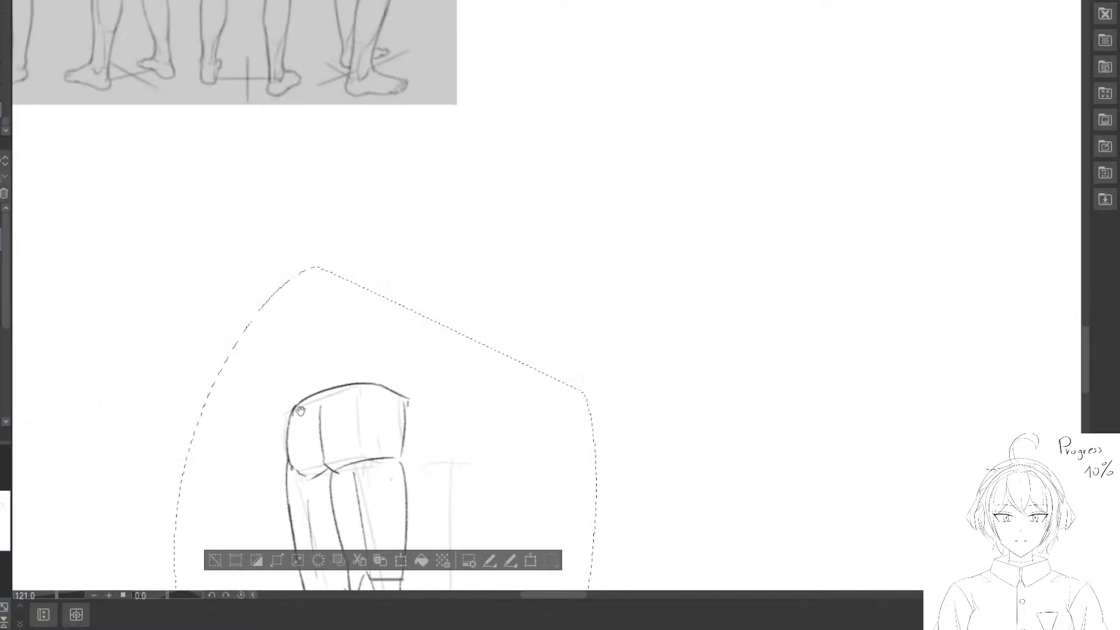
drag(298, 408, 340, 45)
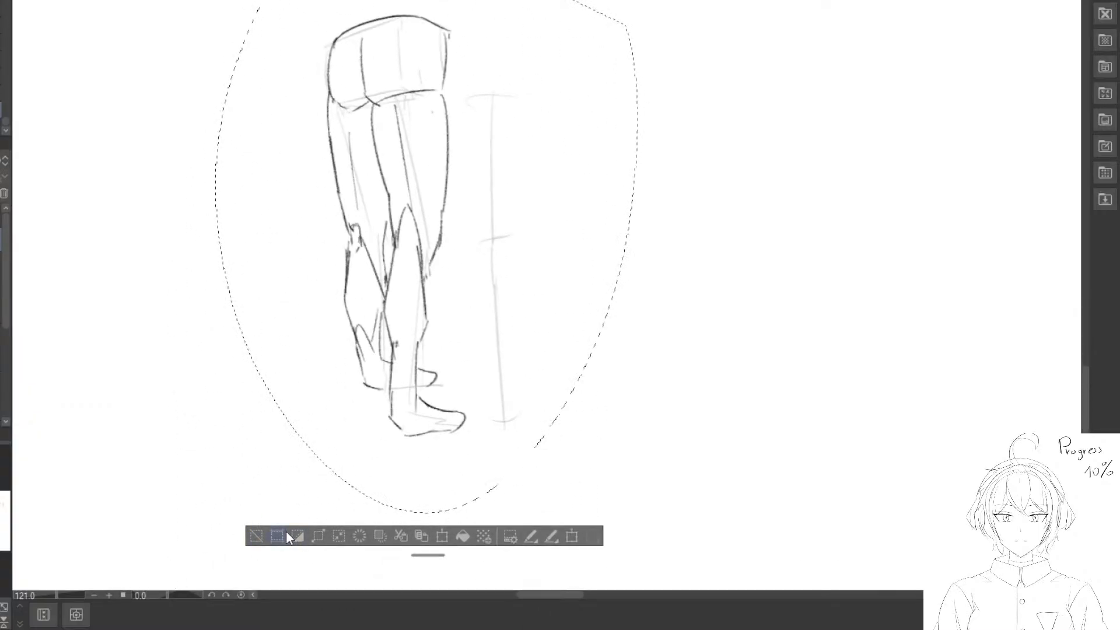
click(255, 535)
Select both thighs down to the knees, rotate them slightly counterclockwise and offset the knees toward the feet's pointing direction.
mouse_move(332, 112)
mouse_down()
mouse_move(320, 207)
mouse_move(447, 251)
mouse_move(457, 90)
mouse_up()
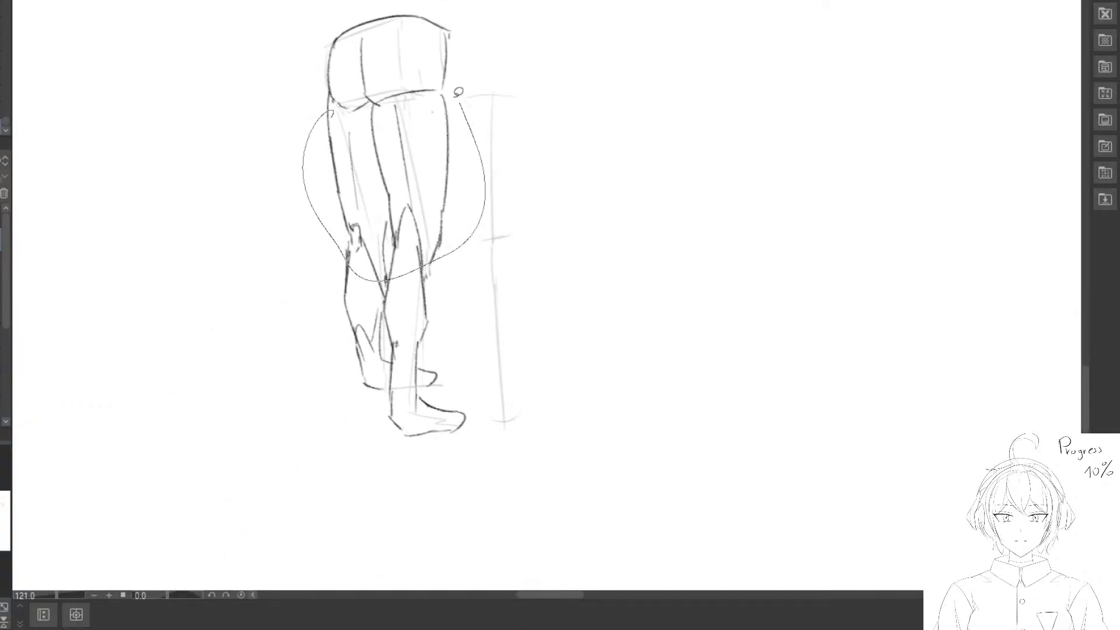
key(ctrl+t)
drag(566, 134, 561, 120)
drag(450, 190, 458, 187)
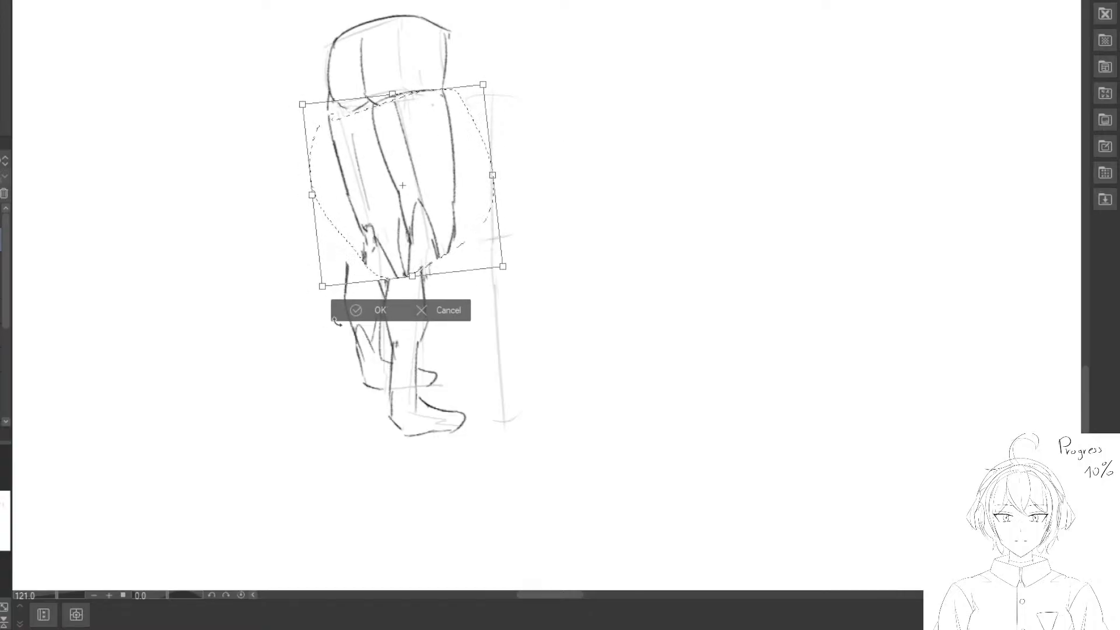
click(356, 310)
key(ctrl+d)
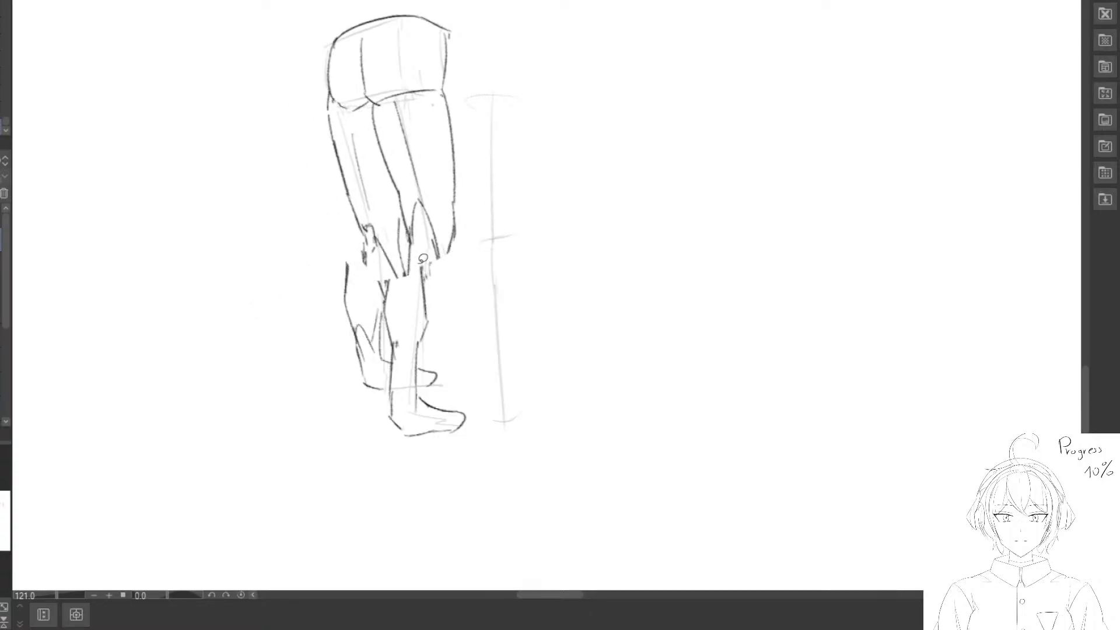
Select both lower legs, rotate them slightly clockwise and reposition them to meet the shifted knees.
mouse_move(424, 257)
mouse_down()
mouse_move(322, 300)
mouse_move(462, 279)
mouse_move(421, 273)
mouse_up()
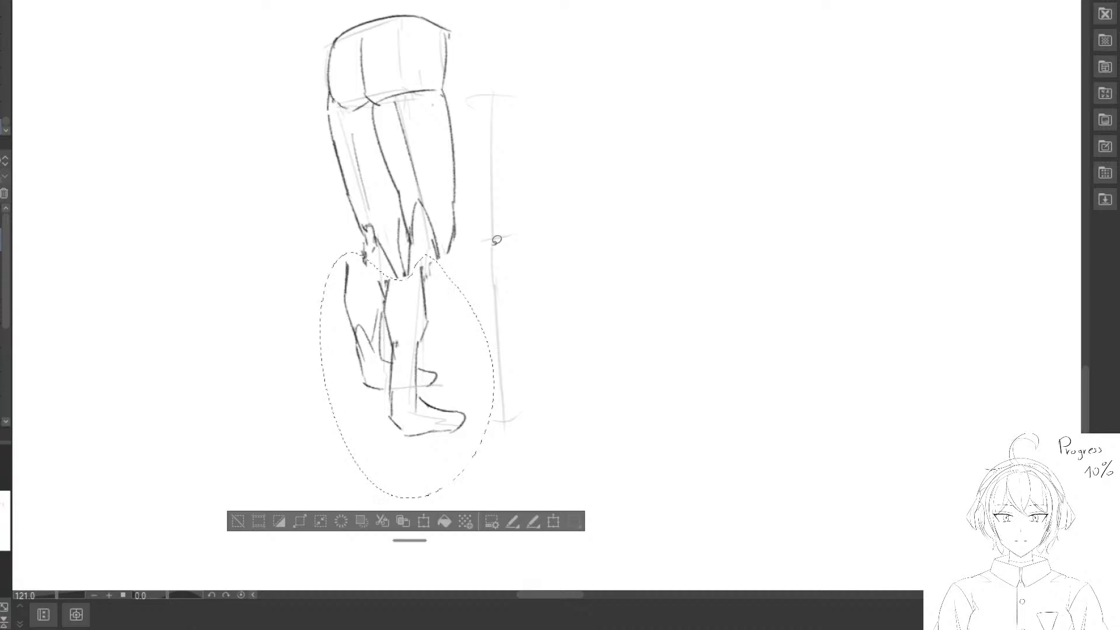
key(ctrl+t)
drag(497, 240, 506, 247)
drag(444, 336, 448, 352)
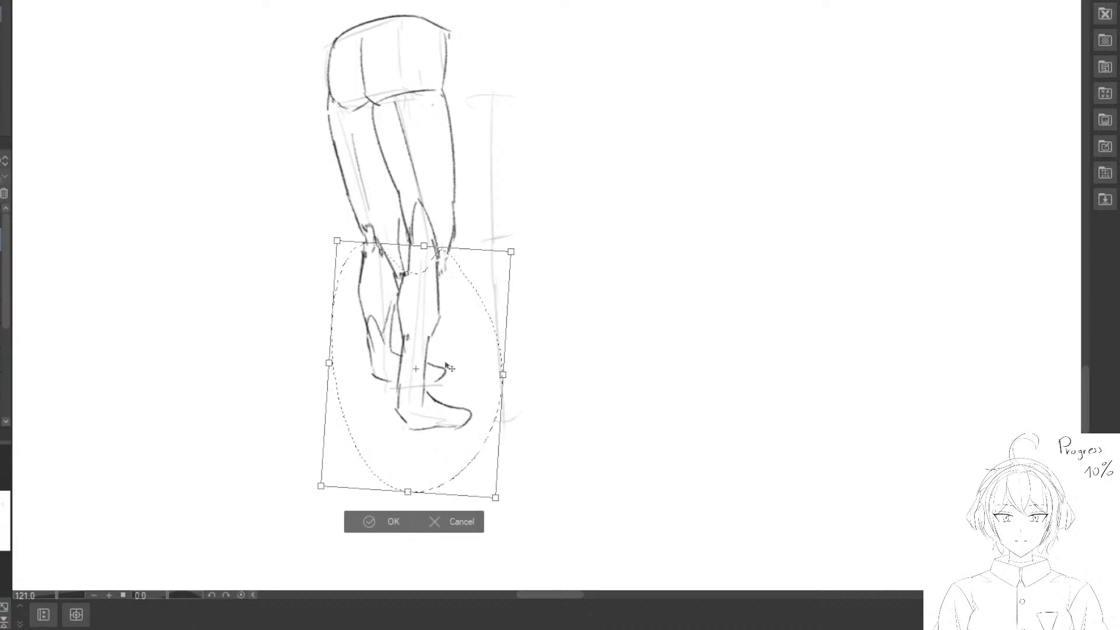
click(356, 522)
click(246, 525)
Erase and redraw the near thigh's outer outline from the hip to the knee, and clean up the near knee and calf contour.
scroll(359, 358, up, 1)
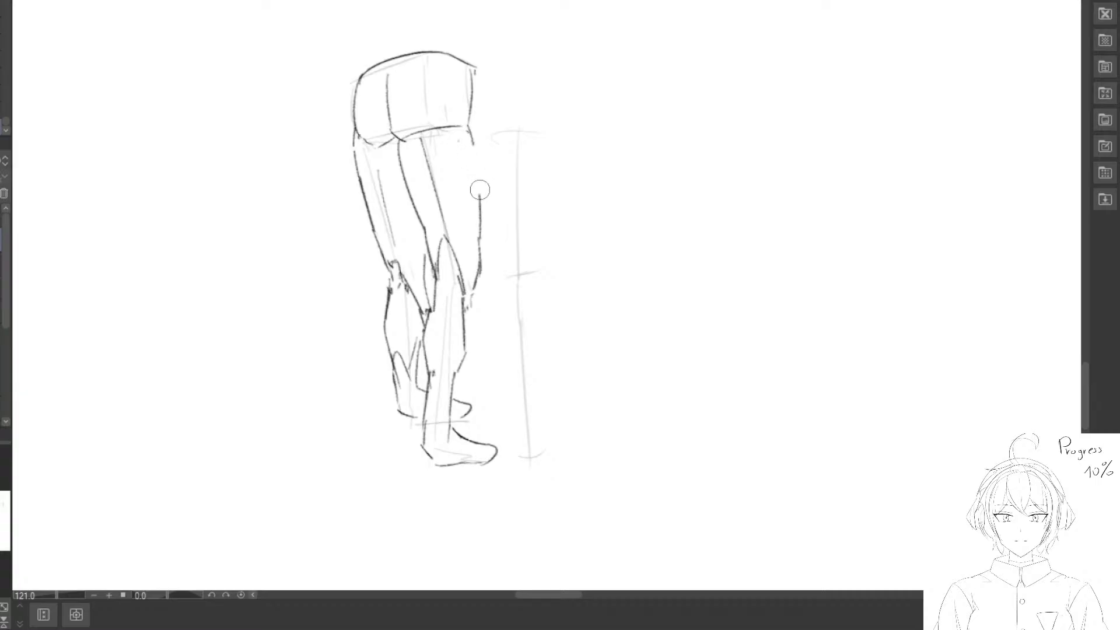
mouse_move(473, 132)
mouse_down()
mouse_move(472, 308)
mouse_move(453, 272)
mouse_move(462, 291)
mouse_up()
key(e)
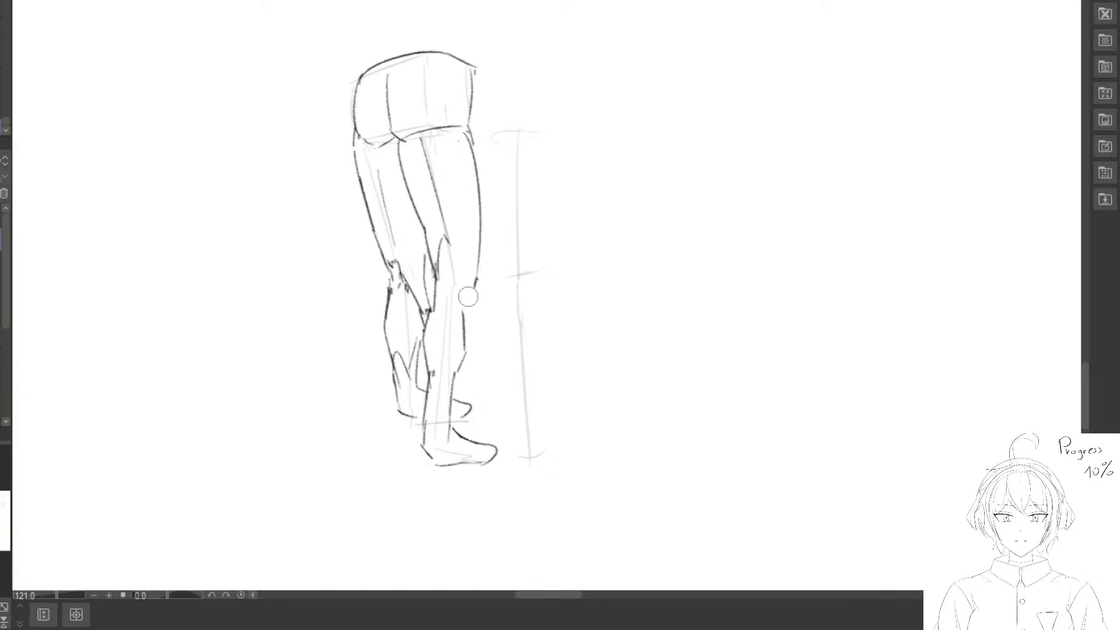
mouse_move(446, 239)
mouse_down()
mouse_move(464, 315)
mouse_move(479, 251)
mouse_move(470, 309)
mouse_move(438, 282)
mouse_move(434, 300)
mouse_up()
key(e)
key(p)
key(e)
key(p)
drag(435, 255, 435, 330)
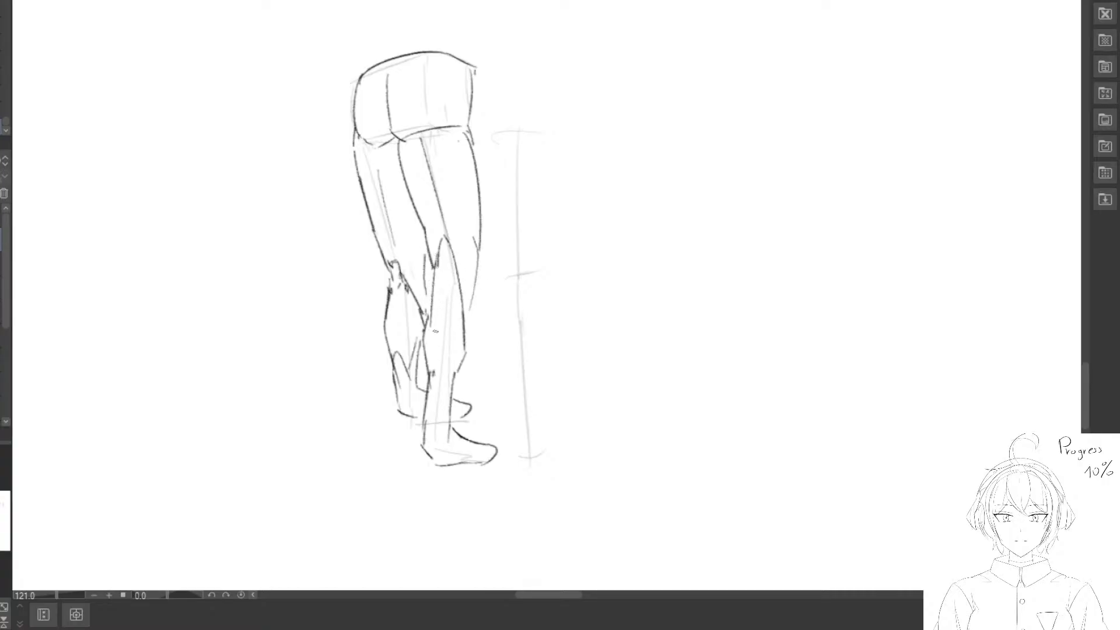
Redraw the near thigh's inner line straighter from the crotch to the knee, and reinforce the hip's side outline.
drag(388, 218, 399, 236)
key(e)
drag(414, 183, 433, 241)
key(p)
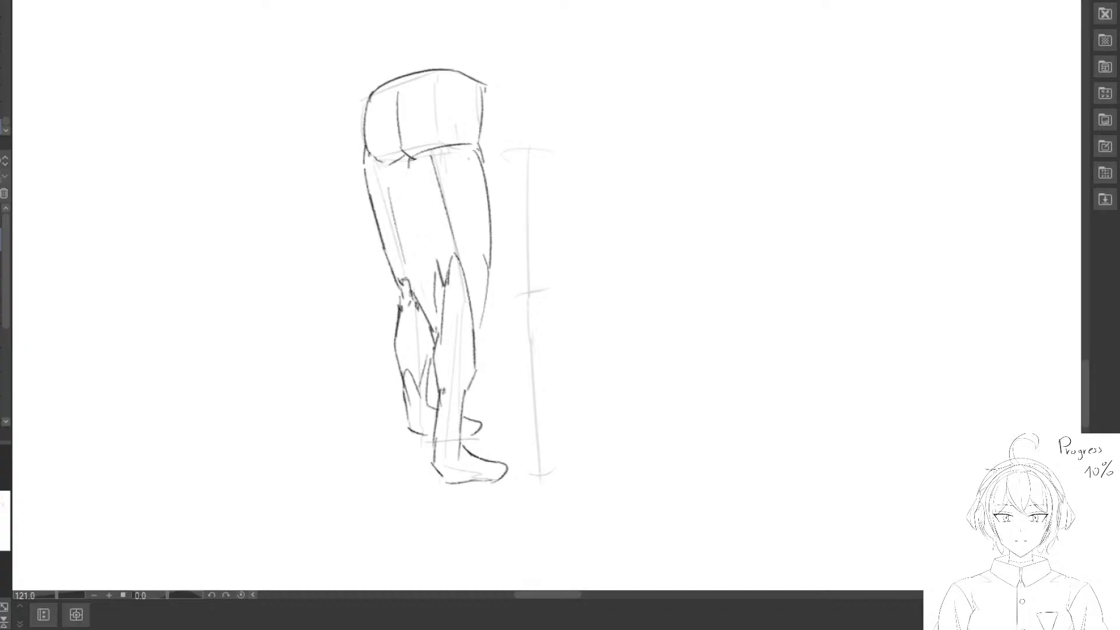
drag(410, 158, 443, 276)
key(e)
key(p)
drag(473, 105, 479, 146)
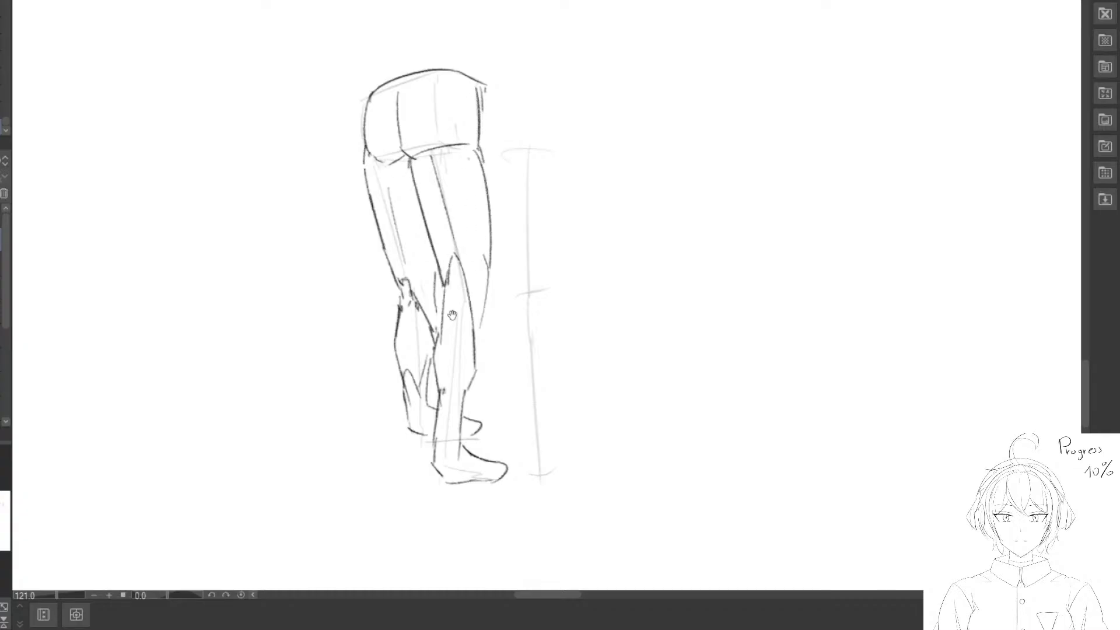
Erase the messy marks at the far knee and redraw its arch and inner contour behind the near leg.
mouse_move(453, 316)
mouse_down()
mouse_move(444, 223)
mouse_move(410, 205)
mouse_move(435, 242)
mouse_up()
key(e)
key(p)
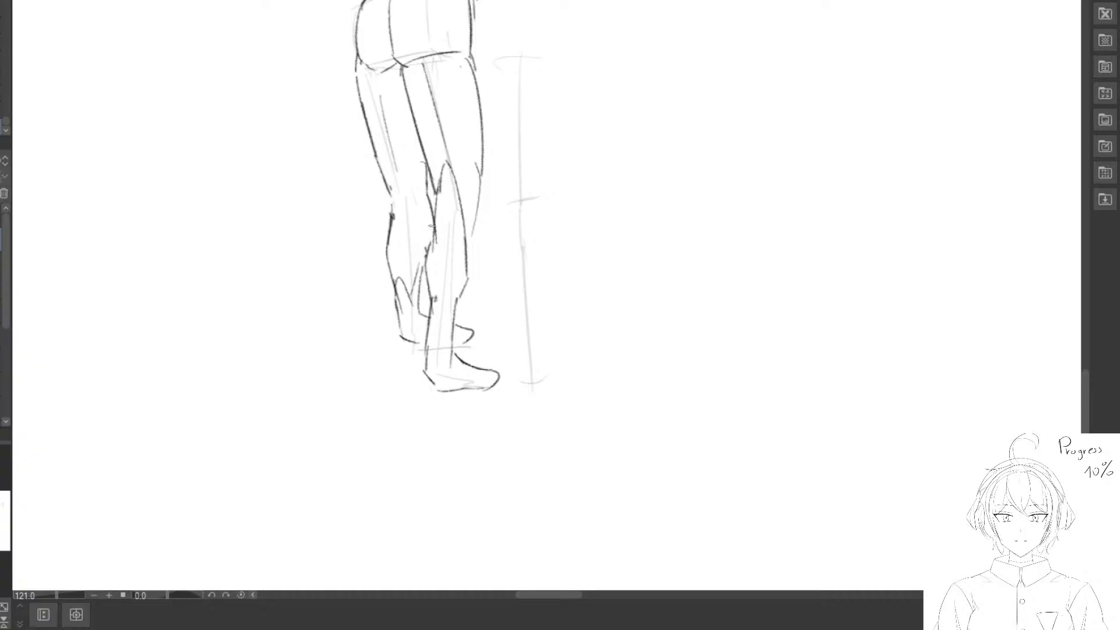
key(e)
drag(421, 189, 425, 224)
key(p)
drag(422, 165, 430, 241)
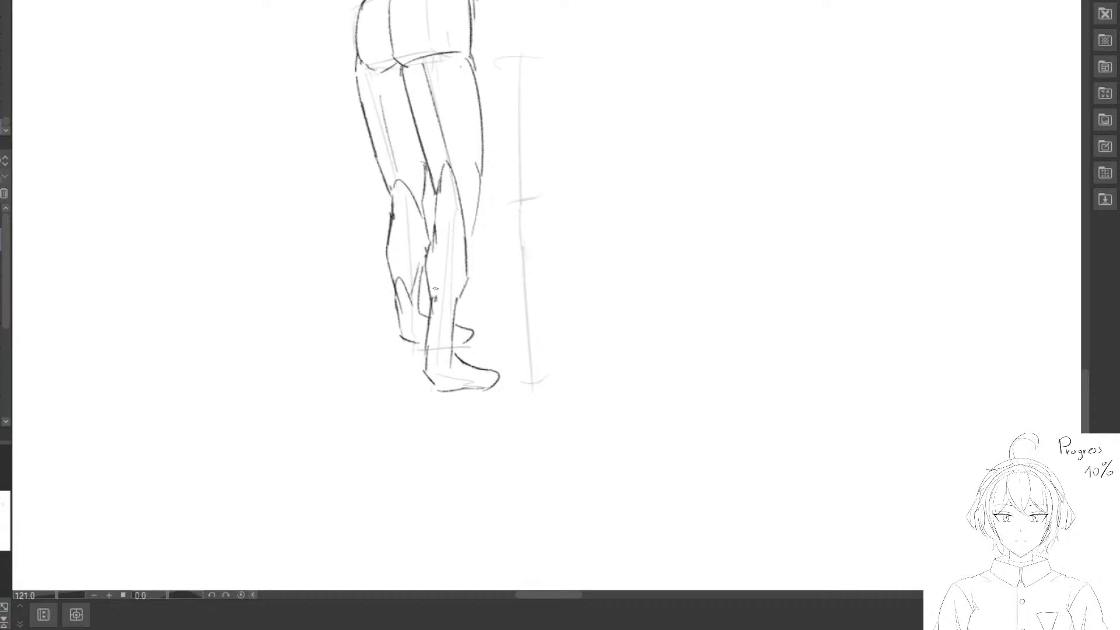
Erase the far foot's outline and redraw it with a defined heel, a flatter sole and a shorter toe.
scroll(435, 288, down, 5)
scroll(456, 294, up, 5)
key(e)
mouse_move(395, 343)
mouse_down()
mouse_move(394, 331)
mouse_move(406, 340)
mouse_move(396, 324)
mouse_move(448, 318)
mouse_up()
key(p)
key(p)
key(e)
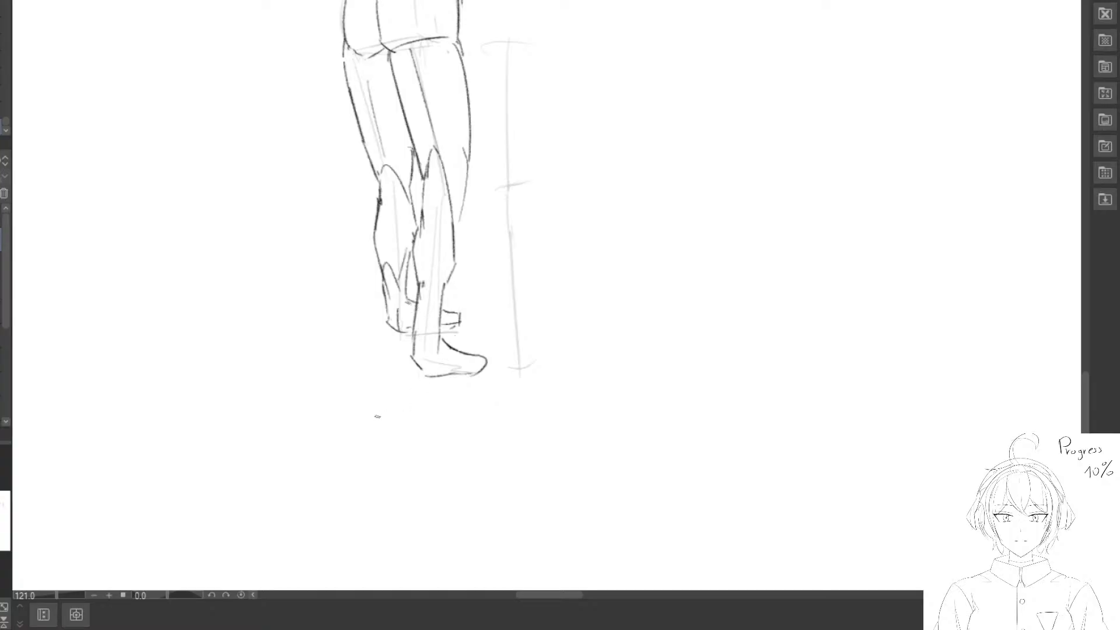
mouse_move(385, 313)
mouse_down()
mouse_move(402, 326)
mouse_move(391, 329)
mouse_move(396, 307)
mouse_up()
drag(461, 319, 449, 315)
scroll(451, 392, down, 2)
drag(497, 400, 492, 371)
scroll(421, 384, up, 3)
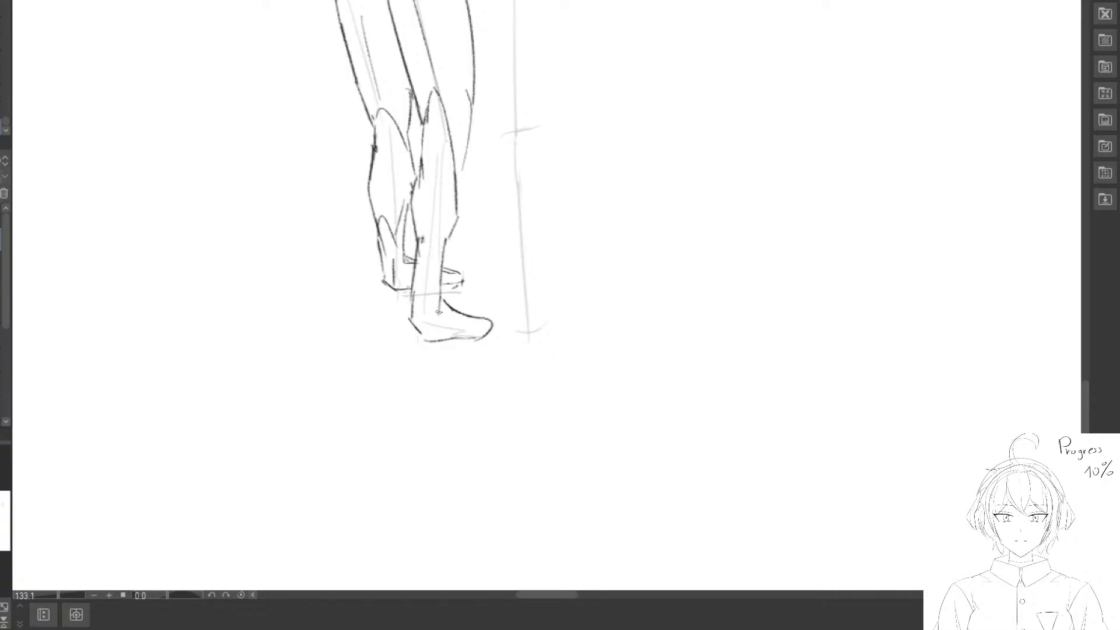
Refine the near foot's instep, heel and ankle lines, and add ankle contours to the far leg.
drag(439, 312, 489, 324)
key(e)
mouse_move(418, 334)
mouse_down()
mouse_move(424, 341)
mouse_move(440, 315)
mouse_up()
key(p)
mouse_move(379, 235)
mouse_down()
mouse_move(404, 258)
mouse_move(385, 225)
mouse_move(385, 240)
mouse_move(394, 229)
mouse_up()
key(e)
mouse_move(535, 290)
mouse_down()
mouse_move(492, 247)
mouse_move(486, 295)
mouse_move(512, 373)
mouse_up()
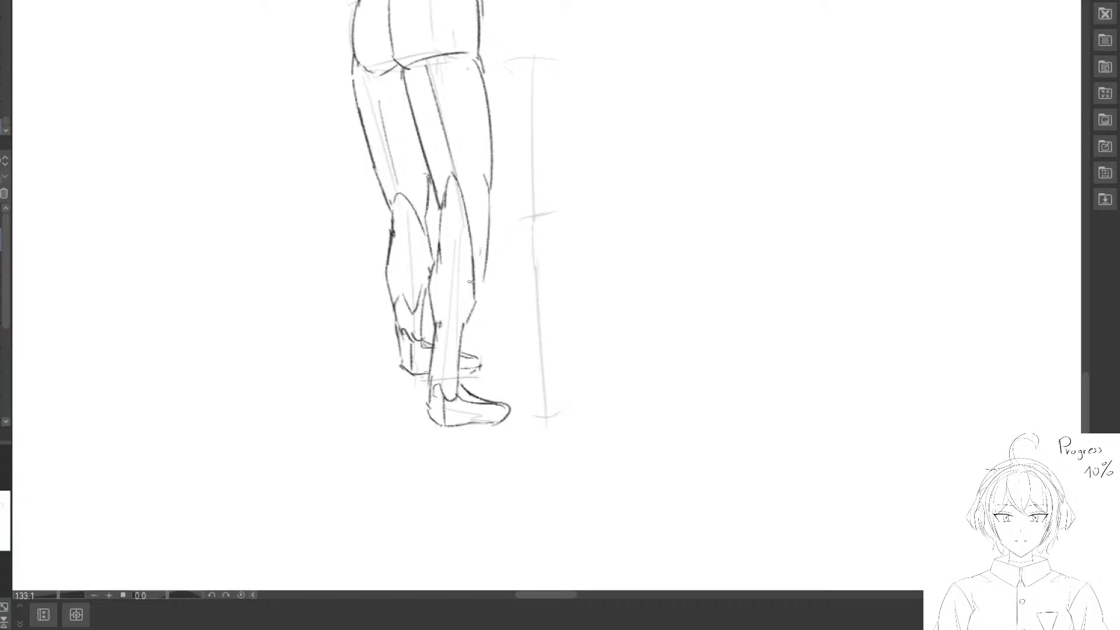
Select the whole revised leg sketch and move it onto the reference sheet near the last lower-row figure.
scroll(492, 216, down, 4)
drag(456, 59, 345, 298)
drag(385, 405, 552, 106)
drag(549, 142, 521, 280)
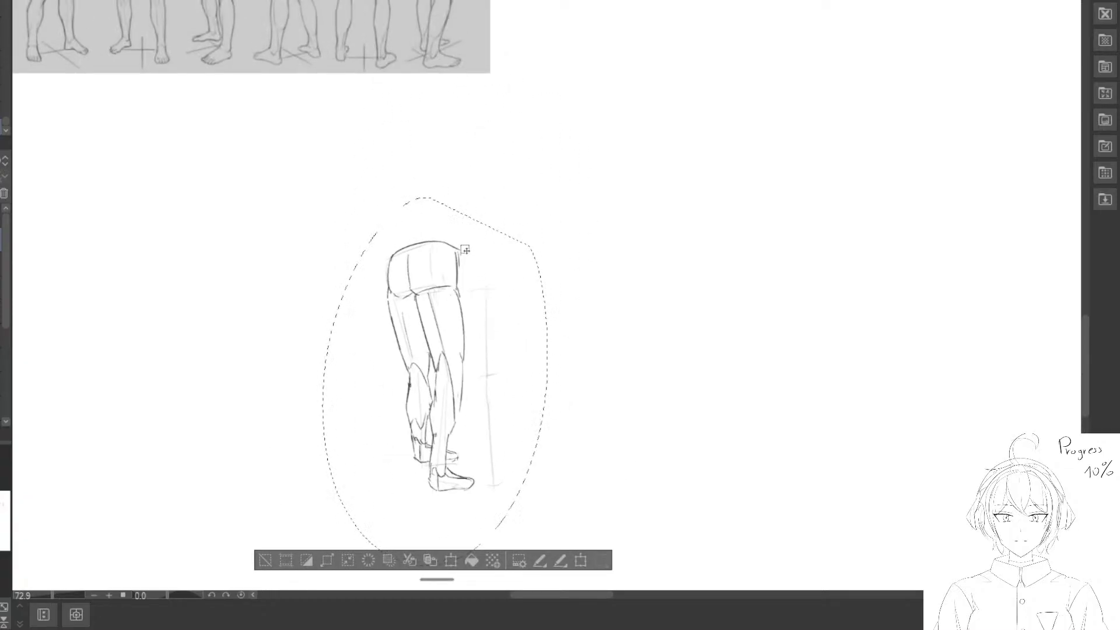
drag(464, 312, 386, 179)
drag(410, 245, 504, 431)
mouse_move(513, 461)
mouse_down()
mouse_move(436, 312)
mouse_move(466, 431)
mouse_up()
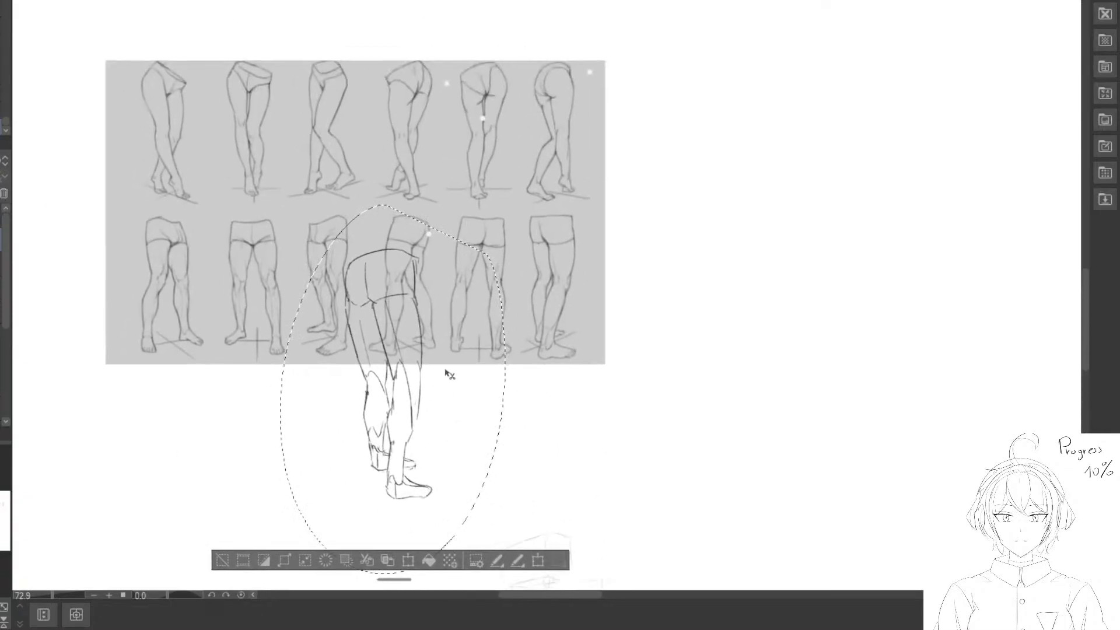
drag(448, 373, 379, 391)
mouse_move(364, 436)
mouse_down()
mouse_move(420, 355)
mouse_move(513, 310)
mouse_up()
Scale down the leg sketch and align it over the last lower-row figure on the reference sheet.
key(ctrl+t)
mouse_move(586, 99)
mouse_down()
mouse_move(554, 157)
mouse_move(568, 158)
mouse_up()
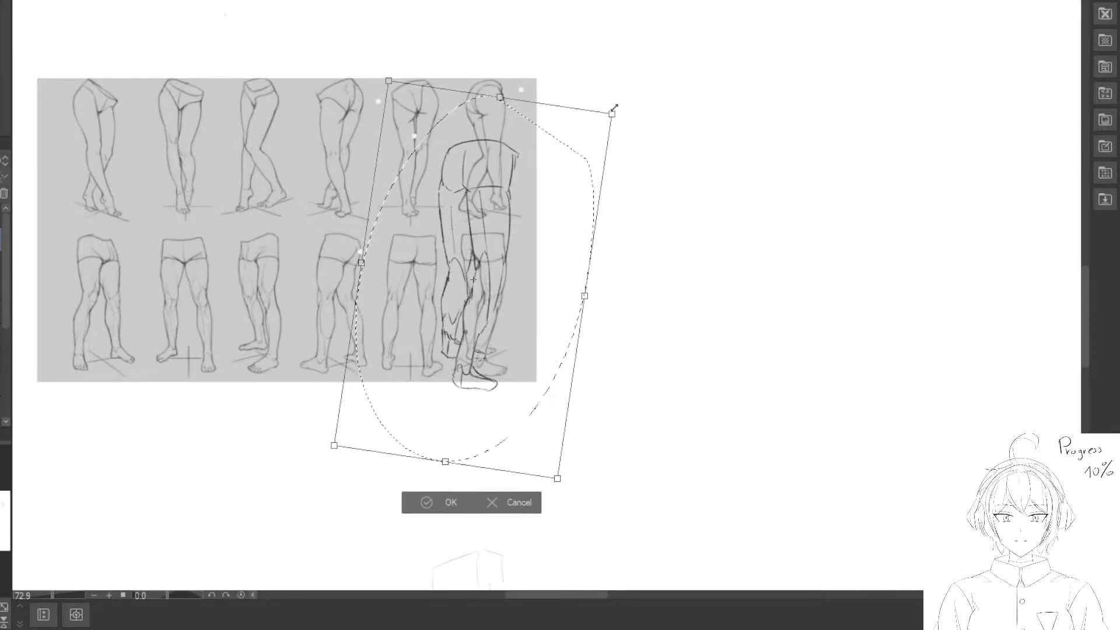
drag(612, 114, 548, 190)
drag(516, 233, 559, 211)
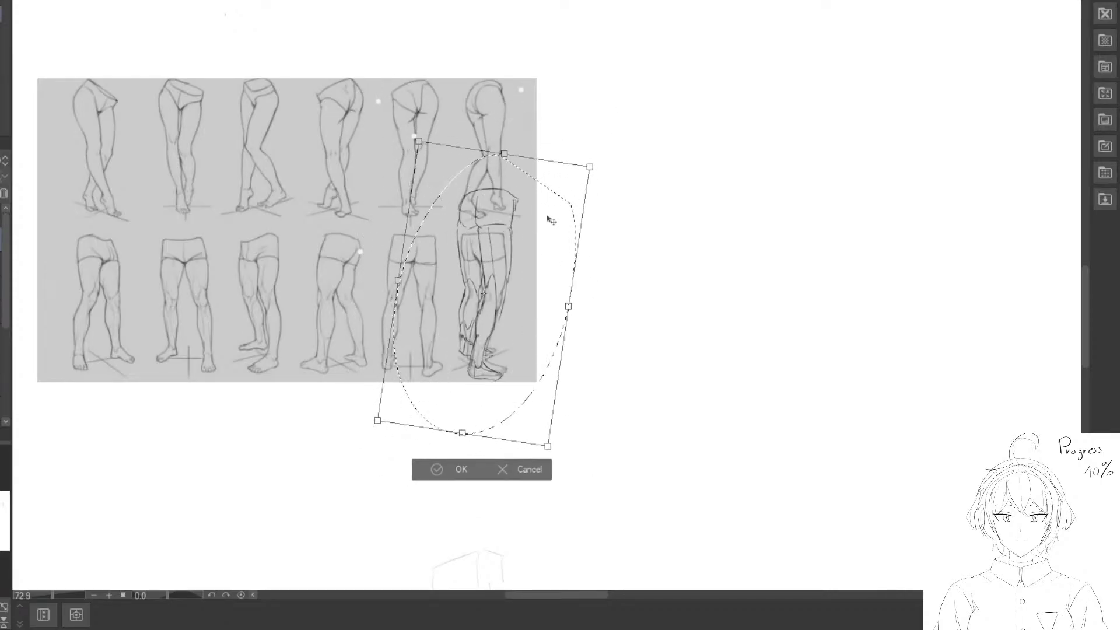
drag(589, 167, 586, 207)
drag(526, 268, 531, 266)
drag(572, 193, 552, 230)
scroll(486, 309, up, 3)
drag(532, 334, 418, 337)
drag(470, 185, 456, 215)
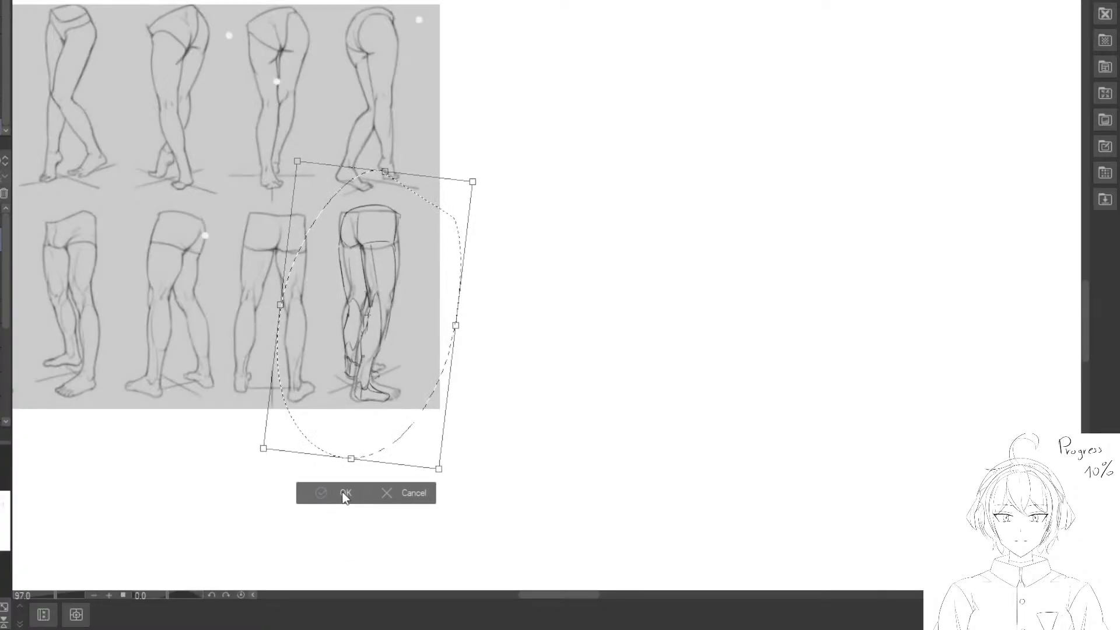
Compare the scaled sketch with the last lower-row reference figure by shifting it beside the sheet and back over the figure.
drag(376, 367, 377, 366)
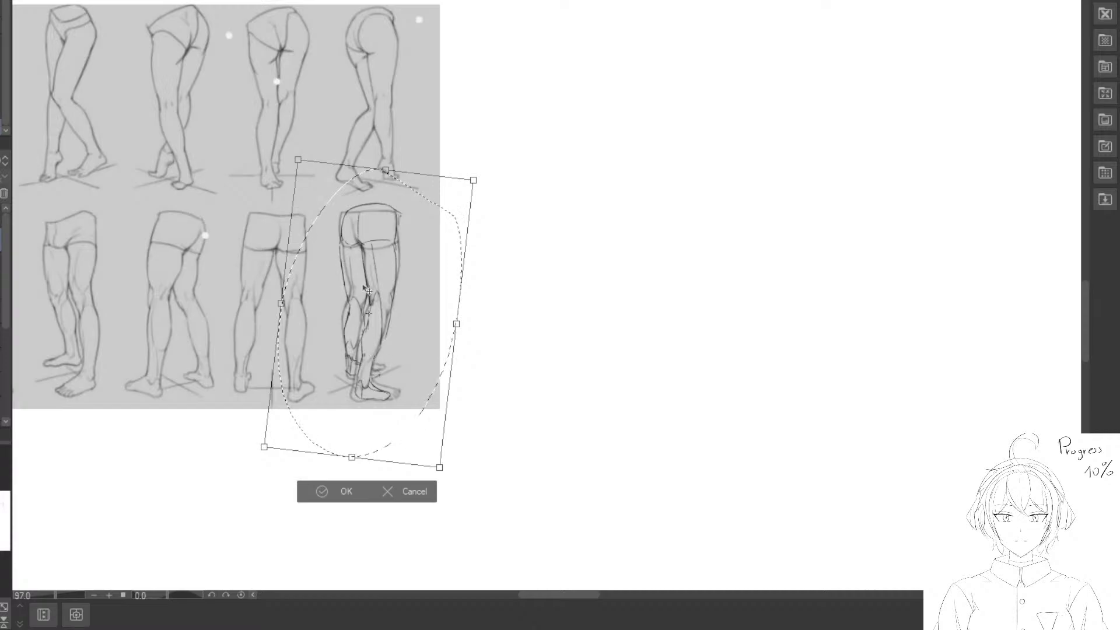
drag(390, 316, 500, 293)
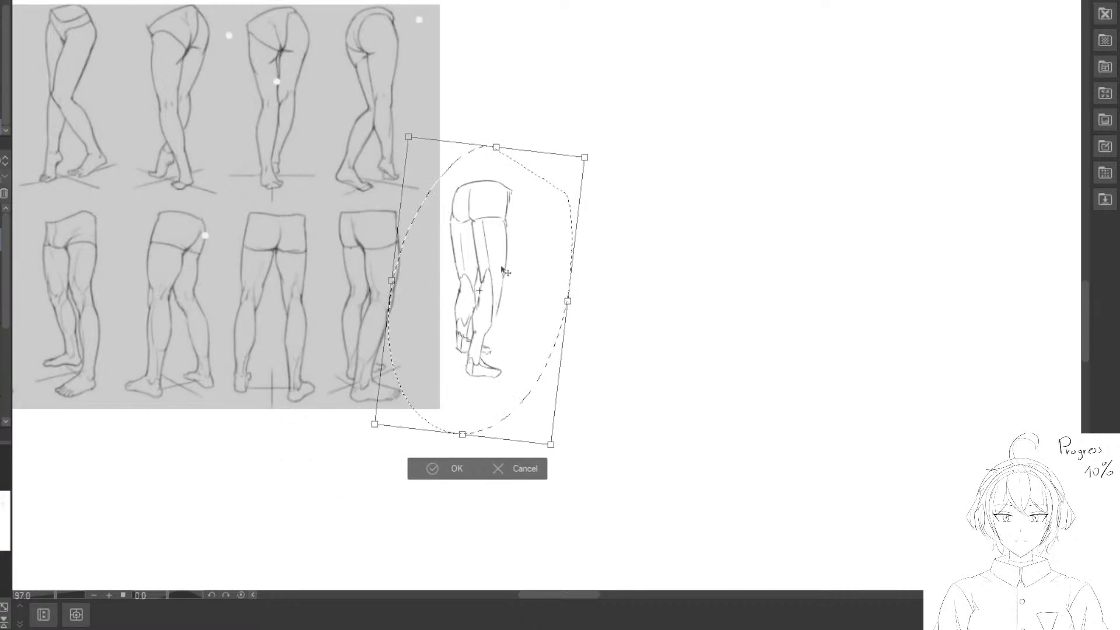
drag(442, 319, 478, 312)
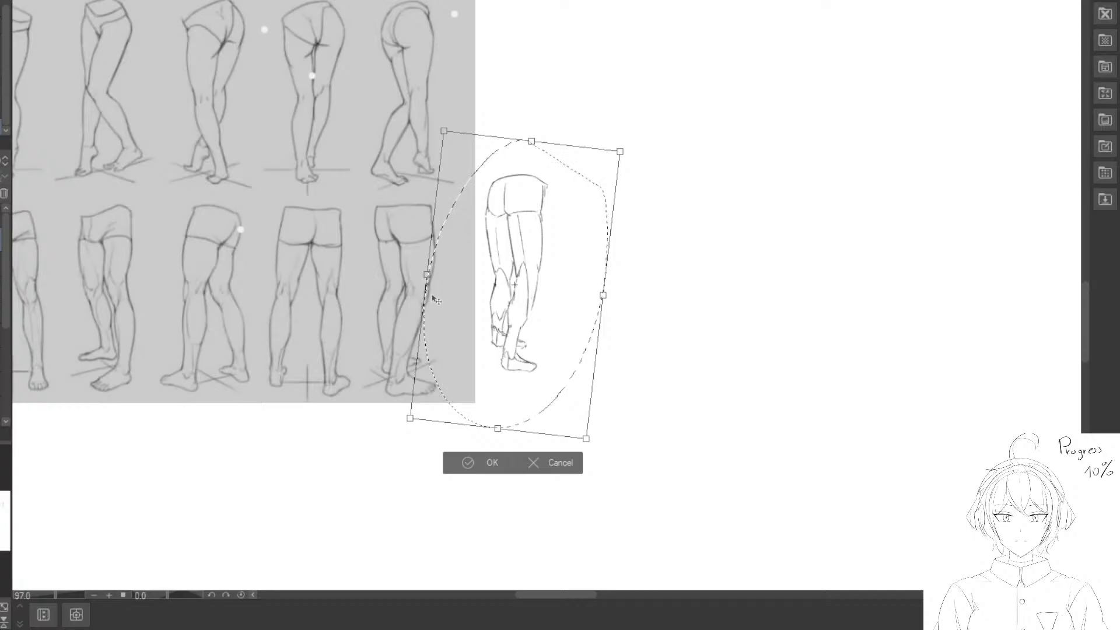
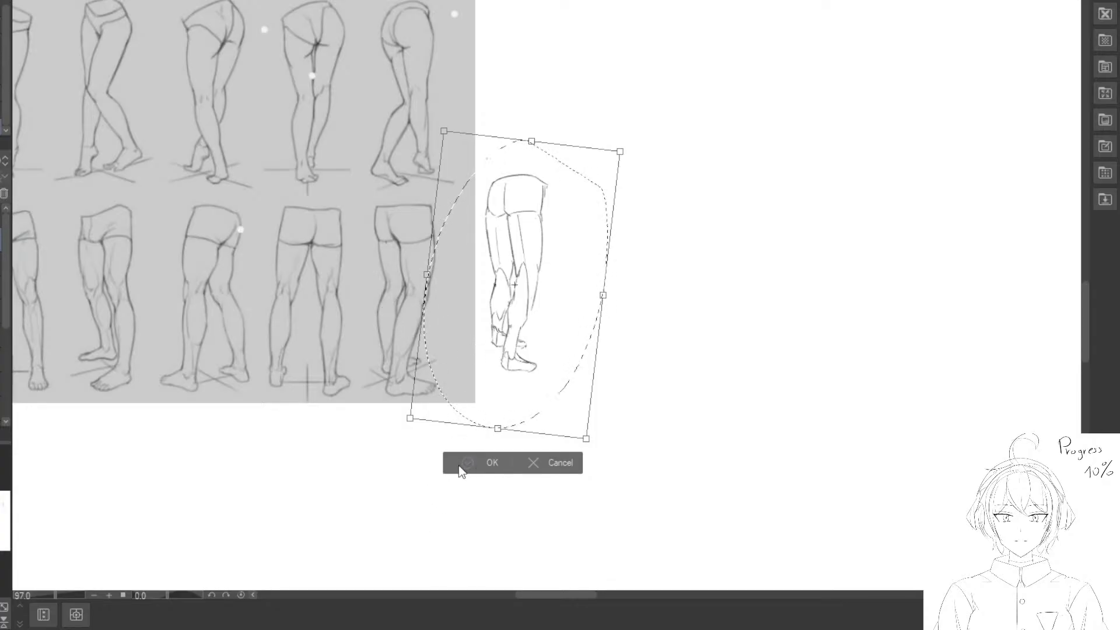
mouse_move(482, 414)
mouse_down()
mouse_move(437, 400)
mouse_move(414, 413)
mouse_move(408, 401)
mouse_up()
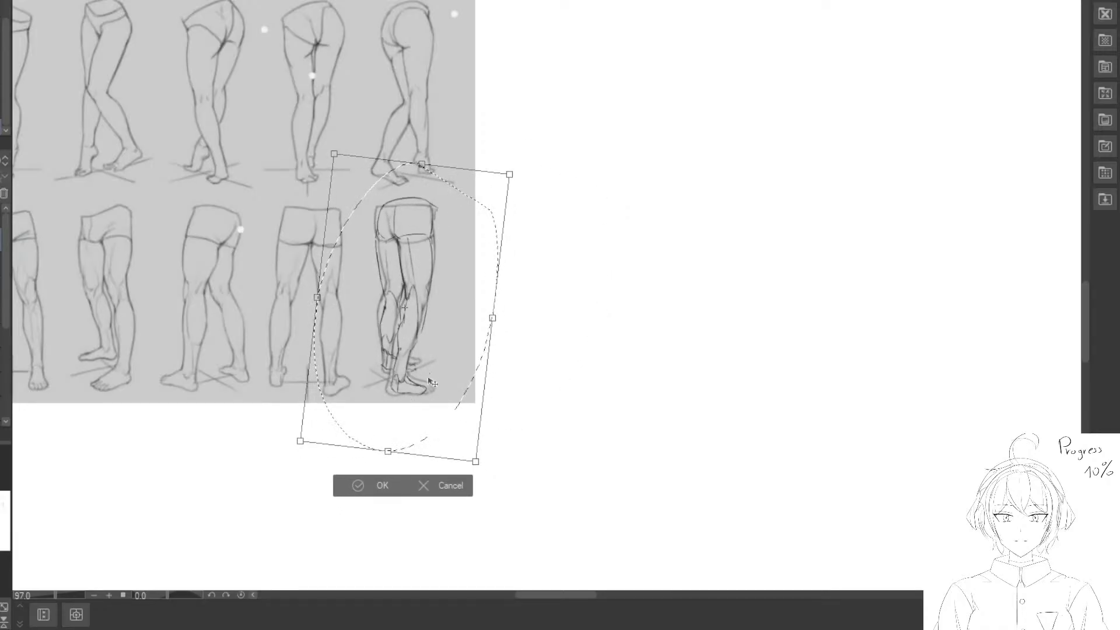
scroll(399, 368, down, 2)
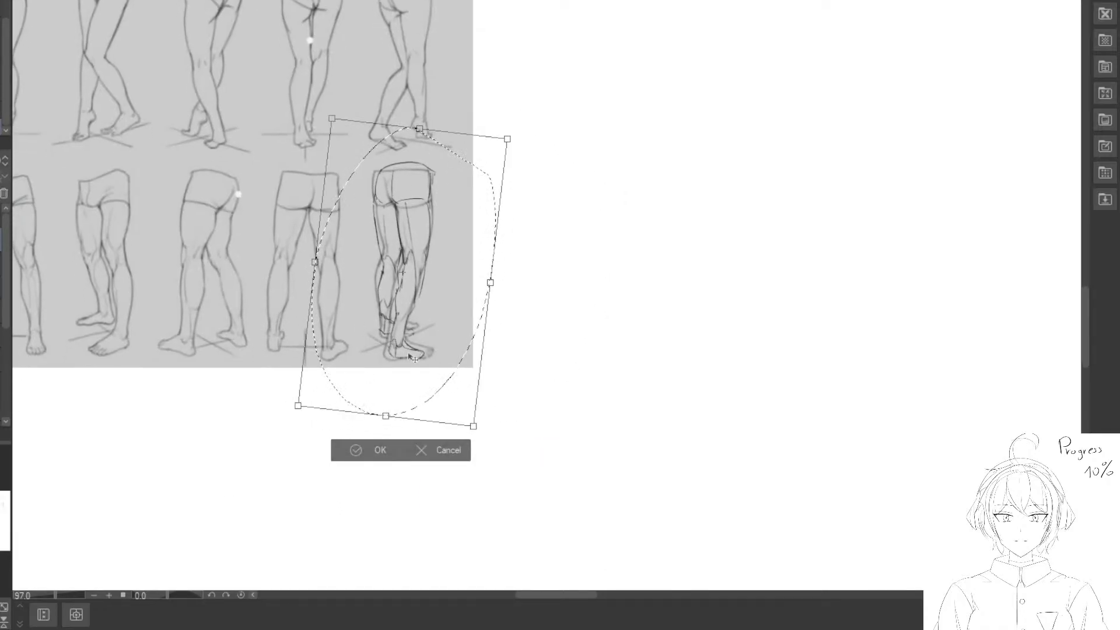
click(355, 449)
key(ctrl+d)
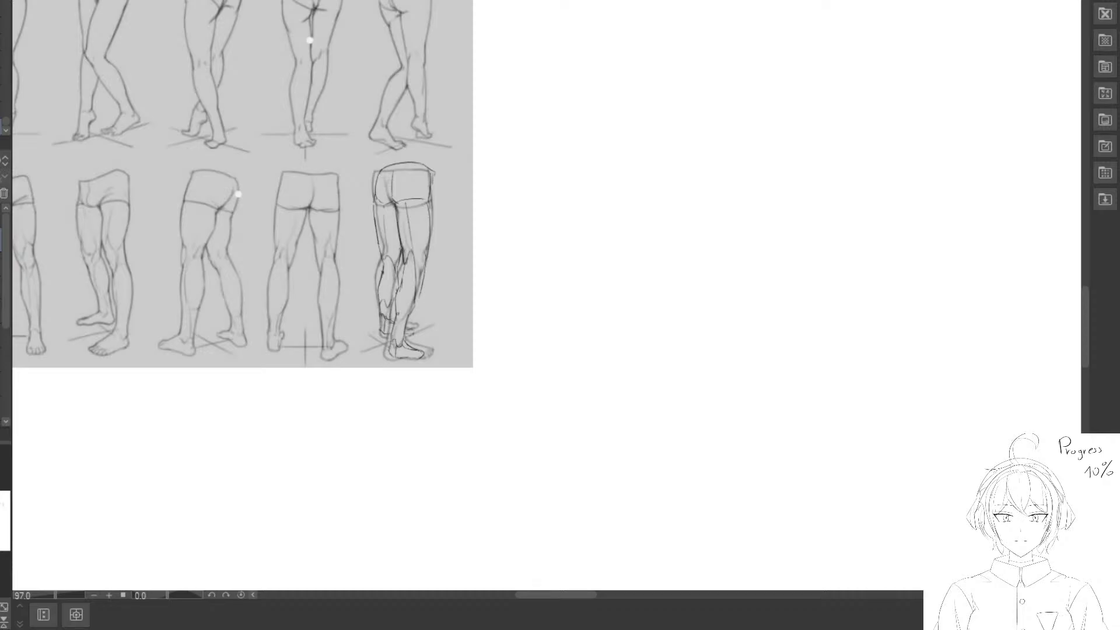
Return to the original-size leg sketch, select only the near foot, stretch it slightly longer toward the toes and clear the selection.
drag(313, 158, 491, 411)
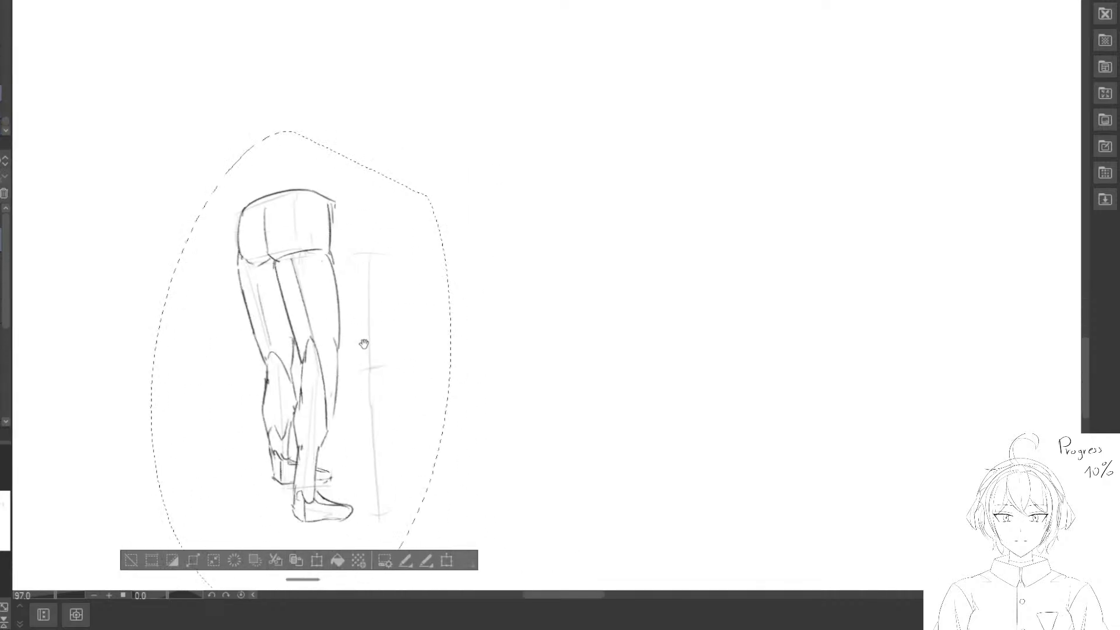
scroll(340, 298, down, 4)
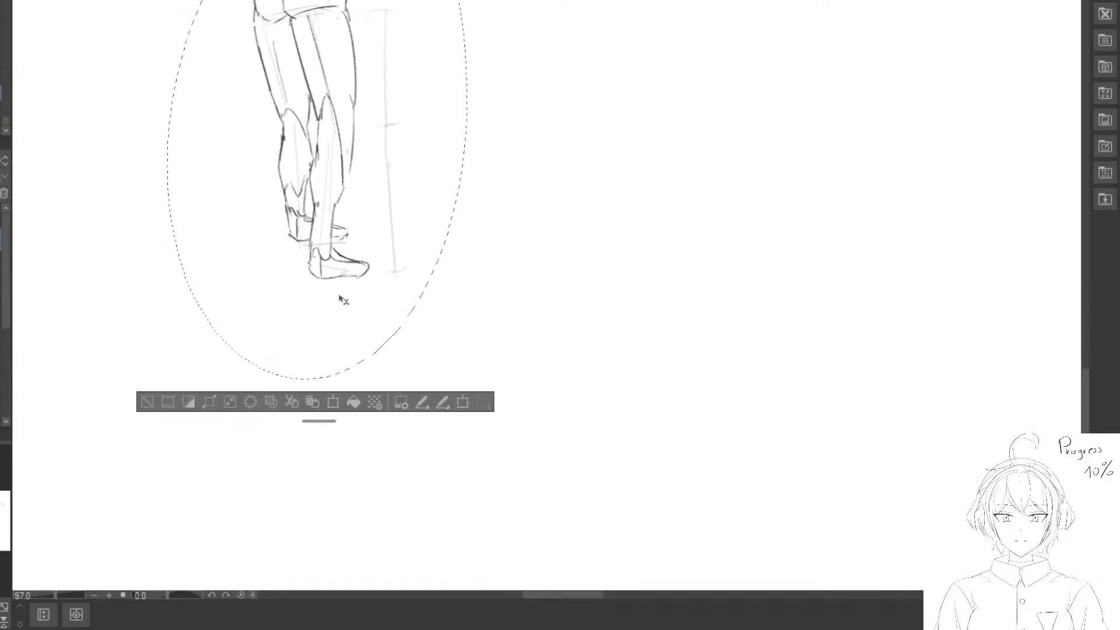
click(146, 401)
mouse_move(330, 235)
mouse_down()
mouse_move(400, 242)
mouse_move(363, 258)
mouse_move(410, 265)
mouse_move(387, 272)
mouse_up()
key(ctrl+t)
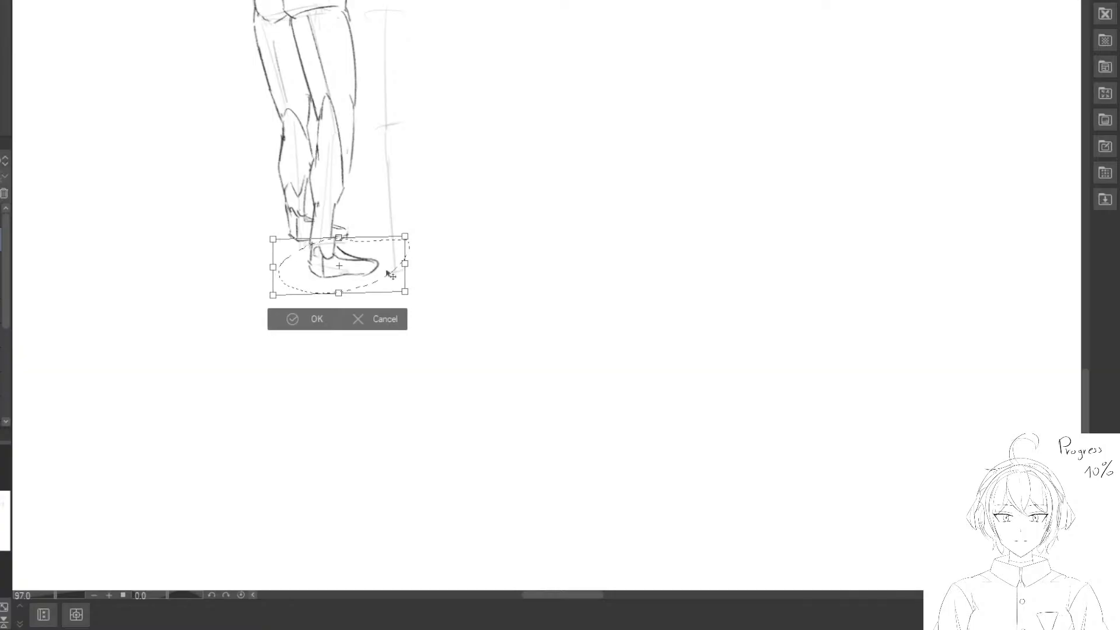
click(276, 315)
drag(171, 319, 193, 380)
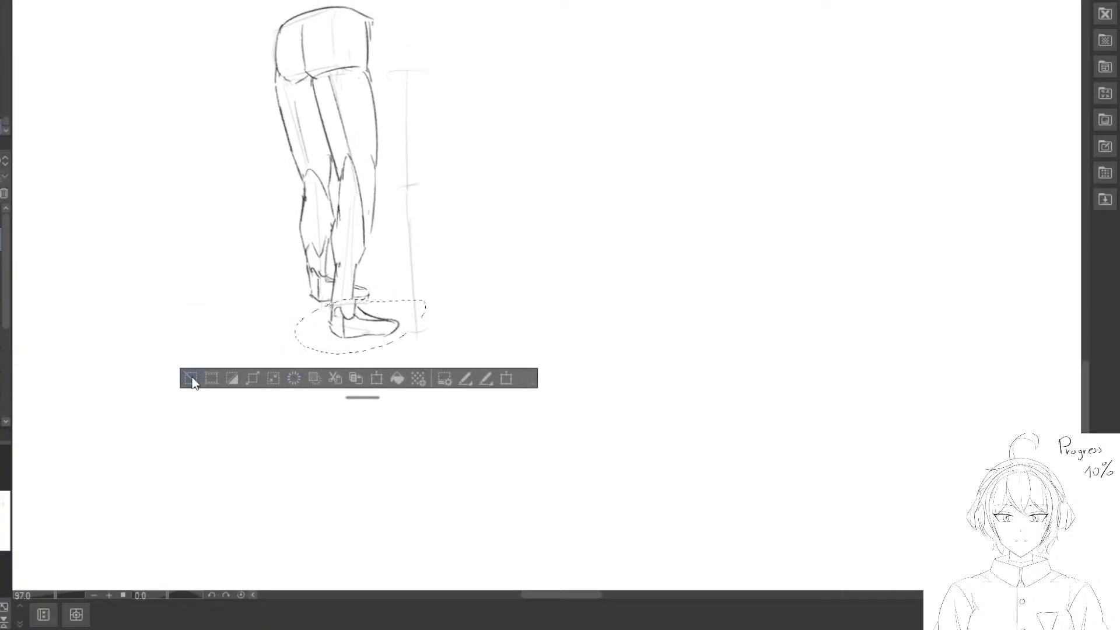
click(191, 379)
Erase the straight thigh lines and redraw the near leg's inner thigh and the far leg's outer thigh as rounder curves.
mouse_move(310, 27)
mouse_down()
mouse_move(305, 71)
mouse_move(332, 149)
mouse_up()
key(e)
drag(313, 85, 334, 159)
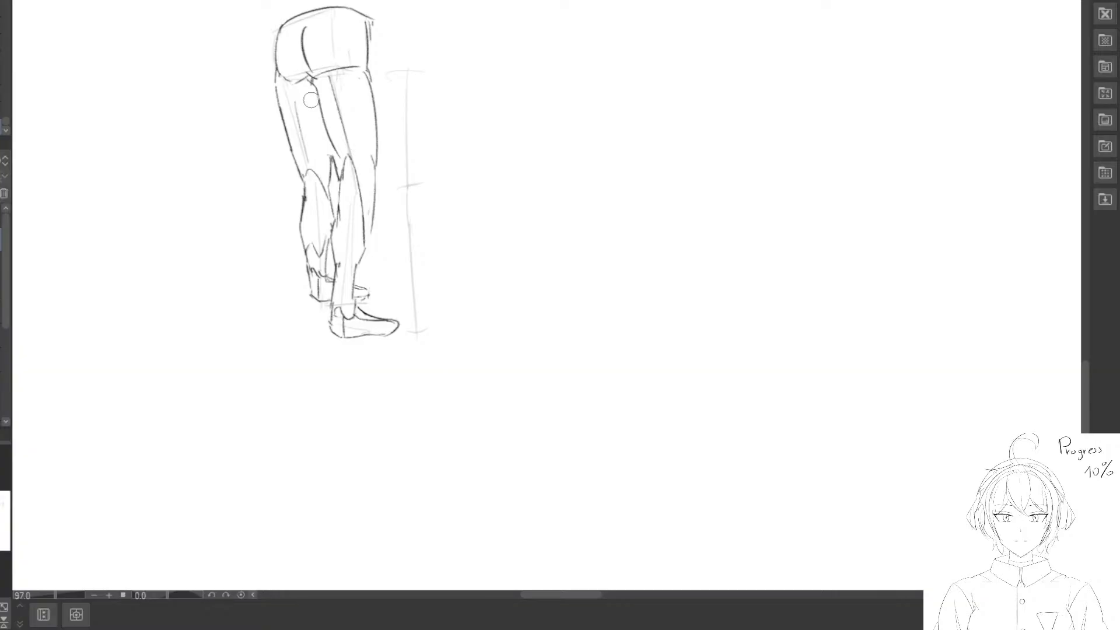
drag(310, 100, 328, 140)
drag(310, 80, 335, 163)
drag(281, 98, 293, 156)
drag(280, 76, 305, 171)
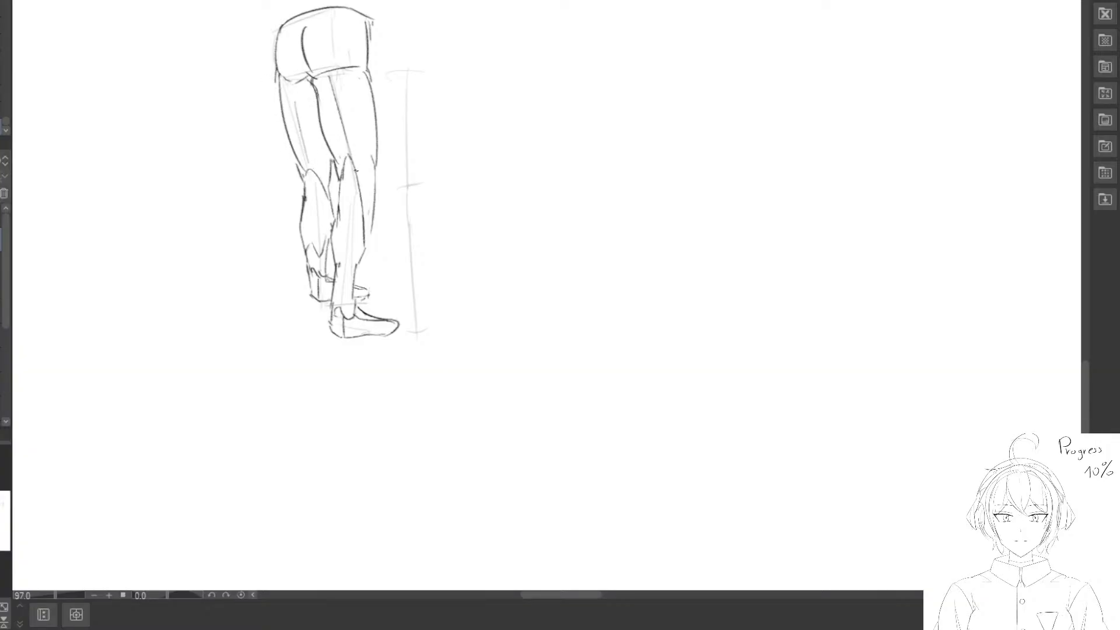
Clean up the near calf's inner contour and redraw its outer contour from the knee down toward the ankle.
scroll(397, 143, down, 3)
scroll(388, 148, up, 3)
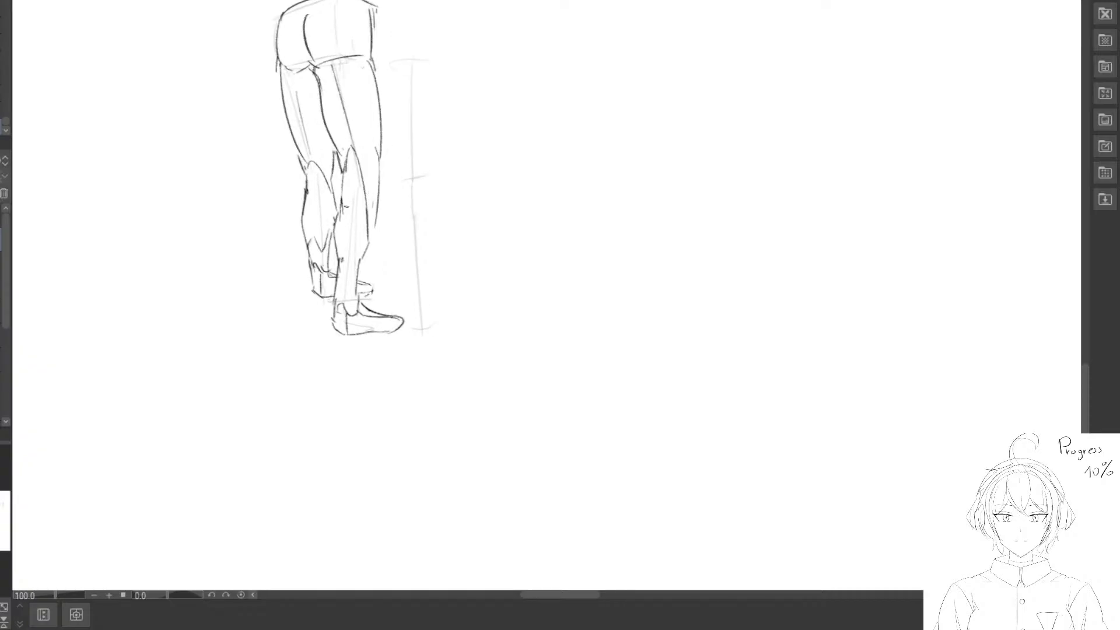
drag(351, 200, 346, 217)
drag(345, 164, 339, 245)
mouse_move(378, 201)
mouse_down()
mouse_move(374, 155)
mouse_move(378, 209)
mouse_up()
drag(378, 159, 370, 241)
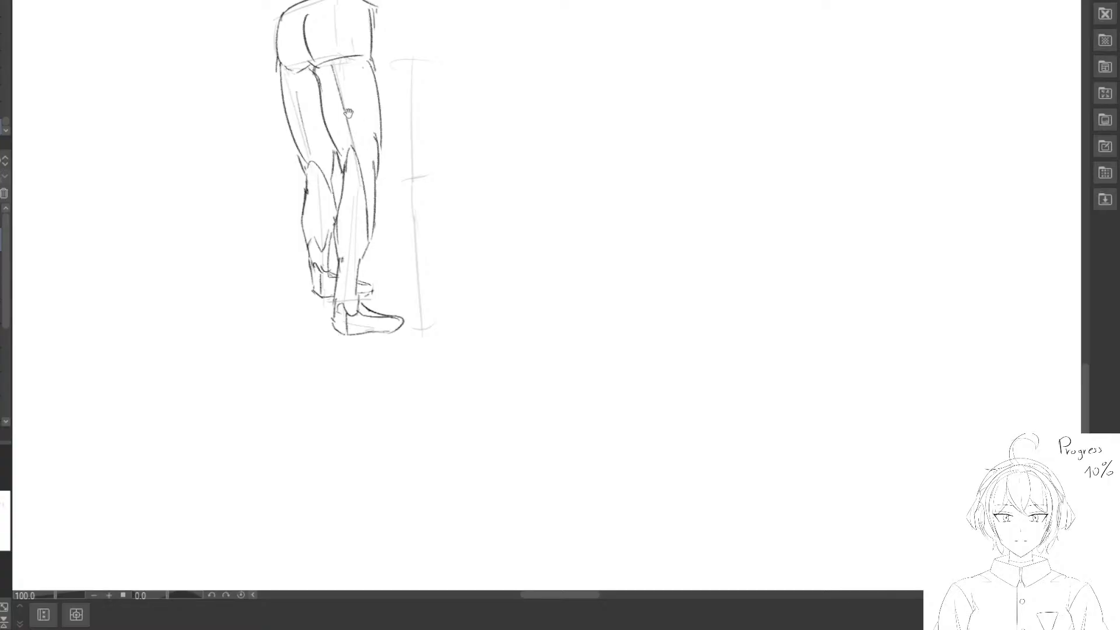
Check the last lower-row reference figure, erase the near calf's outer line and redraw it fuller with a curved outer knee line.
drag(349, 114, 423, 379)
drag(326, 35, 412, 299)
scroll(422, 210, up, 4)
drag(550, 196, 499, 181)
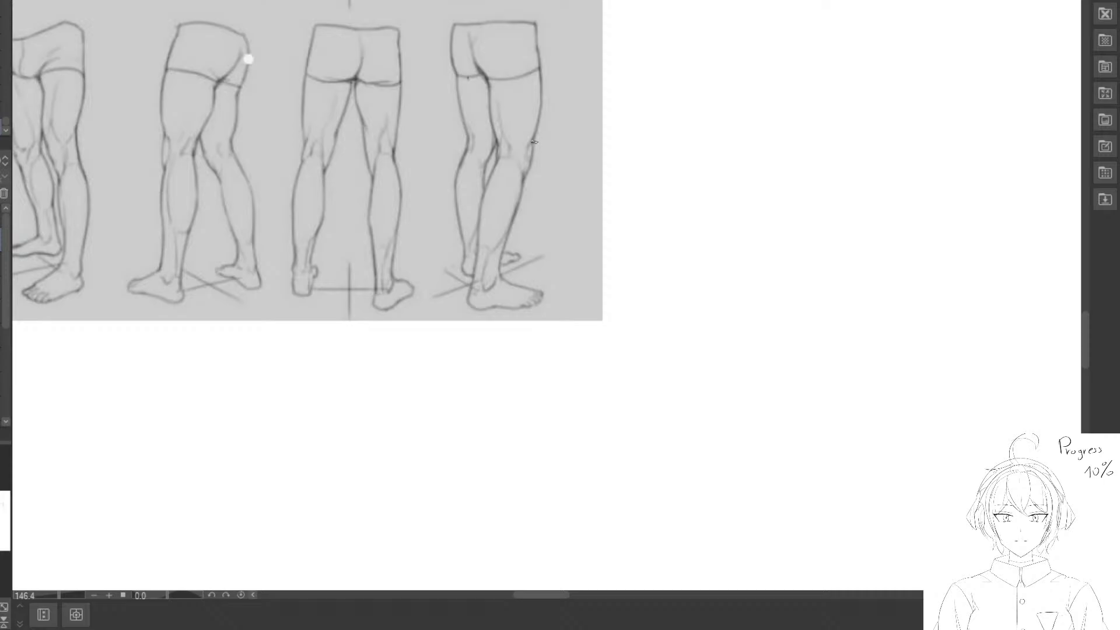
drag(534, 141, 517, 257)
drag(527, 344, 452, 49)
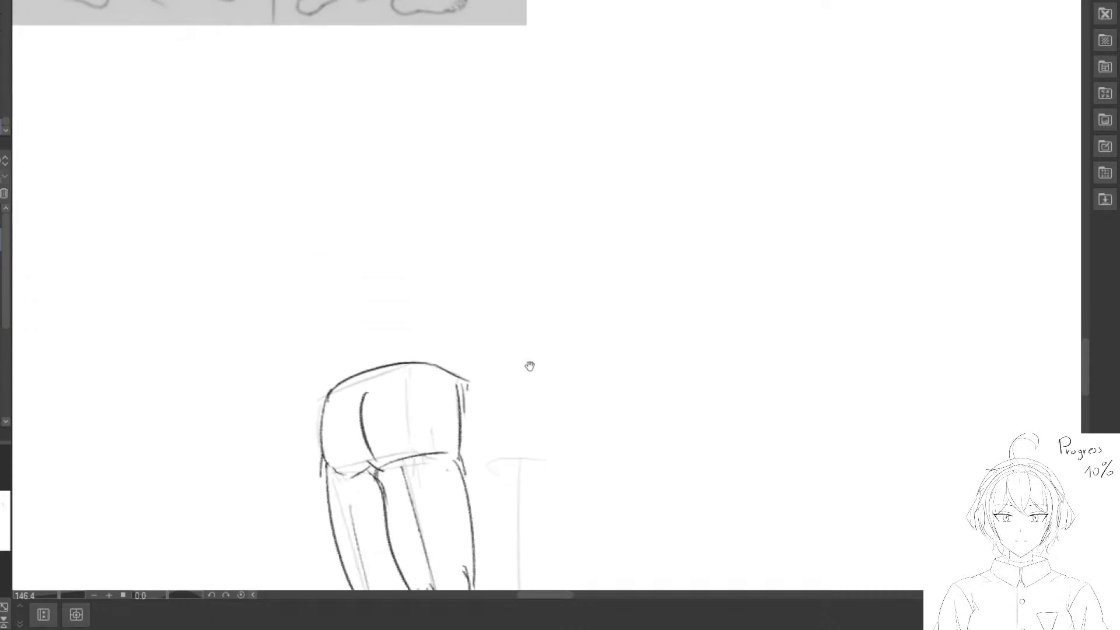
drag(529, 366, 468, 21)
drag(488, 299, 517, 303)
drag(430, 290, 425, 380)
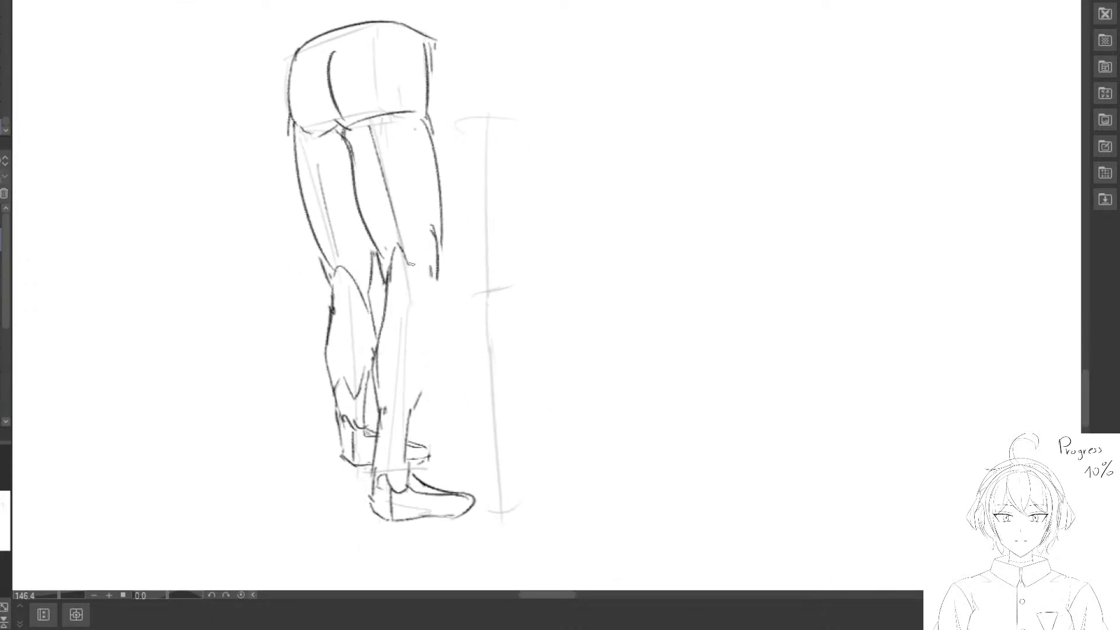
drag(411, 261, 425, 379)
mouse_move(443, 265)
mouse_down()
mouse_move(432, 248)
mouse_move(438, 298)
mouse_up()
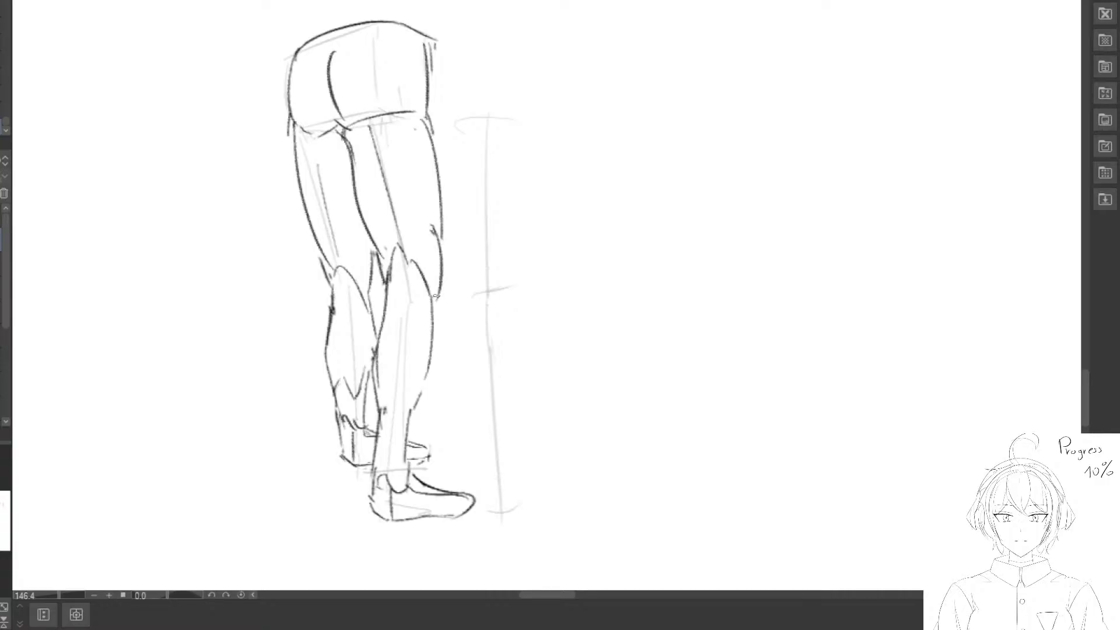
Refine the lower end of the near calf's outer contour where it tapers into the ankle.
scroll(436, 315, down, 8)
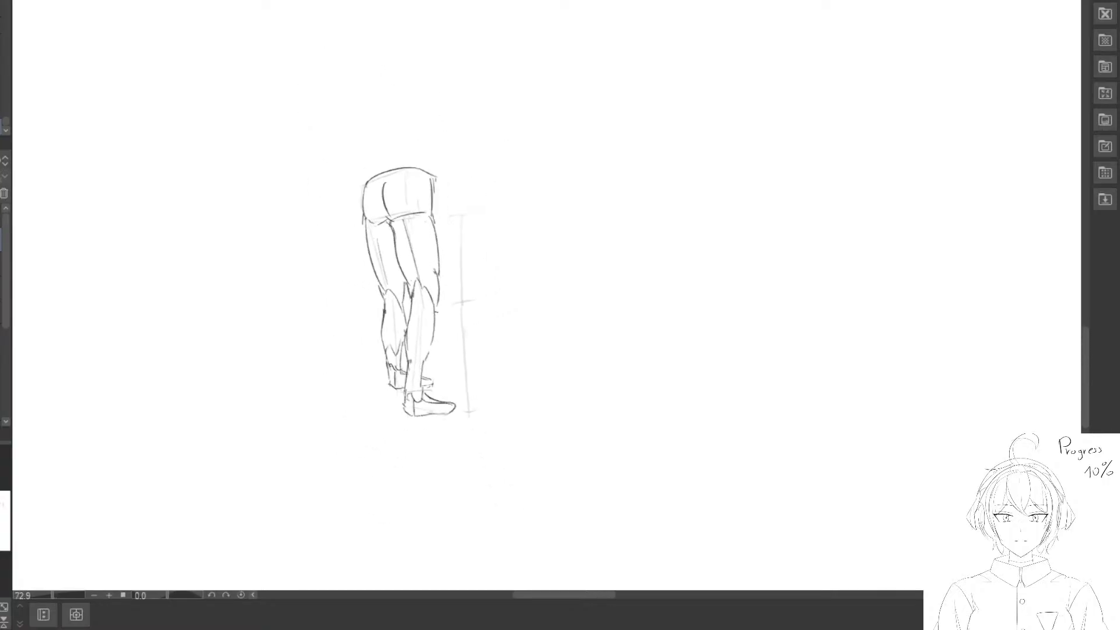
scroll(435, 315, up, 4)
drag(435, 287, 415, 368)
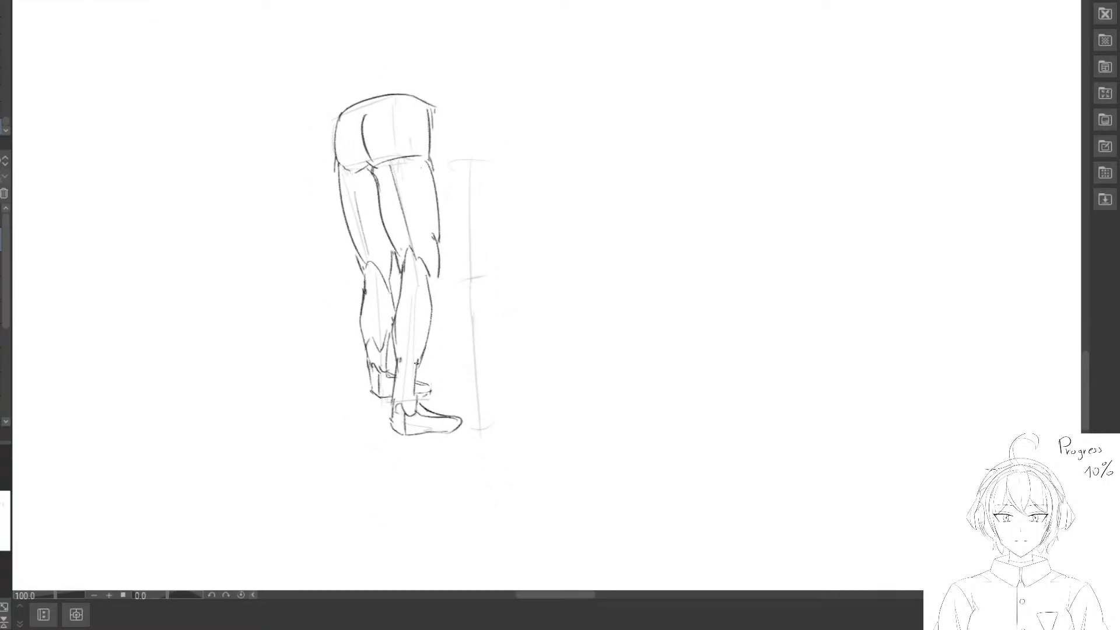
Select the whole corrected leg sketch and move it to the end of the bottom row of finished leg studies.
scroll(417, 365, down, 5)
key(m)
drag(437, 181, 440, 228)
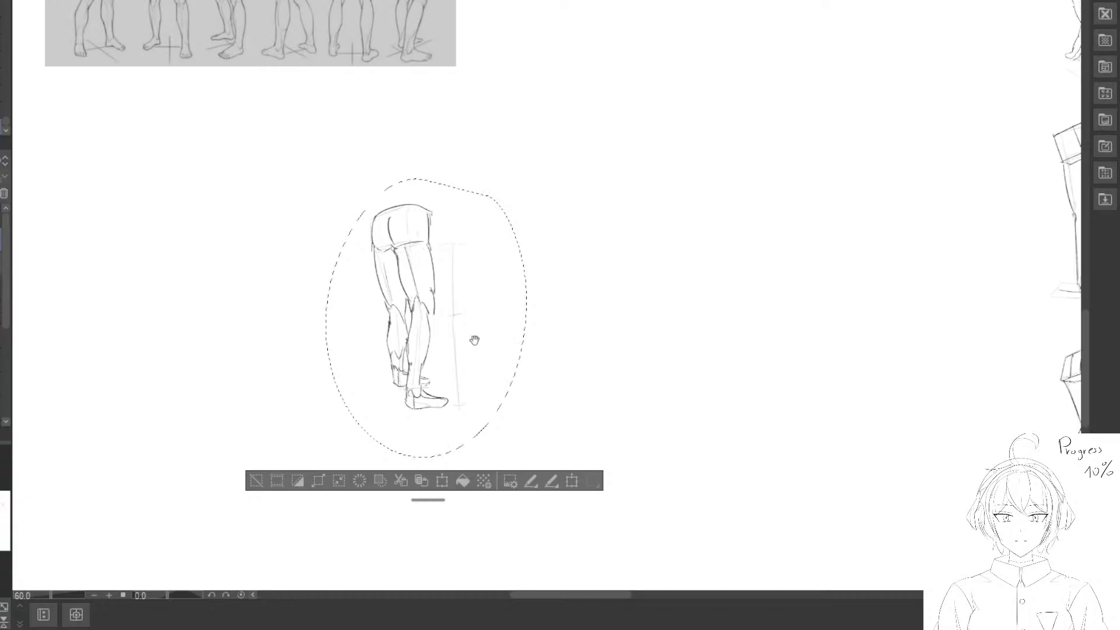
scroll(411, 318, down, 3)
mouse_move(408, 315)
mouse_down()
mouse_move(529, 412)
mouse_move(414, 337)
mouse_move(387, 247)
mouse_move(335, 196)
mouse_up()
drag(477, 260, 408, 168)
scroll(509, 194, down, 2)
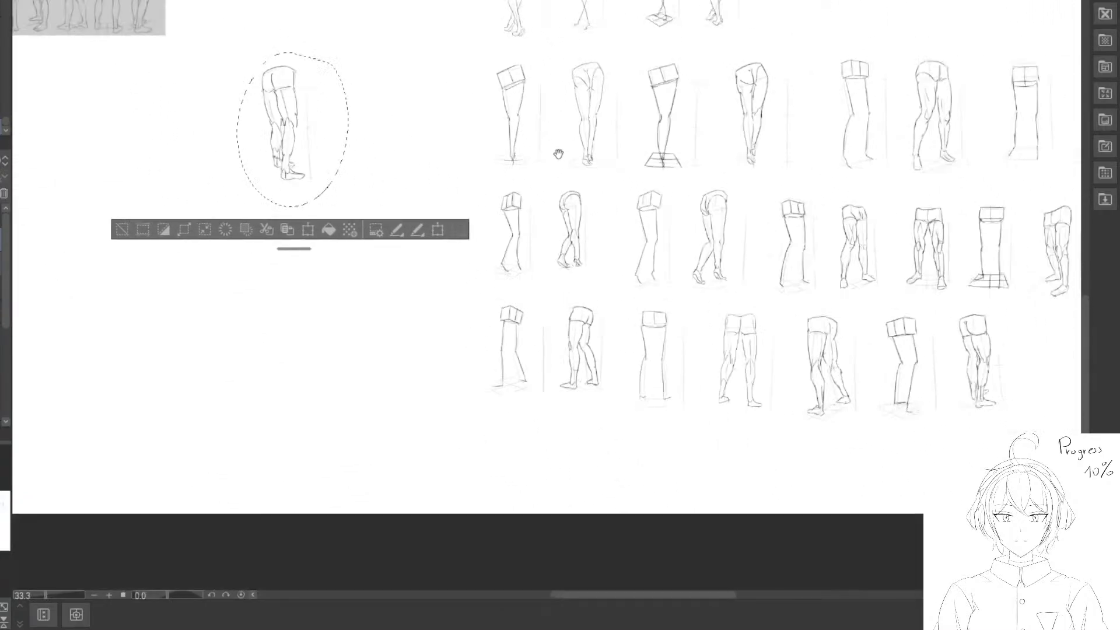
drag(558, 153, 440, 152)
mouse_move(403, 76)
mouse_down()
mouse_move(543, 484)
mouse_move(641, 447)
mouse_up()
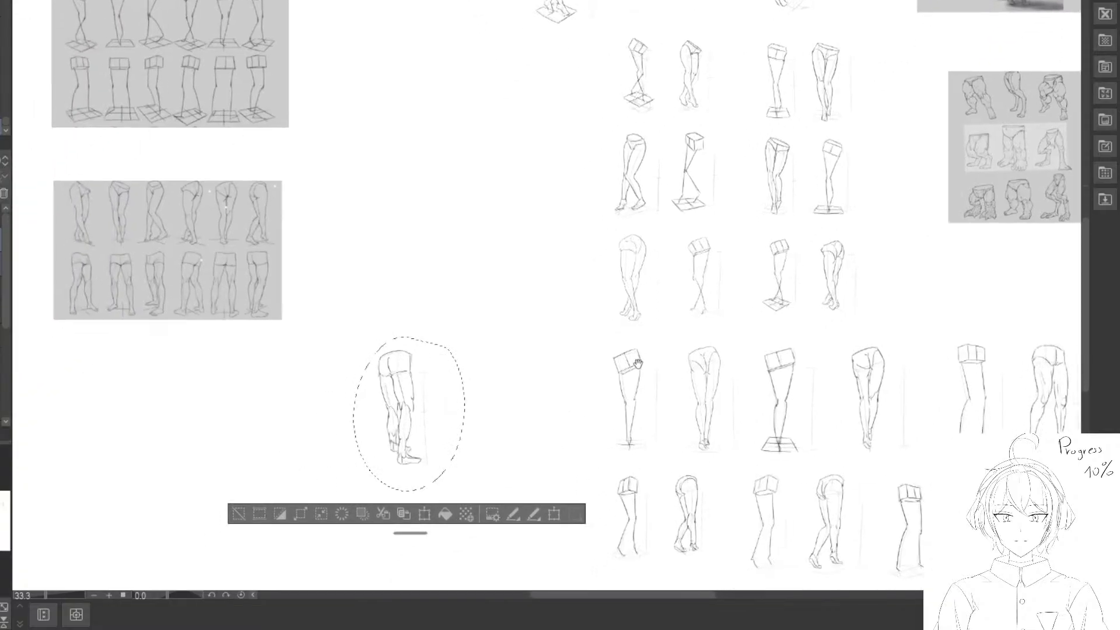
drag(575, 352, 545, 247)
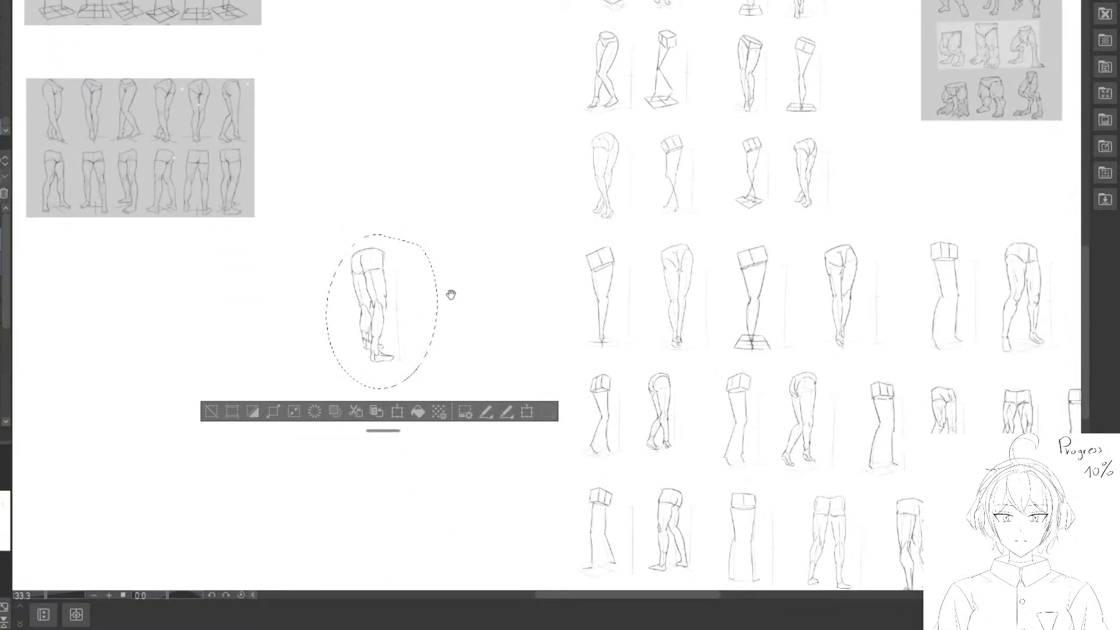
mouse_move(449, 292)
mouse_down()
mouse_move(443, 273)
mouse_move(444, 348)
mouse_move(757, 441)
mouse_move(485, 261)
mouse_move(831, 354)
mouse_up()
drag(828, 373, 611, 404)
mouse_move(624, 412)
mouse_down()
mouse_move(766, 423)
mouse_move(745, 425)
mouse_up()
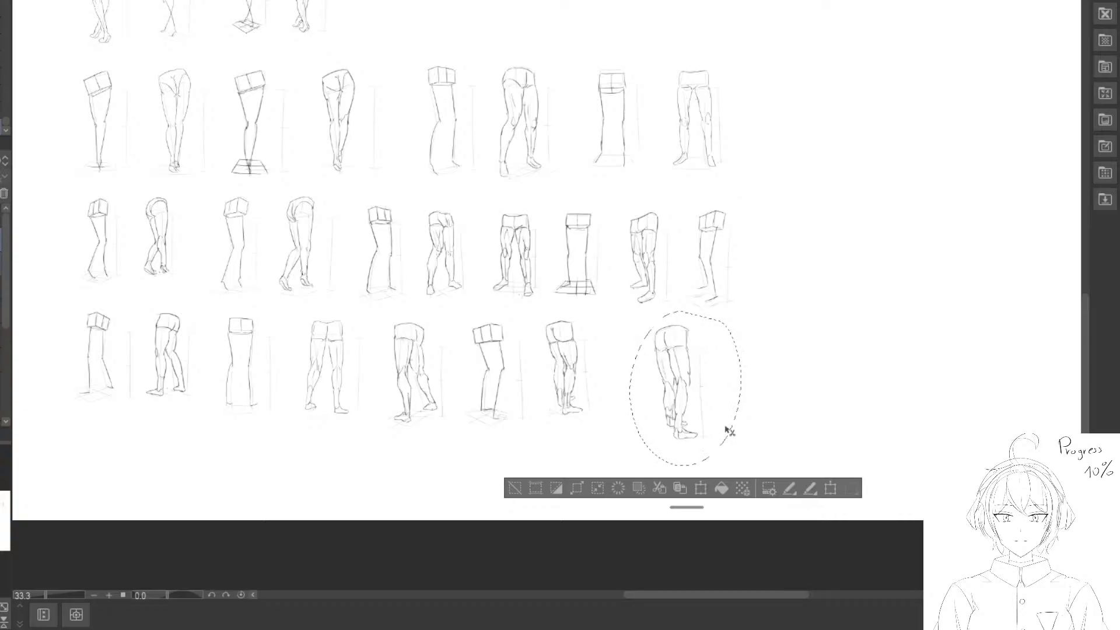
Scale the placed legs down to match the neighbouring studies, align them beside the last pair and clear the selection.
key(ctrl+t)
drag(737, 318, 726, 337)
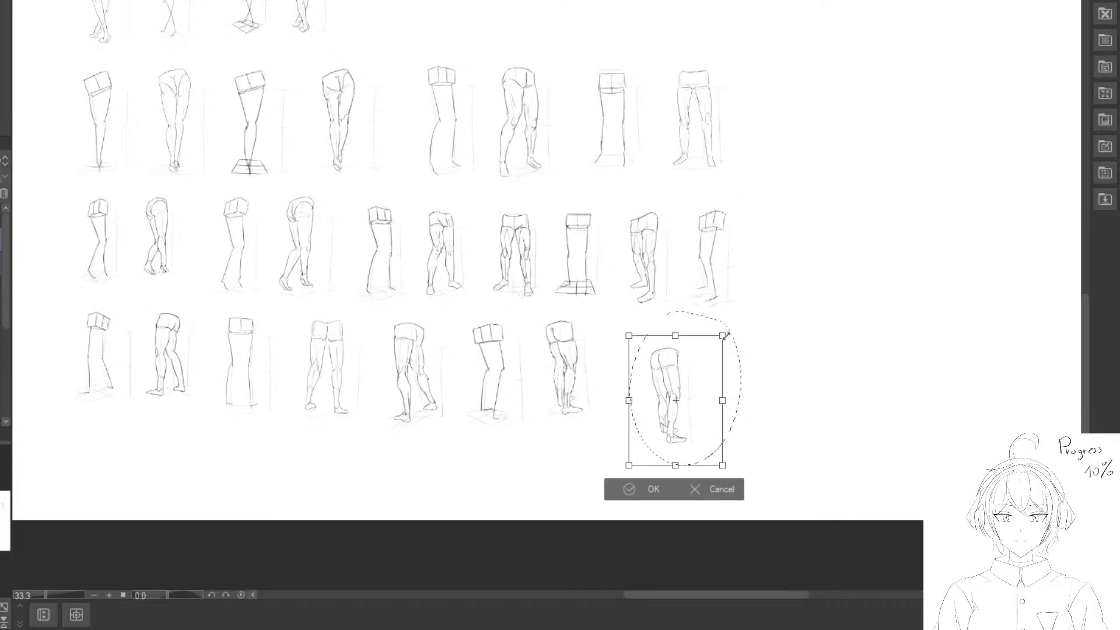
mouse_move(705, 379)
mouse_down()
mouse_move(695, 358)
mouse_move(729, 355)
mouse_move(663, 363)
mouse_move(675, 352)
mouse_up()
click(604, 463)
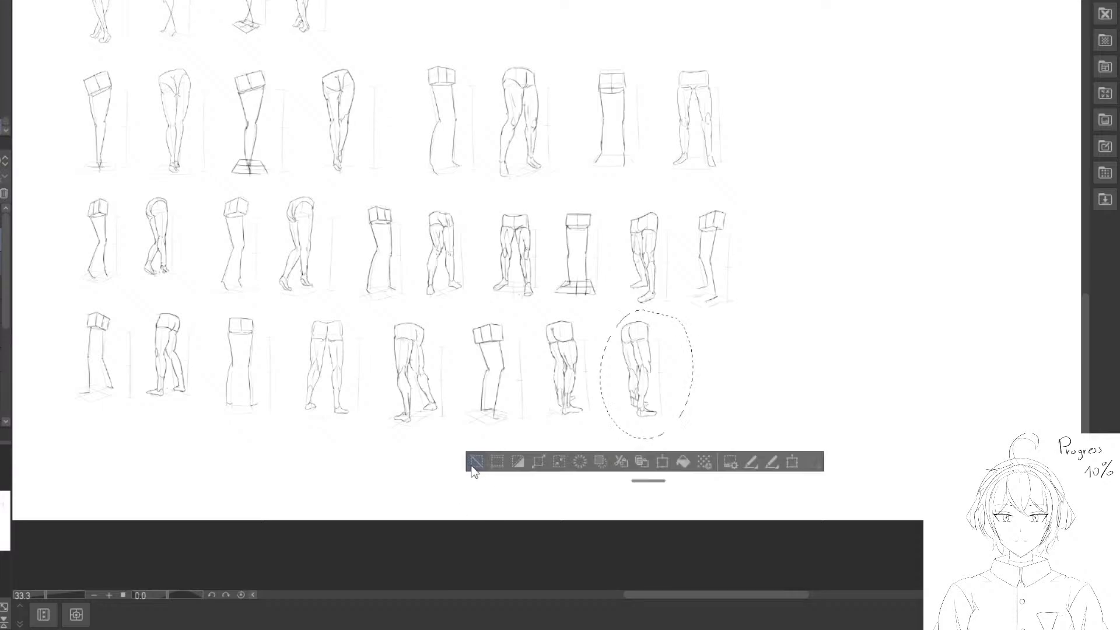
click(473, 467)
Go from the finished rows of leg studies back to the walking-leg reference and examine its figures with blue-marked joints.
scroll(446, 521, down, 4)
drag(319, 321, 461, 463)
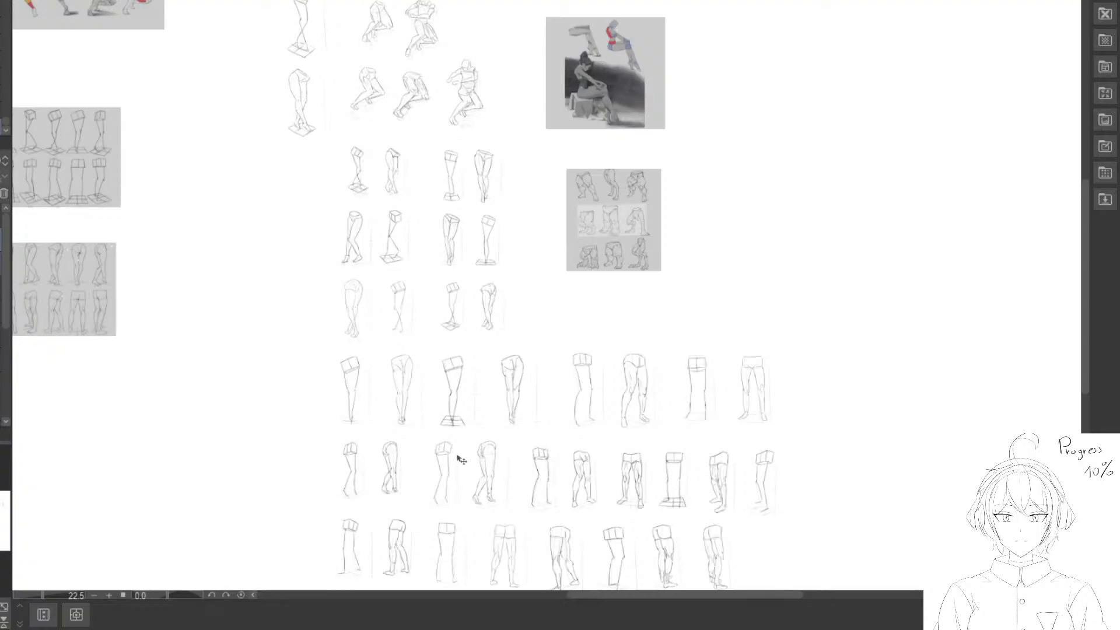
mouse_move(436, 140)
mouse_down()
mouse_move(428, 182)
mouse_move(332, 303)
mouse_up()
mouse_move(463, 76)
mouse_down()
mouse_move(395, 262)
mouse_move(413, 319)
mouse_up()
scroll(388, 311, up, 5)
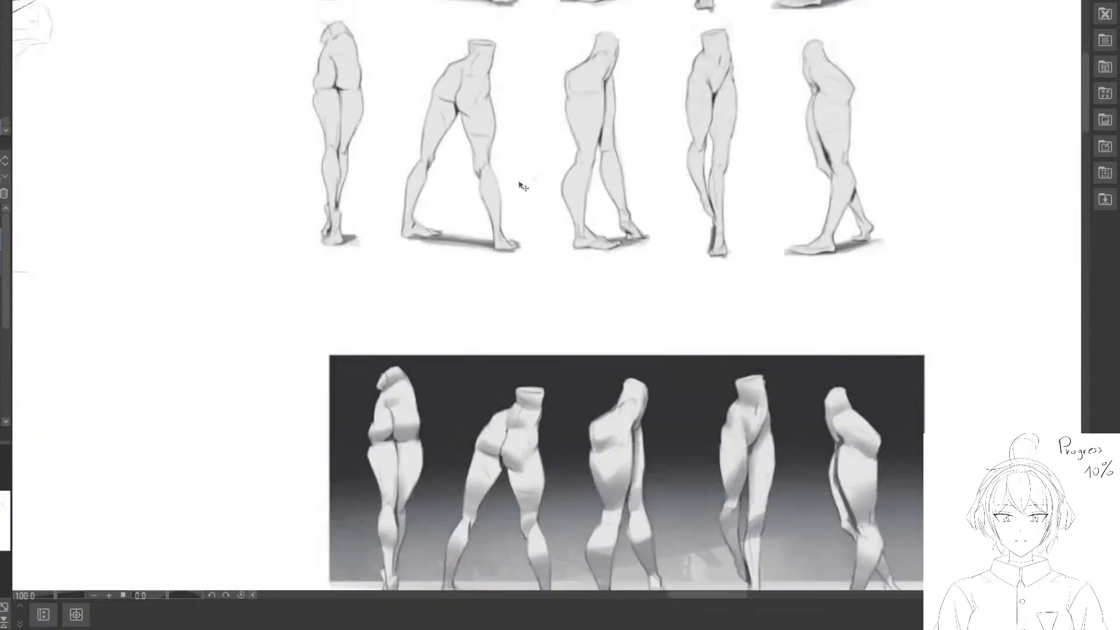
drag(496, 114, 375, 357)
drag(280, 208, 322, 251)
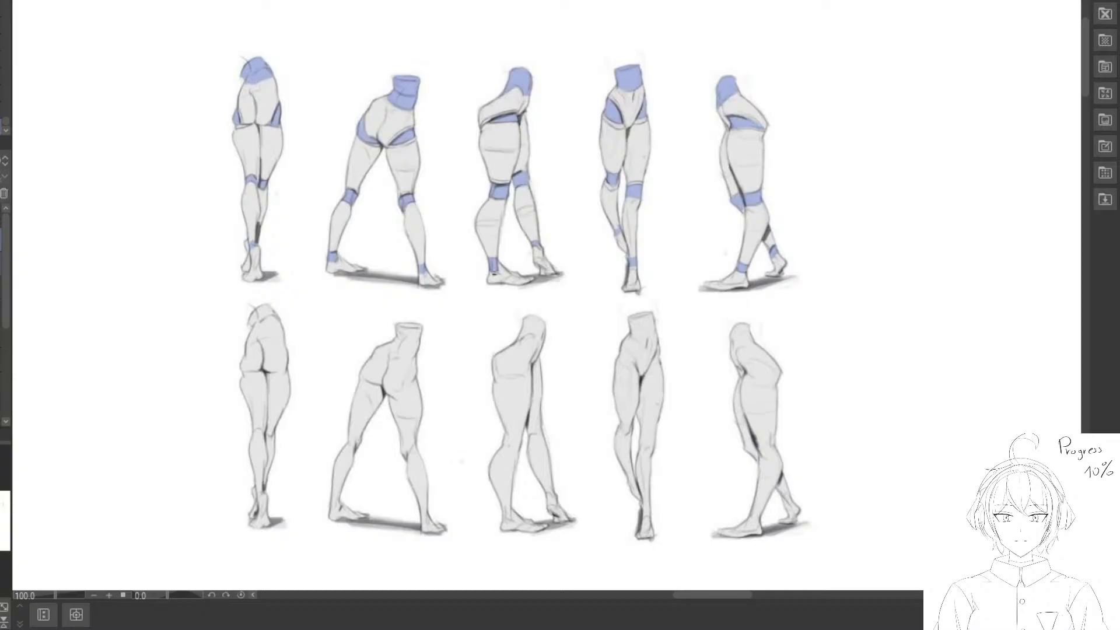
drag(574, 224, 458, 226)
Beside the reference sheet, lightly block in the first figure's pelvis box with centre lines, rounded hips and both thighs.
mouse_move(718, 170)
mouse_down()
mouse_move(785, 147)
mouse_move(798, 93)
mouse_move(831, 125)
mouse_move(798, 146)
mouse_up()
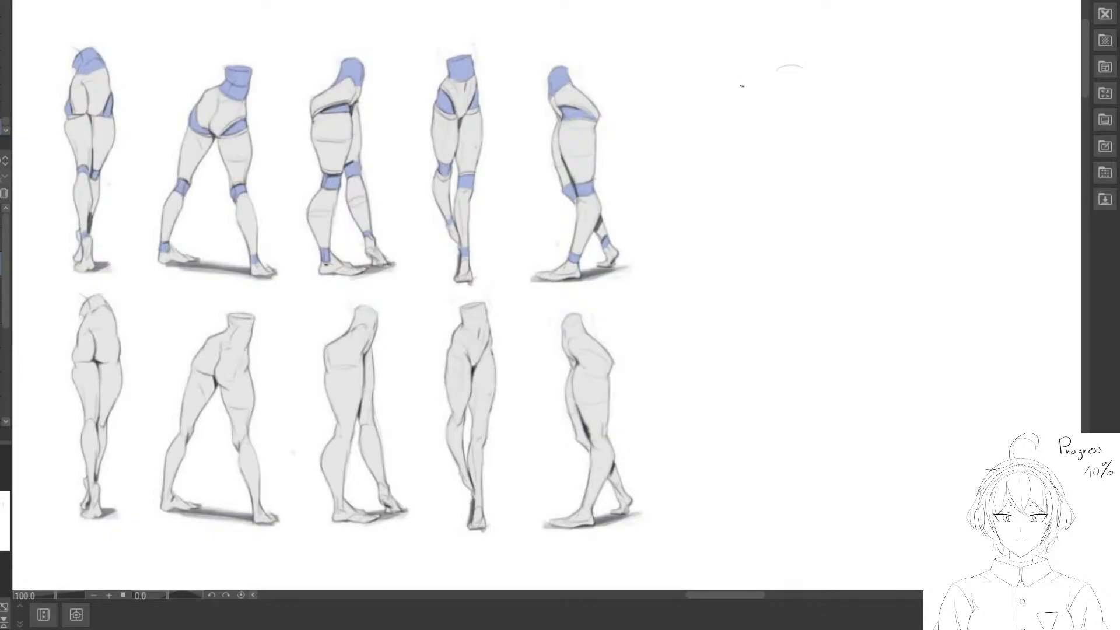
key(e)
mouse_move(808, 66)
mouse_down()
mouse_move(797, 65)
mouse_move(814, 106)
mouse_up()
key(p)
mouse_move(798, 151)
mouse_down()
mouse_move(789, 127)
mouse_move(760, 165)
mouse_up()
mouse_move(782, 96)
mouse_down()
mouse_move(776, 169)
mouse_move(742, 117)
mouse_move(757, 167)
mouse_move(776, 134)
mouse_move(776, 172)
mouse_up()
key(e)
key(p)
key(e)
key(p)
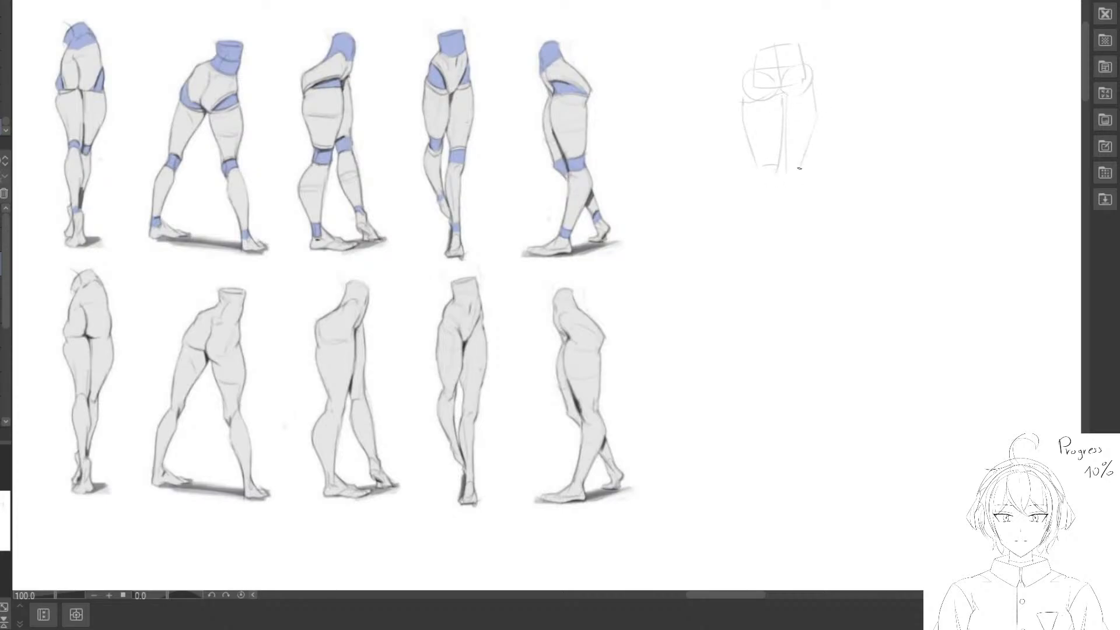
Draw a ticked vertical proportion guide beside the thighs and block in the planted leg's knee, calf, ankle and foot.
drag(839, 181, 822, 182)
drag(823, 82, 837, 316)
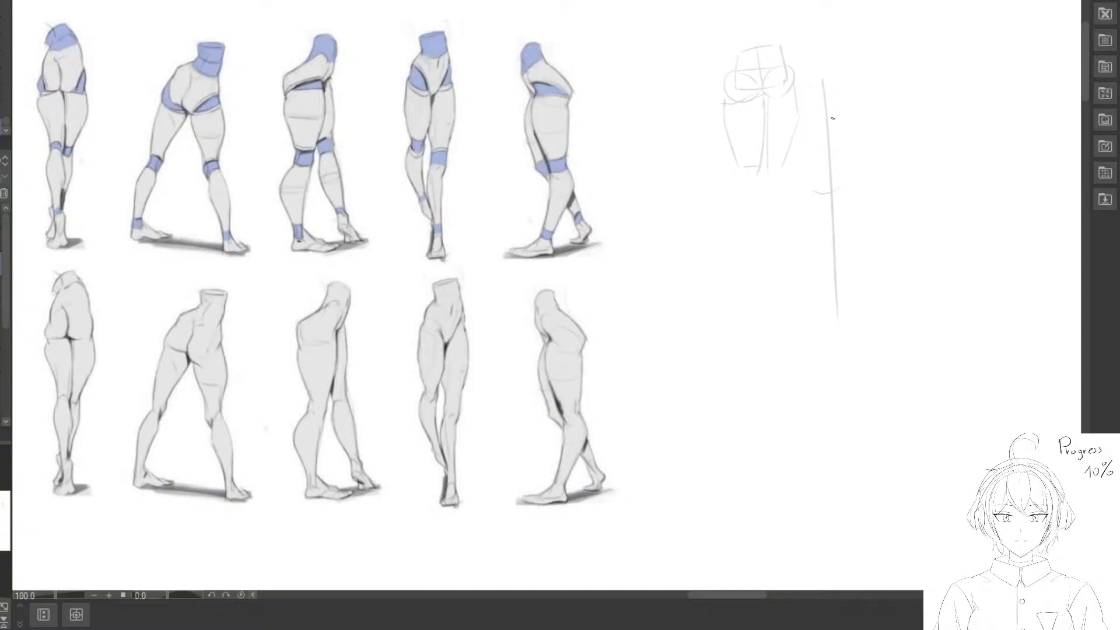
drag(748, 251, 762, 241)
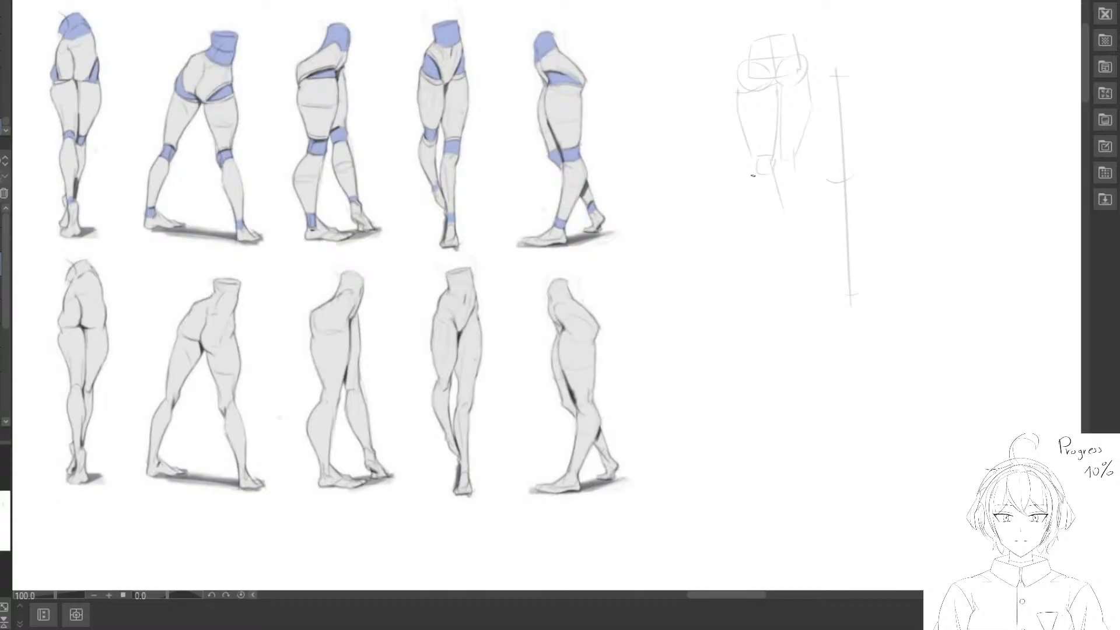
drag(752, 190, 772, 290)
mouse_move(776, 224)
mouse_down()
mouse_move(781, 296)
mouse_move(774, 285)
mouse_move(758, 303)
mouse_up()
key(e)
key(p)
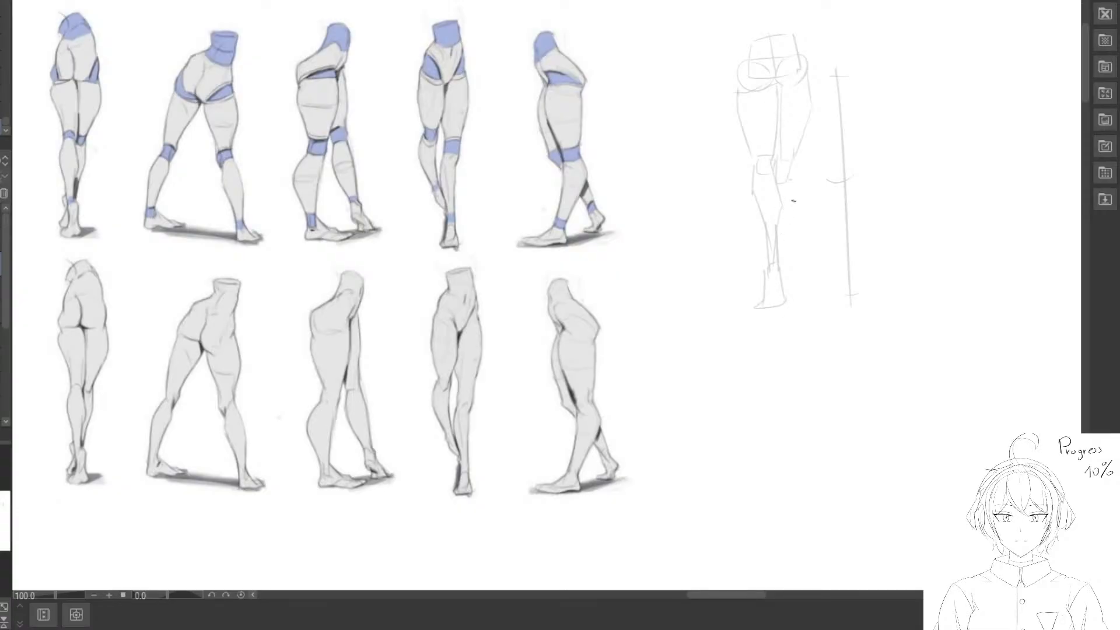
Block in the other lower leg crossing behind, ending in the raised foot beside the planted ankle.
drag(792, 177, 777, 241)
drag(763, 263, 758, 298)
drag(757, 277, 765, 267)
scroll(795, 148, up, 2)
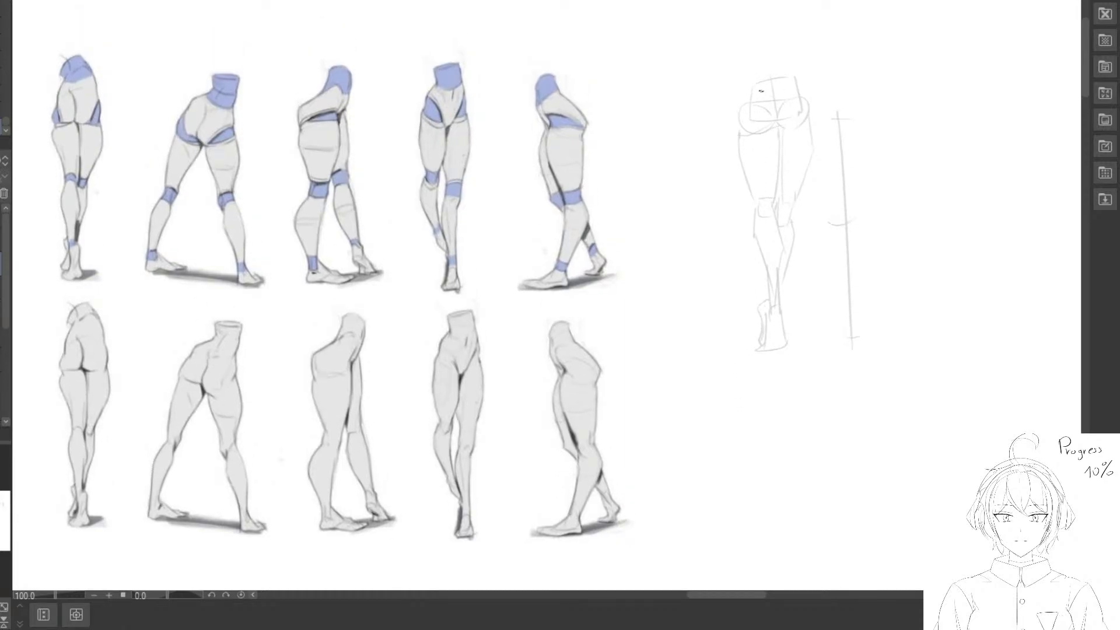
On the line layer, draw the tilted waist opening and the buttocks in darker lines over the rough sketch.
mouse_move(743, 79)
mouse_down()
mouse_move(776, 59)
mouse_move(788, 86)
mouse_move(764, 95)
mouse_move(734, 48)
mouse_move(770, 44)
mouse_up()
click(1, 240)
key(ctrl+z)
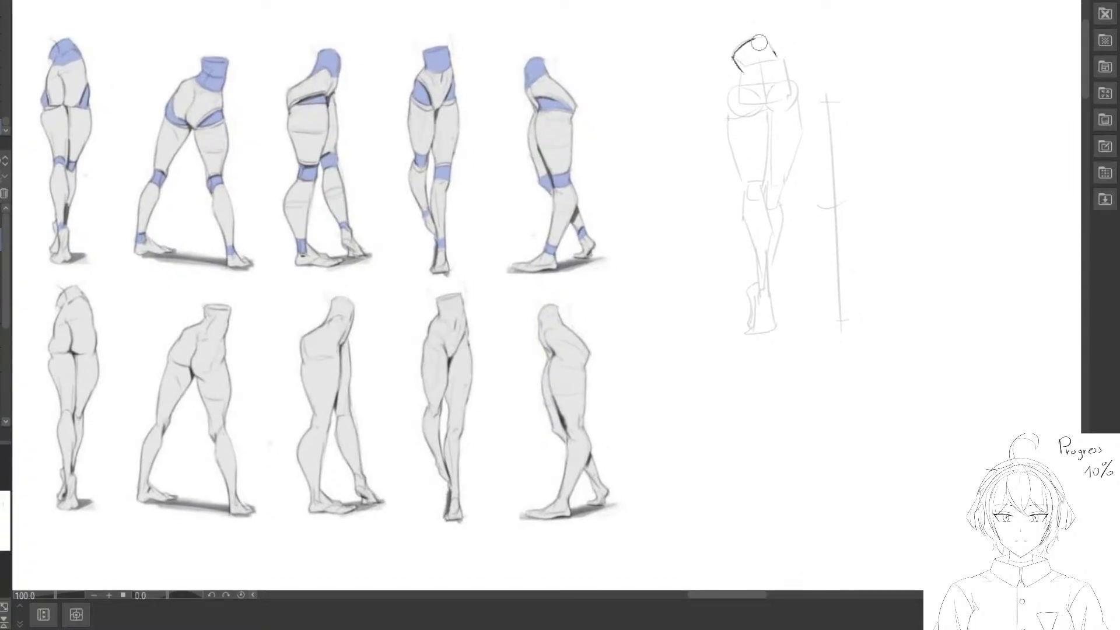
key(ctrl+z)
mouse_move(732, 59)
mouse_down()
mouse_move(756, 39)
mouse_move(779, 53)
mouse_move(737, 62)
mouse_move(777, 57)
mouse_move(745, 66)
mouse_move(741, 108)
mouse_up()
key(ctrl+z)
mouse_move(742, 66)
mouse_down()
mouse_move(738, 101)
mouse_move(759, 111)
mouse_up()
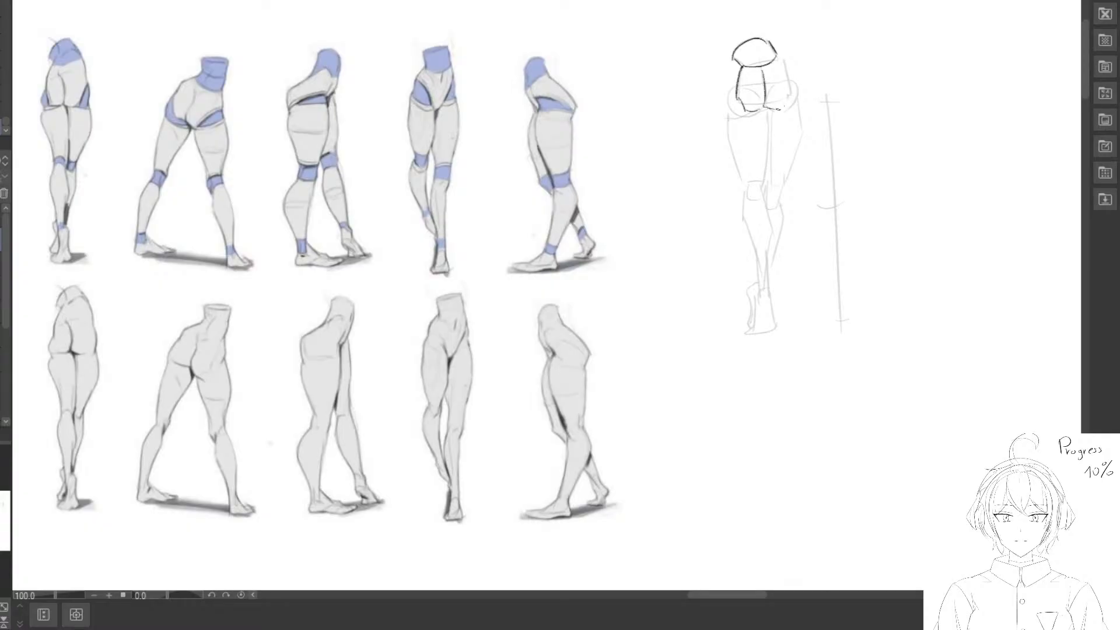
drag(782, 53, 790, 75)
scroll(732, 82, down, 1)
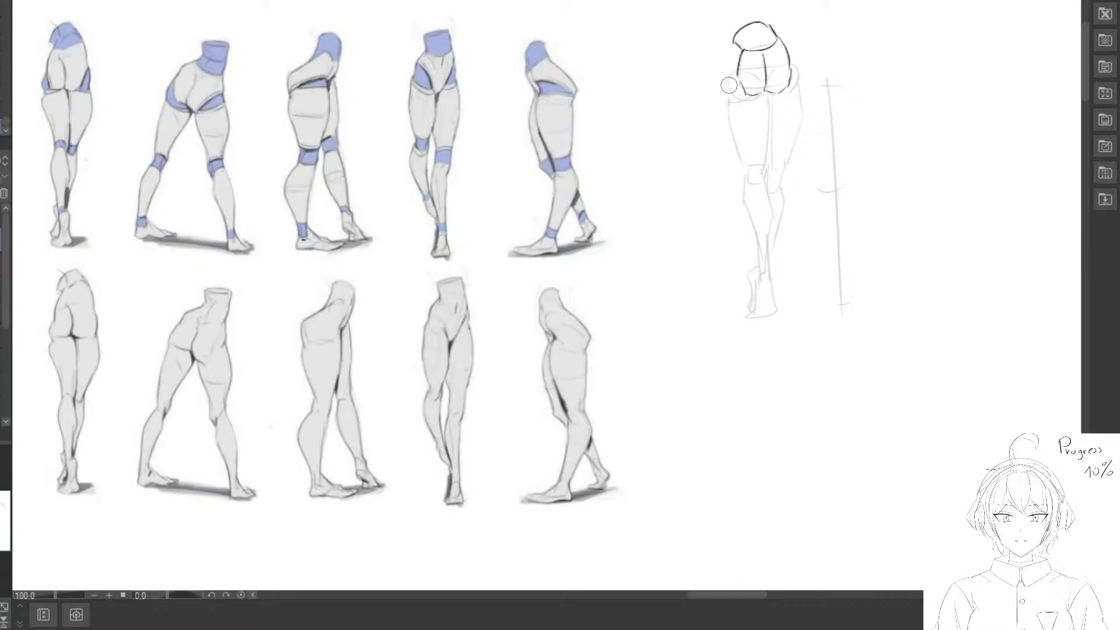
Outline the hip masses on both sides of the buttocks and the line separating the two thighs.
drag(735, 71, 745, 97)
mouse_move(800, 63)
mouse_down()
mouse_move(795, 89)
mouse_move(767, 126)
mouse_move(767, 81)
mouse_move(765, 144)
mouse_up()
scroll(790, 93, down, 1)
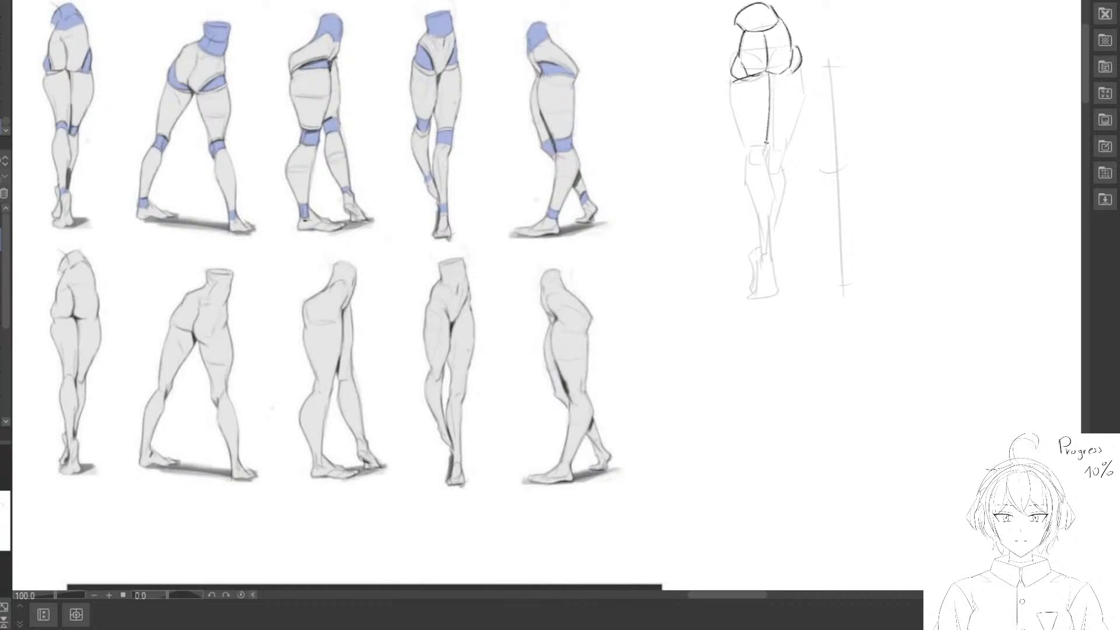
Outline the outer contours of both thighs in dark lines and mark the backs of both knees.
drag(734, 82, 747, 141)
key(ctrl+z)
drag(735, 82, 748, 147)
mouse_move(798, 69)
mouse_down()
mouse_move(789, 158)
mouse_move(798, 73)
mouse_move(772, 146)
mouse_move(784, 153)
mouse_move(785, 141)
mouse_move(757, 138)
mouse_move(760, 213)
mouse_up()
key(e)
key(e)
key(p)
key(ctrl+z)
key(ctrl+z)
key(space)
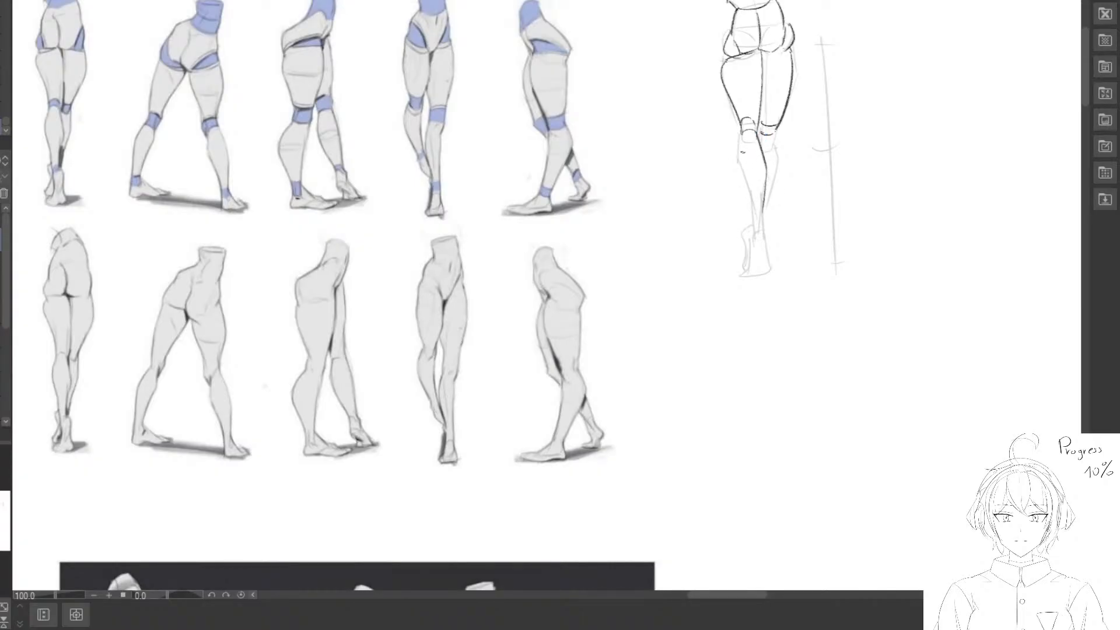
Outline both calves down to the ankles, the planted foot with its toes and the raised foot behind it.
mouse_move(739, 137)
mouse_down()
mouse_move(751, 221)
mouse_move(739, 146)
mouse_move(755, 224)
mouse_move(764, 220)
mouse_move(764, 275)
mouse_up()
key(e)
key(p)
key(e)
key(p)
drag(770, 268, 761, 273)
drag(754, 231, 744, 275)
drag(744, 276, 762, 277)
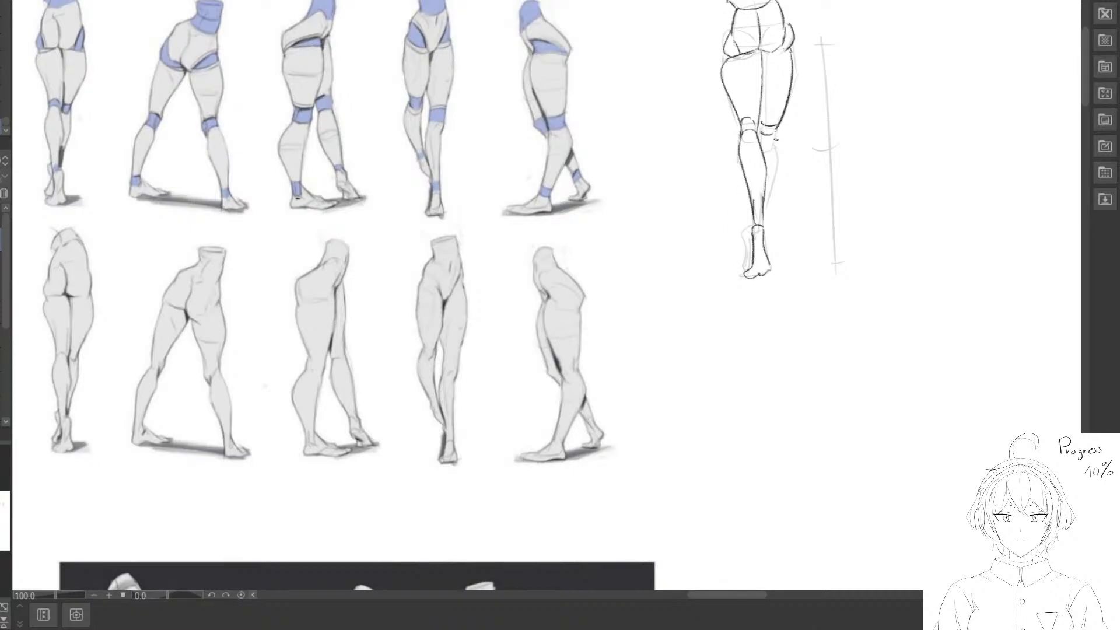
mouse_move(775, 134)
mouse_down()
mouse_move(766, 202)
mouse_move(743, 231)
mouse_move(749, 265)
mouse_up()
Select the waist part of the dark sketch, stretch it taller, tilt it slightly and clear the selection.
drag(797, 183, 789, 235)
mouse_move(711, 15)
mouse_down()
mouse_move(712, 70)
mouse_move(806, 88)
mouse_move(770, 109)
mouse_up()
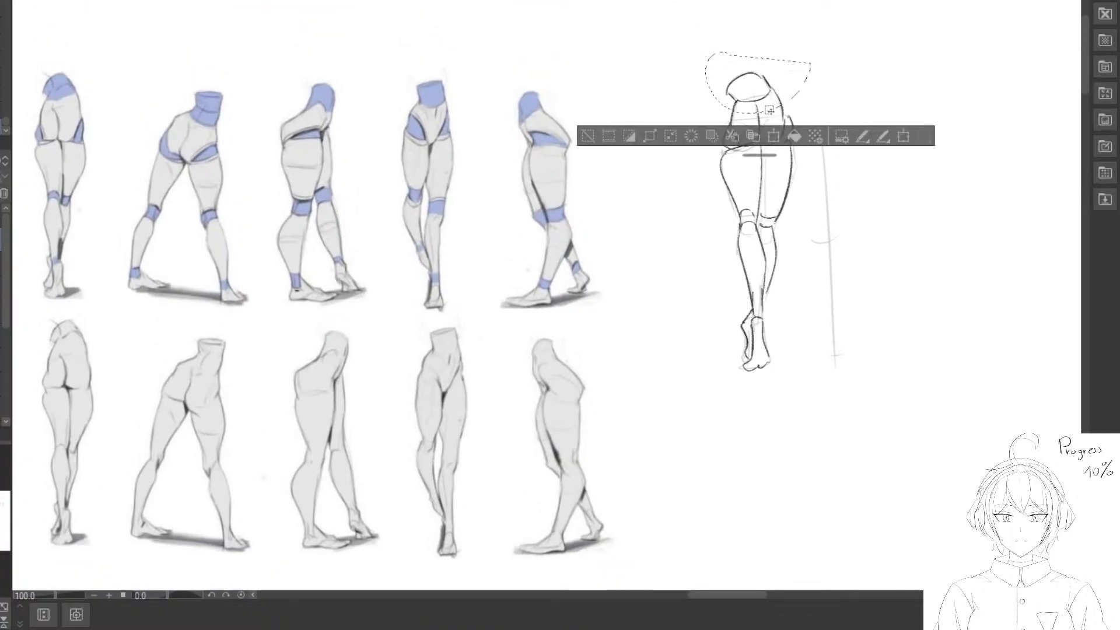
click(744, 132)
drag(758, 45, 759, 28)
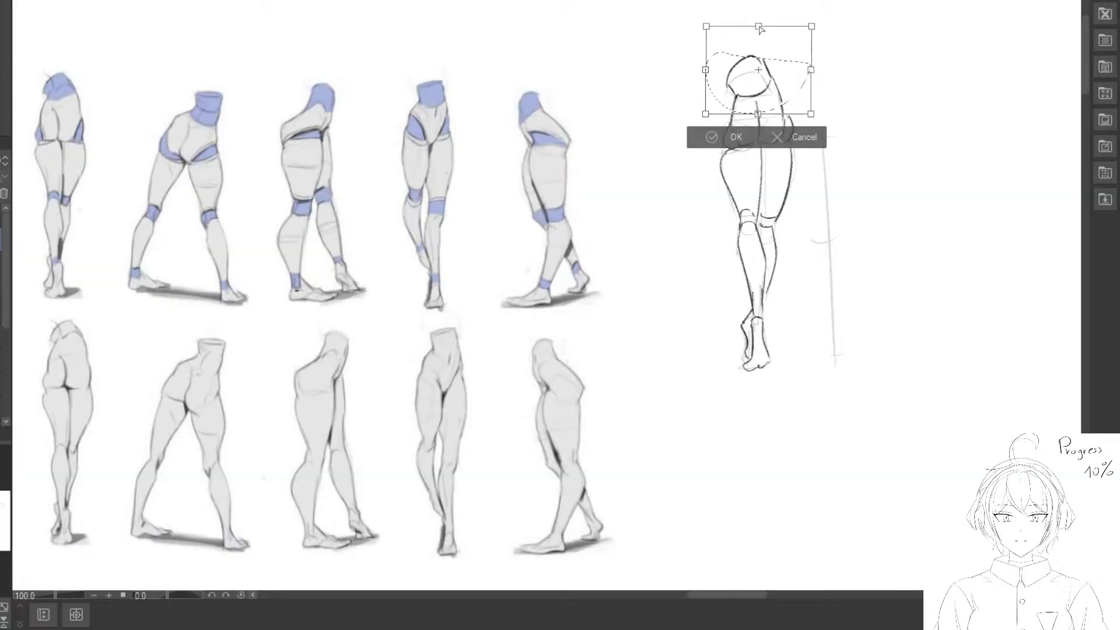
drag(819, 55, 798, 90)
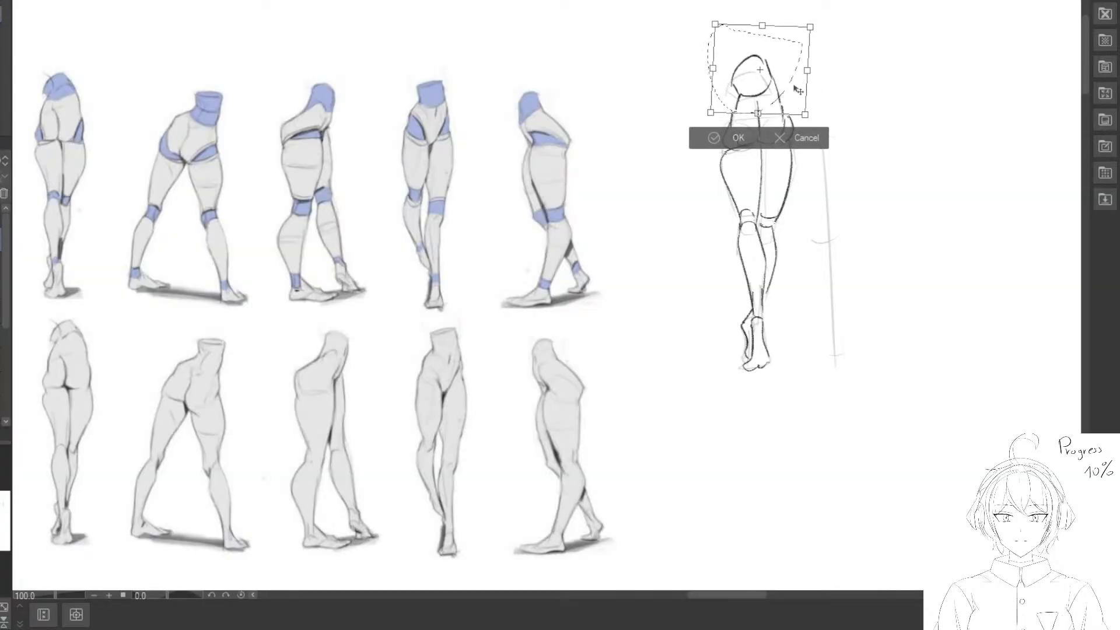
click(715, 141)
click(583, 138)
Erase parts of the stretched waist outline and redraw its upper contour with a centre line.
drag(610, 174, 668, 127)
drag(808, 71, 773, 69)
key(e)
mouse_move(741, 29)
mouse_down()
mouse_move(749, 52)
mouse_move(776, 39)
mouse_move(784, 71)
mouse_up()
key(p)
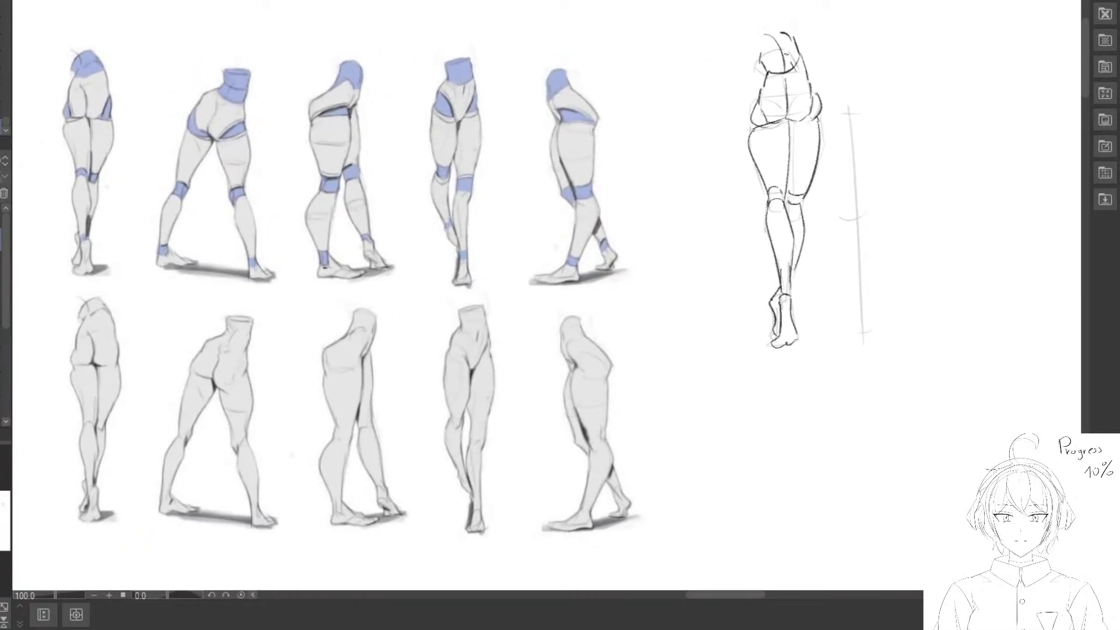
Select the whole dark leg sketch and move it over to the first figure of the upper reference row.
scroll(724, 155, down, 2)
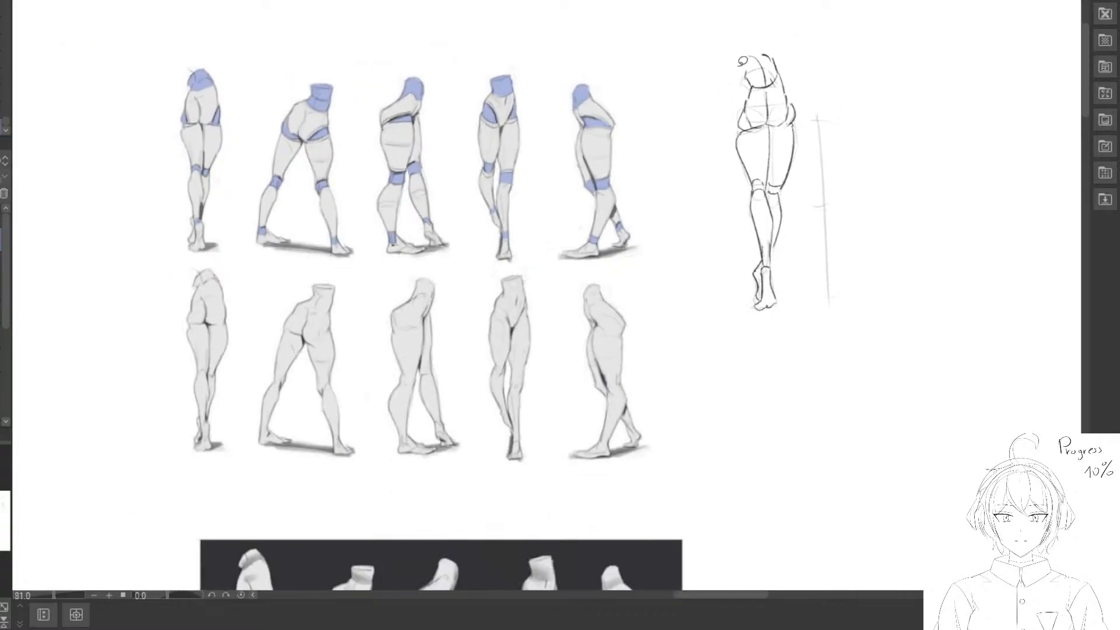
drag(751, 3, 690, 248)
drag(728, 348, 776, 6)
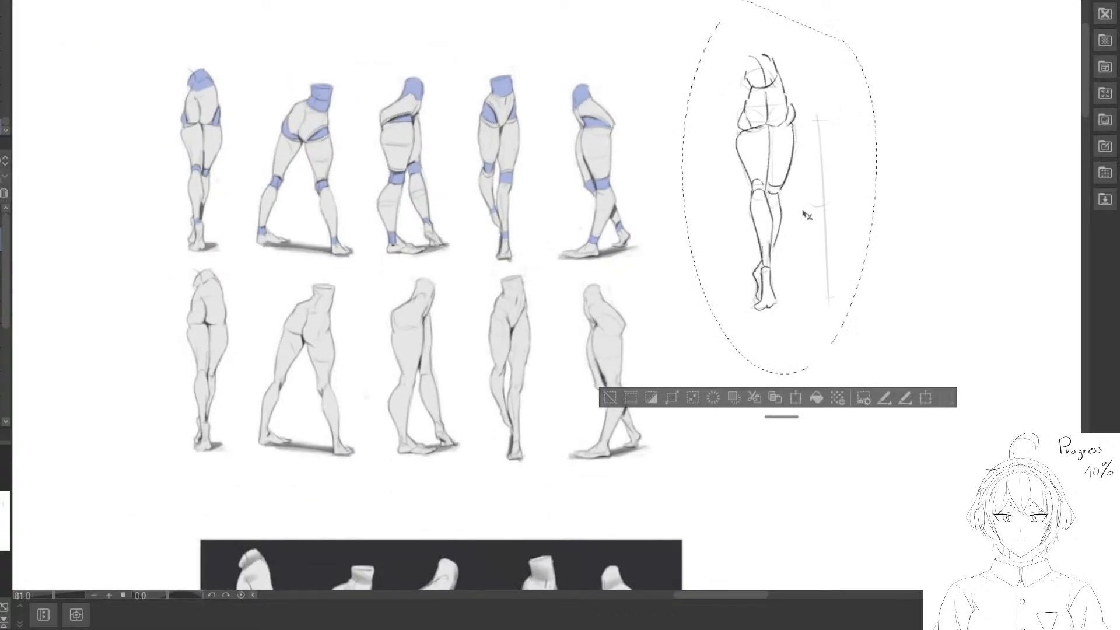
mouse_move(806, 213)
mouse_down()
mouse_move(381, 223)
mouse_move(534, 250)
mouse_up()
drag(596, 253, 437, 234)
Scale down and rotate the moved sketch to fit over the first reference figure for comparison, apply it and deselect.
key(ctrl+t)
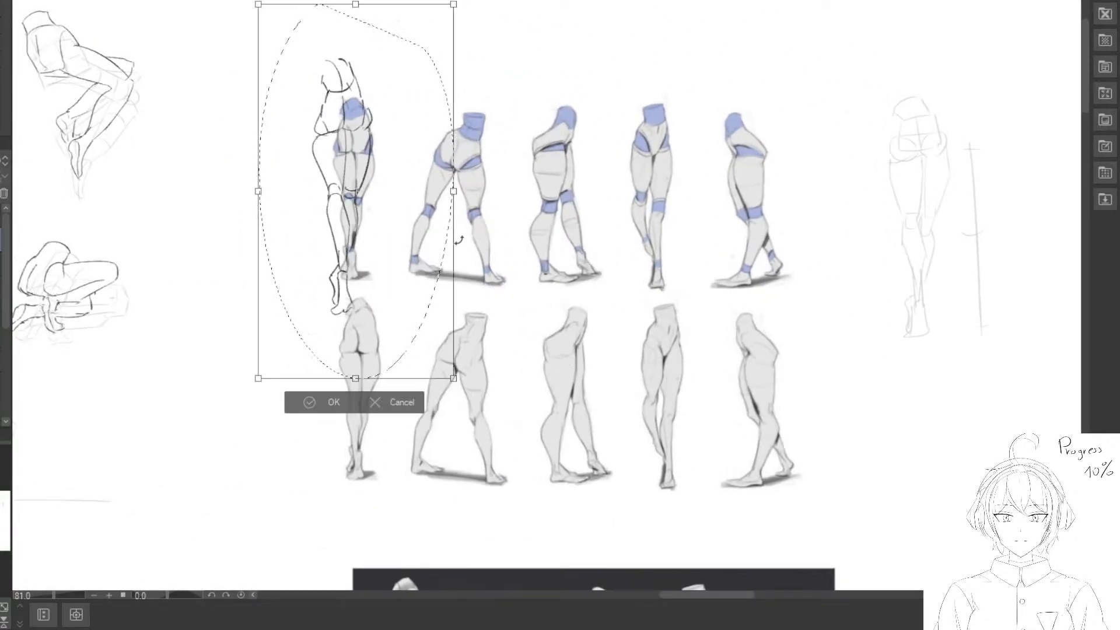
drag(449, 22, 406, 62)
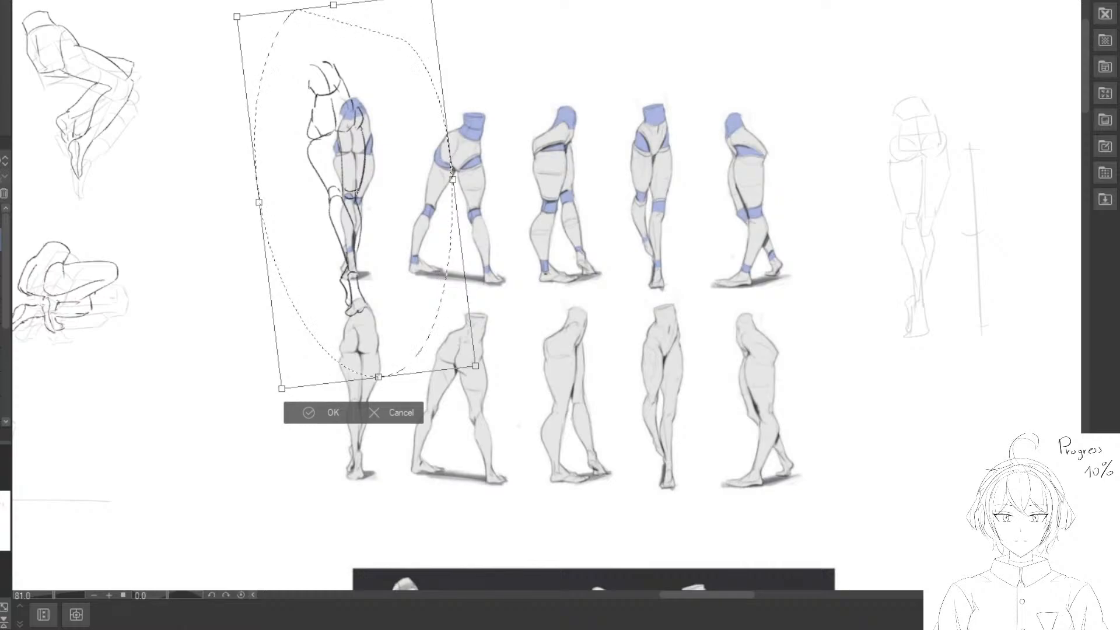
key(ctrl+z)
drag(454, 5, 385, 94)
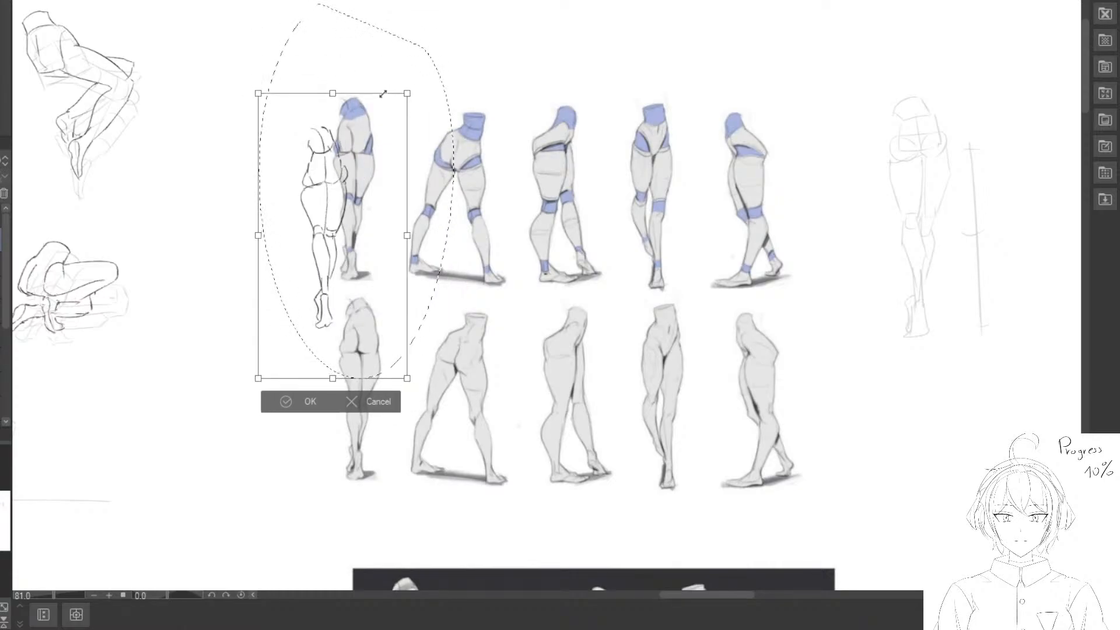
mouse_move(360, 150)
mouse_down()
mouse_move(395, 107)
mouse_move(385, 101)
mouse_up()
drag(448, 83, 453, 88)
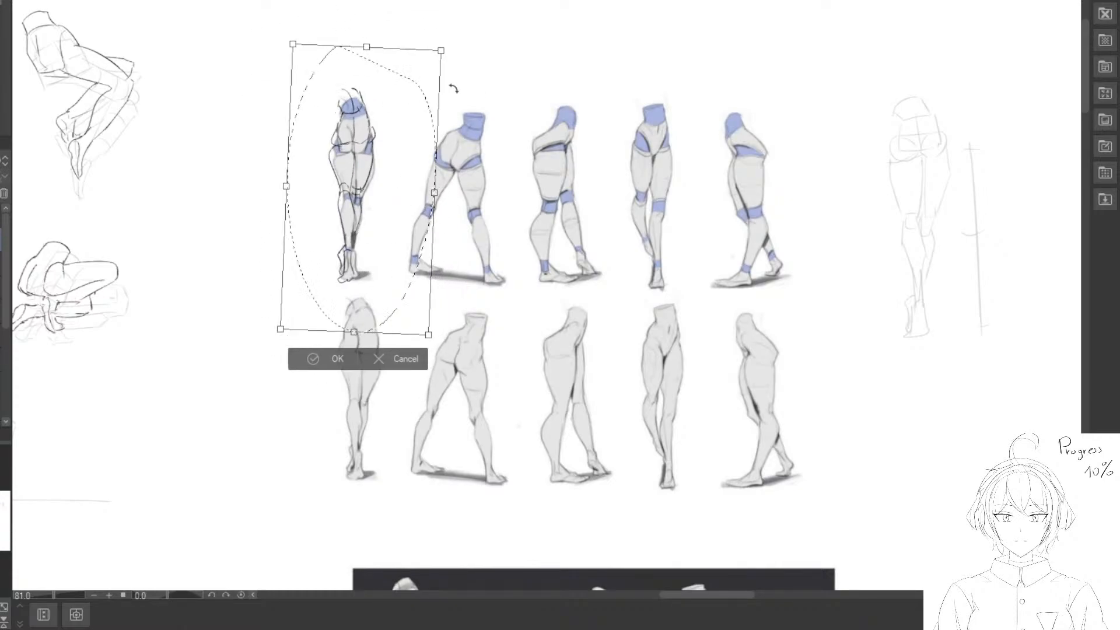
mouse_move(441, 50)
mouse_down()
mouse_move(423, 88)
mouse_move(457, 85)
mouse_move(435, 69)
mouse_move(424, 95)
mouse_move(459, 71)
mouse_up()
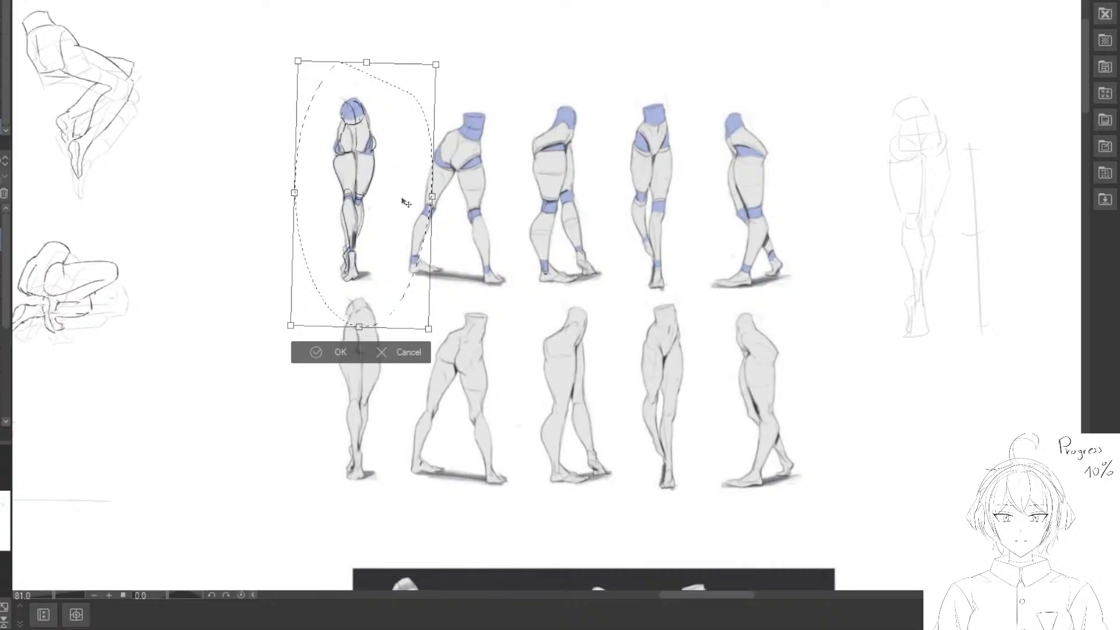
key(Return)
scroll(383, 160, down, 1)
click(250, 317)
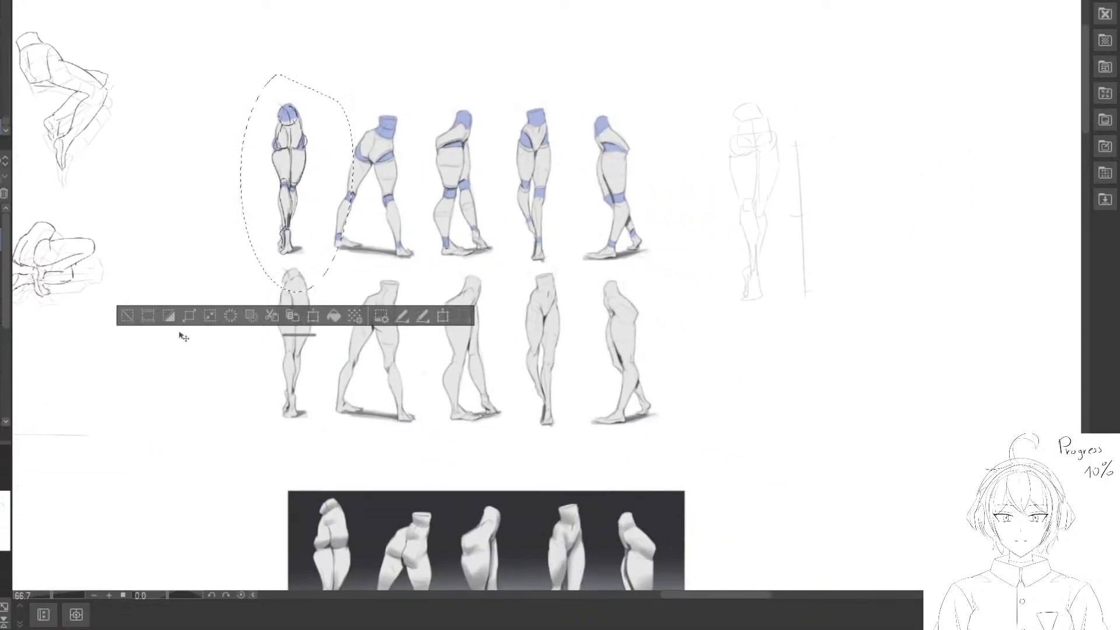
click(127, 318)
Undo the comparison overlay so the sketch goes back beside the reference, and clear the selection.
key(ctrl+z)
key(ctrl+z)
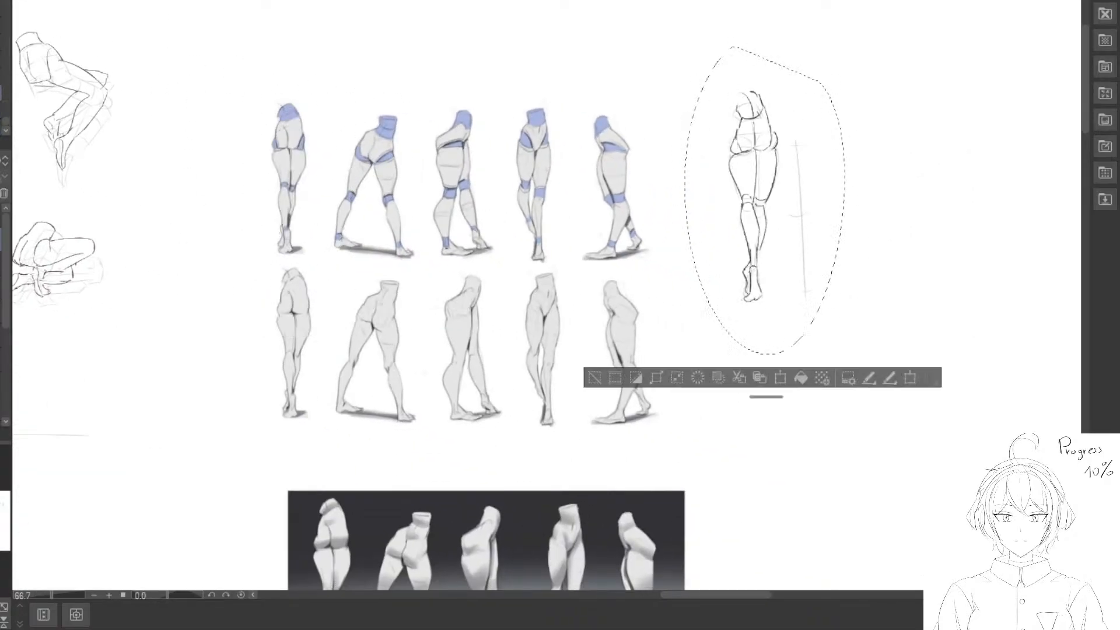
drag(650, 145, 558, 137)
click(508, 370)
In an empty canvas area away from the reference, lightly sketch the waist lines and a pelvis box with centre lines.
drag(665, 208, 588, 211)
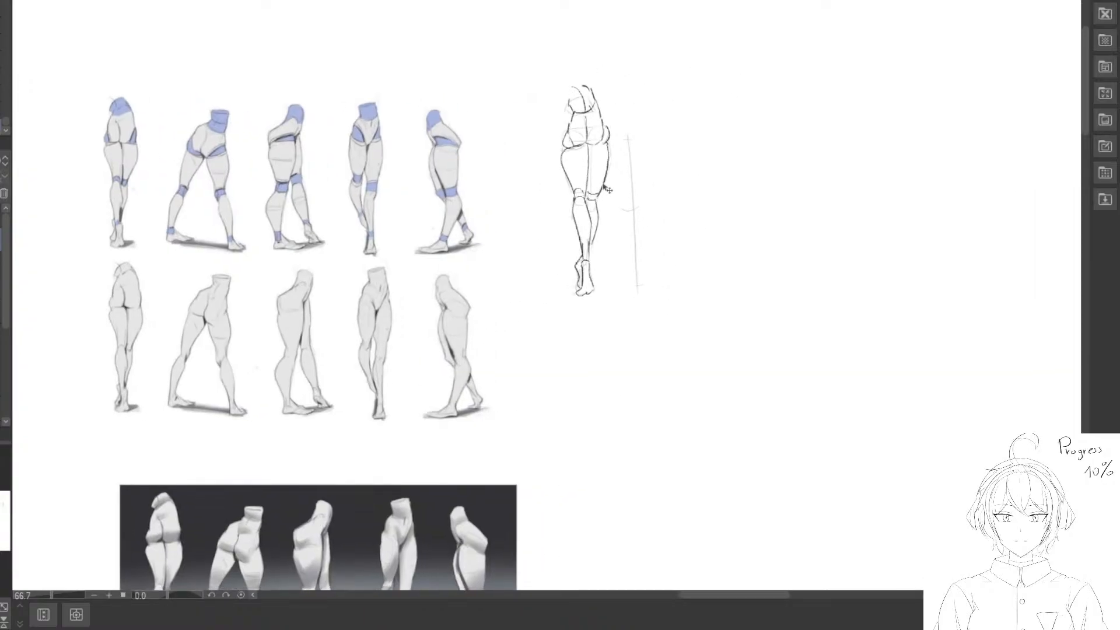
drag(836, 286, 576, 183)
key(ctrl+plus)
drag(687, 297, 429, 168)
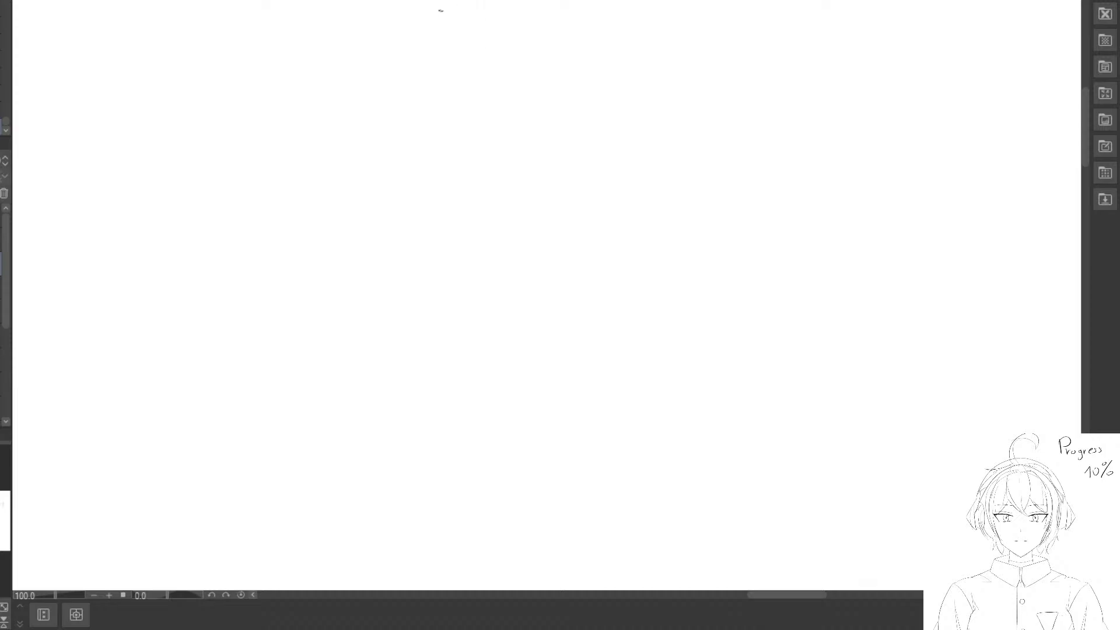
mouse_move(441, 11)
mouse_down()
mouse_move(475, 35)
mouse_move(466, 17)
mouse_up()
key(ctrl+z)
drag(429, 55, 493, 84)
drag(471, 44, 471, 80)
drag(439, 64, 500, 60)
drag(438, 46, 438, 78)
drag(499, 42, 502, 80)
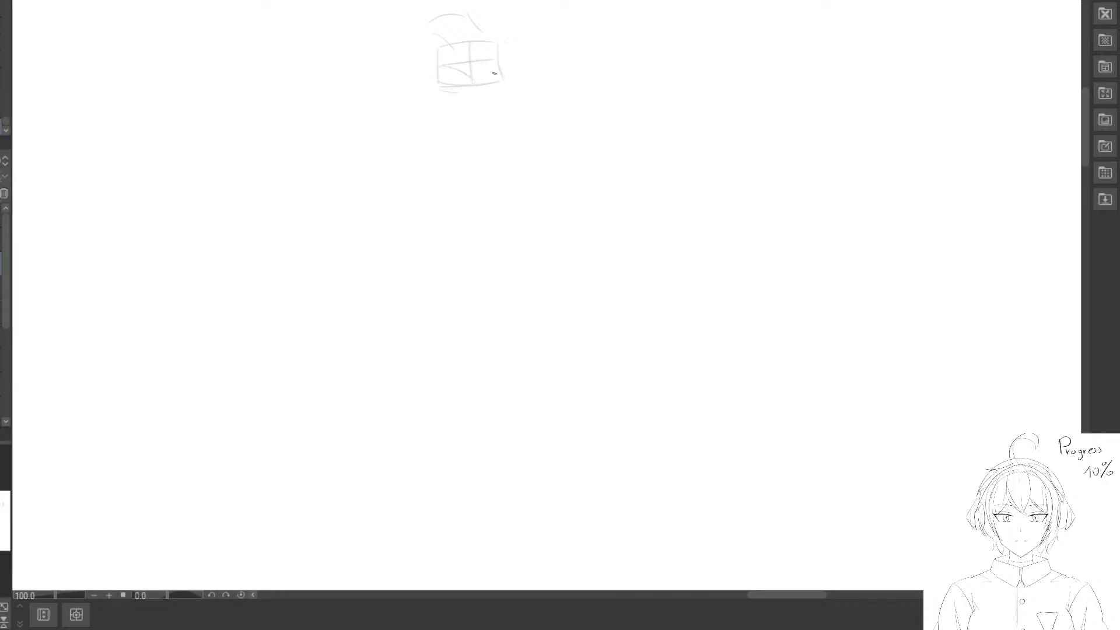
Add rounded buttocks to the pelvis box and draw a vertical proportion guide with ticks beside it.
drag(436, 72, 477, 86)
drag(555, 86, 570, 306)
key(ctrl+z)
drag(563, 90, 571, 332)
drag(492, 115, 510, 98)
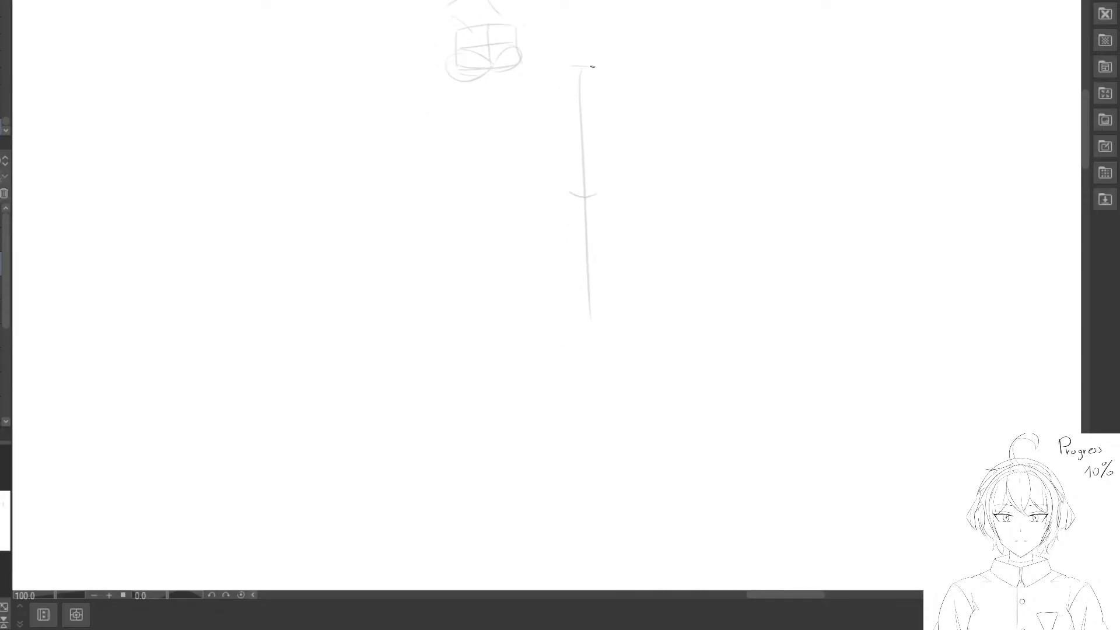
Block in the planted leg's thigh from the hip down to a rounded knee.
mouse_move(446, 70)
mouse_down()
mouse_move(465, 166)
mouse_move(442, 100)
mouse_move(467, 176)
mouse_up()
key(e)
key(p)
drag(495, 70, 490, 173)
Block in the planted leg's calf, ankle and wedge-shaped foot below the knee.
drag(500, 213, 498, 280)
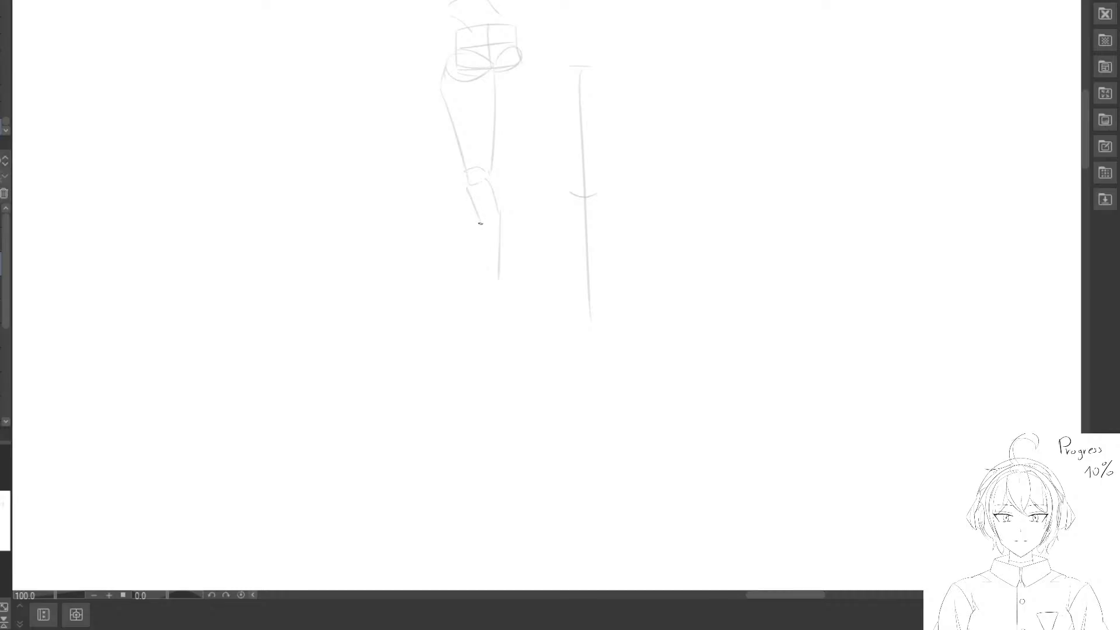
key(e)
mouse_move(480, 227)
mouse_down()
mouse_move(467, 211)
mouse_move(485, 302)
mouse_move(505, 324)
mouse_up()
key(p)
drag(484, 302, 481, 313)
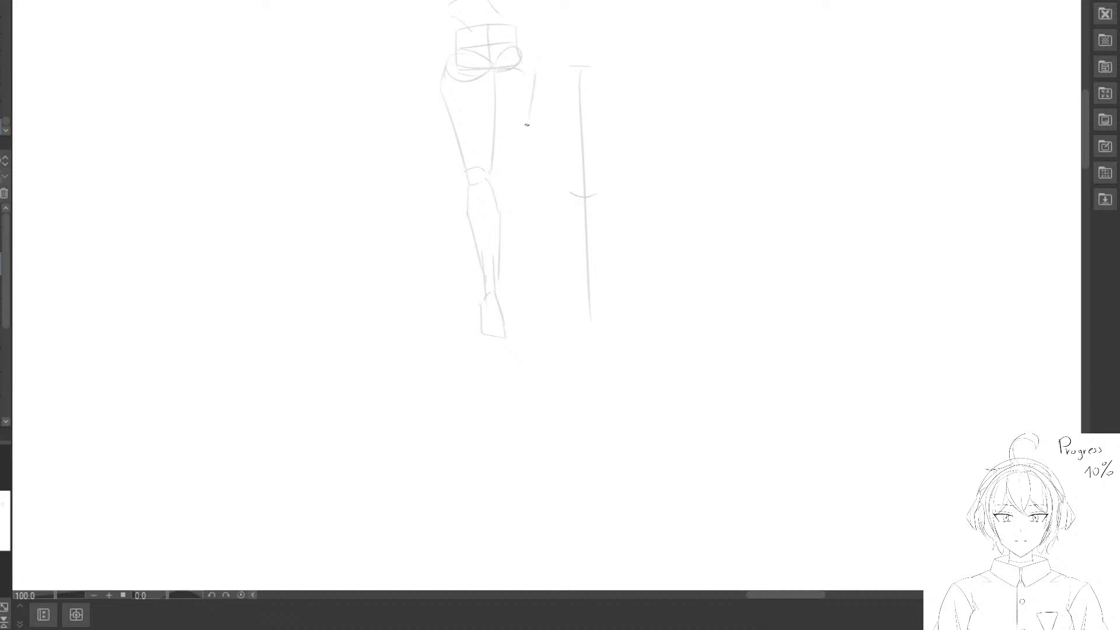
Block in the other leg's thigh, knee and calf crossing behind, ending in the raised foot.
drag(523, 65, 532, 92)
drag(509, 185, 474, 322)
drag(501, 109, 524, 169)
Sketch the tilted waist above the pelvis box with a curved top edge and sloping side lines.
mouse_move(477, 74)
mouse_down()
mouse_move(485, 82)
mouse_move(493, 50)
mouse_up()
mouse_move(485, 54)
mouse_down()
mouse_move(514, 55)
mouse_move(492, 61)
mouse_move(529, 80)
mouse_up()
key(e)
key(p)
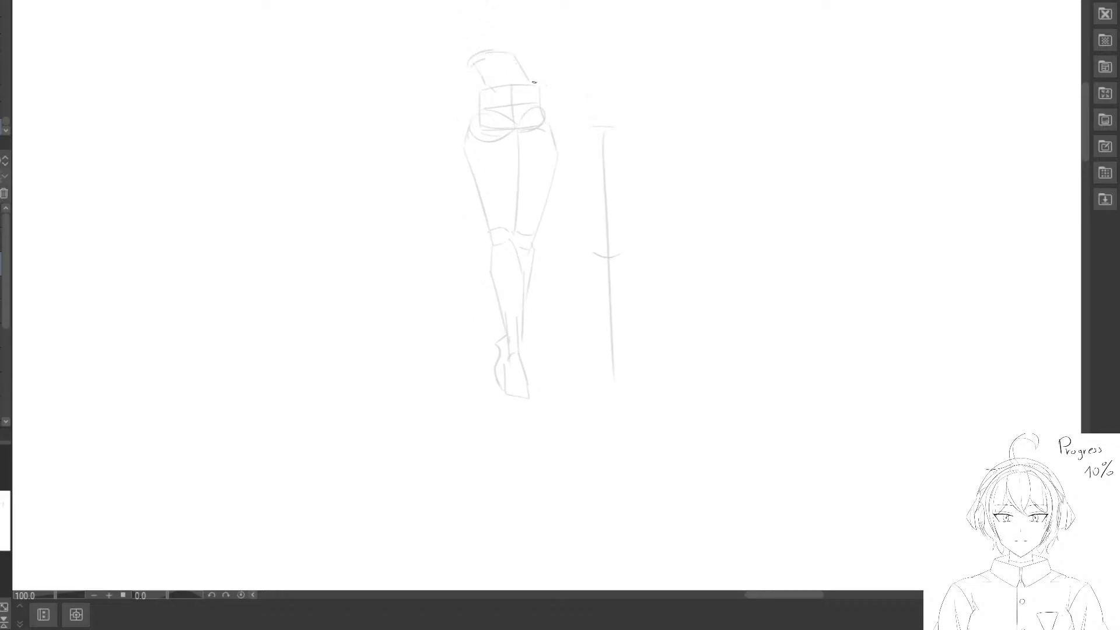
Erase and redraw the planted leg's outer hip and thigh contour.
key(e)
mouse_move(465, 163)
mouse_down()
mouse_move(477, 190)
mouse_move(472, 136)
mouse_up()
key(p)
mouse_move(473, 124)
mouse_down()
mouse_move(487, 204)
mouse_move(471, 139)
mouse_up()
key(e)
key(p)
drag(472, 129, 482, 209)
key(e)
key(p)
key(space)
drag(472, 152, 385, 157)
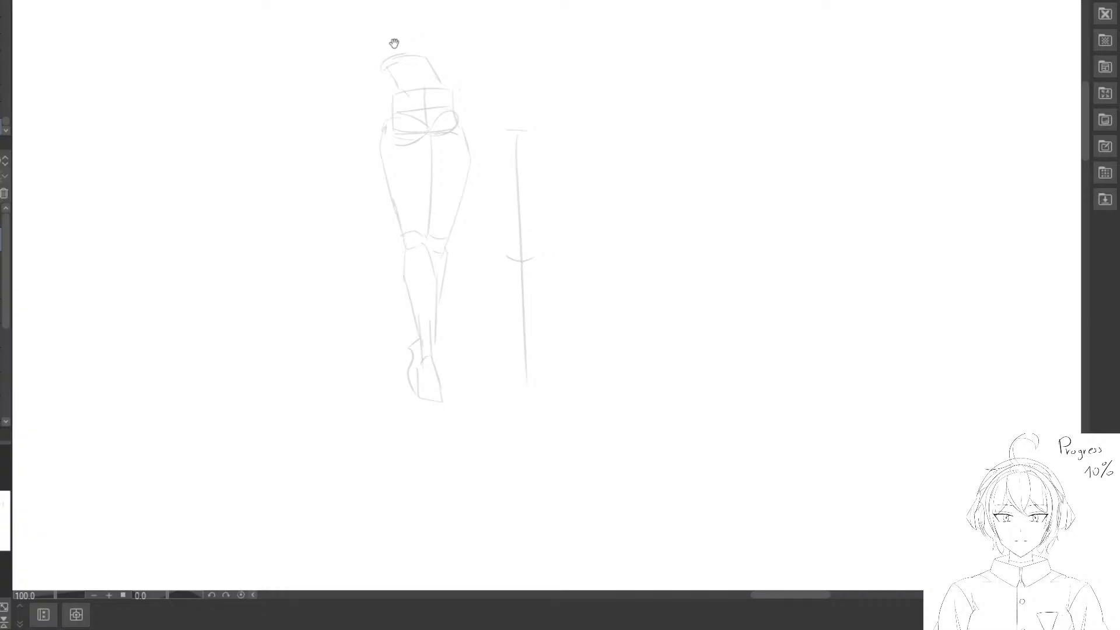
Outline the tilted waist and pelvis in darker lines, with a centre line down the back.
mouse_move(457, 132)
mouse_down()
mouse_move(465, 137)
mouse_move(463, 107)
mouse_up()
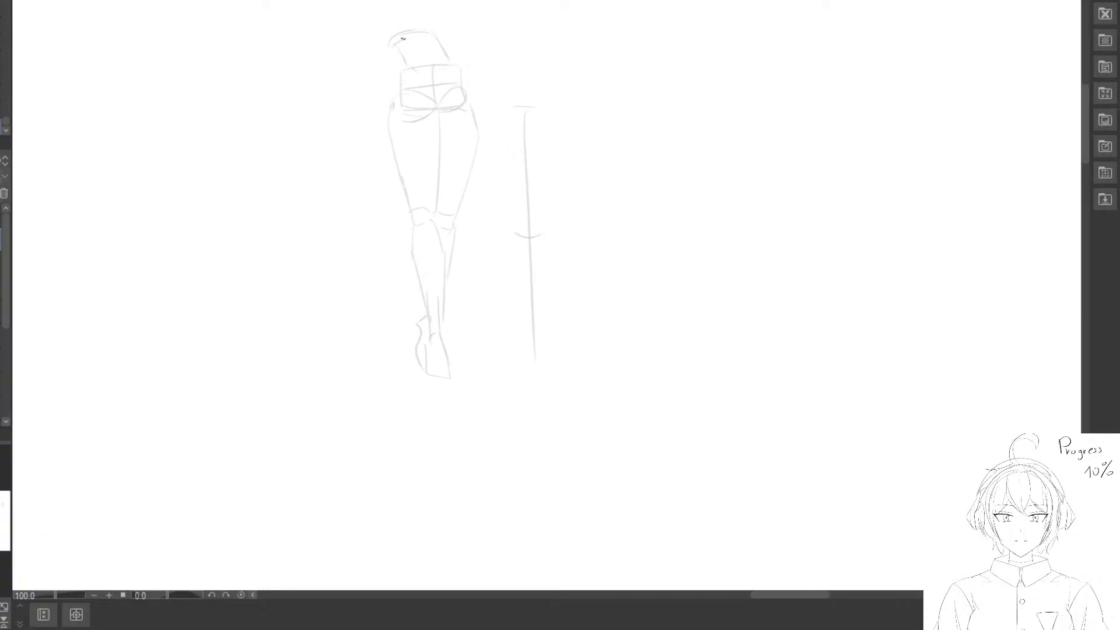
mouse_move(398, 42)
mouse_down()
mouse_move(434, 33)
mouse_move(443, 51)
mouse_up()
key(e)
key(p)
mouse_move(431, 56)
mouse_down()
mouse_move(435, 102)
mouse_move(458, 105)
mouse_up()
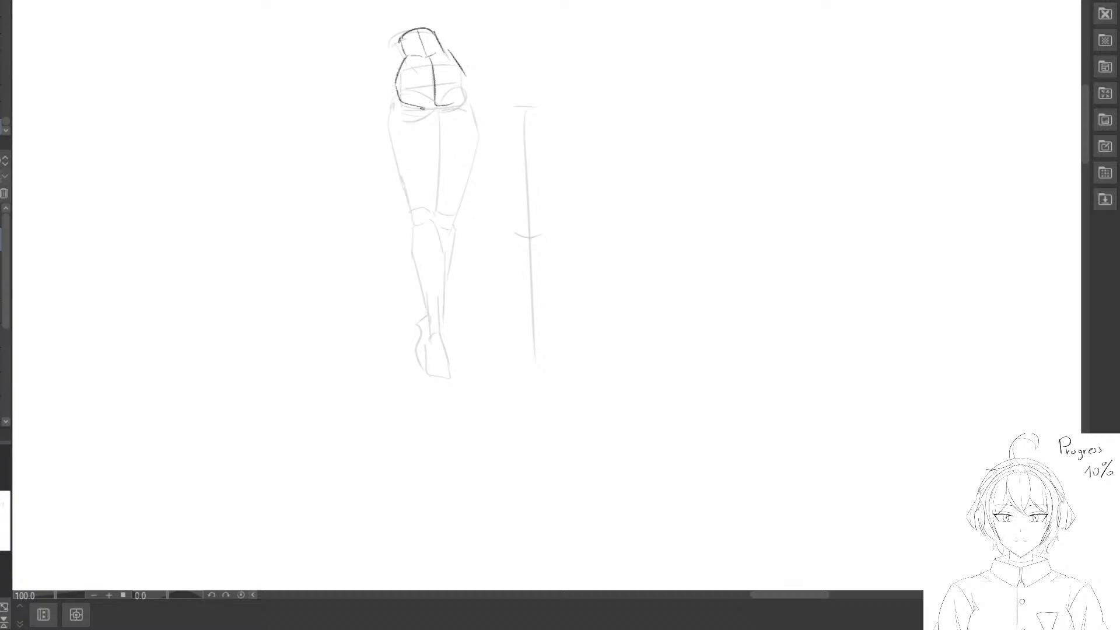
mouse_move(457, 105)
mouse_down()
mouse_move(482, 202)
mouse_move(473, 111)
mouse_up()
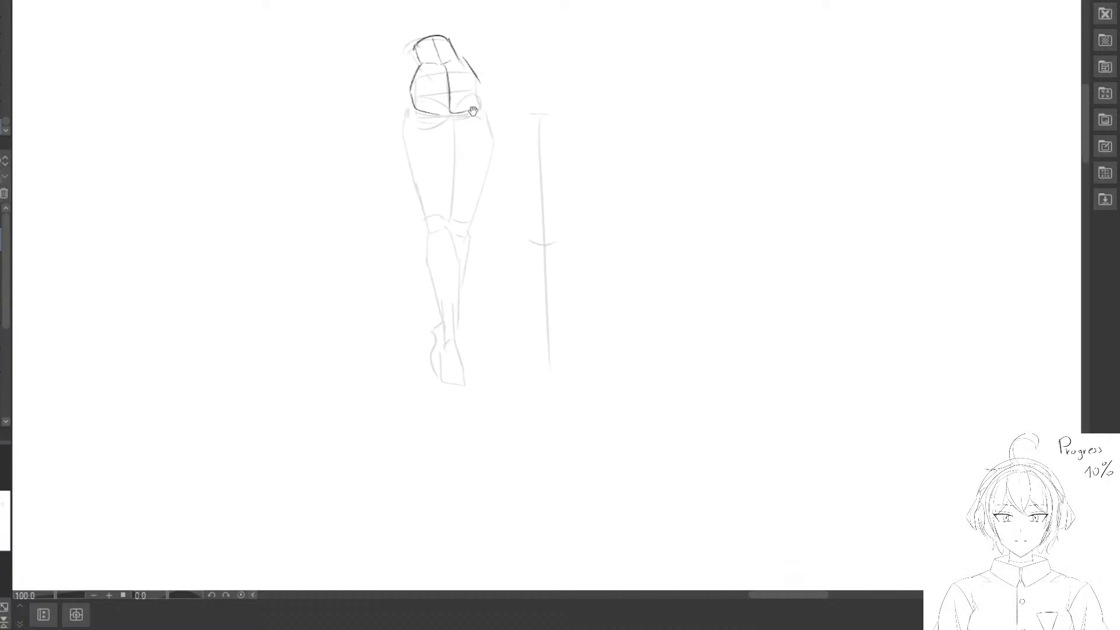
Redo the pelvis side line and add the rounded buttock curves beneath both hips.
key(ctrl+z)
mouse_move(465, 60)
mouse_down()
mouse_move(480, 110)
mouse_move(468, 67)
mouse_move(480, 111)
mouse_move(450, 85)
mouse_move(449, 96)
mouse_up()
key(ctrl+z)
key(ctrl+z)
mouse_move(403, 98)
mouse_down()
mouse_move(428, 120)
mouse_move(410, 119)
mouse_move(429, 120)
mouse_move(398, 106)
mouse_move(435, 119)
mouse_move(404, 120)
mouse_move(422, 111)
mouse_move(431, 120)
mouse_up()
mouse_move(482, 92)
mouse_down()
mouse_move(467, 120)
mouse_move(496, 108)
mouse_move(479, 123)
mouse_up()
Outline the planted leg's thigh with a curved top edge and tapering inner and outer contours to the knee.
drag(443, 175, 438, 151)
mouse_move(396, 102)
mouse_down()
mouse_move(443, 97)
mouse_move(442, 186)
mouse_move(444, 130)
mouse_move(446, 143)
mouse_up()
drag(448, 93, 443, 173)
drag(396, 98, 421, 195)
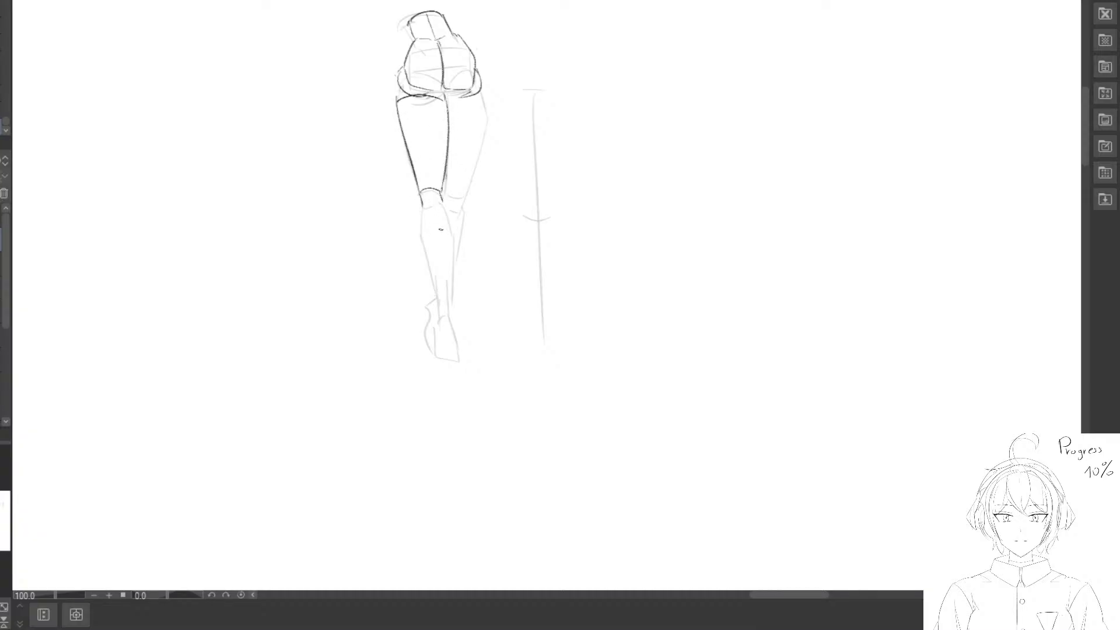
Outline the planted leg's knee, calf, ankle and wedge-shaped foot over the rough sketch.
drag(423, 209, 442, 204)
drag(445, 254, 430, 203)
mouse_move(427, 153)
mouse_down()
mouse_move(438, 180)
mouse_move(433, 262)
mouse_up()
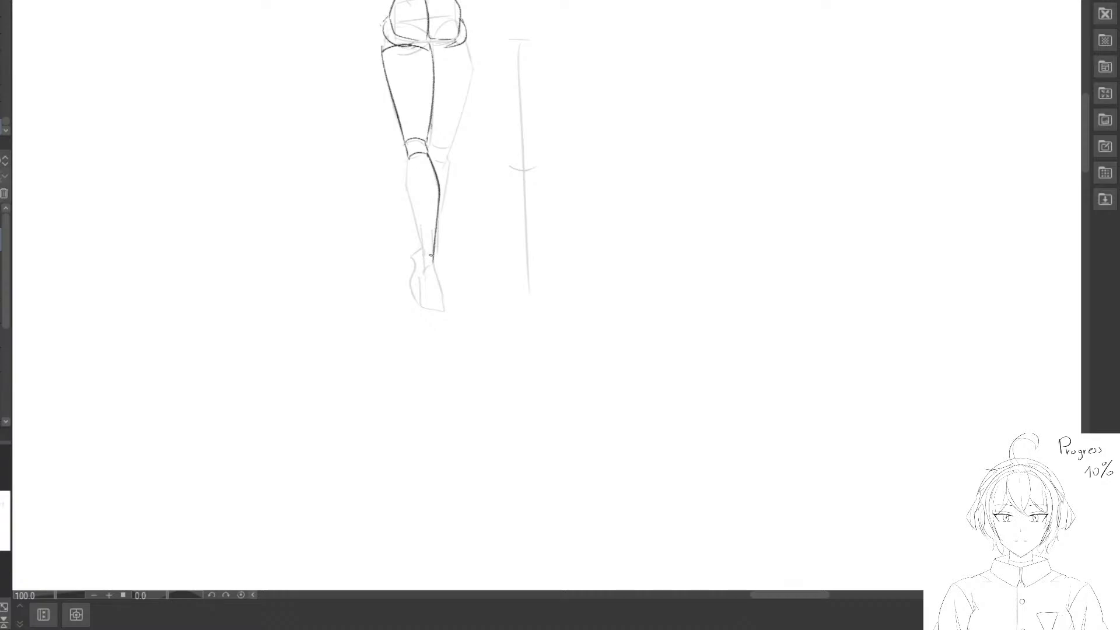
mouse_move(408, 161)
mouse_down()
mouse_move(431, 269)
mouse_move(424, 276)
mouse_move(447, 308)
mouse_move(426, 306)
mouse_move(424, 277)
mouse_move(415, 299)
mouse_up()
Redraw the planted leg's outer thigh line and outline the crossing leg's thigh, knee, calf and raised foot.
mouse_move(431, 49)
mouse_down()
mouse_move(468, 77)
mouse_move(471, 60)
mouse_move(468, 95)
mouse_move(475, 55)
mouse_up()
key(ctrl+z)
key(ctrl+z)
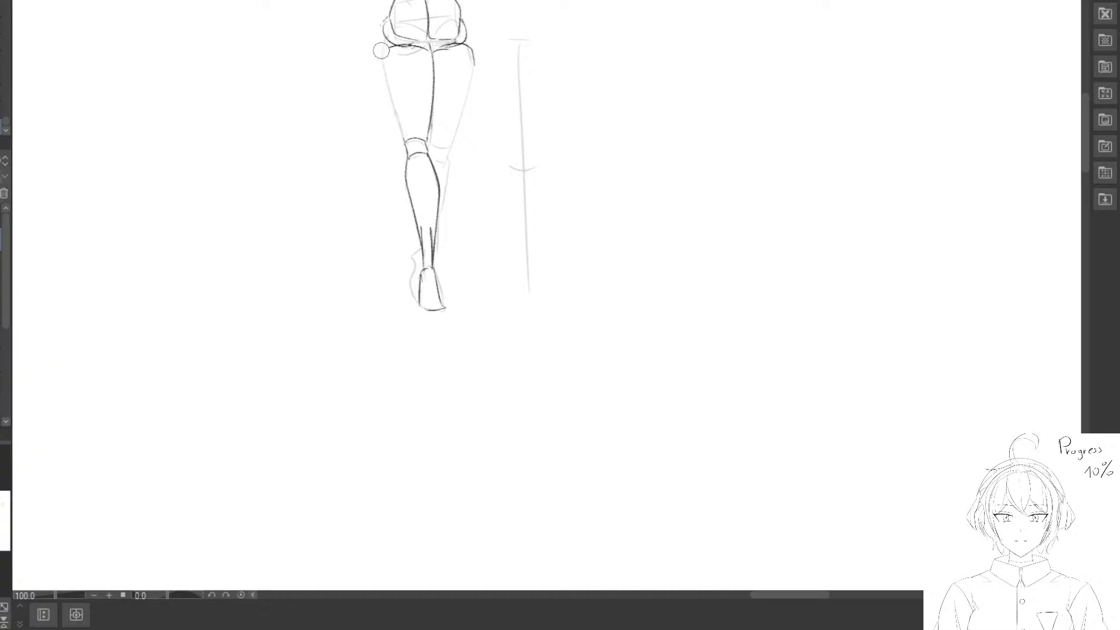
drag(383, 44, 406, 135)
mouse_move(474, 63)
mouse_down()
mouse_move(449, 143)
mouse_move(430, 152)
mouse_move(453, 148)
mouse_move(440, 197)
mouse_up()
drag(417, 251, 410, 281)
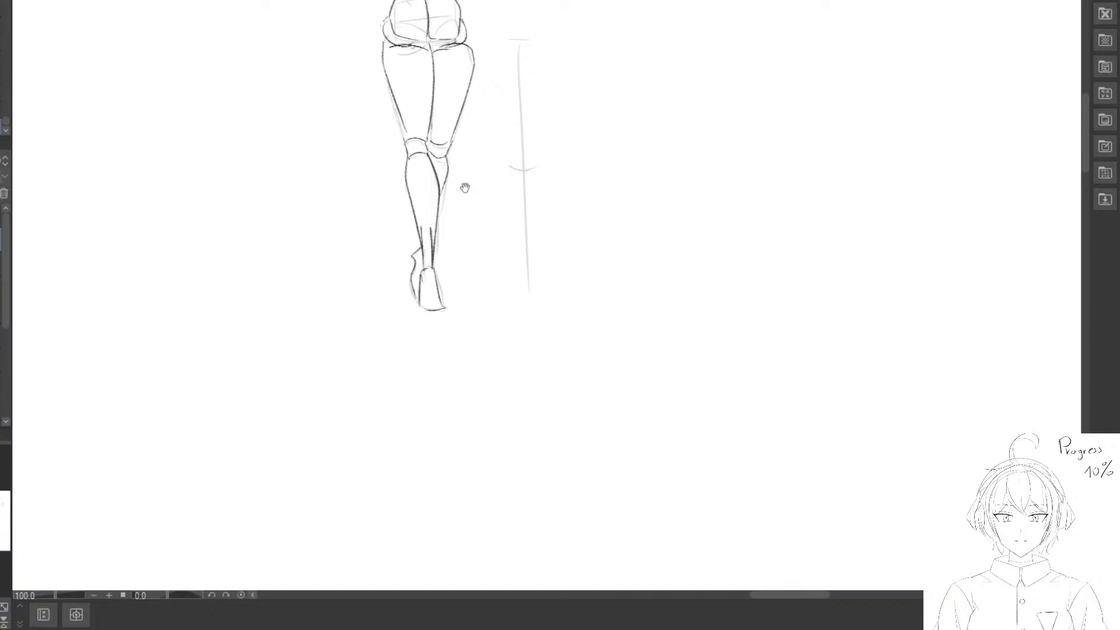
Select the waist with the lasso, rotate it slightly with a transform, and clear the selection.
drag(465, 188, 480, 352)
drag(442, 161, 440, 124)
mouse_move(403, 80)
mouse_down()
mouse_move(495, 67)
mouse_move(492, 80)
mouse_up()
key(ctrl+t)
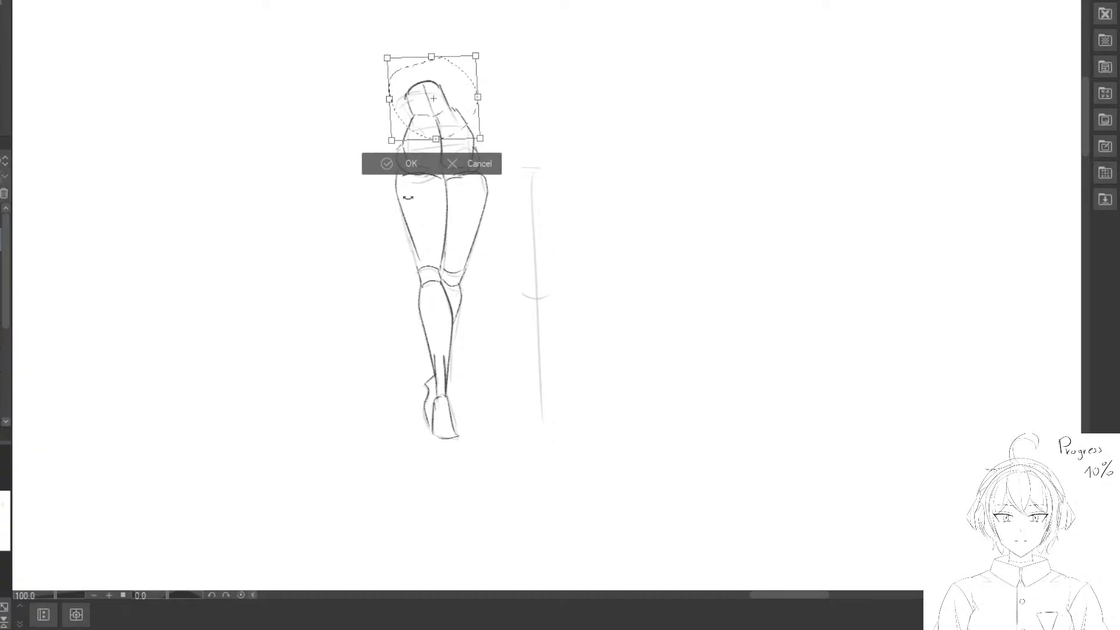
click(388, 165)
click(261, 168)
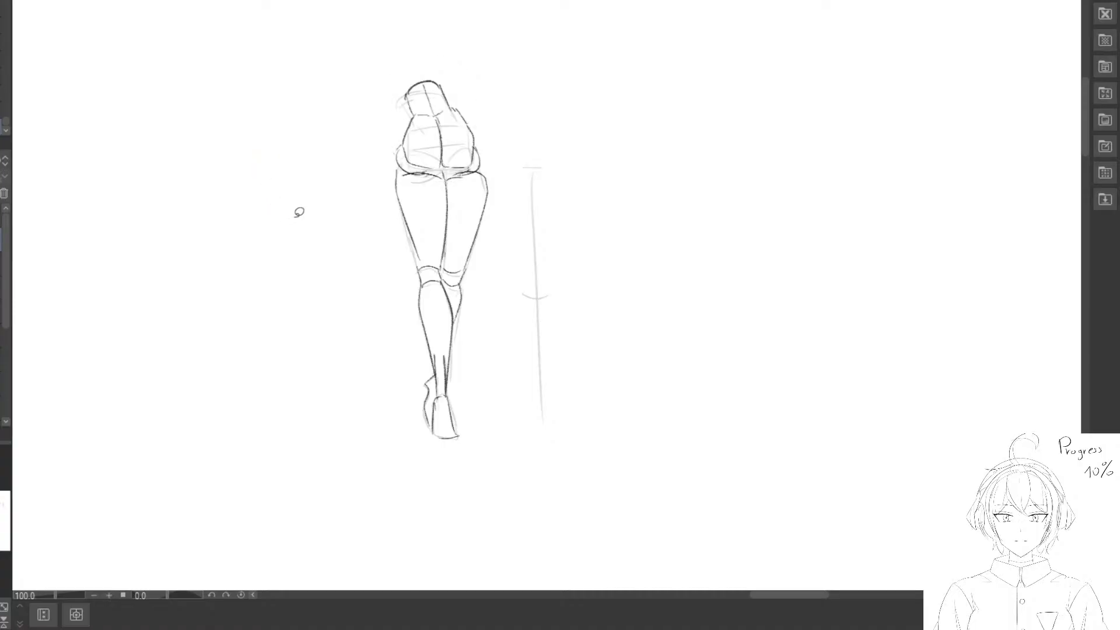
Select the outlined legs with the lasso and move them over to the first blue-marked reference figure.
drag(299, 212, 269, 212)
drag(402, 231, 429, 233)
mouse_move(363, 189)
mouse_down()
mouse_move(382, 233)
mouse_move(357, 163)
mouse_move(385, 249)
mouse_up()
scroll(385, 249, down, 2)
drag(401, 59, 328, 150)
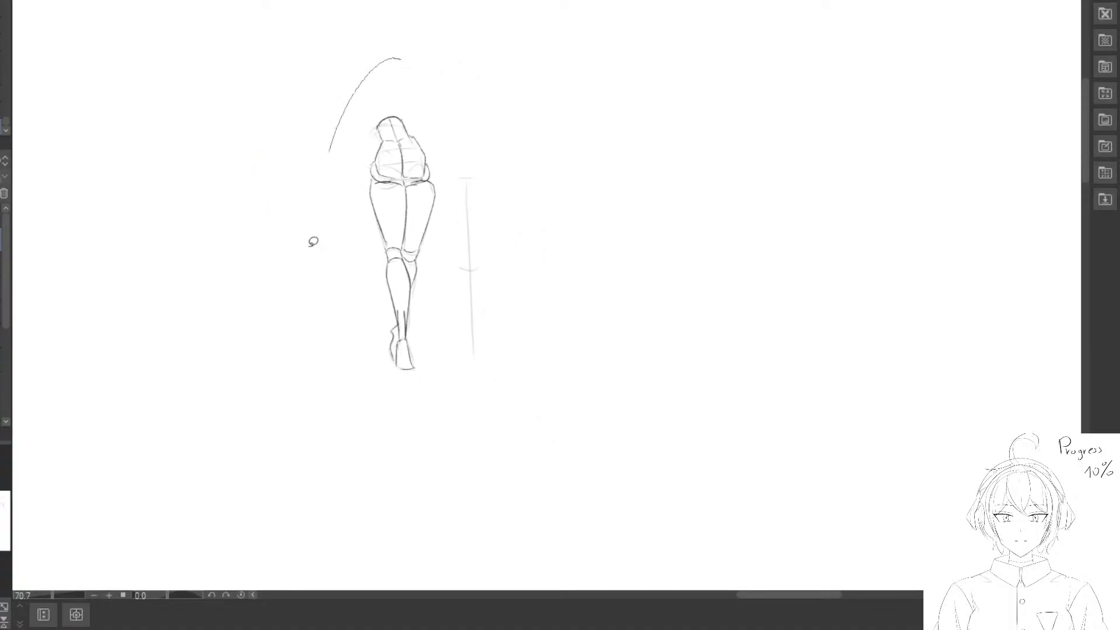
drag(313, 241, 475, 120)
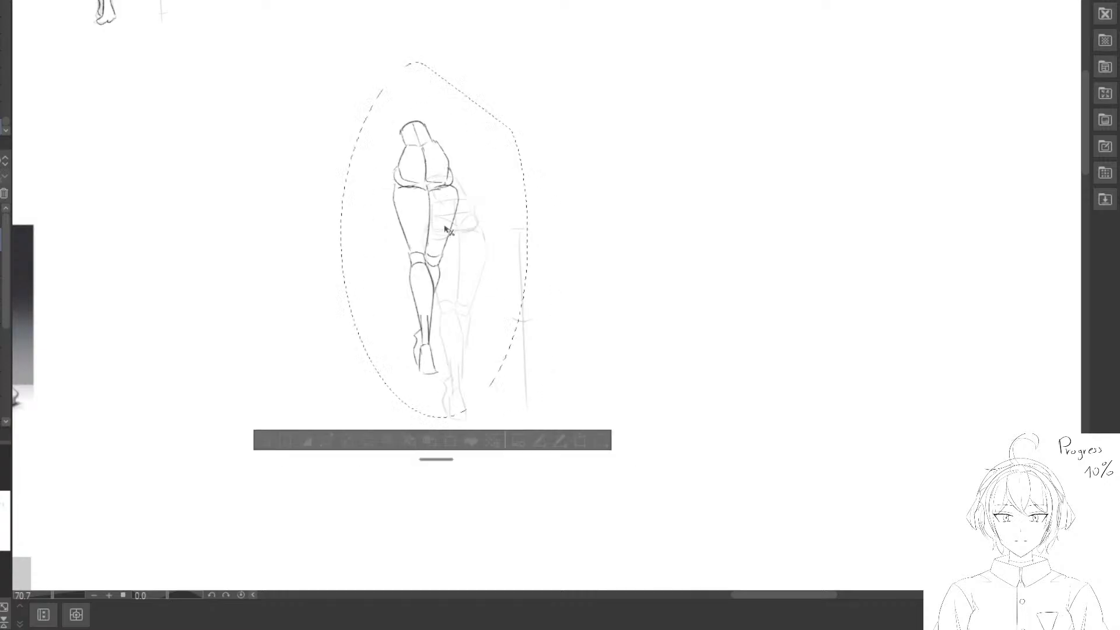
drag(445, 227, 371, 176)
mouse_move(364, 149)
mouse_down()
mouse_move(458, 295)
mouse_move(344, 165)
mouse_up()
mouse_move(353, 172)
mouse_down()
mouse_move(464, 297)
mouse_move(297, 232)
mouse_up()
mouse_move(298, 248)
mouse_down()
mouse_move(481, 291)
mouse_move(267, 219)
mouse_up()
mouse_move(267, 262)
mouse_down()
mouse_move(446, 285)
mouse_move(233, 252)
mouse_up()
mouse_move(262, 285)
mouse_down()
mouse_move(369, 263)
mouse_move(341, 247)
mouse_up()
Scale and rotate the outlined legs to overlay the first blue-marked reference figure for comparison.
key(ctrl+t)
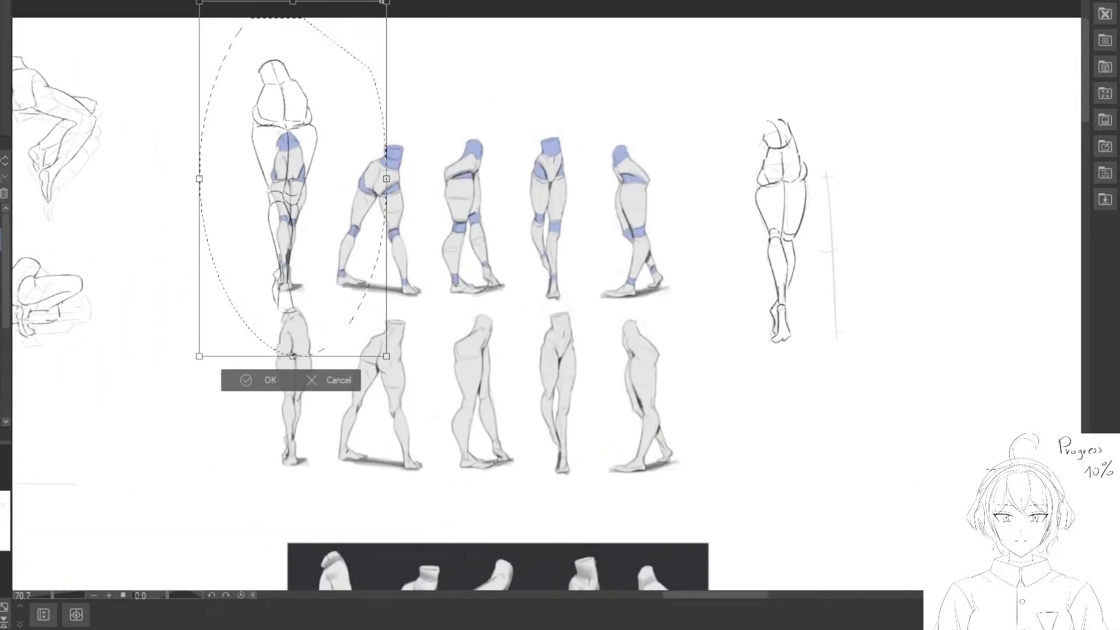
drag(383, 3, 319, 96)
mouse_move(298, 138)
mouse_down()
mouse_move(327, 105)
mouse_move(383, 94)
mouse_move(353, 98)
mouse_move(321, 174)
mouse_up()
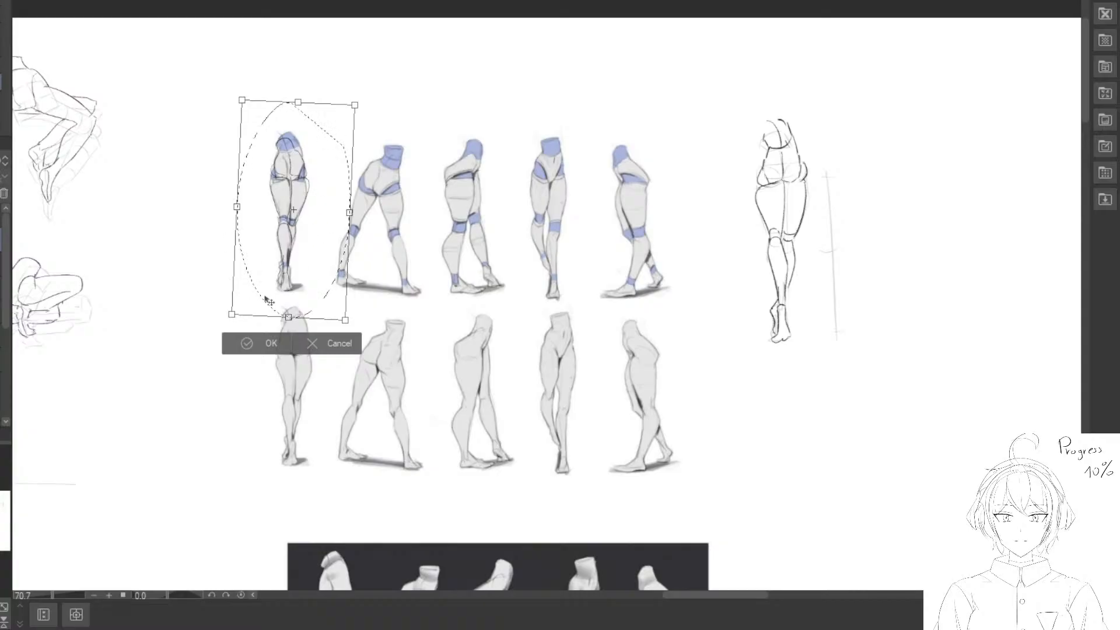
click(246, 349)
key(ctrl+d)
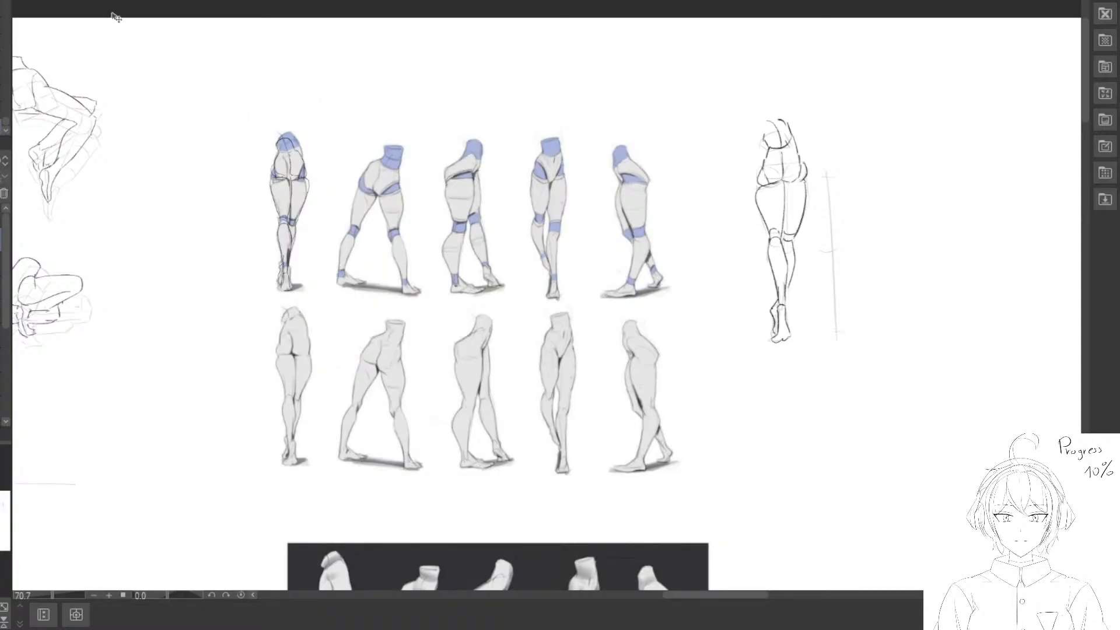
Move the leg sketch and its proportion line beside the earlier leg study, scaling them down slightly.
drag(880, 358, 429, 103)
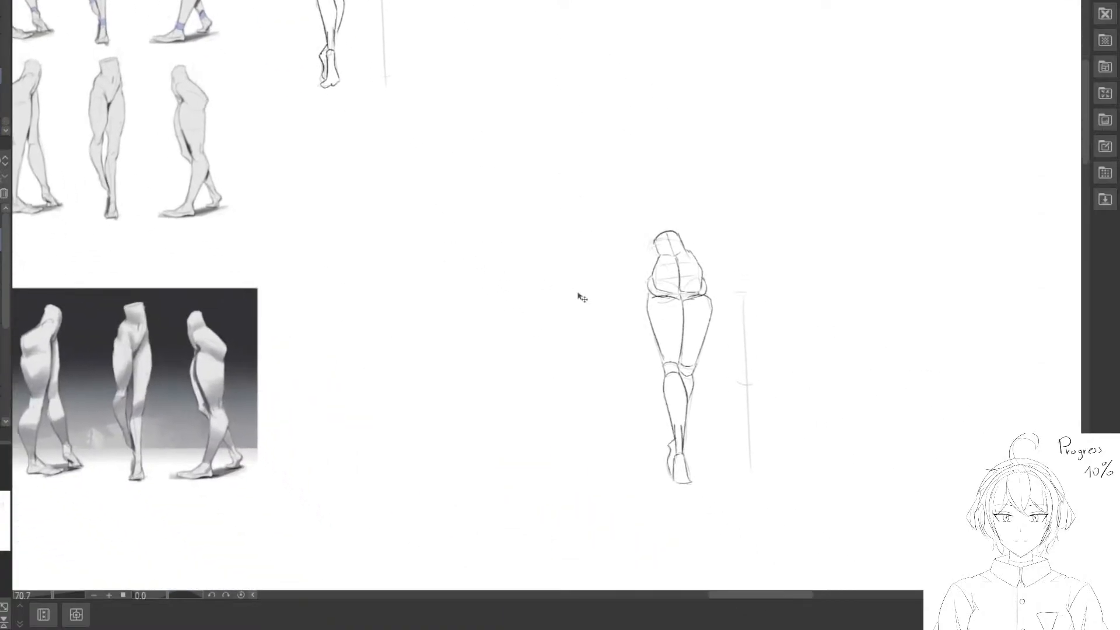
drag(580, 294, 534, 292)
mouse_move(652, 251)
mouse_down()
mouse_move(617, 231)
mouse_move(680, 239)
mouse_move(774, 195)
mouse_move(709, 201)
mouse_up()
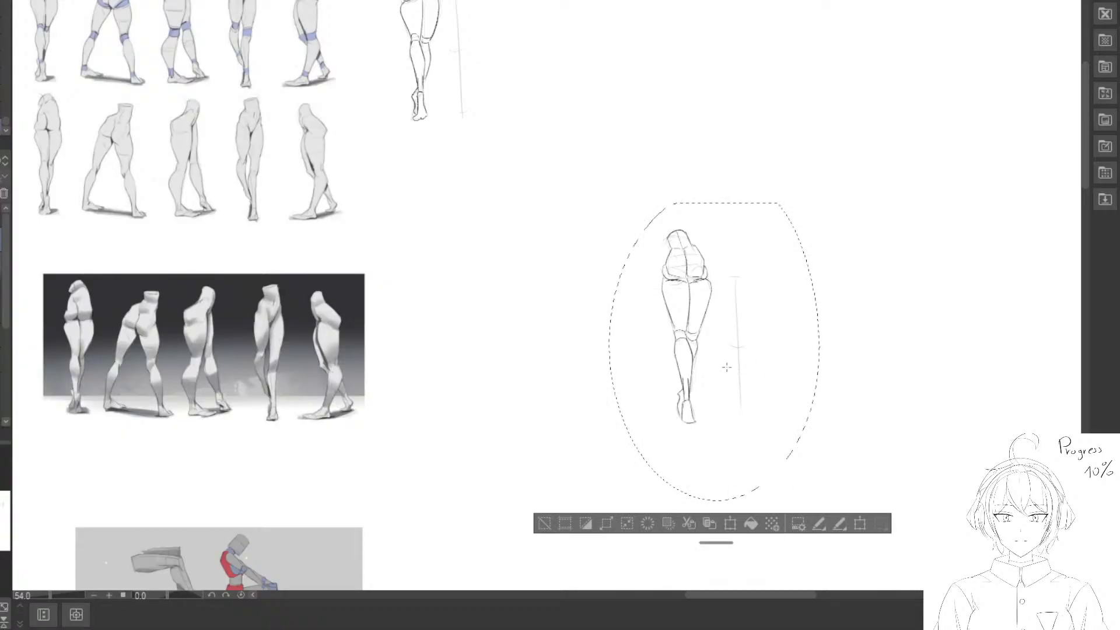
mouse_move(720, 367)
mouse_down()
mouse_move(617, 257)
mouse_move(624, 435)
mouse_up()
drag(642, 402, 604, 234)
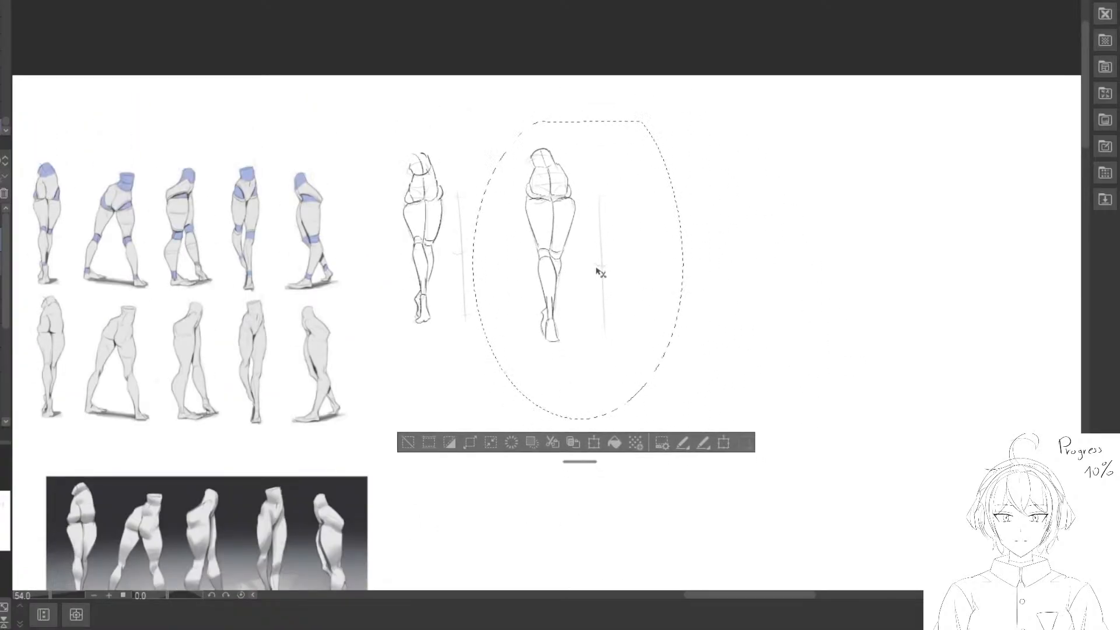
key(ctrl+t)
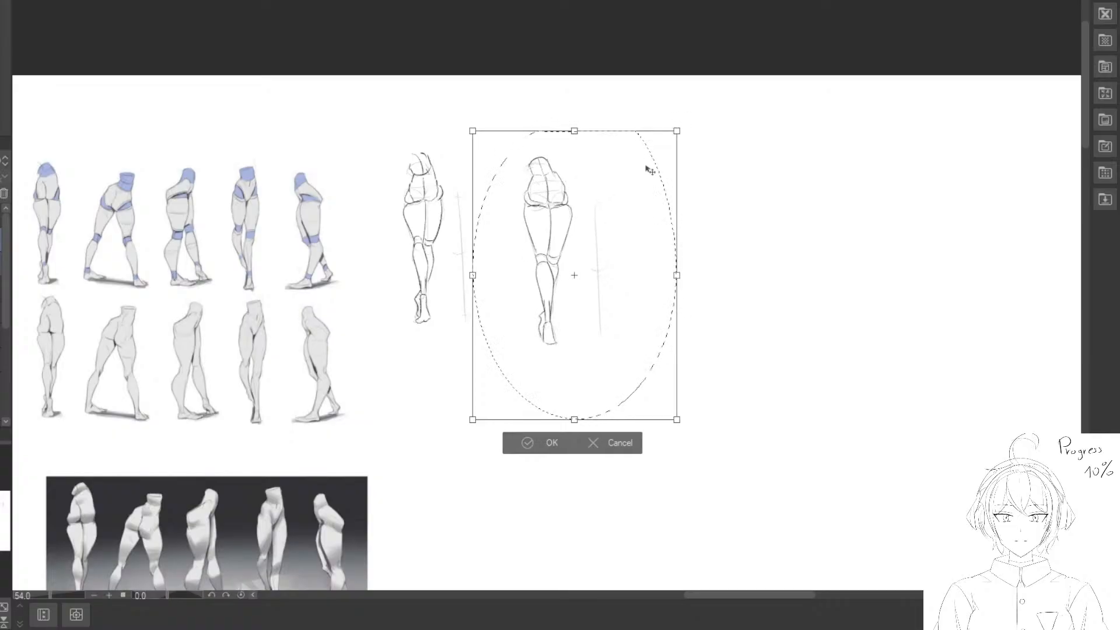
click(529, 434)
key(ctrl+d)
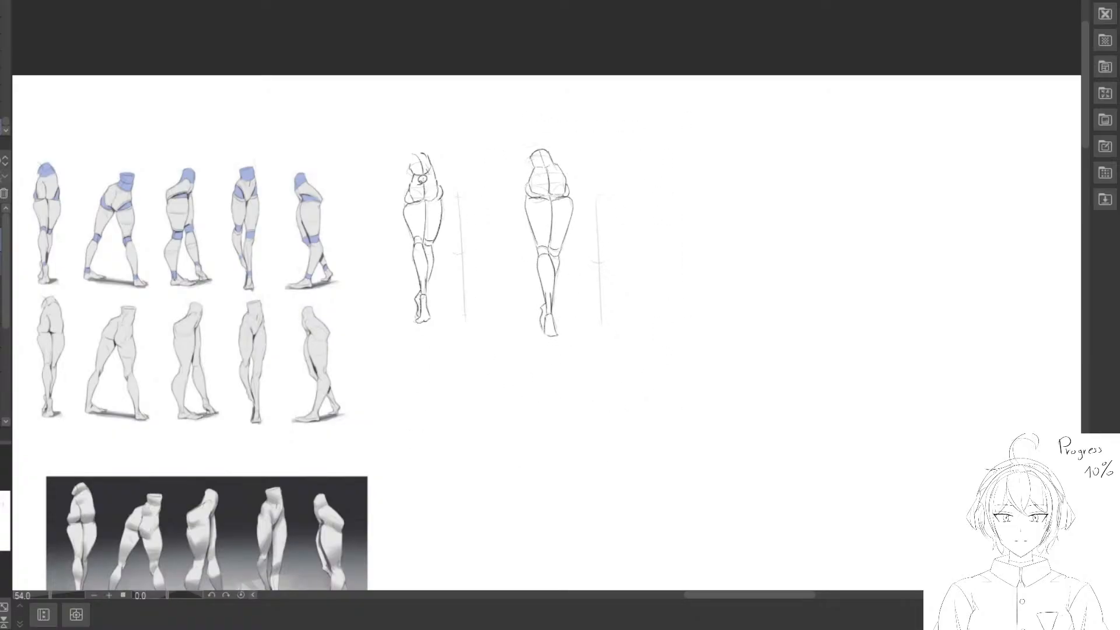
Rough in the forehead and cheek contour of a three-quarter head on the blank canvas beside the leg studies.
mouse_move(432, 125)
mouse_down()
mouse_move(628, 359)
mouse_move(434, 137)
mouse_up()
click(327, 443)
key(ctrl+plus)
key(ctrl+plus)
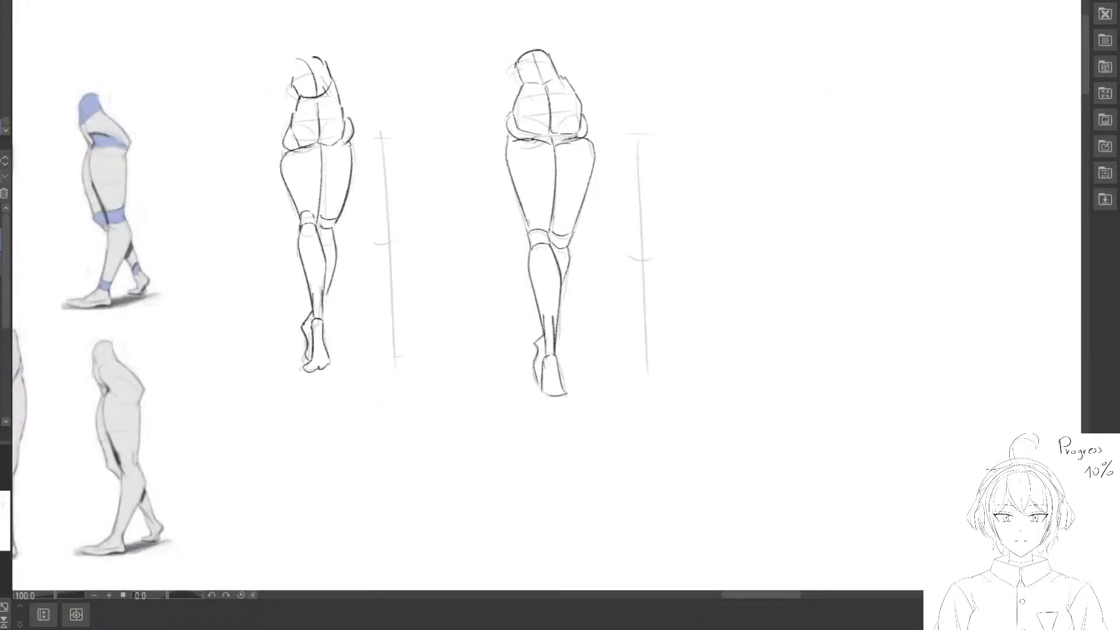
drag(667, 312, 308, 303)
drag(670, 157, 504, 205)
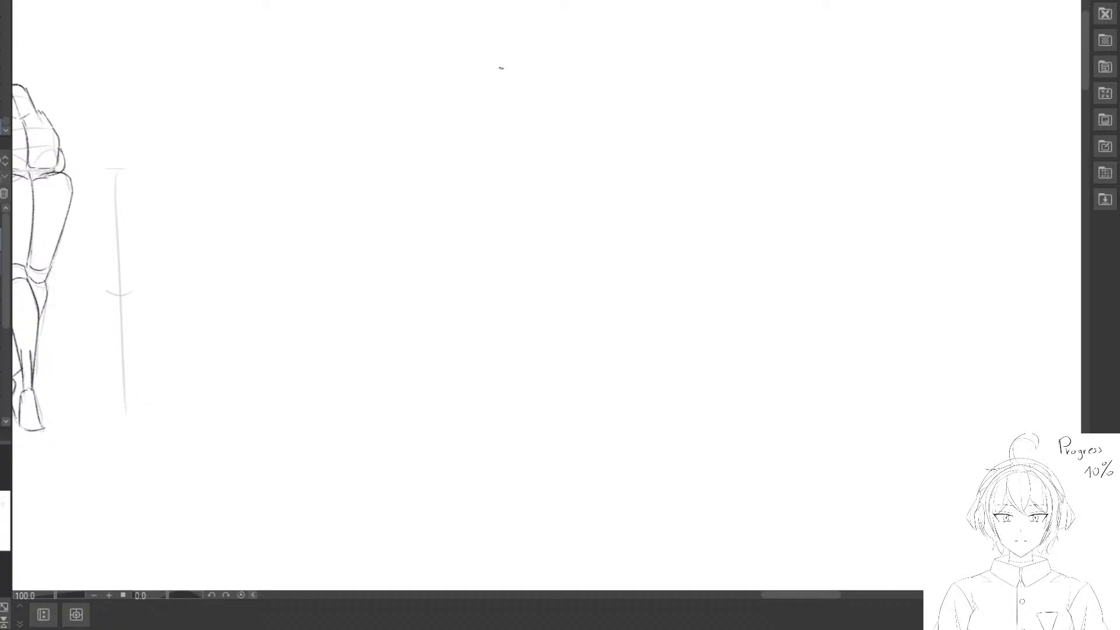
drag(484, 21, 479, 43)
key(ctrl+z)
drag(469, 52, 481, 73)
key(ctrl+z)
key(ctrl+z)
mouse_move(477, 29)
mouse_down()
mouse_move(469, 54)
mouse_move(491, 111)
mouse_move(526, 126)
mouse_up()
key(ctrl+z)
key(ctrl+z)
Sketch the head's jaw, flat chin line and neck, cleaning up the strokes with the eraser.
mouse_move(467, 64)
mouse_down()
mouse_move(482, 114)
mouse_move(506, 133)
mouse_move(528, 110)
mouse_move(493, 118)
mouse_move(522, 118)
mouse_move(499, 154)
mouse_move(554, 133)
mouse_up()
key(e)
key(p)
drag(484, 110, 533, 114)
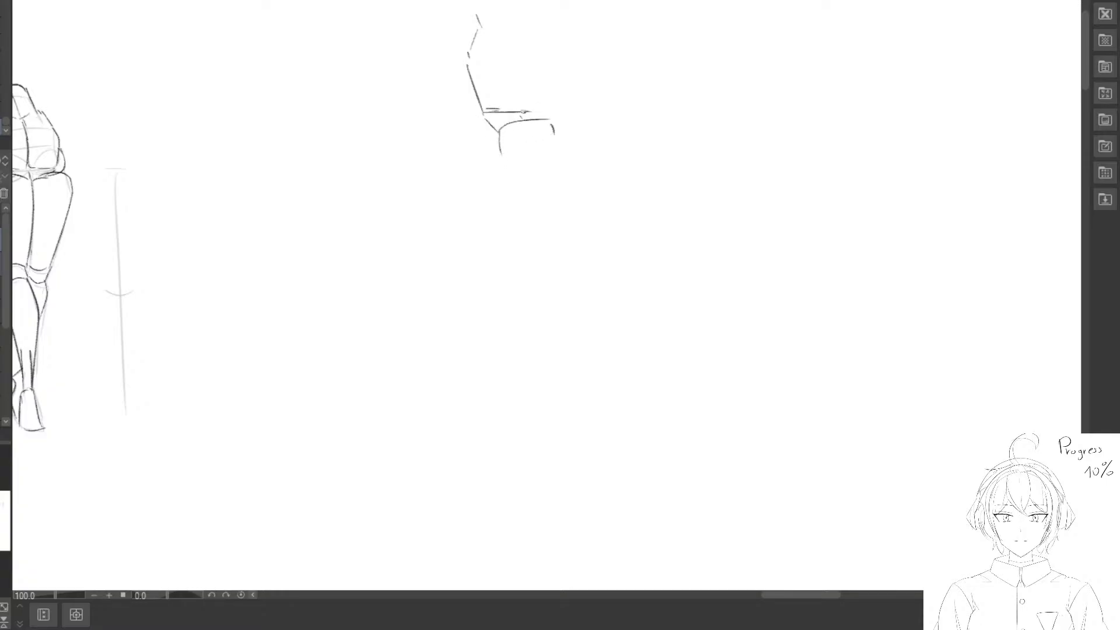
drag(459, 177, 477, 143)
mouse_move(477, 139)
mouse_down()
mouse_move(490, 135)
mouse_move(476, 141)
mouse_up()
key(e)
key(p)
Add a short mouth line to the face.
mouse_move(482, 69)
mouse_down()
mouse_move(508, 69)
mouse_move(485, 75)
mouse_move(500, 76)
mouse_up()
key(e)
key(p)
key(e)
Erase the brow and cheek contour and redraw it as one line down to the chin.
mouse_move(494, 32)
mouse_down()
mouse_move(465, 64)
mouse_move(483, 104)
mouse_move(464, 55)
mouse_move(460, 69)
mouse_move(483, 112)
mouse_move(468, 41)
mouse_move(468, 54)
mouse_up()
key(p)
key(e)
key(p)
key(e)
key(p)
key(ctrl+z)
key(e)
key(p)
mouse_move(475, 40)
mouse_down()
mouse_move(469, 80)
mouse_move(484, 112)
mouse_up()
mouse_move(484, 97)
mouse_down()
mouse_move(485, 109)
mouse_move(522, 121)
mouse_up()
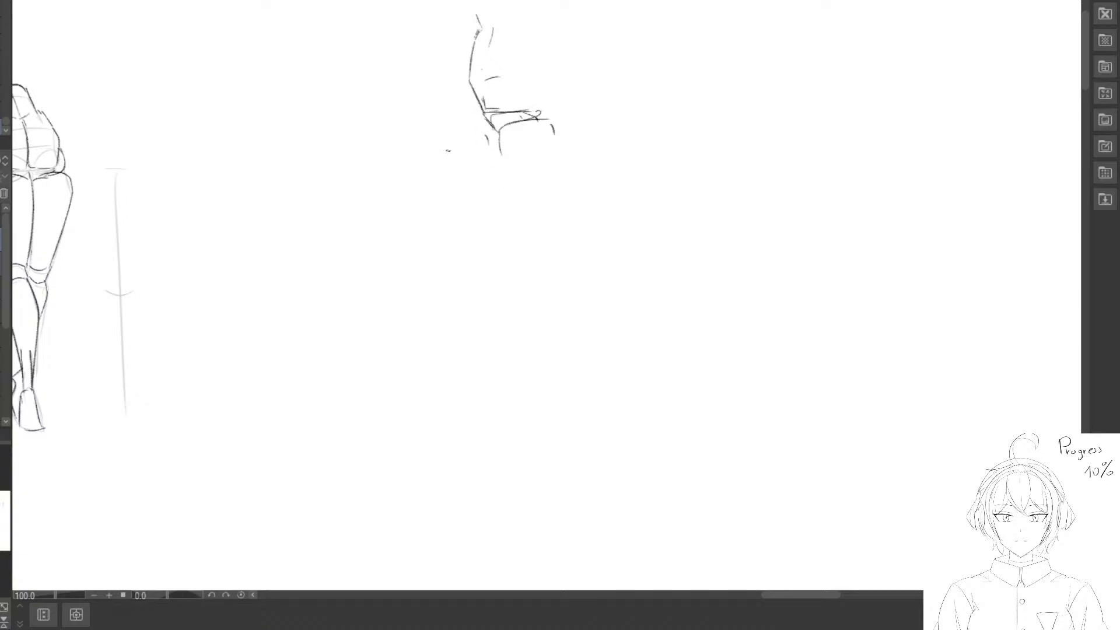
Add the eyes, brow line, pointed ear and curved hair strands to the head.
key(e)
mouse_move(554, 77)
mouse_down()
mouse_move(550, 109)
mouse_move(562, 86)
mouse_up()
key(p)
drag(552, 48, 566, 75)
mouse_move(508, 32)
mouse_down()
mouse_move(533, 34)
mouse_move(472, 51)
mouse_move(494, 75)
mouse_move(485, 91)
mouse_move(507, 82)
mouse_move(491, 85)
mouse_up()
key(e)
drag(481, 87, 501, 79)
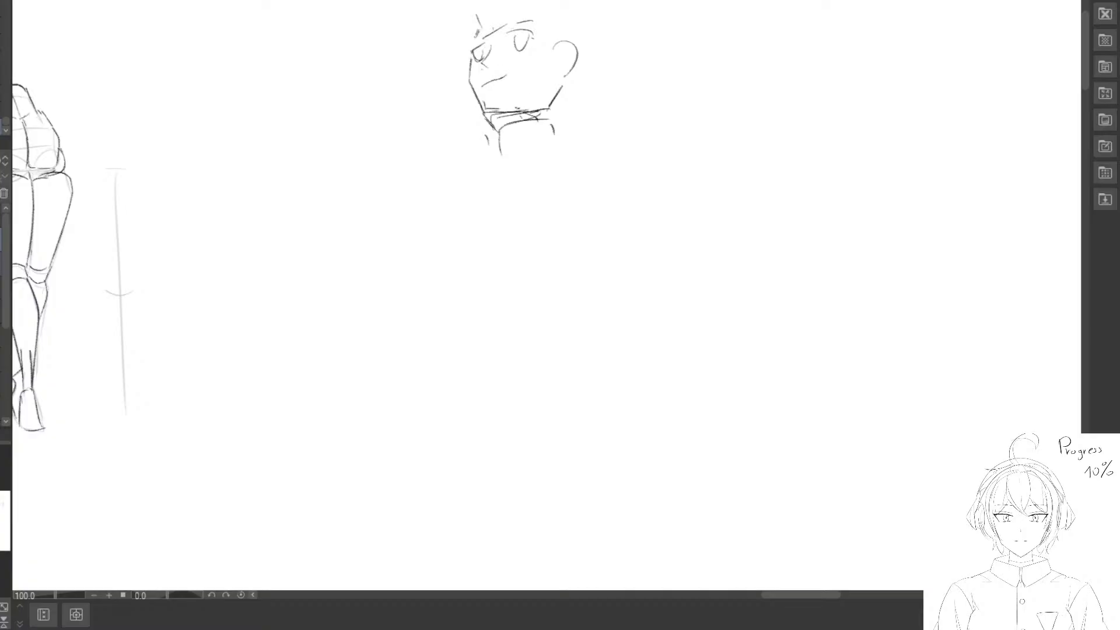
mouse_move(560, 44)
mouse_down()
mouse_move(607, 20)
mouse_move(577, 60)
mouse_up()
mouse_move(488, 18)
mouse_down()
mouse_move(526, 8)
mouse_move(536, 79)
mouse_move(471, 81)
mouse_up()
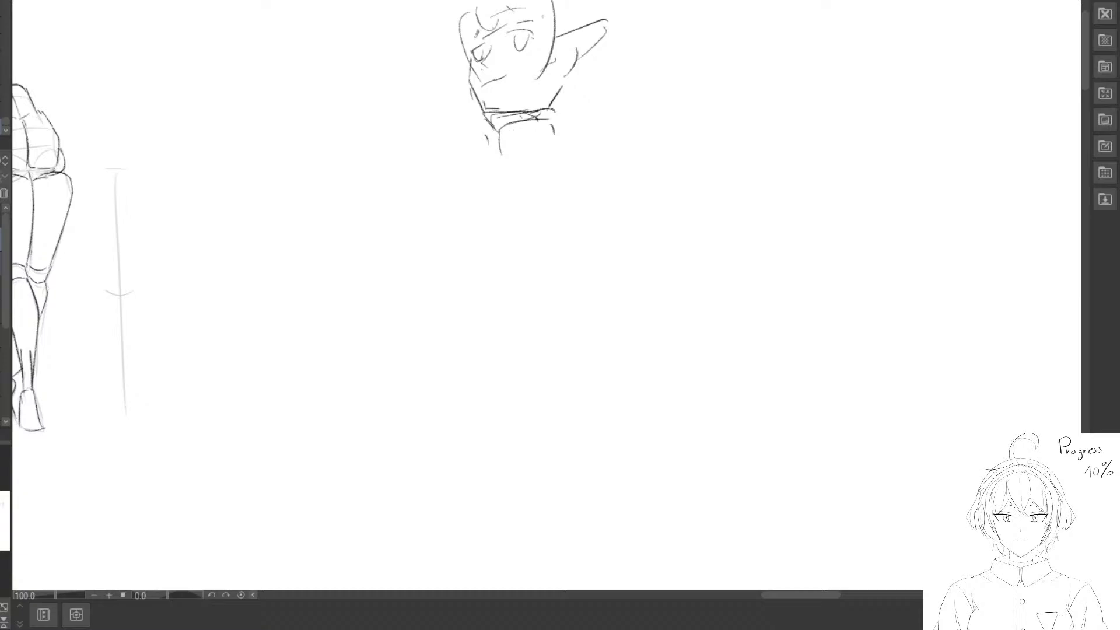
Strengthen the neck sides and shade a narrow choker band across the neck.
key(e)
mouse_move(550, 109)
mouse_down()
mouse_move(553, 130)
mouse_move(502, 139)
mouse_up()
mouse_move(469, 82)
mouse_down()
mouse_move(499, 159)
mouse_move(513, 124)
mouse_up()
key(e)
key(p)
key(e)
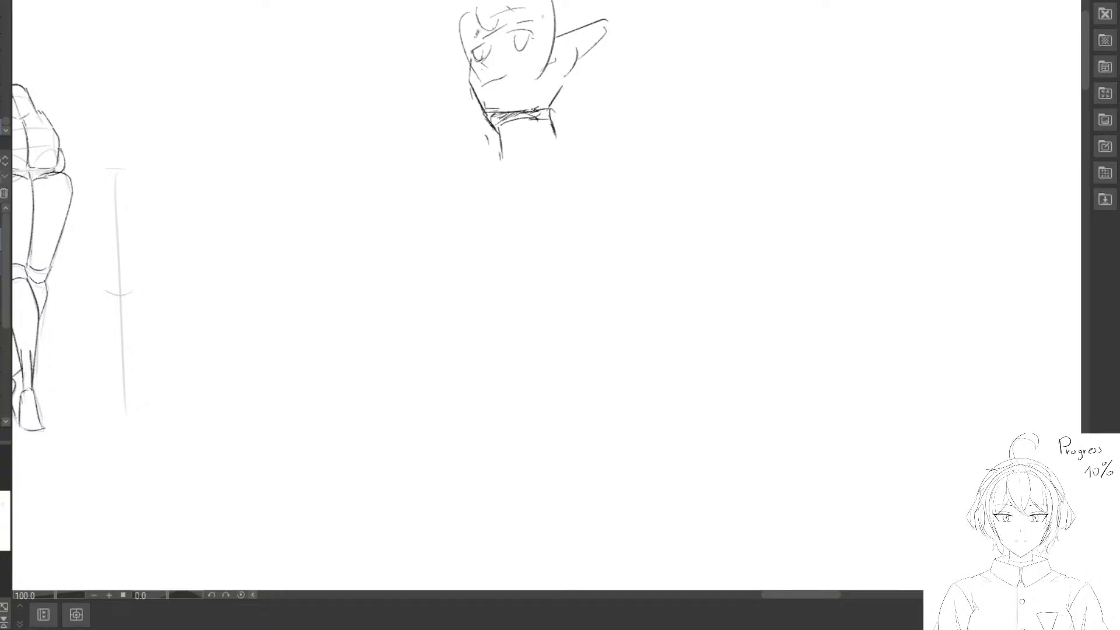
drag(537, 108, 499, 120)
drag(507, 113, 490, 120)
key(e)
key(p)
Redraw the jaw corner where it meets the neck and soften the neck's lower line.
drag(562, 92, 538, 102)
mouse_move(540, 101)
mouse_down()
mouse_move(558, 80)
mouse_move(552, 125)
mouse_up()
key(e)
key(p)
key(e)
drag(501, 155, 499, 135)
key(p)
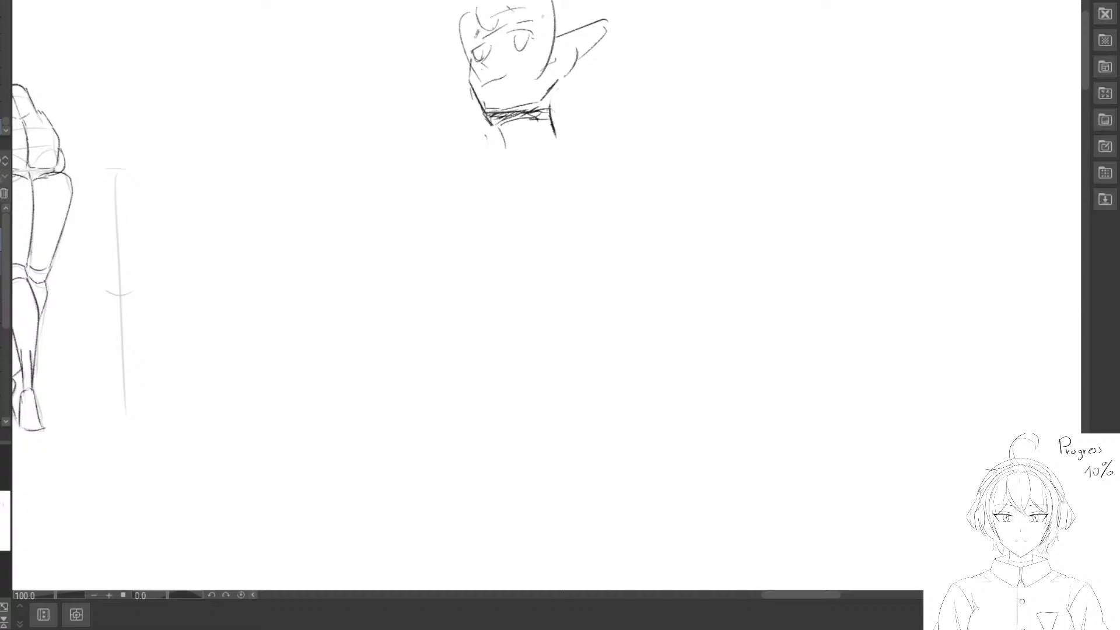
Rework the hair over the crown and forehead, and add hair strands behind the ear and along the cheek.
key(e)
drag(634, 19, 501, 14)
key(e)
drag(611, 12, 597, 2)
drag(523, 2, 494, 7)
key(p)
drag(598, 38, 575, 90)
drag(470, 36, 473, 85)
mouse_move(468, 20)
mouse_down()
mouse_move(485, 64)
mouse_move(463, 34)
mouse_up()
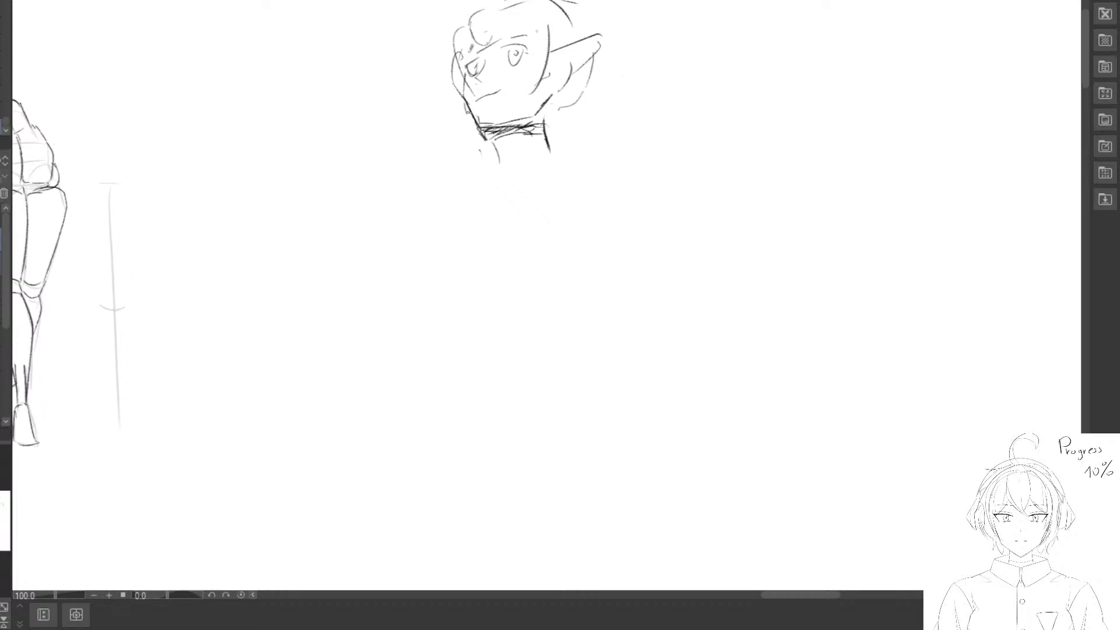
mouse_move(469, 130)
mouse_down()
mouse_move(420, 157)
mouse_move(477, 175)
mouse_move(457, 134)
mouse_up()
drag(544, 172, 467, 160)
mouse_move(379, 162)
mouse_down()
mouse_move(418, 162)
mouse_move(460, 121)
mouse_move(414, 144)
mouse_up()
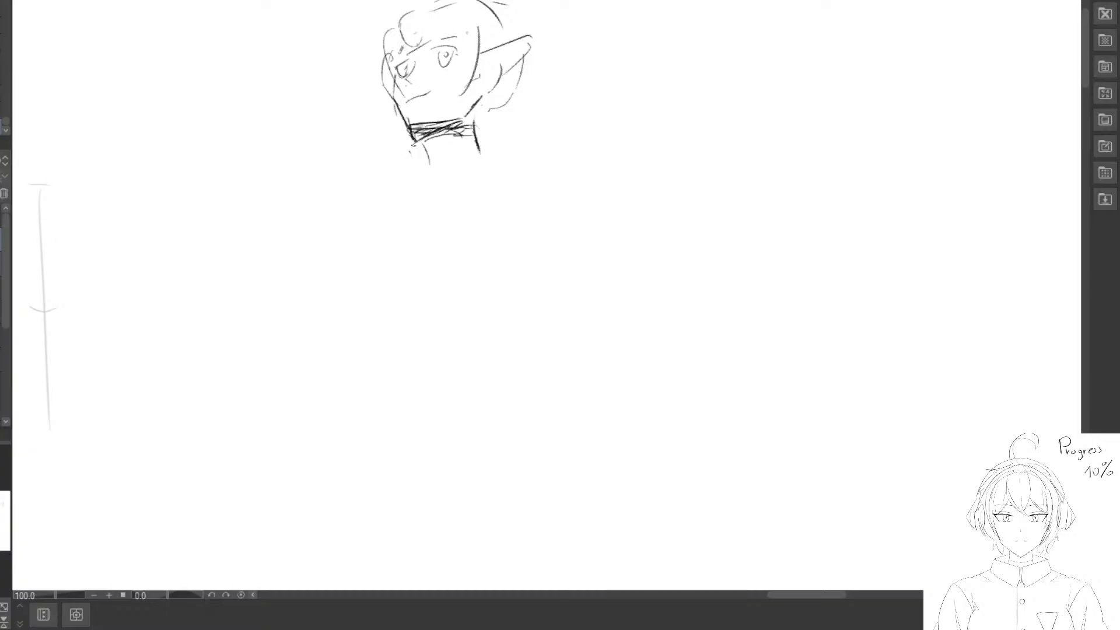
drag(529, 172, 433, 160)
mouse_move(510, 28)
mouse_down()
mouse_move(523, 92)
mouse_move(572, 113)
mouse_up()
mouse_move(525, 82)
mouse_down()
mouse_move(607, 73)
mouse_move(564, 114)
mouse_move(573, 157)
mouse_up()
mouse_move(576, 89)
mouse_down()
mouse_move(614, 76)
mouse_move(628, 141)
mouse_up()
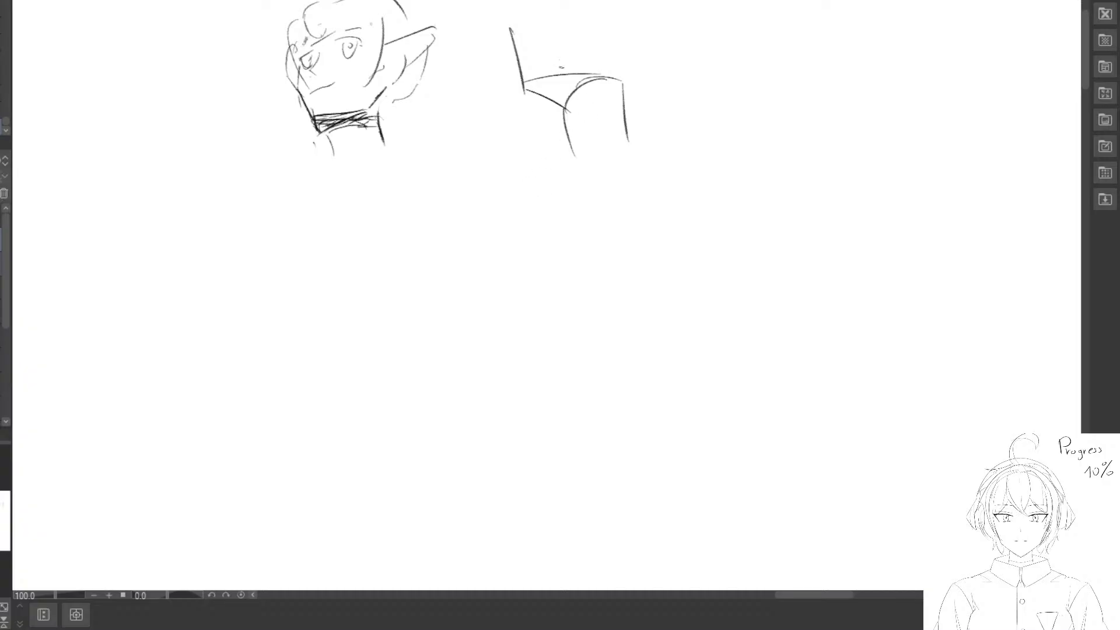
mouse_move(516, 28)
mouse_down()
mouse_move(507, 2)
mouse_move(529, 79)
mouse_up()
drag(543, 0, 509, 23)
drag(506, 110, 597, 47)
key(e)
drag(635, 107, 537, 85)
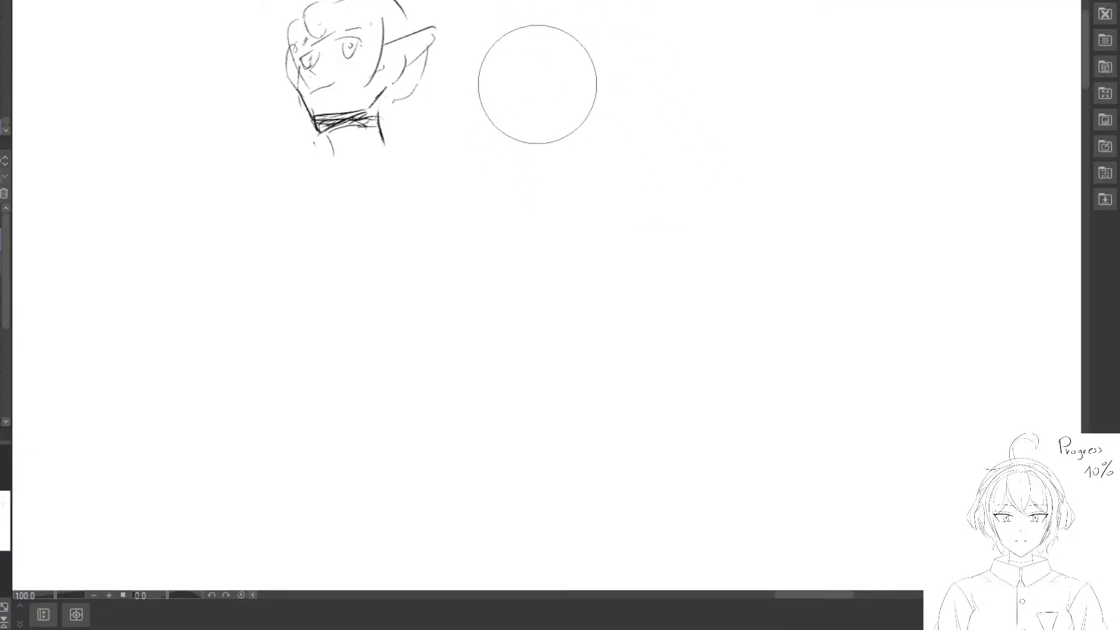
Erase the head sketch and return to the leg studies and reference figures.
drag(489, 188, 629, 167)
drag(531, 189, 569, 259)
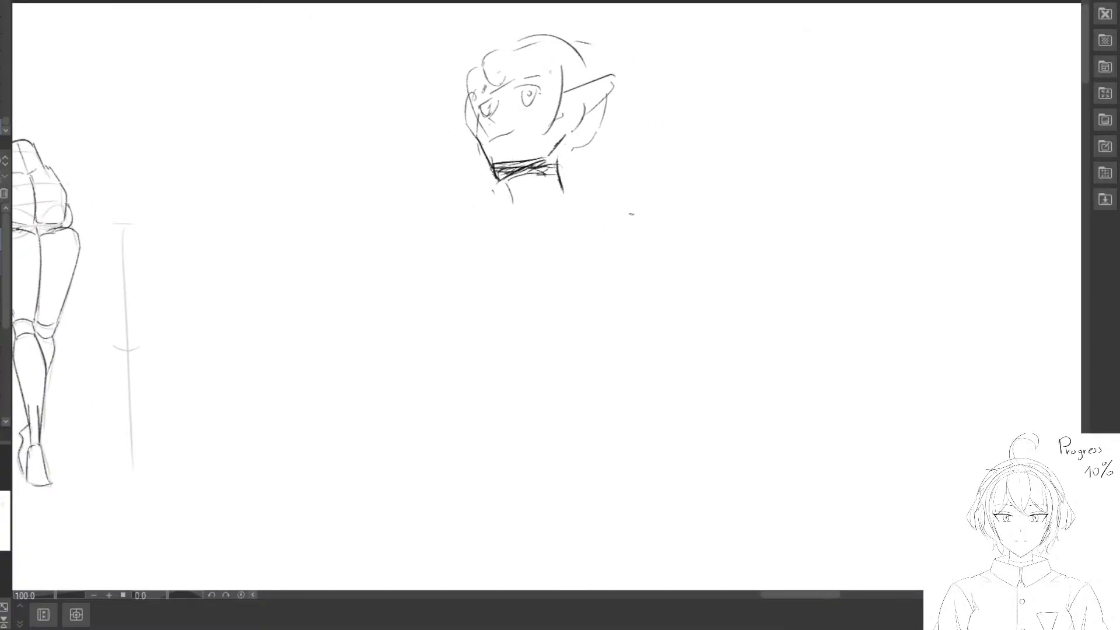
mouse_move(636, 99)
mouse_down()
mouse_move(578, 228)
mouse_move(485, 126)
mouse_up()
mouse_move(271, 341)
mouse_down()
mouse_move(572, 150)
mouse_move(715, 157)
mouse_up()
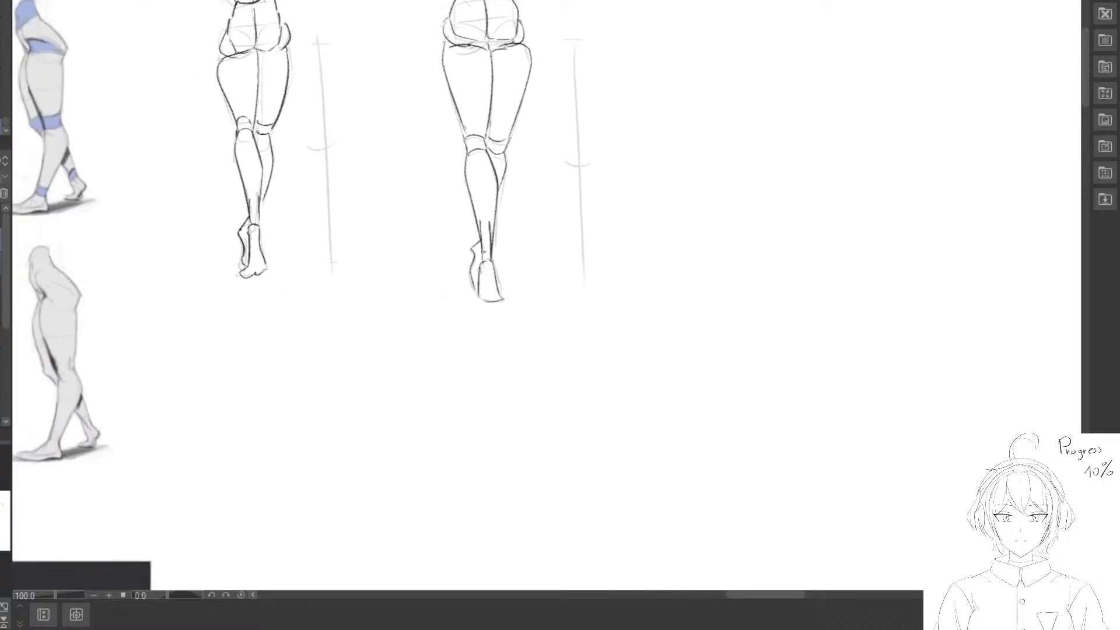
scroll(505, 241, down, 3)
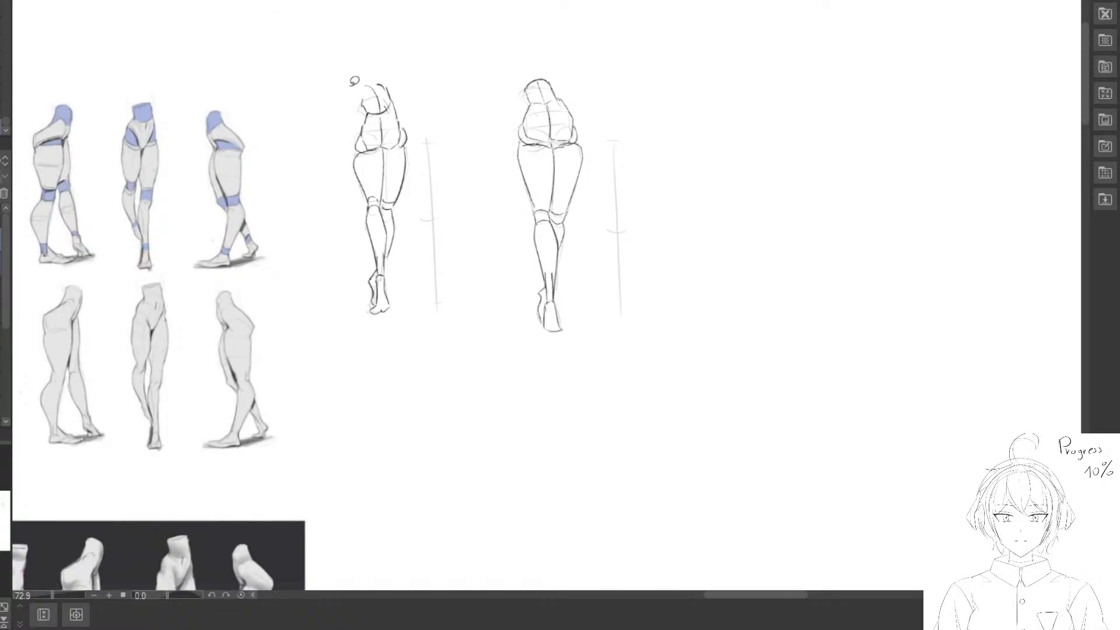
Select the two back-view leg studies and move them below the standing figure sketch.
drag(360, 188, 422, 142)
mouse_move(466, 5)
mouse_down()
mouse_move(770, 105)
mouse_move(758, 96)
mouse_up()
scroll(410, 153, down, 3)
mouse_move(410, 152)
mouse_down()
mouse_move(665, 204)
mouse_move(736, 257)
mouse_up()
scroll(538, 145, down, 5)
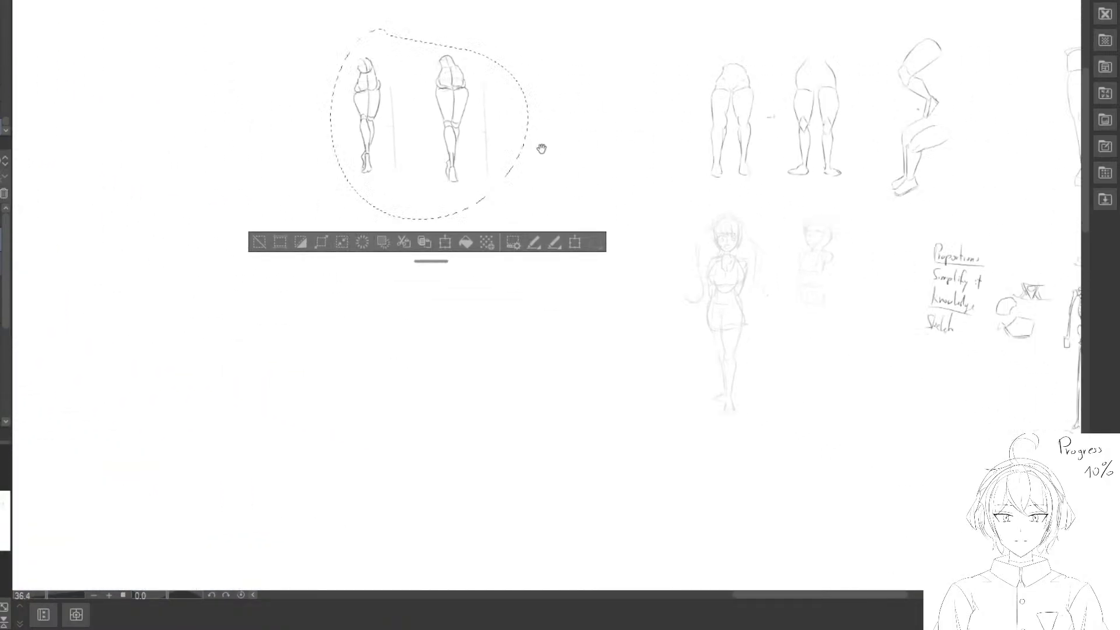
mouse_move(333, 145)
mouse_down()
mouse_move(704, 435)
mouse_move(590, 383)
mouse_move(495, 382)
mouse_up()
click(344, 439)
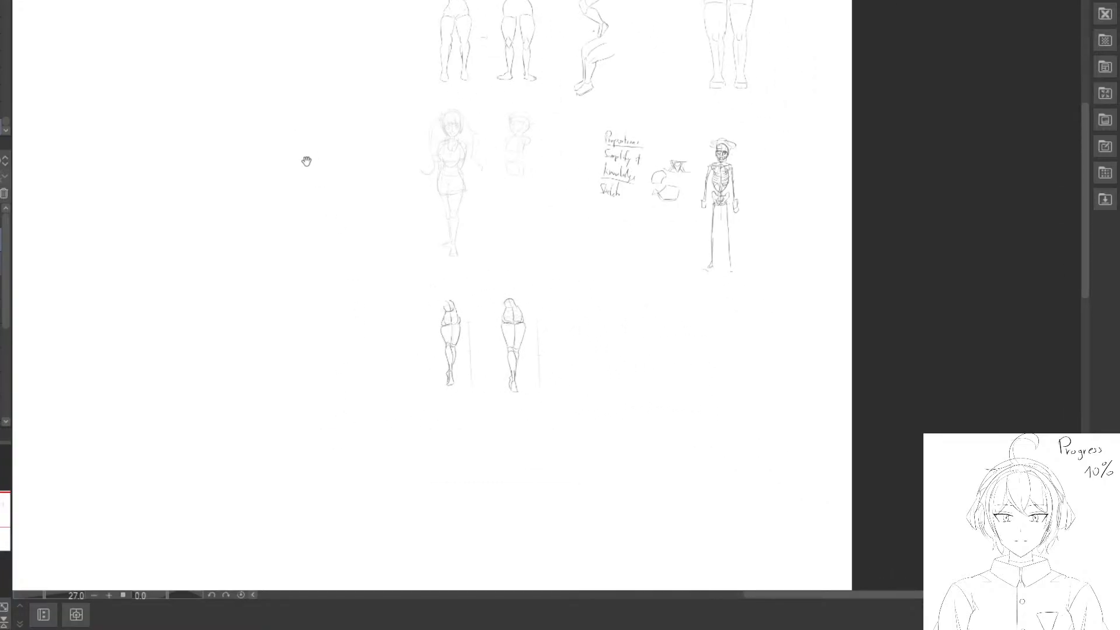
Sketch the front edge, side faces and lower edges of a faint box for a head in empty canvas space.
drag(319, 163, 579, 210)
scroll(579, 210, up, 4)
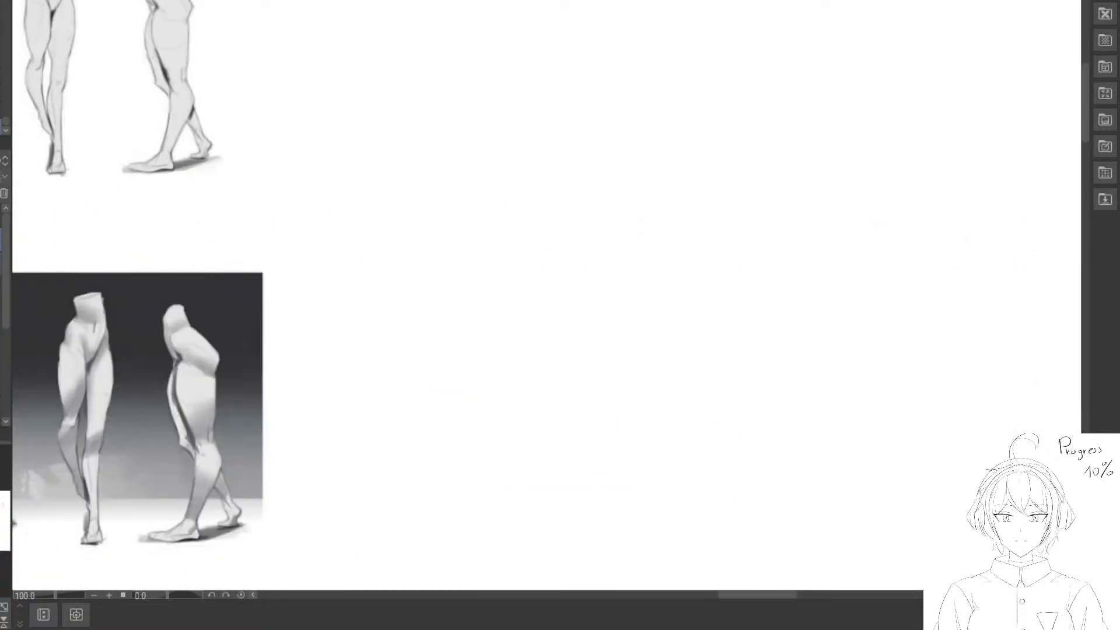
drag(417, 117, 248, 201)
mouse_move(550, 108)
mouse_down()
mouse_move(609, 69)
mouse_move(679, 74)
mouse_move(552, 150)
mouse_up()
mouse_move(412, 142)
mouse_down()
mouse_move(544, 120)
mouse_move(494, 147)
mouse_up()
drag(473, 7, 477, 87)
key(e)
mouse_move(477, 49)
mouse_down()
mouse_move(477, 33)
mouse_move(498, 120)
mouse_up()
key(p)
mouse_move(488, 1)
mouse_down()
mouse_move(492, 38)
mouse_move(456, 121)
mouse_move(440, 25)
mouse_move(439, 123)
mouse_up()
drag(500, 90, 549, 96)
mouse_move(502, 1)
mouse_down()
mouse_move(552, 7)
mouse_move(551, 93)
mouse_up()
drag(443, 121, 503, 129)
Close the head box with its outer side edges and underside, and clean up stray lines.
key(e)
drag(396, 92, 405, 75)
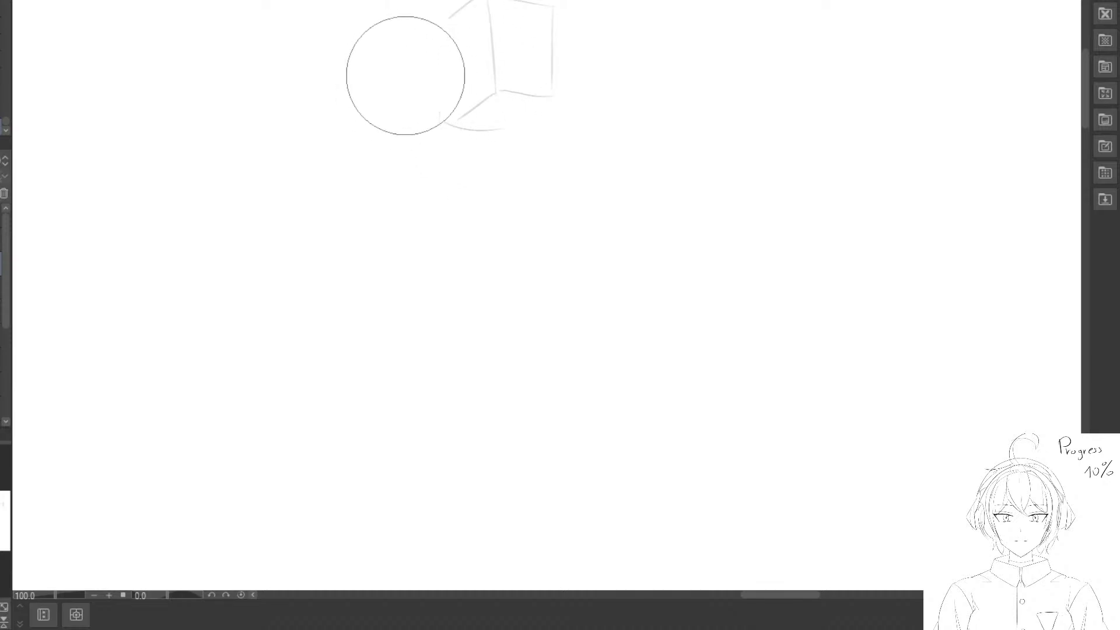
key(p)
mouse_move(448, 21)
mouse_down()
mouse_move(453, 122)
mouse_move(540, 130)
mouse_up()
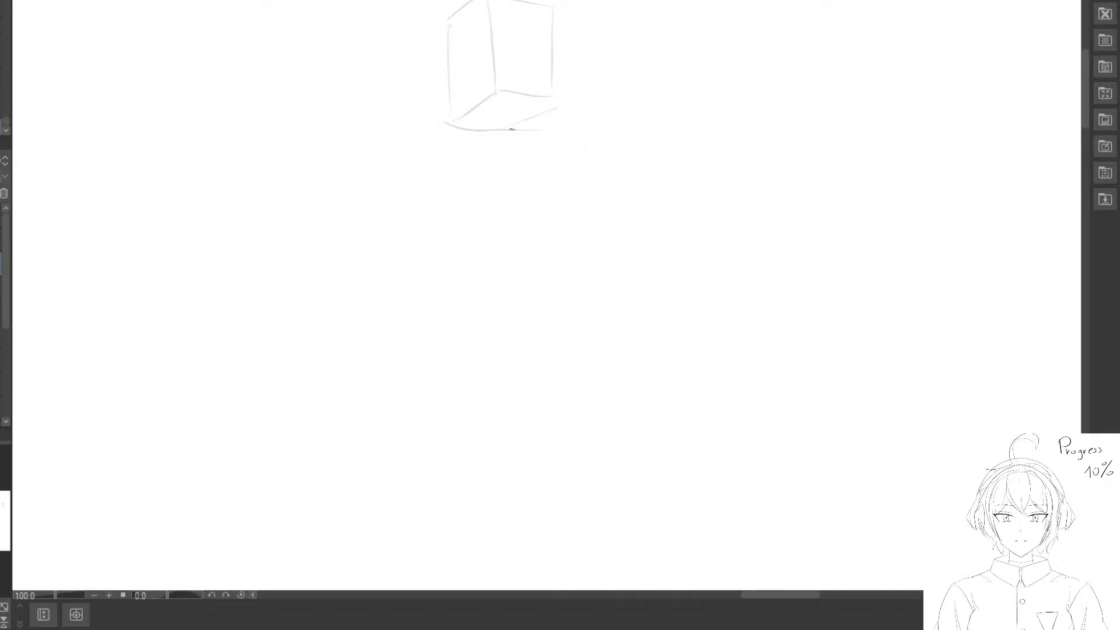
key(e)
drag(602, 34, 599, 52)
key(p)
drag(551, 10, 558, 101)
Add perspective guide lines across the two visible faces of the head box and clean up its underside.
drag(447, 55, 477, 38)
drag(449, 88, 480, 69)
key(ctrl+z)
key(ctrl+z)
mouse_move(447, 49)
mouse_down()
mouse_move(473, 30)
mouse_move(551, 56)
mouse_up()
drag(494, 18, 545, 28)
key(e)
mouse_move(519, 137)
mouse_down()
mouse_move(485, 102)
mouse_move(451, 123)
mouse_move(495, 99)
mouse_move(459, 129)
mouse_move(498, 96)
mouse_move(450, 116)
mouse_move(504, 126)
mouse_move(481, 122)
mouse_up()
key(p)
key(e)
key(p)
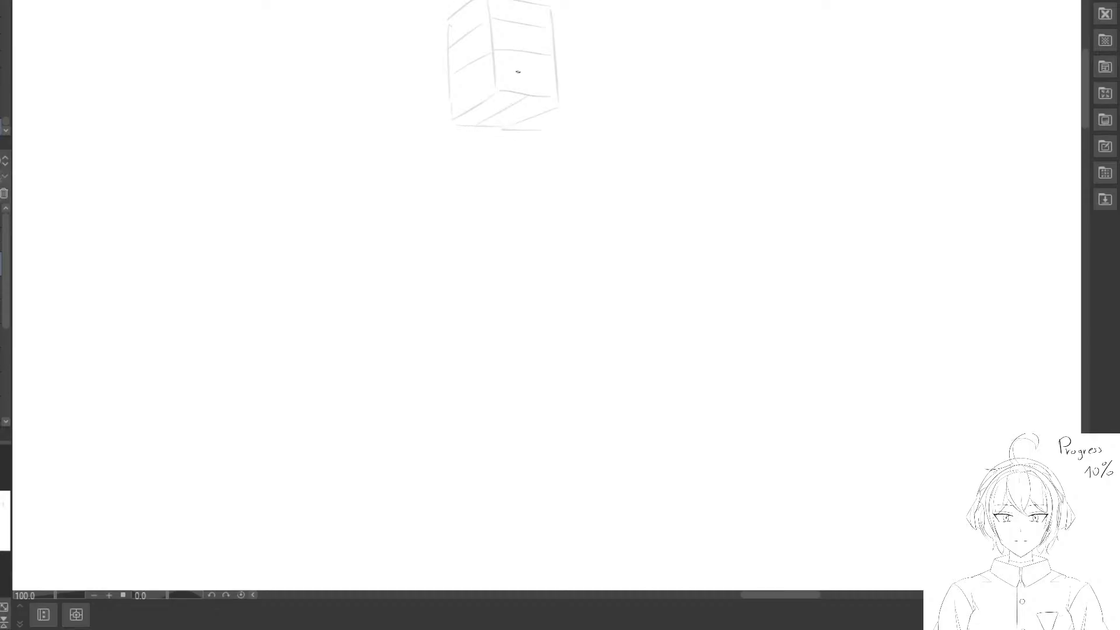
Rough in the neck below the head box and mark the ear position and lower-face planes.
mouse_move(519, 58)
mouse_down()
mouse_move(518, 94)
mouse_move(541, 66)
mouse_move(551, 147)
mouse_up()
drag(505, 106, 541, 98)
mouse_move(495, 129)
mouse_down()
mouse_move(537, 156)
mouse_move(505, 158)
mouse_move(513, 143)
mouse_move(491, 155)
mouse_up()
scroll(497, 150, up, 3)
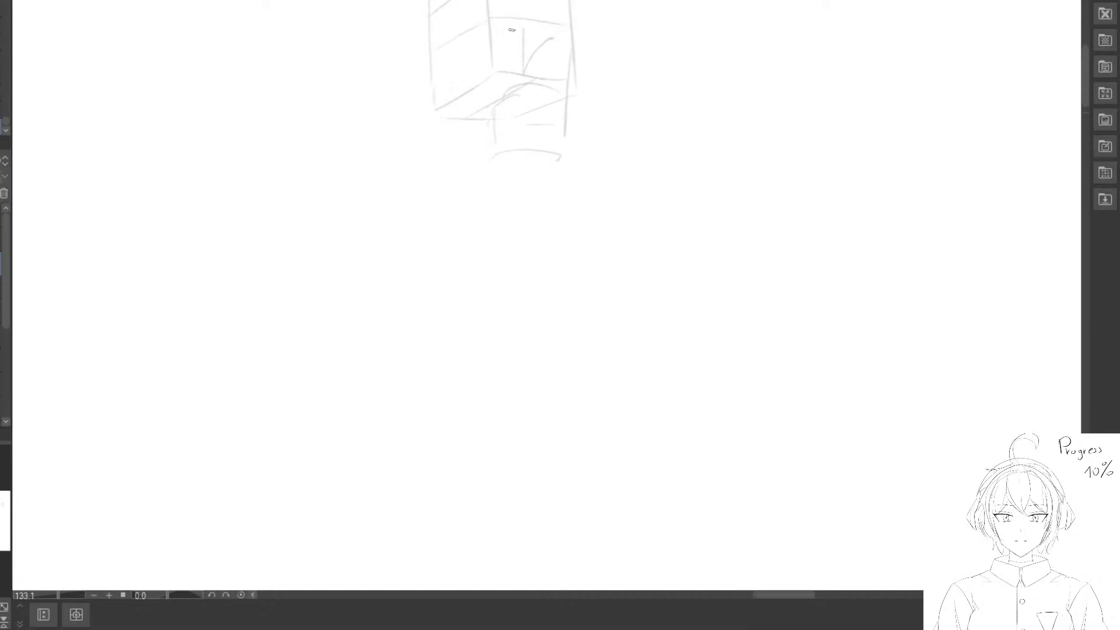
drag(525, 27, 524, 77)
drag(533, 55, 529, 22)
drag(436, 59, 434, 107)
mouse_move(417, 56)
mouse_down()
mouse_move(428, 82)
mouse_move(422, 74)
mouse_up()
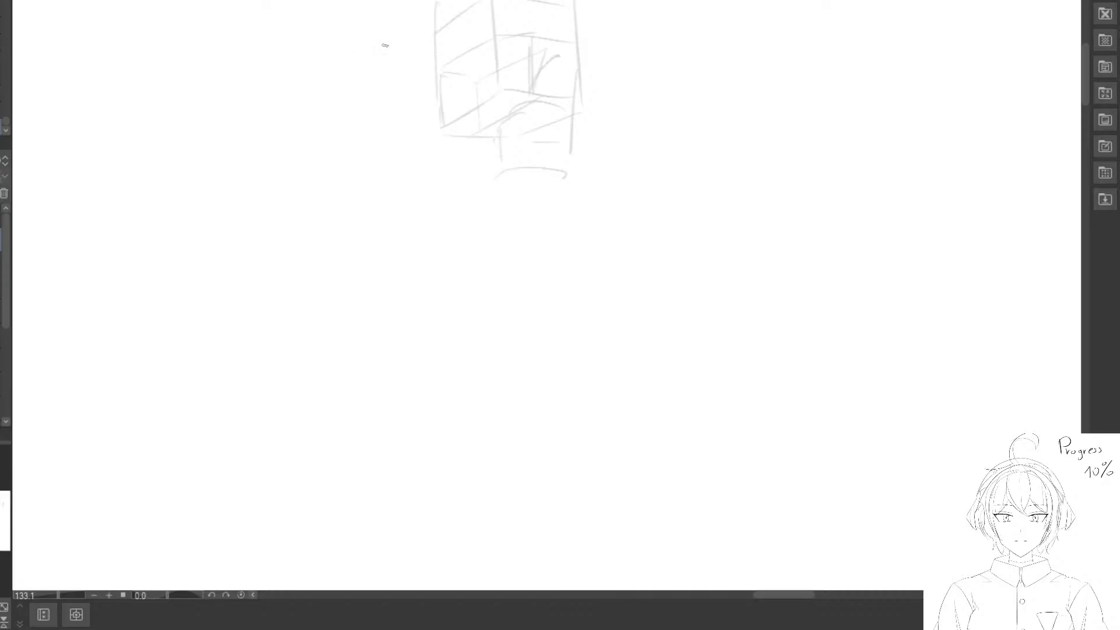
Draw the face profile from brow to chin and the front neck line over the box guides.
mouse_move(442, 29)
mouse_down()
mouse_move(452, 122)
mouse_move(479, 132)
mouse_move(496, 115)
mouse_move(484, 165)
mouse_move(523, 127)
mouse_move(544, 125)
mouse_move(512, 145)
mouse_move(494, 127)
mouse_up()
key(e)
click(446, 45)
key(p)
key(e)
key(p)
key(e)
click(446, 41)
key(p)
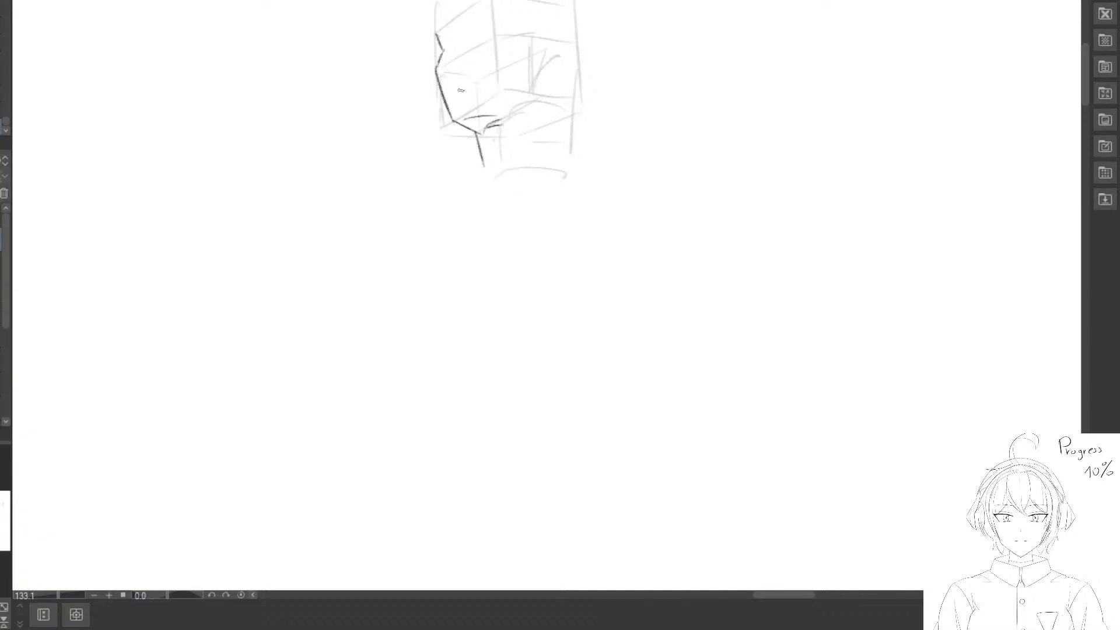
Add a short mouth line to the face and rework the strokes around it.
drag(455, 89, 469, 88)
mouse_move(456, 50)
mouse_down()
mouse_move(506, 33)
mouse_move(487, 39)
mouse_move(472, 67)
mouse_move(434, 62)
mouse_move(447, 107)
mouse_move(438, 55)
mouse_move(432, 72)
mouse_move(459, 121)
mouse_up()
key(e)
key(p)
key(e)
mouse_move(470, 86)
mouse_down()
mouse_move(460, 93)
mouse_move(465, 82)
mouse_up()
key(p)
key(ctrl+z)
Draw the near eye with its brow mark and refine the facial features.
drag(466, 33, 483, 22)
mouse_move(482, 22)
mouse_down()
mouse_move(447, 70)
mouse_move(479, 27)
mouse_up()
key(e)
key(p)
key(e)
key(p)
key(e)
key(p)
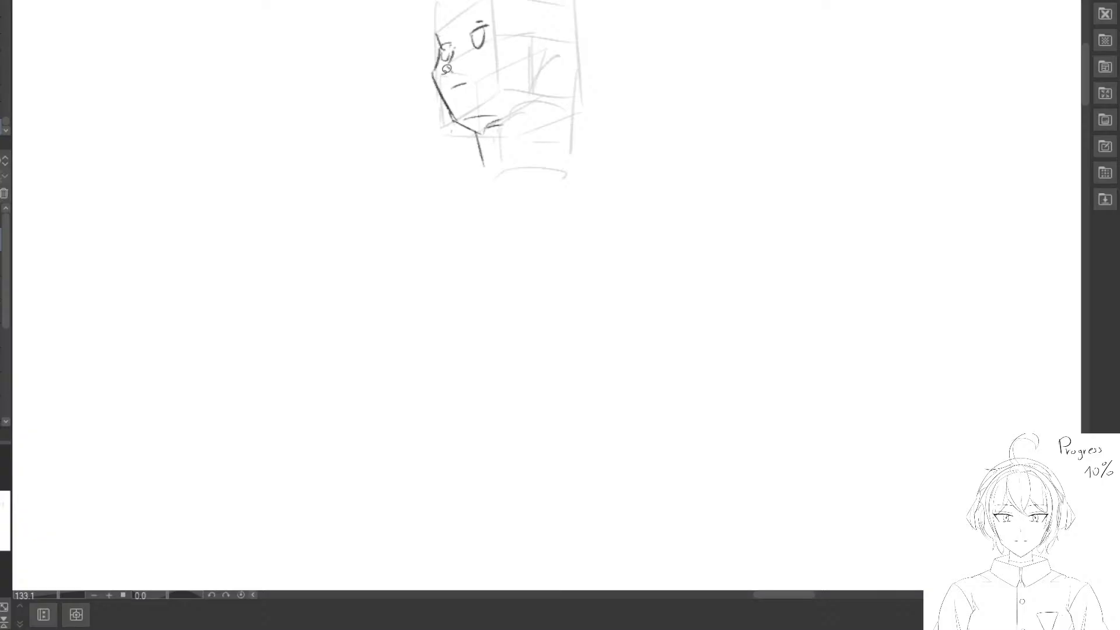
Select the chin and jaw lines, rotate and shift them slightly inward, and clear the selection.
mouse_move(444, 64)
mouse_down()
mouse_move(470, 140)
mouse_move(503, 130)
mouse_move(468, 102)
mouse_up()
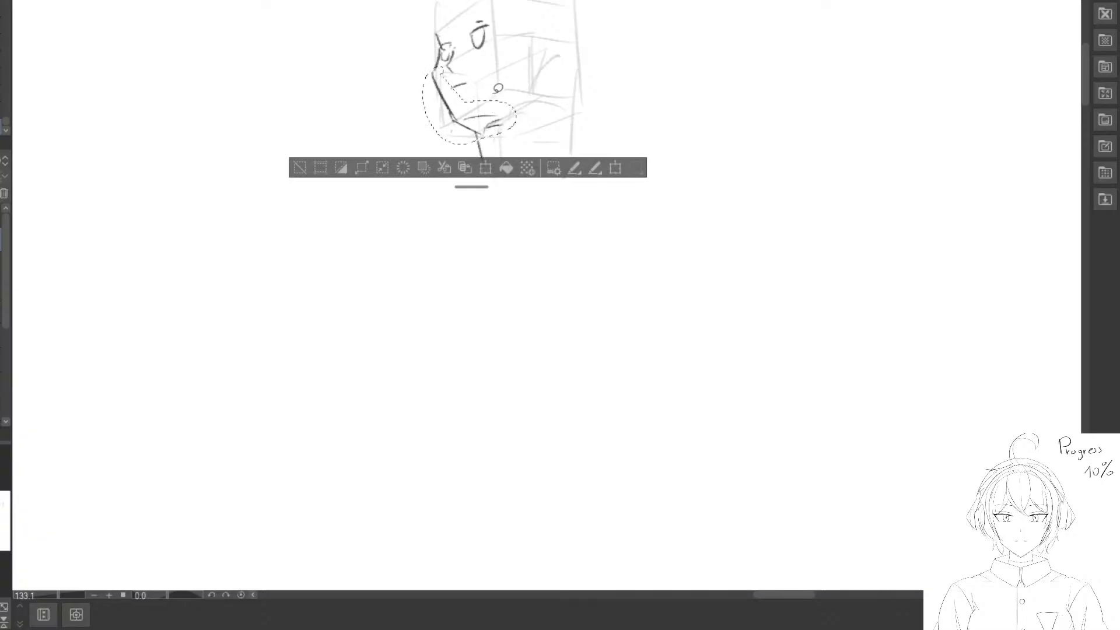
key(ctrl+t)
drag(548, 86, 547, 79)
drag(512, 129, 517, 126)
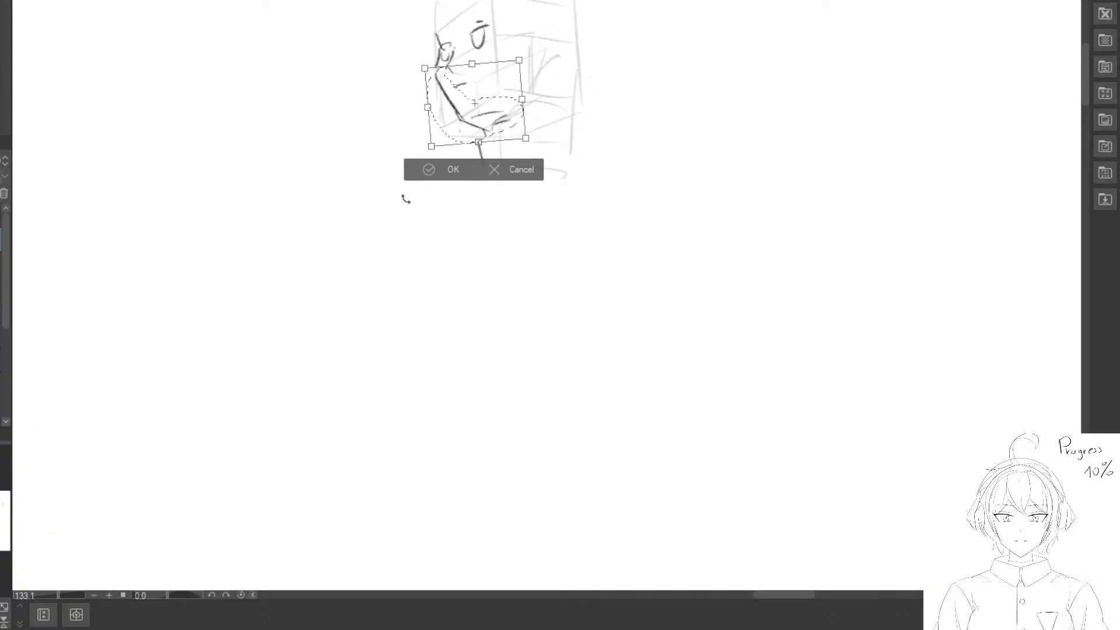
click(414, 175)
click(306, 169)
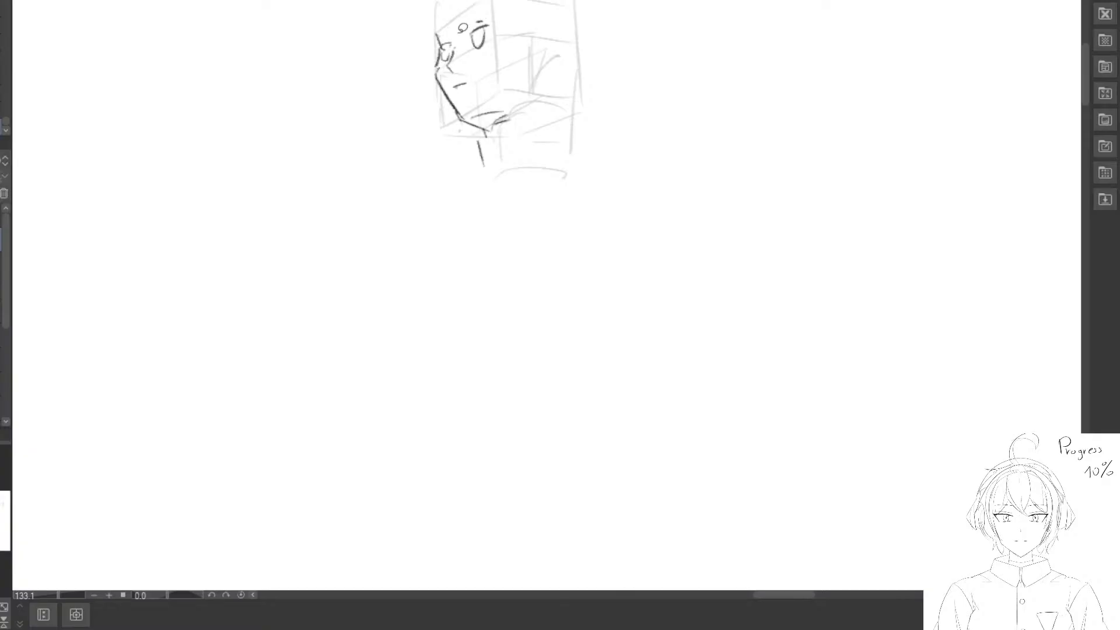
Select the eyes and upper face, rotate and shift them slightly, and clear the selection.
mouse_move(448, 34)
mouse_down()
mouse_move(498, 6)
mouse_move(456, 21)
mouse_move(436, 61)
mouse_move(483, 11)
mouse_up()
key(ctrl+z)
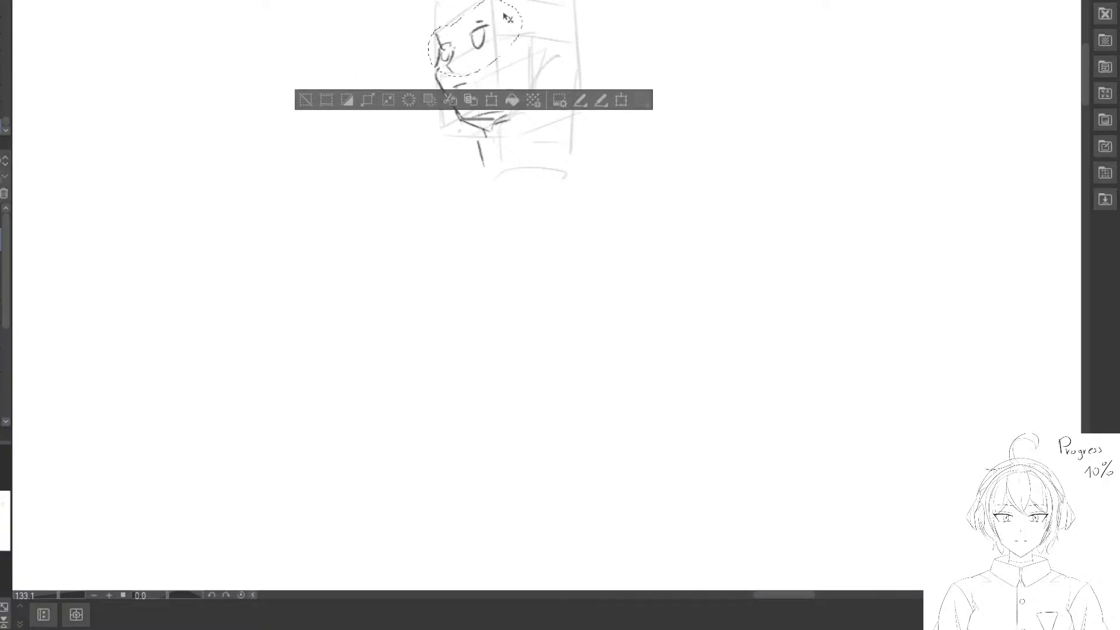
key(ctrl+t)
drag(580, 2, 574, 0)
drag(497, 56, 492, 60)
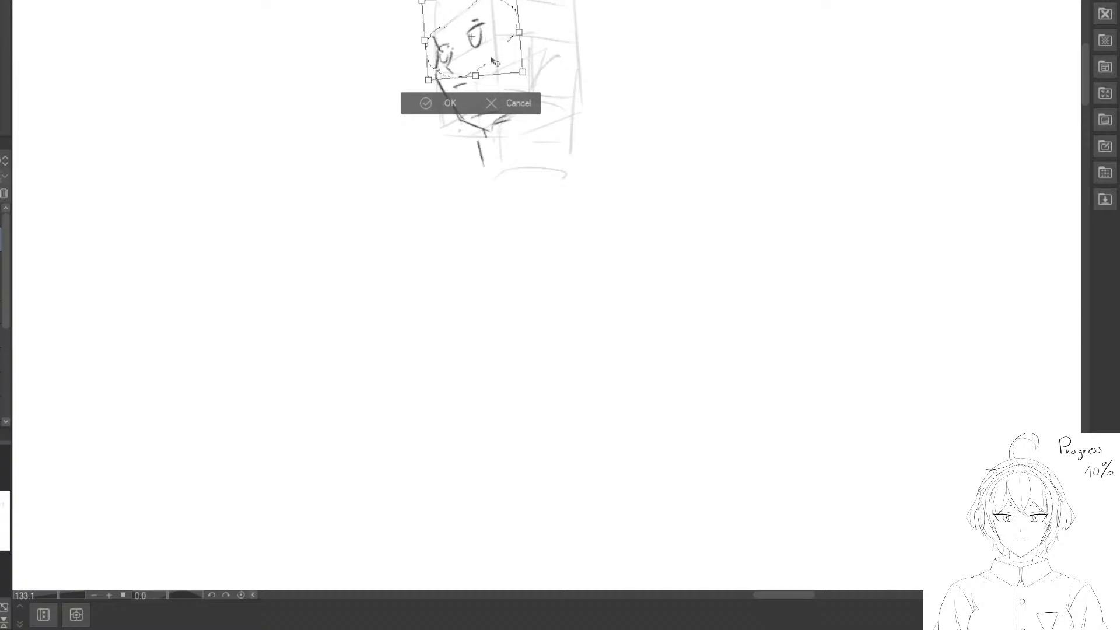
key(Return)
key(ctrl+d)
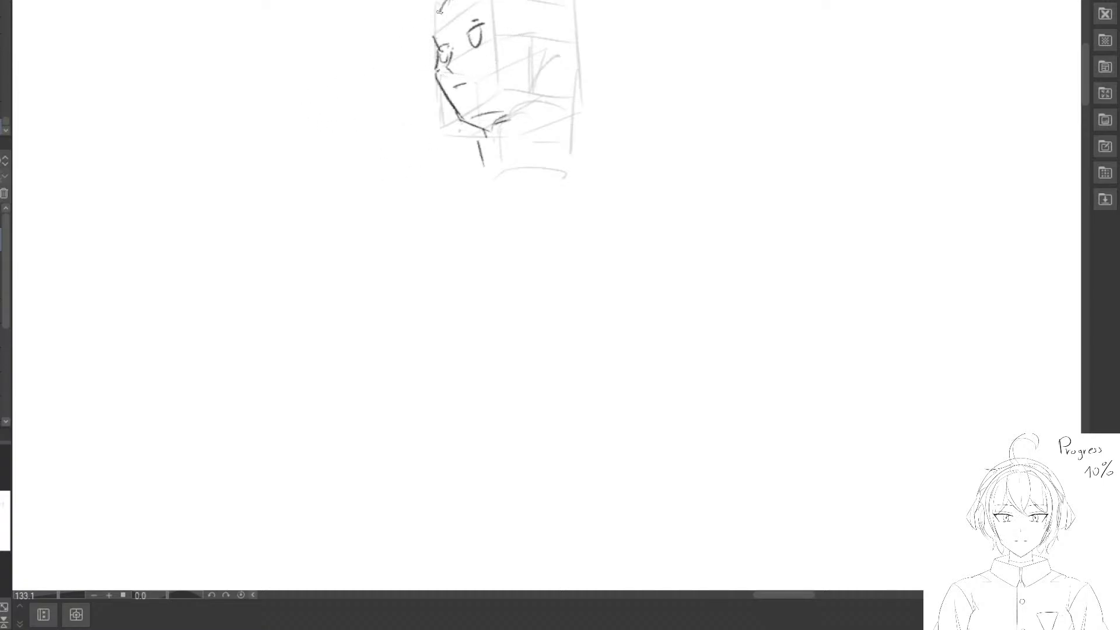
Draw the forehead contour above the far eye and tidy the line.
drag(440, 11, 434, 36)
key(e)
key(p)
key(e)
key(p)
Draw the back of the head, the jaw line and the back of the neck.
mouse_move(565, 0)
mouse_down()
mouse_move(568, 64)
mouse_move(545, 94)
mouse_move(508, 109)
mouse_move(547, 96)
mouse_up()
key(e)
key(p)
key(ctrl+z)
drag(550, 93, 554, 171)
key(e)
key(p)
Sketch a pointed ear on the side of the head and hair strands framing the face.
drag(505, 26, 534, 76)
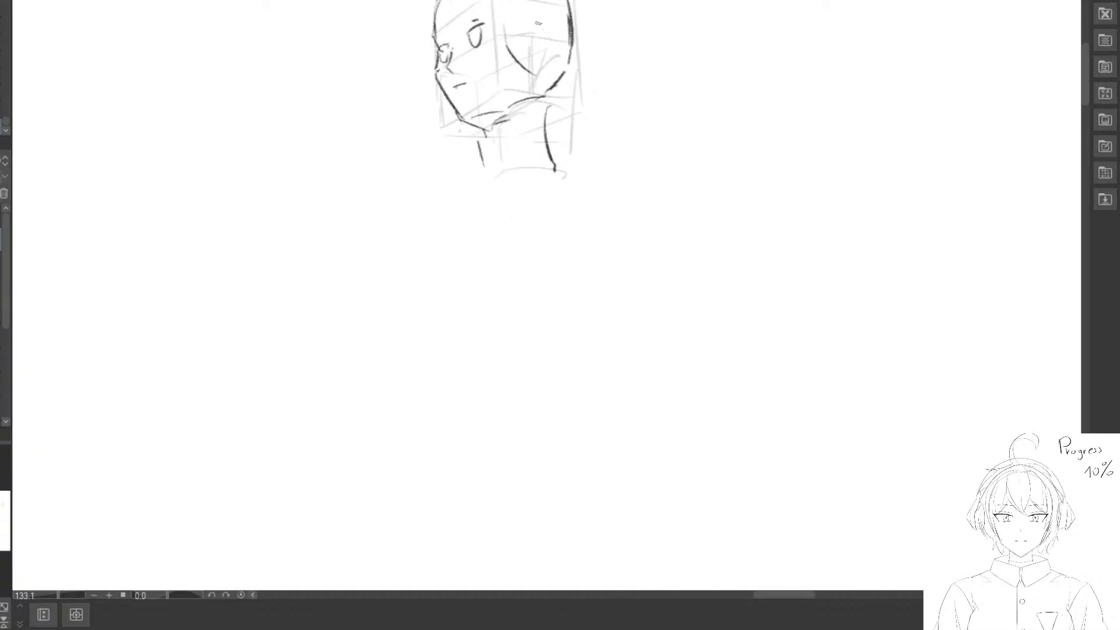
mouse_move(558, 1)
mouse_down()
mouse_move(543, 74)
mouse_move(532, 79)
mouse_up()
mouse_move(528, 28)
mouse_down()
mouse_move(563, 0)
mouse_move(545, 58)
mouse_up()
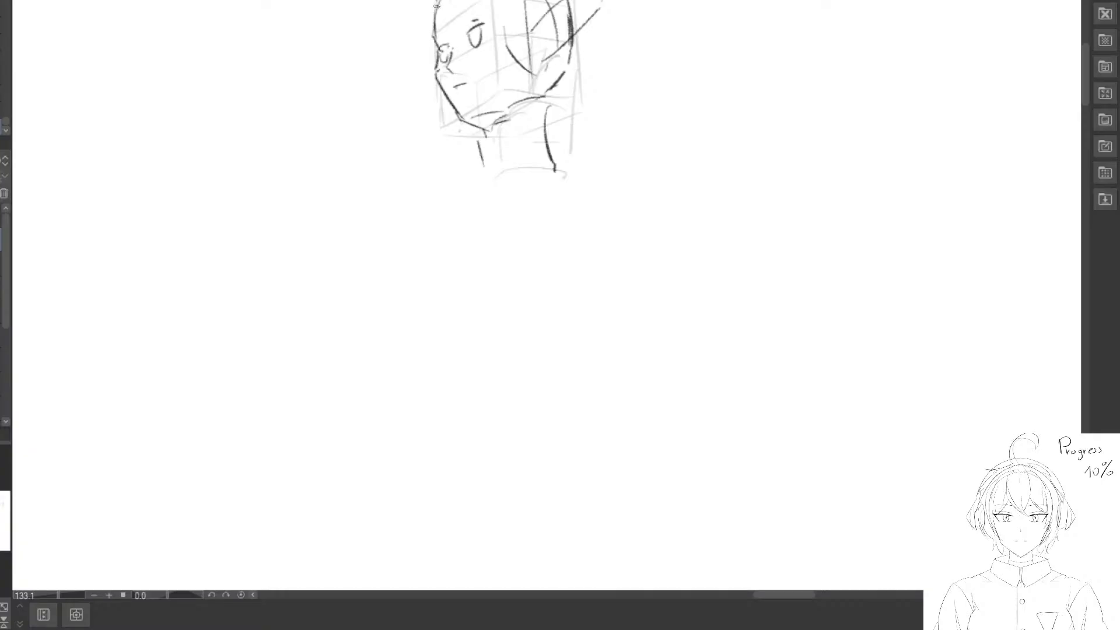
drag(434, 1, 425, 53)
mouse_move(450, 0)
mouse_down()
mouse_move(436, 37)
mouse_move(444, 34)
mouse_up()
mouse_move(494, 0)
mouse_down()
mouse_move(491, 83)
mouse_move(503, 98)
mouse_up()
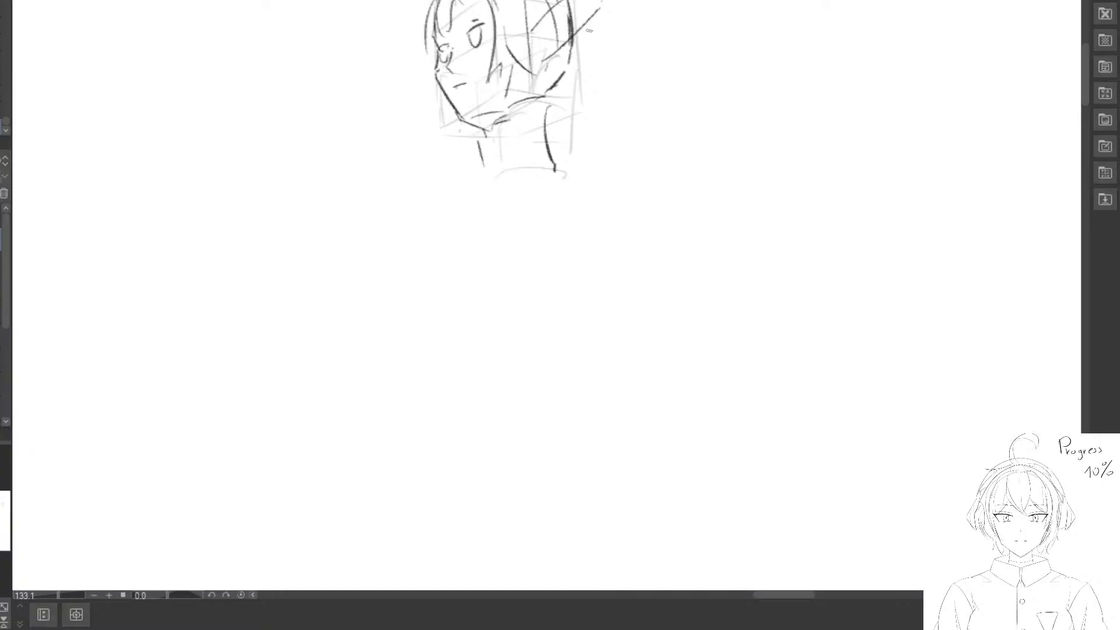
Detail the eyes and mouth, and rework the chin and the underside of the jaw.
mouse_move(464, 29)
mouse_down()
mouse_move(492, 26)
mouse_move(436, 48)
mouse_up()
mouse_move(453, 87)
mouse_down()
mouse_move(467, 81)
mouse_move(485, 113)
mouse_move(475, 116)
mouse_up()
key(e)
key(p)
key(e)
key(p)
mouse_move(458, 112)
mouse_down()
mouse_move(508, 96)
mouse_move(470, 113)
mouse_move(508, 99)
mouse_move(474, 126)
mouse_move(507, 113)
mouse_up()
key(e)
key(p)
key(ctrl+z)
drag(435, 79, 463, 123)
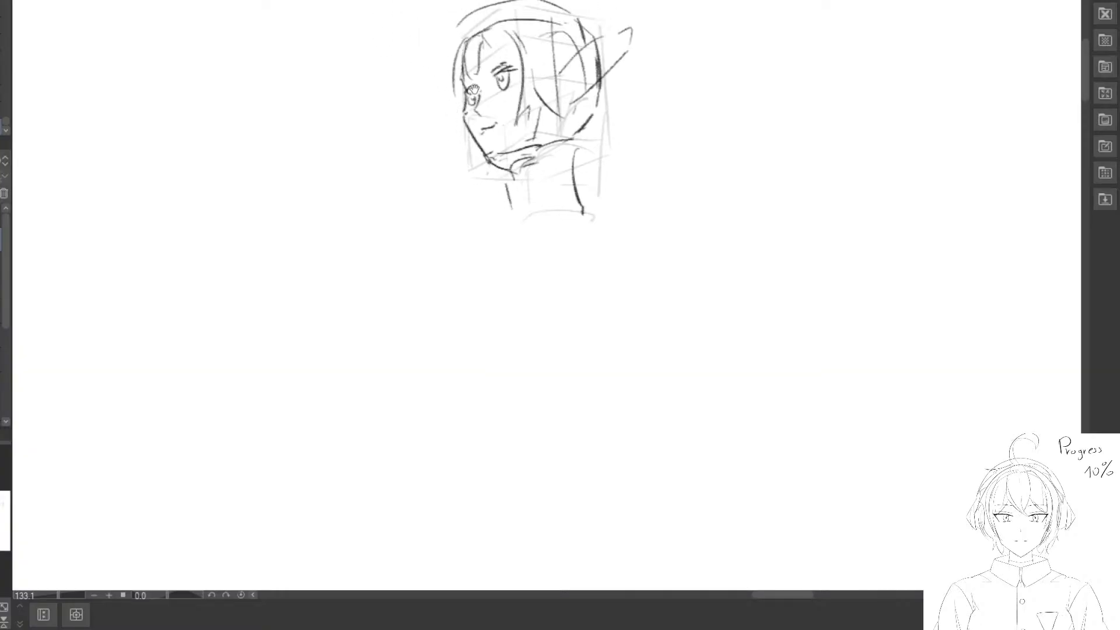
Strengthen the brow and far eye, and draw the hair outline along the far side of the face.
drag(493, 71, 503, 65)
drag(475, 86, 462, 96)
drag(470, 23, 462, 116)
drag(449, 78, 461, 118)
scroll(500, 204, down, 4)
scroll(526, 166, up, 1)
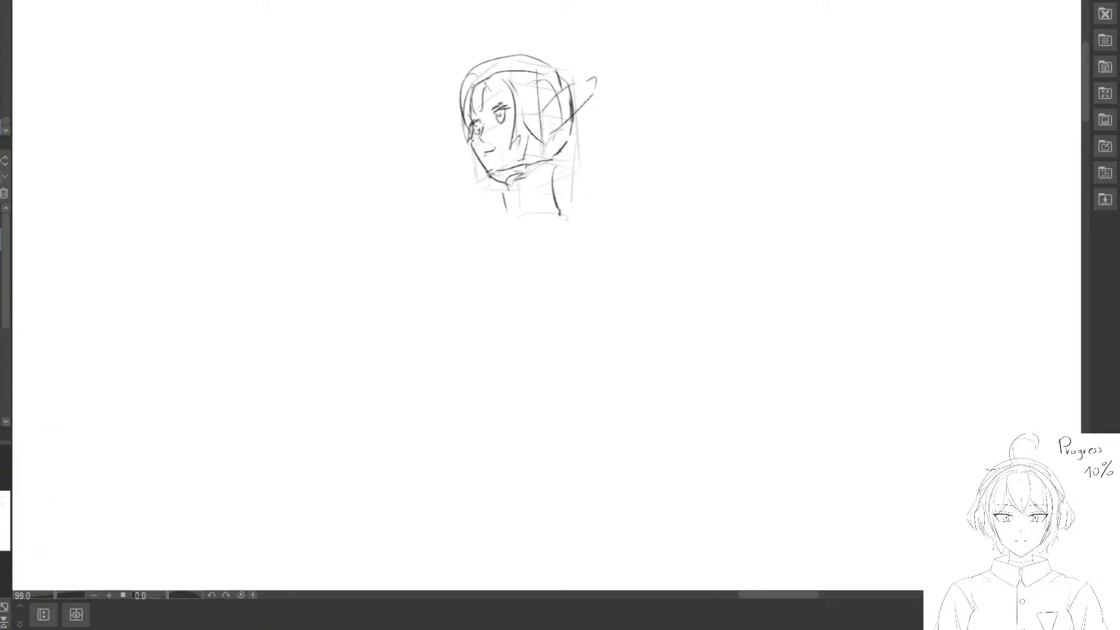
scroll(521, 159, up, 1)
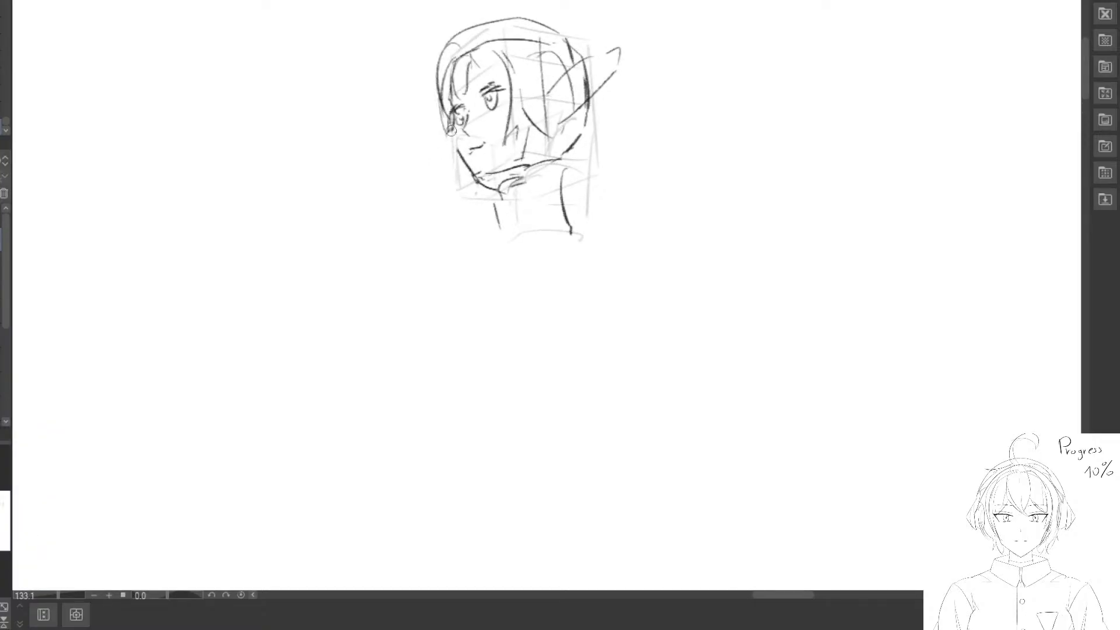
Redraw the far cheek contour from below the eye down to the chin.
mouse_move(451, 131)
mouse_down()
mouse_move(476, 177)
mouse_move(459, 150)
mouse_up()
key(e)
key(p)
key(e)
key(p)
mouse_move(454, 145)
mouse_down()
mouse_move(493, 187)
mouse_move(483, 178)
mouse_up()
key(p)
key(e)
key(p)
drag(480, 174, 494, 186)
Erase the rough ear strokes and redraw the long pointed ear with its inner lines.
key(e)
mouse_move(610, 75)
mouse_down()
mouse_move(615, 65)
mouse_move(566, 78)
mouse_move(573, 65)
mouse_up()
key(p)
mouse_move(544, 94)
mouse_down()
mouse_move(612, 46)
mouse_move(559, 127)
mouse_up()
mouse_move(585, 69)
mouse_down()
mouse_move(551, 103)
mouse_move(573, 90)
mouse_up()
Erase the old back neck line and redraw it closer beneath the jaw.
key(e)
mouse_move(568, 224)
mouse_down()
mouse_move(558, 169)
mouse_move(569, 225)
mouse_up()
key(p)
mouse_move(561, 159)
mouse_down()
mouse_move(553, 219)
mouse_move(501, 227)
mouse_move(547, 176)
mouse_up()
key(e)
key(p)
key(e)
Clean up the far cheek edge and redraw the jaw's underside from chin towards the ear.
mouse_move(452, 134)
mouse_down()
mouse_move(475, 172)
mouse_move(467, 161)
mouse_up()
key(p)
key(e)
key(p)
mouse_move(459, 153)
mouse_down()
mouse_move(485, 174)
mouse_move(527, 160)
mouse_up()
key(e)
key(p)
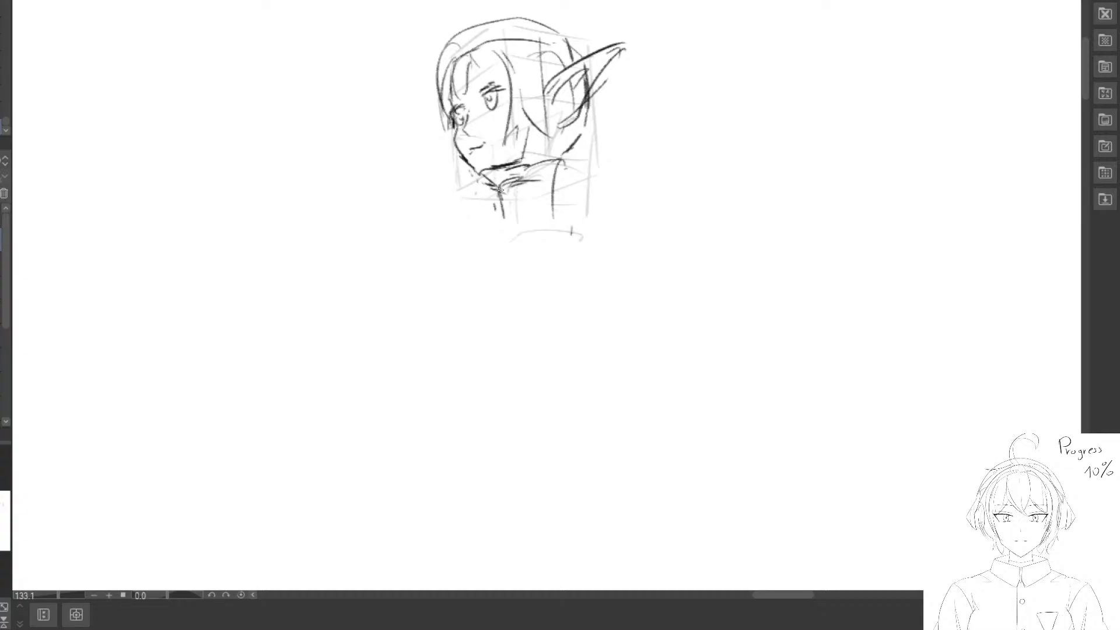
Refine the front and back neck lines and add a short stroke at the jaw below the ear.
mouse_move(503, 189)
mouse_down()
mouse_move(525, 178)
mouse_move(504, 170)
mouse_move(524, 162)
mouse_move(498, 187)
mouse_move(500, 208)
mouse_up()
key(p)
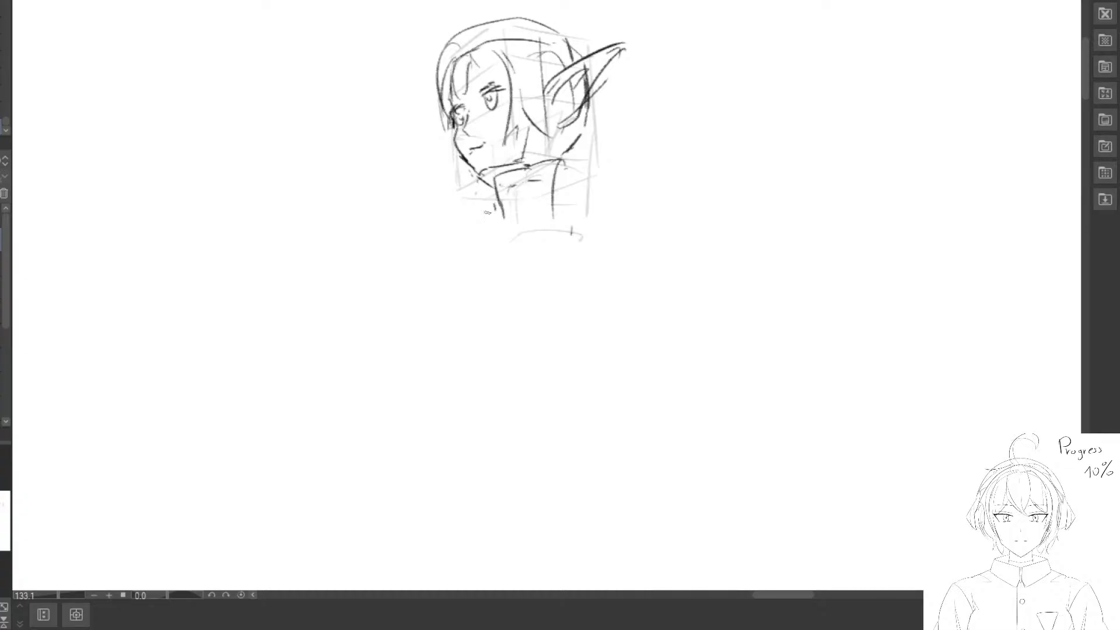
mouse_move(502, 199)
mouse_down()
mouse_move(494, 183)
mouse_move(499, 211)
mouse_up()
mouse_move(527, 170)
mouse_down()
mouse_move(505, 178)
mouse_move(553, 191)
mouse_move(553, 214)
mouse_up()
drag(561, 166, 550, 217)
mouse_move(528, 130)
mouse_down()
mouse_move(520, 159)
mouse_move(534, 157)
mouse_up()
scroll(489, 169, down, 3)
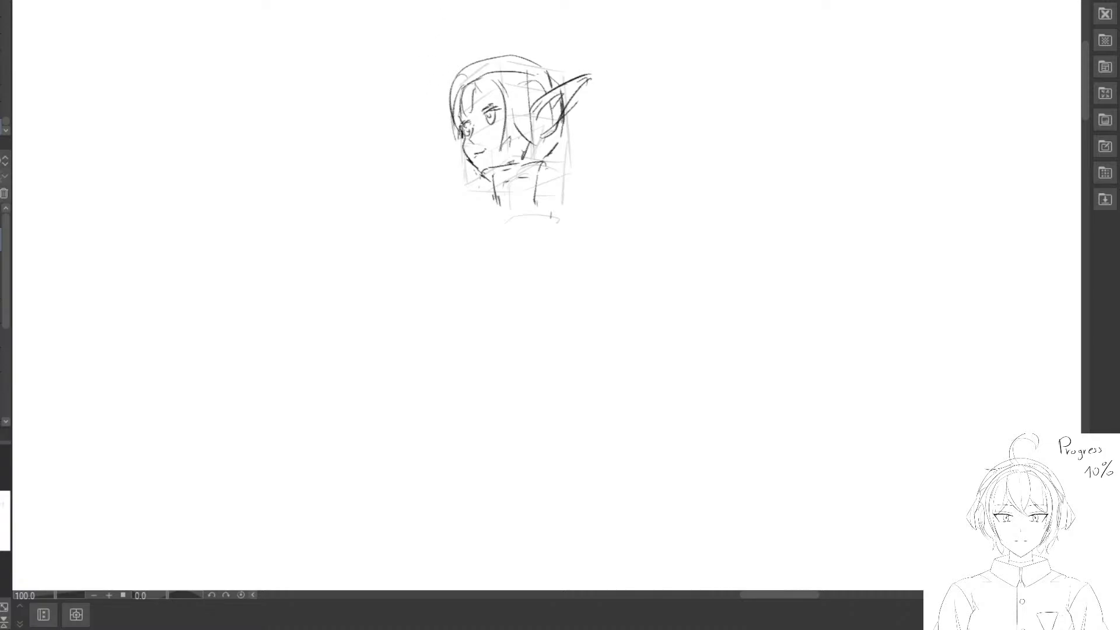
mouse_move(449, 123)
mouse_down()
mouse_move(465, 137)
mouse_move(609, 28)
mouse_up()
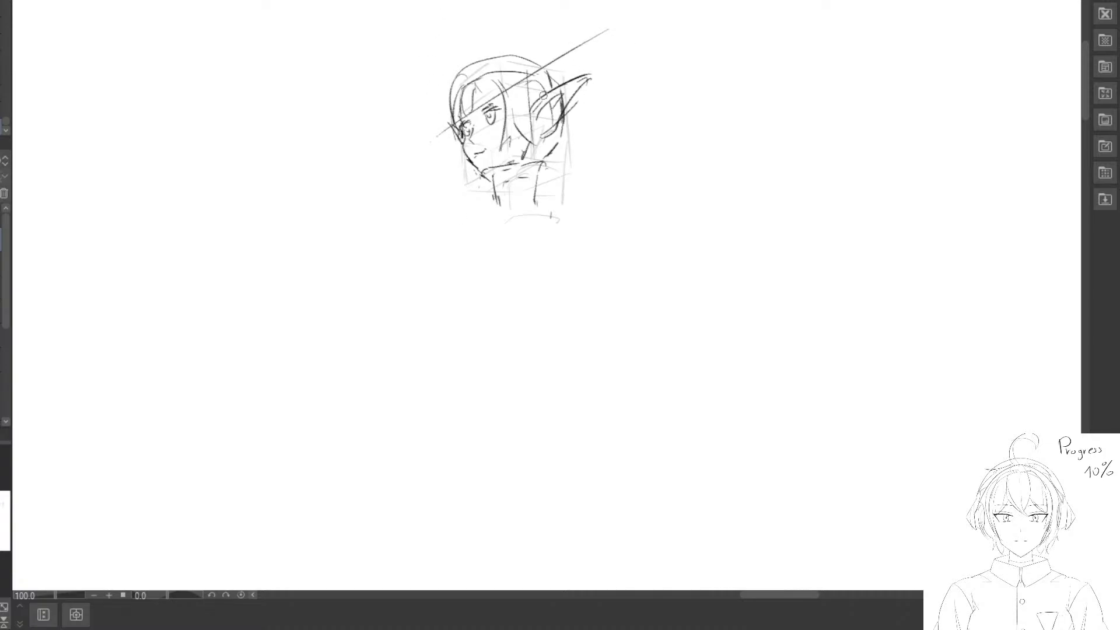
key(ctrl+z)
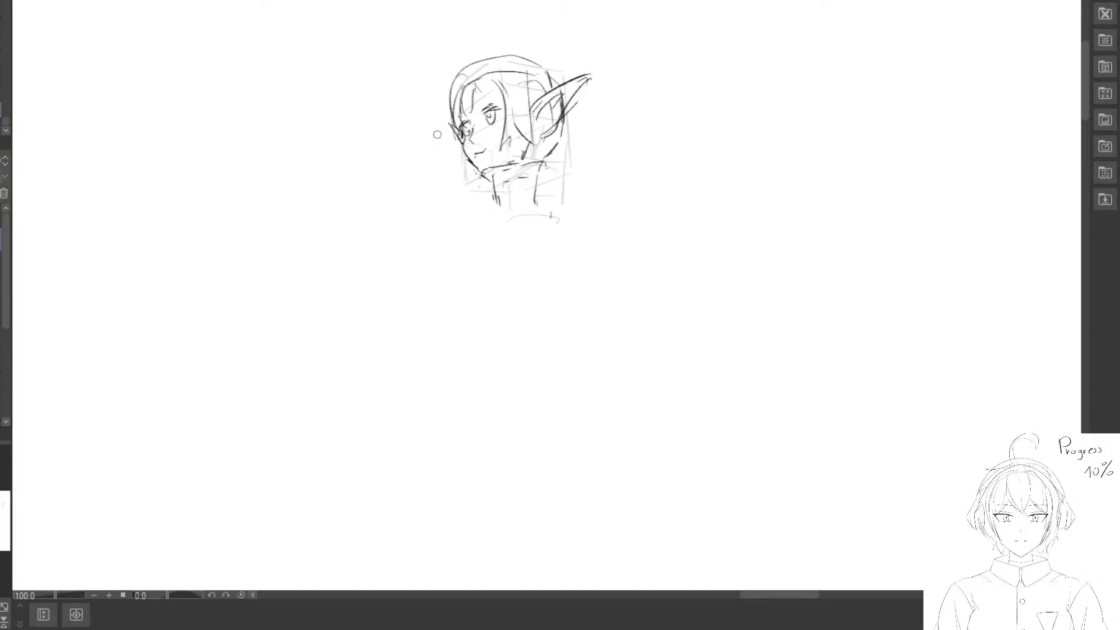
Reshape the hair at the far cheek and sketch the neck's back edge, shoulder line, torso centre line and far side beneath the head.
drag(450, 136, 471, 158)
drag(537, 166, 543, 196)
mouse_move(482, 217)
mouse_down()
mouse_move(510, 200)
mouse_move(566, 202)
mouse_up()
drag(520, 200, 527, 249)
drag(471, 224, 487, 270)
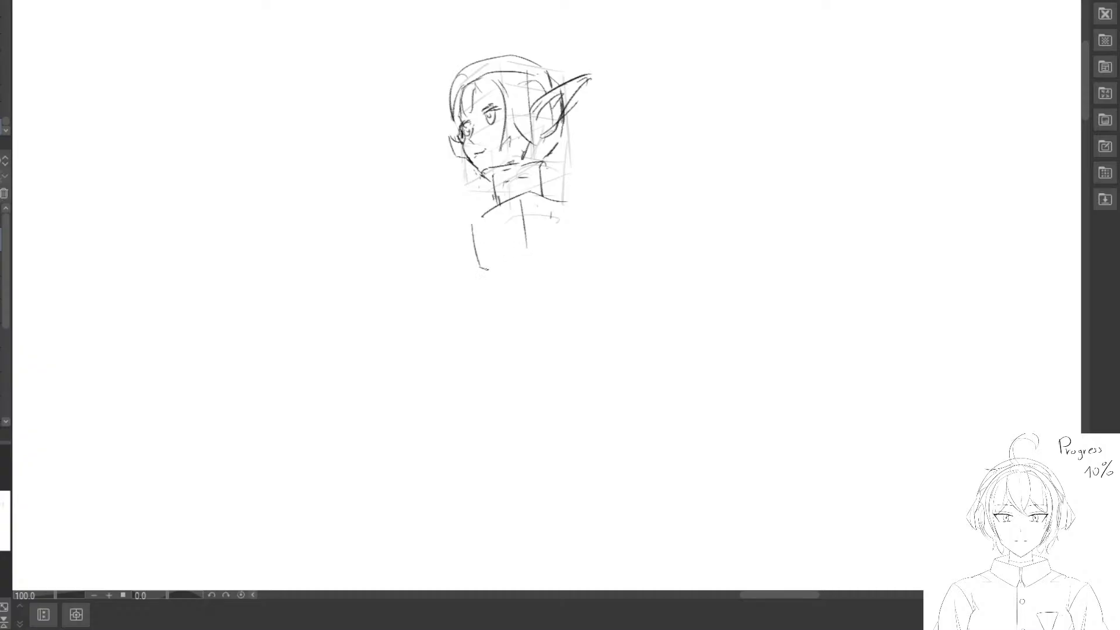
key(u)
scroll(521, 196, down, 3)
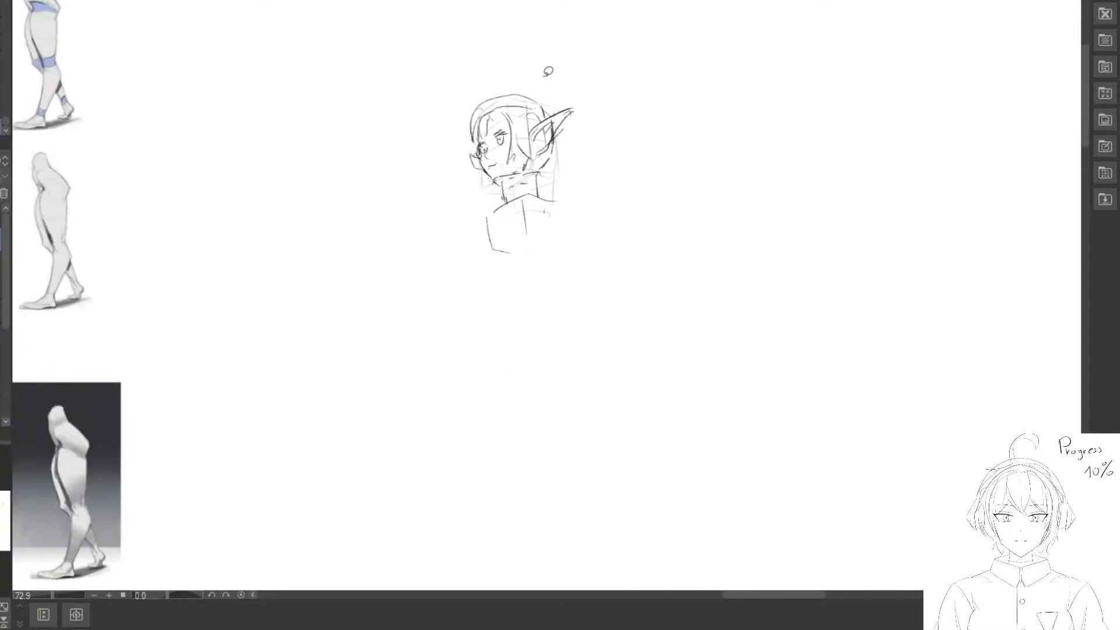
drag(502, 60, 597, 64)
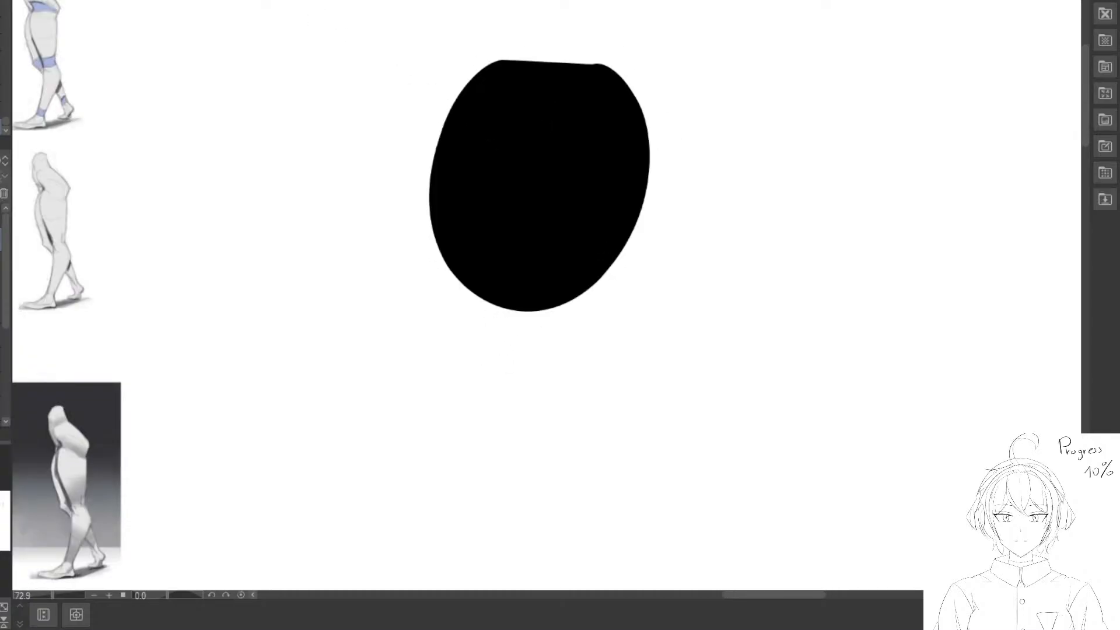
key(ctrl+z)
Lasso the elf head sketch, move it beside the large front-view leg study near the canvas edge, and deselect it.
drag(453, 112, 605, 92)
scroll(557, 201, down, 1)
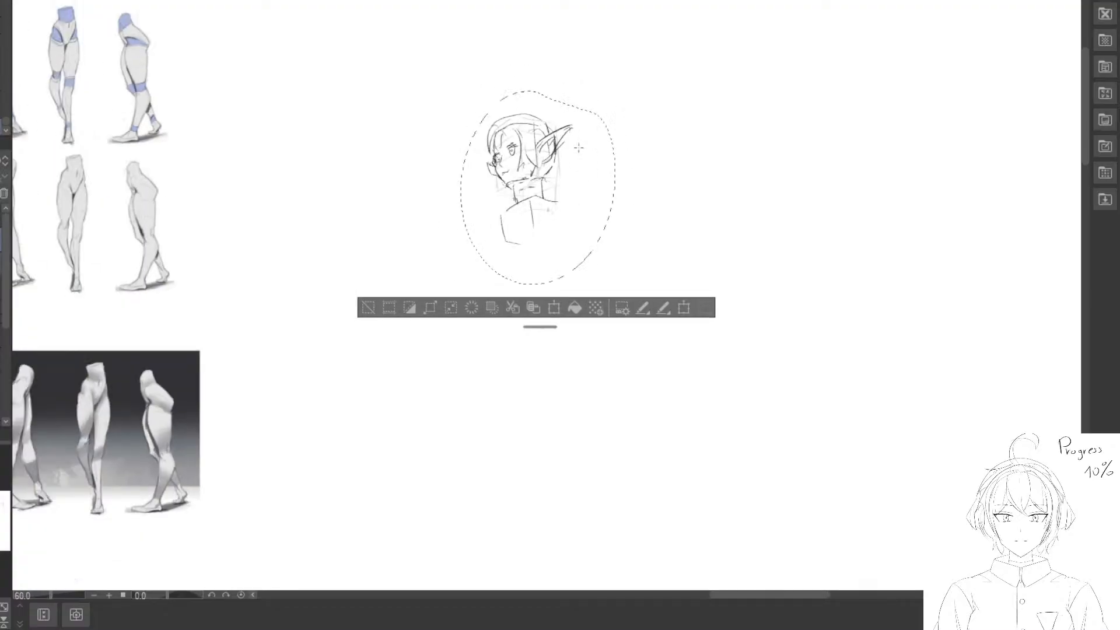
drag(604, 183, 483, 153)
drag(418, 170, 474, 257)
scroll(502, 193, down, 3)
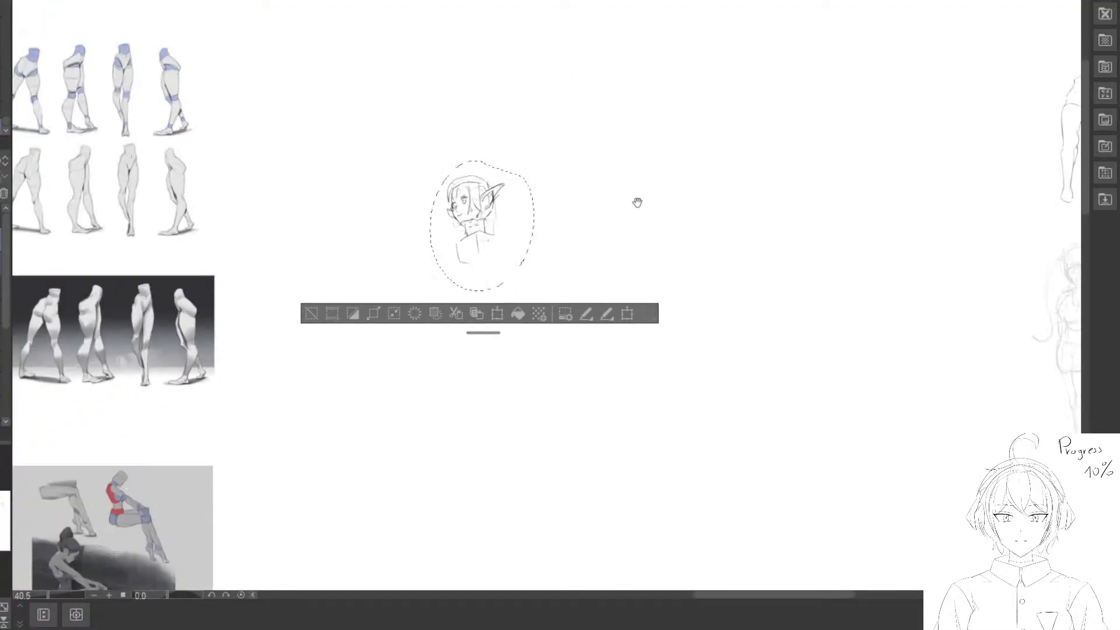
drag(638, 202, 516, 123)
drag(395, 177, 848, 320)
drag(830, 340, 917, 292)
mouse_move(918, 291)
mouse_down()
mouse_move(710, 286)
mouse_move(651, 392)
mouse_move(652, 415)
mouse_move(513, 298)
mouse_move(603, 453)
mouse_move(563, 311)
mouse_up()
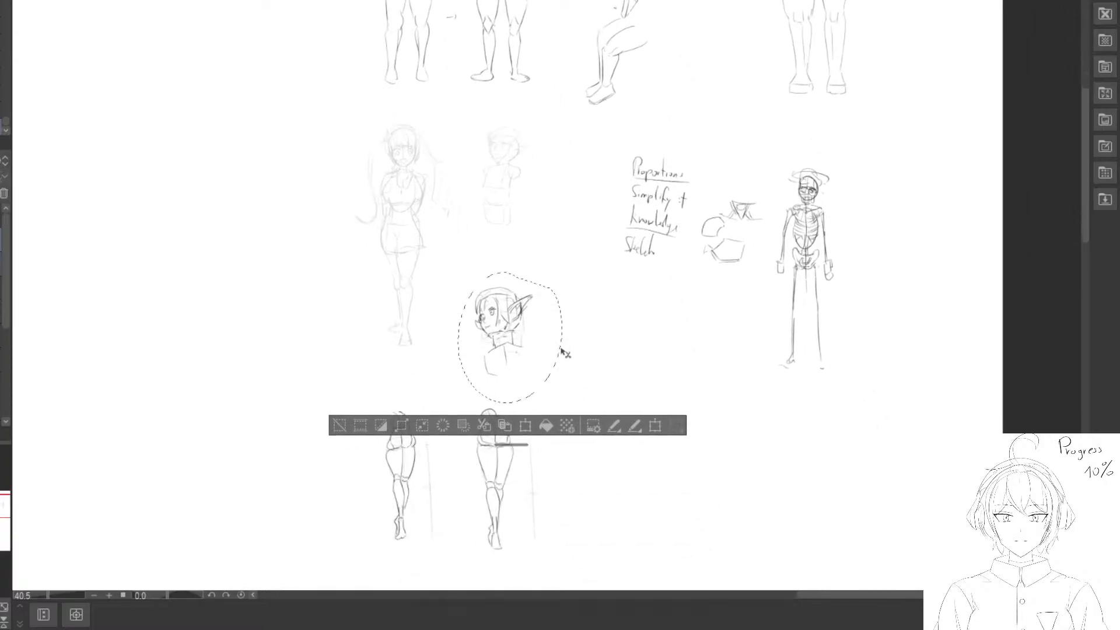
drag(561, 349, 561, 397)
mouse_move(568, 398)
mouse_down()
mouse_move(764, 116)
mouse_move(984, 41)
mouse_up()
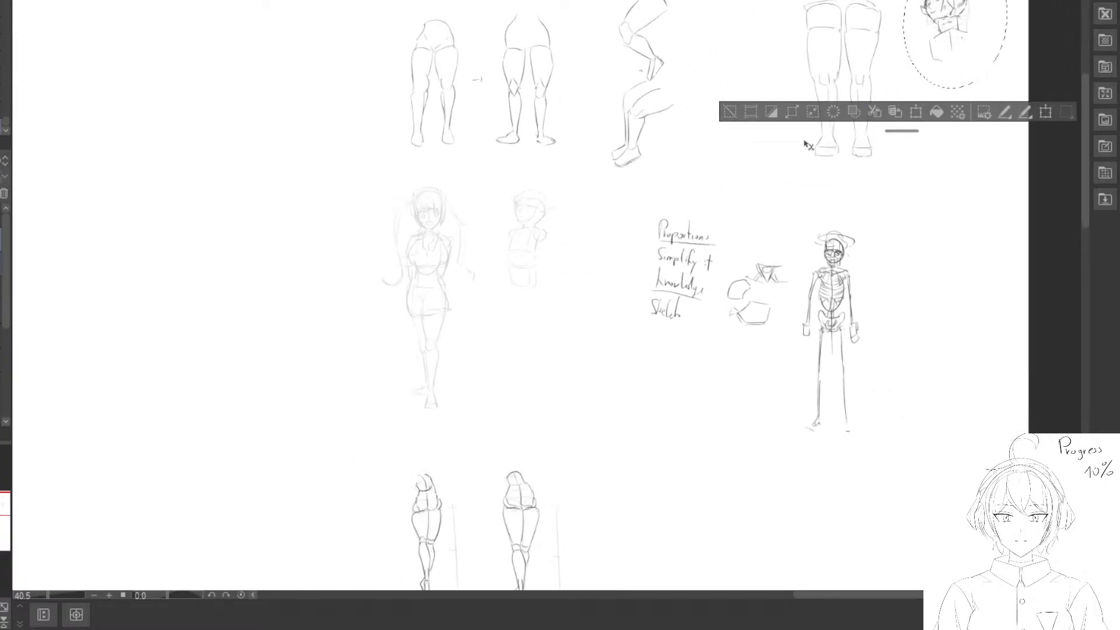
click(727, 116)
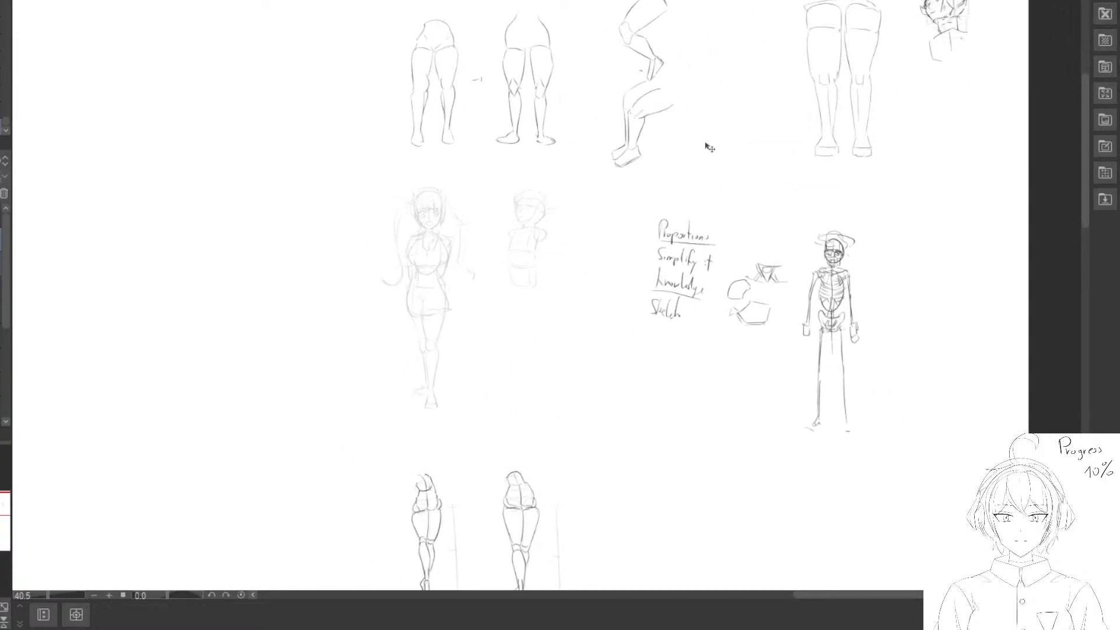
Block in the waist and pelvis boxes of the wide-stance back-view pose in the empty space beside the blue-marked leg references.
drag(225, 249, 513, 403)
scroll(513, 403, up, 3)
drag(200, 216, 238, 330)
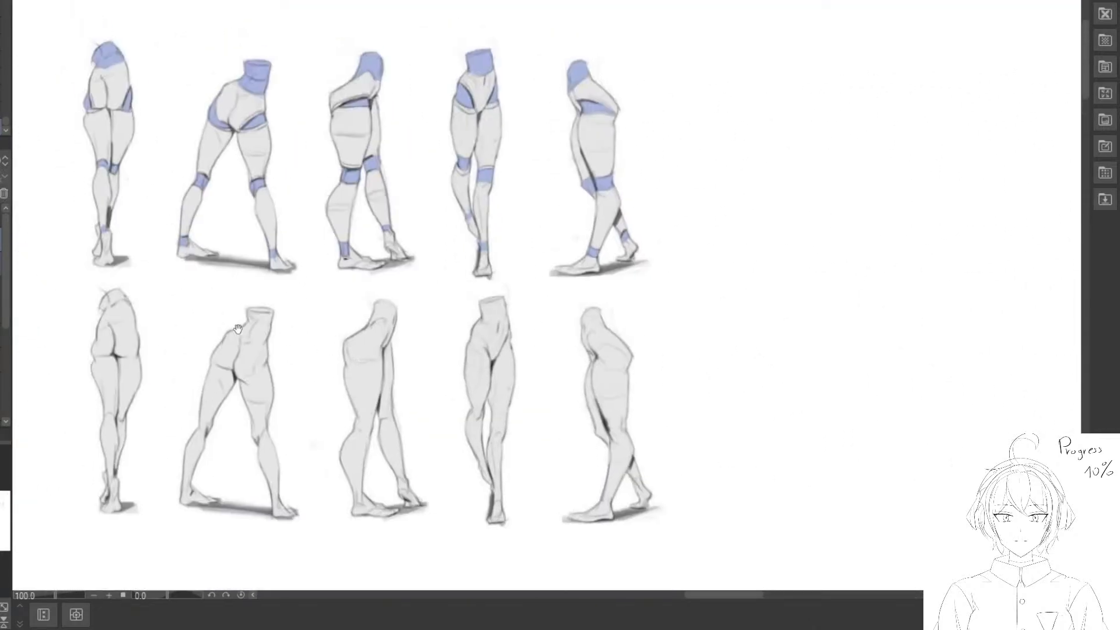
drag(676, 151, 613, 135)
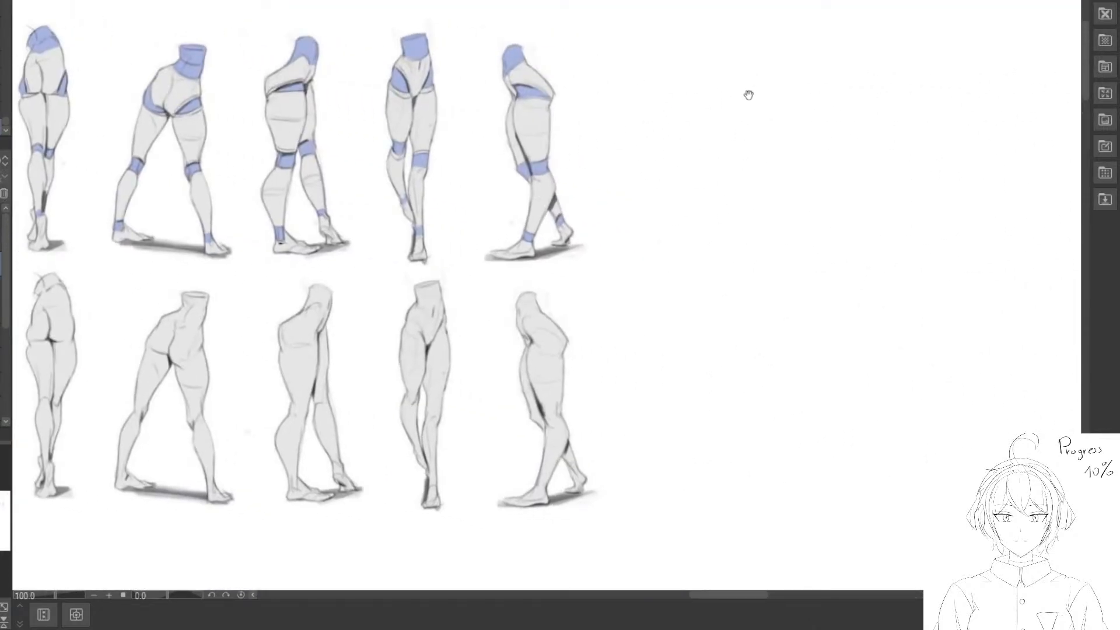
drag(758, 80, 741, 69)
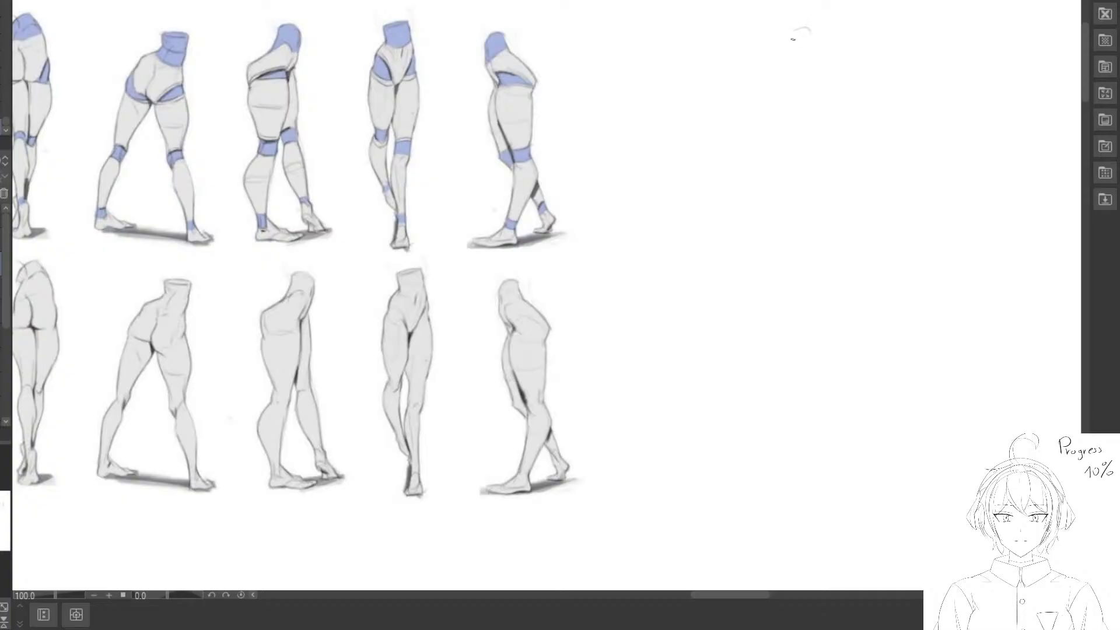
mouse_move(788, 35)
mouse_down()
mouse_move(784, 56)
mouse_move(813, 64)
mouse_up()
mouse_move(816, 67)
mouse_down()
mouse_move(807, 102)
mouse_move(776, 97)
mouse_move(788, 62)
mouse_move(759, 71)
mouse_move(761, 103)
mouse_move(751, 77)
mouse_move(755, 88)
mouse_move(789, 56)
mouse_move(764, 62)
mouse_move(757, 94)
mouse_move(793, 95)
mouse_up()
drag(819, 150, 787, 125)
Draw a ticked vertical height guide and lightly block in both legs, the feet and the sloping ground line.
drag(818, 82, 822, 257)
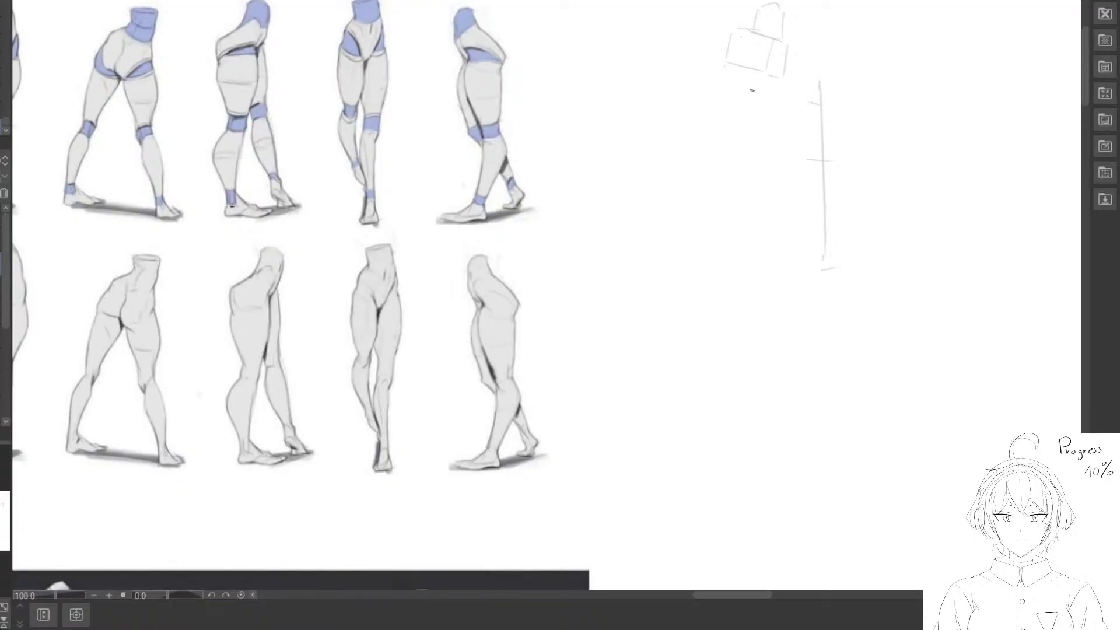
drag(772, 74, 789, 259)
mouse_move(727, 72)
mouse_down()
mouse_move(692, 240)
mouse_move(791, 265)
mouse_up()
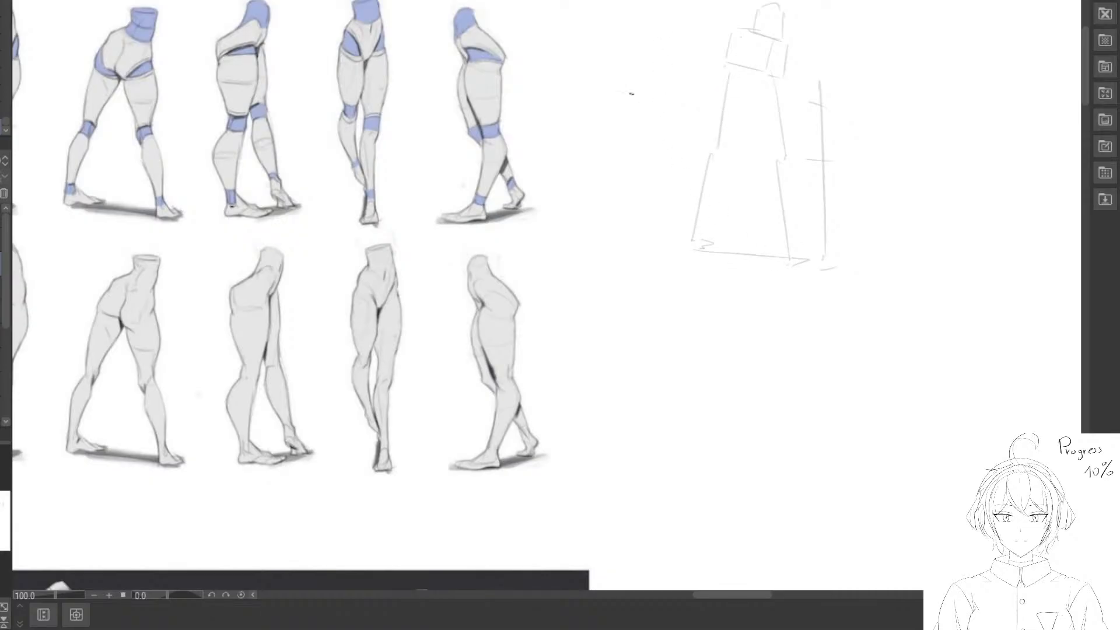
scroll(725, 67, up, 1)
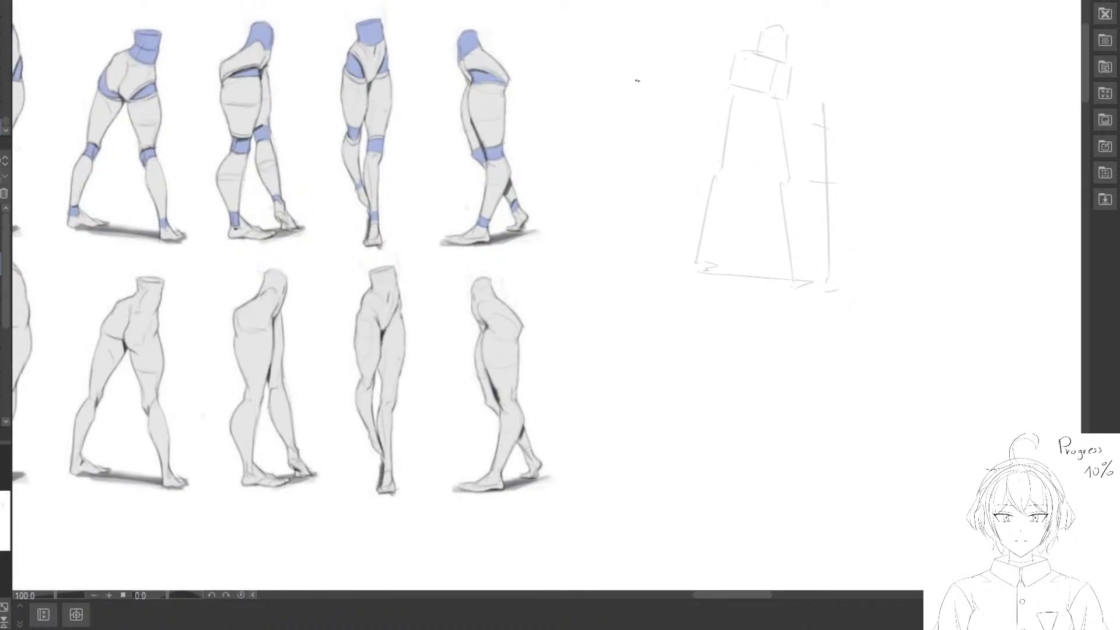
mouse_move(736, 56)
mouse_down()
mouse_move(731, 80)
mouse_move(739, 56)
mouse_move(726, 91)
mouse_move(761, 60)
mouse_up()
Start the dark outline at the top of the waist block and undo the stray strokes.
mouse_move(583, 182)
mouse_down()
mouse_move(712, 237)
mouse_move(769, 192)
mouse_move(755, 169)
mouse_up()
mouse_move(755, 168)
mouse_down()
mouse_move(749, 141)
mouse_move(772, 136)
mouse_up()
drag(829, 9, 861, 16)
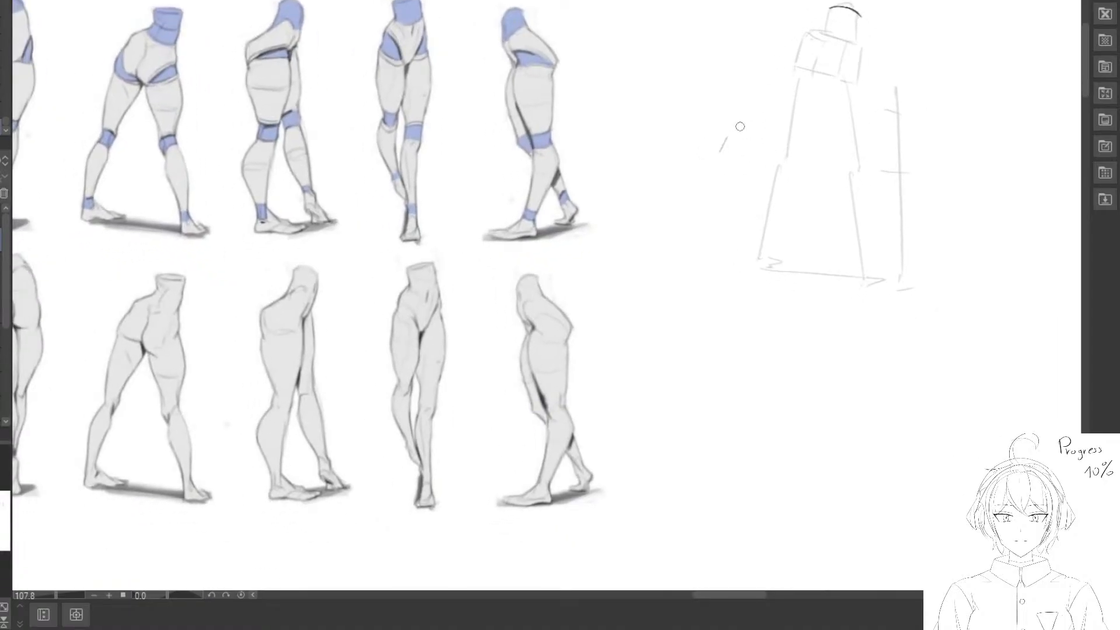
drag(727, 135, 712, 157)
mouse_move(829, 7)
mouse_down()
mouse_move(863, 12)
mouse_move(853, 44)
mouse_up()
key(ctrl+z)
key(ctrl+z)
key(ctrl+z)
Outline the waist and the left hip curve, and add the buttock crease inside the pelvis box.
drag(830, 3, 794, 76)
key(ctrl+z)
drag(811, 32, 791, 64)
key(ctrl+z)
key(ctrl+z)
mouse_move(819, 27)
mouse_down()
mouse_move(797, 85)
mouse_move(822, 42)
mouse_move(815, 75)
mouse_up()
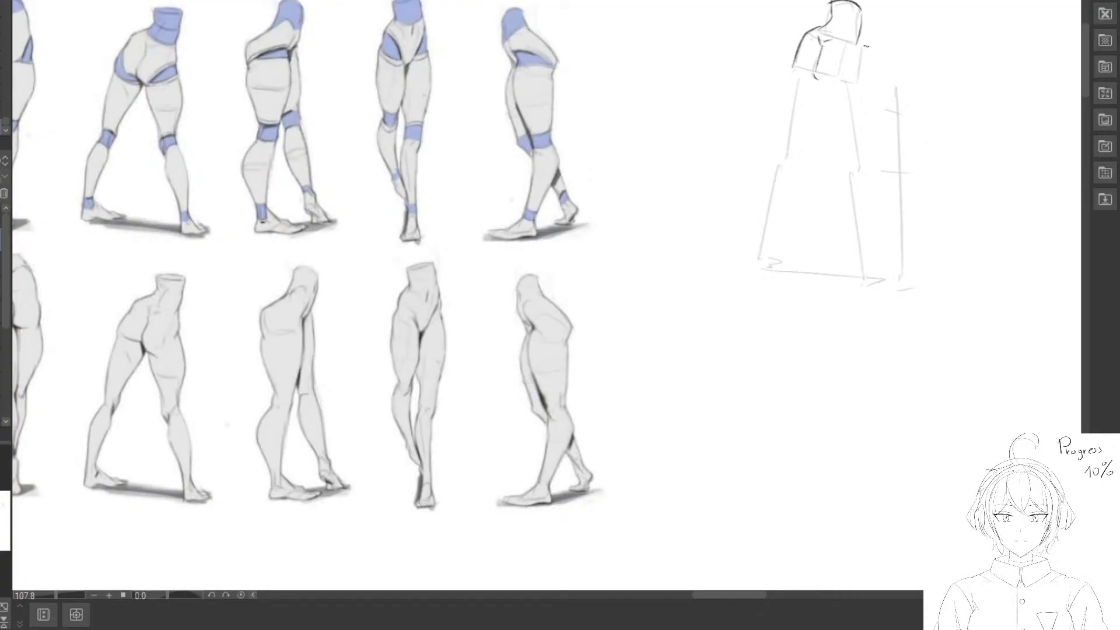
Outline the right hip and the lower edges of the pelvis above both legs.
mouse_move(859, 41)
mouse_down()
mouse_move(850, 85)
mouse_move(856, 70)
mouse_move(829, 86)
mouse_move(802, 65)
mouse_move(852, 82)
mouse_move(848, 64)
mouse_move(850, 103)
mouse_up()
key(e)
key(p)
Draw the outer and inner contours of the right thigh down to a knee block.
drag(848, 62, 855, 129)
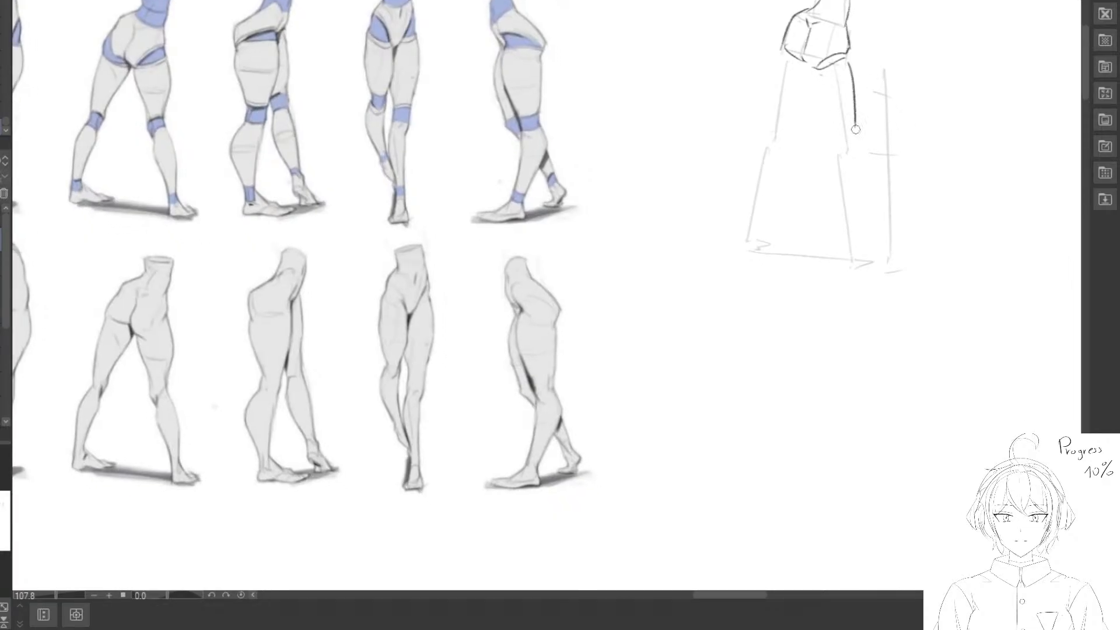
key(ctrl+z)
drag(847, 63, 851, 135)
mouse_move(816, 72)
mouse_down()
mouse_move(832, 130)
mouse_move(809, 120)
mouse_move(844, 115)
mouse_move(847, 187)
mouse_up()
Redraw the right calf's contour and finish the lower leg with its ankle and foot.
drag(822, 124, 833, 191)
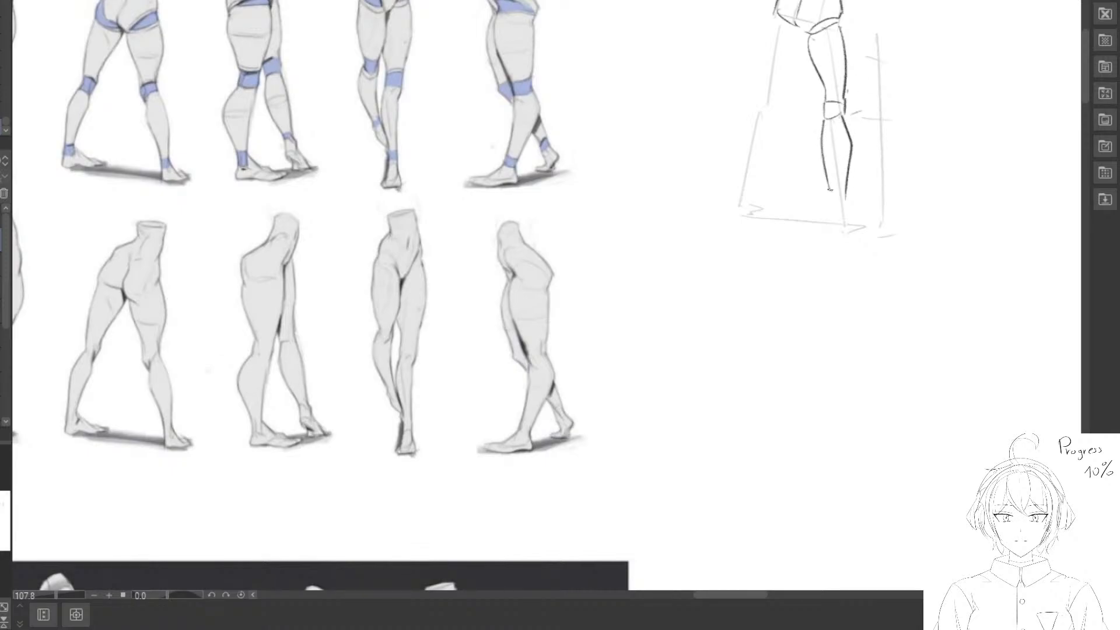
key(ctrl+z)
mouse_move(824, 120)
mouse_down()
mouse_move(836, 196)
mouse_move(853, 148)
mouse_move(849, 126)
mouse_move(835, 227)
mouse_move(865, 228)
mouse_move(836, 232)
mouse_up()
key(e)
key(p)
Draw the inner and outer contours of the left thigh, redoing strokes that miss the block-in.
drag(746, 138, 767, 201)
drag(821, 94, 801, 147)
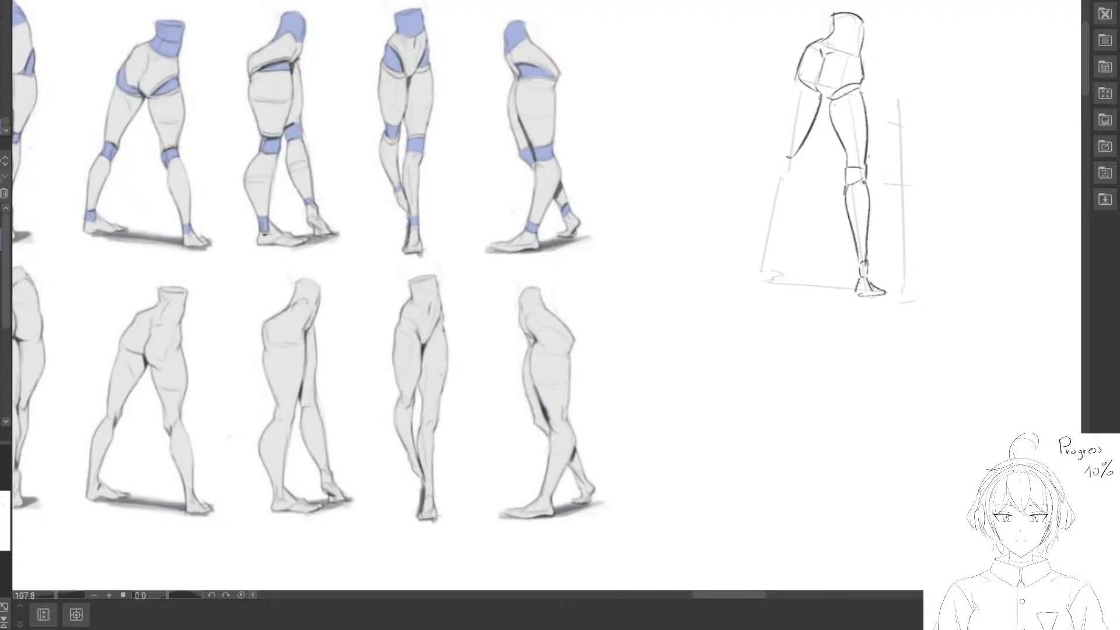
key(ctrl+z)
drag(822, 98, 794, 169)
mouse_move(803, 57)
mouse_down()
mouse_move(817, 93)
mouse_move(794, 78)
mouse_move(803, 93)
mouse_move(776, 142)
mouse_up()
key(ctrl+z)
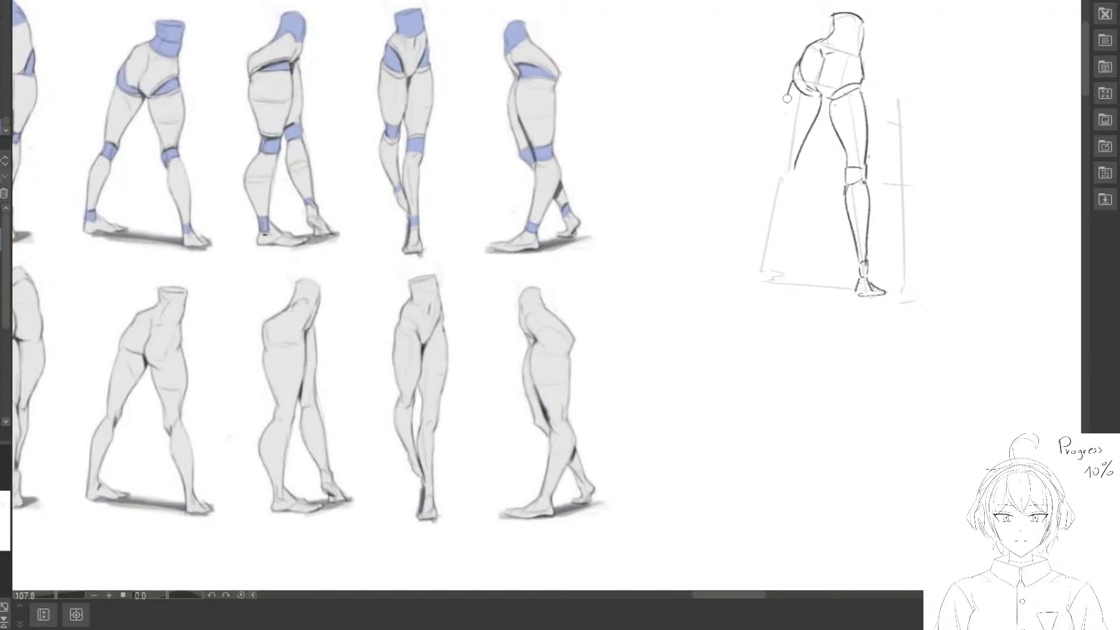
mouse_move(791, 84)
mouse_down()
mouse_move(771, 184)
mouse_move(786, 185)
mouse_up()
Draw the left knee block, calf, ankle and foot, erasing and cleaning the lines along the way.
drag(796, 166, 788, 191)
drag(787, 237, 783, 210)
mouse_move(782, 160)
mouse_down()
mouse_move(757, 240)
mouse_move(767, 157)
mouse_move(748, 228)
mouse_move(765, 159)
mouse_move(753, 239)
mouse_move(788, 250)
mouse_move(751, 258)
mouse_move(761, 196)
mouse_up()
key(e)
key(p)
key(e)
key(p)
key(e)
key(p)
drag(743, 153, 745, 162)
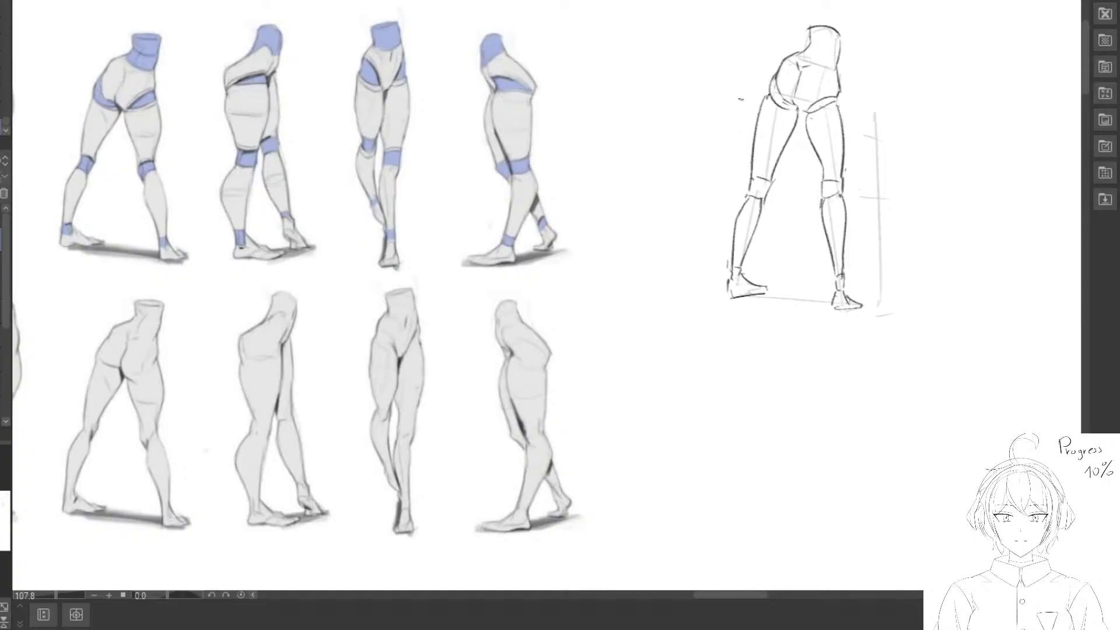
Lasso the whole leg sketch and move it onto the matching wide-stance pose in the blue-marked reference row.
mouse_move(801, 128)
mouse_down()
mouse_move(782, 125)
mouse_move(800, 148)
mouse_up()
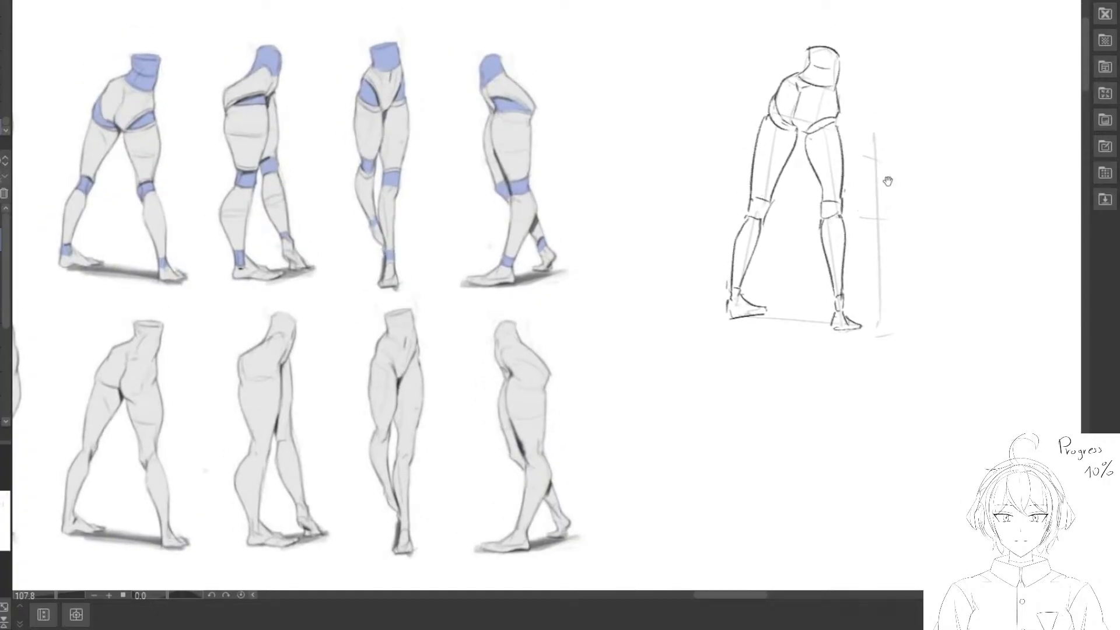
mouse_move(887, 182)
mouse_down()
mouse_move(890, 156)
mouse_move(869, 152)
mouse_up()
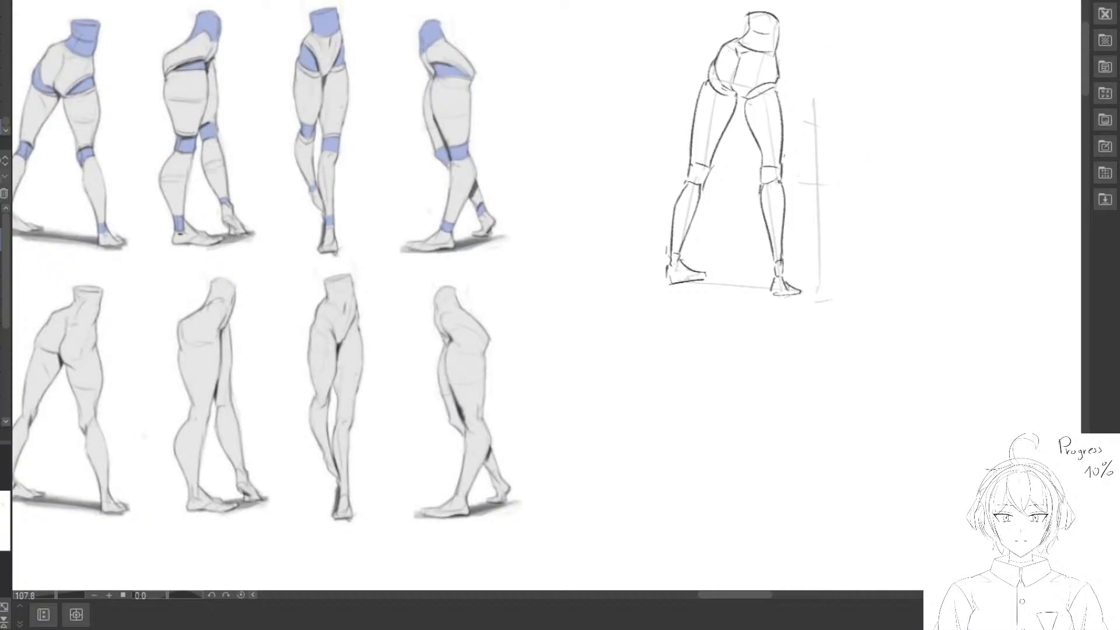
mouse_move(771, 1)
mouse_down()
mouse_move(688, 341)
mouse_move(872, 8)
mouse_up()
drag(807, 92, 816, 136)
scroll(776, 204, down, 1)
scroll(776, 205, down, 1)
mouse_move(776, 204)
mouse_down()
mouse_move(736, 196)
mouse_move(537, 221)
mouse_move(507, 210)
mouse_up()
Scale and rotate the overlaid sketch to compare it with the reference pose, and undo the overlay.
key(ctrl+t)
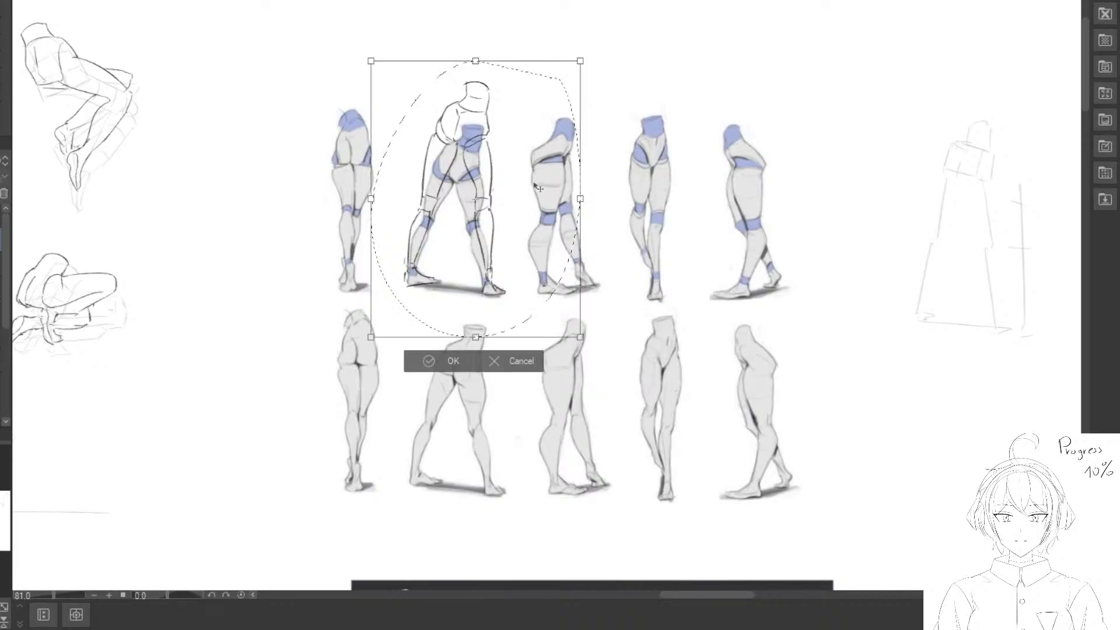
mouse_move(558, 83)
mouse_down()
mouse_move(525, 111)
mouse_move(605, 110)
mouse_move(573, 92)
mouse_move(548, 115)
mouse_move(529, 164)
mouse_up()
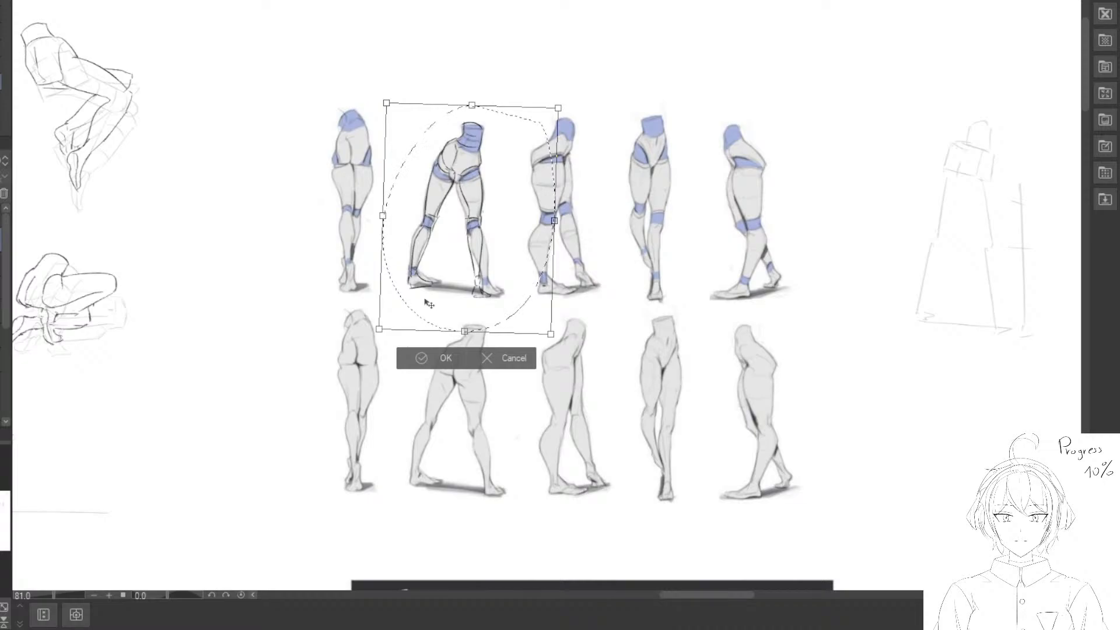
drag(494, 206, 484, 241)
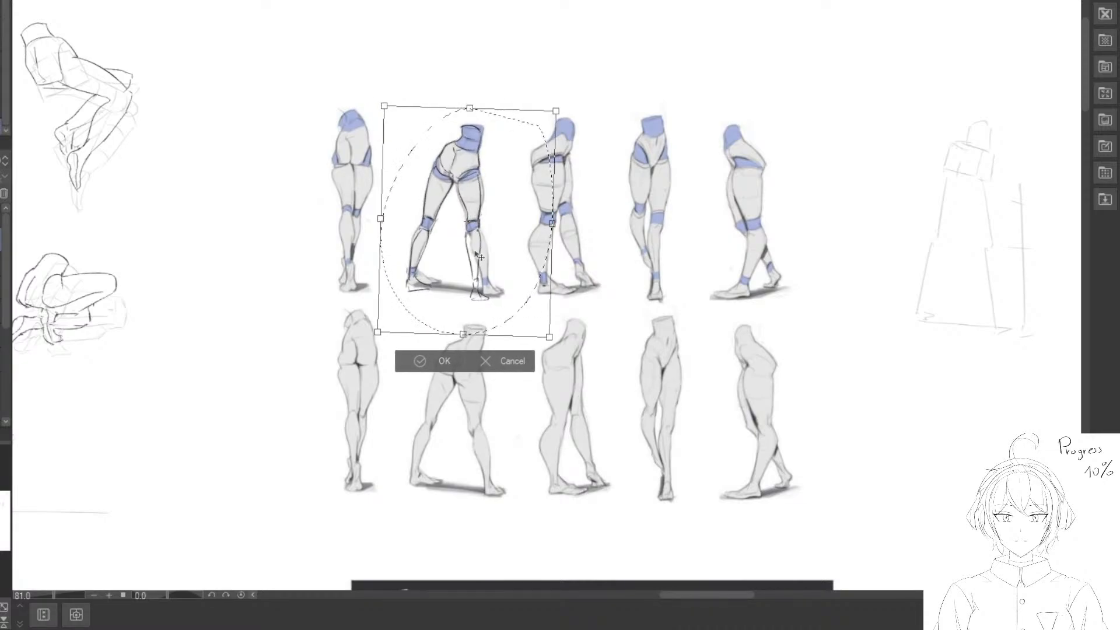
key(space)
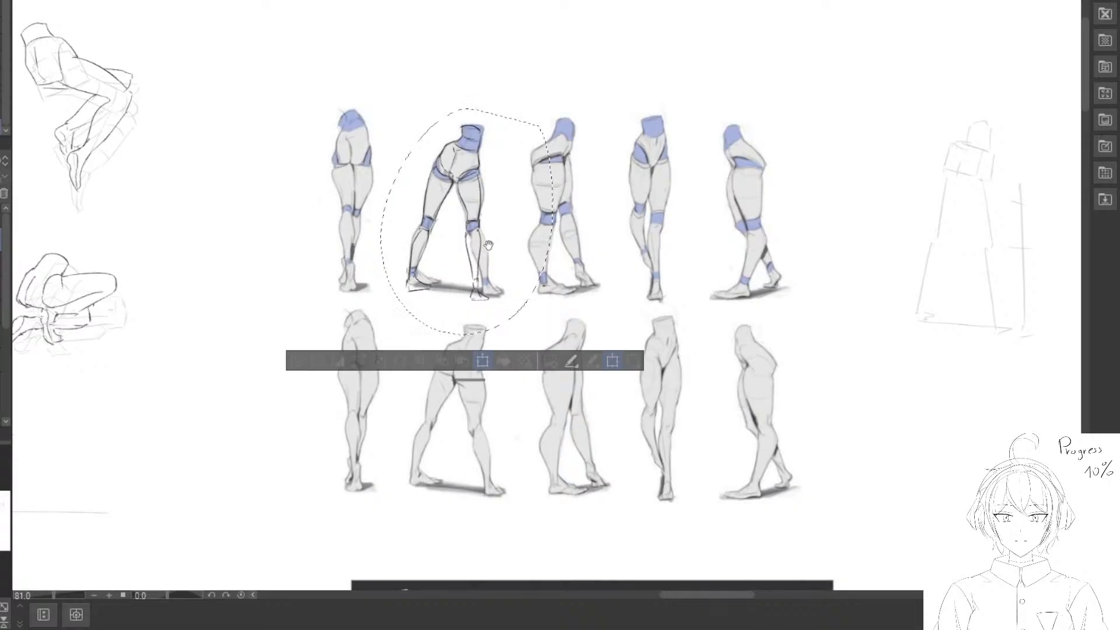
drag(486, 248, 451, 288)
click(382, 396)
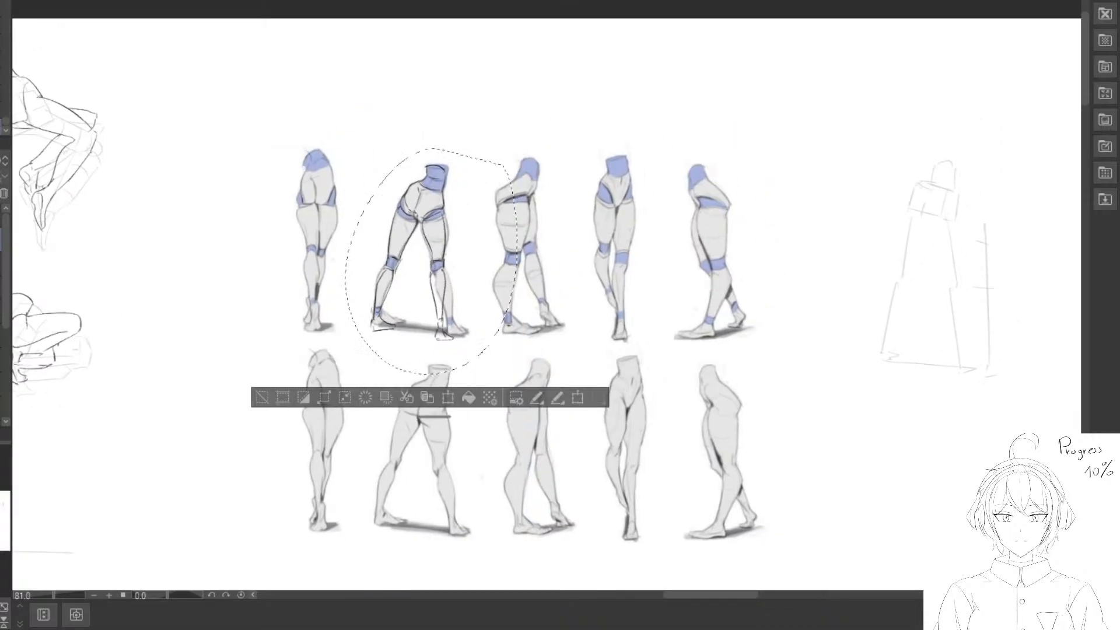
key(ctrl+z)
Rotate the right lower leg outwards below the knee, shift it into line with the thigh, and touch up the left foot's sole.
drag(837, 196, 480, 60)
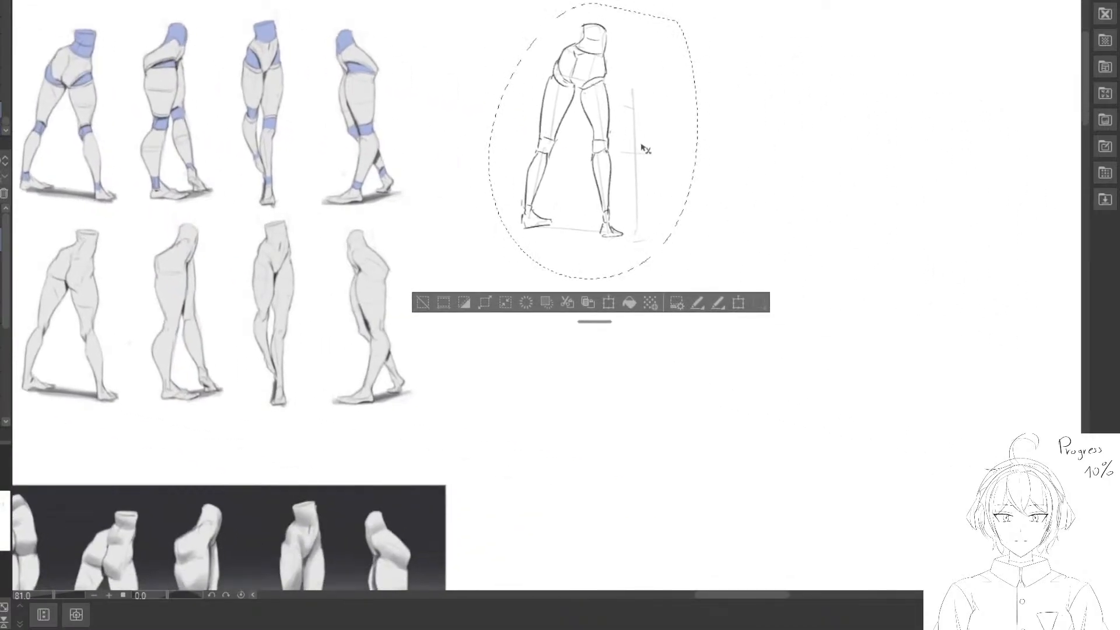
scroll(648, 146, up, 2)
key(space)
drag(625, 158, 669, 167)
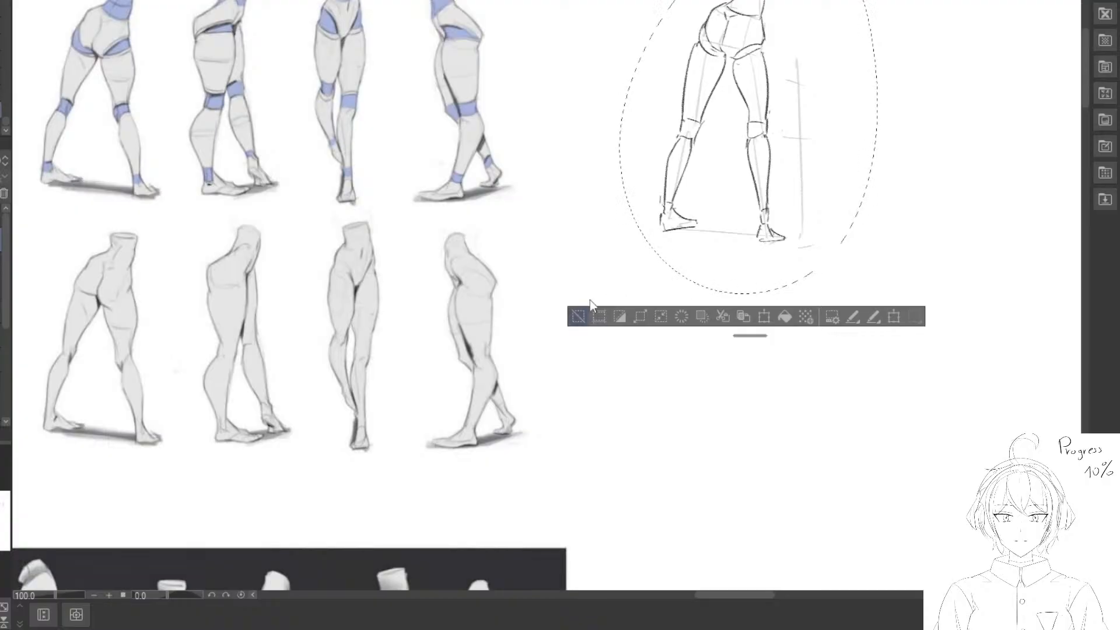
click(578, 316)
drag(782, 133, 812, 155)
key(ctrl+t)
drag(870, 175, 872, 165)
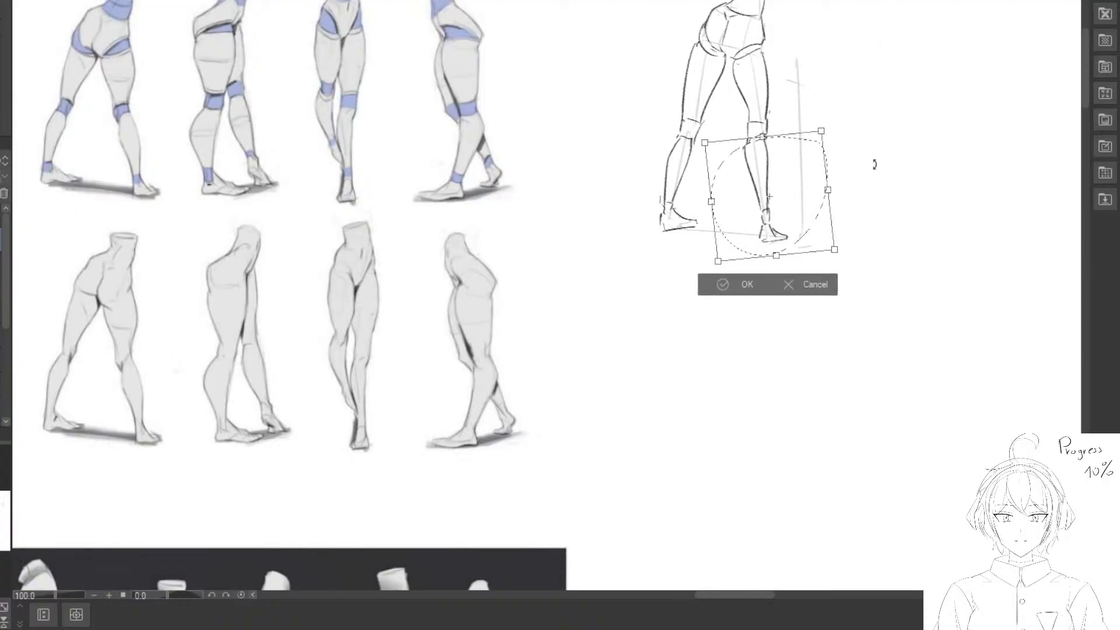
mouse_move(790, 204)
mouse_down()
mouse_move(861, 188)
mouse_move(812, 202)
mouse_up()
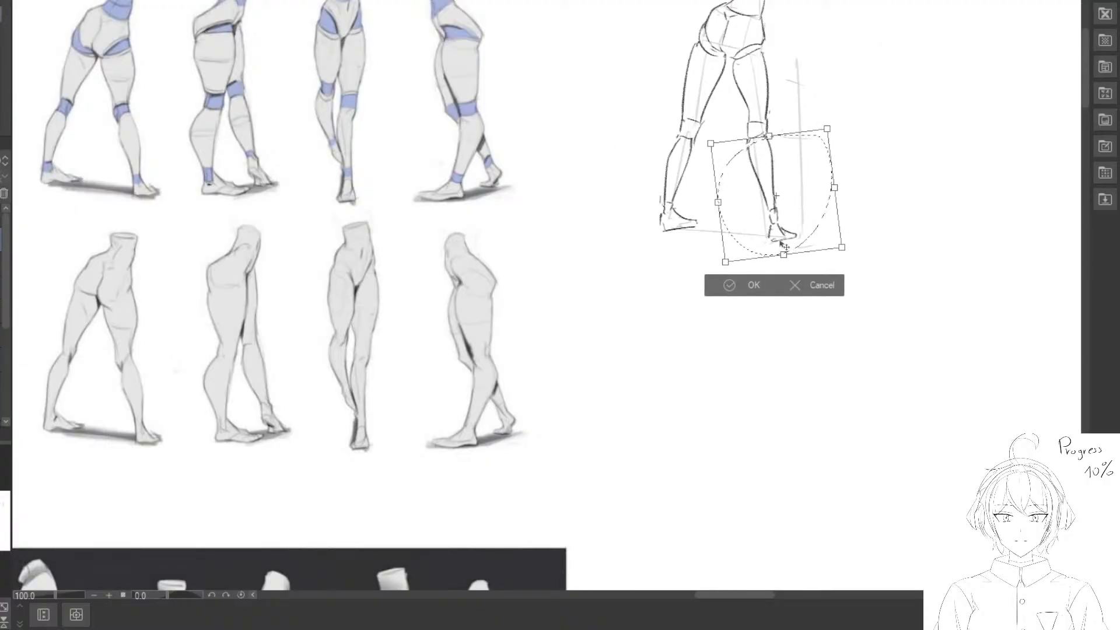
key(Return)
key(ctrl+d)
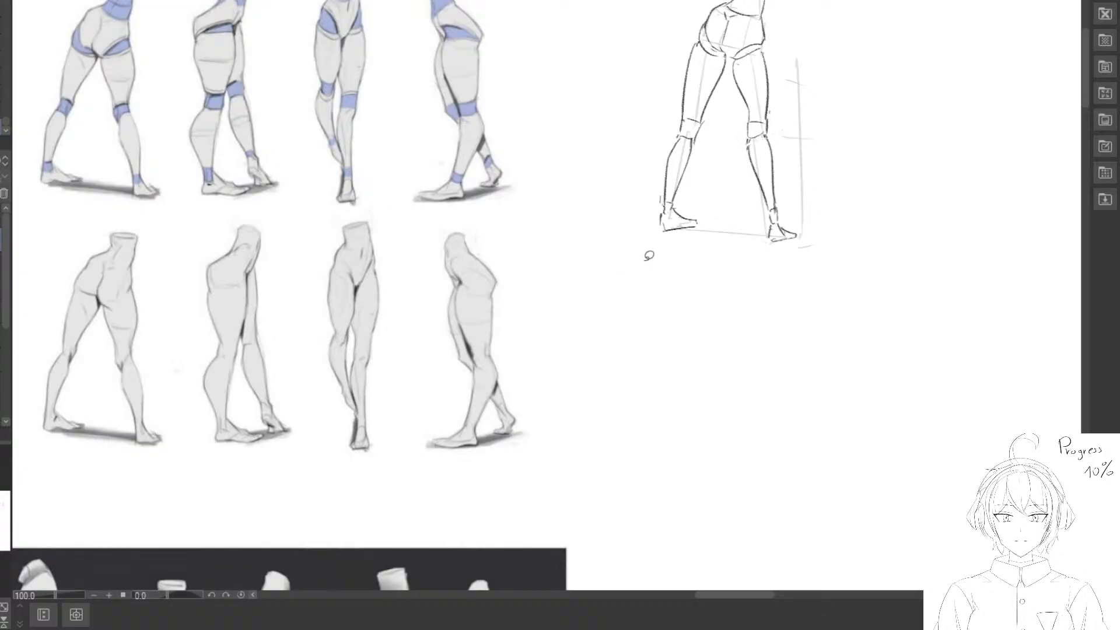
drag(670, 231, 696, 225)
Write "brb" in thick black strokes beside the leg sketch and draw a smiley face beneath it.
scroll(699, 251, down, 2)
mouse_move(726, 127)
mouse_down()
mouse_move(682, 177)
mouse_move(578, 177)
mouse_up()
mouse_move(711, 115)
mouse_down()
mouse_move(708, 186)
mouse_move(783, 153)
mouse_up()
drag(807, 94, 824, 191)
drag(719, 230, 732, 262)
drag(766, 245, 771, 284)
drag(723, 314, 793, 302)
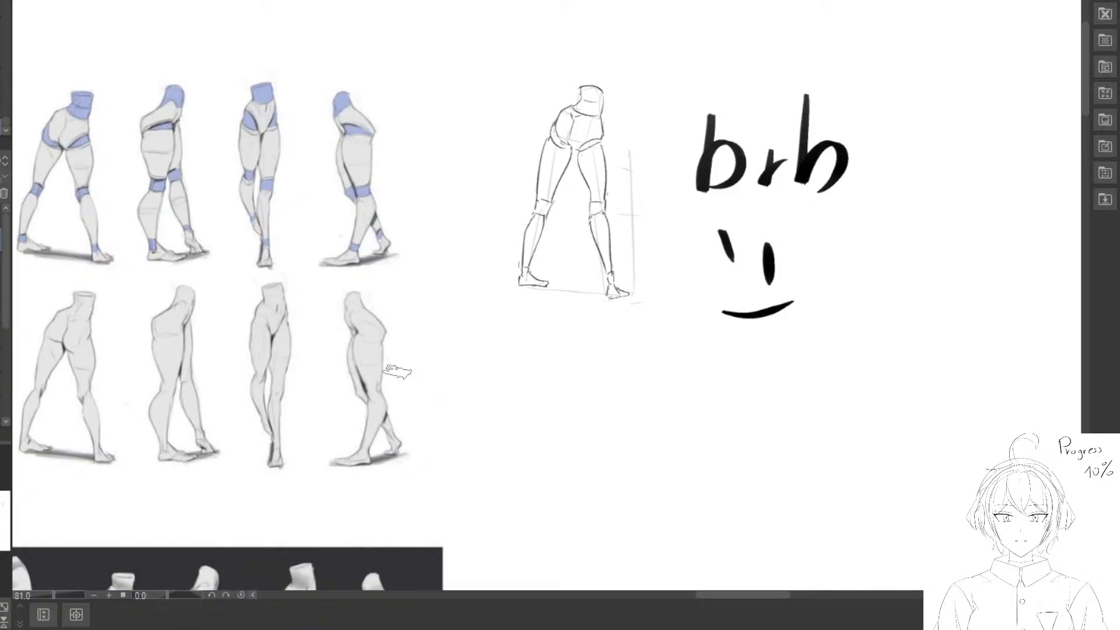
drag(654, 295, 508, 264)
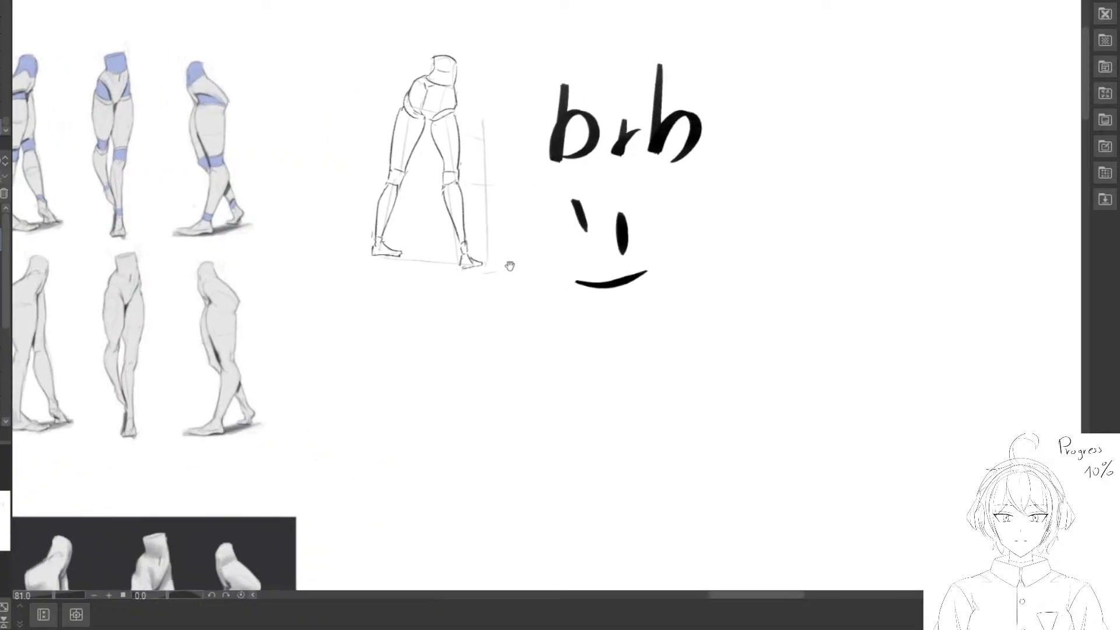
Remove the "brb" lettering and the smiley face beside the leg sketch.
key(e)
mouse_move(662, 105)
mouse_down()
mouse_move(655, 66)
mouse_move(607, 205)
mouse_up()
drag(533, 139, 658, 212)
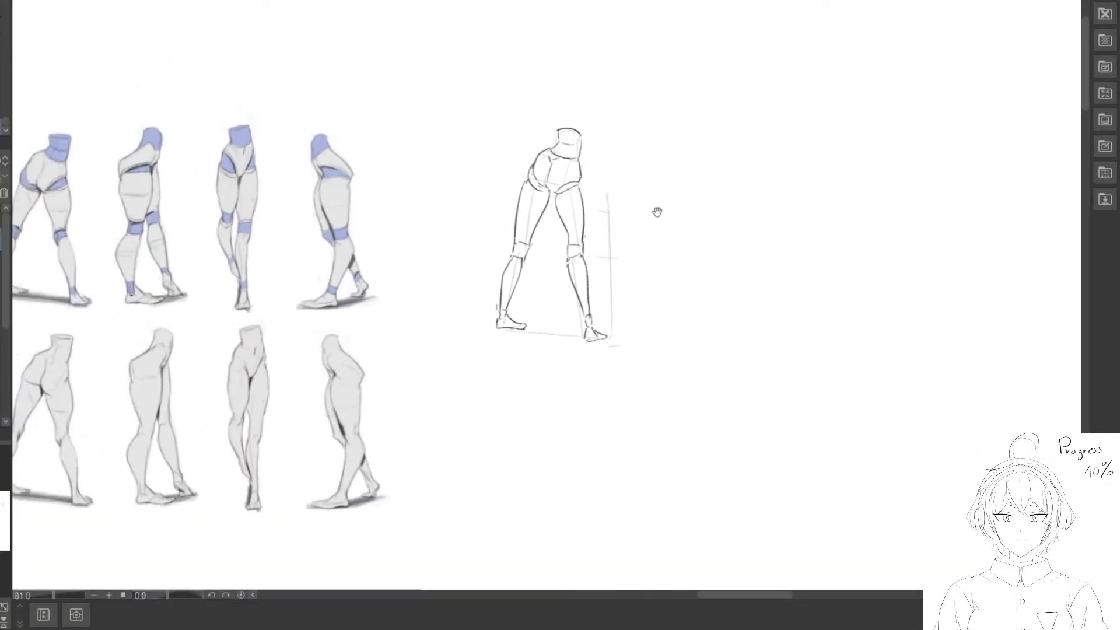
key(m)
drag(546, 88, 675, 202)
drag(577, 80, 683, 133)
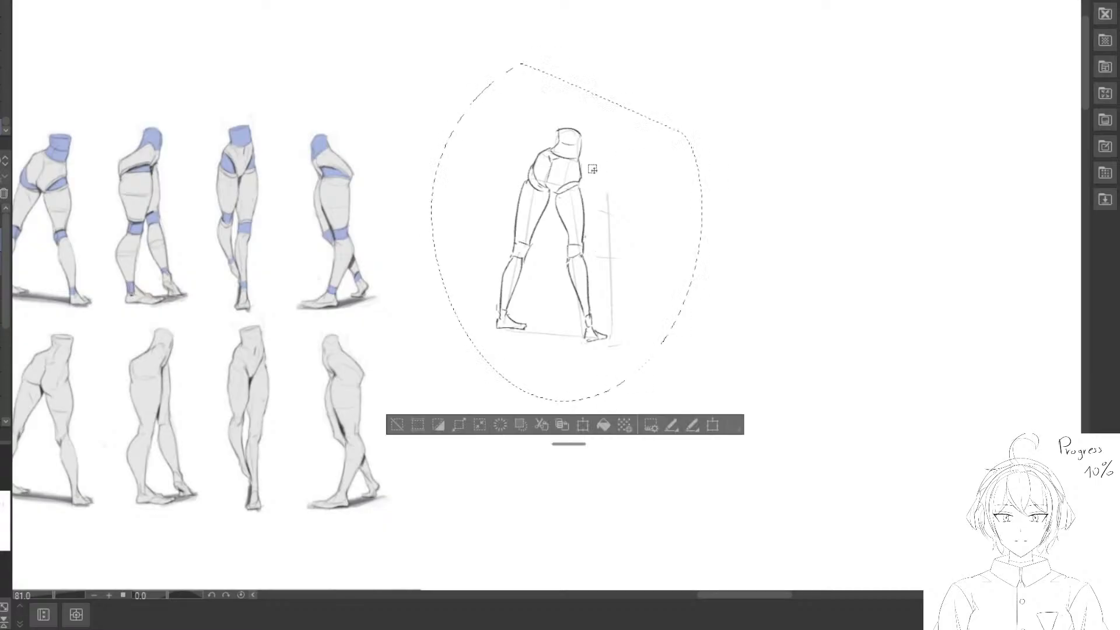
mouse_move(639, 200)
mouse_down()
mouse_move(573, 159)
mouse_move(804, 161)
mouse_move(889, 184)
mouse_move(589, 192)
mouse_move(608, 202)
mouse_up()
click(416, 358)
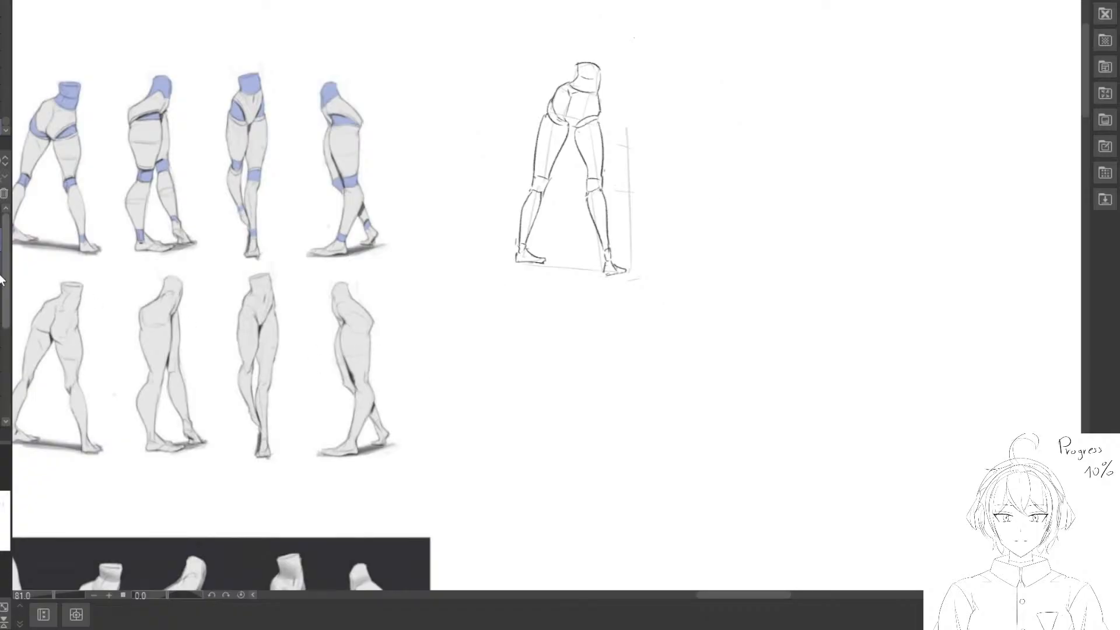
Lasso the whole wide-stance leg sketch and move it onto the matching blue-marked reference pose.
mouse_move(513, 29)
mouse_down()
mouse_move(628, 325)
mouse_move(589, 26)
mouse_up()
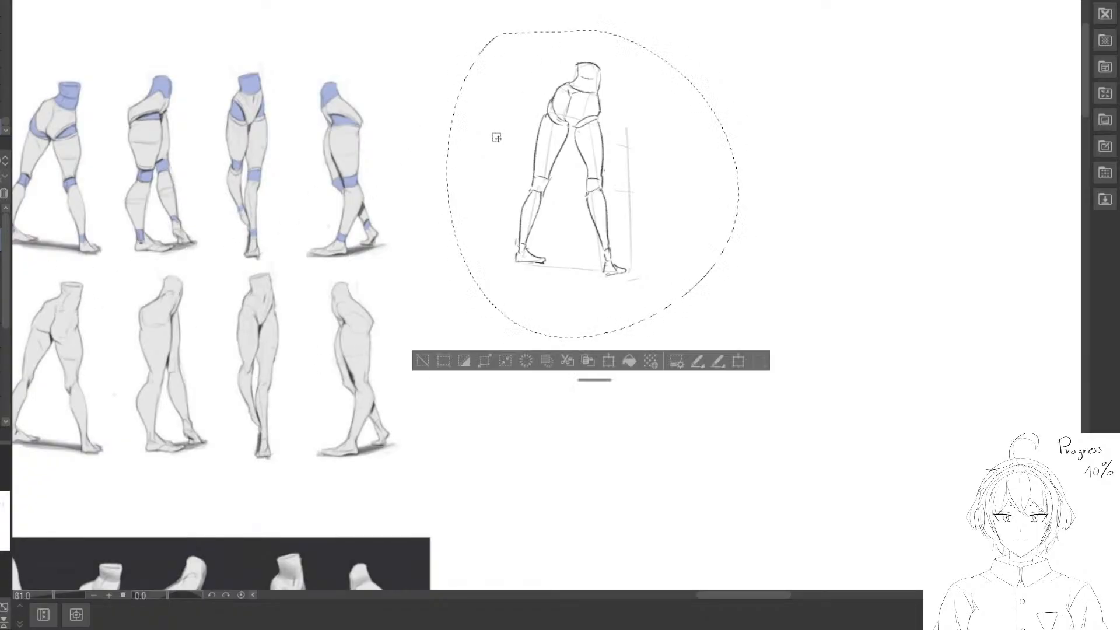
mouse_move(509, 195)
mouse_down()
mouse_move(417, 175)
mouse_move(138, 199)
mouse_up()
drag(375, 194, 571, 233)
mouse_move(457, 265)
mouse_down()
mouse_move(339, 248)
mouse_move(318, 230)
mouse_up()
Scale and rotate the overlaid sketch to compare it with the reference, and return it to its original place.
key(ctrl+t)
drag(419, 46, 385, 84)
drag(337, 124, 365, 115)
mouse_move(394, 78)
mouse_down()
mouse_move(383, 90)
mouse_move(396, 86)
mouse_up()
drag(355, 156, 361, 155)
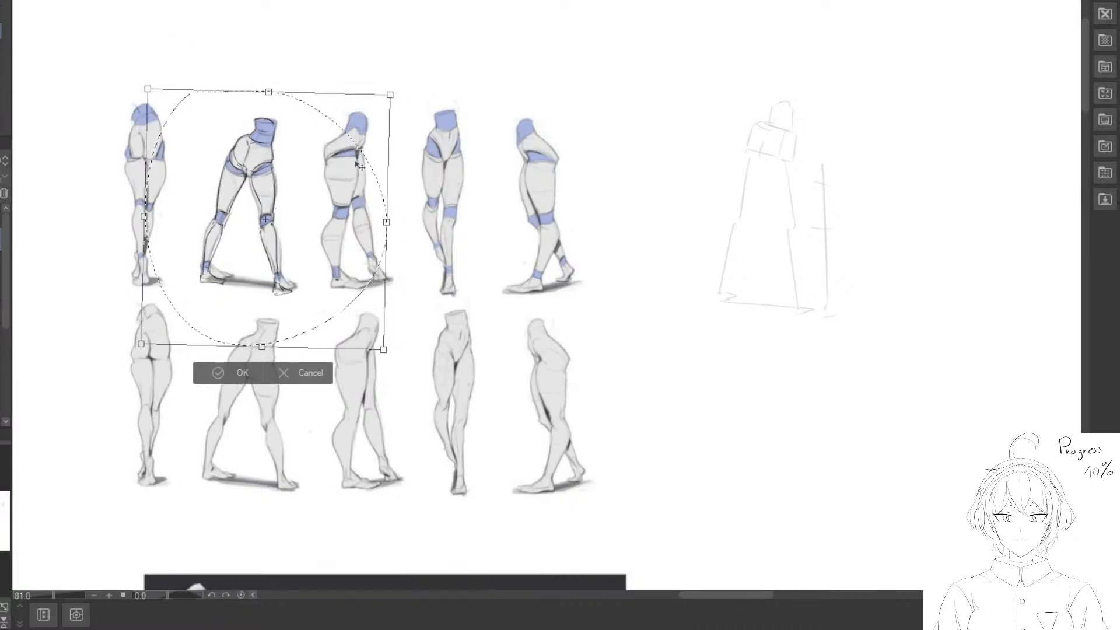
drag(344, 267, 334, 258)
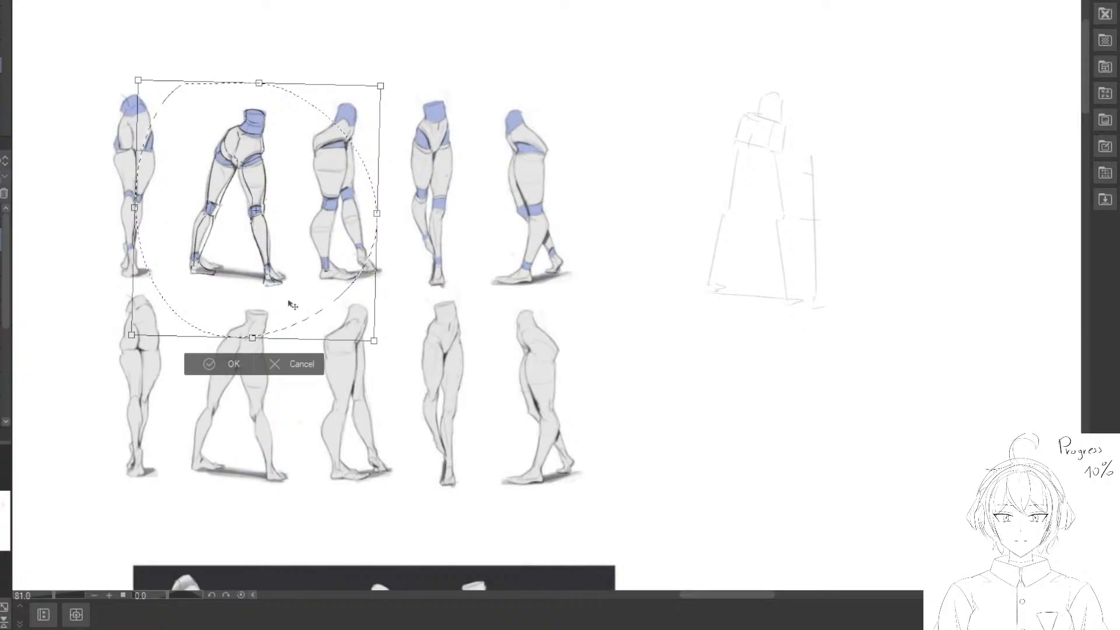
click(193, 366)
key(ctrl+d)
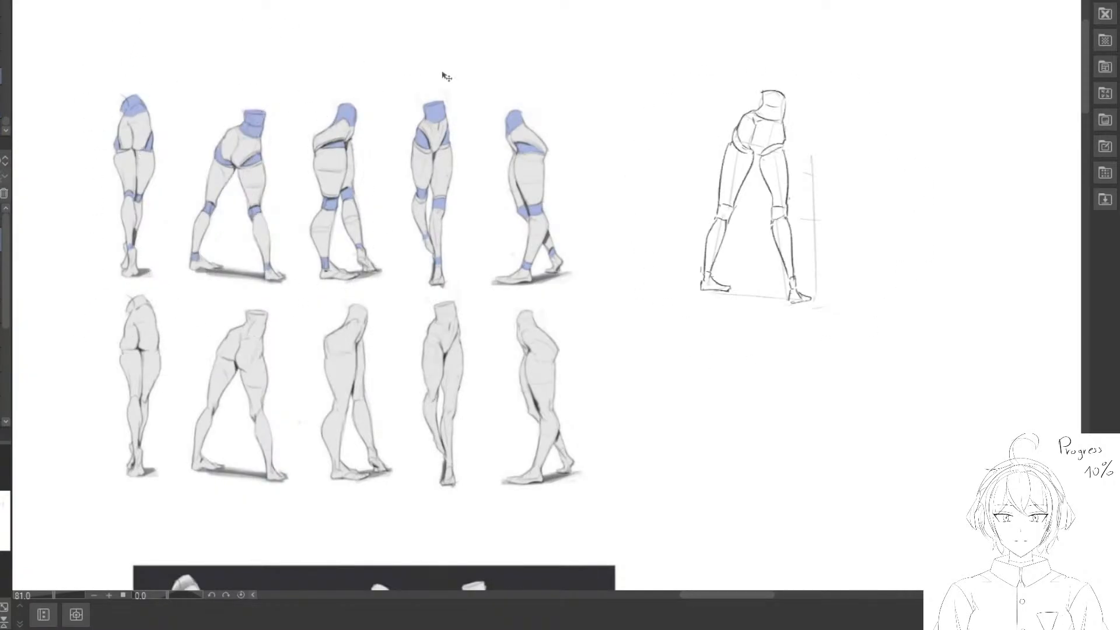
scroll(668, 193, right, 3)
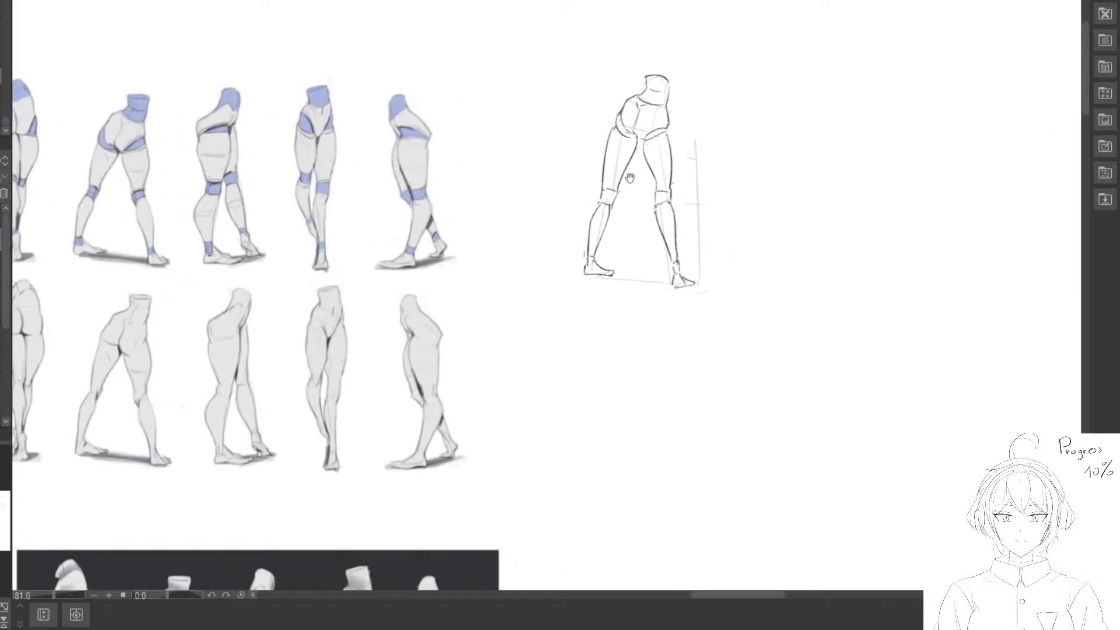
scroll(668, 193, up, 2)
key(j)
drag(691, 204, 557, 186)
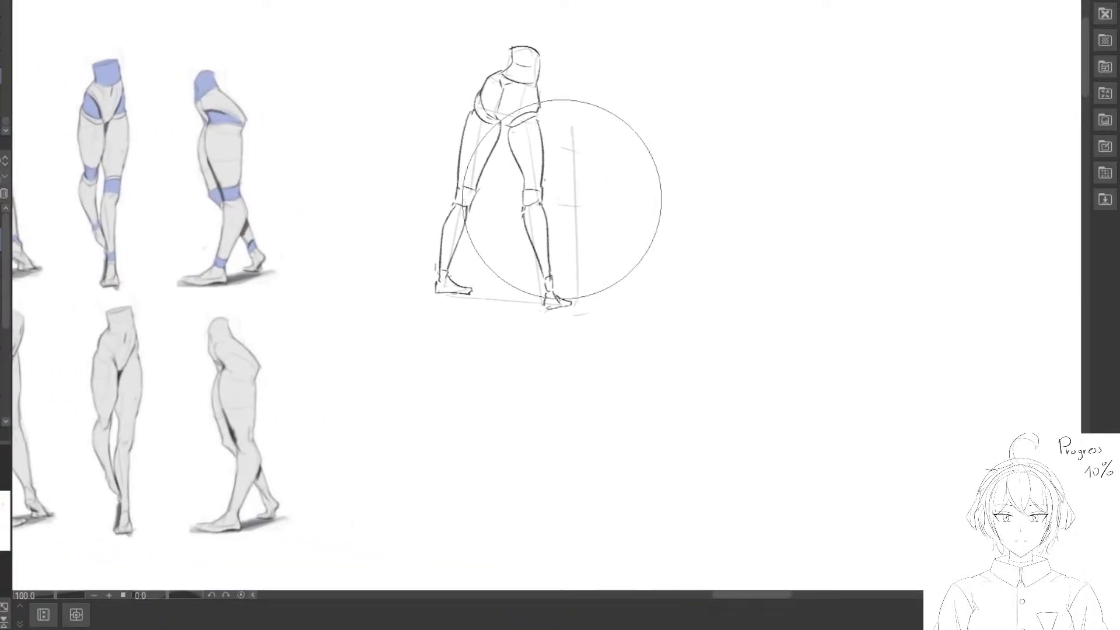
scroll(595, 188, down, 3)
key(m)
mouse_move(569, 47)
mouse_down()
mouse_move(588, 348)
mouse_move(653, 100)
mouse_up()
drag(651, 211, 523, 180)
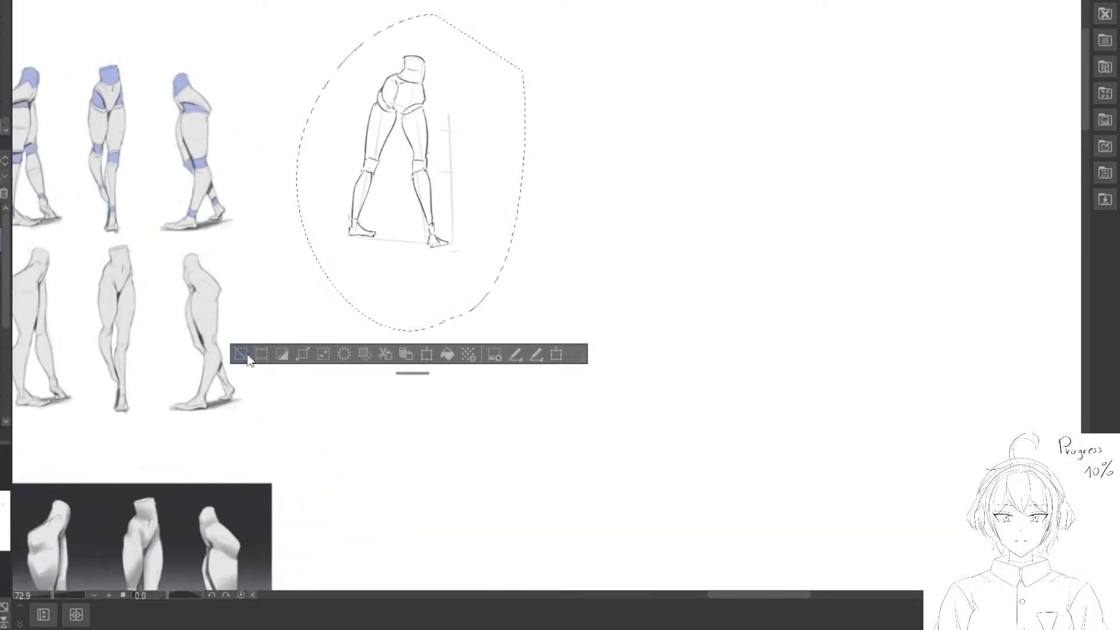
click(246, 356)
Block in the waist and pelvis of a new leg study with light lines in a blank canvas area.
drag(466, 390, 348, 248)
scroll(487, 343, up, 3)
drag(528, 403, 433, 175)
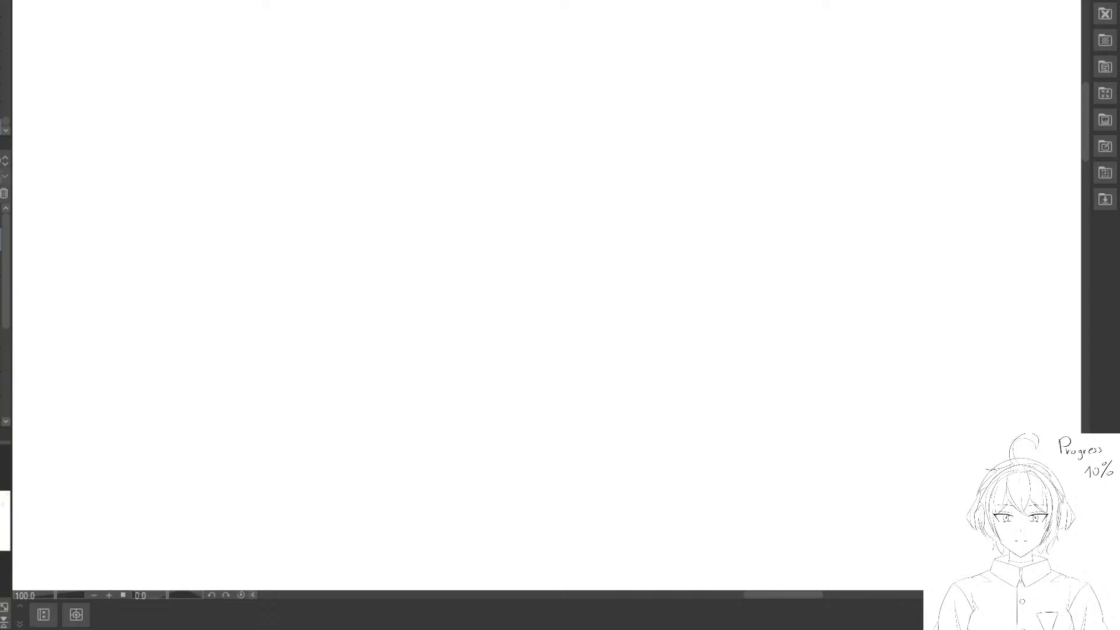
click(1, 264)
mouse_move(522, 103)
mouse_down()
mouse_move(487, 90)
mouse_move(517, 95)
mouse_move(500, 89)
mouse_move(513, 74)
mouse_move(469, 93)
mouse_move(502, 95)
mouse_move(473, 110)
mouse_up()
key(e)
key(p)
key(e)
key(bracketleft)
key(bracketleft)
key(bracketleft)
key(bracketleft)
key(bracketleft)
key(bracketleft)
key(p)
mouse_move(476, 71)
mouse_down()
mouse_move(473, 108)
mouse_move(504, 113)
mouse_move(518, 91)
mouse_move(505, 112)
mouse_move(450, 119)
mouse_move(456, 107)
mouse_move(506, 117)
mouse_move(498, 146)
mouse_move(517, 119)
mouse_move(518, 143)
mouse_move(451, 126)
mouse_move(450, 142)
mouse_move(500, 142)
mouse_up()
Add a vertical height guide with tick marks, two spread leg lines, and a ground line with foot marks.
key(e)
key(p)
drag(533, 230, 484, 179)
drag(513, 103, 521, 317)
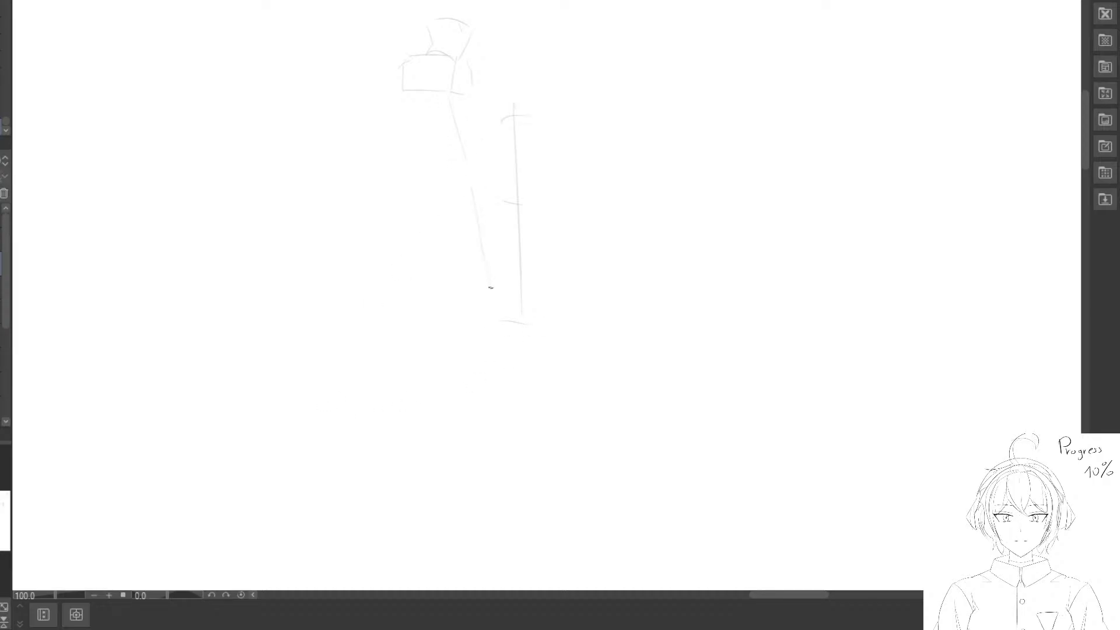
drag(488, 293, 504, 297)
mouse_move(408, 90)
mouse_down()
mouse_move(352, 282)
mouse_move(489, 285)
mouse_up()
drag(289, 109, 366, 149)
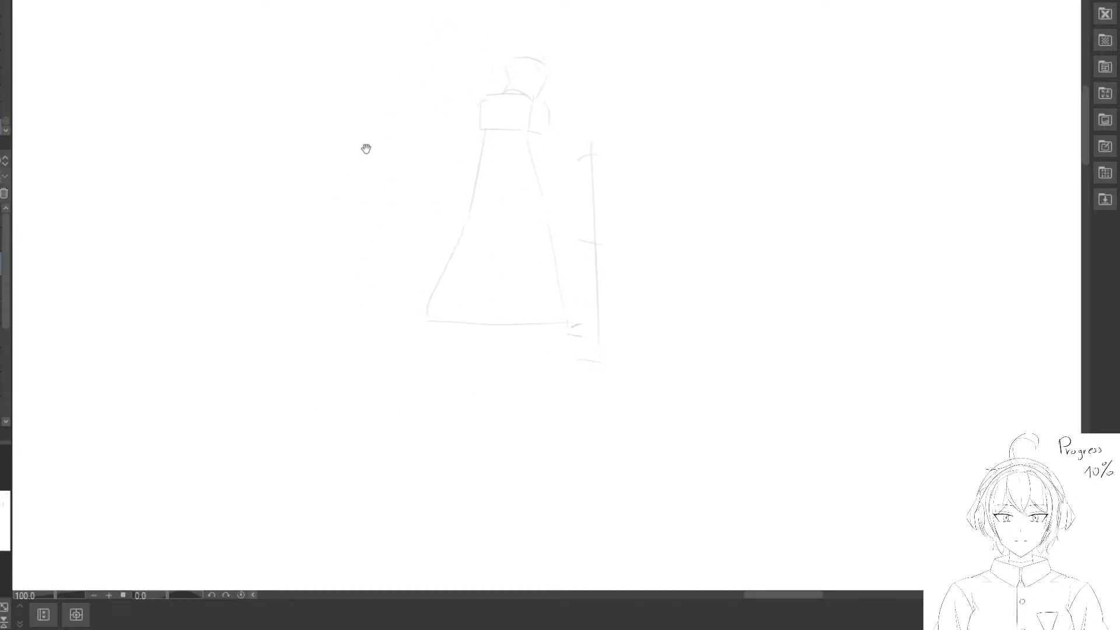
Outline the waist block in darker strokes over the rough construction, working on the line layer.
click(2, 239)
drag(310, 169, 249, 158)
mouse_move(446, 53)
mouse_down()
mouse_move(447, 66)
mouse_move(484, 52)
mouse_move(482, 70)
mouse_move(445, 80)
mouse_move(475, 85)
mouse_up()
drag(483, 68, 474, 86)
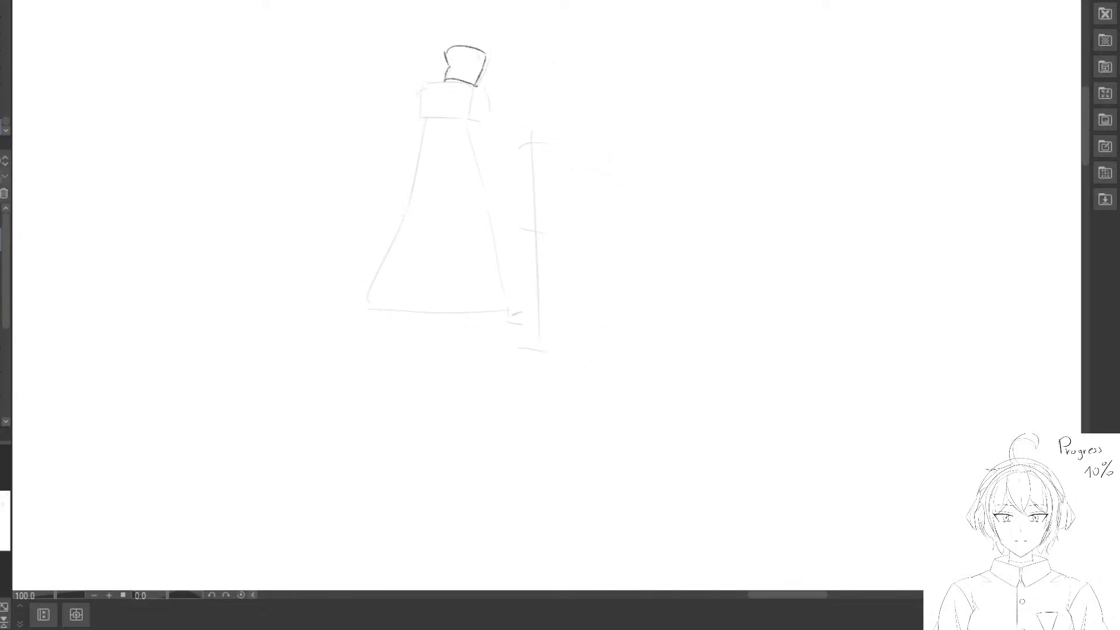
key(e)
mouse_move(436, 42)
mouse_down()
mouse_move(448, 67)
mouse_move(469, 48)
mouse_up()
key(p)
Draw the rounded pelvis with its centre line and the curves beneath the buttocks, erasing stray strokes.
key(e)
mouse_move(462, 63)
mouse_down()
mouse_move(486, 55)
mouse_move(447, 58)
mouse_move(445, 83)
mouse_move(468, 67)
mouse_move(477, 86)
mouse_move(436, 81)
mouse_move(417, 108)
mouse_move(441, 124)
mouse_move(431, 127)
mouse_move(460, 132)
mouse_move(487, 106)
mouse_move(457, 129)
mouse_move(484, 134)
mouse_move(458, 130)
mouse_up()
key(p)
key(e)
key(p)
key(e)
key(e)
key(p)
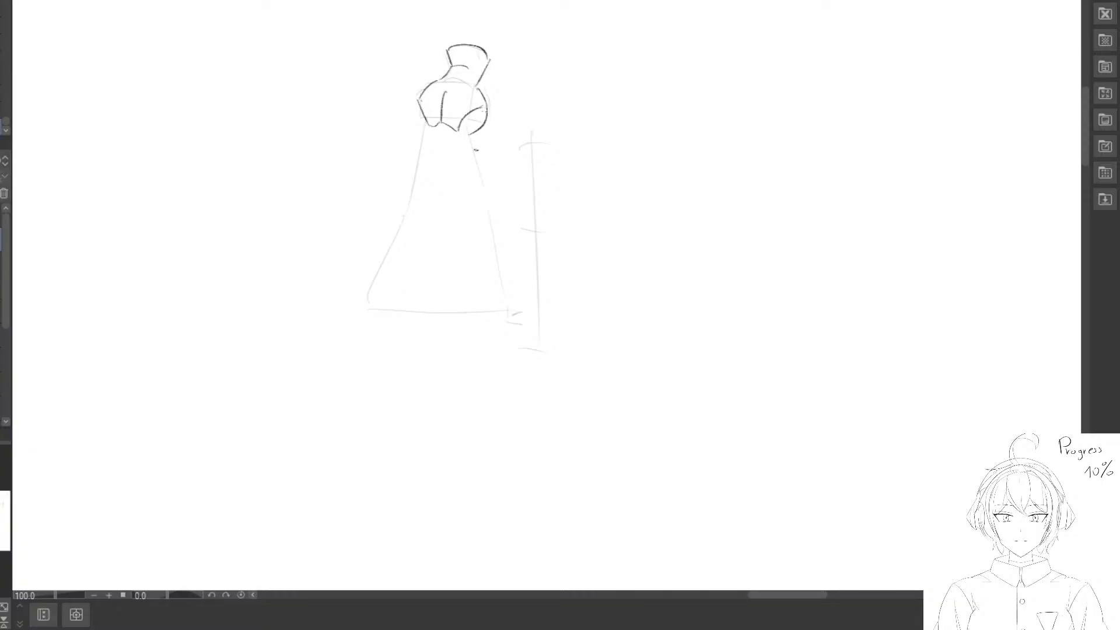
Rework the left hip contour and the left buttock's lower edge, erasing excess strokes with a smaller eraser.
mouse_move(414, 102)
mouse_down()
mouse_move(429, 127)
mouse_move(400, 136)
mouse_move(426, 105)
mouse_move(407, 115)
mouse_move(415, 133)
mouse_move(416, 108)
mouse_move(428, 126)
mouse_up()
key(e)
key(bracketleft)
key(p)
key(space)
drag(442, 169, 440, 91)
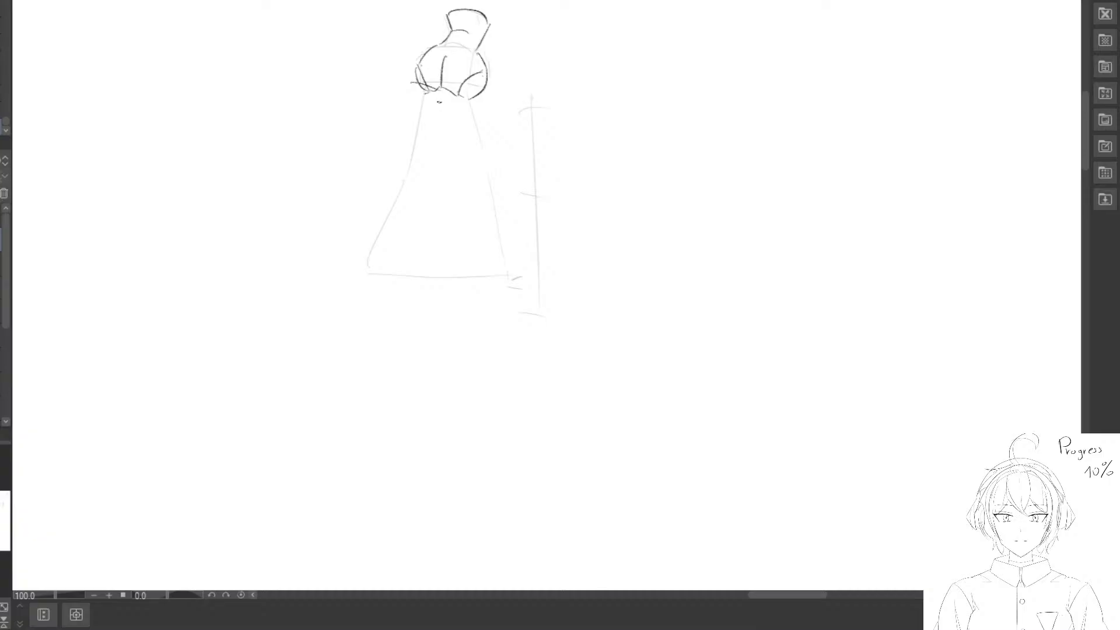
key(e)
mouse_move(414, 86)
mouse_down()
mouse_move(425, 77)
mouse_move(438, 90)
mouse_up()
key(p)
Draw both contours of the left thigh and add a round knee joint beneath it, cleaning up the overlaps.
drag(426, 128, 437, 108)
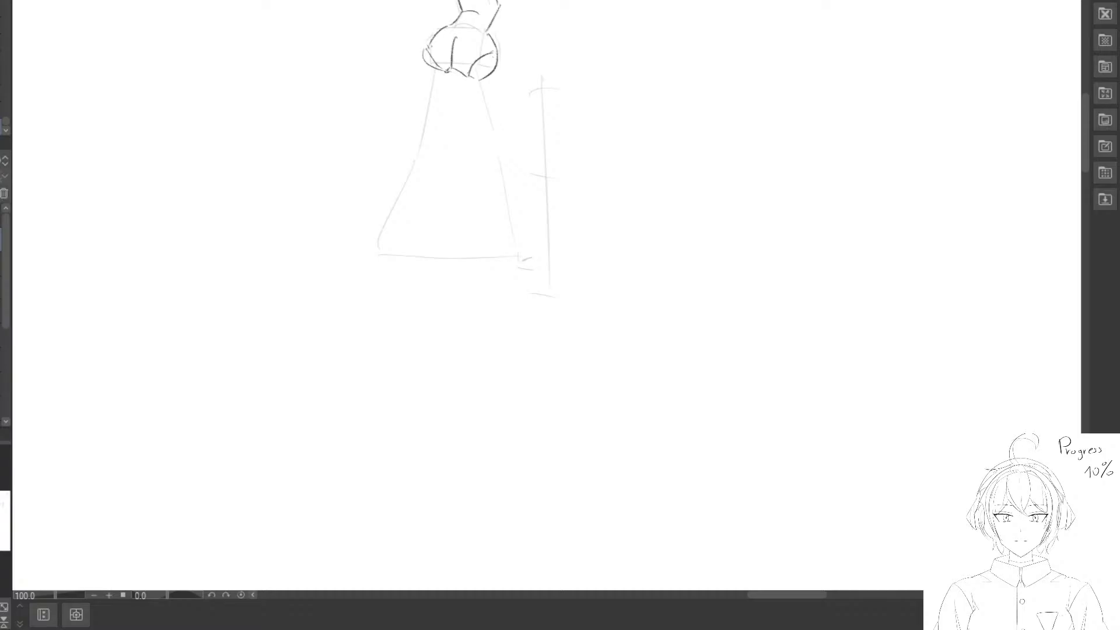
drag(421, 62, 413, 148)
key(e)
key(p)
key(e)
drag(414, 156, 415, 70)
key(p)
drag(423, 60, 410, 142)
key(e)
mouse_move(433, 150)
mouse_down()
mouse_move(445, 77)
mouse_move(427, 142)
mouse_up()
key(e)
key(p)
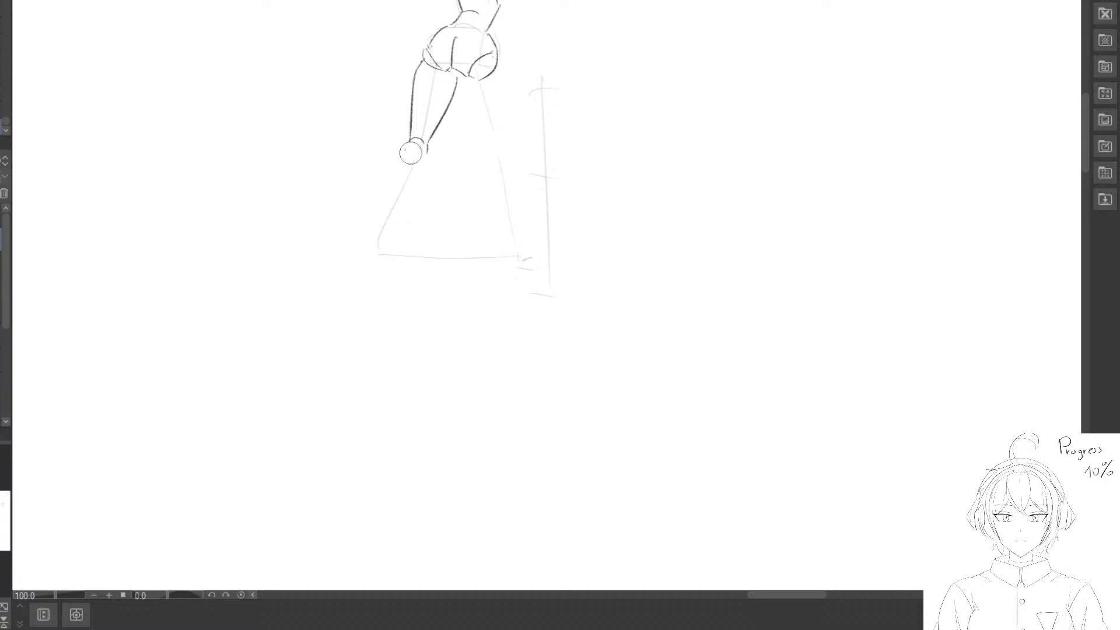
Draw the left lower leg tapering to the ankle and add the foot on the ground line.
drag(428, 143, 395, 215)
drag(403, 151, 385, 218)
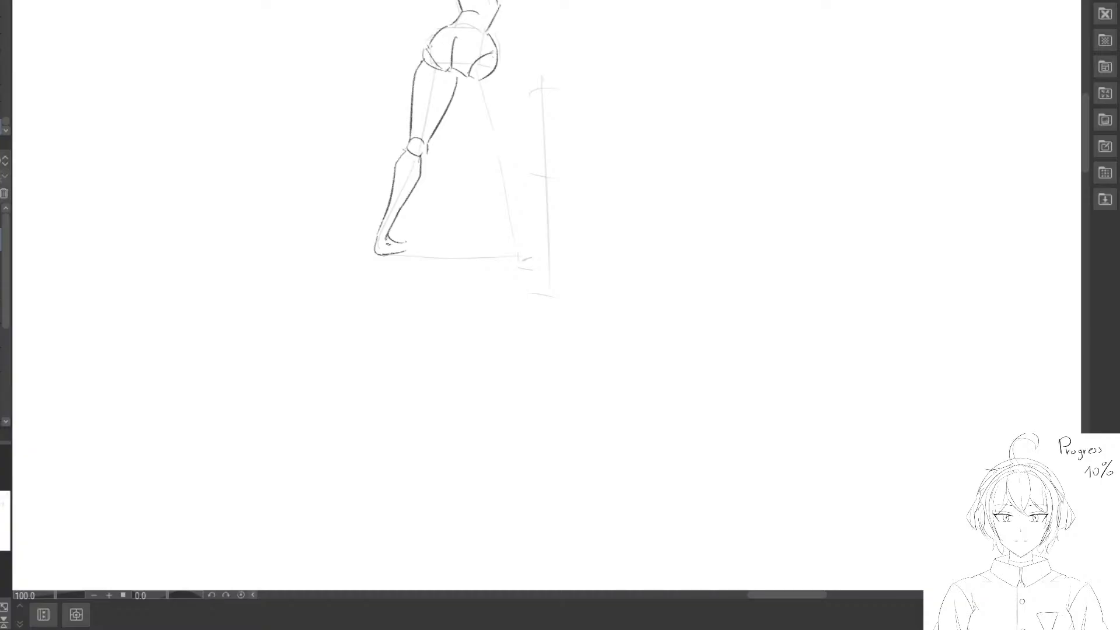
key(e)
click(372, 253)
Draw both contours of the right thigh and block in its knee joint.
mouse_move(494, 211)
mouse_down()
mouse_move(447, 183)
mouse_move(455, 198)
mouse_move(441, 226)
mouse_up()
drag(401, 98, 429, 172)
key(e)
key(p)
drag(443, 79, 450, 155)
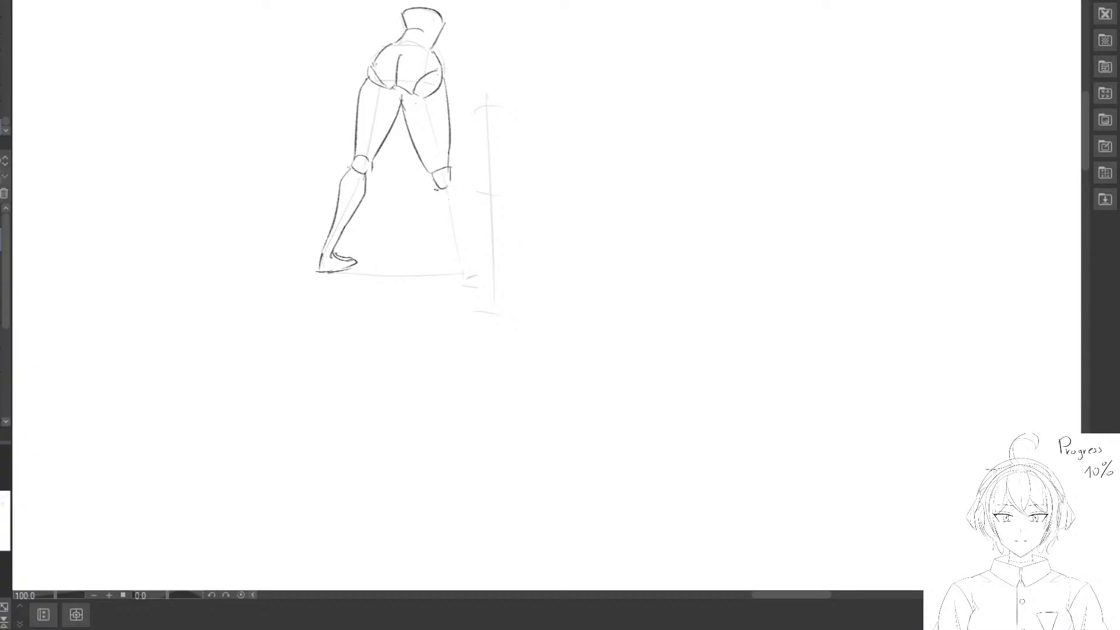
Draw the right lower leg with its ankle and add the outward-pointing foot.
drag(436, 190, 452, 264)
mouse_move(450, 178)
mouse_down()
mouse_move(459, 269)
mouse_move(482, 263)
mouse_move(451, 274)
mouse_move(478, 260)
mouse_move(484, 265)
mouse_up()
key(e)
key(p)
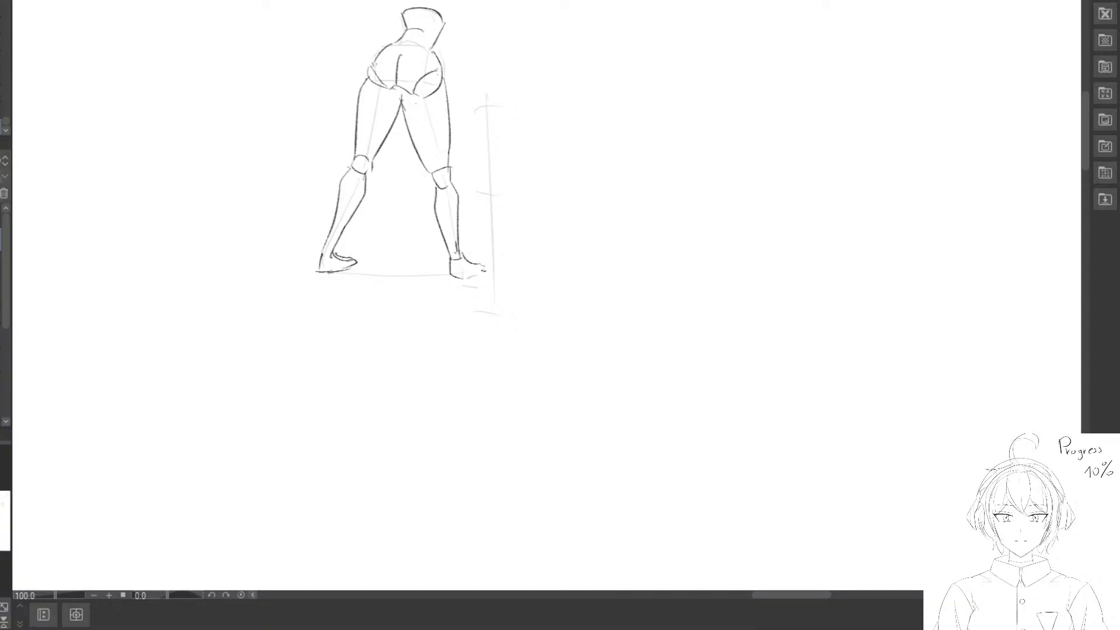
drag(435, 229, 464, 269)
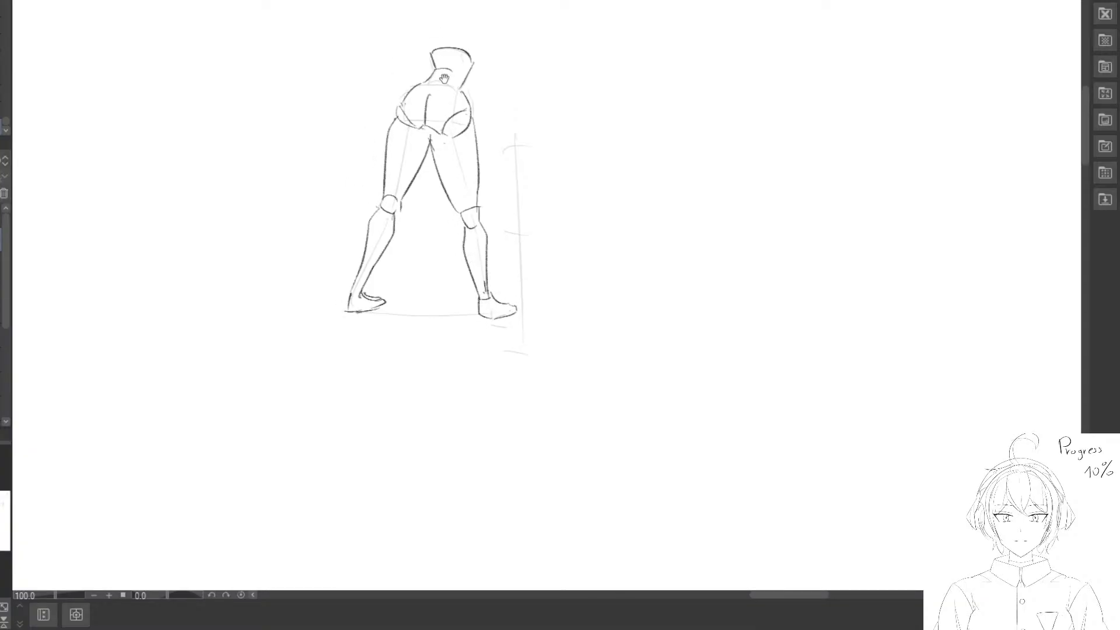
Touch up the right lower leg's contours, undoing an unwanted stroke and cleaning up the lines.
mouse_move(477, 218)
mouse_down()
mouse_move(469, 180)
mouse_move(478, 243)
mouse_up()
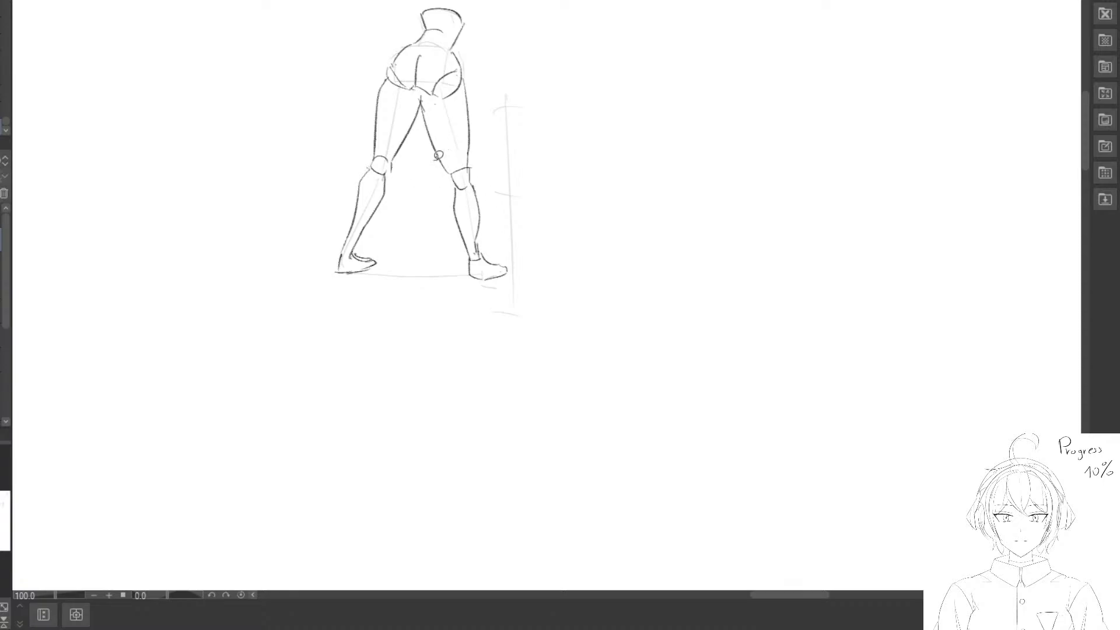
mouse_move(432, 179)
mouse_down()
mouse_move(495, 165)
mouse_move(471, 208)
mouse_move(489, 171)
mouse_move(466, 191)
mouse_move(471, 212)
mouse_move(476, 201)
mouse_move(478, 260)
mouse_move(455, 231)
mouse_move(470, 270)
mouse_up()
key(ctrl+z)
click(297, 243)
key(e)
key(p)
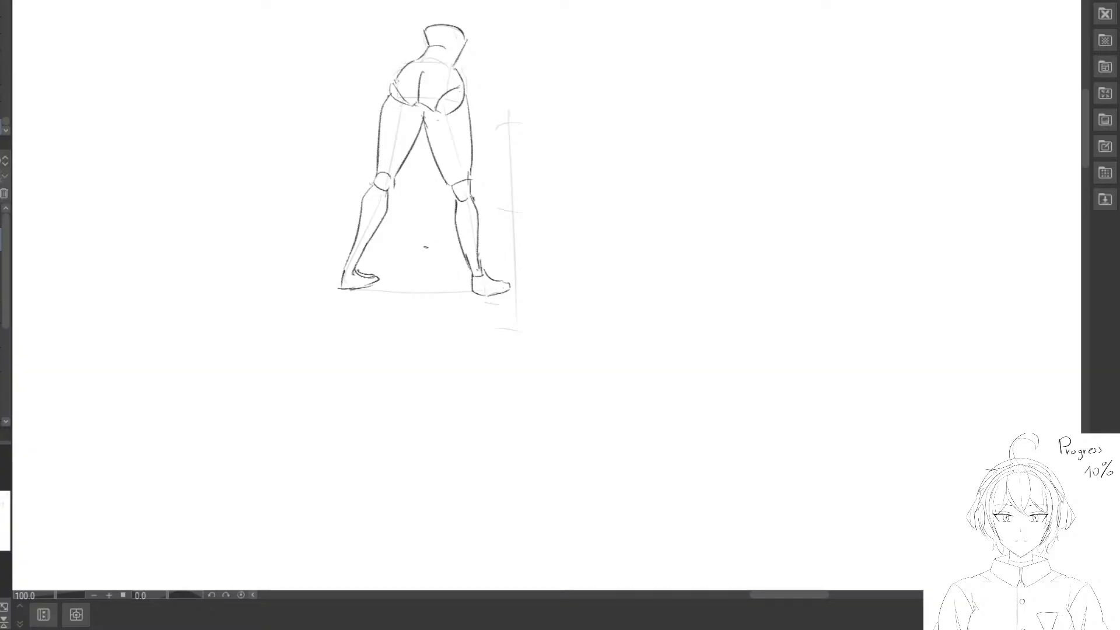
Lasso the new leg sketch and move it over the wide-stance pose in the blue-marked reference row.
scroll(426, 247, down, 3)
key(m)
mouse_move(449, 34)
mouse_down()
mouse_move(525, 332)
mouse_move(559, 95)
mouse_up()
drag(533, 121, 557, 211)
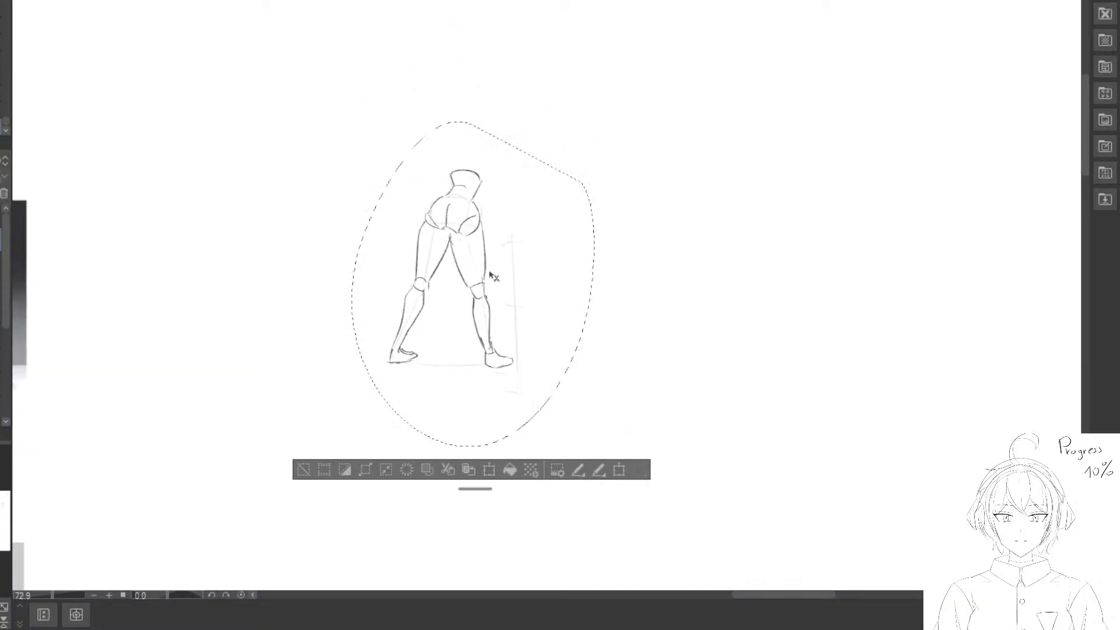
drag(489, 275, 278, 153)
drag(342, 198, 303, 196)
drag(304, 195, 306, 241)
drag(306, 240, 316, 268)
drag(316, 268, 475, 290)
Shrink and tilt the overlaid sketch to compare it with the reference pose, and undo the overlay.
key(ctrl+t)
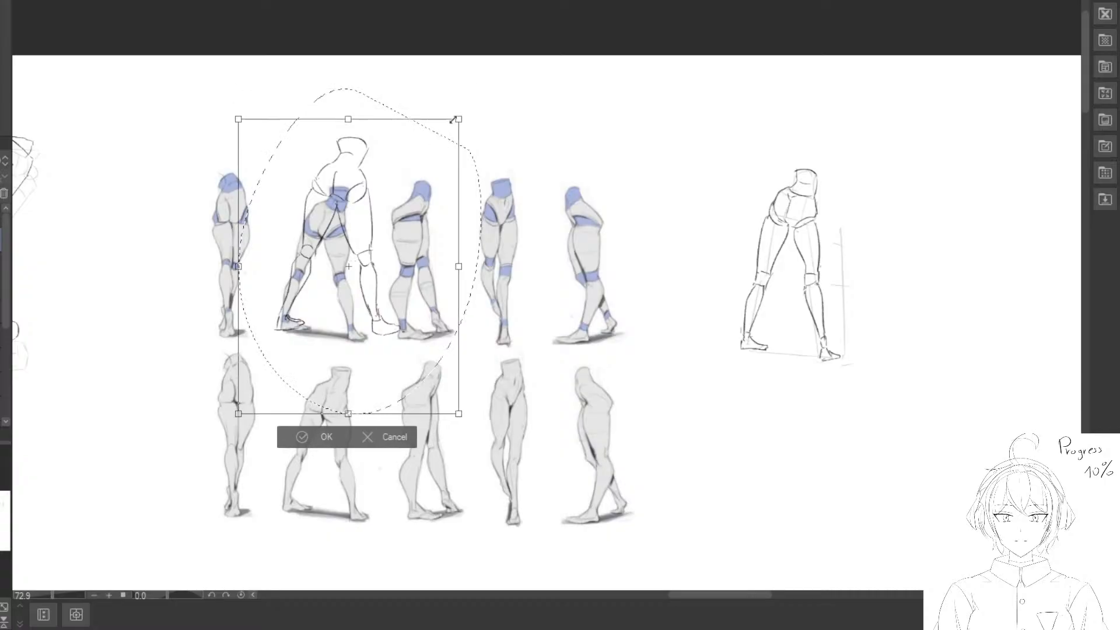
drag(453, 120, 404, 163)
drag(372, 207, 375, 190)
drag(470, 175, 474, 181)
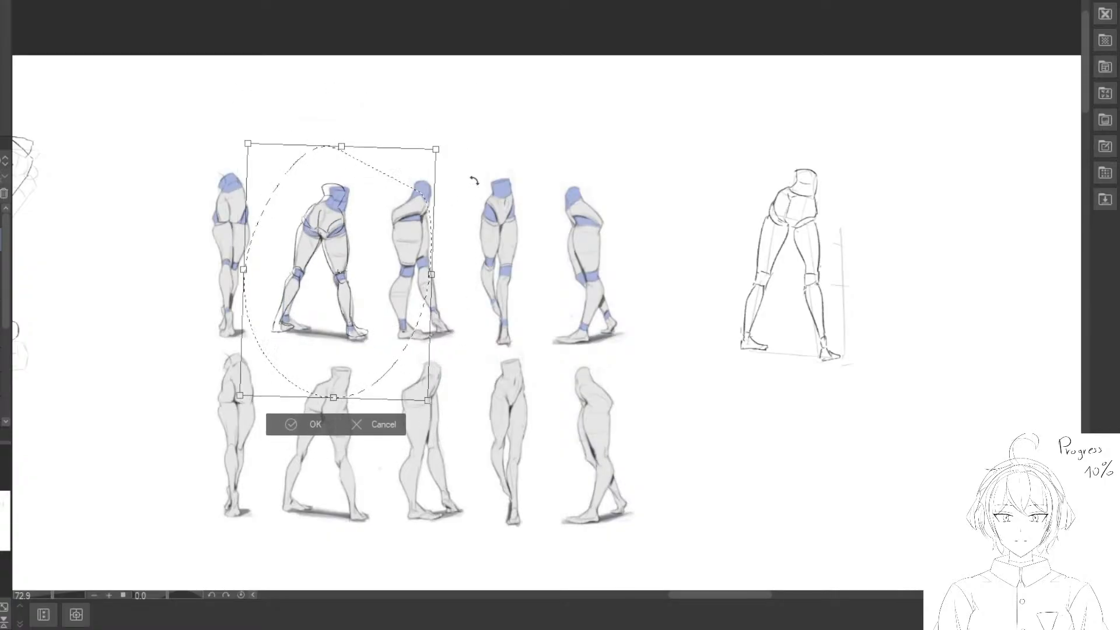
drag(376, 262, 312, 302)
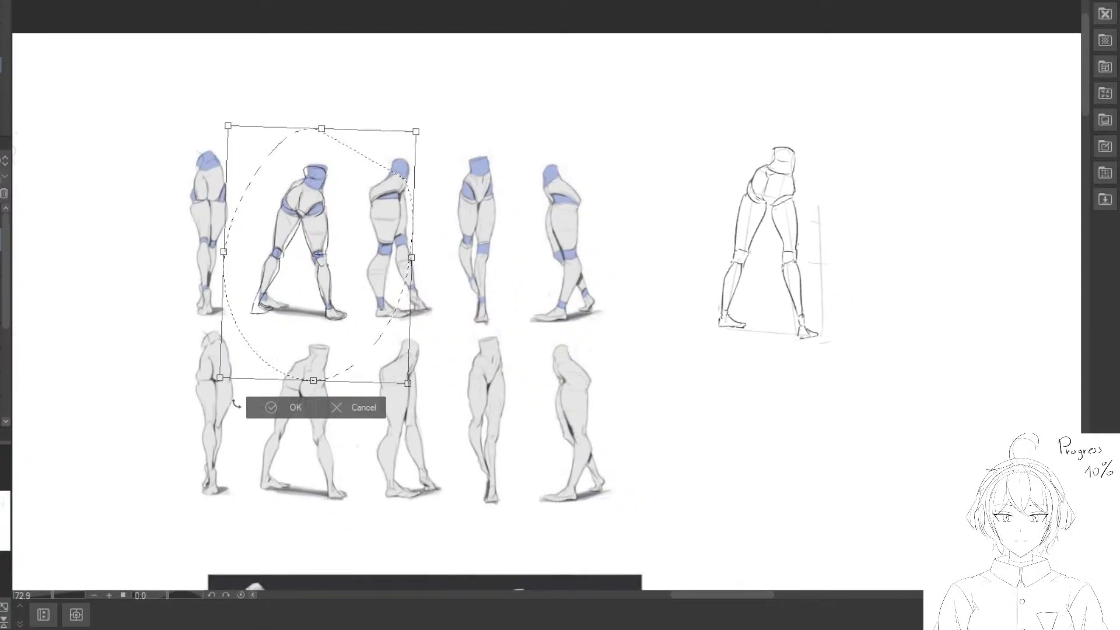
click(271, 407)
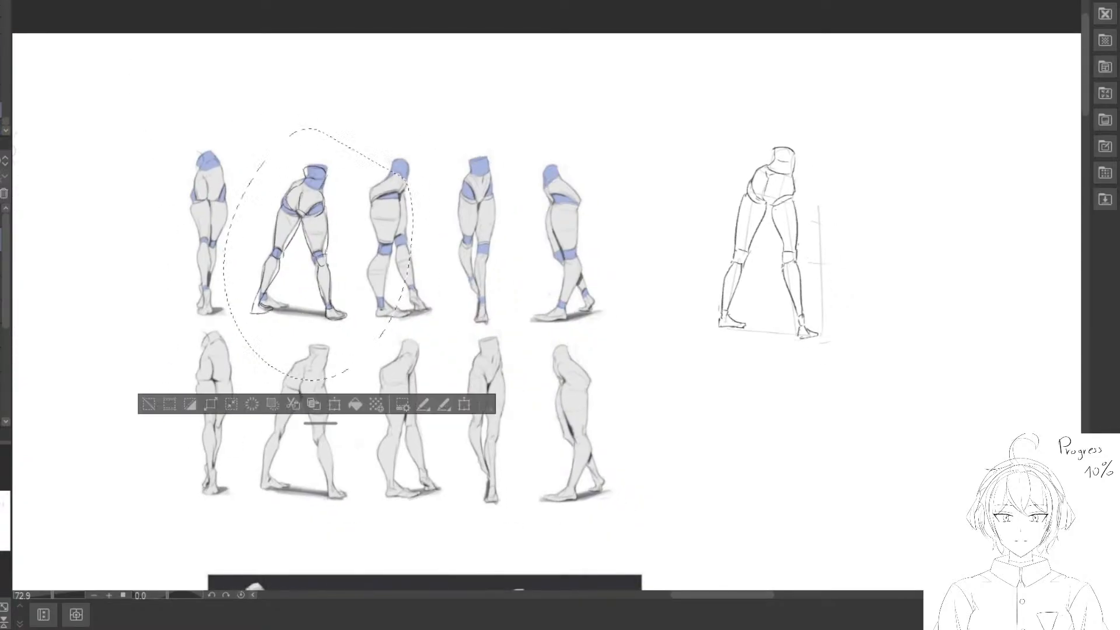
key(ctrl+z)
key(ctrl+z)
Refine the new sketch's left hip contour and restore the inner line of its right calf.
drag(634, 337, 322, 107)
drag(475, 355, 218, 182)
key(ctrl+plus)
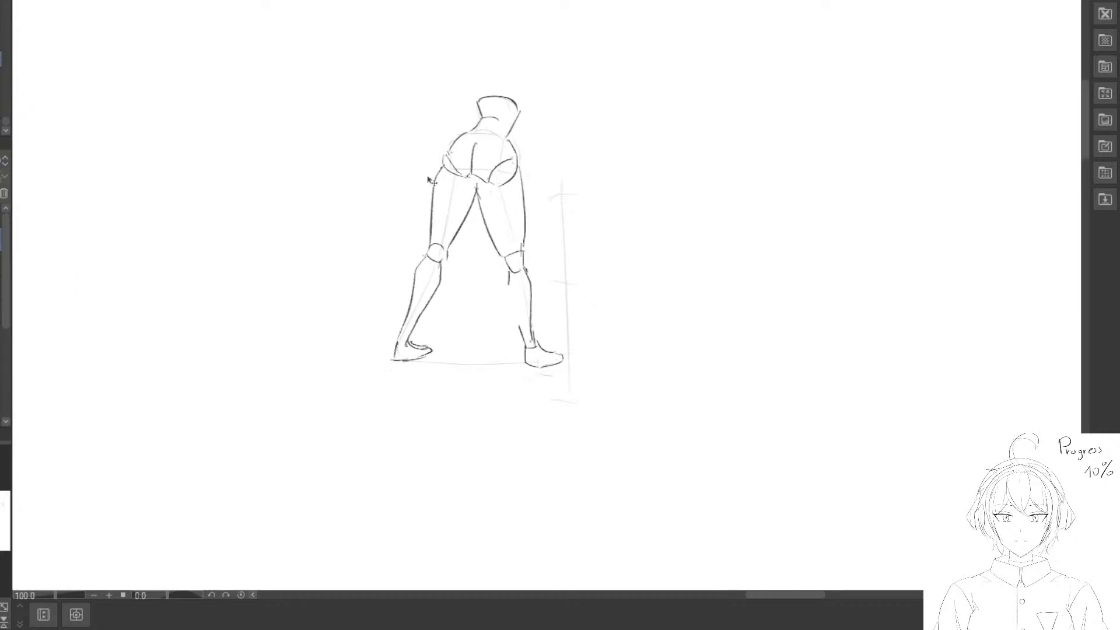
key(e)
mouse_move(460, 129)
mouse_down()
mouse_move(508, 135)
mouse_move(454, 151)
mouse_up()
key(p)
scroll(432, 211, down, 3)
key(m)
drag(493, 71, 576, 124)
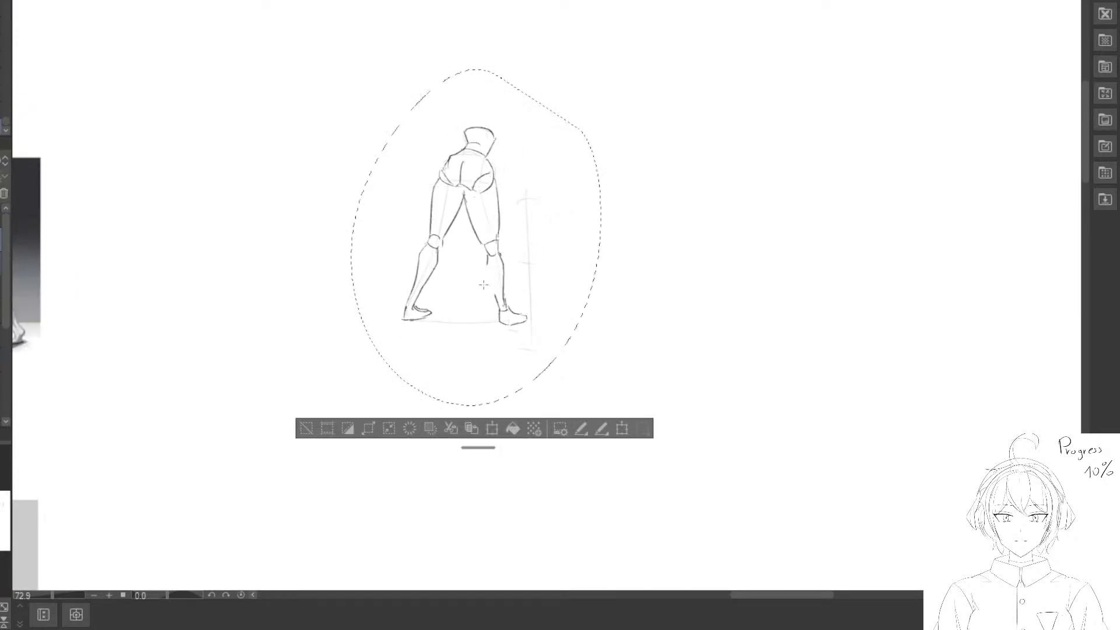
drag(510, 278, 440, 268)
click(238, 428)
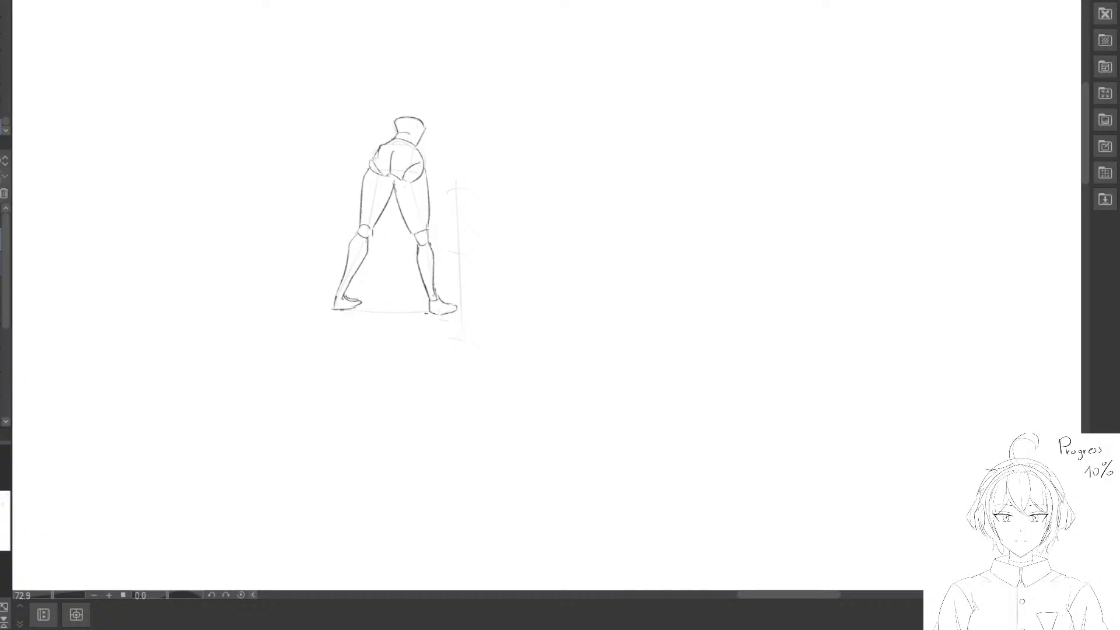
Lasso the finished leg sketch and move it beside the previous wide-stance sketch.
scroll(401, 300, down, 2)
mouse_move(421, 130)
mouse_down()
mouse_move(430, 382)
mouse_move(422, 133)
mouse_move(462, 221)
mouse_up()
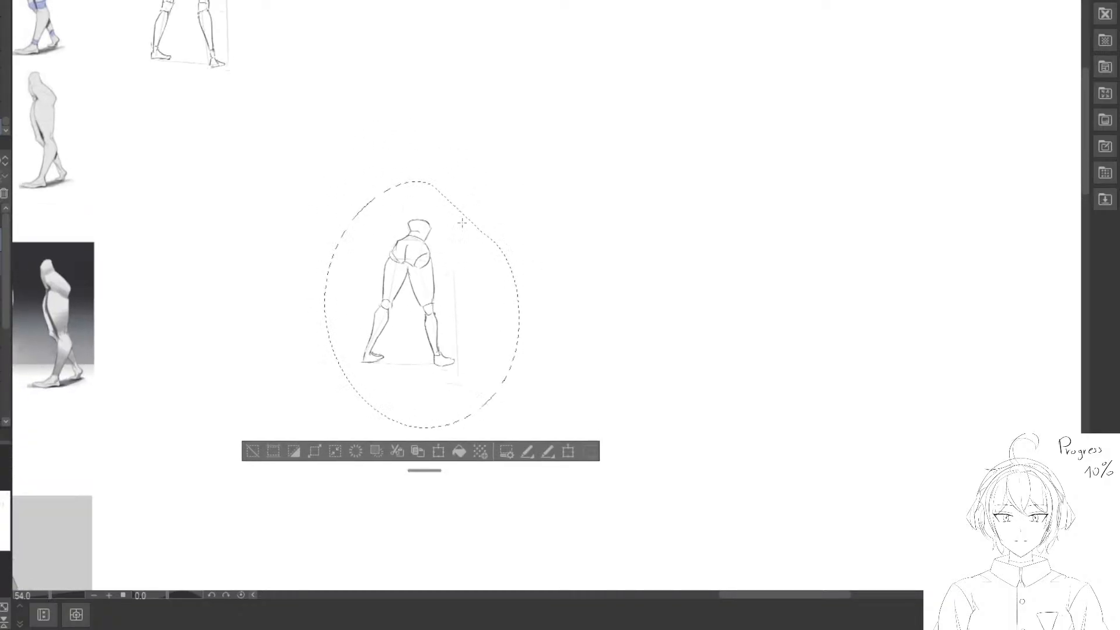
drag(439, 265, 451, 123)
drag(480, 220, 555, 367)
mouse_move(518, 331)
mouse_down()
mouse_move(475, 175)
mouse_move(442, 195)
mouse_move(441, 185)
mouse_up()
click(265, 309)
Lasso both wide-stance leg sketches and move them into line beside the two earlier leg studies below the skeleton.
mouse_move(315, 15)
mouse_down()
mouse_move(203, 177)
mouse_move(499, 53)
mouse_up()
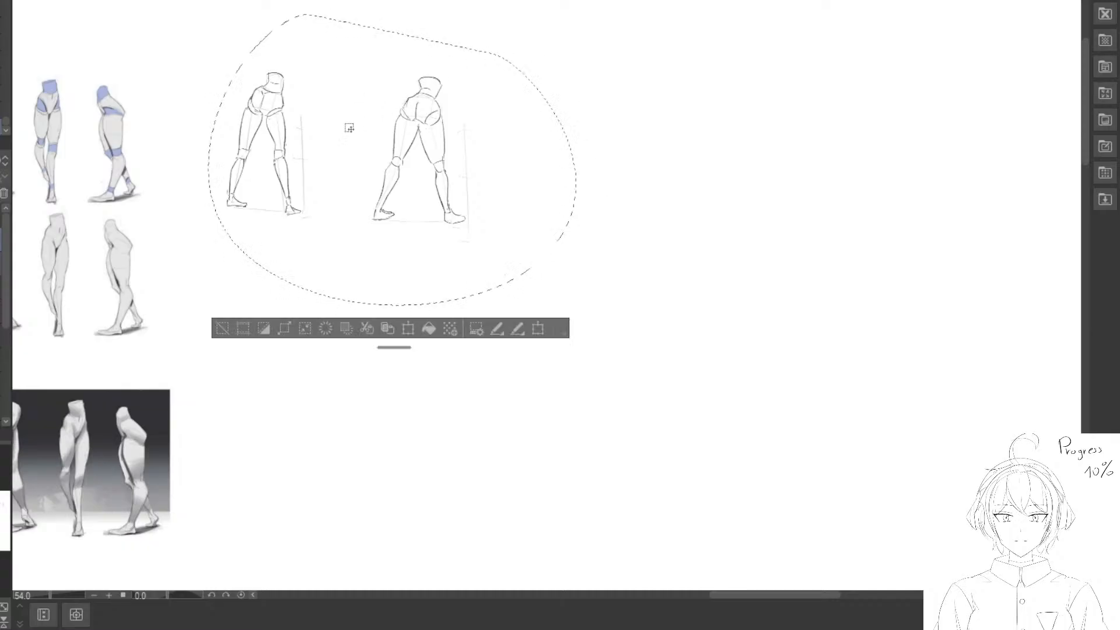
scroll(552, 157, down, 3)
mouse_move(383, 152)
mouse_down()
mouse_move(551, 316)
mouse_move(687, 404)
mouse_up()
drag(726, 374, 445, 164)
mouse_move(473, 173)
mouse_down()
mouse_move(887, 375)
mouse_move(563, 345)
mouse_up()
mouse_move(524, 343)
mouse_down()
mouse_move(715, 344)
mouse_move(701, 367)
mouse_up()
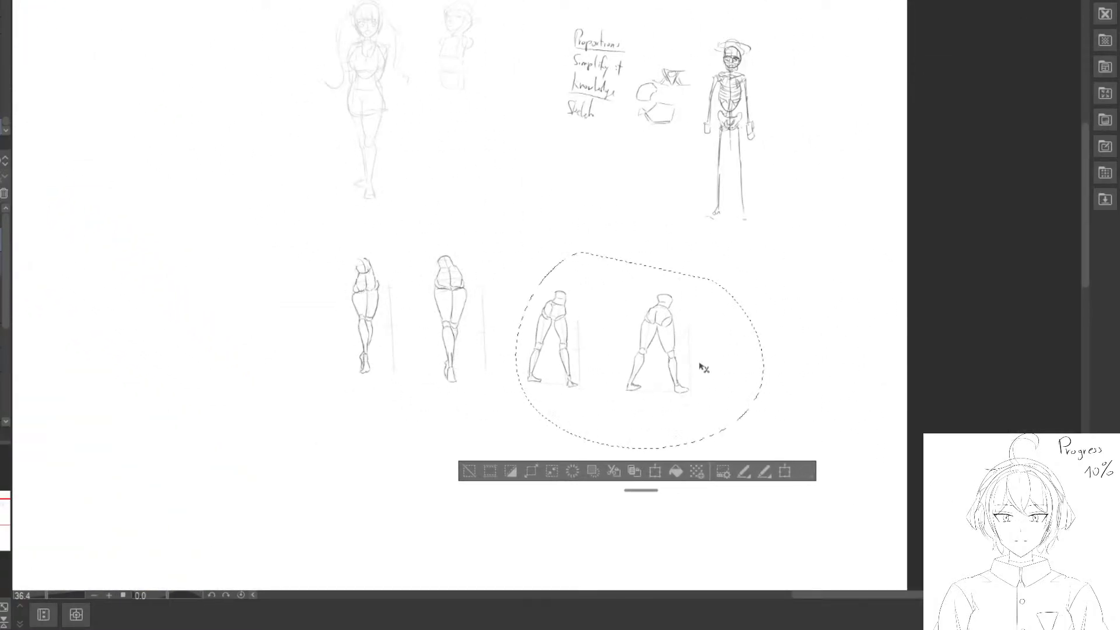
Enlarge the two selected wide-stance leg sketches slightly and line them up with the two earlier leg studies.
key(ctrl+t)
drag(762, 250, 784, 220)
drag(751, 274, 747, 272)
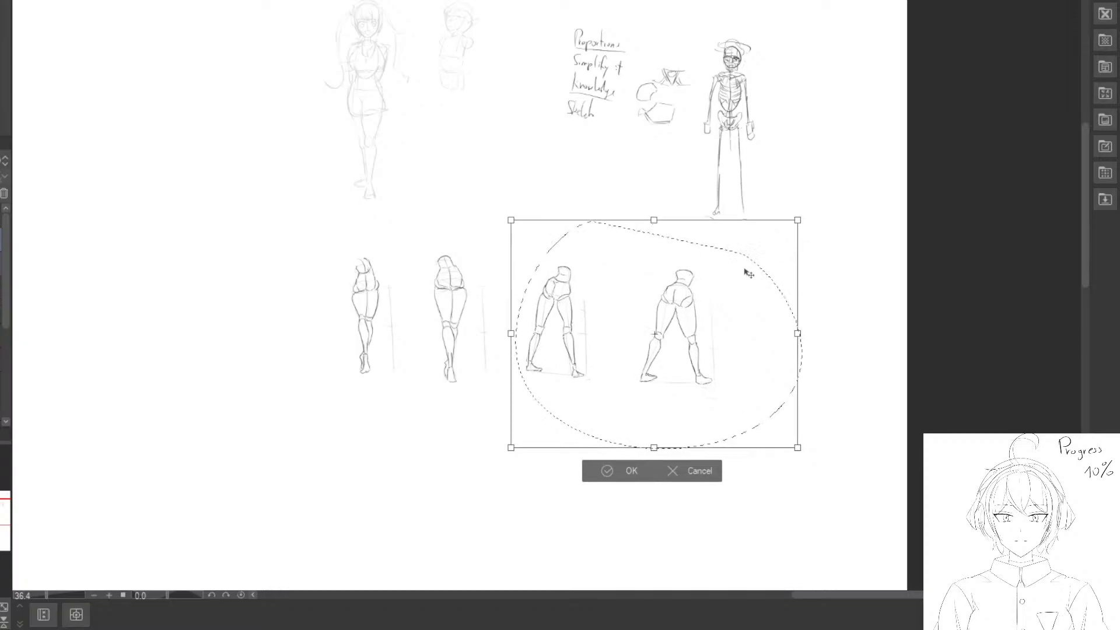
drag(727, 315, 722, 321)
mouse_move(794, 226)
mouse_down()
mouse_move(805, 209)
mouse_move(789, 230)
mouse_up()
click(603, 477)
click(477, 476)
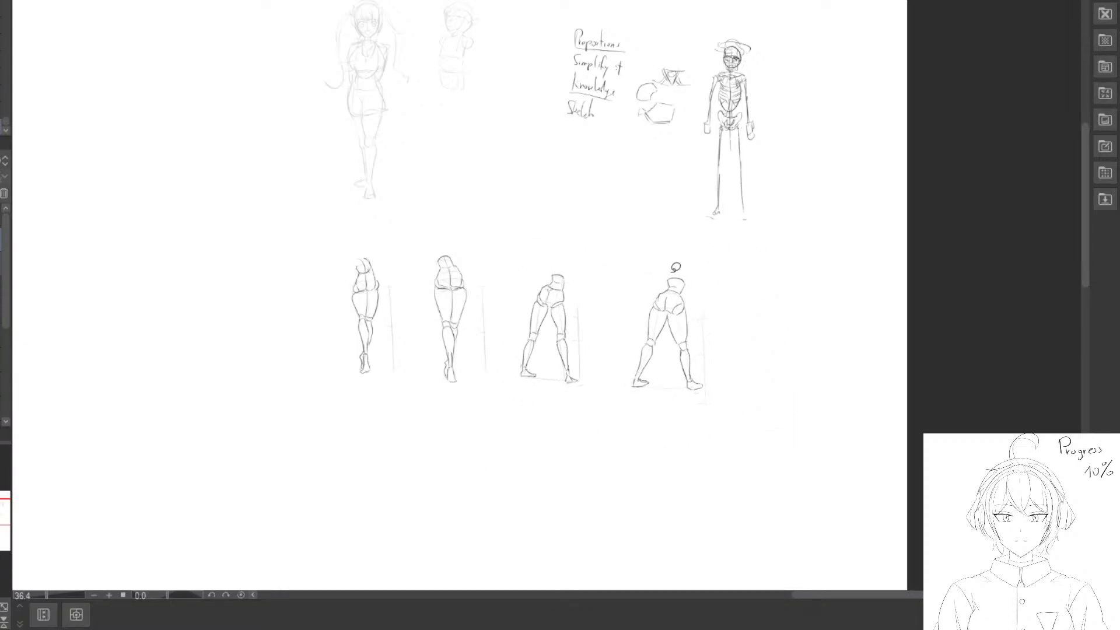
Lasso the last wide-stance leg sketch and move it closer to the neighbouring one to even out the row's spacing.
drag(675, 266, 748, 251)
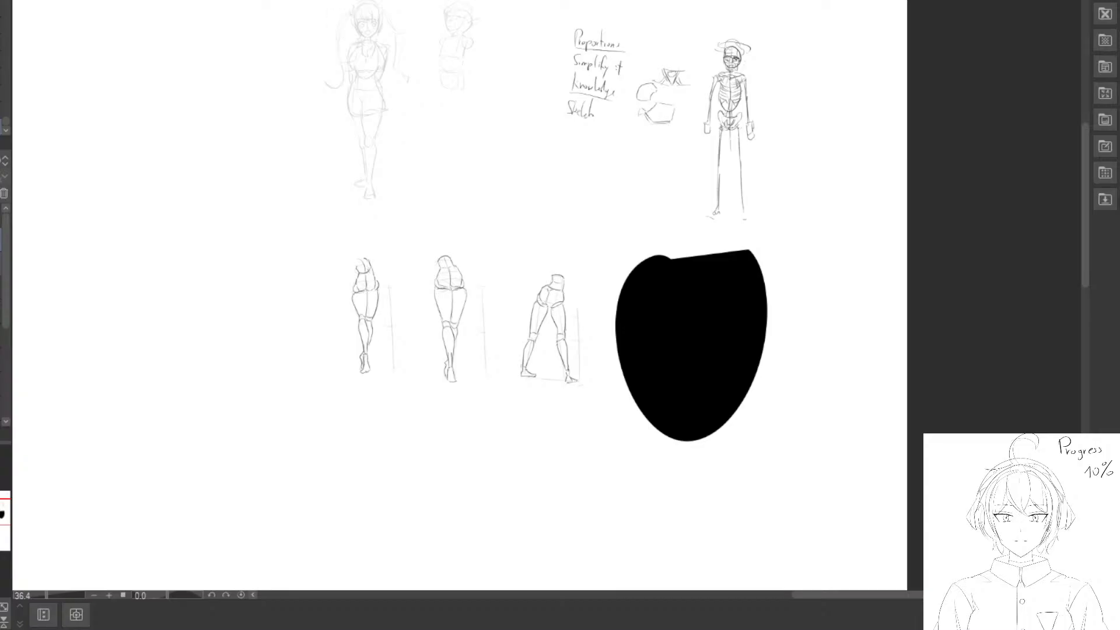
key(ctrl+z)
mouse_move(653, 256)
mouse_down()
mouse_move(739, 248)
mouse_move(723, 251)
mouse_up()
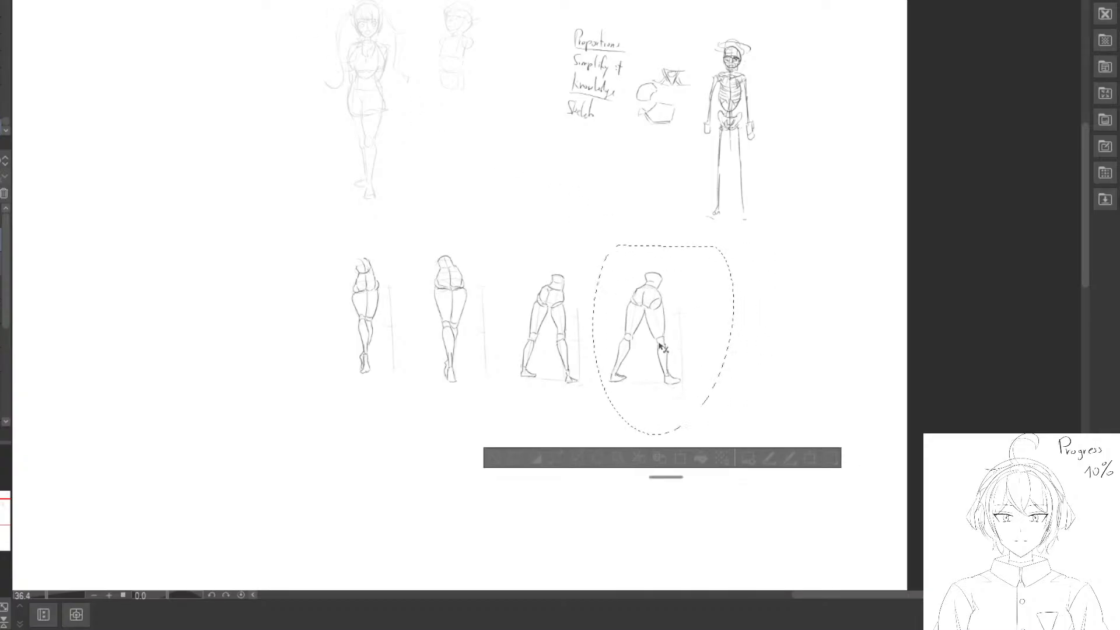
click(495, 462)
Examine the reference sheet's walking leg poses, focusing on the third pose with one foot stepping forward.
mouse_move(250, 218)
mouse_down()
mouse_move(407, 215)
mouse_move(561, 281)
mouse_up()
scroll(553, 283, up, 3)
drag(229, 187, 419, 247)
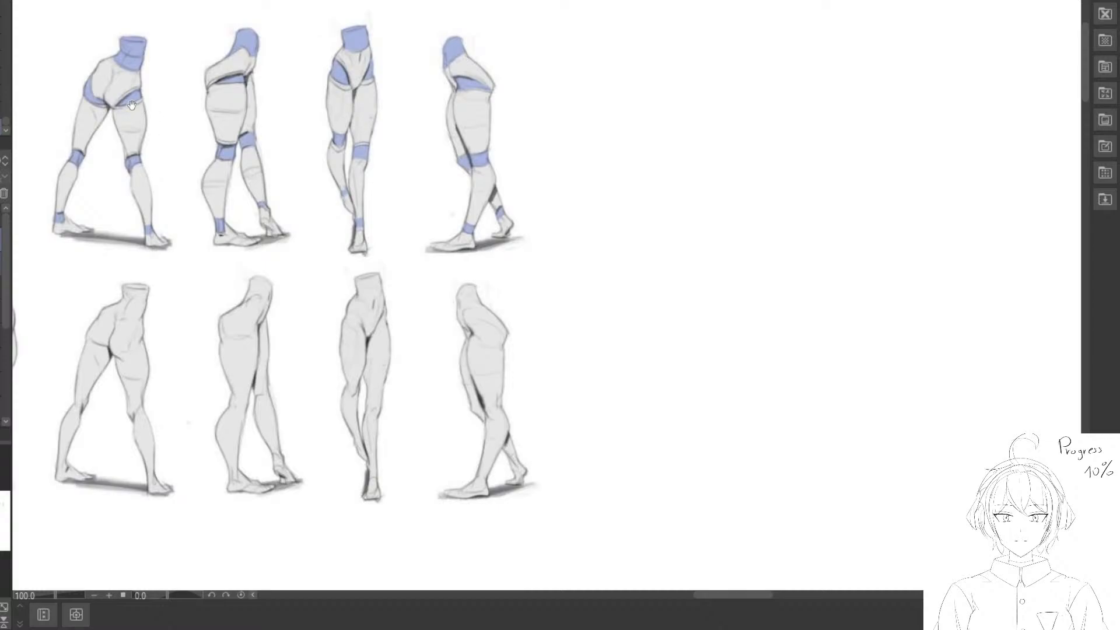
drag(131, 106, 286, 148)
drag(613, 201, 544, 194)
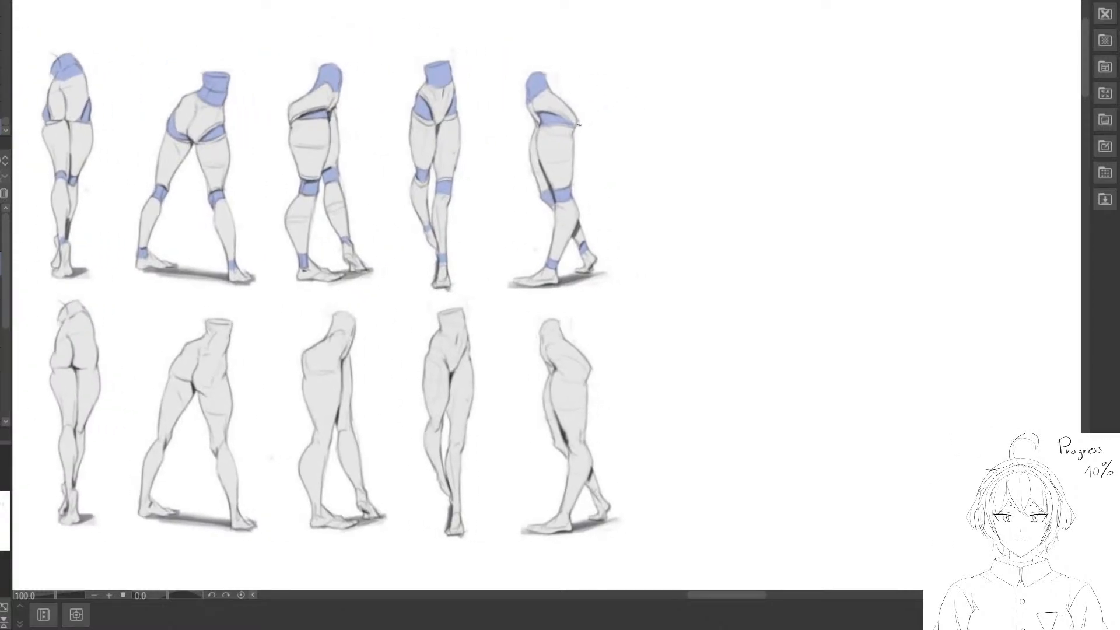
drag(511, 310, 535, 193)
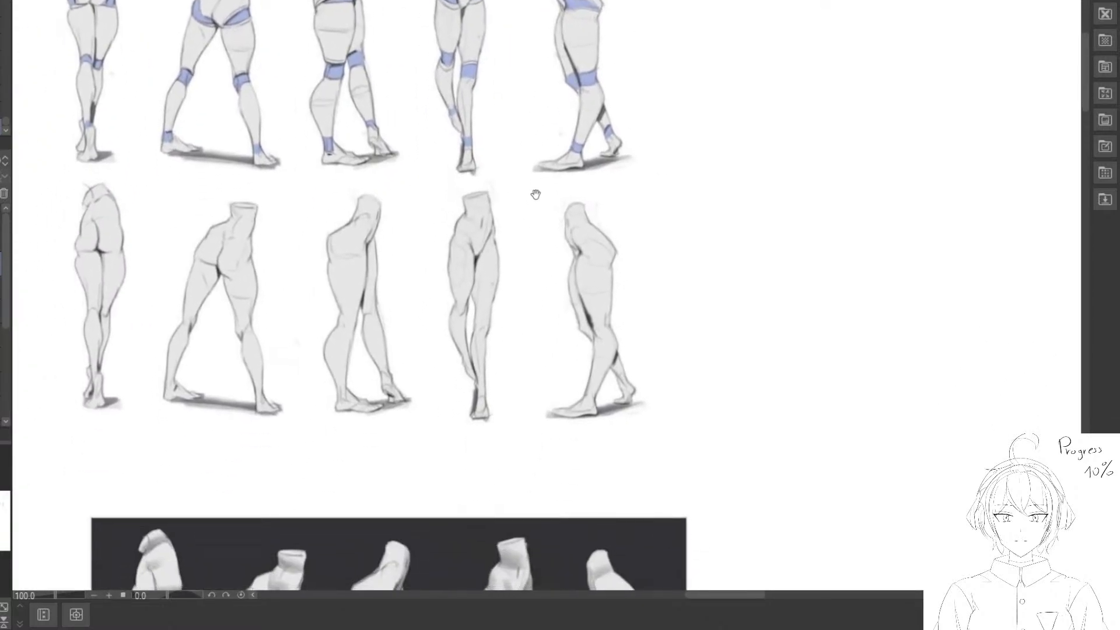
mouse_move(549, 259)
mouse_down()
mouse_move(519, 129)
mouse_move(559, 275)
mouse_up()
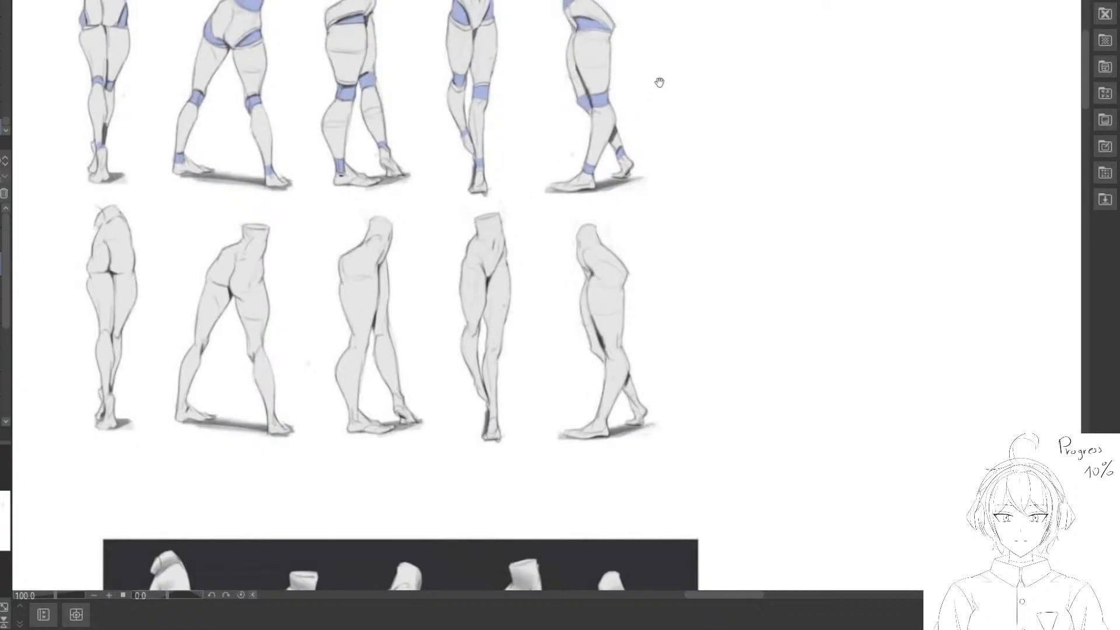
drag(618, 266, 604, 11)
drag(583, 244, 585, 460)
drag(577, 307, 508, 486)
drag(605, 266, 559, 447)
drag(612, 225, 571, 186)
Rough in the waist block and tilted pelvis of the third walking pose in light lines beside the reference.
drag(728, 145, 726, 119)
mouse_move(738, 79)
mouse_down()
mouse_move(700, 126)
mouse_move(717, 115)
mouse_move(712, 126)
mouse_up()
key(e)
key(p)
mouse_move(719, 106)
mouse_down()
mouse_move(706, 131)
mouse_move(737, 140)
mouse_move(715, 119)
mouse_up()
key(e)
key(p)
Sketch the two legs' gesture lines below the pelvis and a vertical height guide beside them.
mouse_move(717, 113)
mouse_down()
mouse_move(711, 132)
mouse_move(732, 123)
mouse_move(713, 209)
mouse_up()
drag(767, 138, 770, 298)
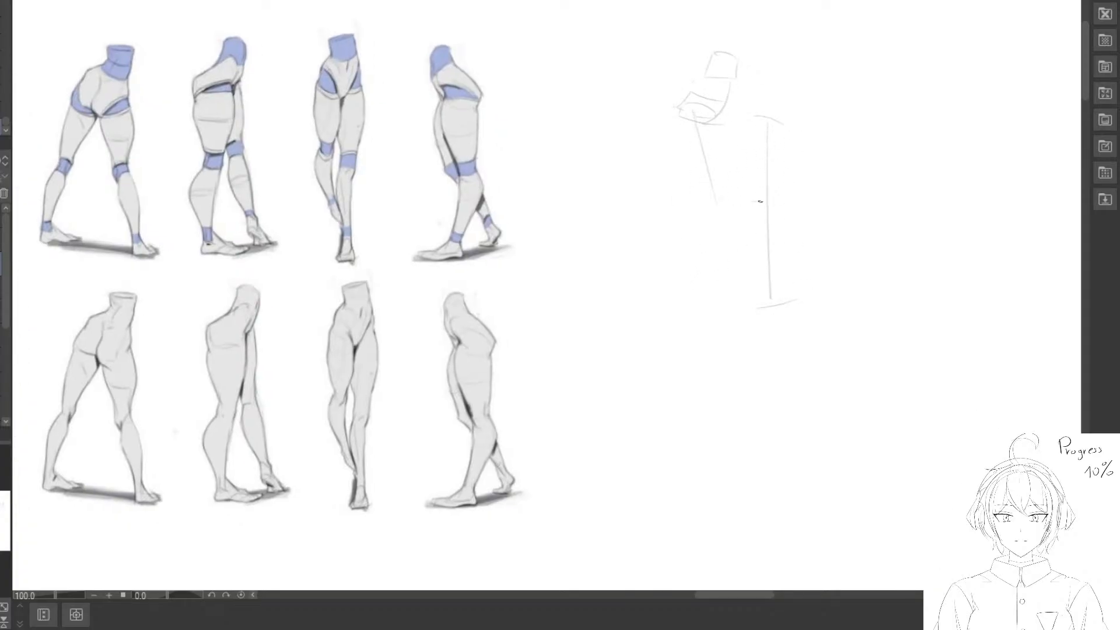
drag(713, 204, 698, 273)
mouse_move(719, 125)
mouse_down()
mouse_move(735, 255)
mouse_move(758, 296)
mouse_up()
Outline the waist and hip in darker lines over the rough construction, undoing unsatisfactory strokes.
drag(720, 92, 722, 115)
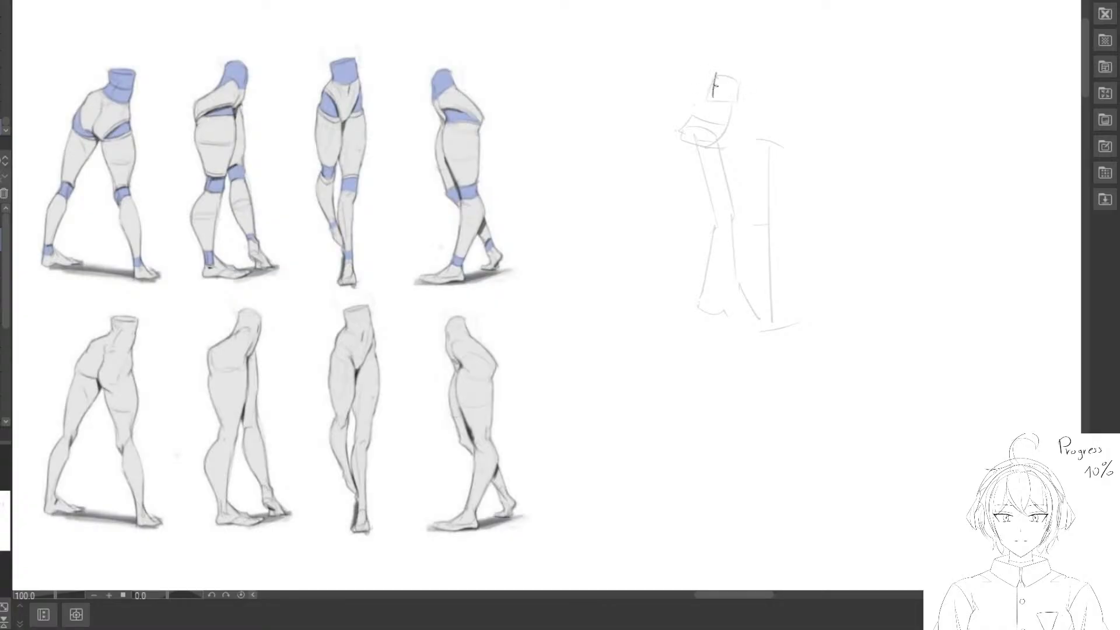
drag(712, 97, 737, 103)
key(ctrl+z)
mouse_move(698, 113)
mouse_down()
mouse_move(688, 113)
mouse_move(705, 140)
mouse_move(695, 136)
mouse_move(725, 135)
mouse_up()
key(ctrl+z)
key(ctrl+z)
key(ctrl+z)
key(ctrl+z)
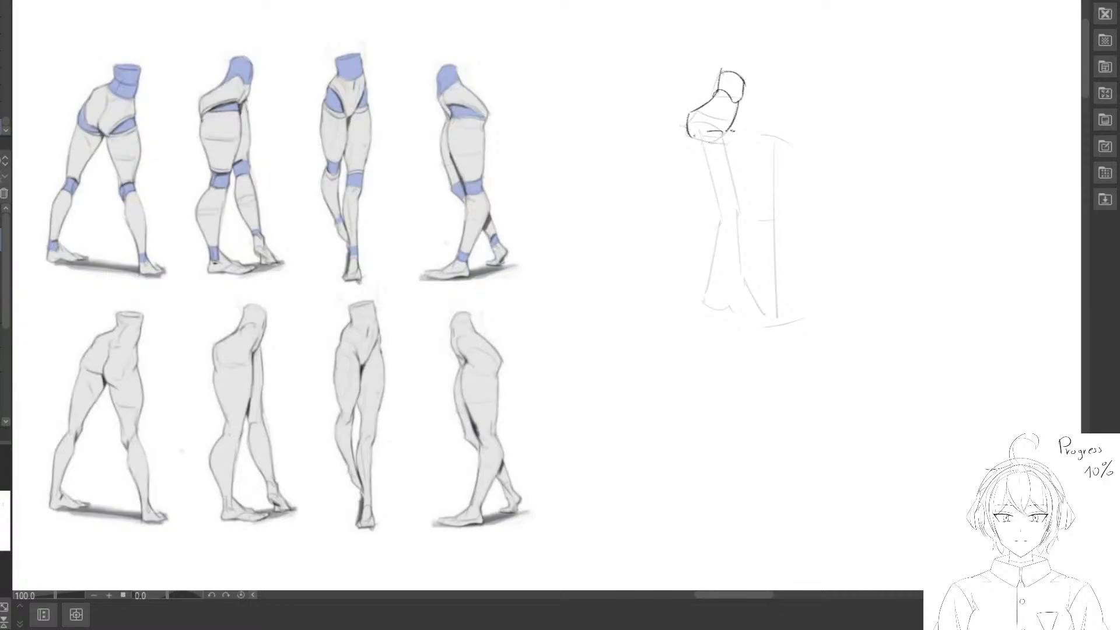
Outline the near leg over the rough, shaping its thigh, knee block, calf and flat foot.
mouse_move(717, 158)
mouse_down()
mouse_move(700, 132)
mouse_move(705, 103)
mouse_up()
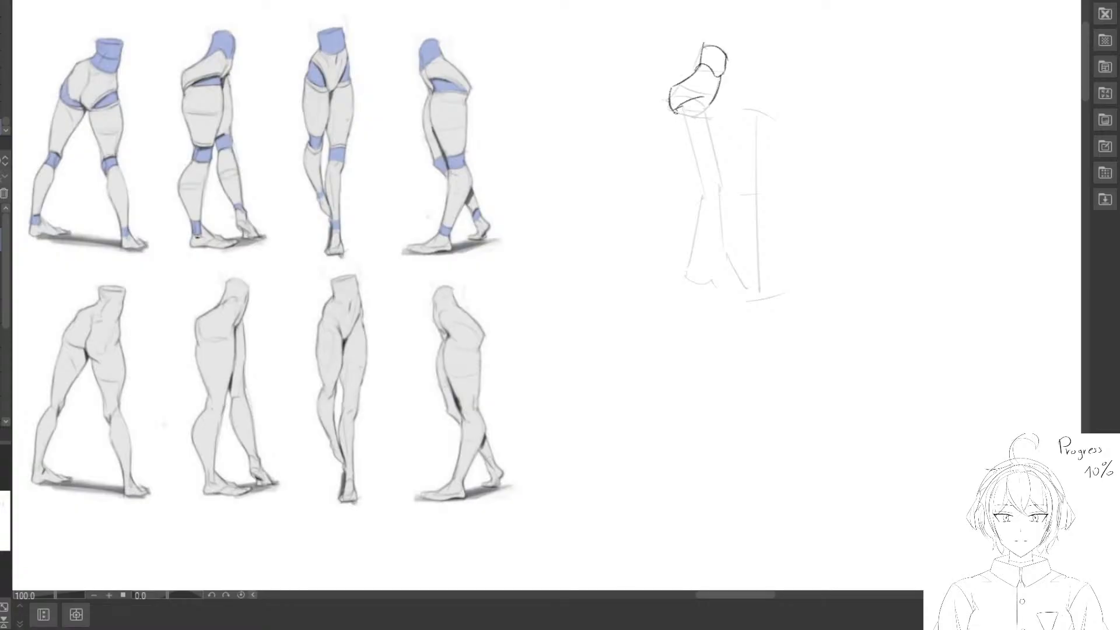
mouse_move(676, 111)
mouse_down()
mouse_move(707, 100)
mouse_move(708, 197)
mouse_up()
drag(674, 111, 697, 194)
mouse_move(686, 186)
mouse_down()
mouse_move(703, 190)
mouse_move(685, 246)
mouse_up()
scroll(403, 263, down, 1)
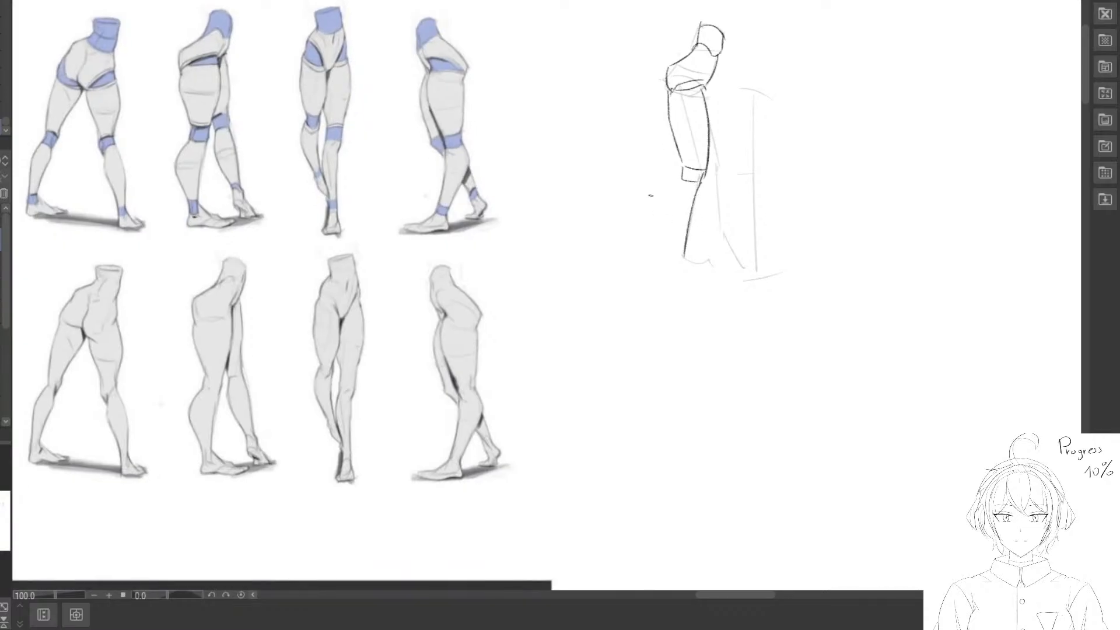
mouse_move(685, 176)
mouse_down()
mouse_move(678, 254)
mouse_move(711, 262)
mouse_up()
drag(672, 266, 714, 267)
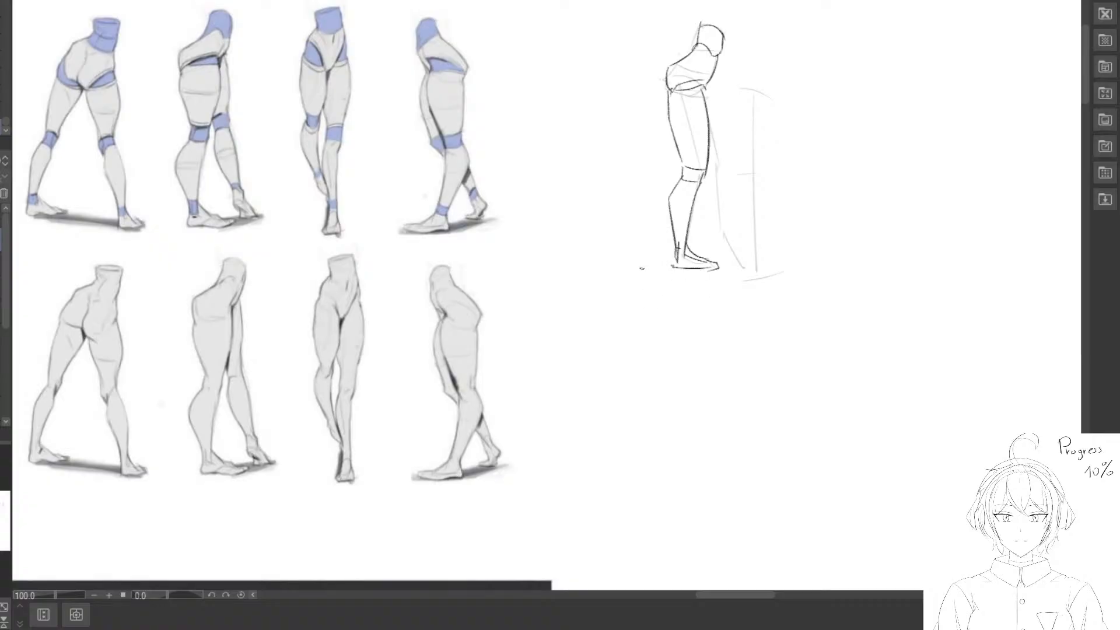
Outline the far leg behind the near one, including its thigh, knee, lower leg and lifted foot.
mouse_move(725, 169)
mouse_down()
mouse_move(702, 200)
mouse_move(688, 192)
mouse_up()
mouse_move(673, 105)
mouse_down()
mouse_move(687, 180)
mouse_move(690, 160)
mouse_move(684, 111)
mouse_move(681, 182)
mouse_up()
key(e)
key(p)
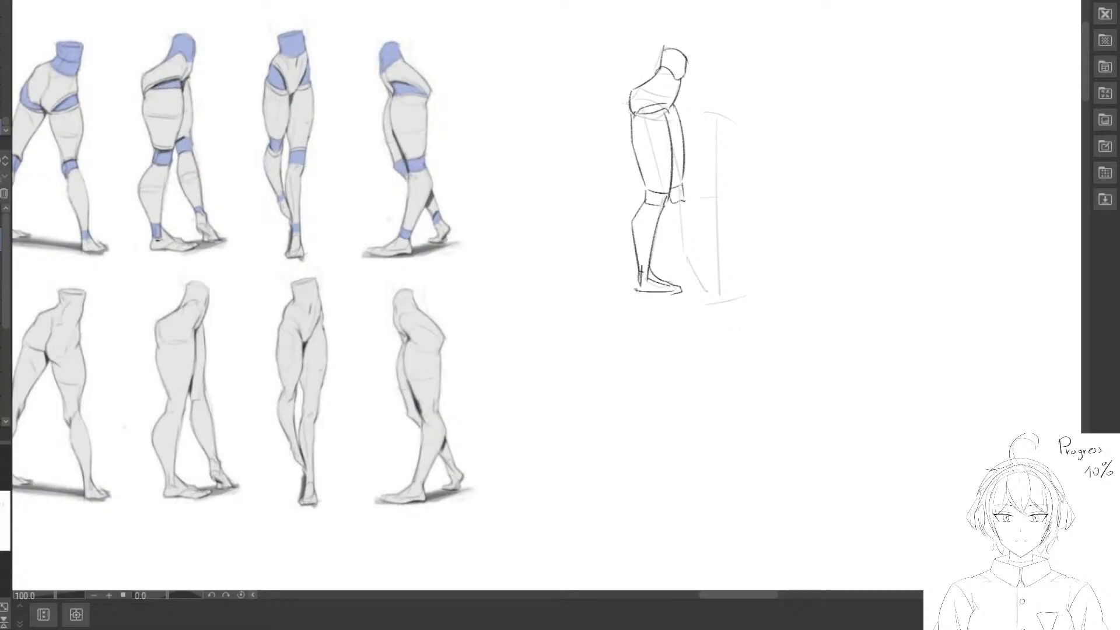
mouse_move(683, 200)
mouse_down()
mouse_move(687, 267)
mouse_move(674, 231)
mouse_move(689, 226)
mouse_move(693, 268)
mouse_move(674, 215)
mouse_move(684, 263)
mouse_move(698, 265)
mouse_up()
key(e)
key(p)
key(e)
key(p)
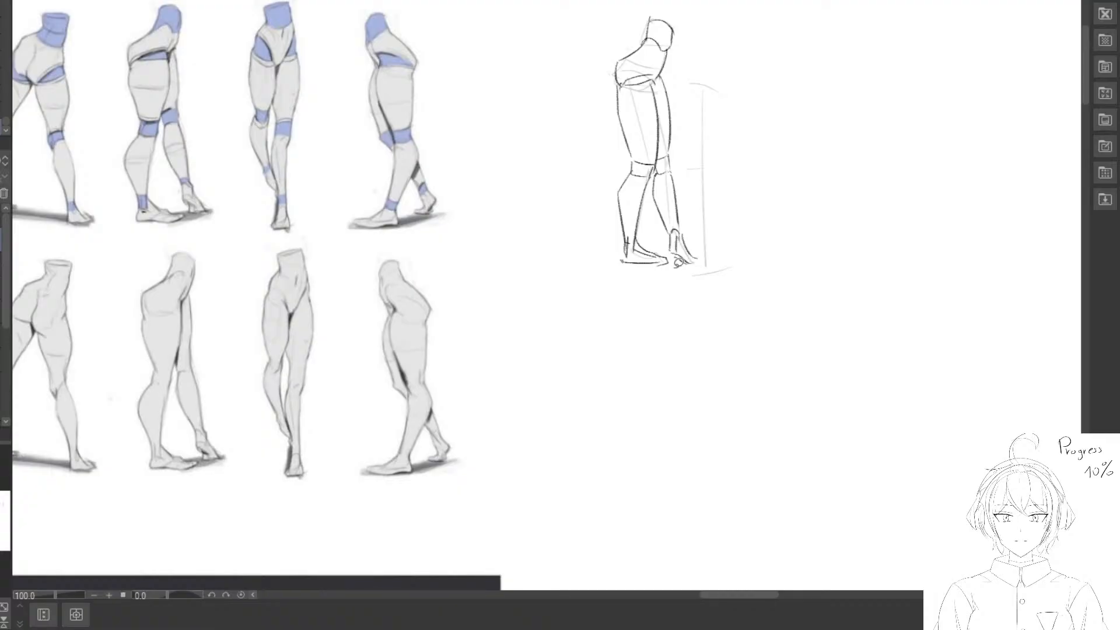
Clean up the toe marks on the far foot, then lasso the foot and nudge it up toward the shin.
mouse_move(669, 260)
mouse_down()
mouse_move(709, 242)
mouse_move(666, 220)
mouse_move(669, 229)
mouse_move(703, 222)
mouse_move(699, 269)
mouse_move(679, 225)
mouse_move(692, 245)
mouse_up()
key(ctrl+z)
click(524, 294)
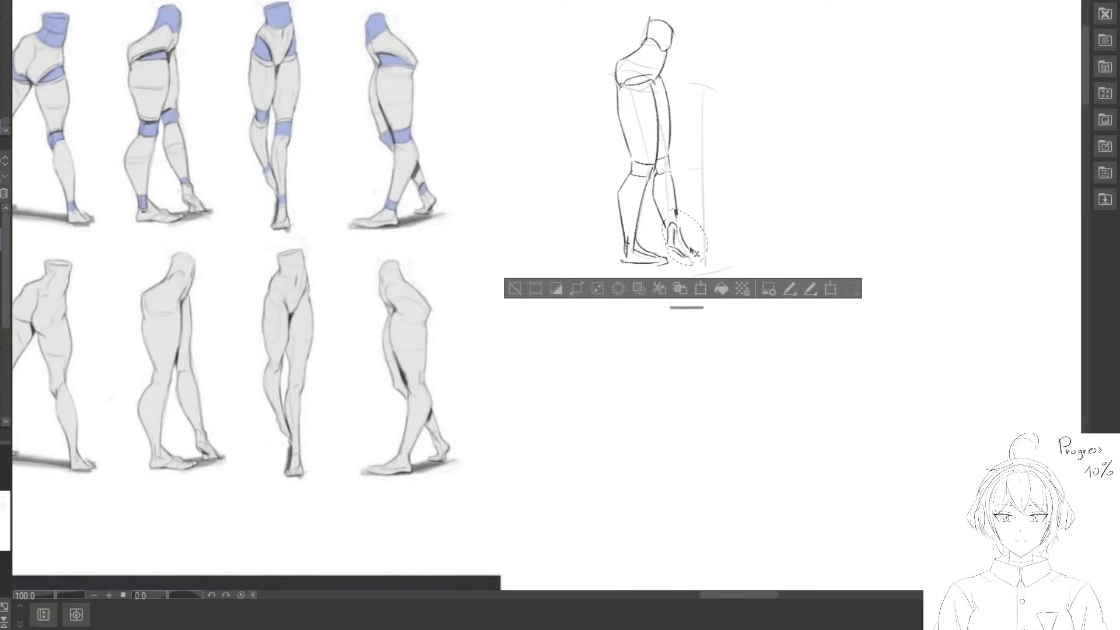
click(514, 288)
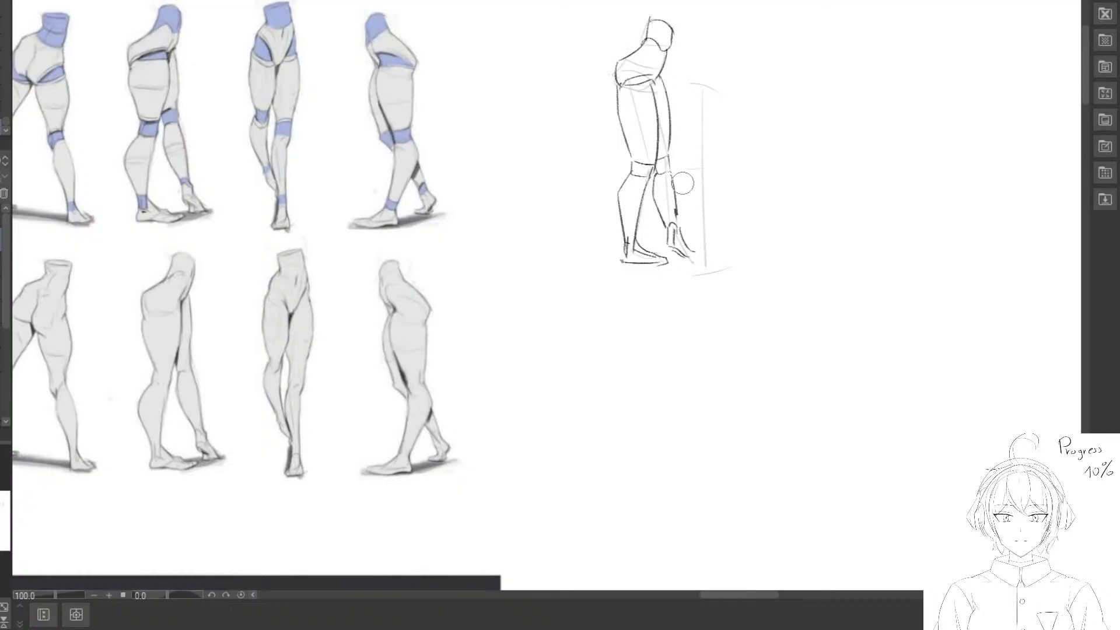
Erase the far shin's outer line and shift both knees slightly upward to shorten the thighs.
drag(667, 163, 681, 214)
mouse_move(689, 130)
mouse_down()
mouse_move(707, 145)
mouse_move(688, 182)
mouse_up()
click(502, 216)
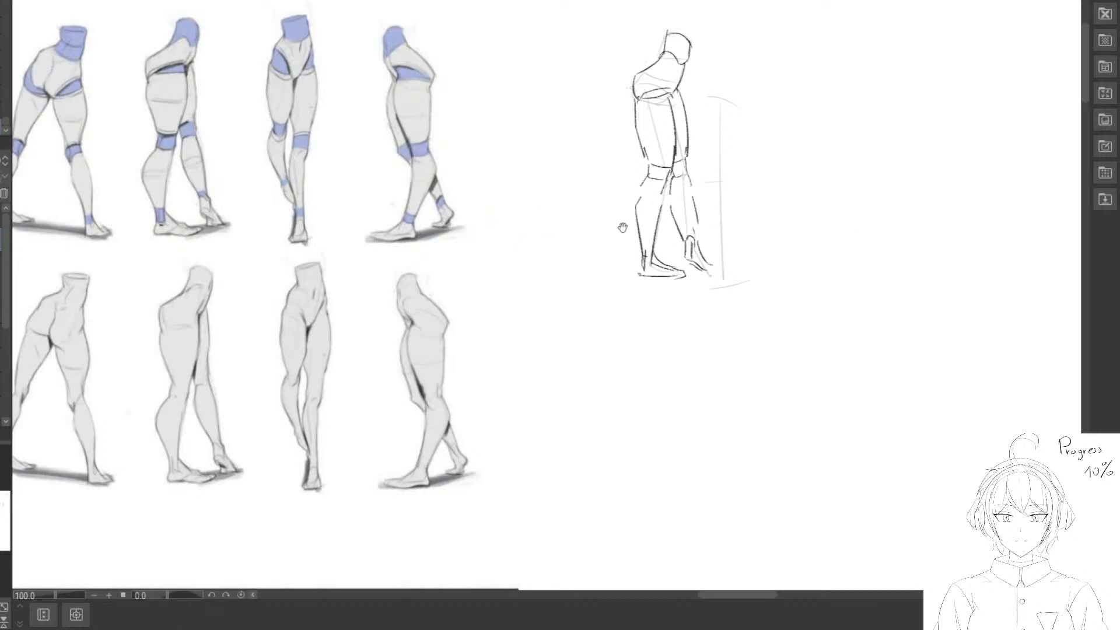
Redraw the far lower leg's inner and outer contours from the raised knee down to the ankle.
drag(623, 227, 606, 206)
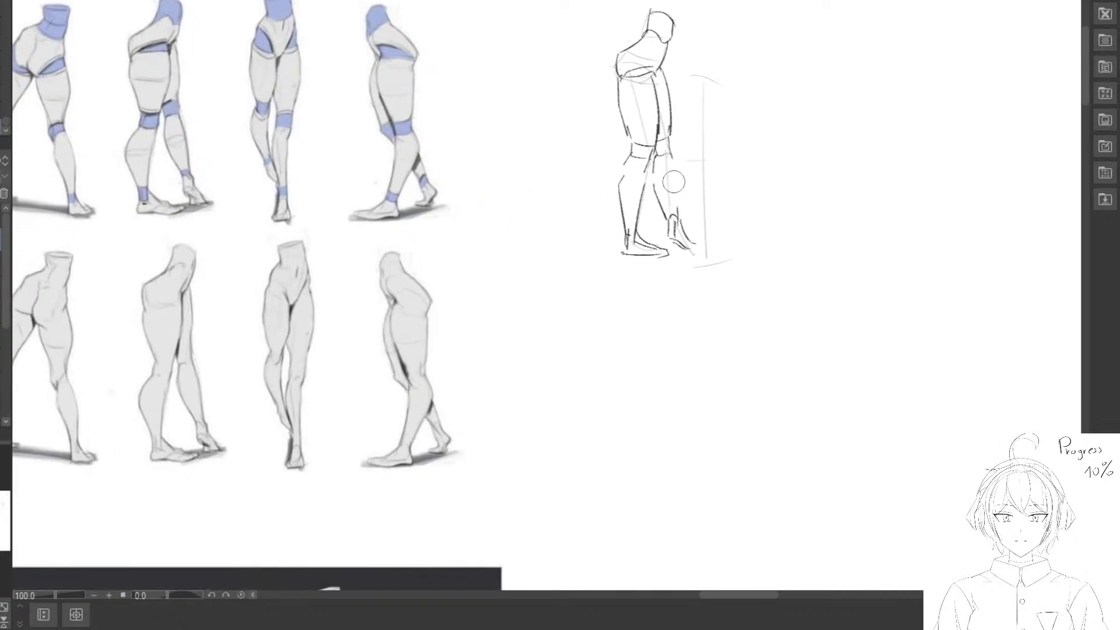
drag(669, 156, 677, 217)
drag(660, 181, 663, 208)
drag(655, 155, 667, 218)
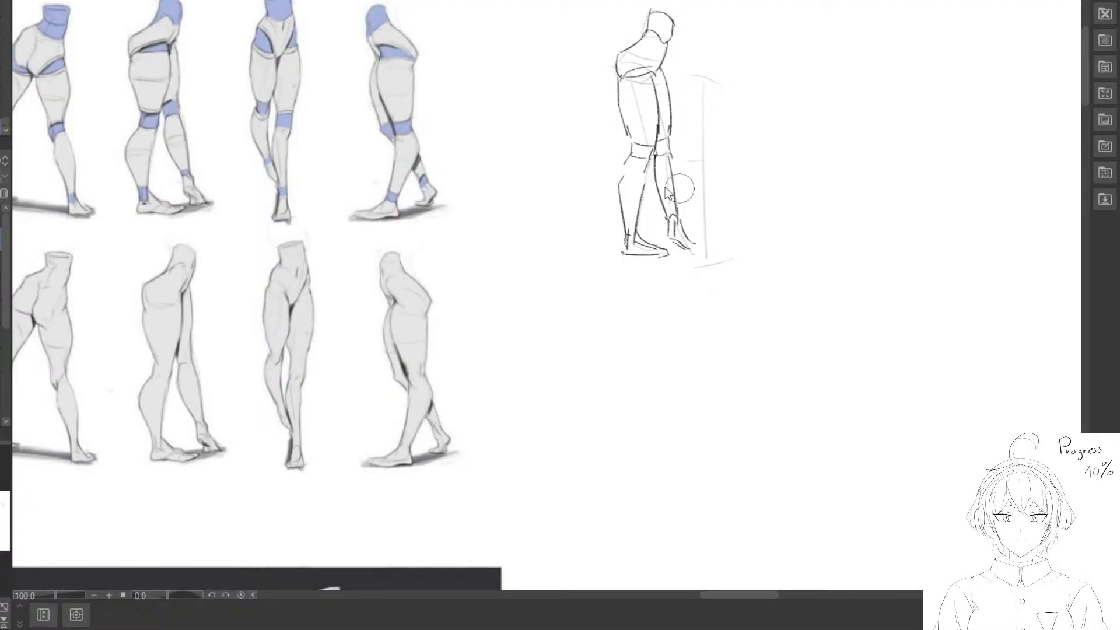
drag(655, 170, 665, 213)
drag(654, 157, 665, 212)
drag(654, 168, 662, 211)
drag(653, 170, 668, 214)
Redraw the near calf's inner and outer contours and reconnect the thigh to the raised knee.
mouse_move(645, 170)
mouse_down()
mouse_move(640, 234)
mouse_move(645, 176)
mouse_move(641, 187)
mouse_up()
drag(636, 229, 636, 215)
drag(650, 159, 634, 242)
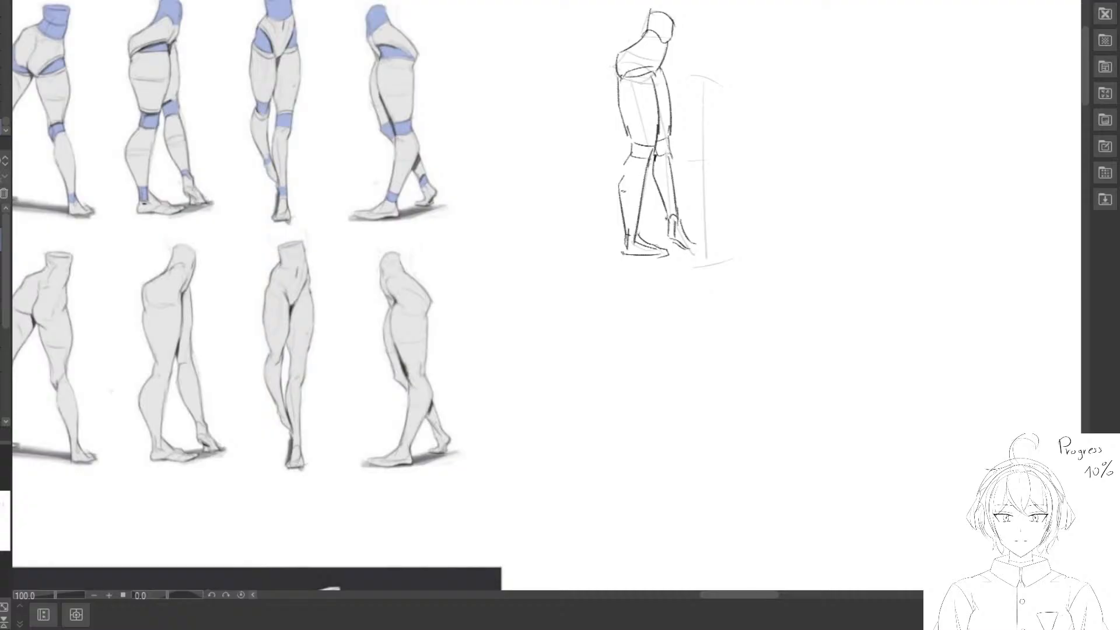
mouse_move(625, 188)
mouse_down()
mouse_move(622, 164)
mouse_move(624, 219)
mouse_move(622, 159)
mouse_move(621, 202)
mouse_up()
mouse_move(641, 133)
mouse_down()
mouse_move(650, 178)
mouse_move(628, 136)
mouse_move(624, 148)
mouse_move(639, 189)
mouse_move(625, 128)
mouse_move(638, 180)
mouse_move(664, 148)
mouse_move(633, 152)
mouse_move(650, 153)
mouse_up()
Refine the far lower leg and add cross-contour lines to the thighs and calves.
mouse_move(657, 149)
mouse_down()
mouse_move(665, 144)
mouse_move(662, 194)
mouse_up()
drag(670, 247, 677, 200)
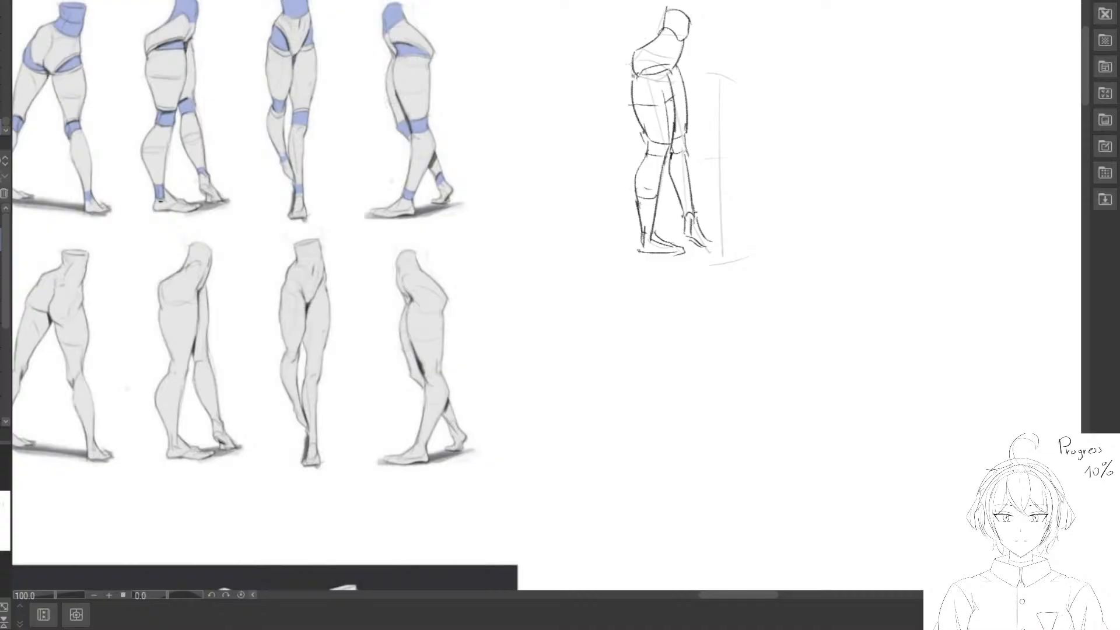
drag(693, 179, 691, 218)
drag(690, 133, 702, 197)
Lasso the finished leg sketch and lay it over the third pose in the upper reference row.
scroll(676, 108, down, 3)
key(m)
mouse_move(672, 47)
mouse_down()
mouse_move(585, 149)
mouse_move(762, 110)
mouse_up()
drag(722, 151, 717, 209)
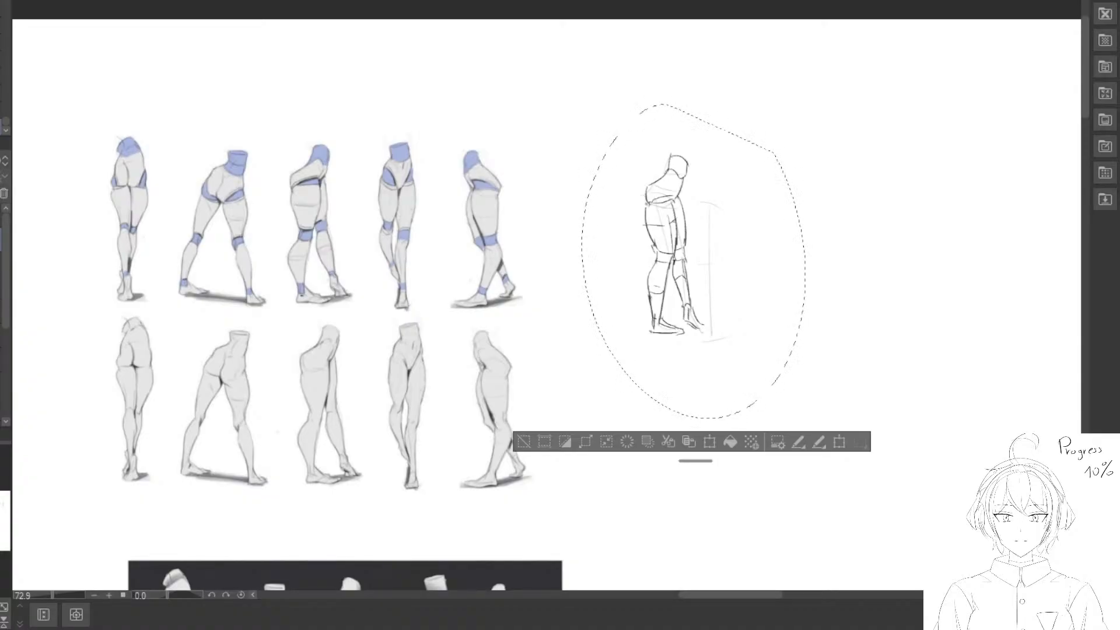
mouse_move(675, 258)
mouse_down()
mouse_move(319, 242)
mouse_move(388, 249)
mouse_up()
drag(406, 277, 408, 269)
Shrink and tilt the overlaid sketch to compare it with the third reference pose, and undo the overlay.
key(ctrl+t)
drag(475, 83, 457, 109)
mouse_move(422, 147)
mouse_down()
mouse_move(428, 133)
mouse_move(416, 156)
mouse_move(469, 163)
mouse_up()
mouse_move(465, 120)
mouse_down()
mouse_move(440, 127)
mouse_move(432, 149)
mouse_up()
drag(395, 197, 396, 196)
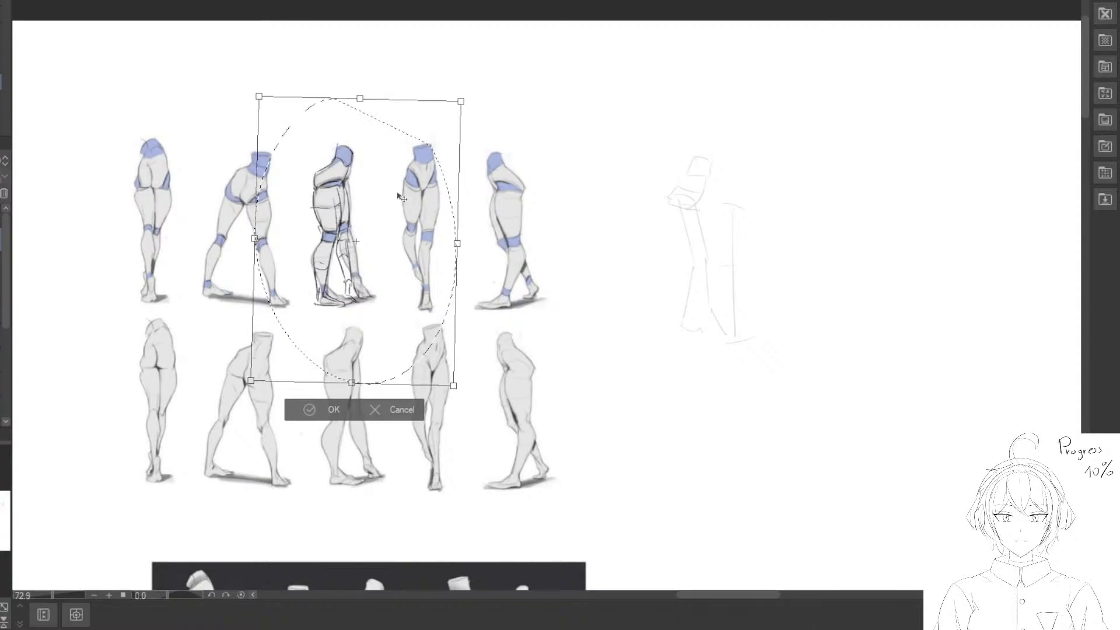
drag(378, 237, 398, 229)
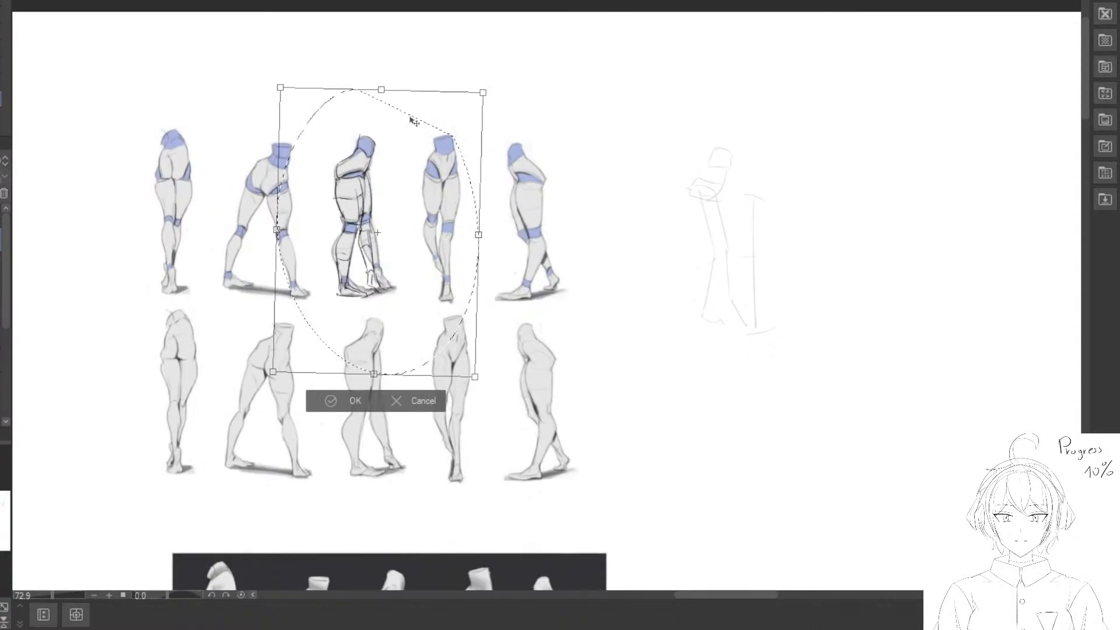
drag(421, 189, 439, 183)
scroll(444, 188, up, 2)
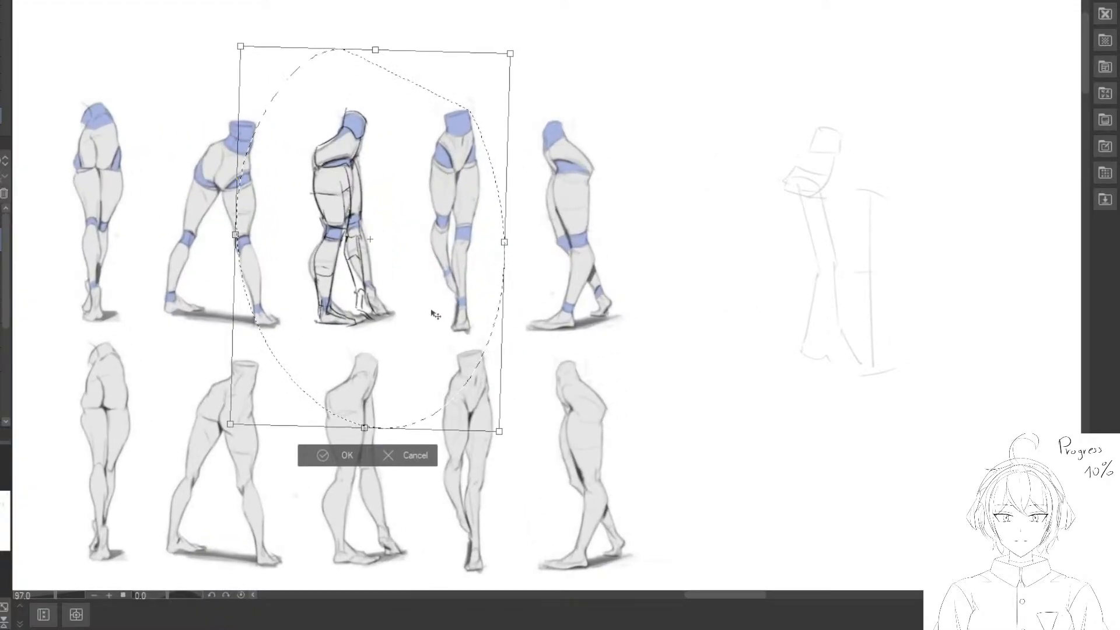
click(319, 456)
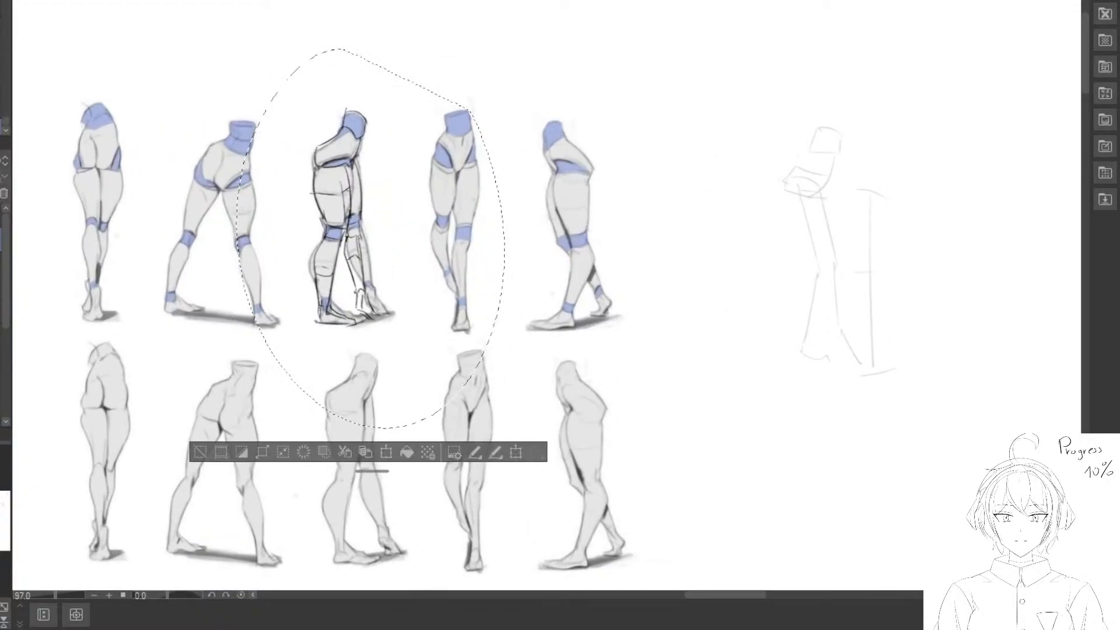
key(ctrl+z)
Lasso the far lower leg and foot, rotate them outward and move them forward to match the reference stride.
drag(631, 246, 480, 150)
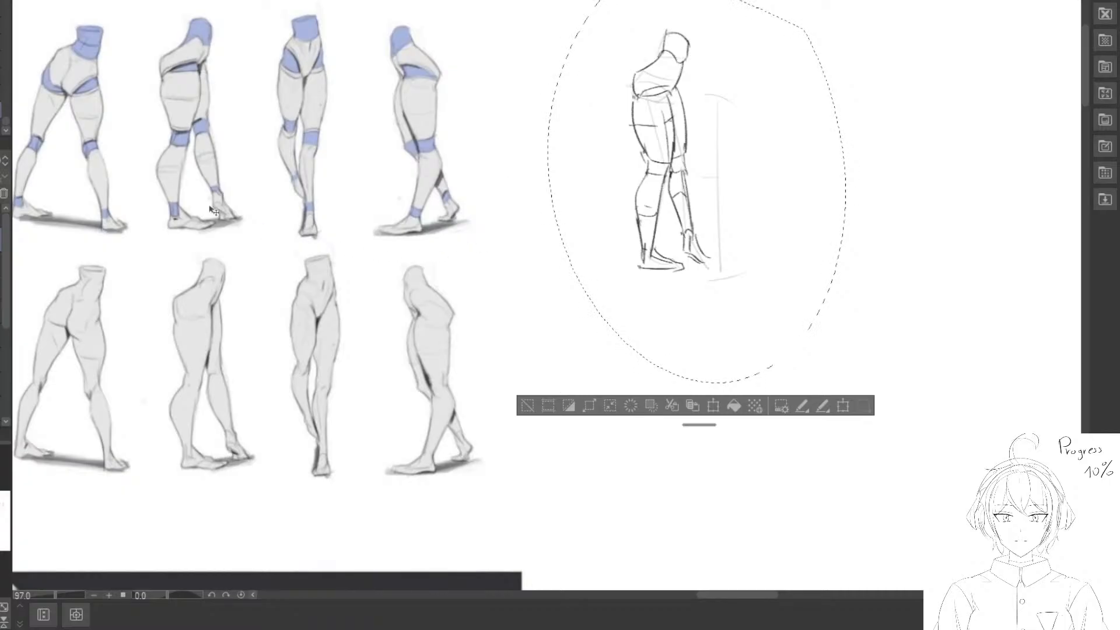
click(528, 407)
mouse_move(665, 196)
mouse_down()
mouse_move(677, 230)
mouse_move(723, 166)
mouse_move(676, 174)
mouse_move(668, 192)
mouse_up()
key(ctrl+t)
drag(808, 188, 803, 179)
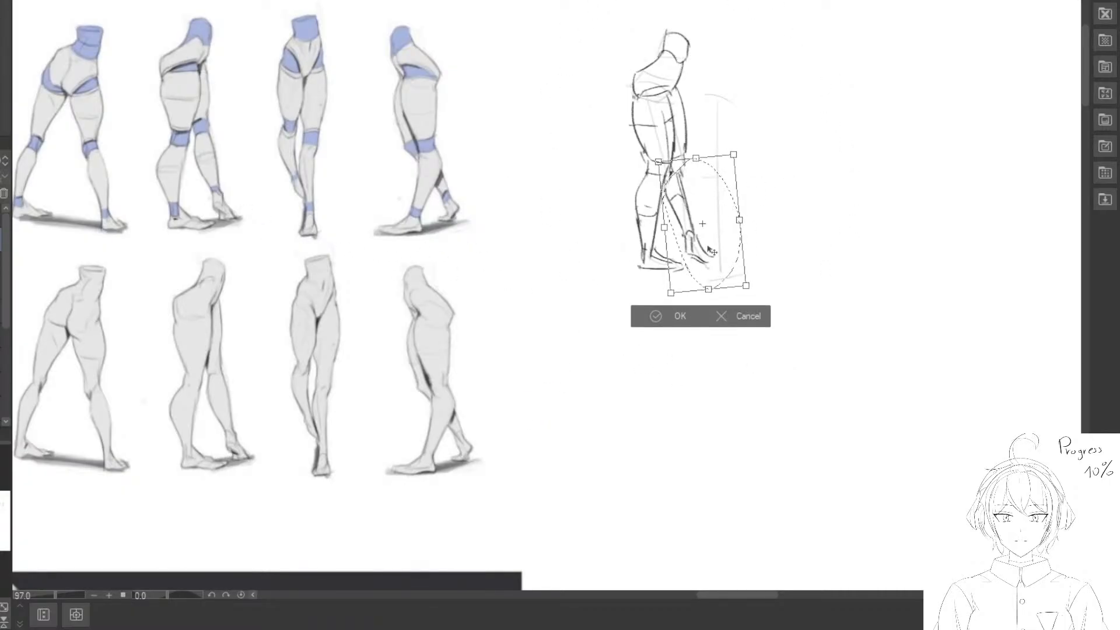
drag(704, 254, 710, 252)
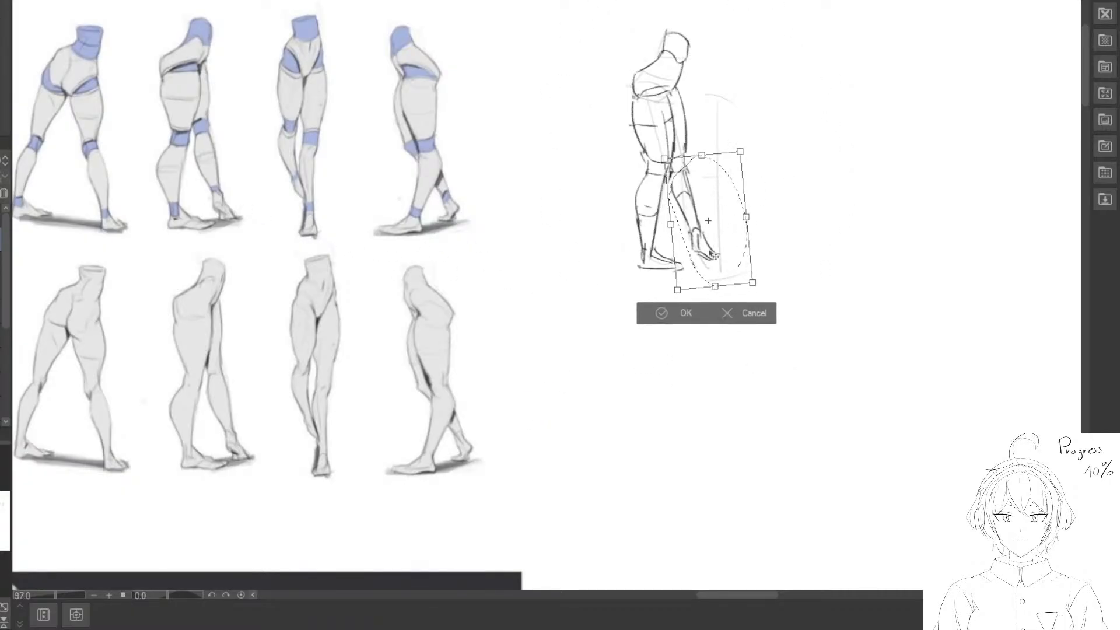
click(648, 321)
click(537, 309)
Lasso the corrected leg sketch, lay it over the third reference pose and scale it down to match.
mouse_move(707, 2)
mouse_down()
mouse_move(820, 165)
mouse_move(788, 83)
mouse_up()
key(ctrl+z)
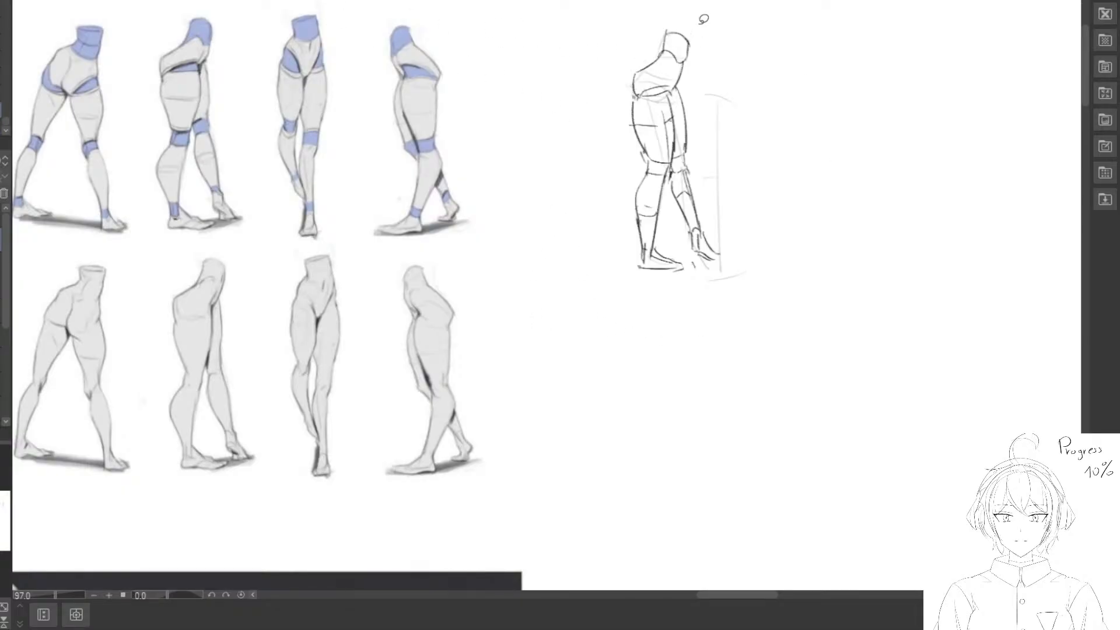
mouse_move(676, 10)
mouse_down()
mouse_move(814, 199)
mouse_move(732, 75)
mouse_up()
mouse_move(702, 180)
mouse_down()
mouse_move(305, 208)
mouse_move(357, 204)
mouse_up()
key(ctrl+t)
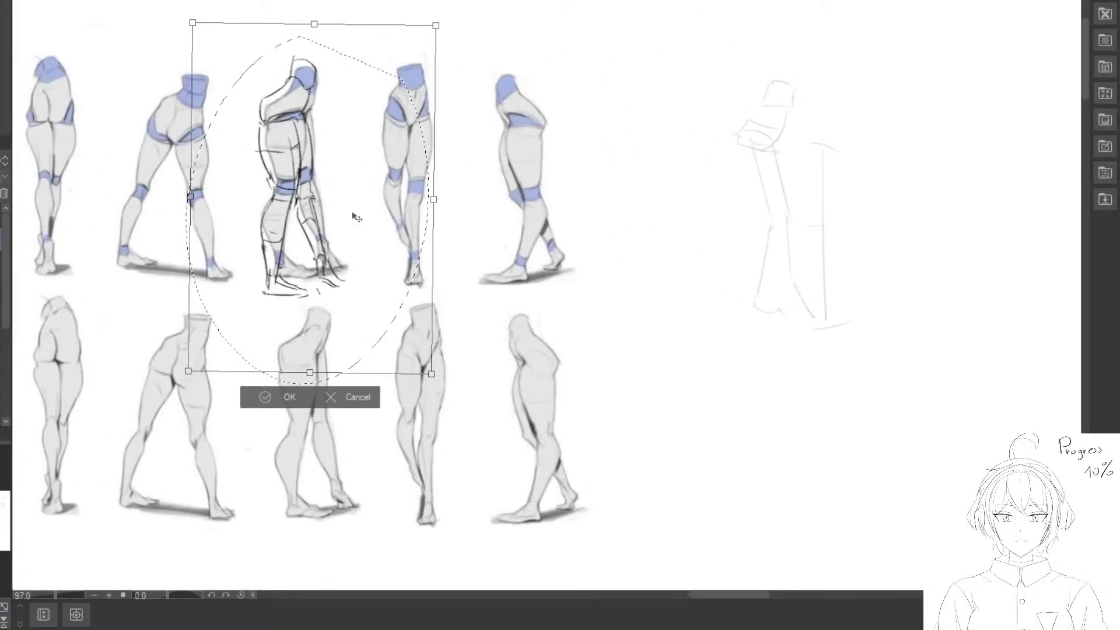
drag(434, 21, 399, 74)
scroll(357, 178, down, 2)
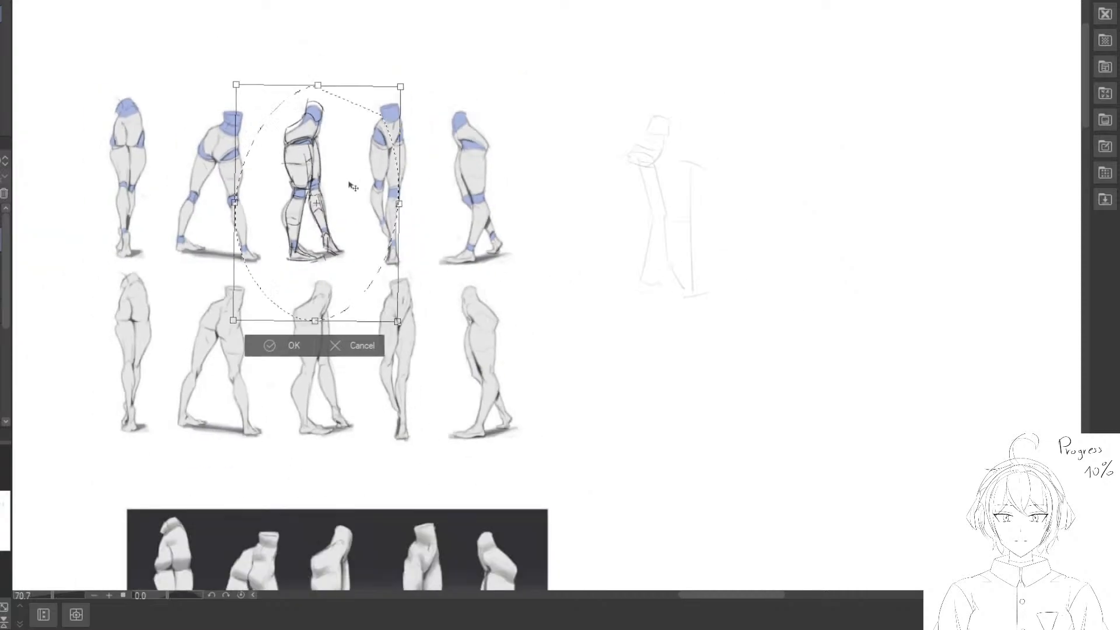
click(279, 345)
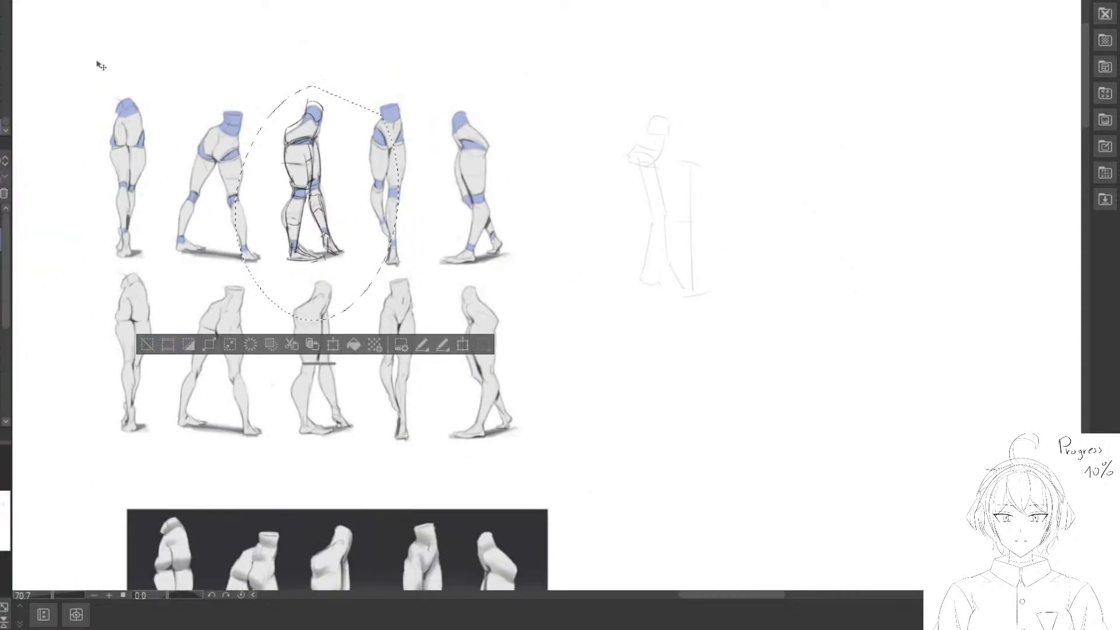
Deselect the overlaid leg sketch and undo its overlay on the third reference pose.
click(146, 345)
key(ctrl+z)
key(ctrl+z)
key(ctrl+z)
drag(524, 152, 387, 130)
Lasso the third-pose leg sketch with its proportion guide and place it below the first study of the finished row.
mouse_move(530, 57)
mouse_down()
mouse_move(684, 163)
mouse_move(635, 95)
mouse_up()
scroll(590, 187, down, 2)
drag(700, 175, 547, 134)
drag(431, 167, 337, 153)
drag(383, 137, 404, 421)
key(ctrl+t)
drag(487, 309, 528, 265)
click(378, 542)
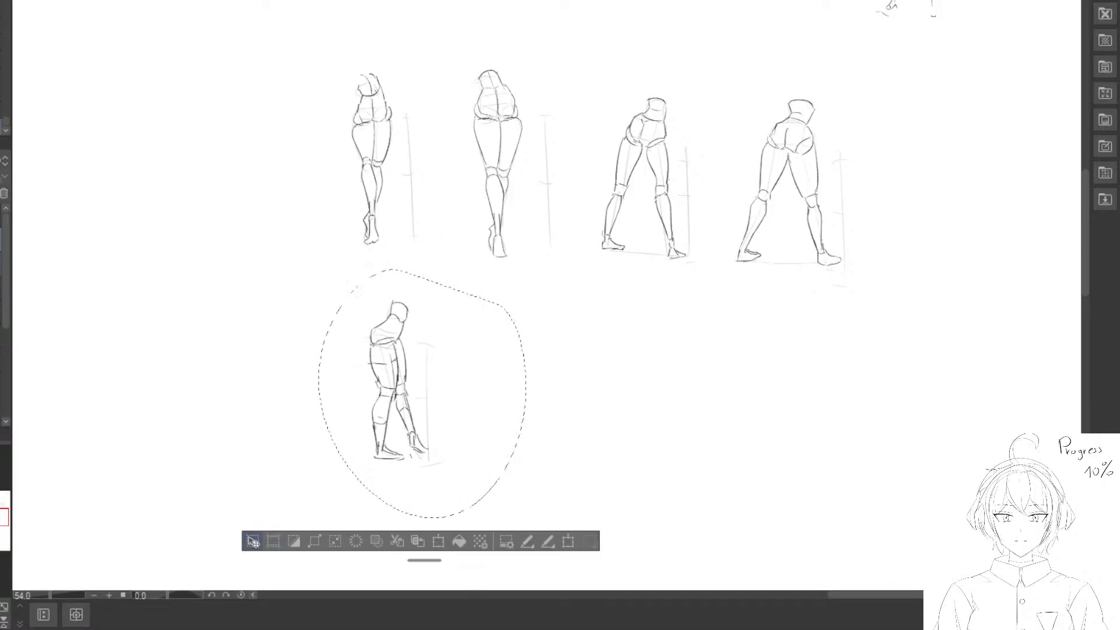
click(252, 540)
Sketch a faint waist block and slanted pelvis block on blank canvas for another attempt at the third pose.
drag(200, 383, 653, 430)
drag(351, 378, 620, 423)
scroll(620, 422, up, 2)
drag(481, 331, 403, 398)
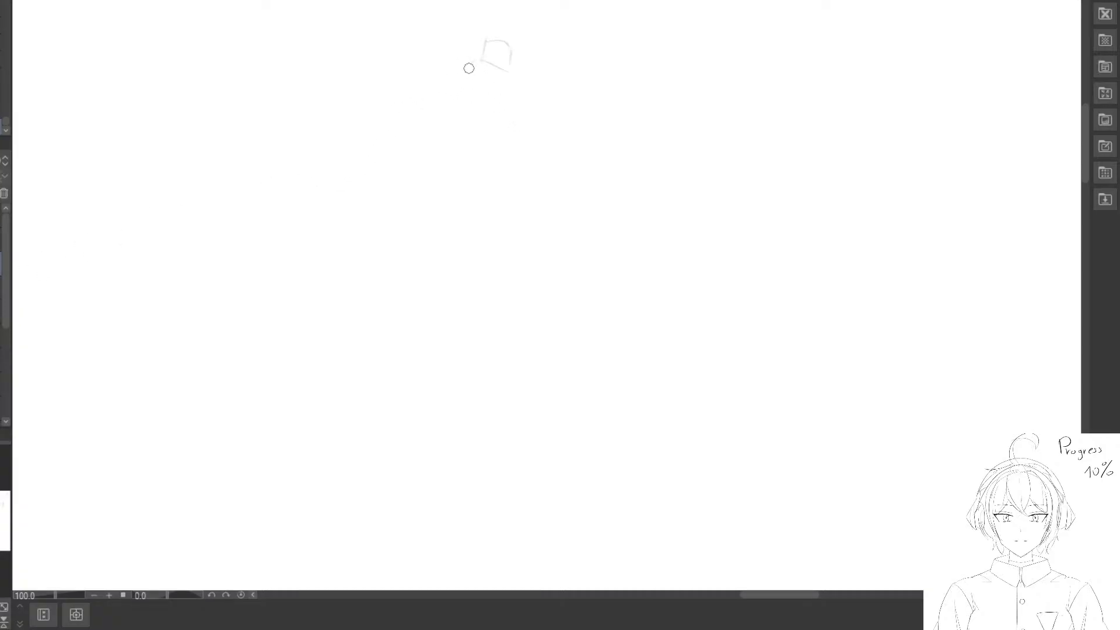
mouse_move(480, 61)
mouse_down()
mouse_move(469, 109)
mouse_move(462, 97)
mouse_move(469, 107)
mouse_move(506, 101)
mouse_move(469, 83)
mouse_move(484, 71)
mouse_move(453, 101)
mouse_up()
key(ctrl+z)
key(e)
key(p)
drag(528, 116, 542, 272)
key(e)
drag(530, 114, 545, 301)
key(p)
drag(550, 120, 555, 368)
key(e)
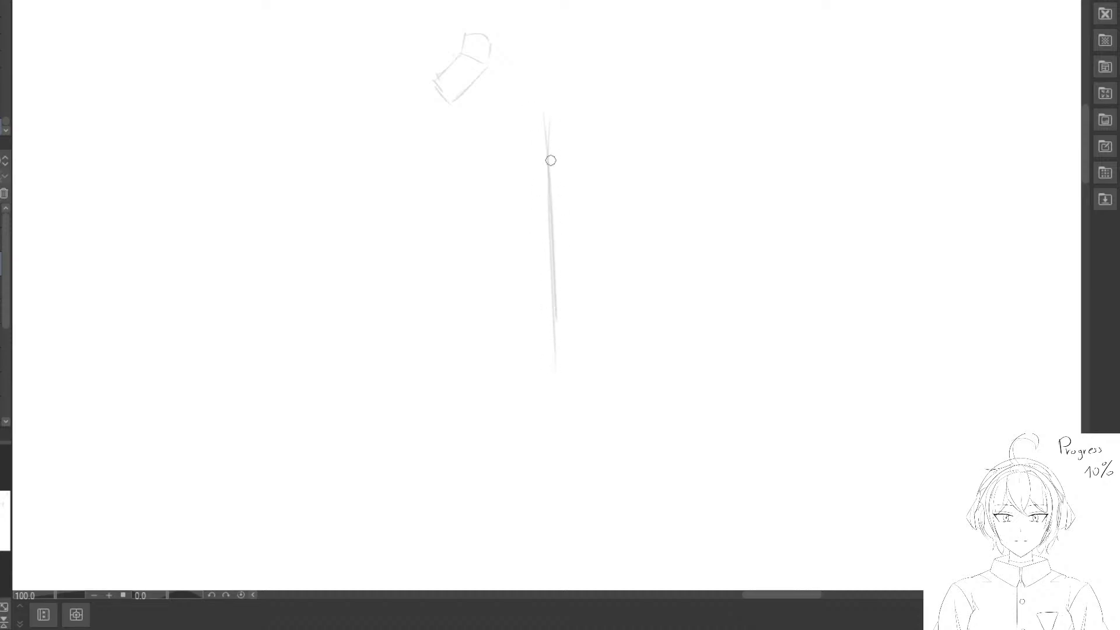
drag(550, 157, 554, 348)
mouse_move(544, 300)
mouse_down()
mouse_move(540, 324)
mouse_move(550, 316)
mouse_up()
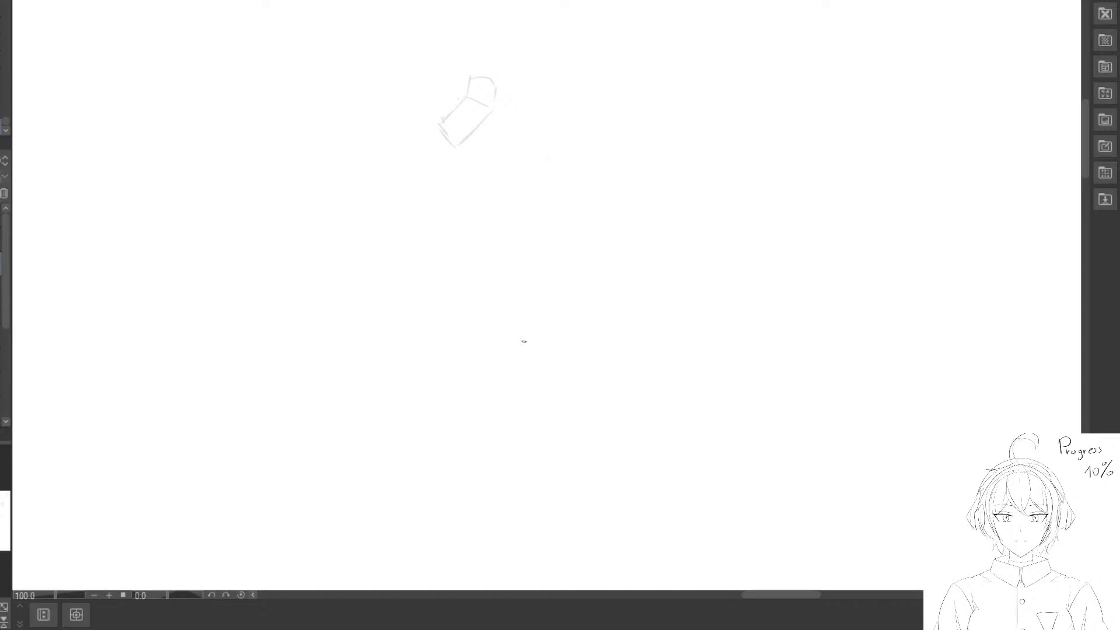
drag(464, 186, 415, 107)
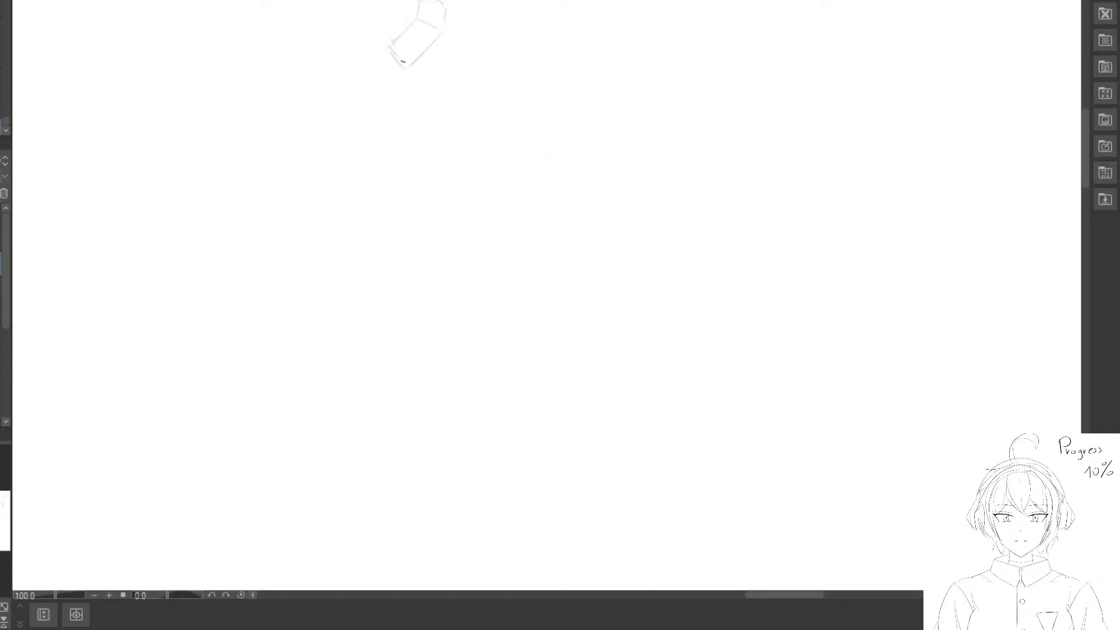
drag(490, 69, 502, 277)
key(ctrl+z)
drag(504, 79, 518, 336)
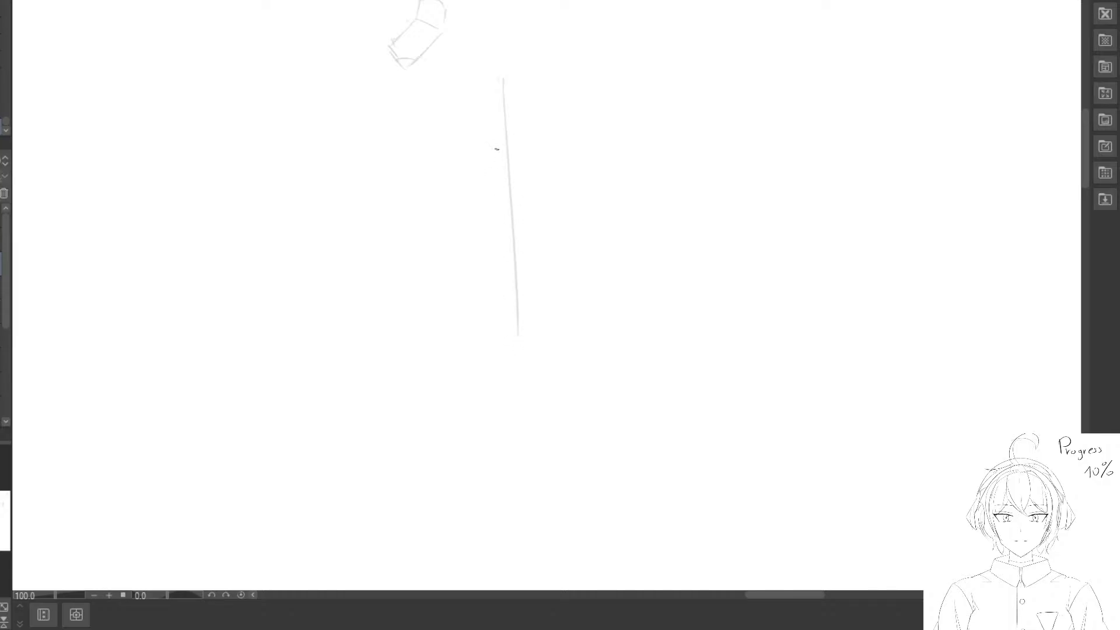
key(ctrl+z)
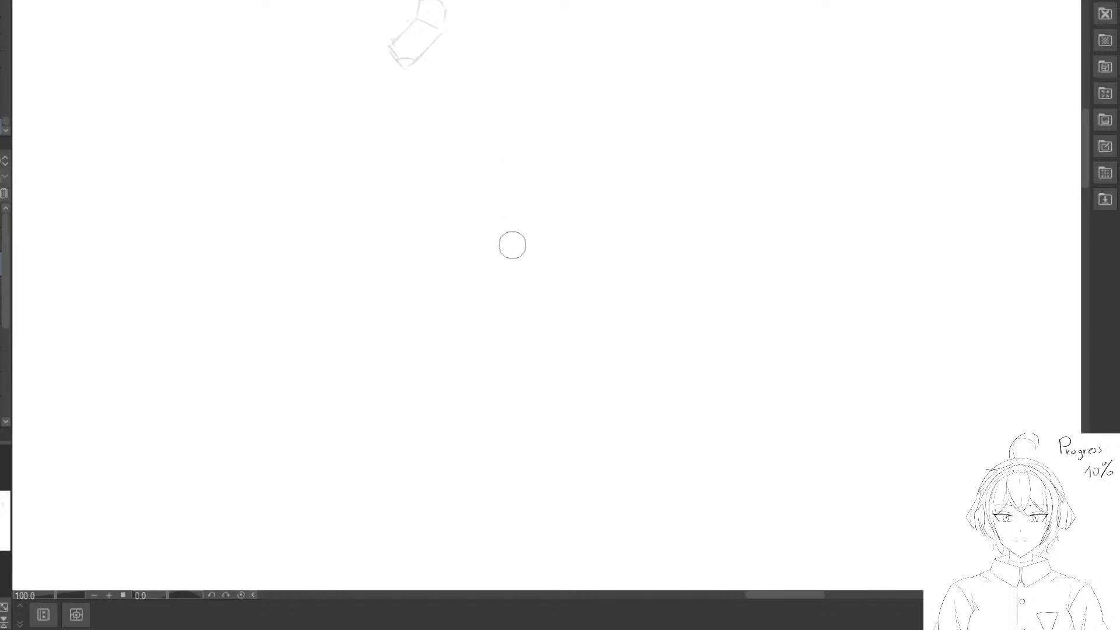
Draw a near-vertical proportion guide beside the pelvis, with tick marks at its upper end, middle and lower end.
mouse_move(504, 69)
mouse_down()
mouse_move(512, 330)
mouse_move(510, 142)
mouse_move(509, 278)
mouse_move(528, 285)
mouse_up()
key(e)
key(p)
drag(480, 243, 489, 275)
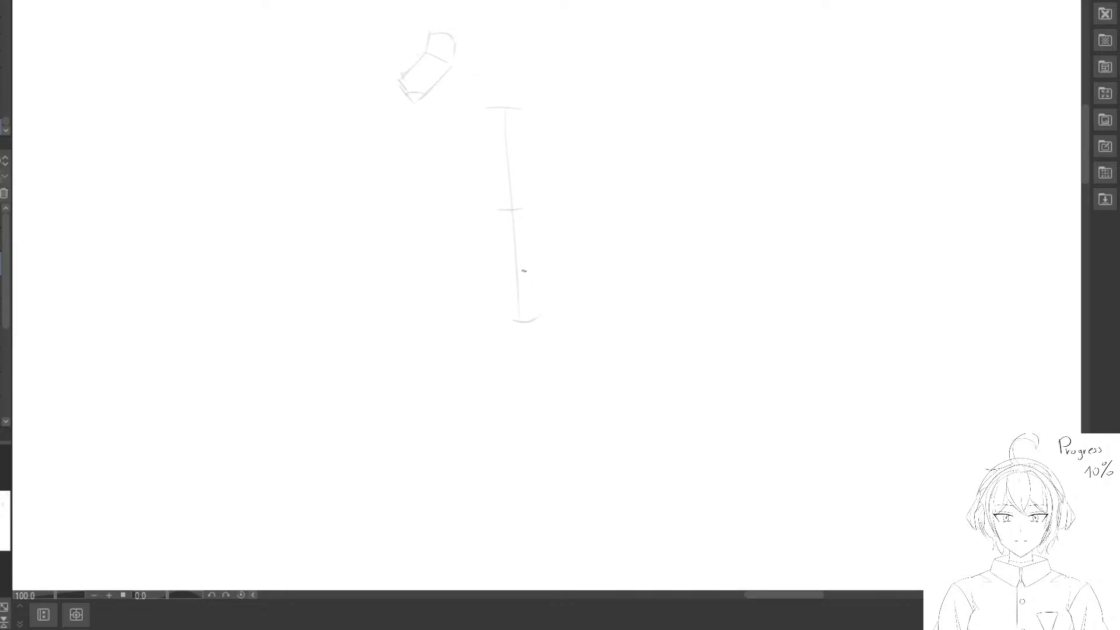
Sketch faint gesture lines for both legs and the near foot below the pelvis, following the proportion guide.
drag(396, 116, 415, 103)
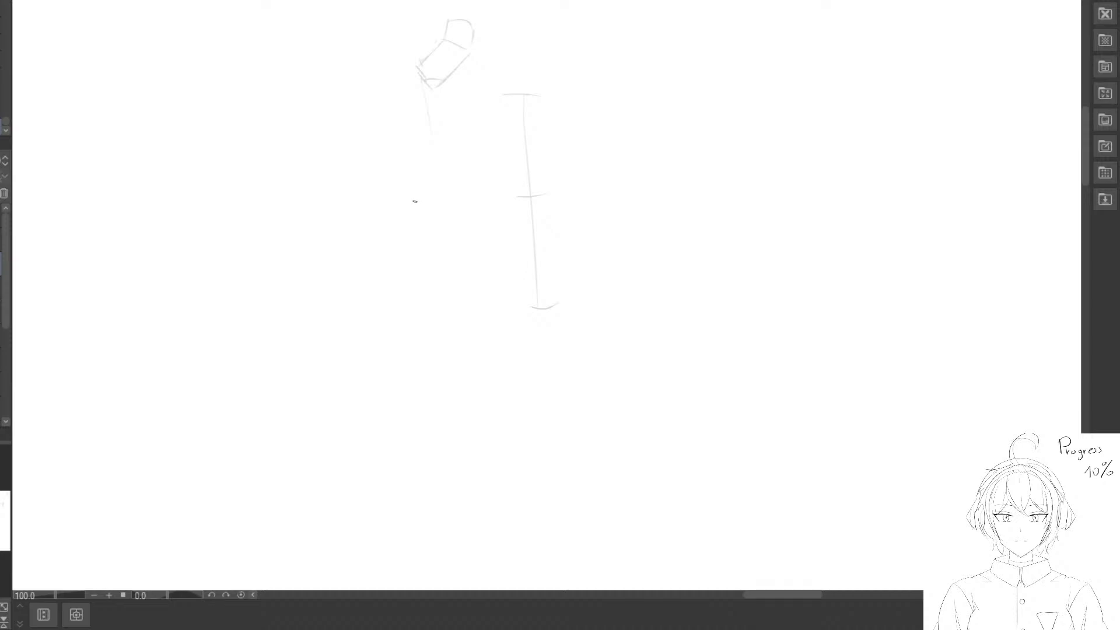
mouse_move(203, 54)
mouse_down()
mouse_move(427, 394)
mouse_move(527, 508)
mouse_up()
mouse_move(221, 150)
mouse_down()
mouse_move(434, 302)
mouse_move(551, 412)
mouse_move(257, 162)
mouse_up()
drag(503, 409, 305, 247)
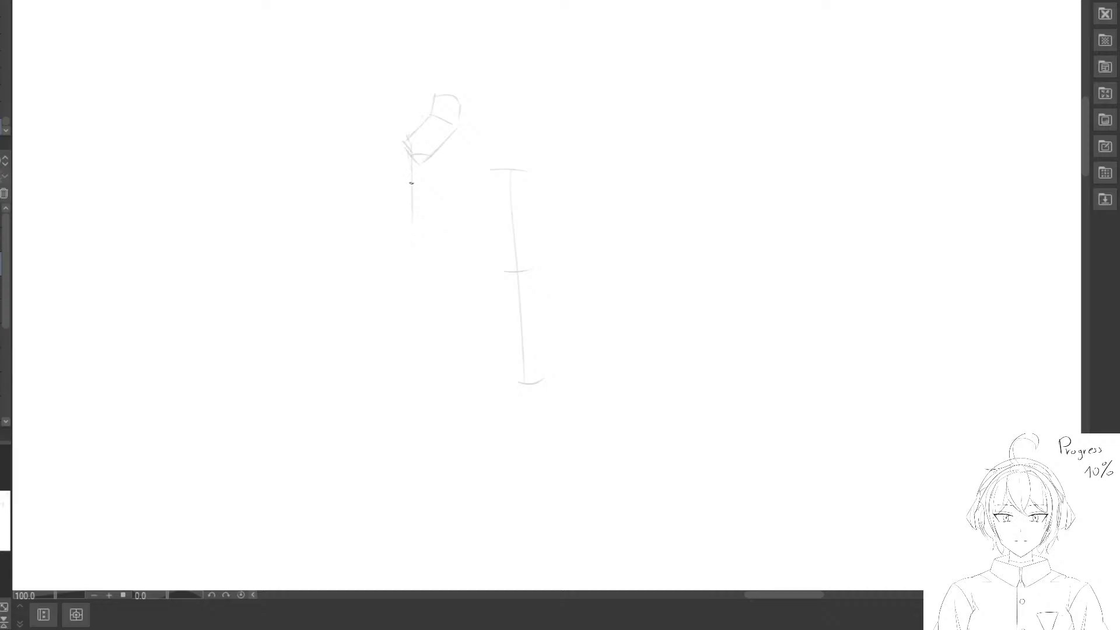
key(e)
mouse_move(411, 182)
mouse_down()
mouse_move(410, 262)
mouse_move(427, 239)
mouse_move(400, 327)
mouse_move(432, 331)
mouse_up()
key(p)
key(e)
key(p)
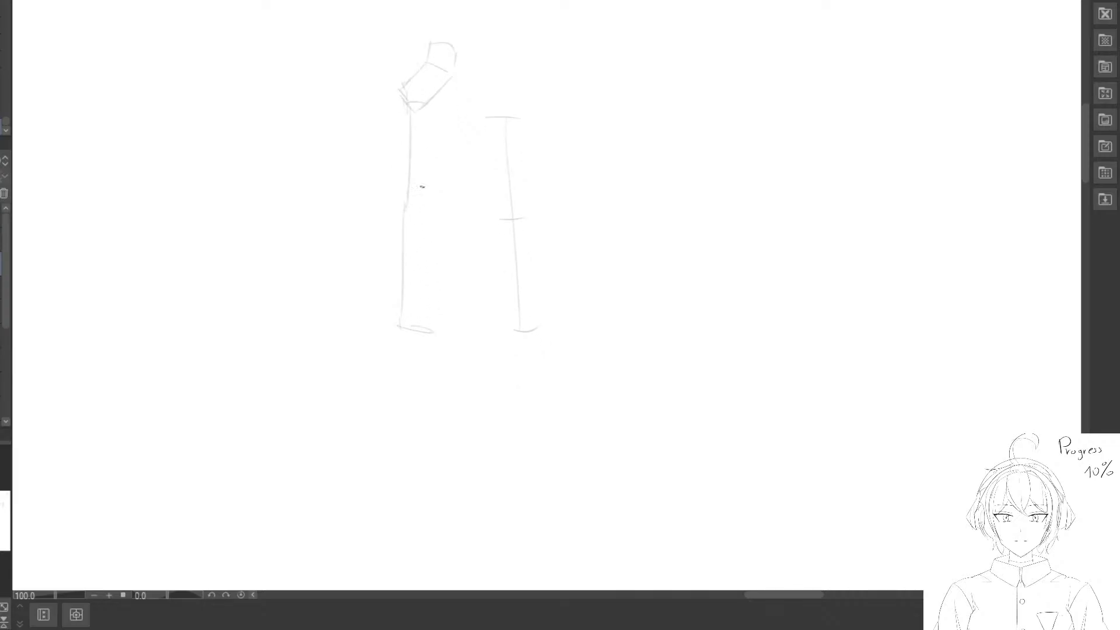
drag(437, 197, 447, 246)
mouse_move(343, 230)
mouse_down()
mouse_move(365, 107)
mouse_move(453, 24)
mouse_up()
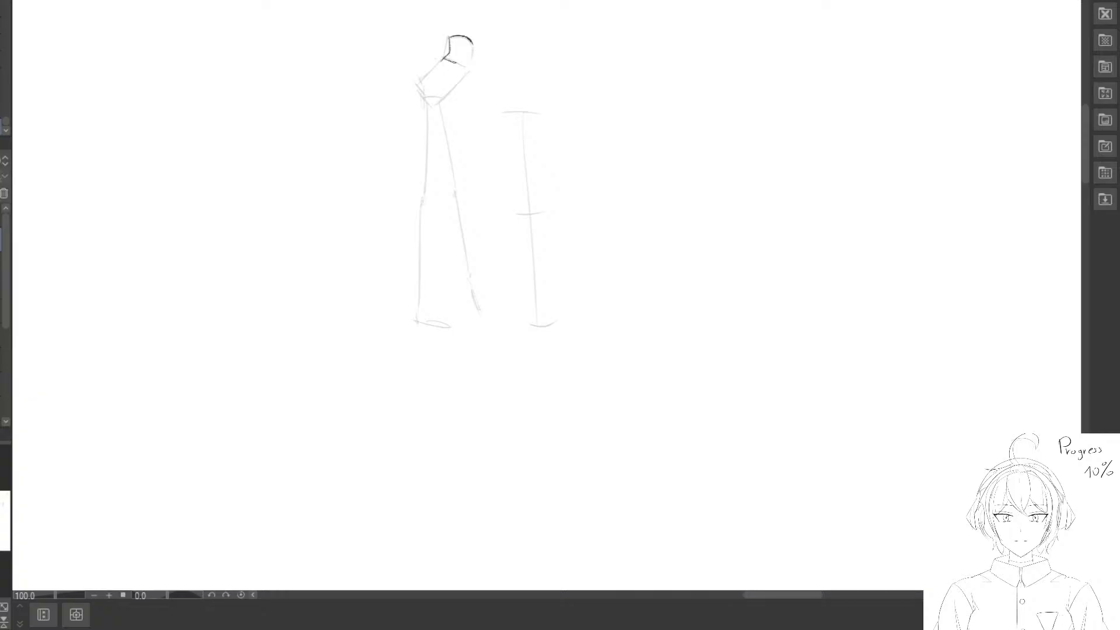
Outline the pelvis block and the near thigh in darker strokes over the faint construction lines.
mouse_move(441, 59)
mouse_down()
mouse_move(416, 82)
mouse_move(426, 100)
mouse_move(438, 57)
mouse_move(413, 77)
mouse_move(412, 102)
mouse_up()
mouse_move(416, 93)
mouse_down()
mouse_move(442, 95)
mouse_move(462, 78)
mouse_move(435, 103)
mouse_up()
mouse_move(444, 148)
mouse_down()
mouse_move(425, 70)
mouse_move(435, 66)
mouse_move(413, 151)
mouse_move(401, 73)
mouse_move(403, 155)
mouse_up()
mouse_move(436, 76)
mouse_down()
mouse_move(423, 148)
mouse_move(400, 116)
mouse_move(398, 55)
mouse_move(411, 151)
mouse_move(440, 127)
mouse_move(425, 159)
mouse_move(441, 85)
mouse_up()
mouse_move(407, 135)
mouse_down()
mouse_move(406, 87)
mouse_move(406, 150)
mouse_up()
drag(406, 154, 417, 164)
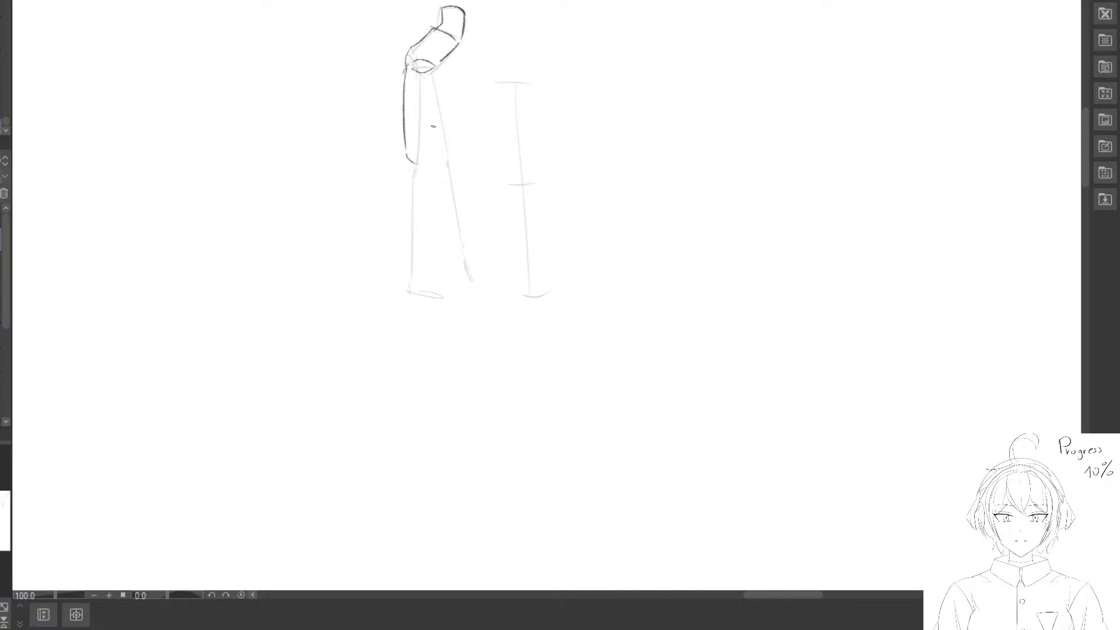
mouse_move(438, 76)
mouse_down()
mouse_move(430, 156)
mouse_move(413, 172)
mouse_move(407, 159)
mouse_move(424, 179)
mouse_up()
Outline the near knee, lower leg and flat foot in darker strokes.
scroll(422, 192, down, 2)
drag(420, 129, 410, 220)
drag(401, 129, 404, 224)
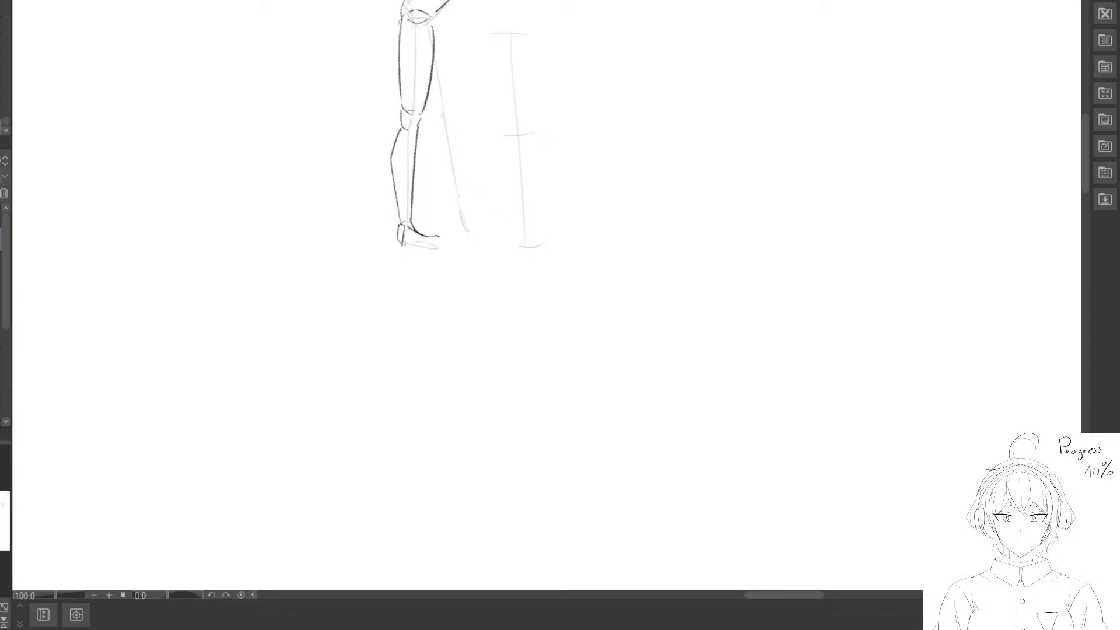
drag(435, 238, 426, 232)
mouse_move(440, 248)
mouse_down()
mouse_move(406, 224)
mouse_move(441, 247)
mouse_up()
Redraw the near thigh's front and back contours with a fuller shape down to the knee.
mouse_move(460, 113)
mouse_down()
mouse_move(469, 175)
mouse_move(437, 149)
mouse_up()
drag(409, 95, 408, 168)
mouse_move(404, 94)
mouse_down()
mouse_move(404, 143)
mouse_move(432, 170)
mouse_up()
drag(436, 83, 431, 180)
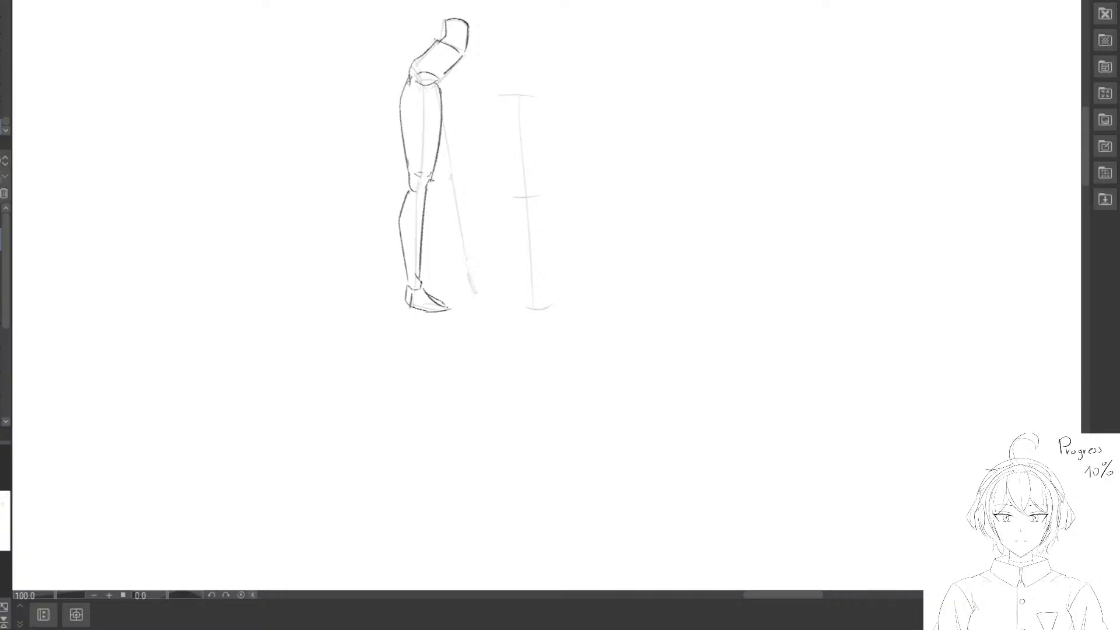
Outline the far thigh, knee, lower leg and forward foot behind the near leg.
mouse_move(445, 77)
mouse_down()
mouse_move(456, 174)
mouse_move(443, 176)
mouse_move(461, 169)
mouse_move(456, 183)
mouse_move(456, 172)
mouse_move(434, 179)
mouse_move(463, 202)
mouse_move(466, 263)
mouse_move(465, 230)
mouse_up()
mouse_move(456, 188)
mouse_down()
mouse_move(458, 266)
mouse_move(444, 215)
mouse_move(442, 224)
mouse_move(457, 272)
mouse_up()
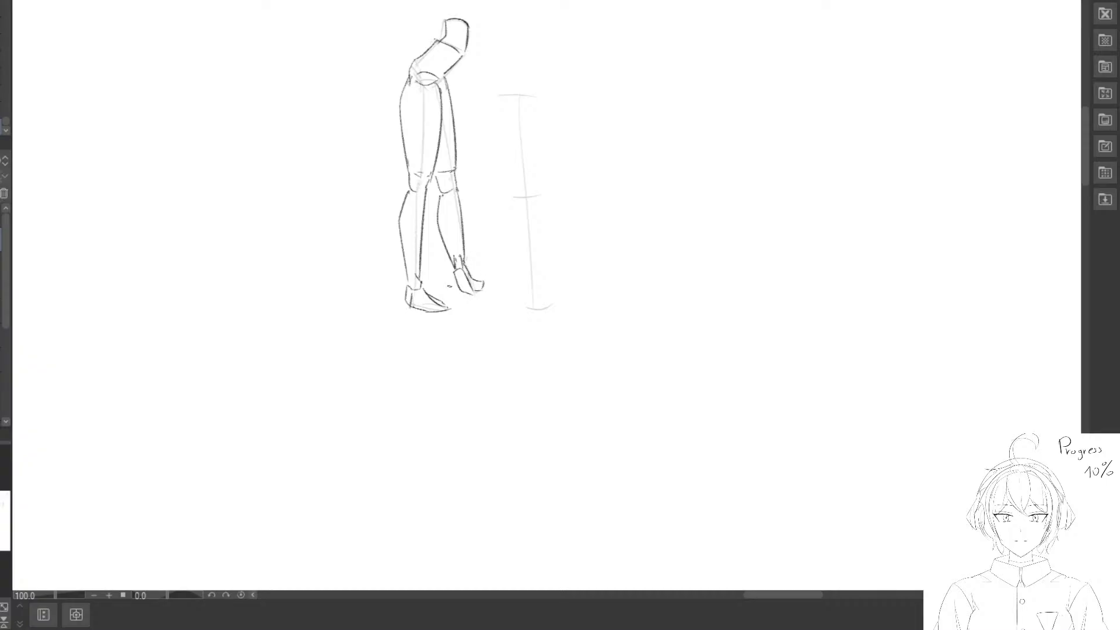
Lasso the far lower leg and foot, rotate them slightly forward and reposition them under the far knee.
mouse_move(444, 209)
mouse_down()
mouse_move(466, 292)
mouse_move(503, 219)
mouse_move(447, 192)
mouse_up()
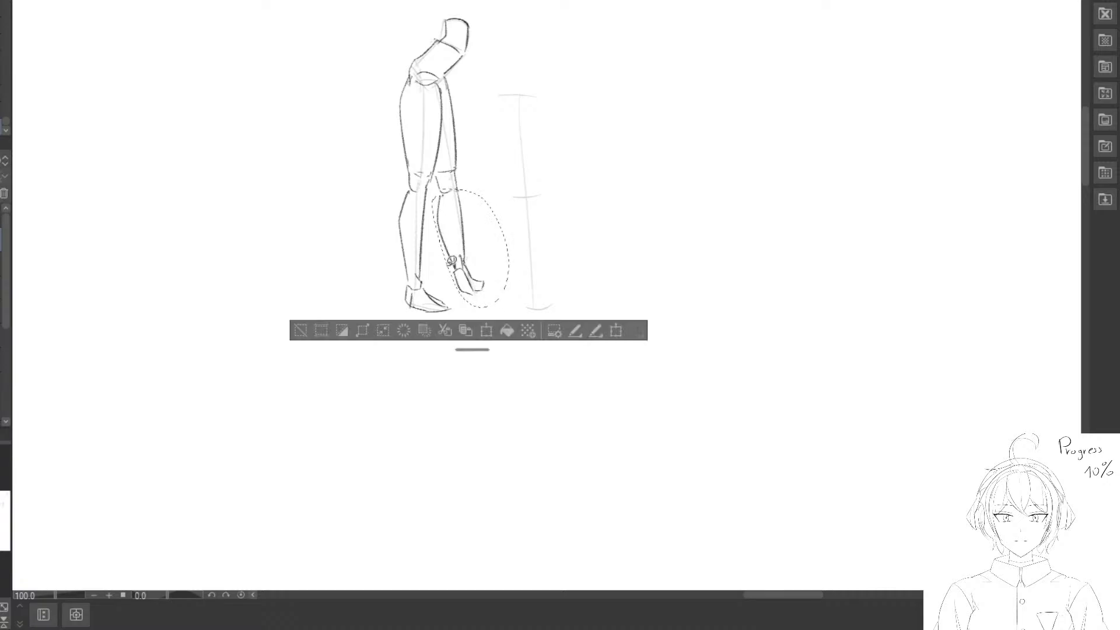
key(ctrl+t)
drag(619, 210, 575, 218)
drag(499, 268, 508, 270)
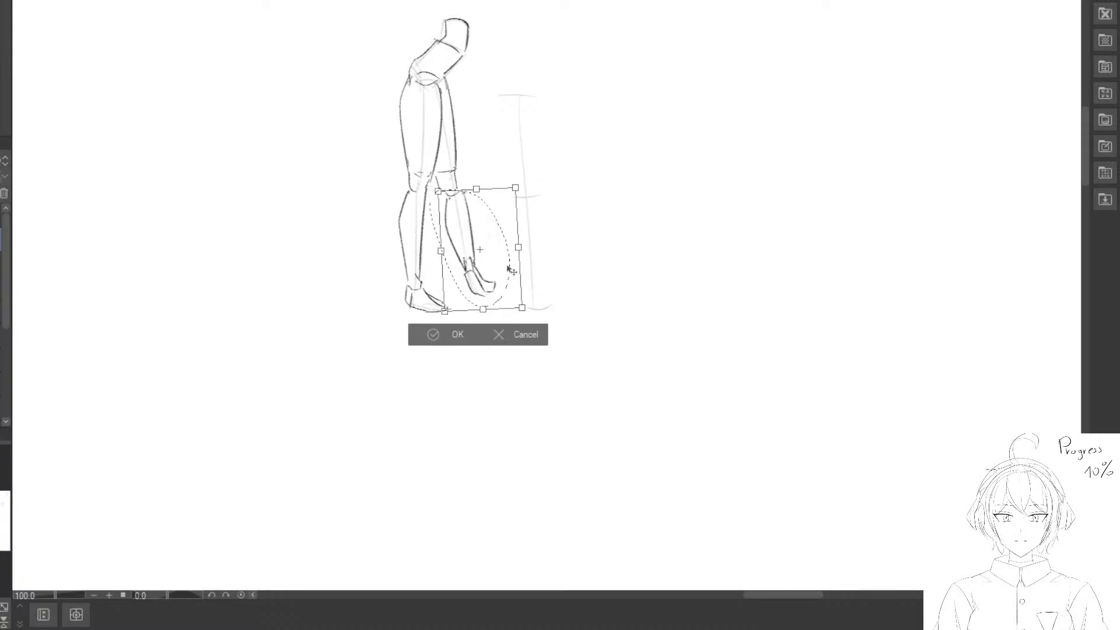
drag(569, 248, 498, 232)
drag(431, 274, 432, 273)
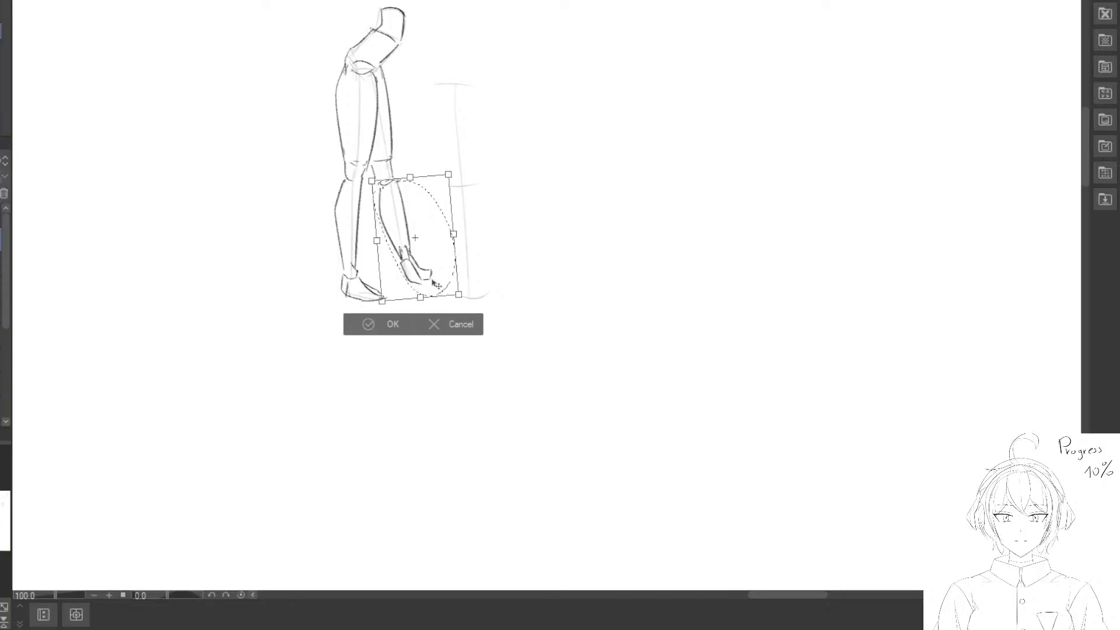
click(379, 325)
key(ctrl+d)
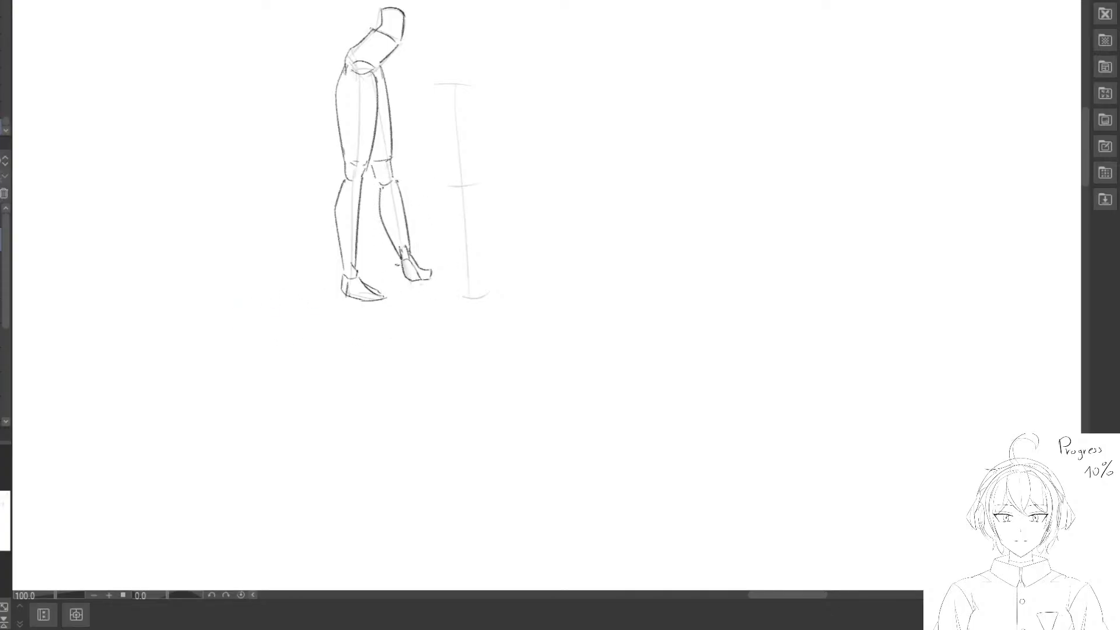
Redraw the far lower leg with a curved calf and rounded upper end, and refine the far thigh's outline.
mouse_move(394, 186)
mouse_down()
mouse_move(410, 249)
mouse_move(400, 203)
mouse_move(406, 231)
mouse_up()
mouse_move(391, 183)
mouse_down()
mouse_move(383, 204)
mouse_move(384, 218)
mouse_move(380, 208)
mouse_move(382, 241)
mouse_move(378, 204)
mouse_move(401, 254)
mouse_up()
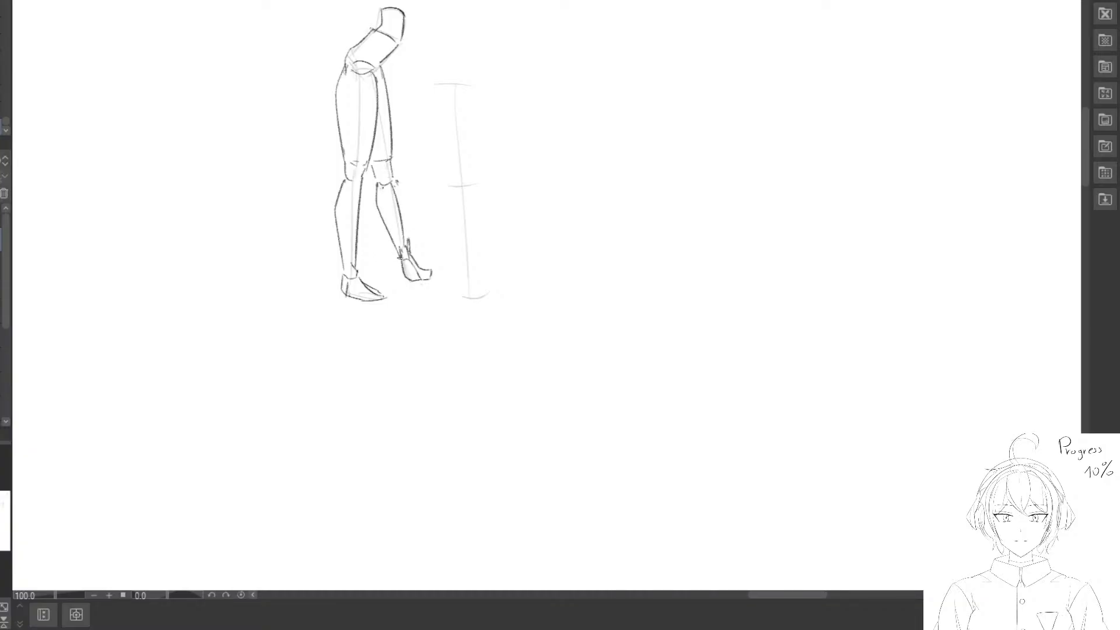
drag(377, 188, 401, 254)
drag(399, 160, 394, 162)
mouse_move(387, 92)
mouse_down()
mouse_move(442, 116)
mouse_move(449, 168)
mouse_up()
drag(436, 96, 444, 177)
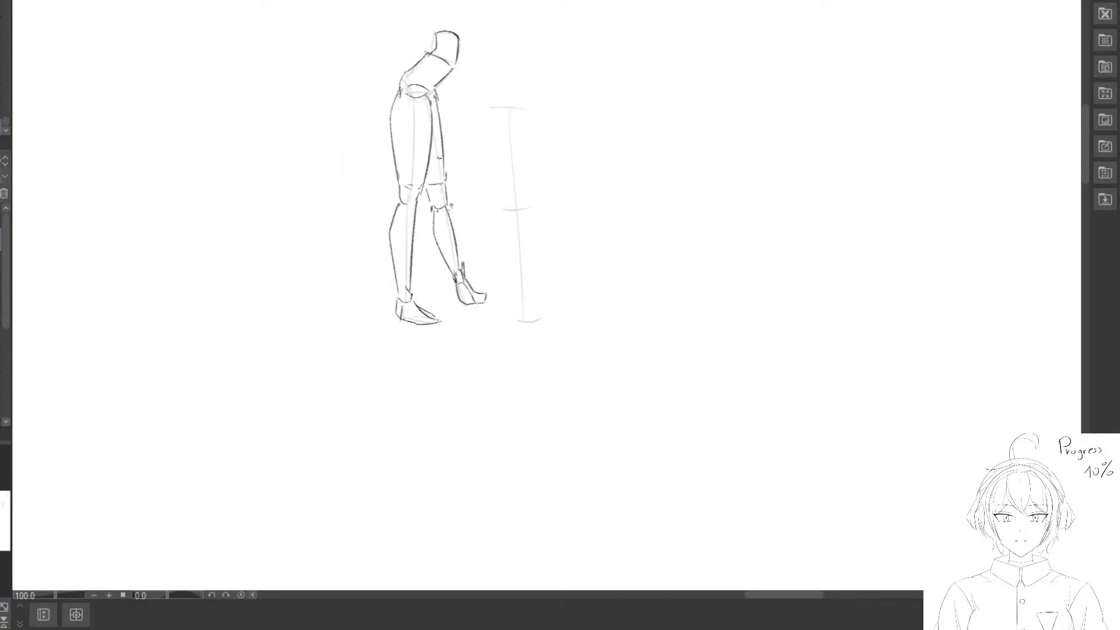
drag(428, 117, 424, 178)
mouse_move(453, 216)
mouse_down()
mouse_move(446, 203)
mouse_move(433, 215)
mouse_move(452, 223)
mouse_move(432, 225)
mouse_move(443, 257)
mouse_up()
key(ctrl+z)
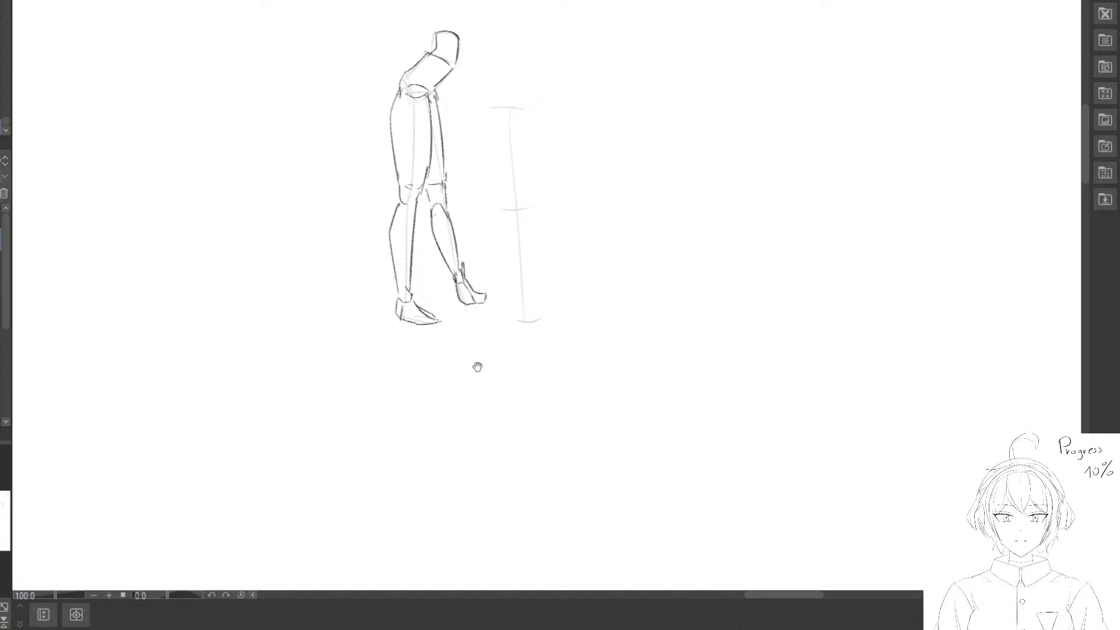
Draw a ground line connecting the near foot to the far foot.
drag(477, 366, 486, 319)
drag(446, 273, 493, 261)
drag(419, 79, 469, 169)
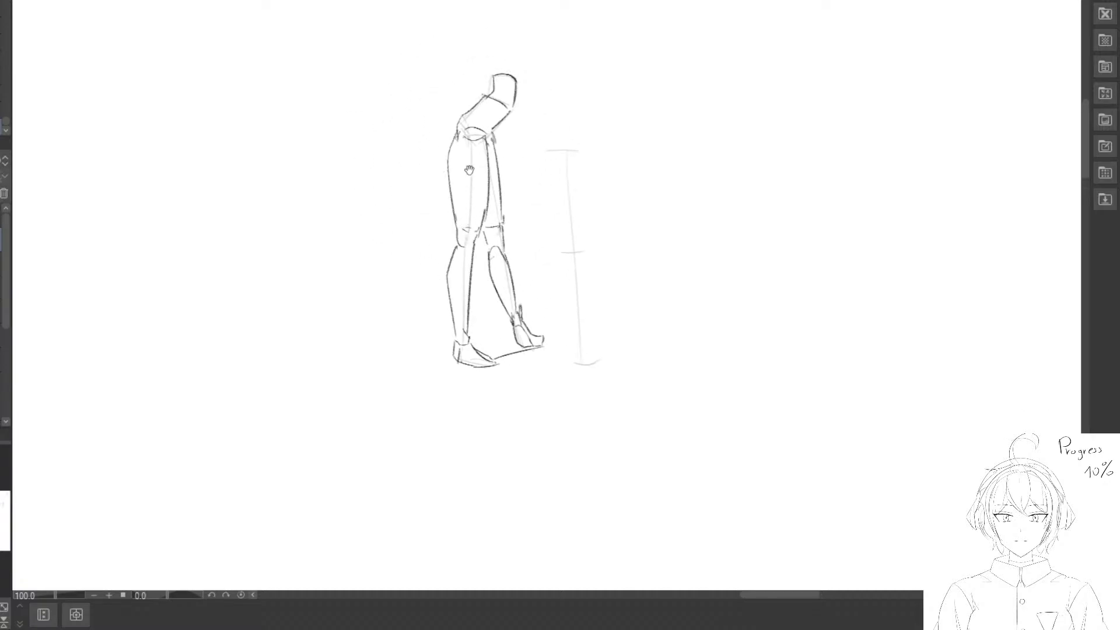
scroll(486, 133, down, 2)
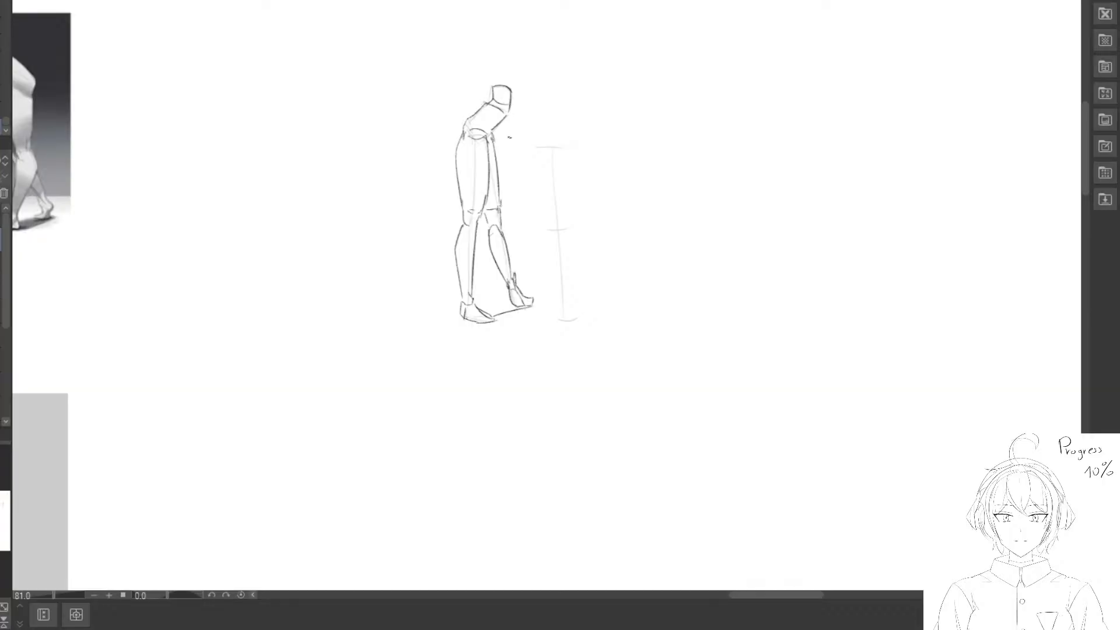
mouse_move(495, 39)
mouse_down()
mouse_move(382, 177)
mouse_move(596, 76)
mouse_up()
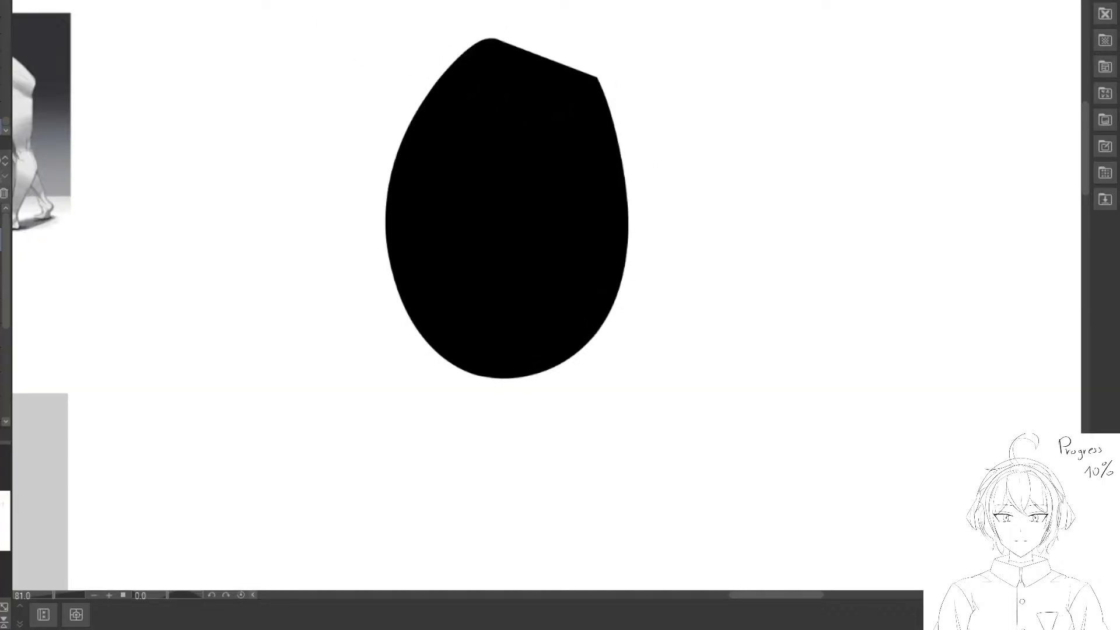
key(ctrl+z)
Clean up and retouch the outline of the waist block.
scroll(596, 77, up, 2)
key(e)
mouse_move(478, 51)
mouse_down()
mouse_move(484, 59)
mouse_move(503, 44)
mouse_move(479, 48)
mouse_move(499, 77)
mouse_move(489, 51)
mouse_move(476, 62)
mouse_move(506, 45)
mouse_move(501, 74)
mouse_move(500, 57)
mouse_up()
key(p)
key(e)
key(p)
key(e)
key(p)
Lasso the new leg sketch and bring it over the third pose in the upper reference row for transforming.
scroll(488, 107, down, 3)
key(m)
mouse_move(488, 13)
mouse_down()
mouse_move(408, 249)
mouse_move(573, 46)
mouse_move(560, 207)
mouse_up()
drag(493, 236, 210, 135)
drag(287, 180, 568, 342)
drag(533, 358, 314, 231)
drag(360, 278, 479, 386)
mouse_move(456, 413)
mouse_down()
mouse_move(377, 228)
mouse_move(428, 308)
mouse_up()
mouse_move(446, 352)
mouse_down()
mouse_move(378, 271)
mouse_move(454, 309)
mouse_up()
drag(434, 302, 466, 271)
key(ctrl+t)
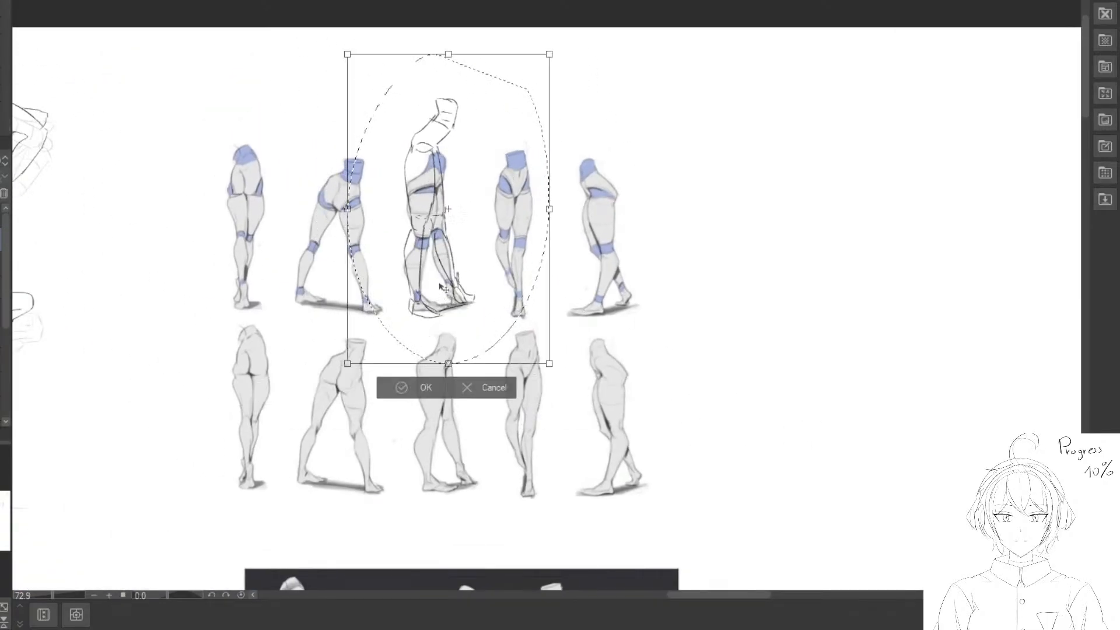
Shrink and slightly tilt the overlaid sketch, align its waist, knees and feet with the third reference pose, and apply the transform.
mouse_move(545, 56)
mouse_down()
mouse_move(502, 121)
mouse_move(518, 113)
mouse_up()
drag(500, 131, 504, 132)
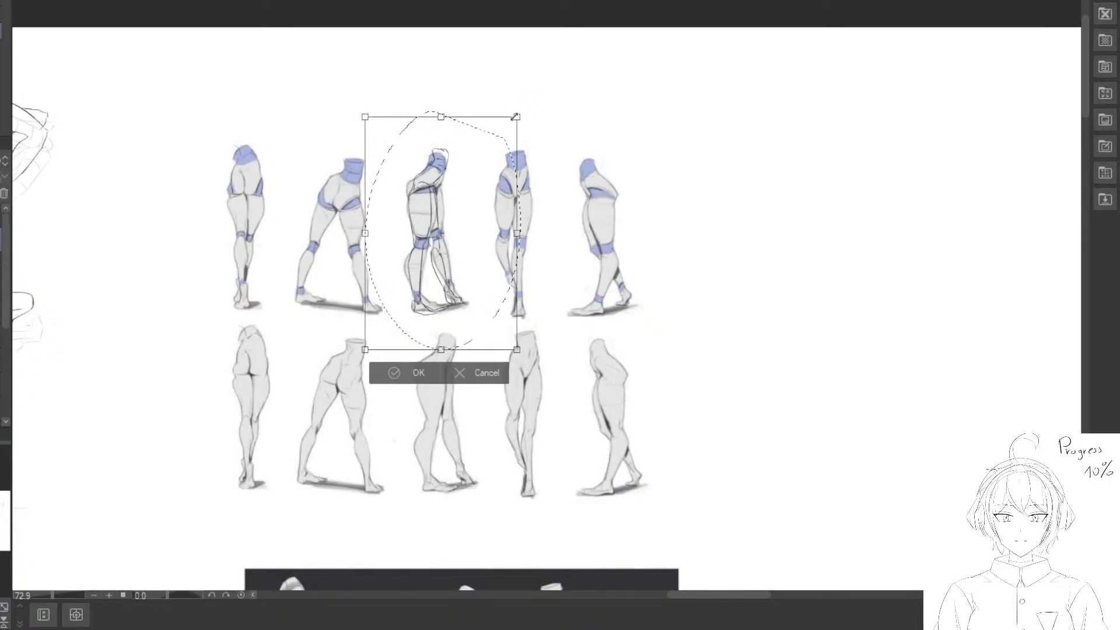
drag(569, 102, 567, 100)
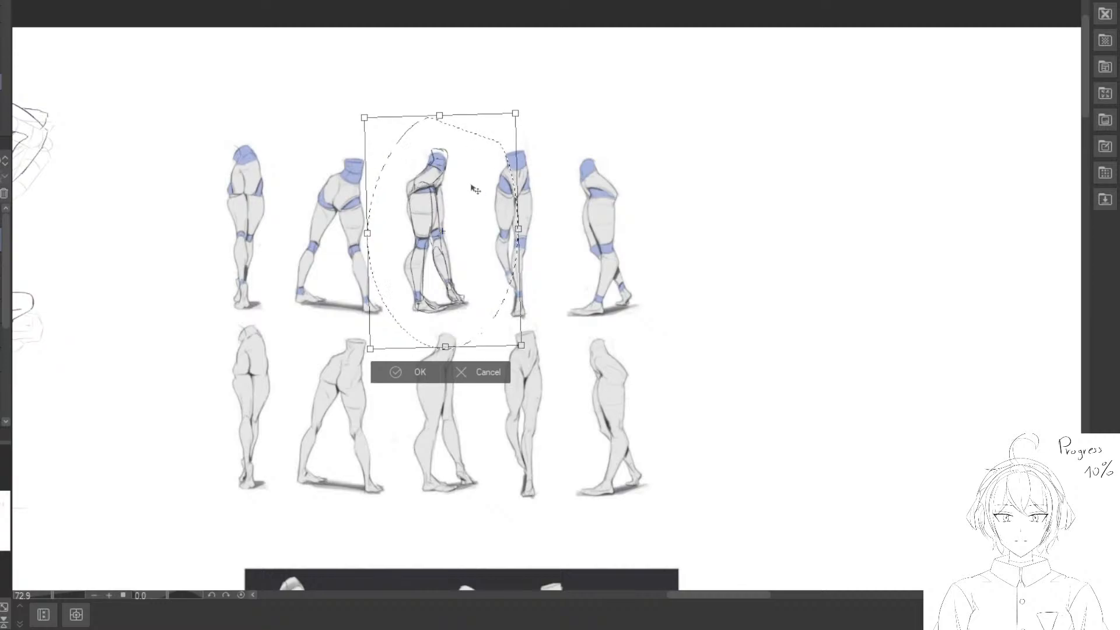
scroll(451, 228, up, 1)
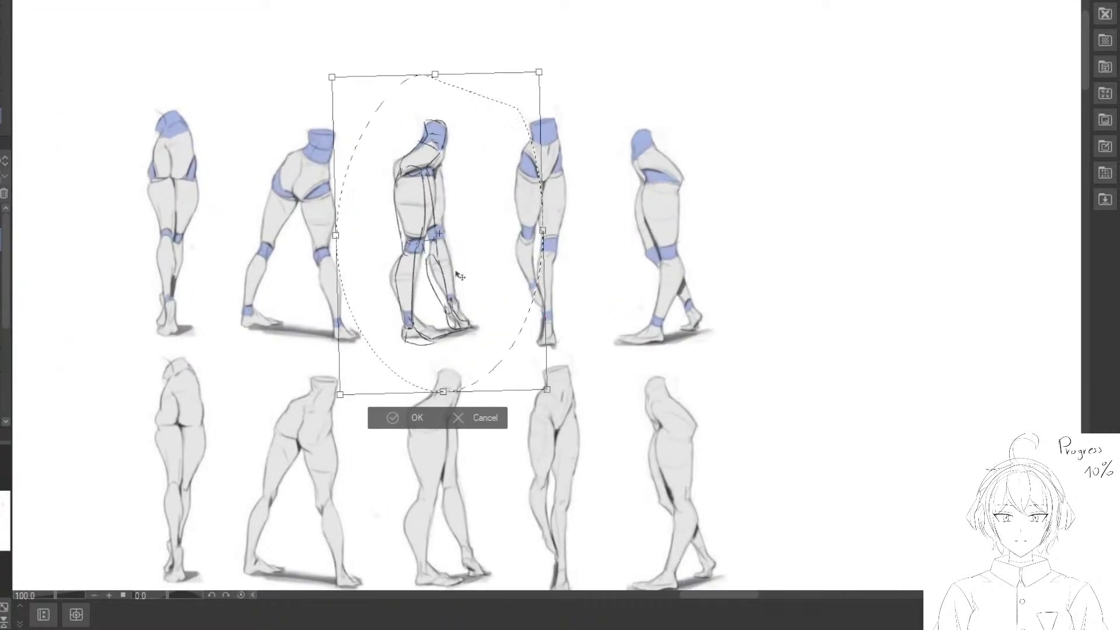
drag(454, 274, 457, 272)
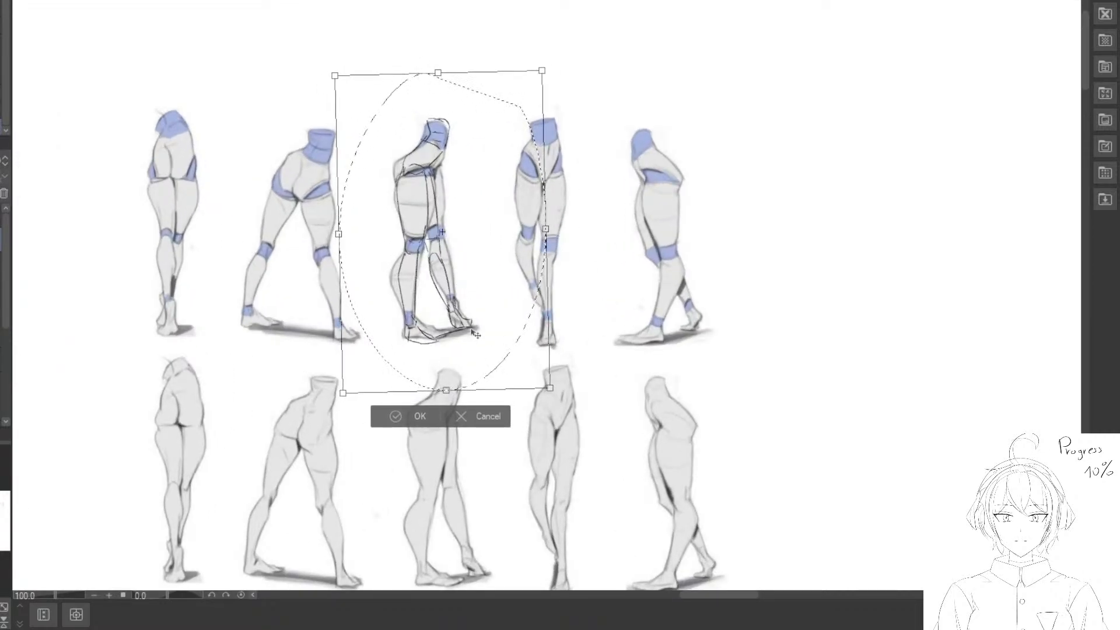
drag(442, 275, 438, 279)
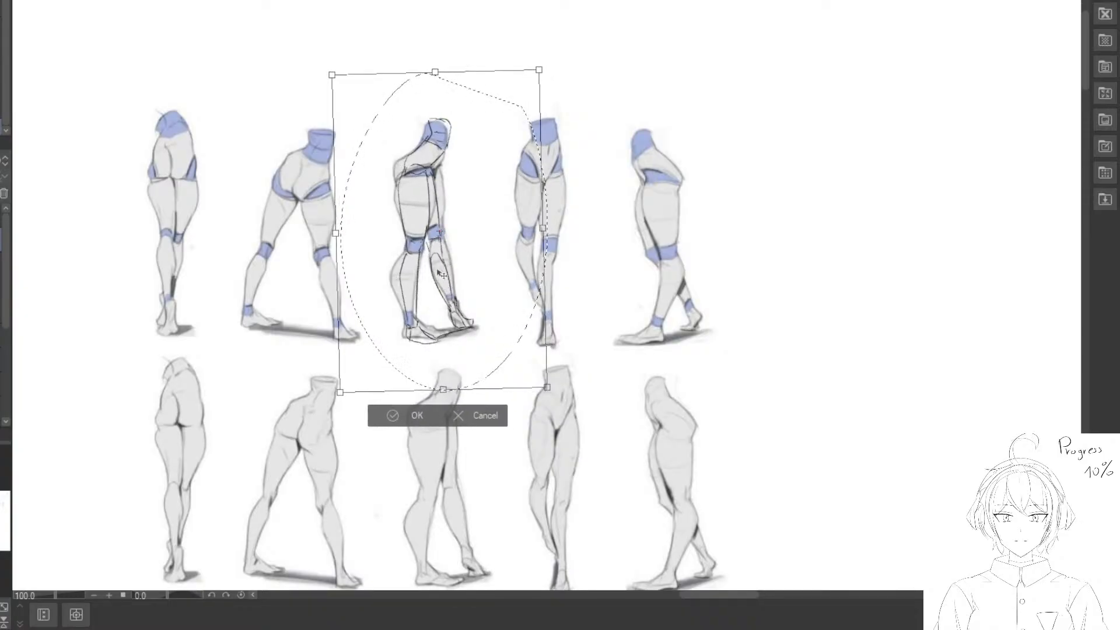
drag(444, 240, 446, 240)
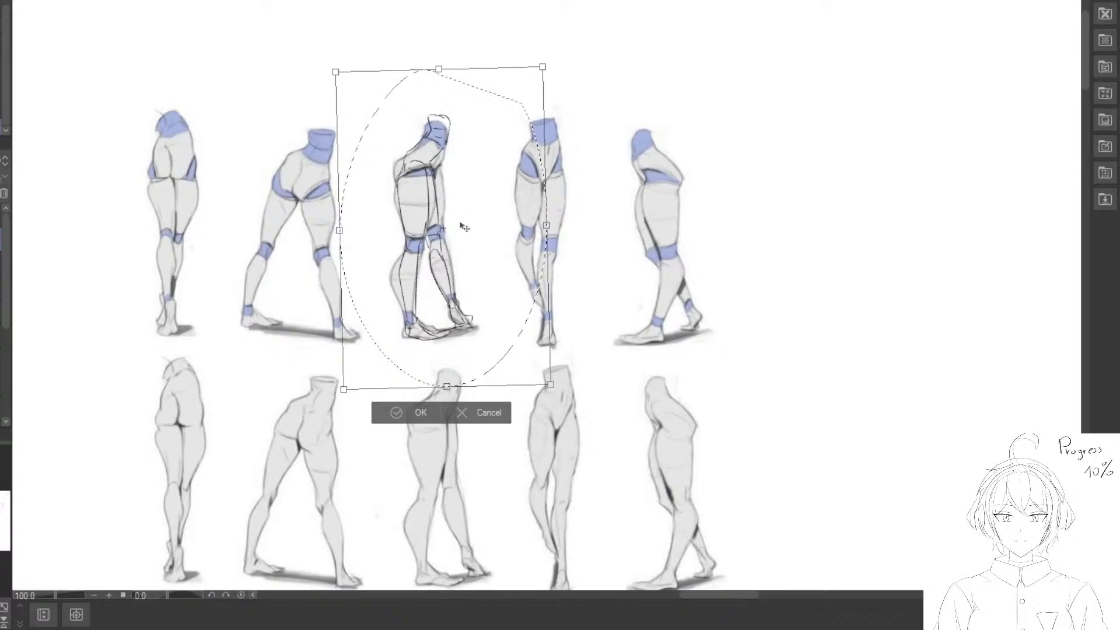
scroll(452, 280, down, 2)
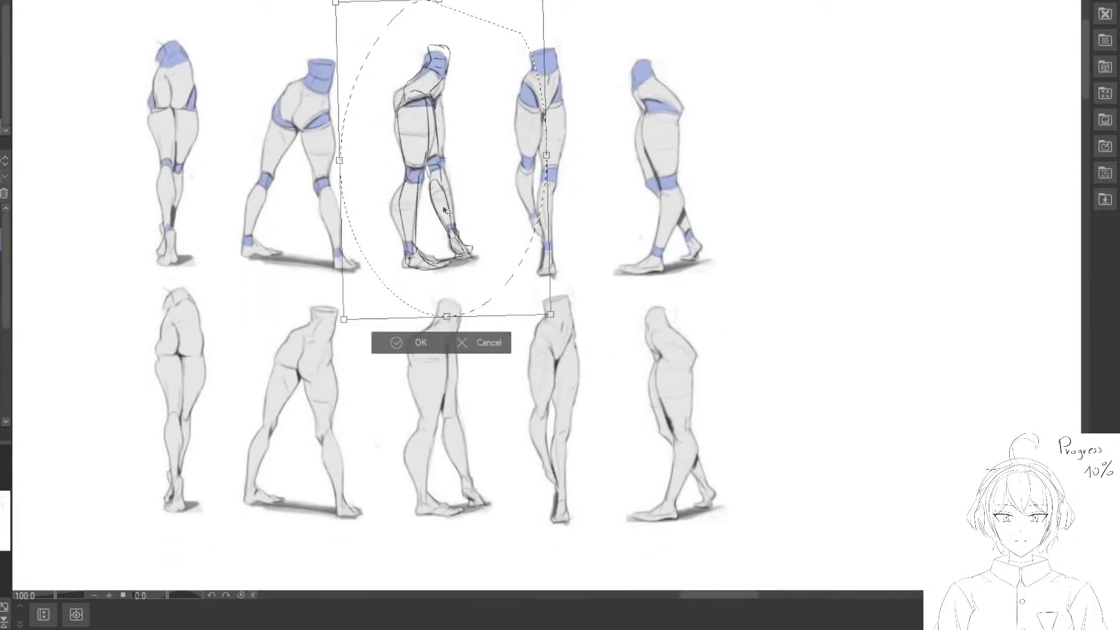
drag(446, 211, 437, 259)
click(387, 390)
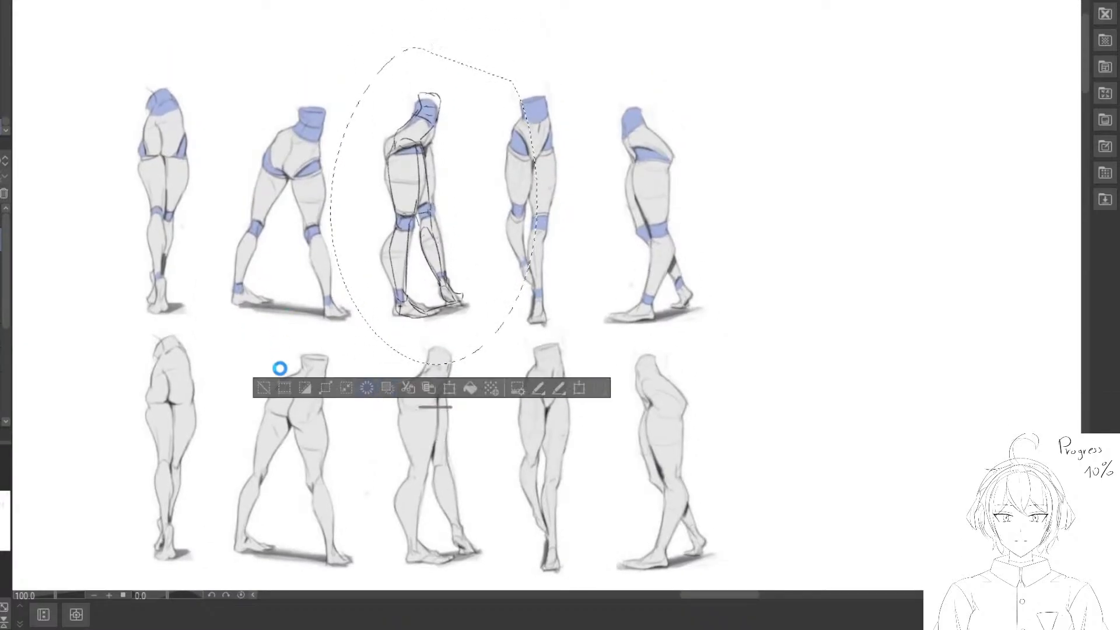
Deselect, undo the overlay transform and move of the third leg study, and clear the selection at its original place.
key(ctrl+d)
key(ctrl+z)
key(ctrl+z)
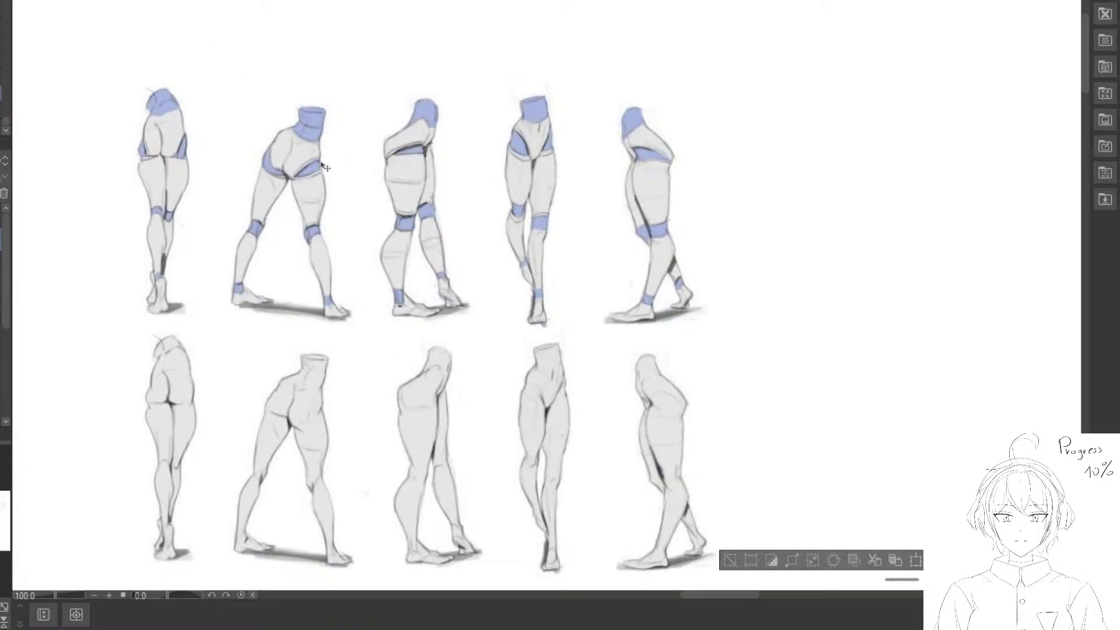
drag(829, 312, 340, 13)
mouse_move(722, 401)
mouse_down()
mouse_move(528, 204)
mouse_move(458, 101)
mouse_up()
drag(567, 280, 536, 226)
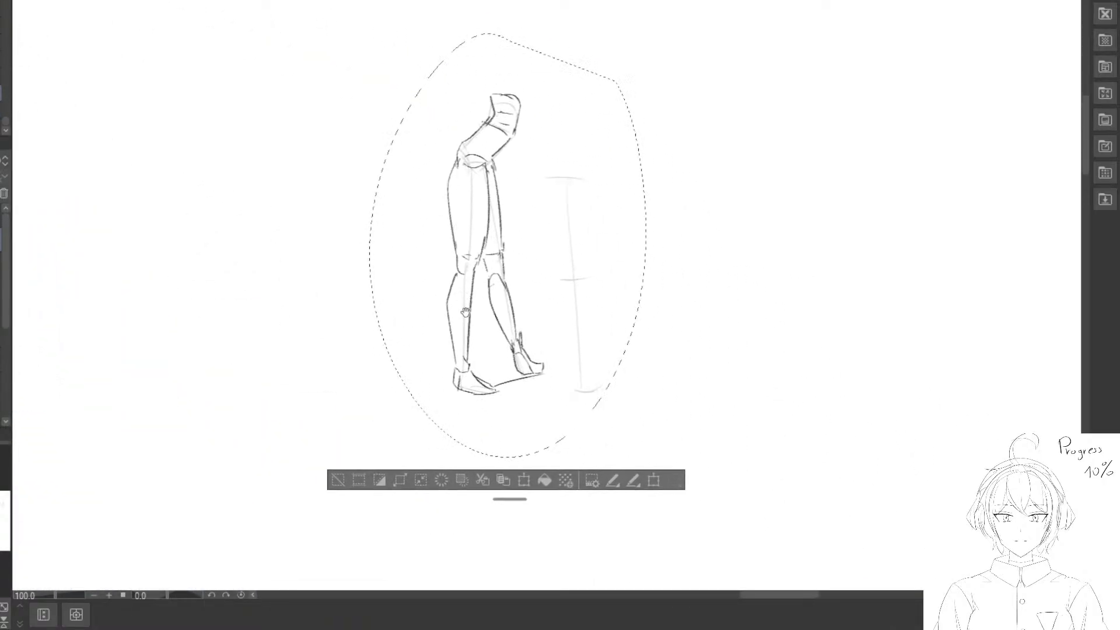
scroll(514, 269, up, 3)
mouse_move(493, 274)
mouse_down()
mouse_move(475, 242)
mouse_move(495, 281)
mouse_move(505, 268)
mouse_move(488, 278)
mouse_up()
click(331, 309)
Redraw the outer and inner thigh contours of both legs on the third leg study with fuller curves.
mouse_move(483, 267)
mouse_down()
mouse_move(485, 299)
mouse_move(513, 310)
mouse_up()
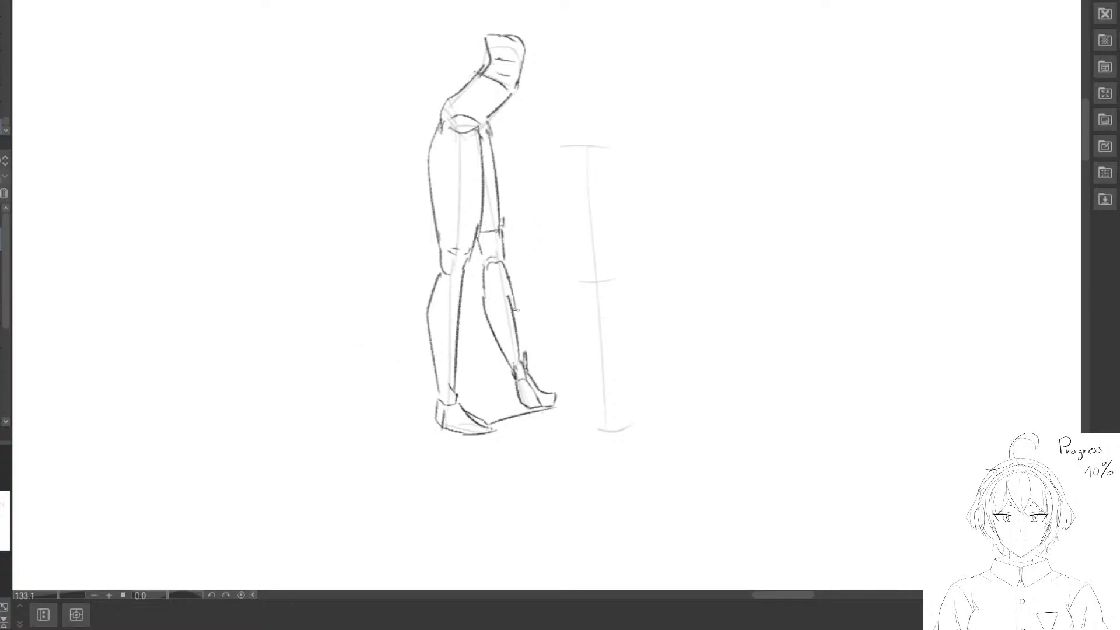
drag(479, 133, 488, 216)
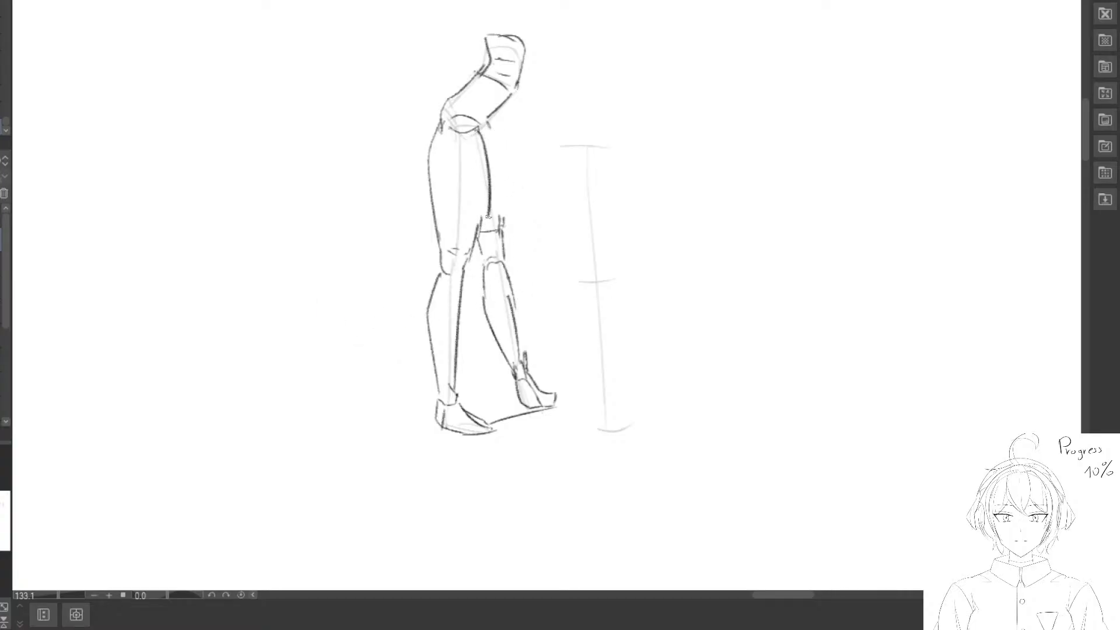
mouse_move(493, 133)
mouse_down()
mouse_move(505, 173)
mouse_move(500, 222)
mouse_up()
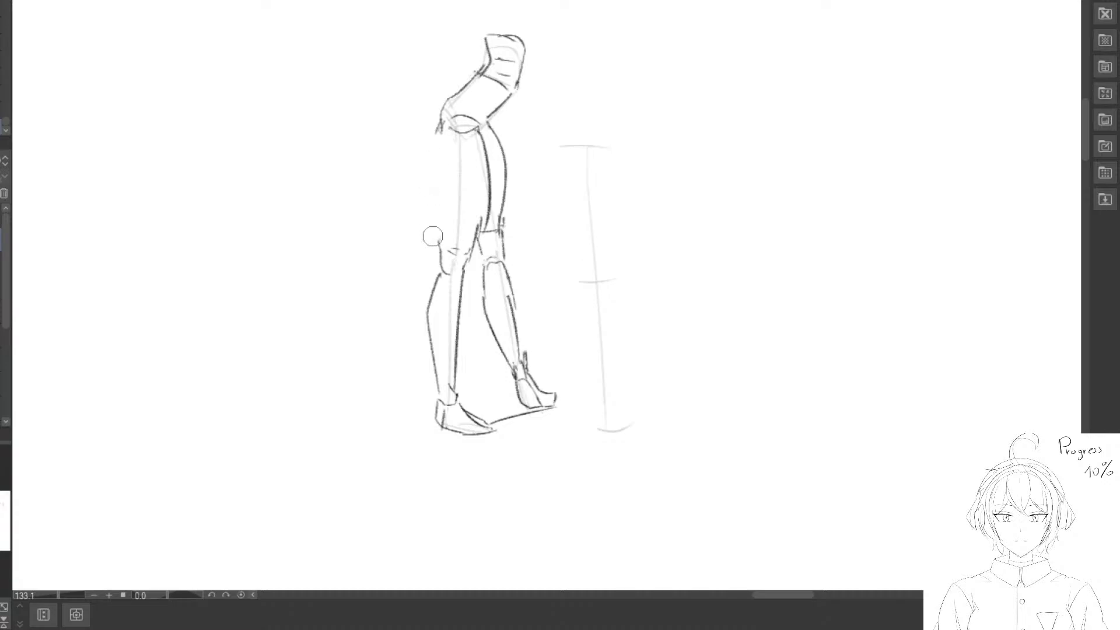
drag(439, 124, 445, 257)
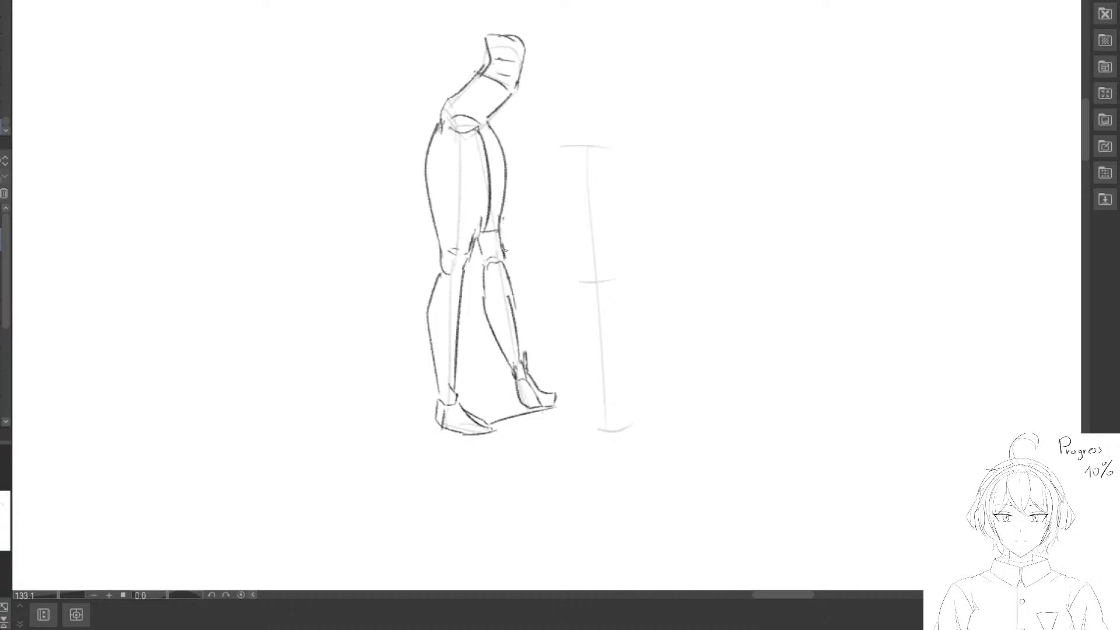
scroll(527, 100, up, 3)
mouse_move(477, 192)
mouse_down()
mouse_move(502, 161)
mouse_move(480, 143)
mouse_up()
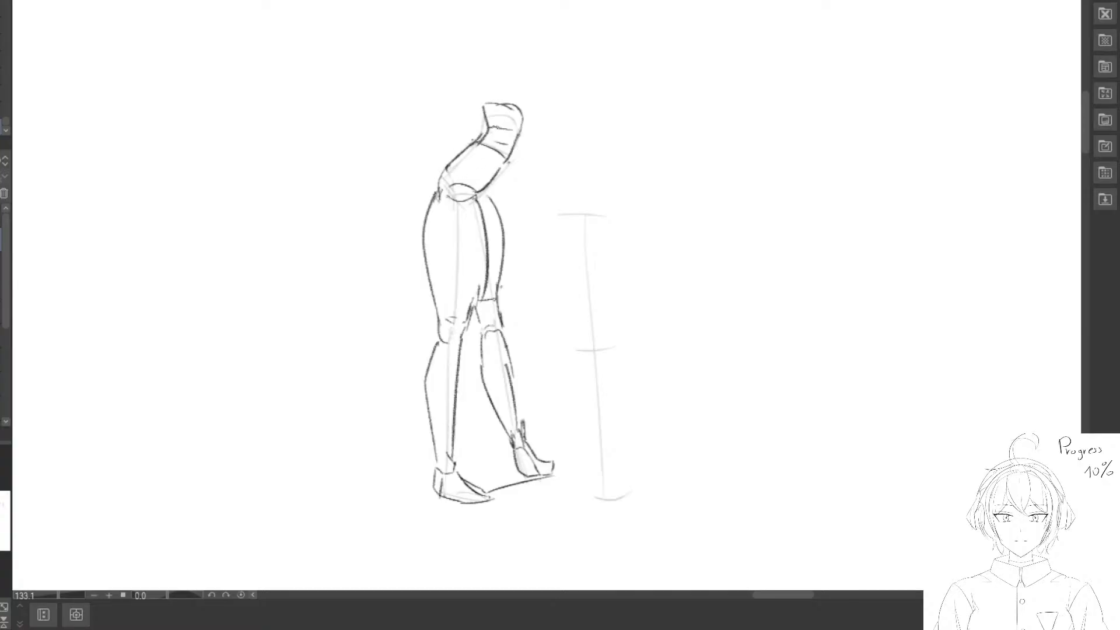
Lasso the corrected leg study and move it over the third pose in the upper reference row.
scroll(505, 133, down, 3)
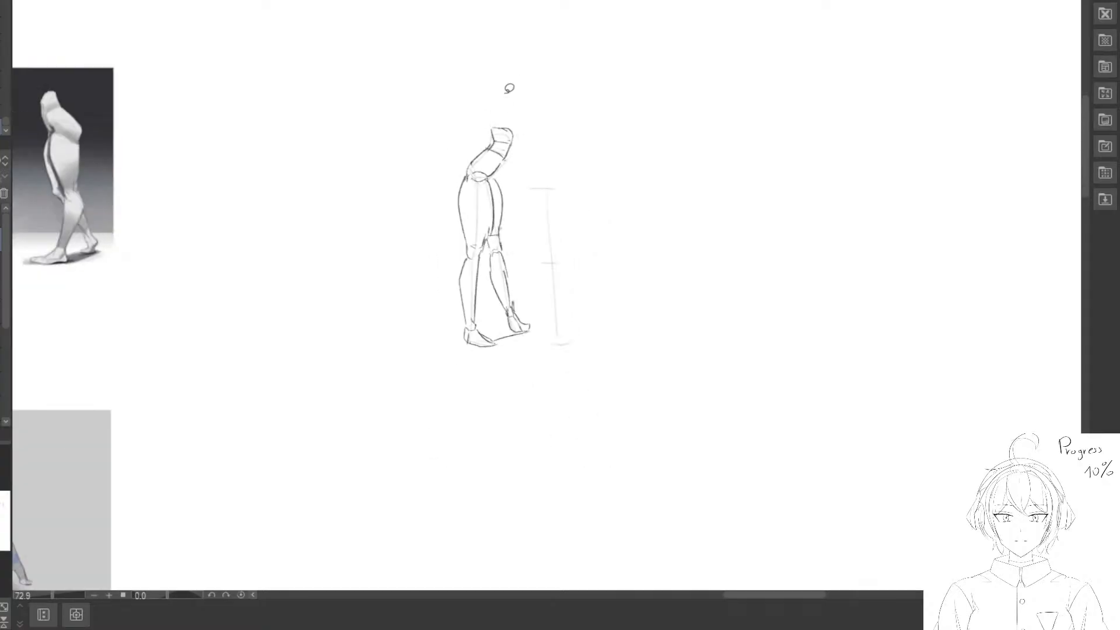
mouse_move(495, 67)
mouse_down()
mouse_move(664, 239)
mouse_move(631, 134)
mouse_up()
drag(566, 151, 575, 228)
key(ctrl+z)
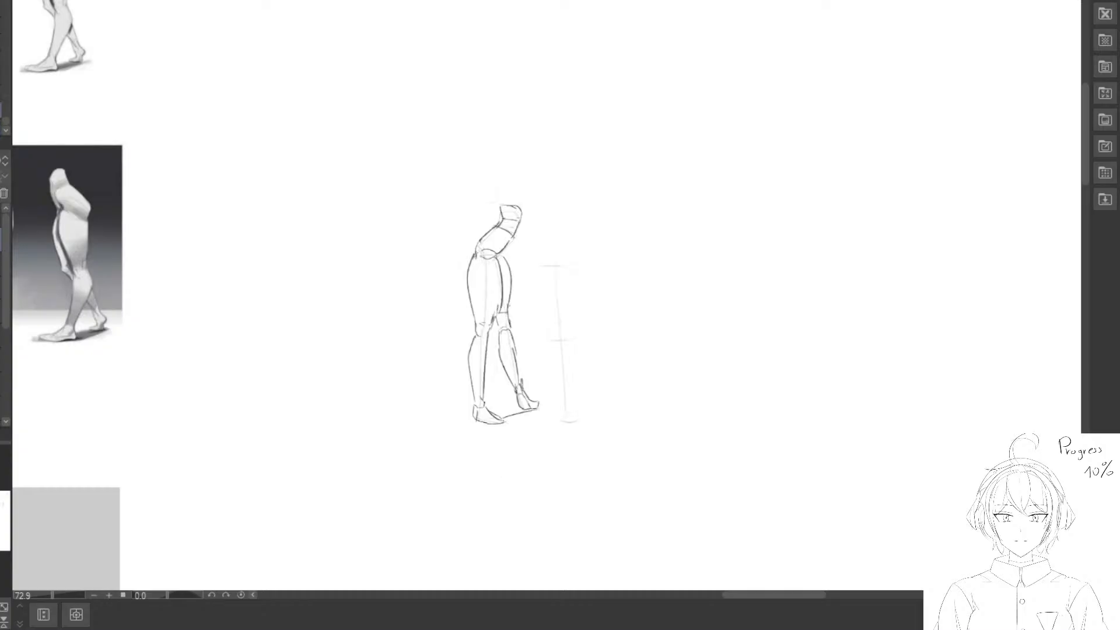
mouse_move(510, 165)
mouse_down()
mouse_move(659, 230)
mouse_move(513, 169)
mouse_up()
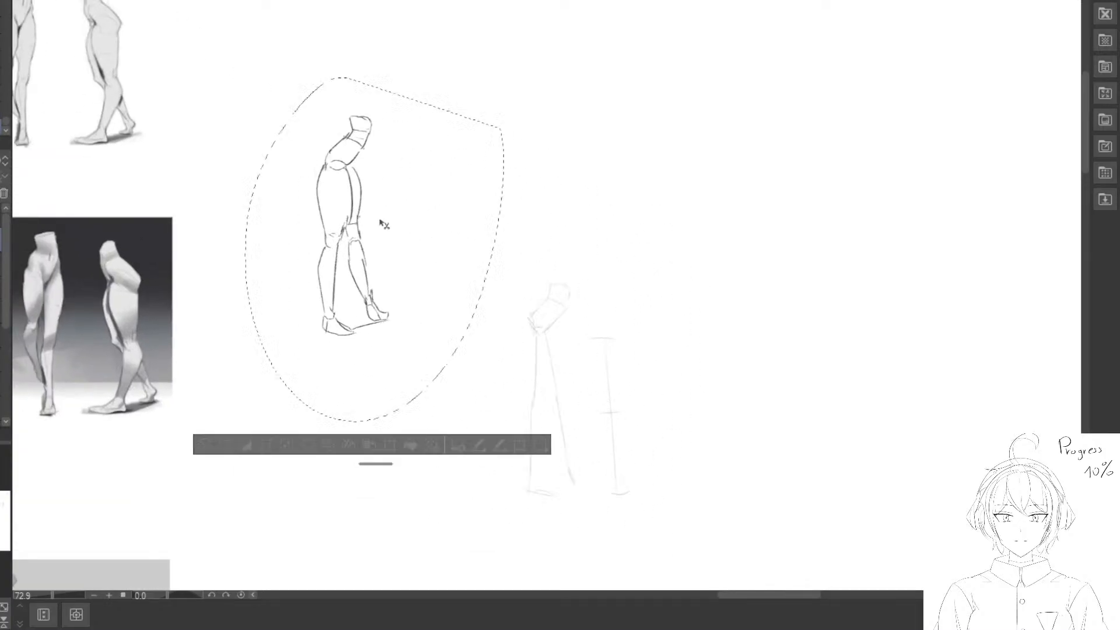
drag(380, 222, 235, 135)
mouse_move(250, 146)
mouse_down()
mouse_move(433, 338)
mouse_move(275, 180)
mouse_up()
mouse_move(276, 187)
mouse_down()
mouse_move(427, 337)
mouse_move(318, 221)
mouse_up()
drag(320, 257, 438, 308)
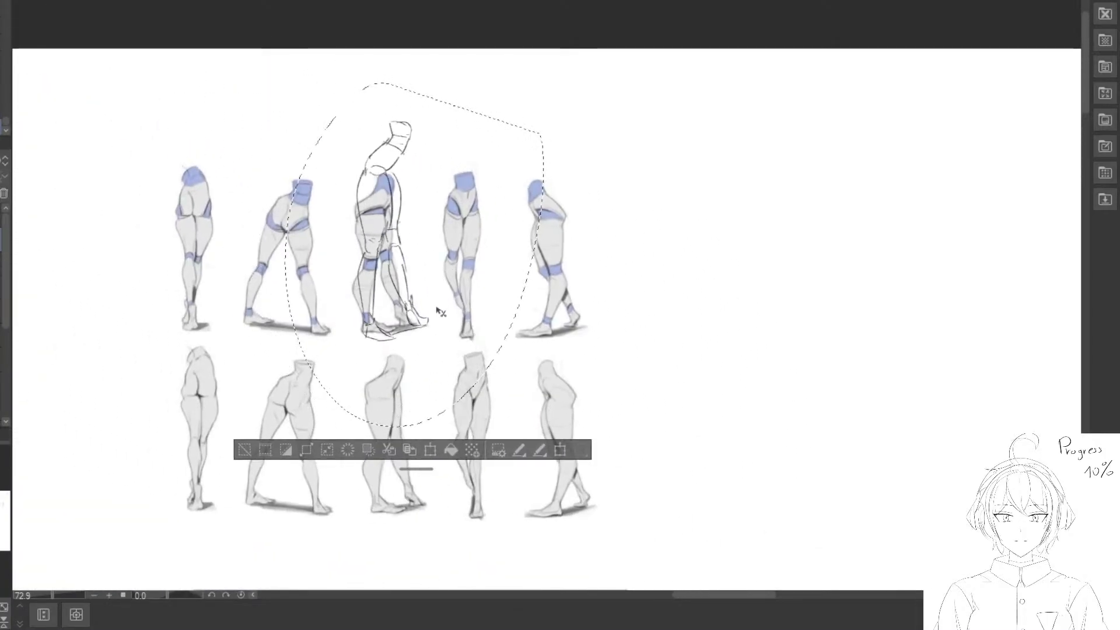
Scale down and slightly rotate the overlaid study to fit the third reference pose's hips, knees and feet, and apply the transform.
key(ctrl+t)
drag(542, 82, 501, 138)
drag(452, 188, 462, 176)
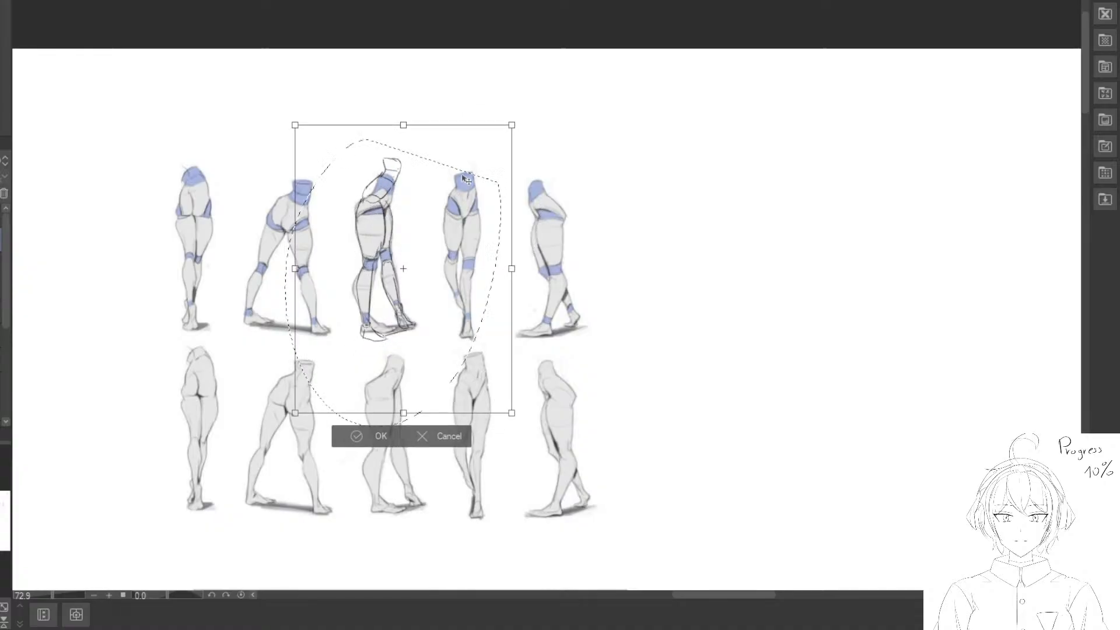
mouse_move(512, 125)
mouse_down()
mouse_move(473, 172)
mouse_move(524, 166)
mouse_up()
drag(438, 247, 392, 231)
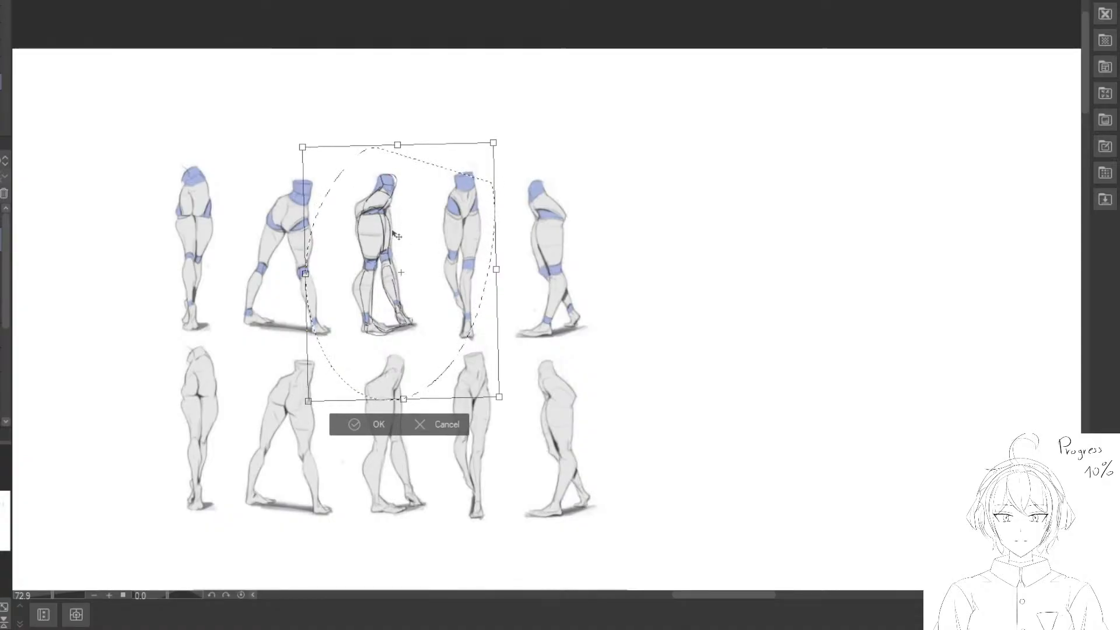
scroll(414, 303, up, 3)
drag(414, 303, 443, 303)
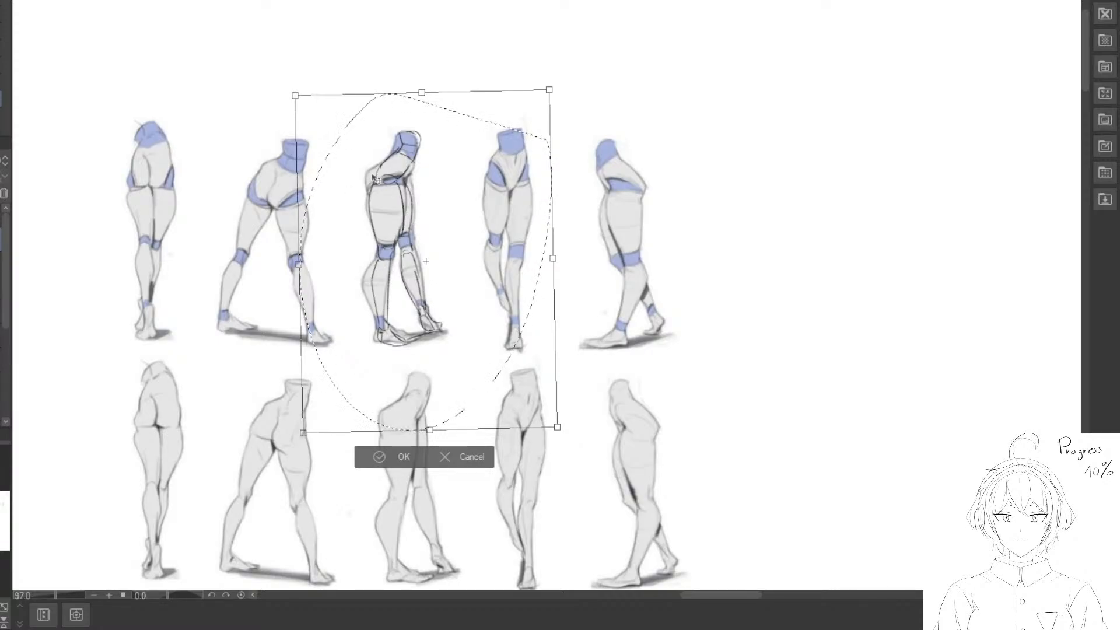
click(385, 459)
Undo the overlay and redraw the buttock contour of the original sketch with a rounder curve.
key(ctrl+z)
mouse_move(838, 387)
mouse_down()
mouse_move(679, 285)
mouse_move(513, 35)
mouse_up()
drag(713, 394, 315, 106)
click(376, 546)
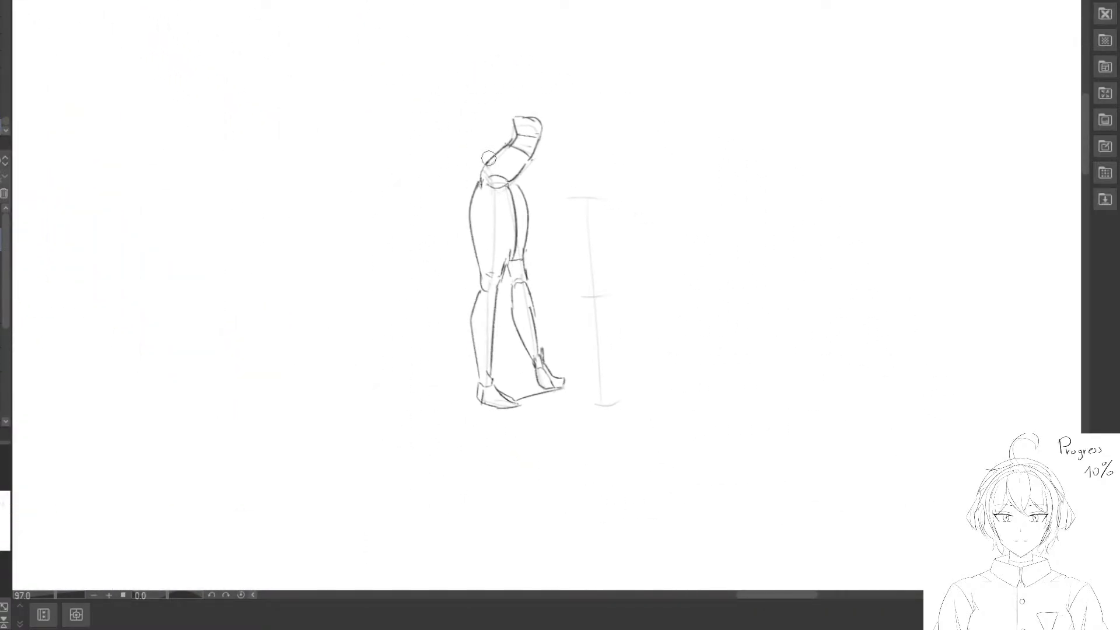
drag(499, 152, 468, 192)
Undo the accidental lasso fill and select the corrected leg study together with its proportion guide using the lasso selection.
key(ctrl+minus)
mouse_move(514, 106)
mouse_down()
mouse_move(512, 438)
mouse_move(621, 161)
mouse_up()
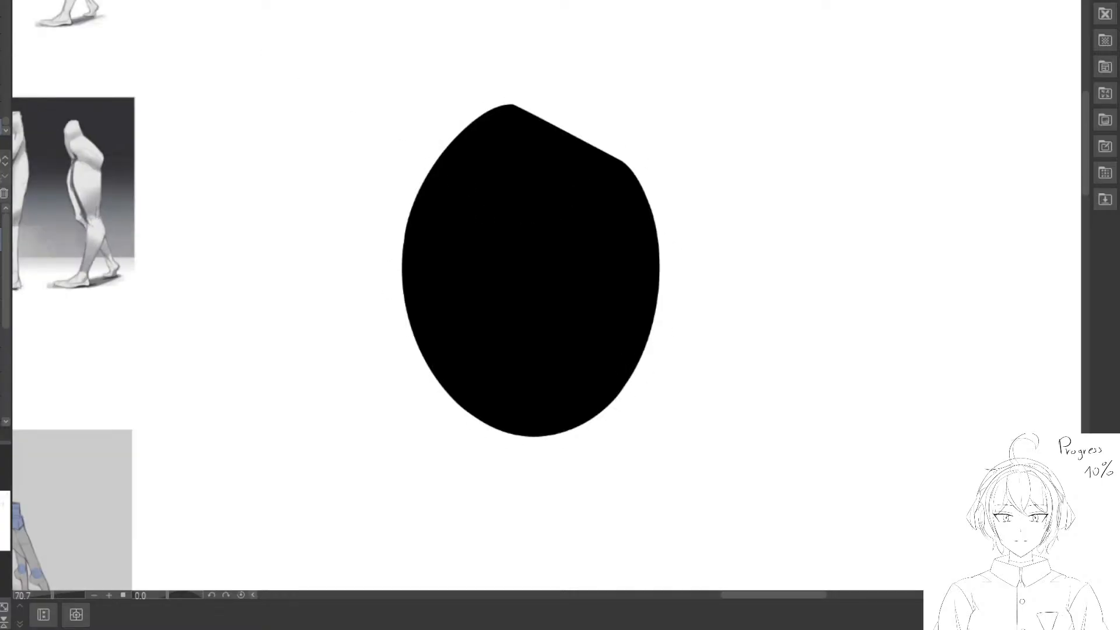
key(ctrl+z)
key(m)
drag(631, 246, 523, 206)
drag(527, 79, 530, 134)
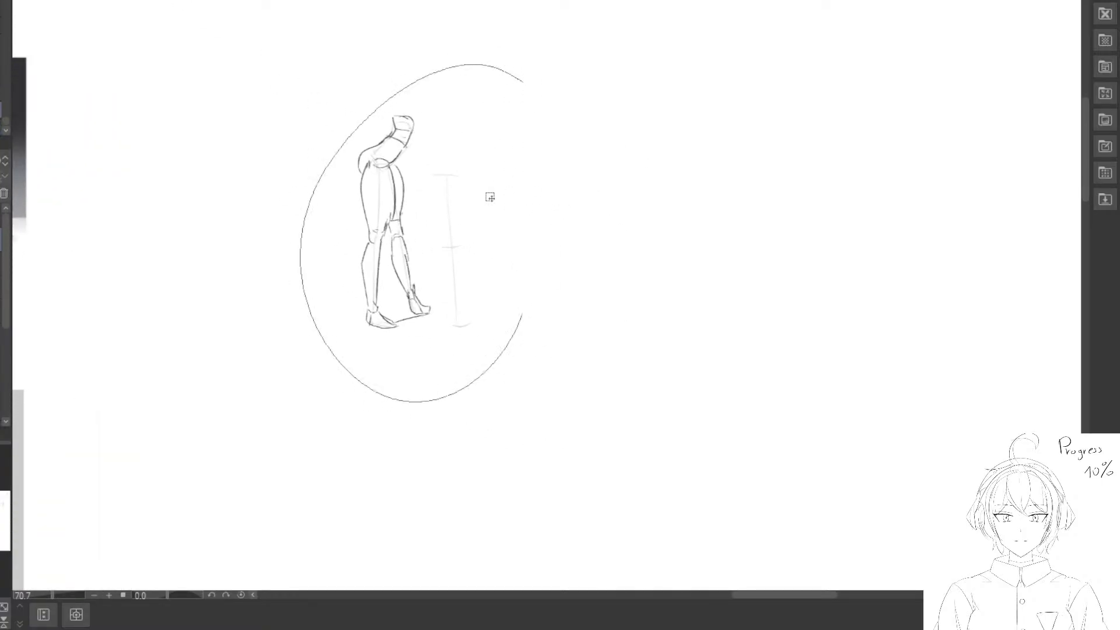
scroll(473, 270, down, 2)
mouse_move(502, 234)
mouse_down()
mouse_move(447, 225)
mouse_move(489, 273)
mouse_up()
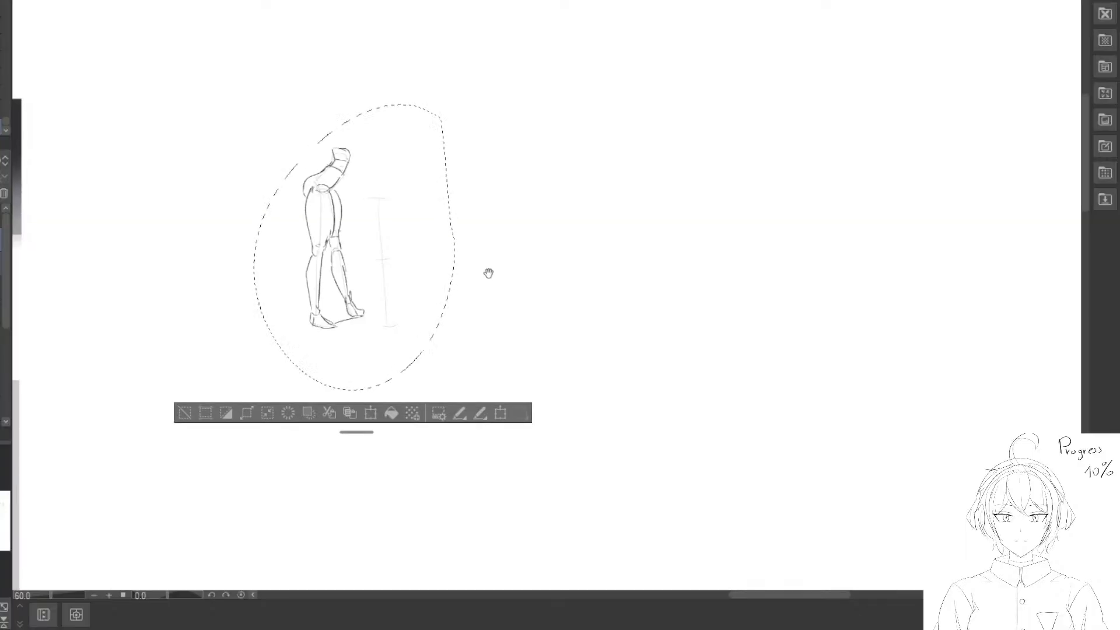
Move the selected study into the second row of finished sketches, beside the earlier version of the same pose, and deselect.
drag(385, 282, 574, 338)
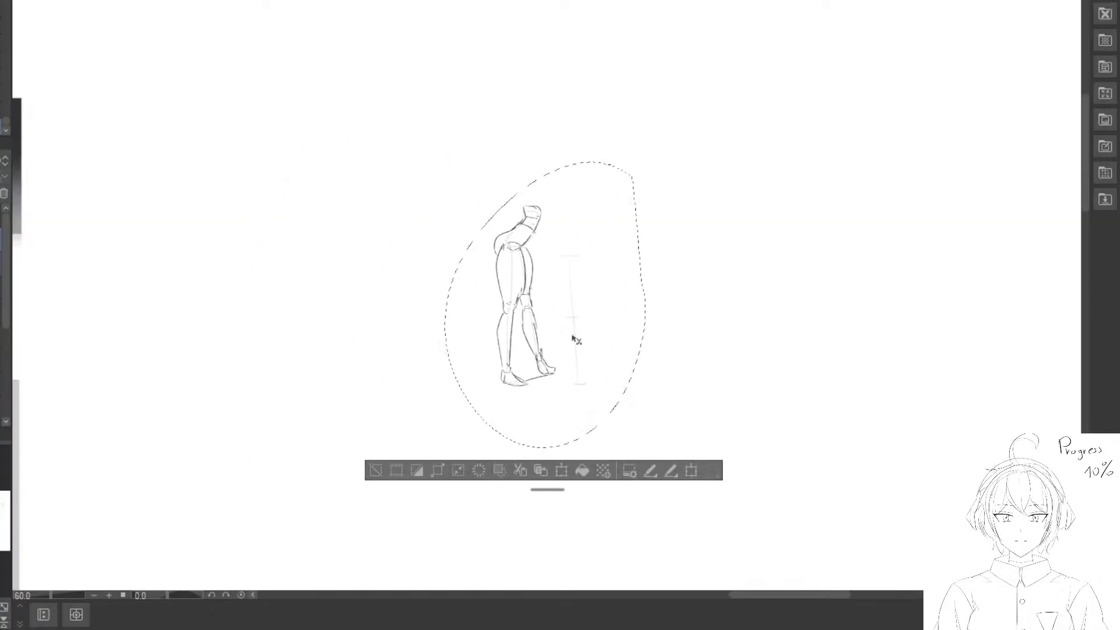
scroll(573, 336, down, 4)
drag(727, 300, 448, 192)
mouse_move(269, 227)
mouse_down()
mouse_move(779, 380)
mouse_move(720, 487)
mouse_up()
drag(752, 526, 430, 308)
mouse_move(431, 308)
mouse_down()
mouse_move(523, 256)
mouse_move(604, 396)
mouse_move(594, 393)
mouse_up()
click(399, 448)
drag(362, 388, 418, 465)
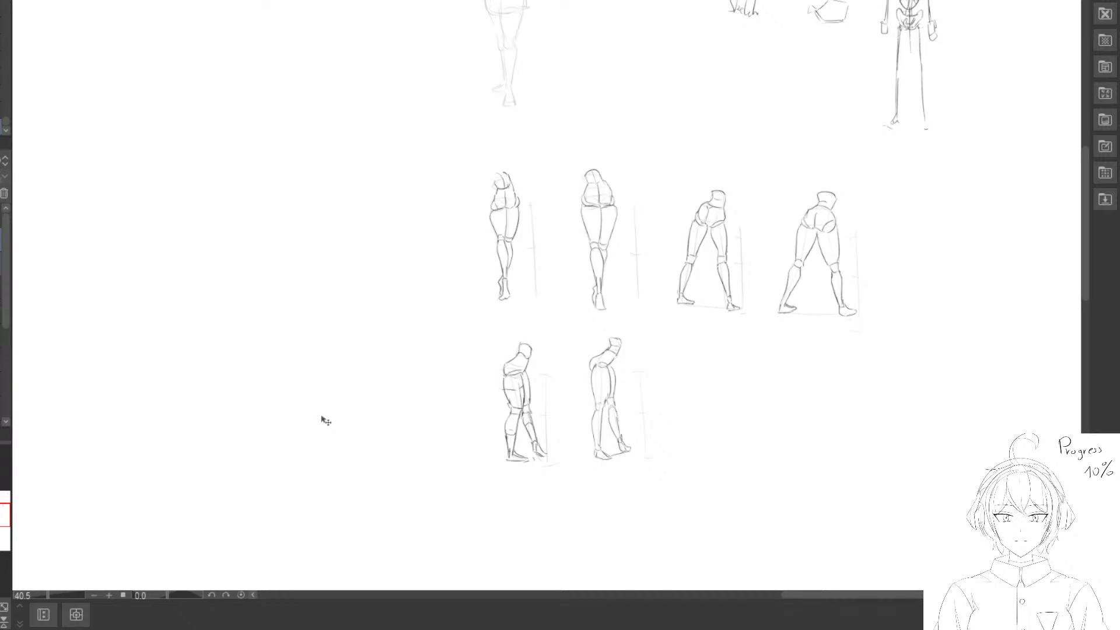
Sketch a light waist block for the fourth reference pose in the blank area beside the reference rows.
drag(309, 145, 622, 266)
drag(268, 220, 718, 393)
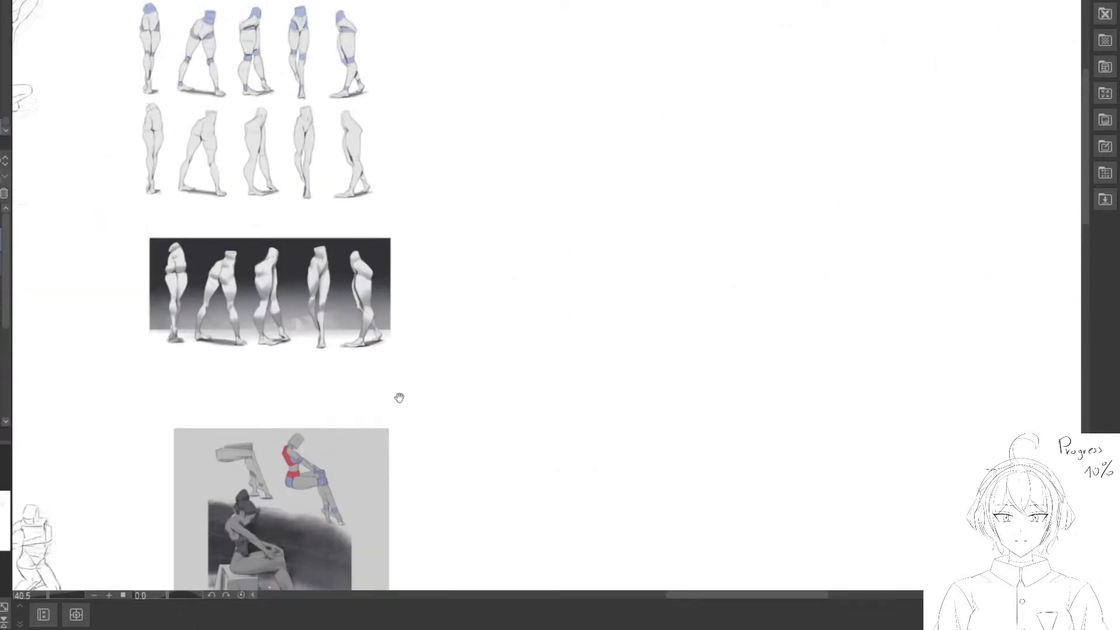
drag(354, 180, 474, 379)
key(ctrl+plus)
key(ctrl+plus)
key(ctrl+plus)
drag(360, 323, 537, 261)
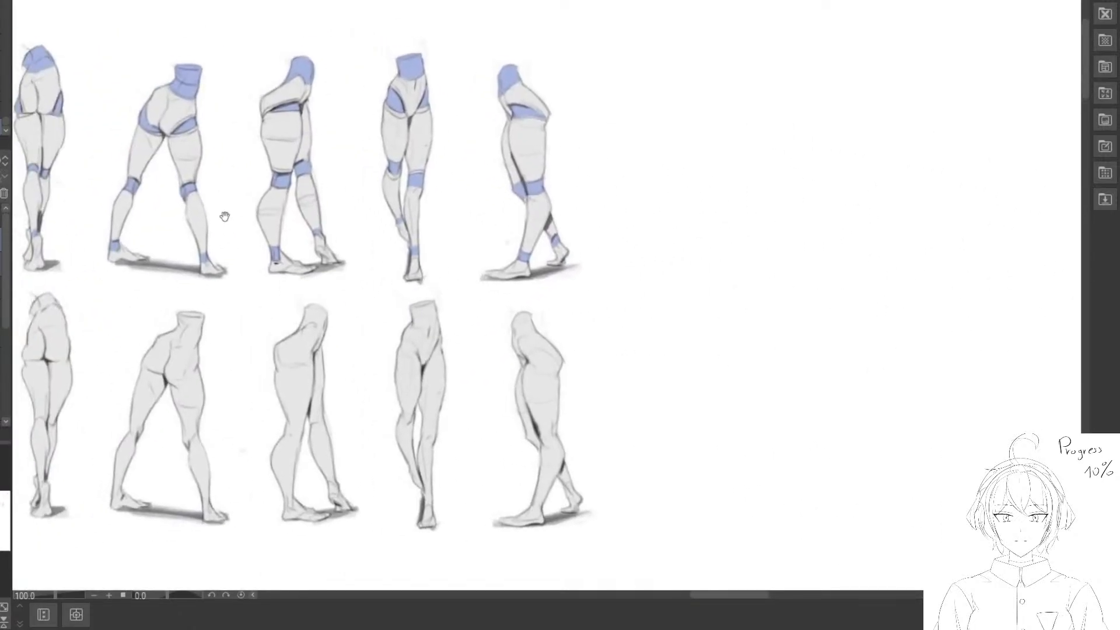
drag(701, 144, 558, 134)
drag(531, 91, 575, 122)
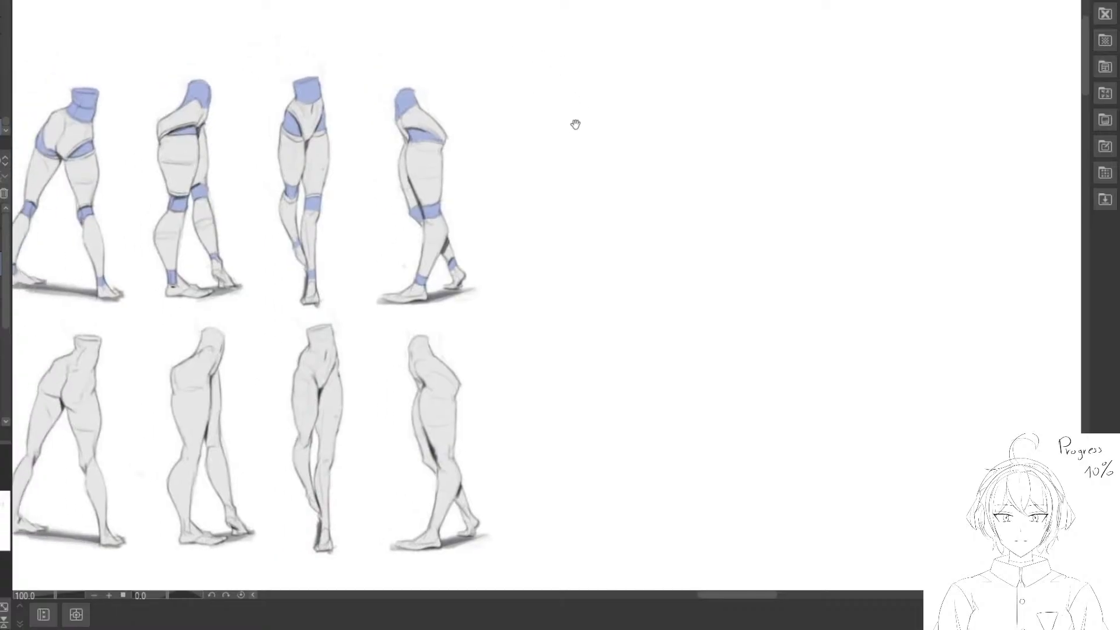
drag(708, 131, 632, 117)
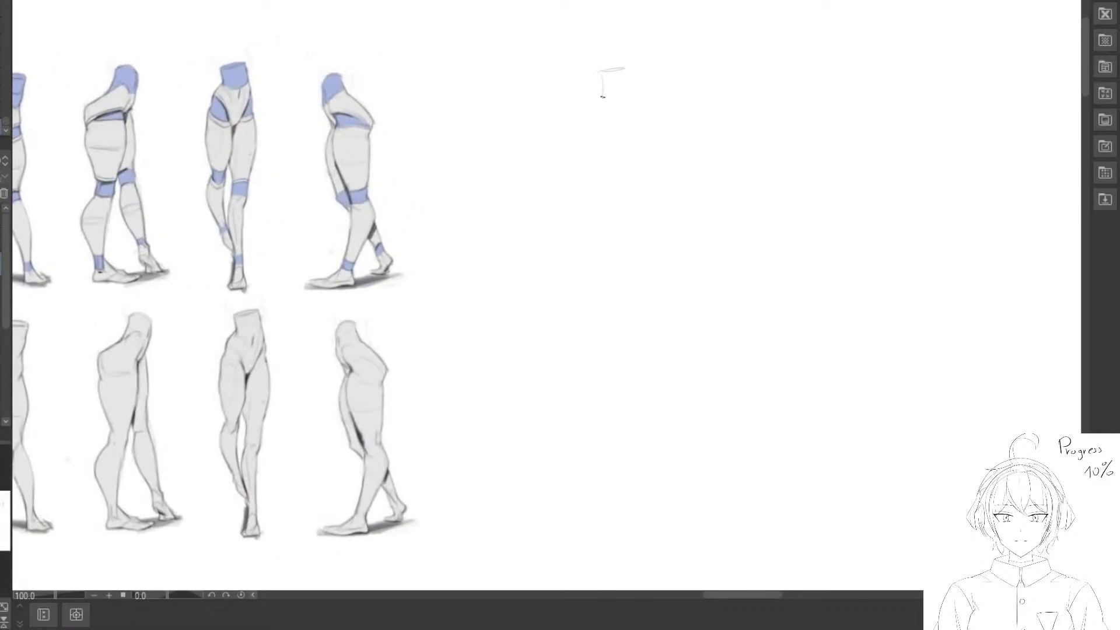
key(e)
drag(603, 96, 626, 92)
key(p)
drag(624, 141, 626, 106)
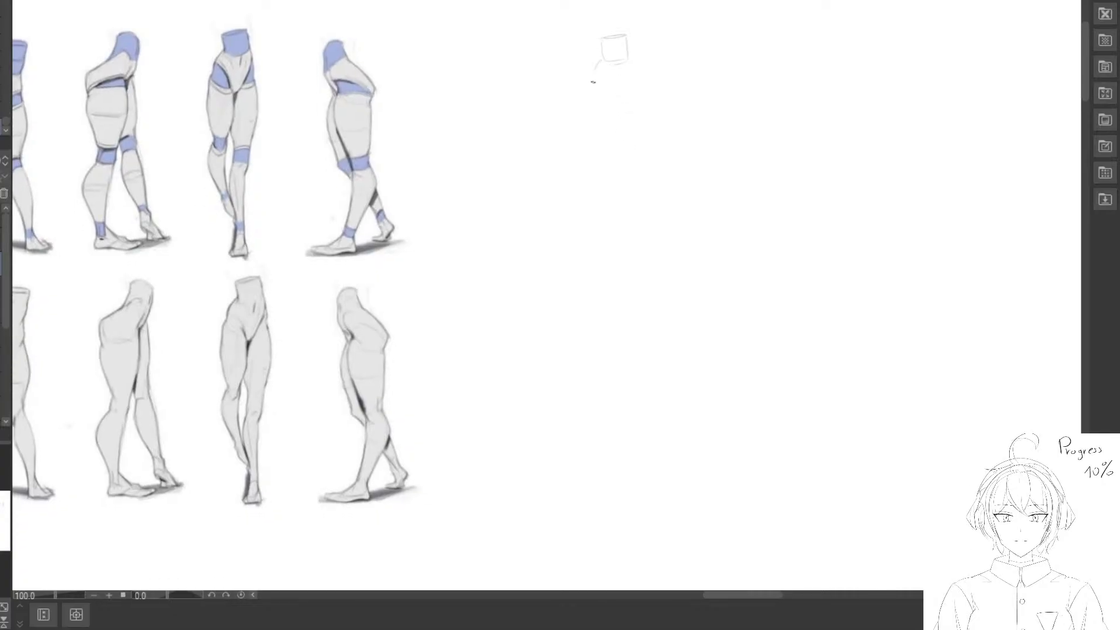
Sketch the pelvis block beneath the waist, with a rounded hip on one side, and erase stray lines.
mouse_move(626, 64)
mouse_down()
mouse_move(632, 92)
mouse_move(588, 78)
mouse_move(590, 93)
mouse_move(633, 92)
mouse_move(621, 82)
mouse_move(629, 65)
mouse_move(631, 93)
mouse_move(619, 97)
mouse_move(603, 99)
mouse_move(600, 75)
mouse_up()
key(e)
key(p)
key(e)
key(p)
key(e)
key(p)
key(e)
key(p)
key(e)
drag(612, 80, 602, 73)
key(p)
Draw a vertical proportion guide with three ticks beside the pelvis and rough in the front thigh, calf and foot.
scroll(639, 151, down, 1)
drag(681, 78, 680, 264)
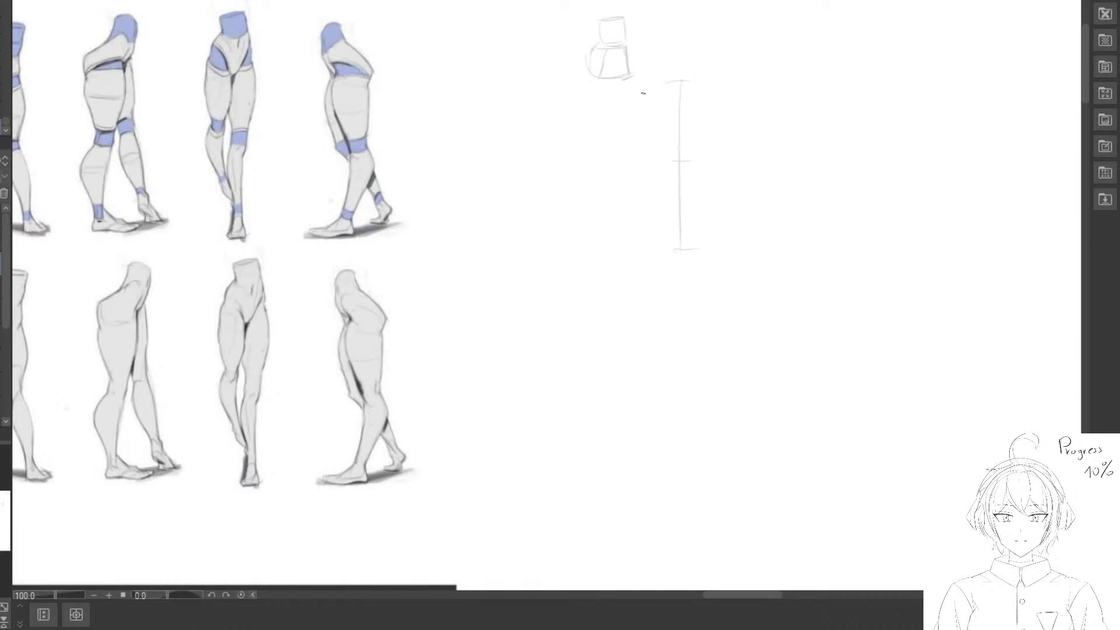
key(e)
drag(635, 96, 637, 137)
key(p)
drag(632, 77, 624, 269)
drag(589, 76, 608, 231)
key(e)
key(p)
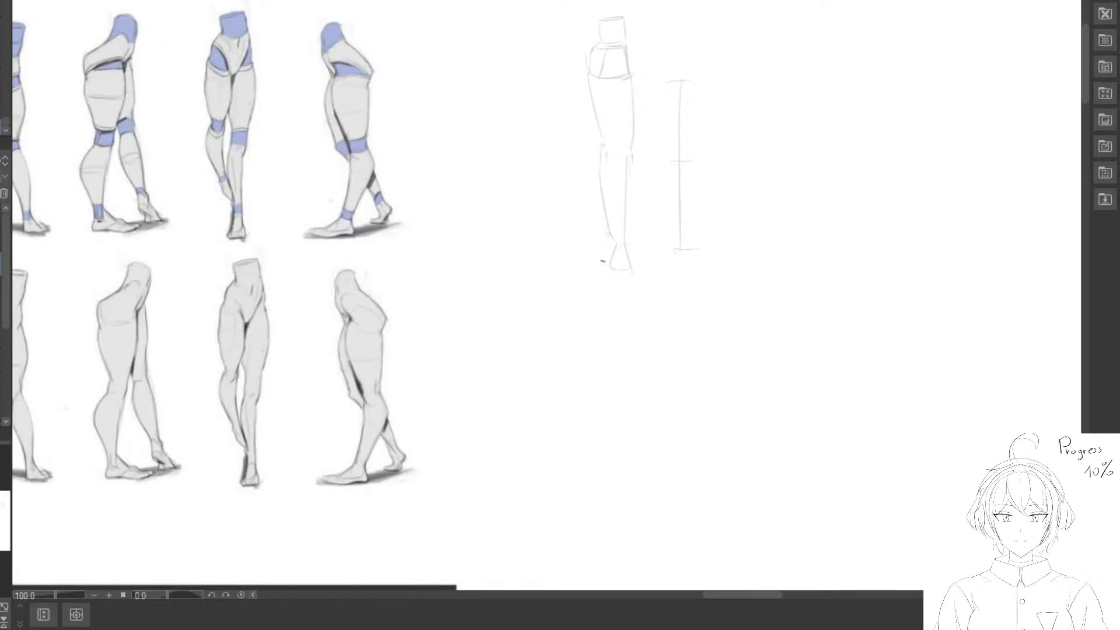
Outline the waist block with dark lines over the rough sketch, cleaning up its top ellipse, sides and base.
drag(585, 160, 575, 195)
click(1, 240)
scroll(554, 170, up, 3)
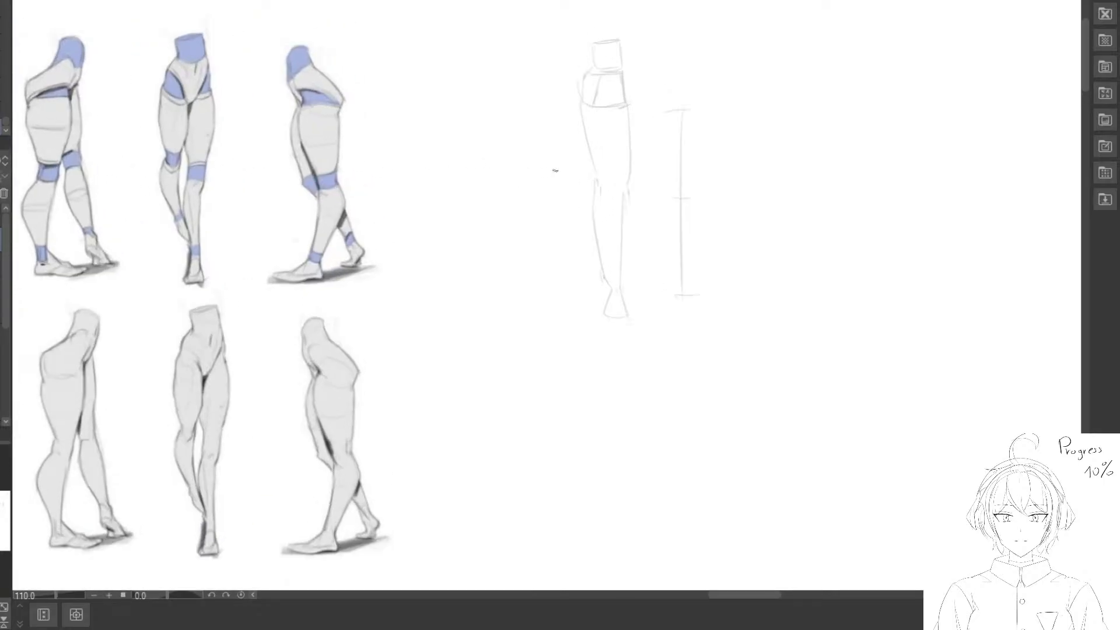
drag(624, 116, 640, 71)
mouse_move(636, 20)
mouse_down()
mouse_move(669, 14)
mouse_move(635, 19)
mouse_up()
key(e)
mouse_move(643, 20)
mouse_down()
mouse_move(670, 14)
mouse_move(638, 55)
mouse_move(633, 37)
mouse_move(638, 55)
mouse_move(672, 55)
mouse_move(674, 29)
mouse_move(671, 50)
mouse_up()
key(p)
key(e)
key(p)
key(e)
key(p)
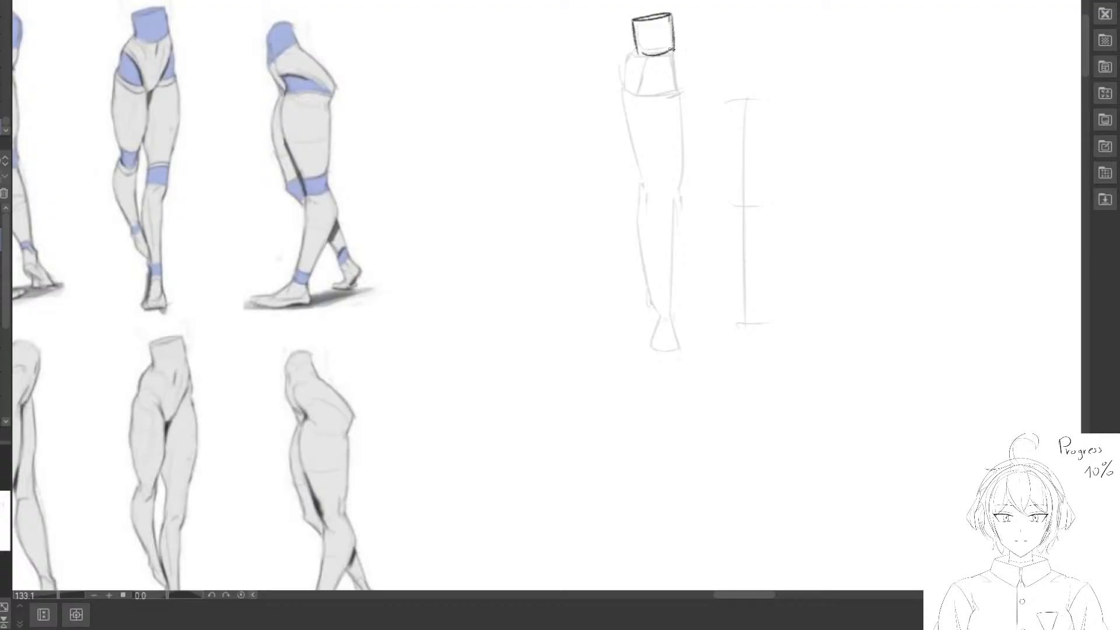
Outline the pelvis in dark lines, adding the hip bulge and the two curves converging at the crotch.
mouse_move(635, 85)
mouse_down()
mouse_move(627, 41)
mouse_move(646, 76)
mouse_up()
drag(676, 36, 654, 76)
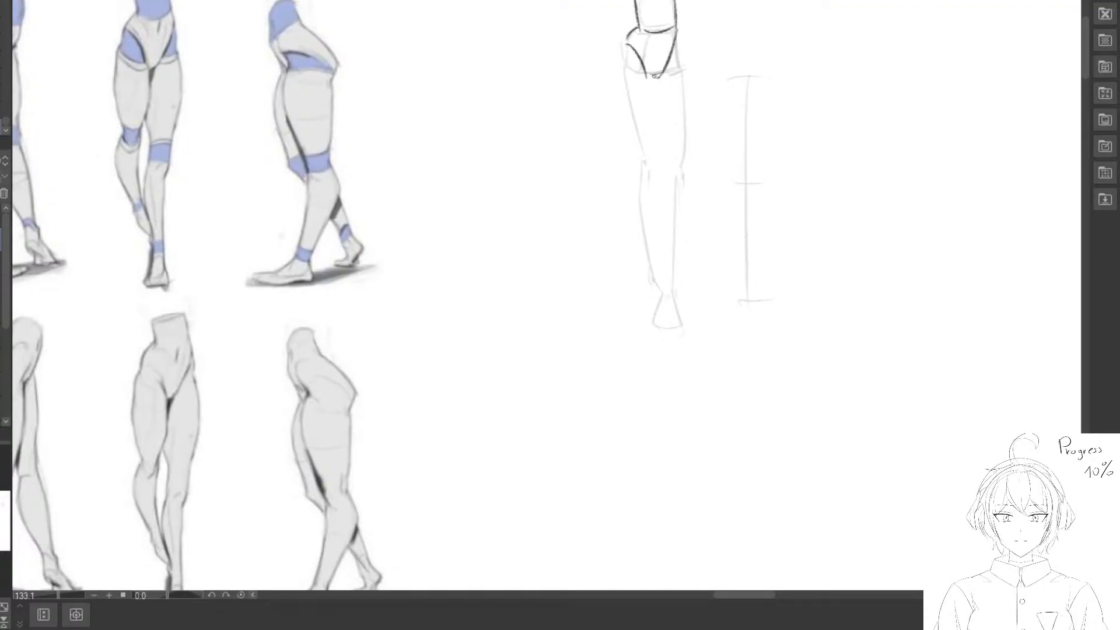
mouse_move(678, 38)
mouse_down()
mouse_move(682, 70)
mouse_move(661, 76)
mouse_up()
drag(625, 42, 645, 76)
Draw the inner and outer thigh contours of the rear leg down to a small knee block.
drag(651, 136, 641, 98)
drag(646, 43, 640, 126)
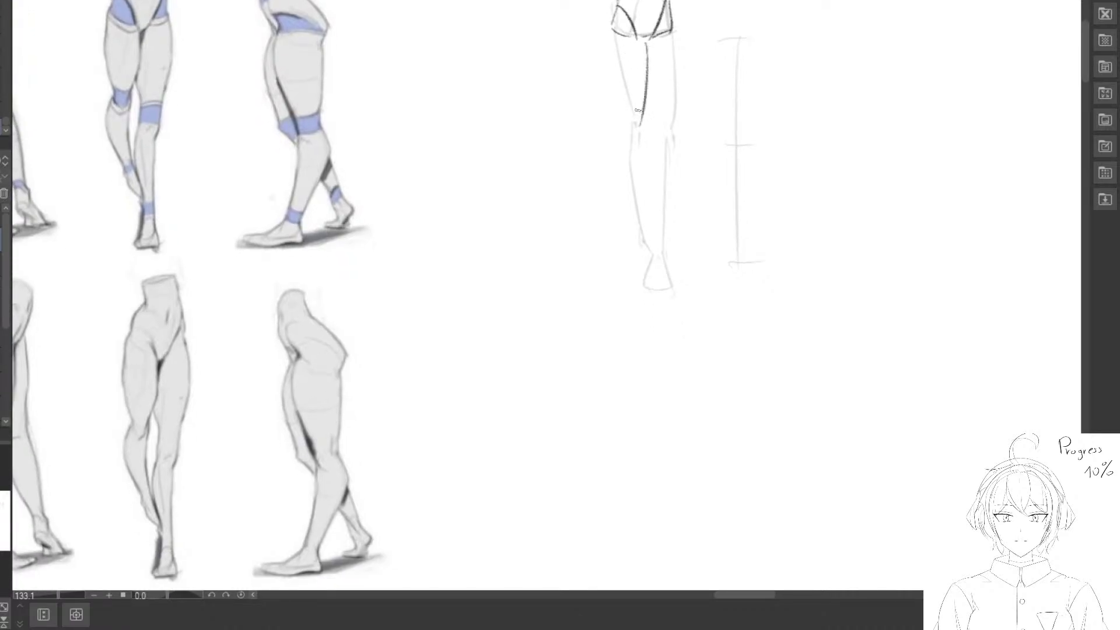
mouse_move(612, 27)
mouse_down()
mouse_move(624, 142)
mouse_move(639, 141)
mouse_up()
key(e)
key(p)
Draw the inner and outer calf contours of the rear leg, tapering from the knee to the ankle.
drag(642, 121, 648, 236)
key(e)
key(p)
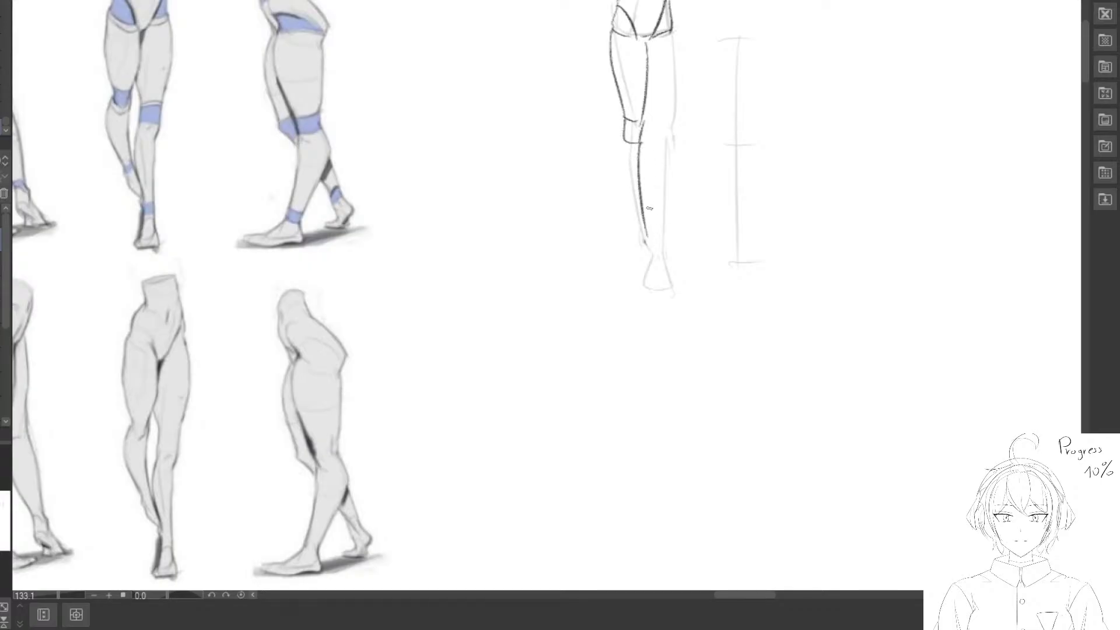
drag(622, 142, 645, 237)
Draw the front leg's lower inner thigh line and redraw its outer thigh contour as a fuller curve.
drag(648, 104, 663, 134)
drag(677, 39, 677, 138)
key(ctrl+z)
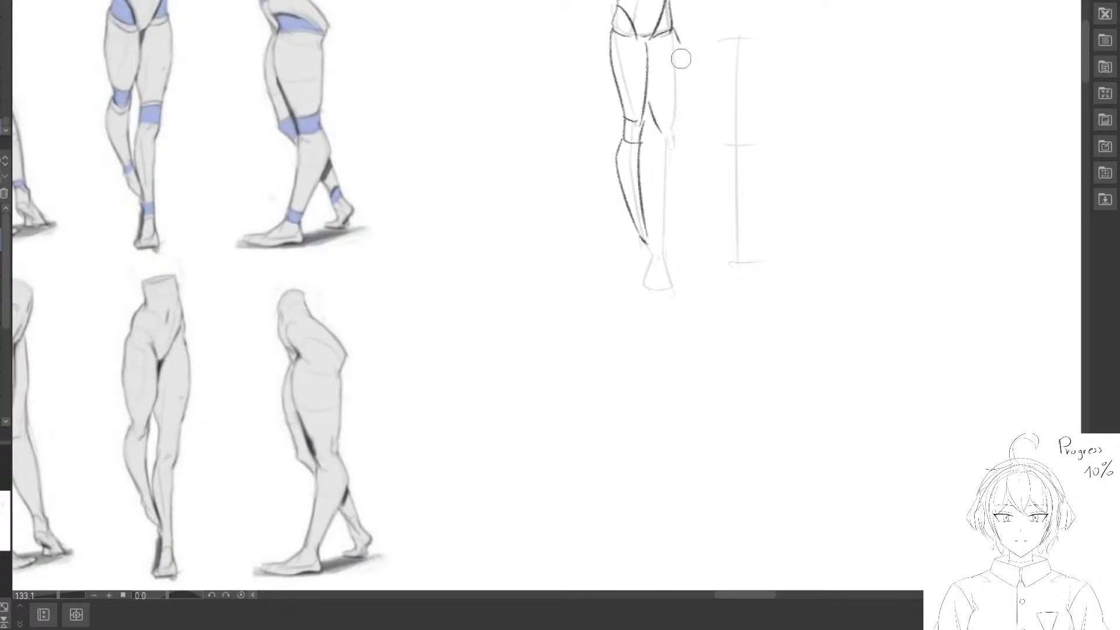
drag(676, 34, 674, 141)
Start a larger separate front-view leg study beside the figure by drawing the thigh contours and the kneecap.
drag(838, 161, 558, 158)
drag(723, 33, 713, 172)
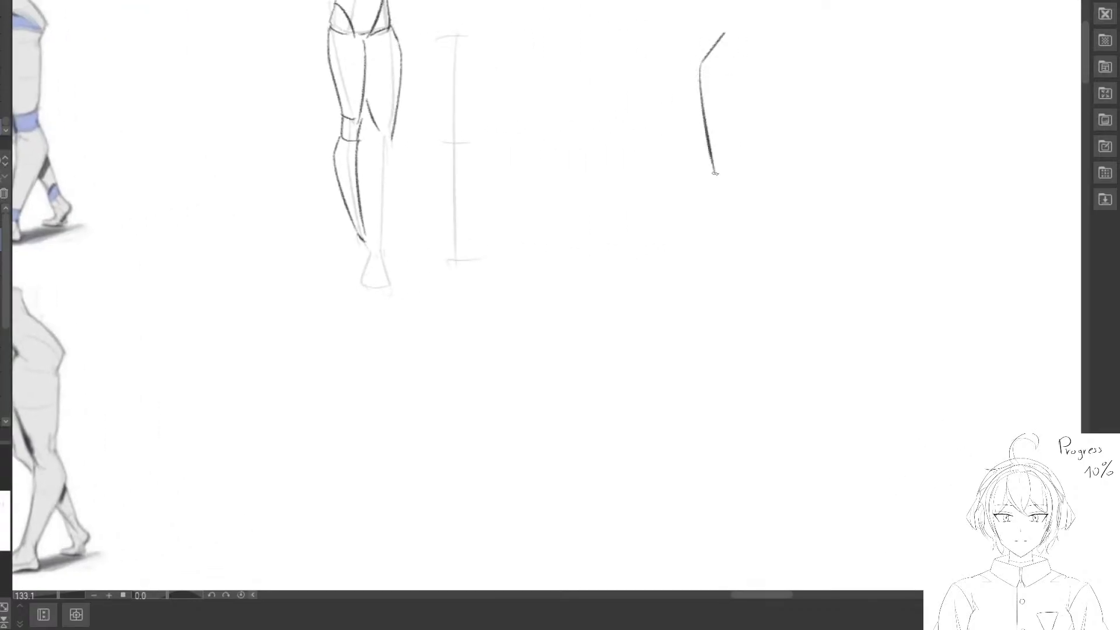
mouse_move(770, 44)
mouse_down()
mouse_move(762, 132)
mouse_move(739, 170)
mouse_move(729, 153)
mouse_move(745, 187)
mouse_move(729, 213)
mouse_move(692, 187)
mouse_up()
mouse_move(696, 140)
mouse_down()
mouse_move(657, 147)
mouse_move(667, 135)
mouse_move(670, 145)
mouse_up()
Add the calf contours, the pointed ankle and the wedge-shaped foot to the separate front-view leg study.
mouse_move(660, 130)
mouse_down()
mouse_move(673, 149)
mouse_move(649, 150)
mouse_move(660, 254)
mouse_up()
drag(648, 159, 661, 251)
mouse_move(660, 133)
mouse_down()
mouse_move(648, 159)
mouse_move(659, 265)
mouse_move(678, 271)
mouse_up()
mouse_move(685, 157)
mouse_down()
mouse_move(677, 268)
mouse_move(691, 163)
mouse_move(672, 259)
mouse_up()
drag(652, 161, 660, 258)
mouse_move(671, 257)
mouse_down()
mouse_move(687, 175)
mouse_move(677, 256)
mouse_move(688, 296)
mouse_up()
drag(828, 233, 669, 341)
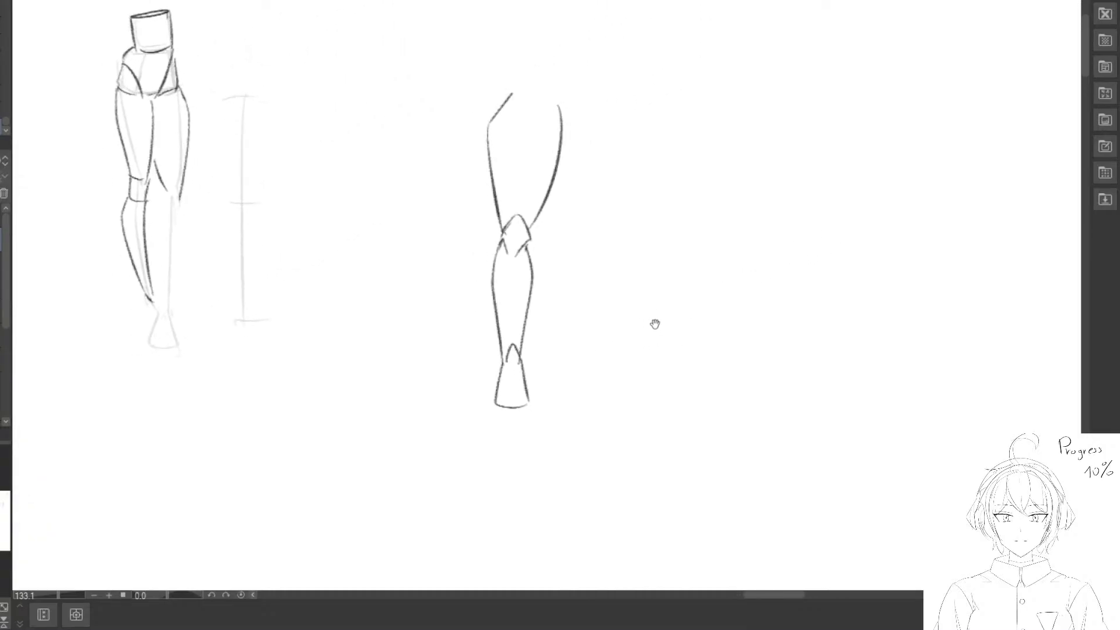
Erase the separate front-view leg study from the canvas beside the figure.
drag(549, 330, 574, 309)
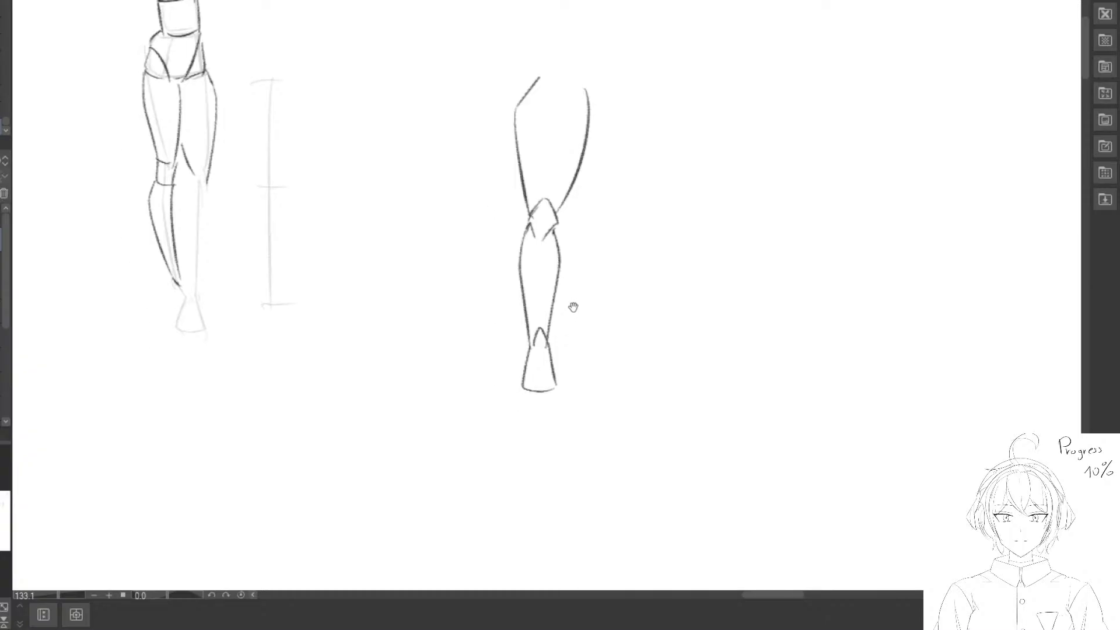
scroll(563, 320, down, 1)
key(e)
click(601, 138)
drag(601, 138, 564, 363)
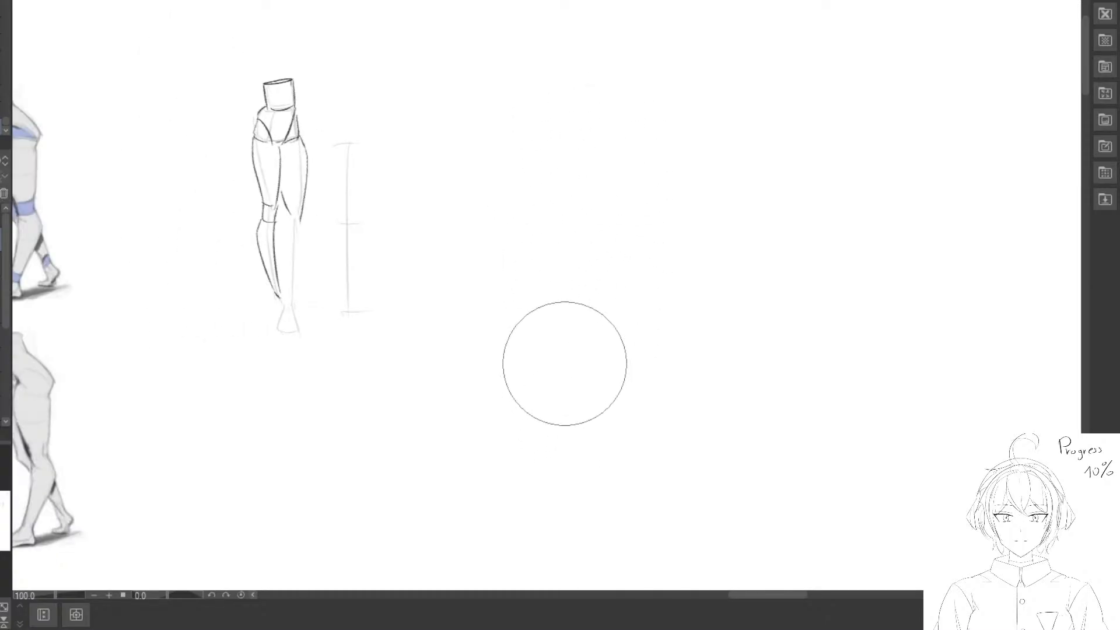
Draw the front leg's knee band below the thigh of the figure copied from the front-view walking pose.
drag(364, 282, 662, 317)
key(p)
drag(602, 264, 640, 212)
scroll(640, 212, up, 2)
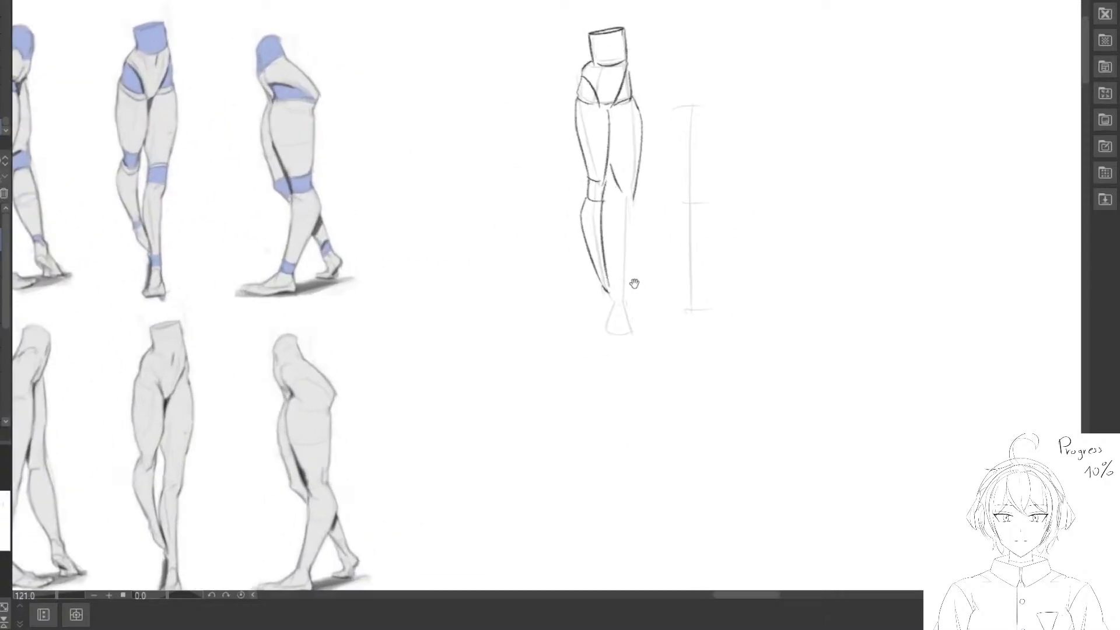
drag(634, 283, 673, 249)
key(e)
drag(658, 81, 648, 105)
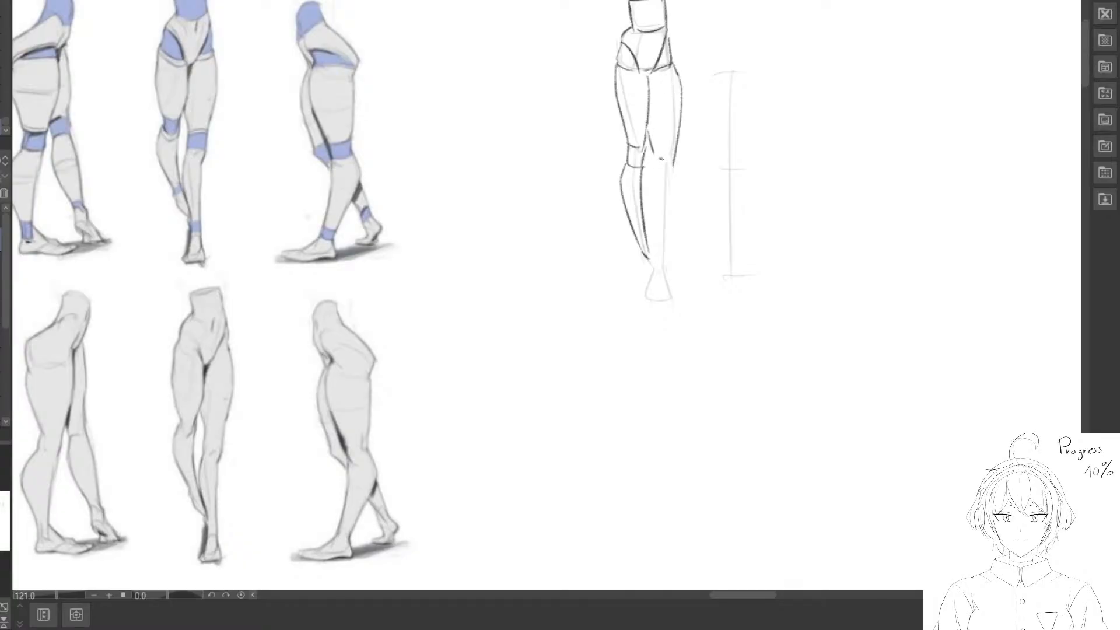
mouse_move(655, 156)
mouse_down()
mouse_move(672, 165)
mouse_move(672, 156)
mouse_move(669, 177)
mouse_move(653, 176)
mouse_move(637, 226)
mouse_up()
key(ctrl+z)
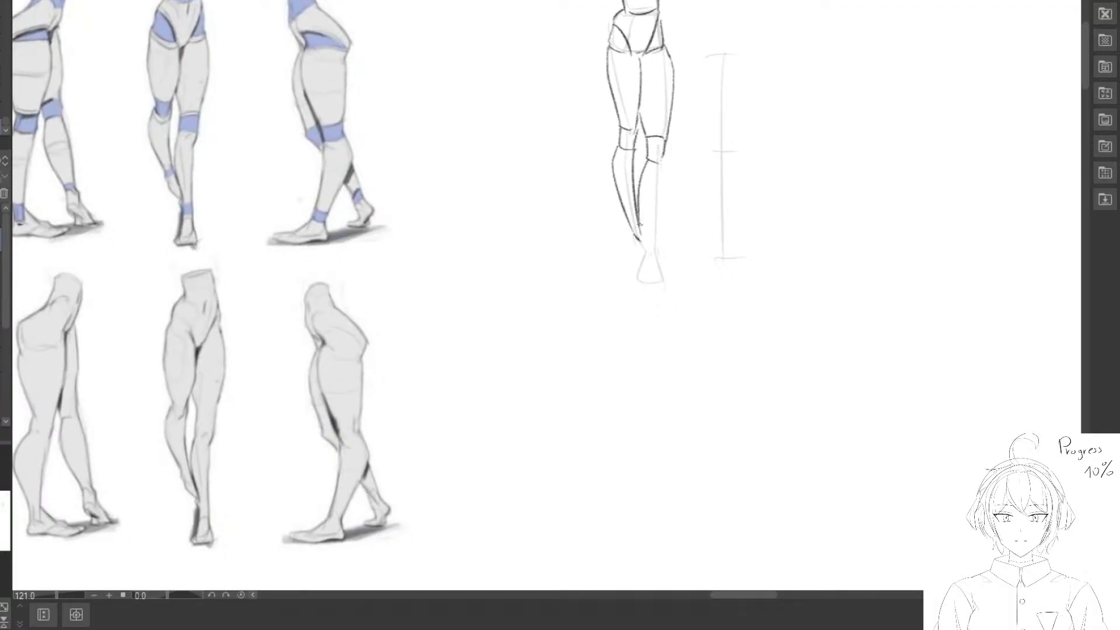
Draw the front leg's calf contours down to the ankle and outline its wedge-shaped foot with a toe line.
mouse_move(656, 177)
mouse_down()
mouse_move(654, 252)
mouse_move(652, 178)
mouse_move(653, 215)
mouse_move(648, 190)
mouse_move(658, 169)
mouse_move(660, 241)
mouse_up()
key(e)
mouse_move(647, 160)
mouse_down()
mouse_move(650, 240)
mouse_move(647, 190)
mouse_move(645, 237)
mouse_move(633, 193)
mouse_move(633, 239)
mouse_move(616, 185)
mouse_move(638, 247)
mouse_up()
key(e)
key(e)
key(ctrl+z)
mouse_move(640, 194)
mouse_down()
mouse_move(646, 249)
mouse_move(659, 179)
mouse_move(645, 276)
mouse_move(657, 268)
mouse_move(641, 283)
mouse_up()
mouse_move(641, 284)
mouse_down()
mouse_move(660, 268)
mouse_move(648, 310)
mouse_move(651, 264)
mouse_move(664, 293)
mouse_move(655, 258)
mouse_up()
mouse_move(651, 281)
mouse_down()
mouse_move(640, 280)
mouse_move(645, 258)
mouse_move(637, 276)
mouse_move(652, 284)
mouse_up()
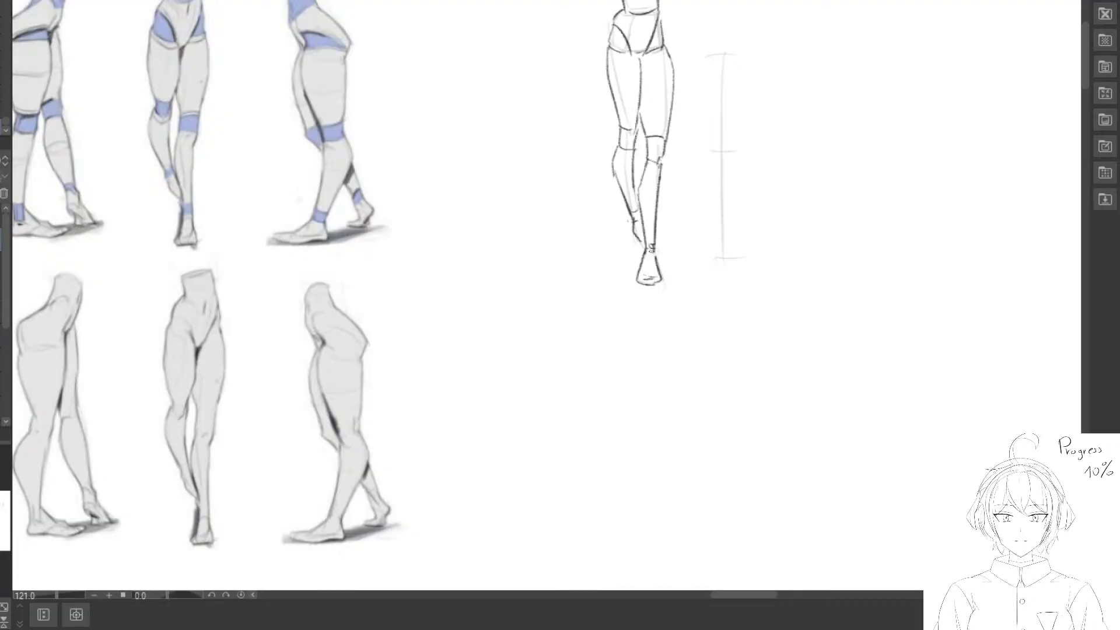
Touch up the contour between the knees and refine the pelvis lines at both hips.
drag(647, 89, 651, 119)
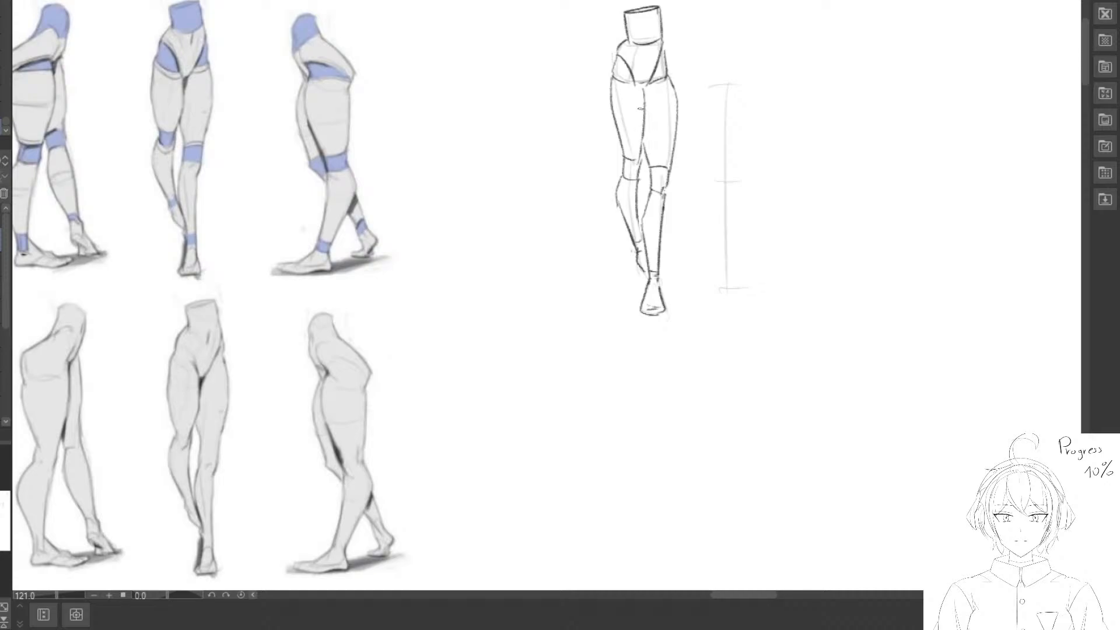
drag(642, 173, 638, 184)
drag(643, 99, 648, 149)
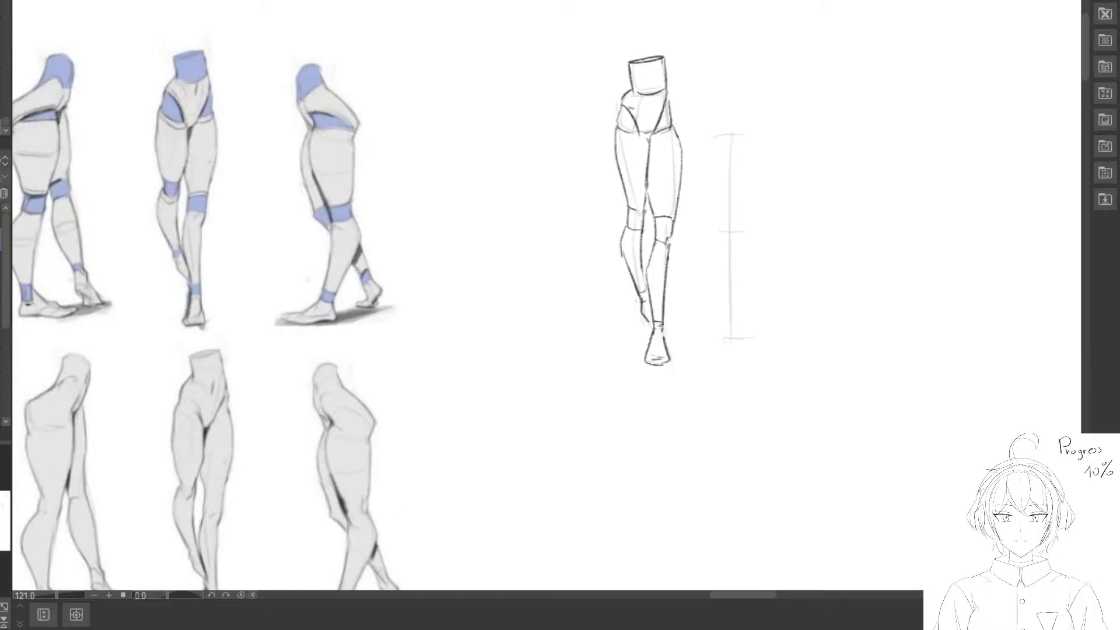
drag(634, 103, 639, 121)
drag(670, 109, 673, 129)
scroll(652, 95, down, 3)
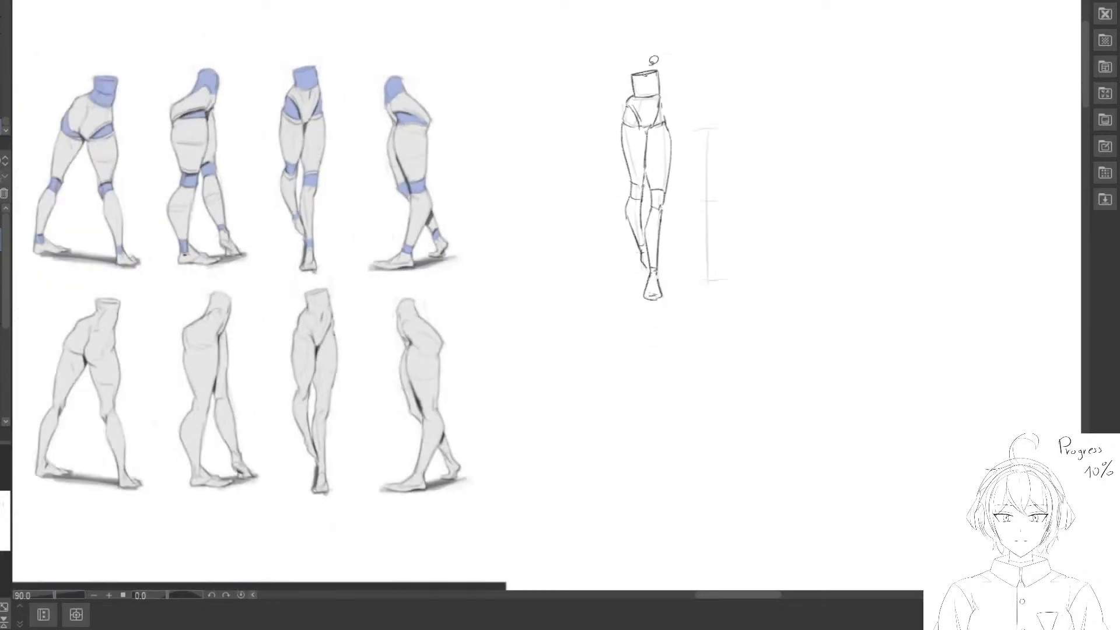
Select the whole figure and lay it over the front-view reference pose in the upper row.
mouse_move(633, 37)
mouse_down()
mouse_move(740, 201)
mouse_move(724, 32)
mouse_up()
drag(666, 184, 422, 164)
drag(414, 173, 563, 197)
mouse_move(585, 205)
mouse_down()
mouse_move(494, 203)
mouse_move(486, 214)
mouse_up()
Scale down, slightly rotate and shift the overlaid figure to match the reference pose, and apply the transformation.
key(ctrl+t)
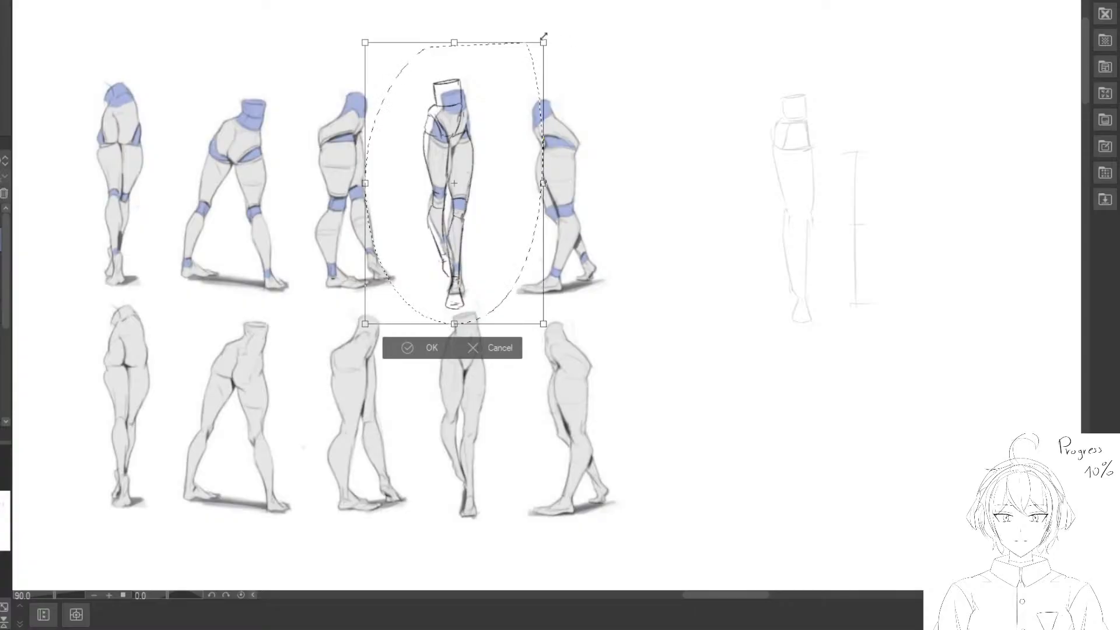
mouse_move(543, 36)
mouse_down()
mouse_move(500, 93)
mouse_move(532, 69)
mouse_move(515, 76)
mouse_up()
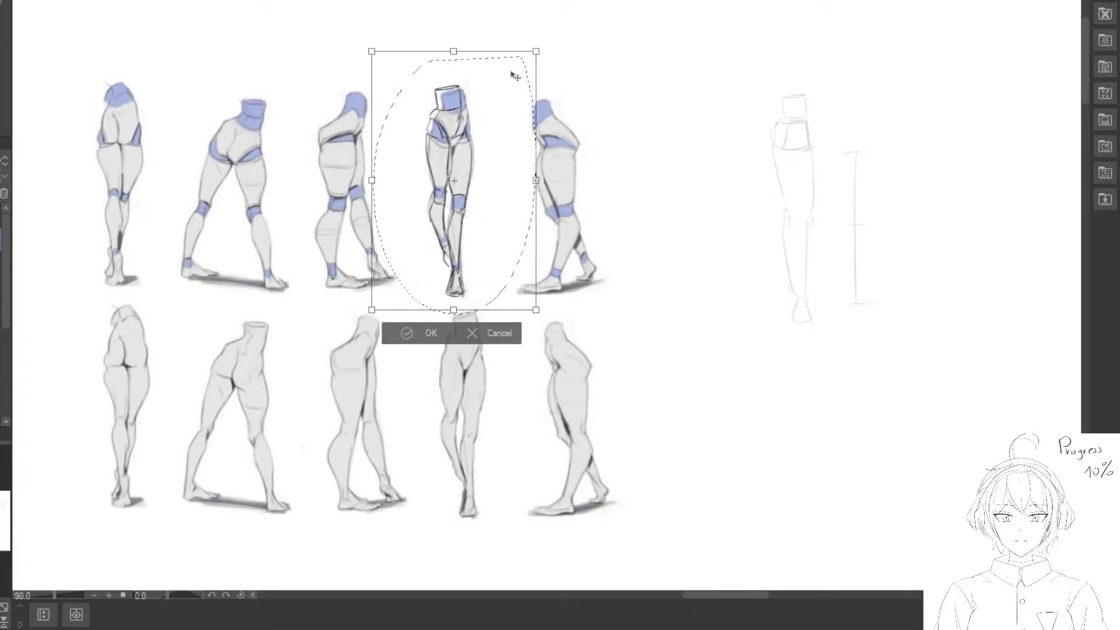
mouse_move(505, 182)
mouse_down()
mouse_move(462, 250)
mouse_move(474, 248)
mouse_up()
scroll(461, 233, up, 2)
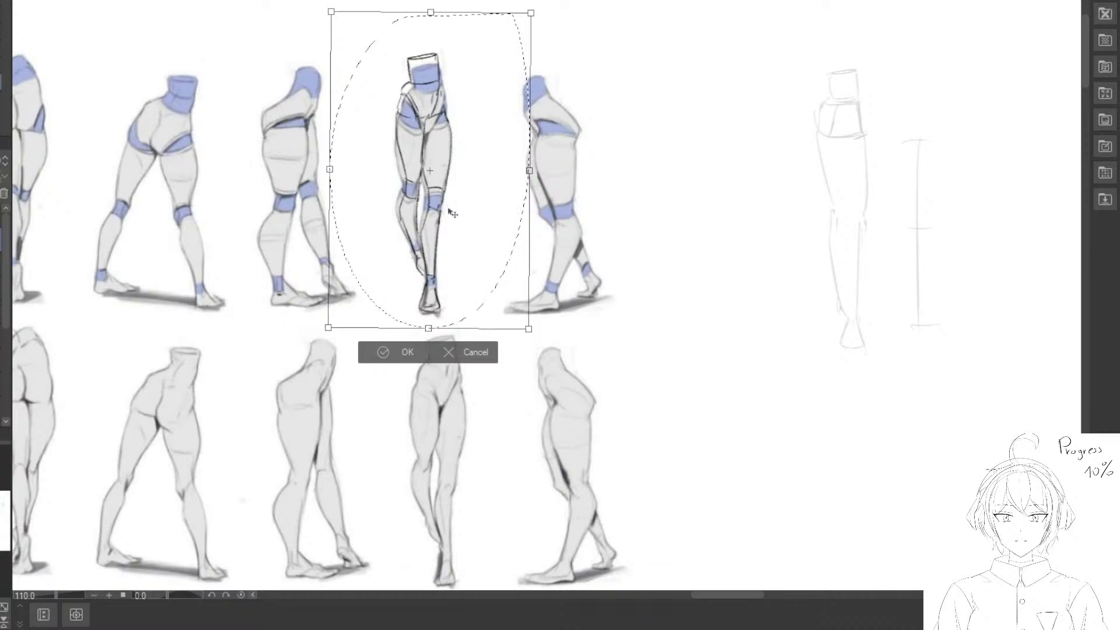
drag(449, 213, 448, 224)
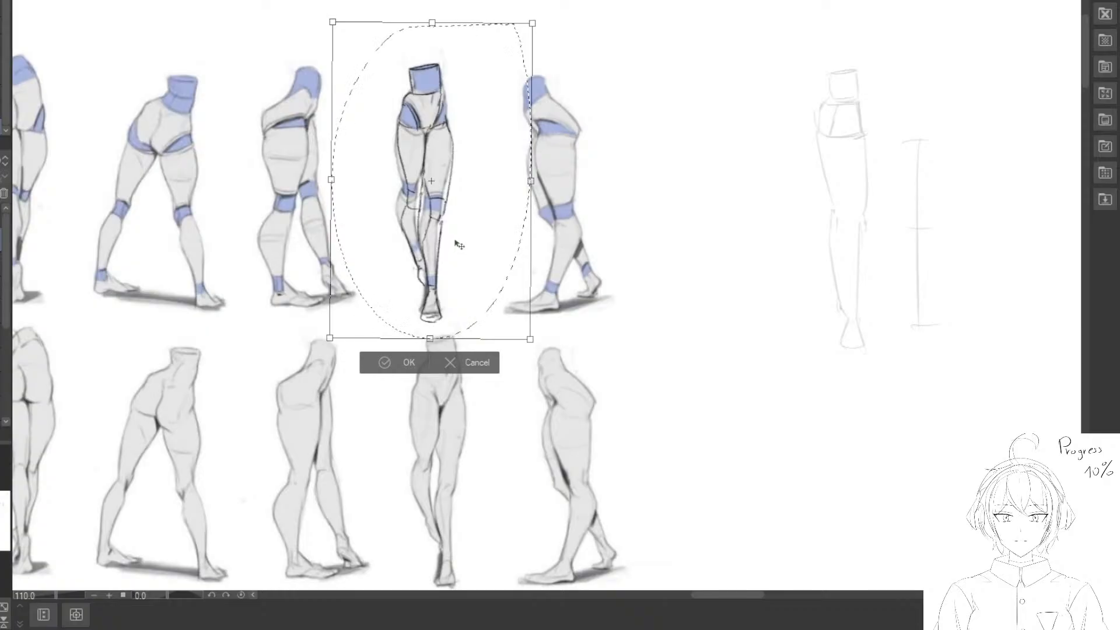
drag(455, 241, 475, 244)
key(Return)
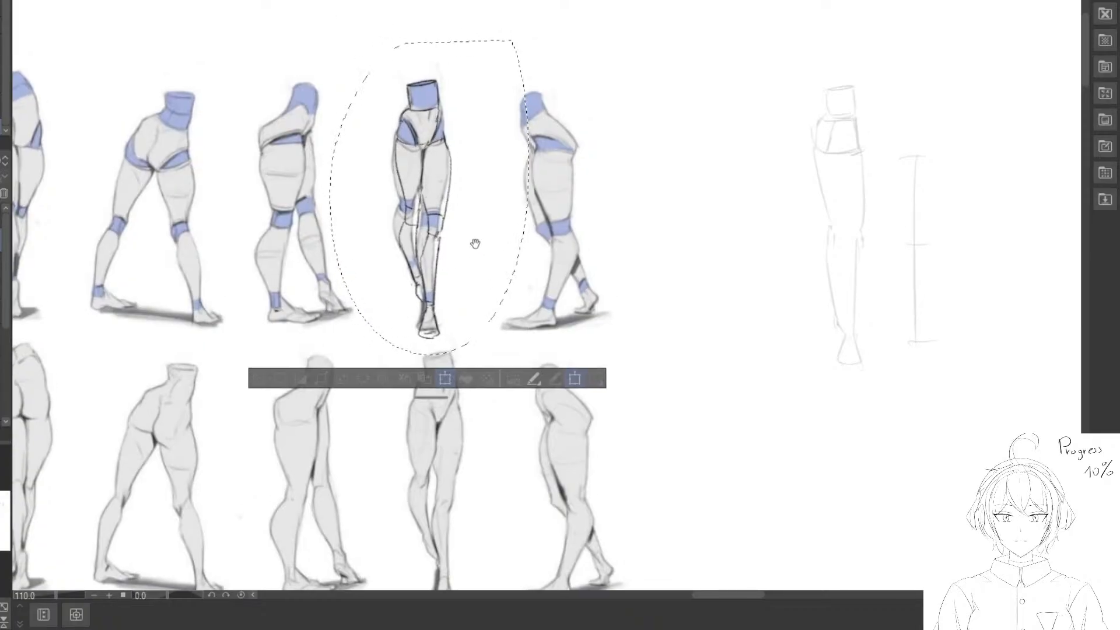
Try a second transformation that enlarges and repositions the overlaid figure against the reference's legs and feet.
key(ctrl+t)
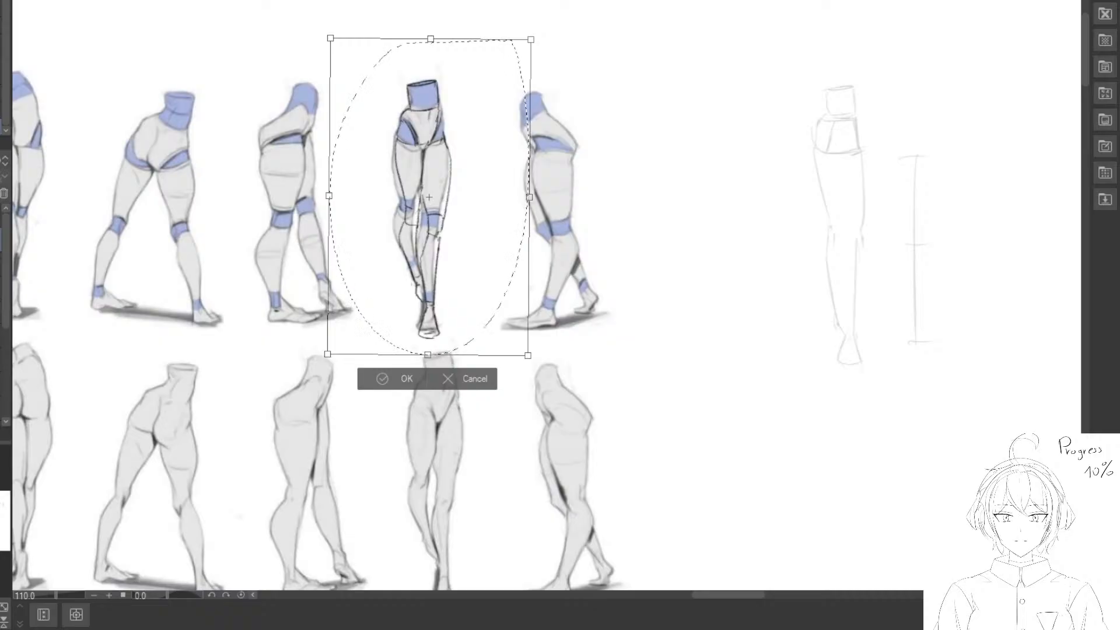
drag(461, 239, 456, 233)
drag(469, 401, 472, 401)
drag(523, 350, 544, 375)
drag(466, 245, 455, 237)
click(450, 391)
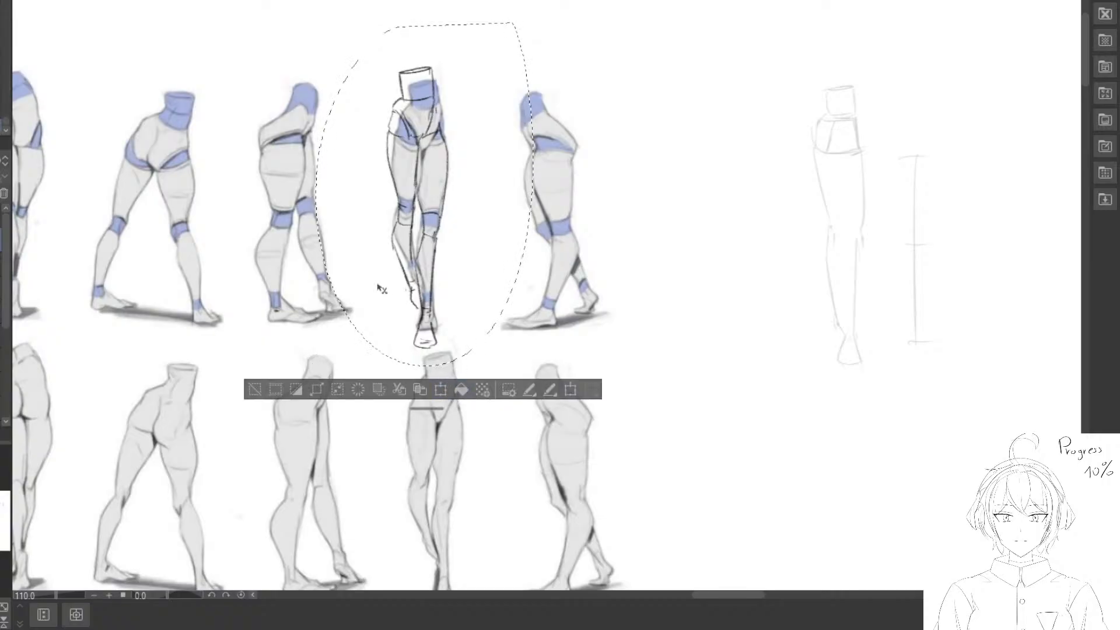
Undo the overlay changes to return the figure to its original place and clear the selection.
key(ctrl+z)
drag(683, 203, 564, 168)
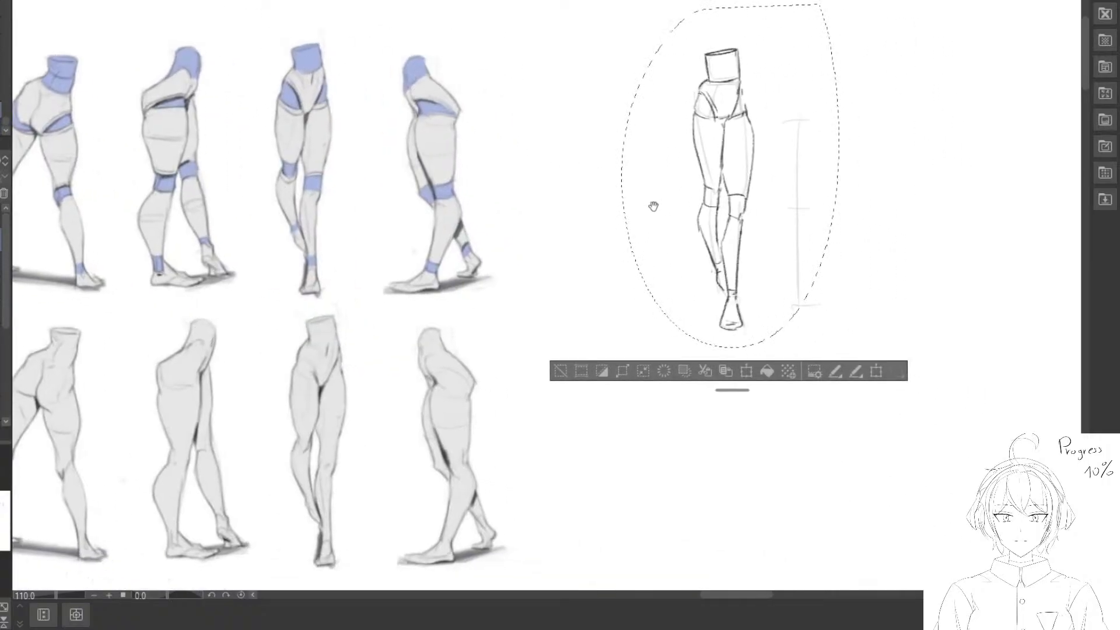
drag(645, 209, 603, 200)
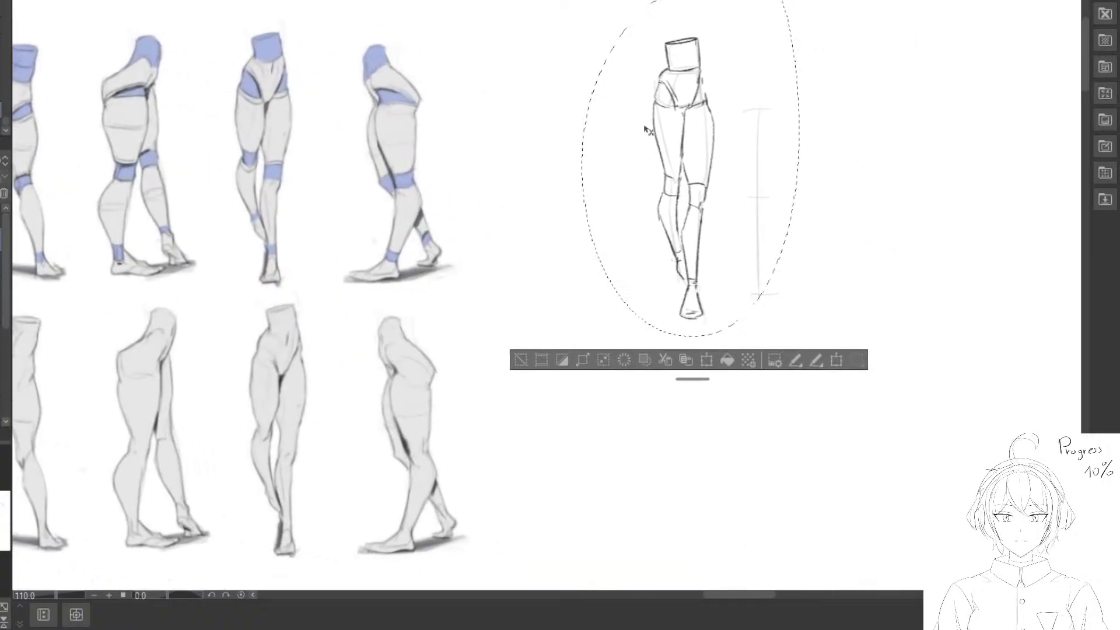
click(521, 360)
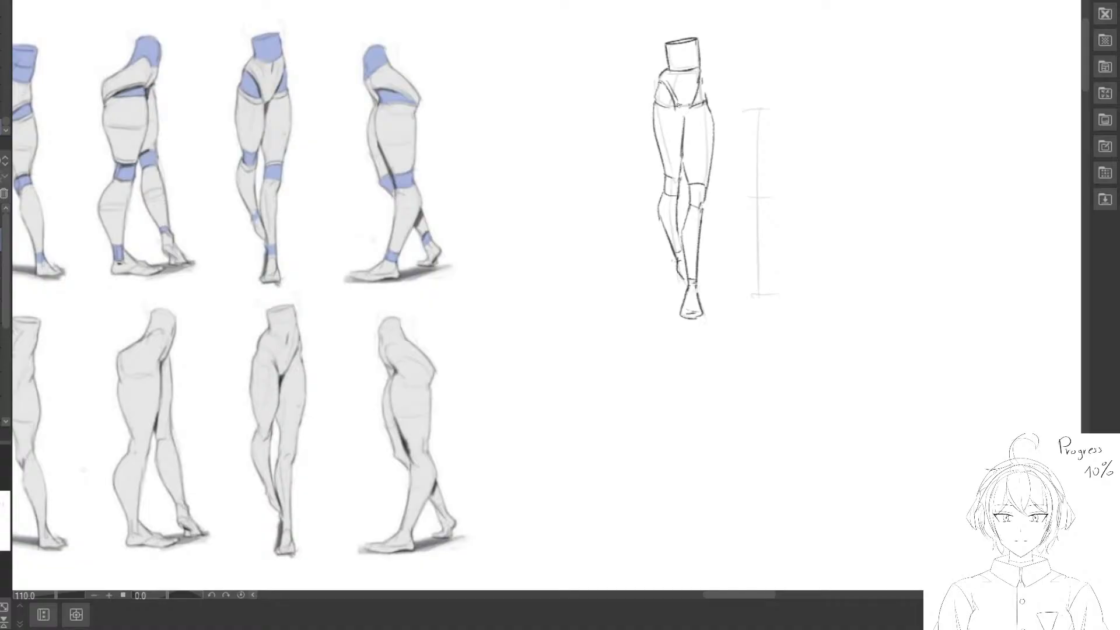
Select both legs below the pelvis, rotate them slightly so the feet swing inward, apply it and deselect.
drag(723, 194, 708, 181)
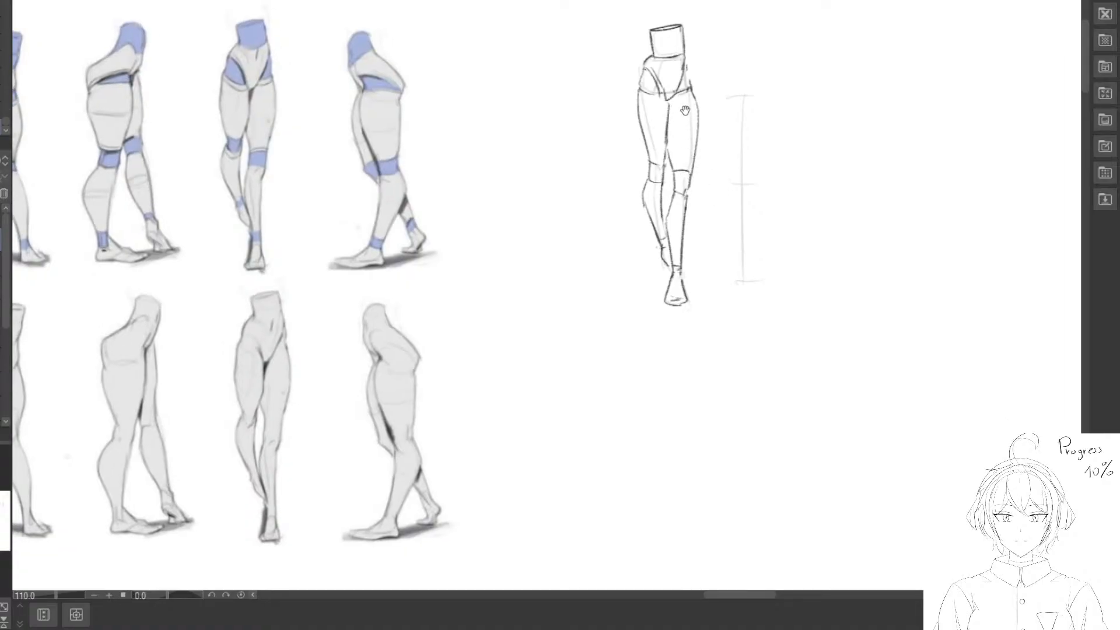
mouse_move(672, 100)
mouse_down()
mouse_move(629, 112)
mouse_move(729, 125)
mouse_move(711, 98)
mouse_up()
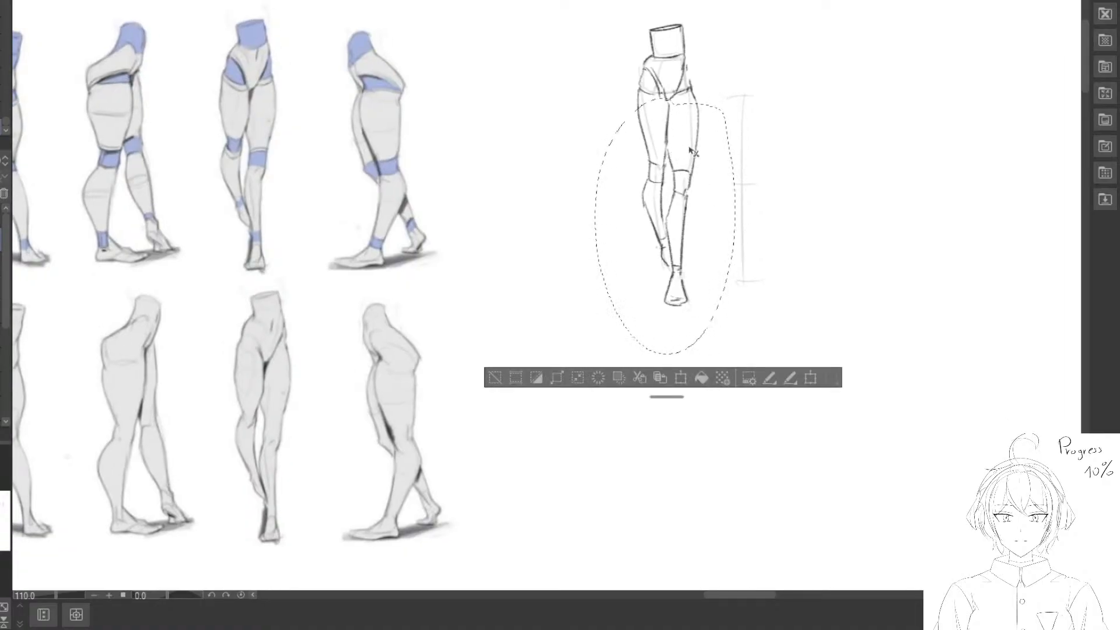
key(ctrl+t)
drag(707, 200, 690, 219)
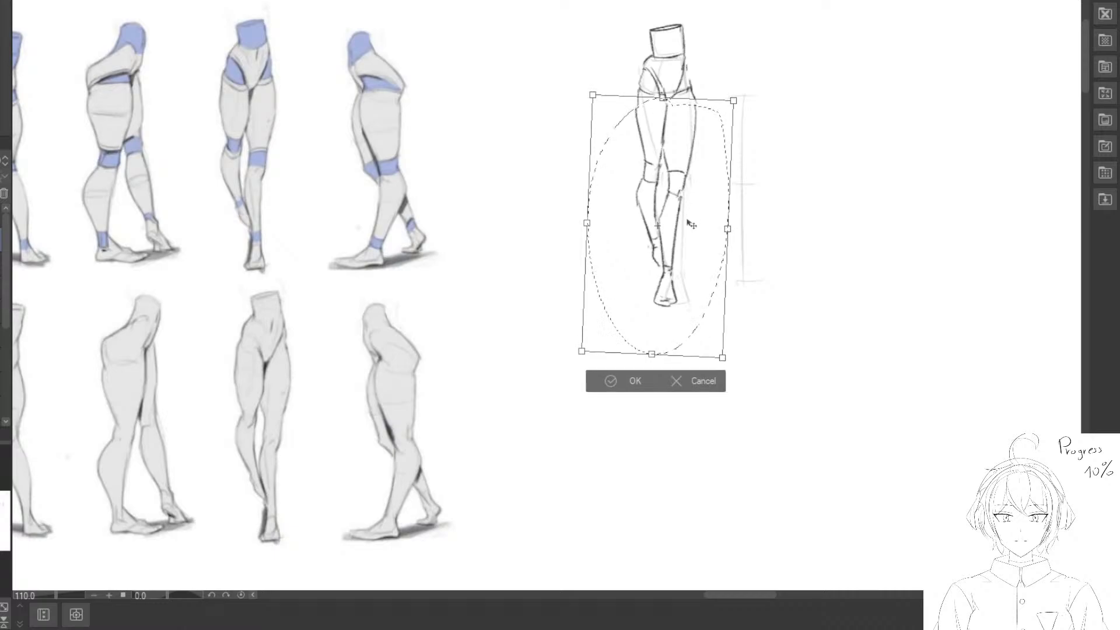
drag(723, 153, 716, 170)
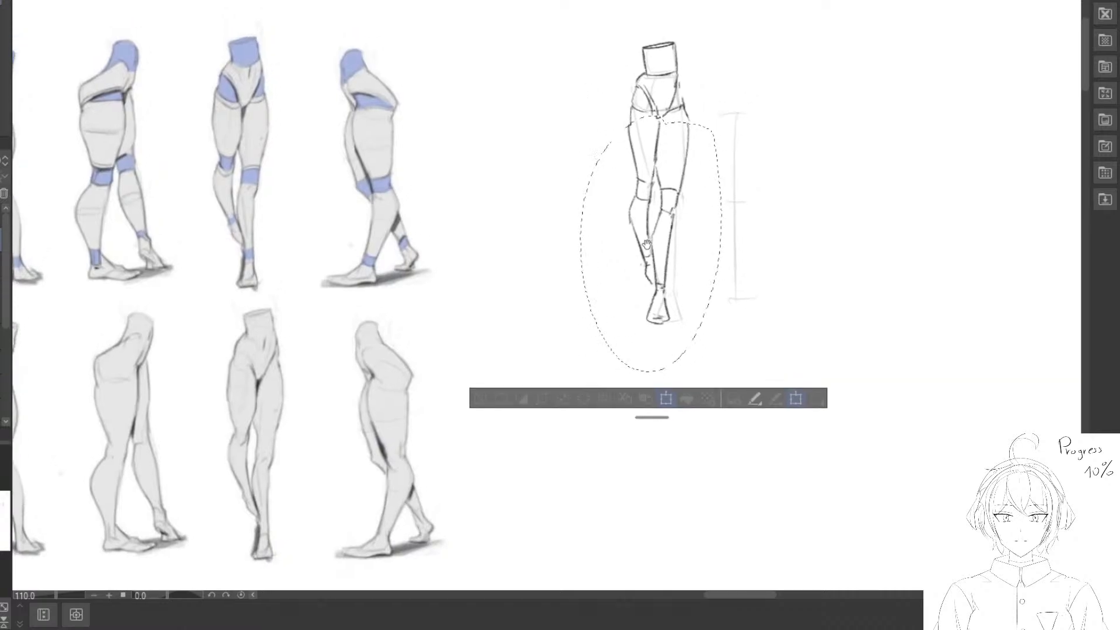
click(604, 398)
click(481, 399)
Redraw the rear leg's calf contours and outer thigh as fuller, smoother curves.
scroll(560, 301, up, 2)
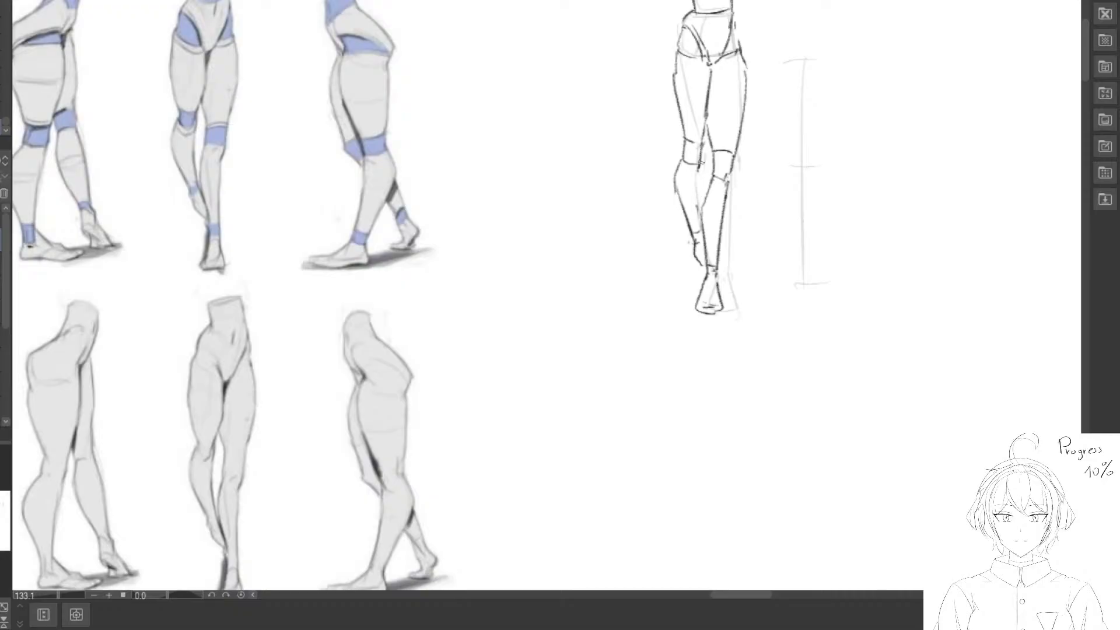
drag(699, 164, 703, 220)
drag(699, 162, 698, 214)
drag(677, 175, 681, 210)
mouse_move(680, 159)
mouse_down()
mouse_move(687, 219)
mouse_move(672, 184)
mouse_move(683, 214)
mouse_up()
drag(675, 81, 686, 129)
mouse_move(679, 73)
mouse_down()
mouse_move(677, 64)
mouse_move(684, 134)
mouse_up()
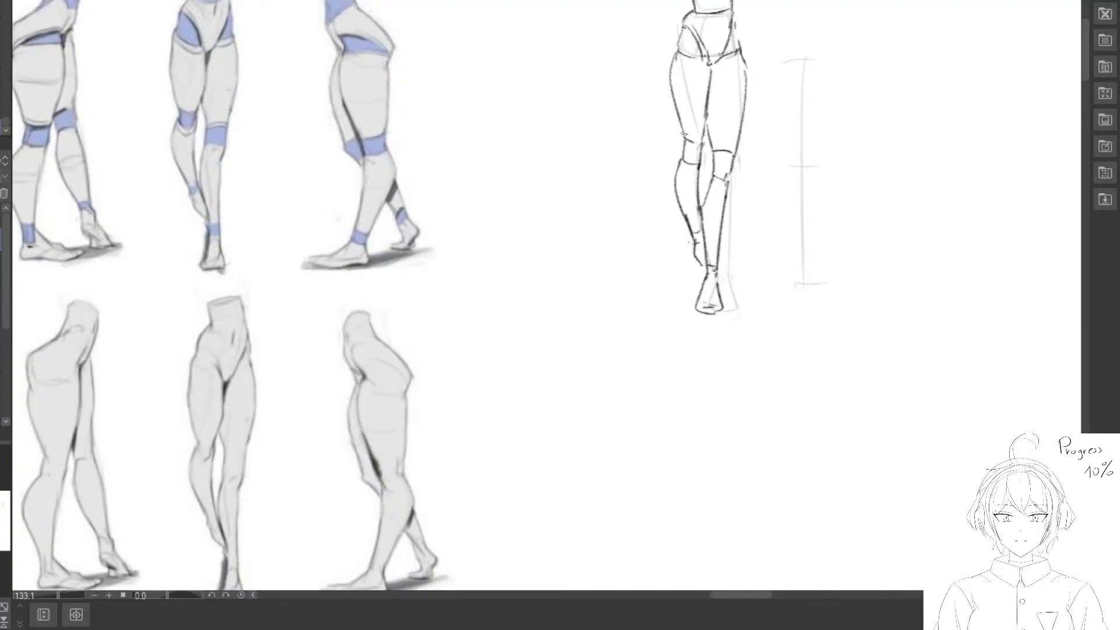
Rework the inner thigh line between the legs and clean up the front leg's outer hip contour.
drag(711, 71, 705, 123)
mouse_move(747, 77)
mouse_down()
mouse_move(745, 62)
mouse_move(747, 77)
mouse_up()
mouse_move(744, 29)
mouse_down()
mouse_move(745, 101)
mouse_move(737, 73)
mouse_move(726, 106)
mouse_up()
mouse_move(736, 32)
mouse_down()
mouse_move(734, 65)
mouse_move(697, 65)
mouse_up()
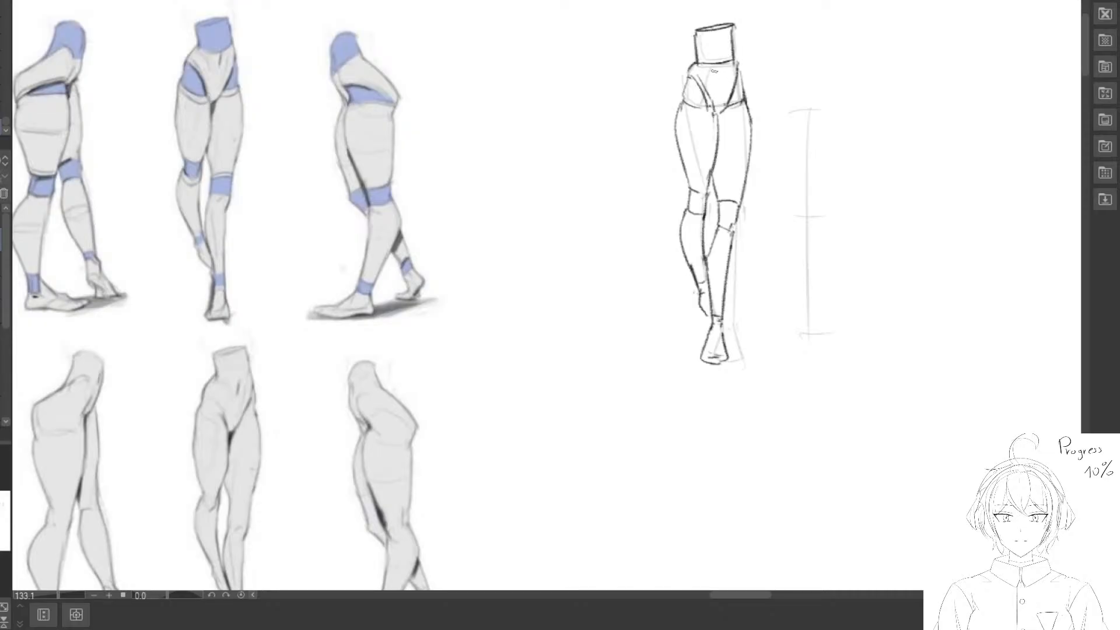
Redraw the front leg's knee band as a boxier shape and rework the upper calf lines beneath it.
mouse_move(734, 211)
mouse_down()
mouse_move(744, 119)
mouse_move(742, 173)
mouse_move(761, 87)
mouse_up()
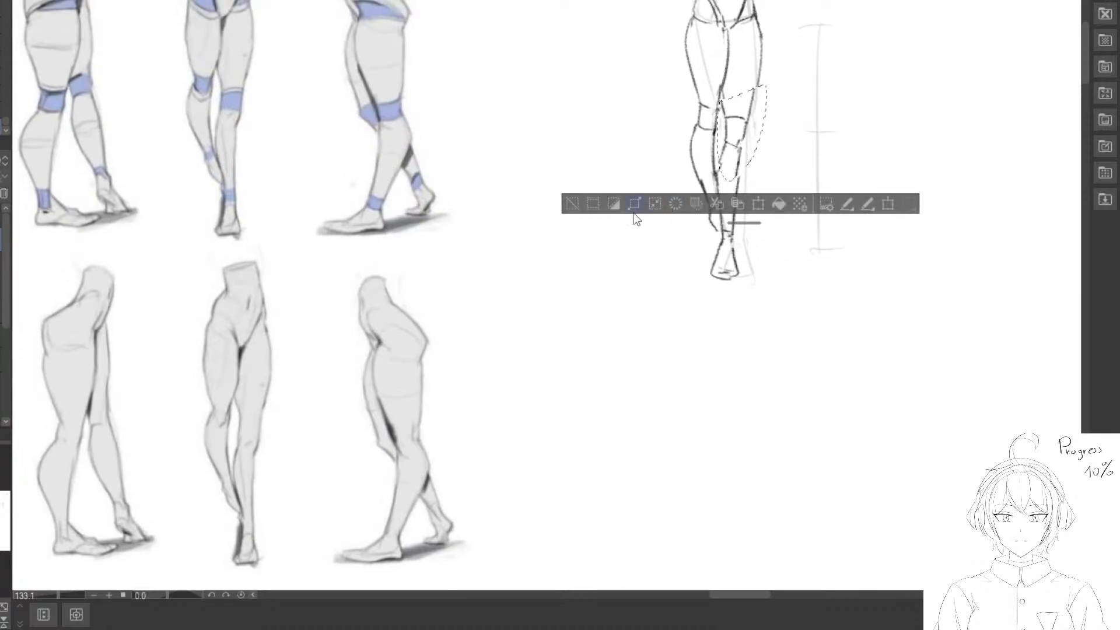
click(573, 204)
key(e)
mouse_move(729, 140)
mouse_down()
mouse_move(724, 130)
mouse_move(747, 120)
mouse_move(741, 148)
mouse_move(722, 146)
mouse_move(722, 186)
mouse_up()
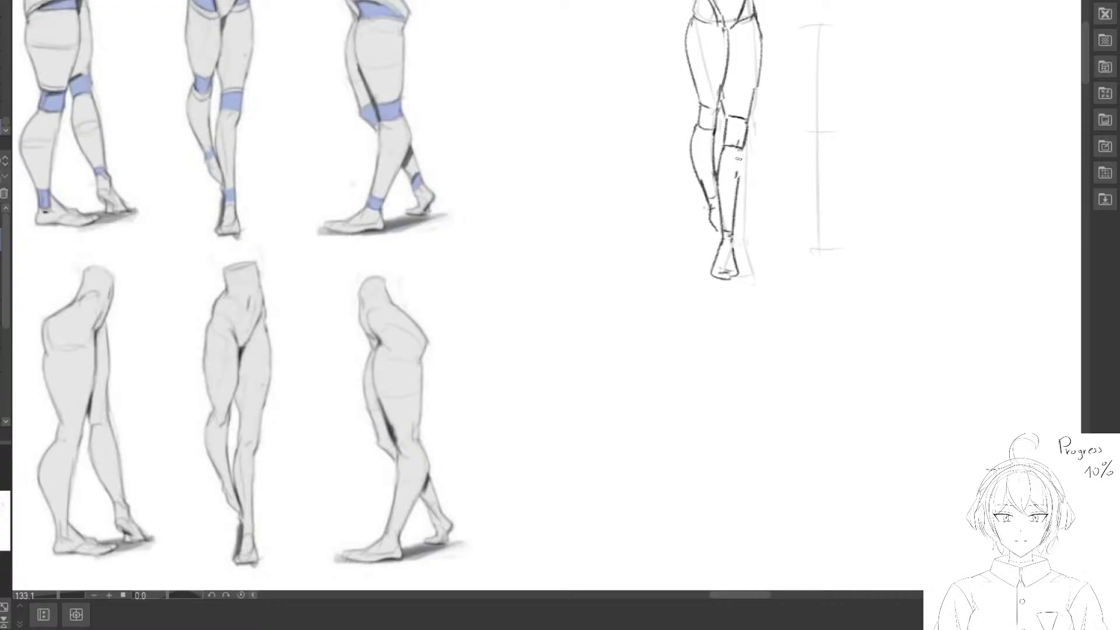
drag(739, 165, 736, 195)
Select the corrected figure, move it over the front-view reference pose for comparison, and deselect it.
scroll(727, 216, down, 3)
drag(803, 153, 703, 158)
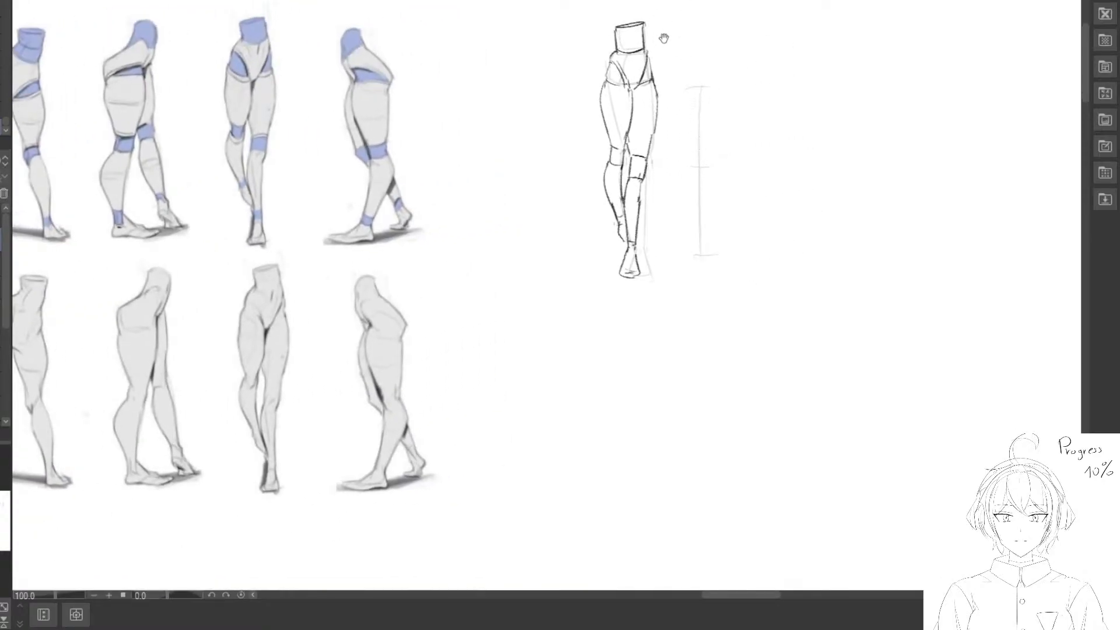
drag(664, 39, 690, 96)
key(m)
mouse_move(668, 44)
mouse_down()
mouse_move(679, 379)
mouse_move(711, 41)
mouse_up()
mouse_move(669, 200)
mouse_down()
mouse_move(482, 180)
mouse_move(768, 215)
mouse_move(560, 243)
mouse_move(568, 204)
mouse_up()
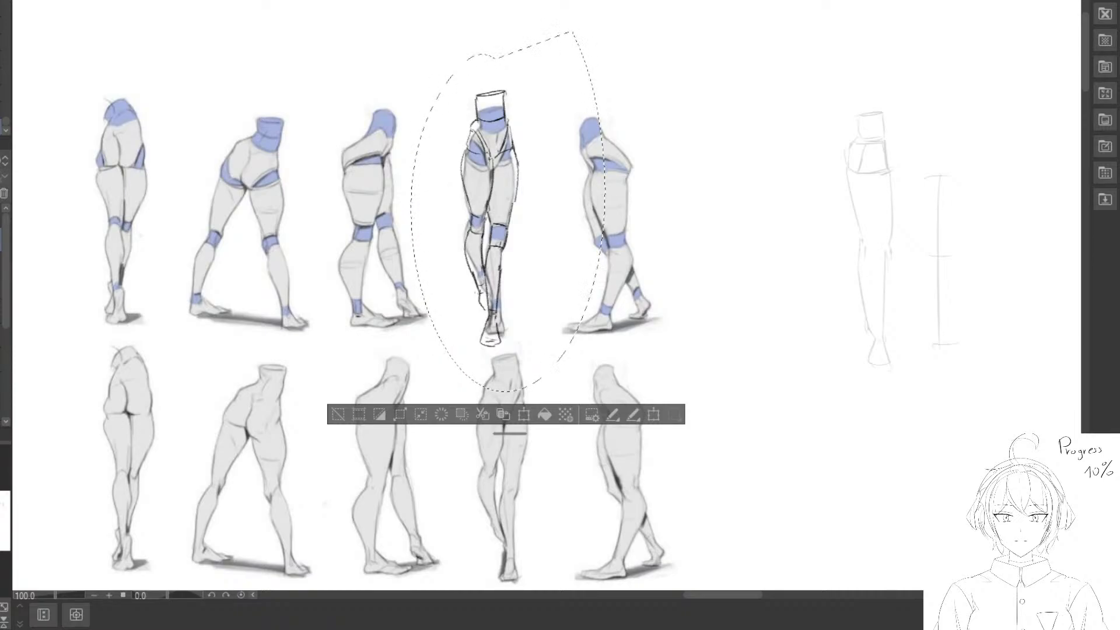
key(ctrl+d)
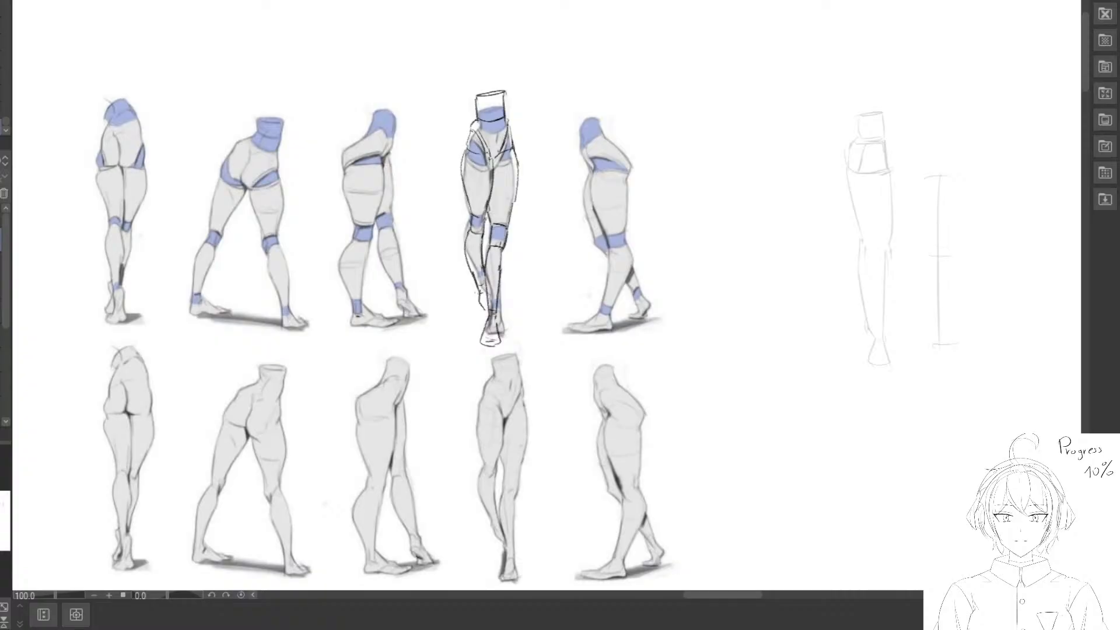
Enclose the overlaid figure in a new freehand selection around the whole pose.
drag(525, 174, 464, 111)
key(ctrl+z)
mouse_move(489, 55)
mouse_down()
mouse_move(437, 234)
mouse_move(578, 88)
mouse_up()
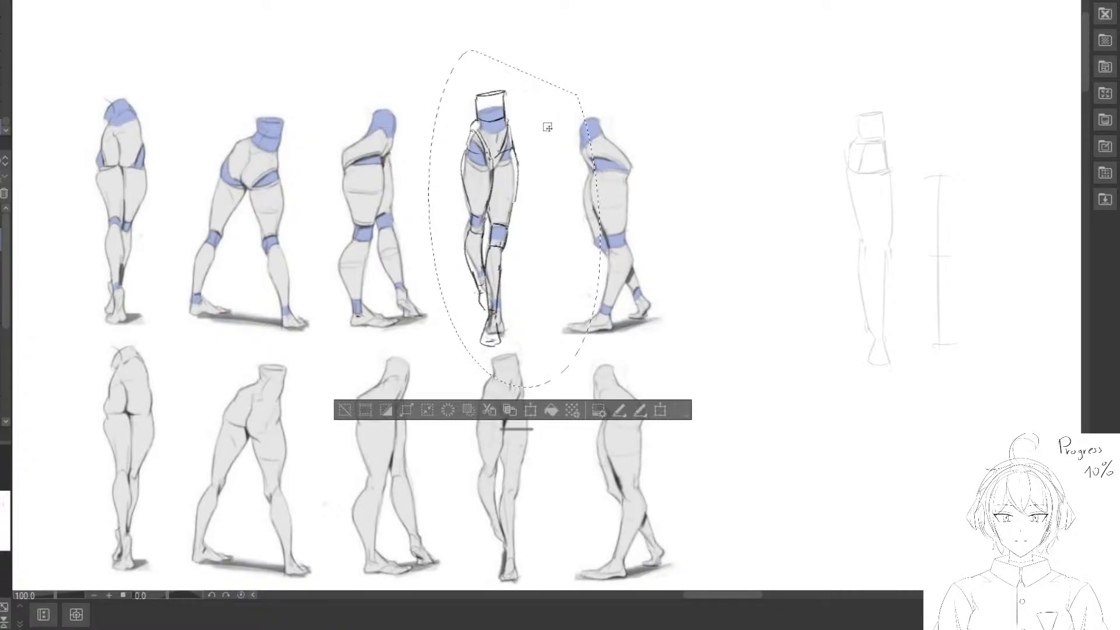
mouse_move(493, 216)
mouse_down()
mouse_move(786, 217)
mouse_move(752, 207)
mouse_move(495, 220)
mouse_up()
Start a new figure on an empty canvas area with the arched waist block, the pelvis wedge and a first thigh line.
drag(566, 219, 342, 138)
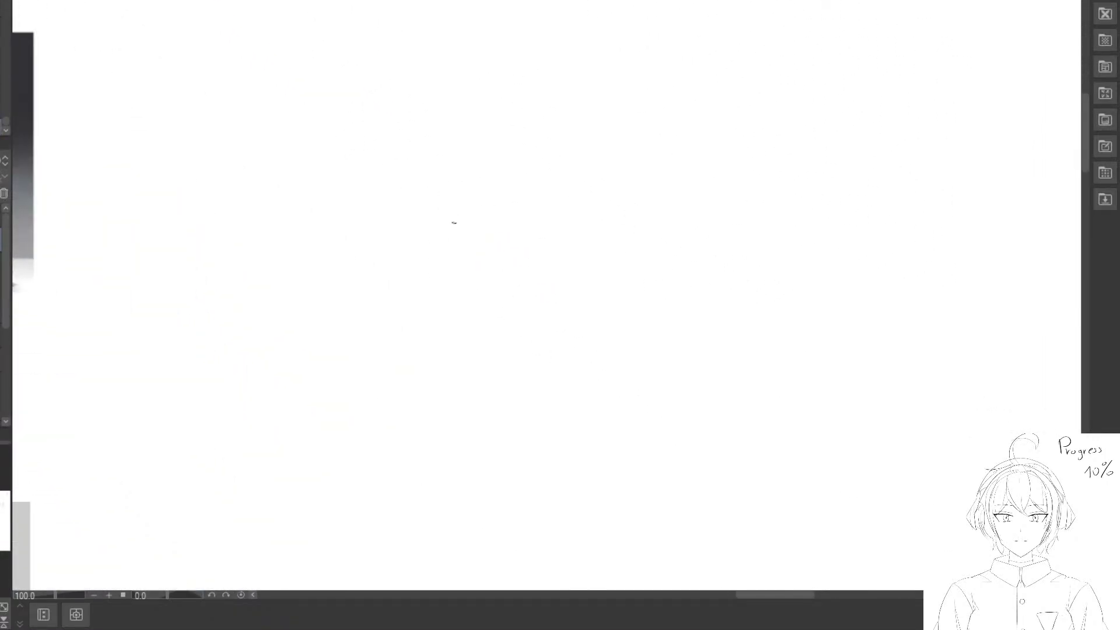
scroll(454, 222, up, 2)
drag(412, 140, 477, 147)
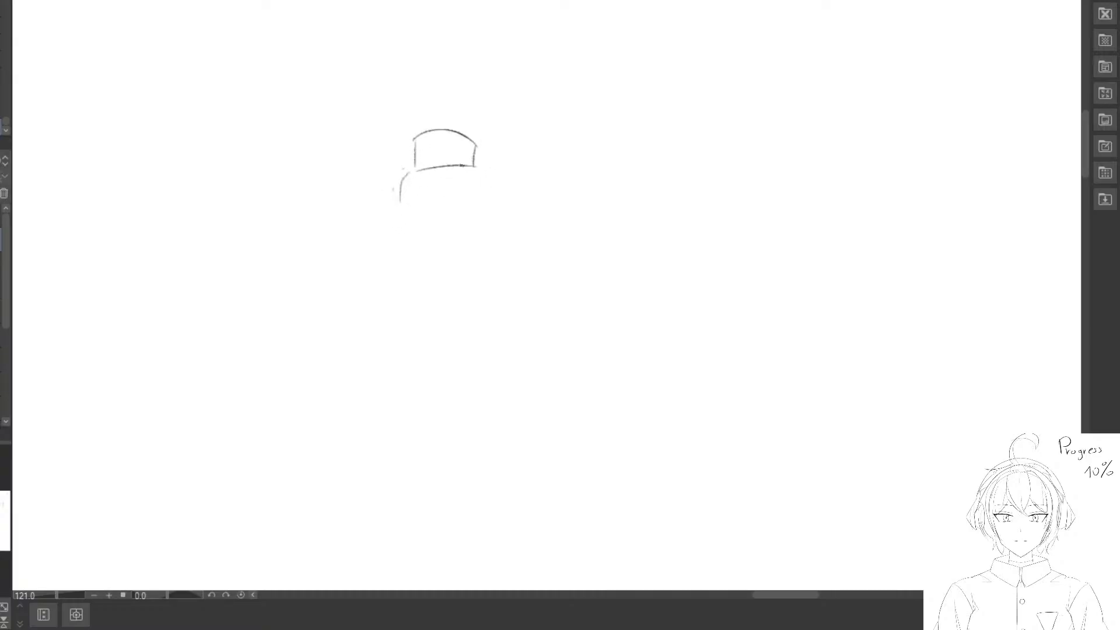
drag(423, 229, 427, 182)
mouse_move(406, 139)
mouse_down()
mouse_move(430, 171)
mouse_move(481, 131)
mouse_up()
mouse_move(432, 175)
mouse_down()
mouse_move(432, 155)
mouse_move(421, 233)
mouse_up()
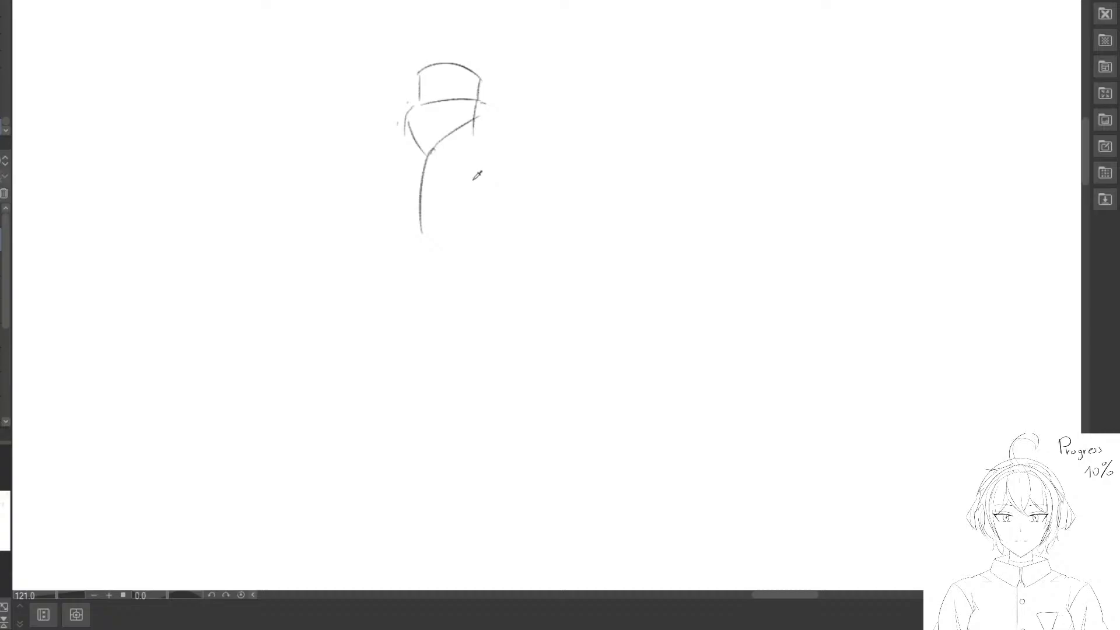
Sketch the near leg's hip, outer thigh contour and front of the knee below the pelvis.
mouse_move(500, 120)
mouse_down()
mouse_move(498, 169)
mouse_move(473, 233)
mouse_up()
mouse_move(503, 152)
mouse_down()
mouse_move(488, 202)
mouse_move(470, 232)
mouse_up()
drag(439, 185, 437, 237)
drag(472, 274, 446, 216)
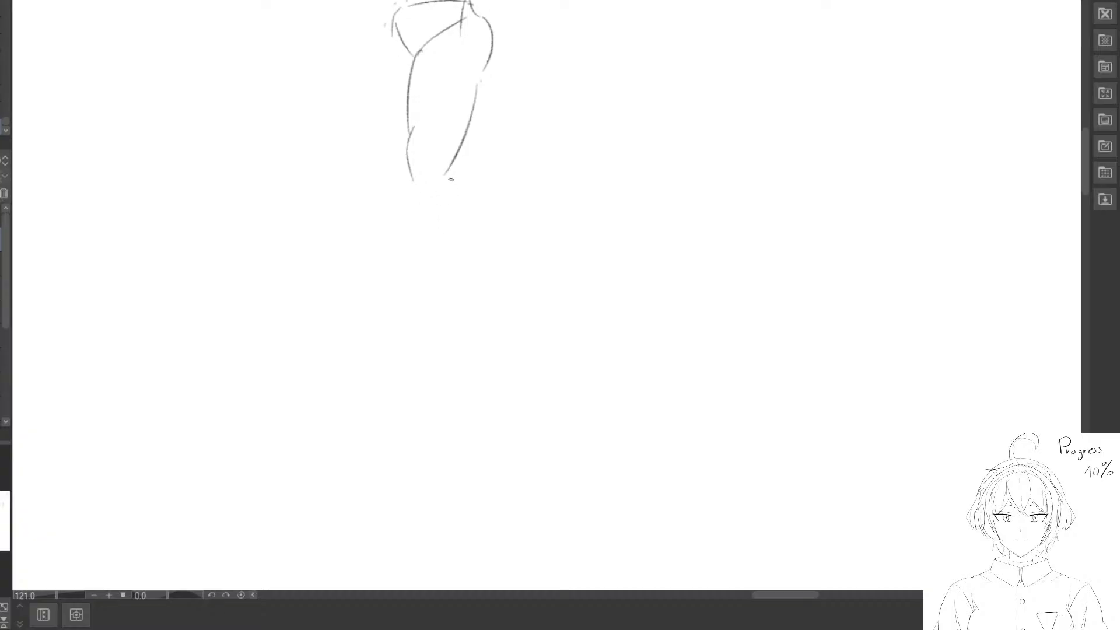
Sketch the near leg's calf, shin and a pointed foot below the knee.
drag(446, 171, 452, 274)
mouse_move(406, 178)
mouse_down()
mouse_move(433, 277)
mouse_move(402, 304)
mouse_up()
mouse_move(401, 310)
mouse_down()
mouse_move(445, 308)
mouse_move(405, 313)
mouse_move(420, 288)
mouse_move(390, 311)
mouse_up()
key(e)
key(p)
drag(391, 316, 444, 315)
drag(395, 216, 423, 304)
Examine the rows of leg pose reference images elsewhere on the canvas.
scroll(416, 305, down, 2)
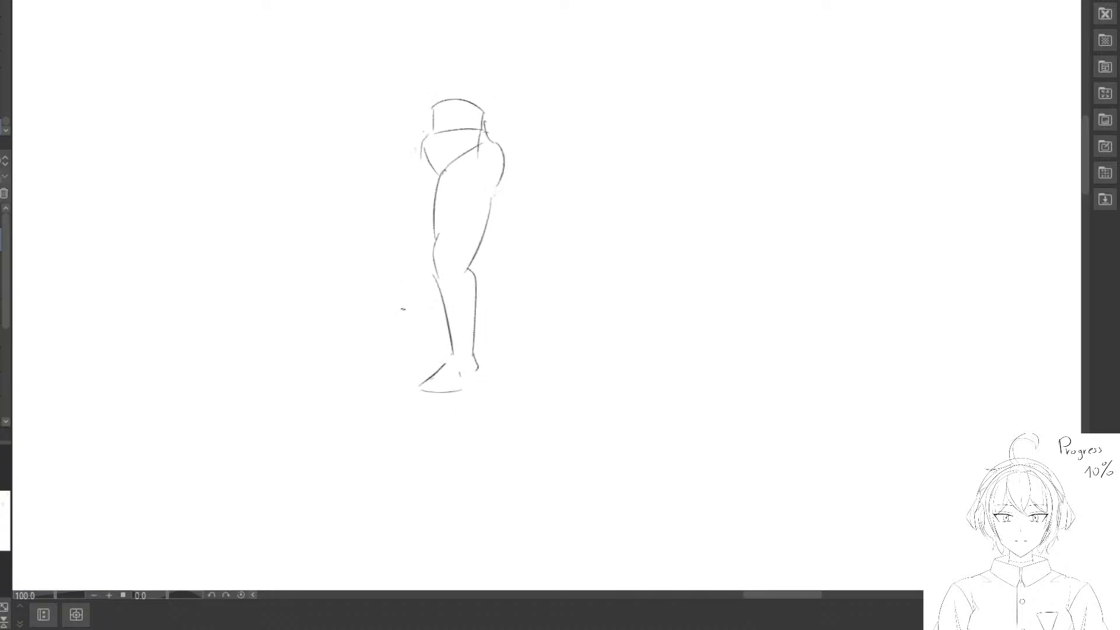
scroll(385, 297, down, 2)
drag(319, 262, 603, 248)
scroll(456, 240, down, 2)
mouse_move(234, 242)
mouse_down()
mouse_move(443, 300)
mouse_move(499, 337)
mouse_up()
scroll(392, 180, up, 2)
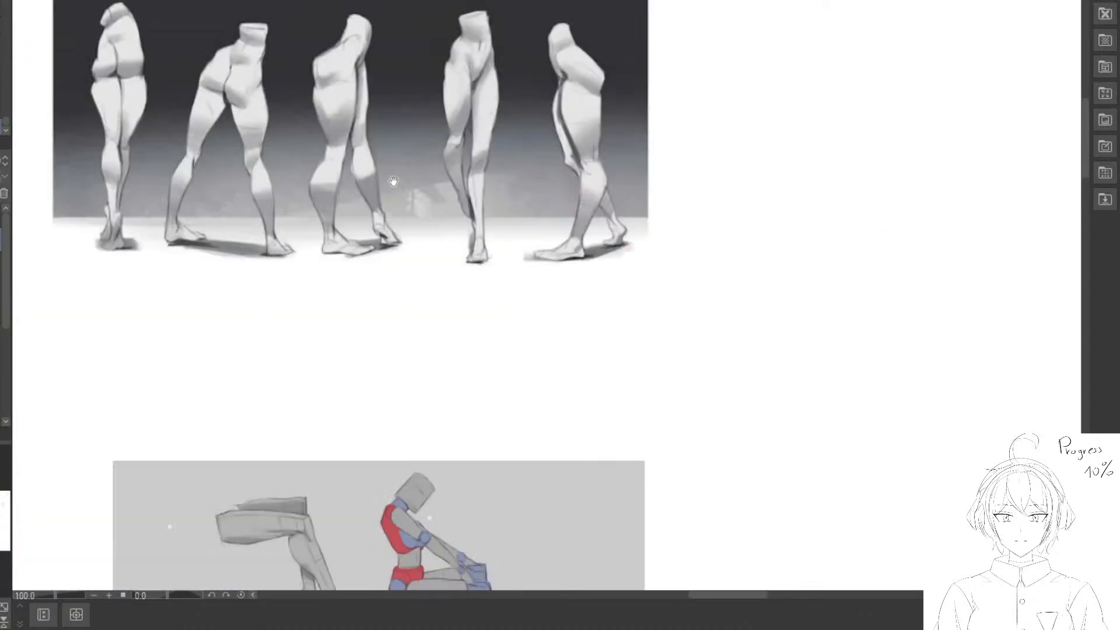
drag(389, 88, 475, 257)
drag(692, 97, 478, 372)
mouse_move(453, 258)
mouse_down()
mouse_move(513, 287)
mouse_move(566, 275)
mouse_up()
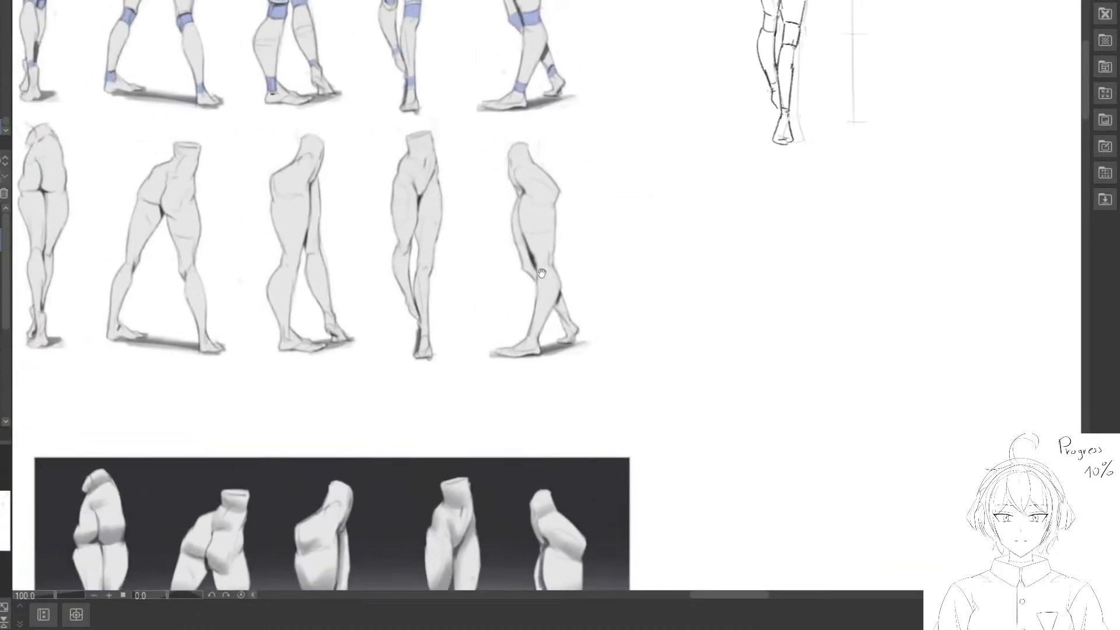
drag(299, 292, 735, 257)
Write an underlined "Style" note beside the leg references, and erase it again.
mouse_move(296, 175)
mouse_down()
mouse_move(412, 194)
mouse_move(388, 223)
mouse_up()
drag(414, 189, 415, 228)
mouse_move(404, 209)
mouse_down()
mouse_move(421, 206)
mouse_move(431, 225)
mouse_up()
mouse_move(438, 212)
mouse_down()
mouse_move(424, 251)
mouse_move(492, 244)
mouse_move(414, 249)
mouse_up()
scroll(453, 291, down, 2)
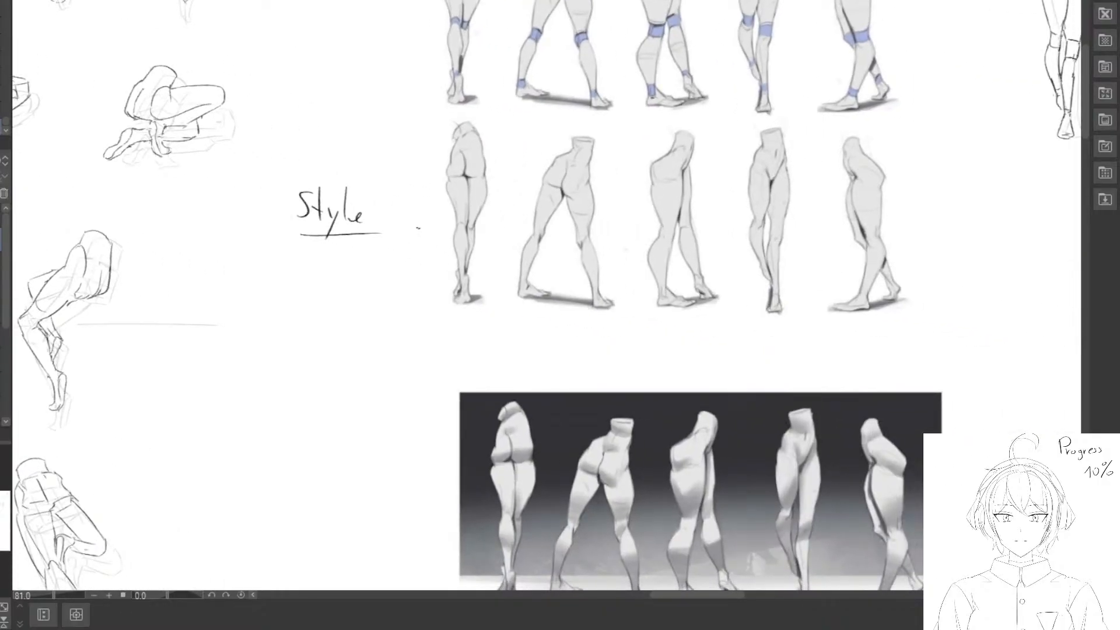
key(e)
drag(344, 201, 335, 229)
Try sketching long oval muscle shapes on the near thigh of the leg figure, and erase them.
drag(807, 340, 342, 95)
drag(584, 361, 231, 191)
drag(635, 345, 497, 246)
scroll(415, 222, up, 3)
drag(576, 212, 432, 236)
mouse_move(350, 191)
mouse_down()
mouse_move(425, 199)
mouse_move(450, 168)
mouse_up()
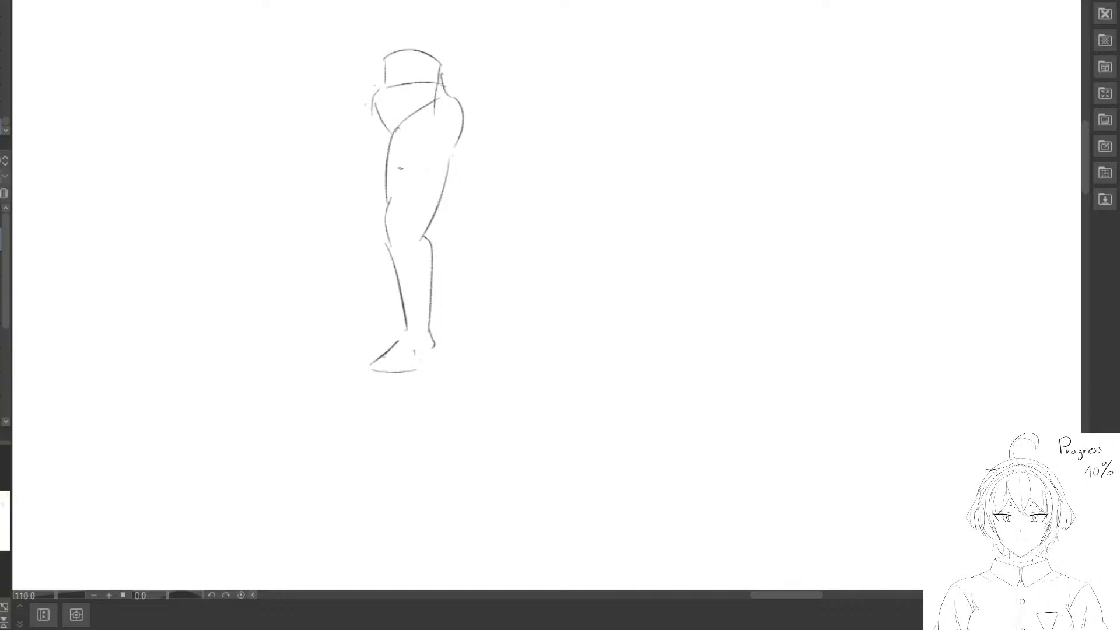
mouse_move(416, 121)
mouse_down()
mouse_move(394, 152)
mouse_move(392, 189)
mouse_up()
key(e)
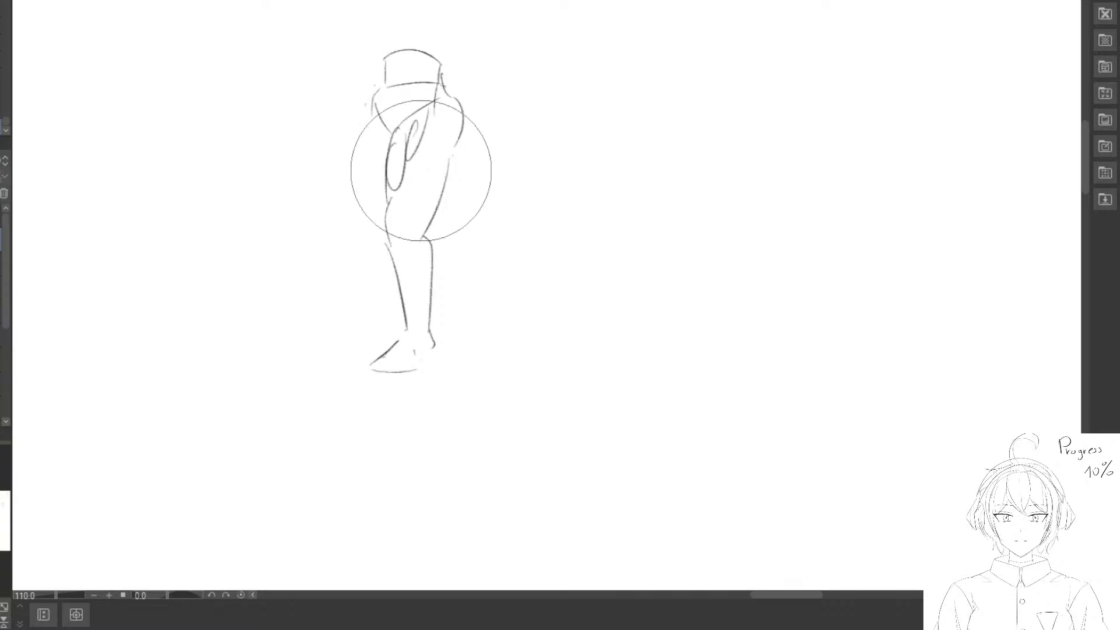
mouse_move(437, 113)
mouse_down()
mouse_move(408, 163)
mouse_move(414, 175)
mouse_up()
Sketch the far leg's thigh, knee, shin and pointed foot behind the near leg.
mouse_move(372, 123)
mouse_down()
mouse_move(368, 190)
mouse_move(360, 137)
mouse_move(355, 200)
mouse_move(383, 317)
mouse_move(367, 337)
mouse_move(373, 350)
mouse_up()
key(e)
key(p)
key(e)
key(p)
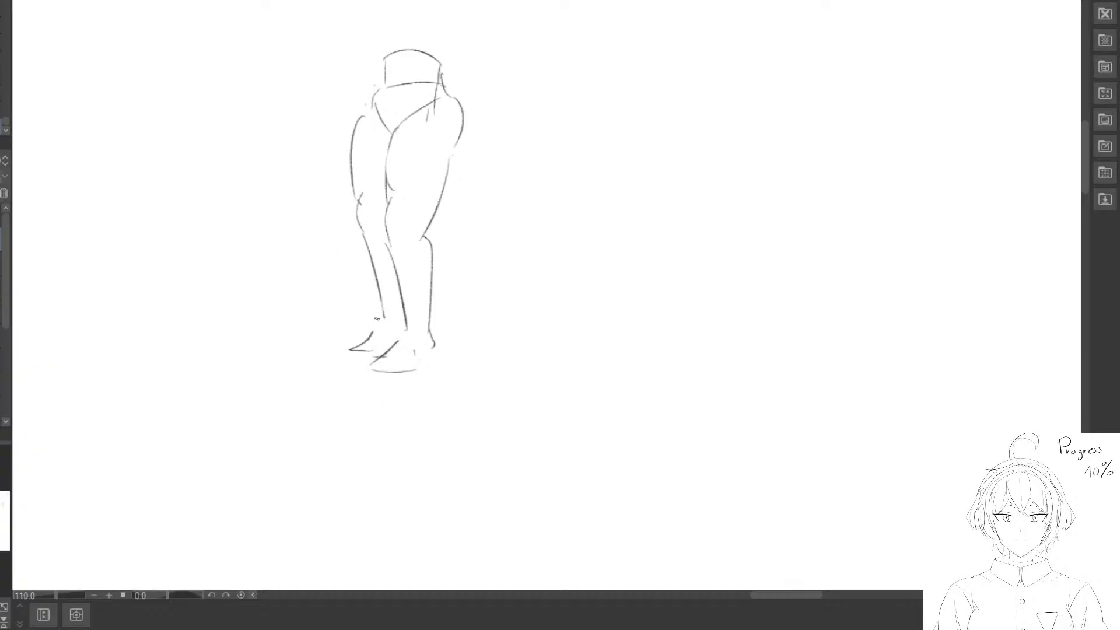
Sketch long muscle shapes along both thighs and outline the kneecap on the far leg.
drag(368, 119, 385, 196)
drag(370, 125, 387, 193)
drag(436, 111, 384, 193)
drag(376, 123, 368, 199)
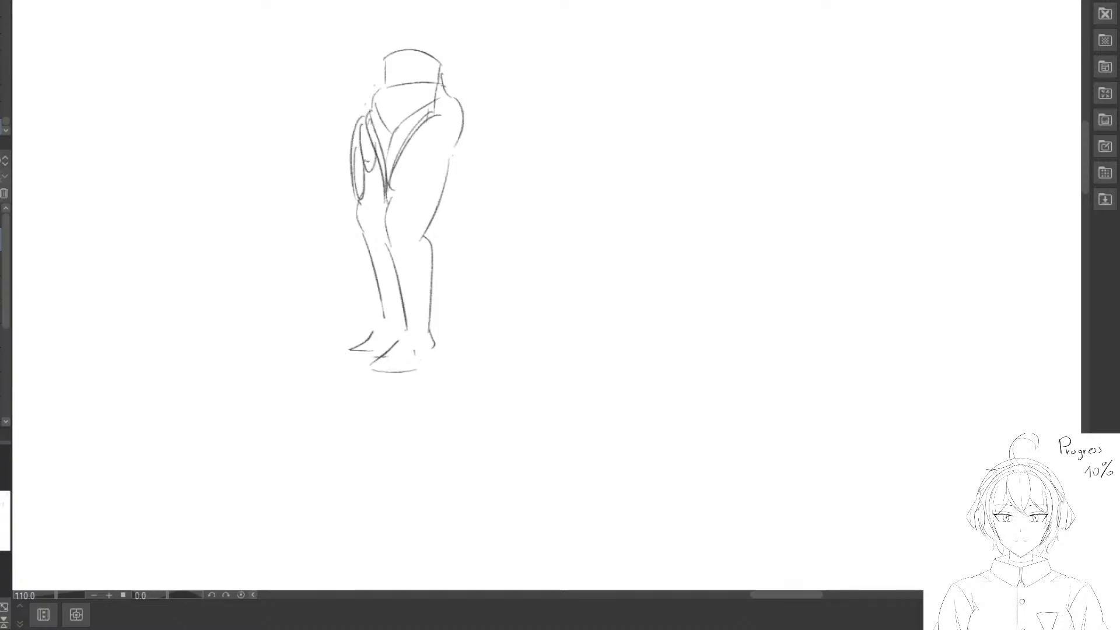
drag(367, 161, 380, 196)
drag(354, 252, 361, 211)
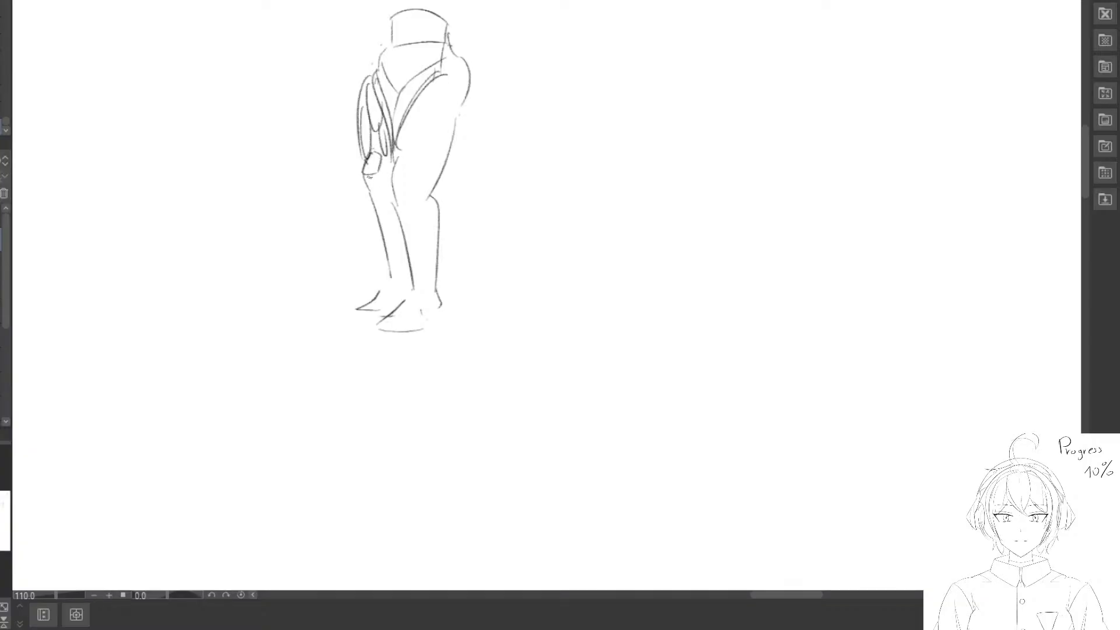
Add long shin and muscle lines running from knee to ankle on both lower legs.
drag(381, 172, 405, 271)
drag(376, 193, 404, 290)
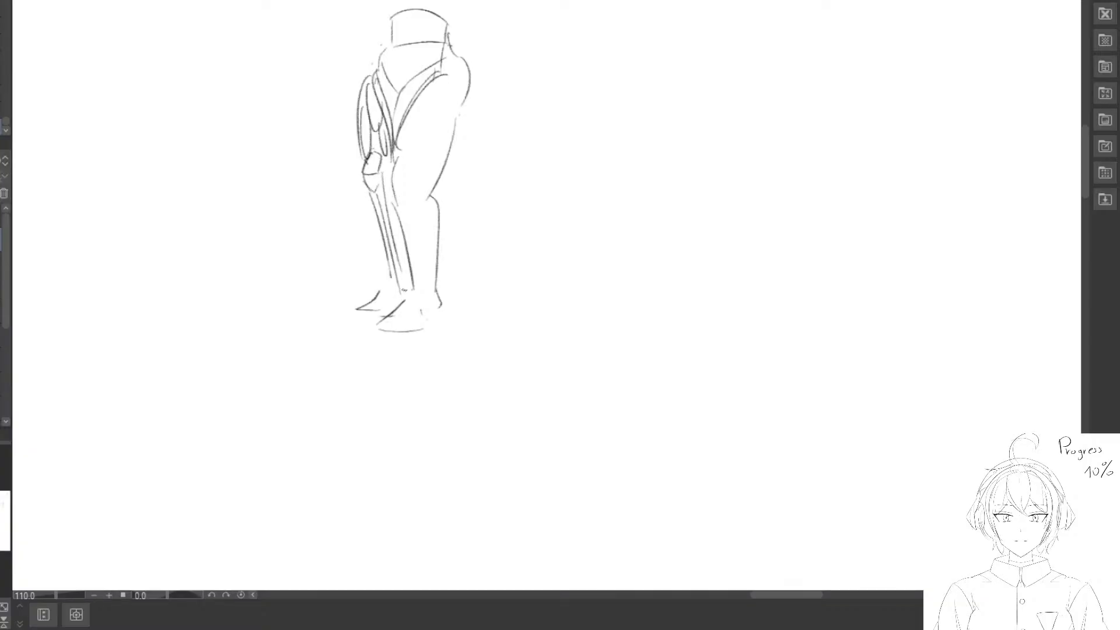
key(e)
mouse_move(418, 174)
mouse_down()
mouse_move(403, 174)
mouse_move(425, 292)
mouse_up()
key(p)
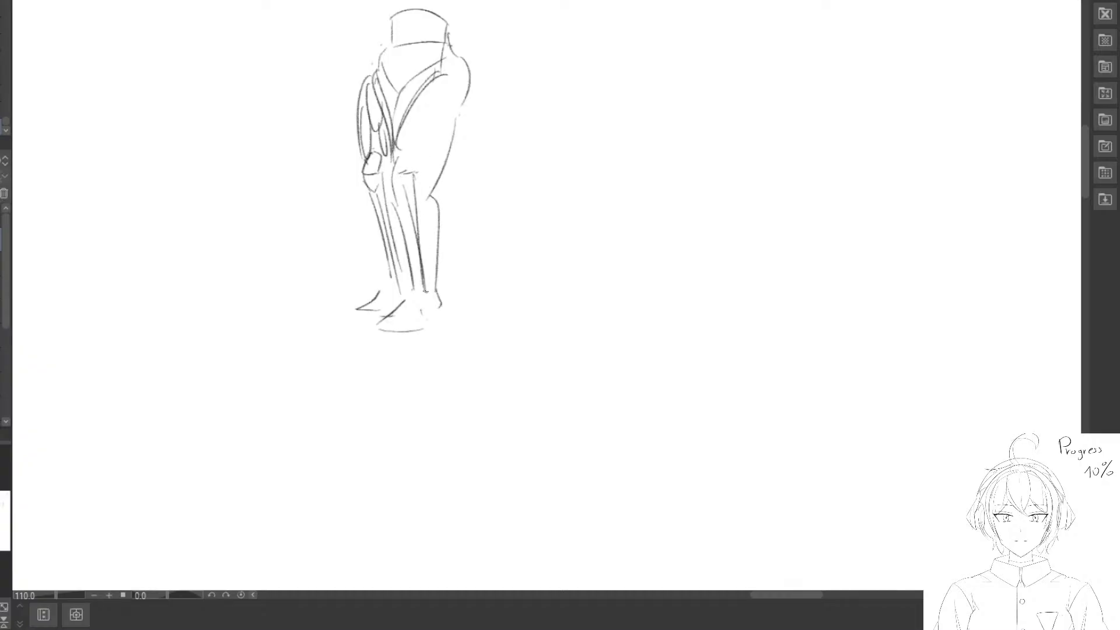
Sketch elongated oval muscle shapes on the near thigh and clean up the area above its knee.
mouse_move(504, 239)
mouse_down()
mouse_move(418, 255)
mouse_move(464, 306)
mouse_up()
mouse_move(383, 240)
mouse_down()
mouse_move(411, 212)
mouse_move(431, 127)
mouse_up()
key(e)
mouse_move(411, 173)
mouse_down()
mouse_move(419, 144)
mouse_move(402, 160)
mouse_move(430, 119)
mouse_up()
key(p)
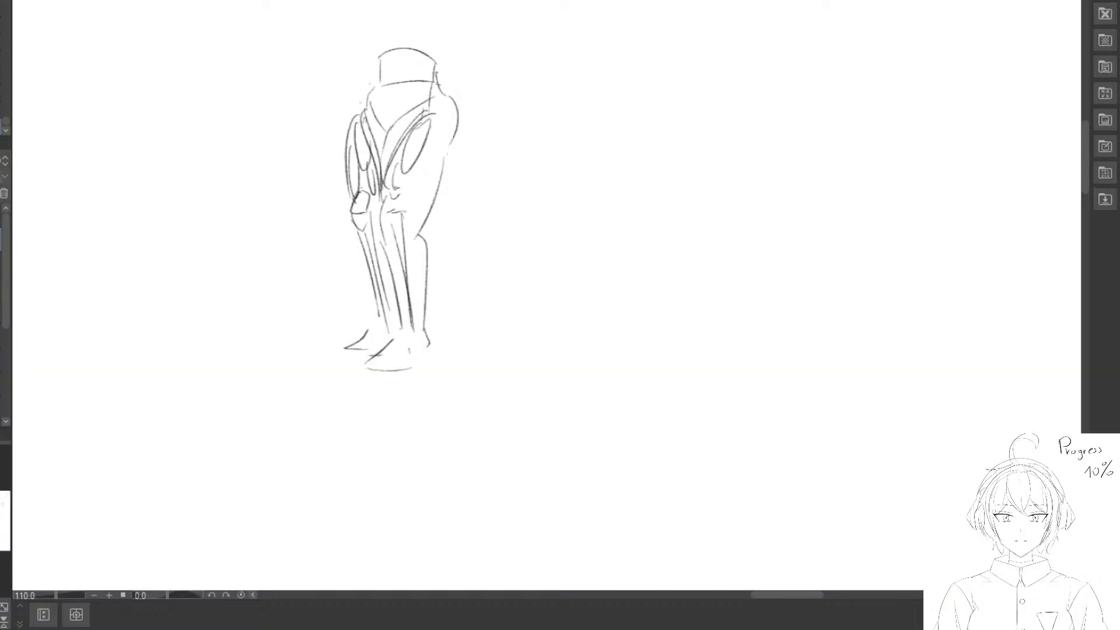
Draw a vertical leg guide line beside the figure, with a midpoint tick and a flat foot at its base.
drag(571, 203, 488, 180)
drag(523, 70, 529, 341)
key(e)
key(p)
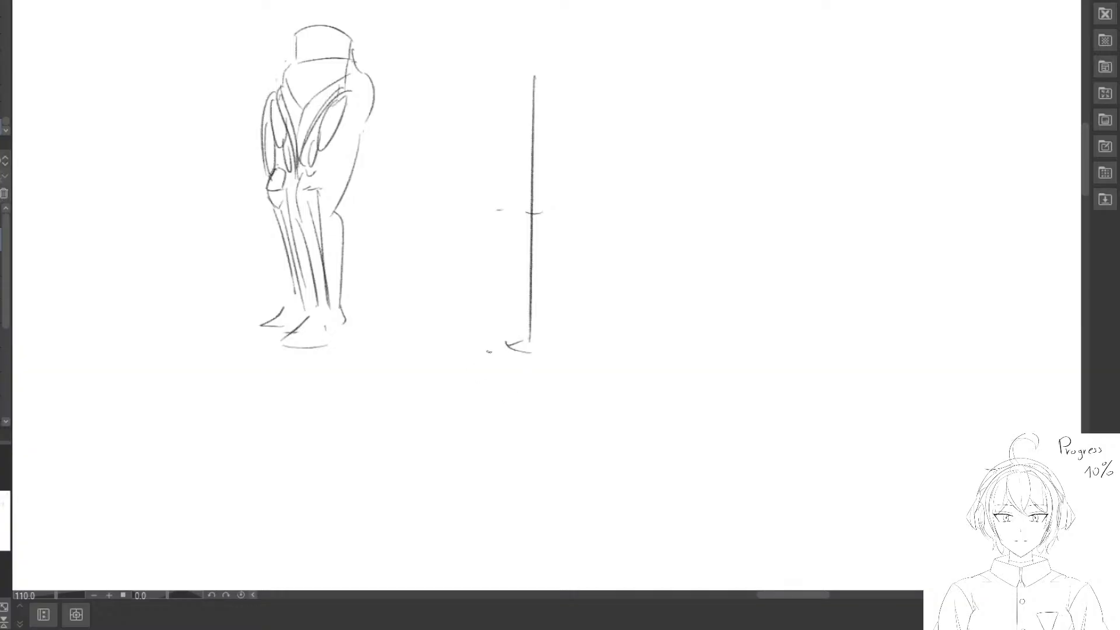
key(e)
key(p)
mouse_move(520, 350)
mouse_down()
mouse_move(484, 347)
mouse_move(534, 342)
mouse_up()
mouse_move(464, 208)
mouse_down()
mouse_move(540, 197)
mouse_move(543, 180)
mouse_up()
key(e)
drag(569, 185, 569, 183)
Draw a short diagonal curve beside the shaded legs reference, and erase it again.
drag(287, 138, 568, 328)
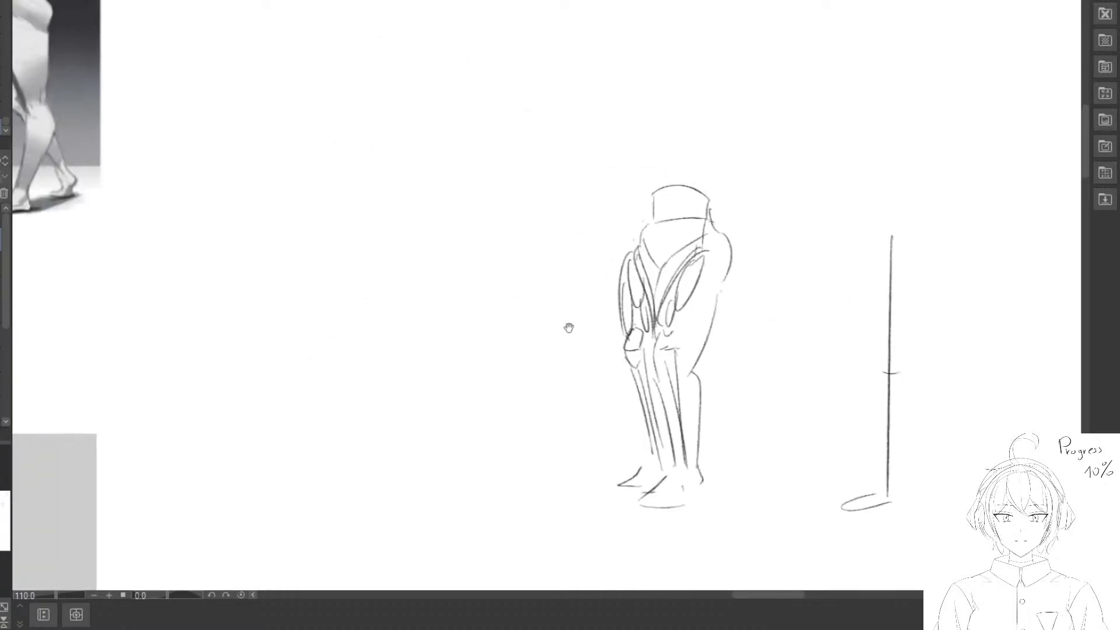
scroll(357, 292, down, 4)
drag(164, 155, 467, 330)
key(p)
drag(559, 192, 498, 238)
drag(505, 219, 507, 220)
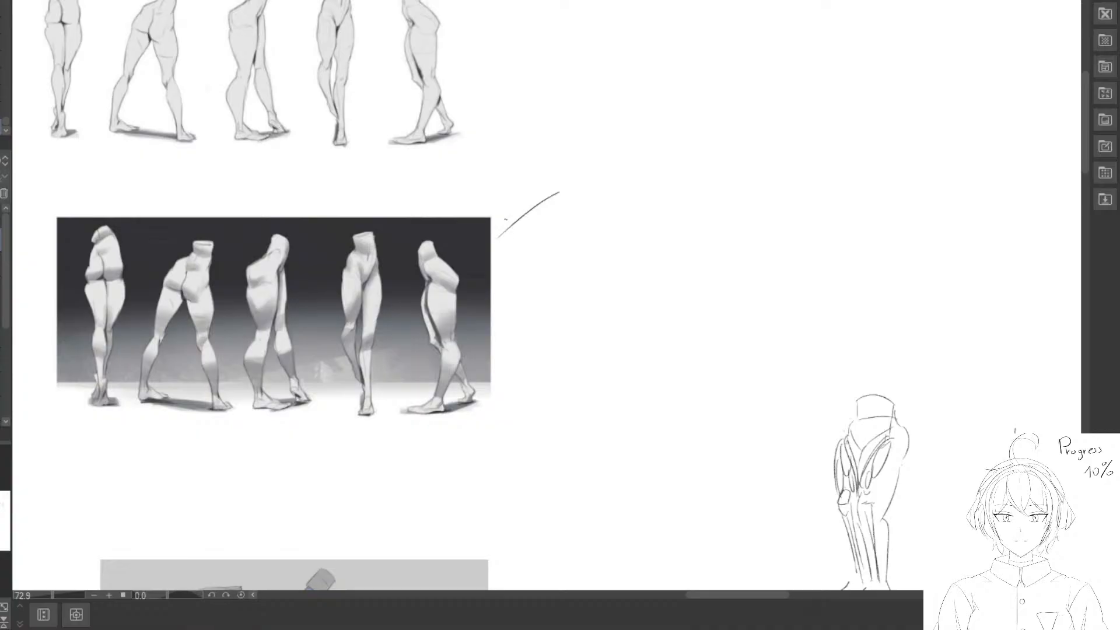
key(e)
drag(563, 188, 515, 251)
Review the shaded legs reference and erase the vertical guide line with its foot beside the leg figure.
drag(271, 341, 427, 289)
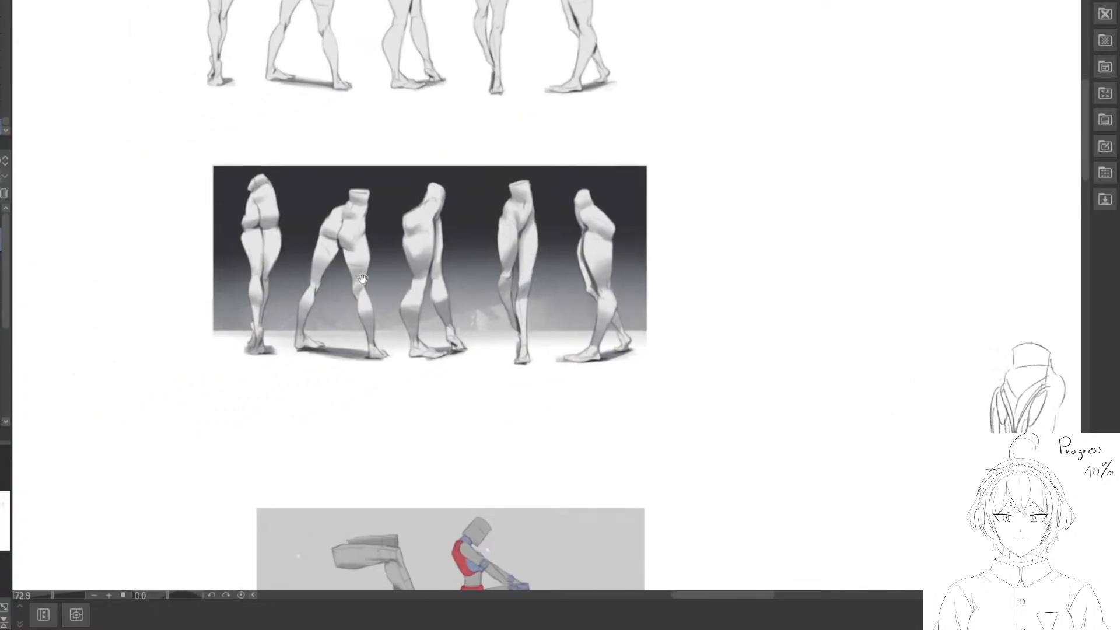
drag(376, 328, 379, 250)
scroll(500, 247, up, 3)
drag(500, 248, 472, 301)
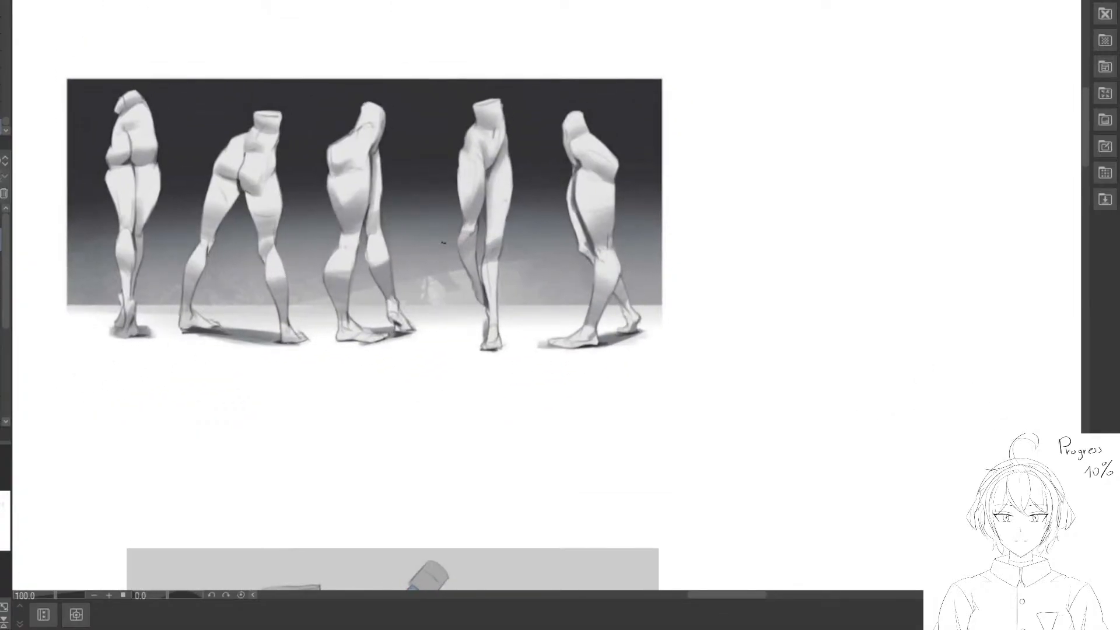
mouse_move(850, 433)
mouse_down()
mouse_move(550, 287)
mouse_move(233, 187)
mouse_up()
mouse_move(556, 256)
mouse_down()
mouse_move(482, 238)
mouse_move(332, 249)
mouse_up()
mouse_move(535, 112)
mouse_down()
mouse_move(501, 383)
mouse_move(494, 356)
mouse_up()
drag(544, 256, 429, 339)
Sketch a large thigh outline with a curved lower edge in the empty space beside the leg figure.
key(p)
drag(524, 73, 448, 186)
drag(450, 192, 538, 228)
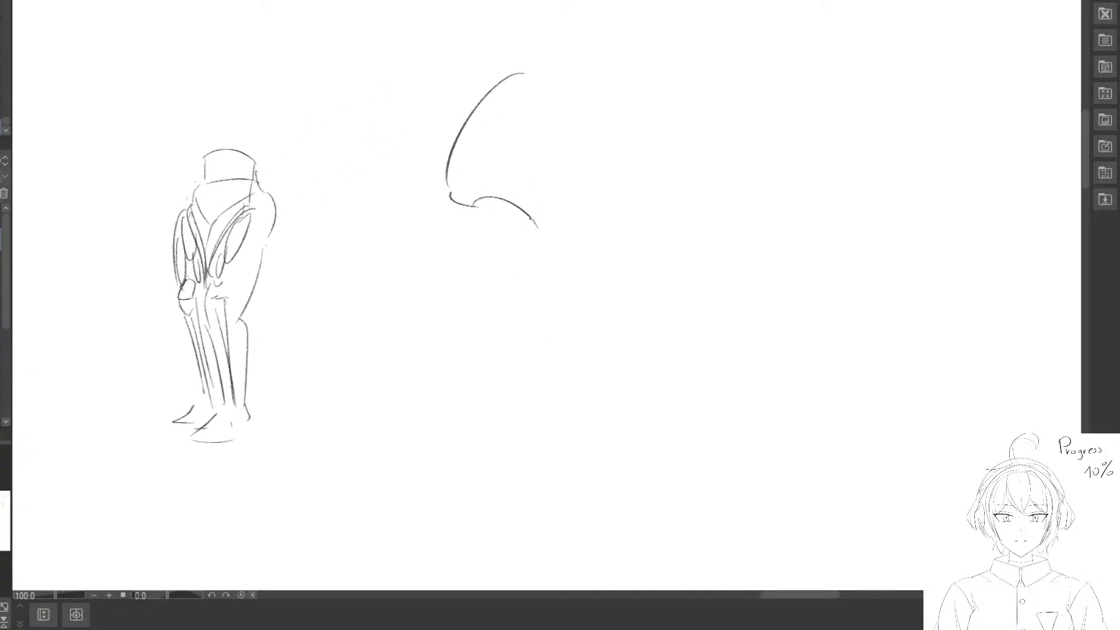
drag(603, 94, 539, 227)
mouse_move(645, 219)
mouse_down()
mouse_move(537, 155)
mouse_move(570, 193)
mouse_up()
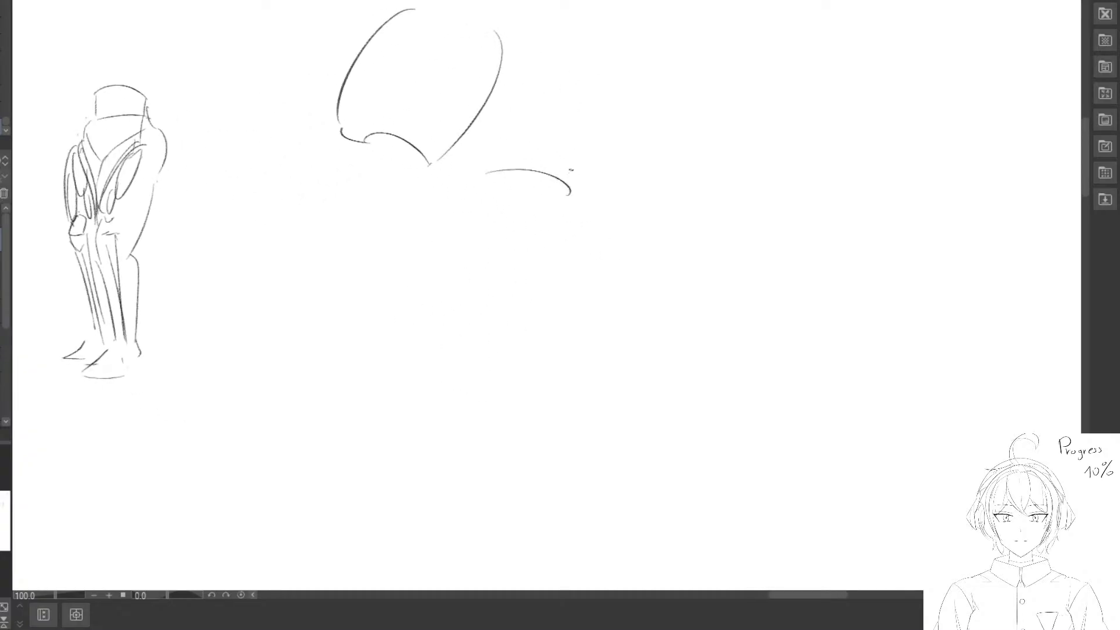
Clean up the large thigh's lower edge, redraw it as a cross-contour curve and extend the outline to the knee.
key(e)
click(494, 87)
drag(373, 151, 352, 140)
key(p)
mouse_move(342, 132)
mouse_down()
mouse_move(437, 161)
mouse_move(409, 157)
mouse_up()
key(e)
key(p)
drag(340, 123, 303, 195)
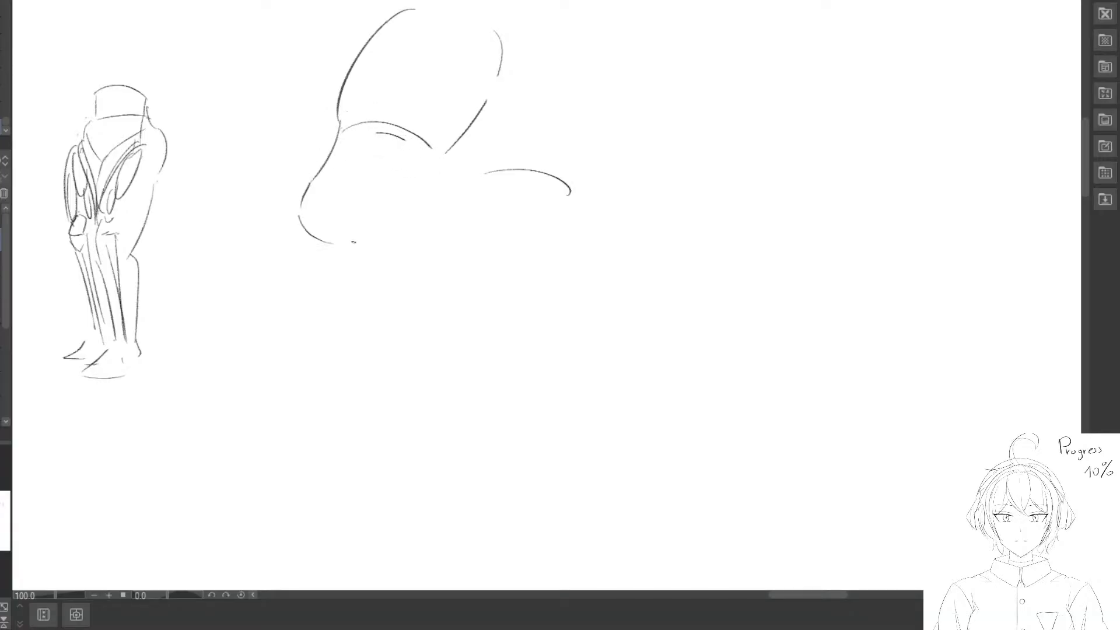
Erase the rounded knee outline and redraw the knee front with angular lines joining the thigh.
key(e)
mouse_move(346, 252)
mouse_down()
mouse_move(297, 222)
mouse_move(313, 270)
mouse_up()
key(p)
key(e)
drag(344, 150, 314, 183)
key(p)
mouse_move(333, 127)
mouse_down()
mouse_move(311, 211)
mouse_move(320, 143)
mouse_move(365, 39)
mouse_move(330, 131)
mouse_up()
key(e)
key(p)
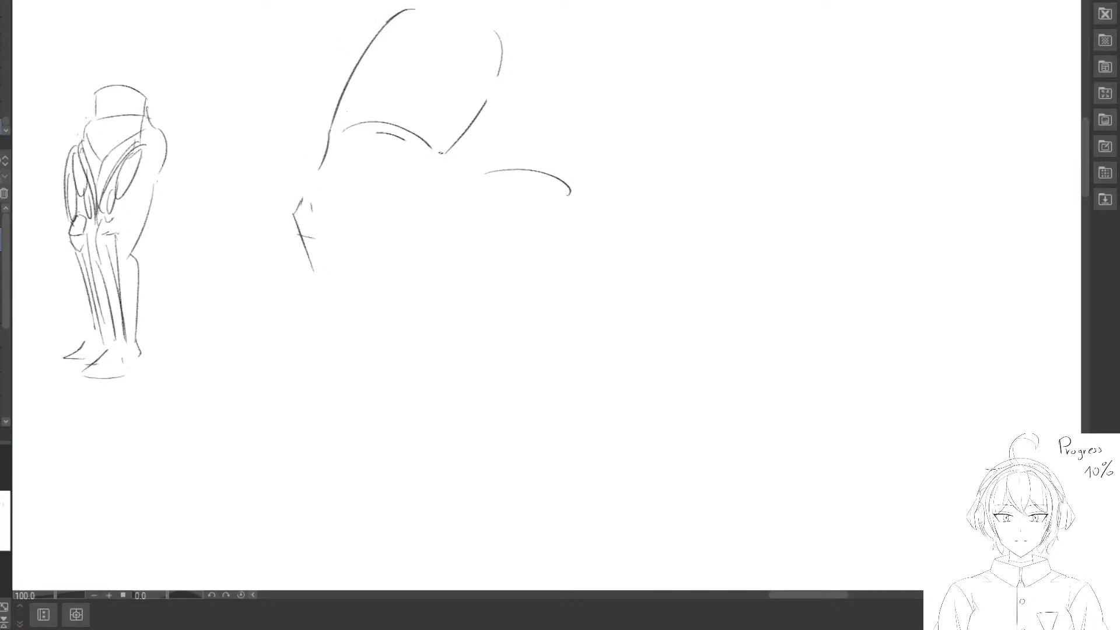
Draw the back of the large leg's lower thigh and build the knee as a box with top and front faces.
mouse_move(442, 151)
mouse_down()
mouse_move(377, 222)
mouse_move(317, 217)
mouse_move(374, 202)
mouse_move(325, 237)
mouse_move(364, 232)
mouse_up()
key(e)
key(p)
key(e)
key(p)
drag(380, 192, 363, 233)
drag(316, 185, 374, 191)
drag(317, 264, 370, 277)
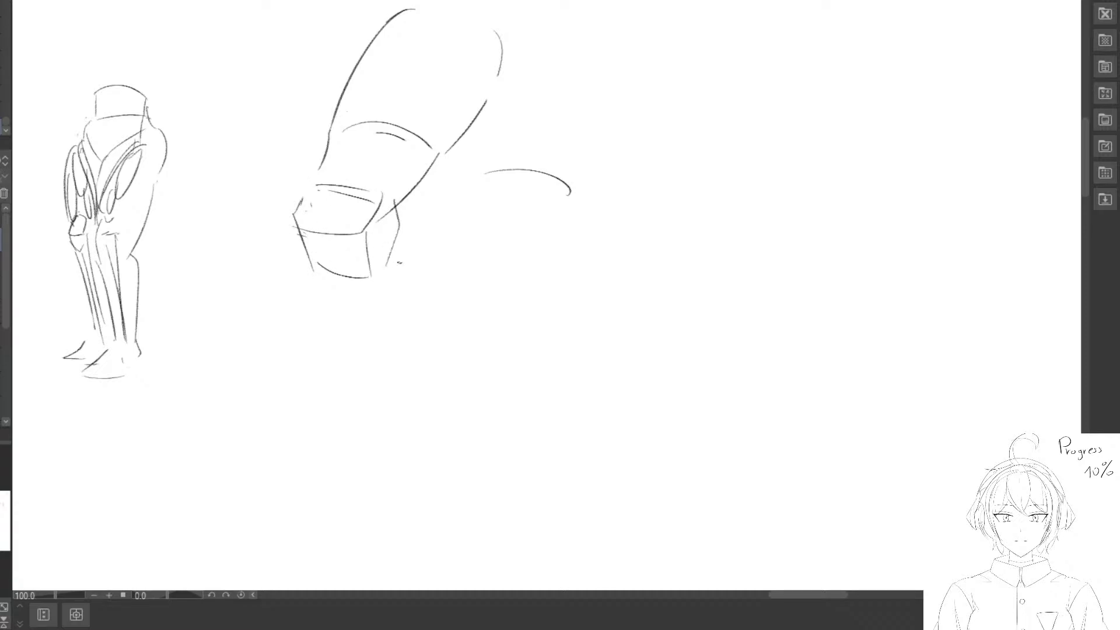
Refine the back of the large leg's knee with lines connecting the thigh to the box.
drag(406, 201, 411, 178)
key(e)
key(p)
drag(428, 142, 398, 203)
mouse_move(401, 203)
mouse_down()
mouse_move(397, 256)
mouse_move(376, 206)
mouse_up()
Sketch the large leg's shin, calf contour and rounded ankle below the knee box.
drag(287, 211, 354, 359)
drag(291, 225, 346, 347)
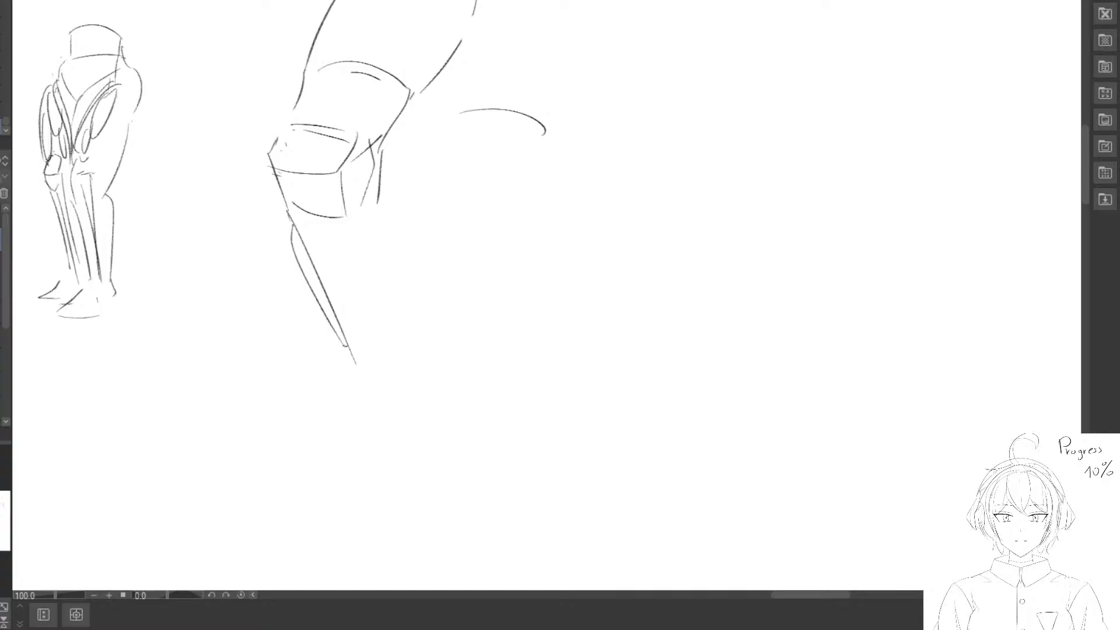
drag(366, 174, 403, 344)
drag(351, 376, 391, 398)
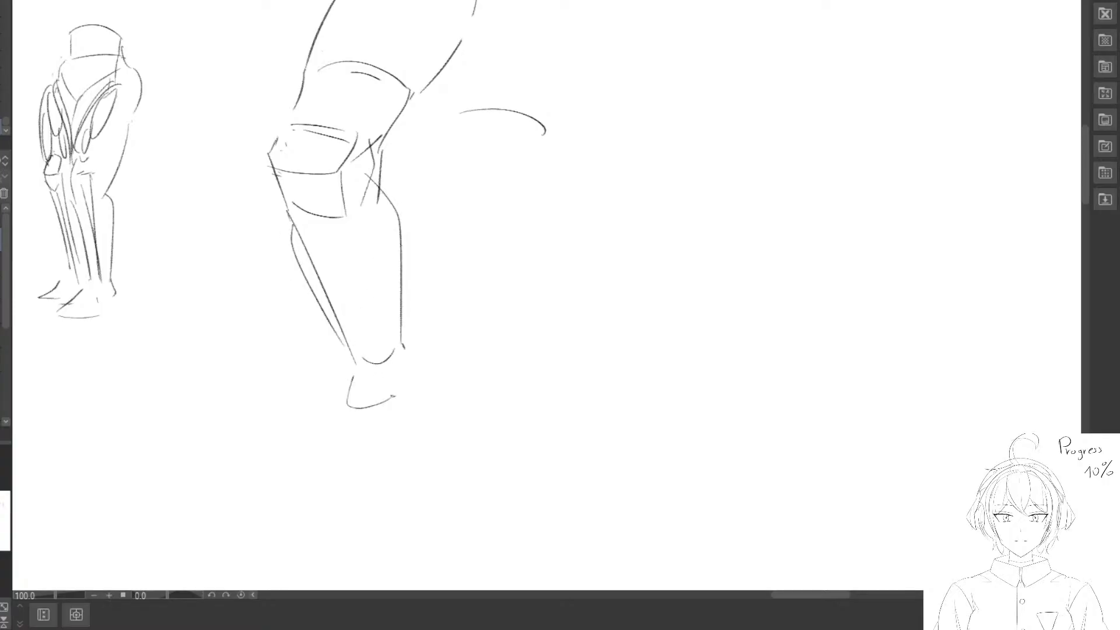
Redraw the cross-contour above the large knee and replace the upper thigh outline with a rounder, closed curve.
drag(419, 225, 444, 319)
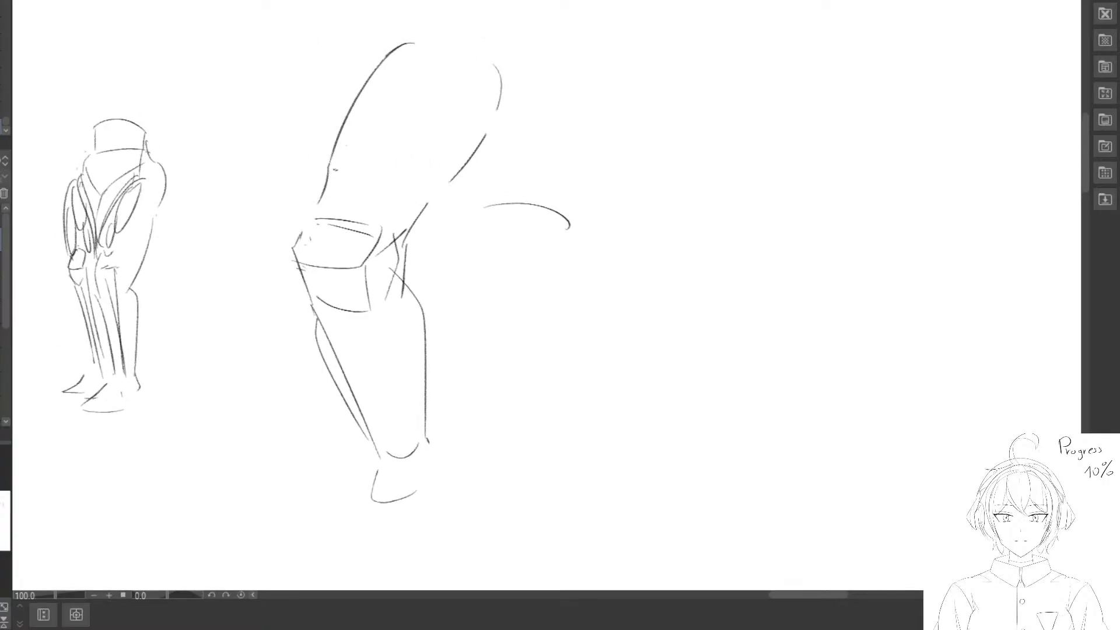
mouse_move(330, 157)
mouse_down()
mouse_move(452, 201)
mouse_move(402, 242)
mouse_up()
key(e)
drag(341, 117, 393, 42)
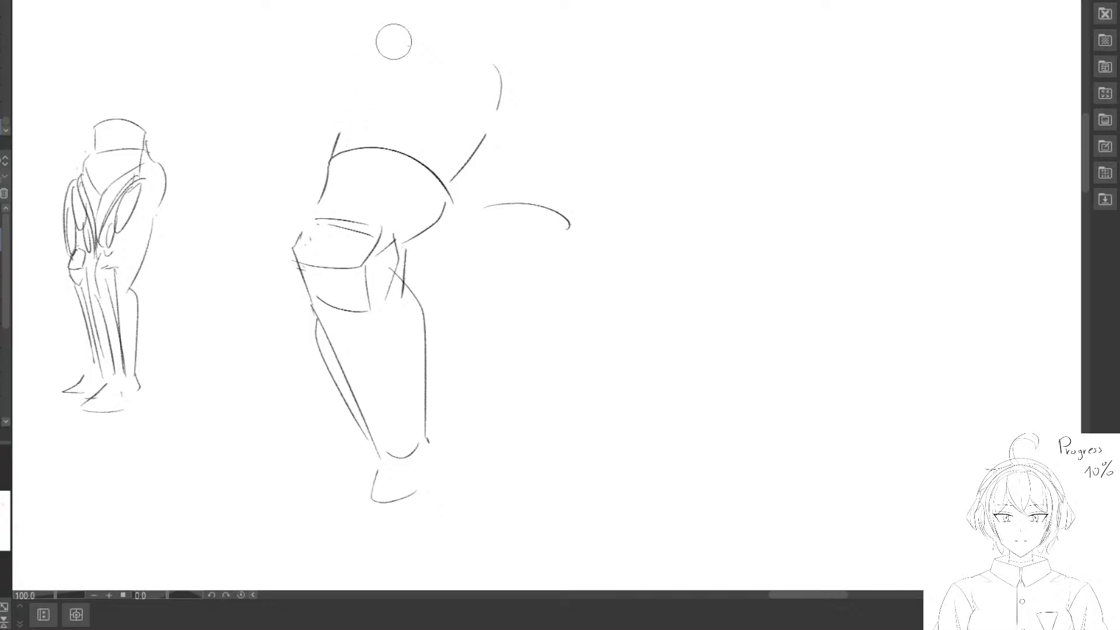
key(p)
mouse_move(335, 143)
mouse_down()
mouse_move(352, 67)
mouse_move(462, 42)
mouse_up()
mouse_move(472, 171)
mouse_down()
mouse_move(498, 180)
mouse_move(484, 187)
mouse_up()
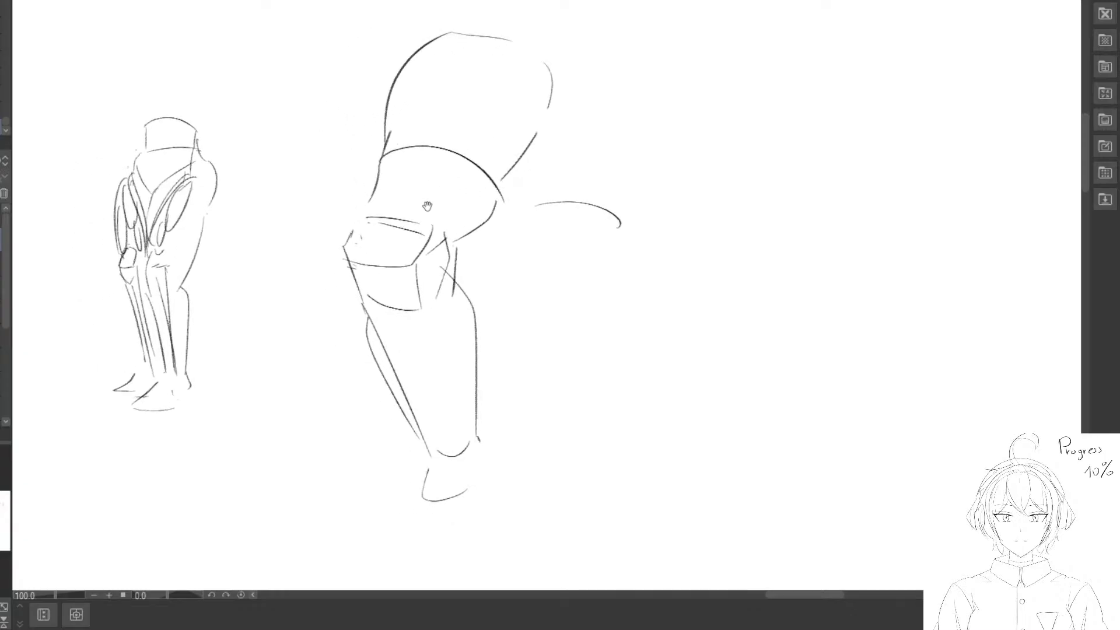
Enlarge the eraser and erase the entire large leg construction beside the figure.
mouse_move(425, 207)
mouse_down()
mouse_move(444, 233)
mouse_move(517, 208)
mouse_move(345, 209)
mouse_up()
drag(401, 162, 508, 141)
mouse_move(707, 201)
mouse_down()
mouse_move(474, 158)
mouse_move(340, 186)
mouse_move(300, 122)
mouse_up()
key(bracketright)
key(bracketright)
key(bracketright)
key(bracketright)
key(bracketright)
key(bracketright)
key(bracketright)
key(bracketright)
key(bracketright)
mouse_move(306, 467)
mouse_down()
mouse_move(233, 131)
mouse_move(249, 194)
mouse_move(278, 146)
mouse_up()
Draw a box-shaped pelvis beside the leg figure, with a vertical center line and a circle at each hip.
drag(176, 192, 358, 156)
mouse_move(437, 50)
mouse_down()
mouse_move(434, 80)
mouse_move(487, 116)
mouse_move(472, 109)
mouse_up()
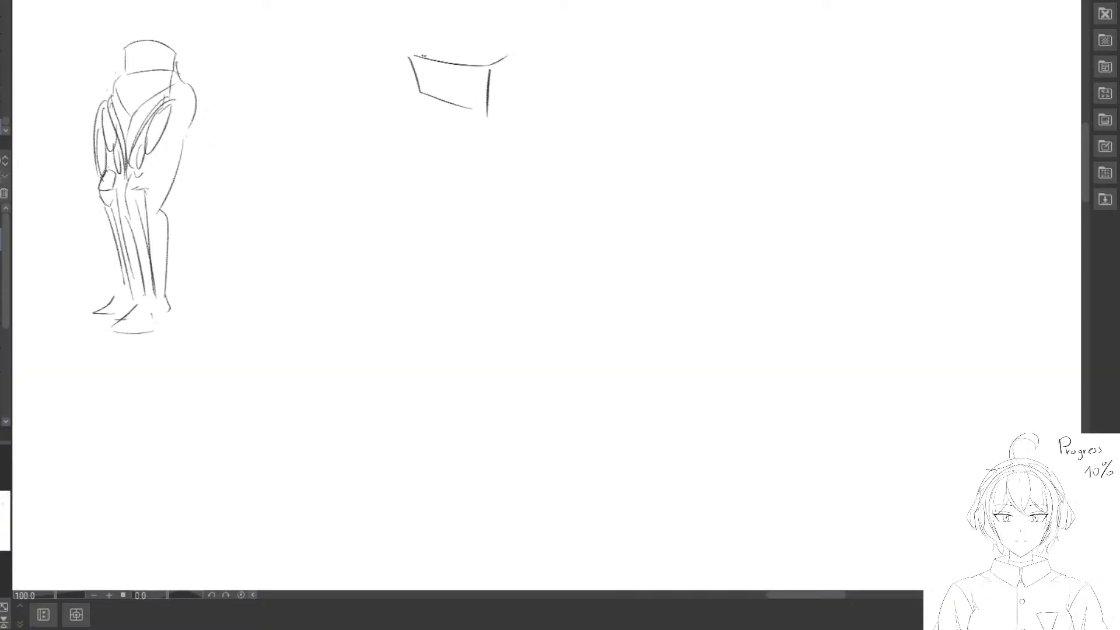
drag(412, 54, 502, 50)
drag(508, 55, 505, 95)
mouse_move(411, 74)
mouse_down()
mouse_move(476, 78)
mouse_move(487, 118)
mouse_up()
drag(412, 69, 432, 76)
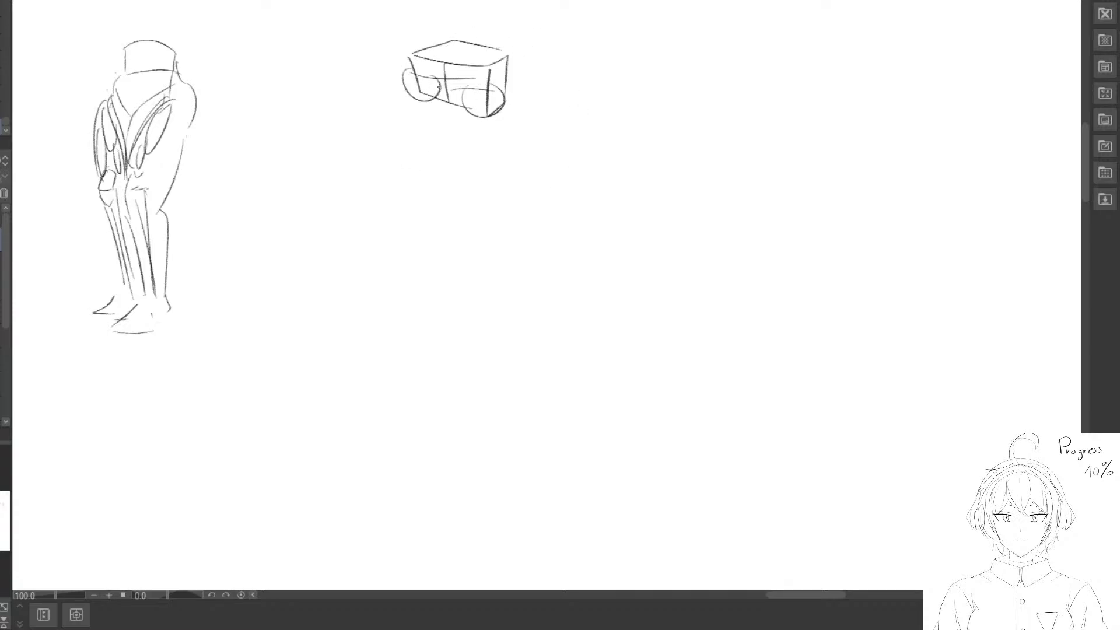
Draw a tapered cylinder thigh, a curved knee joint and a tapered shin below the near hip of the box pelvis.
mouse_move(465, 115)
mouse_down()
mouse_move(460, 104)
mouse_move(500, 94)
mouse_move(454, 178)
mouse_up()
drag(501, 101, 483, 186)
drag(477, 234, 462, 188)
mouse_move(439, 152)
mouse_down()
mouse_move(459, 161)
mouse_move(466, 253)
mouse_move(452, 244)
mouse_up()
drag(453, 242, 465, 248)
Sketch a wedge-shaped foot under the shin, adjusting the eraser size to clean up its lines.
drag(452, 249, 433, 281)
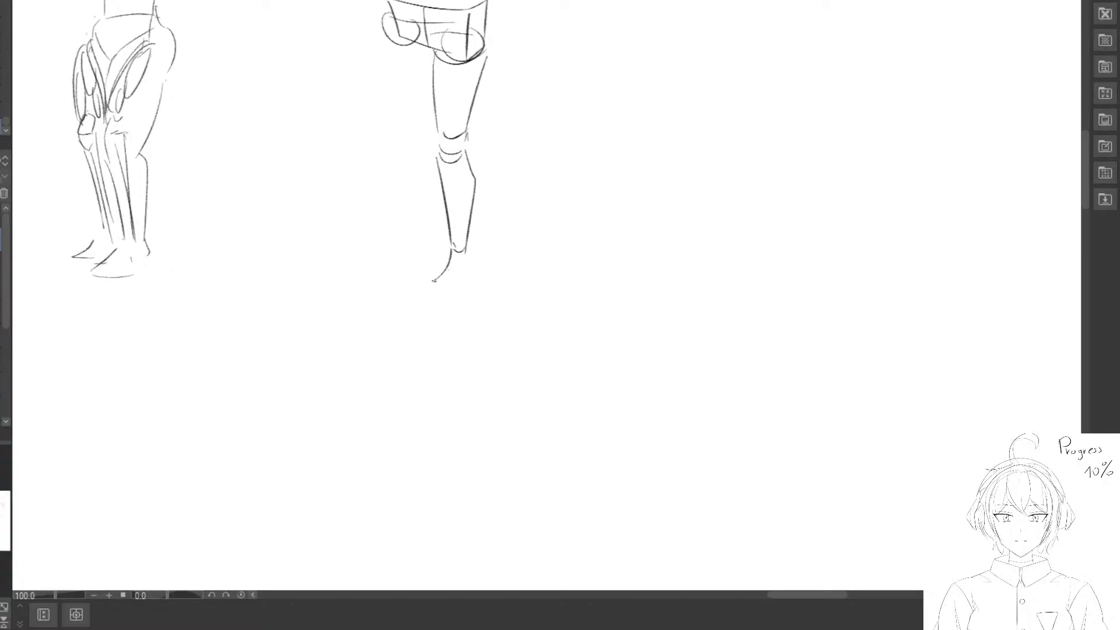
key(e)
click(444, 291)
key(ctrl+z)
key([)
key([)
key([)
key([)
key([)
key([)
key([)
key([)
key([)
key([)
mouse_move(455, 306)
mouse_down()
mouse_move(444, 262)
mouse_move(425, 288)
mouse_up()
Draw a short dark line down the thigh of the side-view walking leg in the grey pose references.
drag(187, 169, 466, 358)
drag(251, 180, 540, 383)
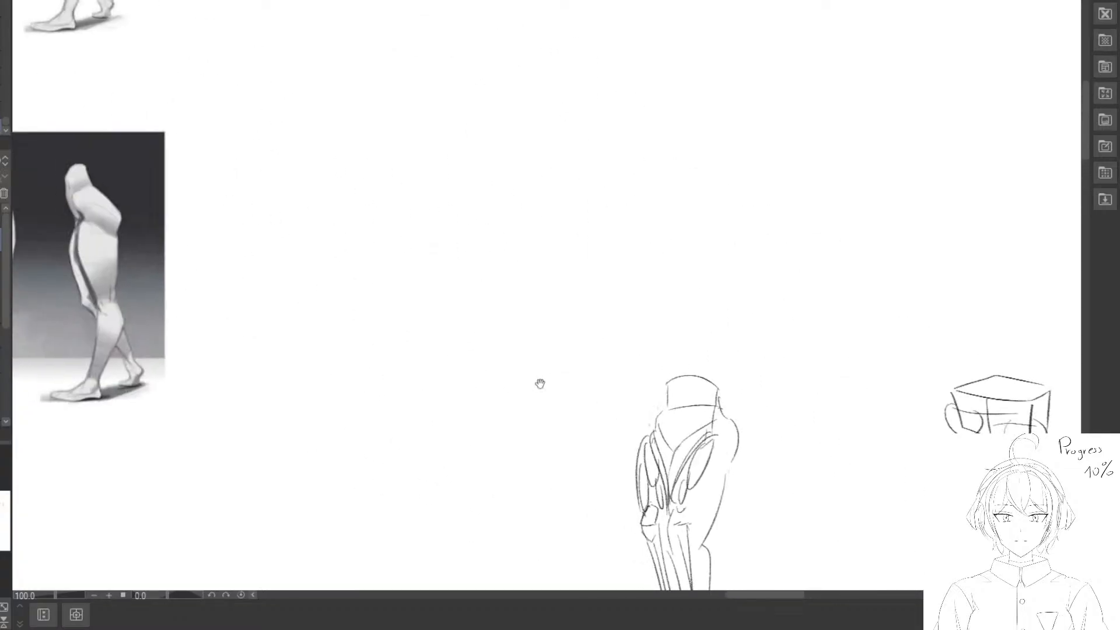
mouse_move(112, 120)
mouse_down()
mouse_move(417, 243)
mouse_move(483, 445)
mouse_up()
drag(568, 193, 515, 221)
mouse_move(527, 199)
mouse_down()
mouse_move(534, 226)
mouse_move(532, 210)
mouse_move(509, 235)
mouse_move(474, 236)
mouse_move(510, 251)
mouse_move(499, 217)
mouse_move(480, 226)
mouse_up()
scroll(474, 235, up, 3)
key(e)
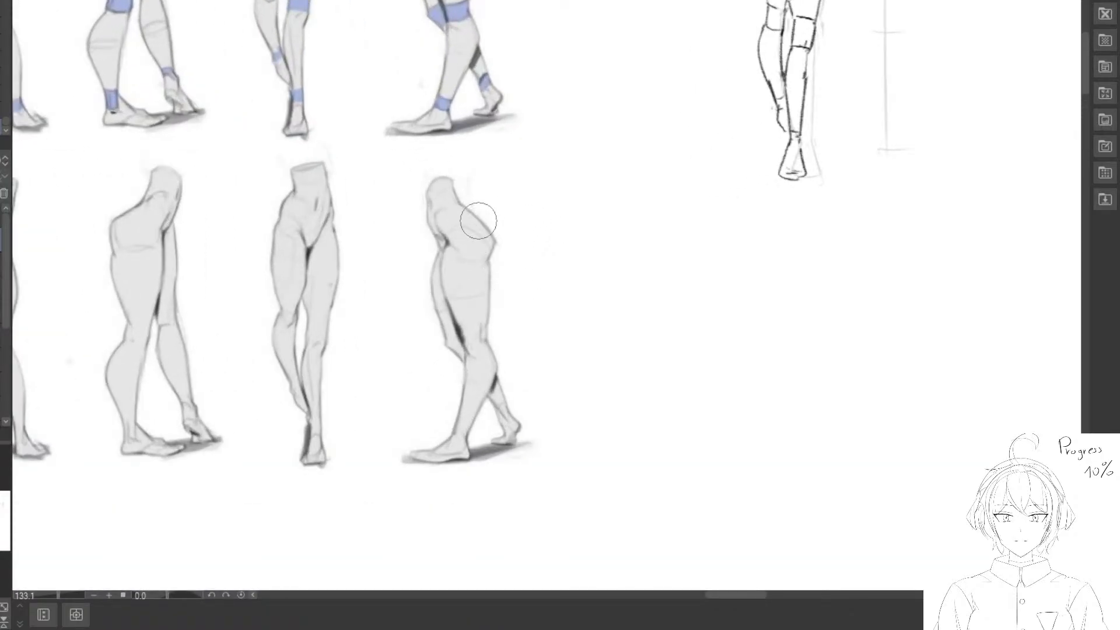
mouse_move(455, 261)
mouse_down()
mouse_move(433, 200)
mouse_move(429, 253)
mouse_move(443, 285)
mouse_up()
mouse_move(438, 277)
mouse_down()
mouse_move(424, 191)
mouse_move(432, 247)
mouse_up()
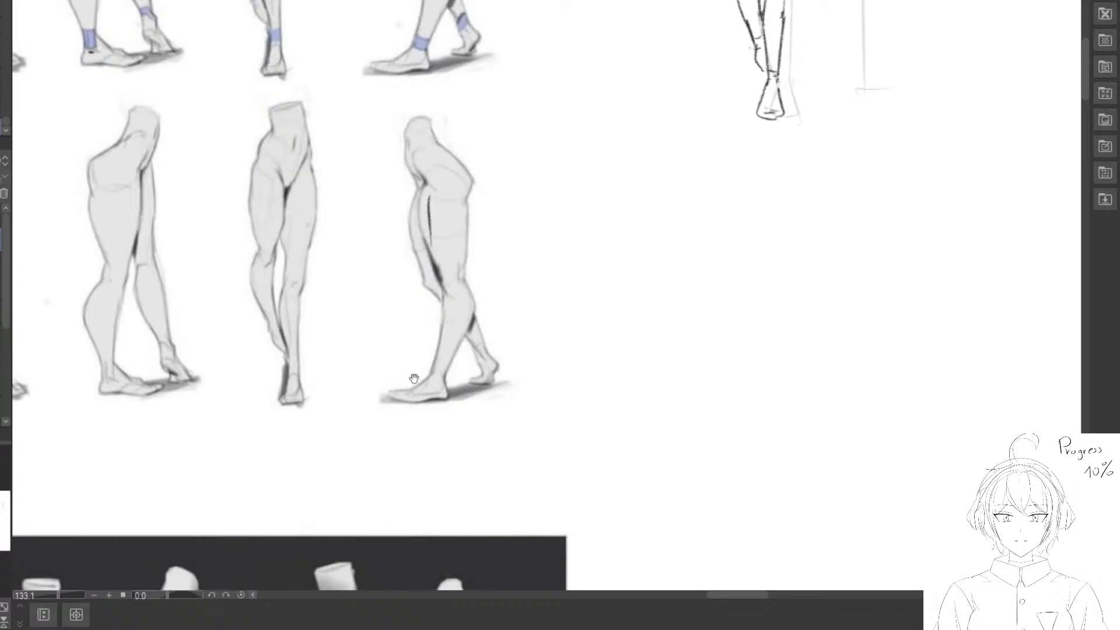
drag(431, 189, 434, 292)
Examine the sheet of creature leg references, focusing on the muscular legs in its upper row.
scroll(430, 315, down, 3)
drag(399, 462, 431, 44)
drag(373, 554, 427, 70)
mouse_move(373, 534)
mouse_down()
mouse_move(394, 427)
mouse_move(417, 99)
mouse_up()
mouse_move(401, 513)
mouse_down()
mouse_move(432, 280)
mouse_move(531, 248)
mouse_up()
scroll(474, 282, up, 6)
scroll(478, 251, down, 3)
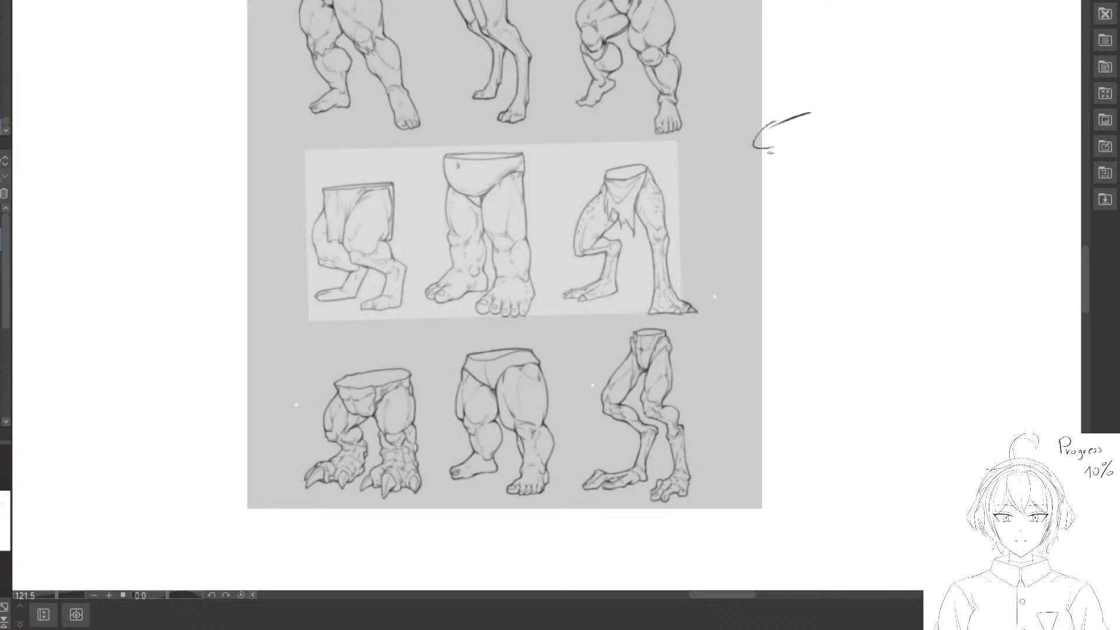
drag(775, 125, 592, 233)
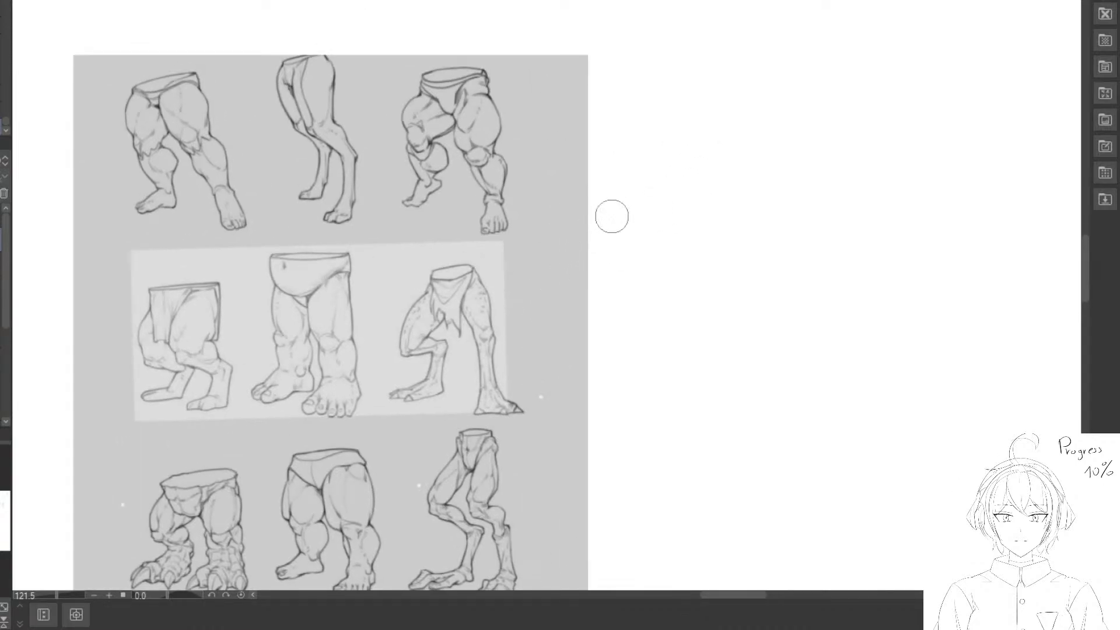
scroll(470, 98, up, 1)
scroll(470, 98, up, 4)
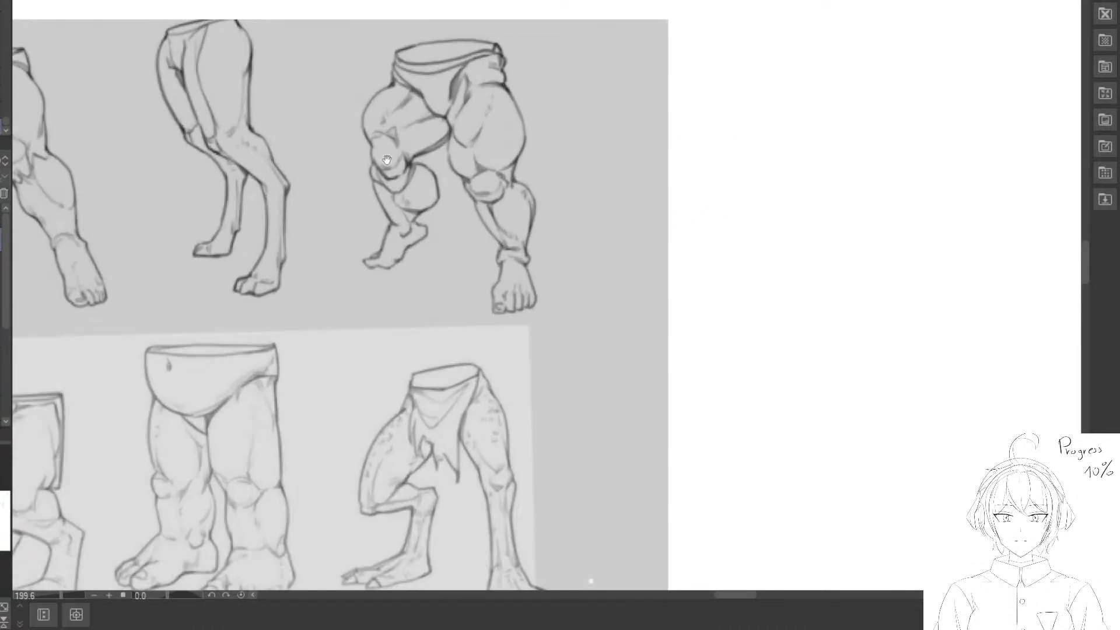
Trace the thigh muscles and kneecap in red over the straighter leg of the muscular reference.
drag(419, 71, 441, 143)
key(ctrl+z)
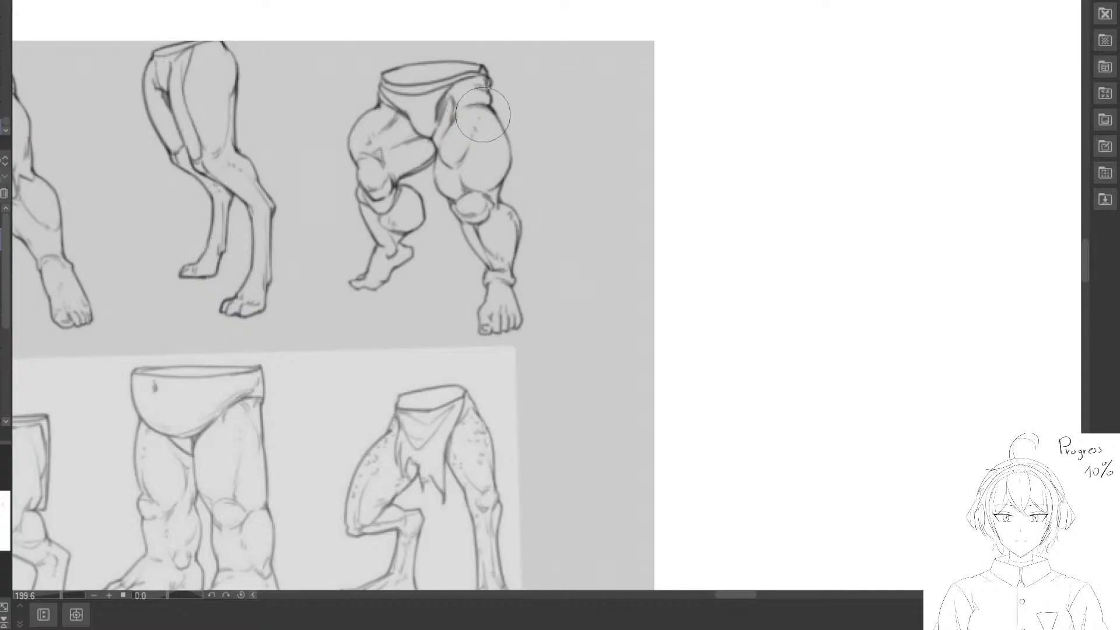
drag(473, 88, 437, 172)
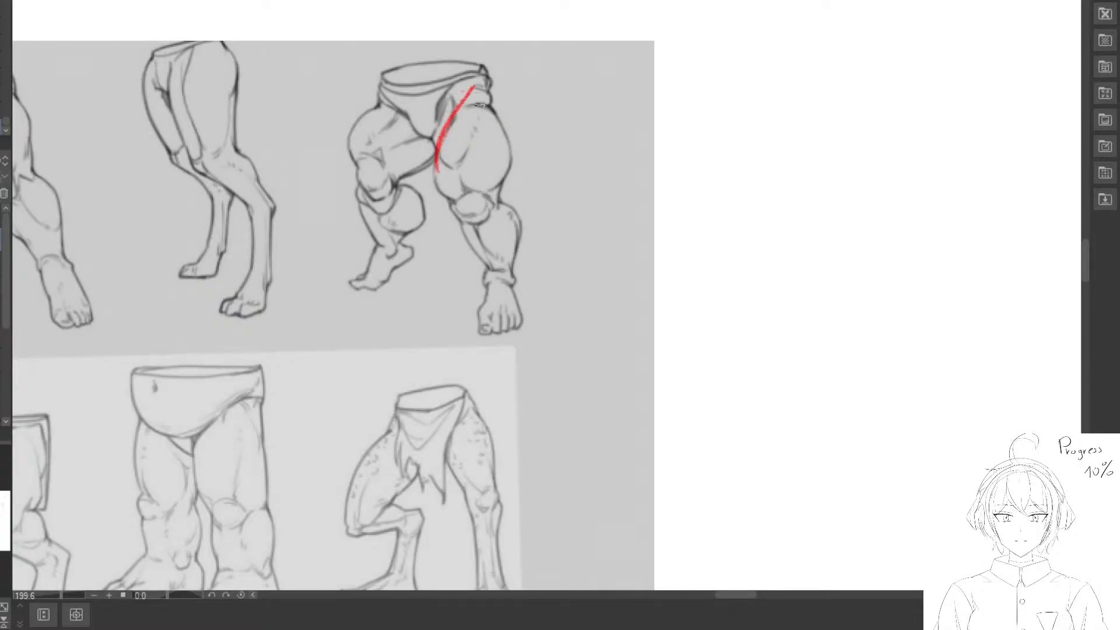
key(ctrl+z)
mouse_move(473, 88)
mouse_down()
mouse_move(438, 172)
mouse_move(474, 162)
mouse_move(485, 189)
mouse_up()
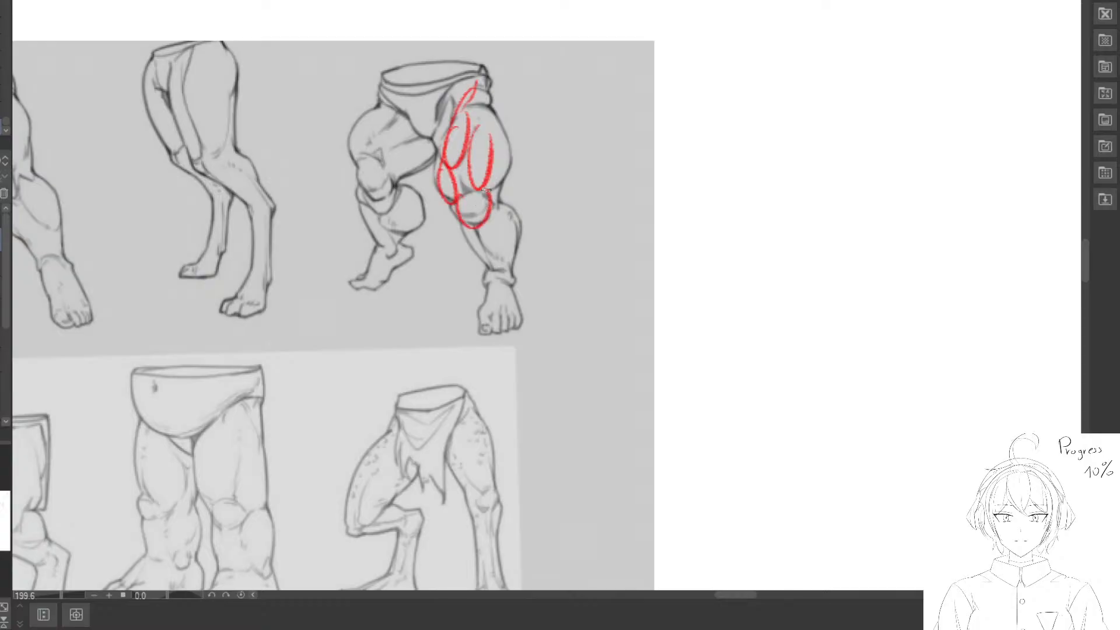
Trace the shin and calf muscle shapes in red below the kneecap of the same muscular leg.
key(e)
mouse_move(493, 228)
mouse_down()
mouse_move(470, 204)
mouse_move(460, 211)
mouse_move(471, 208)
mouse_move(493, 274)
mouse_up()
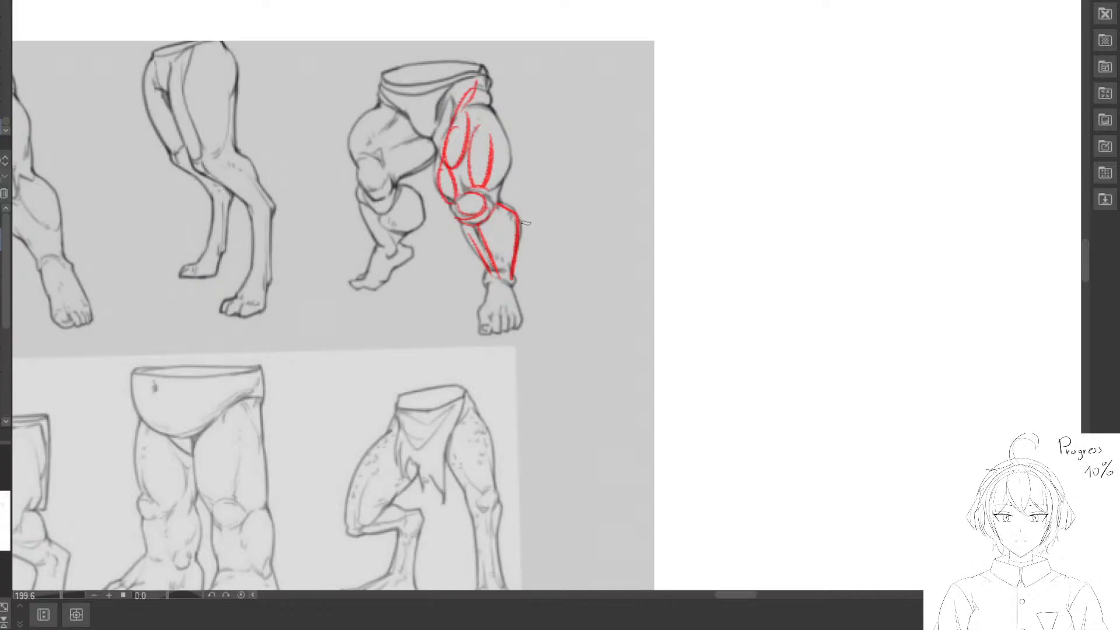
drag(503, 210, 506, 271)
mouse_move(513, 273)
mouse_down()
mouse_move(514, 215)
mouse_move(491, 272)
mouse_up()
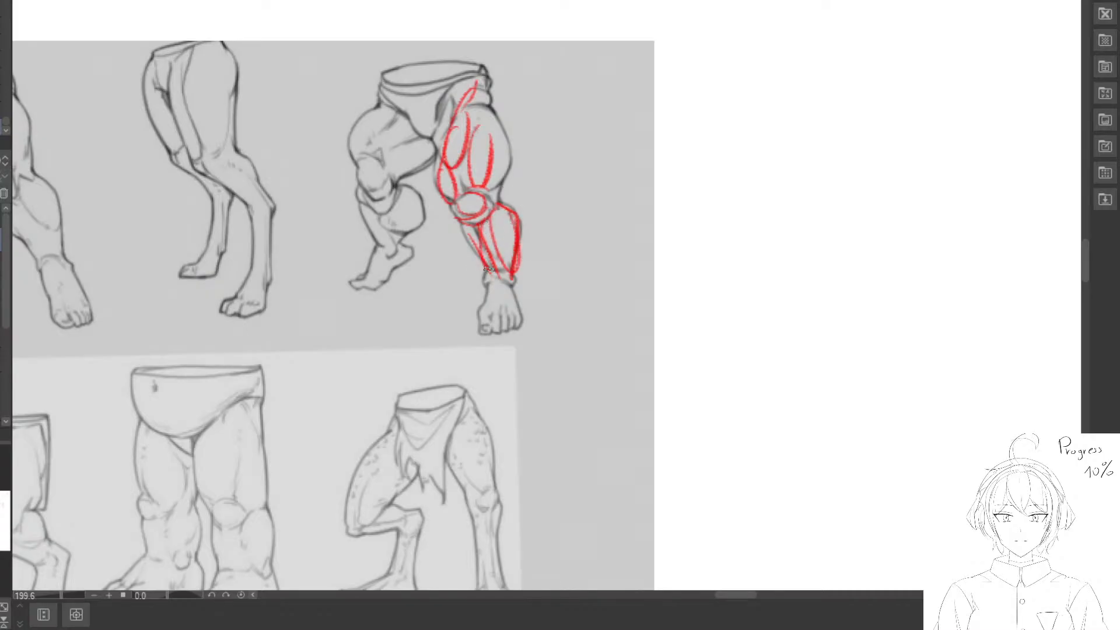
drag(462, 223, 484, 266)
Trace the inner thigh muscles in red over the bent leg of the muscular reference.
drag(407, 166, 433, 166)
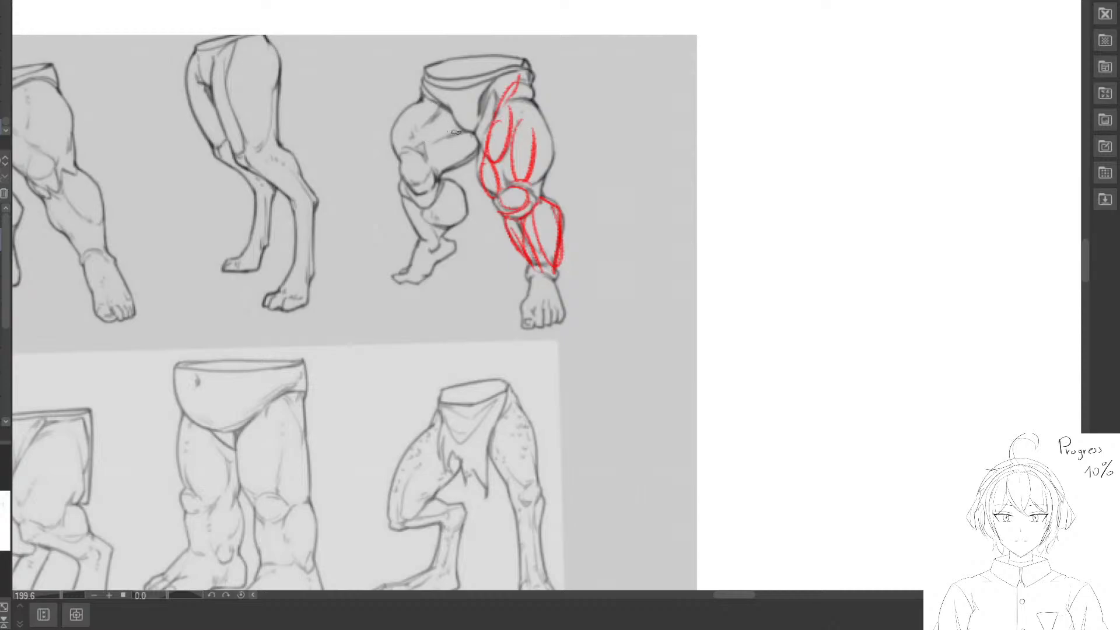
drag(431, 98, 436, 179)
key(ctrl+z)
mouse_move(433, 87)
mouse_down()
mouse_move(453, 121)
mouse_move(439, 180)
mouse_up()
key(ctrl+z)
mouse_move(441, 106)
mouse_down()
mouse_move(432, 164)
mouse_move(448, 169)
mouse_up()
drag(497, 96, 477, 155)
drag(417, 178, 447, 153)
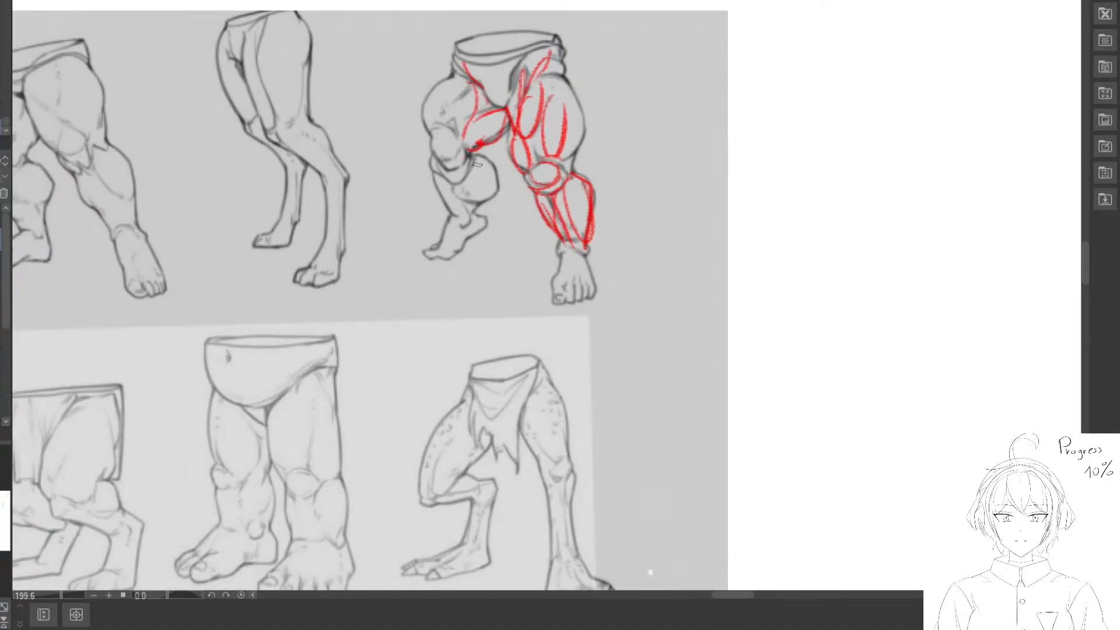
Examine the slender animal legs and the other creature leg references down to the bony pair in the last row.
drag(569, 116, 505, 149)
drag(432, 181, 451, 165)
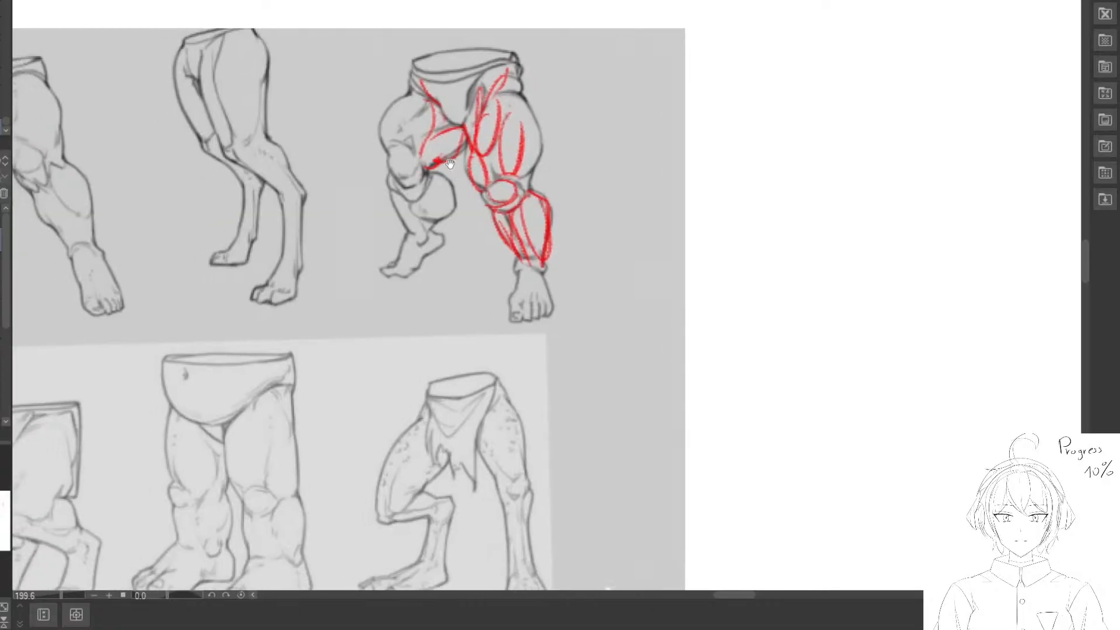
drag(339, 193, 432, 194)
drag(287, 169, 353, 240)
drag(467, 240, 462, 196)
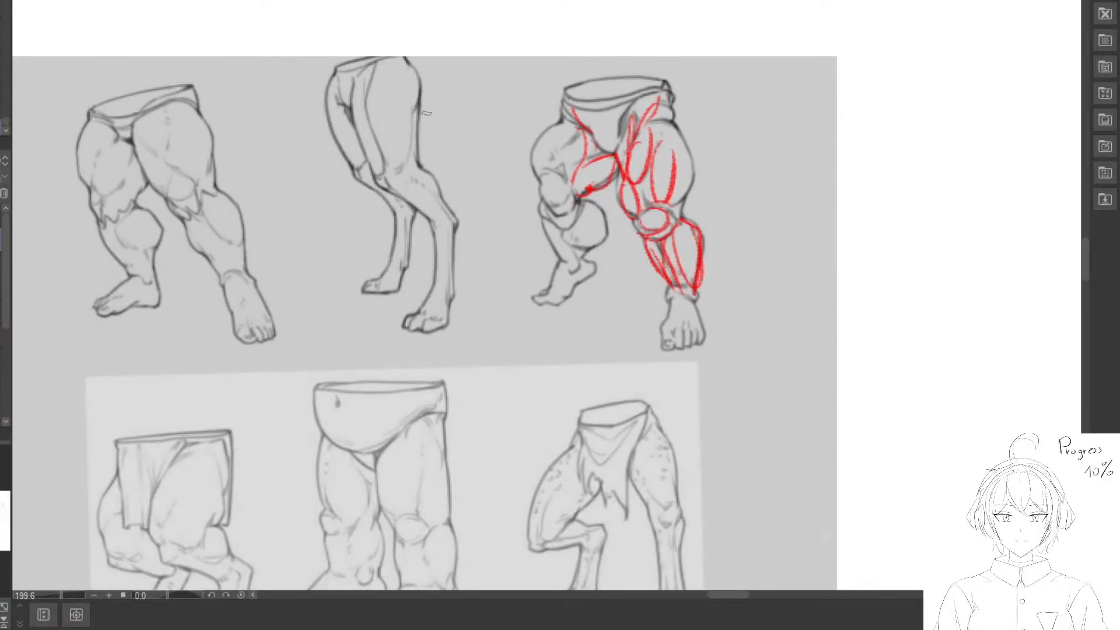
drag(421, 91, 428, 182)
key(e)
drag(428, 182, 426, 120)
drag(452, 404, 445, 221)
mouse_move(503, 380)
mouse_down()
mouse_move(436, 235)
mouse_move(397, 216)
mouse_move(408, 251)
mouse_move(463, 187)
mouse_move(465, 146)
mouse_up()
drag(584, 261, 418, 173)
scroll(478, 200, up, 1)
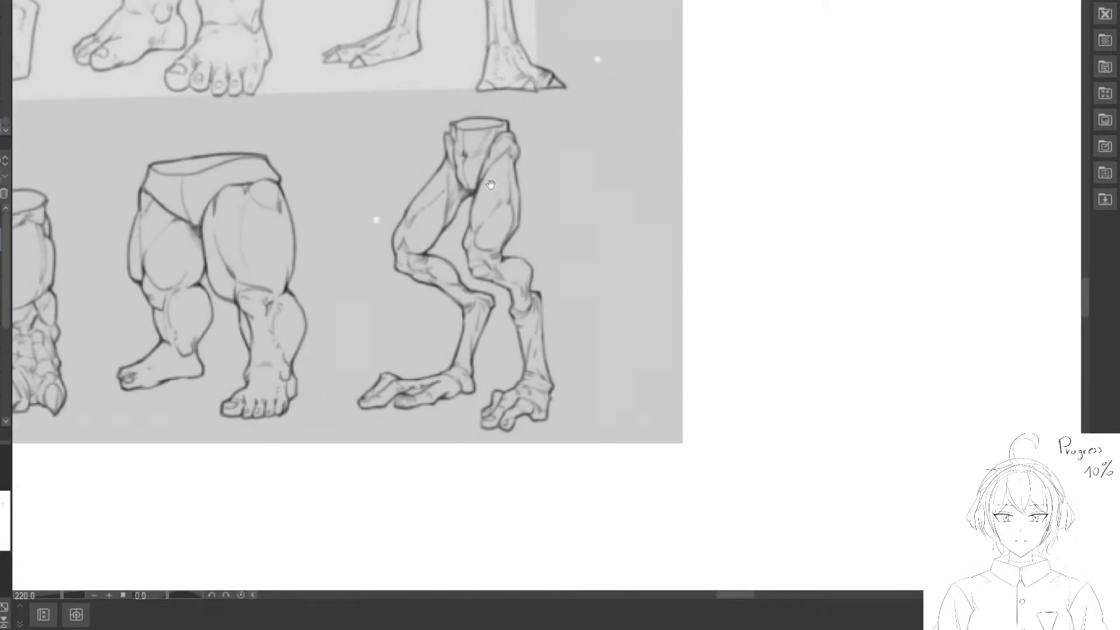
Trace the thigh muscles, knee and calf in red over one leg of the bony creature reference.
mouse_move(491, 185)
mouse_down()
mouse_move(480, 181)
mouse_move(462, 217)
mouse_move(477, 240)
mouse_move(497, 209)
mouse_up()
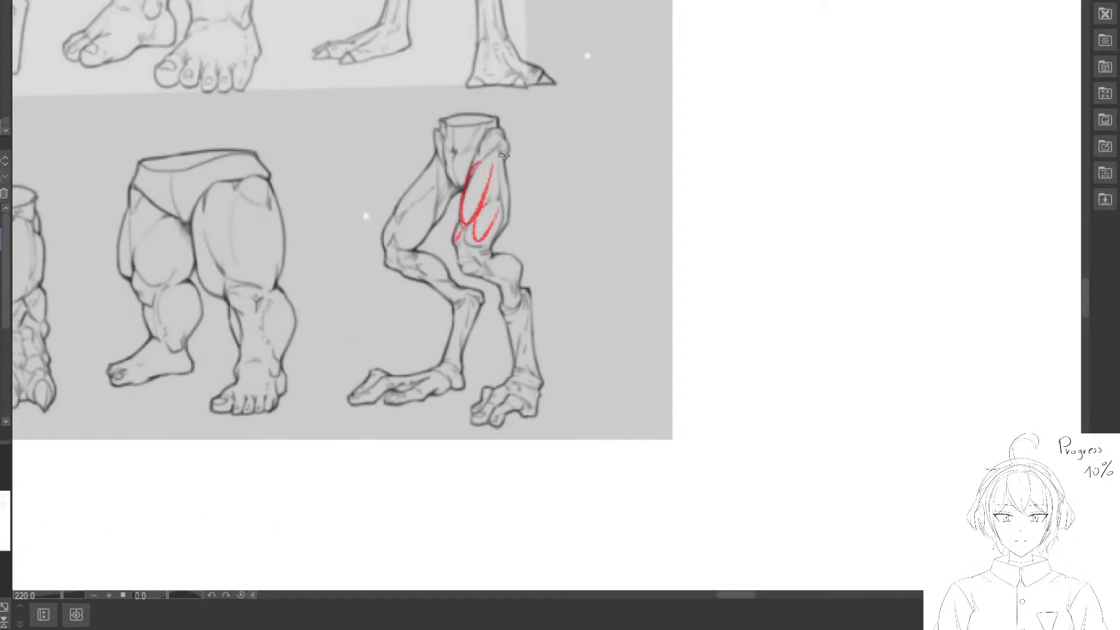
mouse_move(503, 156)
mouse_down()
mouse_move(499, 252)
mouse_move(523, 184)
mouse_move(500, 233)
mouse_move(473, 266)
mouse_up()
mouse_move(472, 261)
mouse_down()
mouse_move(510, 291)
mouse_move(487, 280)
mouse_move(517, 264)
mouse_move(511, 398)
mouse_up()
key(e)
mouse_move(520, 401)
mouse_down()
mouse_move(508, 334)
mouse_move(510, 390)
mouse_up()
key(p)
Erase and retrace the long lower segment of the bony creature's leg in red, down to the foot.
key(e)
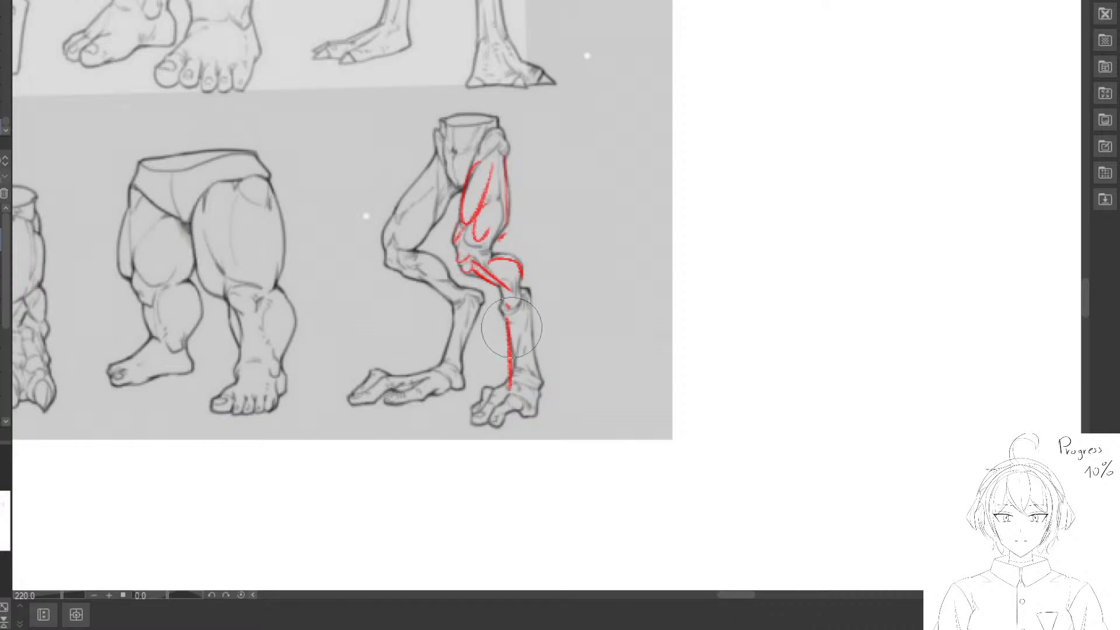
drag(510, 328, 510, 364)
key(p)
mouse_move(501, 316)
mouse_down()
mouse_move(510, 379)
mouse_move(470, 412)
mouse_move(525, 415)
mouse_up()
mouse_move(530, 300)
mouse_down()
mouse_move(537, 414)
mouse_move(518, 350)
mouse_move(471, 269)
mouse_move(431, 421)
mouse_up()
Draw the second thigh, knee joint and tapered shin below the far hip of the box pelvis.
key(e)
scroll(434, 408, down, 3)
mouse_move(494, 175)
mouse_down()
mouse_move(432, 250)
mouse_move(548, 373)
mouse_move(582, 499)
mouse_up()
mouse_move(538, 350)
mouse_down()
mouse_move(487, 168)
mouse_move(430, 243)
mouse_up()
scroll(443, 245, down, 4)
drag(638, 165, 469, 453)
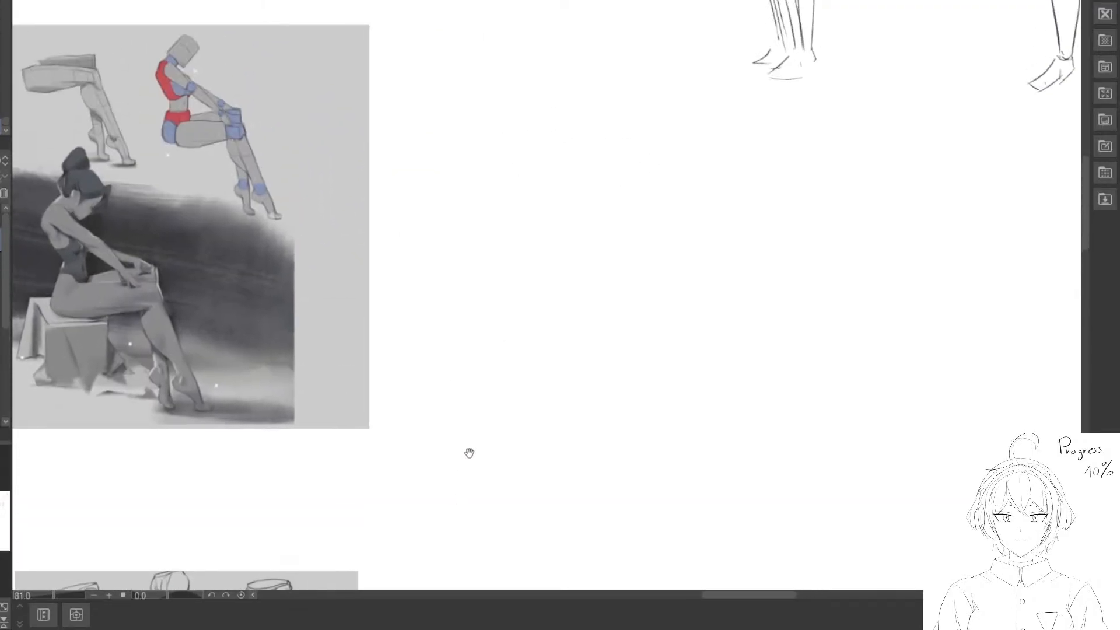
drag(602, 178, 495, 394)
drag(713, 242, 530, 375)
mouse_move(641, 317)
mouse_down()
mouse_move(463, 277)
mouse_move(454, 263)
mouse_up()
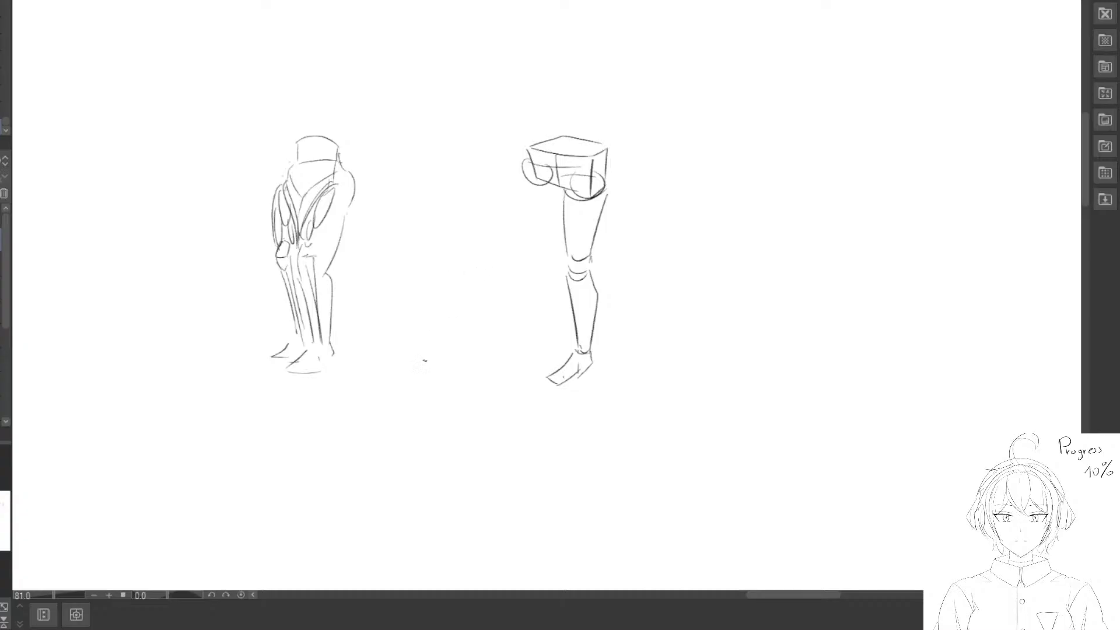
scroll(484, 216, up, 3)
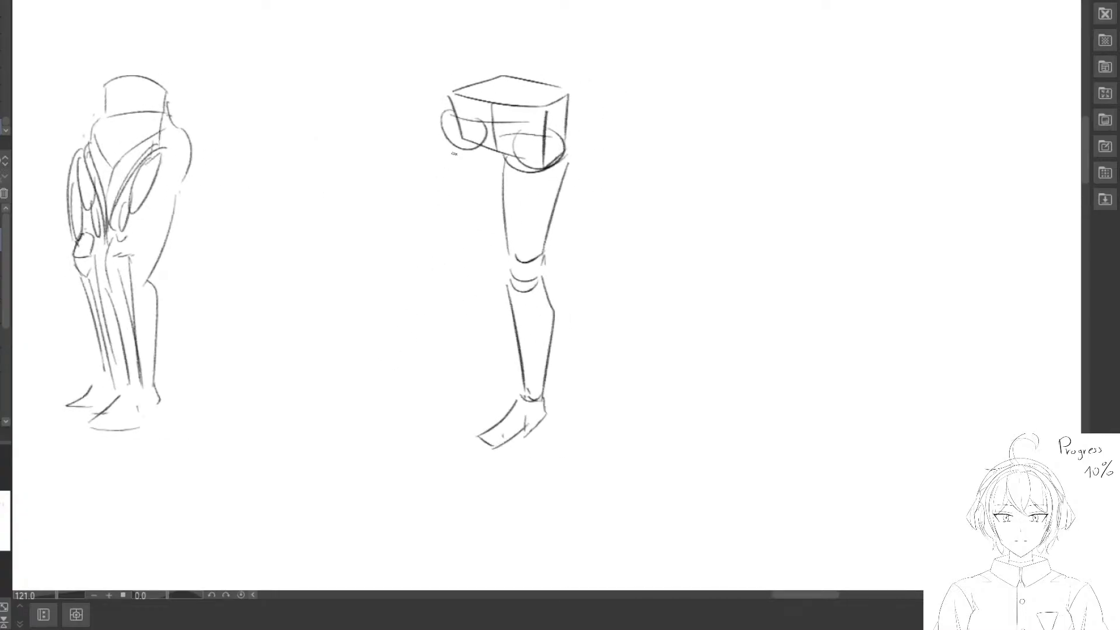
drag(452, 149, 490, 252)
drag(486, 147, 492, 252)
key(e)
drag(442, 186, 447, 219)
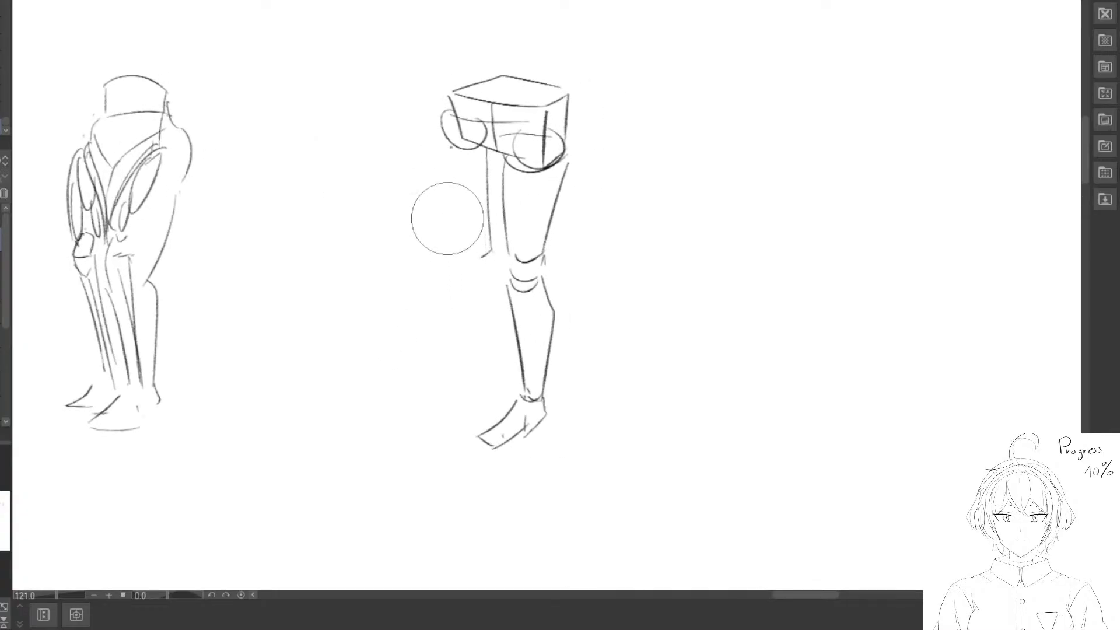
key(p)
mouse_move(441, 142)
mouse_down()
mouse_move(456, 240)
mouse_move(502, 234)
mouse_move(470, 270)
mouse_move(498, 386)
mouse_up()
drag(495, 277, 507, 367)
Round off the second shin at the ankle and sketch a wedge-shaped foot beneath it.
key(e)
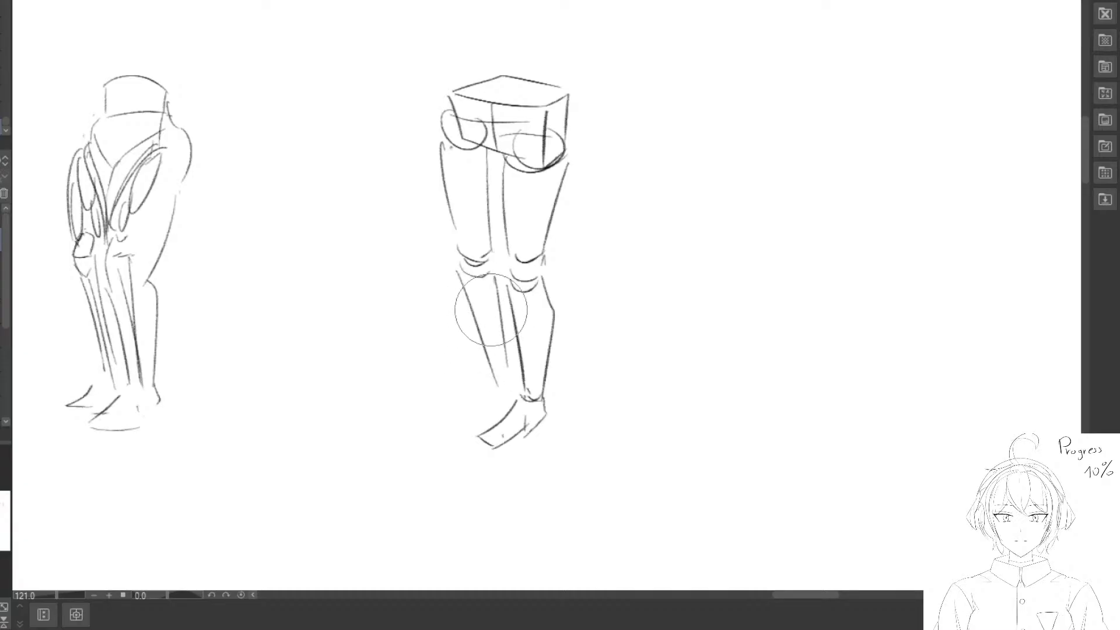
key(p)
mouse_move(488, 285)
mouse_down()
mouse_move(503, 314)
mouse_move(496, 371)
mouse_move(484, 387)
mouse_move(490, 374)
mouse_move(479, 367)
mouse_move(493, 372)
mouse_move(458, 410)
mouse_up()
key(e)
key(p)
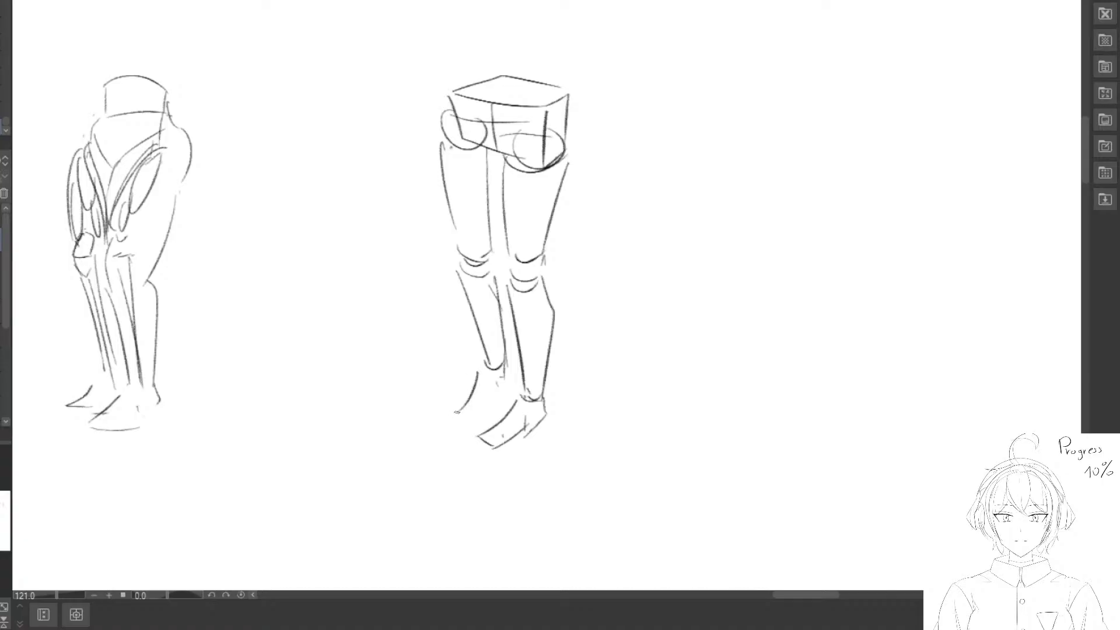
mouse_move(496, 375)
mouse_down()
mouse_move(470, 414)
mouse_move(483, 412)
mouse_up()
Circle the last side-view figure in the plain grey pose row and erase the circle again.
scroll(440, 432, down, 3)
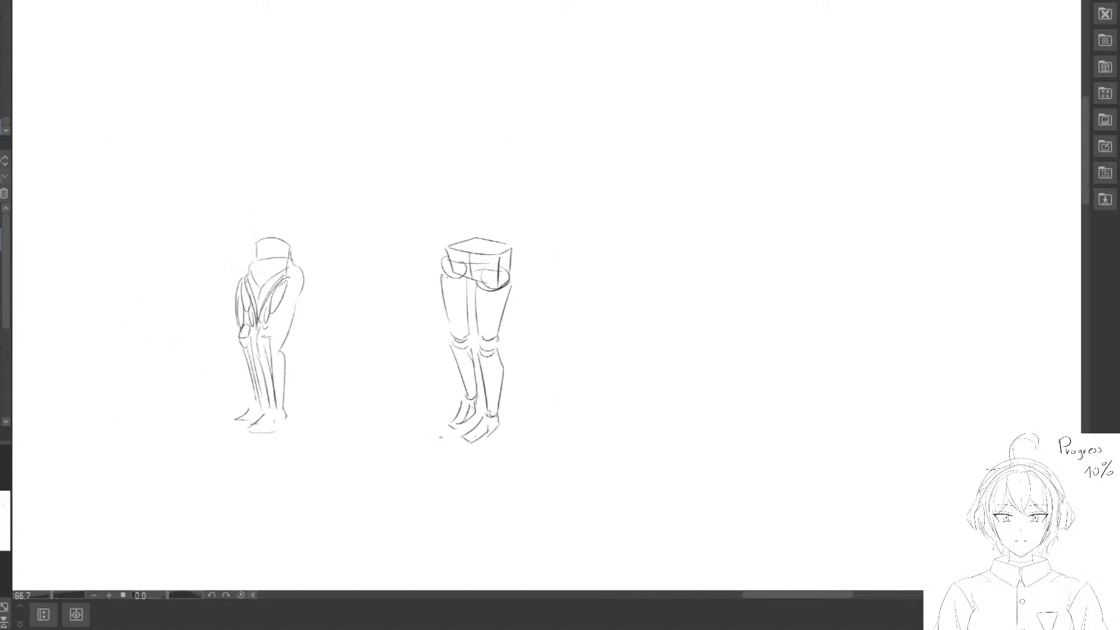
drag(651, 276, 954, 241)
drag(382, 265, 610, 556)
mouse_move(502, 220)
mouse_down()
mouse_move(551, 350)
mouse_move(496, 224)
mouse_up()
drag(522, 265, 470, 211)
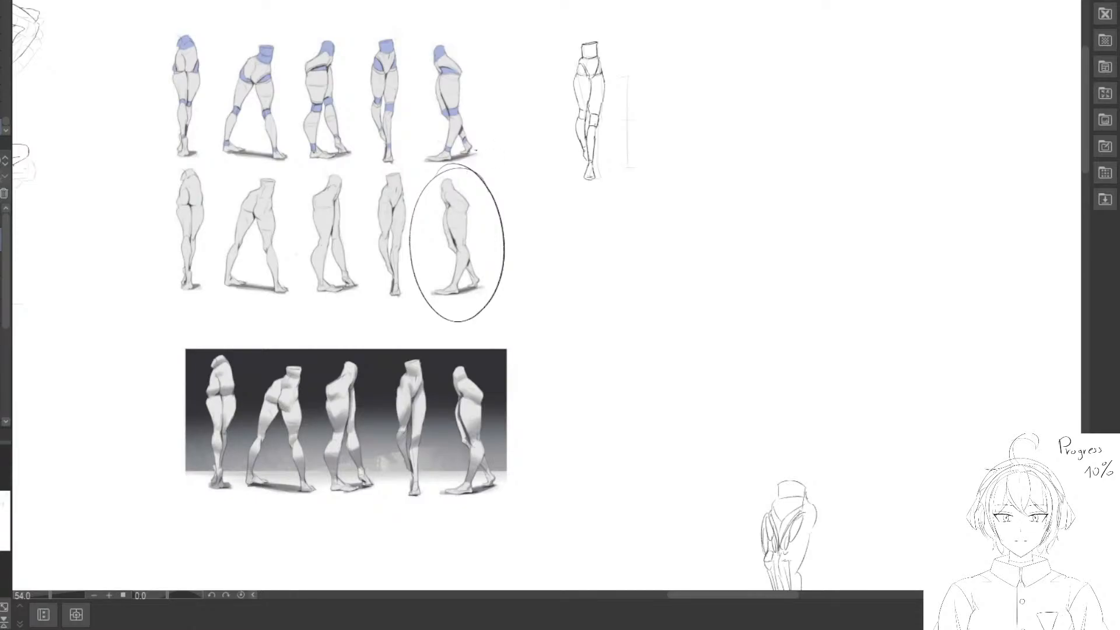
drag(524, 137, 467, 133)
key(e)
drag(425, 310, 376, 164)
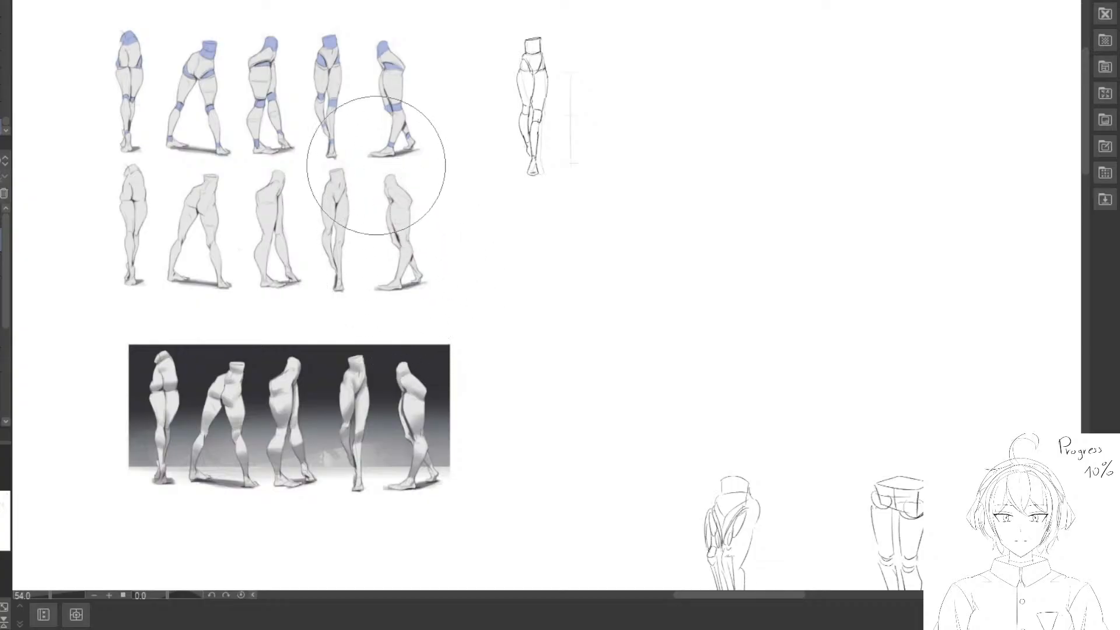
Erase the box-pelvis leg construction and the curved mark beside it.
mouse_move(771, 549)
mouse_down()
mouse_move(442, 208)
mouse_move(405, 188)
mouse_up()
key(ctrl+plus)
key(ctrl+plus)
mouse_move(617, 158)
mouse_down()
mouse_move(597, 195)
mouse_move(576, 182)
mouse_up()
drag(563, 230, 563, 332)
drag(609, 220, 515, 246)
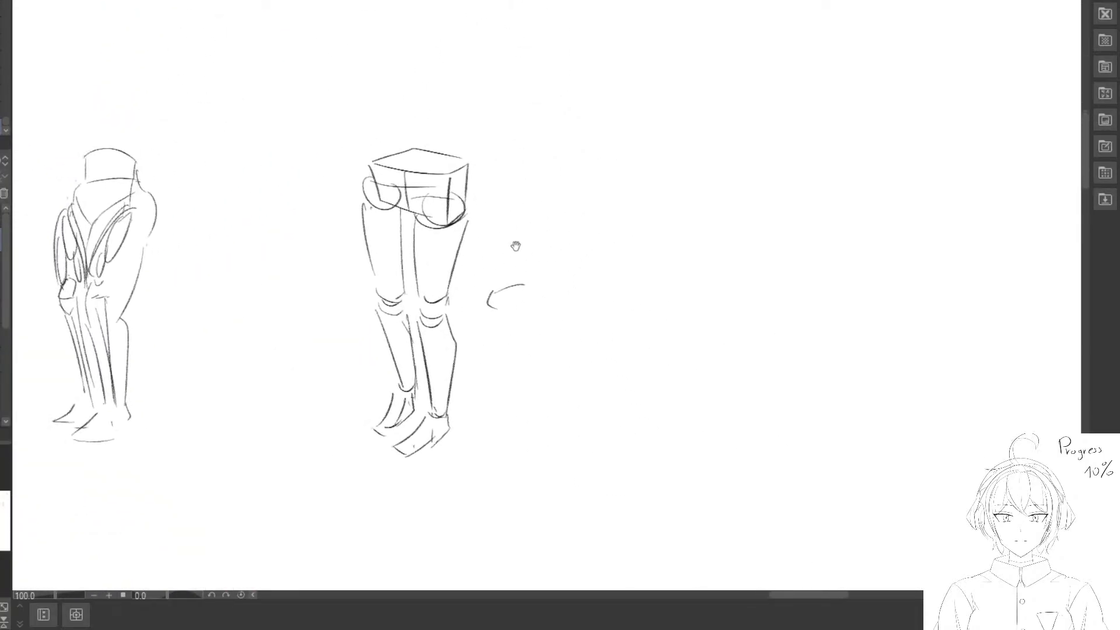
key(e)
mouse_move(555, 337)
mouse_down()
mouse_move(505, 471)
mouse_move(414, 282)
mouse_move(429, 448)
mouse_up()
key(p)
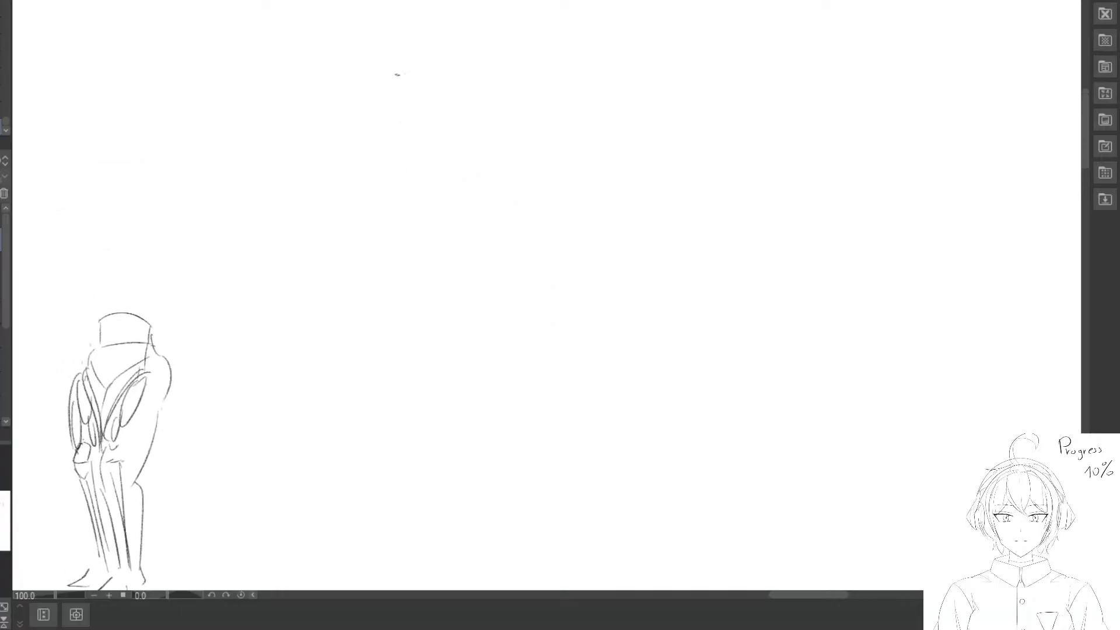
Sketch a tilted, tapered thigh with a rounded top above the muscle-study figure, clearing stray marks.
mouse_move(382, 56)
mouse_down()
mouse_move(445, 74)
mouse_move(355, 148)
mouse_up()
drag(455, 77, 398, 160)
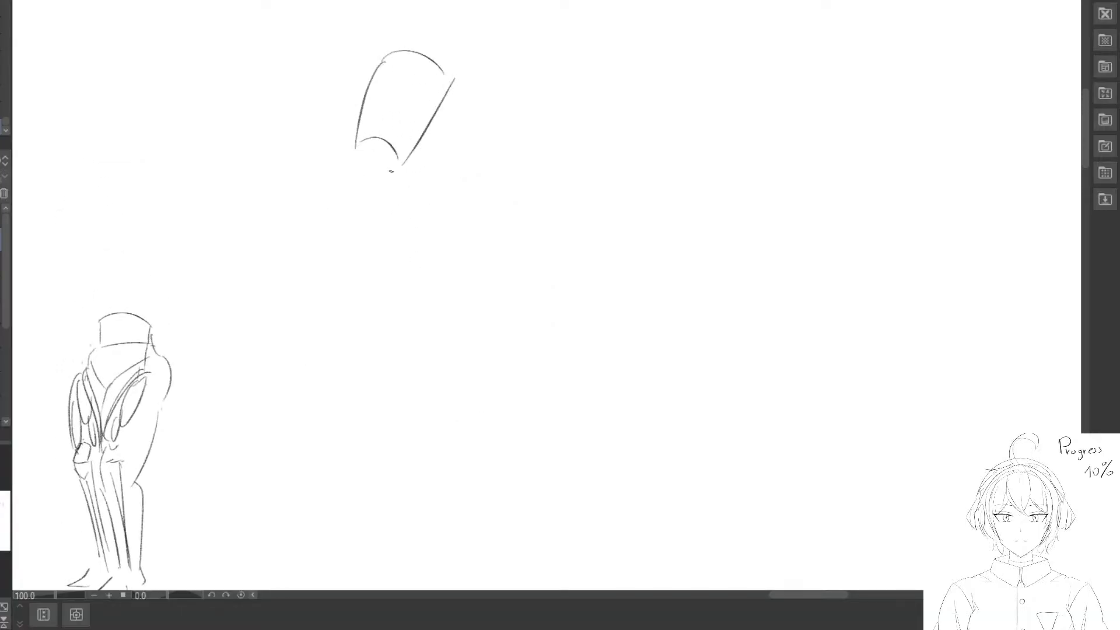
drag(340, 189, 420, 148)
key(e)
drag(500, 66, 506, 79)
Mark the knee with short strokes, draw the calf's back contour, and add a small arc for the second thigh.
key(p)
mouse_move(428, 23)
mouse_down()
mouse_move(480, 12)
mouse_move(557, 37)
mouse_move(403, 86)
mouse_move(402, 107)
mouse_up()
mouse_move(497, 36)
mouse_down()
mouse_move(446, 126)
mouse_move(405, 132)
mouse_move(453, 173)
mouse_move(444, 227)
mouse_move(458, 132)
mouse_move(448, 143)
mouse_move(460, 239)
mouse_move(457, 138)
mouse_move(459, 238)
mouse_up()
key(e)
key(bracketleft)
key(e)
key(p)
key(e)
key(p)
key(e)
key(p)
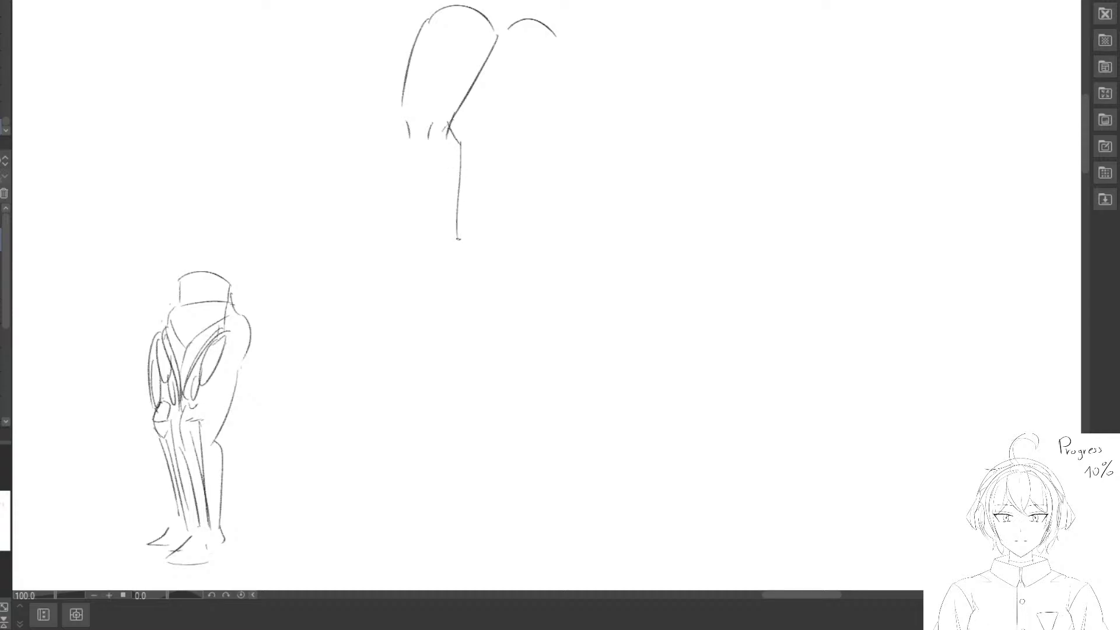
Draw the front contour of the knee and shin, and close the lower leg with a rounded ankle curve.
mouse_move(401, 101)
mouse_down()
mouse_move(396, 130)
mouse_move(422, 219)
mouse_up()
drag(384, 152, 413, 159)
key(e)
mouse_move(442, 235)
mouse_down()
mouse_move(425, 117)
mouse_move(455, 233)
mouse_up()
key(p)
key(e)
key(p)
drag(454, 239, 488, 246)
Clean up and redraw the knee and lower-leg contours as smoother lines with a rounded calf and ankle.
scroll(490, 242, down, 1)
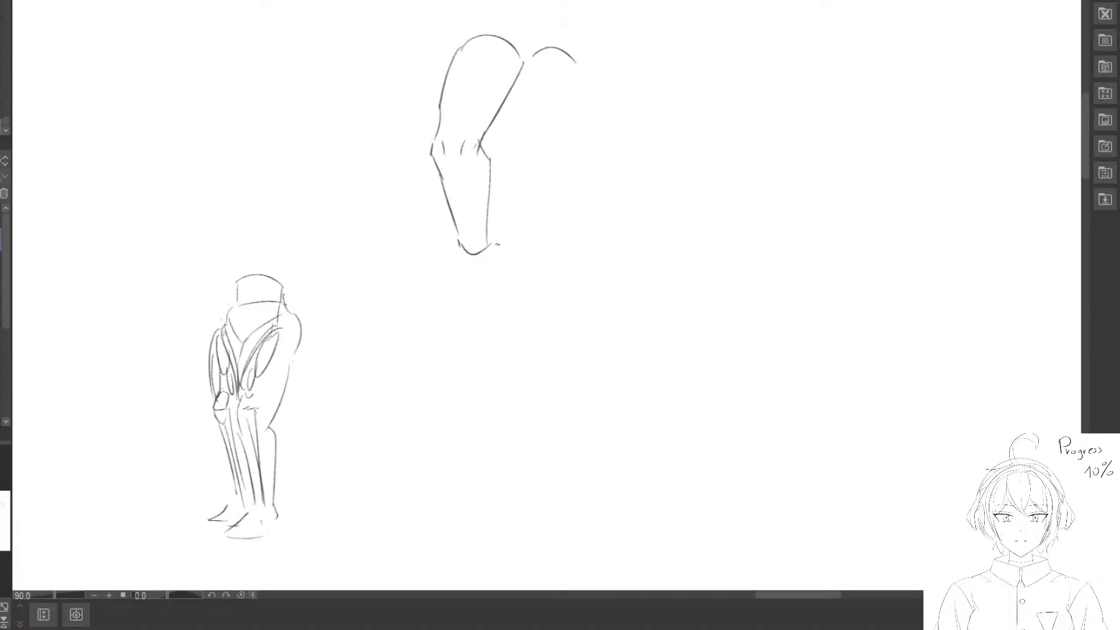
scroll(508, 254, up, 2)
key(e)
mouse_move(415, 148)
mouse_down()
mouse_move(416, 91)
mouse_move(459, 240)
mouse_move(440, 158)
mouse_move(421, 151)
mouse_move(448, 250)
mouse_move(481, 168)
mouse_move(474, 117)
mouse_move(462, 140)
mouse_move(480, 248)
mouse_move(451, 255)
mouse_up()
key(p)
key(e)
key(p)
key(e)
key(p)
key(e)
key(p)
drag(572, 121, 565, 178)
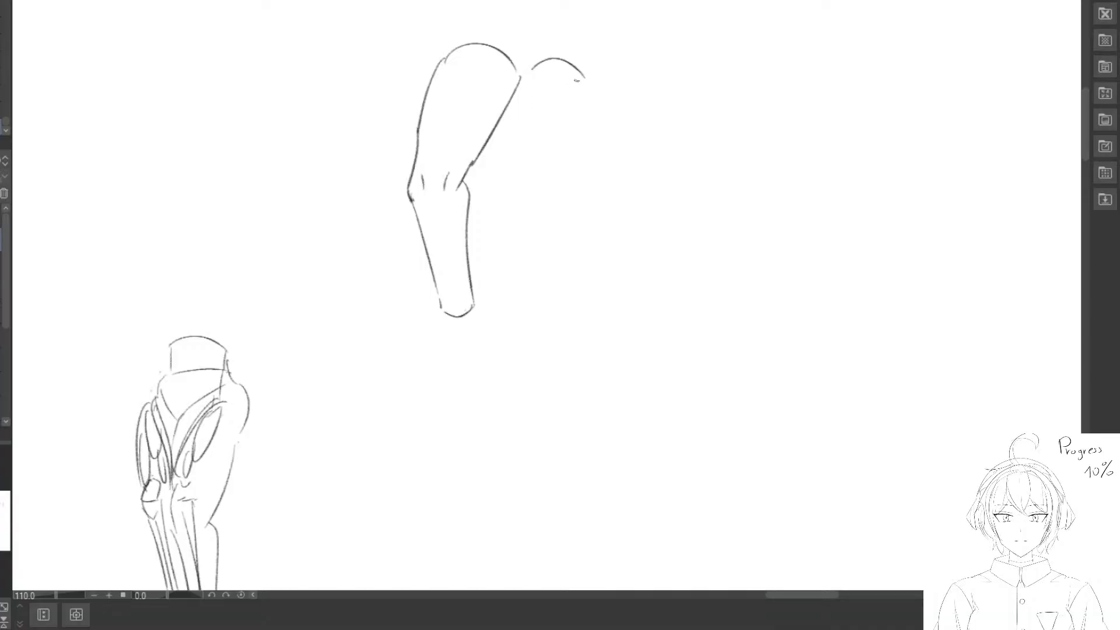
Extend the second thigh's rounded top, draw its straight inner contour, and reshape the first leg's knee marks.
key(e)
mouse_move(576, 80)
mouse_down()
mouse_move(542, 65)
mouse_move(606, 81)
mouse_up()
key(p)
mouse_move(535, 70)
mouse_down()
mouse_move(494, 168)
mouse_move(505, 146)
mouse_up()
key(e)
drag(529, 106, 510, 134)
key(p)
mouse_move(540, 69)
mouse_down()
mouse_move(481, 186)
mouse_move(433, 187)
mouse_move(439, 210)
mouse_move(421, 208)
mouse_up()
key(e)
key(p)
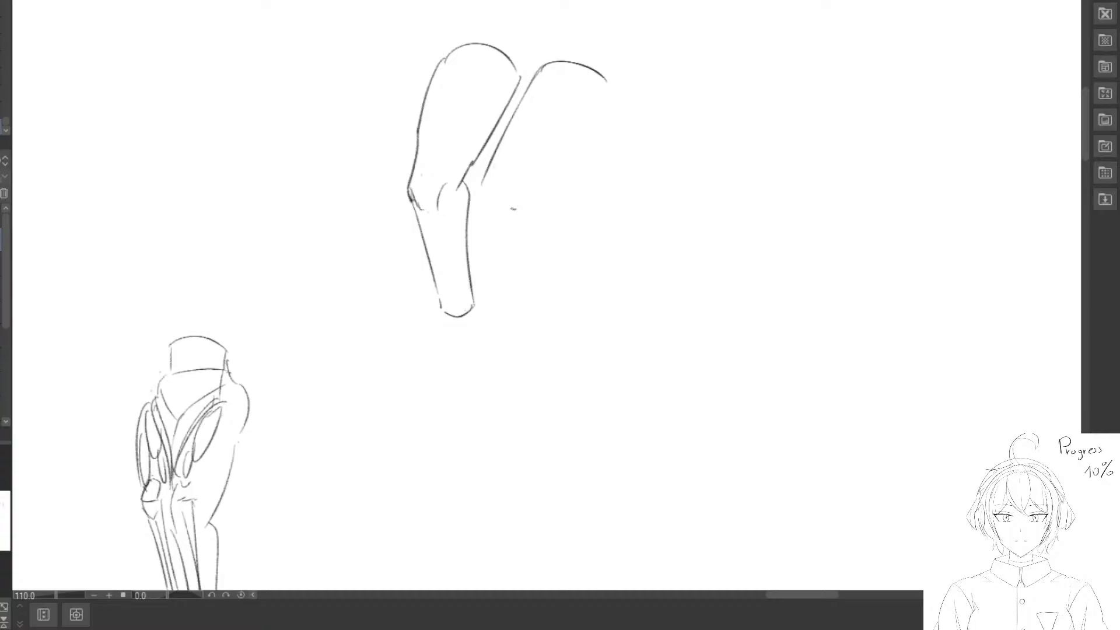
Draw a wavy knee joint line on the first leg and the second thigh's curved outer contour.
mouse_move(445, 254)
mouse_down()
mouse_move(417, 167)
mouse_move(395, 213)
mouse_up()
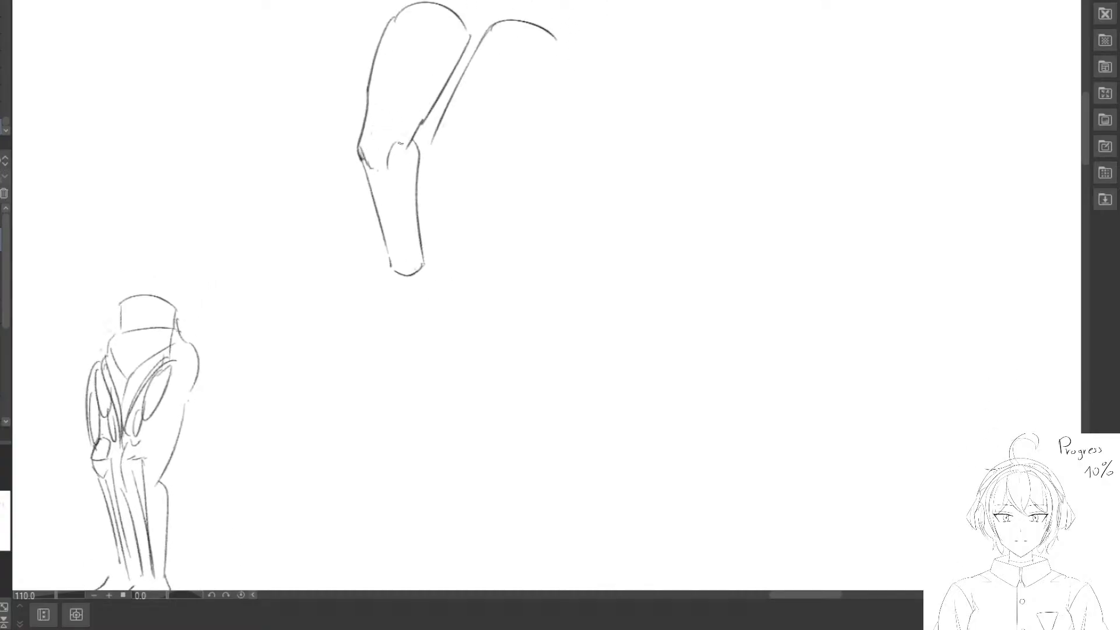
mouse_move(394, 154)
mouse_down()
mouse_move(414, 148)
mouse_move(376, 160)
mouse_move(407, 149)
mouse_up()
key(e)
key(p)
mouse_move(556, 49)
mouse_down()
mouse_move(549, 86)
mouse_move(483, 159)
mouse_move(547, 72)
mouse_move(471, 175)
mouse_up()
key(e)
key(p)
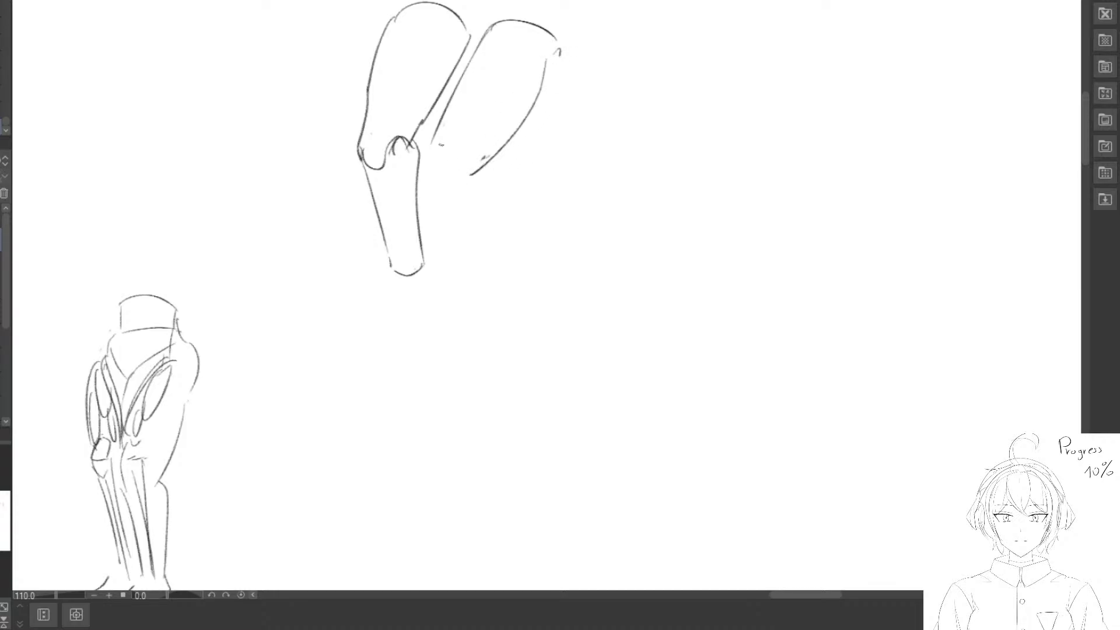
Draw the second lower leg with both side contours, a rounded ankle end and a wavy knee line.
mouse_move(432, 144)
mouse_down()
mouse_move(477, 168)
mouse_move(456, 271)
mouse_up()
drag(484, 166, 488, 262)
drag(394, 273, 421, 281)
drag(461, 146, 479, 194)
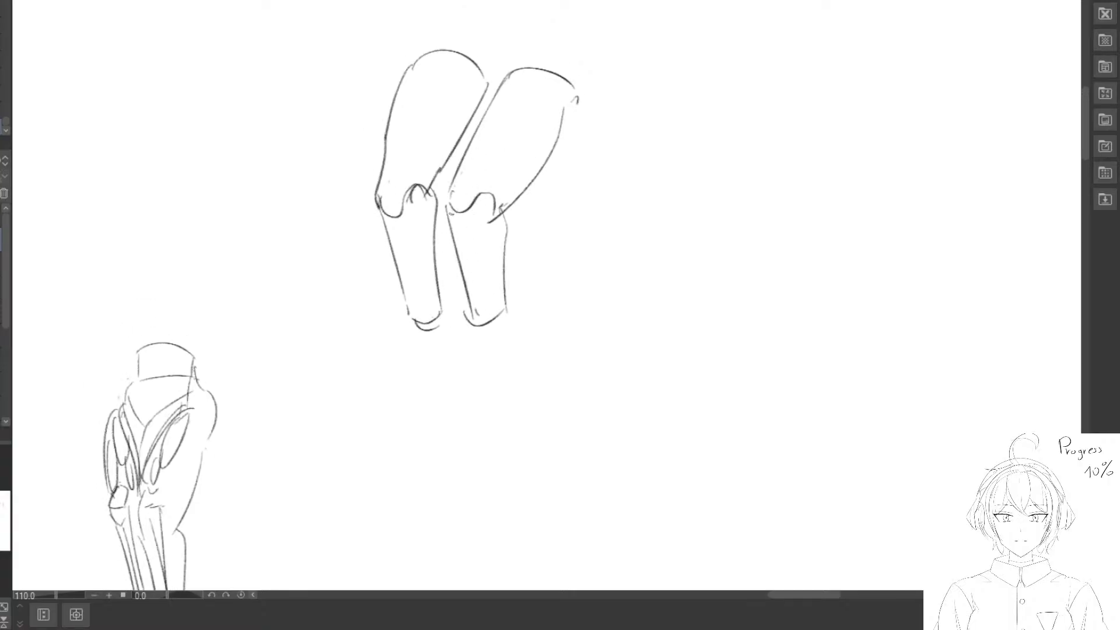
Redraw the first shin's front contour tapering to the ankle and start the foot with a slanted line below it.
drag(461, 266, 476, 176)
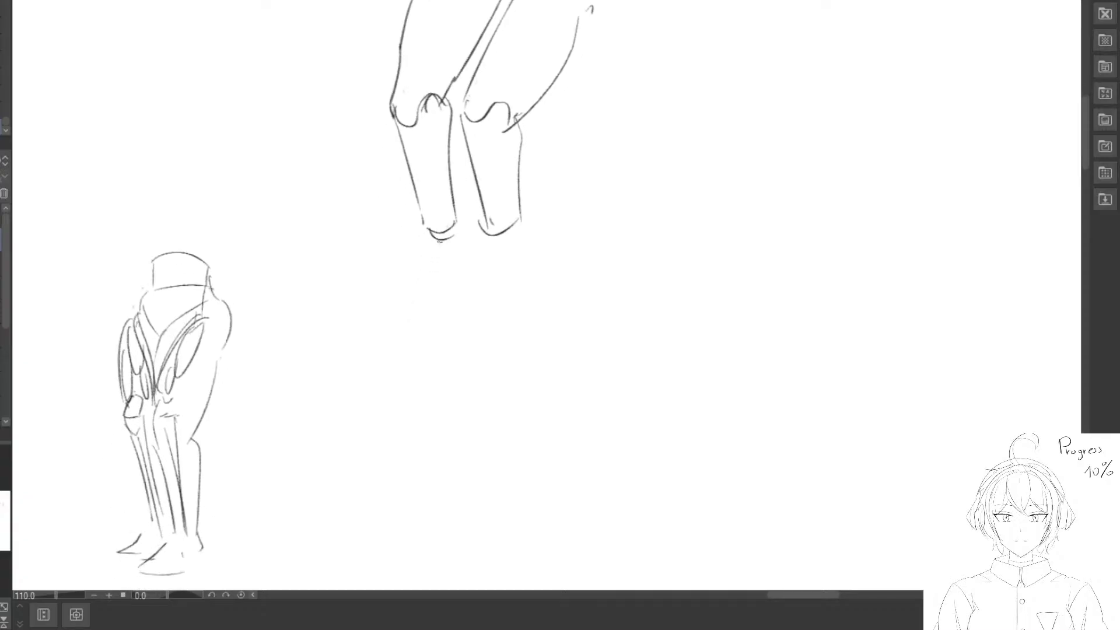
mouse_move(442, 230)
mouse_down()
mouse_move(458, 223)
mouse_move(381, 275)
mouse_move(412, 299)
mouse_up()
mouse_move(453, 245)
mouse_down()
mouse_move(448, 261)
mouse_move(395, 274)
mouse_move(417, 260)
mouse_move(427, 232)
mouse_move(462, 224)
mouse_move(469, 246)
mouse_move(418, 299)
mouse_move(427, 270)
mouse_move(452, 258)
mouse_move(457, 220)
mouse_up()
drag(402, 158, 428, 222)
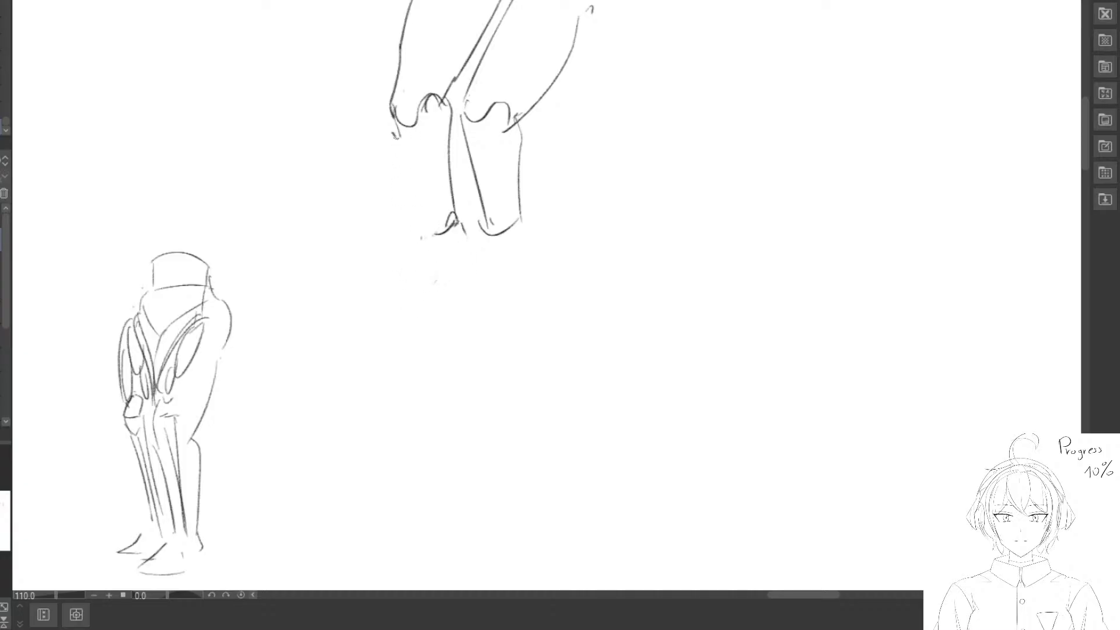
mouse_move(392, 133)
mouse_down()
mouse_move(436, 228)
mouse_move(458, 221)
mouse_move(467, 250)
mouse_move(398, 277)
mouse_up()
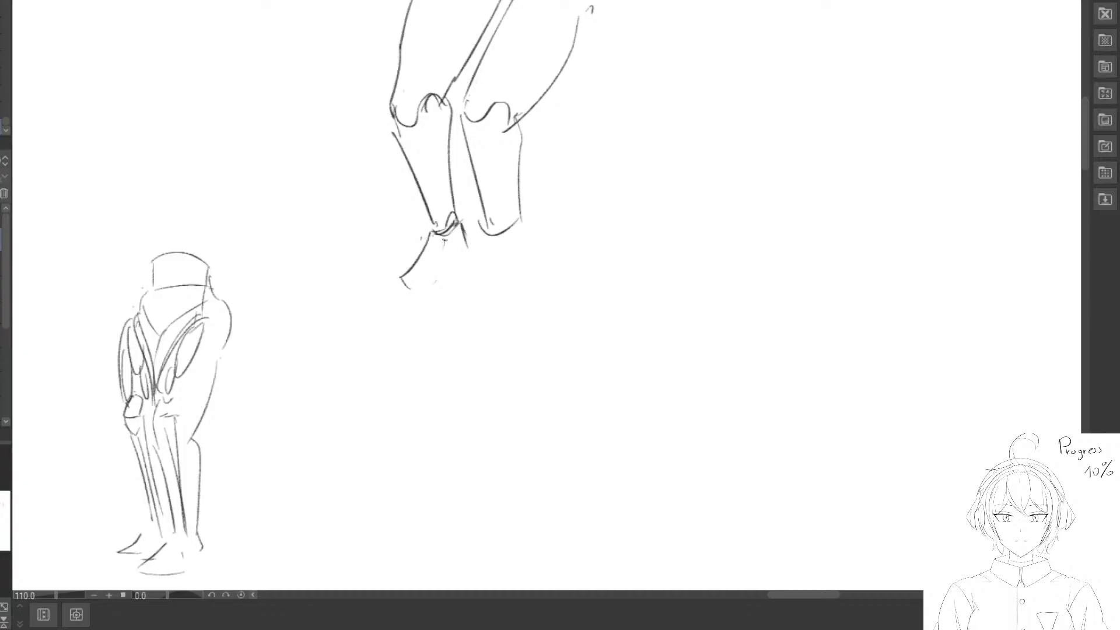
Complete the first foot's wedge, taper the second calf to the ankle, and add two lines for the second foot.
drag(444, 239, 422, 281)
mouse_move(410, 290)
mouse_down()
mouse_move(519, 212)
mouse_move(521, 143)
mouse_move(497, 287)
mouse_up()
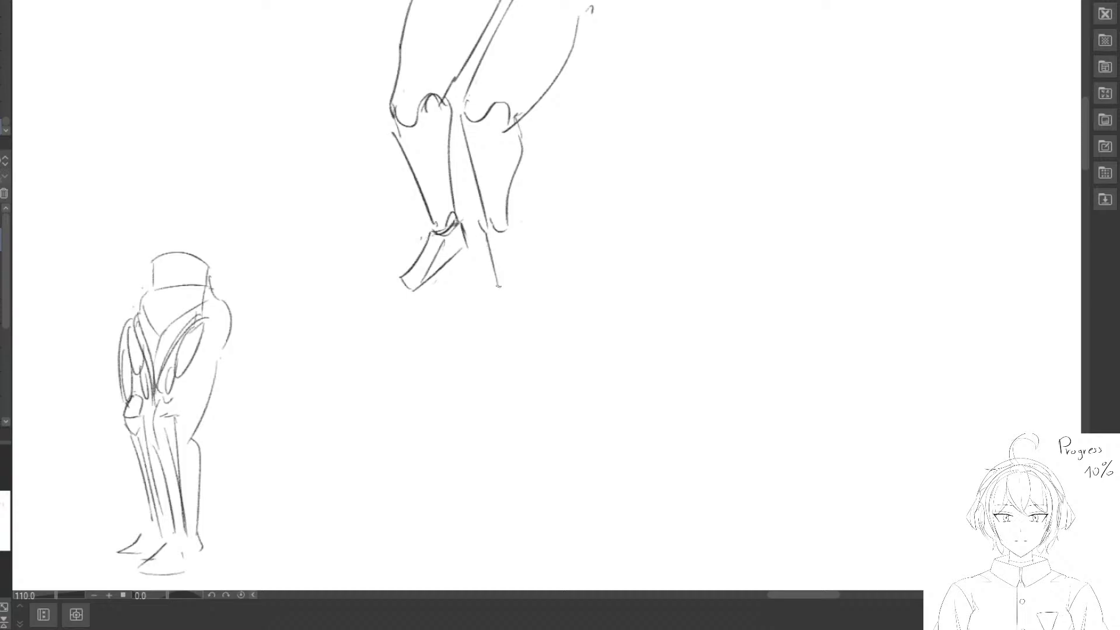
drag(504, 231, 516, 285)
Draw a circle around the knee mark on the grey proportion guide beside the walking line figure.
scroll(544, 360, down, 2)
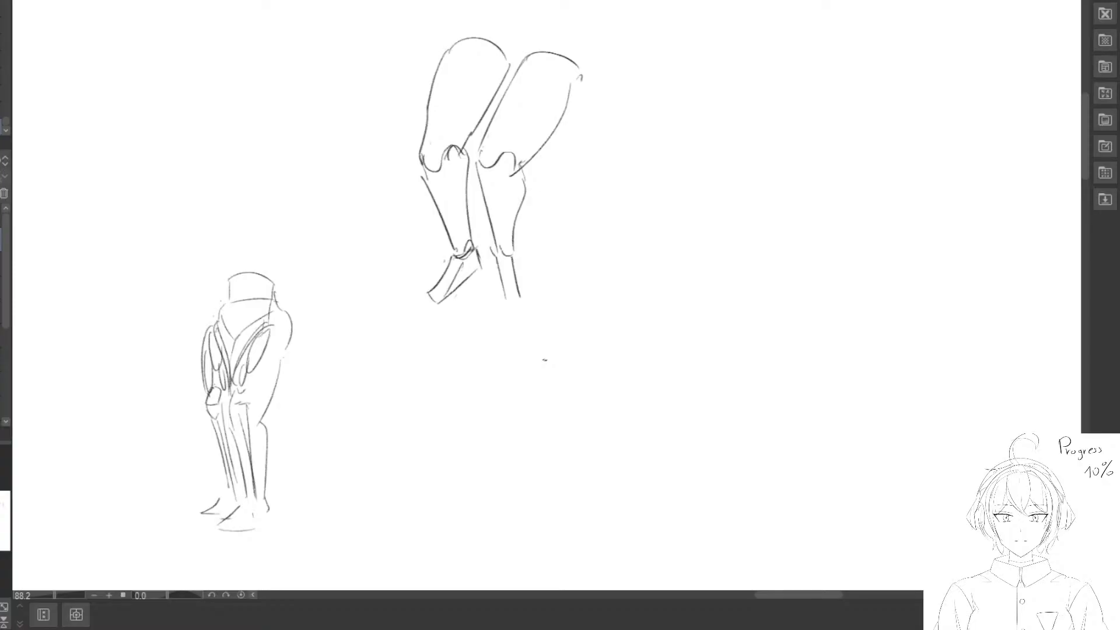
drag(578, 194, 427, 194)
drag(562, 68, 575, 315)
key(e)
drag(334, 228, 605, 267)
drag(296, 128, 415, 350)
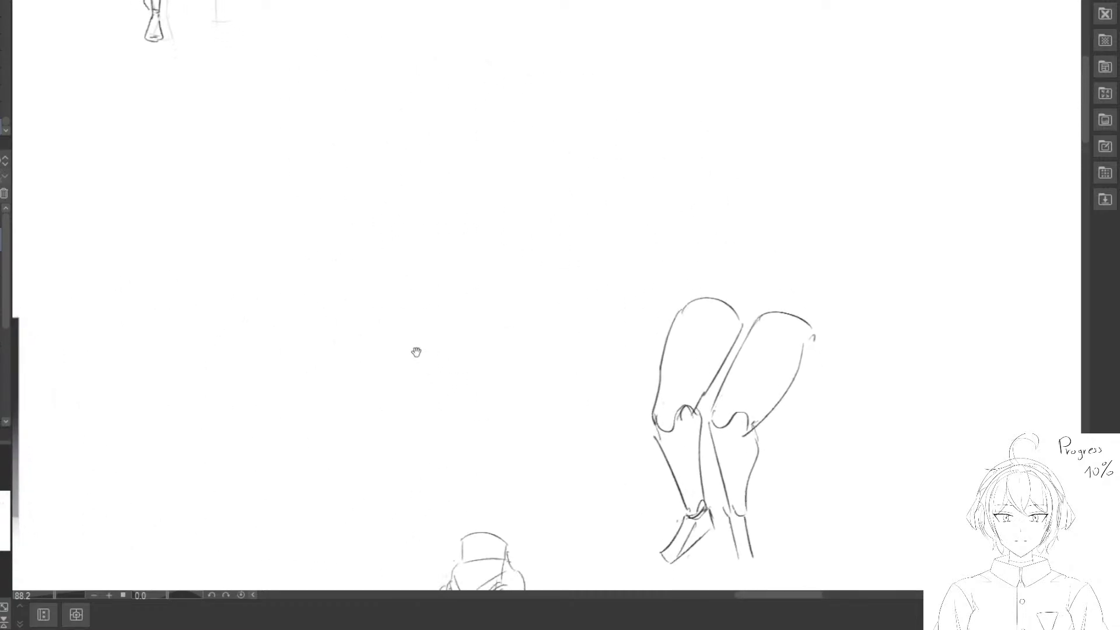
drag(375, 277, 496, 519)
drag(356, 347, 496, 435)
key(ctrl+plus)
drag(500, 295, 442, 251)
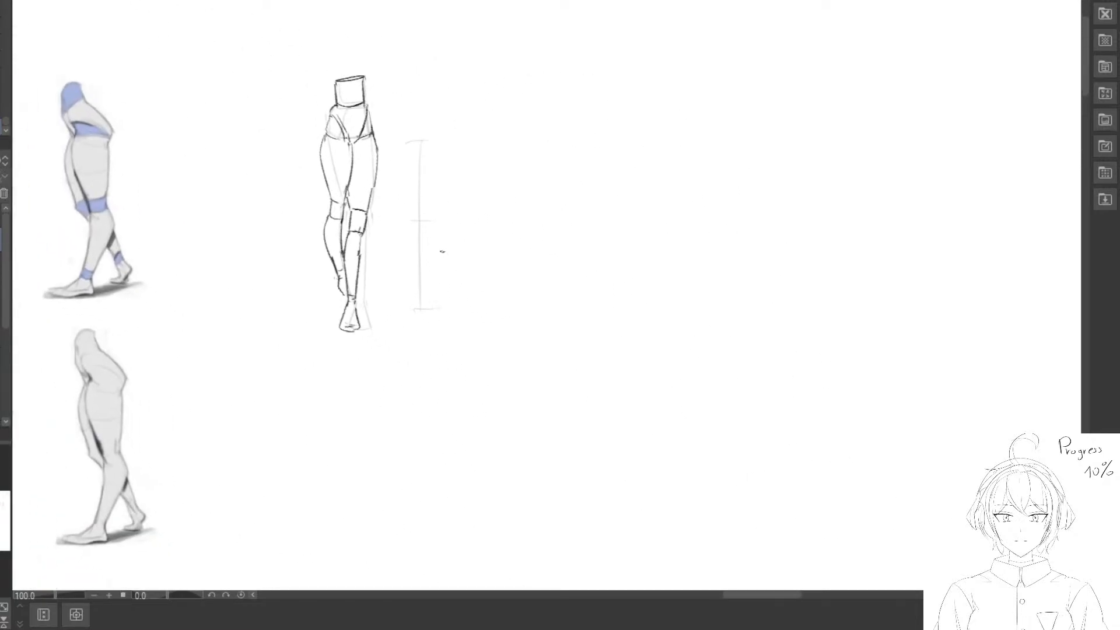
scroll(507, 196, up, 3)
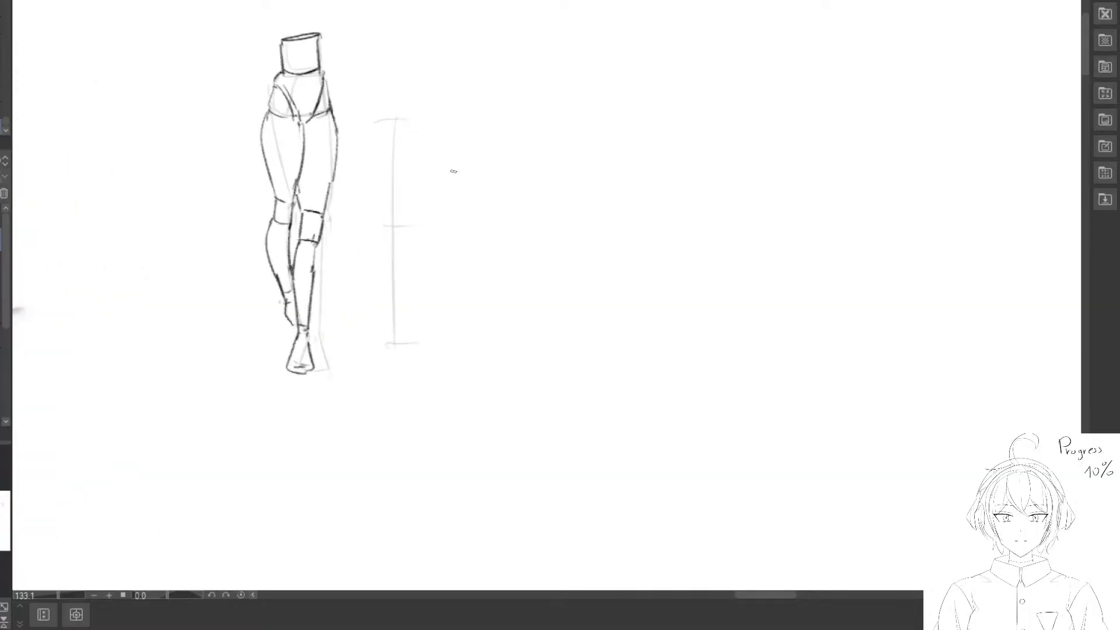
drag(482, 120, 482, 373)
mouse_move(379, 226)
mouse_down()
mouse_move(404, 224)
mouse_move(384, 240)
mouse_up()
mouse_move(397, 226)
mouse_down()
mouse_move(387, 226)
mouse_move(402, 226)
mouse_up()
drag(372, 230, 380, 240)
mouse_move(392, 234)
mouse_down()
mouse_move(408, 227)
mouse_move(422, 257)
mouse_move(436, 232)
mouse_move(414, 239)
mouse_move(425, 240)
mouse_up()
key(e)
key(p)
key(e)
mouse_move(428, 228)
mouse_down()
mouse_move(418, 249)
mouse_move(419, 222)
mouse_up()
key(p)
Sketch a small foot outline at the lower end of the grey proportion guide.
key(e)
key(e)
key(p)
mouse_move(420, 366)
mouse_down()
mouse_move(423, 319)
mouse_move(410, 330)
mouse_up()
key(e)
mouse_move(416, 323)
mouse_down()
mouse_move(442, 338)
mouse_move(434, 315)
mouse_move(425, 326)
mouse_move(440, 326)
mouse_up()
key(p)
key(e)
key(p)
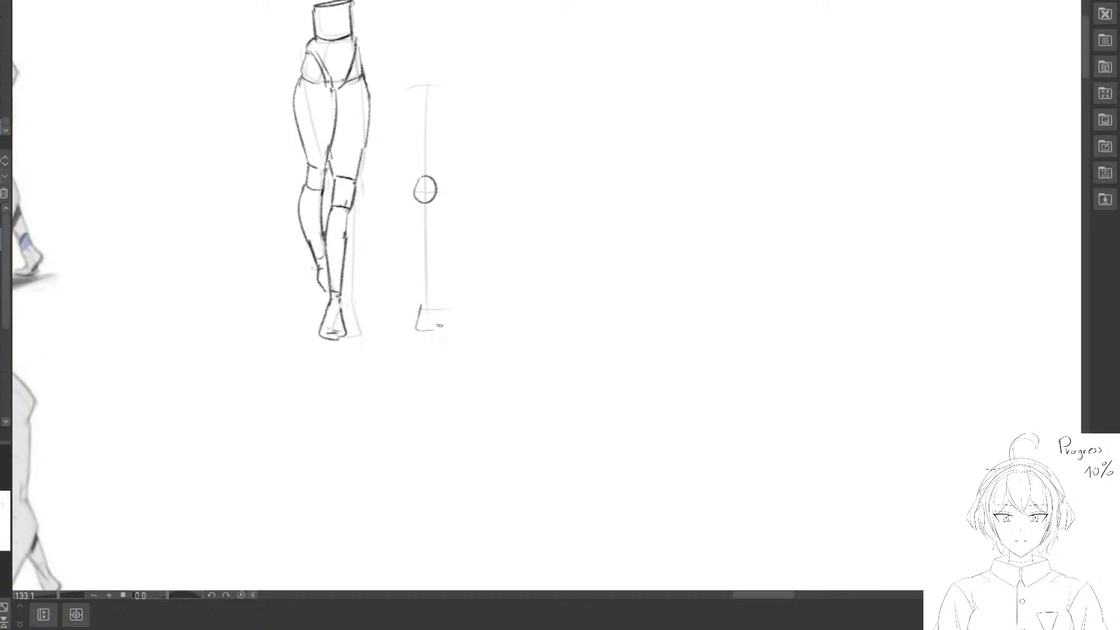
Erase the knee circle and the foot outline from the grey proportion guide.
key(e)
drag(444, 191, 420, 189)
drag(427, 317, 427, 339)
Draw a red vertical leg-length line beside the upper wide-stance figure and mark the knee level across both legs.
scroll(432, 280, down, 3)
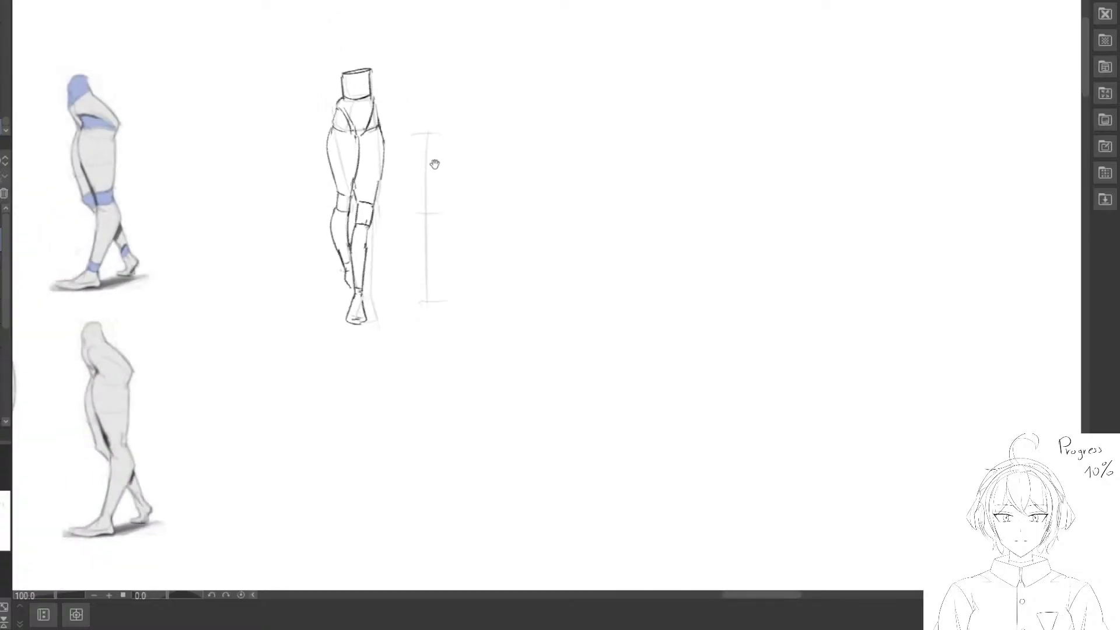
drag(410, 251, 736, 211)
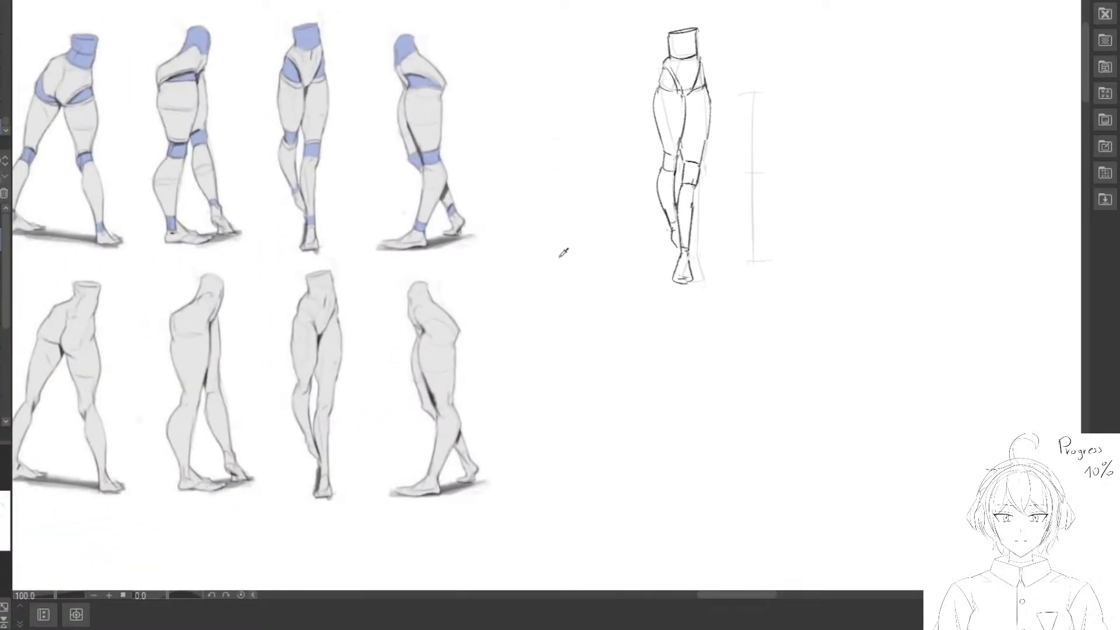
drag(234, 188, 496, 192)
scroll(496, 192, up, 2)
drag(350, 100, 351, 287)
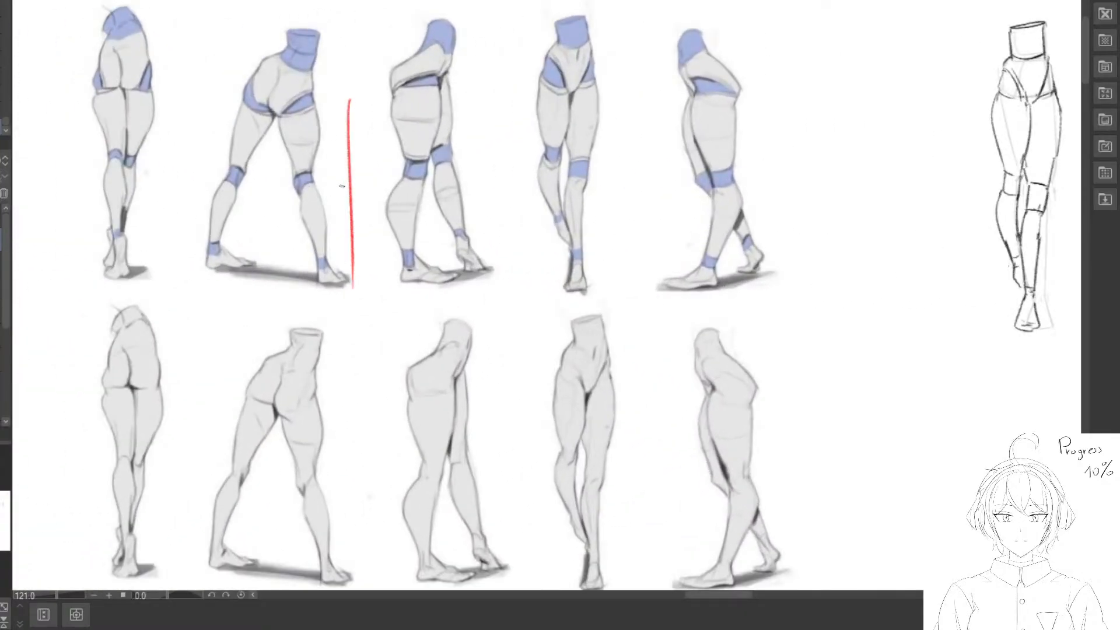
drag(331, 176, 363, 177)
drag(216, 177, 317, 177)
Draw a red leg-length line beside the upper row's third figure, redo it longer, and mark the knee level.
drag(484, 102, 488, 269)
drag(460, 163, 496, 164)
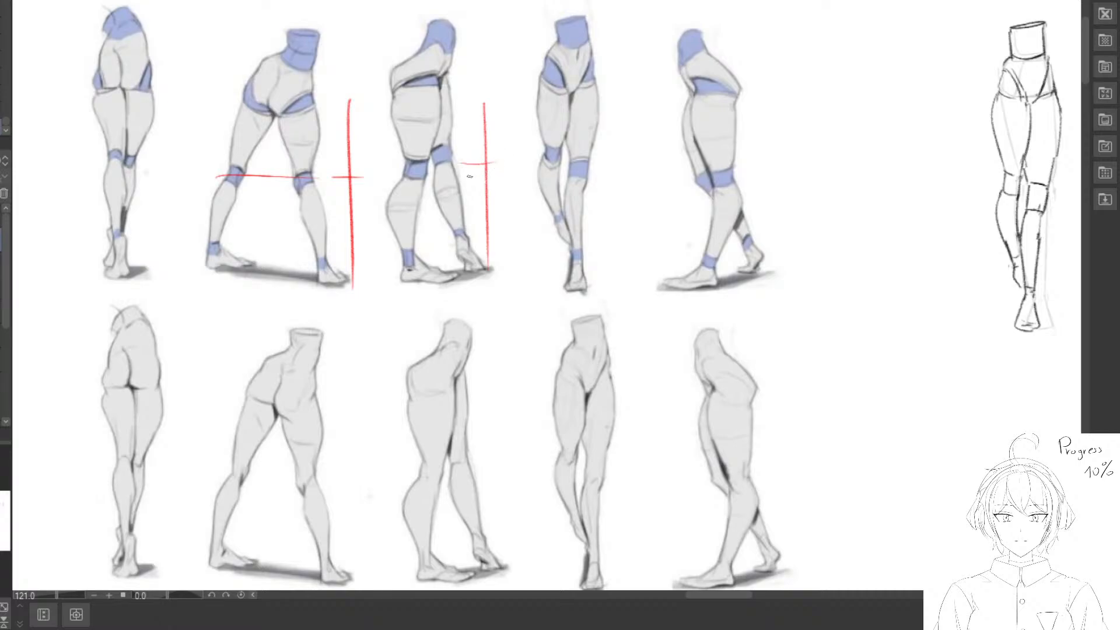
key(e)
drag(485, 107, 487, 254)
key(p)
drag(494, 82, 495, 296)
drag(479, 166, 512, 170)
drag(385, 174, 439, 167)
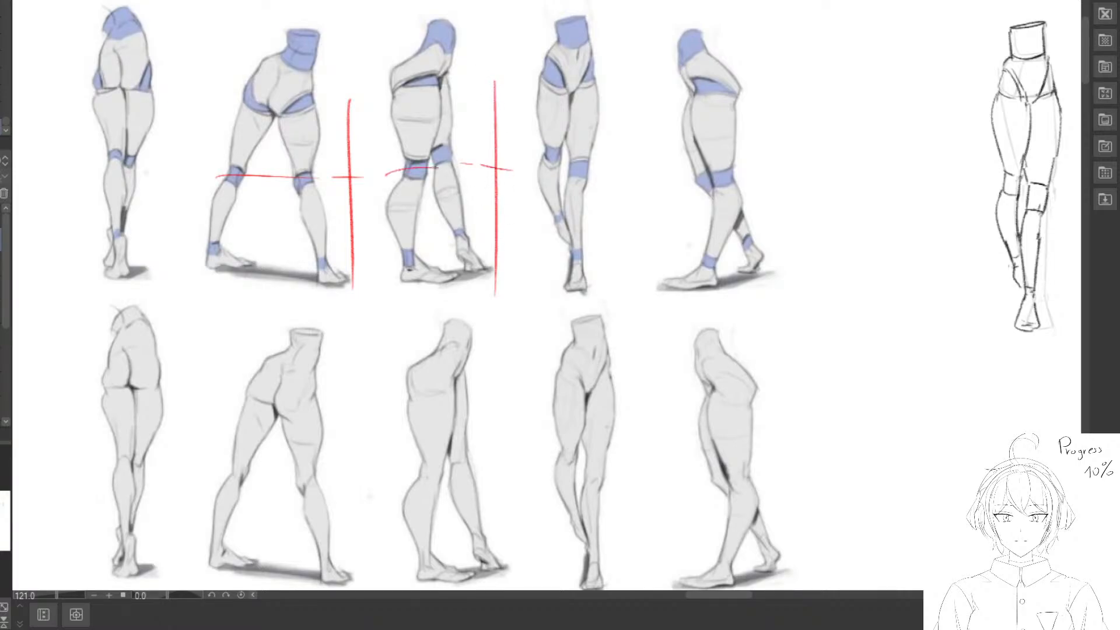
Add red leg-length lines with knee-level marks to the fourth and fifth figures of the upper row.
drag(620, 71, 617, 280)
drag(615, 161, 635, 163)
drag(532, 166, 594, 171)
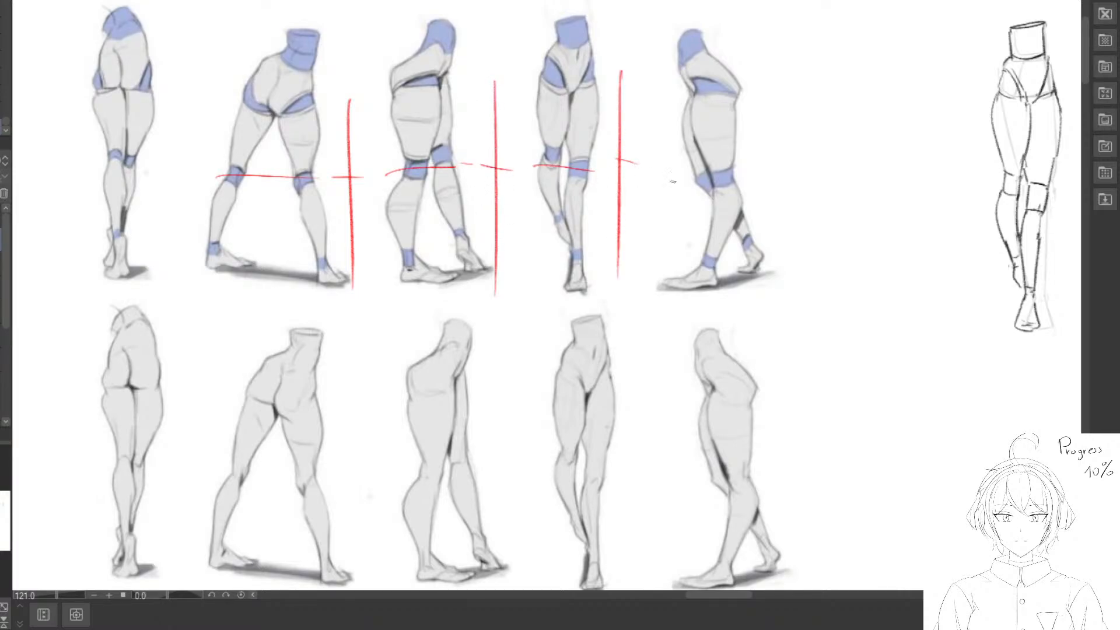
mouse_move(808, 121)
mouse_down()
mouse_move(654, 125)
mouse_move(645, 292)
mouse_up()
drag(634, 182, 665, 181)
drag(532, 187, 628, 178)
Erase all red leg-length and knee-level lines from the upper row of figures.
drag(277, 433, 551, 196)
scroll(553, 197, down, 2)
drag(585, 144, 438, 345)
key(e)
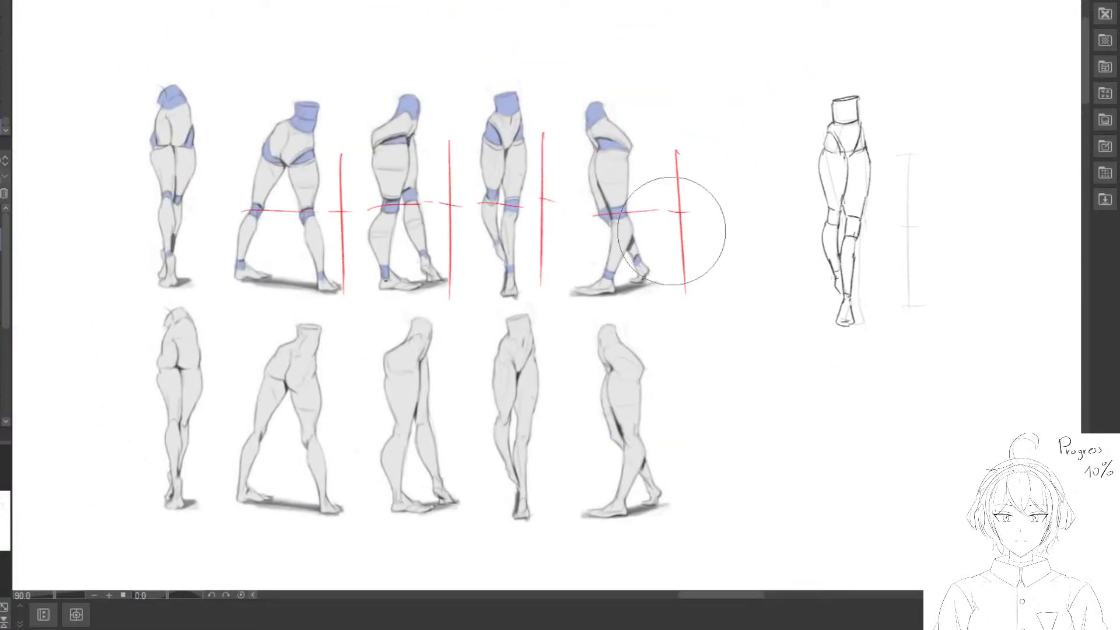
mouse_move(674, 230)
mouse_down()
mouse_move(577, 194)
mouse_move(420, 295)
mouse_move(275, 230)
mouse_up()
mouse_move(470, 313)
mouse_down()
mouse_move(325, 290)
mouse_move(328, 339)
mouse_move(398, 334)
mouse_up()
scroll(394, 332, up, 1)
drag(272, 302, 369, 302)
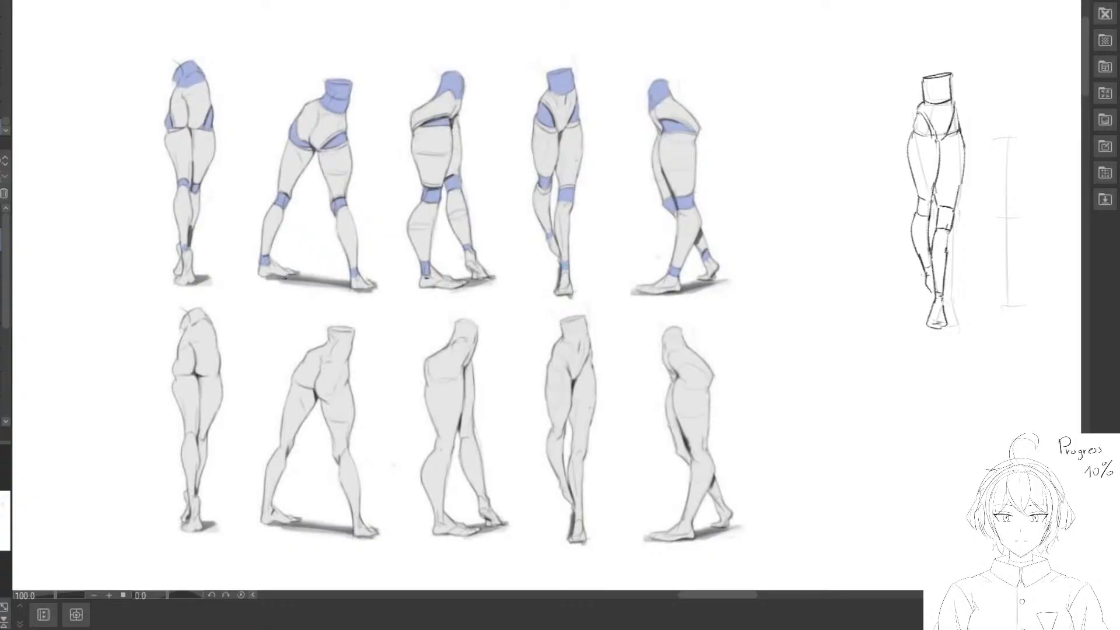
Mark the feet and waist levels of the lower row's third figure in red and draw a vertical height line beside it.
mouse_move(273, 282)
mouse_down()
mouse_move(366, 286)
mouse_move(294, 285)
mouse_up()
key(e)
mouse_move(550, 441)
mouse_down()
mouse_move(365, 315)
mouse_move(367, 256)
mouse_move(440, 283)
mouse_move(499, 342)
mouse_move(531, 276)
mouse_up()
scroll(518, 282, up, 2)
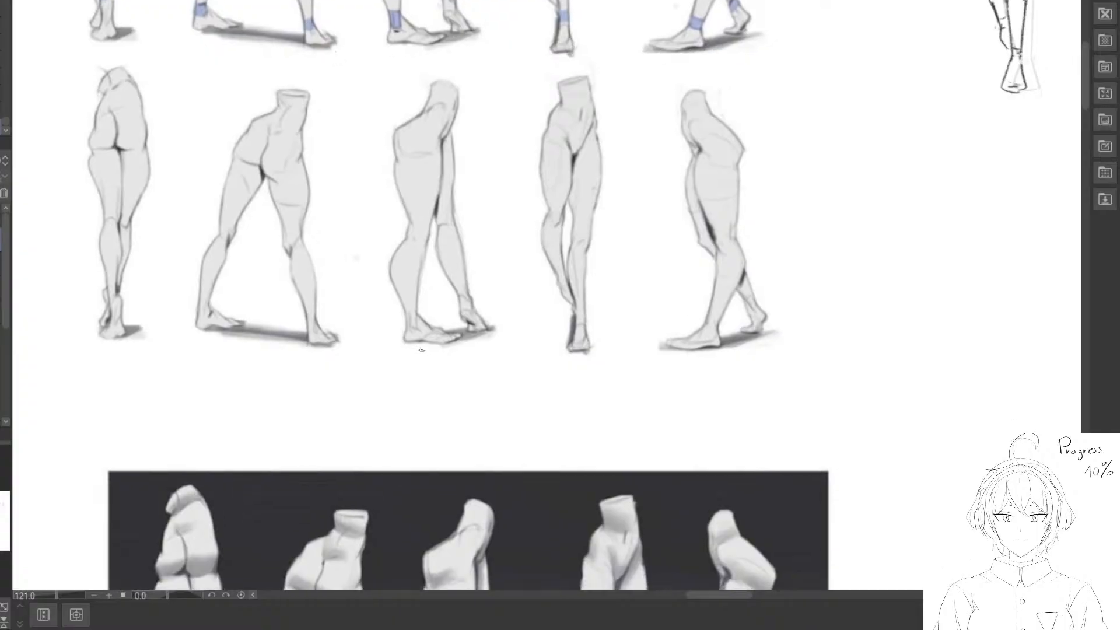
key(p)
drag(413, 348, 495, 352)
drag(421, 79, 468, 91)
drag(512, 84, 523, 304)
Erase and redraw the red vertical height line beside the lower row's third figure closer to its full height.
key(e)
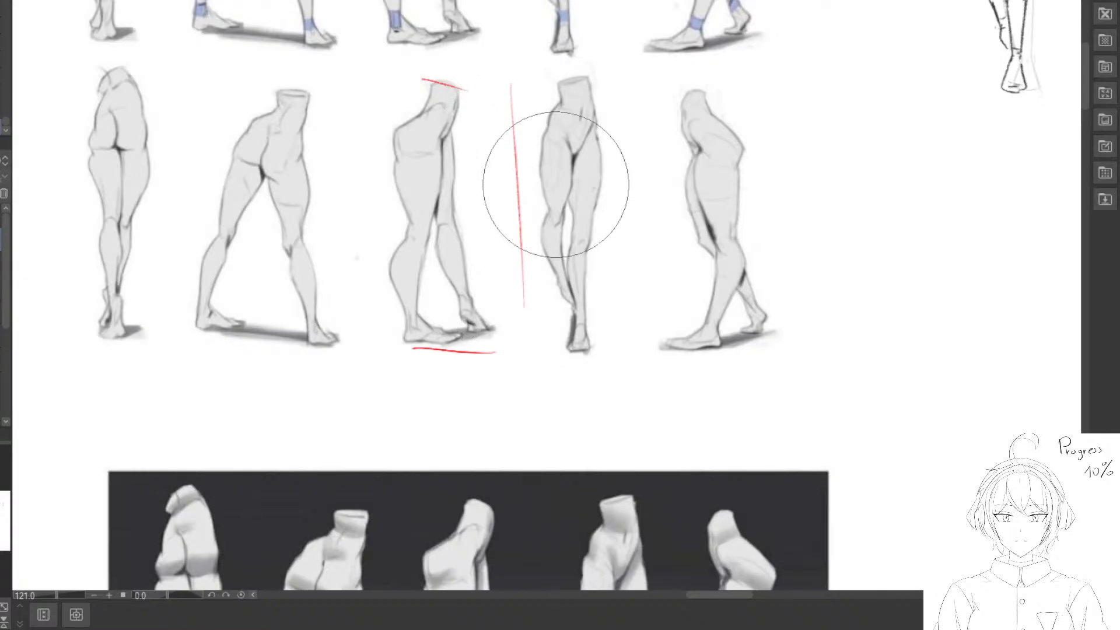
drag(557, 140, 563, 282)
key(p)
drag(506, 72, 516, 330)
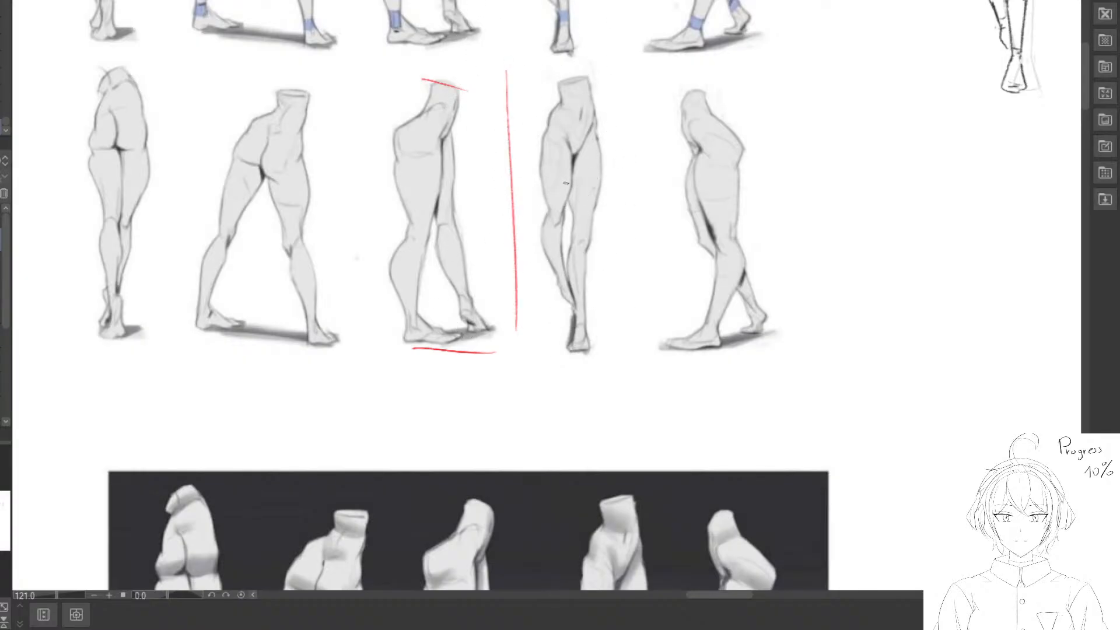
drag(566, 183, 530, 163)
key(e)
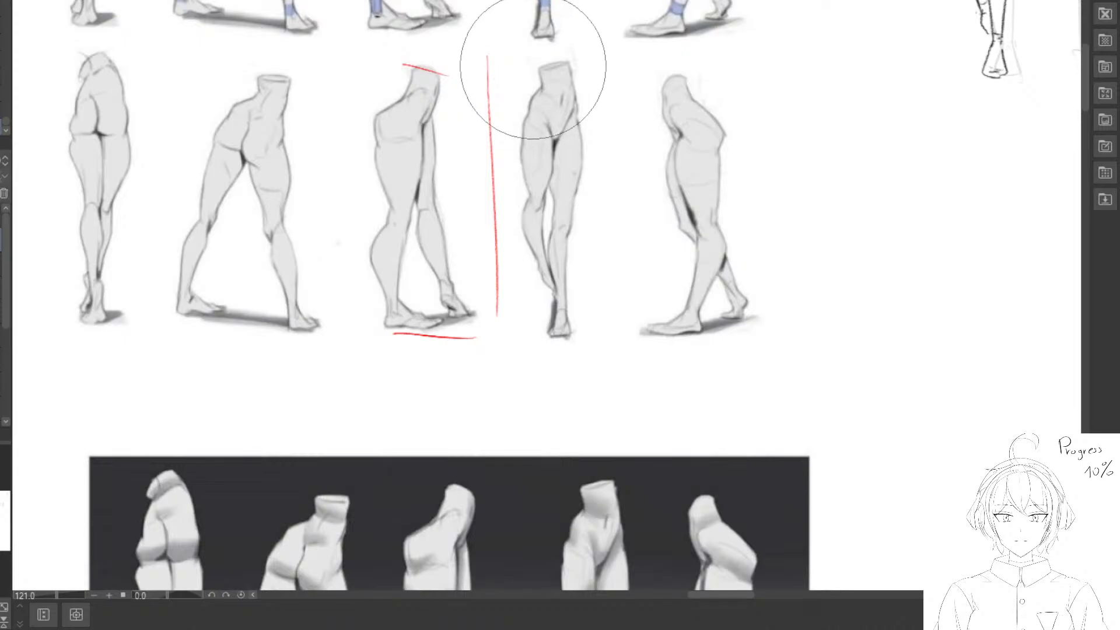
drag(525, 62, 525, 220)
key(p)
drag(482, 80, 484, 348)
mouse_move(465, 200)
mouse_down()
mouse_move(519, 208)
mouse_move(530, 275)
mouse_up()
key(e)
key(p)
drag(474, 91, 486, 328)
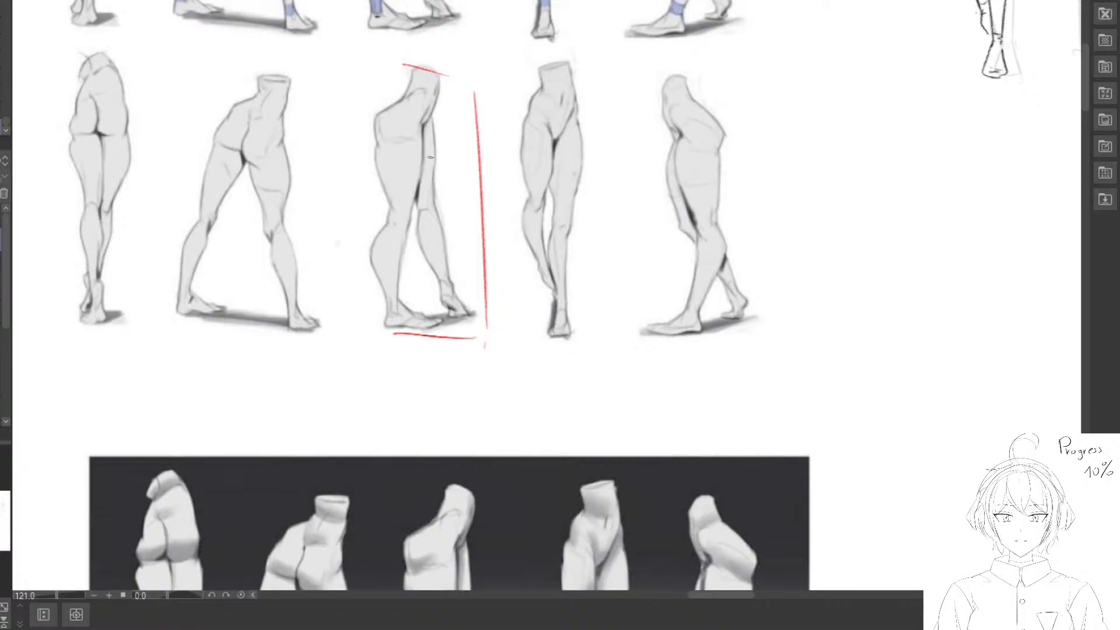
Clear the red marks around the lower third figure and draw one straight line spanning waist to feet.
scroll(474, 208, down, 4)
drag(506, 197, 510, 220)
scroll(490, 201, up, 1)
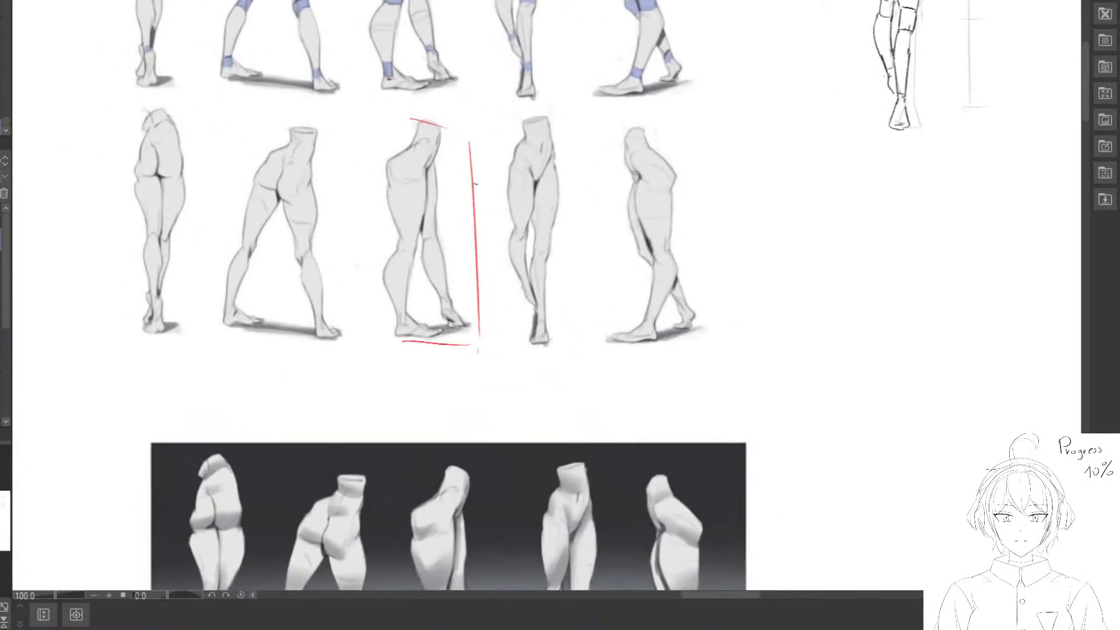
key(e)
drag(477, 137, 473, 301)
key(p)
drag(474, 119, 474, 352)
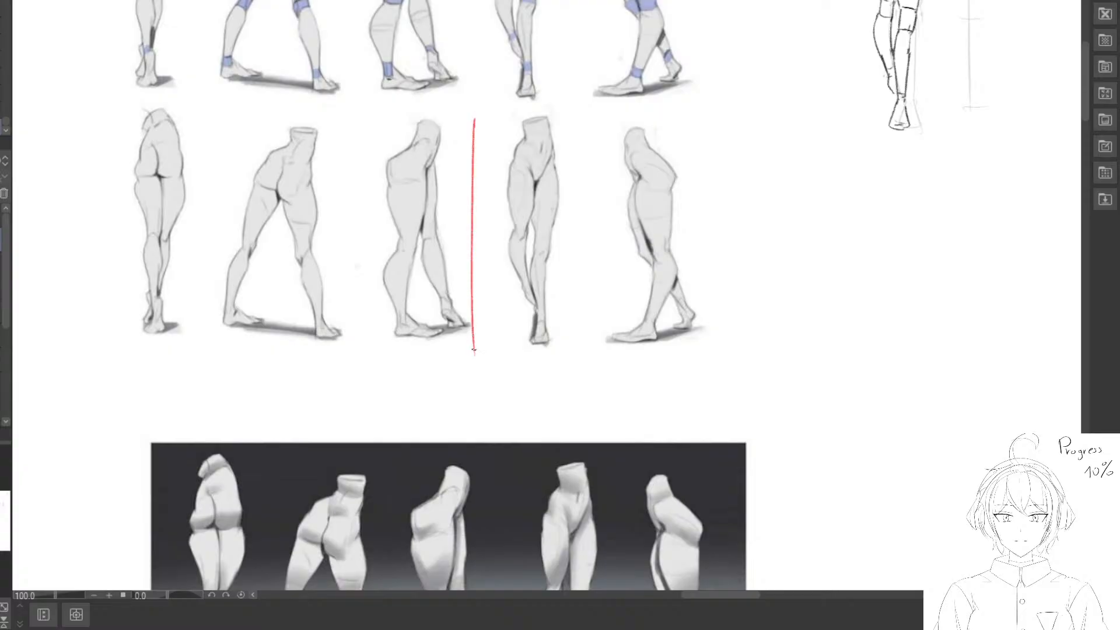
Replace the red line with a height bracket with end ticks and add a dividing tick at upper-thigh level.
key(e)
drag(479, 124, 481, 282)
key(p)
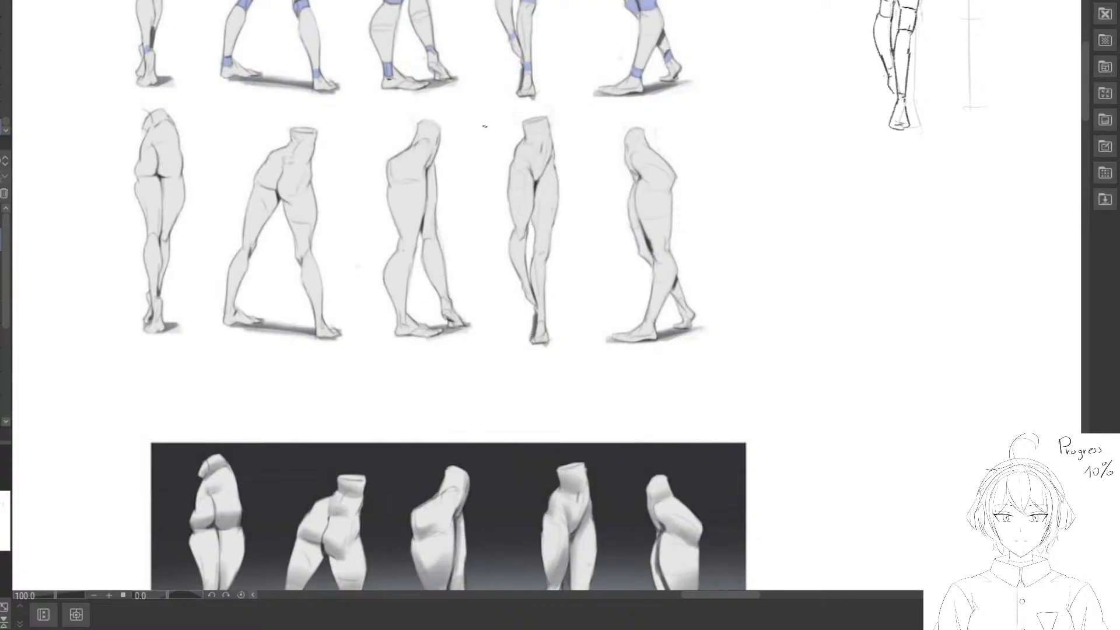
mouse_move(483, 125)
mouse_down()
mouse_move(483, 338)
mouse_move(500, 342)
mouse_move(498, 129)
mouse_up()
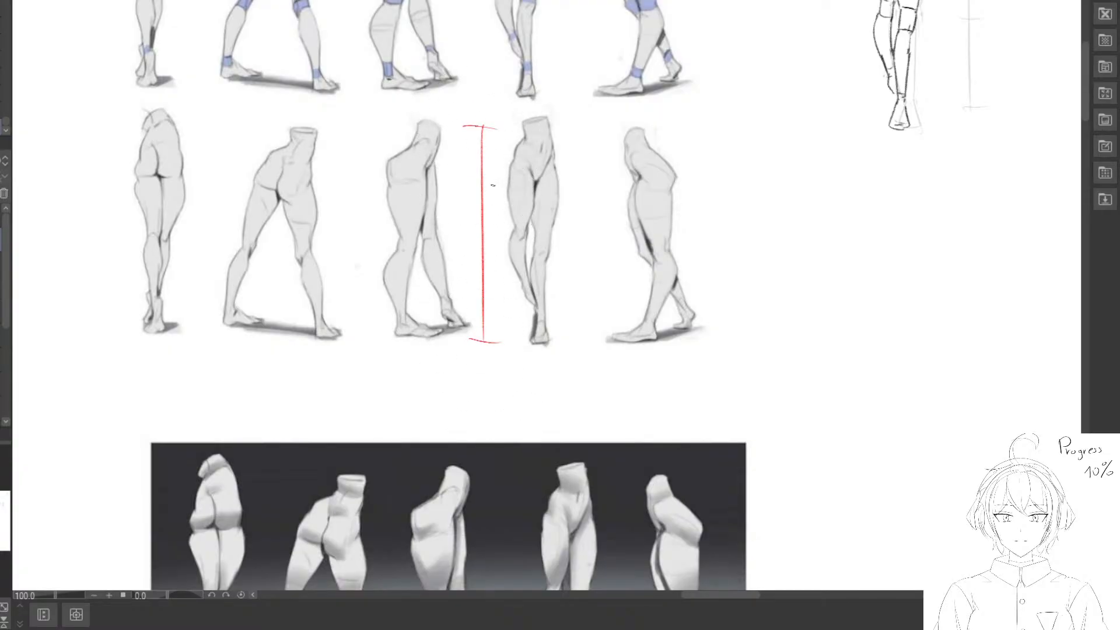
scroll(466, 210, up, 1)
drag(486, 199, 524, 197)
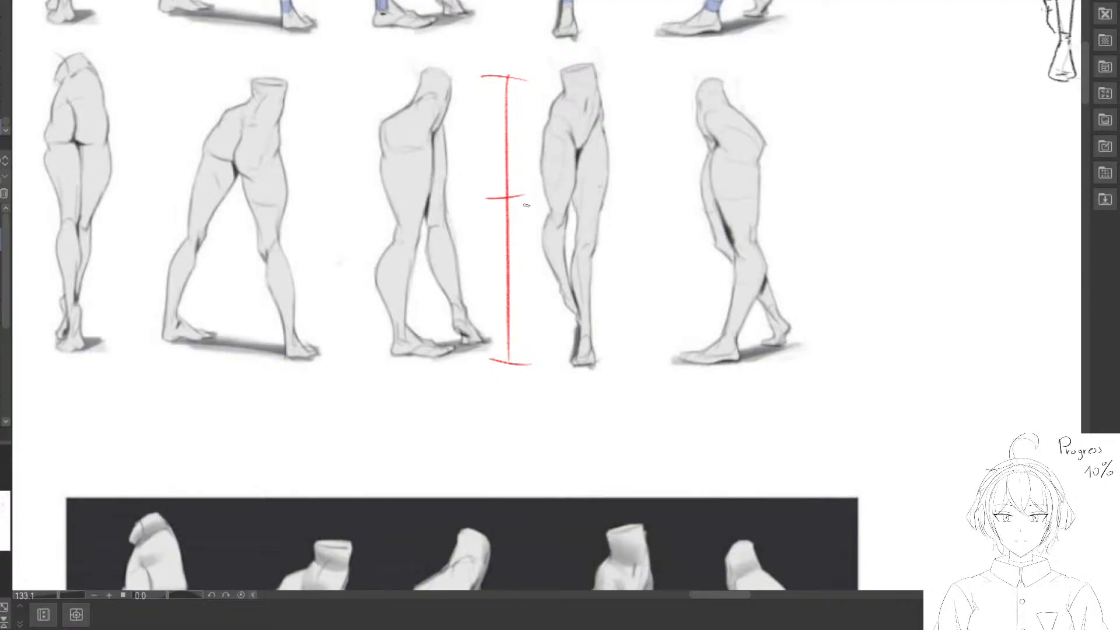
Undo the thigh-level tick, mark the bracket at knee level instead, and erase the whole bracket.
key(ctrl+z)
drag(491, 244, 533, 243)
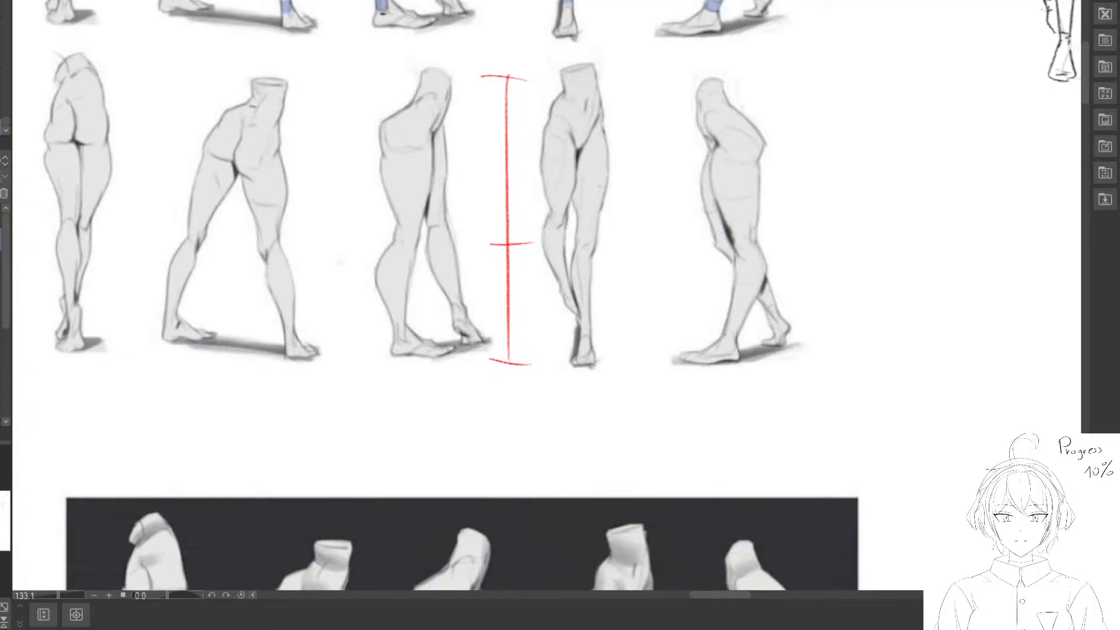
drag(512, 137, 512, 325)
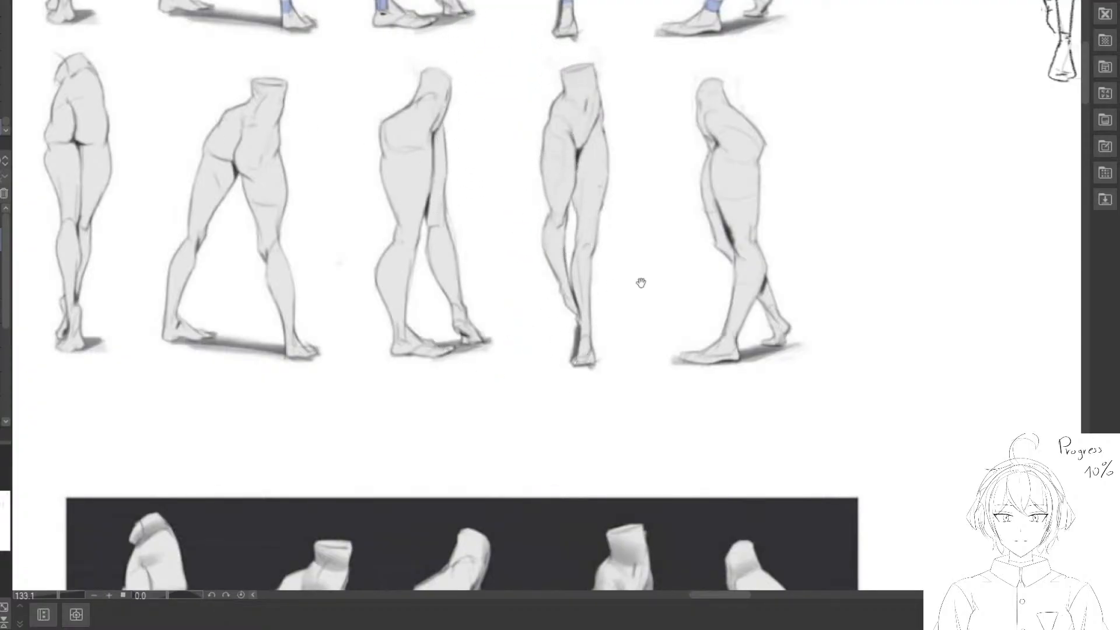
Draw a red vertical leg-length line beside the walking line figure's grey guide and mark the knee near its middle.
mouse_move(982, 243)
mouse_down()
mouse_move(499, 261)
mouse_move(174, 400)
mouse_up()
drag(567, 242, 491, 370)
drag(363, 265, 582, 265)
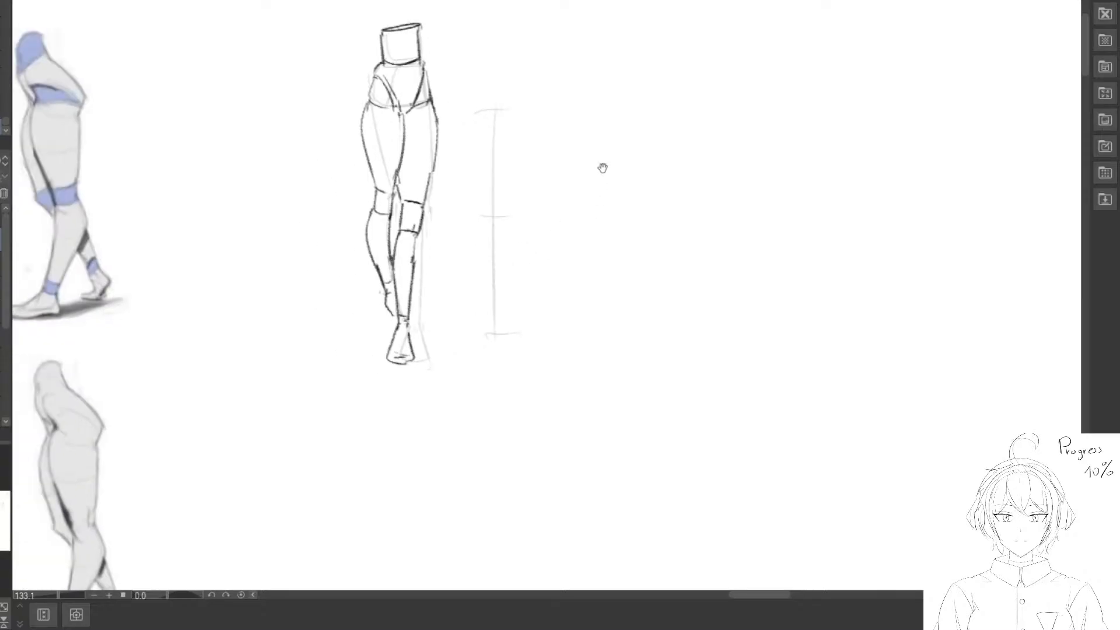
drag(590, 95, 590, 325)
drag(579, 220, 600, 220)
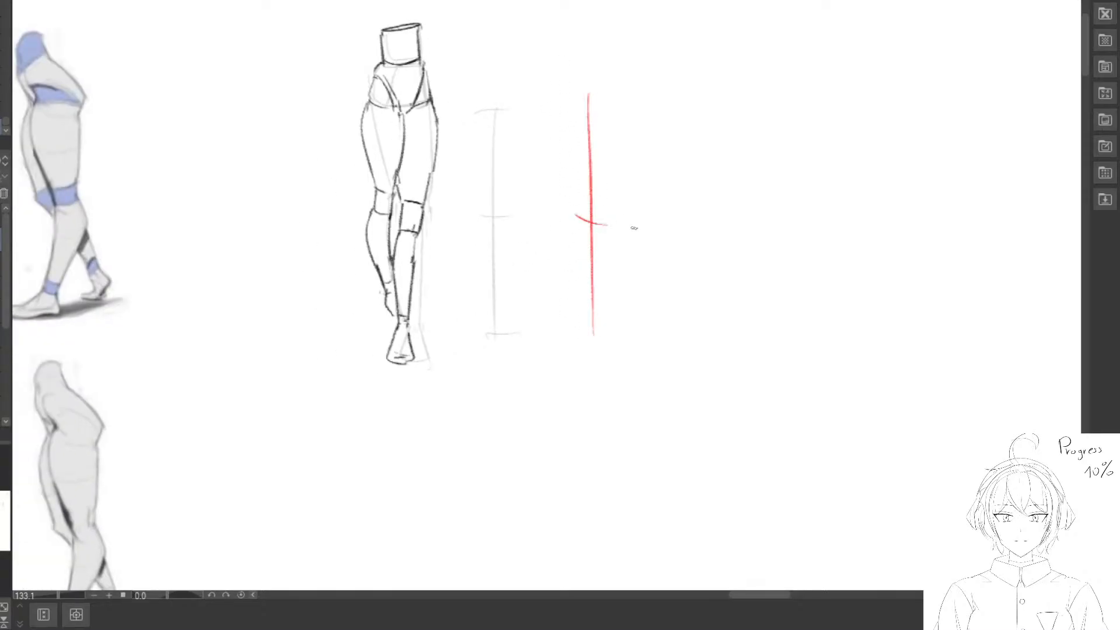
Erase the red leg-length line and knee mark beside the walking line figure.
drag(604, 104, 610, 400)
drag(412, 218, 482, 244)
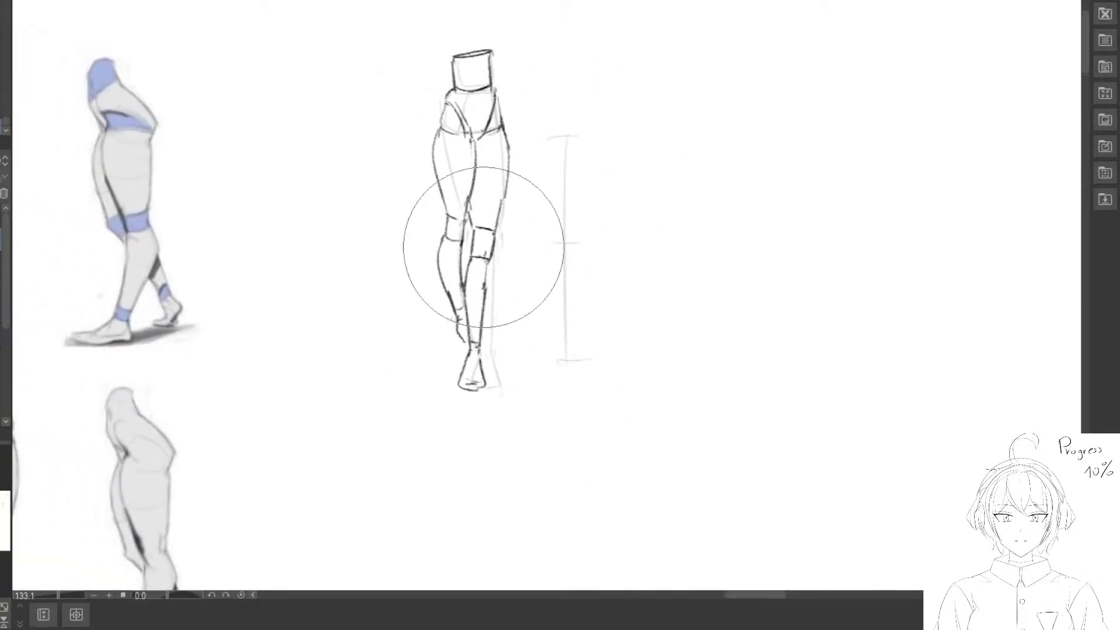
scroll(483, 245, down, 4)
Erase the shin stub below the right calf of the large bent-legs sketch and redraw it with a closing line.
mouse_move(640, 292)
mouse_down()
mouse_move(569, 228)
mouse_move(475, 64)
mouse_up()
drag(608, 466, 482, 273)
scroll(482, 273, down, 5)
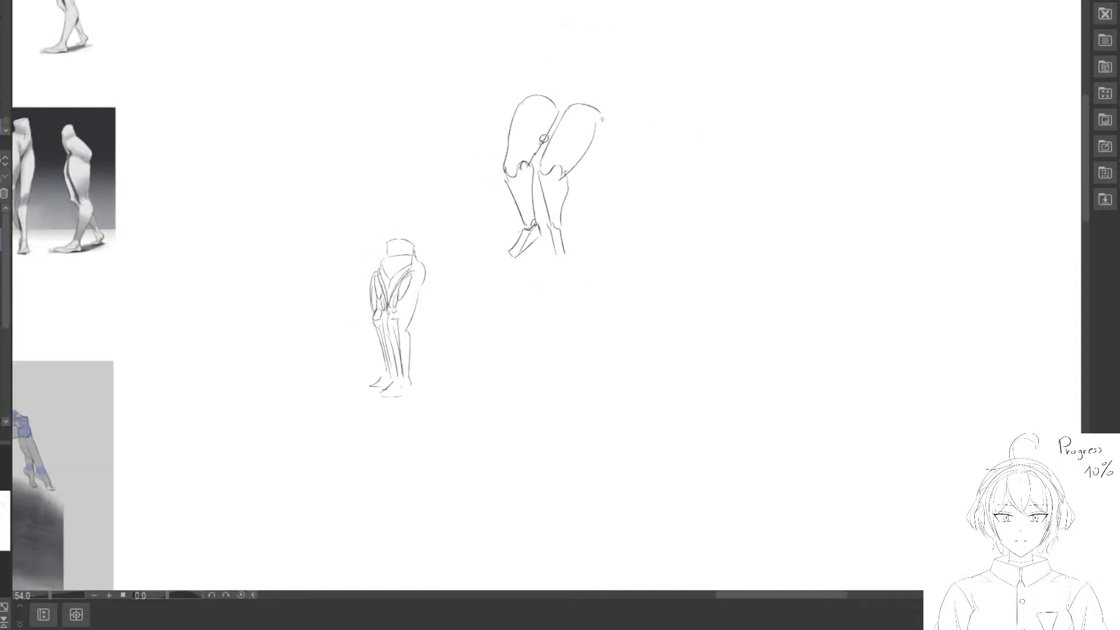
scroll(562, 265, up, 4)
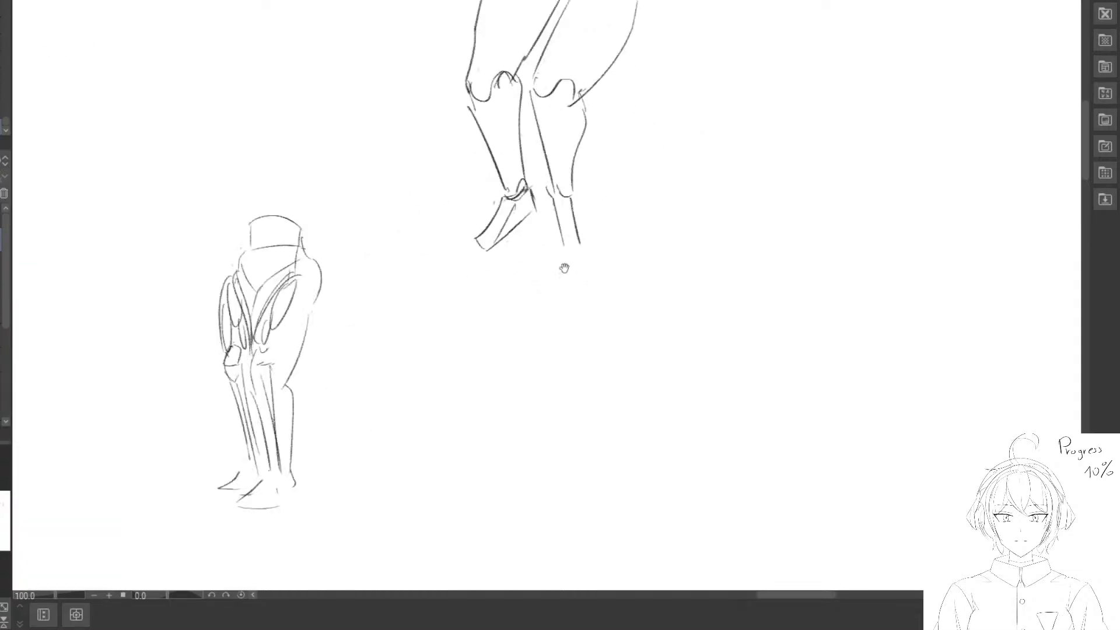
mouse_move(512, 155)
mouse_down()
mouse_move(519, 216)
mouse_move(544, 208)
mouse_up()
key(e)
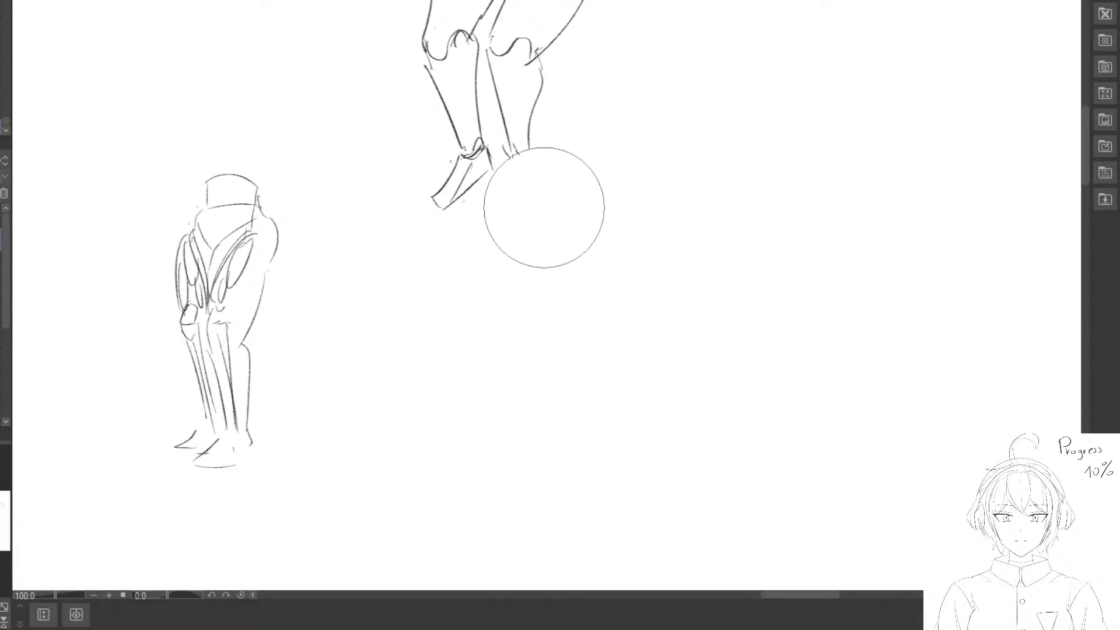
key(p)
mouse_move(513, 157)
mouse_down()
mouse_move(528, 154)
mouse_move(529, 217)
mouse_move(543, 210)
mouse_move(527, 216)
mouse_up()
key(e)
key(p)
scroll(505, 244, down, 2)
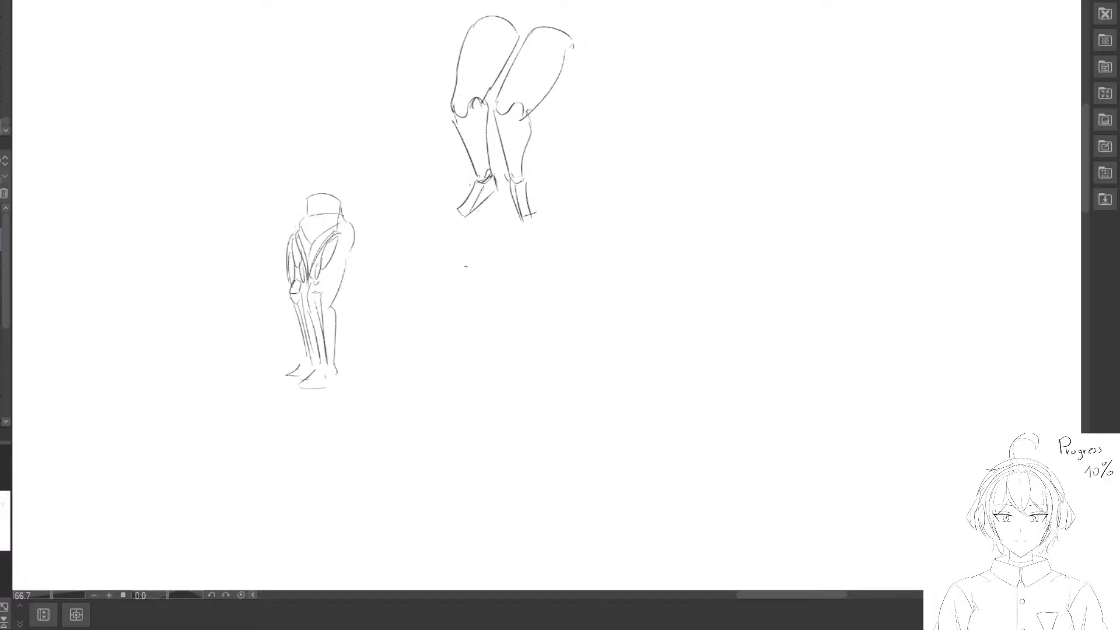
Lasso the large bent-legs sketch, move it closer to the smaller leg sketch beside it, and deselect it.
scroll(465, 266, down, 2)
key(m)
mouse_move(531, 76)
mouse_down()
mouse_move(346, 130)
mouse_move(635, 117)
mouse_move(526, 62)
mouse_move(550, 110)
mouse_move(522, 55)
mouse_up()
click(280, 433)
mouse_move(463, 202)
mouse_down()
mouse_move(431, 325)
mouse_move(432, 315)
mouse_up()
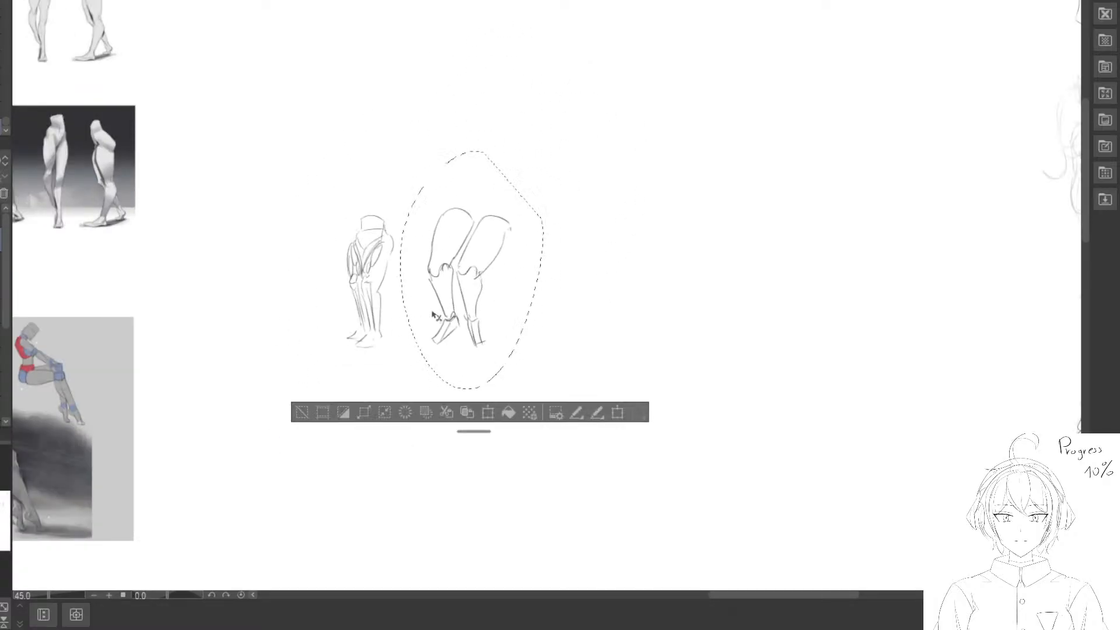
click(302, 413)
Lasso both bent-leg sketches together and move them to the end of the second row of finished leg studies.
mouse_move(407, 151)
mouse_down()
mouse_move(400, 435)
mouse_move(537, 163)
mouse_up()
scroll(468, 303, down, 1)
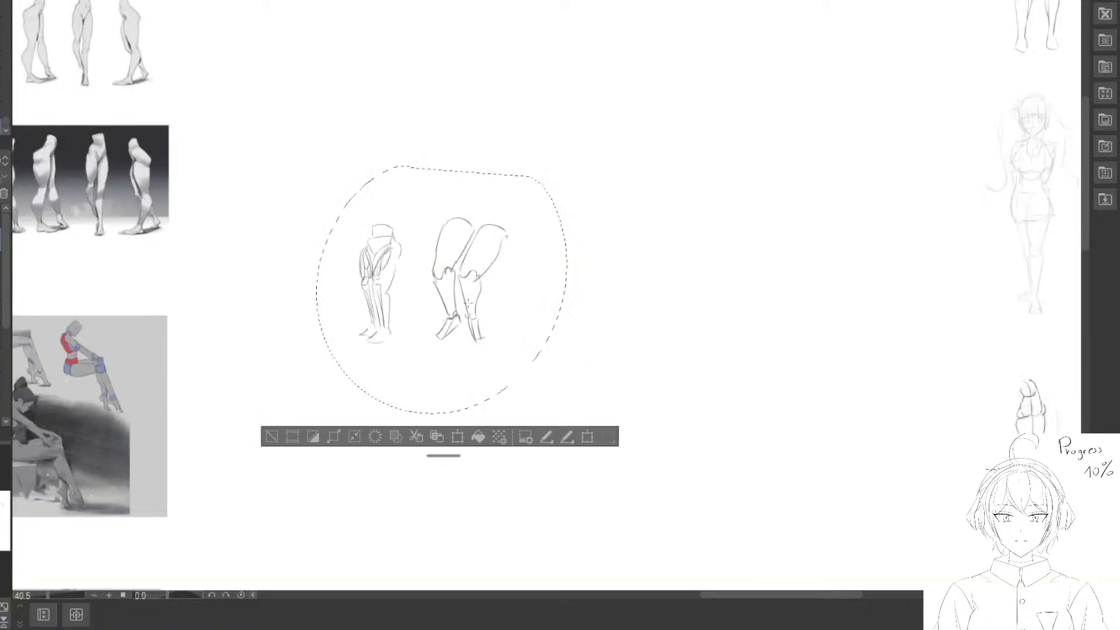
scroll(468, 303, down, 2)
drag(485, 280, 804, 379)
mouse_move(805, 379)
mouse_down()
mouse_move(531, 163)
mouse_move(359, 75)
mouse_up()
mouse_move(370, 123)
mouse_down()
mouse_move(783, 307)
mouse_move(741, 311)
mouse_up()
click(535, 407)
Draw a pale vertical body guide line on blank canvas with ticks at its top, upper, middle and bottom levels.
drag(258, 233, 554, 330)
scroll(555, 329, up, 10)
drag(282, 141, 589, 311)
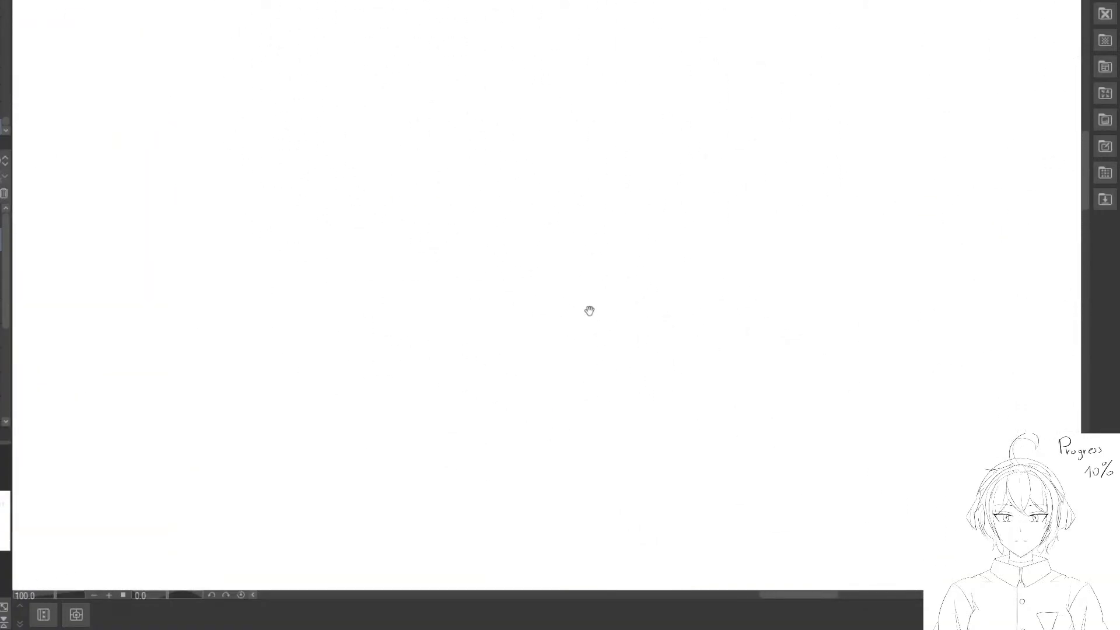
drag(51, 492, 700, 467)
drag(682, 210, 34, 142)
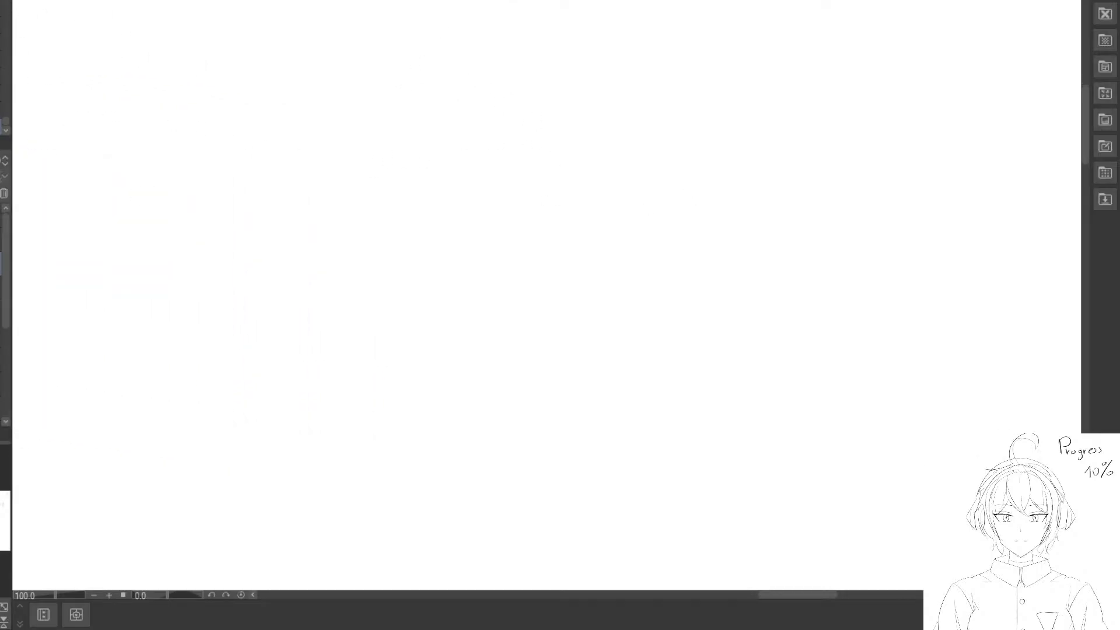
drag(433, 1, 448, 515)
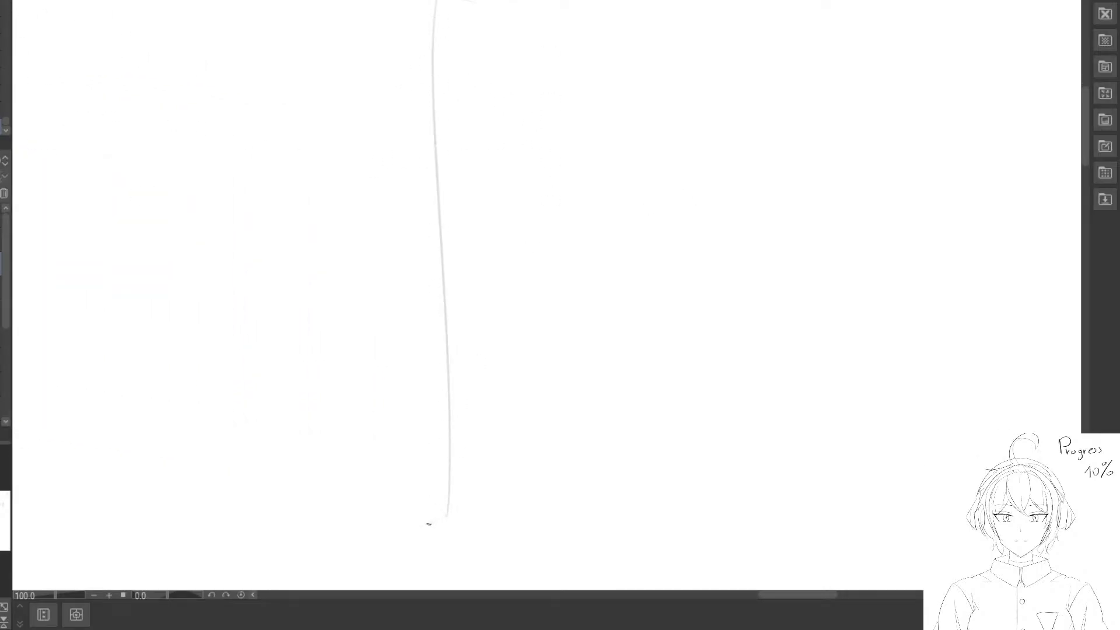
drag(413, 247, 465, 251)
drag(410, 56, 466, 52)
drag(442, 162, 461, 232)
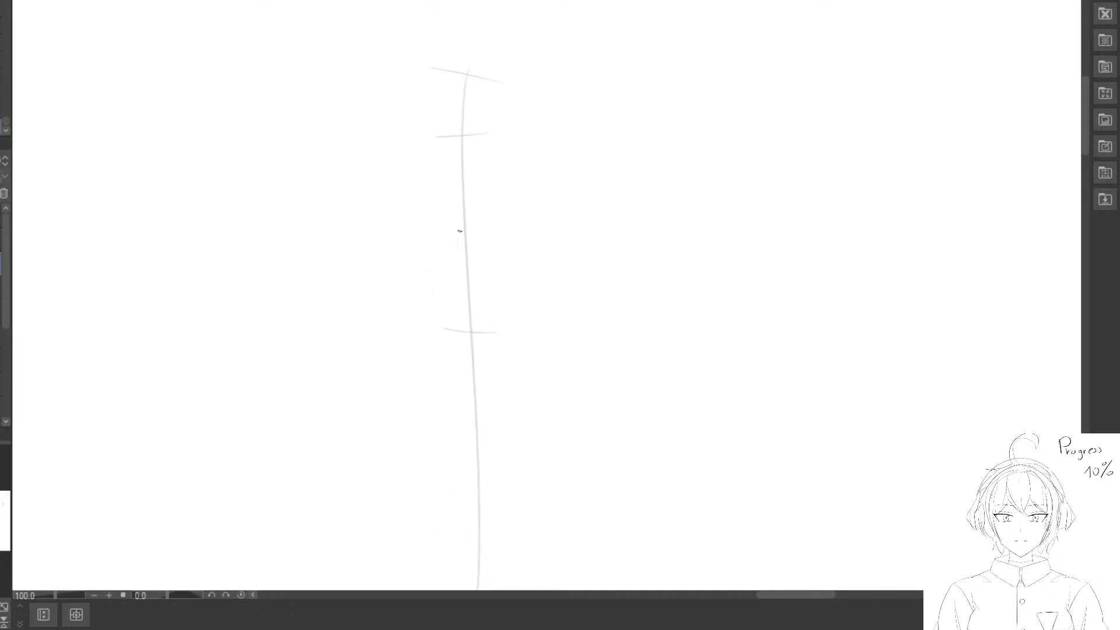
drag(467, 180, 410, 103)
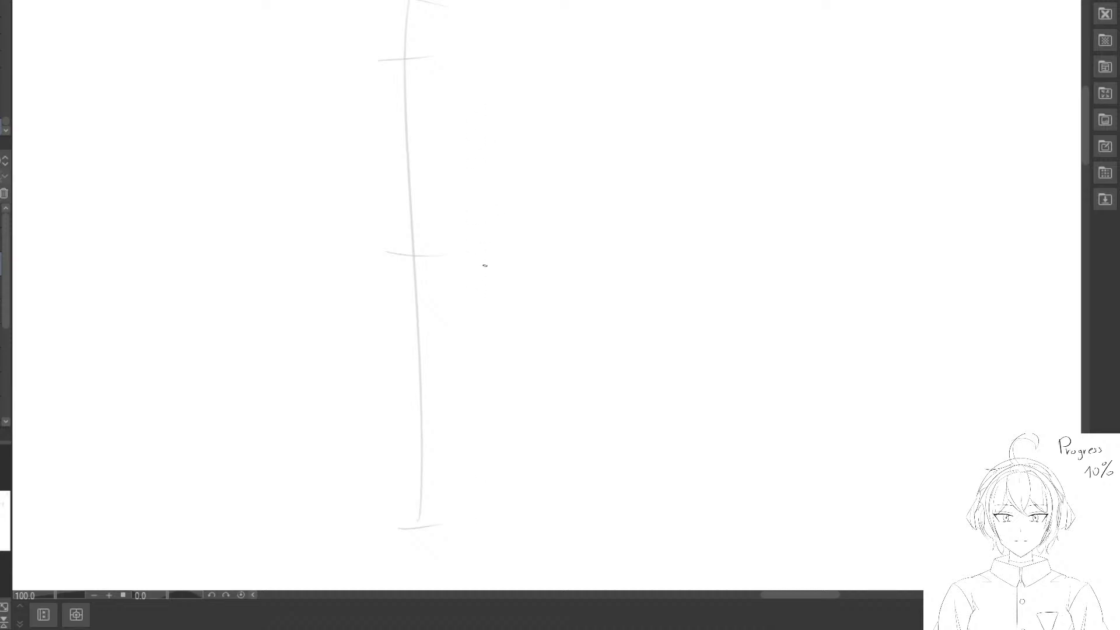
Erase the guide's upper tick and part of its line, and add a slanted shoulder line and chest-level tick.
key(e)
mouse_move(374, 60)
mouse_down()
mouse_move(423, 55)
mouse_move(403, 64)
mouse_up()
key(p)
key(e)
key(p)
key(e)
mouse_move(428, 63)
mouse_down()
mouse_move(402, 65)
mouse_move(430, 100)
mouse_up()
key(p)
key(space)
drag(441, 35, 443, 55)
drag(399, 99, 483, 83)
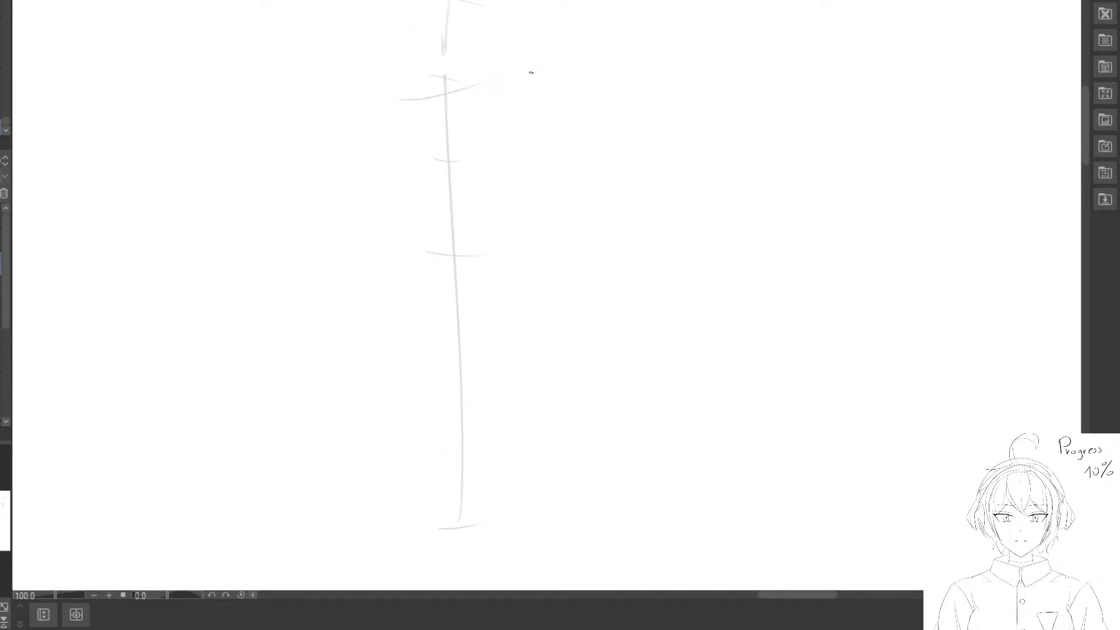
key(space)
drag(382, 231, 383, 227)
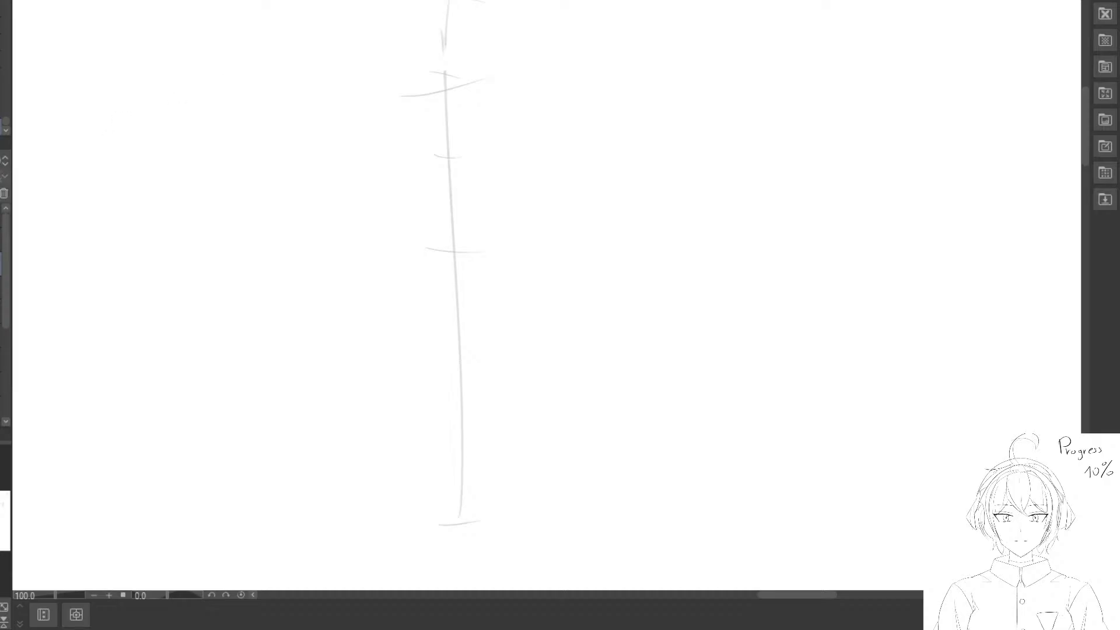
mouse_move(443, 1)
mouse_down()
mouse_move(429, 65)
mouse_move(474, 24)
mouse_move(432, 65)
mouse_move(463, 8)
mouse_move(453, 72)
mouse_up()
key(ctrl+z)
key(ctrl+z)
key(ctrl+z)
key(ctrl+z)
Sketch an oval head, neck, slanted shoulder line, tapered ribcage, waist and hip block over the pale body guide.
drag(463, 18, 459, 66)
mouse_move(425, 117)
mouse_down()
mouse_move(437, 149)
mouse_move(429, 130)
mouse_move(485, 93)
mouse_up()
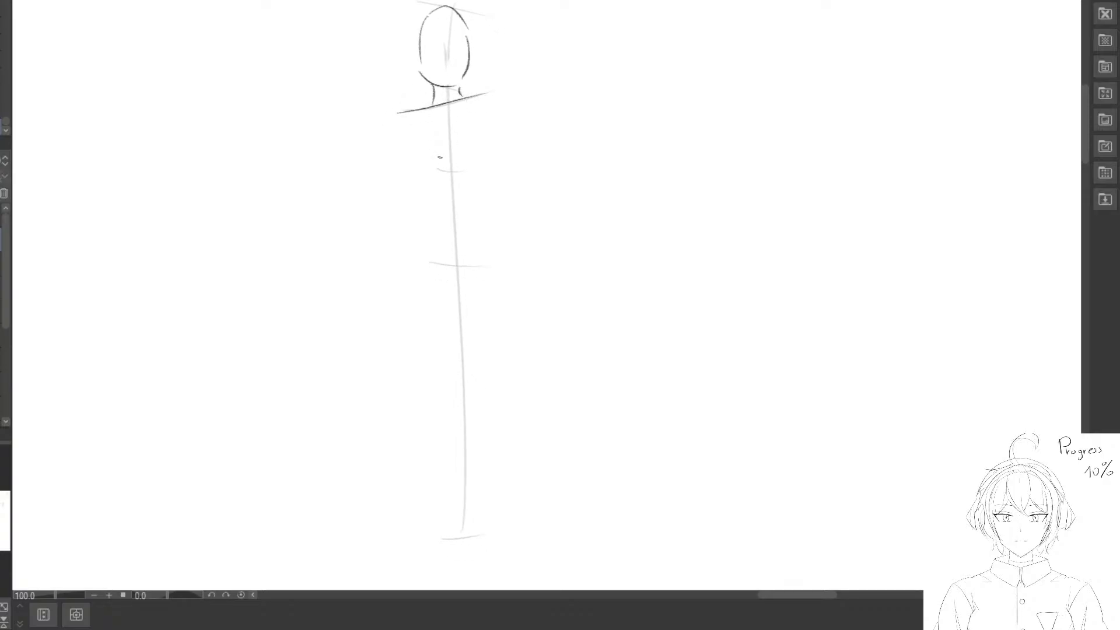
mouse_move(411, 125)
mouse_down()
mouse_move(412, 178)
mouse_move(428, 187)
mouse_up()
key(ctrl+z)
drag(415, 115, 455, 199)
mouse_move(482, 108)
mouse_down()
mouse_move(467, 203)
mouse_move(485, 213)
mouse_move(430, 257)
mouse_up()
drag(430, 256, 491, 263)
drag(501, 217, 495, 260)
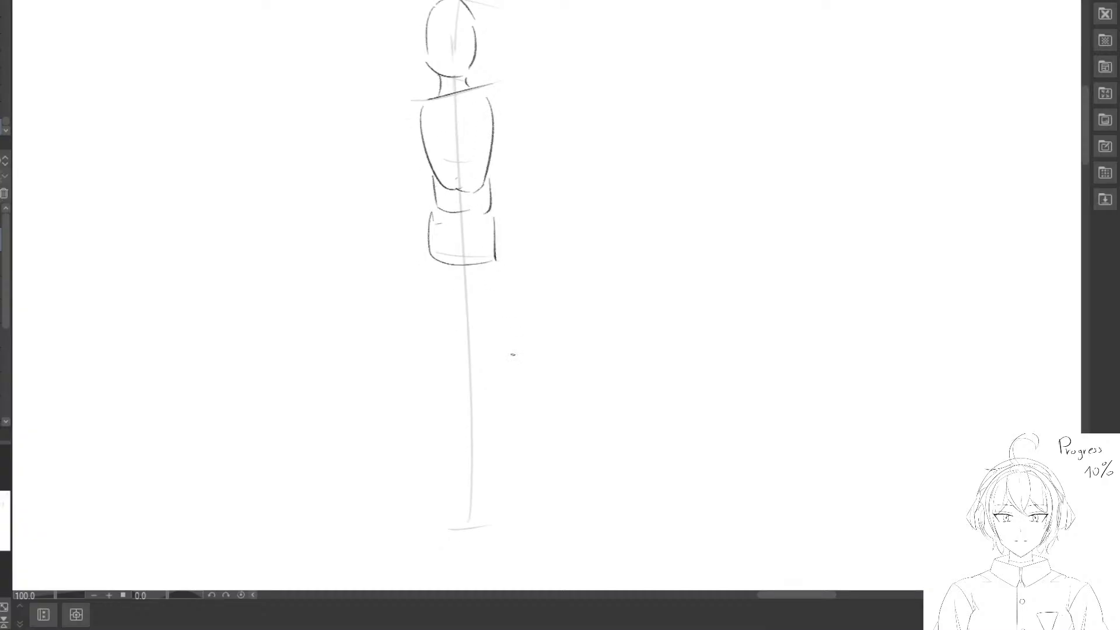
Draw straight outer leg contours with pointed feet down from the hips and add a curved line under the hip block.
drag(417, 322, 416, 456)
drag(415, 188, 418, 325)
mouse_move(414, 441)
mouse_down()
mouse_move(401, 474)
mouse_move(434, 460)
mouse_up()
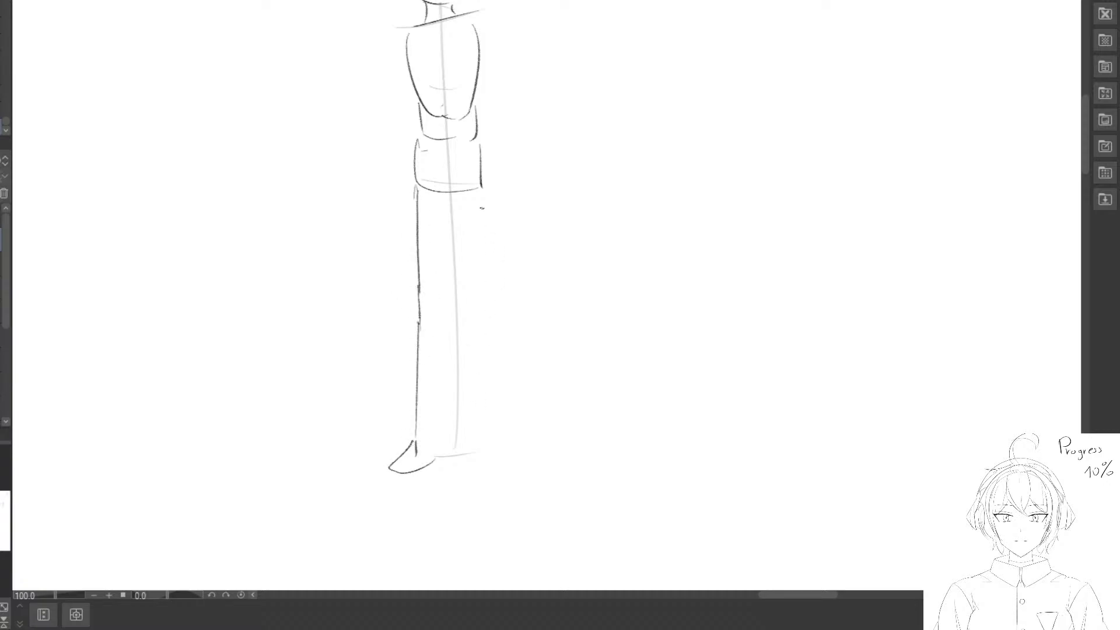
drag(480, 181, 491, 436)
mouse_move(493, 431)
mouse_down()
mouse_move(523, 455)
mouse_move(493, 450)
mouse_up()
drag(479, 347, 485, 396)
drag(438, 239, 470, 240)
drag(425, 242, 469, 255)
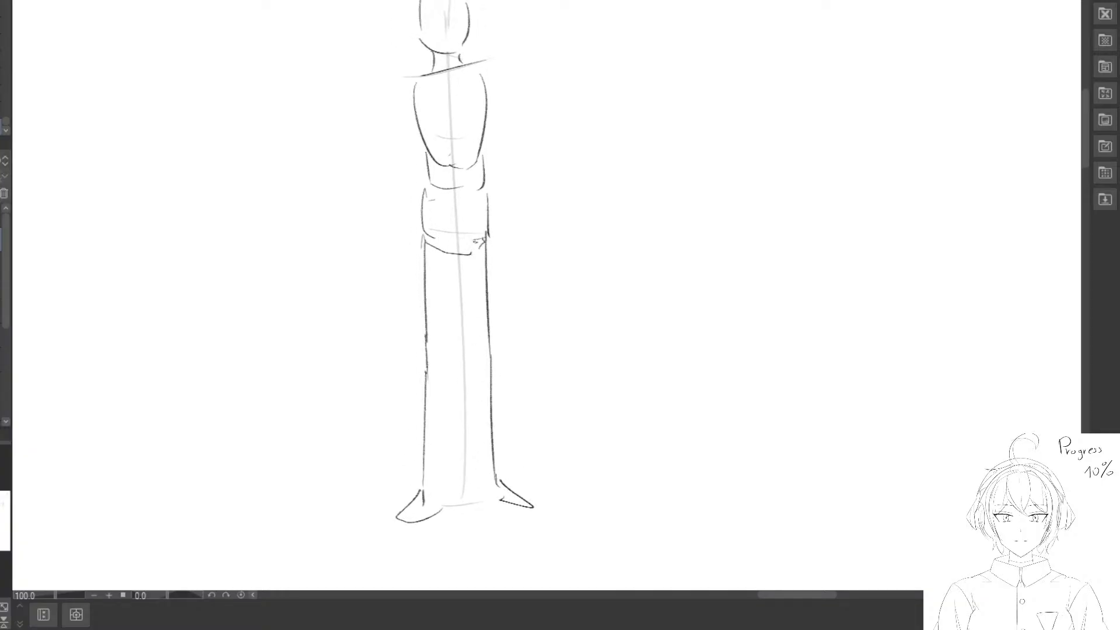
Draw both hanging arms with simple hands and connect the hands with a horizontal line across the upper thighs.
mouse_move(406, 83)
mouse_down()
mouse_move(393, 109)
mouse_move(400, 88)
mouse_move(389, 243)
mouse_up()
mouse_move(389, 240)
mouse_down()
mouse_move(386, 274)
mouse_move(405, 264)
mouse_up()
drag(484, 65, 512, 149)
mouse_move(508, 157)
mouse_down()
mouse_move(535, 277)
mouse_move(517, 285)
mouse_up()
drag(401, 249, 546, 275)
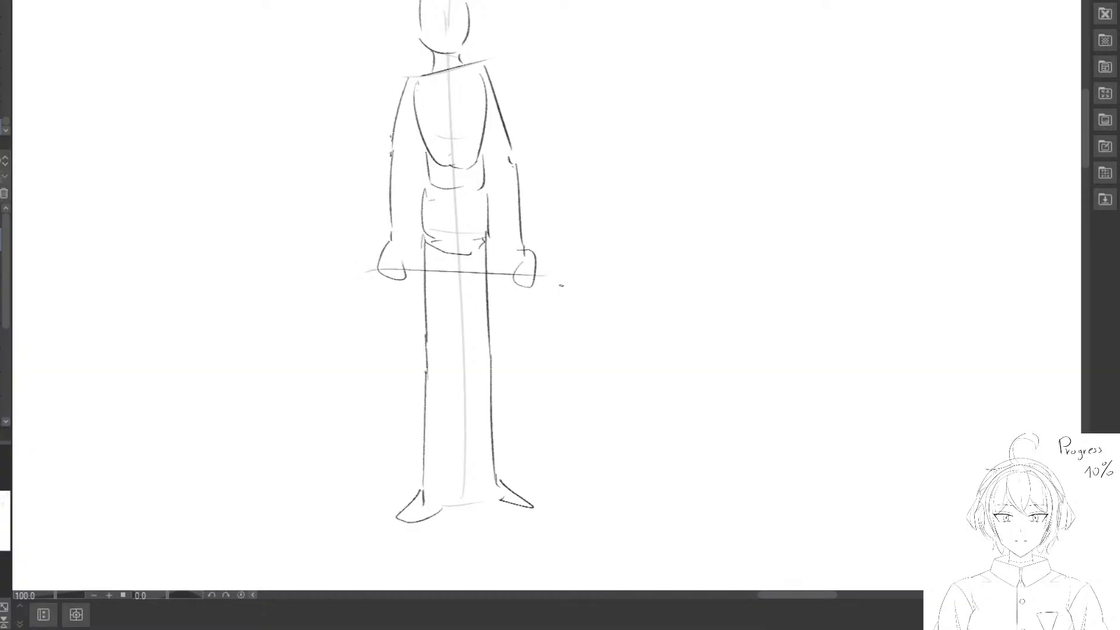
Connect the figure's elbows with a curved line across the torso and add a second slanted line over the shoulders.
drag(395, 157, 514, 150)
drag(512, 149, 507, 158)
drag(421, 74, 500, 49)
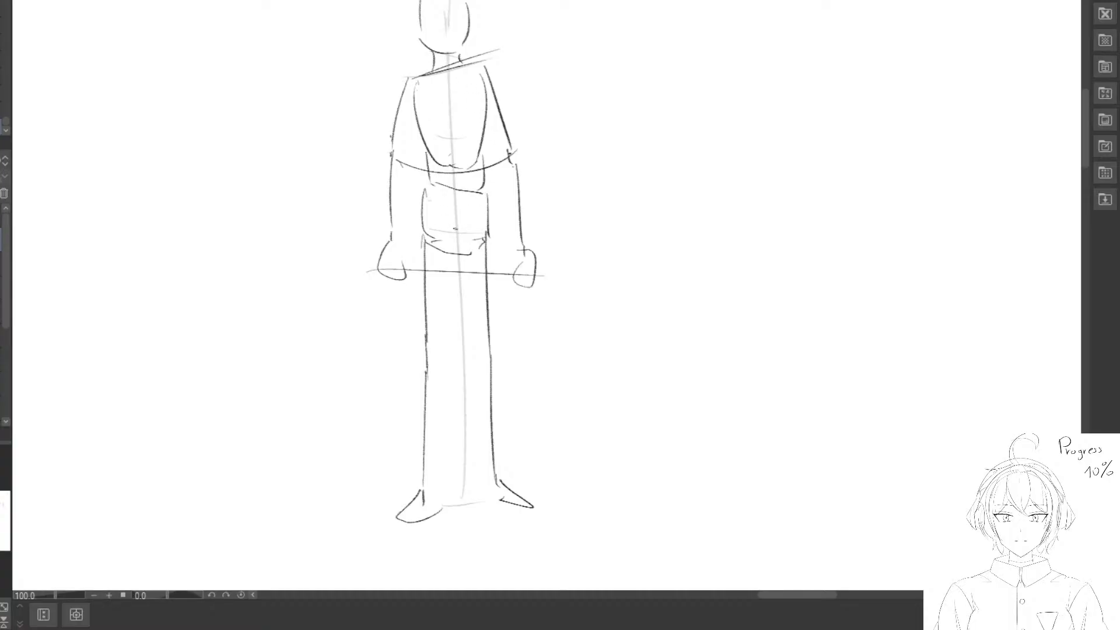
scroll(455, 229, down, 3)
mouse_move(528, 197)
mouse_down()
mouse_move(533, 245)
mouse_move(510, 220)
mouse_up()
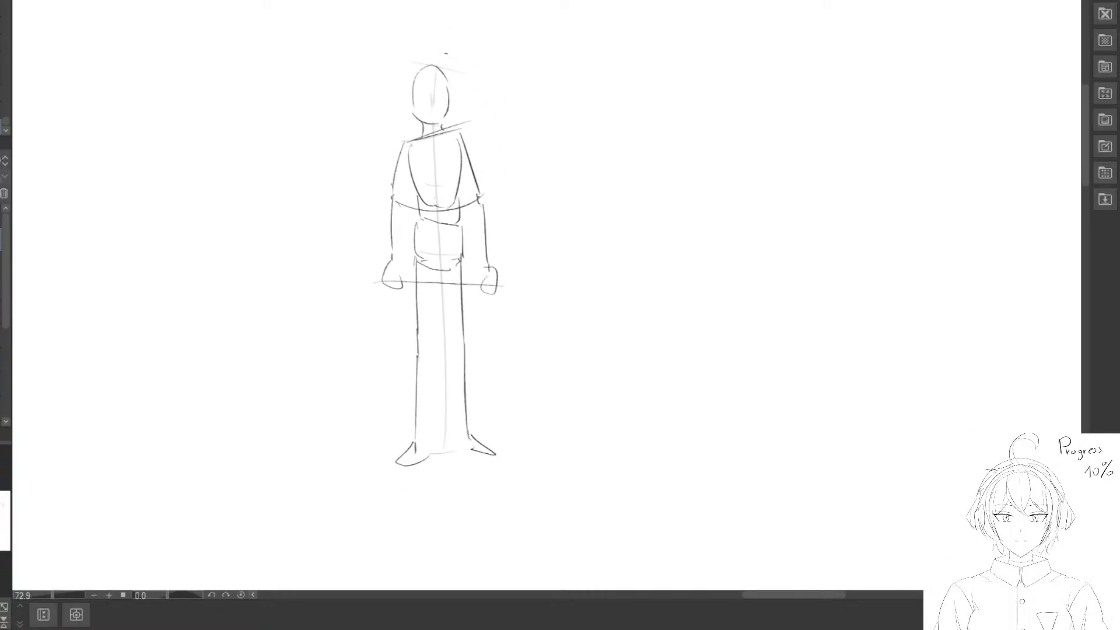
drag(451, 294, 455, 287)
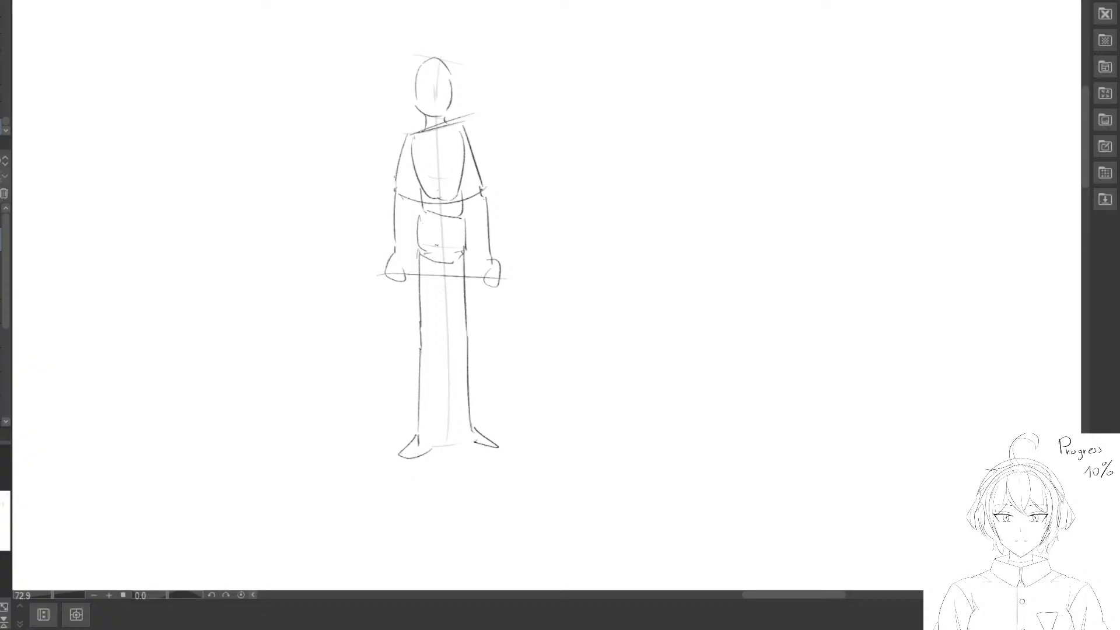
Mark the figure's proportion levels with short lines at the head top, shoulders, hips and feet.
scroll(403, 99, up, 2)
drag(425, 46, 458, 47)
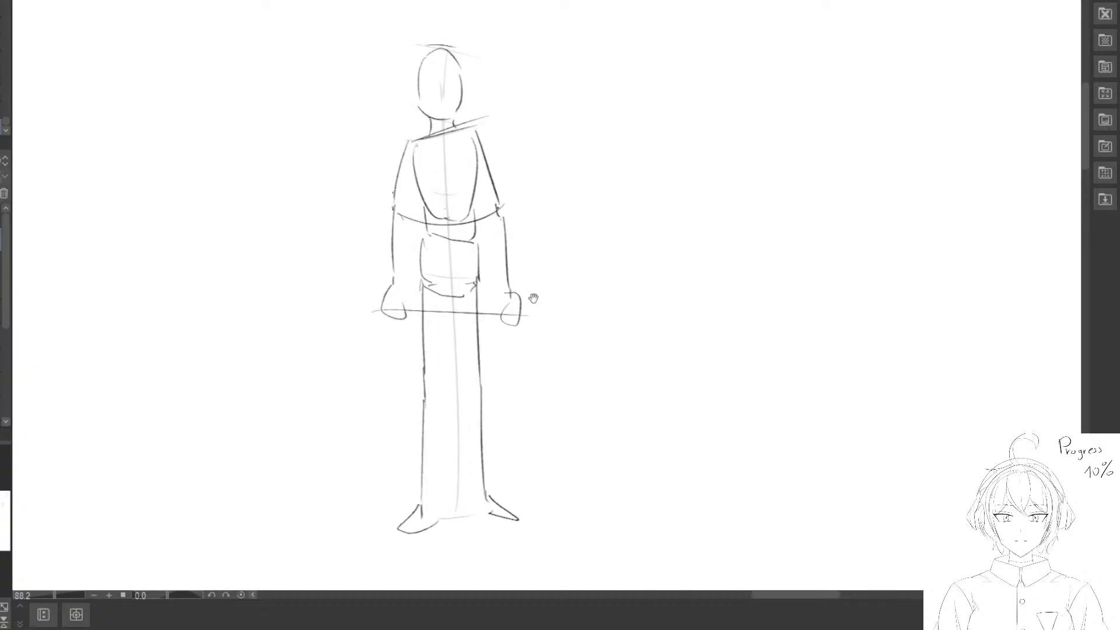
drag(532, 298, 522, 231)
drag(413, 459, 475, 461)
scroll(451, 310, down, 3)
drag(469, 252, 511, 290)
scroll(478, 278, up, 2)
drag(450, 153, 499, 139)
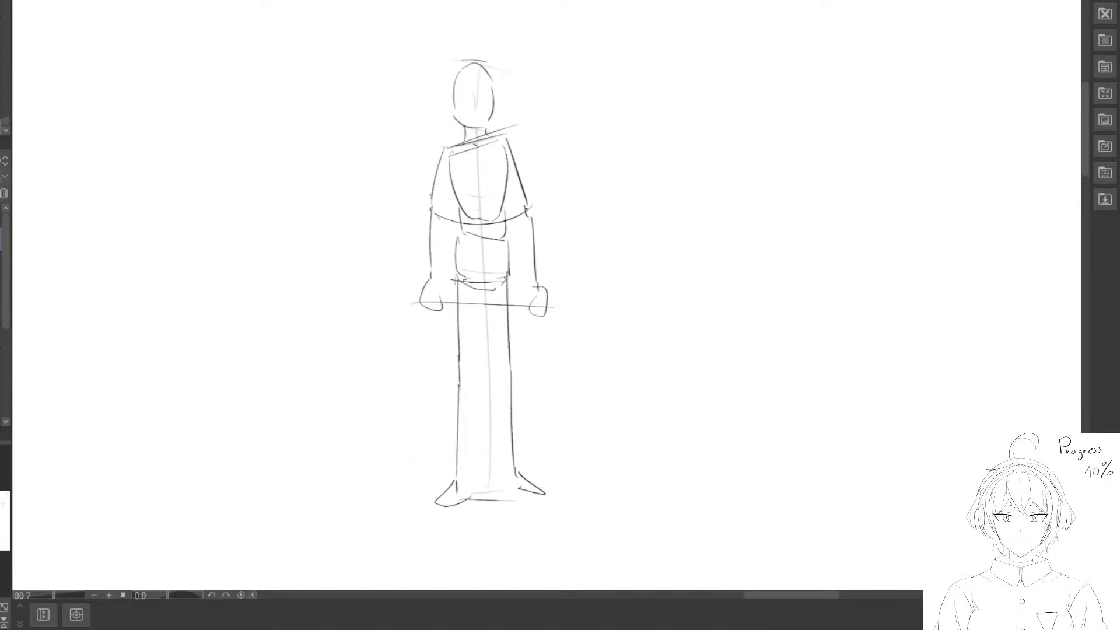
Lasso the full-body proportion figure, move it beside the rows of finished leg studies, and deselect it.
scroll(450, 173, down, 3)
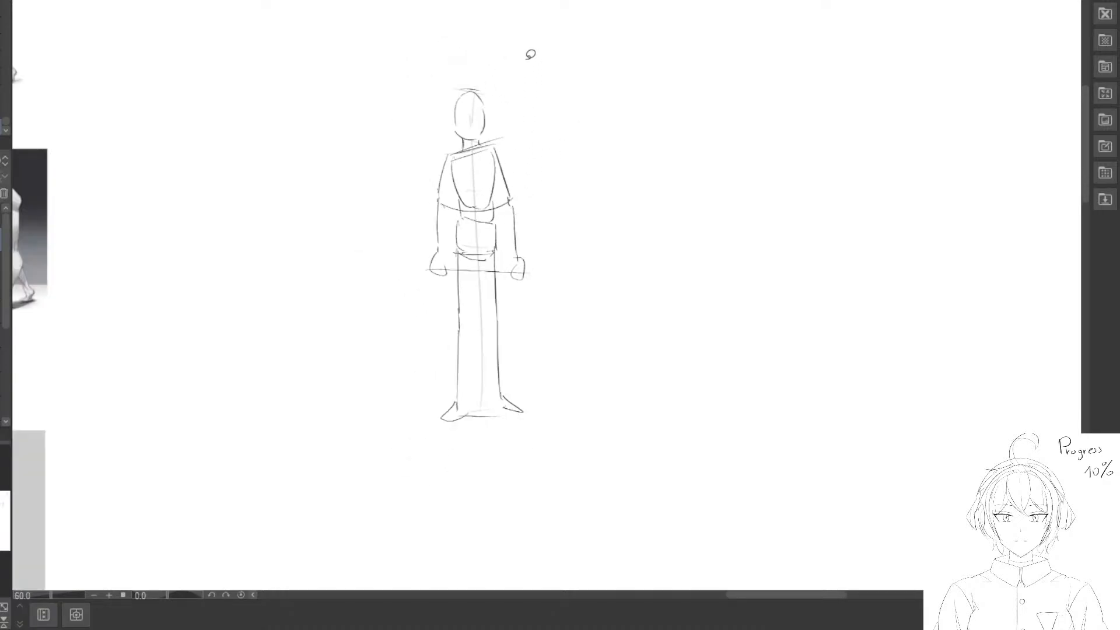
mouse_move(527, 50)
mouse_down()
mouse_move(607, 154)
mouse_move(522, 43)
mouse_up()
scroll(505, 288, down, 4)
drag(649, 292, 413, 187)
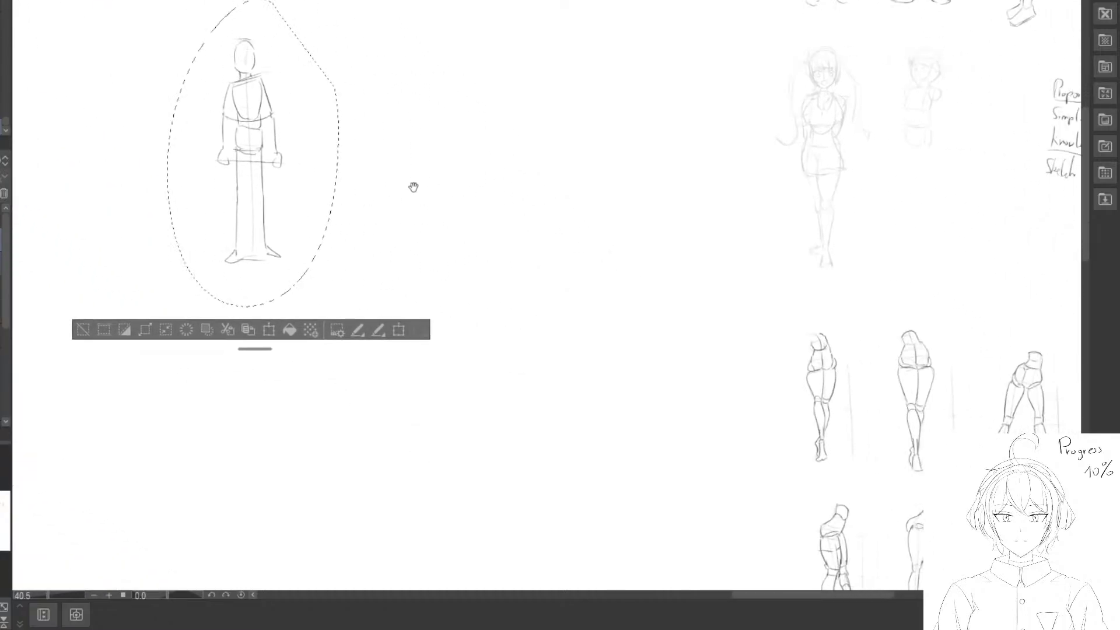
drag(323, 207, 506, 435)
mouse_move(564, 372)
mouse_down()
mouse_move(490, 275)
mouse_move(395, 186)
mouse_up()
mouse_move(374, 204)
mouse_down()
mouse_move(741, 434)
mouse_move(422, 287)
mouse_up()
mouse_move(344, 279)
mouse_down()
mouse_move(772, 227)
mouse_move(590, 384)
mouse_up()
drag(590, 337, 659, 251)
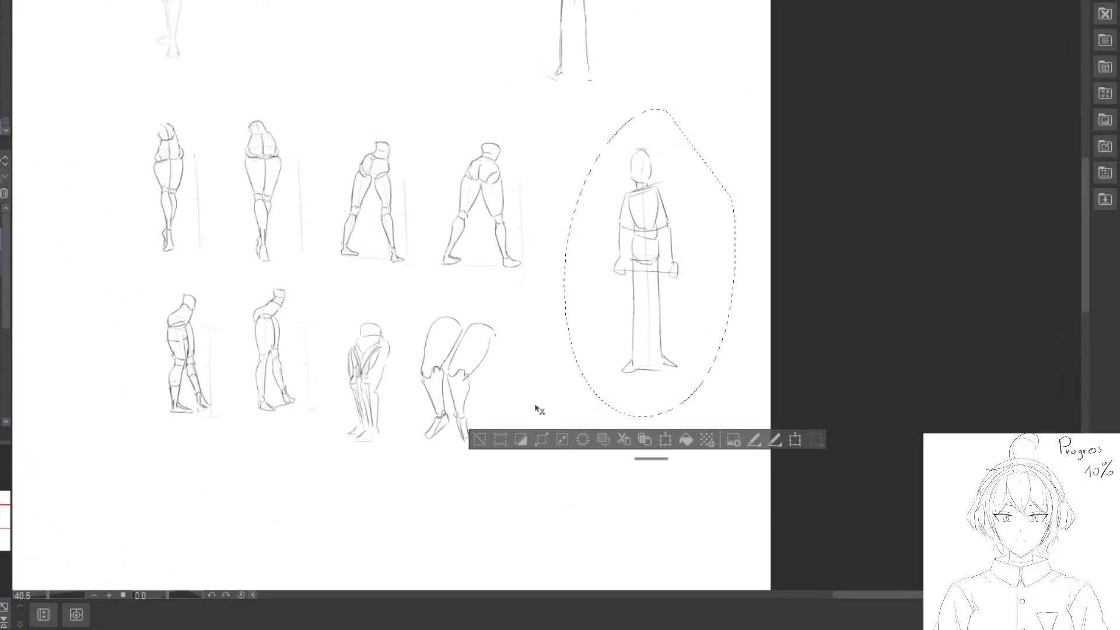
click(478, 440)
mouse_move(204, 196)
mouse_down()
mouse_move(380, 343)
mouse_move(445, 344)
mouse_move(272, 212)
mouse_move(69, 142)
mouse_up()
drag(536, 153, 775, 253)
drag(167, 180, 419, 268)
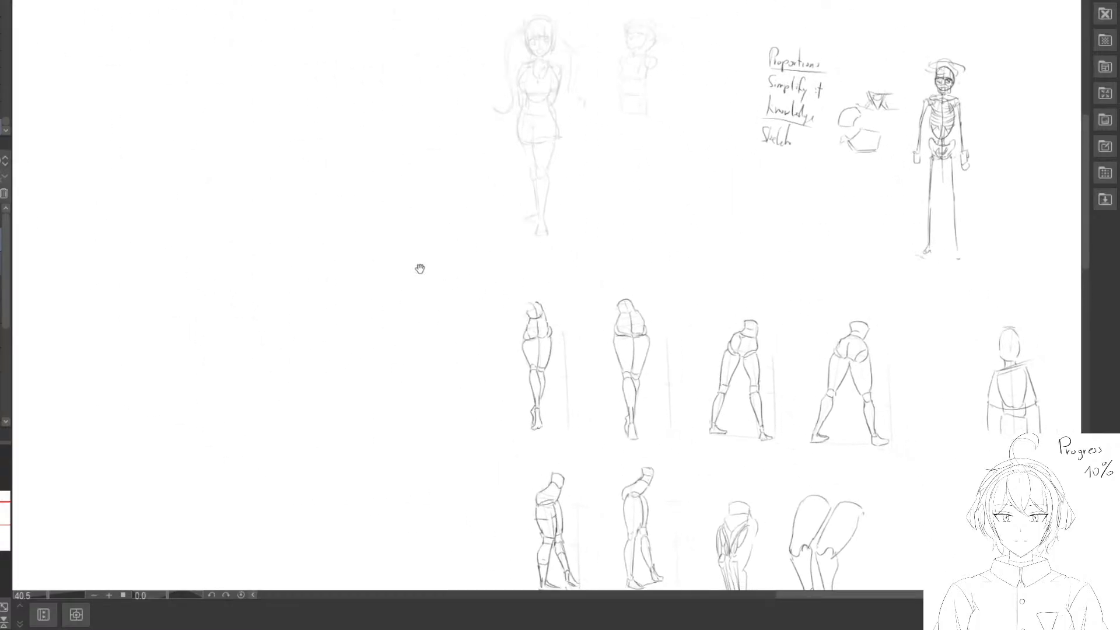
drag(68, 143, 350, 250)
mouse_move(129, 217)
mouse_down()
mouse_move(416, 285)
mouse_move(588, 473)
mouse_up()
key(ctrl+alt+0)
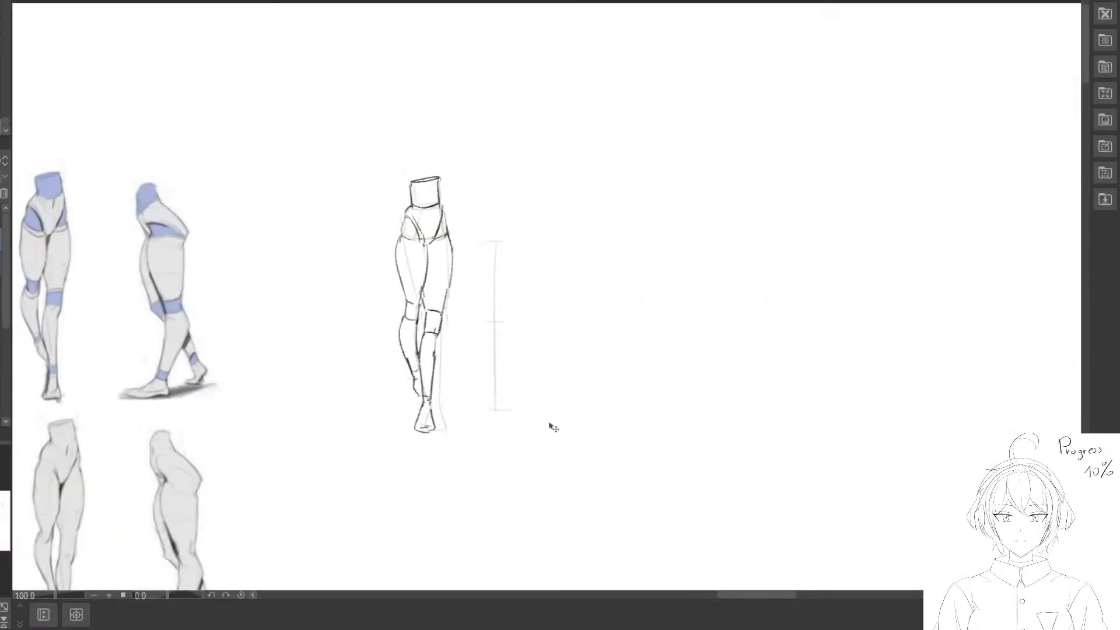
drag(555, 408, 500, 272)
drag(443, 326, 479, 301)
drag(482, 233, 418, 175)
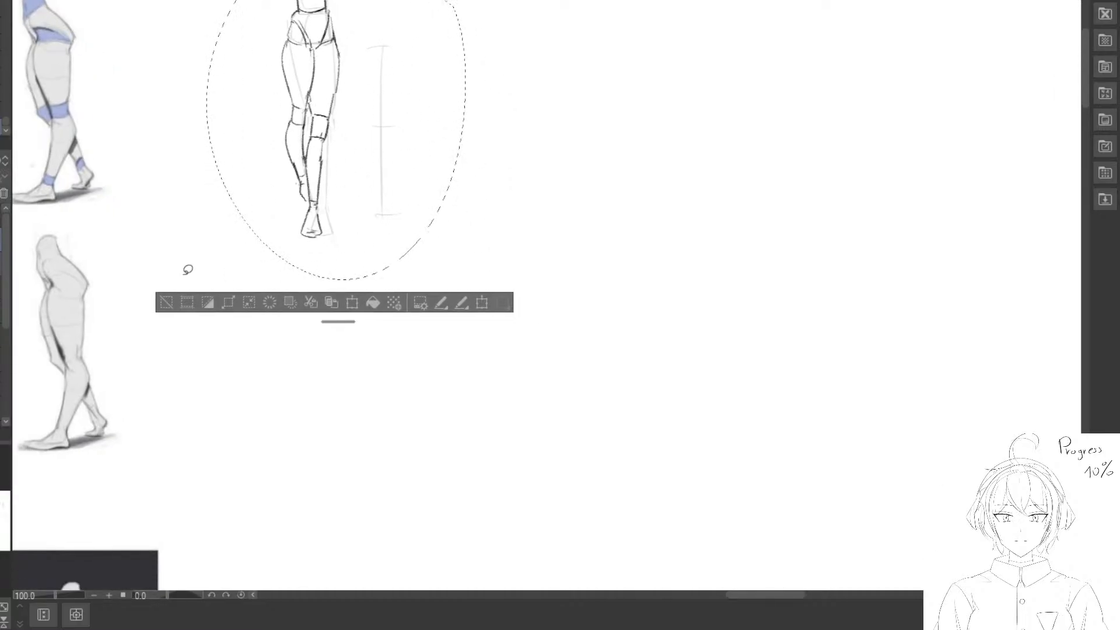
click(165, 303)
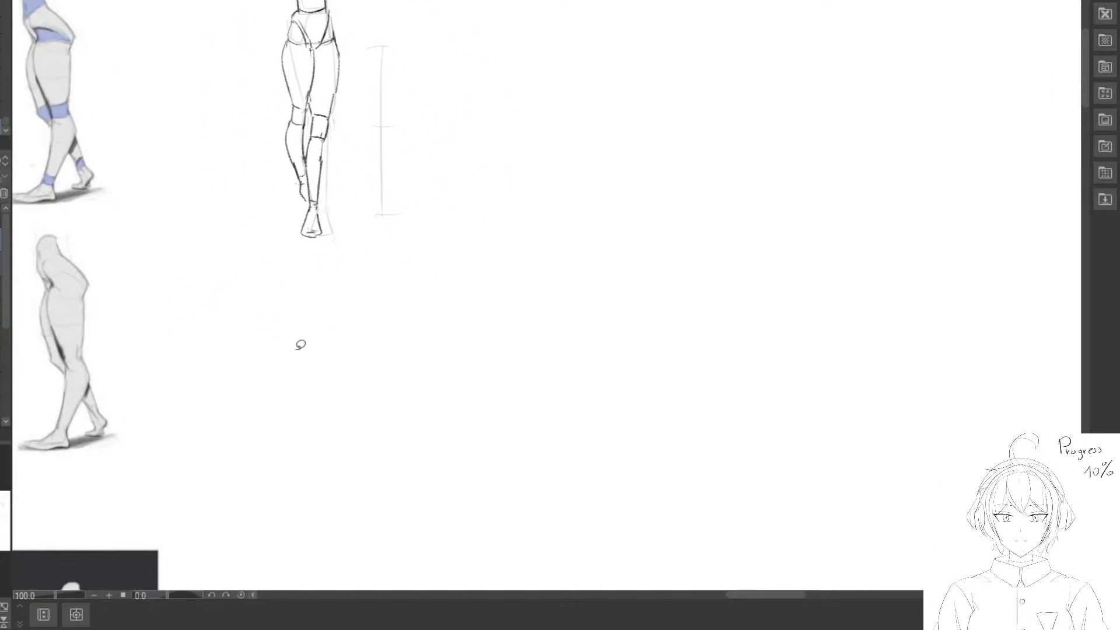
Sketch a pale waist block and a hip block with V-shaped inner lines on the blank canvas.
drag(299, 345, 280, 200)
drag(487, 296, 297, 213)
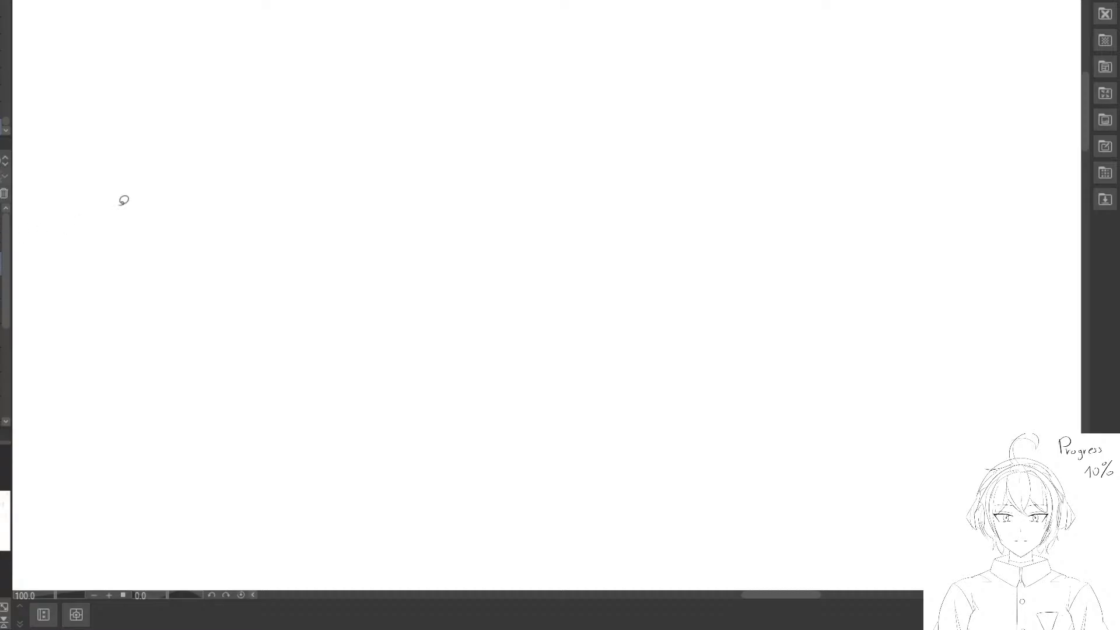
mouse_move(409, 52)
mouse_down()
mouse_move(448, 53)
mouse_move(407, 78)
mouse_move(440, 72)
mouse_move(610, 380)
mouse_up()
key(e)
key(p)
key(e)
key(p)
drag(315, 175, 448, 392)
drag(462, 468, 678, 364)
drag(829, 432, 803, 429)
mouse_move(877, 464)
mouse_down()
mouse_move(477, 218)
mouse_move(411, 127)
mouse_up()
drag(472, 182, 390, 90)
scroll(367, 83, up, 2)
key(e)
key(p)
mouse_move(382, 31)
mouse_down()
mouse_move(404, 44)
mouse_move(370, 73)
mouse_move(419, 86)
mouse_up()
key(e)
key(p)
mouse_move(437, 47)
mouse_down()
mouse_move(434, 74)
mouse_move(413, 74)
mouse_up()
drag(376, 48, 391, 79)
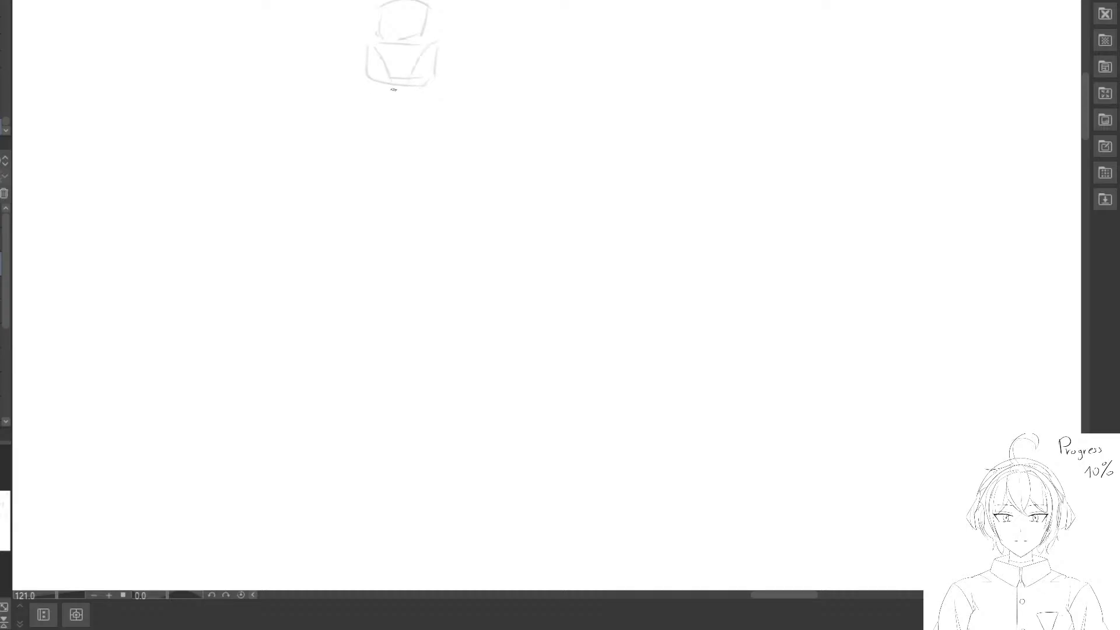
Examine the blue-marked walking leg references next to the walking line figure.
drag(248, 141, 470, 308)
drag(78, 63, 481, 428)
mouse_move(249, 241)
mouse_down()
mouse_move(408, 325)
mouse_move(326, 255)
mouse_up()
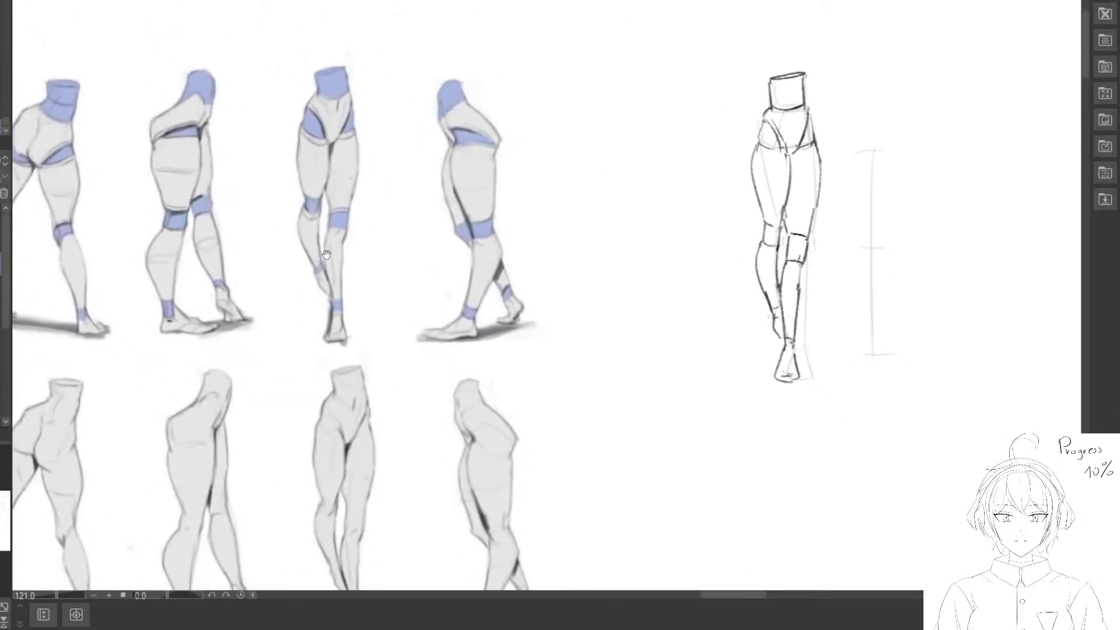
drag(384, 211, 340, 194)
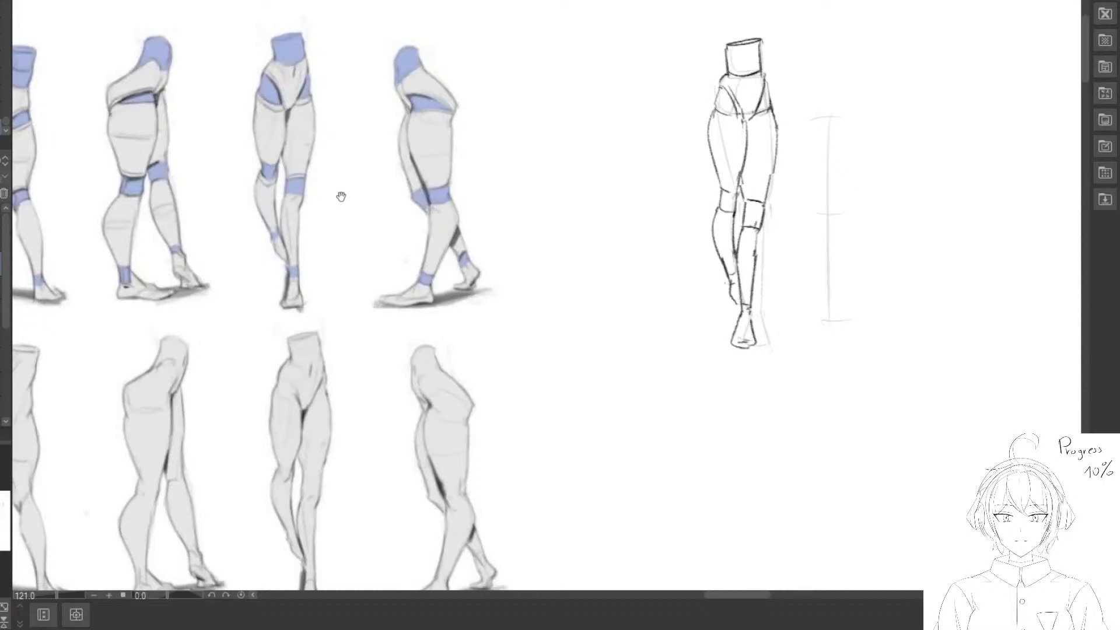
Draw a pale vertical proportion guide line with a knee-level tick beside the new hip block.
drag(450, 236, 379, 225)
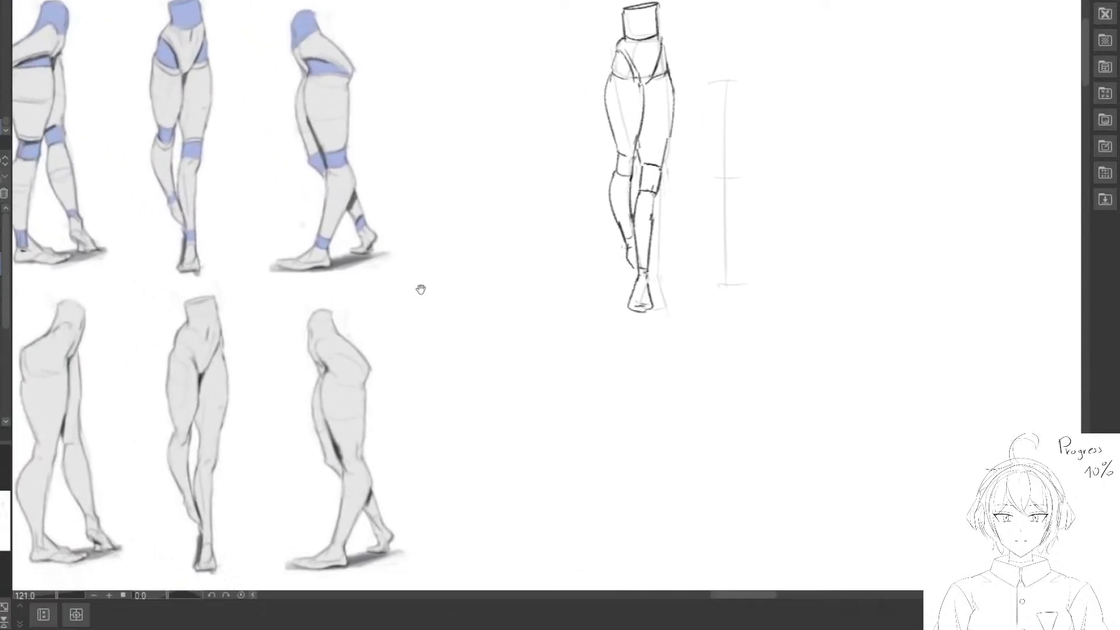
drag(420, 288, 350, 170)
drag(350, 245, 342, 168)
mouse_move(577, 331)
mouse_down()
mouse_move(431, 245)
mouse_move(407, 187)
mouse_up()
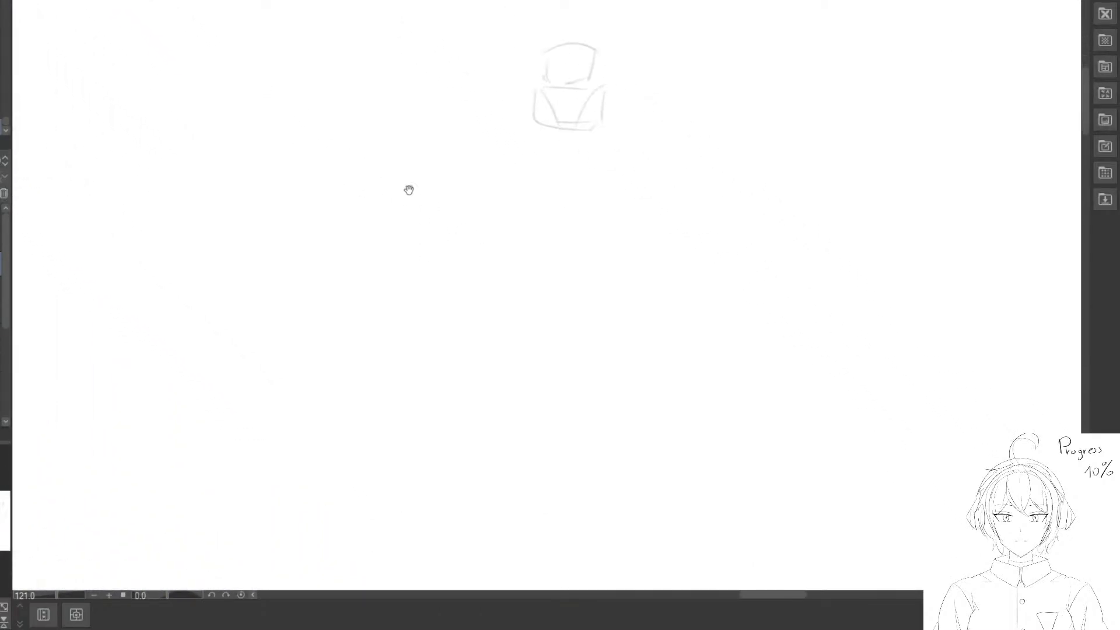
drag(493, 192, 435, 179)
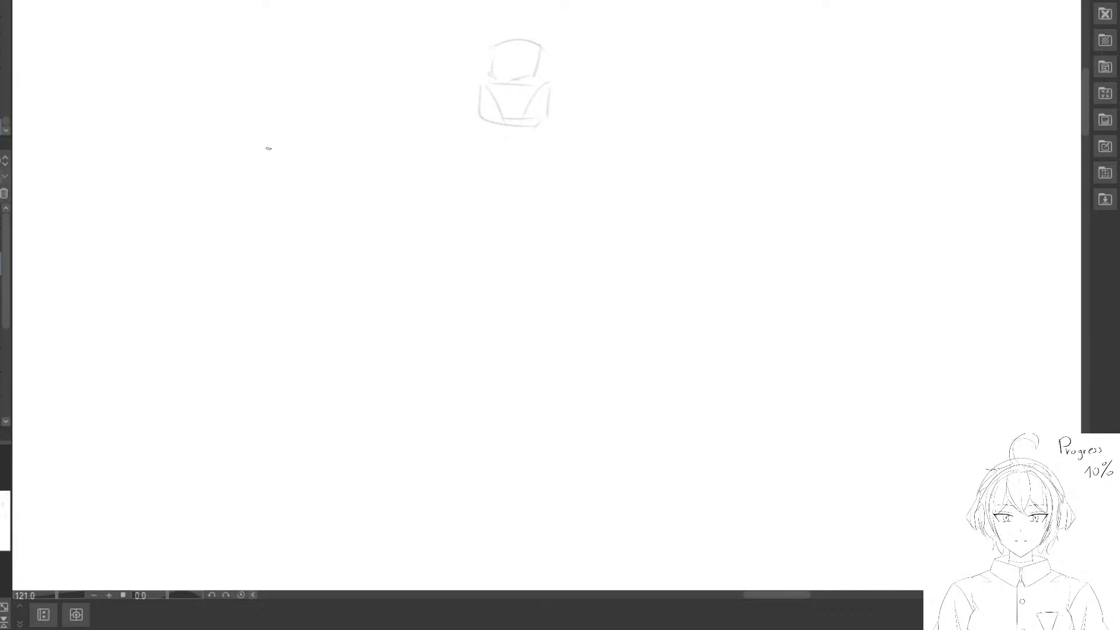
mouse_move(435, 182)
mouse_down()
mouse_move(422, 155)
mouse_move(457, 118)
mouse_move(487, 143)
mouse_move(470, 165)
mouse_move(463, 149)
mouse_up()
drag(458, 64, 457, 204)
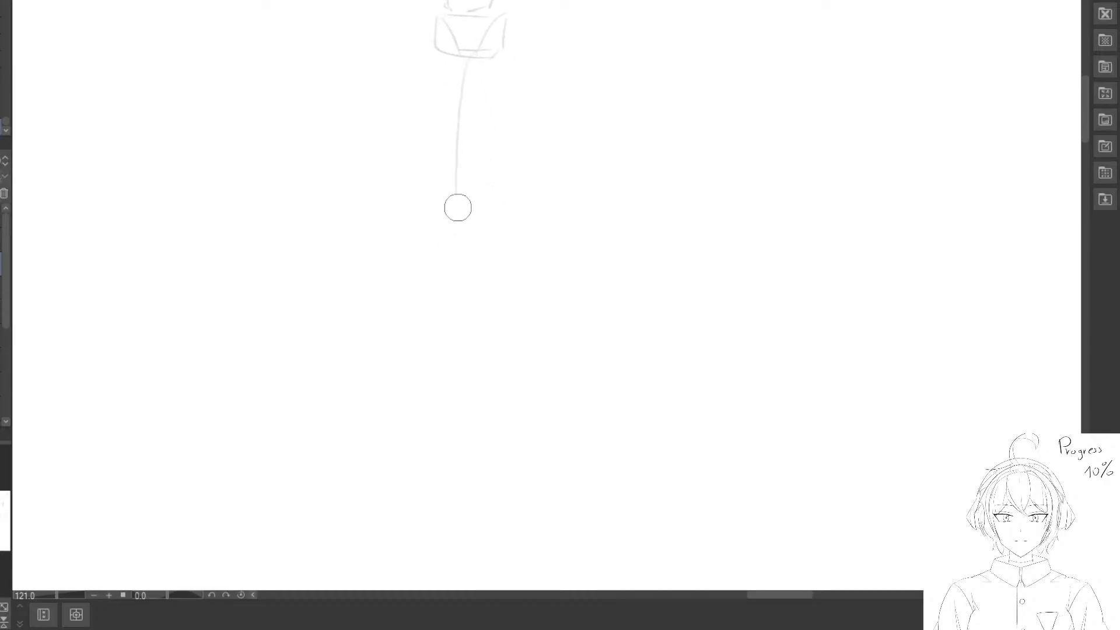
key(ctrl+z)
drag(449, 143, 436, 144)
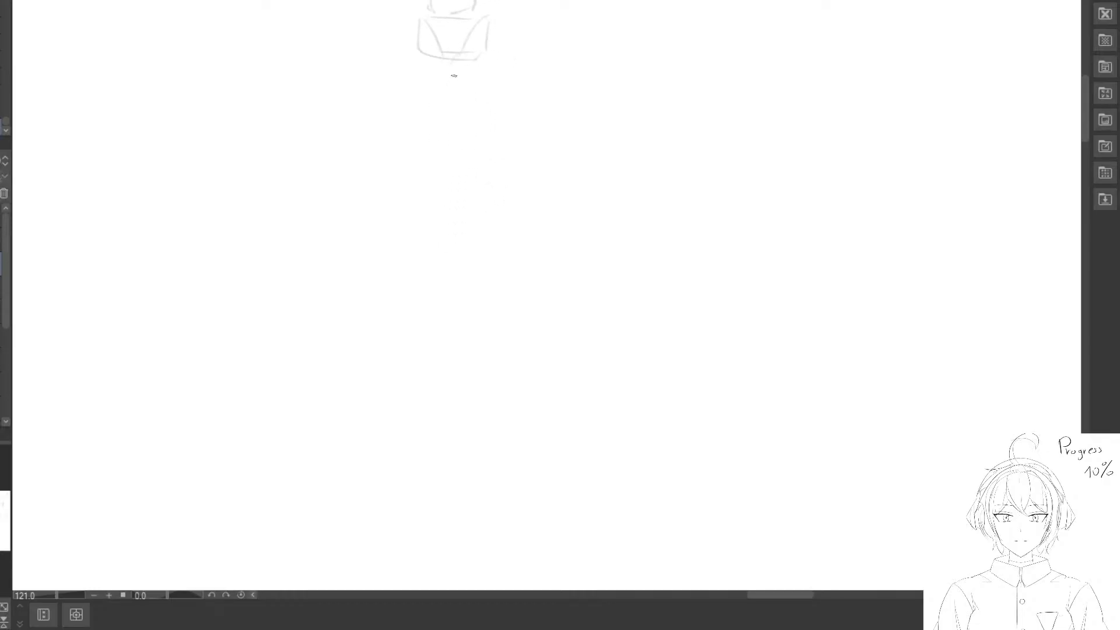
drag(543, 66, 539, 338)
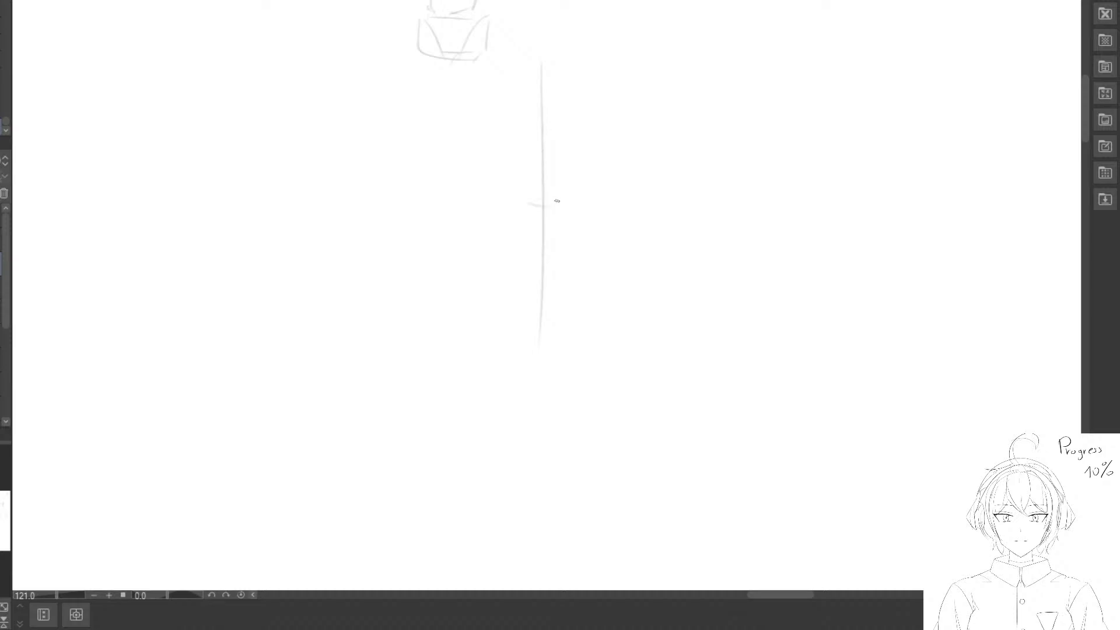
Sketch the front leg as a thigh line, shin line and small foot below the hip block, and start the back thigh.
drag(465, 65, 456, 177)
drag(426, 248, 420, 179)
mouse_move(441, 112)
mouse_down()
mouse_move(426, 263)
mouse_move(444, 257)
mouse_up()
drag(446, 173, 453, 260)
drag(424, 75, 438, 185)
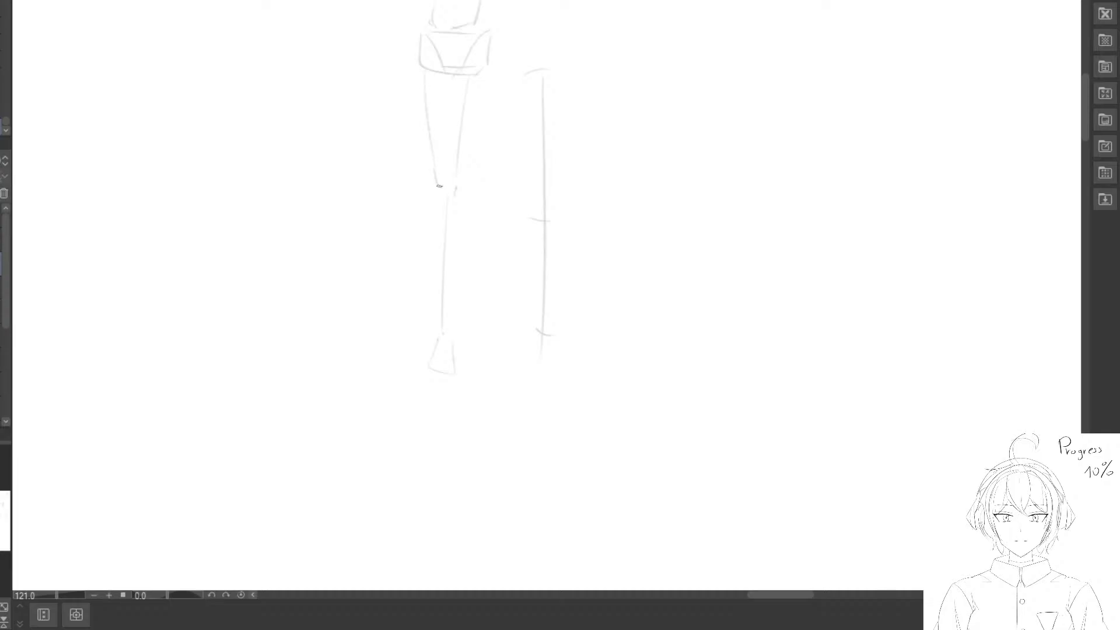
Redraw the back leg as a line from the outer hip inward to a small raised foot, following the walking line figure.
drag(456, 313, 451, 327)
drag(278, 255, 449, 507)
drag(310, 222, 393, 443)
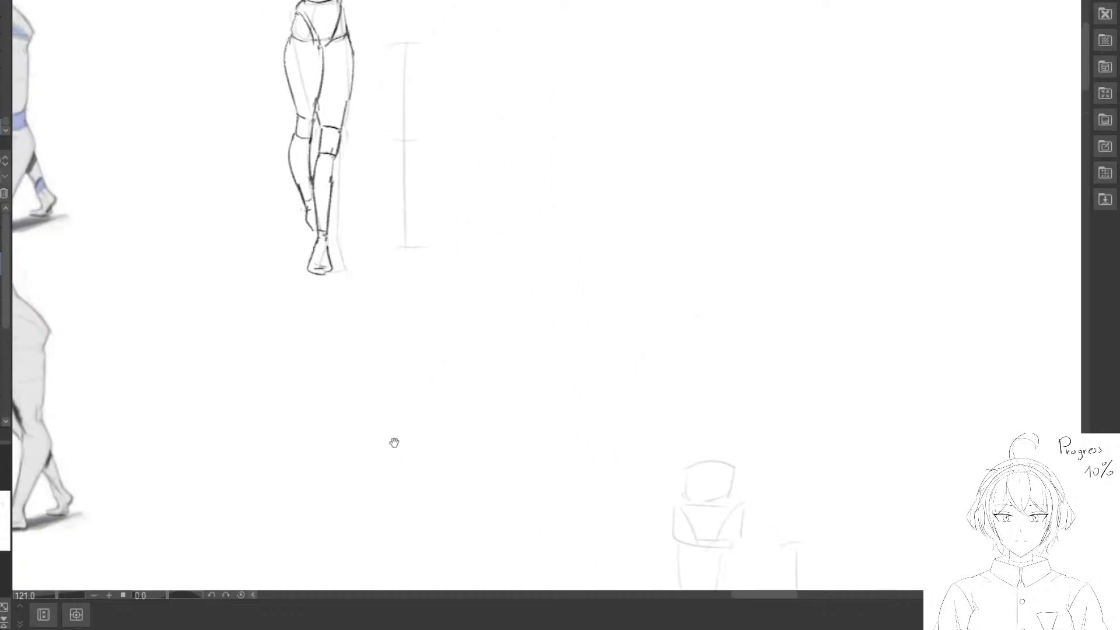
drag(486, 542, 408, 291)
mouse_move(442, 430)
mouse_down()
mouse_move(362, 210)
mouse_move(308, 162)
mouse_up()
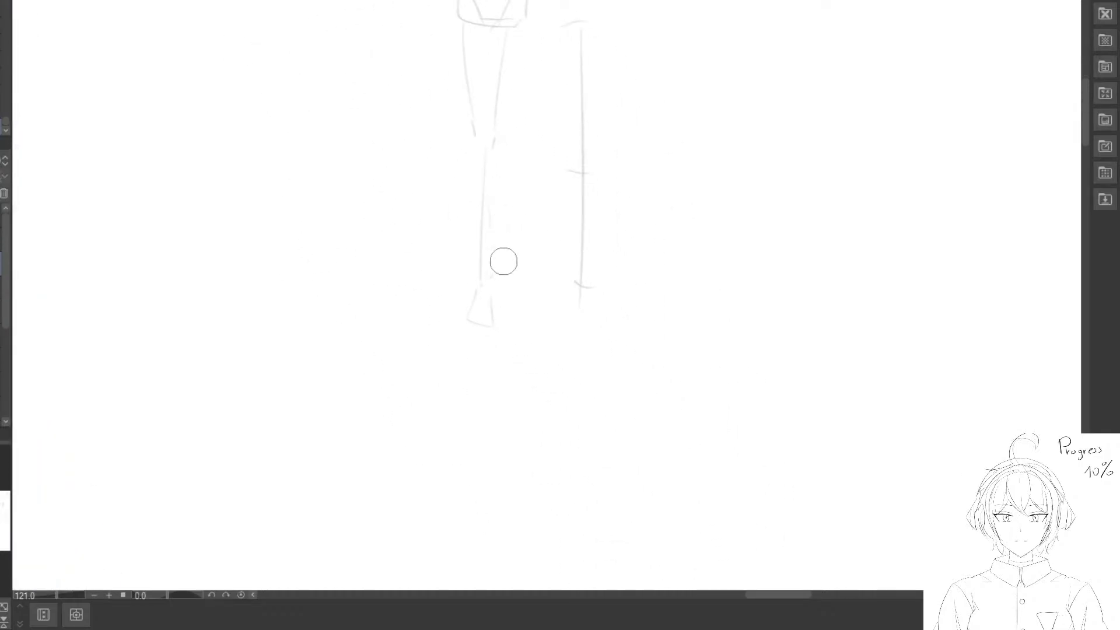
drag(463, 165, 430, 213)
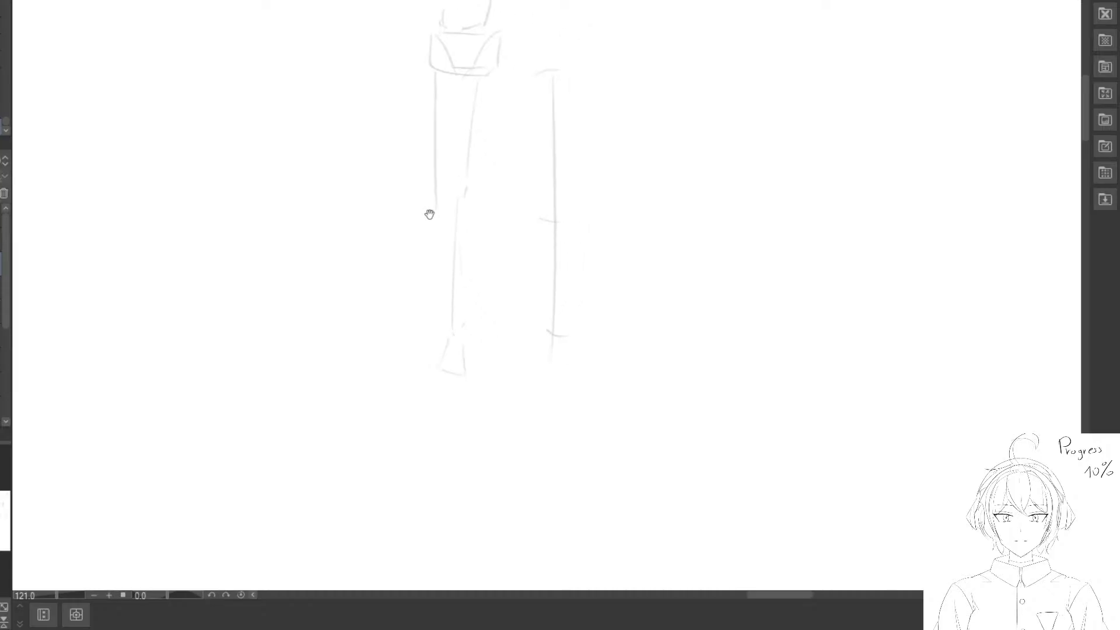
drag(421, 68, 437, 216)
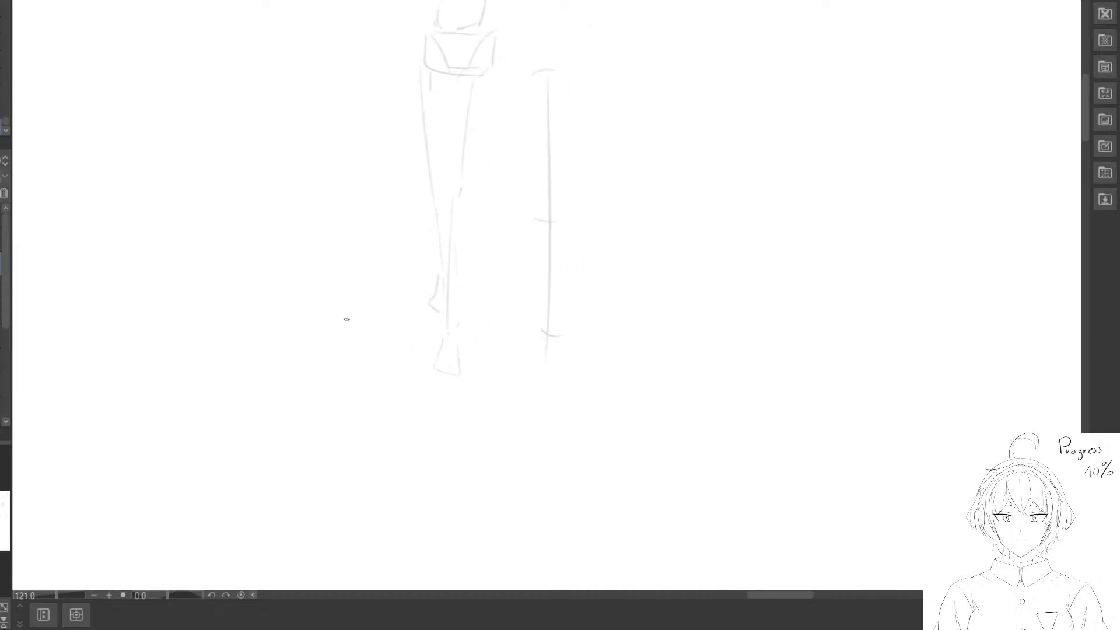
Draw a tall downward-tapering box in perspective on blank canvas beside the pale walking-leg sketch.
drag(504, 222, 455, 215)
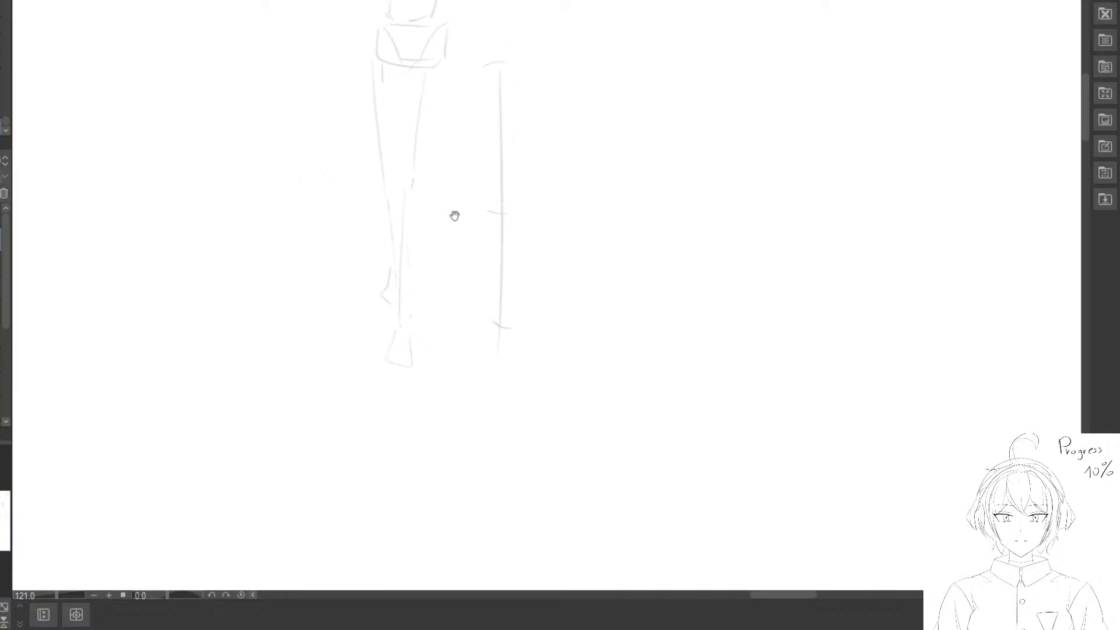
mouse_move(550, 250)
mouse_down()
mouse_move(385, 243)
mouse_move(229, 262)
mouse_up()
drag(452, 236, 373, 214)
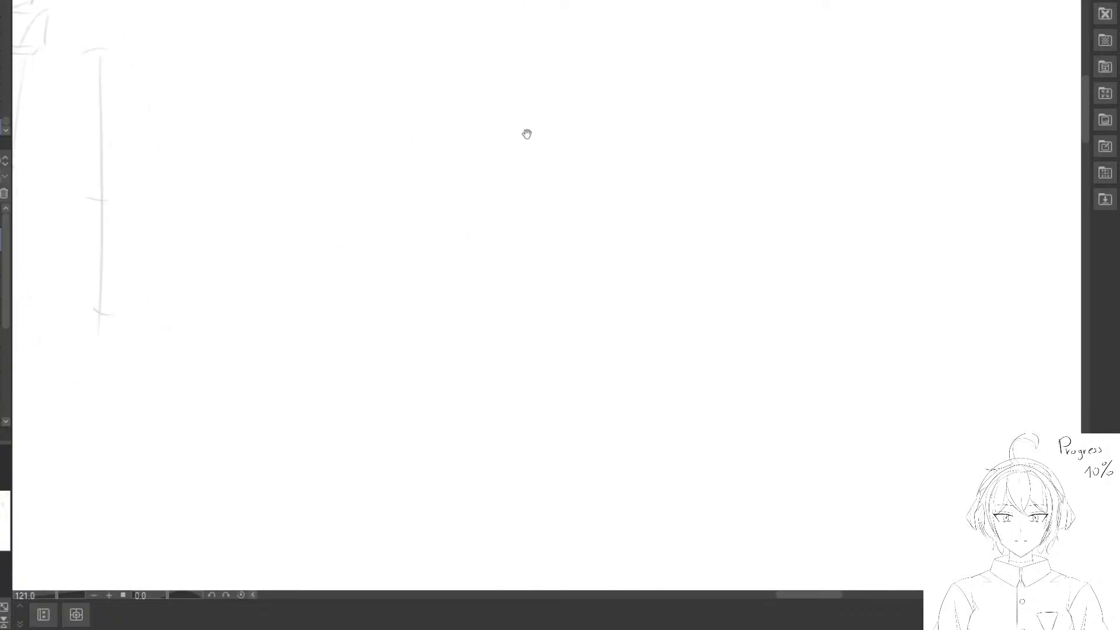
scroll(525, 130, down, 2)
drag(535, 150, 499, 158)
key(p)
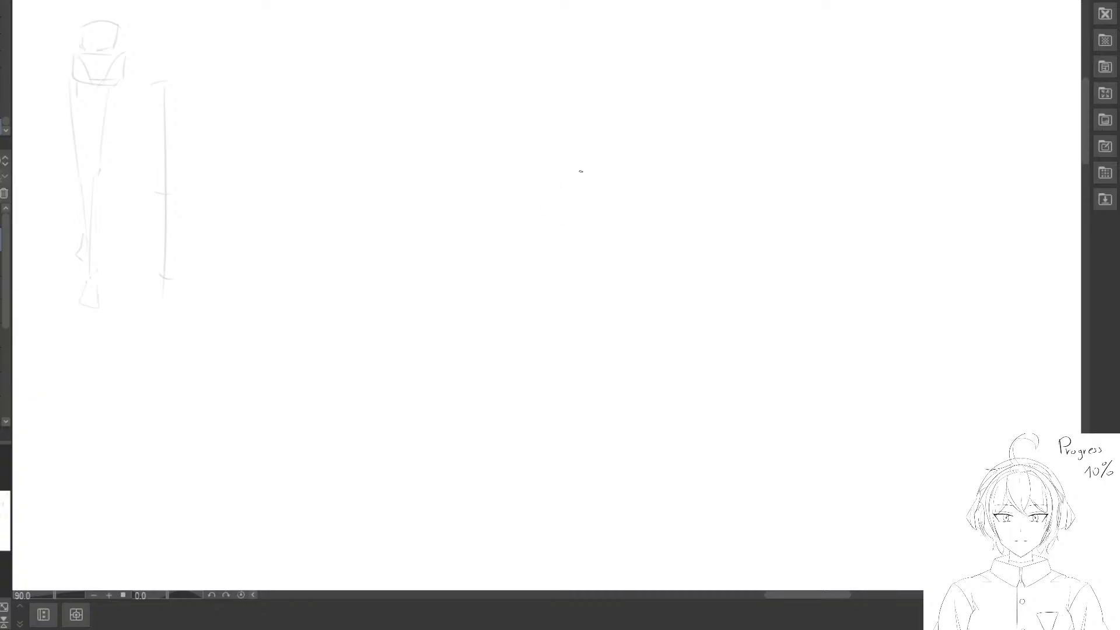
drag(542, 138, 526, 133)
mouse_move(466, 66)
mouse_down()
mouse_move(525, 89)
mouse_move(532, 285)
mouse_move(452, 88)
mouse_up()
key(e)
key(p)
mouse_move(420, 47)
mouse_down()
mouse_move(496, 96)
mouse_move(519, 262)
mouse_move(477, 205)
mouse_move(518, 265)
mouse_up()
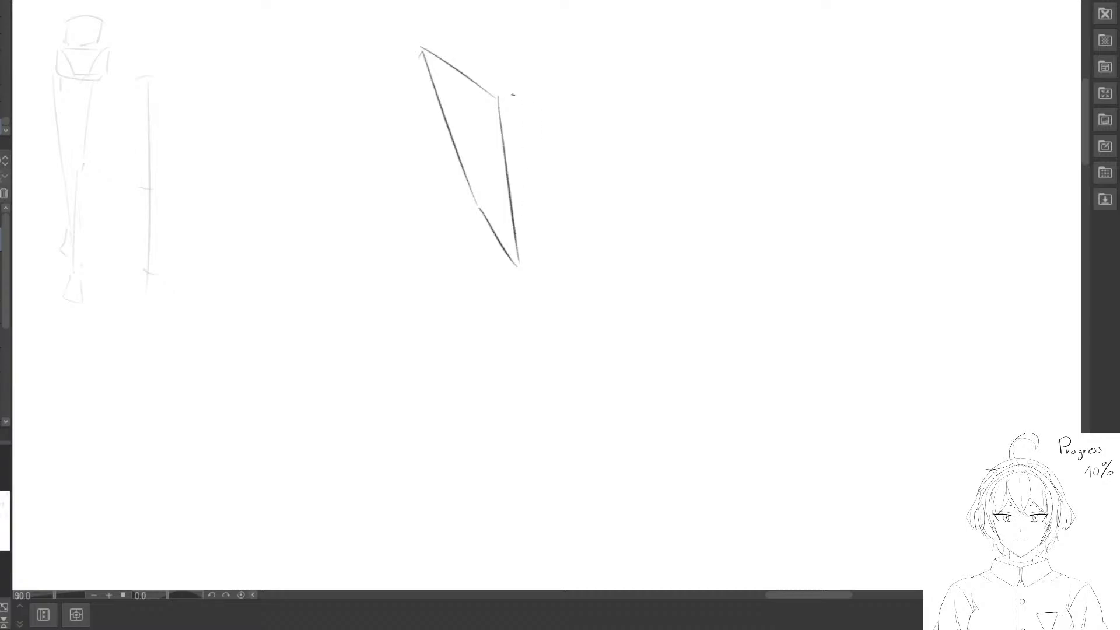
drag(500, 95, 568, 58)
mouse_move(428, 41)
mouse_down()
mouse_move(496, 7)
mouse_move(568, 44)
mouse_move(562, 207)
mouse_up()
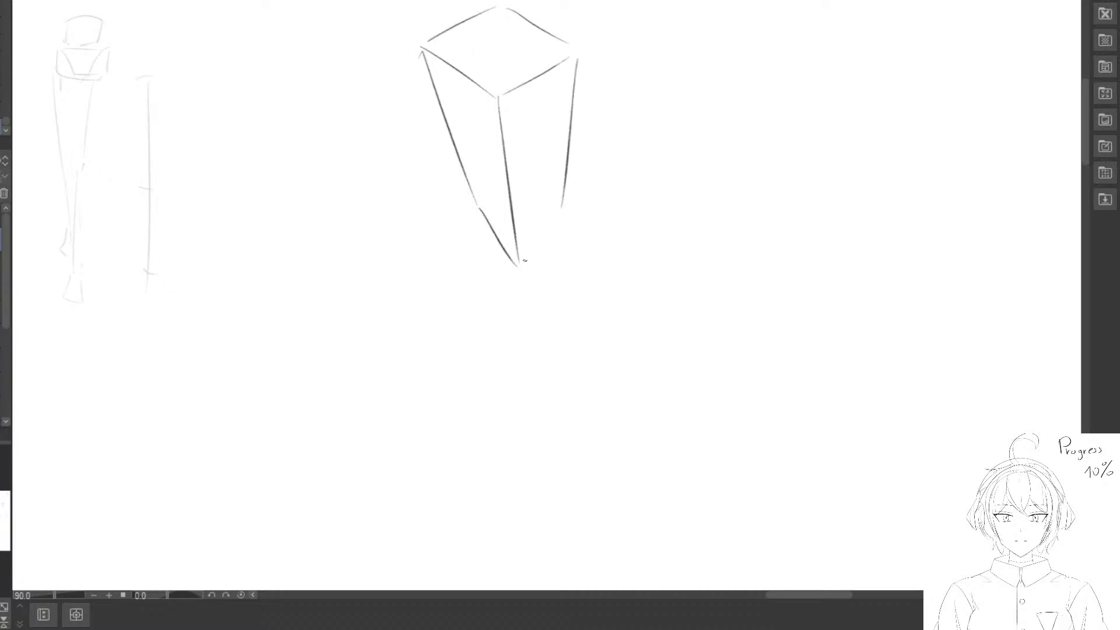
drag(523, 261, 568, 217)
drag(445, 66, 518, 259)
drag(498, 87, 467, 220)
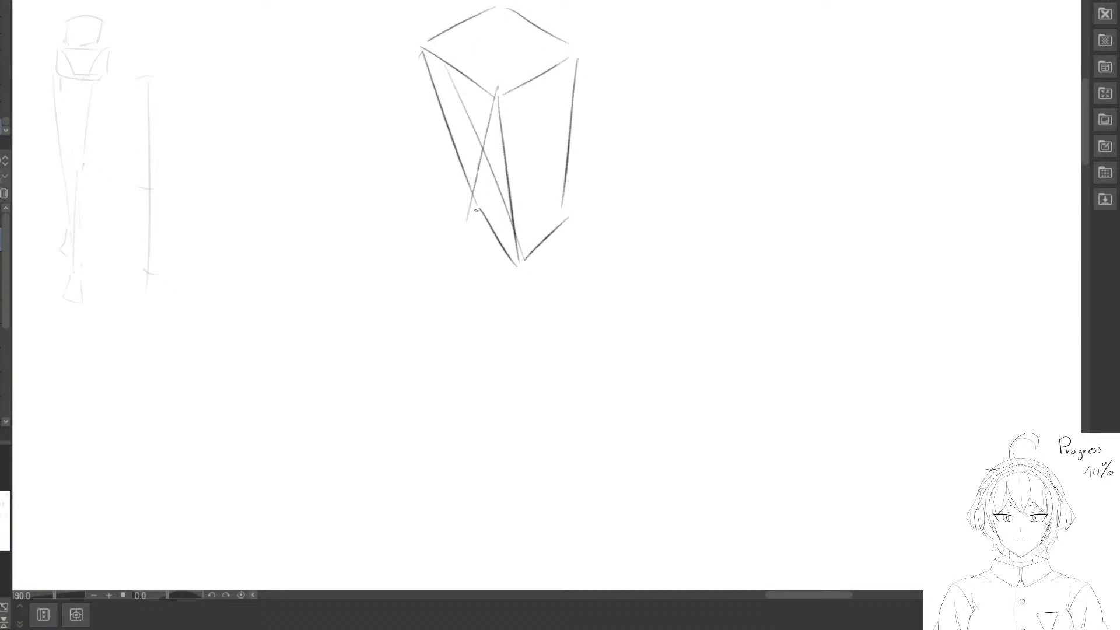
key(ctrl+z)
key(ctrl+z)
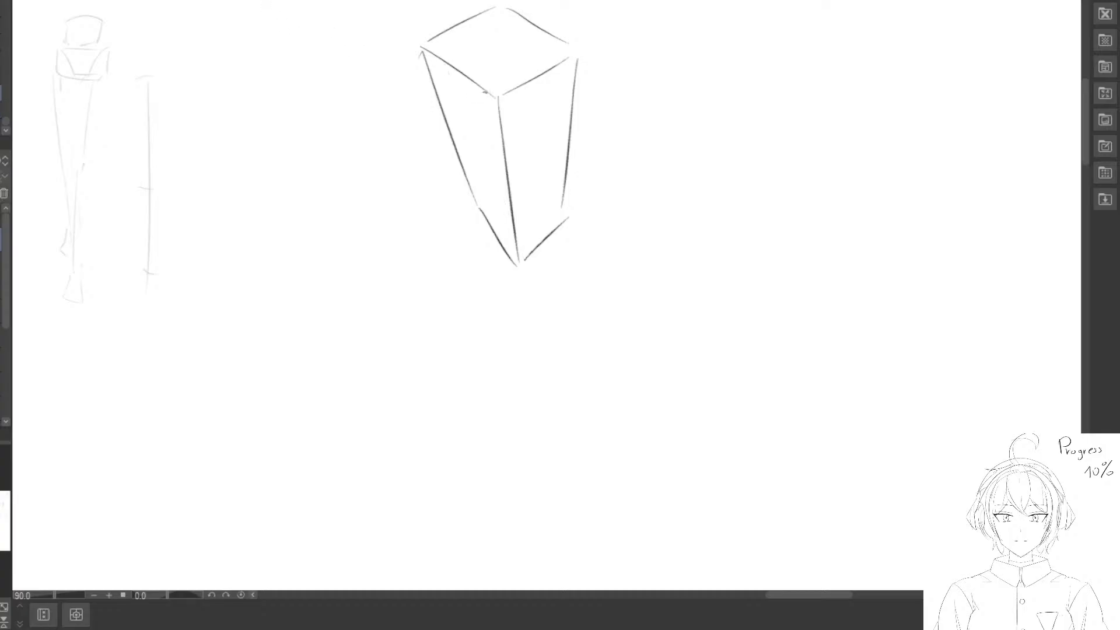
Divide the box's narrow side face with crossing diagonals and level lines, and add a level line on the other face.
drag(435, 52, 512, 245)
drag(491, 112, 474, 204)
drag(459, 142, 515, 195)
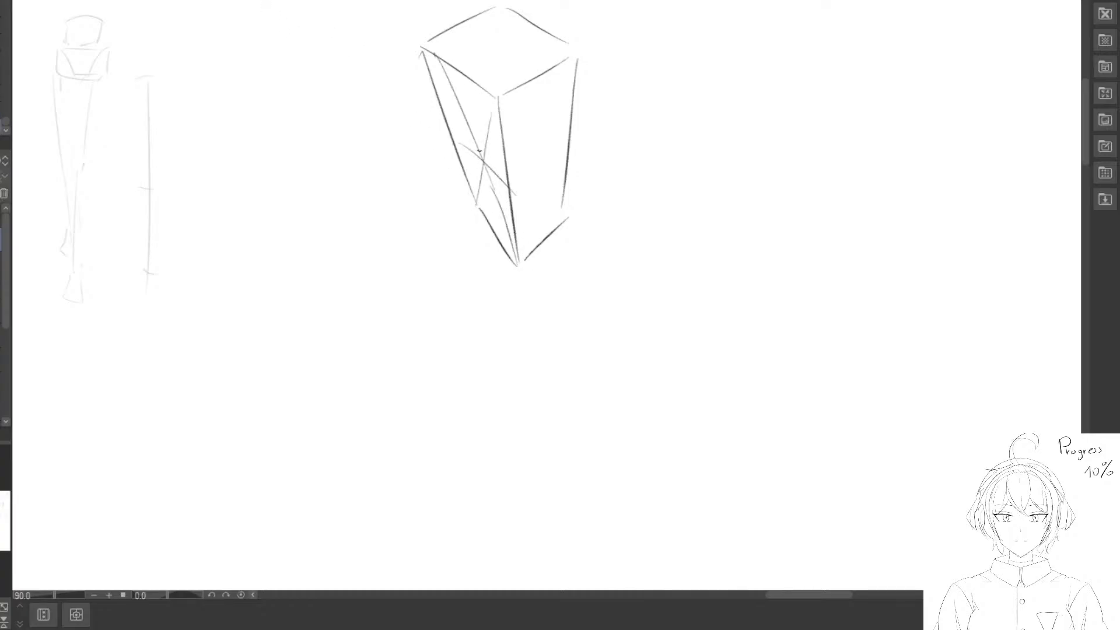
drag(441, 85, 493, 133)
key(ctrl+z)
drag(468, 178, 520, 226)
drag(503, 120, 558, 86)
Try to sketch a line and a circle inside the box's top face.
mouse_move(450, 74)
mouse_down()
mouse_move(506, 44)
mouse_move(513, 74)
mouse_move(513, 60)
mouse_move(502, 65)
mouse_up()
key(e)
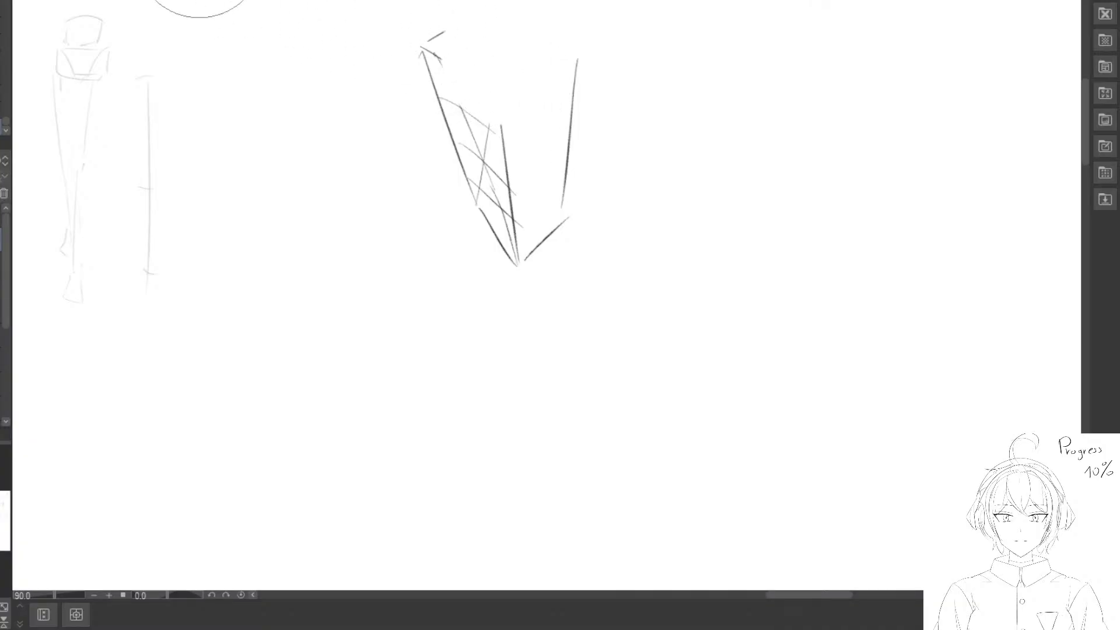
key(ctrl+z)
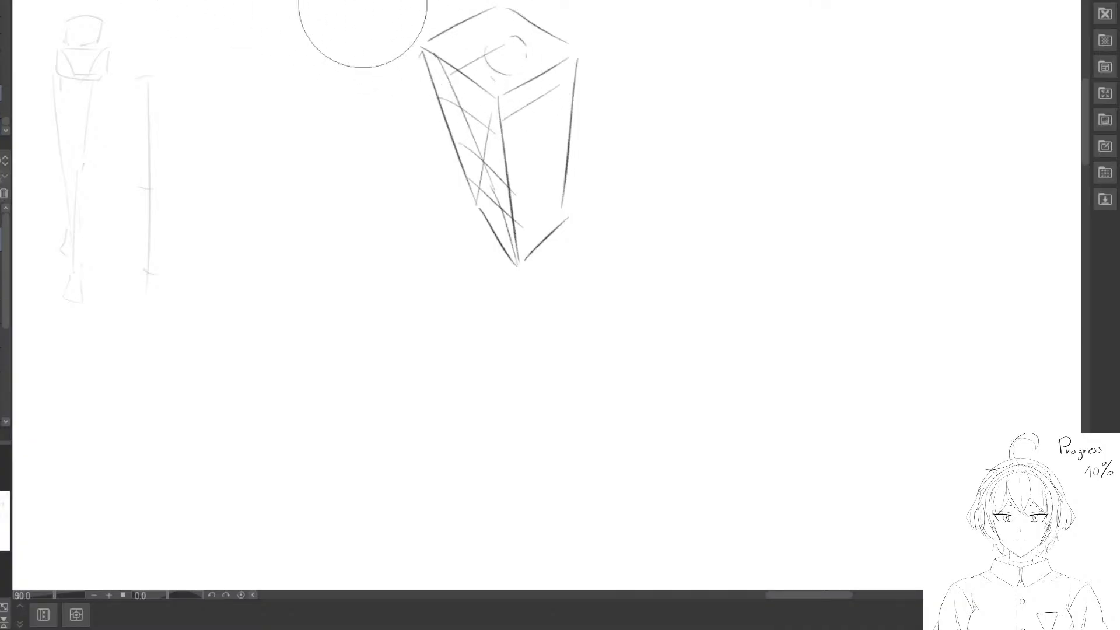
key(ctrl+z)
key(ctrl+z)
Sketch a figure's head, torso and hips inside the perspective box, following its level lines.
key(p)
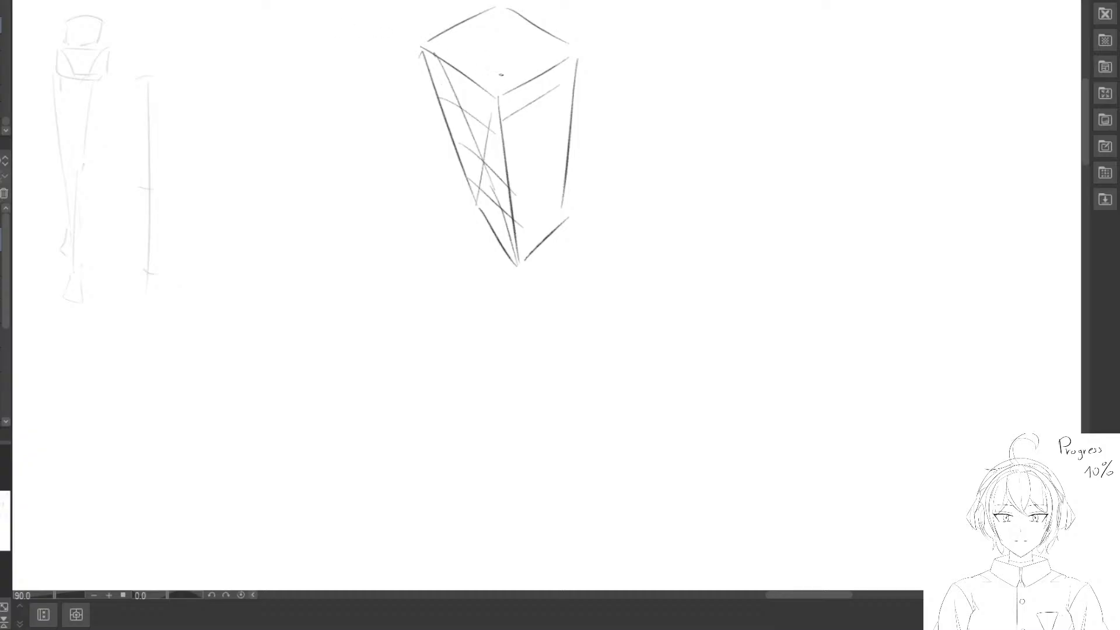
drag(500, 69, 494, 101)
drag(514, 42, 509, 118)
mouse_move(512, 107)
mouse_down()
mouse_move(545, 80)
mouse_move(541, 106)
mouse_move(502, 141)
mouse_move(533, 133)
mouse_move(501, 153)
mouse_move(519, 190)
mouse_up()
drag(477, 153, 517, 189)
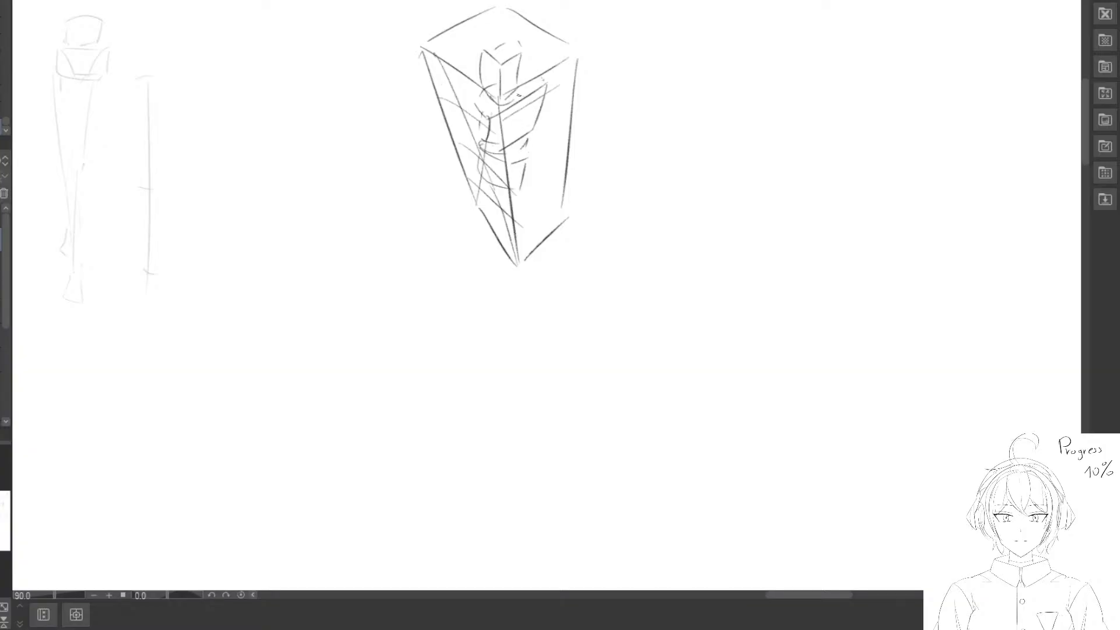
mouse_move(545, 83)
mouse_down()
mouse_move(531, 155)
mouse_move(451, 199)
mouse_move(425, 198)
mouse_move(399, 221)
mouse_up()
Erase part of the box's outer edge and draw the figure's bent leg with knee, shin and foot.
key(e)
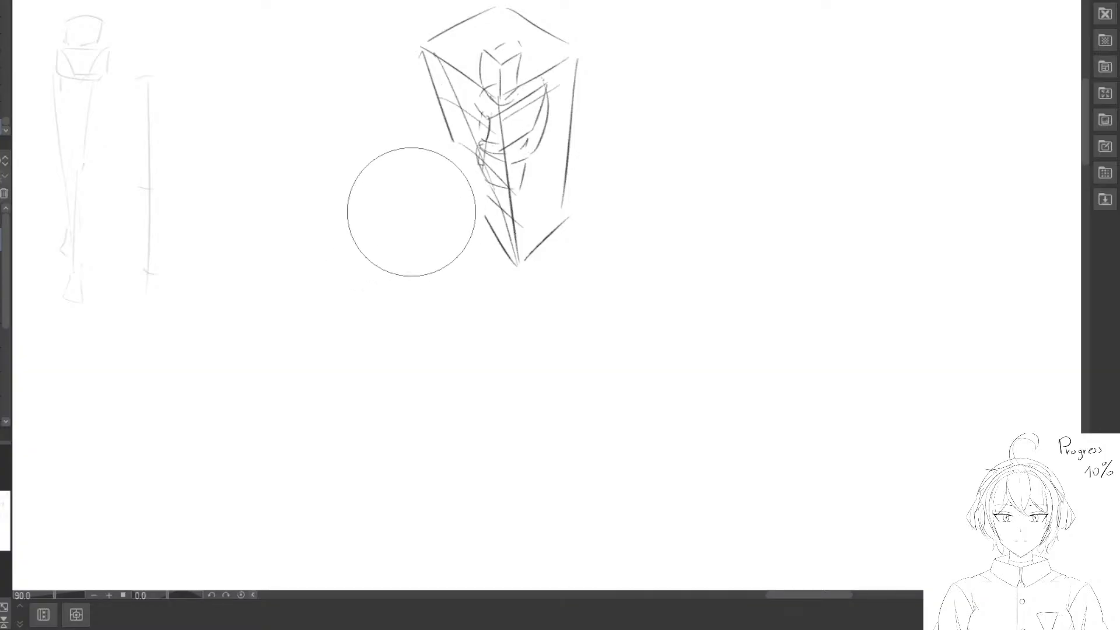
key(p)
mouse_move(482, 167)
mouse_down()
mouse_move(424, 176)
mouse_move(484, 183)
mouse_up()
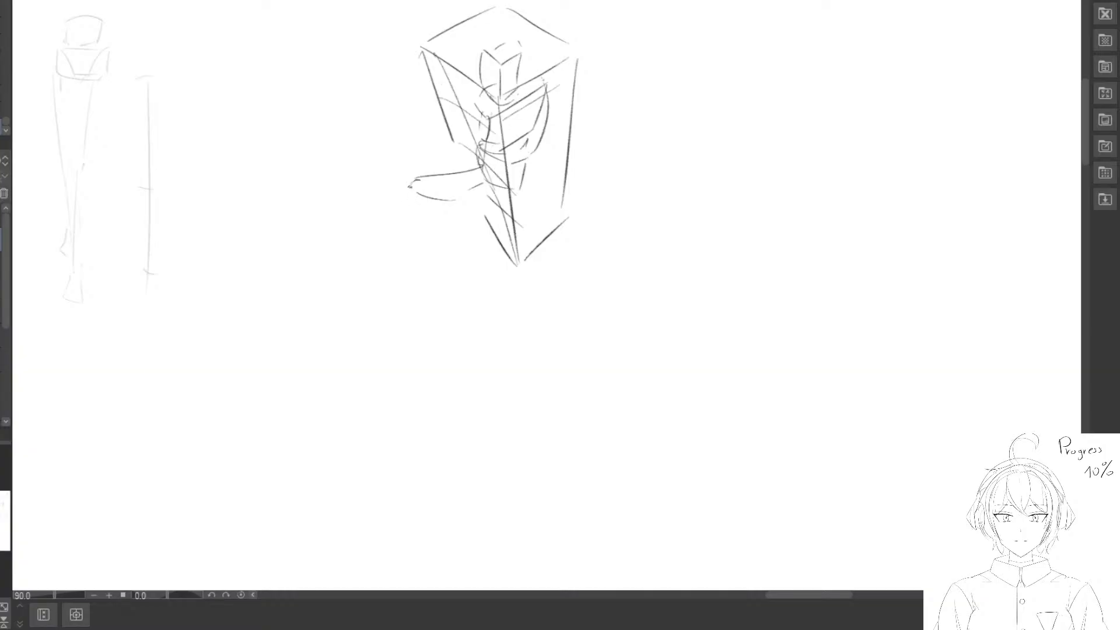
mouse_move(407, 186)
mouse_down()
mouse_move(472, 260)
mouse_move(415, 288)
mouse_up()
Erase the box's lower corner and draw the figure's other leg down to the foot.
drag(532, 191, 554, 247)
mouse_move(528, 204)
mouse_down()
mouse_move(509, 235)
mouse_move(546, 249)
mouse_up()
key(e)
drag(605, 274, 585, 256)
key(p)
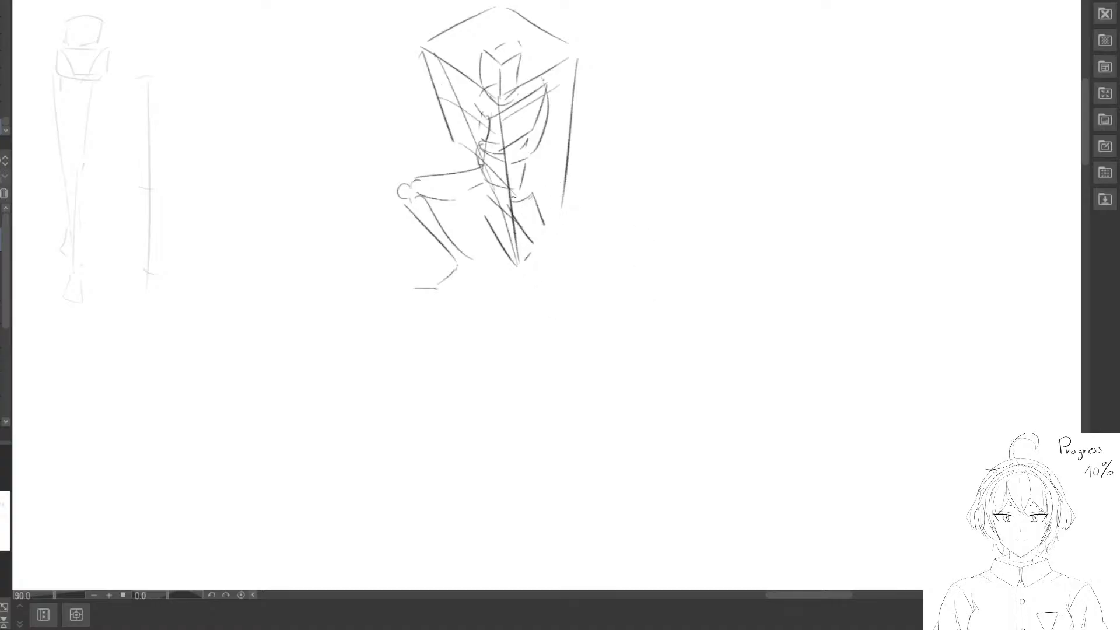
mouse_move(512, 202)
mouse_down()
mouse_move(535, 189)
mouse_move(538, 233)
mouse_up()
drag(512, 202, 535, 301)
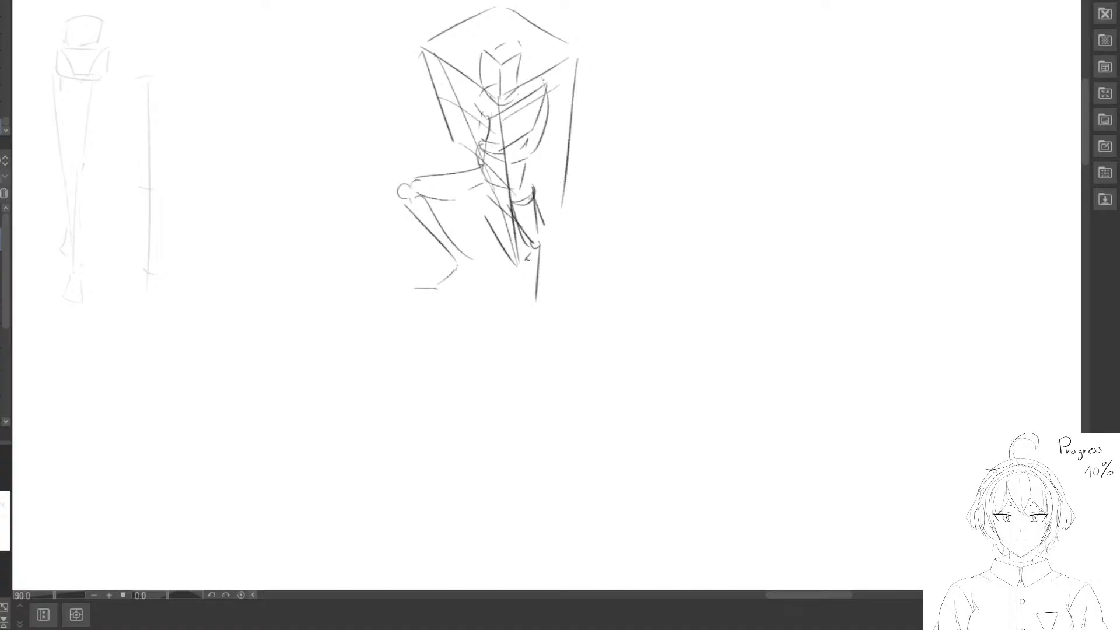
drag(527, 245, 537, 321)
Erase the box's upper outer corner and sketch the figure's two arms stretched outward.
mouse_move(546, 59)
mouse_down()
mouse_move(567, 96)
mouse_move(612, 71)
mouse_up()
key(e)
key(p)
key(e)
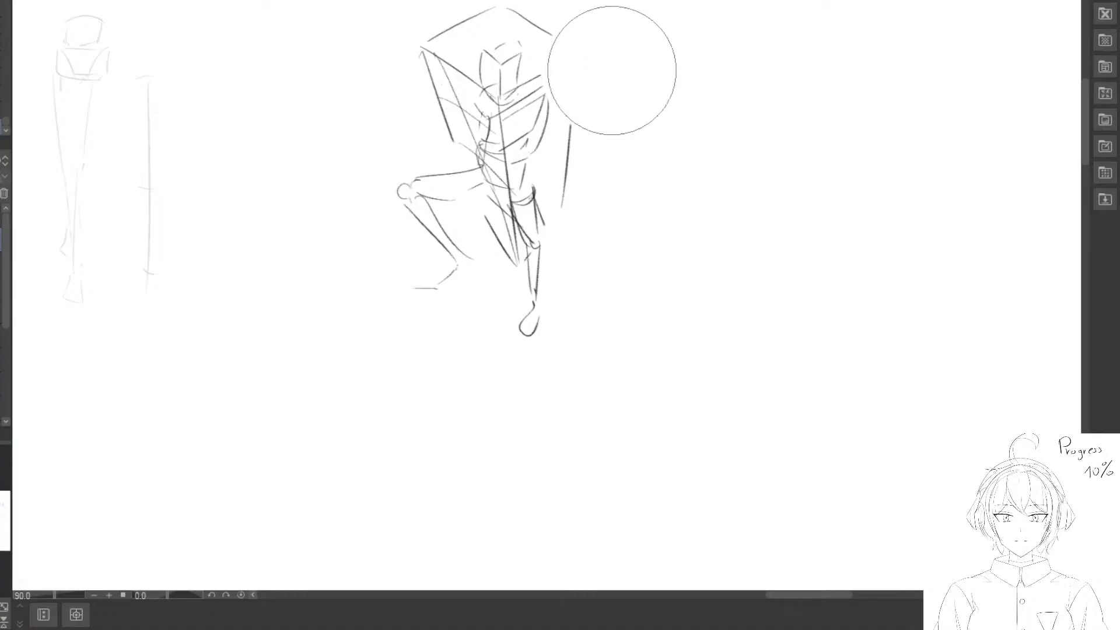
key(p)
drag(534, 91, 620, 59)
drag(480, 119, 377, 116)
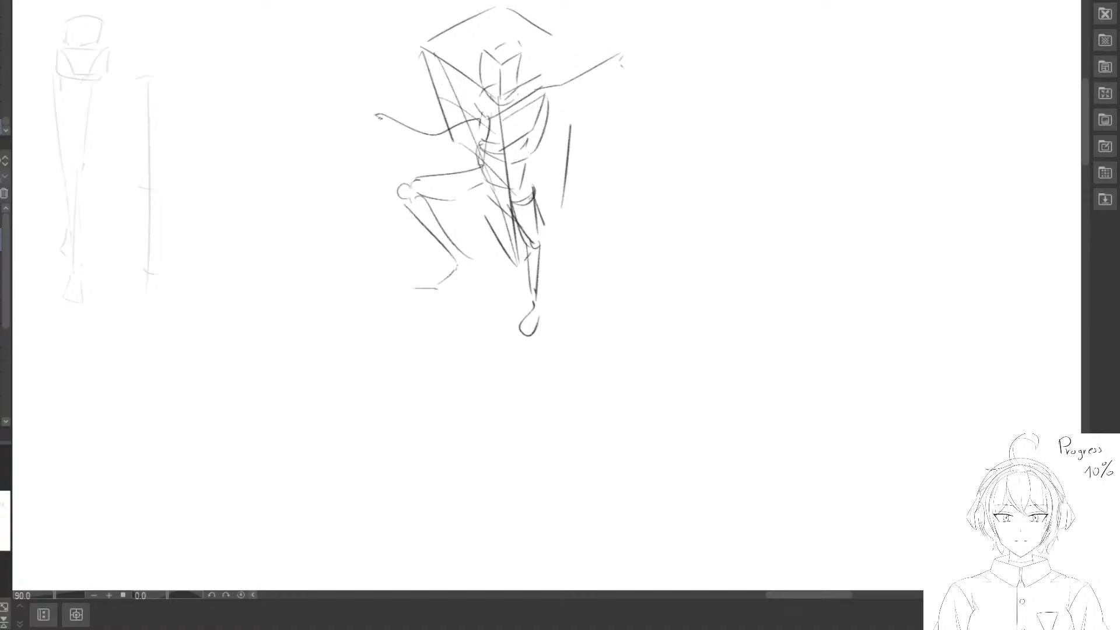
Erase the crouching figure and its perspective box with an enlarged eraser.
mouse_move(450, 163)
mouse_down()
mouse_move(410, 242)
mouse_move(543, 167)
mouse_move(495, 270)
mouse_up()
scroll(392, 224, down, 1)
key(e)
key(bracketright)
key(bracketright)
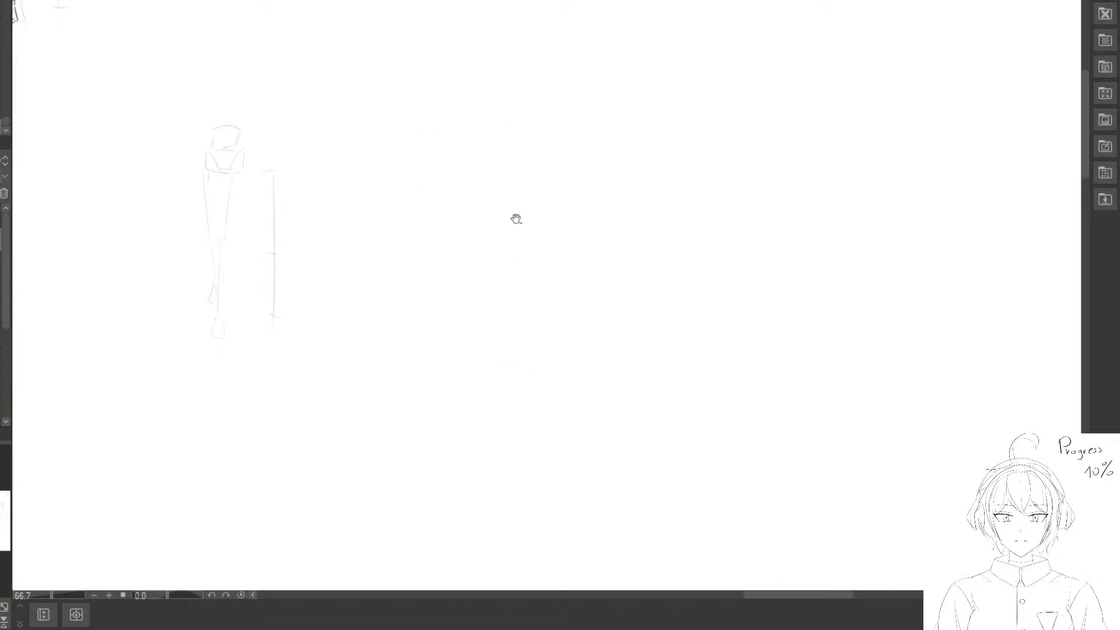
Compare the pale walking-leg sketch with the walking leg references and the finished line figure.
drag(512, 216, 642, 270)
key(p)
drag(498, 189, 513, 280)
mouse_move(404, 227)
mouse_down()
mouse_move(480, 387)
mouse_move(547, 250)
mouse_up()
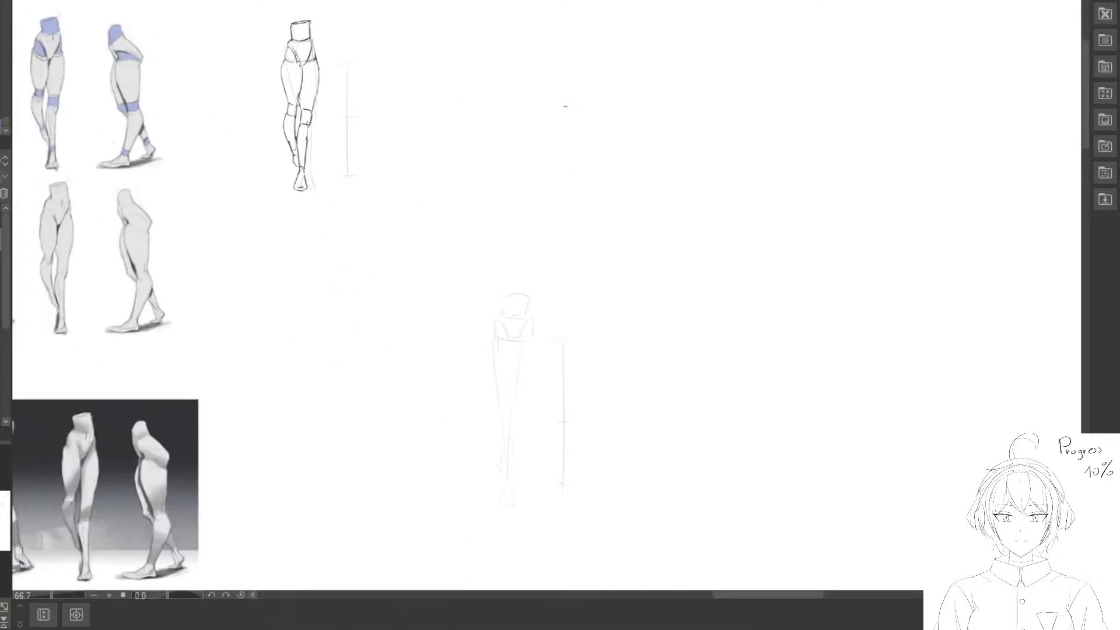
drag(562, 316, 613, 211)
scroll(574, 281, up, 1)
drag(593, 297, 542, 186)
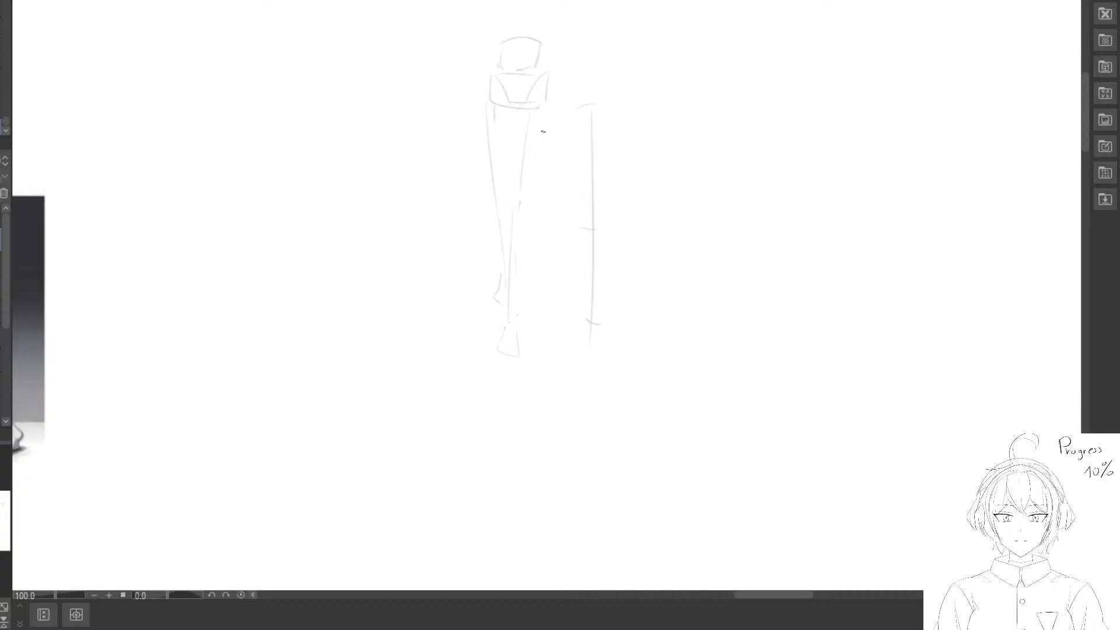
Draw a tall pale two-sided box with a central vertical edge on blank canvas beside the walking-leg sketch.
drag(464, 145, 211, 156)
drag(484, 133, 287, 197)
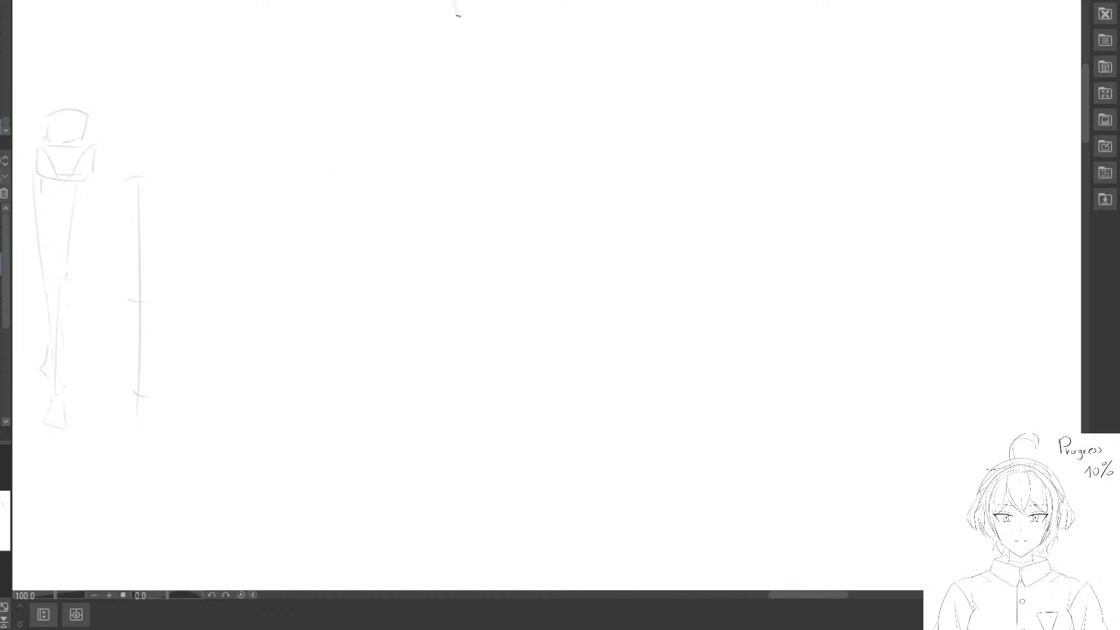
mouse_move(458, 16)
mouse_down()
mouse_move(470, 229)
mouse_move(400, 245)
mouse_up()
drag(432, 1, 387, 249)
drag(474, 229, 536, 241)
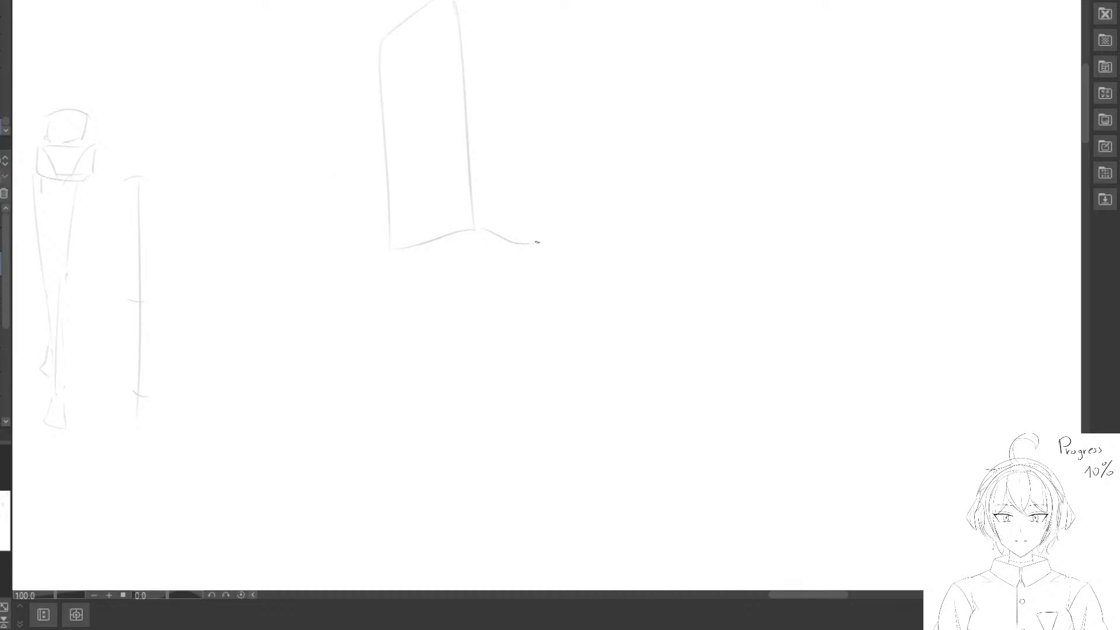
drag(541, 54, 539, 261)
Erase the box's short bottom and redraw its side and central edges further down to make the box taller.
drag(368, 266, 430, 272)
drag(540, 263, 486, 266)
key(e)
drag(406, 286, 432, 303)
key(p)
drag(468, 227, 467, 278)
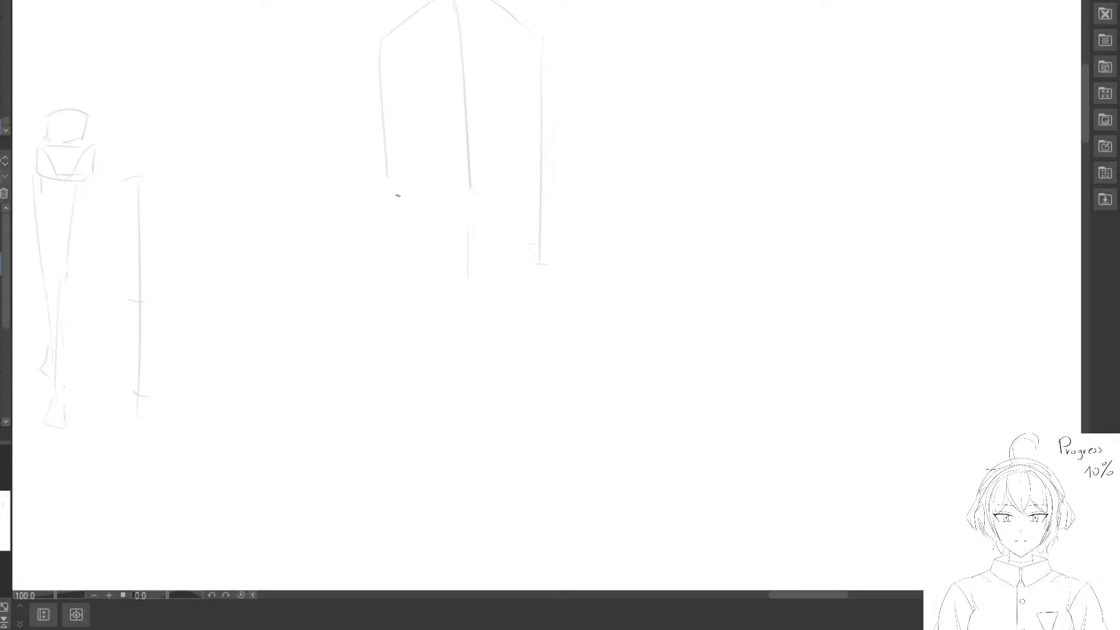
drag(399, 178, 402, 281)
Add a central guide line with tick marks inside the box and slanted perspective lines across its faces.
mouse_move(461, 46)
mouse_down()
mouse_move(459, 295)
mouse_move(484, 275)
mouse_up()
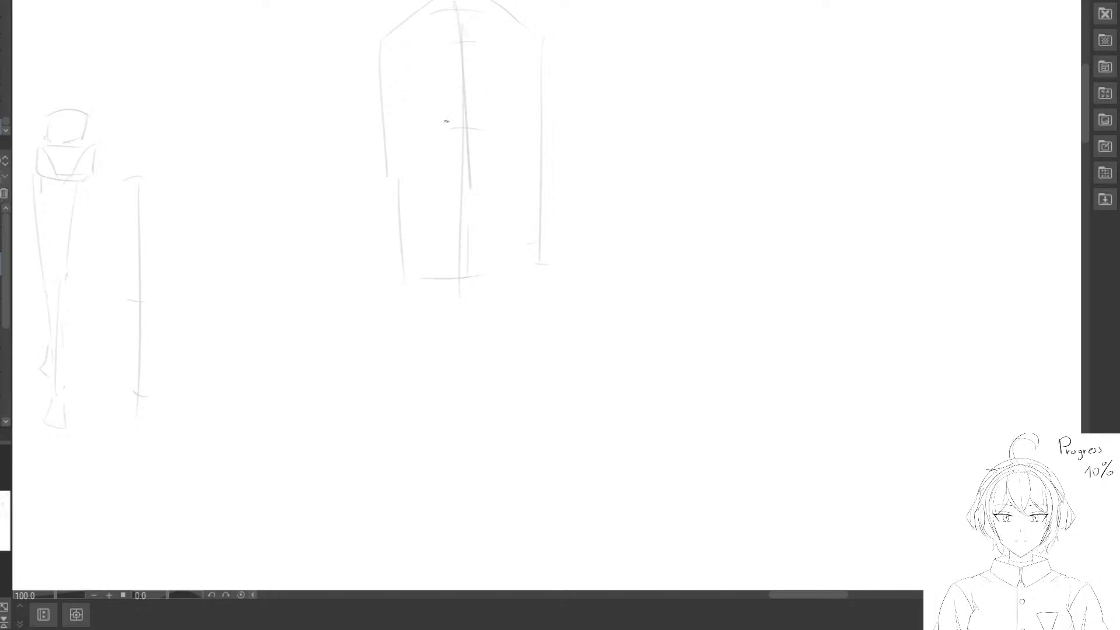
drag(476, 129, 536, 154)
mouse_move(469, 40)
mouse_down()
mouse_move(538, 69)
mouse_move(523, 235)
mouse_up()
Draw a separate vertical line with tick marks beside the box and erase both the line and the box.
scroll(455, 110, right, 5)
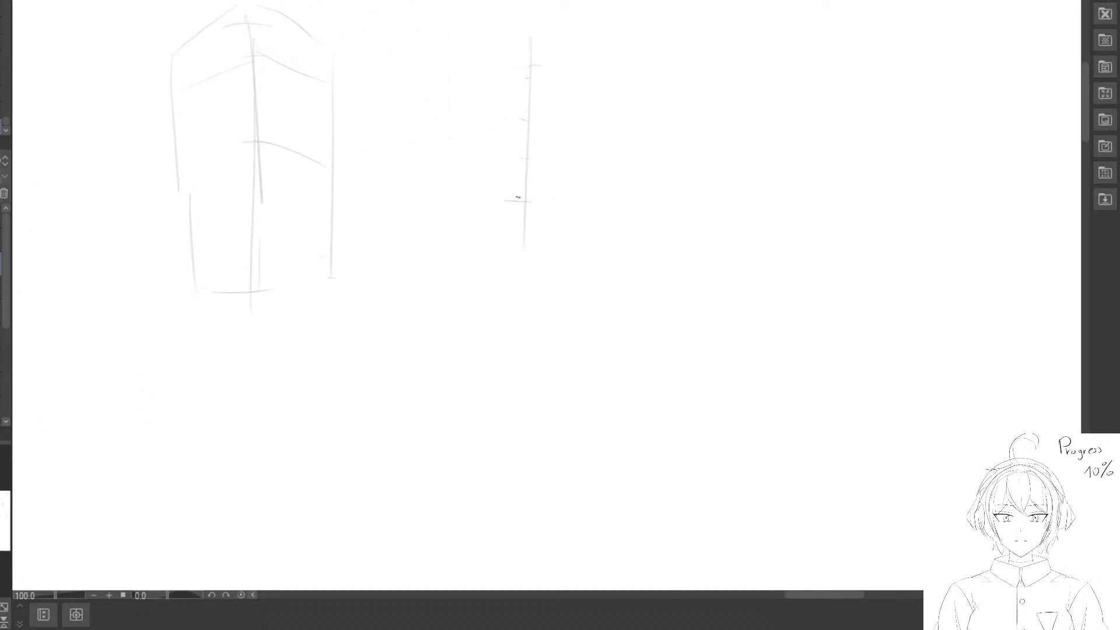
key(e)
mouse_move(553, 46)
mouse_down()
mouse_move(373, 50)
mouse_move(247, 150)
mouse_up()
Outline the waist block above the pelvis of the pale walking-leg sketch in dark lines.
drag(147, 266, 487, 211)
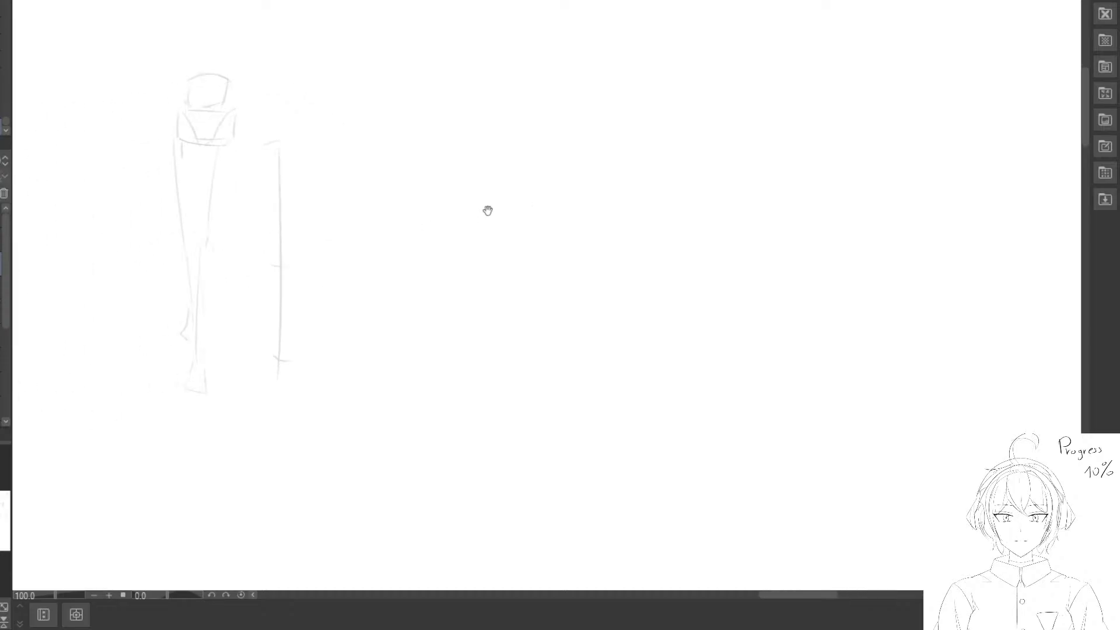
mouse_move(111, 284)
mouse_down()
mouse_move(355, 229)
mouse_move(423, 272)
mouse_up()
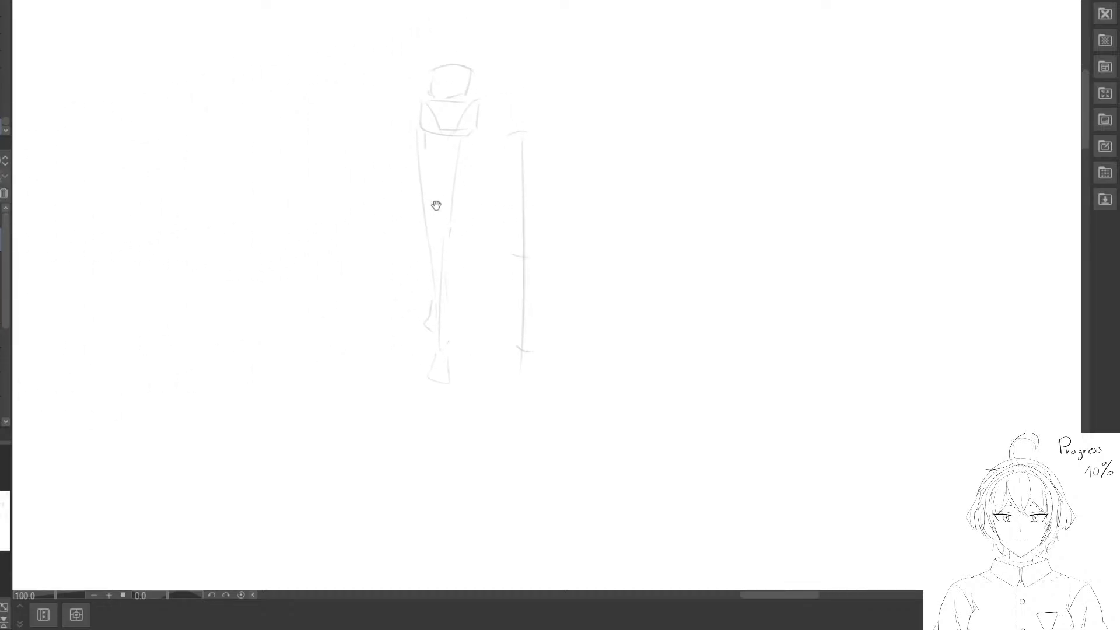
mouse_move(433, 197)
mouse_down()
mouse_move(455, 125)
mouse_move(445, 167)
mouse_up()
scroll(475, 137, up, 2)
mouse_move(456, 38)
mouse_down()
mouse_move(458, 83)
mouse_move(440, 104)
mouse_move(487, 68)
mouse_move(496, 104)
mouse_move(447, 95)
mouse_move(481, 114)
mouse_up()
mouse_move(441, 82)
mouse_down()
mouse_move(461, 116)
mouse_move(507, 110)
mouse_up()
key(e)
drag(549, 158, 468, 74)
mouse_move(511, 121)
mouse_down()
mouse_move(463, 100)
mouse_move(455, 74)
mouse_move(474, 93)
mouse_up()
key(ctrl+z)
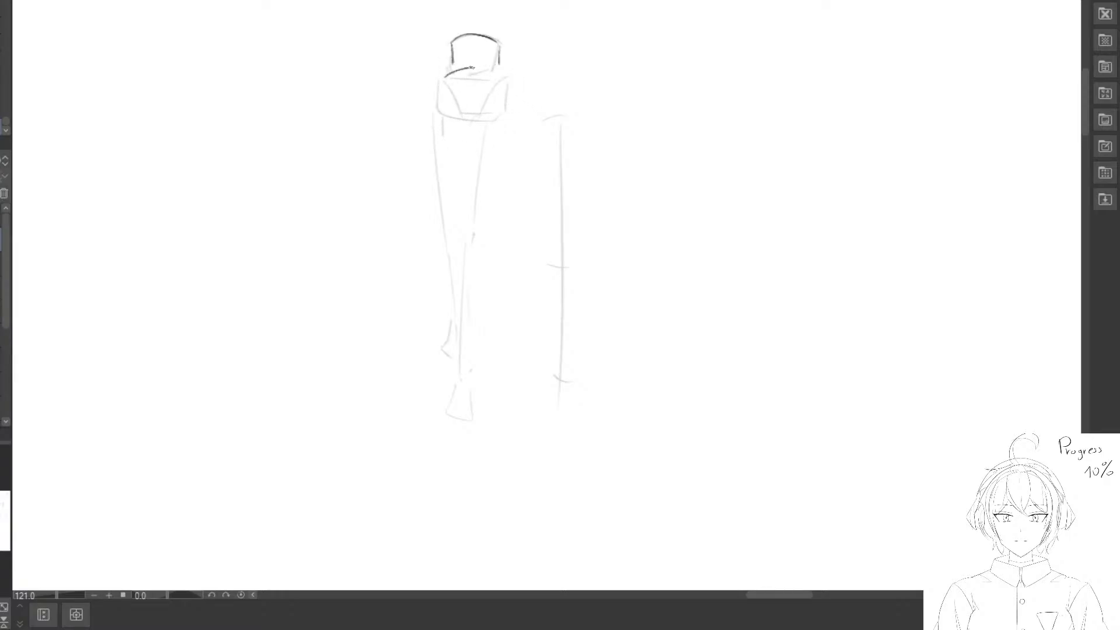
Outline the rounded pelvis of the walking-leg sketch with curved leg openings in dark lines.
mouse_move(437, 77)
mouse_down()
mouse_move(498, 69)
mouse_move(509, 109)
mouse_up()
mouse_move(436, 86)
mouse_down()
mouse_move(467, 118)
mouse_move(493, 88)
mouse_move(487, 98)
mouse_up()
key(e)
mouse_move(472, 121)
mouse_down()
mouse_move(445, 96)
mouse_move(476, 118)
mouse_up()
key(p)
drag(501, 87, 476, 119)
Outline the front leg's tapering thigh and rounded knee block below the pelvis.
mouse_move(434, 80)
mouse_down()
mouse_move(452, 121)
mouse_move(509, 107)
mouse_move(478, 123)
mouse_move(476, 89)
mouse_move(454, 206)
mouse_up()
key(e)
key(p)
scroll(490, 175, down, 1)
key(e)
key(p)
mouse_move(495, 91)
mouse_down()
mouse_move(479, 205)
mouse_move(456, 208)
mouse_move(478, 229)
mouse_up()
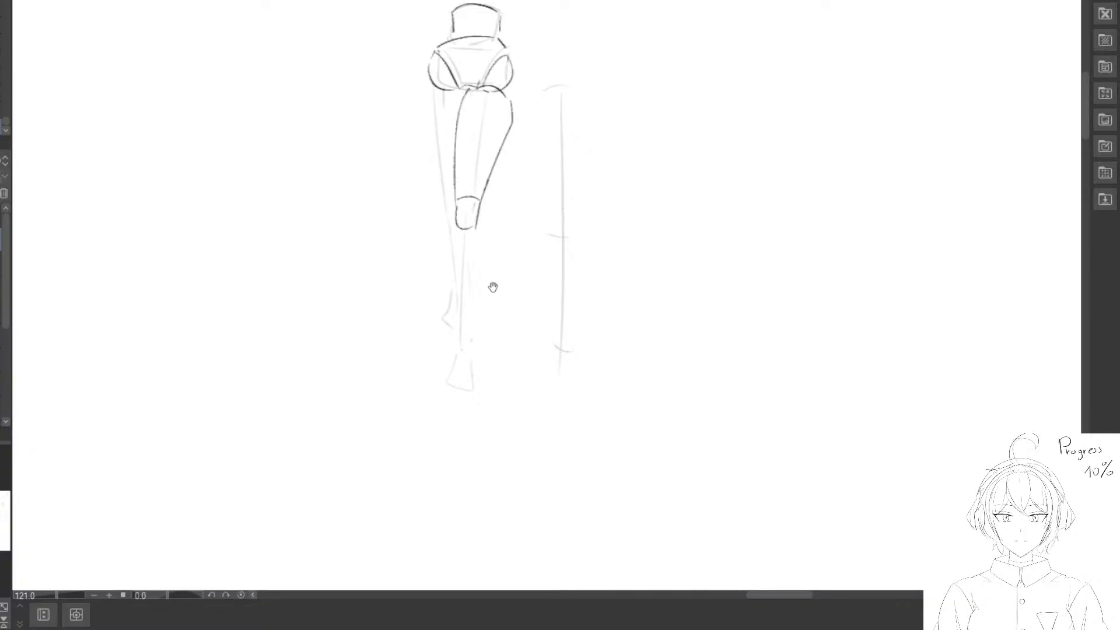
Outline the front leg's shin with its calf bulge and add the wedge-shaped foot.
scroll(488, 285, down, 2)
mouse_move(476, 179)
mouse_down()
mouse_move(470, 255)
mouse_move(454, 211)
mouse_move(471, 291)
mouse_up()
mouse_move(457, 295)
mouse_down()
mouse_move(452, 309)
mouse_move(475, 346)
mouse_up()
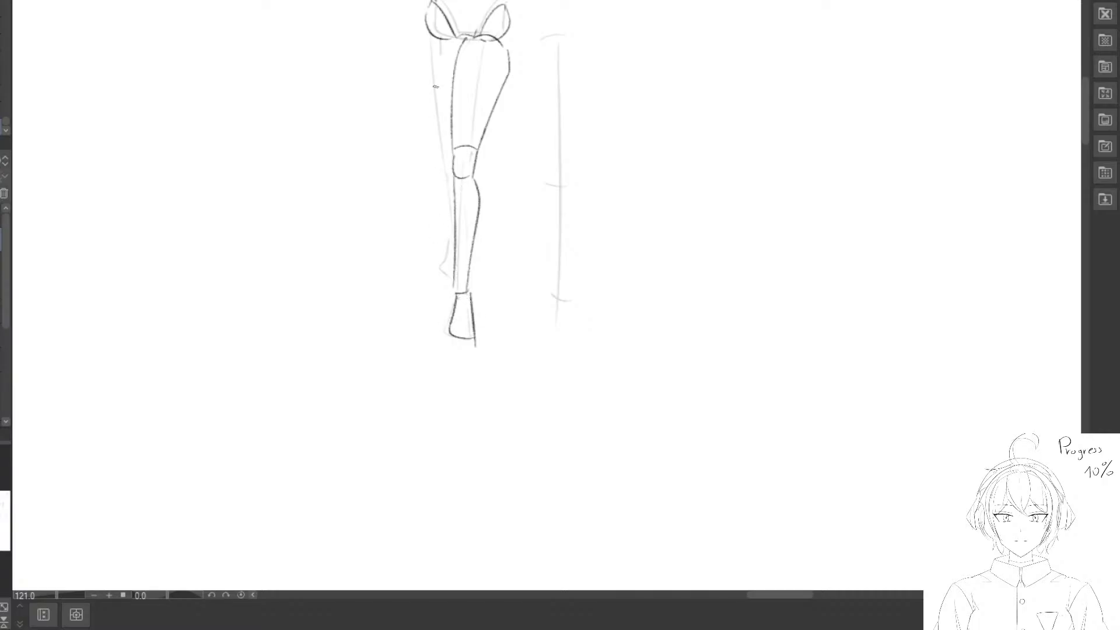
Outline the rear leg's thigh and knee behind the front leg and undo its first shin contour.
key(e)
key(p)
drag(420, 23, 445, 147)
key(e)
drag(418, 64, 438, 131)
key(p)
mouse_move(420, 26)
mouse_down()
mouse_move(449, 236)
mouse_move(491, 246)
mouse_up()
drag(448, 210, 440, 202)
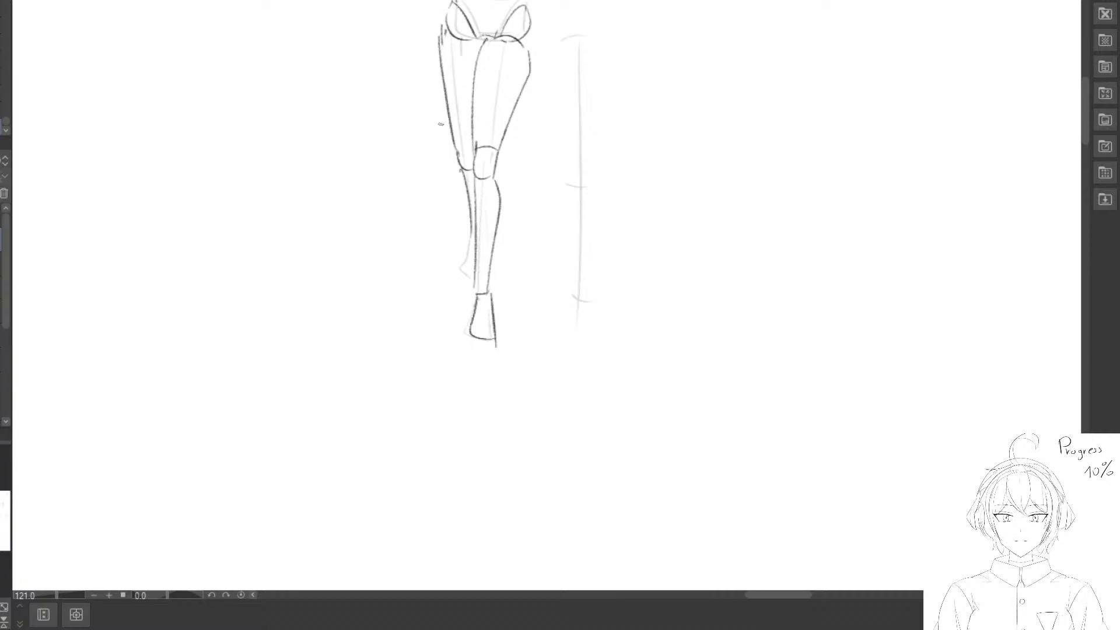
key(ctrl+z)
drag(425, 169, 408, 117)
Handwrite "Gesture" followed by an arrow on the blank canvas beside the walking legs.
drag(716, 136, 436, 146)
mouse_move(579, 112)
mouse_down()
mouse_move(571, 110)
mouse_move(566, 173)
mouse_move(596, 157)
mouse_up()
drag(609, 144, 601, 166)
drag(615, 111, 614, 160)
drag(609, 144, 641, 153)
drag(640, 141, 663, 154)
drag(690, 145, 698, 159)
scroll(702, 153, up, 1)
Handwrite an underlined "Construction" after the arrow and erase the whole note with an enlarged eraser.
mouse_move(762, 119)
mouse_down()
mouse_move(747, 167)
mouse_move(757, 152)
mouse_up()
drag(767, 153, 780, 167)
drag(795, 149, 781, 164)
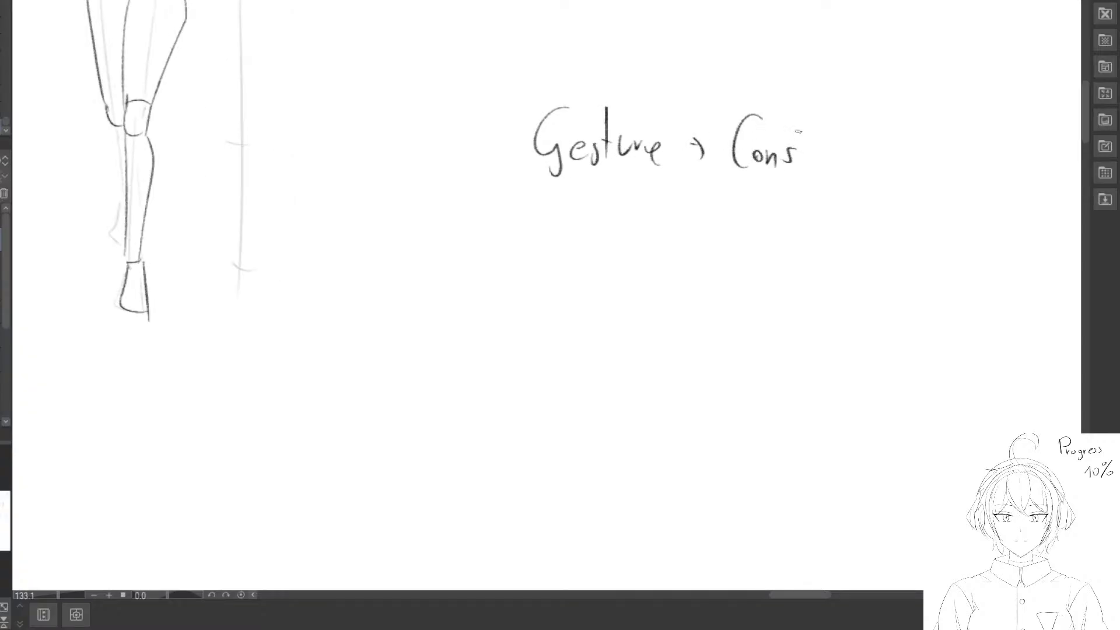
drag(802, 102, 797, 169)
mouse_move(791, 140)
mouse_down()
mouse_move(795, 167)
mouse_move(811, 142)
mouse_move(840, 161)
mouse_up()
drag(843, 157, 832, 164)
drag(863, 108, 859, 166)
drag(850, 146, 868, 144)
mouse_move(867, 145)
mouse_down()
mouse_move(871, 163)
mouse_move(896, 167)
mouse_up()
drag(701, 175, 886, 177)
scroll(684, 231, down, 3)
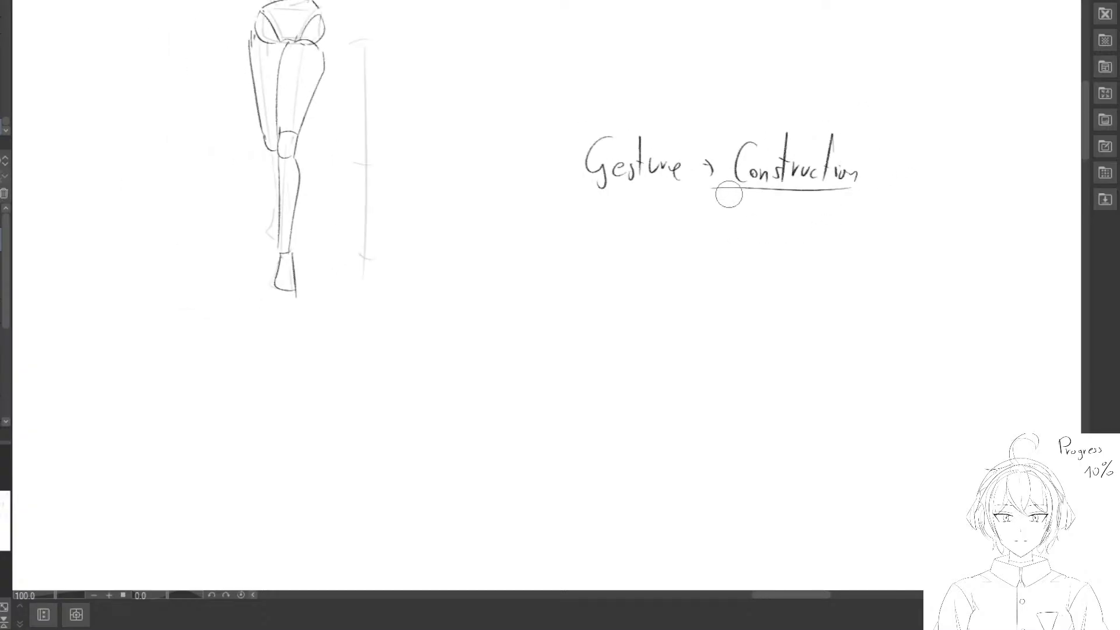
drag(832, 104, 942, 220)
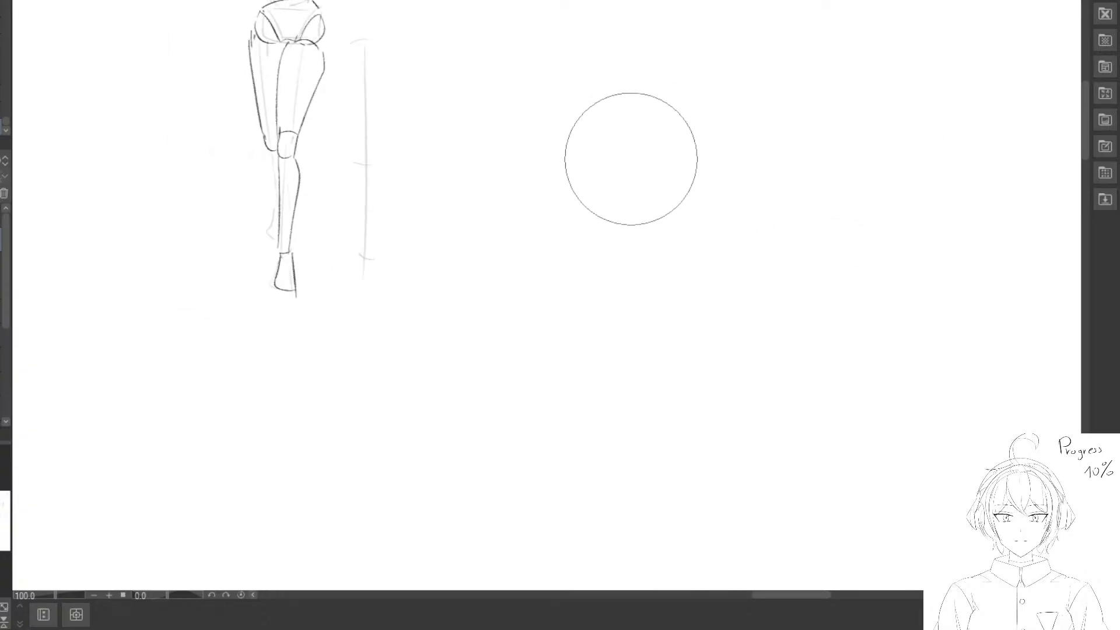
Outline the rear leg's shin and raised foot and touch up the outer hip contour.
mouse_move(304, 164)
mouse_down()
mouse_move(462, 130)
mouse_move(428, 187)
mouse_up()
drag(440, 150, 448, 235)
click(442, 259)
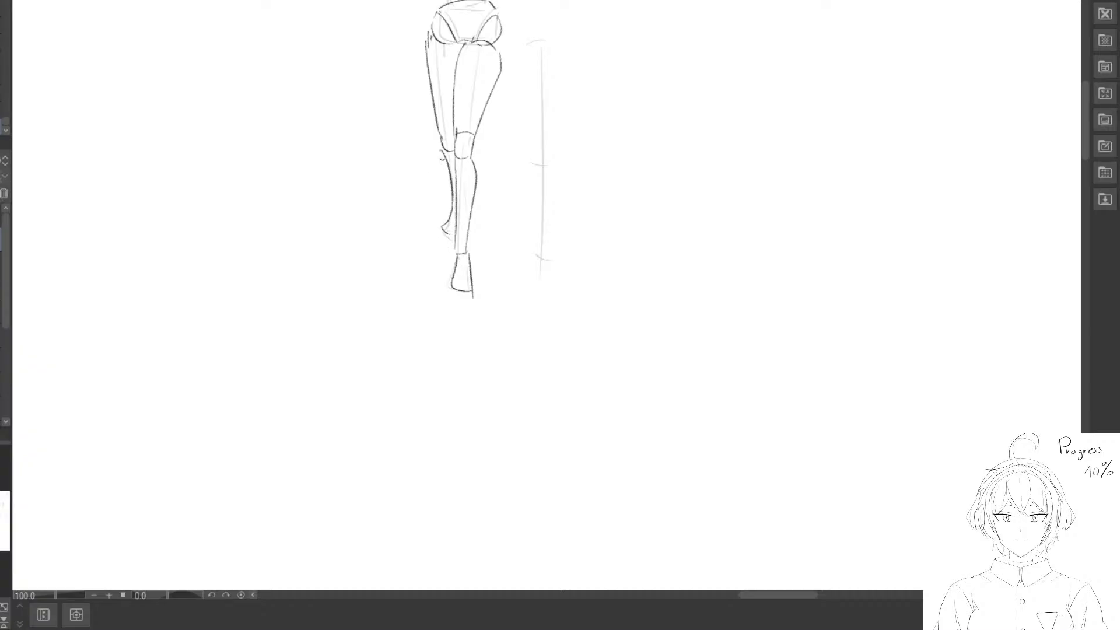
drag(577, 70, 615, 112)
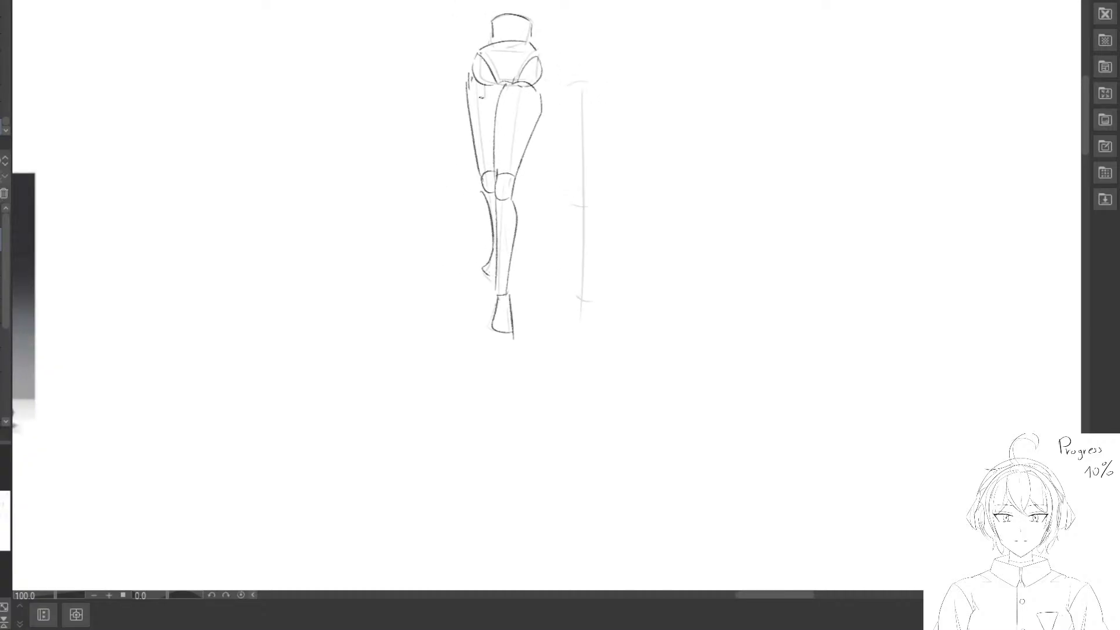
drag(450, 62, 467, 118)
Lasso both legs below the pelvis, rotate them slightly counterclockwise, apply the transform and deselect.
mouse_move(467, 80)
mouse_down()
mouse_move(545, 379)
mouse_move(562, 82)
mouse_move(493, 85)
mouse_up()
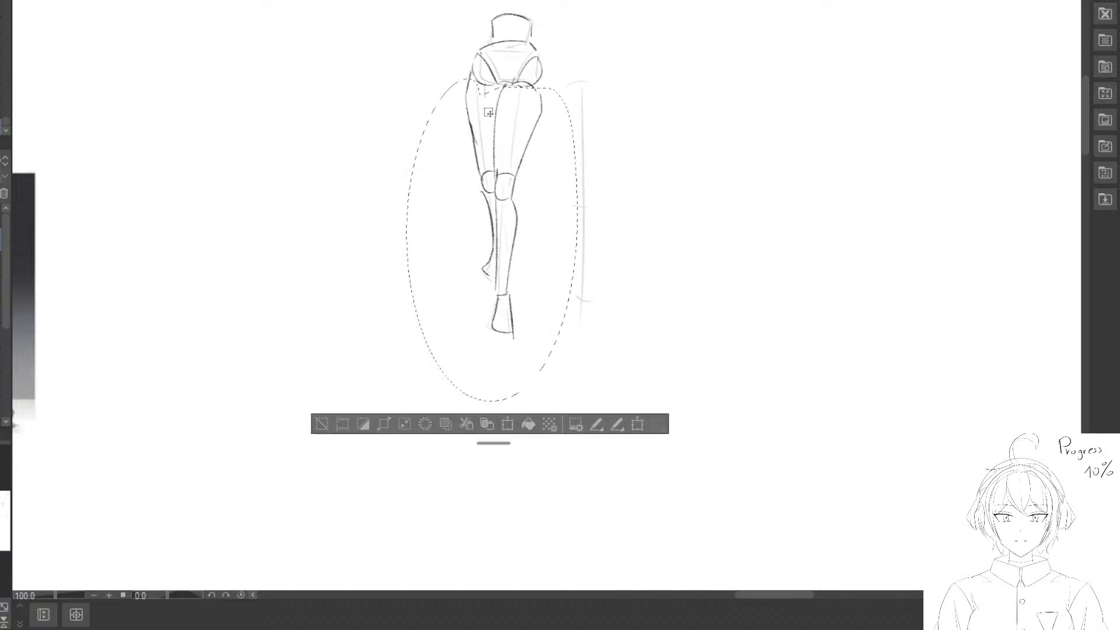
key(ctrl+t)
drag(555, 187, 560, 222)
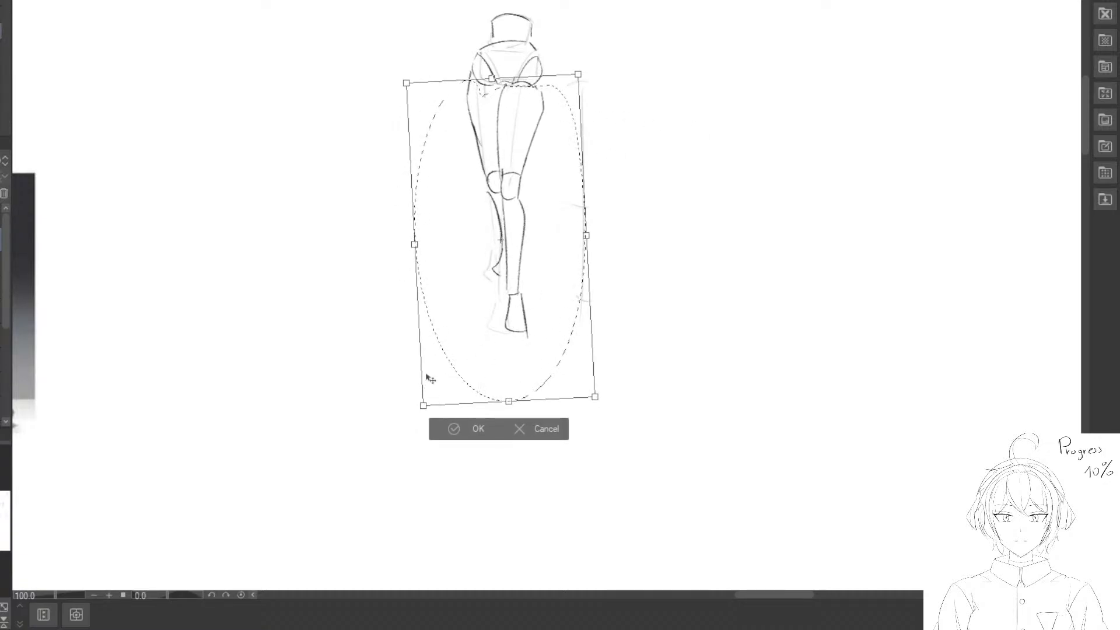
click(442, 426)
click(344, 426)
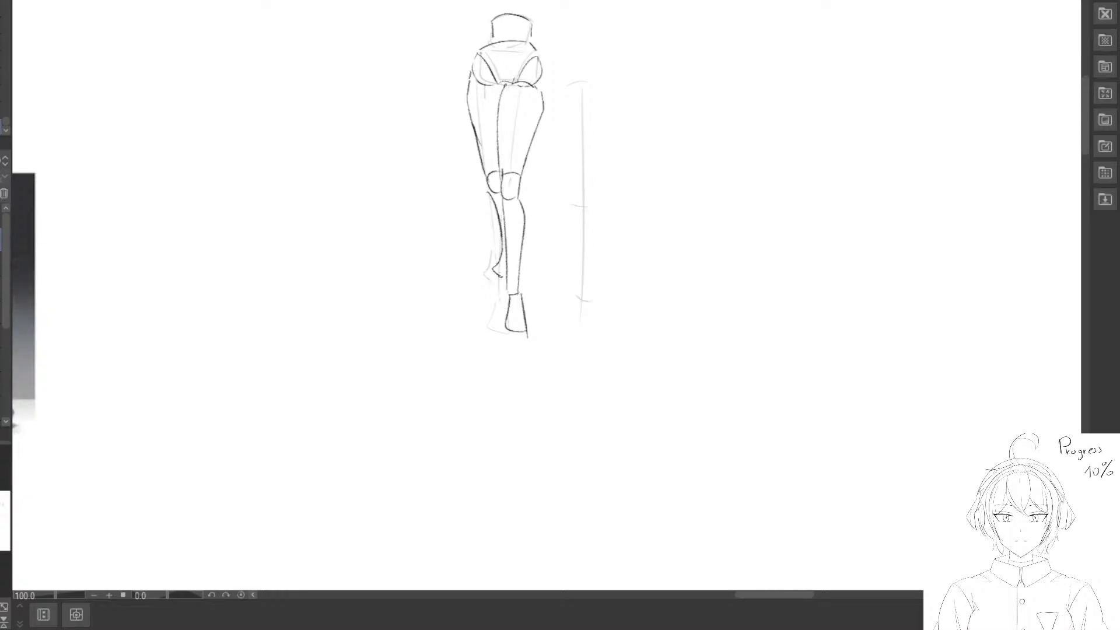
Add the rear foot's lower contour beside the front ankle and clear the lasso selection around the figure.
mouse_move(500, 274)
mouse_down()
mouse_move(505, 321)
mouse_move(393, 346)
mouse_up()
mouse_move(461, 11)
mouse_down()
mouse_move(288, 229)
mouse_move(566, 102)
mouse_up()
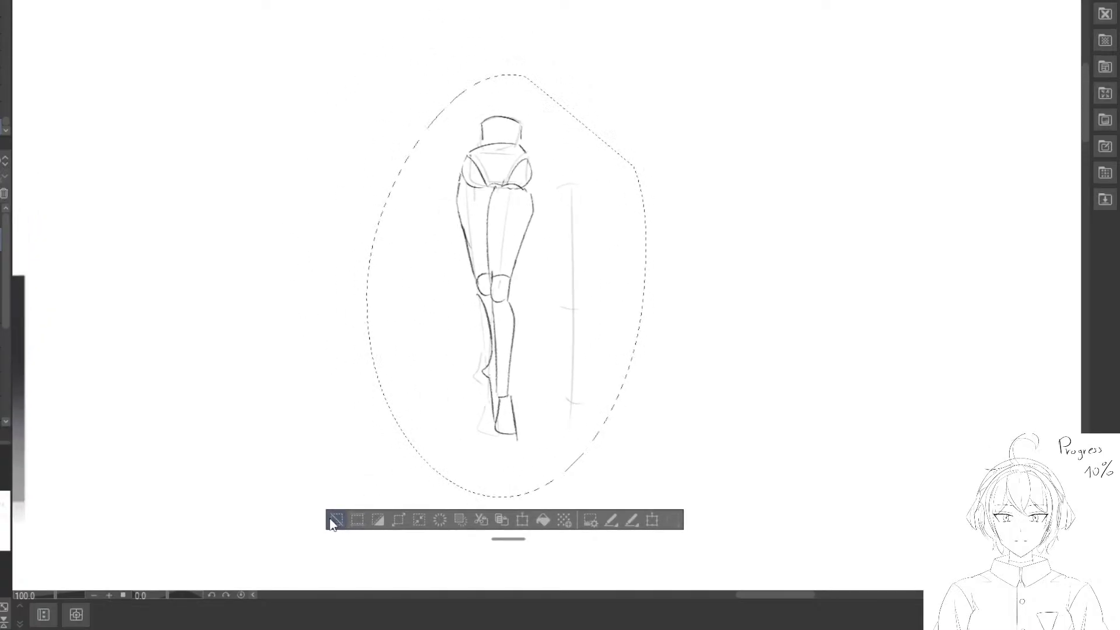
click(332, 520)
drag(469, 368, 165, 210)
Draw a pale vertical height guide with proportion ticks, a head circle and a diagonal action curve on blank canvas.
click(1, 264)
drag(620, 162, 449, 175)
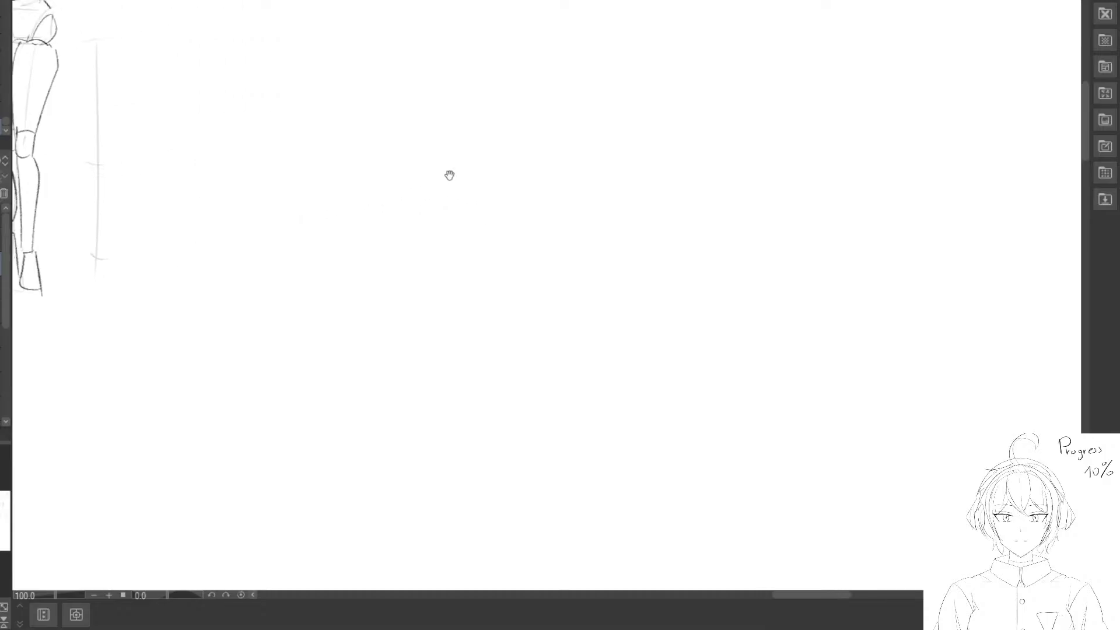
mouse_move(473, 19)
mouse_down()
mouse_move(478, 391)
mouse_move(502, 384)
mouse_up()
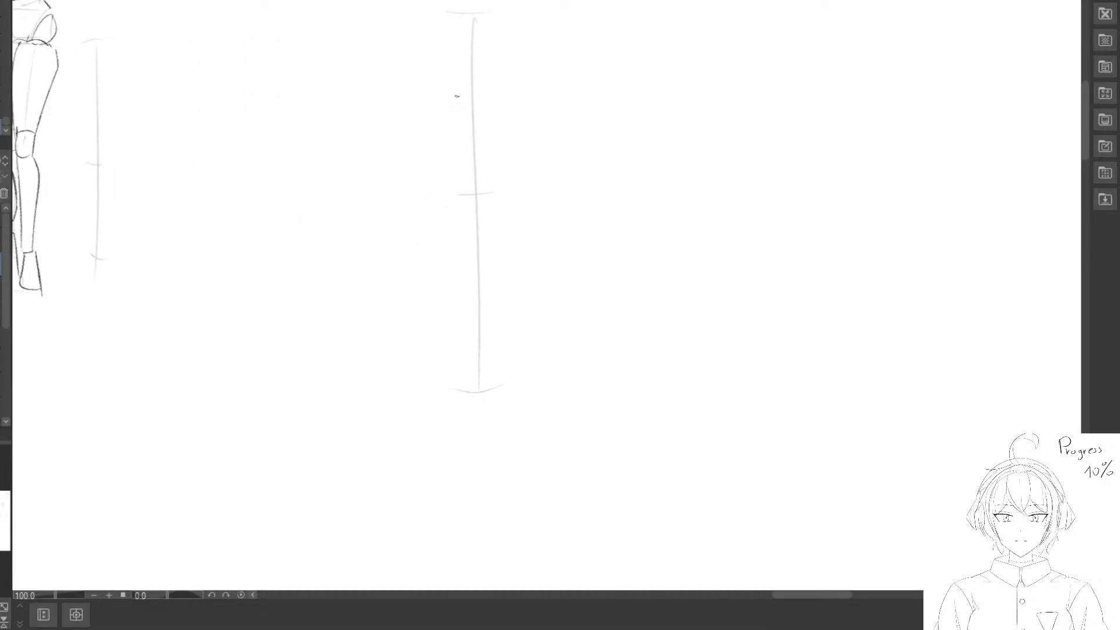
drag(467, 104, 455, 98)
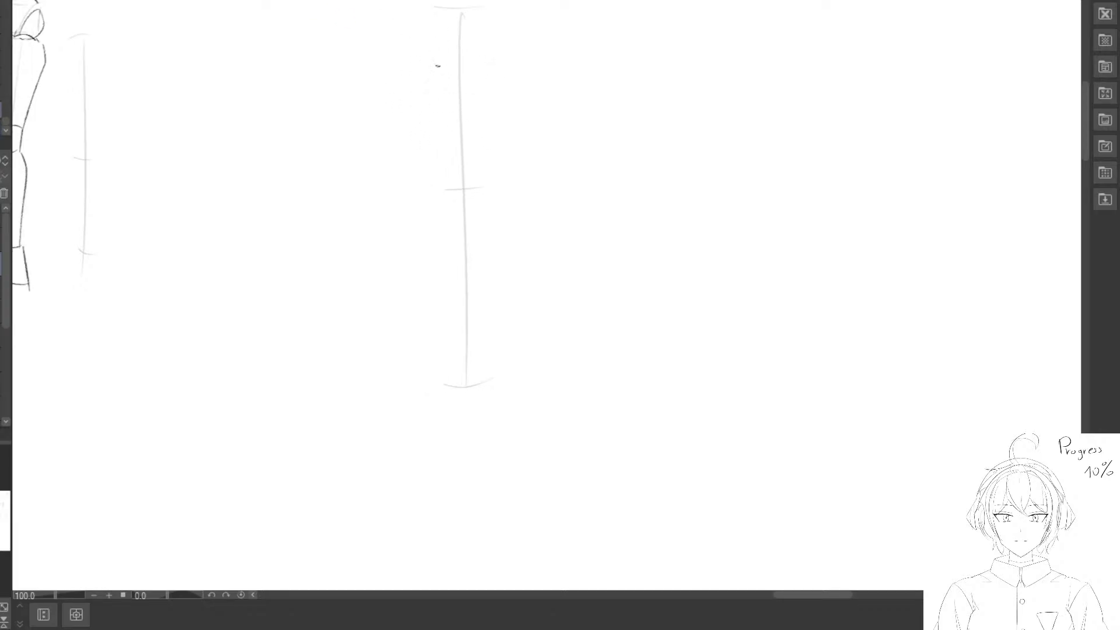
mouse_move(416, 36)
mouse_down()
mouse_move(431, 127)
mouse_move(592, 358)
mouse_up()
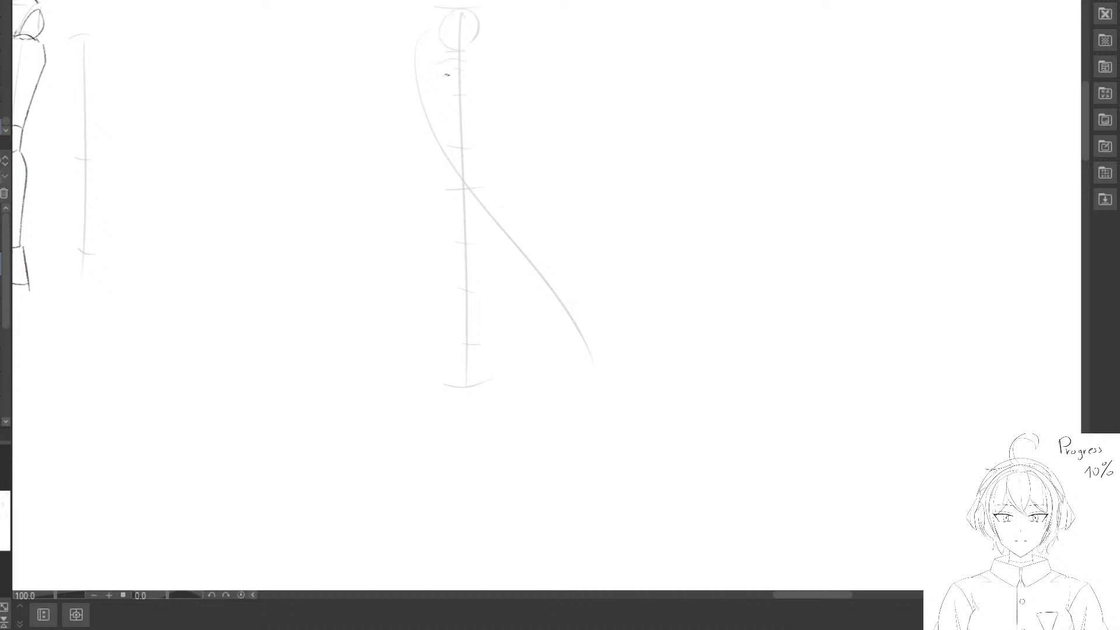
Sketch the figure's tilted rib cage and rounded pelvis in pale lines around the height guide.
drag(445, 77, 443, 113)
drag(467, 65, 461, 118)
mouse_move(505, 100)
mouse_down()
mouse_move(445, 95)
mouse_move(470, 64)
mouse_move(448, 134)
mouse_up()
drag(479, 81, 464, 124)
mouse_move(427, 165)
mouse_down()
mouse_move(466, 198)
mouse_move(486, 177)
mouse_up()
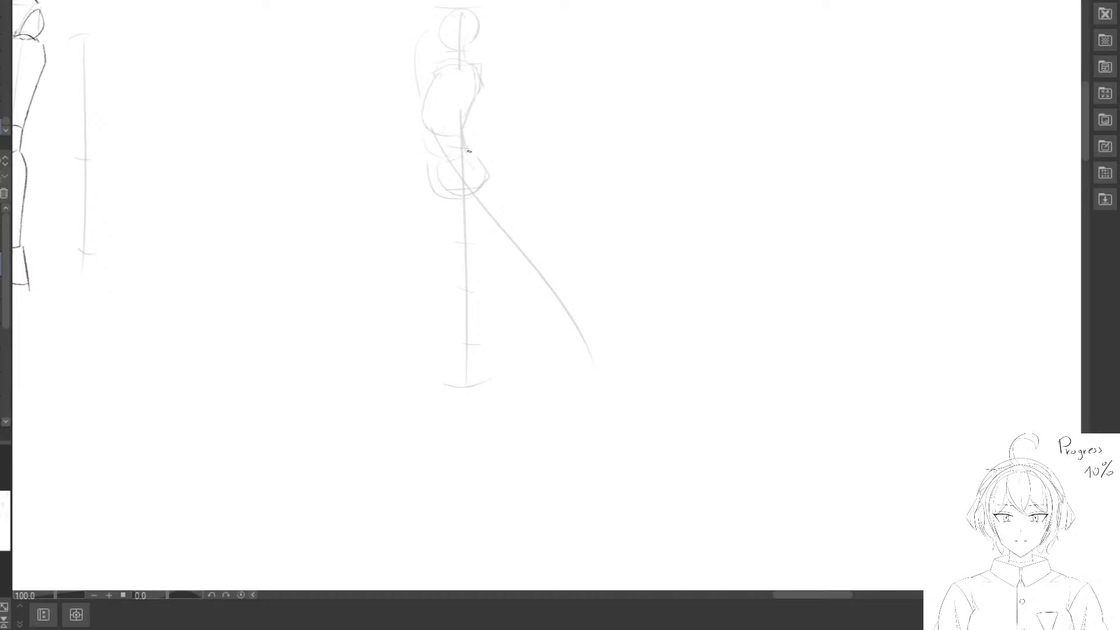
Sketch the trailing leg stretched backward along the action curve and the straight standing leg, both with feet.
drag(485, 177, 521, 258)
mouse_move(466, 198)
mouse_down()
mouse_move(532, 263)
mouse_move(550, 303)
mouse_move(603, 360)
mouse_move(558, 371)
mouse_up()
key(e)
key(p)
drag(561, 351, 559, 385)
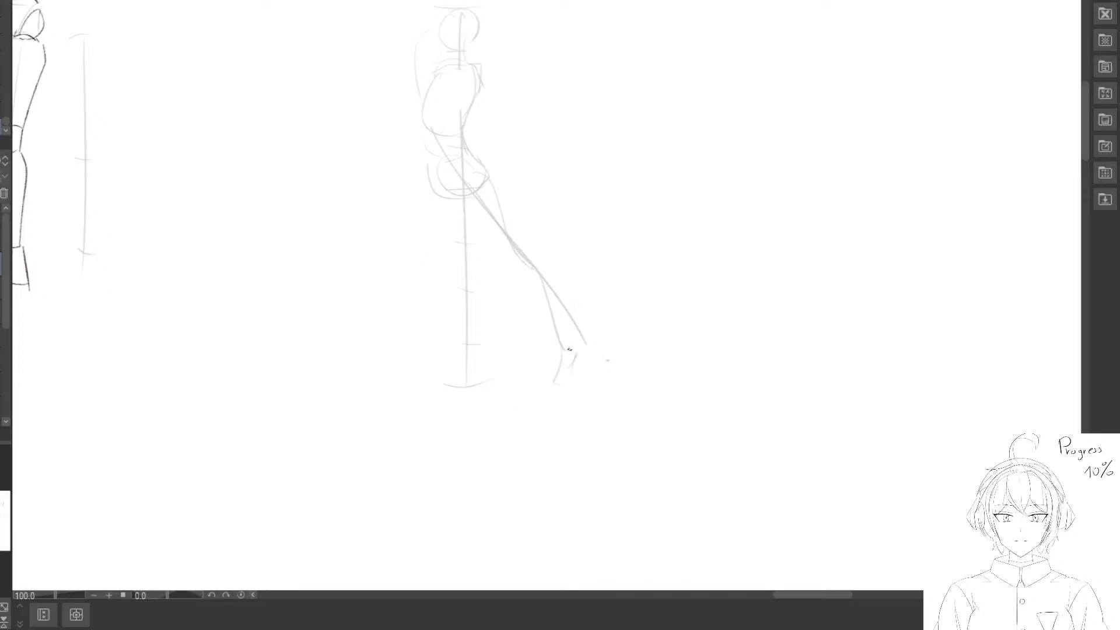
drag(432, 193, 450, 272)
drag(461, 291, 474, 386)
Sketch both arms as pale lines stretched outward from the shoulders.
mouse_move(494, 91)
mouse_down()
mouse_move(636, 7)
mouse_move(522, 99)
mouse_move(559, 84)
mouse_up()
key(e)
key(p)
mouse_move(433, 77)
mouse_down()
mouse_move(374, 61)
mouse_move(344, 32)
mouse_up()
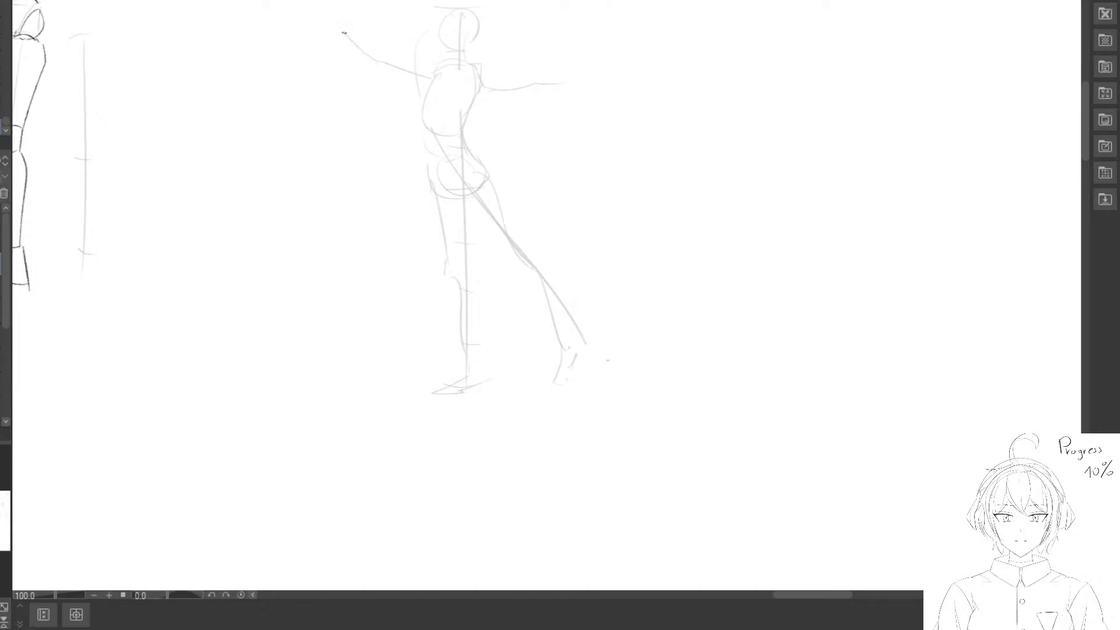
key(e)
mouse_move(561, 85)
mouse_down()
mouse_move(547, 88)
mouse_move(606, 76)
mouse_up()
key(p)
Outline the figure's head with face guide lines and the start of the neck in dark lines.
click(1, 240)
mouse_move(405, 113)
mouse_down()
mouse_move(389, 141)
mouse_move(427, 122)
mouse_up()
scroll(434, 98, up, 2)
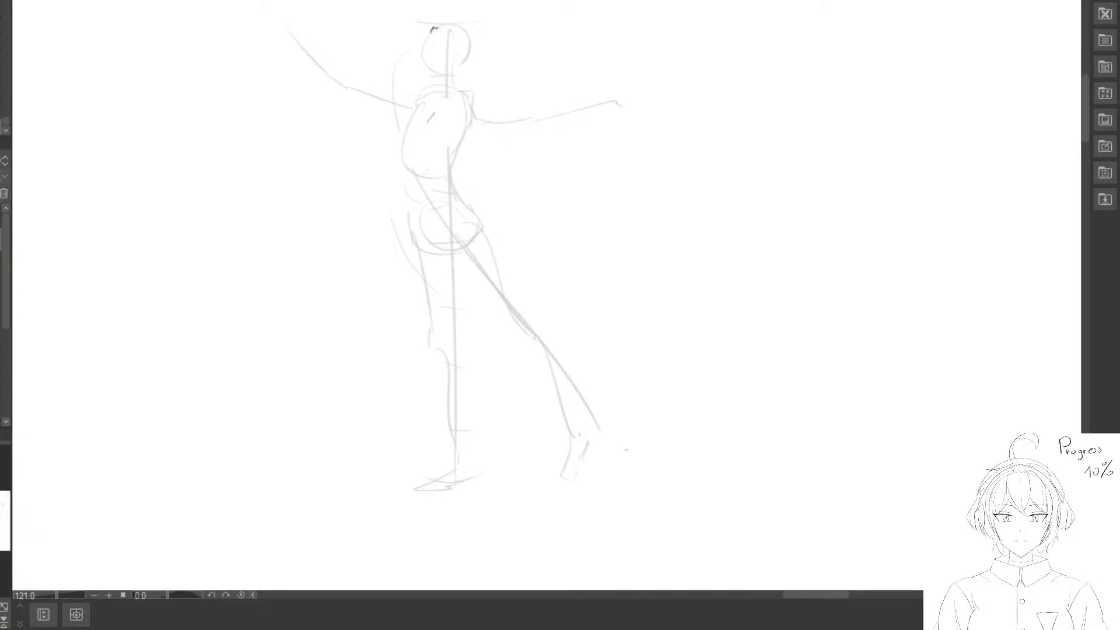
mouse_move(432, 30)
mouse_down()
mouse_move(462, 31)
mouse_move(449, 28)
mouse_move(432, 71)
mouse_up()
key(ctrl+z)
key(ctrl+z)
mouse_move(427, 27)
mouse_down()
mouse_move(455, 27)
mouse_move(451, 49)
mouse_move(420, 54)
mouse_move(420, 66)
mouse_up()
mouse_move(422, 74)
mouse_down()
mouse_move(447, 87)
mouse_move(449, 38)
mouse_move(440, 62)
mouse_move(462, 32)
mouse_move(424, 71)
mouse_up()
key(e)
key(p)
drag(425, 76, 434, 82)
drag(440, 31, 430, 67)
mouse_move(460, 32)
mouse_down()
mouse_move(470, 46)
mouse_move(450, 76)
mouse_up()
Outline the back of the neck, the back curve and the rib cage in dark lines.
mouse_move(464, 45)
mouse_down()
mouse_move(471, 60)
mouse_move(459, 79)
mouse_move(482, 76)
mouse_move(434, 95)
mouse_move(458, 100)
mouse_move(448, 163)
mouse_move(469, 201)
mouse_up()
key(e)
key(p)
drag(443, 165, 424, 169)
drag(429, 94, 401, 159)
mouse_move(444, 96)
mouse_down()
mouse_move(430, 105)
mouse_move(414, 158)
mouse_move(411, 105)
mouse_move(421, 109)
mouse_move(402, 154)
mouse_move(424, 124)
mouse_move(416, 155)
mouse_move(424, 127)
mouse_move(407, 150)
mouse_move(423, 123)
mouse_up()
Refine the rib cage by erasing and redrawing its front contour, centre line and lower edge.
key(e)
key(p)
key(e)
key(p)
key(e)
key(p)
key(e)
key(p)
drag(430, 103, 409, 151)
drag(400, 158, 424, 168)
Outline the abdomen, the pelvis with its curved centre line, and the buttock.
mouse_move(427, 107)
mouse_down()
mouse_move(403, 142)
mouse_move(433, 253)
mouse_up()
drag(418, 169, 468, 260)
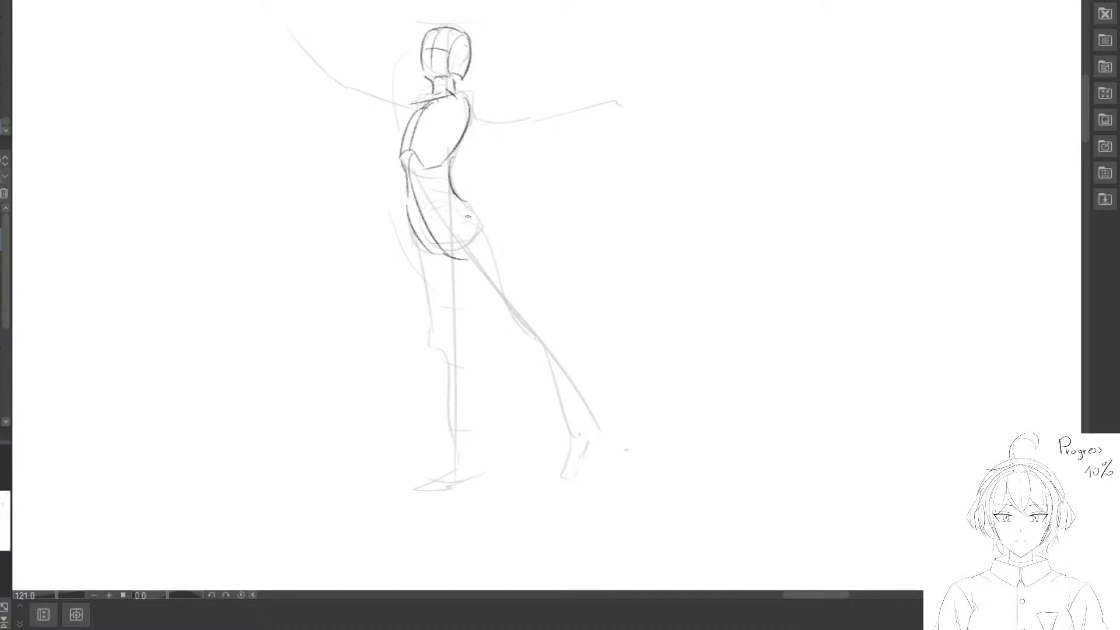
drag(476, 210, 485, 259)
Outline the standing leg's thigh, calf and flat foot in dark lines.
drag(489, 300, 469, 257)
drag(390, 168, 419, 312)
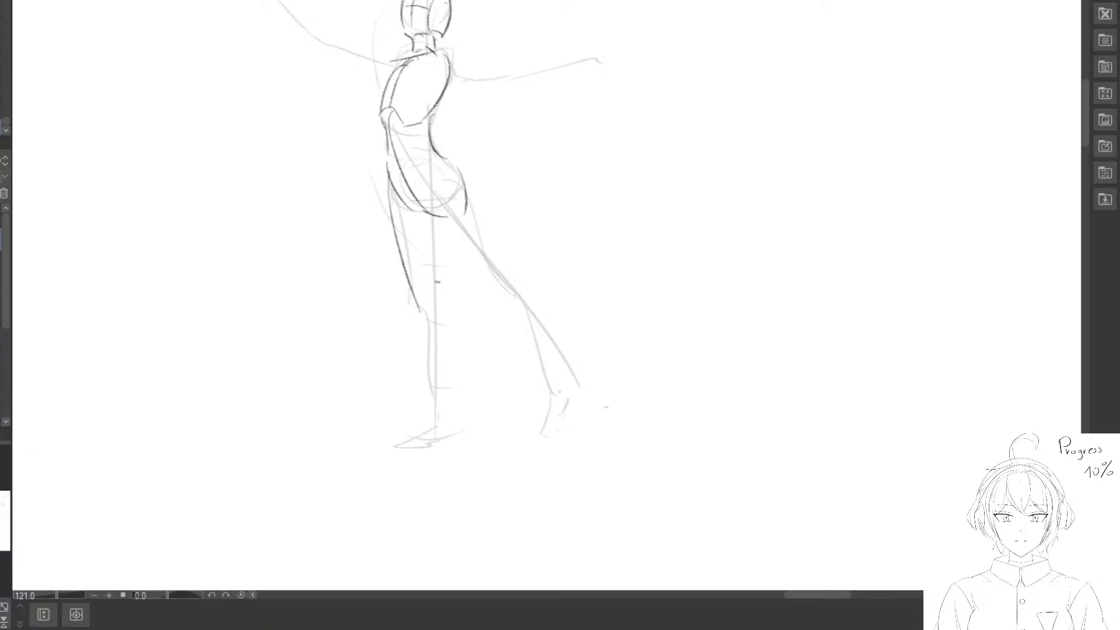
drag(441, 216, 446, 311)
key(e)
drag(454, 267, 453, 307)
key(p)
mouse_move(438, 220)
mouse_down()
mouse_move(443, 313)
mouse_move(420, 321)
mouse_move(448, 338)
mouse_move(432, 443)
mouse_up()
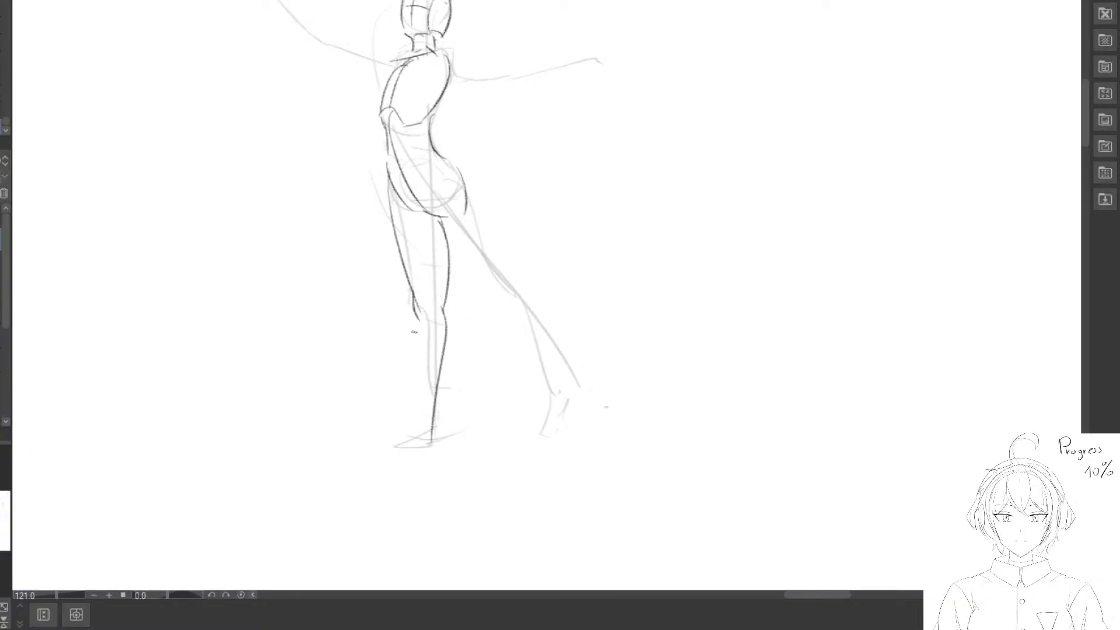
mouse_move(416, 329)
mouse_down()
mouse_move(422, 432)
mouse_move(386, 457)
mouse_move(426, 456)
mouse_up()
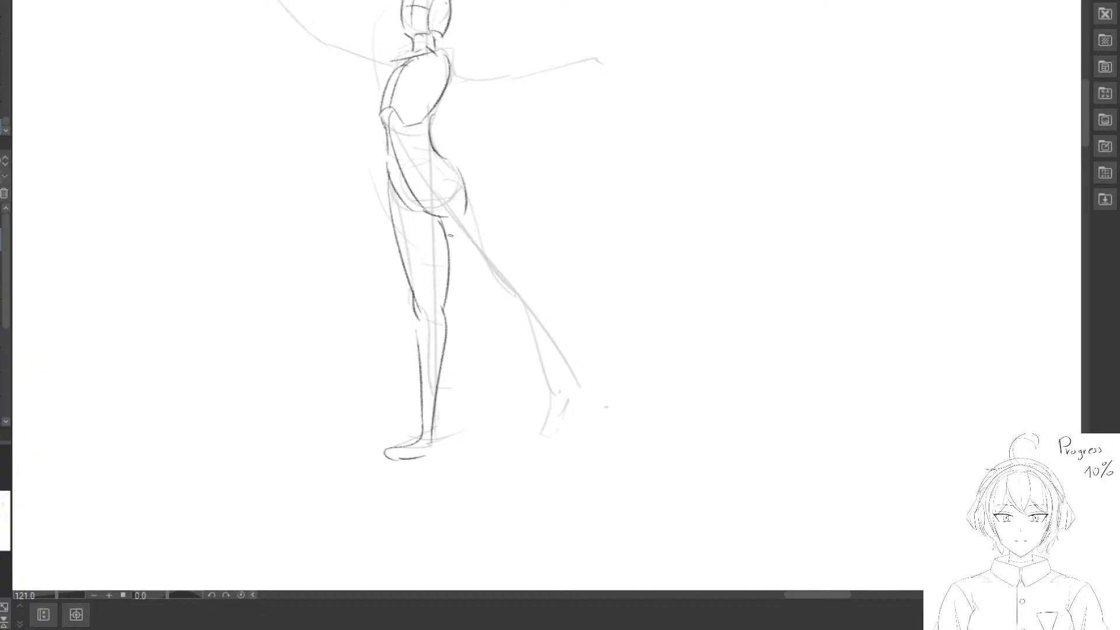
Outline the trailing leg's thigh, knee, shin and raised foot stretched out behind the figure.
drag(449, 235, 518, 305)
key(e)
drag(482, 253, 502, 260)
key(p)
drag(447, 234, 505, 274)
drag(470, 175, 583, 383)
mouse_move(513, 300)
mouse_down()
mouse_move(577, 394)
mouse_move(557, 436)
mouse_up()
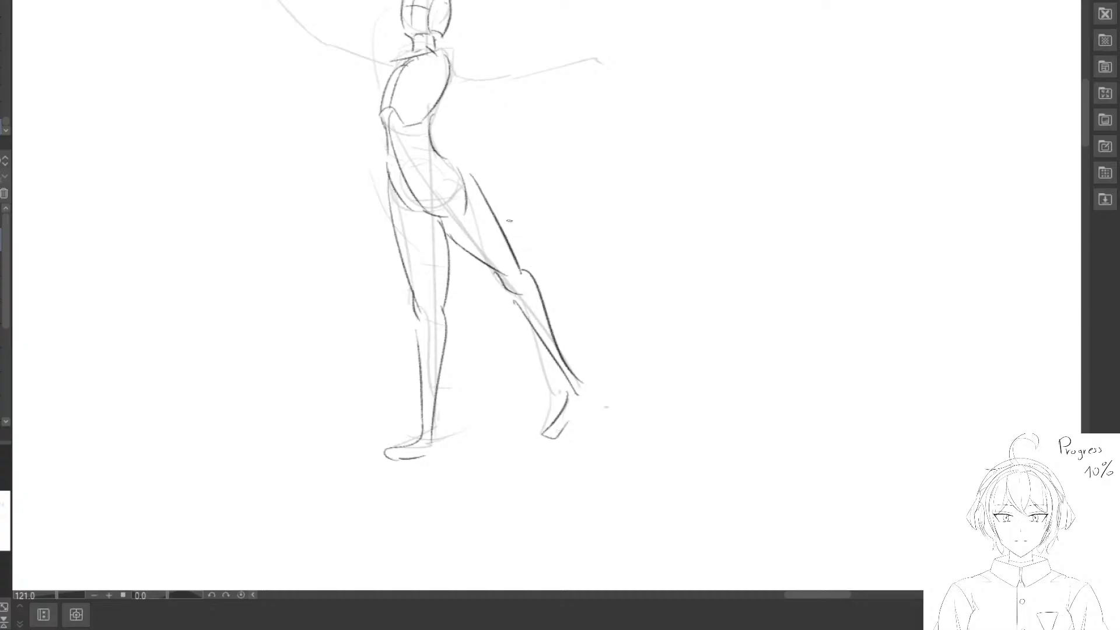
Erase and redraw the rear contour from the lower back over the buttock and down the trailing thigh.
mouse_move(453, 188)
mouse_down()
mouse_move(480, 196)
mouse_move(482, 248)
mouse_up()
key(e)
mouse_move(523, 193)
mouse_down()
mouse_move(528, 233)
mouse_move(532, 195)
mouse_move(500, 188)
mouse_up()
key(p)
key(e)
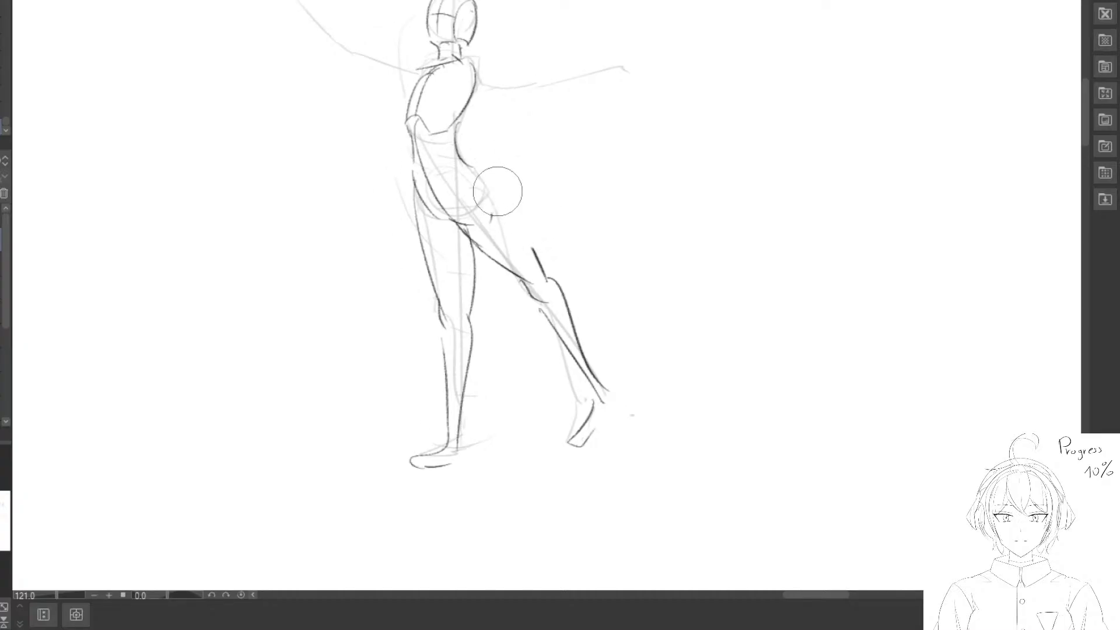
key(p)
mouse_move(458, 147)
mouse_down()
mouse_move(547, 262)
mouse_move(528, 245)
mouse_up()
key(e)
key(p)
drag(502, 203, 545, 279)
Outline both outstretched arms in tapering dark lines over the pale guides.
mouse_move(500, 91)
mouse_down()
mouse_move(525, 139)
mouse_move(522, 124)
mouse_move(517, 147)
mouse_move(634, 111)
mouse_move(537, 120)
mouse_move(530, 106)
mouse_move(498, 107)
mouse_move(576, 132)
mouse_move(665, 103)
mouse_up()
key(e)
key(p)
mouse_move(447, 120)
mouse_down()
mouse_move(305, 39)
mouse_move(430, 121)
mouse_up()
scroll(433, 223, down, 5)
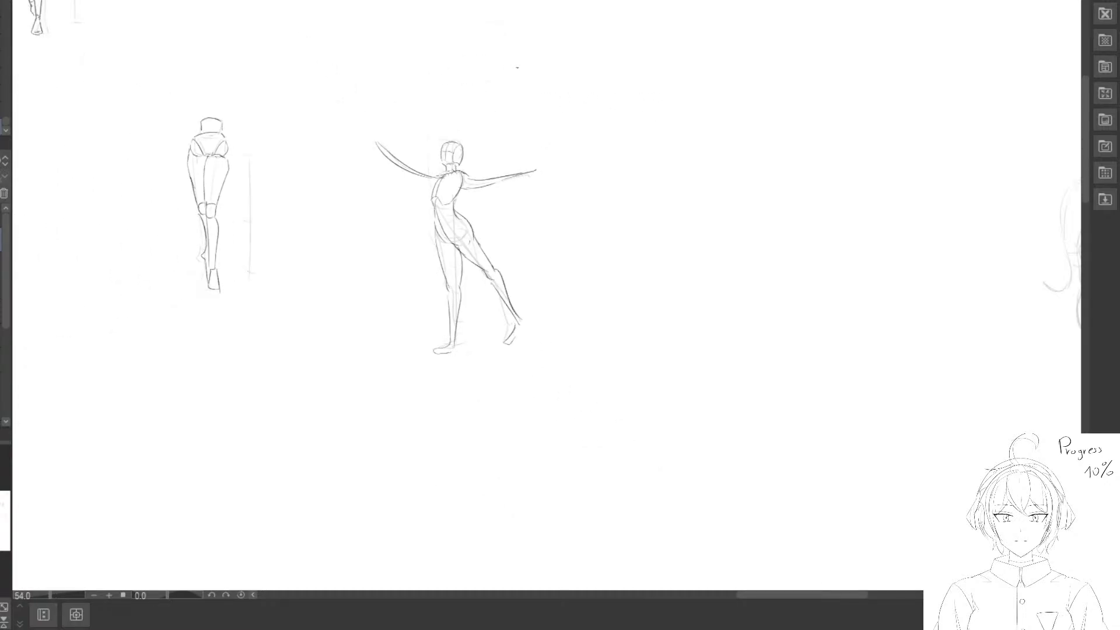
key(ctrl+plus)
key(ctrl+plus)
drag(251, 157, 323, 198)
Clean up the raised arm by erasing its pale guide and redrawing its upper and lower contours.
key(e)
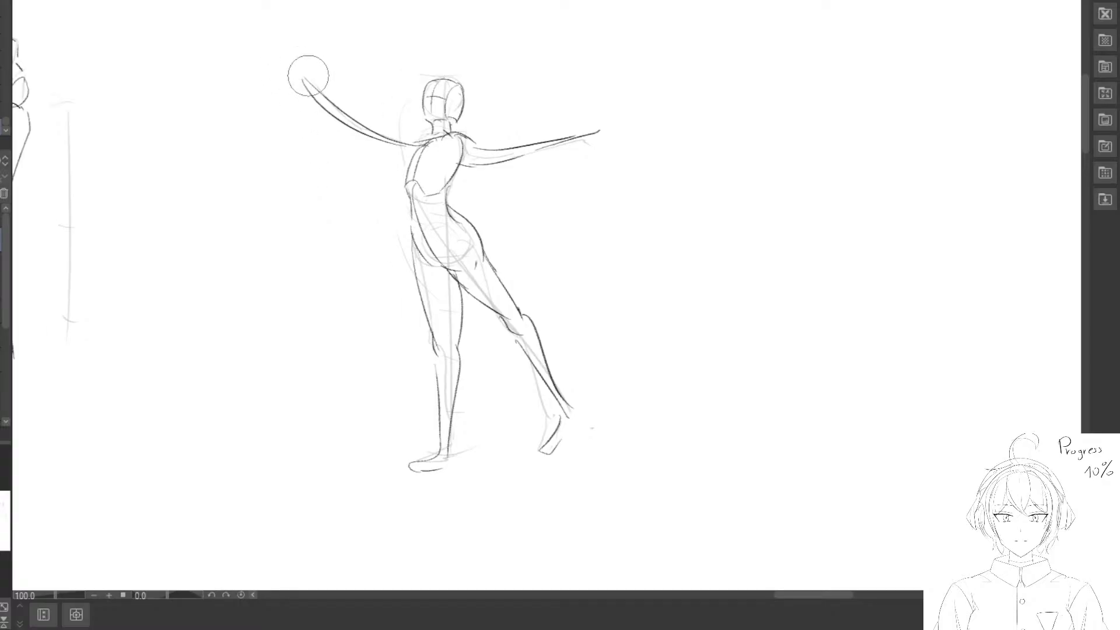
drag(309, 76, 439, 137)
key(p)
mouse_move(401, 160)
mouse_down()
mouse_move(337, 118)
mouse_move(316, 85)
mouse_up()
drag(324, 100, 387, 140)
scroll(403, 193, down, 1)
drag(459, 175, 467, 141)
Lasso the finished dancing figure, move it directly below the standing full-figure sketch, and clear the selection.
key(m)
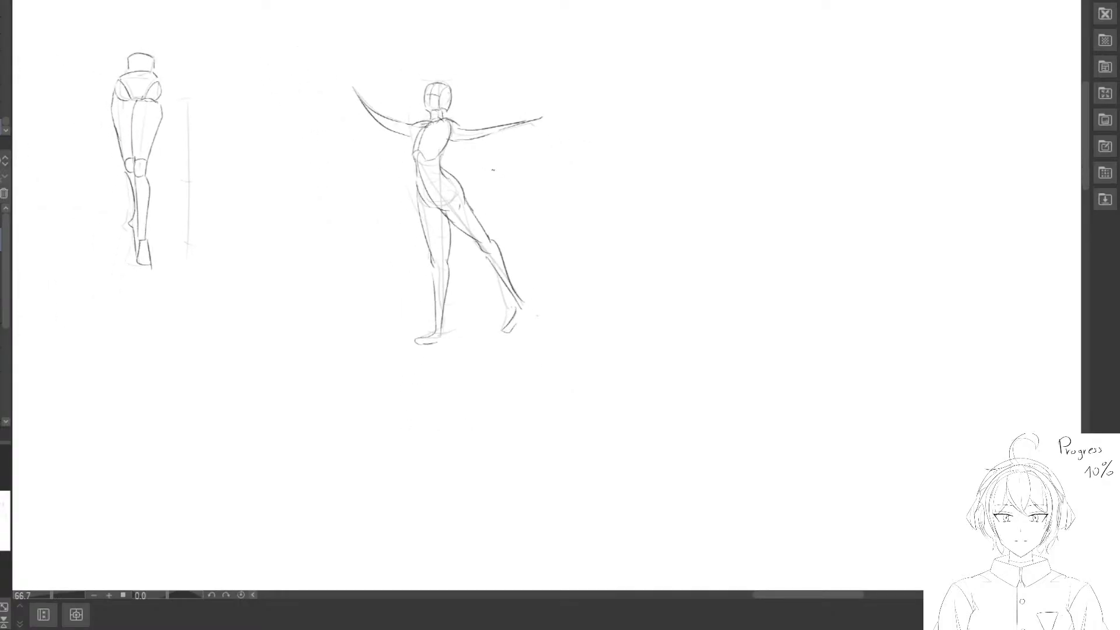
scroll(536, 169, up, 1)
drag(255, 86, 585, 73)
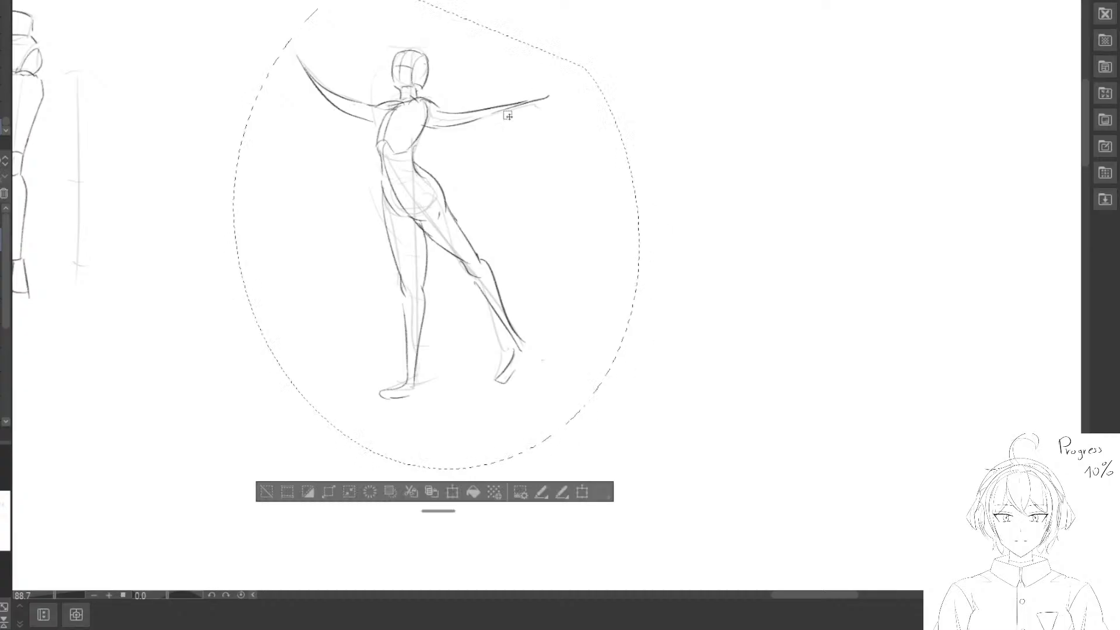
scroll(454, 204, down, 4)
drag(537, 202, 474, 184)
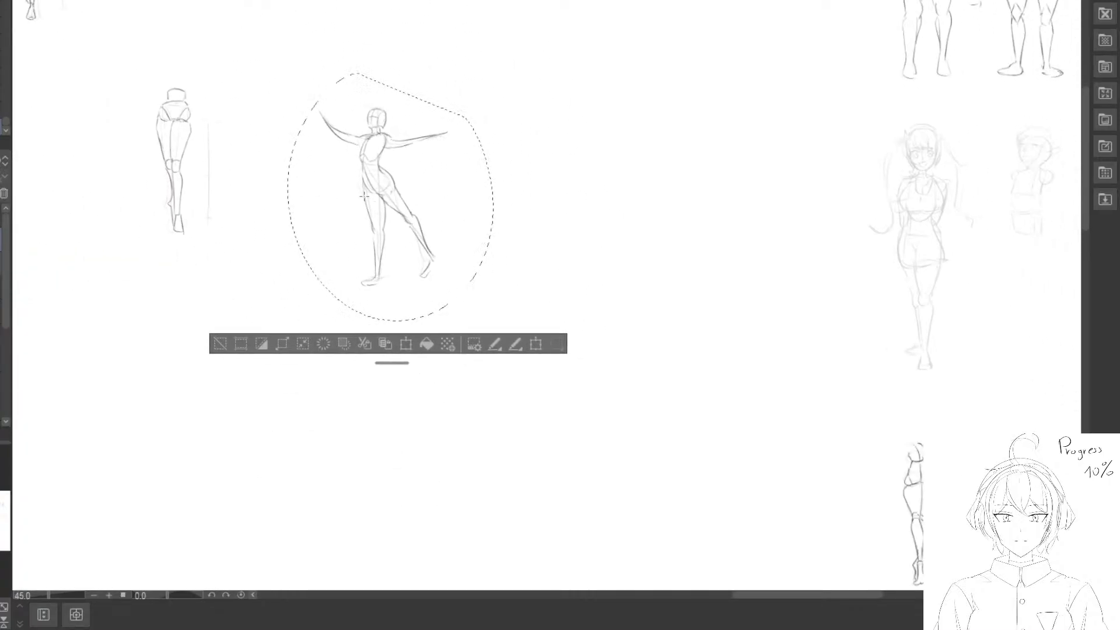
drag(369, 208, 507, 349)
drag(513, 353, 382, 260)
scroll(405, 268, down, 1)
drag(467, 240, 331, 176)
drag(269, 218, 597, 453)
drag(680, 500, 515, 293)
mouse_move(449, 256)
mouse_down()
mouse_move(775, 397)
mouse_move(744, 382)
mouse_move(724, 352)
mouse_move(577, 296)
mouse_move(672, 309)
mouse_move(645, 325)
mouse_move(568, 315)
mouse_up()
click(425, 390)
key(ctrl+plus)
key(ctrl+plus)
key(ctrl+plus)
scroll(567, 315, down, 2)
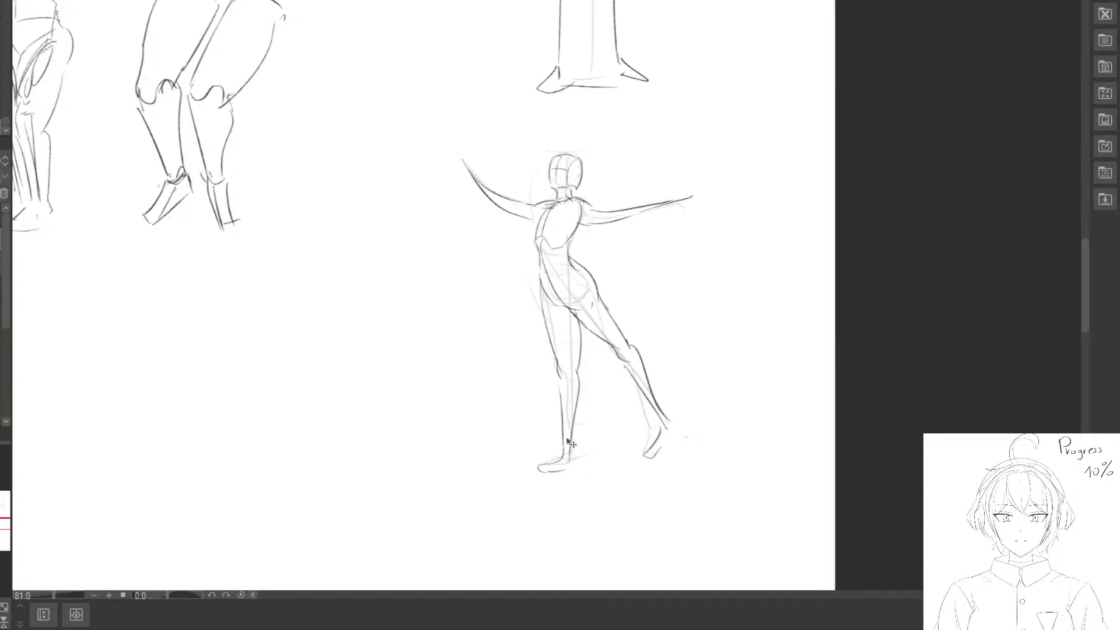
scroll(571, 443, down, 2)
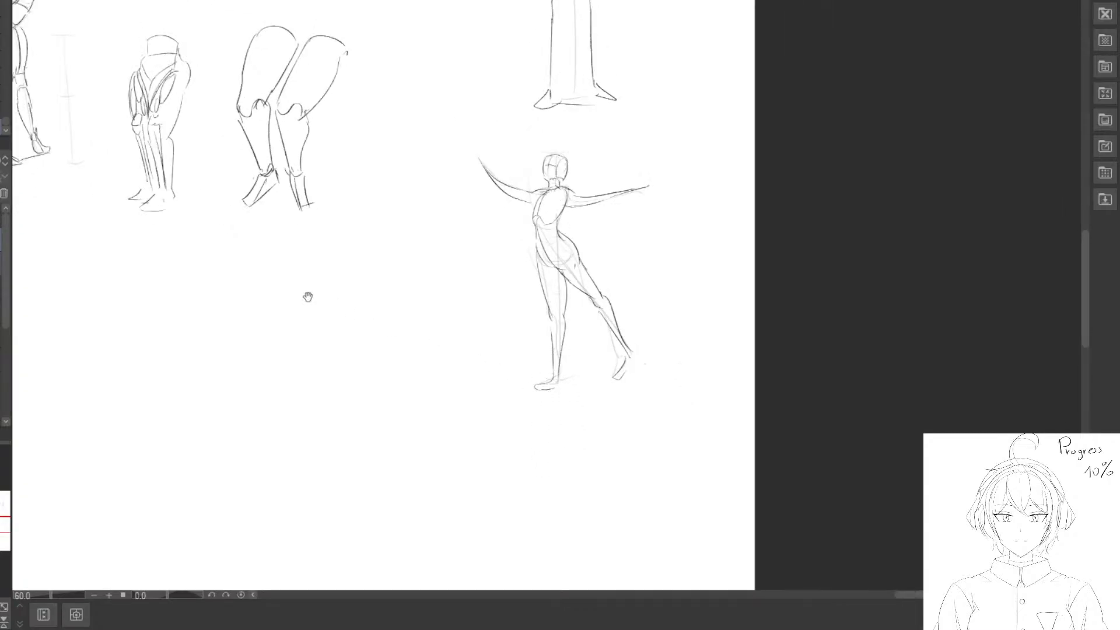
Reinforce the outer hip and thigh contour on the unfinished walking-legs study with the vertical proportion line beside it.
drag(308, 297, 526, 363)
drag(262, 245, 670, 387)
drag(215, 185, 660, 365)
drag(289, 227, 804, 499)
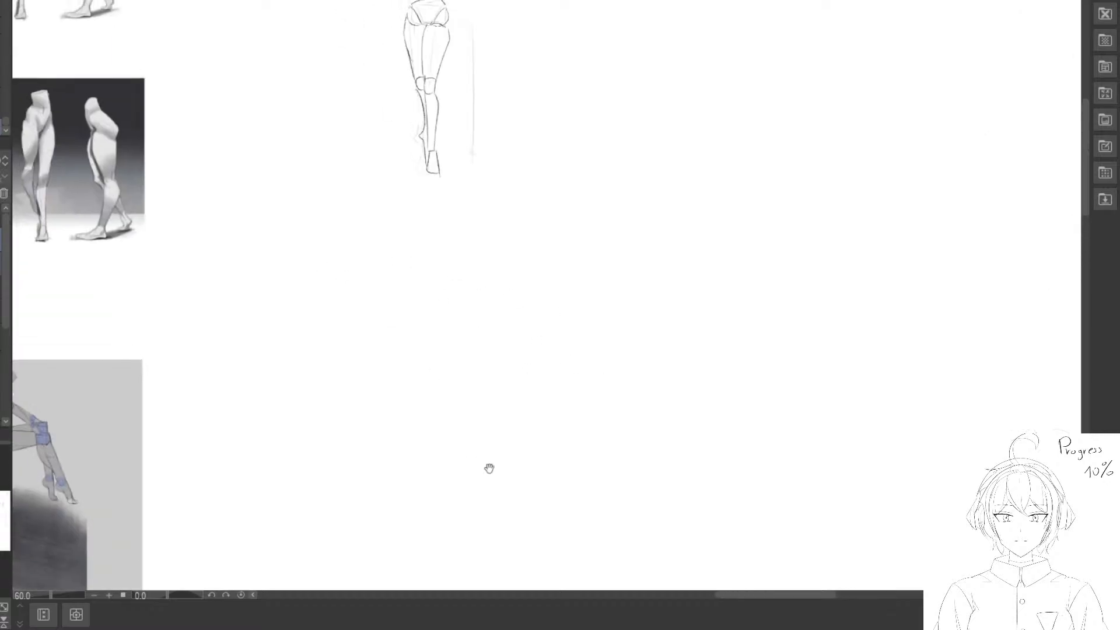
mouse_move(475, 227)
mouse_down()
mouse_move(490, 373)
mouse_move(525, 422)
mouse_up()
key(ctrl+plus)
key(ctrl+plus)
drag(486, 314, 510, 288)
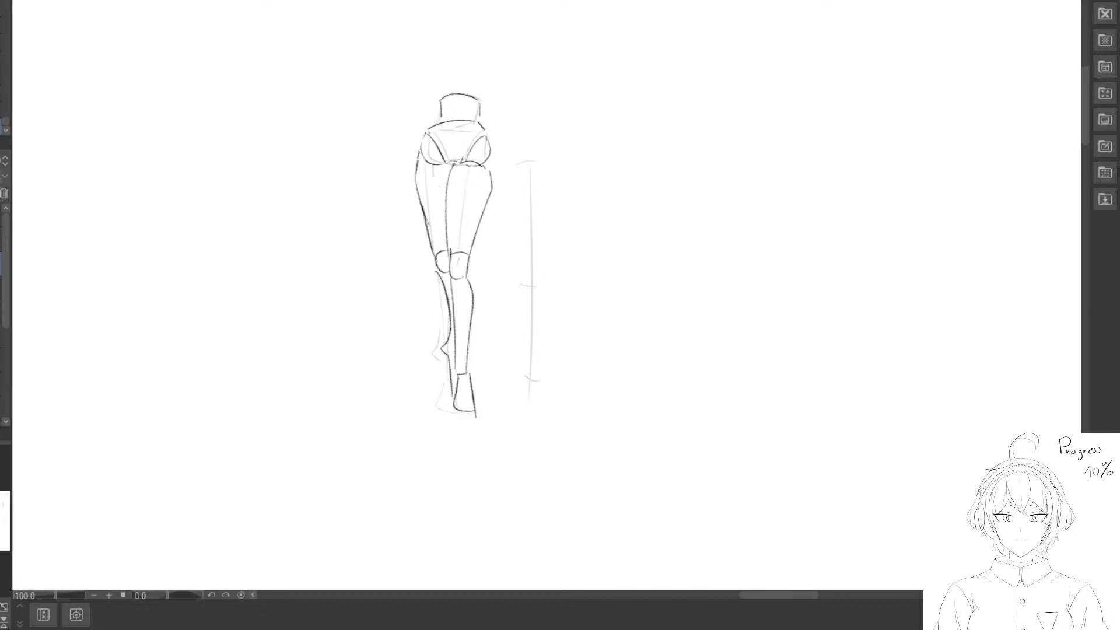
drag(485, 163, 482, 206)
scroll(461, 251, down, 2)
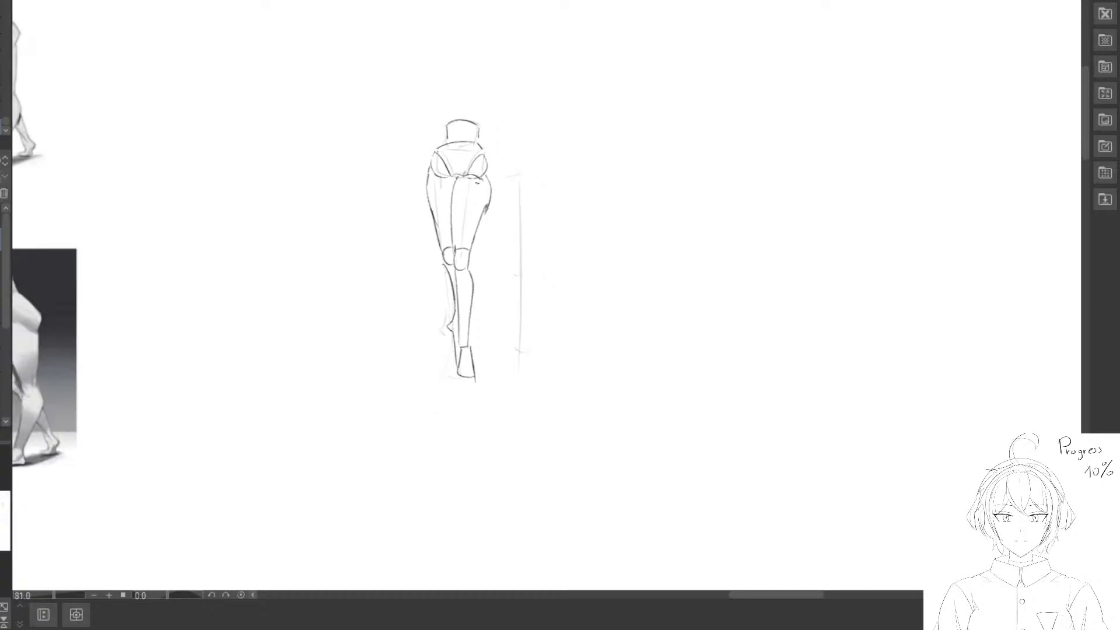
Lasso the walking-legs sketch and lay it over the matching blue-marked front-view reference.
mouse_move(452, 73)
mouse_down()
mouse_move(441, 428)
mouse_move(440, 79)
mouse_up()
drag(494, 277, 241, 151)
drag(298, 179, 428, 344)
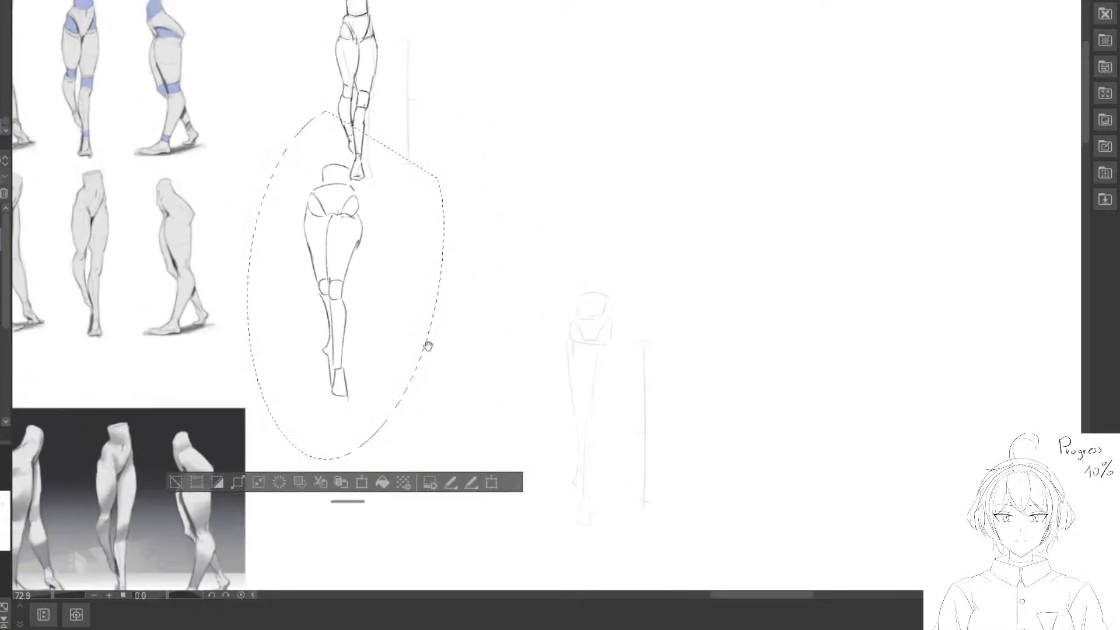
drag(357, 294, 157, 164)
mouse_move(157, 164)
mouse_down()
mouse_move(374, 327)
mouse_move(350, 248)
mouse_up()
drag(350, 247, 417, 269)
drag(416, 268, 385, 241)
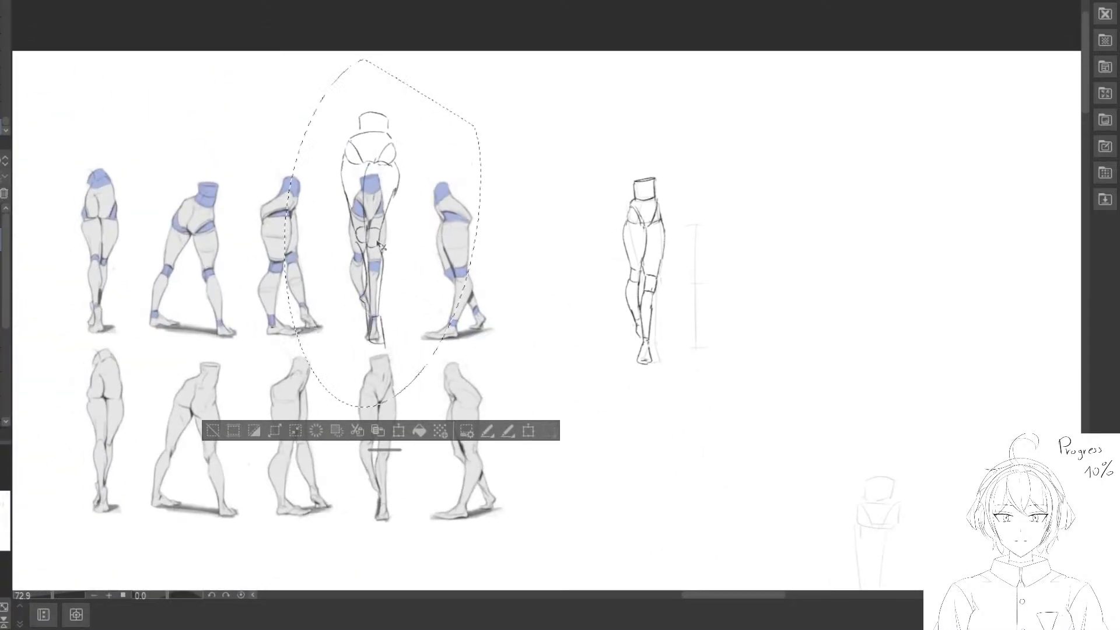
Scale the overlaid sketch down to the reference's size for comparison, undo the placement, and clear the selection.
key(ctrl+t)
mouse_move(483, 59)
mouse_down()
mouse_move(421, 139)
mouse_move(433, 145)
mouse_up()
drag(423, 165, 411, 185)
drag(380, 240, 384, 253)
scroll(384, 255, up, 2)
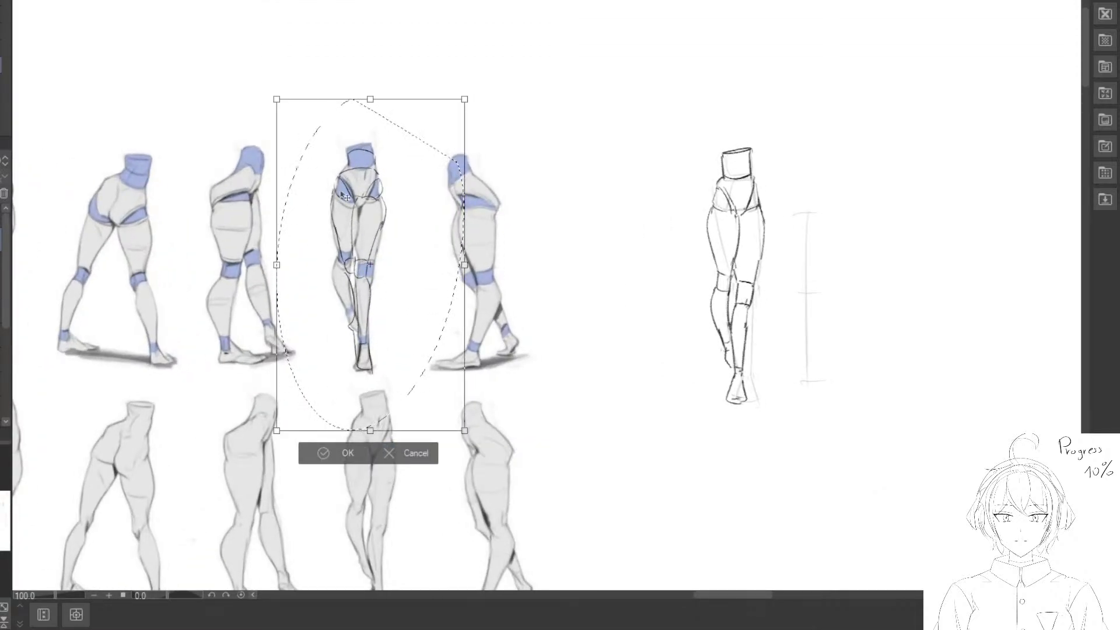
click(319, 453)
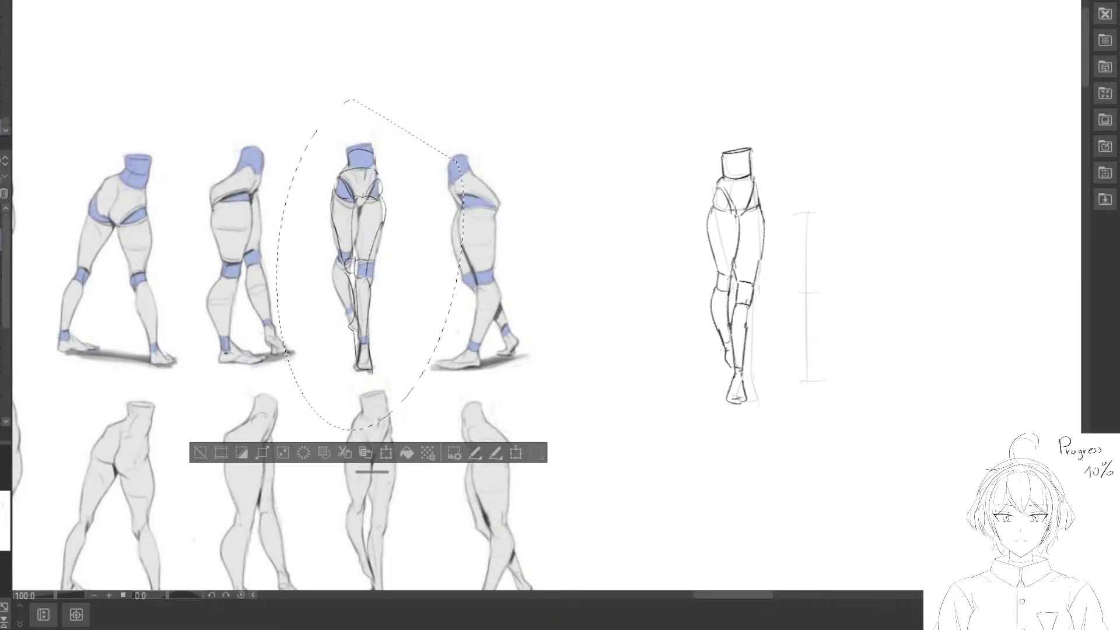
key(ctrl+z)
drag(647, 464, 311, 100)
drag(623, 411, 461, 250)
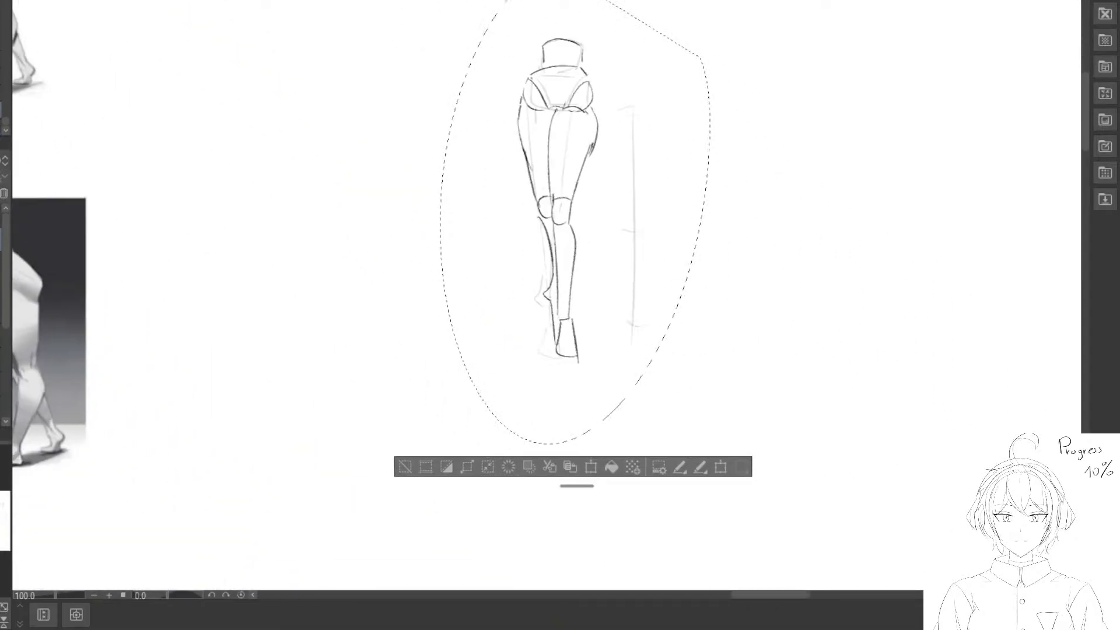
key(ctrl+d)
Redraw the rear leg's knee, calf and raised foot farther out from the front leg, erasing the old lines.
mouse_move(541, 208)
mouse_down()
mouse_move(535, 305)
mouse_move(536, 195)
mouse_move(541, 254)
mouse_move(522, 142)
mouse_move(532, 205)
mouse_move(524, 157)
mouse_move(544, 186)
mouse_move(532, 205)
mouse_move(551, 208)
mouse_move(540, 289)
mouse_move(535, 228)
mouse_move(537, 295)
mouse_up()
mouse_move(541, 243)
mouse_down()
mouse_move(540, 292)
mouse_move(534, 227)
mouse_move(541, 277)
mouse_up()
drag(533, 211, 536, 289)
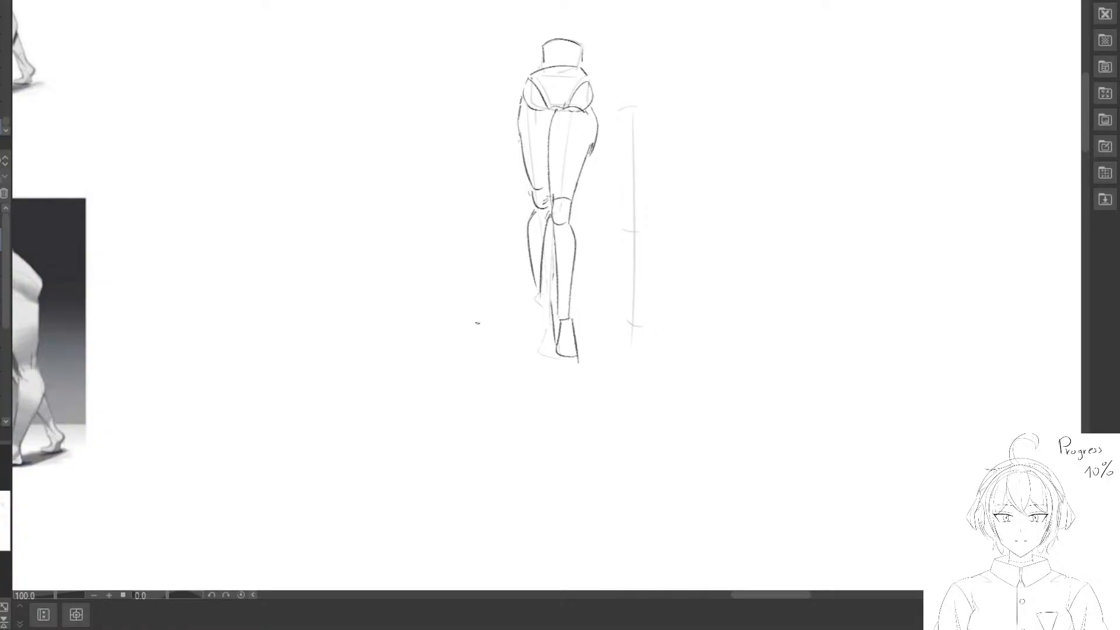
drag(519, 290, 463, 271)
mouse_move(468, 232)
mouse_down()
mouse_move(462, 257)
mouse_move(471, 208)
mouse_move(469, 255)
mouse_up()
mouse_move(477, 189)
mouse_down()
mouse_move(479, 272)
mouse_move(487, 192)
mouse_move(484, 282)
mouse_move(489, 210)
mouse_move(482, 283)
mouse_up()
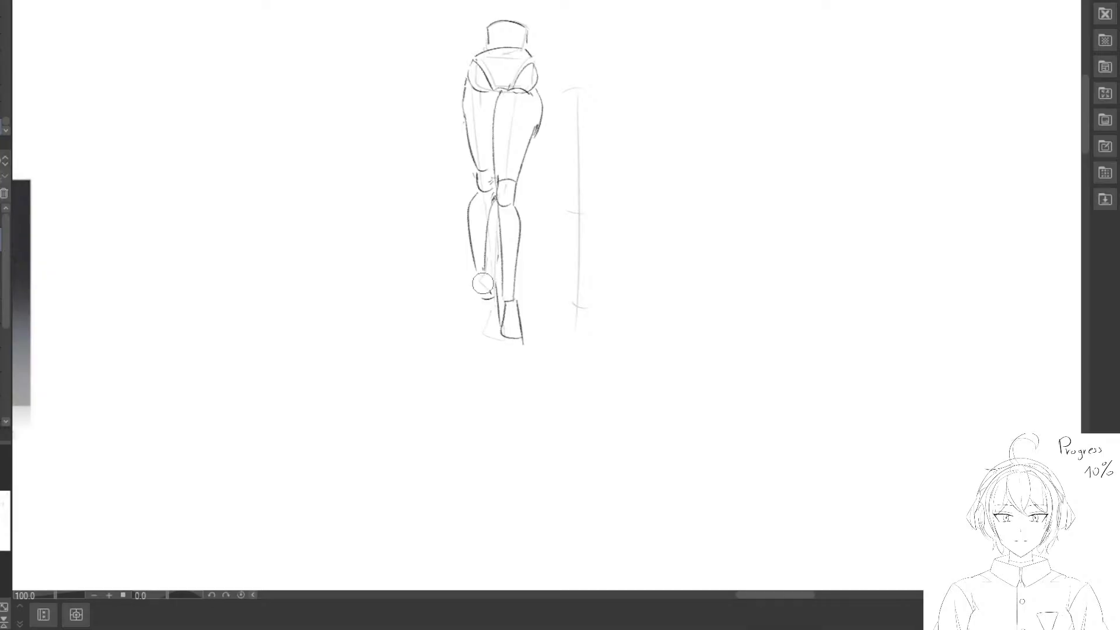
Lasso the corrected walking-legs sketch, lay it over the matching reference and shrink it to the reference's size.
key(ctrl+minus)
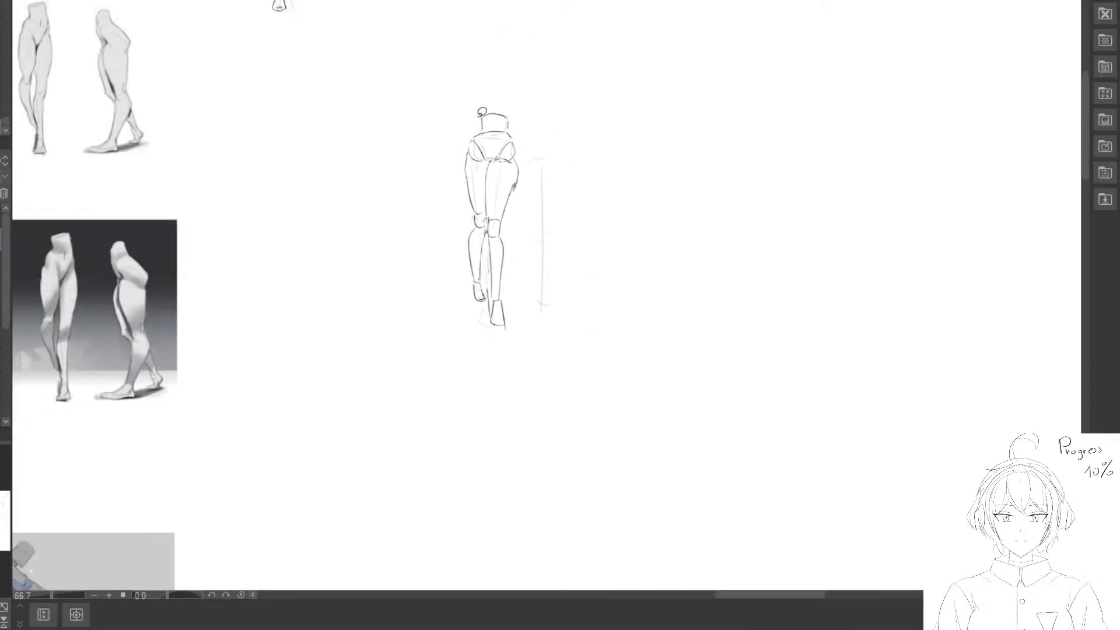
drag(487, 77, 589, 99)
scroll(544, 206, up, 3)
mouse_move(545, 207)
mouse_down()
mouse_move(512, 275)
mouse_move(512, 370)
mouse_move(420, 320)
mouse_move(380, 266)
mouse_move(438, 283)
mouse_up()
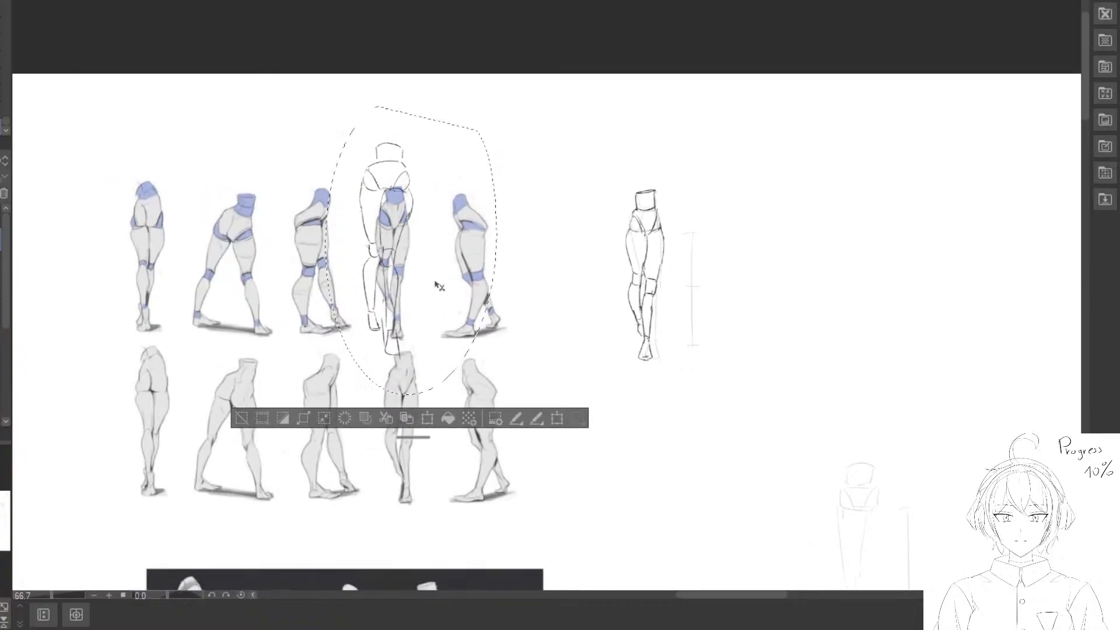
key(ctrl+t)
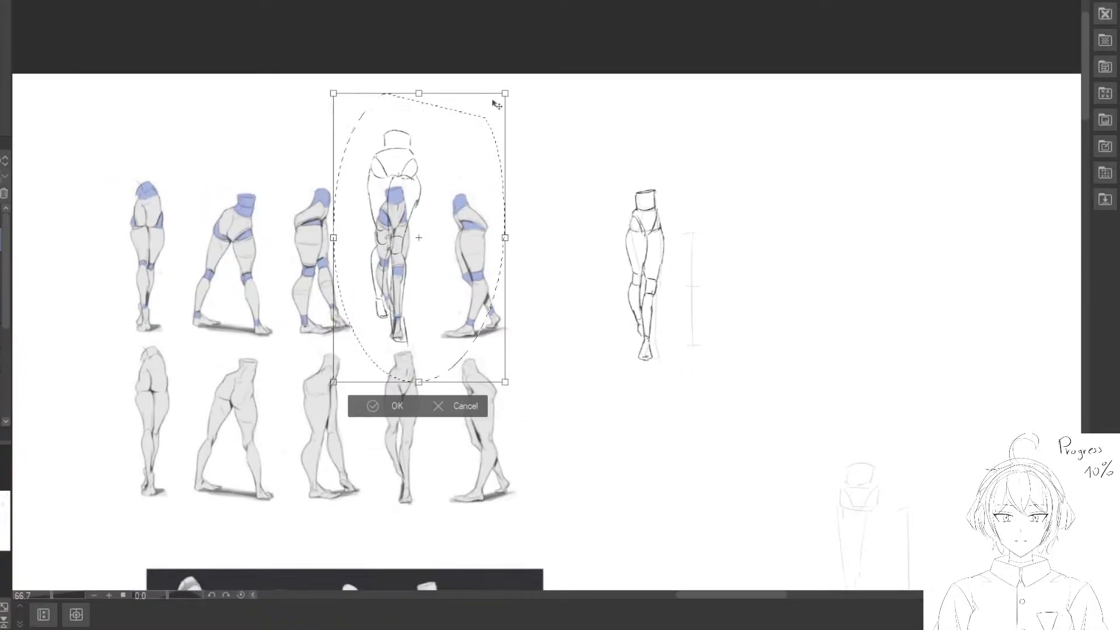
drag(502, 96, 452, 202)
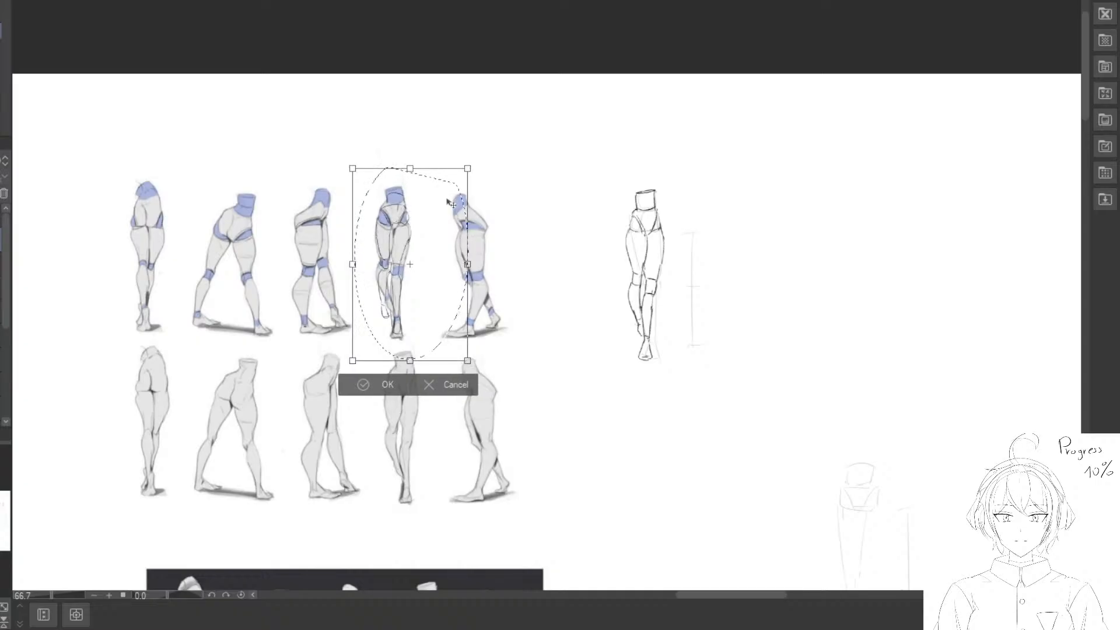
Fine-tune the overlaid sketch's size, rotation and position against the front-view reference legs.
scroll(435, 262, up, 2)
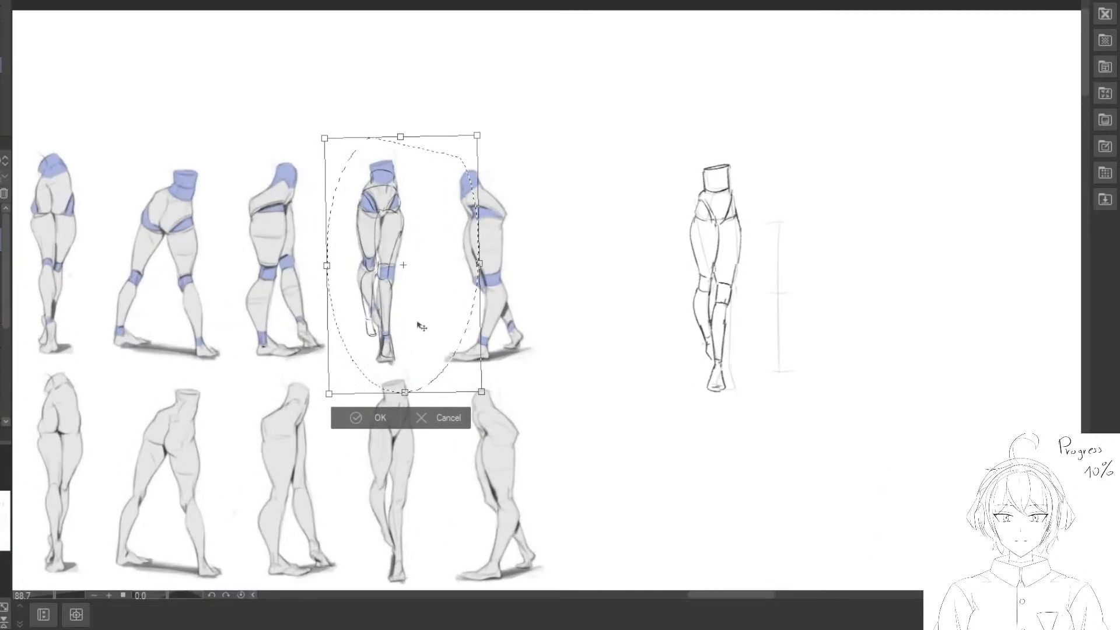
drag(477, 135, 483, 128)
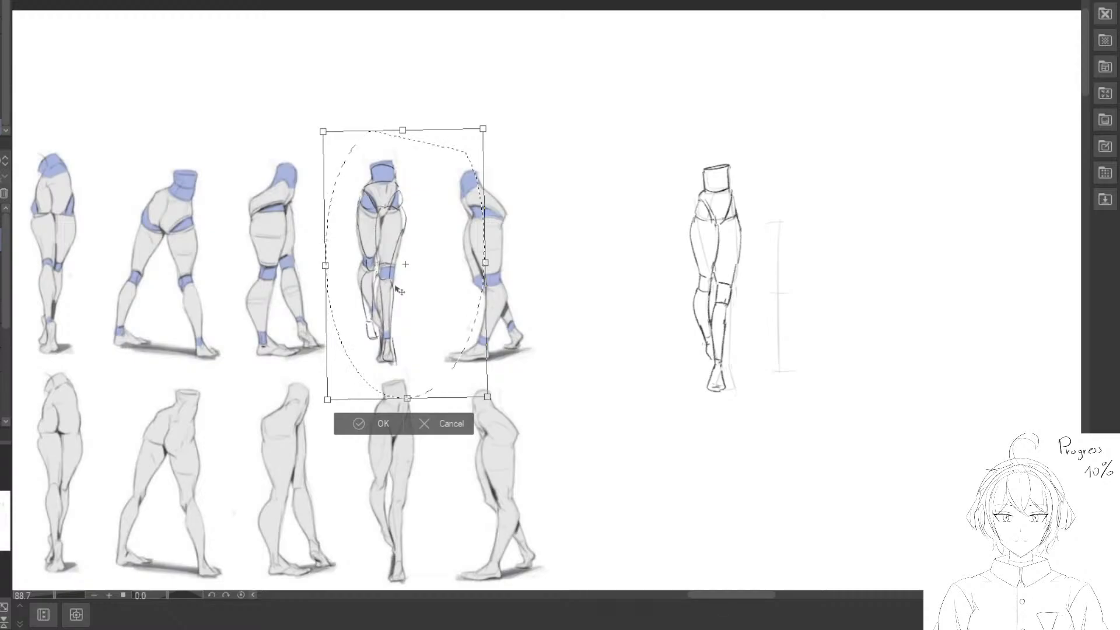
scroll(387, 316, down, 2)
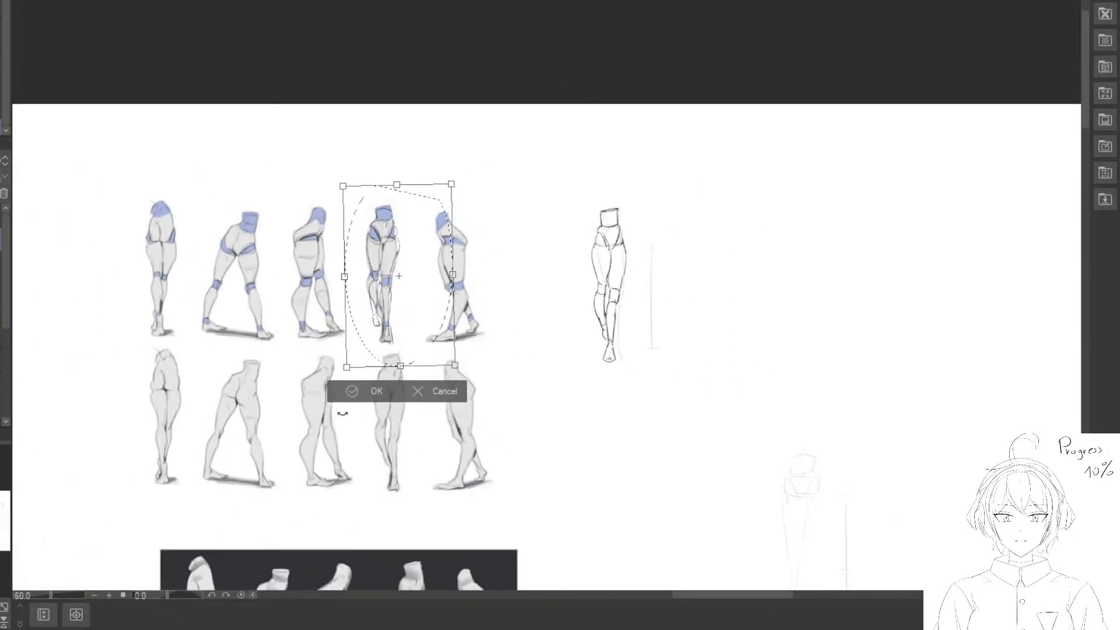
key(Return)
scroll(419, 244, up, 2)
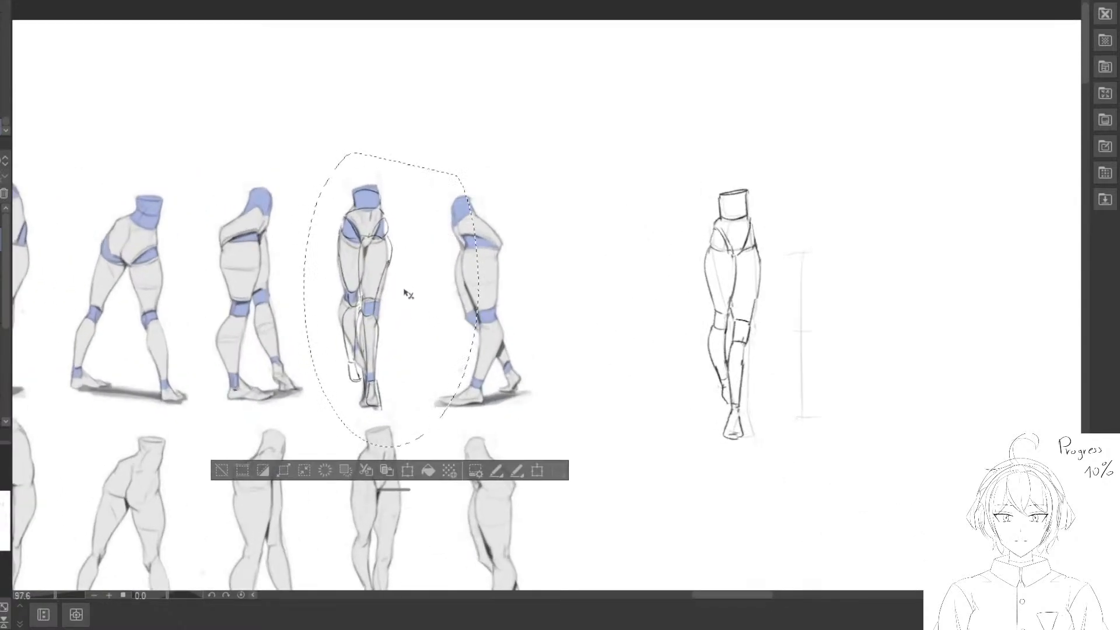
drag(379, 306, 367, 312)
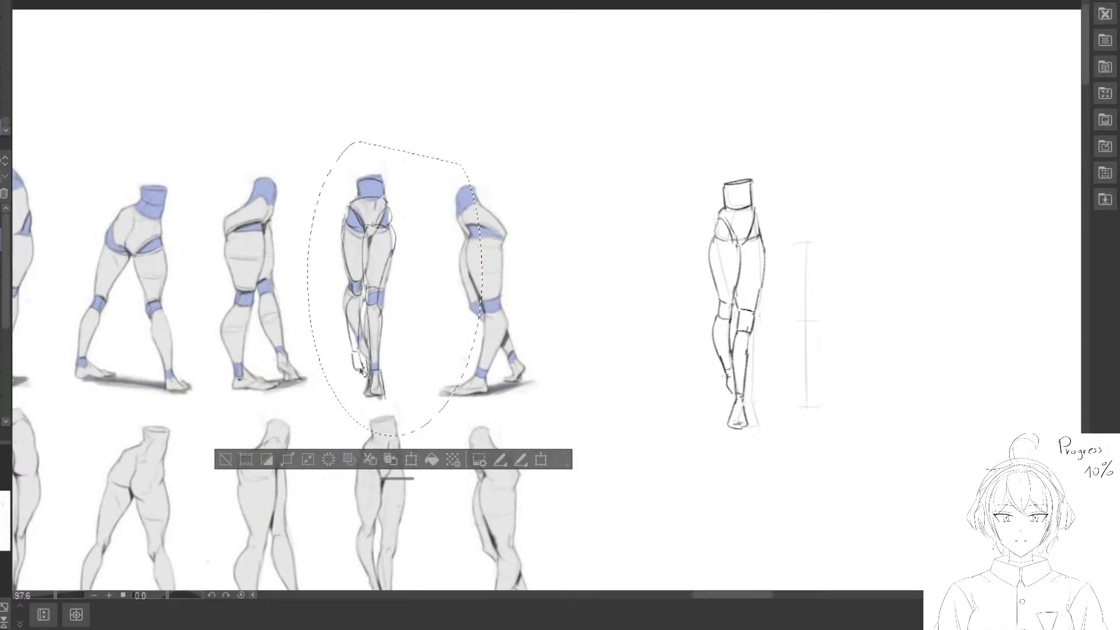
Undo the overlay so the walking-legs sketch returns to its original place and size.
scroll(364, 374, down, 1)
scroll(373, 306, down, 1)
mouse_move(381, 299)
mouse_down()
mouse_move(491, 435)
mouse_move(523, 379)
mouse_move(473, 304)
mouse_move(417, 273)
mouse_move(279, 81)
mouse_up()
key(ctrl+z)
key(ctrl+z)
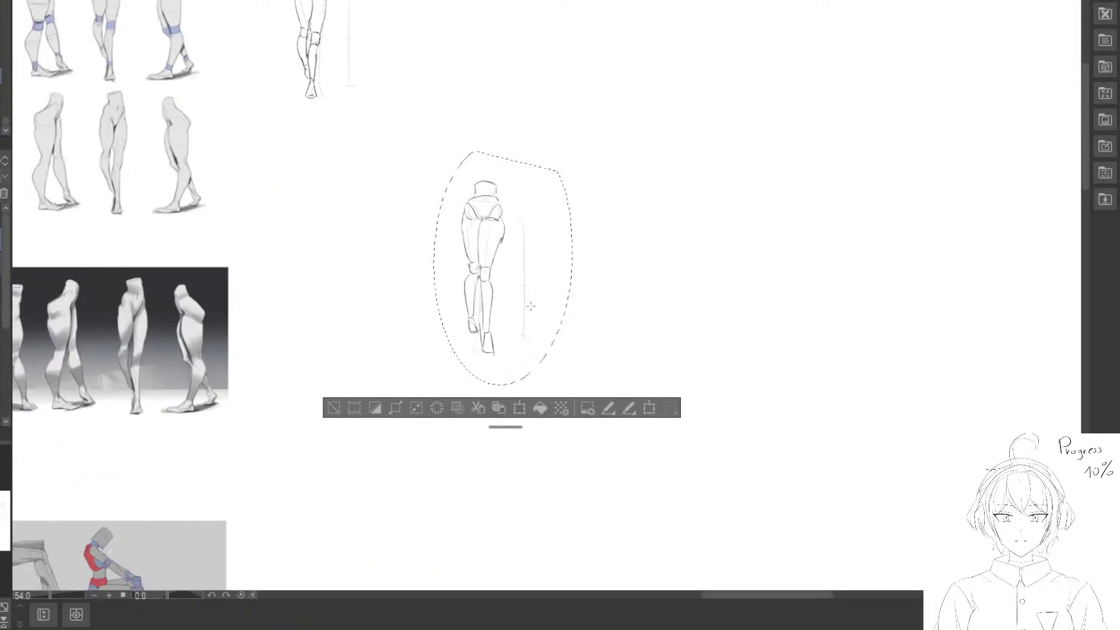
Move the walking-legs sketch beside the earlier front-view study and scale it down to a similar height.
mouse_move(509, 310)
mouse_down()
mouse_move(472, 118)
mouse_move(497, 242)
mouse_up()
drag(504, 215, 495, 178)
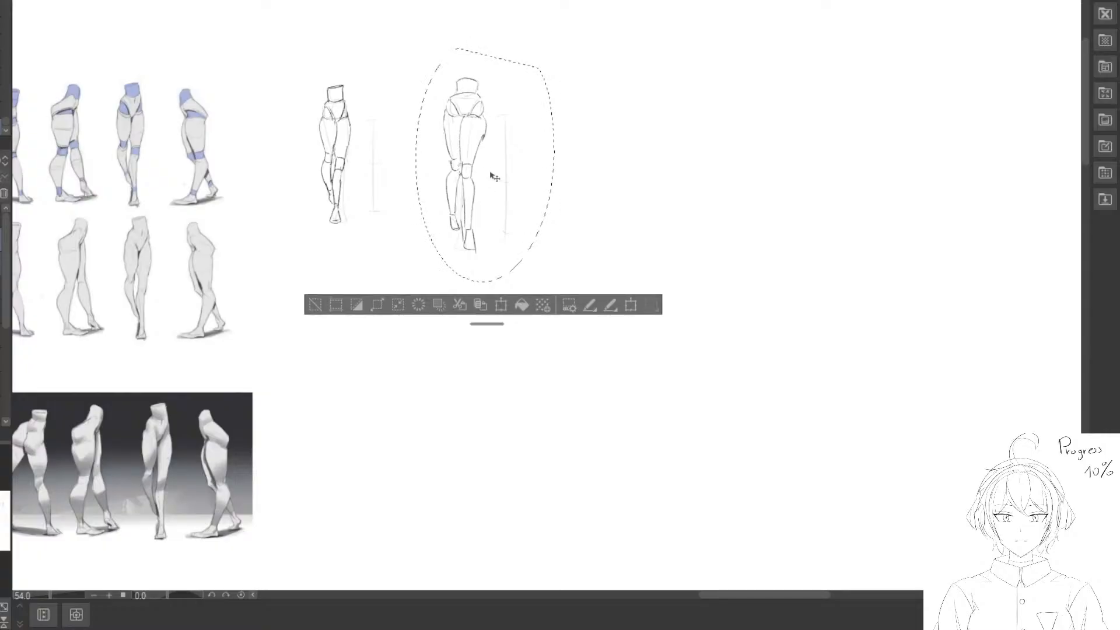
key(ctrl+t)
drag(558, 49, 524, 77)
drag(499, 127, 491, 97)
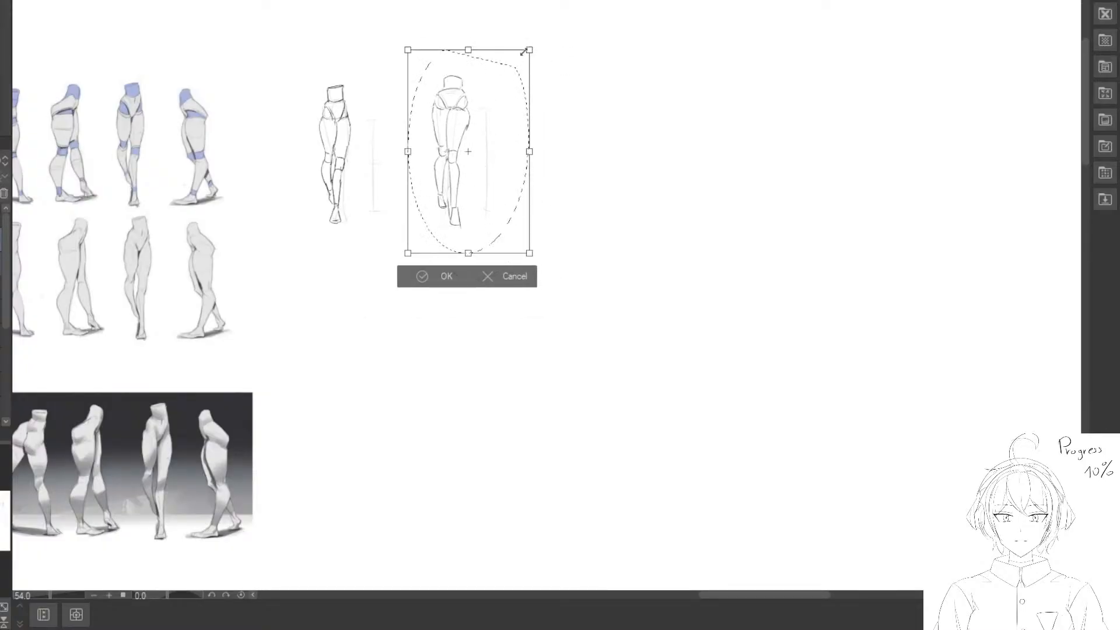
drag(532, 49, 505, 66)
click(417, 276)
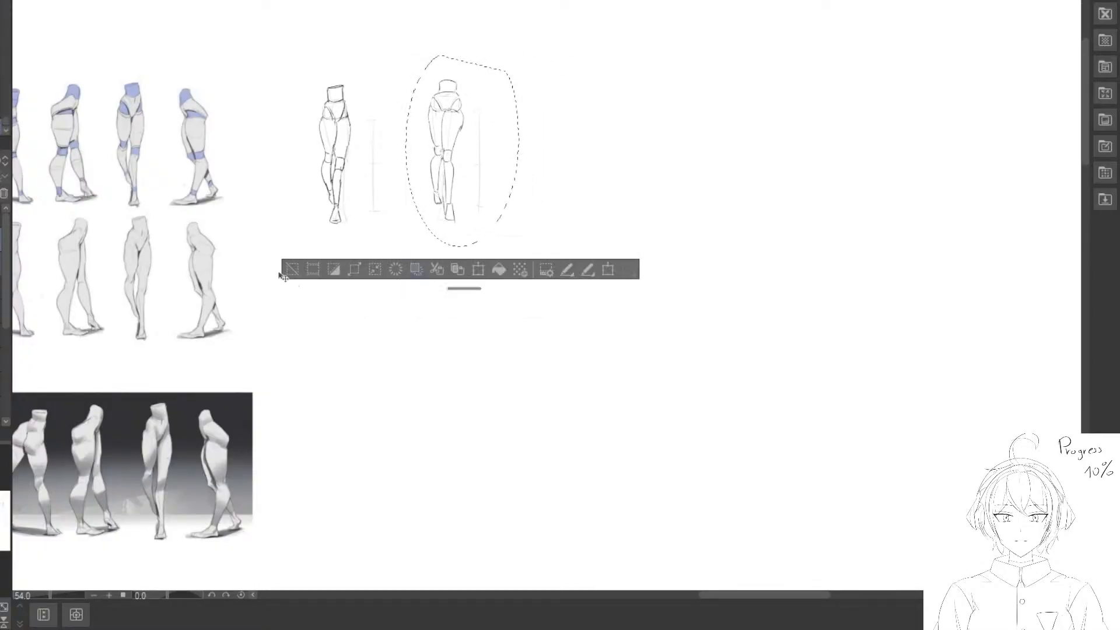
Lasso both front-view walking-leg studies together, move them below the other collected leg sketches, and clear the selection.
click(285, 274)
mouse_move(418, 54)
mouse_down()
mouse_move(247, 204)
mouse_move(519, 73)
mouse_up()
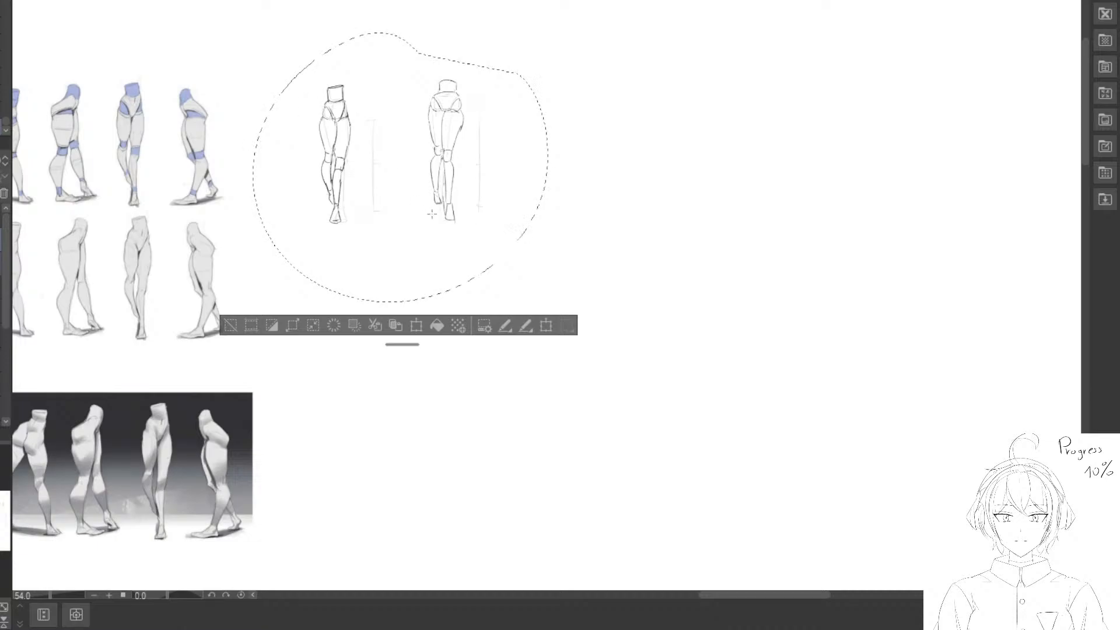
scroll(431, 214, down, 2)
mouse_move(553, 167)
mouse_down()
mouse_move(477, 115)
mouse_move(387, 92)
mouse_up()
mouse_move(275, 126)
mouse_down()
mouse_move(548, 239)
mouse_move(780, 461)
mouse_up()
drag(789, 438, 325, 91)
mouse_move(304, 110)
mouse_down()
mouse_move(538, 436)
mouse_move(545, 510)
mouse_up()
mouse_move(576, 488)
mouse_down()
mouse_move(422, 280)
mouse_move(430, 337)
mouse_move(431, 321)
mouse_up()
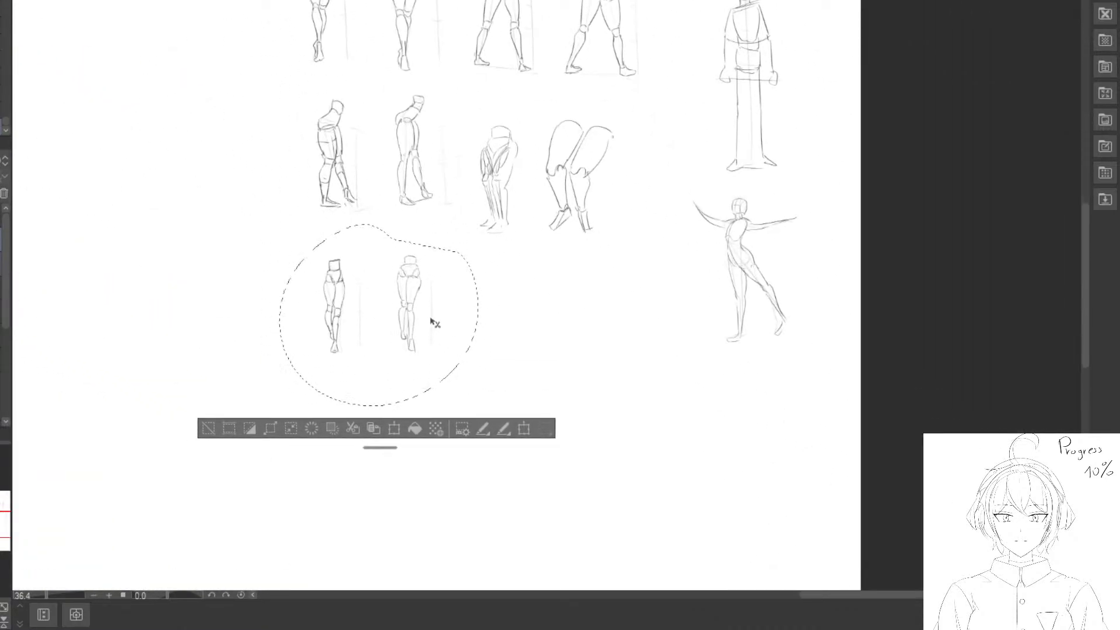
click(208, 428)
Bring the blue-marked leg references and the blank area beside them into close view.
drag(225, 281, 471, 398)
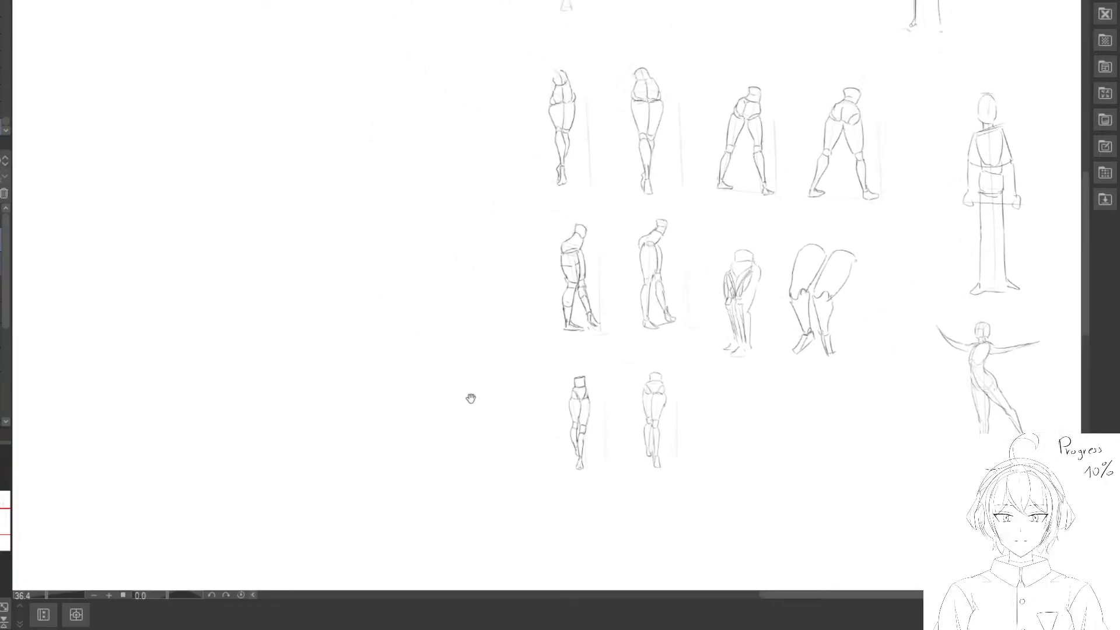
drag(115, 142, 394, 373)
drag(97, 122, 488, 433)
key(ctrl+plus)
key(ctrl+plus)
key(ctrl+plus)
drag(384, 251, 495, 285)
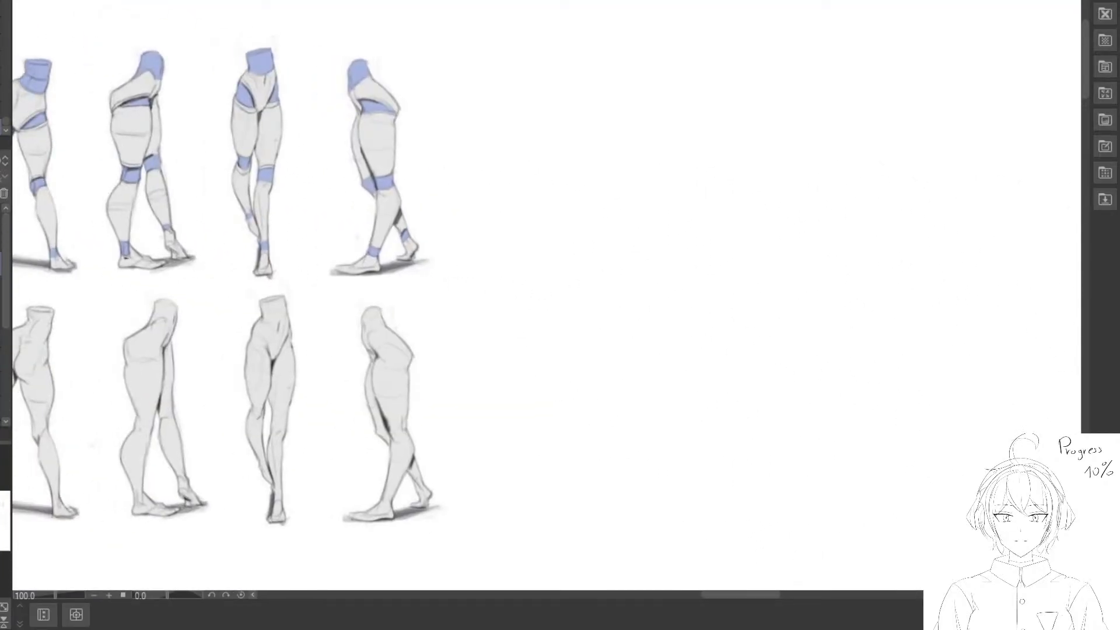
drag(566, 210, 610, 245)
scroll(552, 183, up, 3)
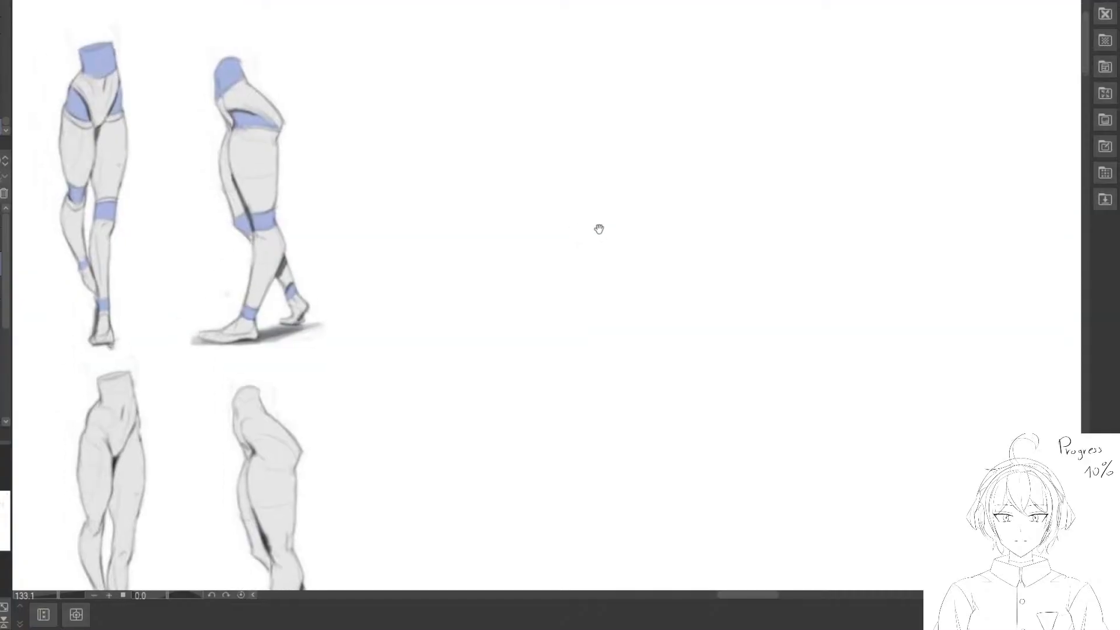
scroll(615, 198, down, 3)
mouse_move(742, 250)
mouse_down()
mouse_move(680, 208)
mouse_move(561, 198)
mouse_up()
drag(590, 51, 602, 287)
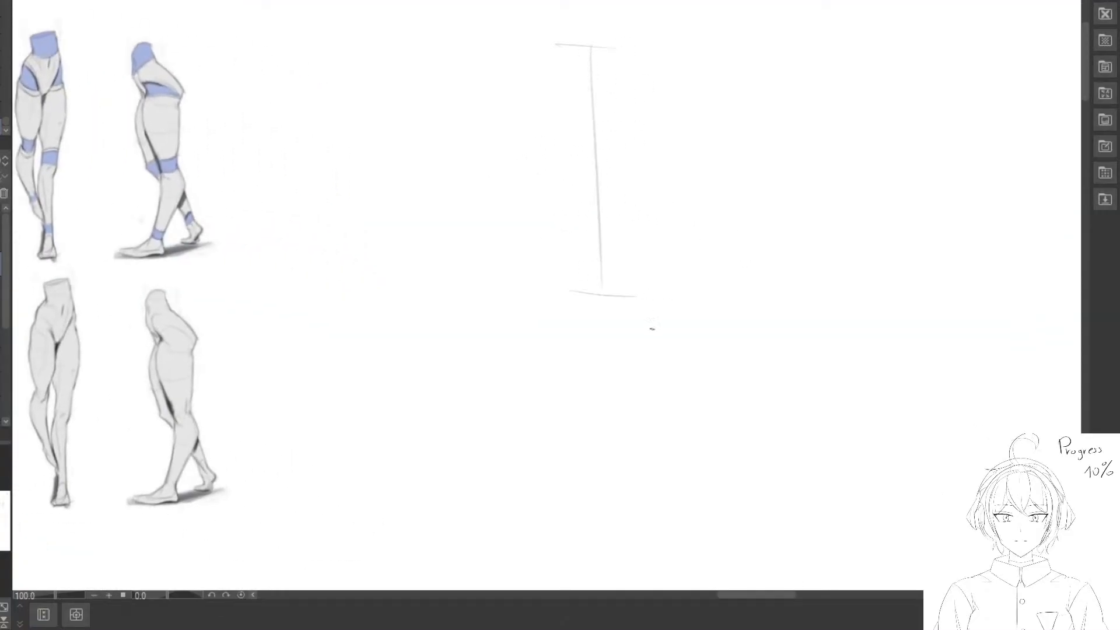
key(e)
drag(588, 298, 664, 303)
drag(613, 313, 577, 145)
drag(441, 191, 573, 228)
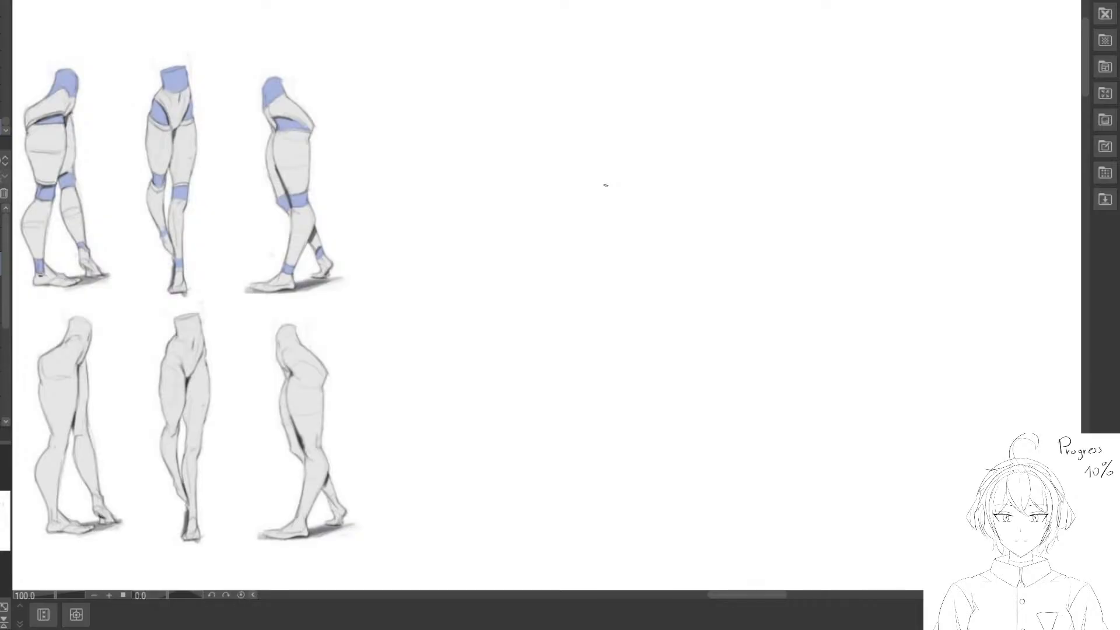
drag(338, 211, 420, 186)
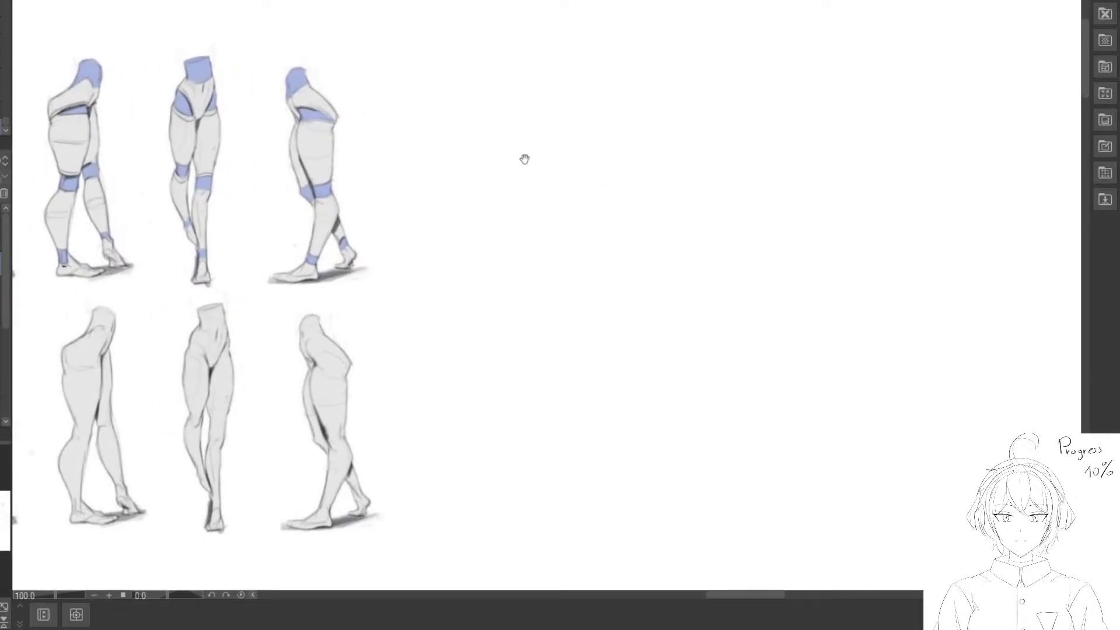
drag(363, 162, 382, 165)
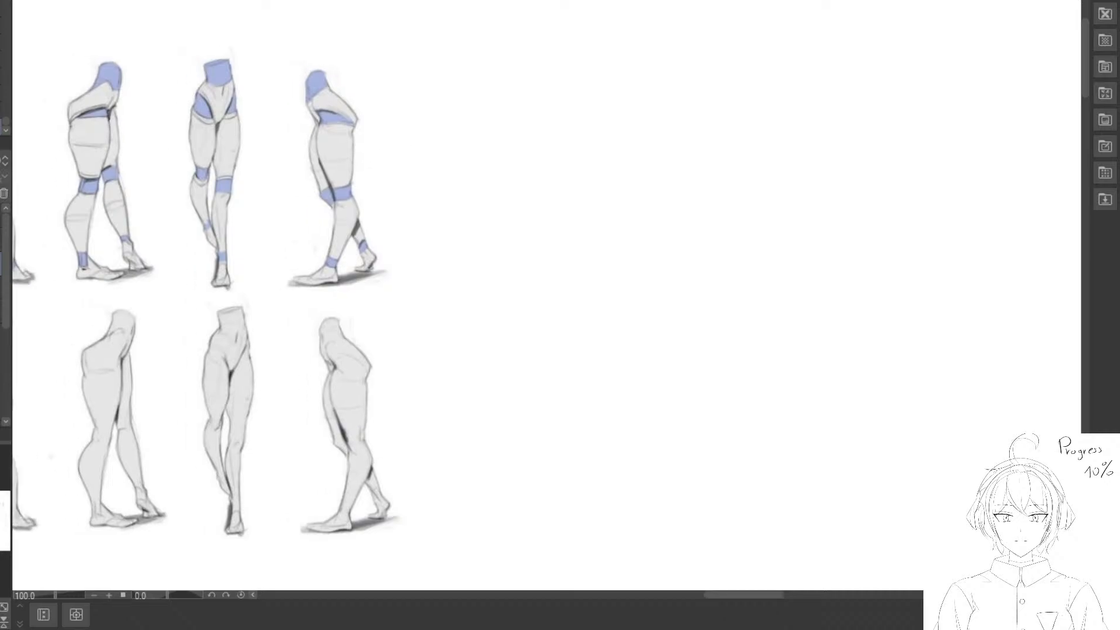
Lightly block in the waist and tilted pelvis beside the side-view walking reference, and add a vertical leg-length guide with end ticks.
scroll(488, 143, up, 3)
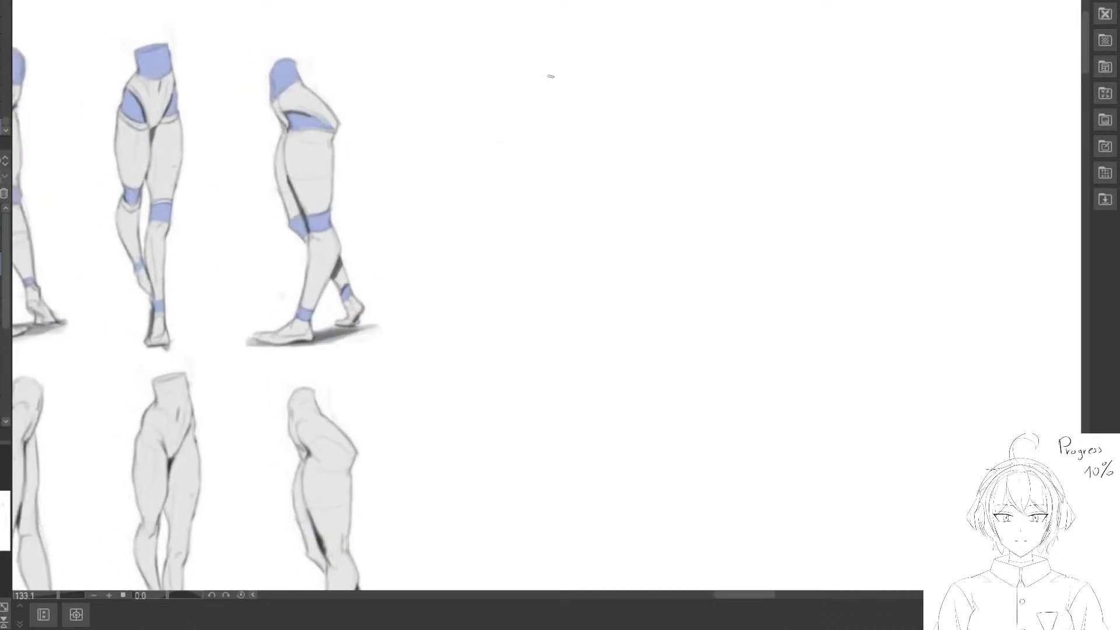
mouse_move(603, 118)
mouse_down()
mouse_move(500, 40)
mouse_move(548, 80)
mouse_move(587, 308)
mouse_up()
key(e)
click(608, 88)
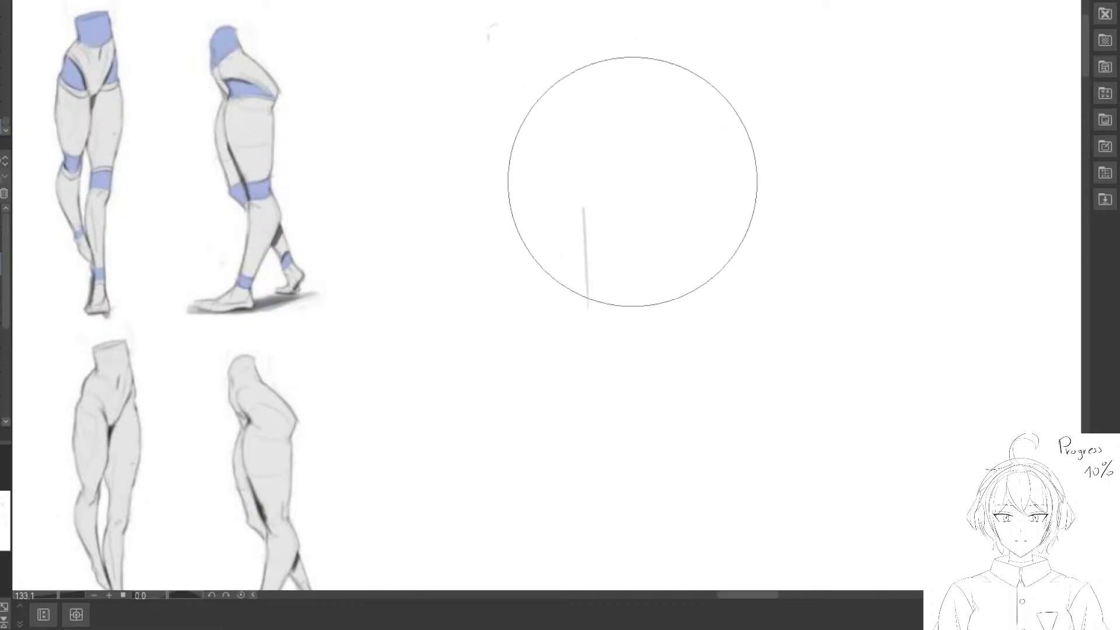
key(ctrl+z)
drag(582, 93, 599, 250)
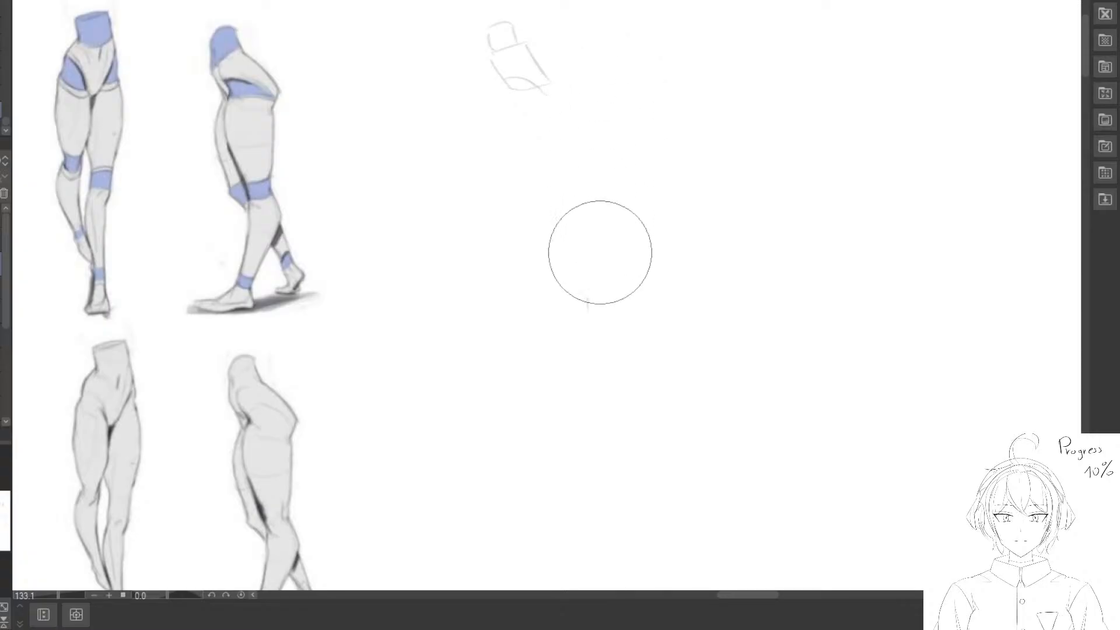
drag(612, 95, 622, 365)
key(e)
click(627, 382)
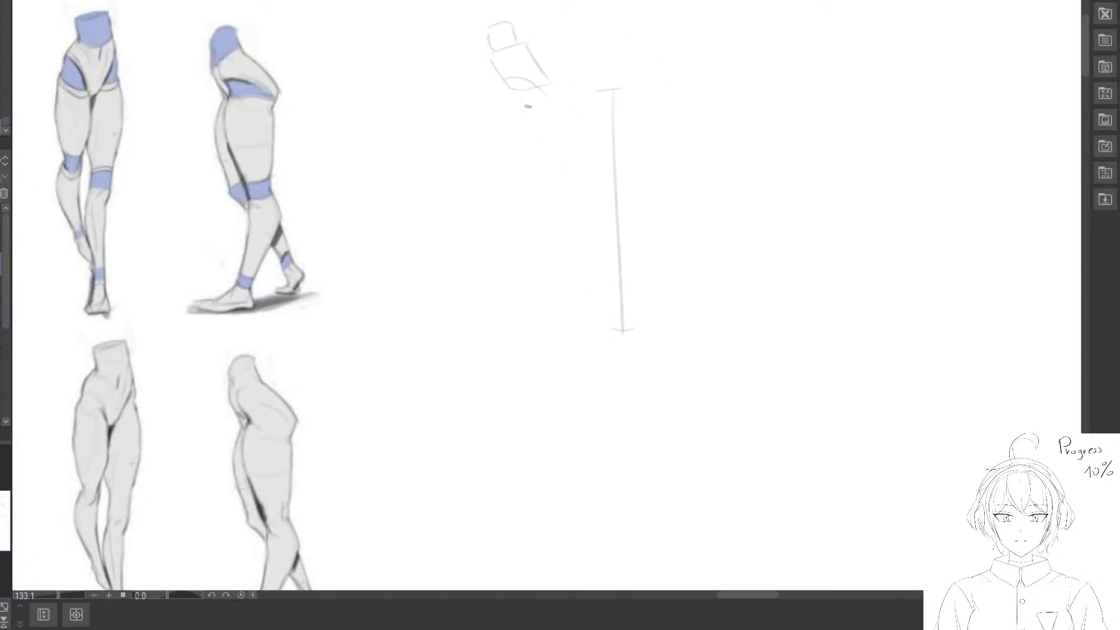
Mark the guide's midpoint and sketch light gesture lines for both walking legs, ending each in a simple foot.
mouse_move(531, 92)
mouse_down()
mouse_move(533, 268)
mouse_move(508, 327)
mouse_up()
drag(514, 97, 528, 197)
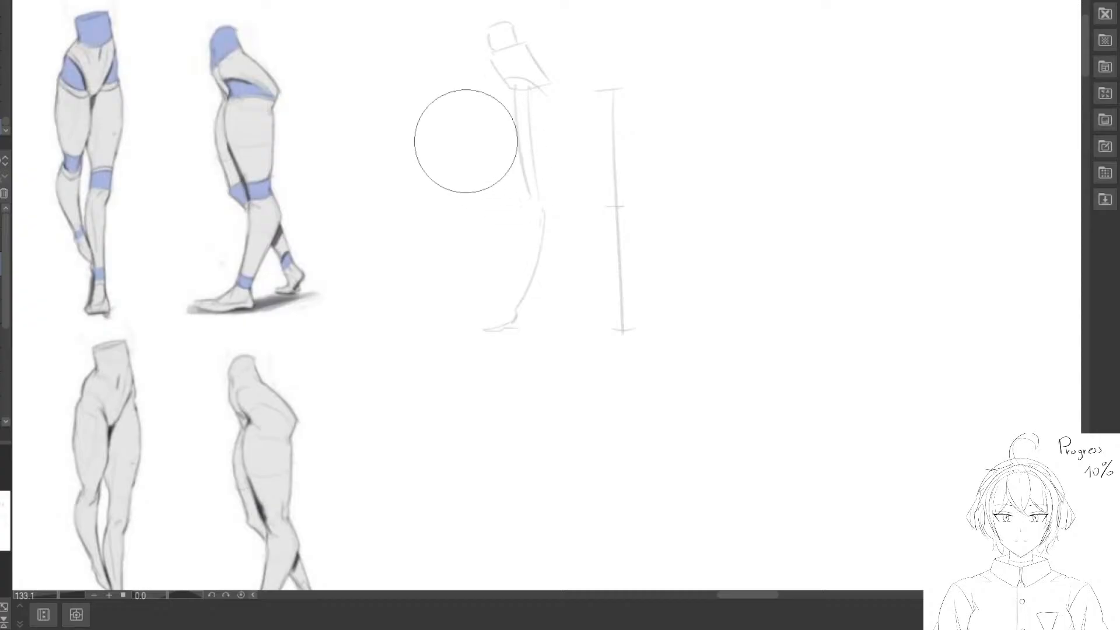
key(ctrl+z)
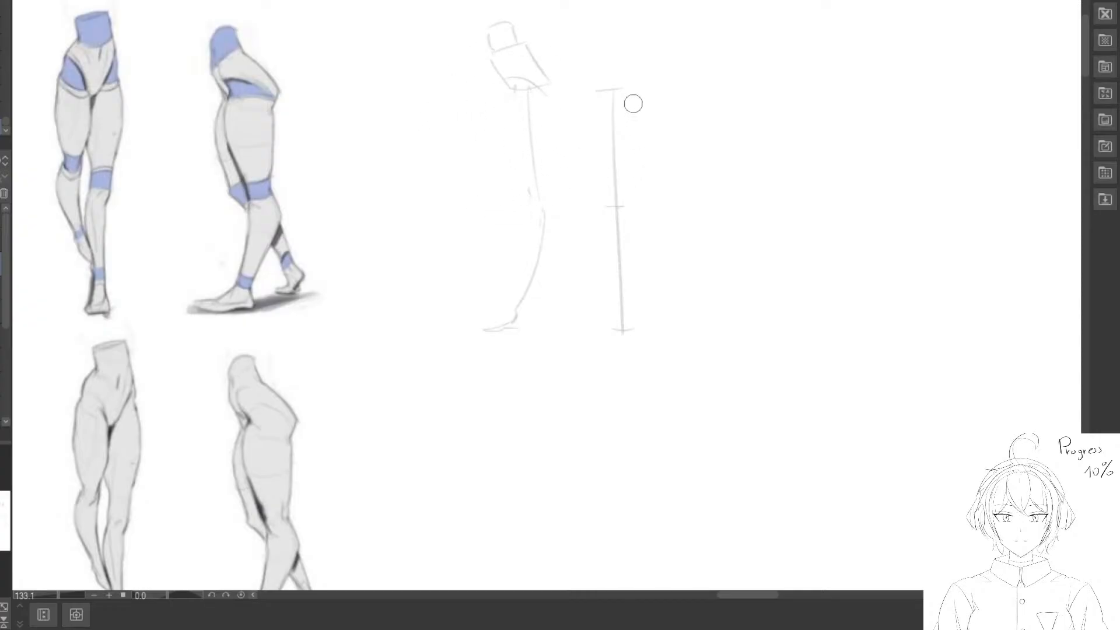
mouse_move(509, 100)
mouse_down()
mouse_move(512, 205)
mouse_move(573, 299)
mouse_move(570, 312)
mouse_up()
key(e)
key(p)
drag(577, 288, 562, 317)
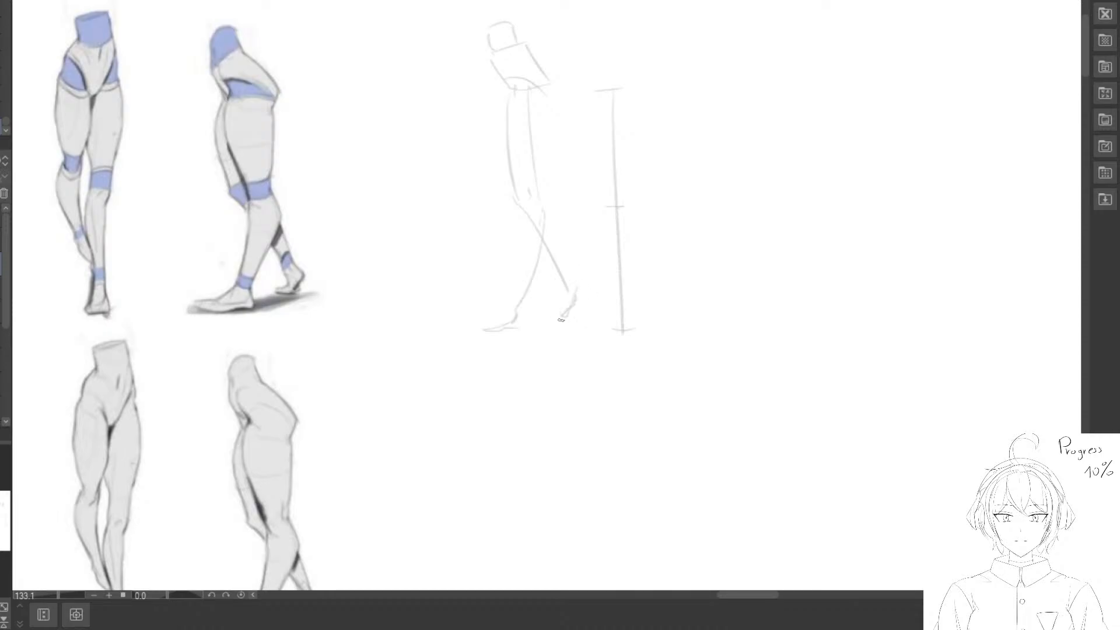
Outline the waist and pelvis of the side-view leg sketch in dark lines over the light construction.
drag(516, 212, 547, 237)
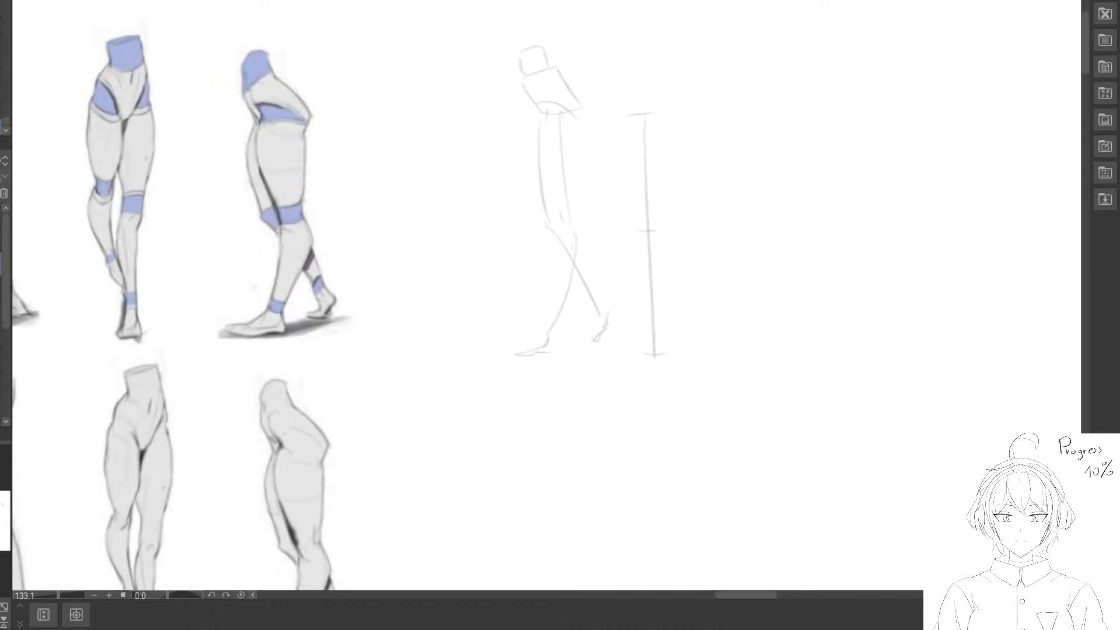
drag(504, 135, 513, 160)
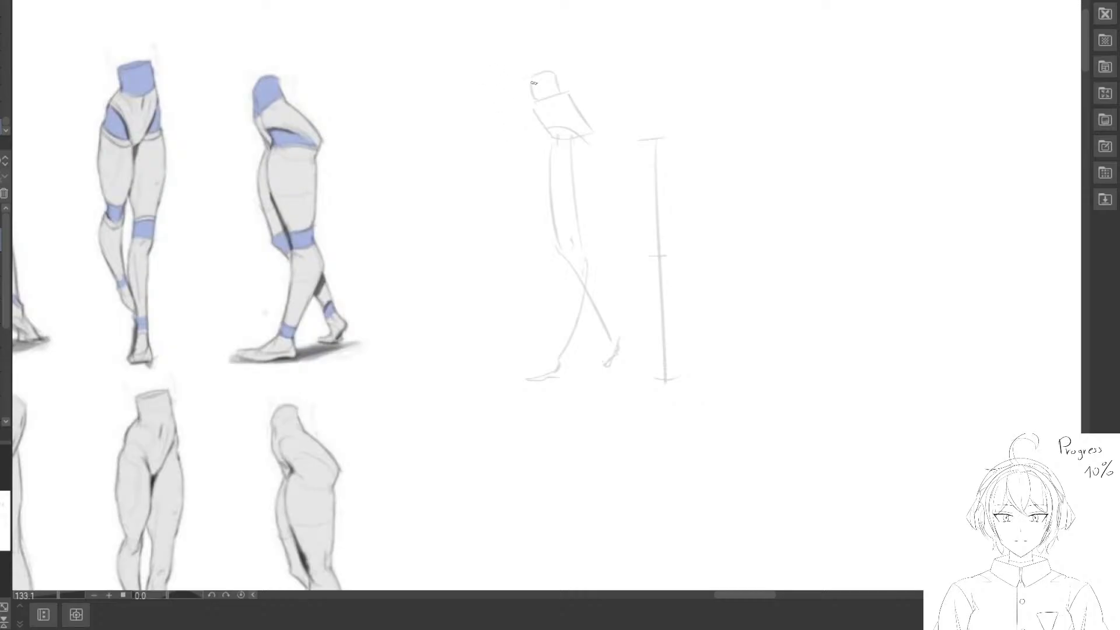
mouse_move(531, 104)
mouse_down()
mouse_move(555, 82)
mouse_move(557, 94)
mouse_move(532, 81)
mouse_move(562, 84)
mouse_move(596, 123)
mouse_move(588, 145)
mouse_up()
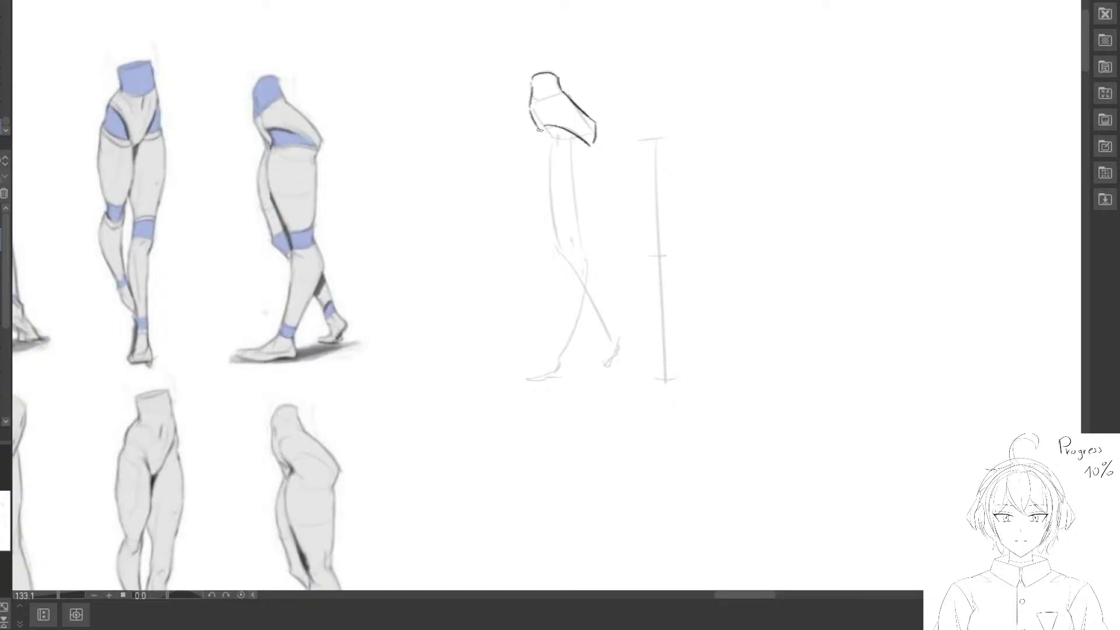
Outline the near leg's thigh from the hip down and close it with the knee shape.
mouse_move(546, 165)
mouse_down()
mouse_move(523, 134)
mouse_move(553, 219)
mouse_up()
key(ctrl+z)
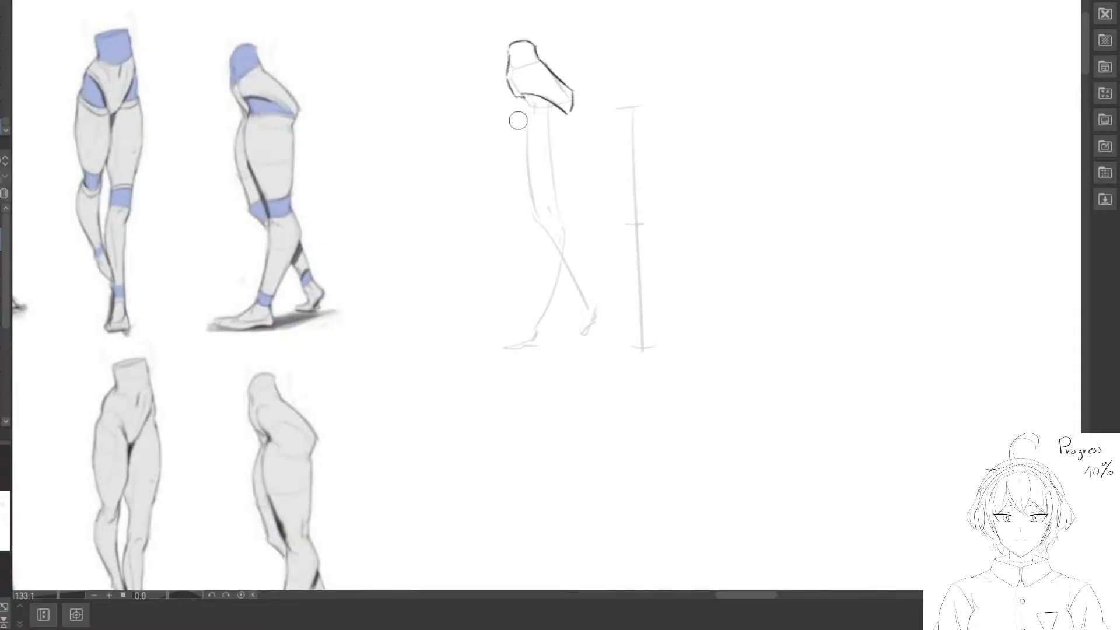
mouse_move(522, 98)
mouse_down()
mouse_move(529, 187)
mouse_move(548, 222)
mouse_up()
mouse_move(570, 113)
mouse_down()
mouse_move(563, 148)
mouse_move(568, 118)
mouse_up()
key(e)
key(p)
mouse_move(571, 114)
mouse_down()
mouse_move(570, 232)
mouse_move(523, 119)
mouse_move(561, 232)
mouse_move(545, 219)
mouse_move(557, 234)
mouse_move(567, 220)
mouse_up()
key(e)
key(p)
drag(563, 297, 557, 283)
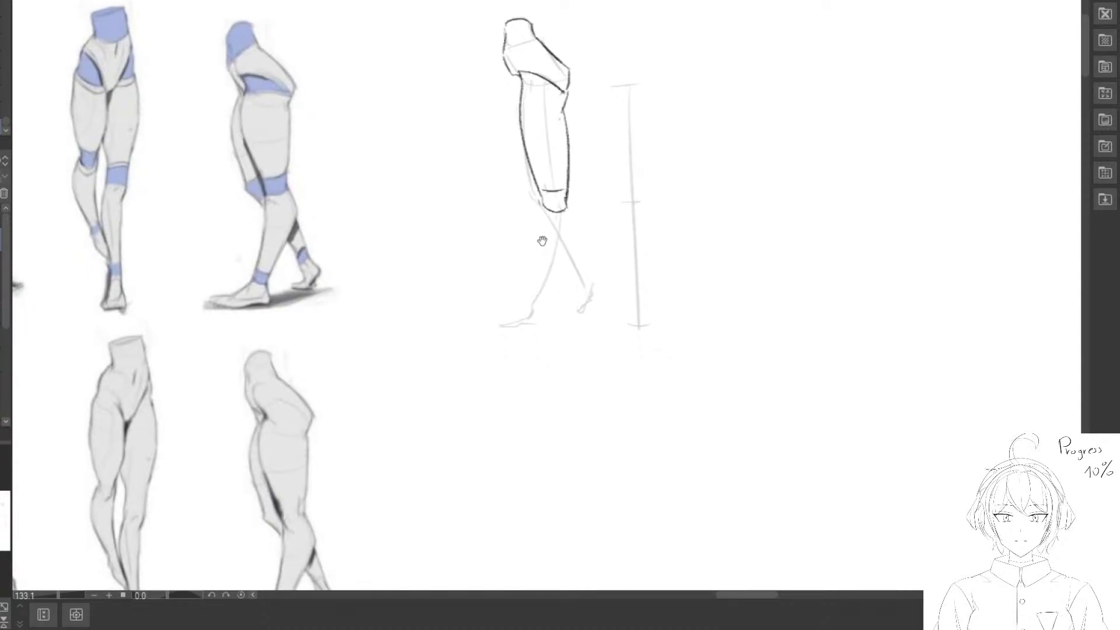
Outline the near leg's calf, shin, ankle band and flat foot in dark lines.
mouse_move(526, 178)
mouse_down()
mouse_move(542, 240)
mouse_move(580, 180)
mouse_move(561, 194)
mouse_move(522, 330)
mouse_up()
click(382, 255)
mouse_move(539, 208)
mouse_down()
mouse_move(525, 311)
mouse_move(562, 240)
mouse_move(537, 247)
mouse_move(560, 232)
mouse_move(567, 242)
mouse_move(536, 324)
mouse_up()
mouse_move(537, 212)
mouse_down()
mouse_move(526, 312)
mouse_move(541, 315)
mouse_move(541, 340)
mouse_move(495, 344)
mouse_move(514, 323)
mouse_move(487, 335)
mouse_up()
key(ctrl+z)
drag(517, 154, 517, 166)
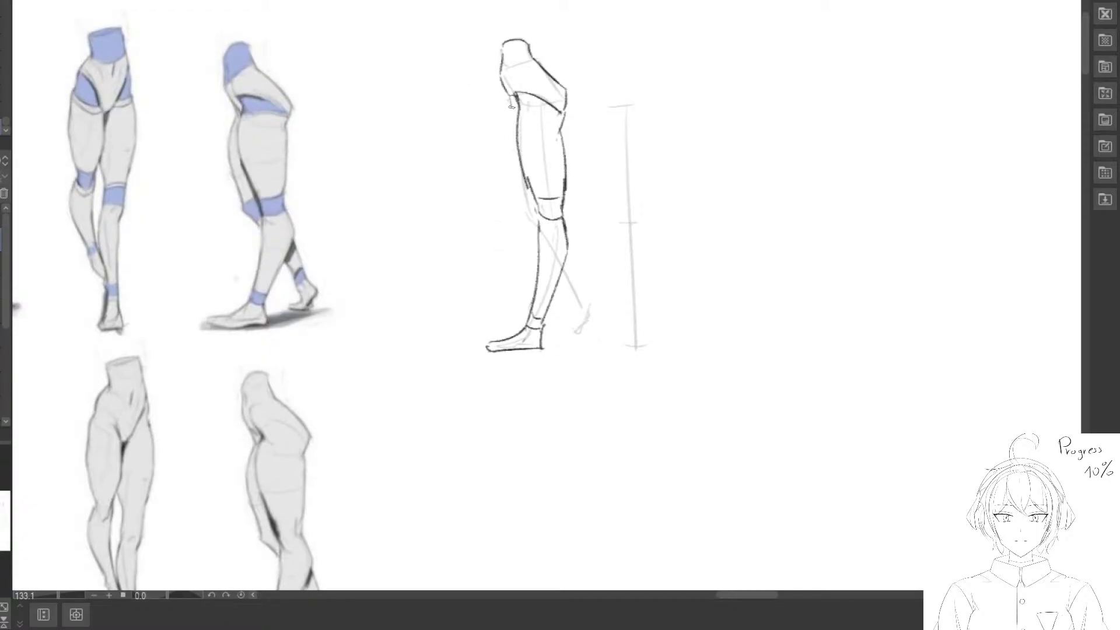
Draw the far leg's thigh and knee in front of the near thigh, erasing and redrawing its front contour.
drag(510, 107, 529, 209)
drag(511, 222, 495, 268)
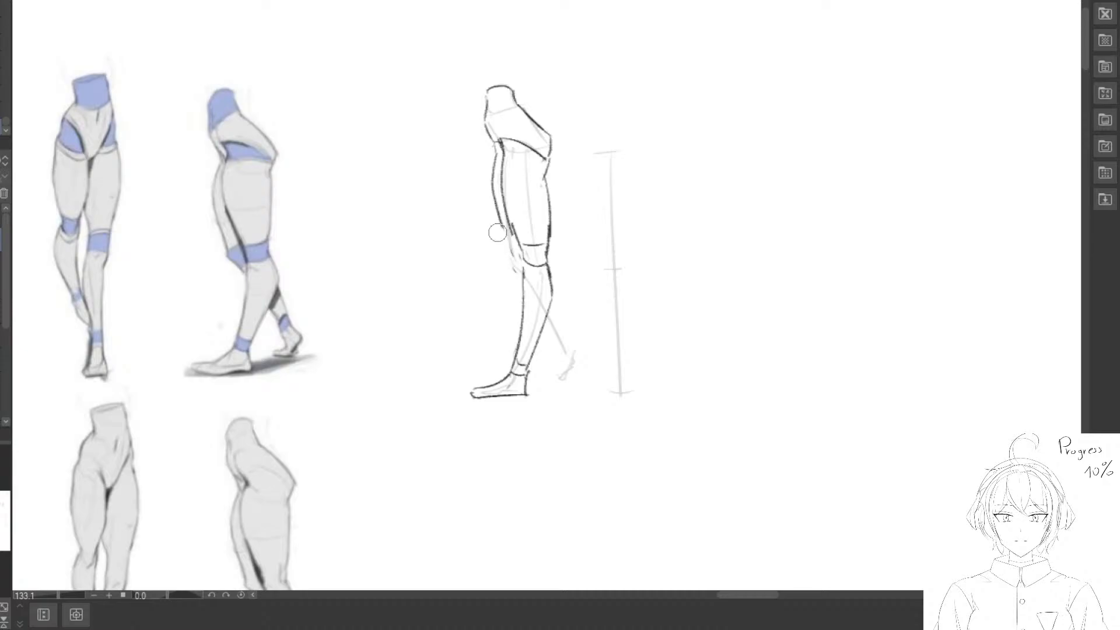
mouse_move(497, 232)
mouse_down()
mouse_move(510, 205)
mouse_move(503, 163)
mouse_move(515, 257)
mouse_up()
key(p)
drag(494, 148, 520, 267)
key(e)
drag(488, 165, 502, 234)
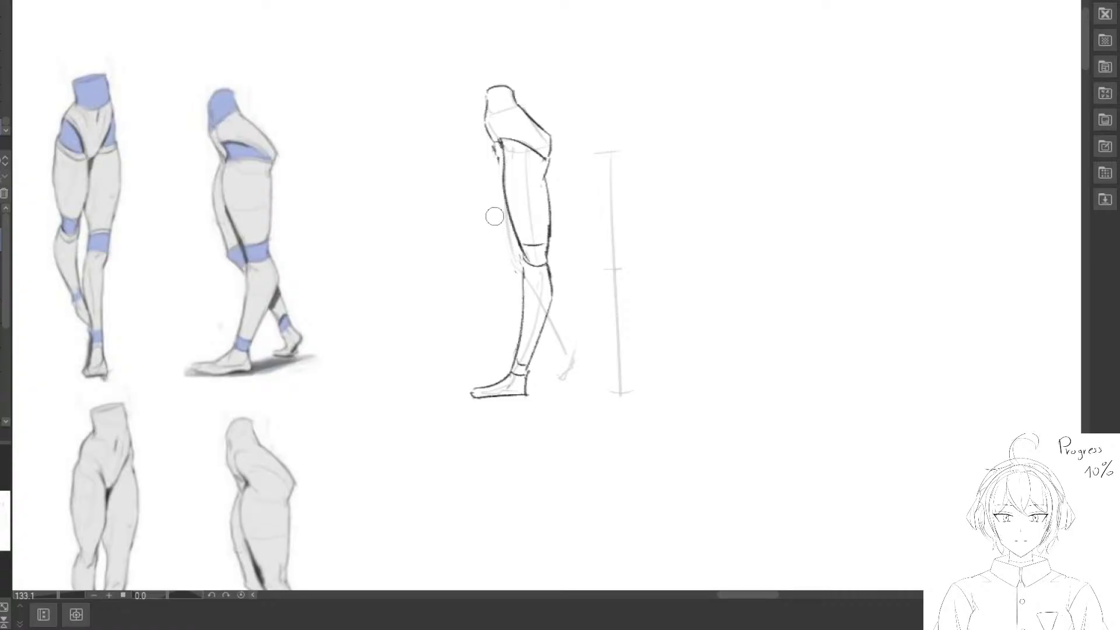
mouse_move(490, 152)
mouse_down()
mouse_move(500, 115)
mouse_move(534, 238)
mouse_move(512, 208)
mouse_move(498, 124)
mouse_move(518, 222)
mouse_move(531, 230)
mouse_up()
key(e)
key(p)
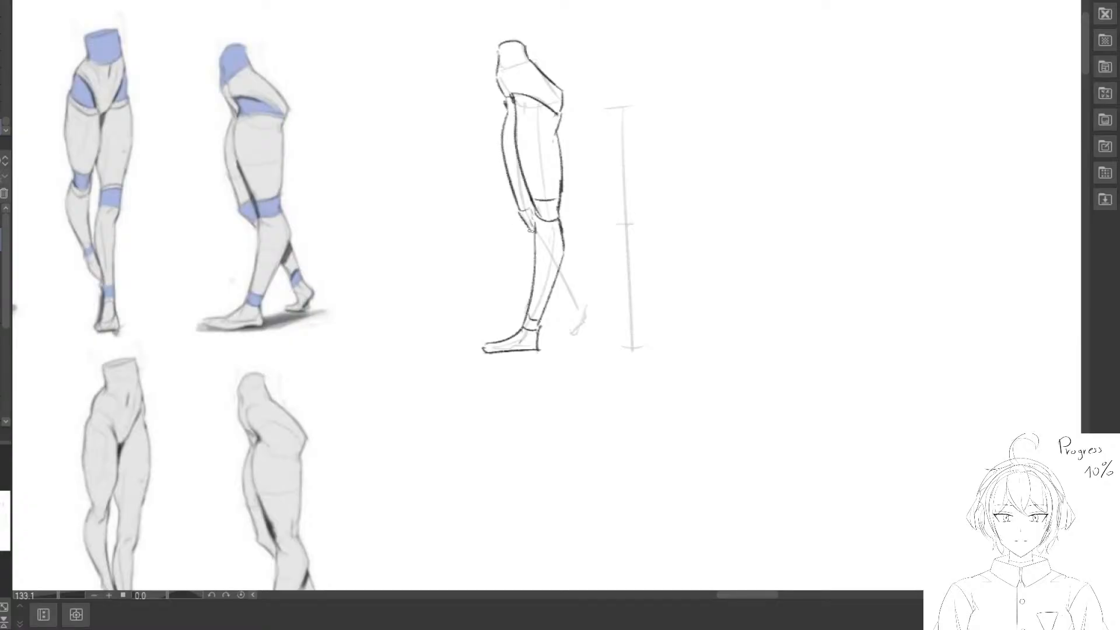
Outline the far leg's lower leg behind the near calf and add its foot with the heel raised.
mouse_move(558, 271)
mouse_down()
mouse_move(539, 237)
mouse_move(560, 275)
mouse_up()
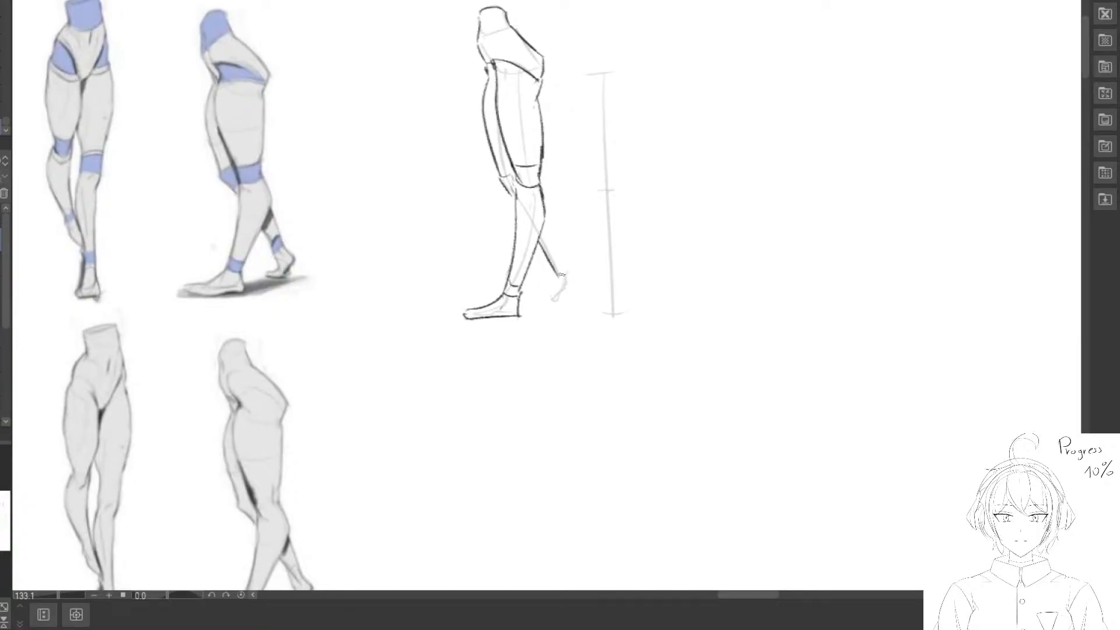
mouse_move(547, 214)
mouse_down()
mouse_move(566, 283)
mouse_move(554, 230)
mouse_move(558, 259)
mouse_up()
key(e)
key(p)
key(e)
key(p)
drag(568, 283, 548, 302)
key(e)
key(p)
key(e)
key(p)
key(ctrl+z)
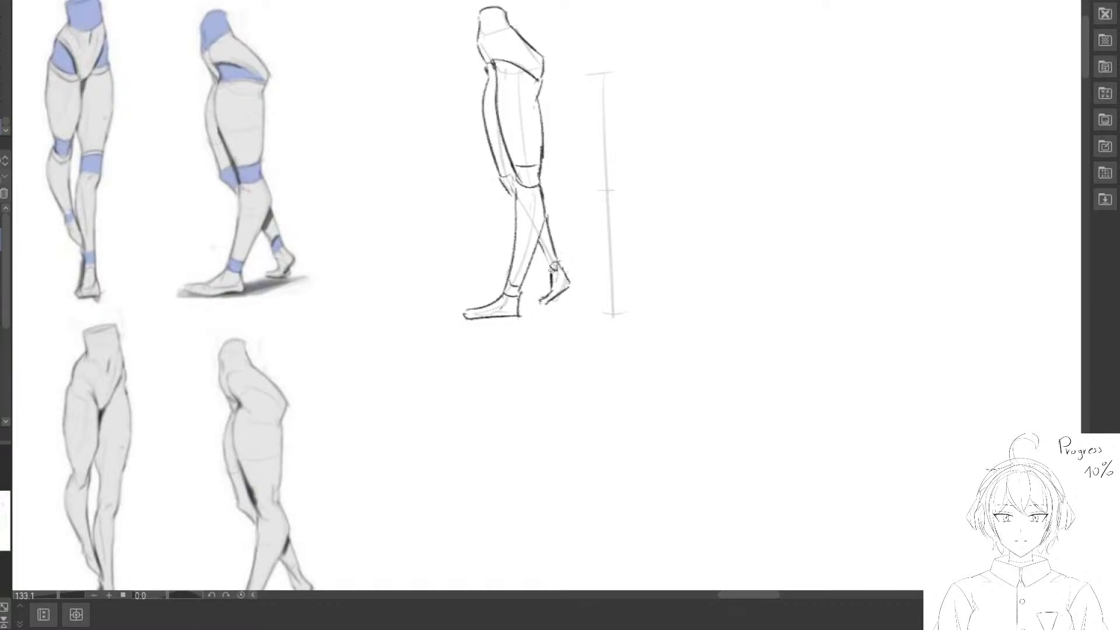
Clean up the far leg's ankle and calf by erasing stray lines and redrawing the ankle joint.
key(e)
drag(552, 269, 559, 260)
key(p)
key(e)
scroll(453, 99, down, 3)
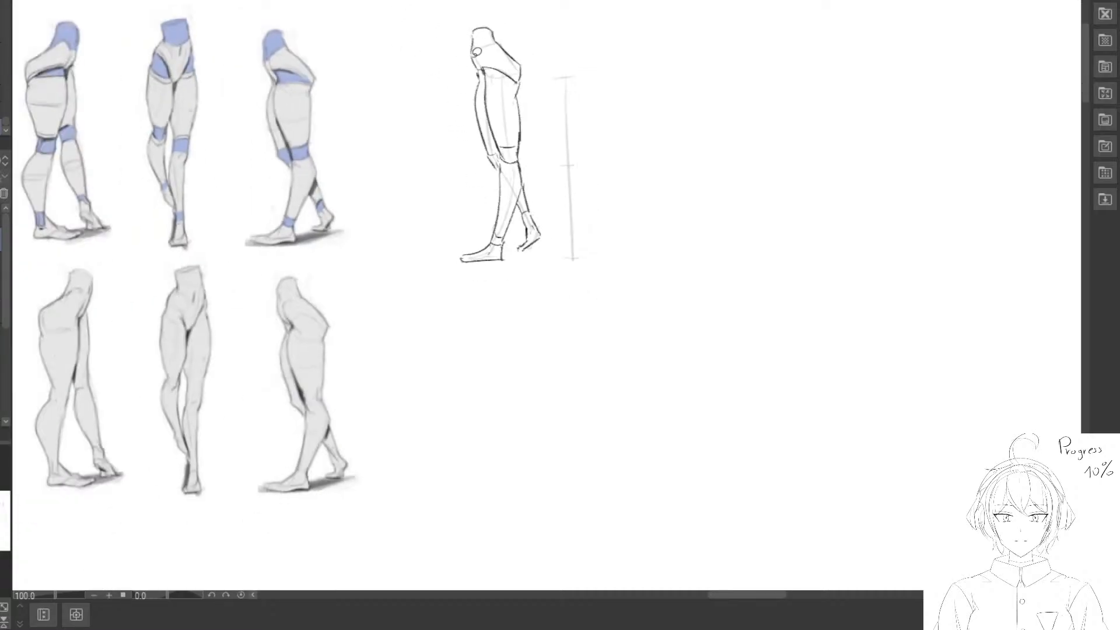
mouse_move(488, 77)
mouse_down()
mouse_move(512, 119)
mouse_move(529, 118)
mouse_up()
scroll(569, 158, up, 3)
key(e)
drag(567, 228, 562, 255)
key(p)
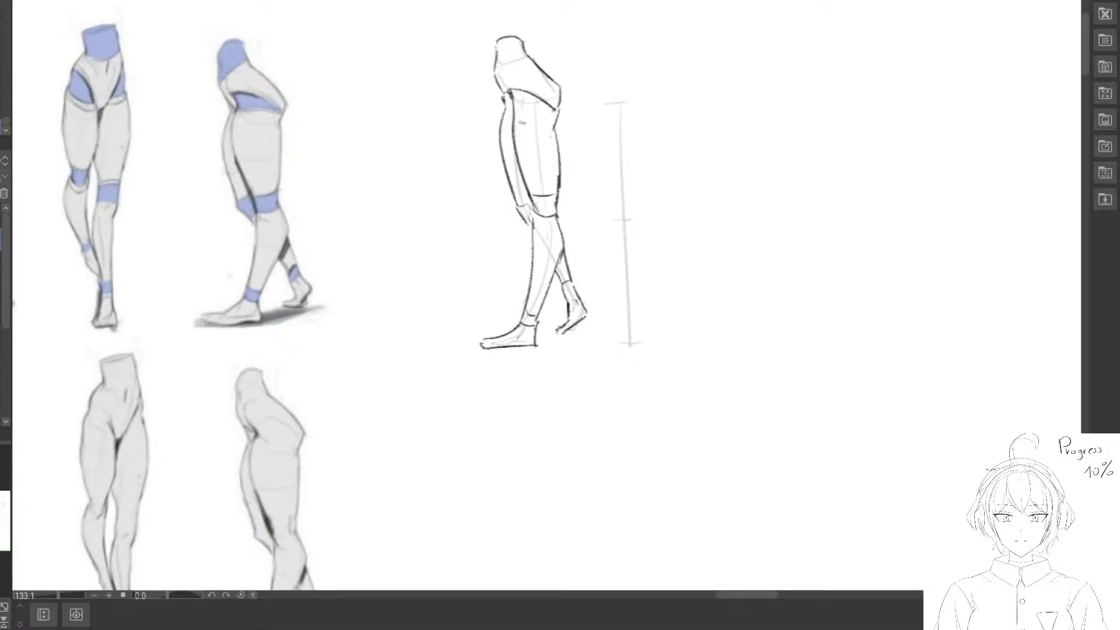
Lasso the side-view leg sketch, overlay it slightly scaled down on the matching blue-marked reference to compare proportions, and undo the overlay.
scroll(523, 123, down, 3)
key(m)
mouse_move(528, 10)
mouse_down()
mouse_move(643, 121)
mouse_move(633, 75)
mouse_up()
drag(619, 118, 622, 196)
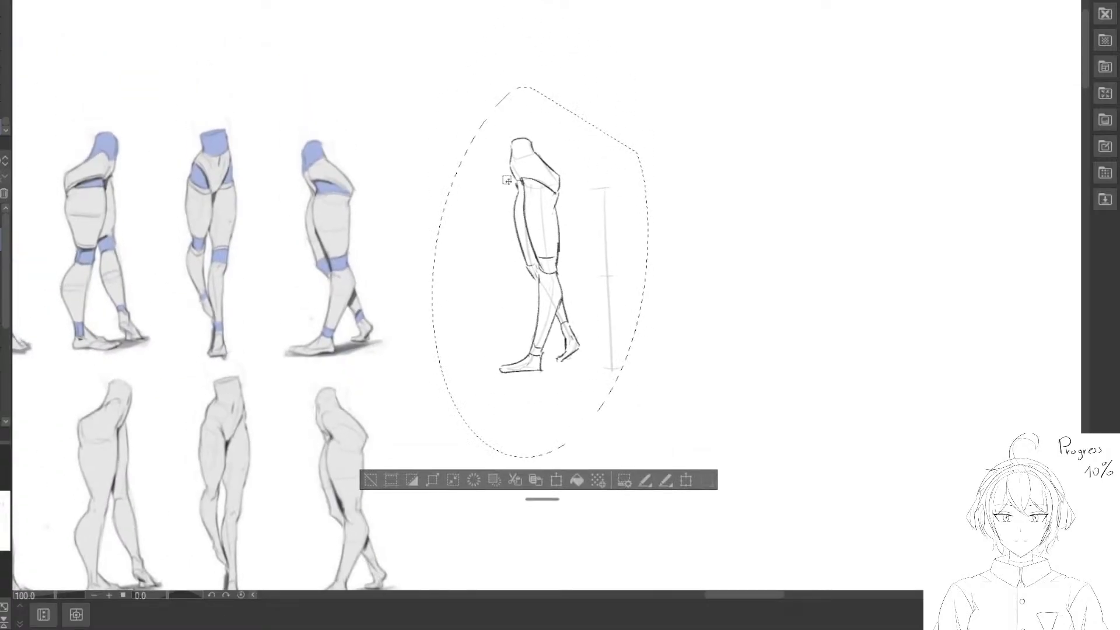
mouse_move(603, 278)
mouse_down()
mouse_move(420, 265)
mouse_move(408, 296)
mouse_up()
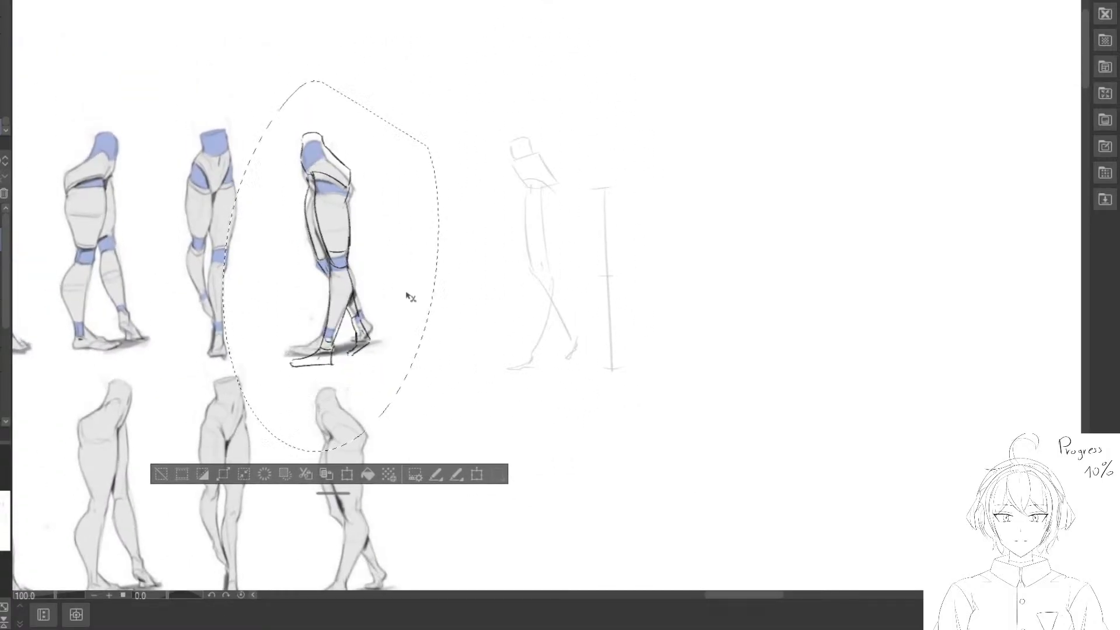
key(ctrl+t)
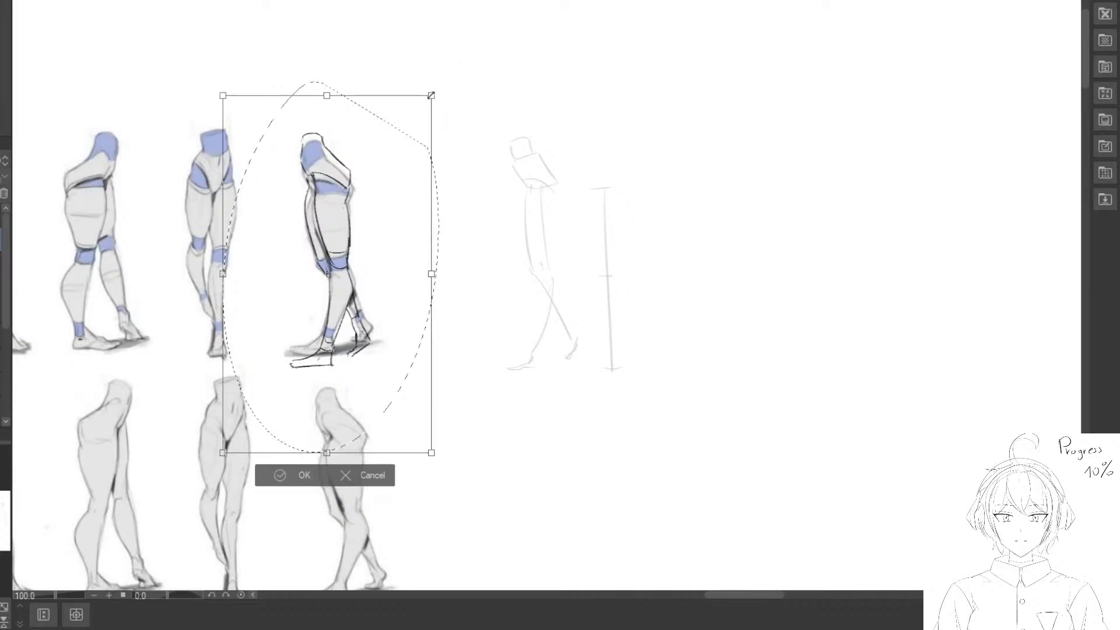
drag(431, 95, 410, 156)
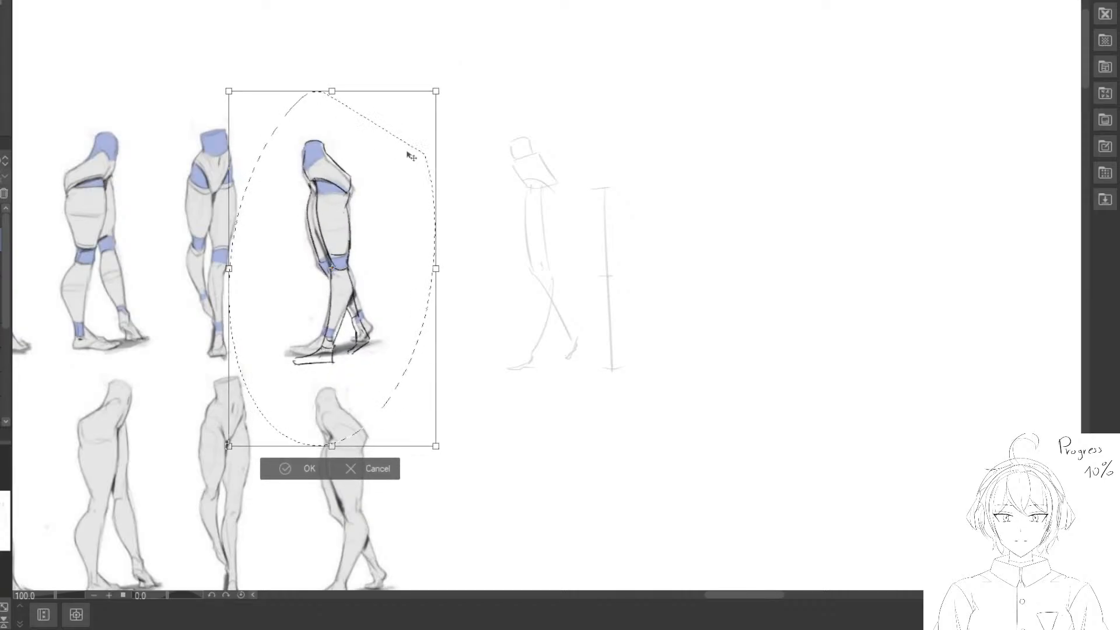
drag(380, 325, 267, 375)
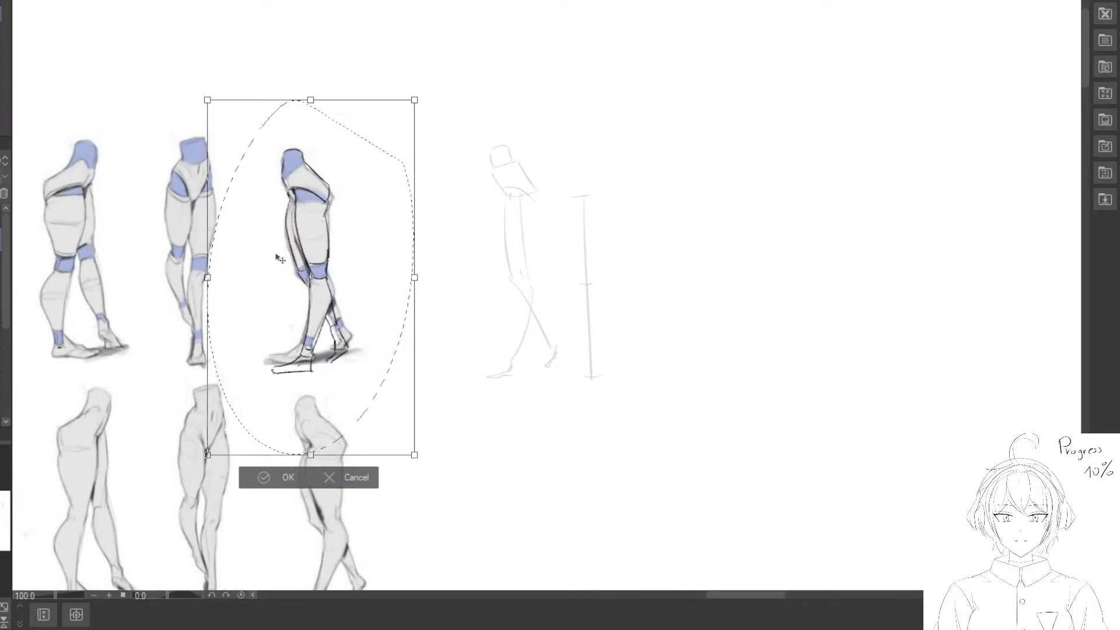
click(288, 478)
click(154, 472)
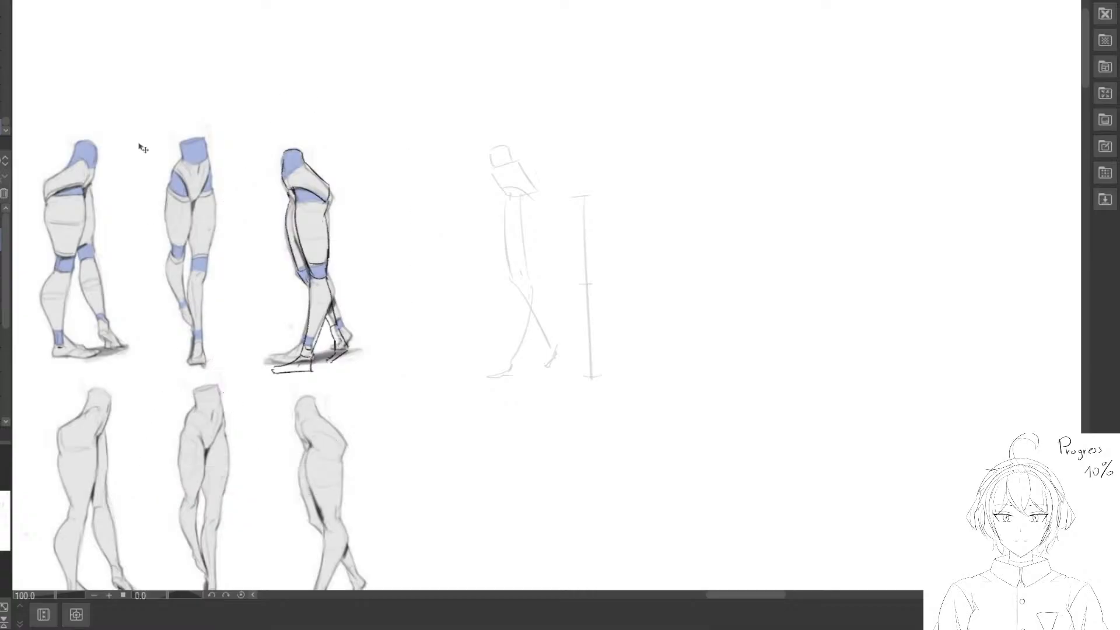
key(ctrl+z)
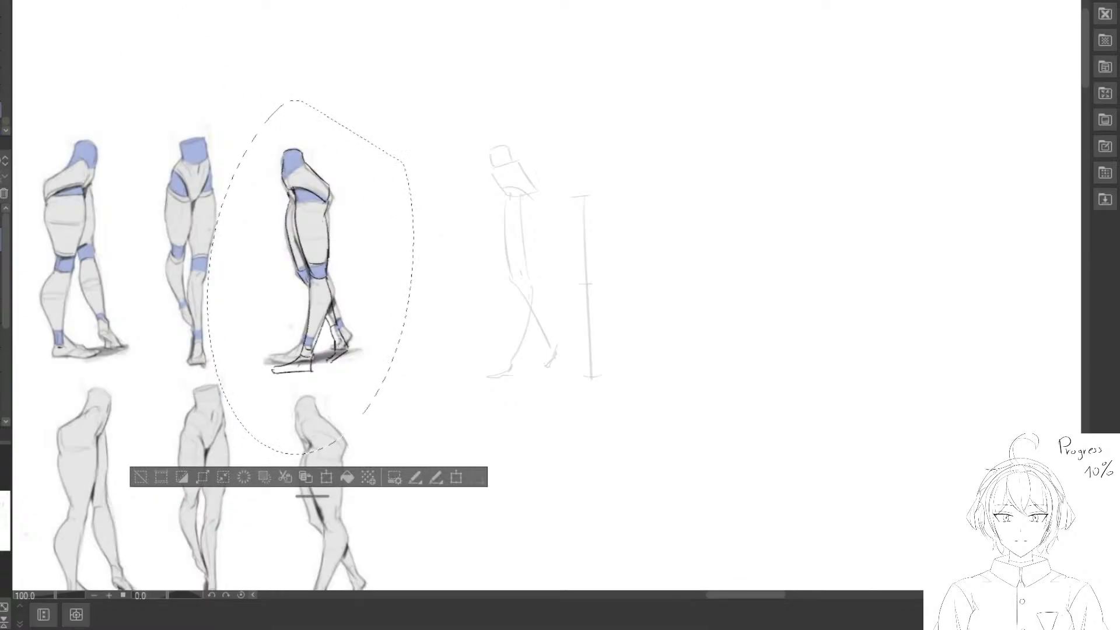
key(ctrl+z)
Lasso the near foot of the side-view leg sketch, rotate it slightly and move it up to shorten the lower leg.
drag(482, 315, 435, 212)
scroll(440, 262, up, 3)
click(313, 413)
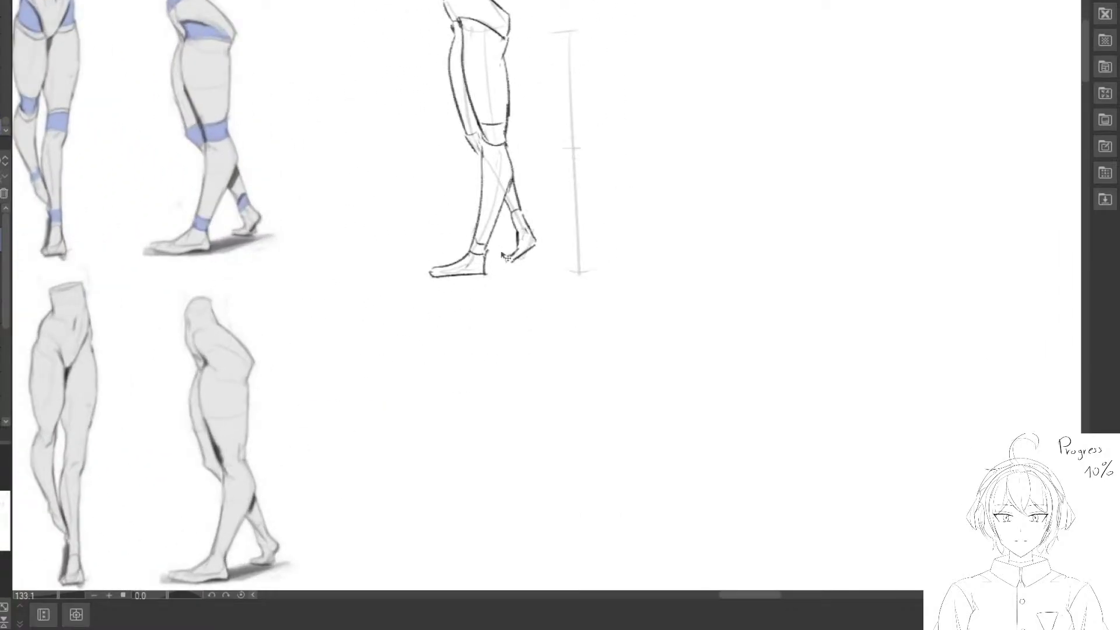
mouse_move(499, 257)
mouse_down()
mouse_move(449, 212)
mouse_move(467, 306)
mouse_move(483, 285)
mouse_up()
key(ctrl+t)
drag(582, 248, 615, 257)
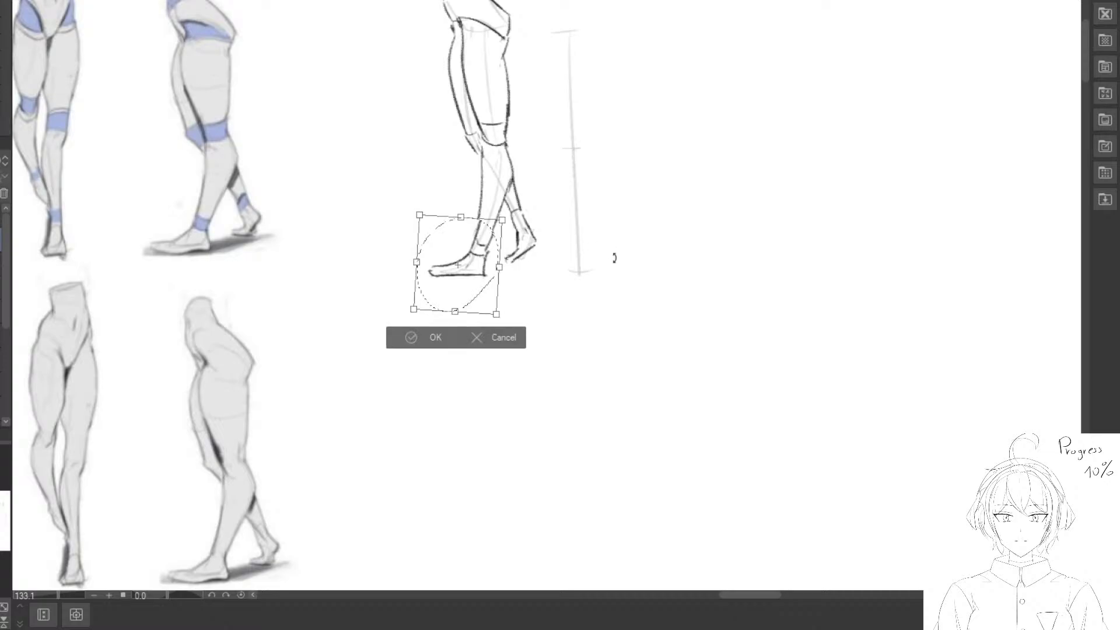
drag(494, 275, 485, 282)
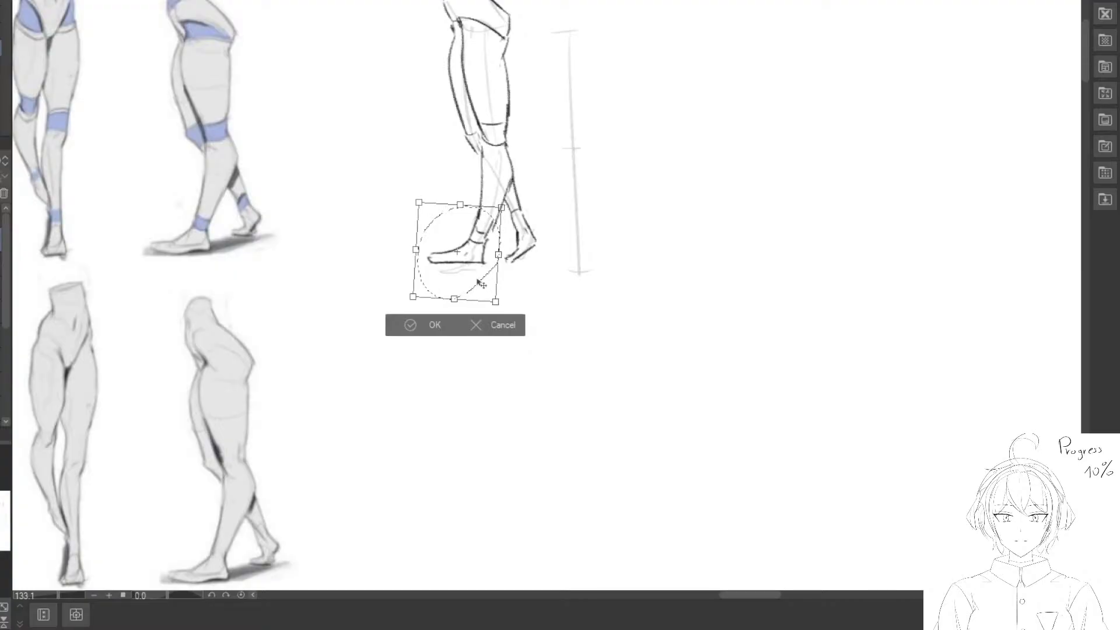
click(394, 327)
click(290, 322)
Erase the far foot of the side-view sketch and redraw it with the heel raised.
mouse_move(488, 276)
mouse_down()
mouse_move(547, 275)
mouse_move(533, 252)
mouse_move(549, 235)
mouse_move(534, 179)
mouse_move(540, 230)
mouse_move(546, 218)
mouse_move(527, 212)
mouse_move(545, 225)
mouse_up()
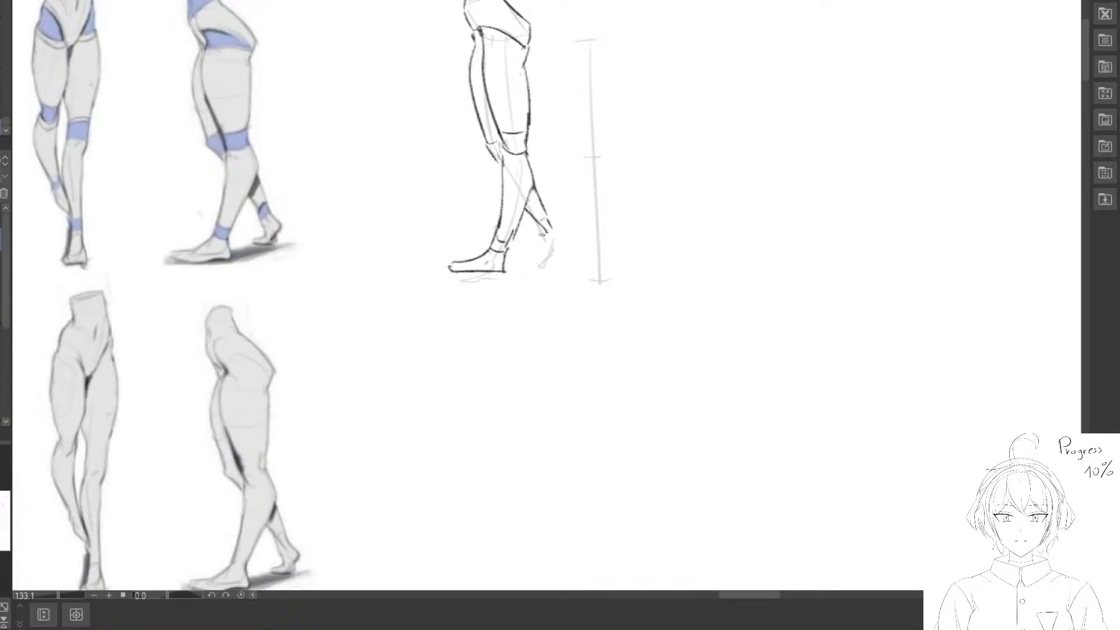
mouse_move(549, 242)
mouse_down()
mouse_move(562, 262)
mouse_move(540, 266)
mouse_move(566, 249)
mouse_move(554, 256)
mouse_up()
drag(567, 241, 560, 246)
scroll(520, 295, down, 3)
scroll(474, 105, up, 1)
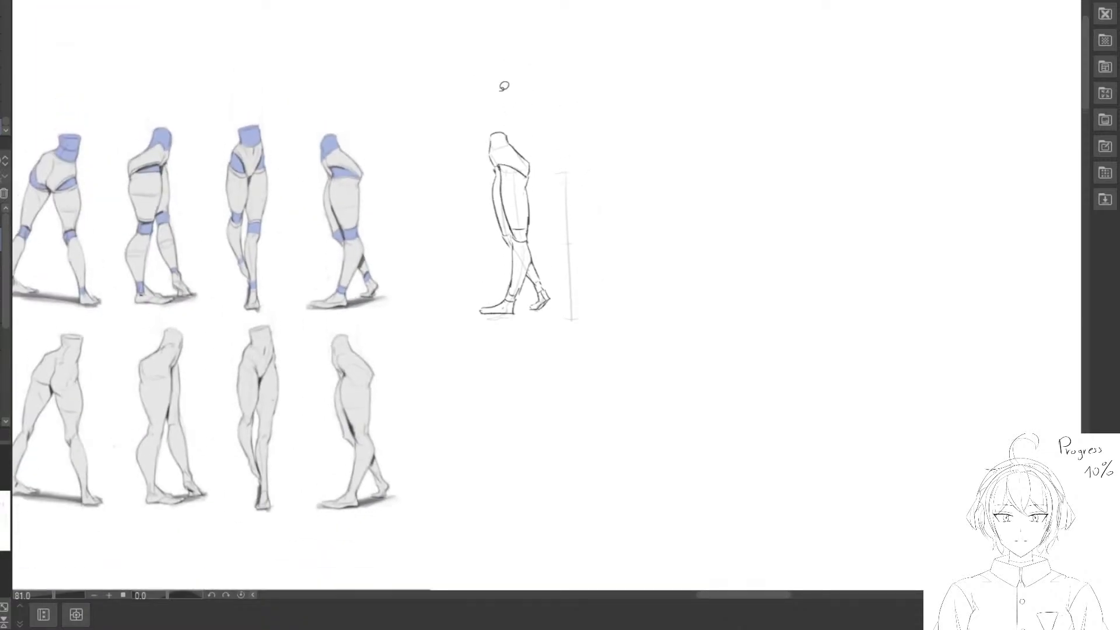
Lasso the side-view leg sketch, overlay it slightly squashed on the blue-marked reference to check proportions, and undo the overlay.
drag(504, 86, 609, 121)
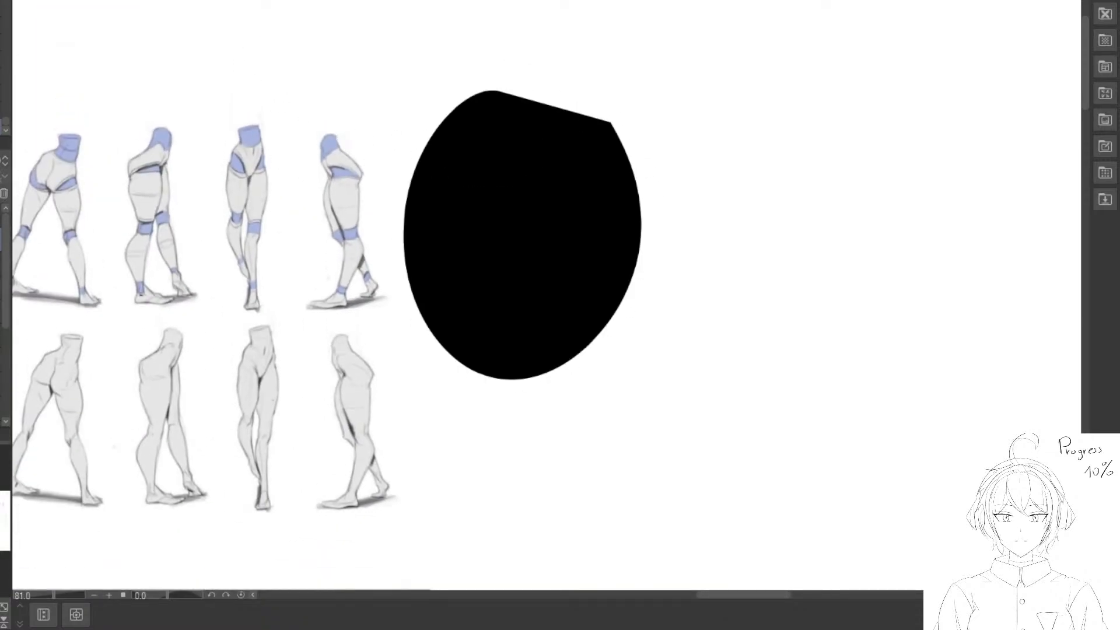
key(ctrl+z)
mouse_move(518, 73)
mouse_down()
mouse_move(438, 129)
mouse_move(659, 185)
mouse_up()
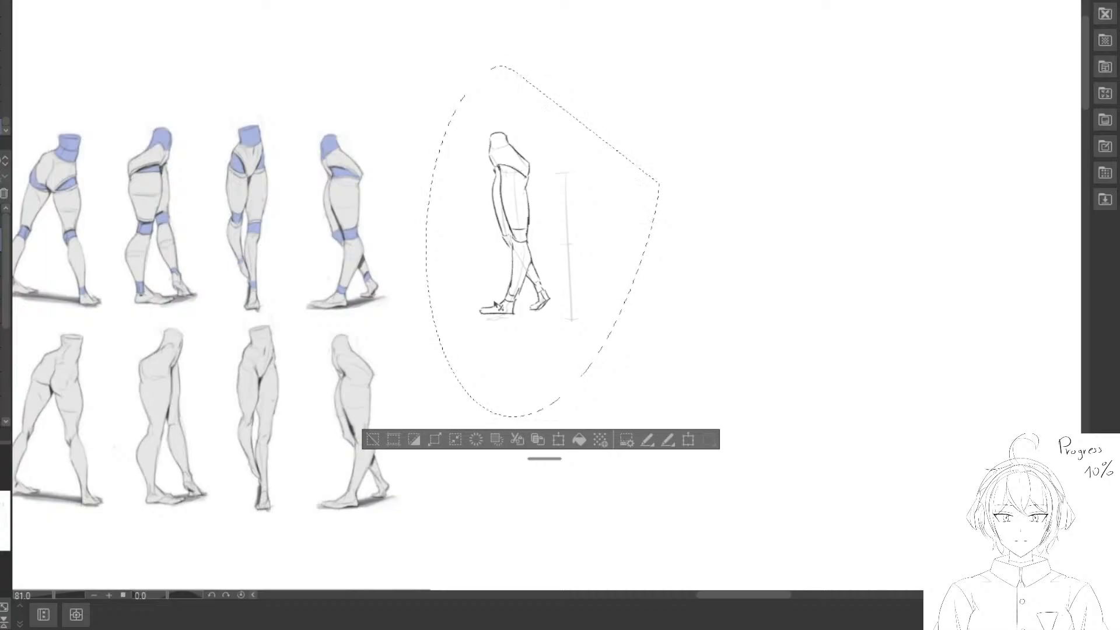
mouse_move(581, 311)
mouse_down()
mouse_move(406, 298)
mouse_move(461, 299)
mouse_up()
drag(478, 303, 484, 307)
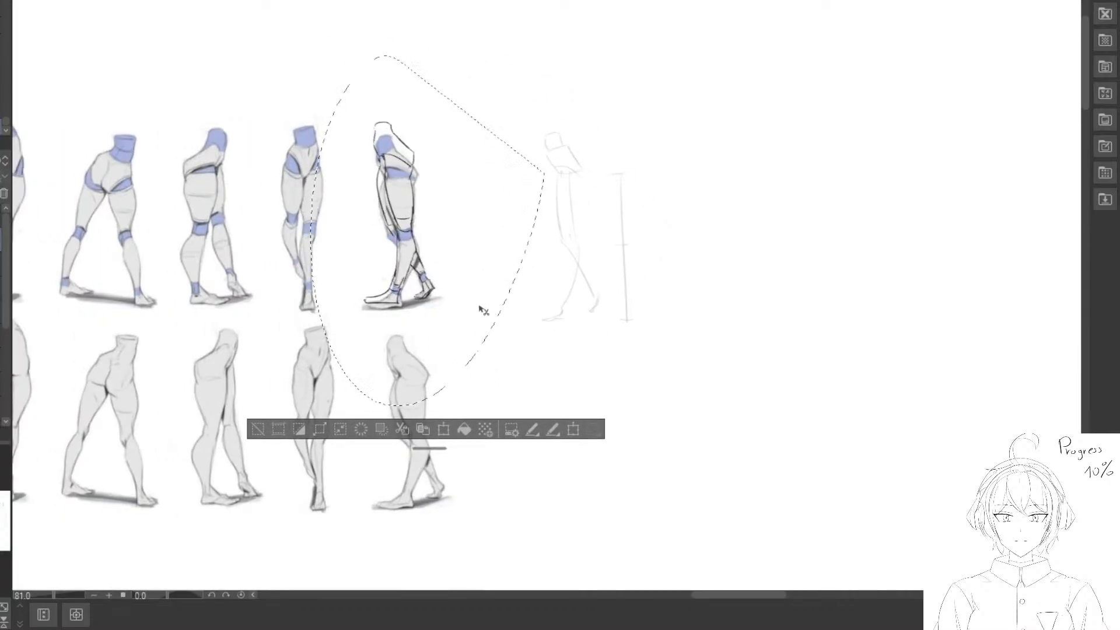
key(ctrl+t)
mouse_move(520, 82)
mouse_down()
mouse_move(500, 105)
mouse_move(511, 104)
mouse_move(500, 145)
mouse_up()
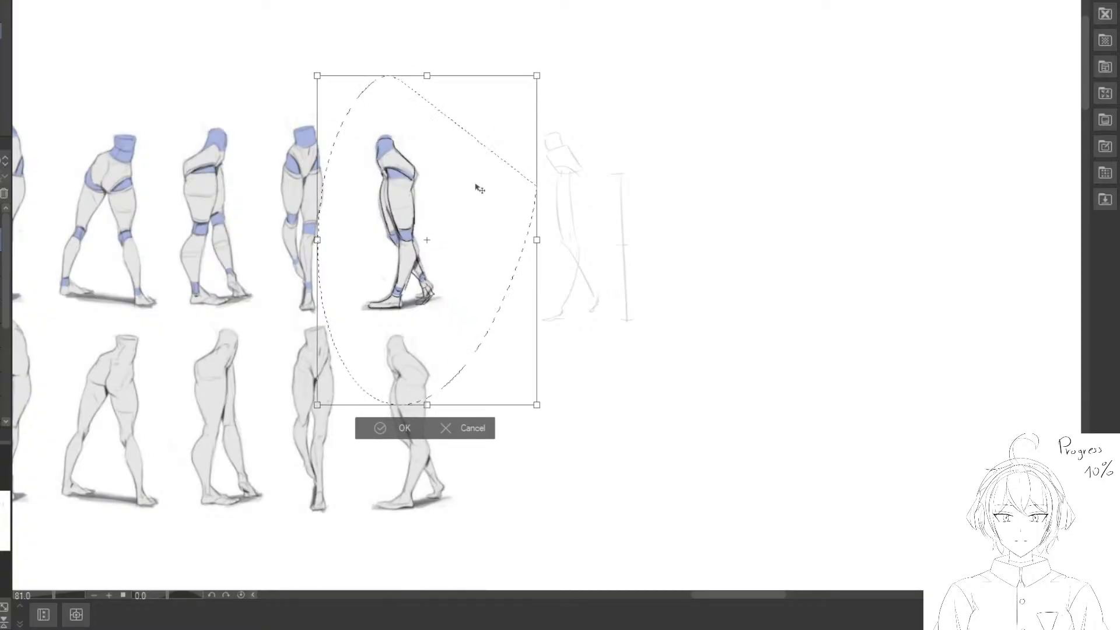
click(379, 426)
click(254, 426)
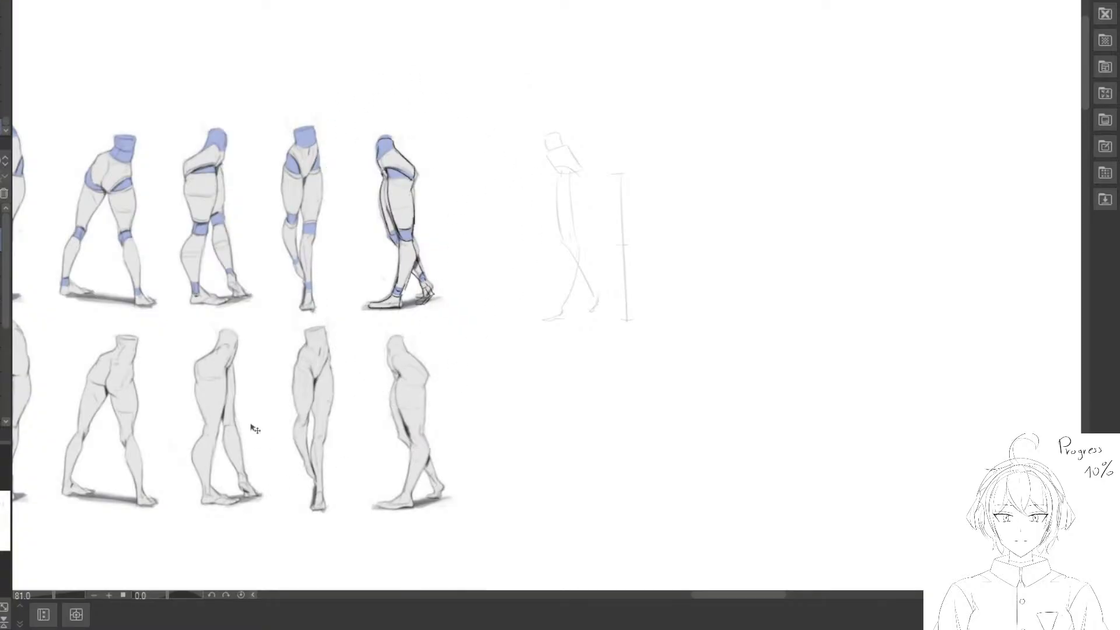
key(ctrl+z)
key(ctrl+z)
scroll(493, 329, up, 1)
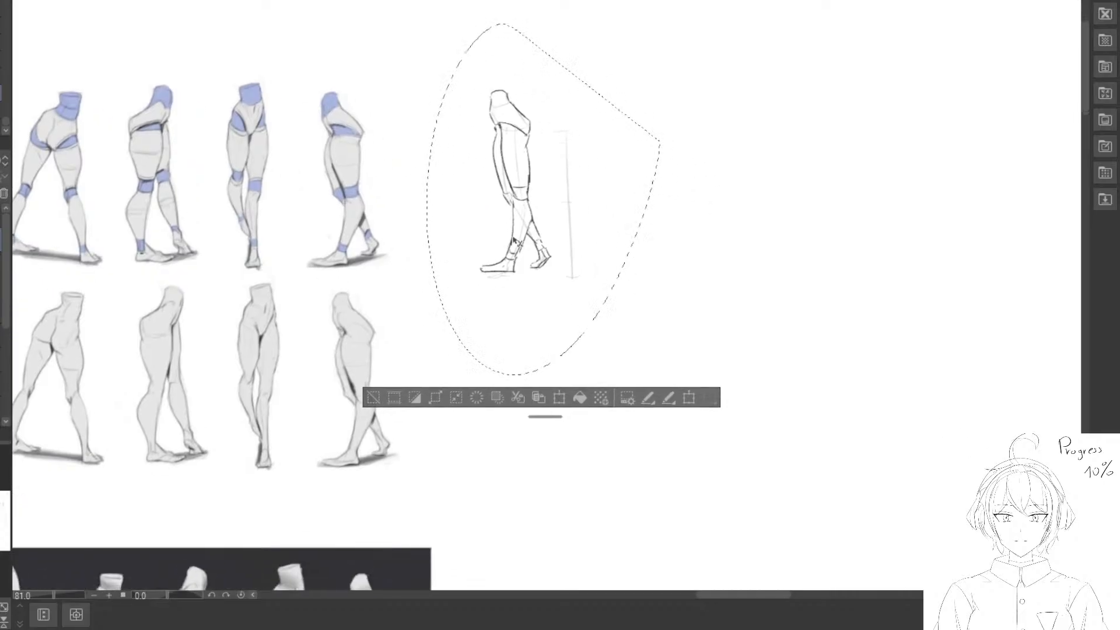
key(ctrl+d)
mouse_move(558, 235)
mouse_down()
mouse_move(548, 224)
mouse_move(556, 271)
mouse_up()
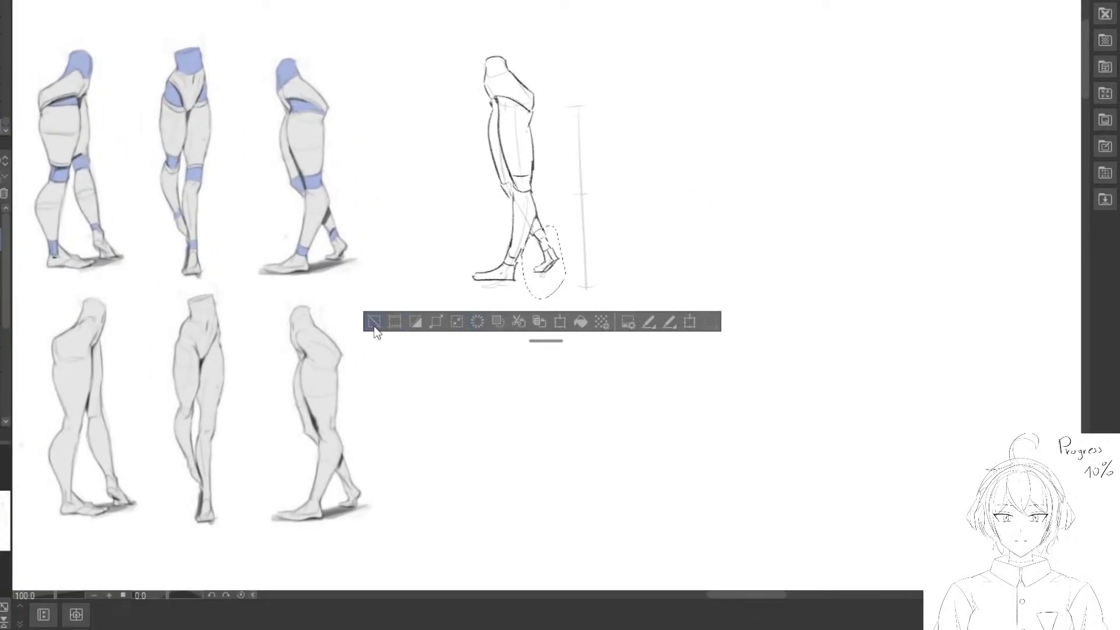
drag(375, 325, 224, 198)
click(222, 198)
Start a new side-view leg study on blank canvas with light waist and hip blocks and a vertical guide marked at mid-height.
drag(426, 324, 384, 280)
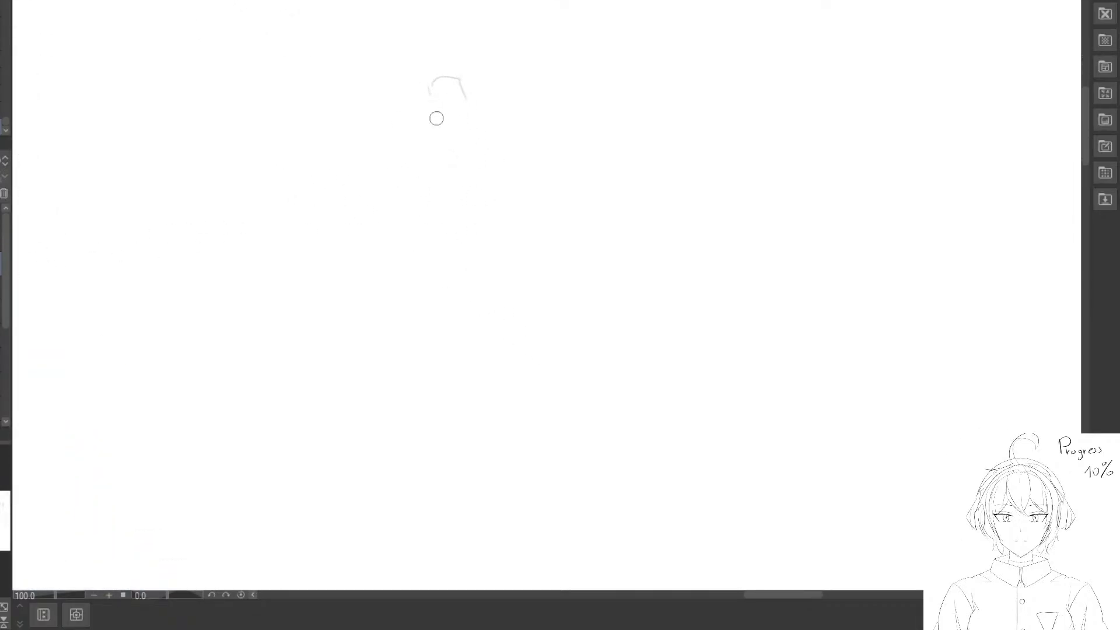
key(e)
drag(437, 149, 436, 115)
drag(536, 153, 543, 362)
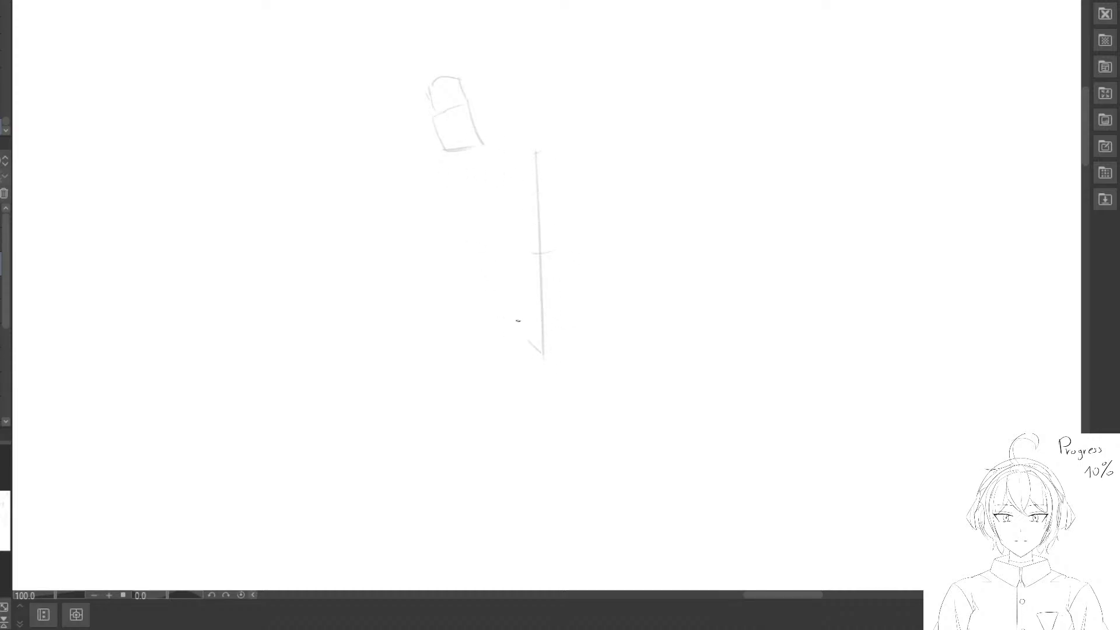
Sketch light gesture lines for the near and far legs and their feet below the hip block.
drag(419, 259, 423, 262)
mouse_move(456, 153)
mouse_down()
mouse_move(460, 253)
mouse_move(459, 172)
mouse_move(444, 342)
mouse_up()
key(e)
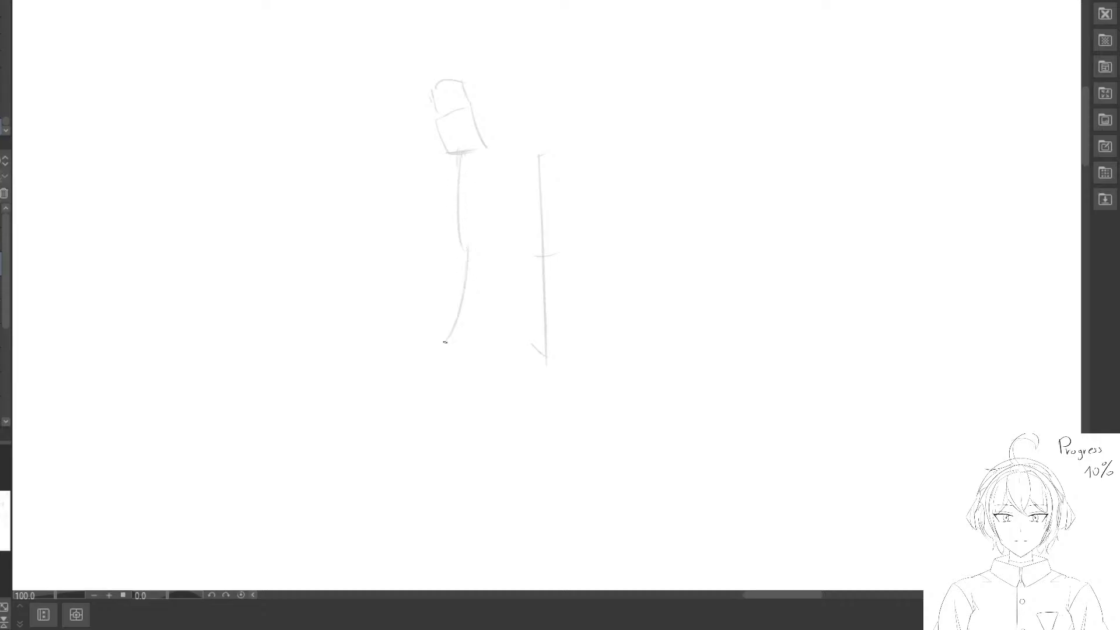
drag(443, 156, 457, 250)
key(p)
drag(486, 342, 499, 333)
Outline the waist and hip blocks in darker lines over the light construction.
mouse_move(430, 176)
mouse_down()
mouse_move(450, 150)
mouse_move(451, 170)
mouse_up()
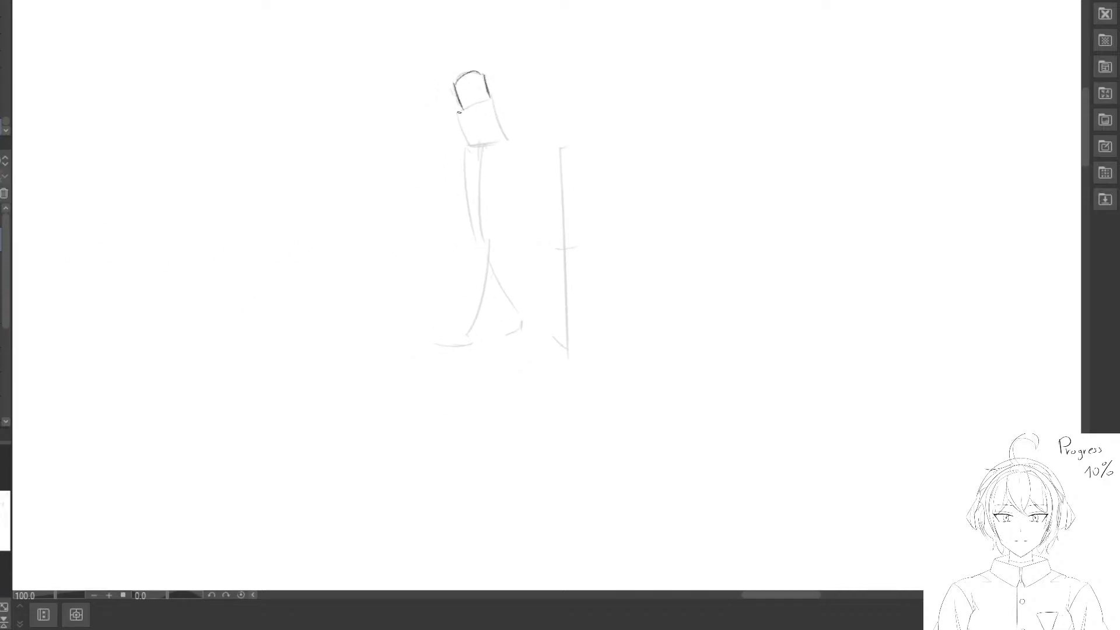
mouse_move(494, 98)
mouse_down()
mouse_move(514, 132)
mouse_move(478, 101)
mouse_up()
key(e)
key(e)
drag(468, 142, 457, 118)
key(p)
Outline the near thigh from the hip to the knee, drawing its front and back contours.
mouse_move(468, 111)
mouse_down()
mouse_move(462, 124)
mouse_move(482, 145)
mouse_move(506, 142)
mouse_move(478, 235)
mouse_move(472, 152)
mouse_move(483, 255)
mouse_move(476, 170)
mouse_move(482, 245)
mouse_up()
key(e)
key(p)
key(e)
key(p)
key(e)
key(p)
mouse_move(506, 143)
mouse_down()
mouse_move(499, 240)
mouse_move(473, 150)
mouse_move(475, 238)
mouse_up()
key(e)
key(p)
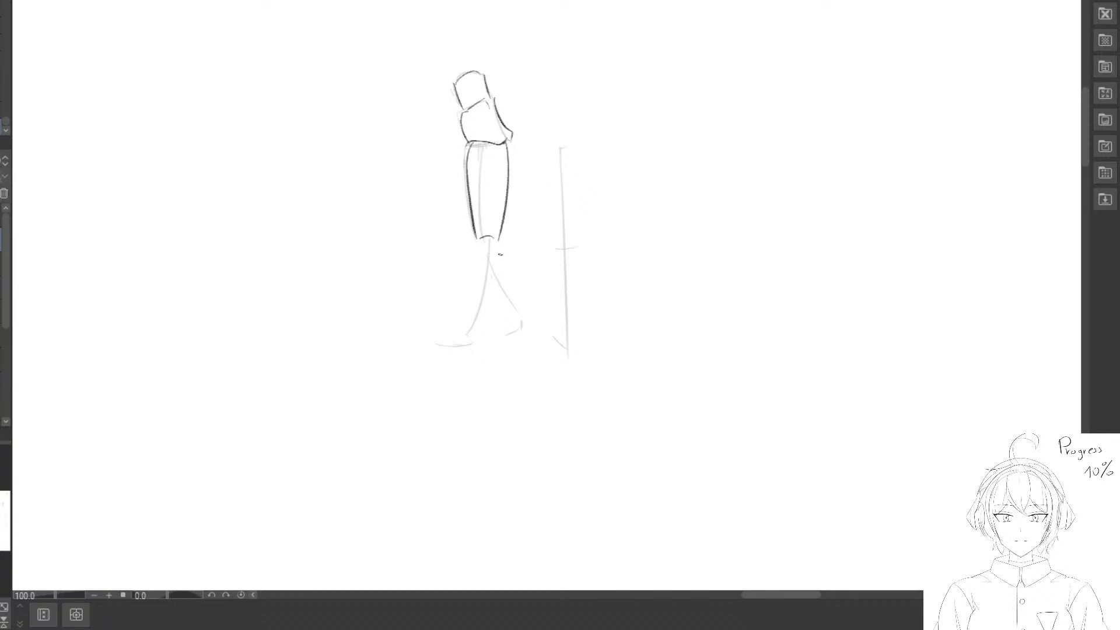
Draw the near leg's knee, lower leg and flat foot along the gesture line.
key(e)
mouse_move(496, 235)
mouse_down()
mouse_move(477, 341)
mouse_move(475, 282)
mouse_move(467, 334)
mouse_move(432, 342)
mouse_up()
drag(431, 344, 464, 347)
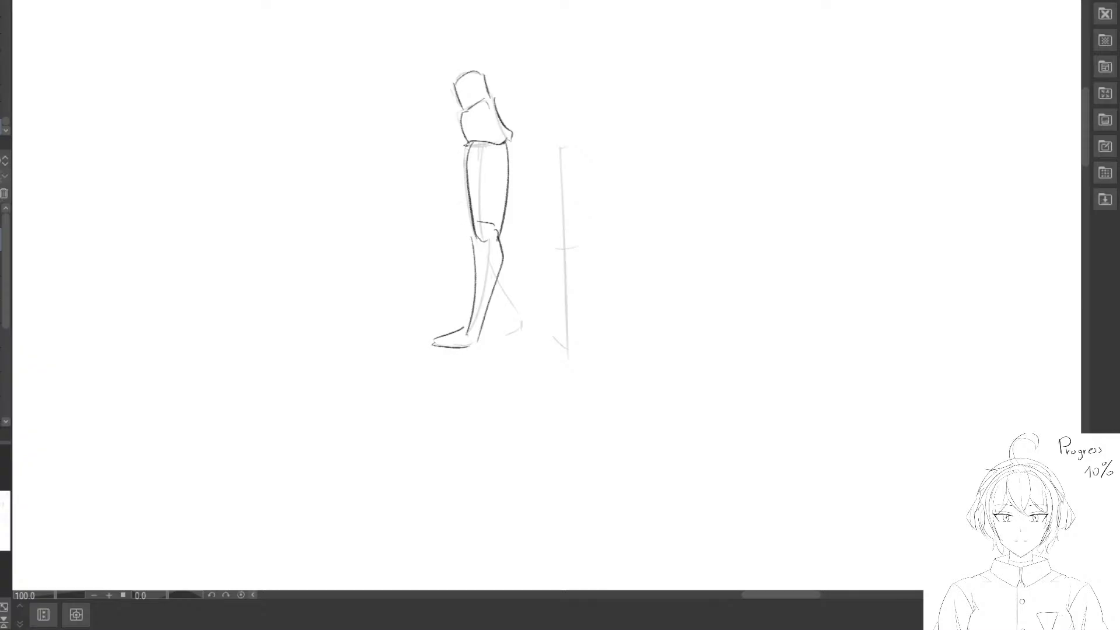
Draw the far leg's thigh and knee in front of the near thigh and its lower leg and foot behind the calf.
mouse_move(465, 140)
mouse_down()
mouse_move(468, 236)
mouse_move(460, 227)
mouse_move(470, 256)
mouse_move(506, 288)
mouse_up()
key(e)
key(p)
key(e)
key(p)
drag(501, 273, 505, 288)
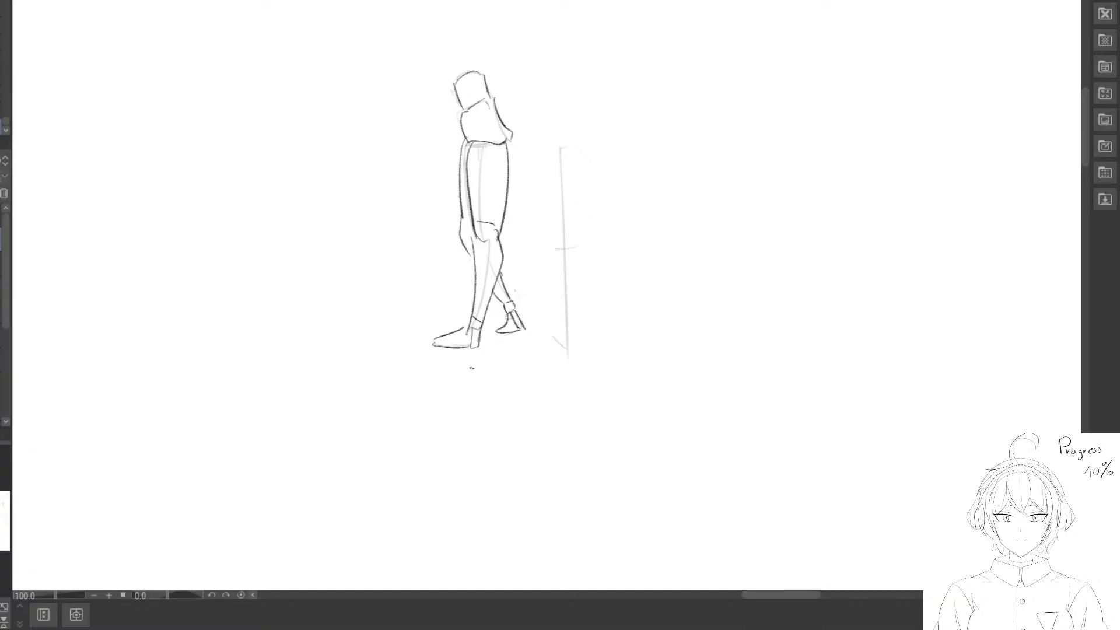
Redraw the near leg's knee band and back thigh contour, and add a stroke at the far calf.
key(ctrl+z)
mouse_move(503, 151)
mouse_down()
mouse_move(502, 221)
mouse_move(485, 242)
mouse_move(502, 241)
mouse_move(476, 230)
mouse_move(474, 239)
mouse_up()
drag(510, 152, 507, 208)
scroll(489, 347, down, 1)
drag(496, 269, 484, 306)
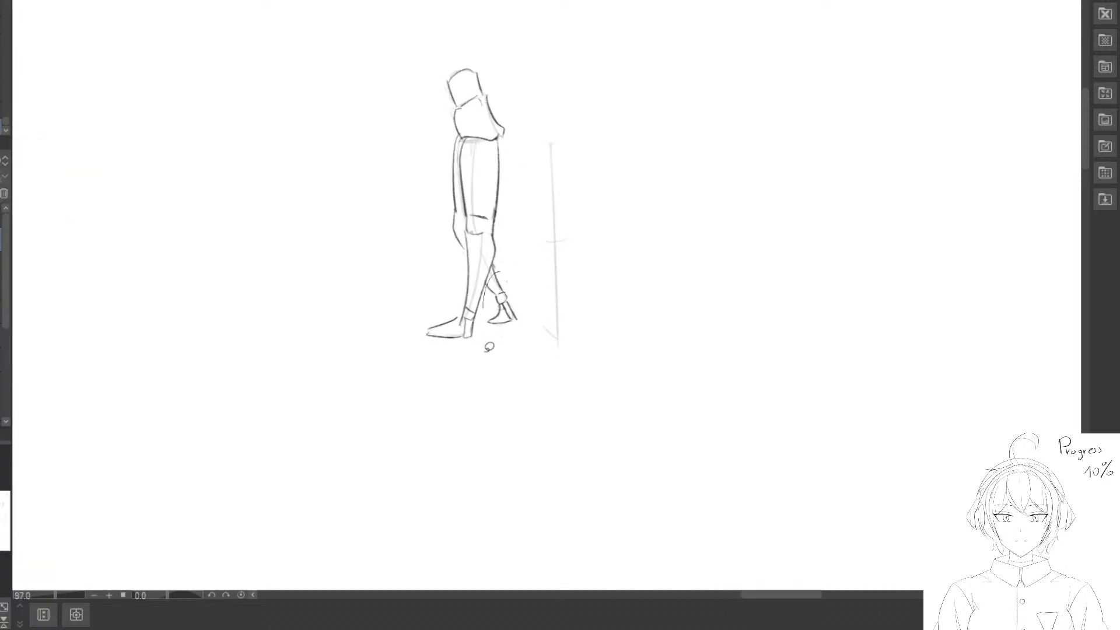
Lasso the far lower leg and foot, rotate them slightly and shift them farther behind the near leg.
mouse_move(489, 347)
mouse_down()
mouse_move(549, 250)
mouse_move(478, 270)
mouse_move(551, 262)
mouse_up()
key(ctrl+z)
scroll(536, 321, up, 2)
key(ctrl+t)
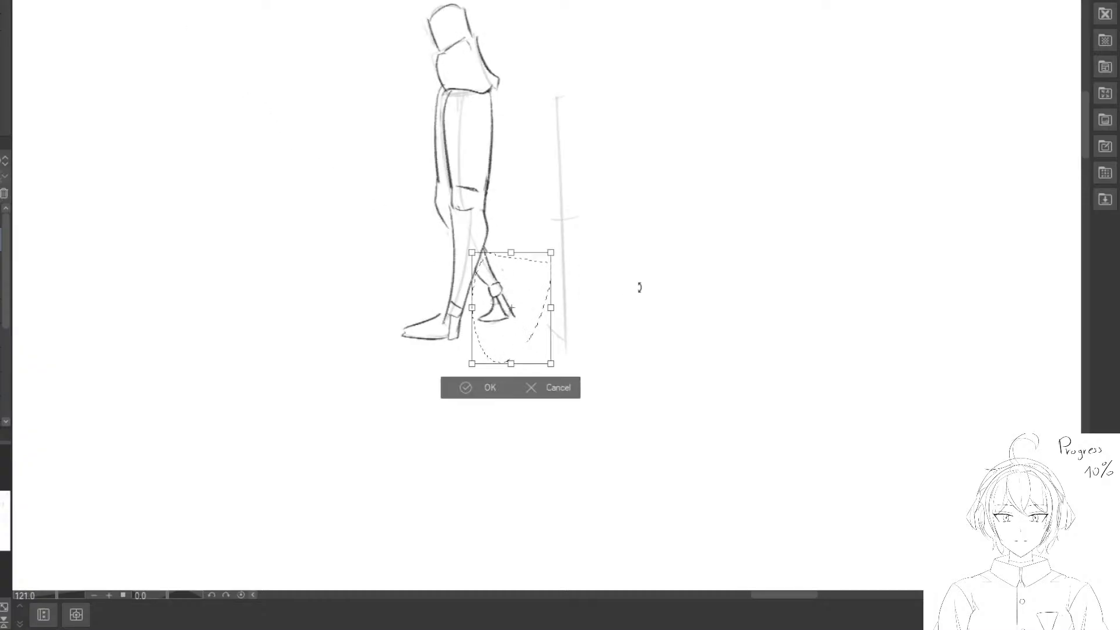
drag(638, 288, 635, 276)
drag(535, 332, 541, 334)
click(470, 390)
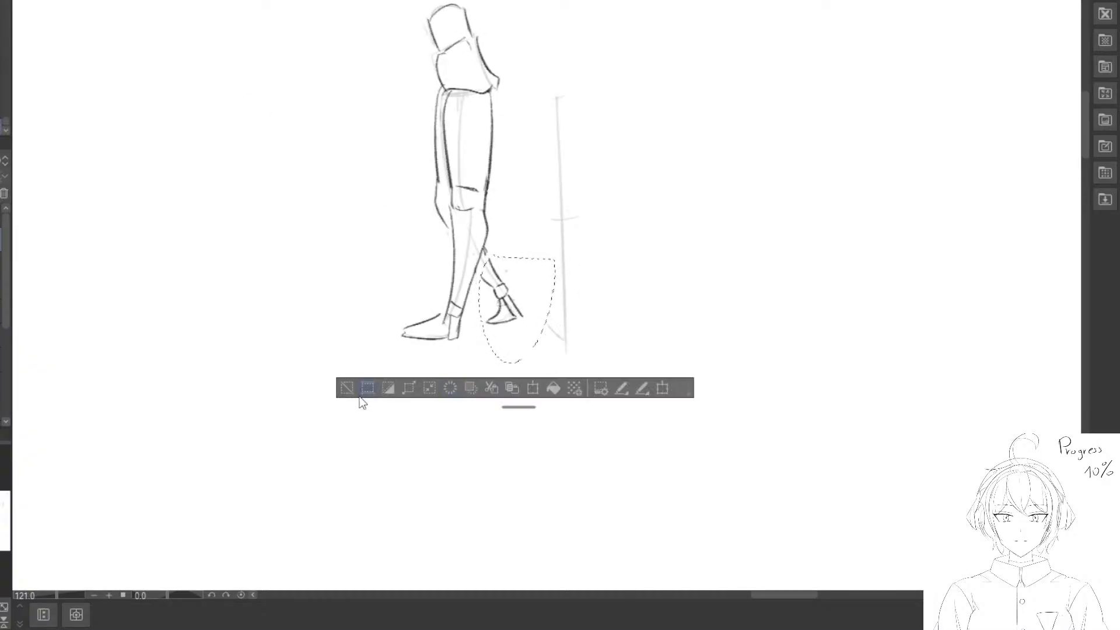
click(346, 388)
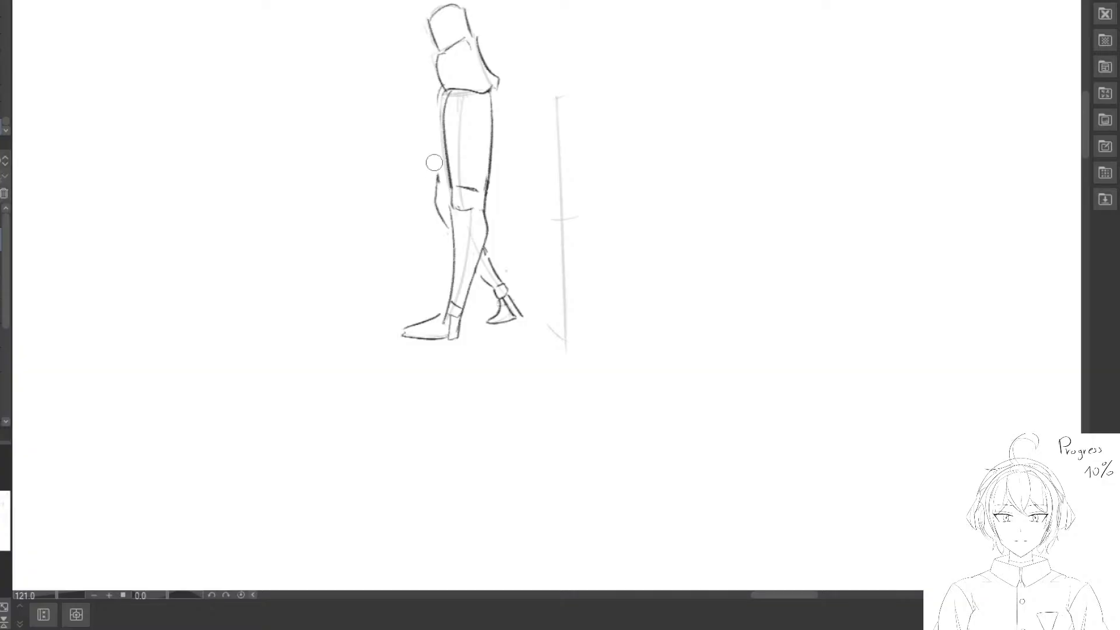
Erase the far thigh's front contour and redraw it with a fuller forward curve down to the knee.
mouse_move(439, 91)
mouse_down()
mouse_move(434, 178)
mouse_move(430, 101)
mouse_move(449, 110)
mouse_up()
key(p)
drag(442, 94, 437, 191)
mouse_move(444, 185)
mouse_down()
mouse_move(430, 127)
mouse_move(437, 99)
mouse_move(435, 201)
mouse_move(435, 96)
mouse_move(436, 186)
mouse_up()
key(e)
key(p)
key(e)
key(p)
key(e)
key(p)
key(ctrl+z)
key(e)
key(p)
mouse_move(441, 89)
mouse_down()
mouse_move(449, 193)
mouse_move(434, 103)
mouse_move(437, 190)
mouse_up()
key(e)
key(p)
key(e)
key(p)
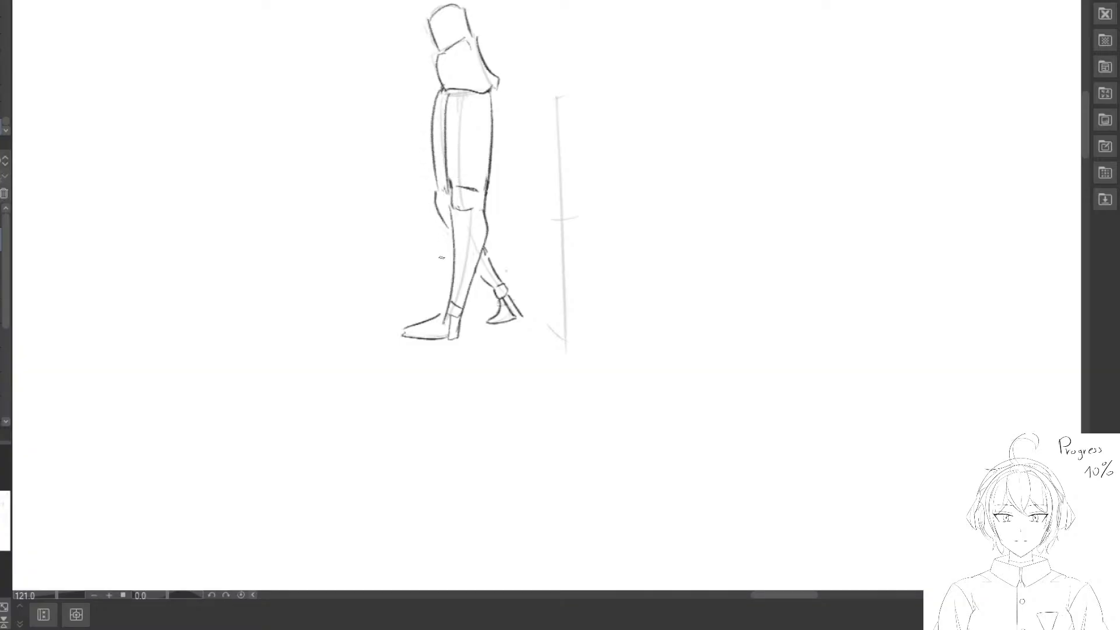
Erase and redraw the near thigh's front and back contours with rounder curves.
key(e)
drag(456, 109, 449, 180)
key(p)
drag(451, 93, 448, 192)
key(e)
drag(457, 118, 455, 140)
key(p)
mouse_move(448, 93)
mouse_down()
mouse_move(446, 195)
mouse_move(492, 121)
mouse_move(487, 195)
mouse_up()
key(e)
key(p)
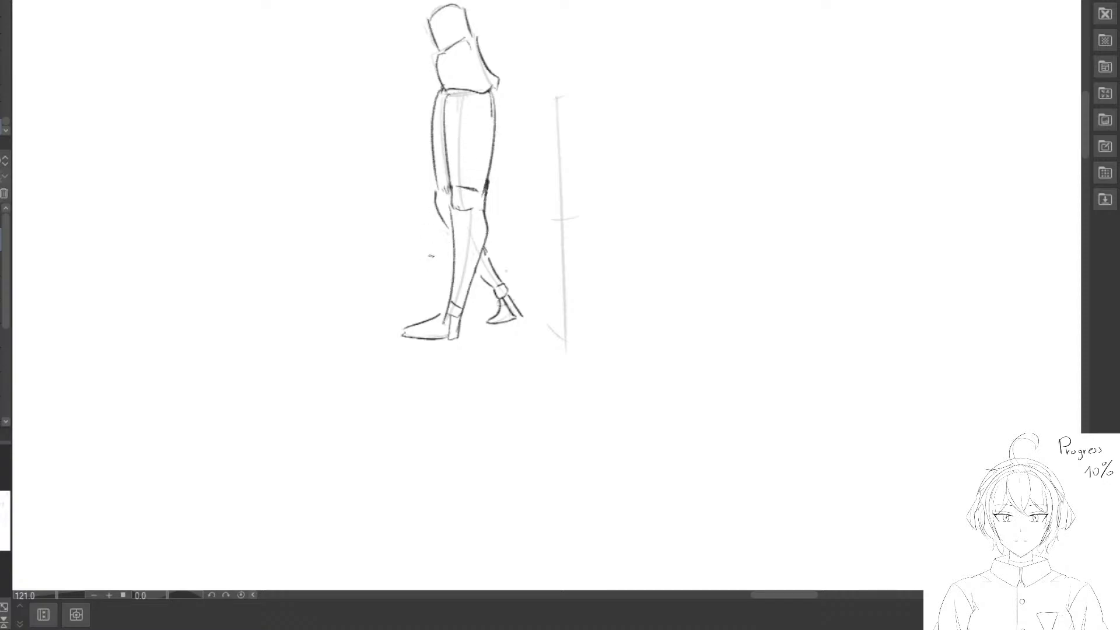
Lasso the near lower leg and foot, rotate them to swing the foot forward and reposition them under the knee.
mouse_move(420, 292)
mouse_down()
mouse_move(479, 290)
mouse_move(495, 250)
mouse_move(469, 215)
mouse_up()
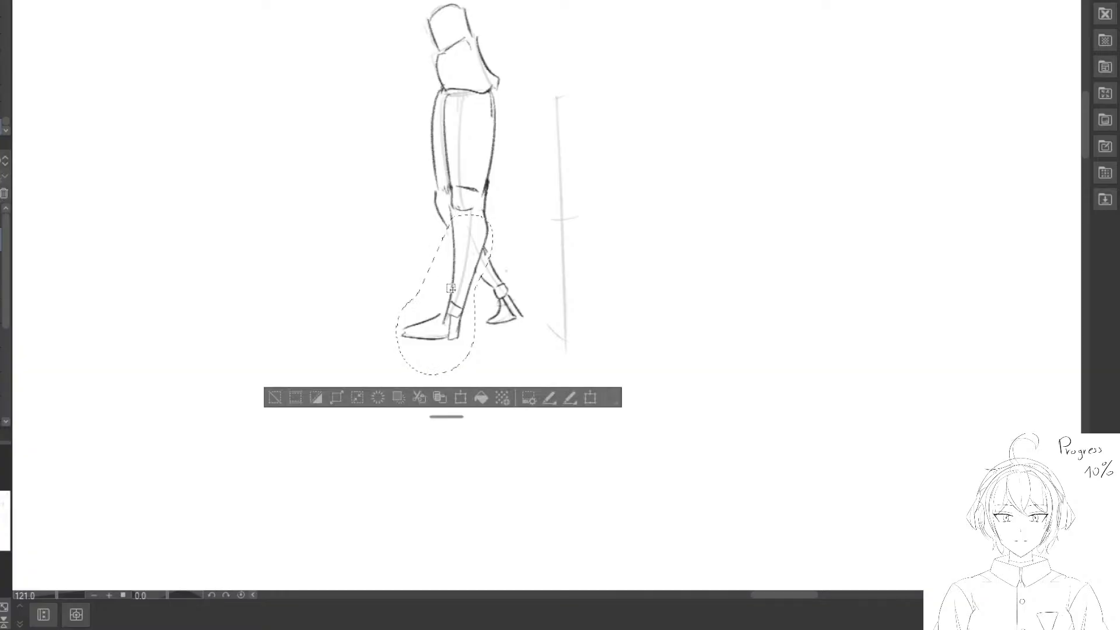
key(ctrl+t)
drag(621, 224, 619, 238)
drag(483, 315, 469, 316)
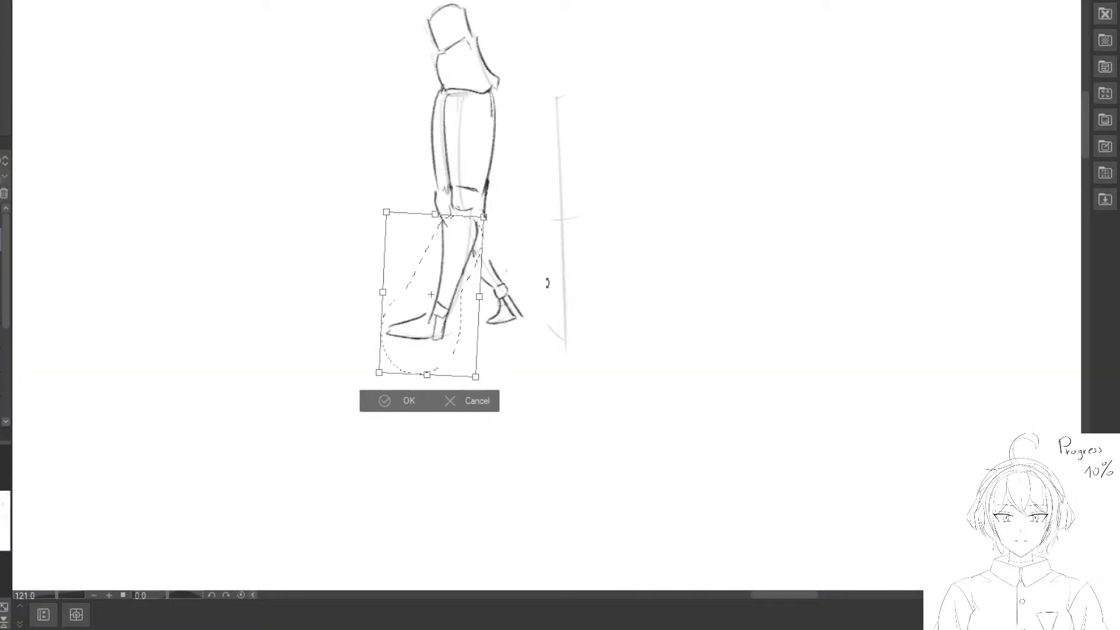
drag(547, 282, 546, 288)
drag(475, 326, 486, 325)
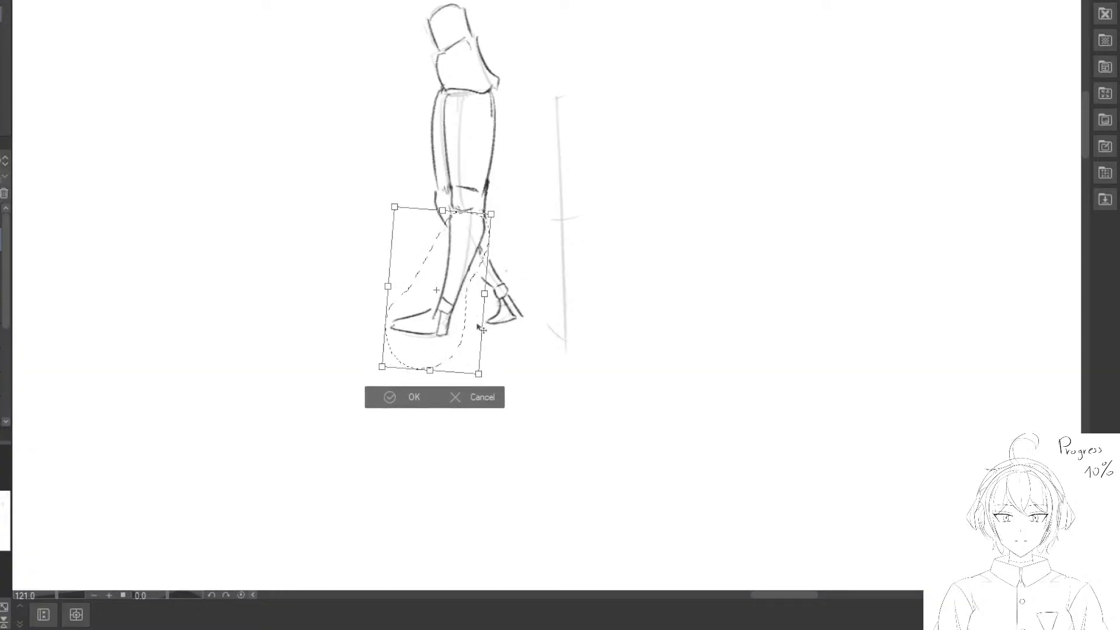
click(411, 399)
click(268, 394)
Erase the near lower leg's shin and calf contours and redraw them from the knee to the ankle.
key(e)
drag(444, 287, 450, 228)
key(p)
mouse_move(450, 217)
mouse_down()
mouse_move(446, 300)
mouse_move(484, 238)
mouse_move(456, 313)
mouse_move(485, 238)
mouse_move(454, 309)
mouse_up()
key(e)
key(p)
key(e)
key(p)
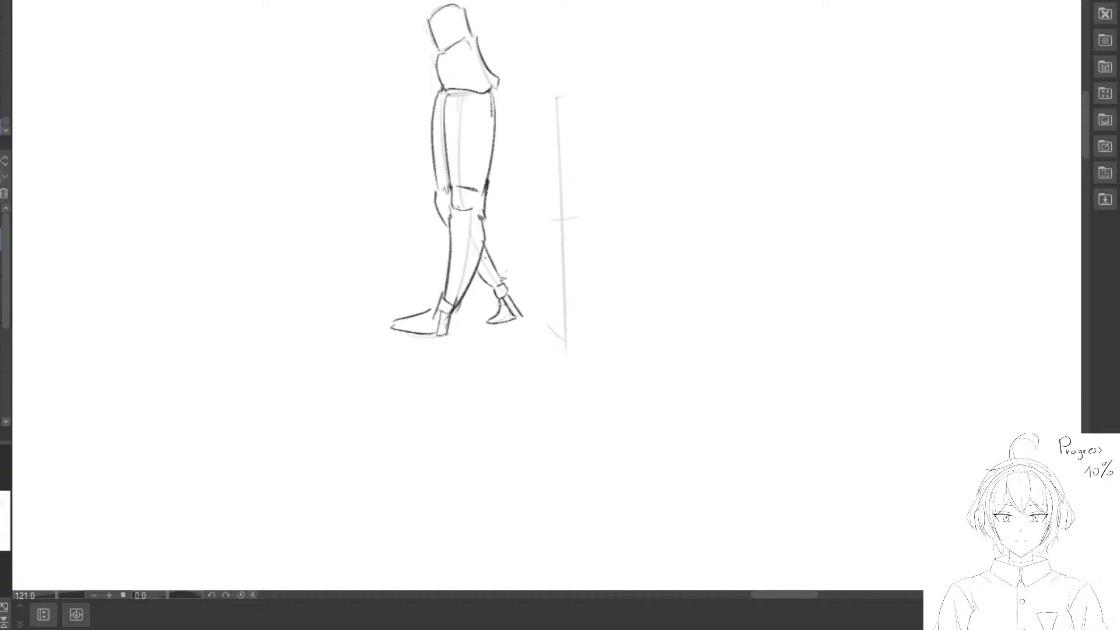
Lasso the far lower leg and foot and rotate them slightly behind the near calf.
mouse_move(496, 269)
mouse_down()
mouse_move(507, 349)
mouse_move(548, 274)
mouse_up()
key(ctrl+t)
drag(548, 263, 523, 359)
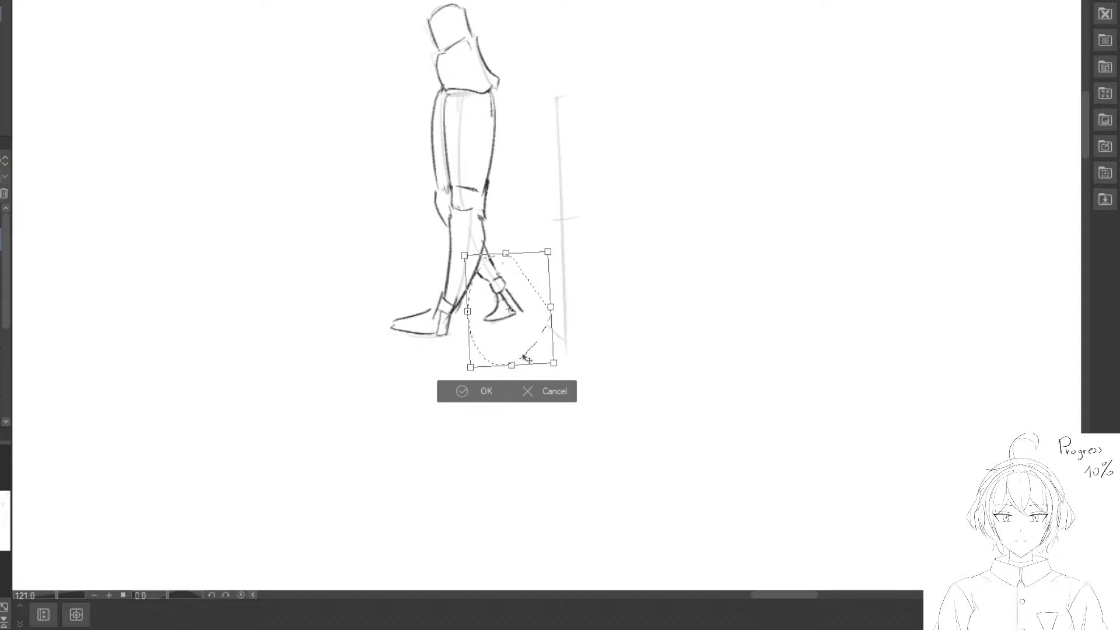
click(467, 392)
click(337, 394)
scroll(356, 325, down, 3)
mouse_move(413, 43)
mouse_down()
mouse_move(391, 383)
mouse_move(517, 53)
mouse_up()
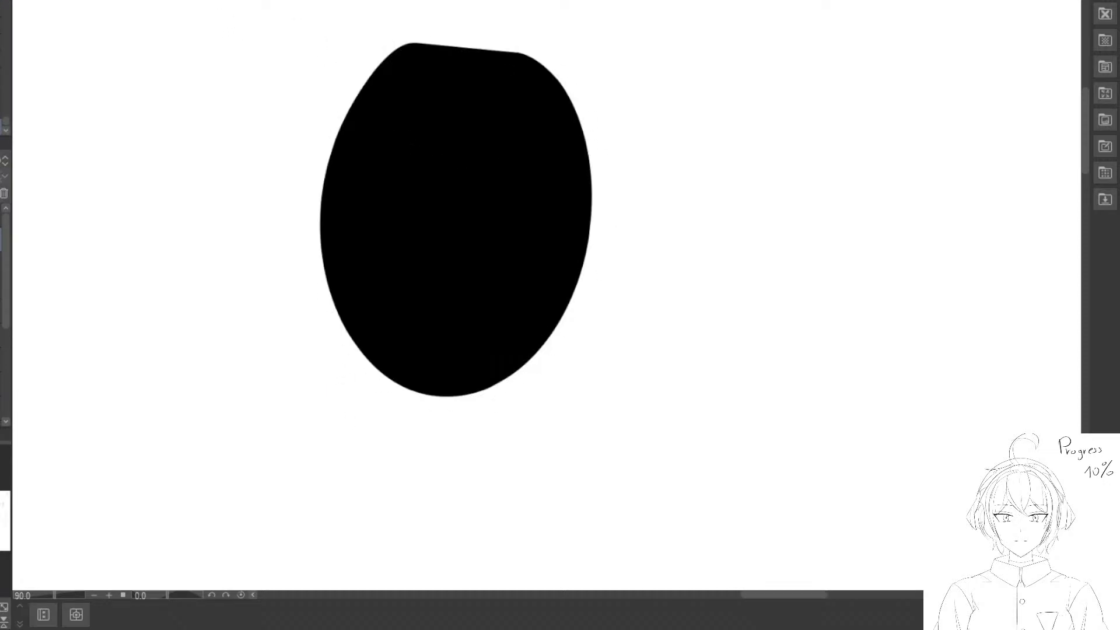
key(ctrl+z)
drag(467, 236, 488, 215)
scroll(487, 215, up, 2)
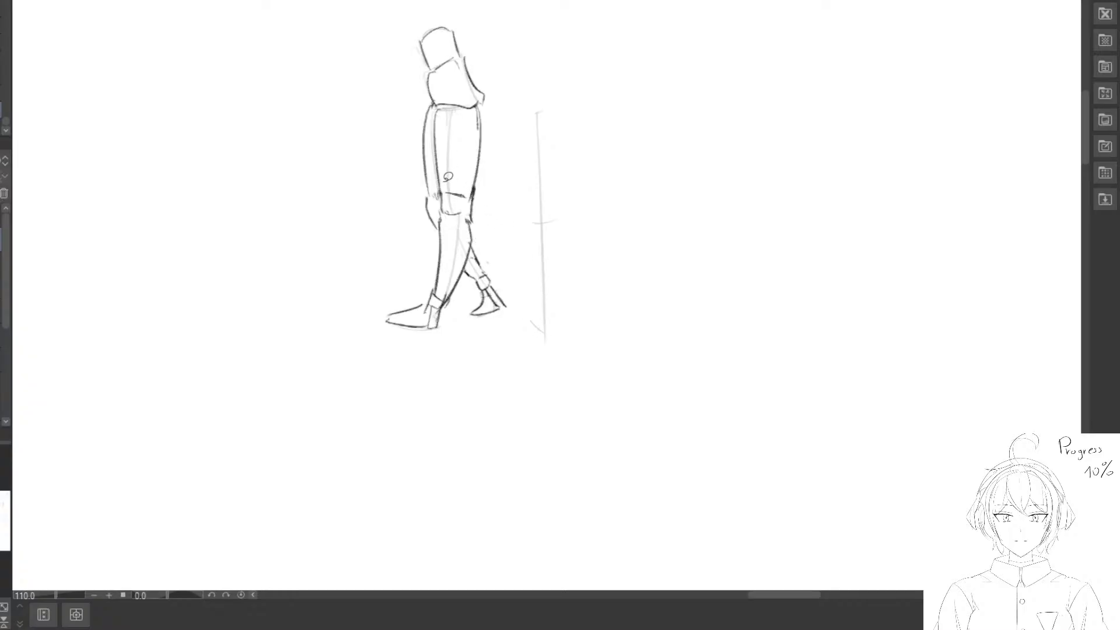
Lasso the knees, nudge them slightly upward and redraw the near shin and calf lines to reconnect with them.
mouse_move(441, 181)
mouse_down()
mouse_move(491, 223)
mouse_move(484, 202)
mouse_move(497, 196)
mouse_move(468, 208)
mouse_up()
key(ctrl+z)
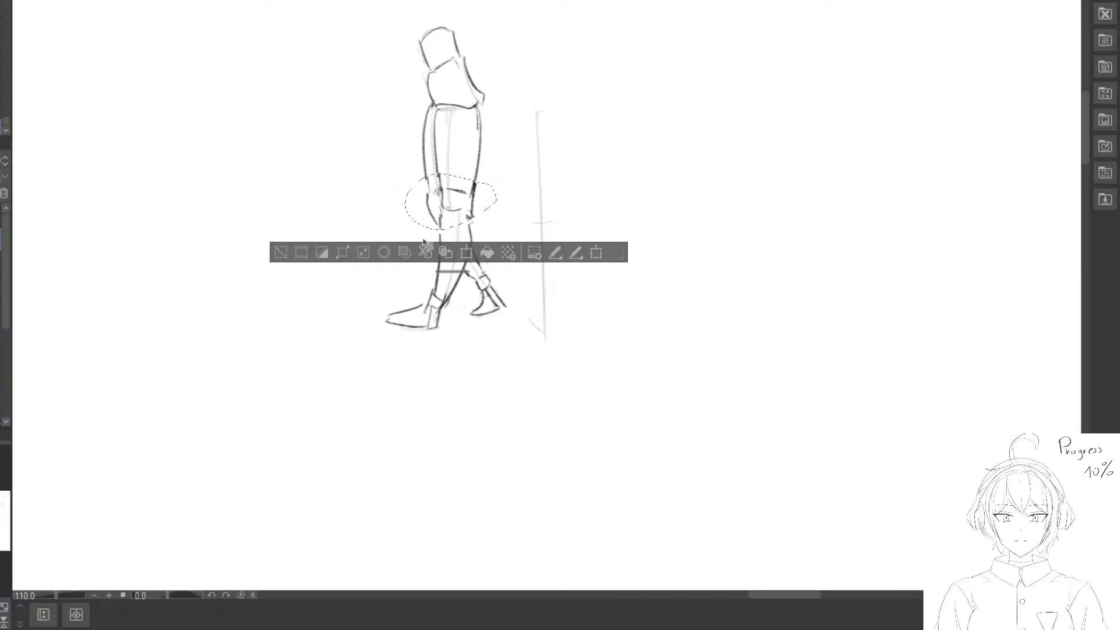
click(279, 255)
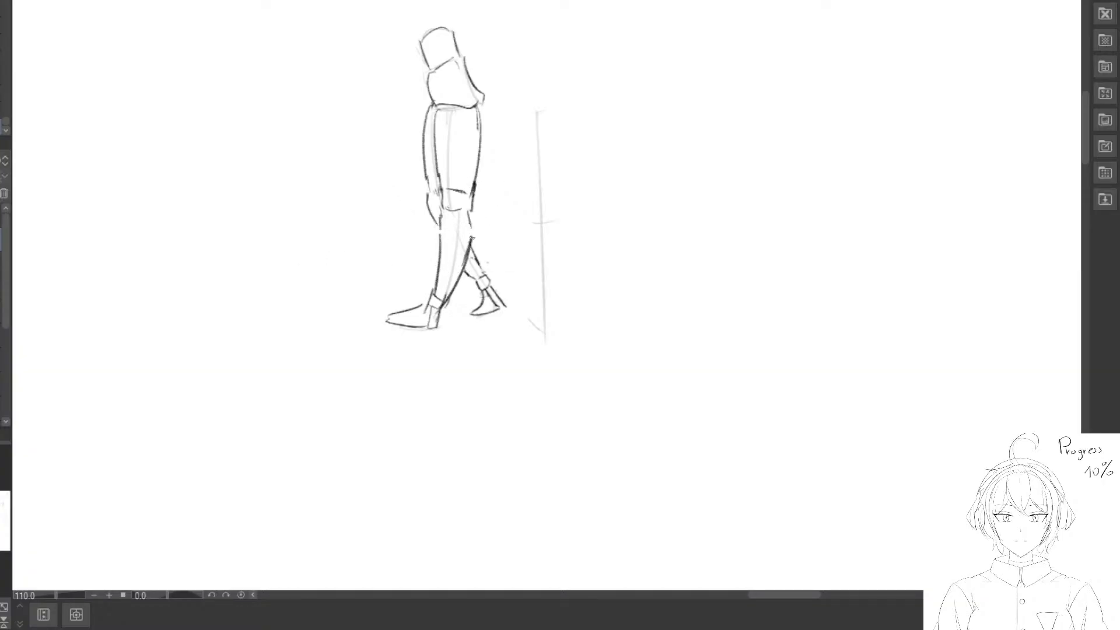
drag(442, 225, 437, 287)
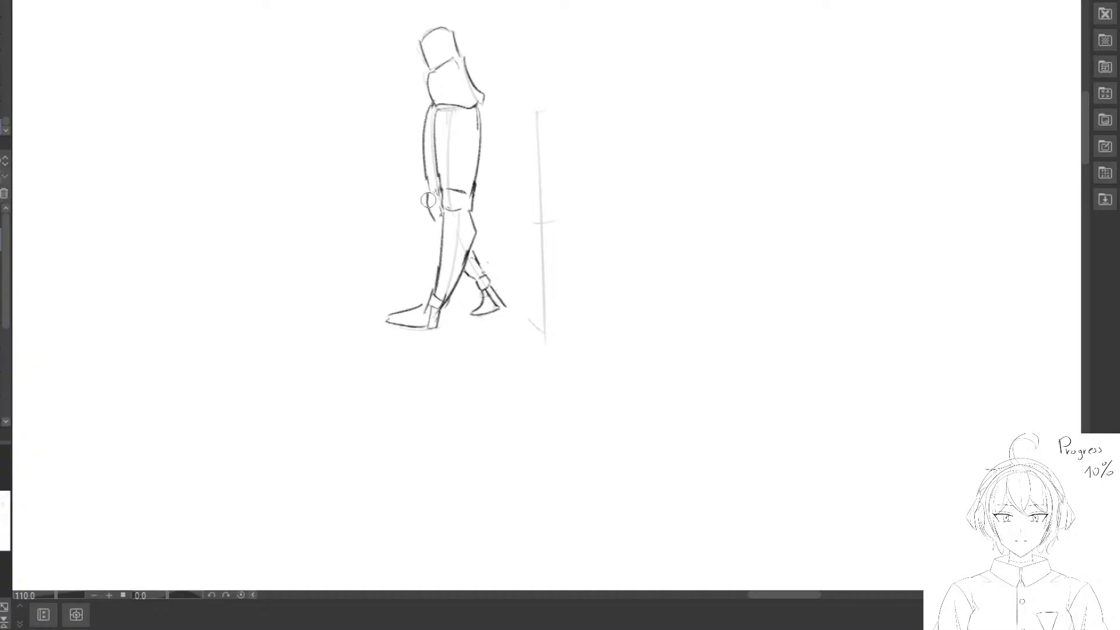
Lasso the walking-leg sketch, place it over the matching reference figure, and scale and rotate it to fit for a proportion check.
scroll(427, 251, down, 3)
mouse_move(449, 51)
mouse_down()
mouse_move(518, 356)
mouse_move(545, 80)
mouse_move(562, 190)
mouse_up()
mouse_move(538, 282)
mouse_down()
mouse_move(357, 164)
mouse_move(305, 200)
mouse_move(513, 350)
mouse_move(432, 321)
mouse_move(576, 367)
mouse_move(484, 338)
mouse_up()
key(ctrl+t)
mouse_move(537, 114)
mouse_down()
mouse_move(505, 146)
mouse_move(527, 116)
mouse_up()
key(Return)
drag(491, 245, 528, 204)
key(ctrl+t)
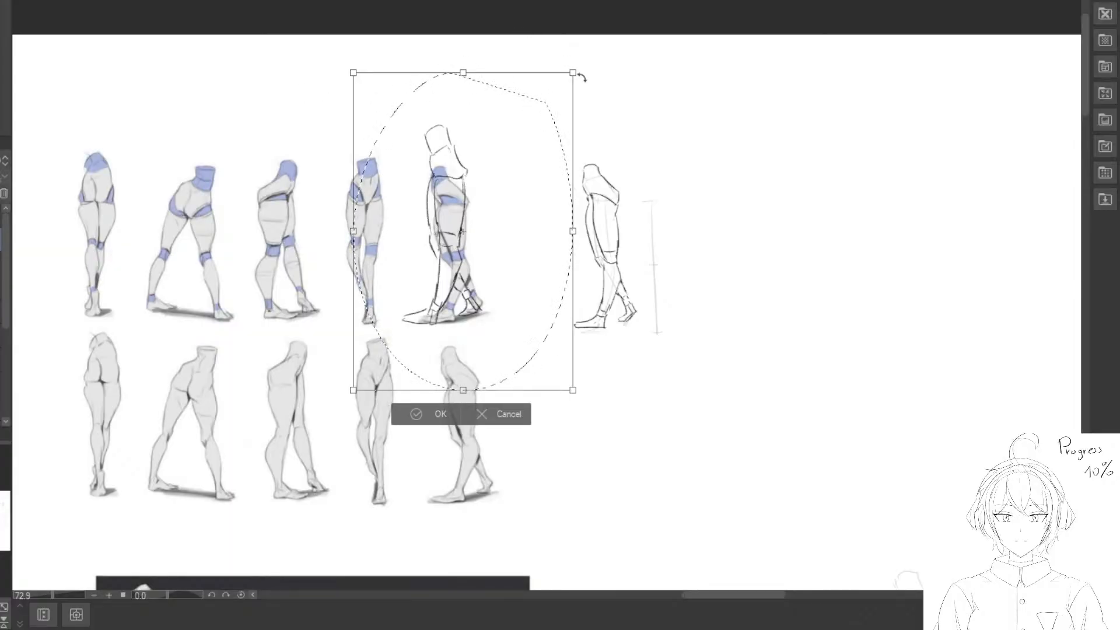
drag(581, 77, 521, 141)
mouse_move(493, 172)
mouse_down()
mouse_move(520, 160)
mouse_move(511, 183)
mouse_up()
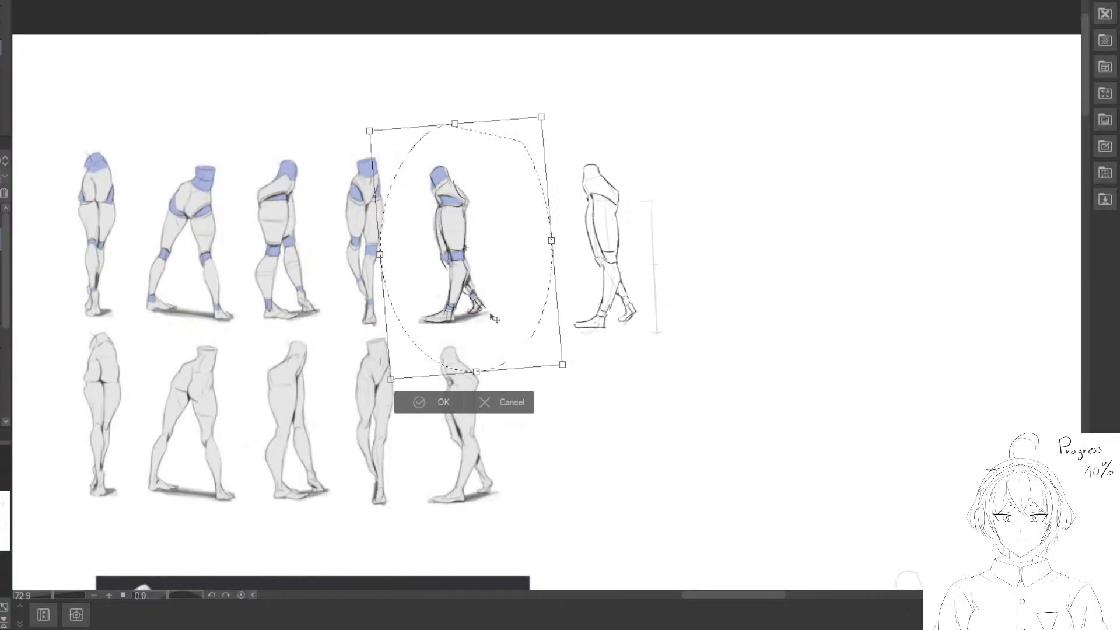
click(439, 402)
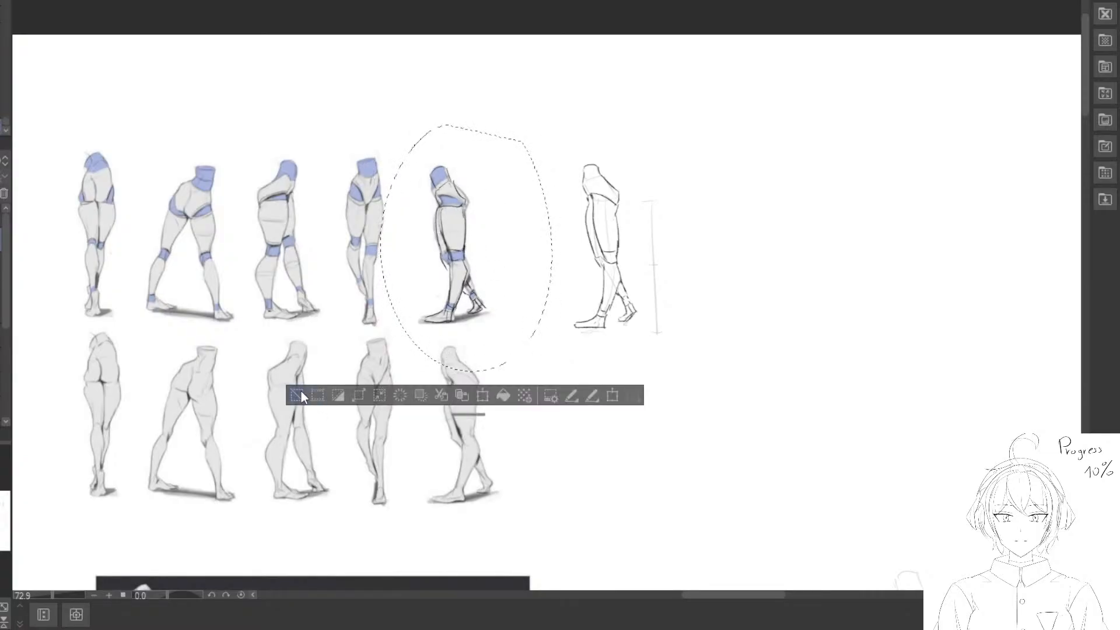
Undo the overlay to put the walking-leg sketch back in its place, and clear the selection.
click(301, 391)
key(ctrl+z)
key(ctrl+z)
drag(685, 365, 118, 101)
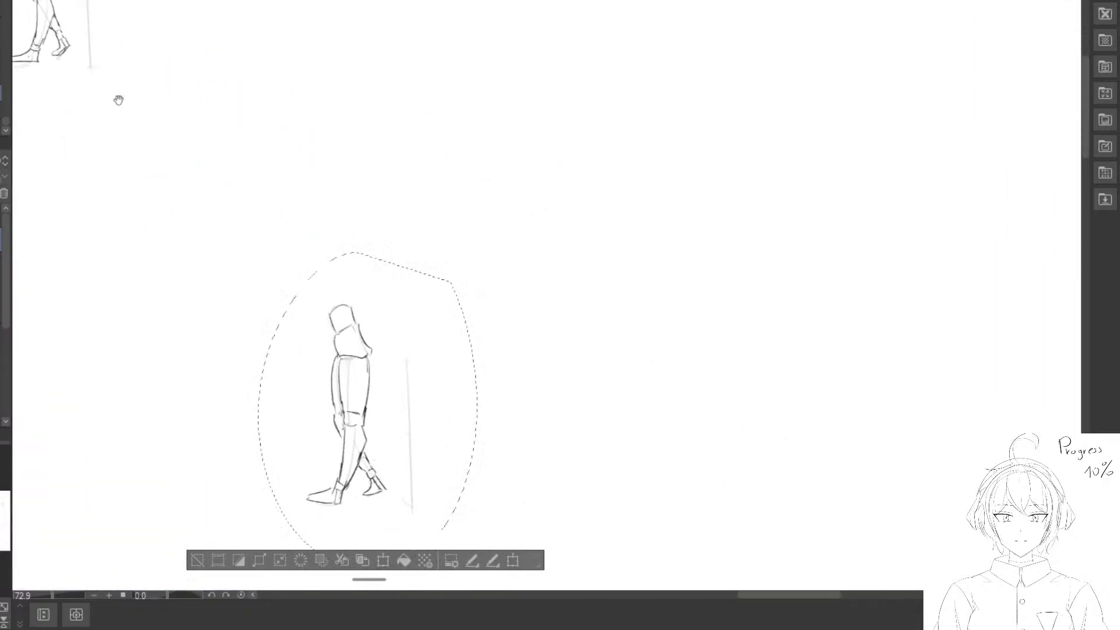
click(198, 560)
Draw a vertical height guide in a blank area, marking its ends, midpoint, shoulder level and a tilted pelvis line.
drag(465, 86, 429, 324)
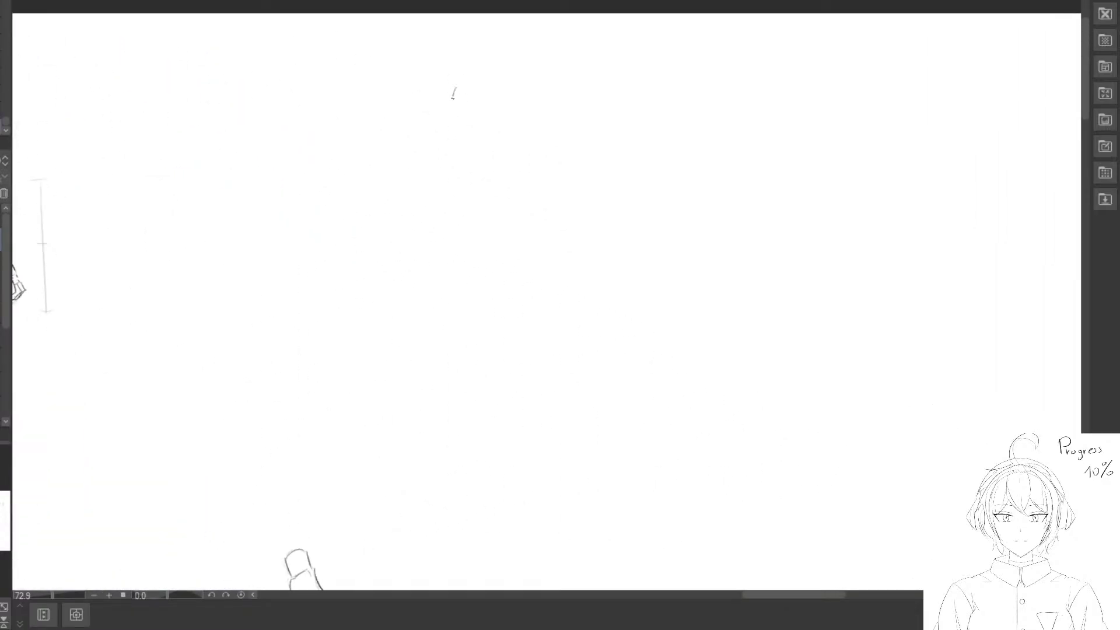
drag(453, 92, 452, 425)
drag(413, 94, 467, 90)
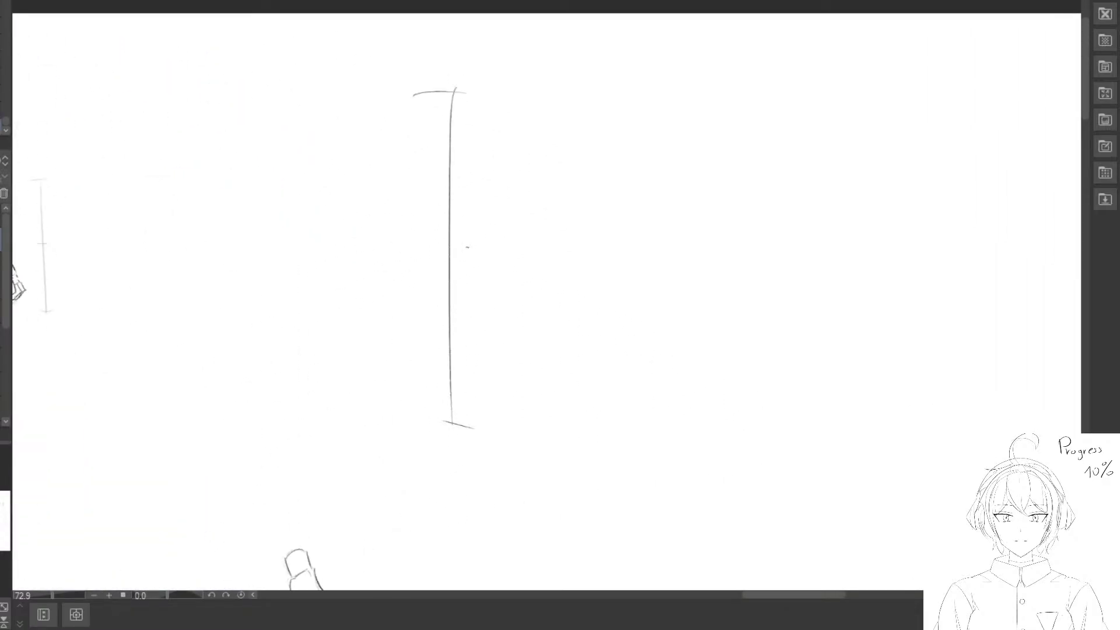
drag(427, 257, 466, 255)
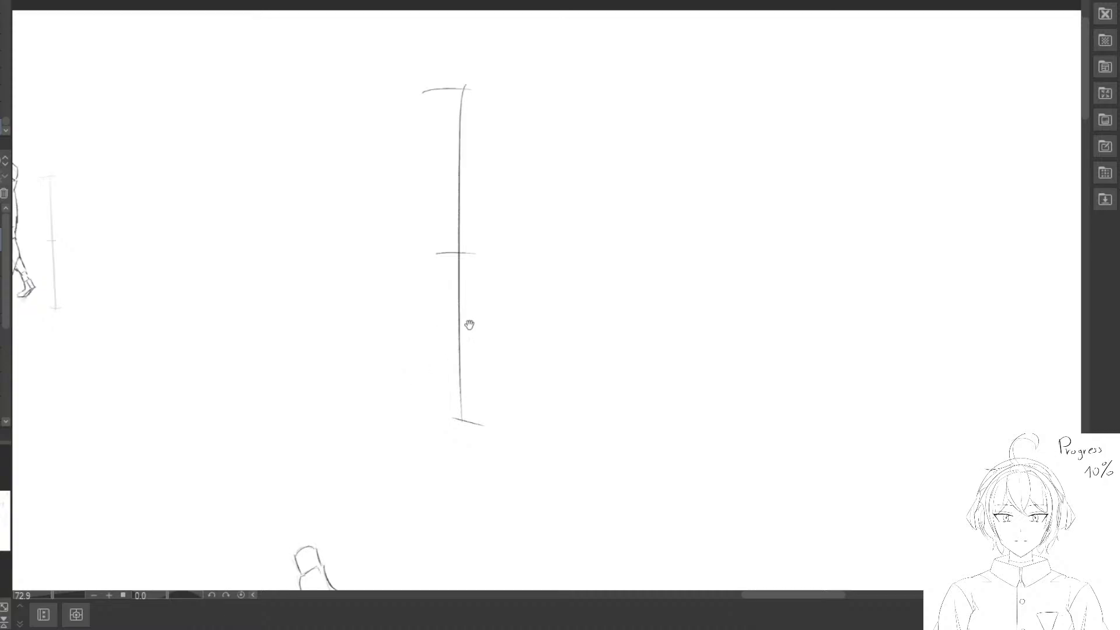
drag(467, 322, 532, 310)
drag(505, 121, 566, 125)
drag(482, 234, 542, 218)
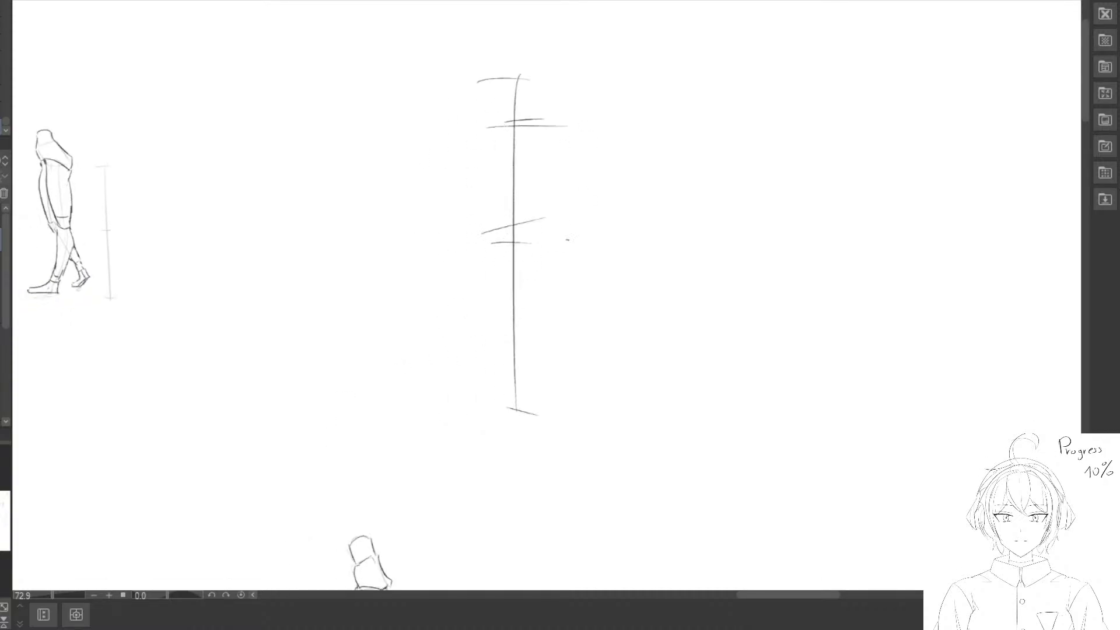
Sketch the striding leg lines and front foot, and block in the head, neck, rib cage, waist and pelvis around the guide.
mouse_move(532, 264)
mouse_down()
mouse_move(531, 219)
mouse_move(456, 355)
mouse_up()
drag(537, 214, 593, 354)
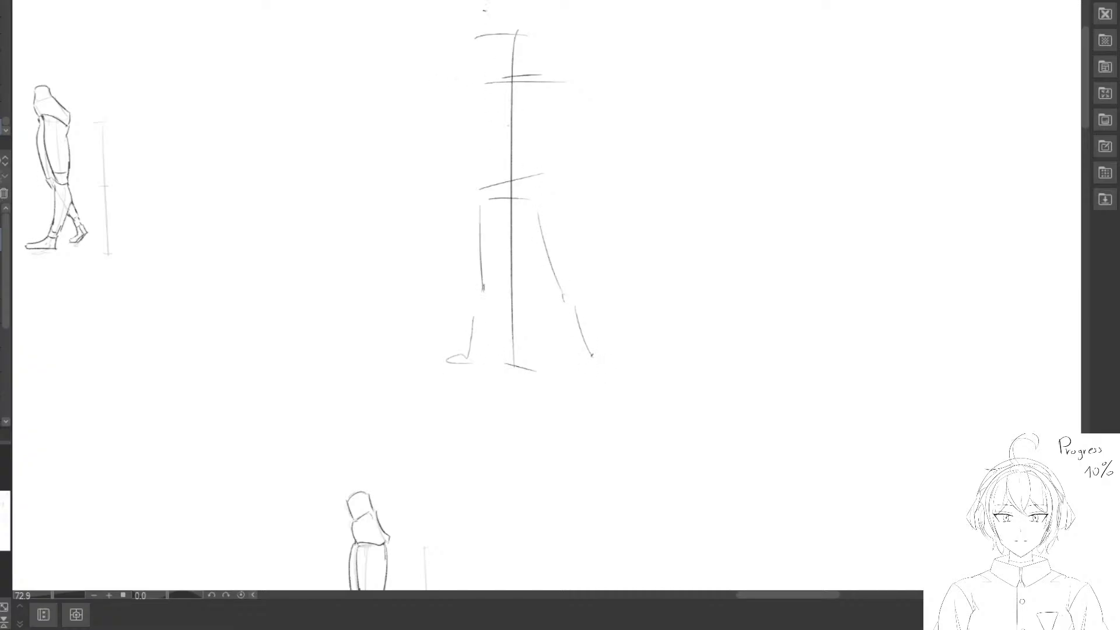
drag(513, 33, 505, 36)
mouse_move(481, 92)
mouse_down()
mouse_move(529, 89)
mouse_move(513, 142)
mouse_up()
mouse_move(535, 85)
mouse_down()
mouse_move(539, 111)
mouse_move(507, 167)
mouse_up()
drag(531, 133, 538, 203)
drag(536, 168, 535, 202)
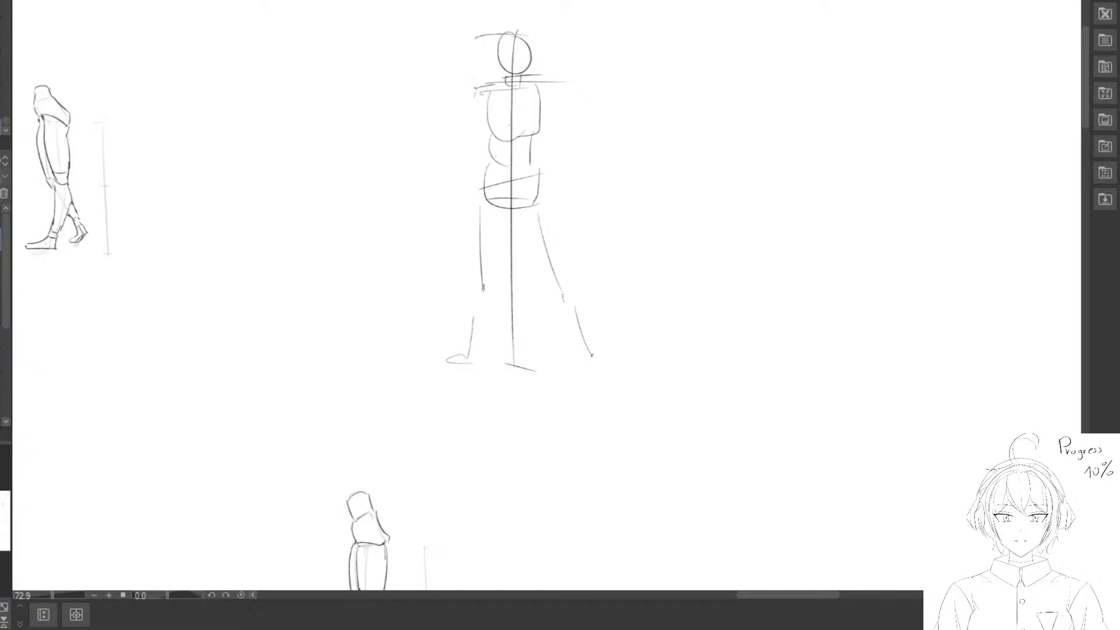
Sketch one arm as a simple line from the shoulder to the hand beside the torso.
drag(477, 88, 462, 199)
mouse_move(551, 182)
mouse_down()
mouse_move(544, 220)
mouse_move(604, 187)
mouse_up()
mouse_move(667, 201)
mouse_down()
mouse_move(573, 222)
mouse_move(575, 159)
mouse_up()
mouse_move(507, 39)
mouse_down()
mouse_move(484, 222)
mouse_move(497, 230)
mouse_move(511, 132)
mouse_up()
Draw a gesture curve beside the figure, erase it and redraw it as an S-shaped curve.
key(e)
key(p)
drag(498, 57, 484, 221)
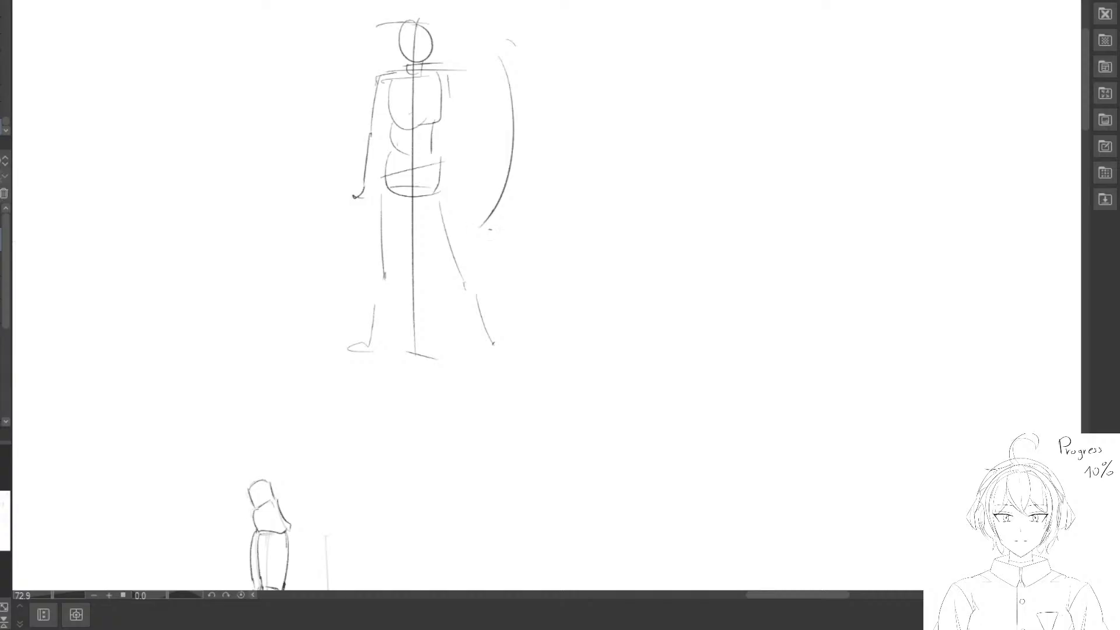
key(e)
mouse_move(510, 50)
mouse_down()
mouse_move(492, 217)
mouse_move(484, 166)
mouse_move(470, 230)
mouse_up()
key(p)
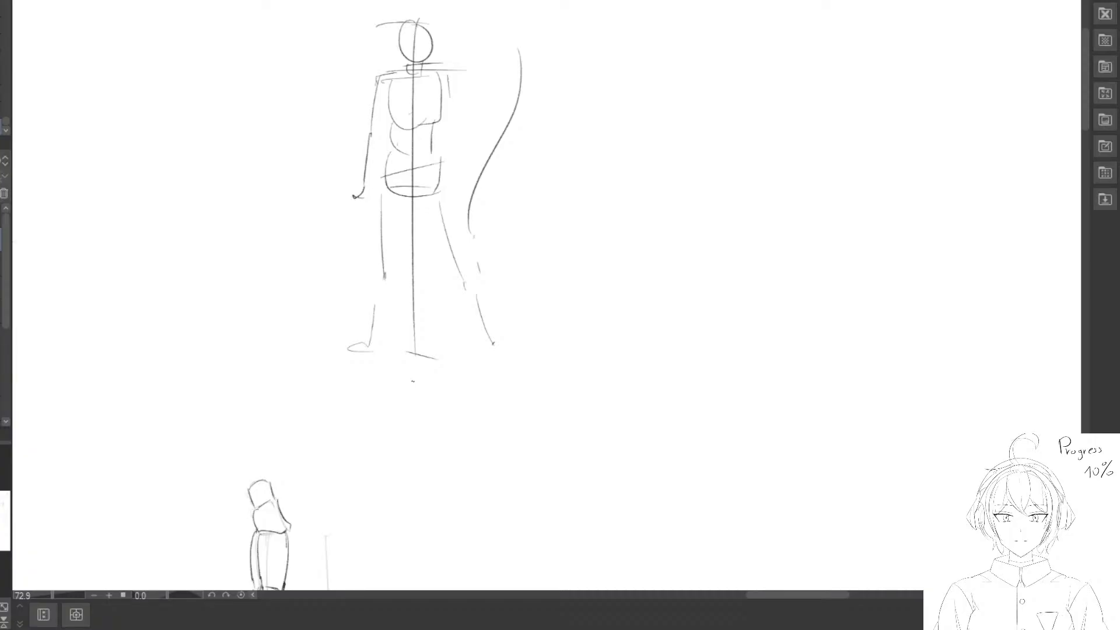
mouse_move(420, 252)
mouse_down()
mouse_move(482, 308)
mouse_move(479, 324)
mouse_move(399, 262)
mouse_move(432, 234)
mouse_up()
drag(465, 253, 495, 175)
Circle the figure's head, neck, rib cage and shoulder as separate body parts.
scroll(404, 255, down, 5)
drag(375, 289, 538, 314)
scroll(302, 332, up, 5)
mouse_move(373, 82)
mouse_down()
mouse_move(421, 115)
mouse_move(369, 79)
mouse_up()
mouse_move(441, 213)
mouse_down()
mouse_move(475, 196)
mouse_move(475, 181)
mouse_up()
mouse_move(415, 135)
mouse_down()
mouse_move(371, 163)
mouse_move(438, 127)
mouse_move(411, 107)
mouse_move(357, 163)
mouse_move(363, 122)
mouse_up()
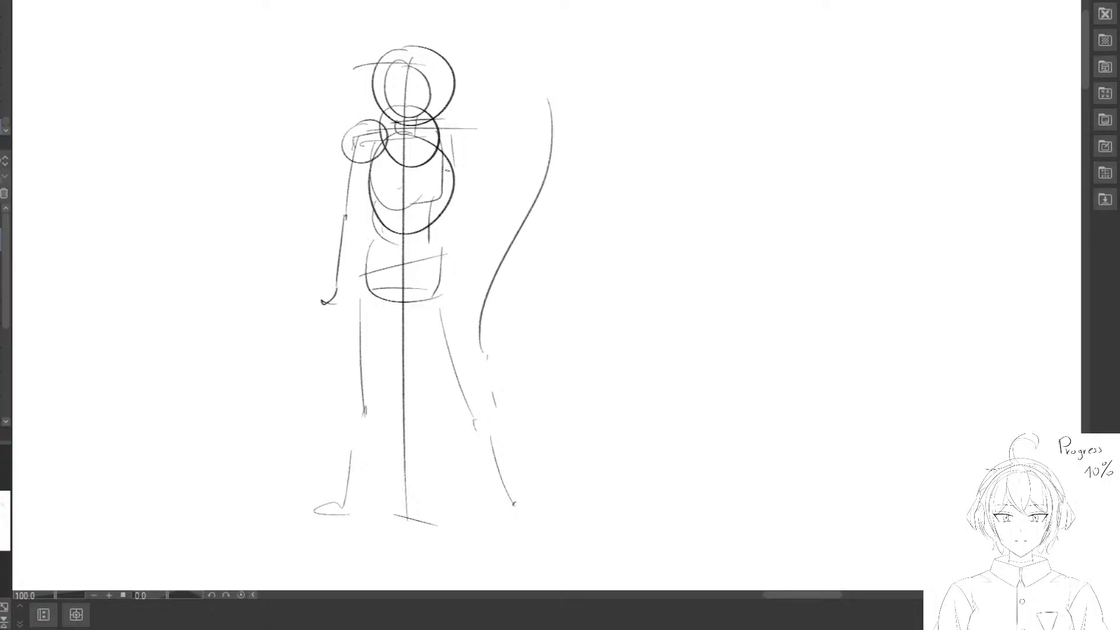
Circle the figure's arm, pelvis, front thigh and front foot as separate body parts.
mouse_move(330, 186)
mouse_down()
mouse_move(351, 151)
mouse_move(396, 146)
mouse_move(378, 116)
mouse_up()
drag(443, 280, 419, 234)
mouse_move(385, 172)
mouse_down()
mouse_move(365, 228)
mouse_move(438, 171)
mouse_up()
mouse_move(359, 208)
mouse_down()
mouse_move(387, 334)
mouse_move(384, 210)
mouse_up()
drag(371, 334, 370, 257)
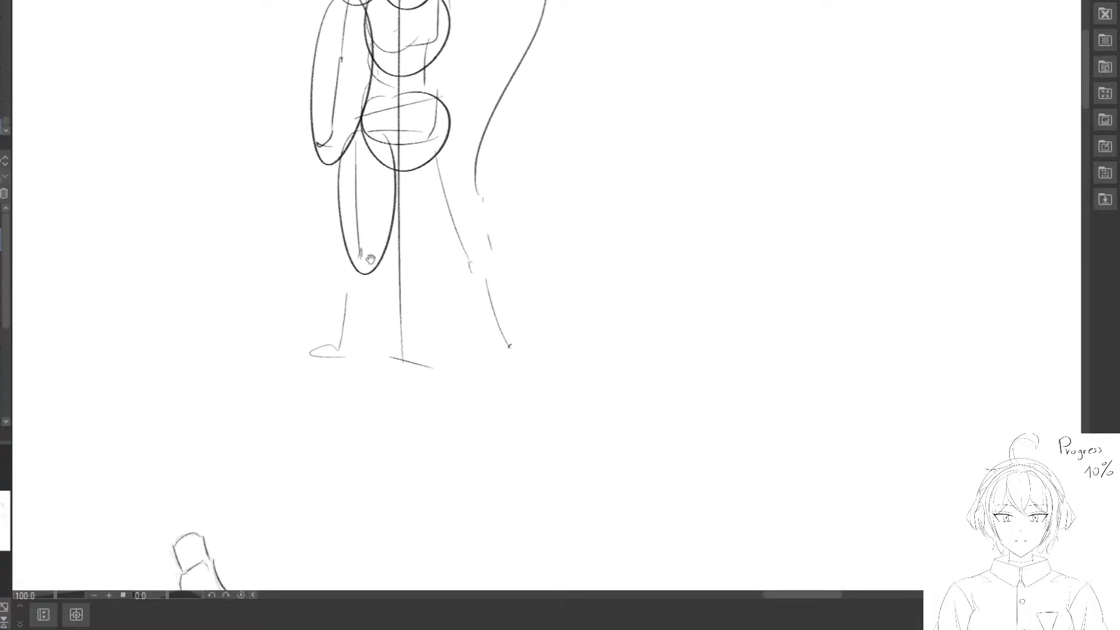
drag(332, 323, 352, 311)
scroll(349, 321, down, 3)
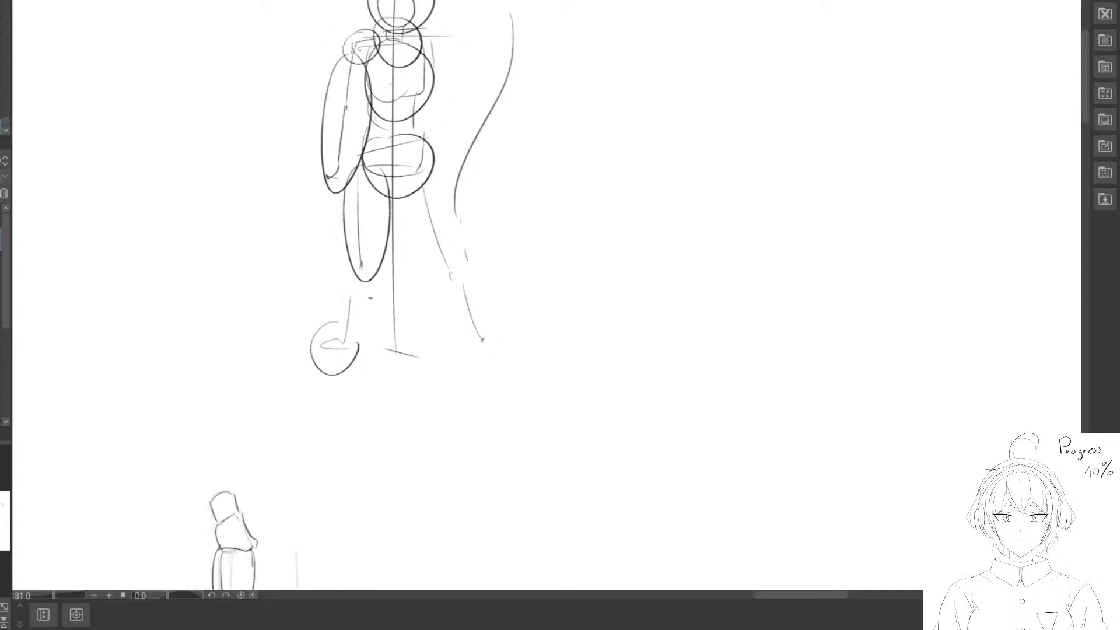
drag(514, 176, 460, 199)
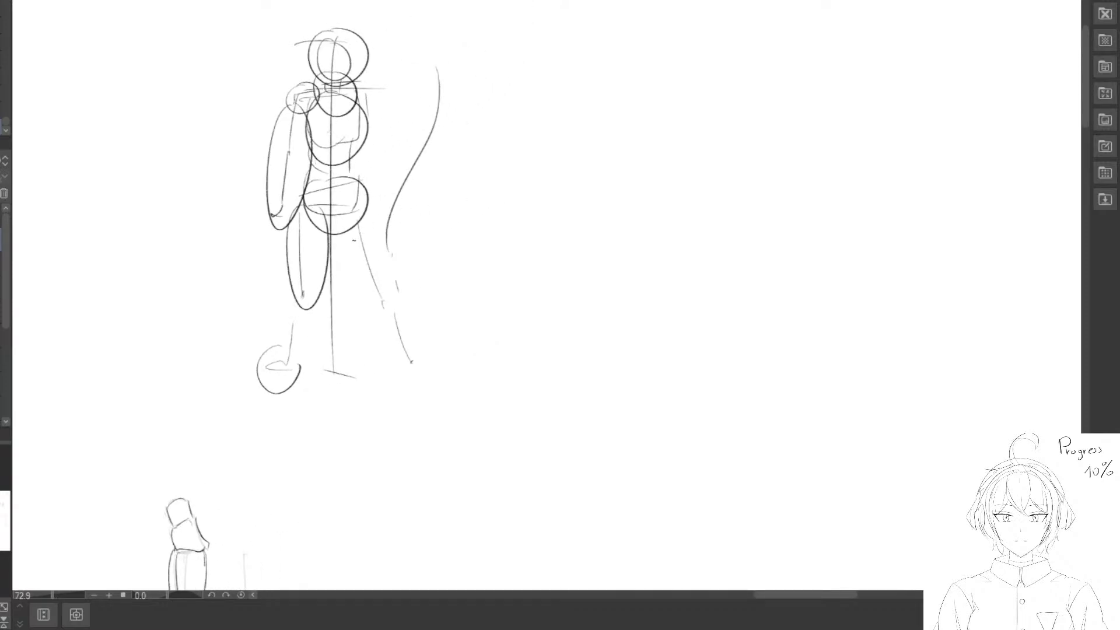
Lasso the full-figure construction with its gesture curve, move it below the collected leg studies and clear the selection.
scroll(359, 251, down, 5)
drag(268, 420, 373, 228)
mouse_move(266, 290)
mouse_down()
mouse_move(388, 260)
mouse_move(574, 255)
mouse_move(349, 331)
mouse_up()
drag(456, 286, 203, 347)
scroll(310, 335, down, 4)
drag(417, 358, 302, 245)
mouse_move(347, 363)
mouse_down()
mouse_move(277, 280)
mouse_move(516, 339)
mouse_up()
drag(296, 253, 410, 312)
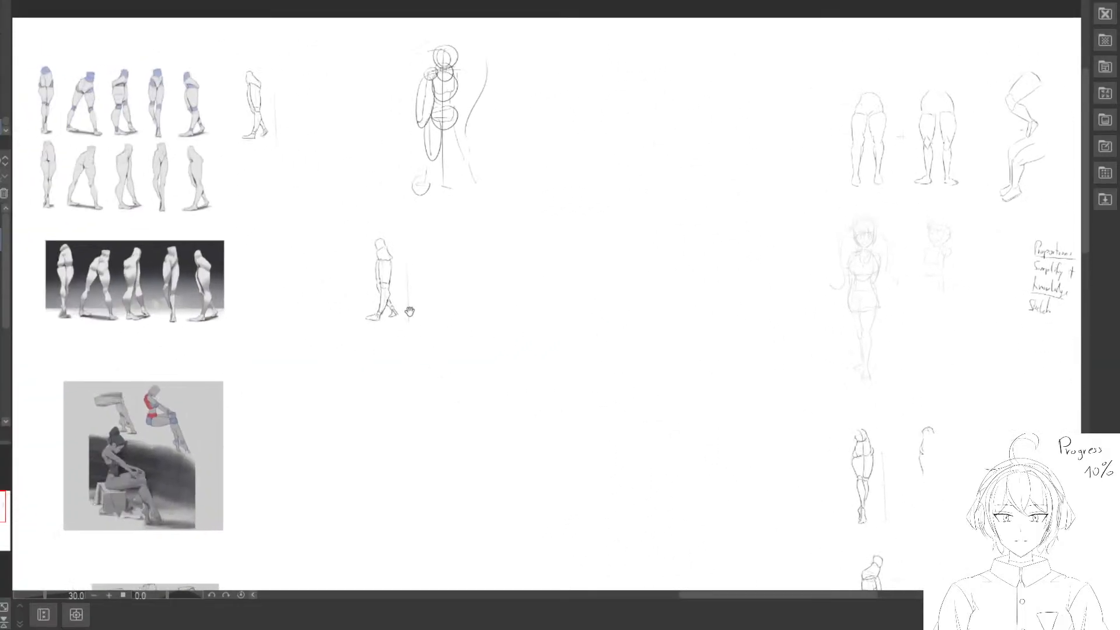
mouse_move(460, 25)
mouse_down()
mouse_move(382, 103)
mouse_move(464, 38)
mouse_up()
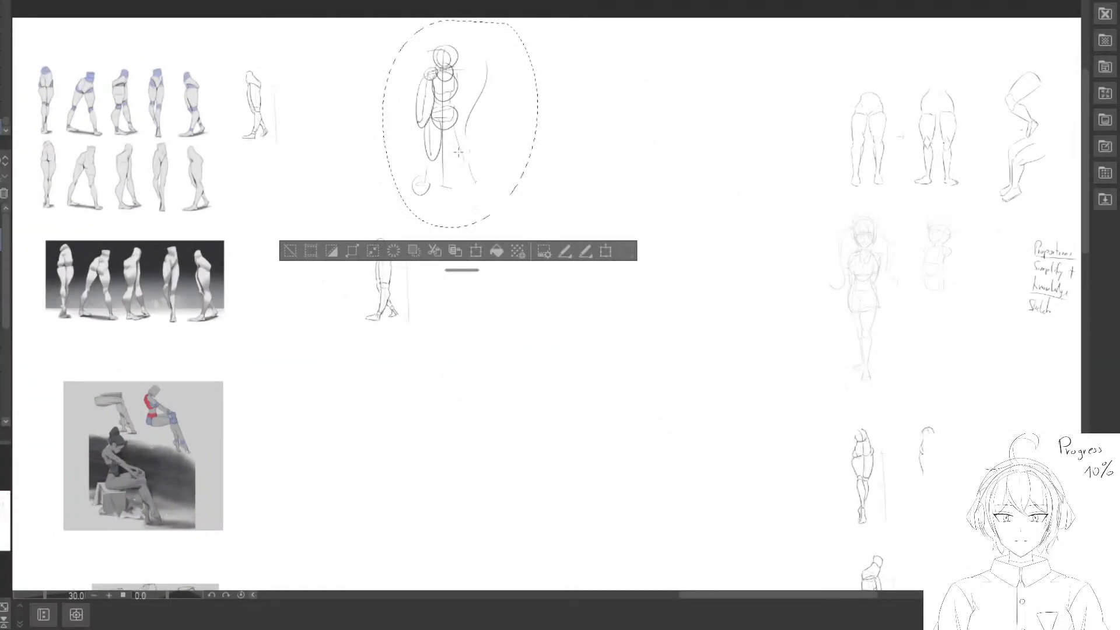
drag(494, 196, 637, 515)
mouse_move(663, 455)
mouse_down()
mouse_move(600, 382)
mouse_move(403, 76)
mouse_up()
mouse_move(390, 150)
mouse_down()
mouse_move(612, 381)
mouse_move(721, 530)
mouse_up()
drag(721, 530, 408, 387)
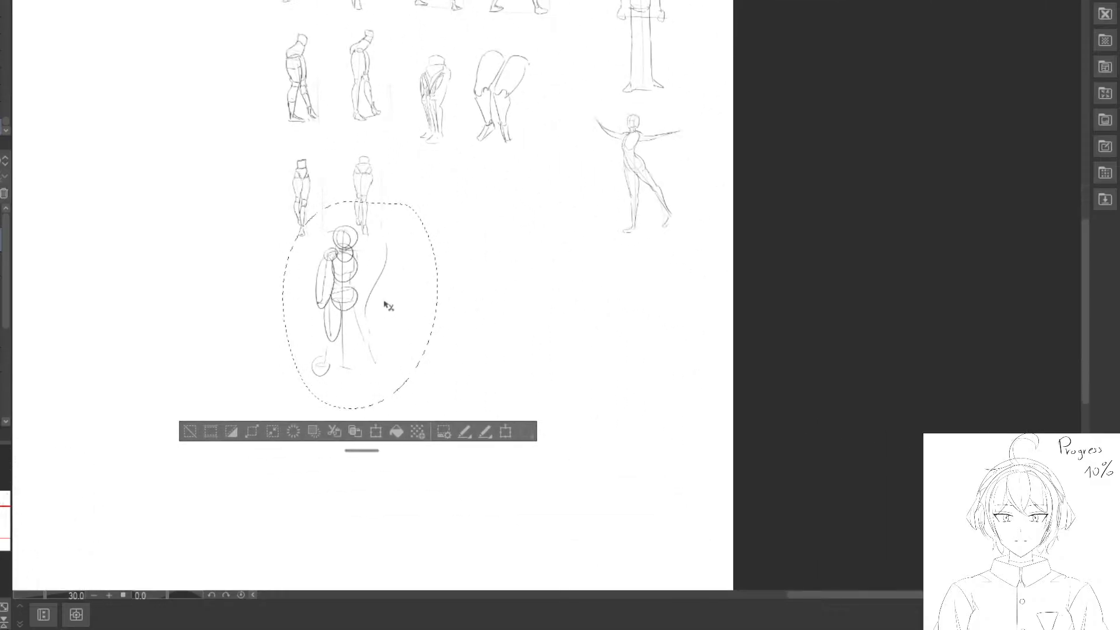
mouse_move(382, 310)
mouse_down()
mouse_move(419, 363)
mouse_move(375, 377)
mouse_up()
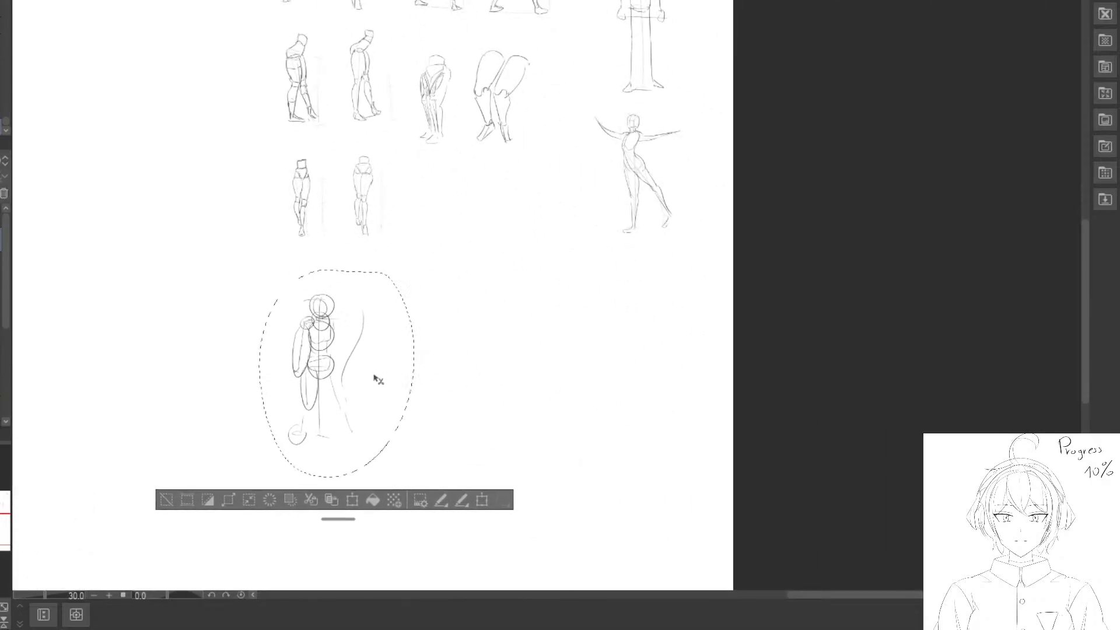
click(166, 498)
Look over the rows of finished leg studies and the reference sheets across the canvas.
drag(139, 438, 525, 309)
drag(406, 336, 583, 250)
mouse_move(380, 321)
mouse_down()
mouse_move(502, 280)
mouse_move(642, 275)
mouse_up()
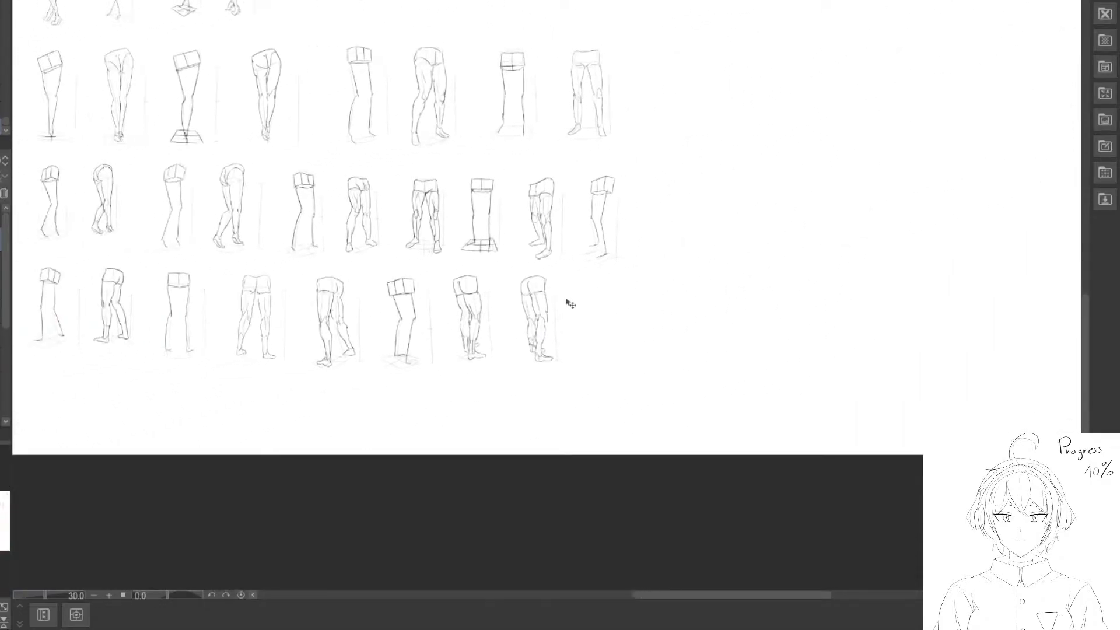
scroll(567, 302, down, 1)
drag(485, 269, 624, 407)
mouse_move(527, 144)
mouse_down()
mouse_move(588, 474)
mouse_move(824, 400)
mouse_move(917, 400)
mouse_up()
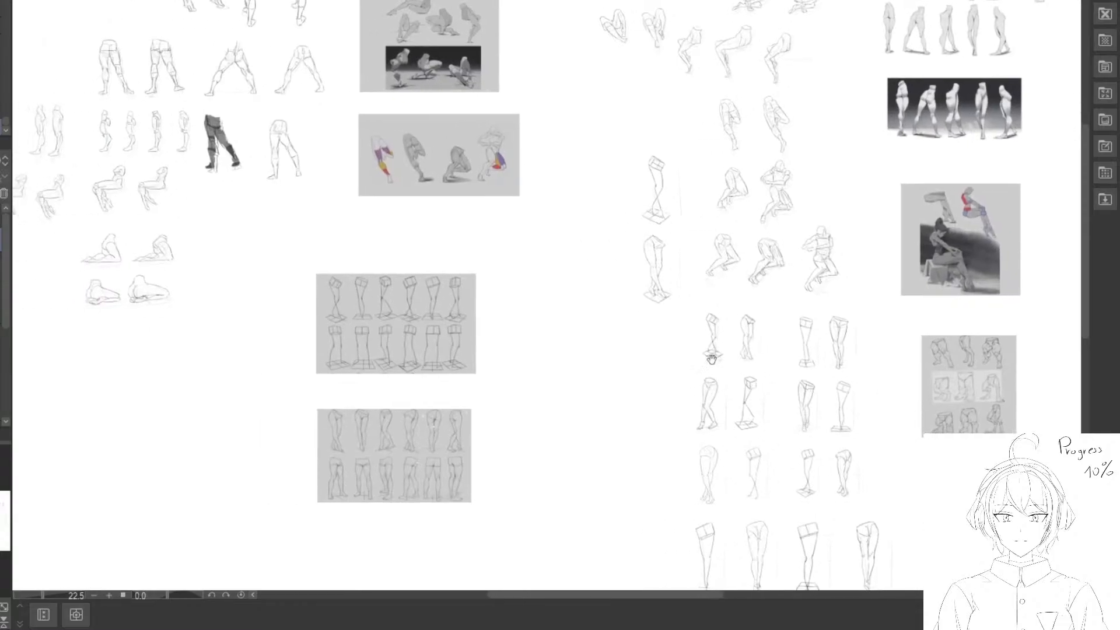
mouse_move(597, 364)
mouse_down()
mouse_move(850, 388)
mouse_move(583, 365)
mouse_up()
mouse_move(832, 299)
mouse_down()
mouse_move(753, 285)
mouse_move(582, 292)
mouse_move(452, 316)
mouse_up()
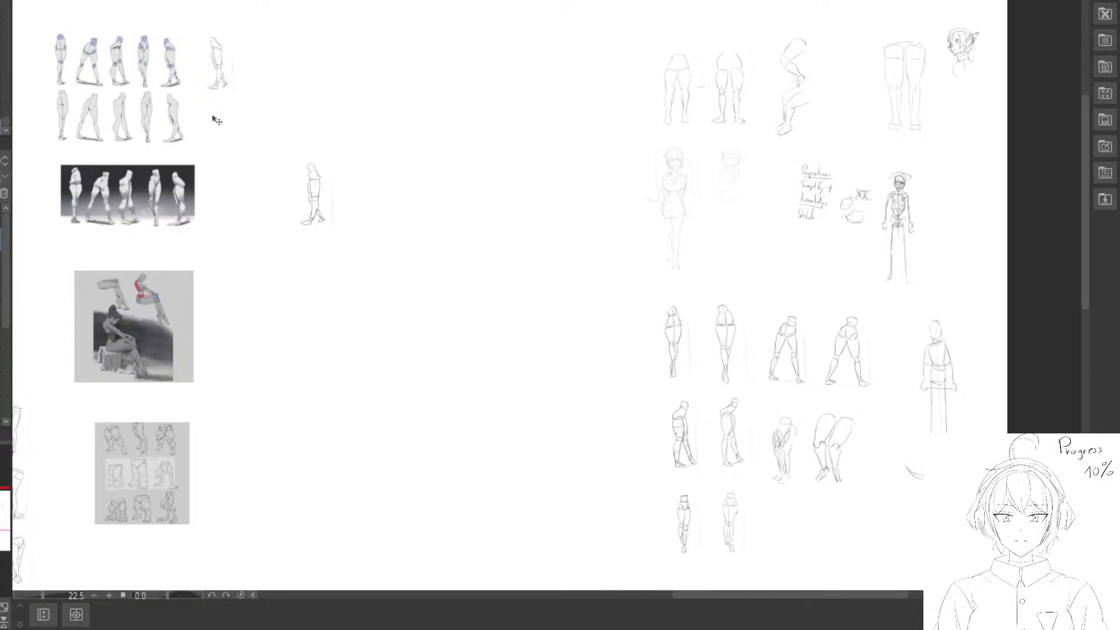
drag(298, 299, 428, 427)
Handwrite the note "remember" followed by an arrow in the blank area beside the references.
key(ctrl+alt+0)
scroll(418, 338, up, 10)
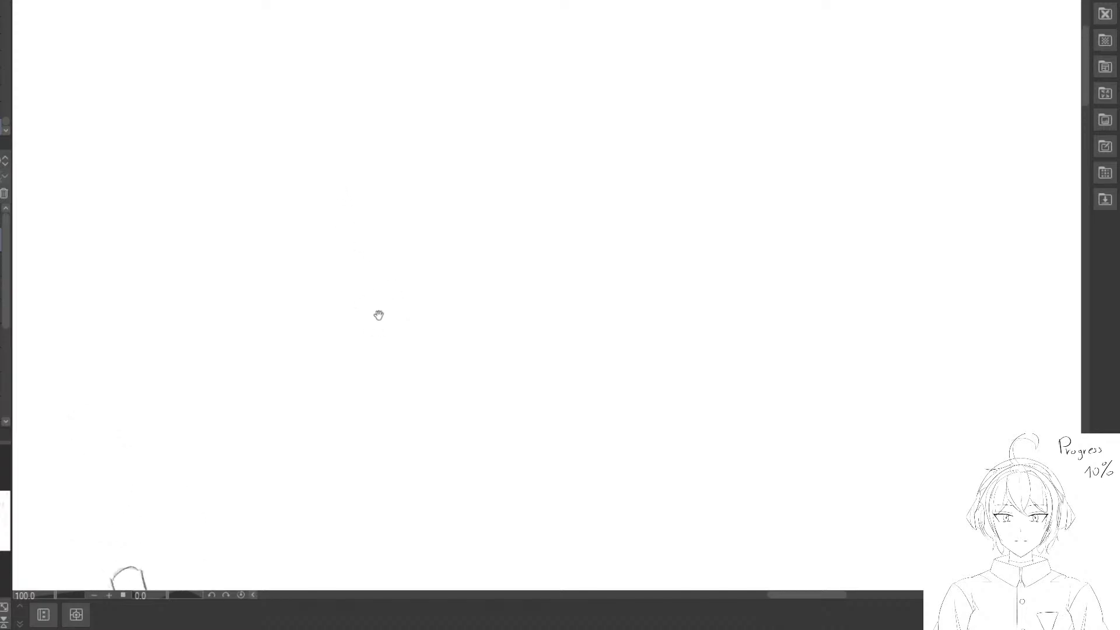
mouse_move(384, 63)
mouse_down()
mouse_move(444, 83)
mouse_move(461, 103)
mouse_move(481, 82)
mouse_move(517, 102)
mouse_up()
mouse_move(517, 45)
mouse_down()
mouse_move(528, 102)
mouse_move(563, 103)
mouse_up()
mouse_move(570, 103)
mouse_down()
mouse_move(573, 86)
mouse_move(633, 97)
mouse_up()
drag(628, 87, 631, 103)
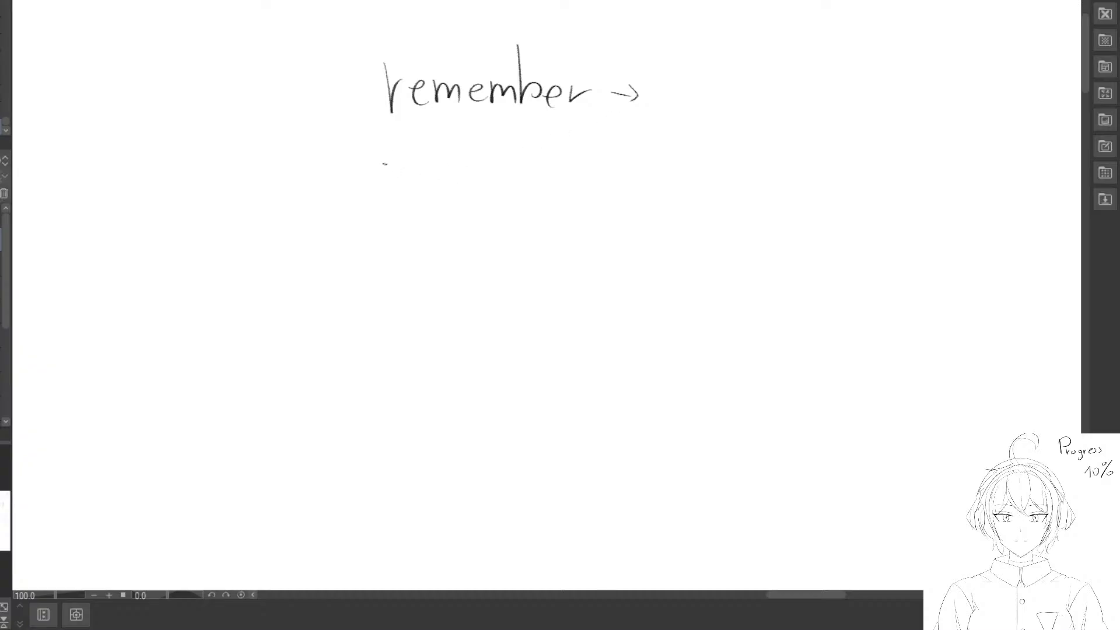
Handwrite "repetition" directly below the word "remember".
drag(384, 155, 401, 157)
drag(404, 162, 421, 171)
mouse_move(424, 153)
mouse_down()
mouse_move(424, 192)
mouse_move(447, 166)
mouse_up()
drag(450, 164, 466, 170)
drag(483, 113, 480, 183)
mouse_move(479, 159)
mouse_down()
mouse_move(498, 164)
mouse_move(497, 178)
mouse_up()
mouse_move(515, 117)
mouse_down()
mouse_move(513, 179)
mouse_move(549, 172)
mouse_up()
click(535, 156)
drag(563, 170, 570, 179)
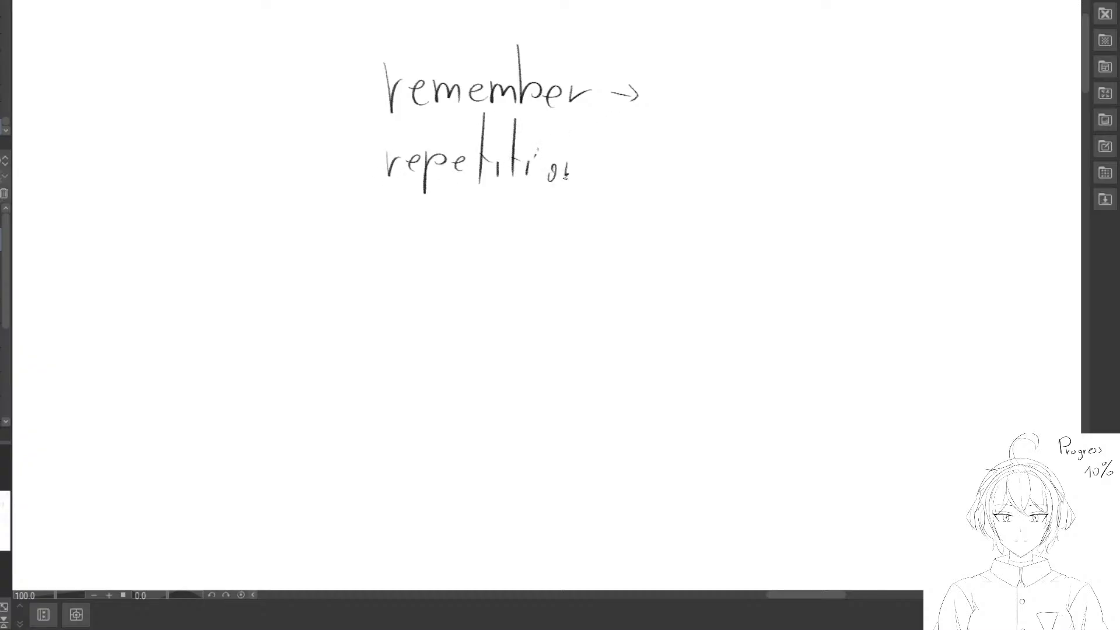
Review the boxed-leg reference sheets and the studies drawn from them across the canvas.
scroll(554, 175, up, 1)
scroll(435, 256, down, 7)
scroll(436, 255, down, 1)
drag(315, 309, 757, 57)
scroll(380, 250, down, 1)
drag(299, 280, 536, 220)
drag(326, 268, 384, 221)
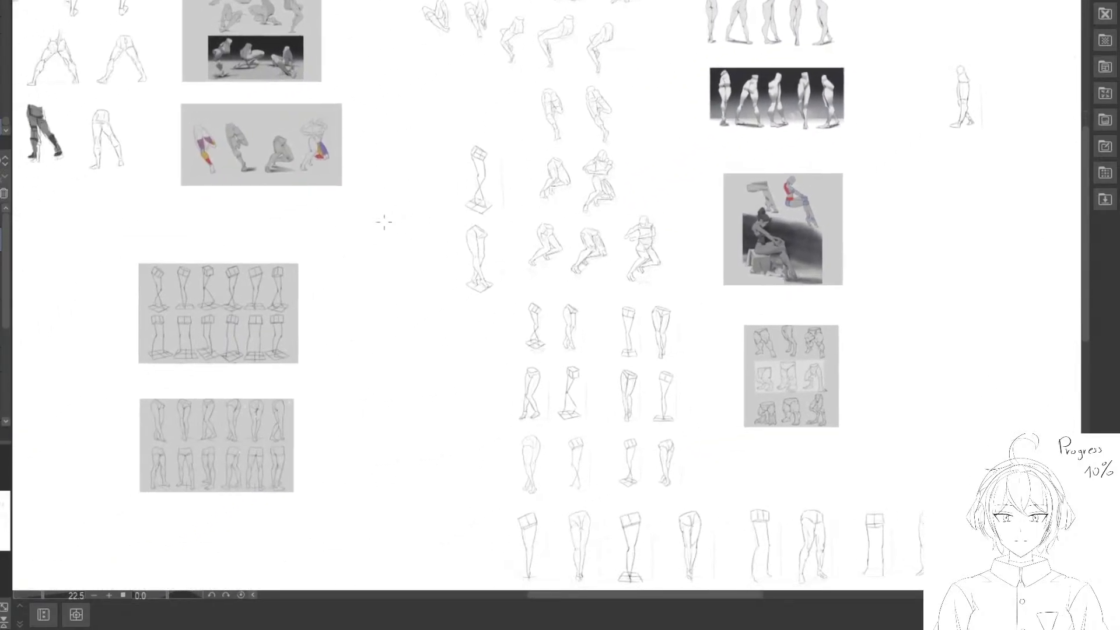
drag(322, 248, 694, 265)
drag(293, 195, 320, 205)
drag(469, 255, 265, 226)
drag(525, 275, 199, 266)
drag(493, 316, 119, 157)
drag(335, 273, 492, 437)
Examine the seated-woman reference and the stylized creature-leg sheet, and compare them with the surrounding studies.
scroll(428, 344, up, 5)
drag(335, 432, 420, 265)
scroll(394, 308, down, 3)
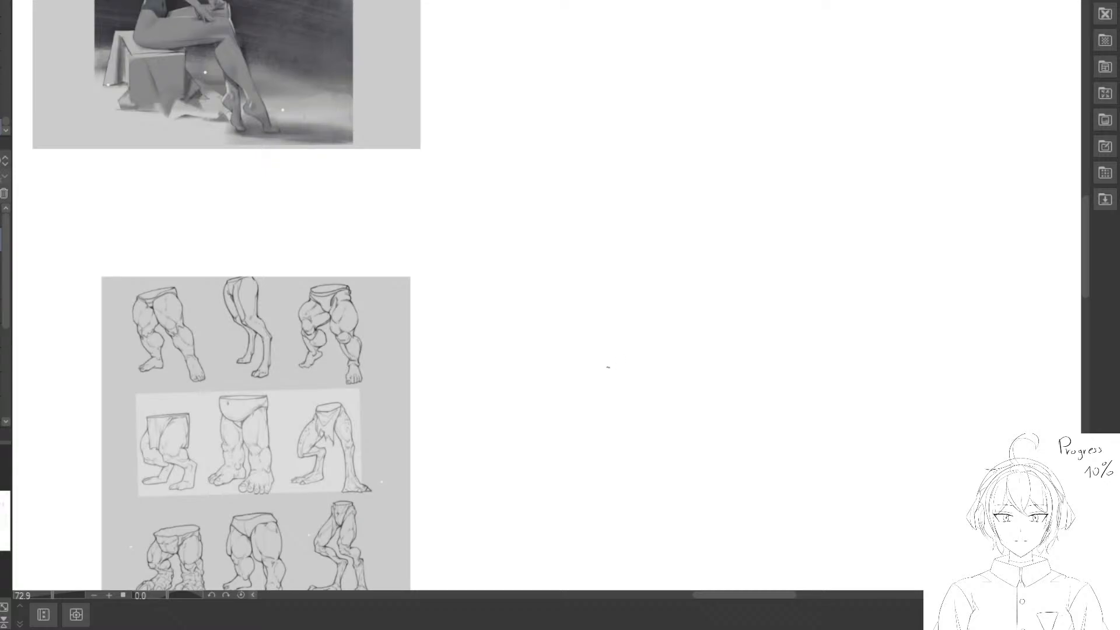
scroll(607, 367, down, 1)
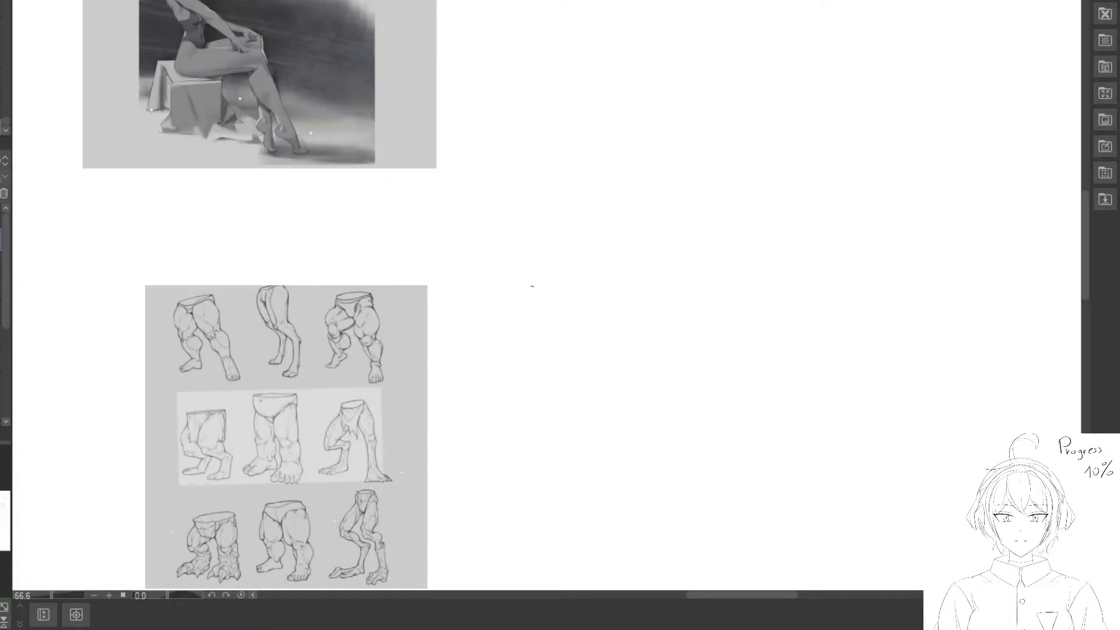
scroll(362, 317, down, 6)
mouse_move(288, 368)
mouse_down()
mouse_move(297, 486)
mouse_move(373, 527)
mouse_up()
scroll(344, 467, down, 2)
drag(340, 453, 433, 437)
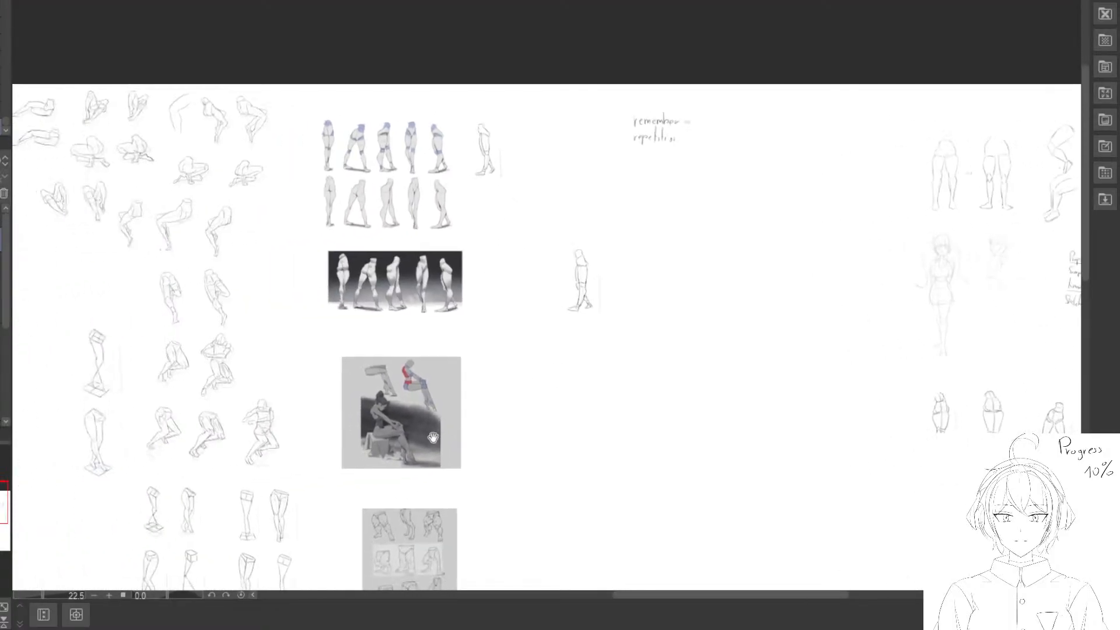
mouse_move(639, 414)
mouse_down()
mouse_move(233, 291)
mouse_move(410, 380)
mouse_move(567, 370)
mouse_up()
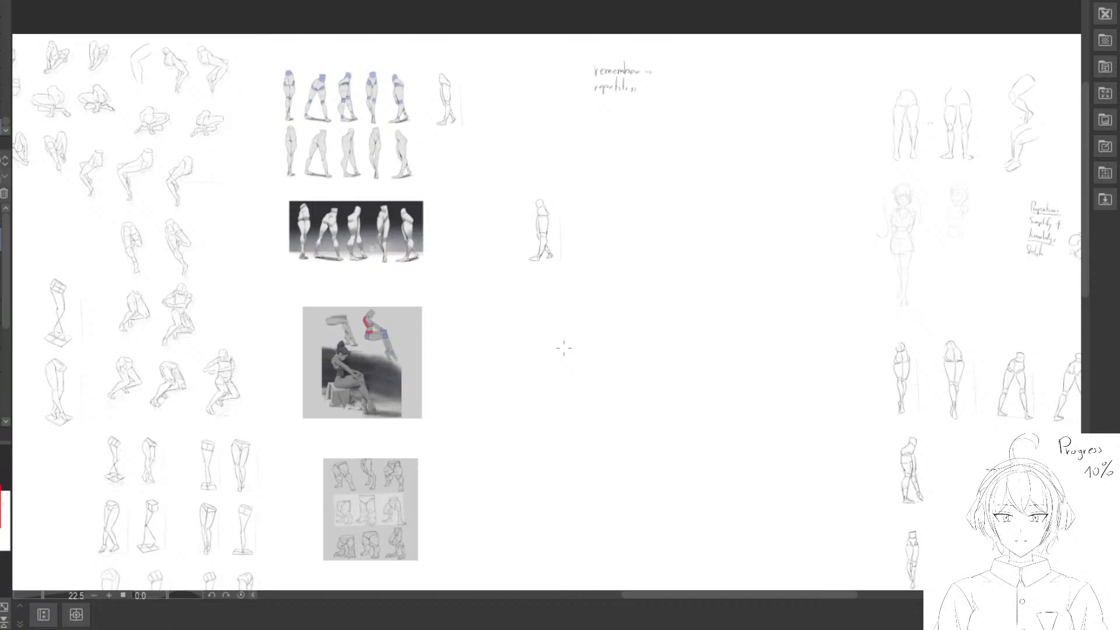
Handwrite the heading "creation" beside the creature-leg reference sheet and underline it.
scroll(395, 194, up, 5)
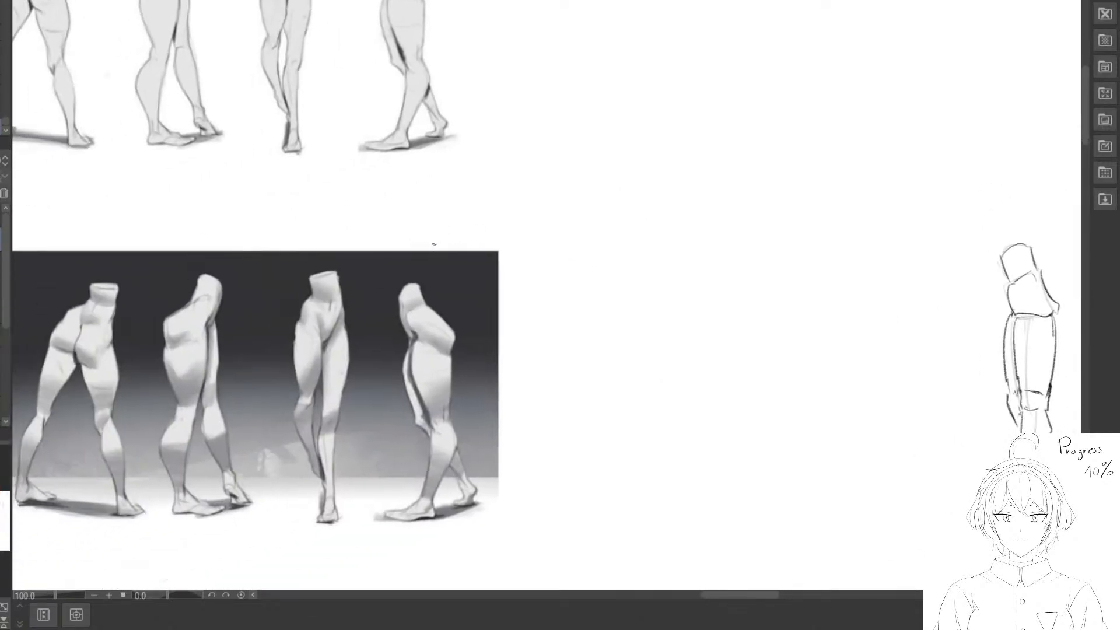
drag(446, 173, 442, 403)
scroll(443, 404, down, 15)
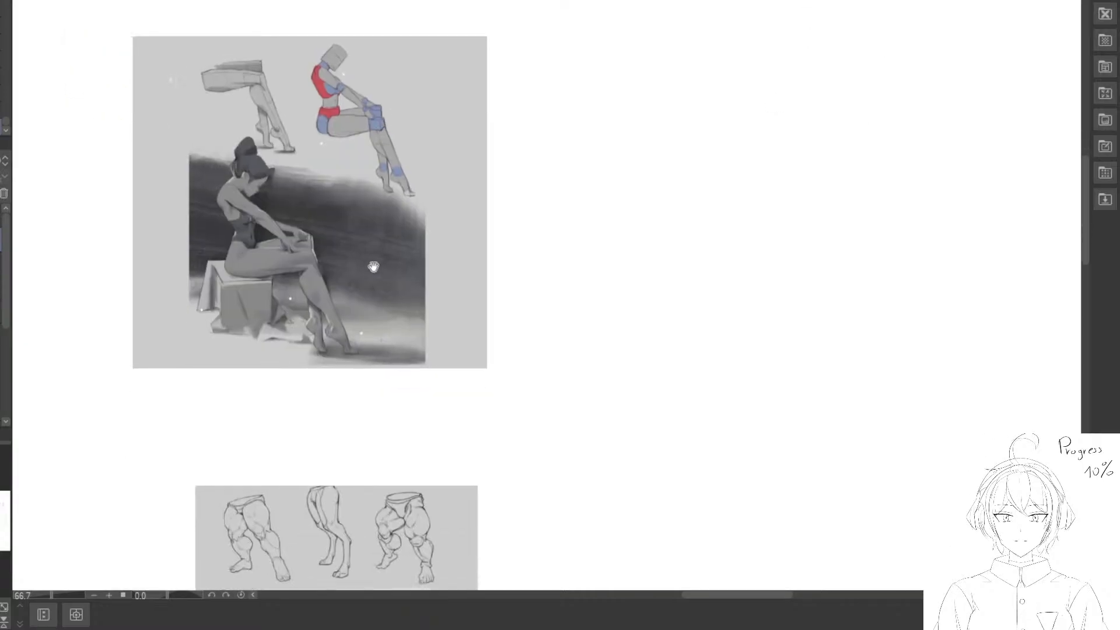
drag(368, 284, 409, 123)
key(ctrl+plus)
drag(475, 210, 409, 270)
scroll(409, 270, up, 3)
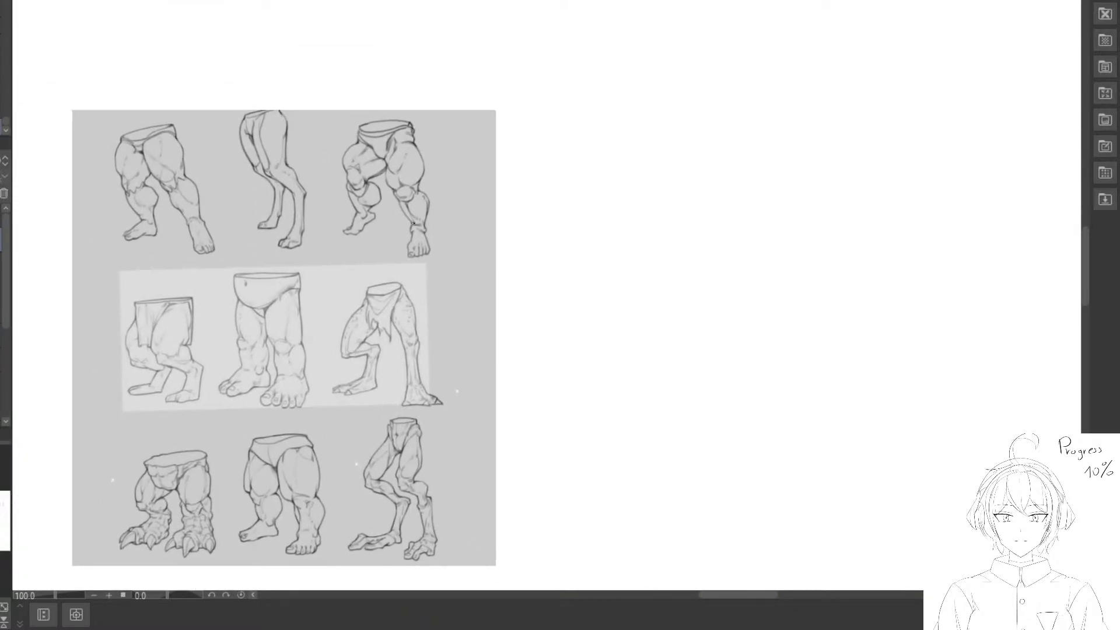
mouse_move(599, 59)
mouse_down()
mouse_move(670, 78)
mouse_move(694, 21)
mouse_move(716, 88)
mouse_move(736, 70)
mouse_move(775, 92)
mouse_up()
drag(565, 100, 784, 96)
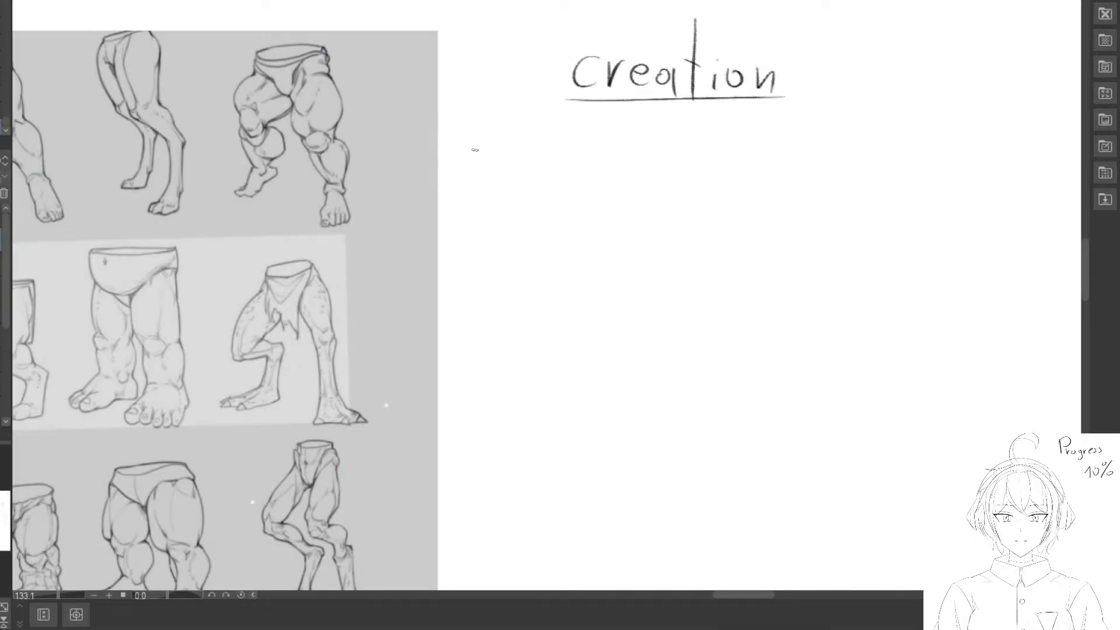
Draw a tall capped vertical measuring line below the "creation" heading and a much shorter one beside it.
drag(411, 144, 604, 164)
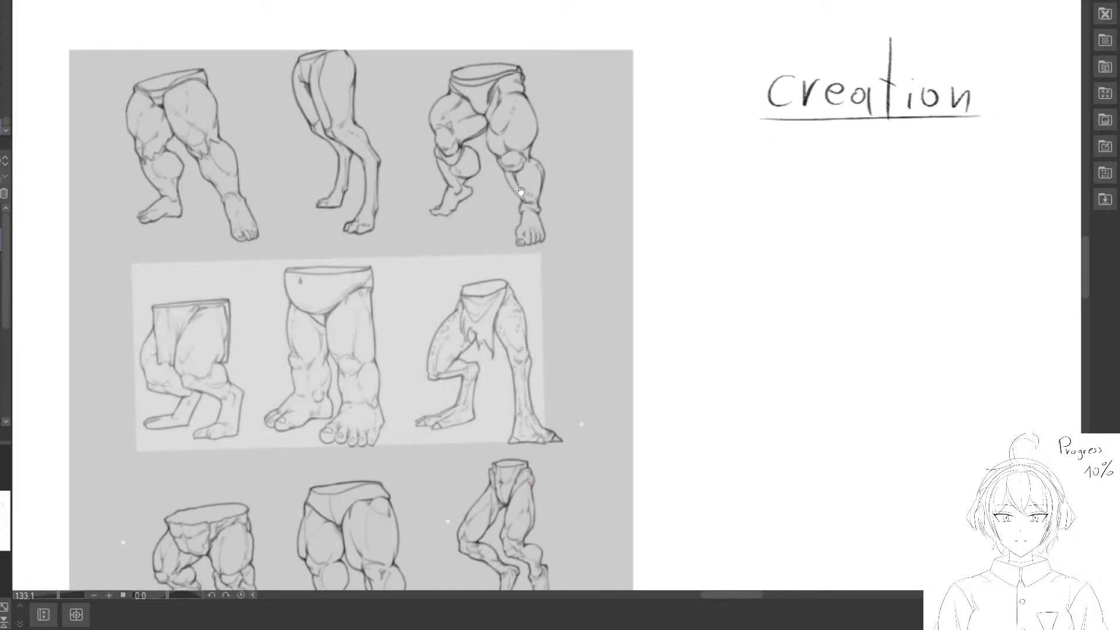
mouse_move(546, 207)
mouse_down()
mouse_move(472, 177)
mouse_move(478, 272)
mouse_move(462, 226)
mouse_move(538, 266)
mouse_move(421, 178)
mouse_move(214, 97)
mouse_up()
drag(492, 92, 484, 240)
key(ctrl+z)
drag(482, 91, 473, 309)
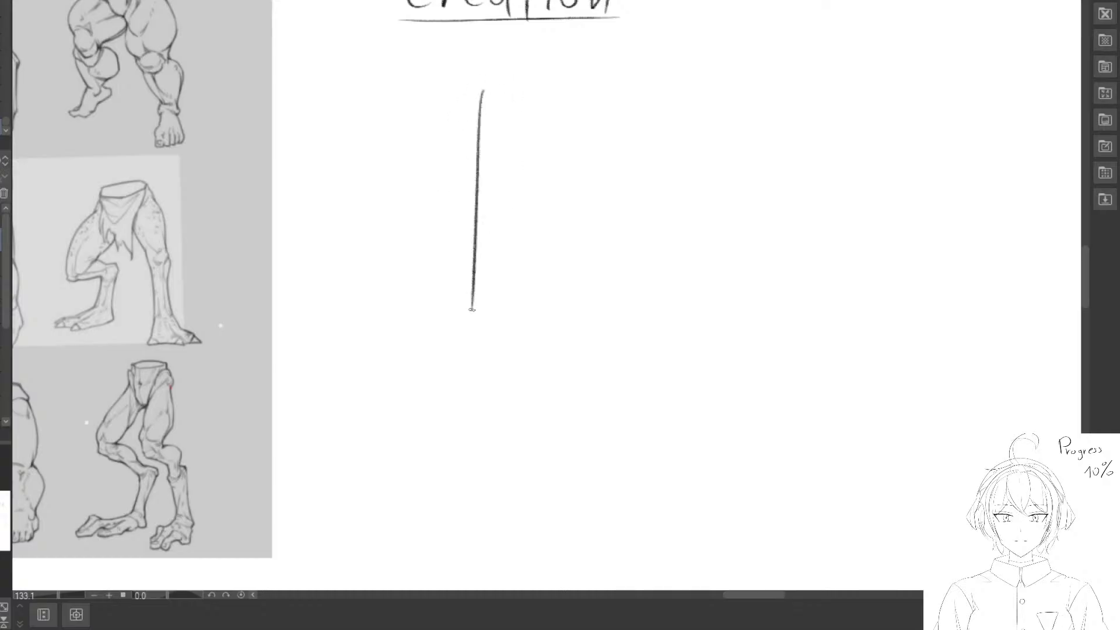
drag(444, 73, 519, 92)
drag(441, 305, 503, 300)
drag(574, 173, 572, 218)
drag(562, 159, 588, 167)
drag(561, 219, 586, 216)
Draw a long horizontal line with end marks beside the vertical pair and a short capped one beneath it.
drag(647, 250, 530, 223)
drag(588, 163, 738, 159)
drag(576, 142, 585, 187)
drag(758, 145, 750, 172)
mouse_move(624, 236)
mouse_down()
mouse_move(651, 235)
mouse_move(624, 246)
mouse_up()
drag(651, 225, 651, 241)
drag(485, 301, 673, 322)
Trace rounded muscle contours over the thigh of the bulky legs at the upper right of the creature-leg sheet.
scroll(673, 322, down, 2)
drag(199, 328, 376, 333)
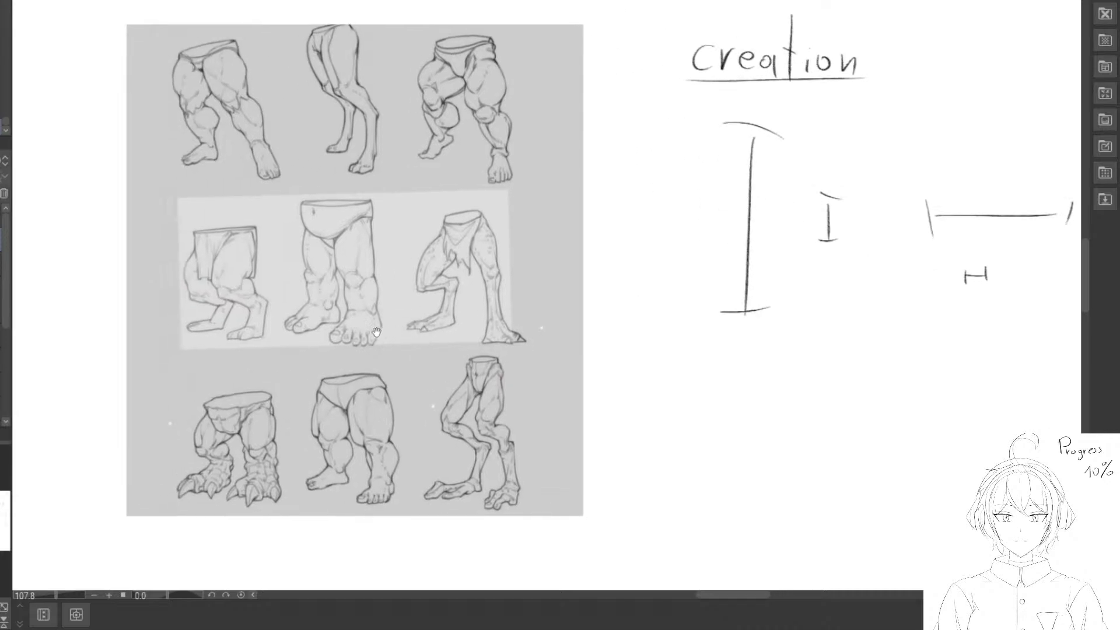
scroll(348, 233, up, 3)
drag(338, 265, 343, 353)
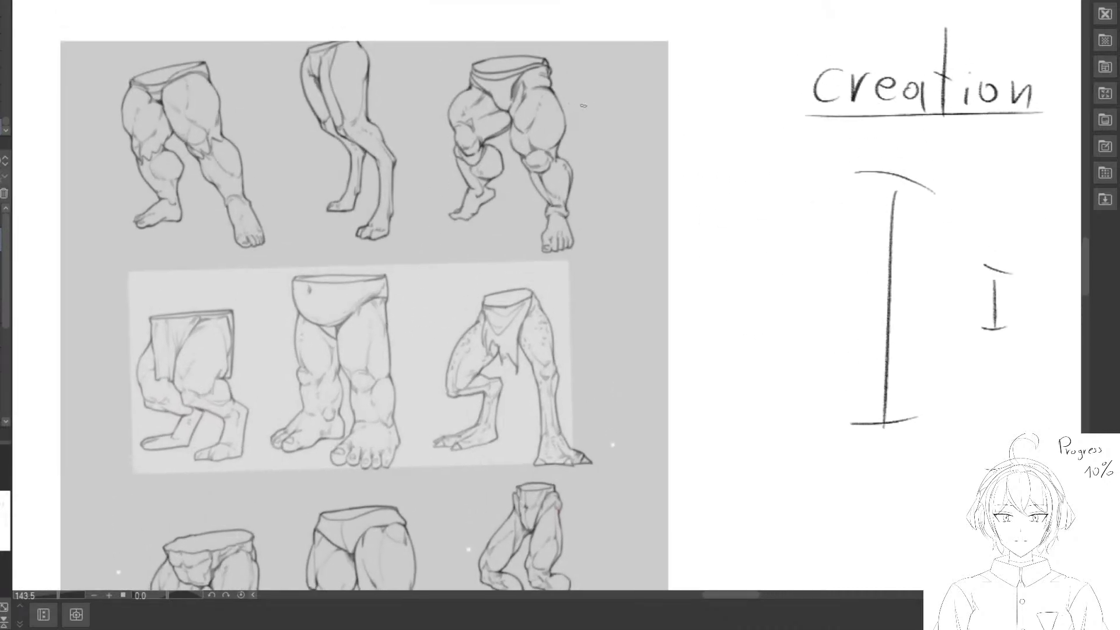
scroll(589, 119, up, 1)
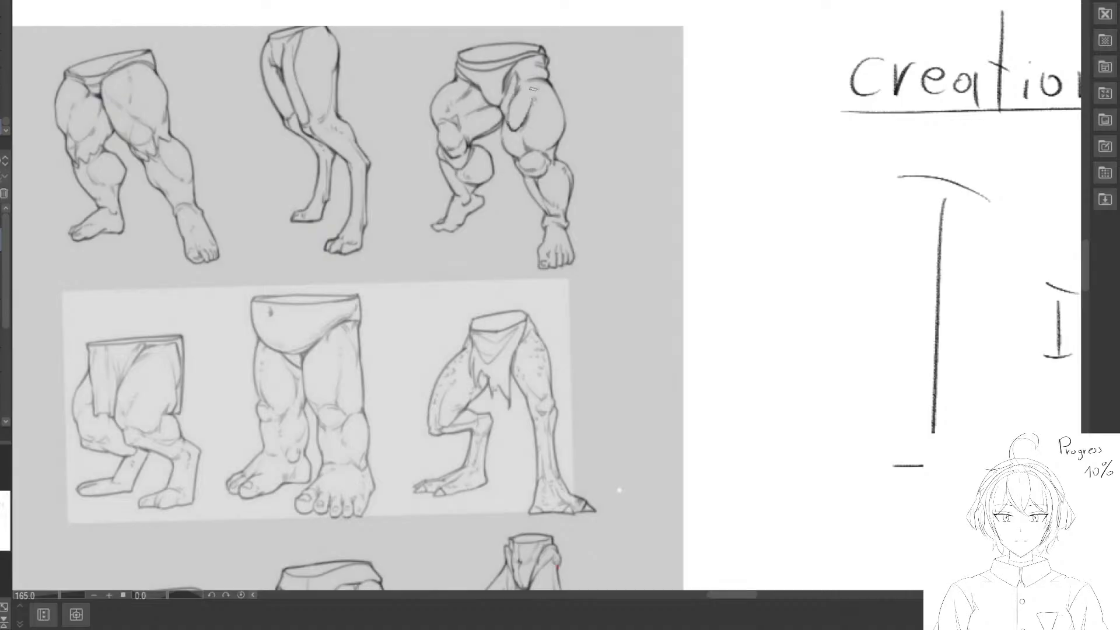
mouse_move(536, 81)
mouse_down()
mouse_move(511, 126)
mouse_move(521, 140)
mouse_move(551, 125)
mouse_up()
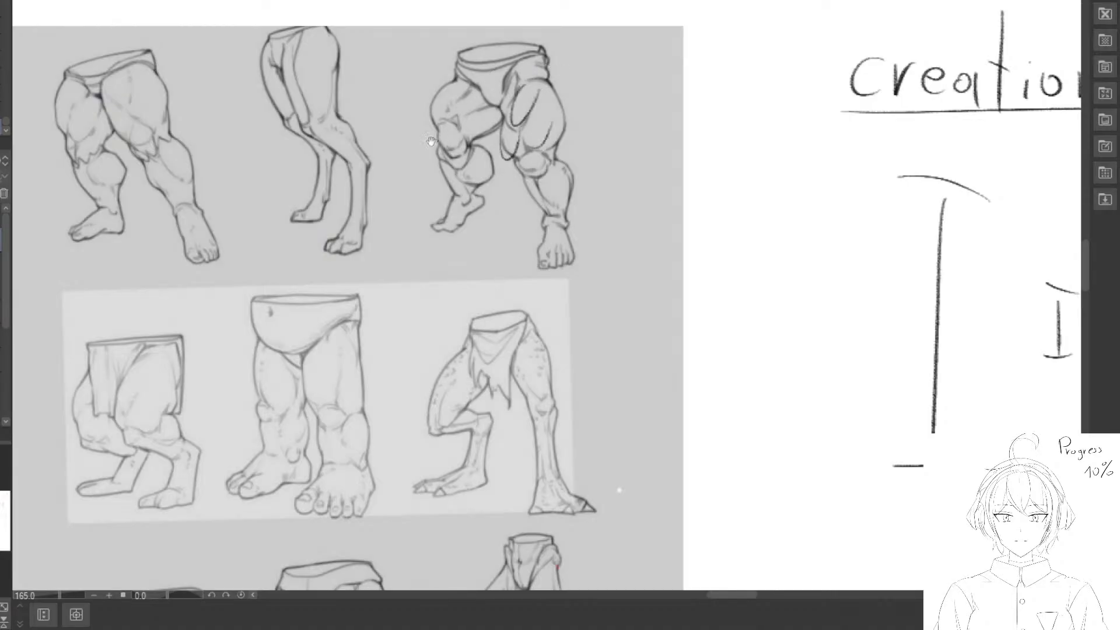
drag(404, 131, 481, 154)
mouse_move(374, 78)
mouse_down()
mouse_move(384, 153)
mouse_move(442, 223)
mouse_up()
key(ctrl+z)
Trace inner thigh and calf contours over the upper-left legs of the creature sheet, and erase them.
drag(275, 243, 425, 227)
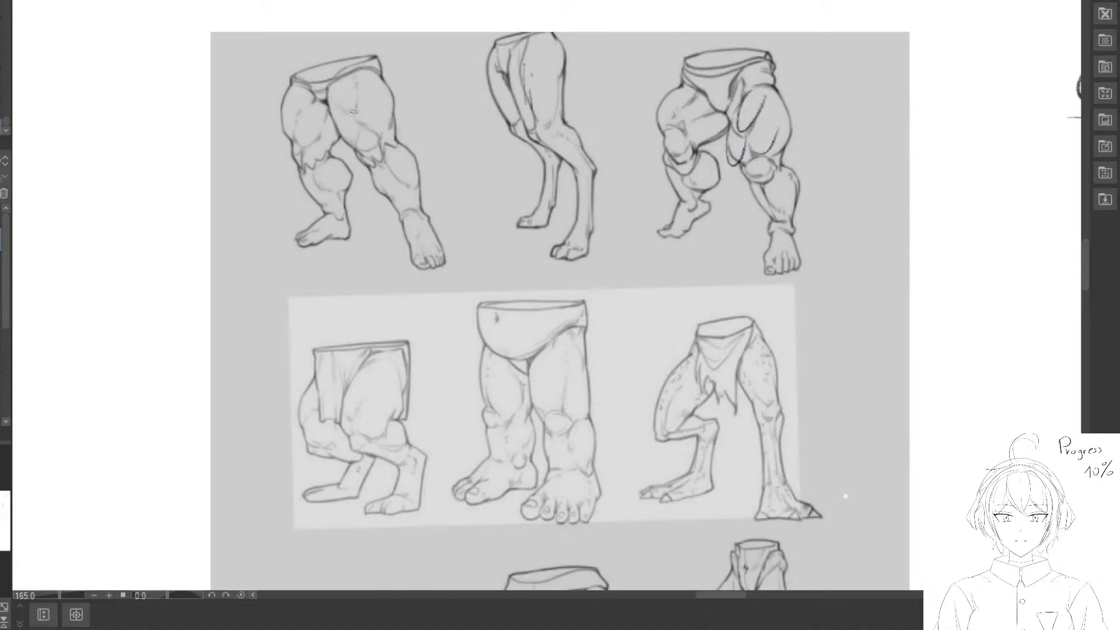
drag(356, 112, 375, 127)
mouse_move(310, 87)
mouse_down()
mouse_move(330, 152)
mouse_move(338, 145)
mouse_move(302, 164)
mouse_move(345, 191)
mouse_move(331, 220)
mouse_up()
key(e)
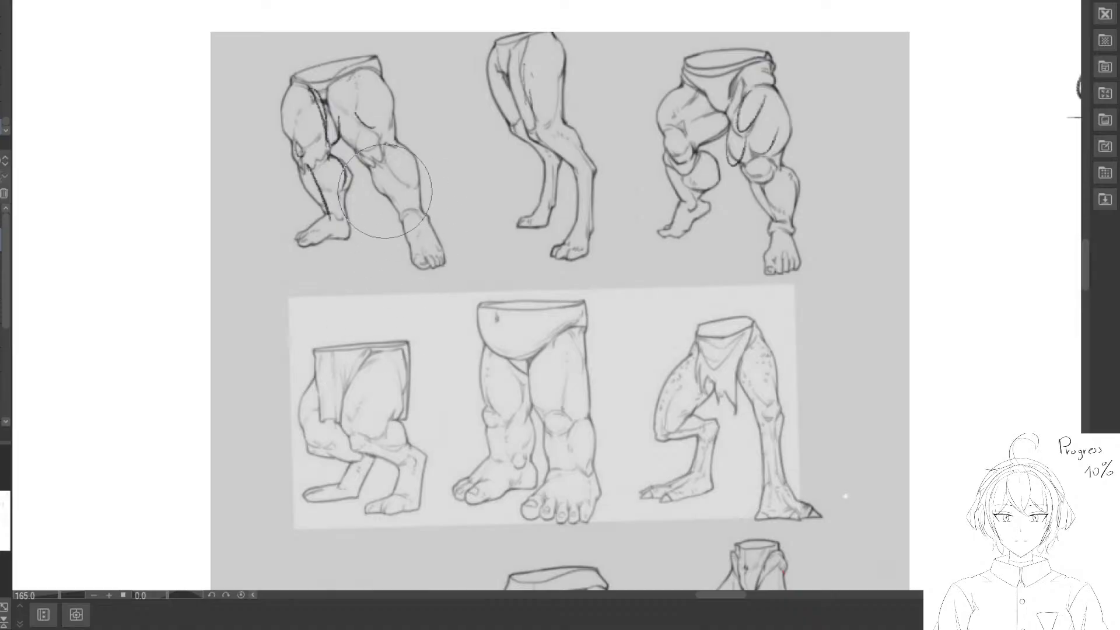
drag(323, 97, 351, 150)
mouse_move(498, 415)
mouse_down()
mouse_move(400, 261)
mouse_move(364, 260)
mouse_up()
Sketch a rounded shoulder cap for an arm in the empty canvas area between the walking figure and the standing studies.
key(ctrl+minus)
mouse_move(525, 228)
mouse_down()
mouse_move(502, 228)
mouse_move(357, 313)
mouse_up()
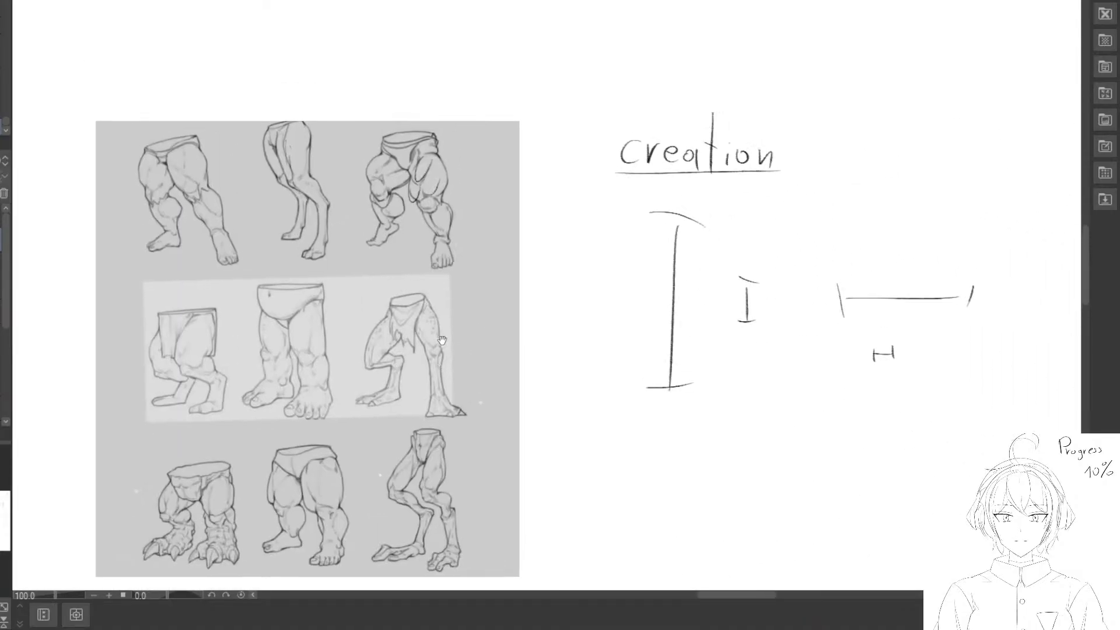
mouse_move(627, 355)
mouse_down()
mouse_move(589, 355)
mouse_move(263, 260)
mouse_up()
mouse_move(513, 225)
mouse_down()
mouse_move(503, 258)
mouse_move(362, 195)
mouse_move(304, 98)
mouse_move(369, 60)
mouse_up()
drag(469, 142, 318, 332)
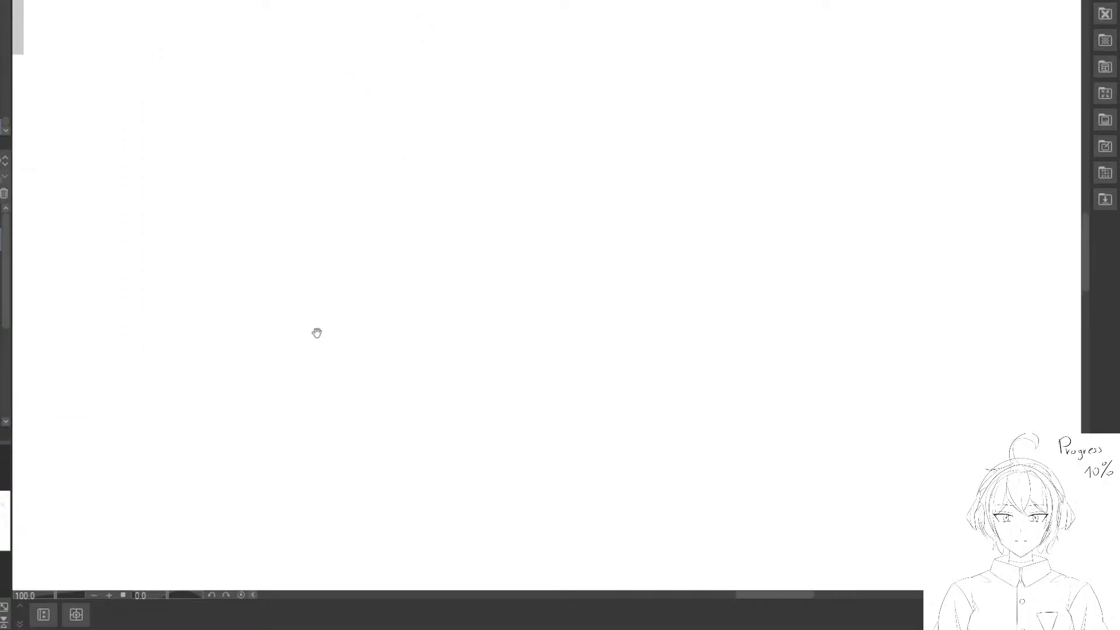
scroll(344, 283, down, 4)
mouse_move(463, 61)
mouse_down()
mouse_move(426, 348)
mouse_move(380, 344)
mouse_up()
scroll(380, 345, down, 3)
drag(505, 272, 386, 247)
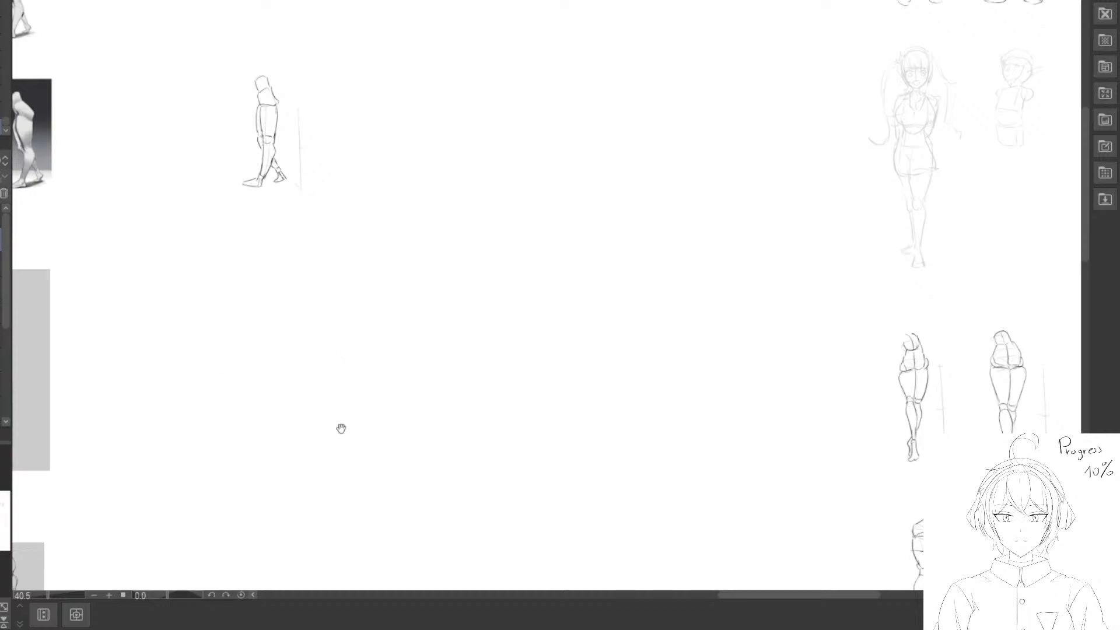
scroll(340, 428, up, 3)
mouse_move(476, 58)
mouse_down()
mouse_move(464, 104)
mouse_move(485, 70)
mouse_move(462, 101)
mouse_move(475, 110)
mouse_up()
key(e)
key(p)
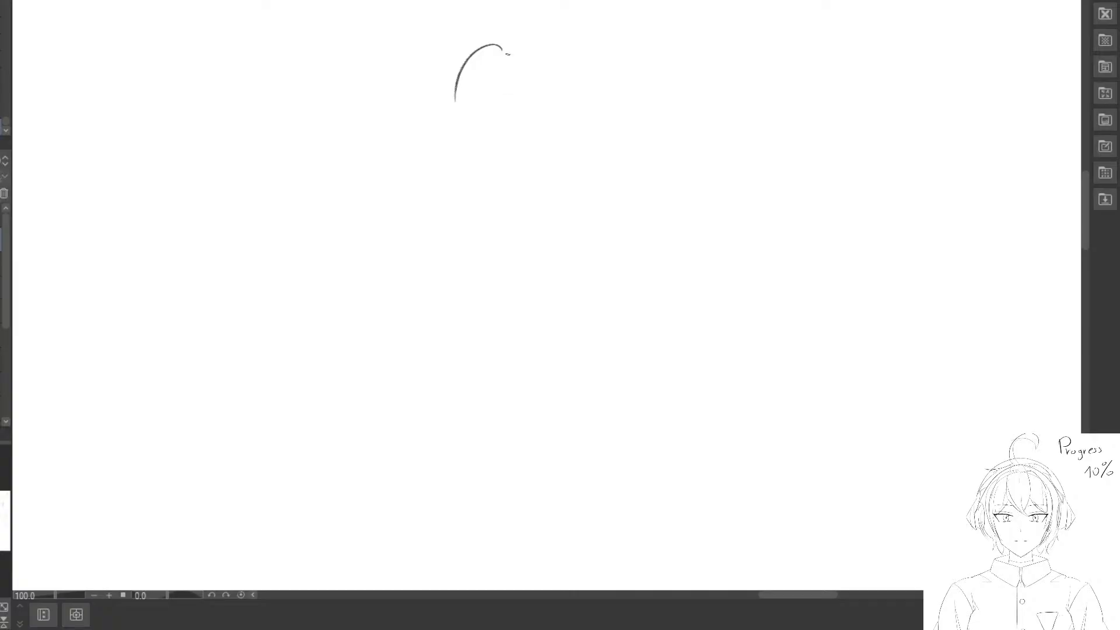
drag(506, 54, 531, 55)
drag(454, 103, 518, 84)
Sketch the upper arm below the shoulder cap with two slightly curved contours and refine its edges.
drag(467, 189, 458, 151)
drag(446, 66, 432, 146)
drag(488, 57, 469, 145)
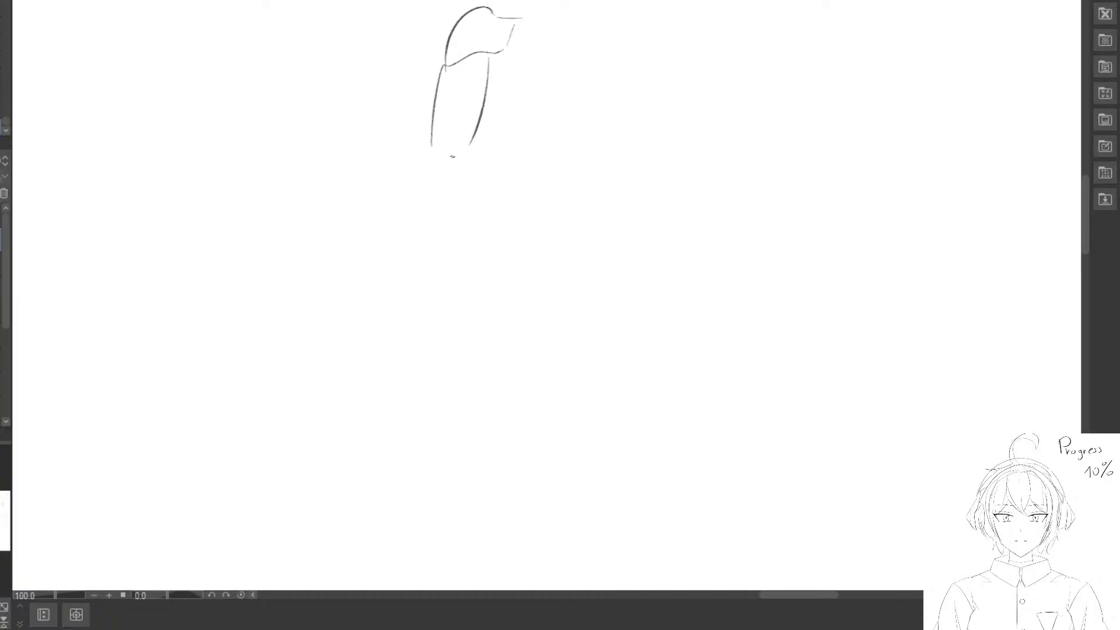
key(e)
drag(446, 187, 440, 118)
key(p)
drag(443, 67, 430, 148)
drag(487, 72, 465, 150)
scroll(443, 134, down, 1)
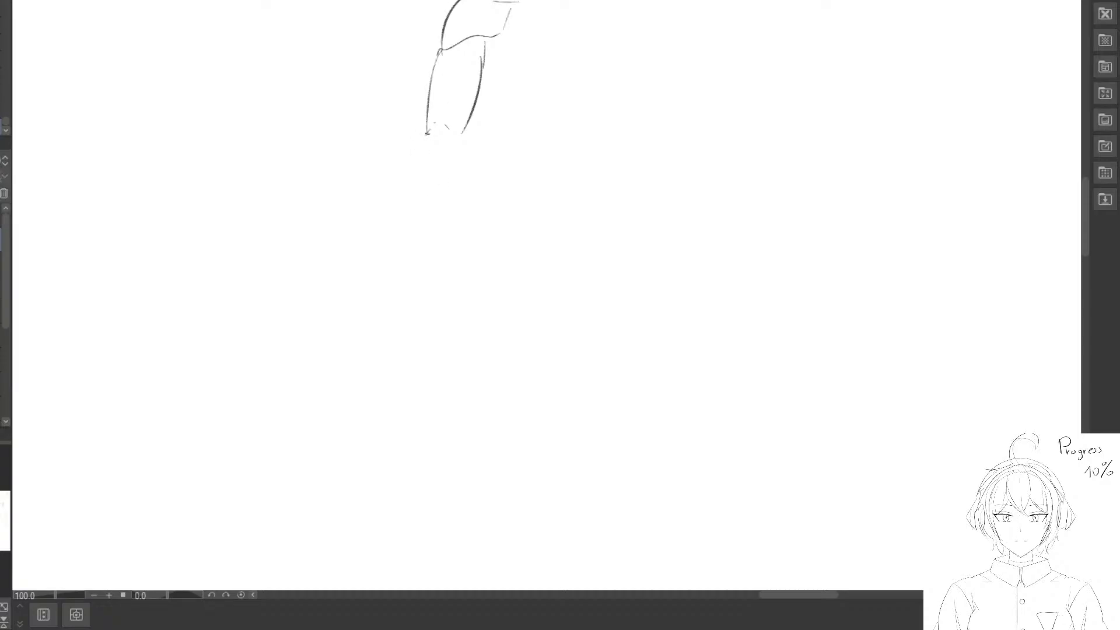
Sketch the tapering forearm and the elbow shape joining it to the upper arm.
mouse_move(428, 127)
mouse_down()
mouse_move(424, 150)
mouse_move(450, 149)
mouse_move(446, 244)
mouse_up()
drag(424, 133, 428, 235)
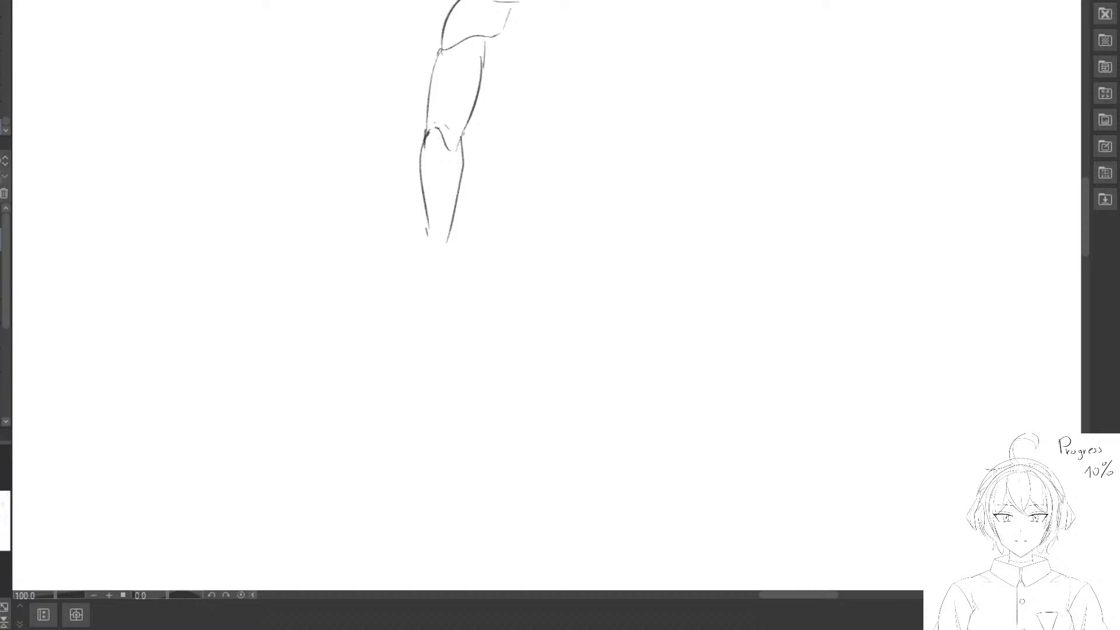
key(e)
mouse_move(445, 166)
mouse_down()
mouse_move(415, 124)
mouse_move(419, 147)
mouse_move(439, 153)
mouse_move(422, 141)
mouse_move(421, 163)
mouse_move(431, 129)
mouse_move(419, 167)
mouse_up()
click(420, 147)
key(e)
key(p)
key(e)
key(p)
Add a bulge at the elbow and sketch a blocky wrist and rounded hand at the end of the forearm.
mouse_move(486, 267)
mouse_down()
mouse_move(418, 110)
mouse_move(395, 145)
mouse_move(401, 168)
mouse_move(383, 172)
mouse_up()
key(e)
drag(395, 133, 397, 166)
mouse_move(413, 134)
mouse_down()
mouse_move(419, 158)
mouse_move(415, 168)
mouse_move(385, 170)
mouse_move(383, 199)
mouse_up()
mouse_move(421, 167)
mouse_down()
mouse_move(422, 188)
mouse_move(394, 201)
mouse_up()
drag(453, 144, 474, 308)
drag(529, 282, 533, 256)
drag(548, 145, 422, 137)
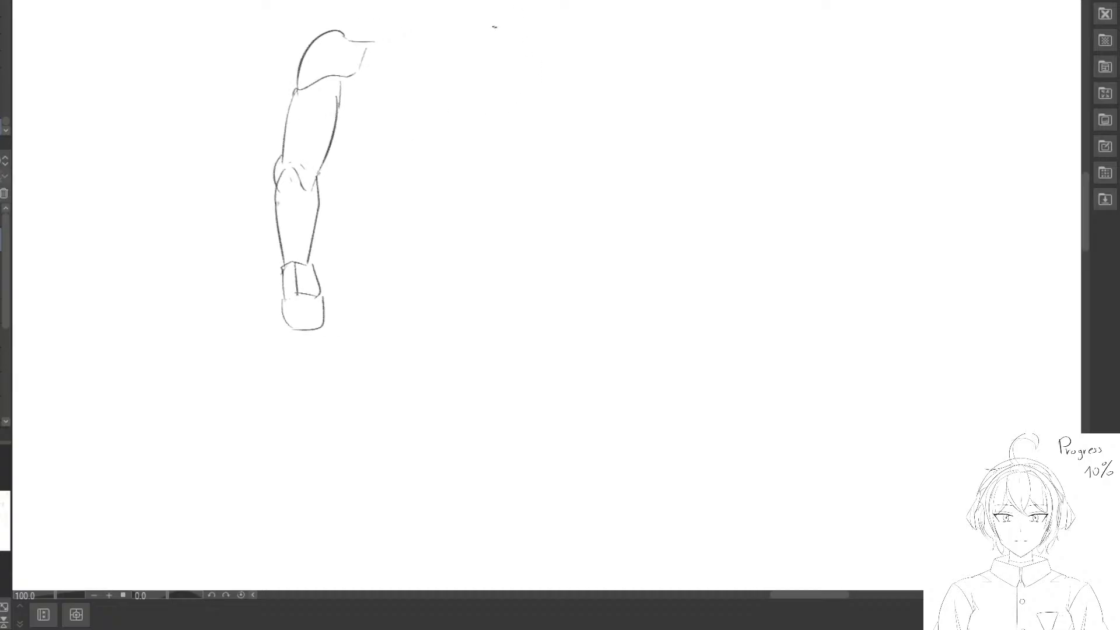
Draw a small arrow beside the finished arm and sketch an enlarged shoulder cap for a second, exaggerated arm.
mouse_move(317, 139)
mouse_down()
mouse_move(477, 198)
mouse_move(591, 200)
mouse_move(527, 193)
mouse_up()
drag(510, 196, 535, 202)
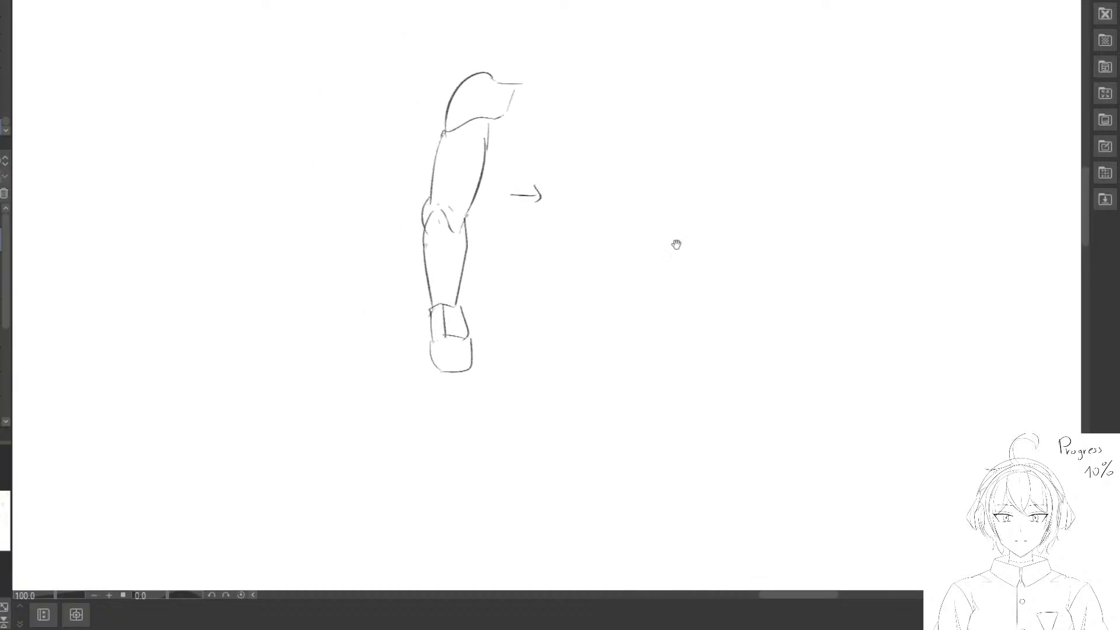
drag(676, 244, 532, 198)
mouse_move(623, 53)
mouse_down()
mouse_move(551, 141)
mouse_move(659, 106)
mouse_up()
drag(647, 192, 602, 149)
Sketch a short upper arm below the enlarged shoulder and divide it lengthwise with a contour line.
drag(505, 97, 511, 160)
key(e)
key(p)
drag(567, 75, 561, 164)
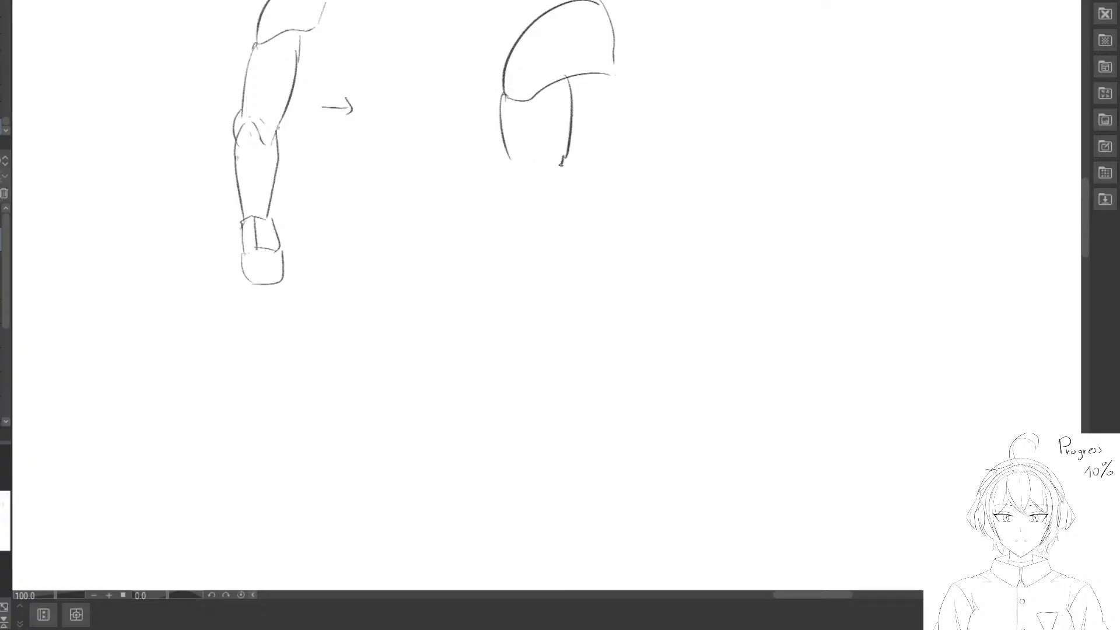
mouse_move(538, 93)
mouse_down()
mouse_move(545, 156)
mouse_move(545, 125)
mouse_move(544, 137)
mouse_move(520, 106)
mouse_move(533, 171)
mouse_up()
key(e)
key(p)
drag(537, 271, 512, 247)
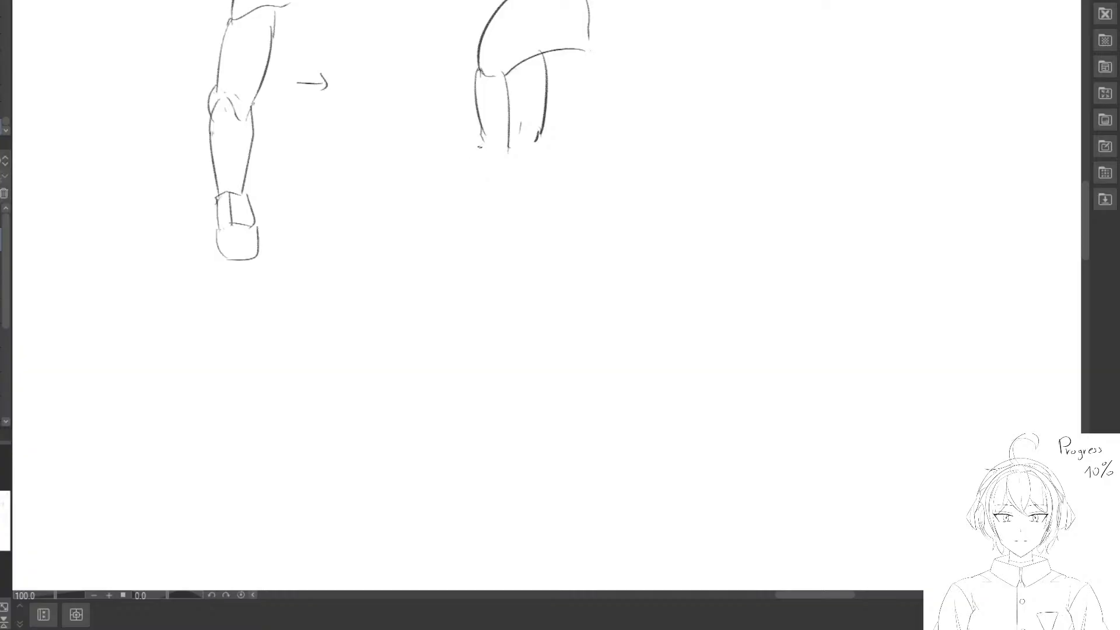
Sketch a long, oversized forearm tapering from a bulging elbow on the second arm.
mouse_move(497, 140)
mouse_down()
mouse_move(523, 138)
mouse_move(528, 339)
mouse_up()
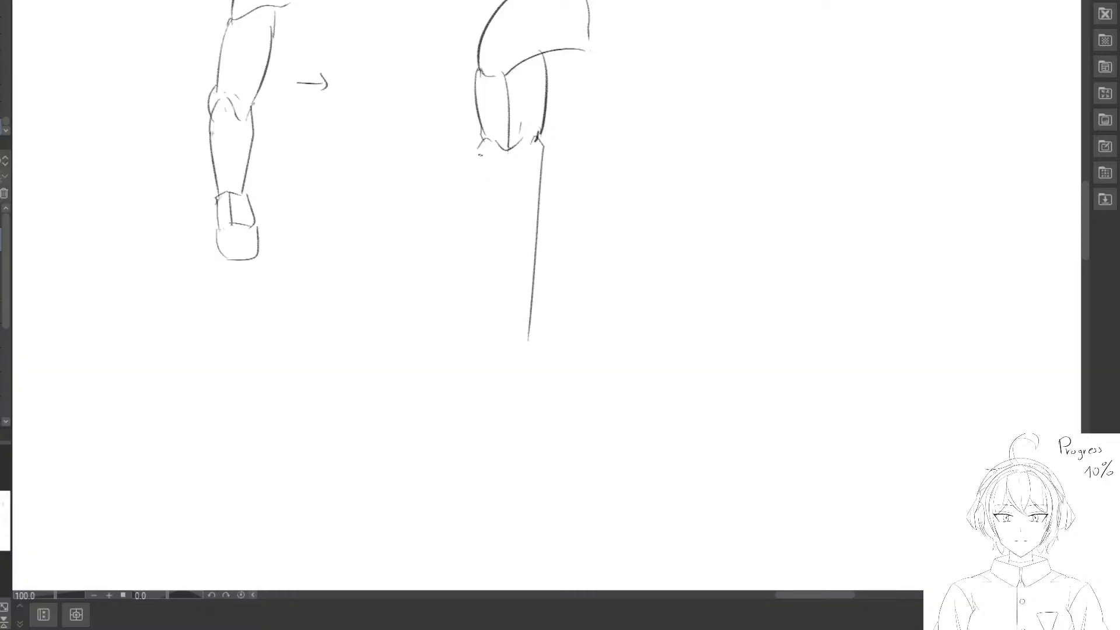
mouse_move(477, 153)
mouse_down()
mouse_move(505, 338)
mouse_move(482, 180)
mouse_move(506, 286)
mouse_move(483, 199)
mouse_move(497, 327)
mouse_move(526, 348)
mouse_up()
drag(512, 297, 496, 232)
drag(465, 128, 467, 152)
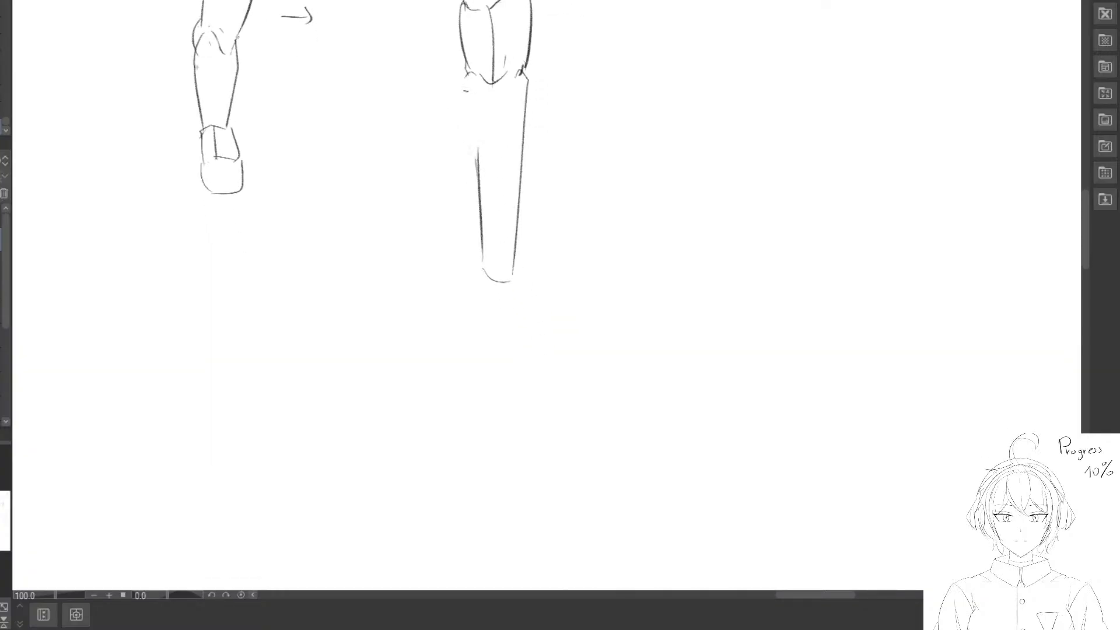
drag(470, 73, 479, 193)
mouse_move(476, 153)
mouse_down()
mouse_move(461, 97)
mouse_move(462, 121)
mouse_up()
drag(460, 61, 479, 188)
mouse_move(496, 272)
mouse_down()
mouse_move(477, 113)
mouse_move(476, 143)
mouse_up()
drag(460, 80, 487, 204)
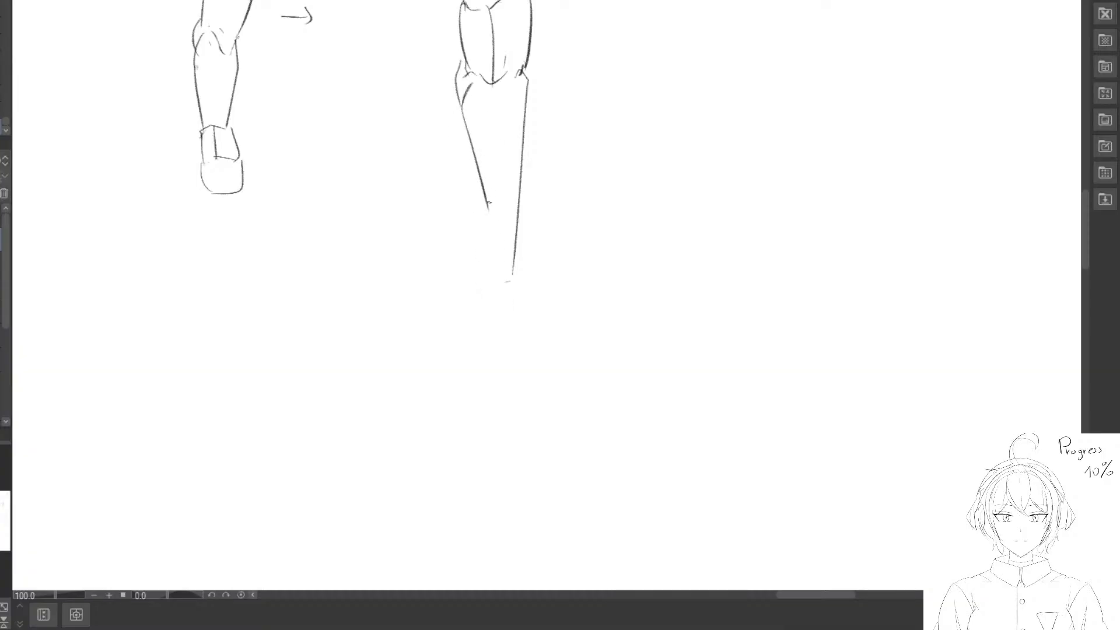
Rough in the second arm's wrist and hand, reshape its lower forearm, and partly erase the hands of both arms.
mouse_move(487, 150)
mouse_down()
mouse_move(484, 257)
mouse_move(508, 278)
mouse_move(461, 267)
mouse_up()
drag(461, 276, 517, 302)
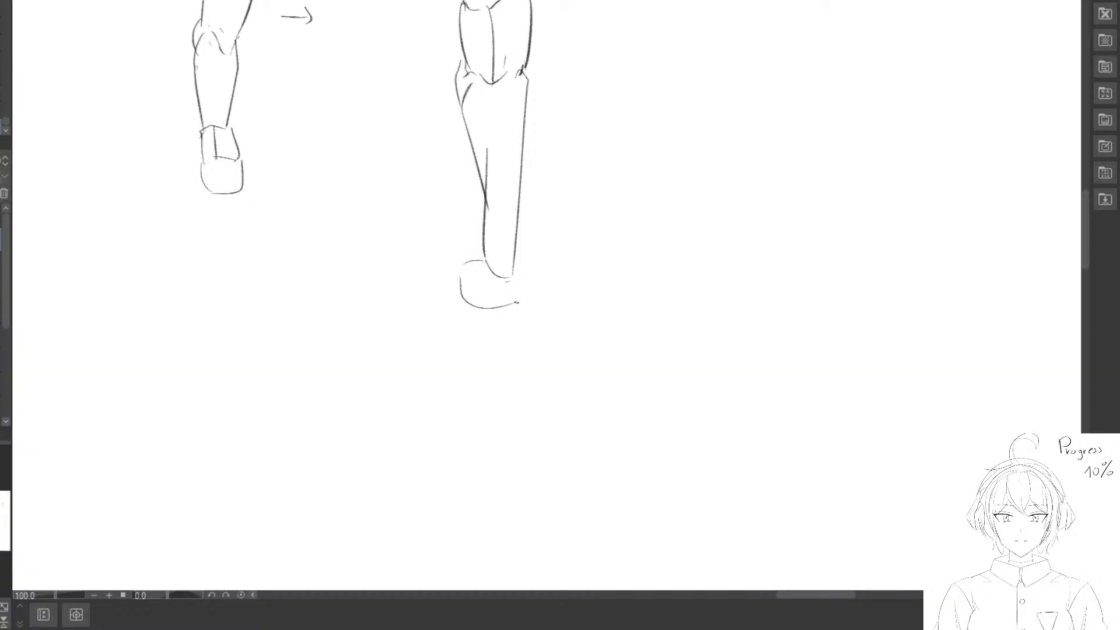
drag(472, 368, 433, 433)
mouse_move(478, 282)
mouse_down()
mouse_move(495, 159)
mouse_move(482, 290)
mouse_move(453, 332)
mouse_move(464, 340)
mouse_up()
drag(464, 252, 458, 321)
drag(465, 319, 479, 348)
drag(480, 282, 479, 316)
mouse_move(428, 354)
mouse_down()
mouse_move(427, 371)
mouse_move(467, 320)
mouse_up()
drag(355, 201, 382, 274)
mouse_move(377, 221)
mouse_down()
mouse_move(336, 291)
mouse_move(427, 306)
mouse_move(410, 246)
mouse_up()
mouse_move(295, 283)
mouse_down()
mouse_move(307, 271)
mouse_move(295, 314)
mouse_move(309, 272)
mouse_move(290, 271)
mouse_up()
drag(287, 276, 291, 307)
drag(608, 303, 457, 285)
Redraw the second arm's hand as a rounded block with an angled wrist plane.
drag(619, 100, 535, 152)
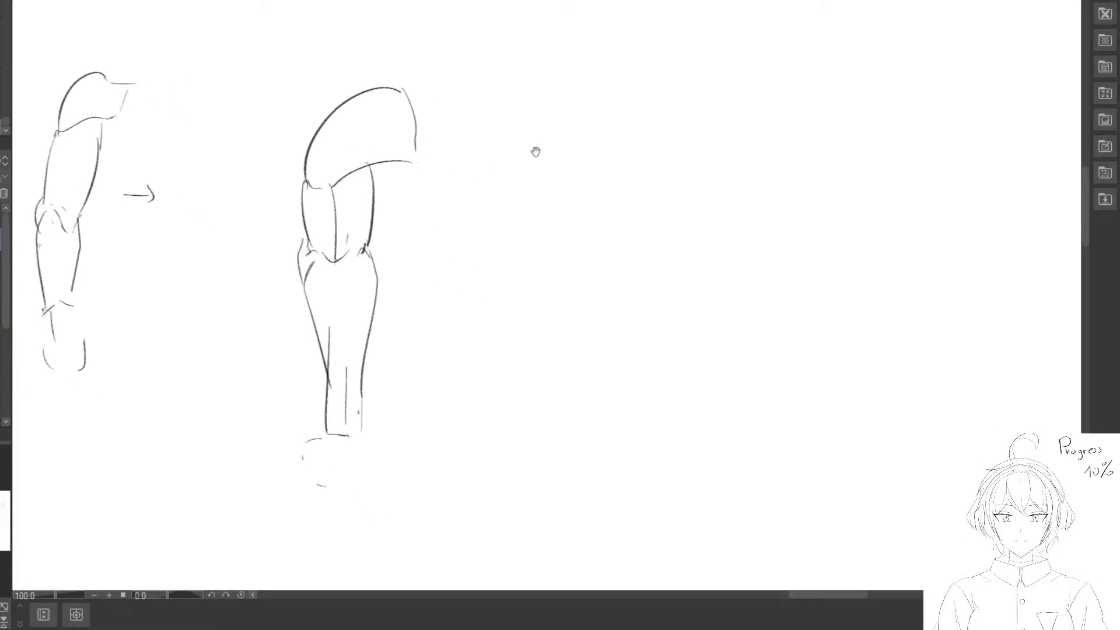
drag(481, 217, 525, 210)
drag(402, 281, 444, 187)
mouse_move(415, 334)
mouse_down()
mouse_move(459, 356)
mouse_move(410, 395)
mouse_move(442, 407)
mouse_up()
drag(455, 359, 453, 392)
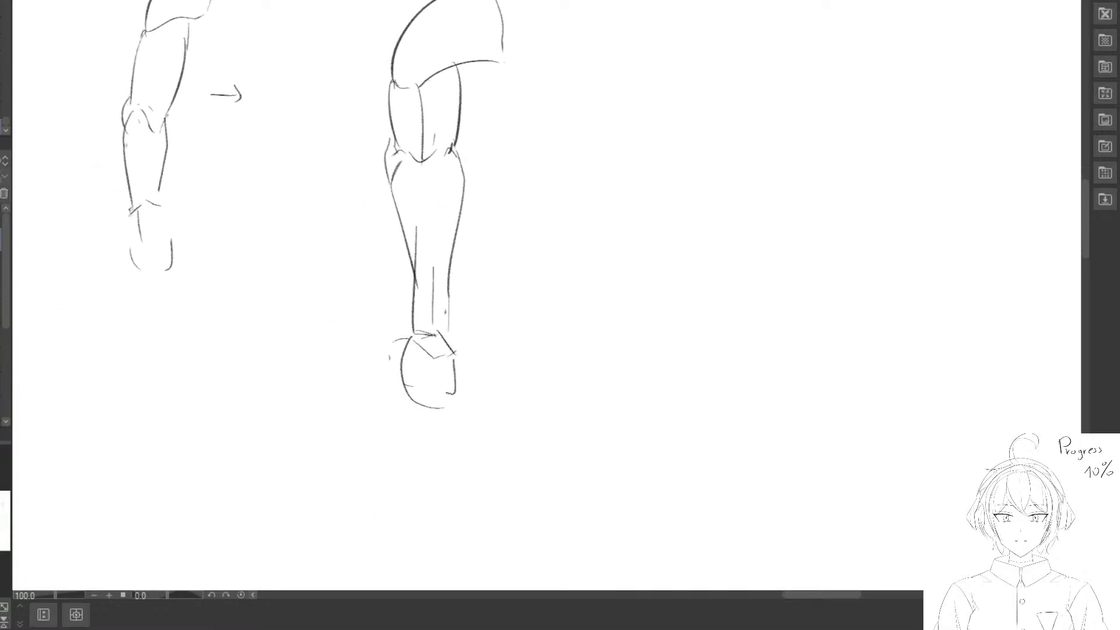
scroll(436, 383, down, 1)
scroll(432, 253, up, 1)
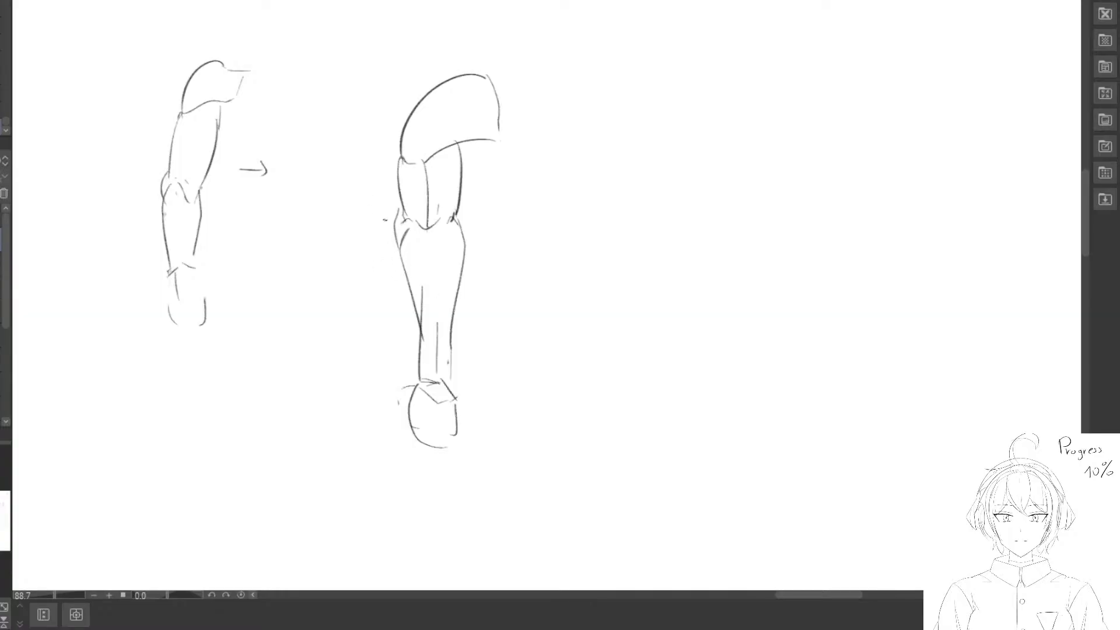
Sketch a third, smaller arm bent at the elbow, with the forearm extending sideways.
drag(628, 144, 484, 166)
mouse_move(504, 65)
mouse_down()
mouse_move(541, 82)
mouse_move(505, 132)
mouse_move(534, 152)
mouse_move(509, 102)
mouse_move(515, 134)
mouse_up()
key(e)
key(p)
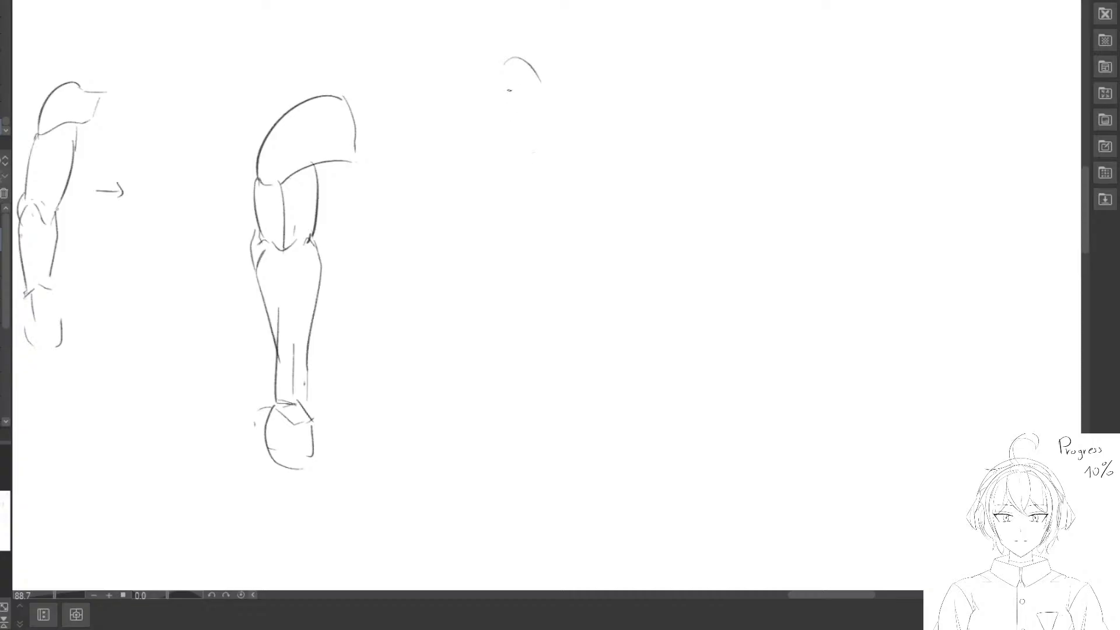
mouse_move(510, 90)
mouse_down()
mouse_move(516, 183)
mouse_move(532, 178)
mouse_up()
mouse_move(528, 176)
mouse_down()
mouse_move(539, 190)
mouse_move(582, 177)
mouse_move(582, 189)
mouse_up()
drag(541, 78, 548, 146)
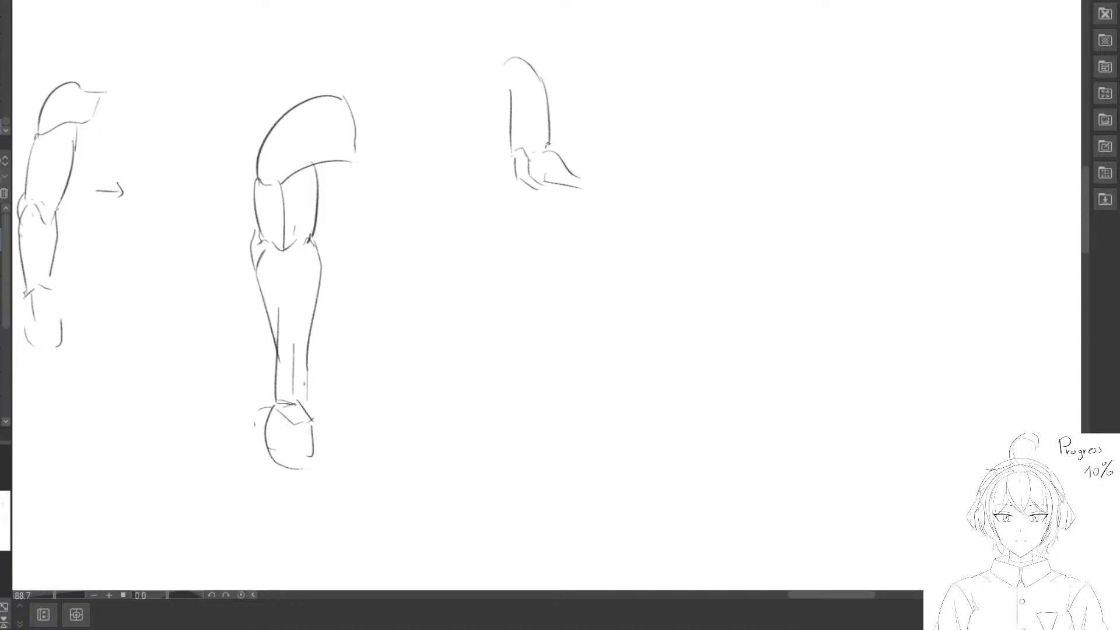
Erase and redraw the third arm's upper section with a shorter upper arm below a crossing shoulder contour.
key(e)
drag(510, 92, 519, 122)
key(e)
mouse_move(503, 70)
mouse_down()
mouse_move(540, 101)
mouse_move(509, 63)
mouse_move(539, 104)
mouse_move(508, 143)
mouse_up()
key(p)
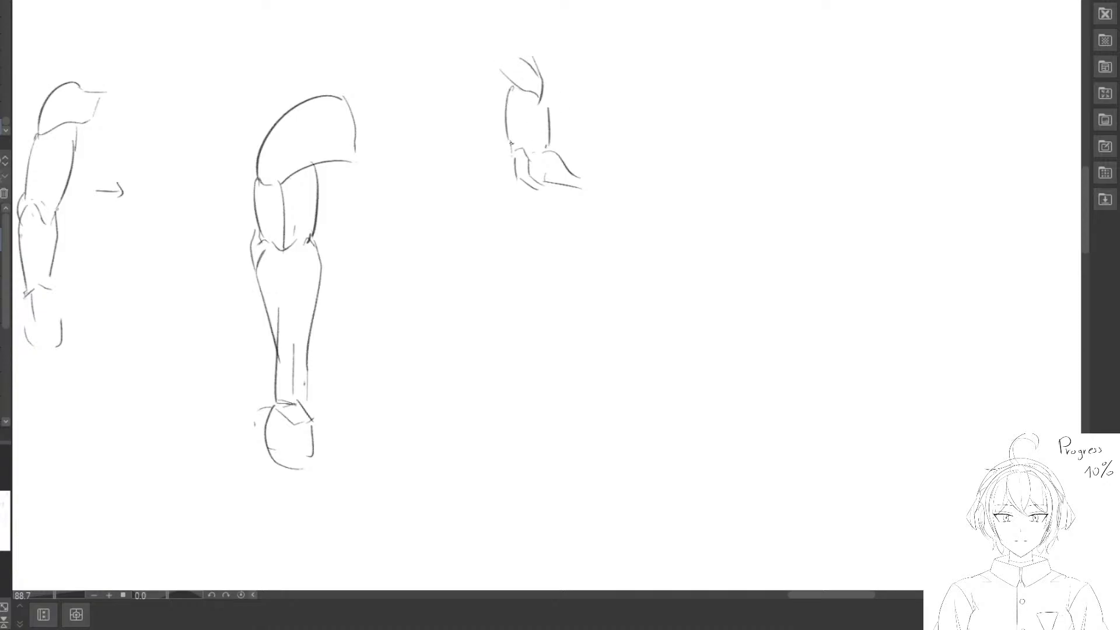
Rework the bent elbow and forearm of the third arm and add a rounded hand at its end.
mouse_move(538, 97)
mouse_down()
mouse_move(542, 148)
mouse_move(563, 162)
mouse_up()
key(e)
key(p)
drag(546, 145, 581, 190)
key(e)
mouse_move(560, 147)
mouse_down()
mouse_move(547, 139)
mouse_move(548, 162)
mouse_move(567, 161)
mouse_move(550, 163)
mouse_move(584, 183)
mouse_move(556, 156)
mouse_up()
key(p)
key(e)
key(p)
key(e)
key(p)
mouse_move(548, 143)
mouse_down()
mouse_move(547, 164)
mouse_move(577, 162)
mouse_move(565, 161)
mouse_move(601, 188)
mouse_move(618, 191)
mouse_move(615, 155)
mouse_move(623, 174)
mouse_up()
key(e)
key(p)
scroll(586, 251, down, 2)
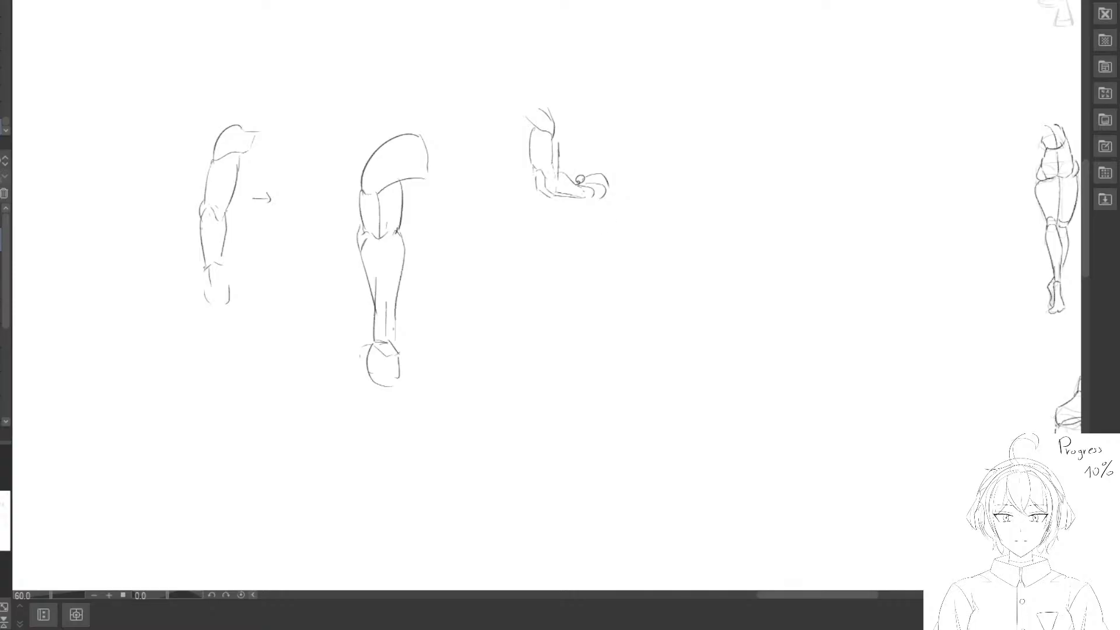
Erase all three arm sketches and the arrow between them.
scroll(513, 233, down, 1)
key(e)
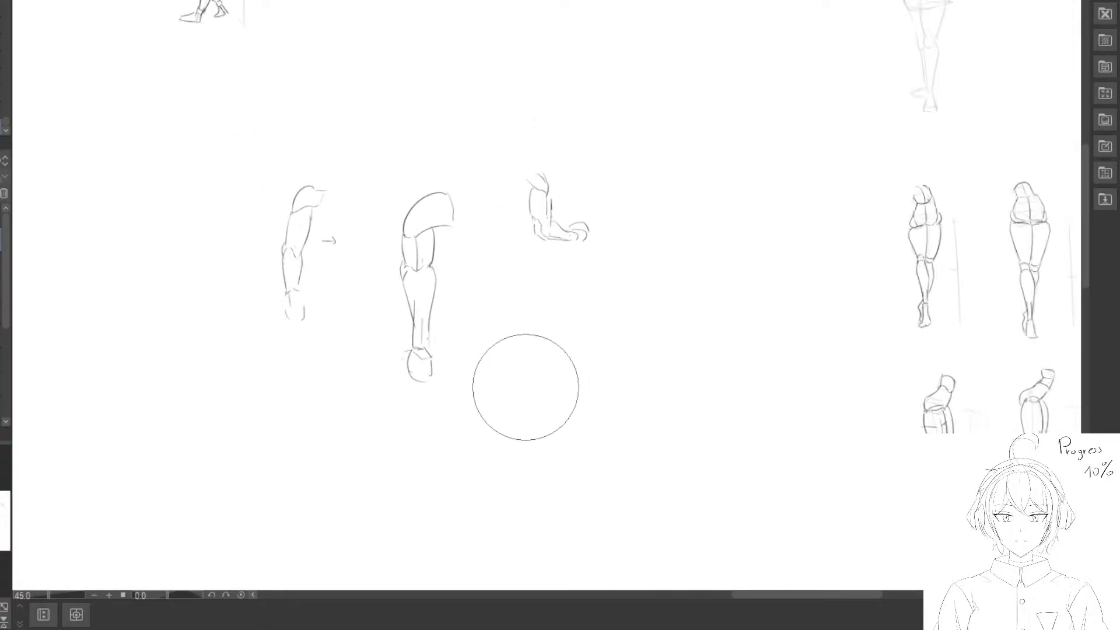
mouse_move(577, 130)
mouse_down()
mouse_move(505, 262)
mouse_move(400, 345)
mouse_move(313, 345)
mouse_up()
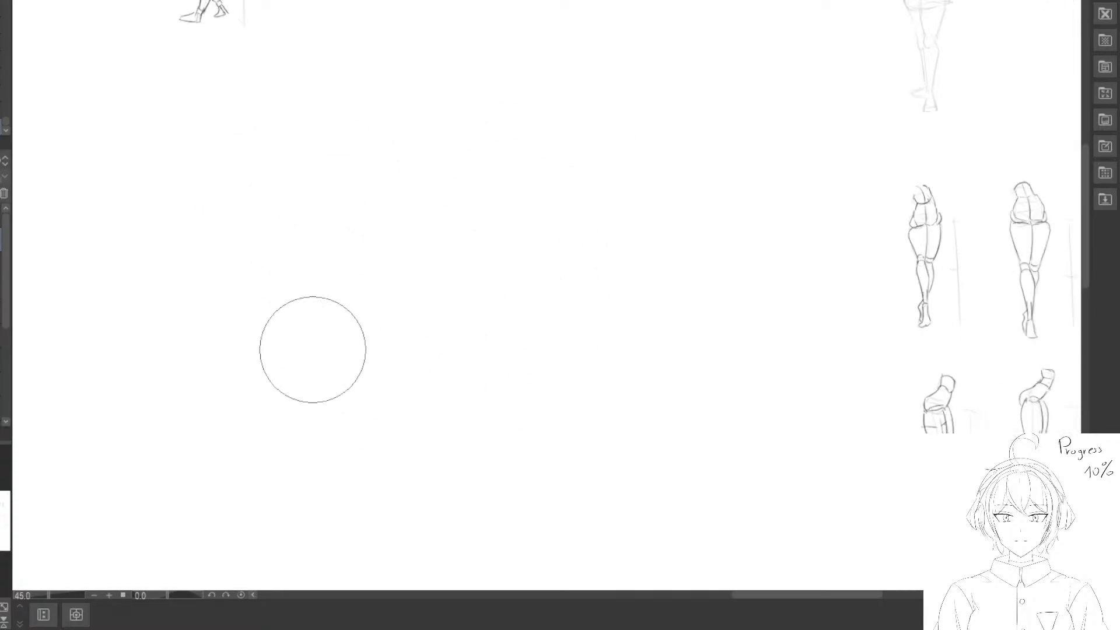
Look over the "remember" and "repetition" notes, the reference sheets and the leg studies across the canvas.
scroll(340, 317, down, 2)
drag(411, 177, 298, 170)
scroll(358, 283, down, 1)
drag(357, 273, 434, 410)
drag(325, 312, 427, 351)
drag(355, 331, 521, 369)
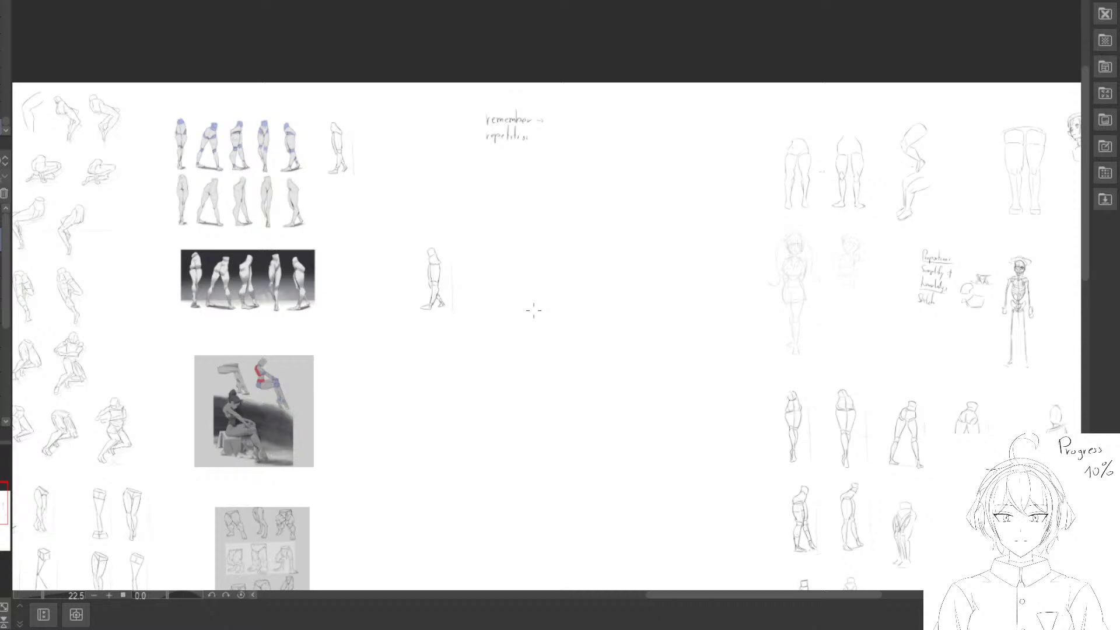
mouse_move(387, 425)
mouse_down()
mouse_move(407, 115)
mouse_move(358, 0)
mouse_move(163, 180)
mouse_move(458, 270)
mouse_move(720, 289)
mouse_up()
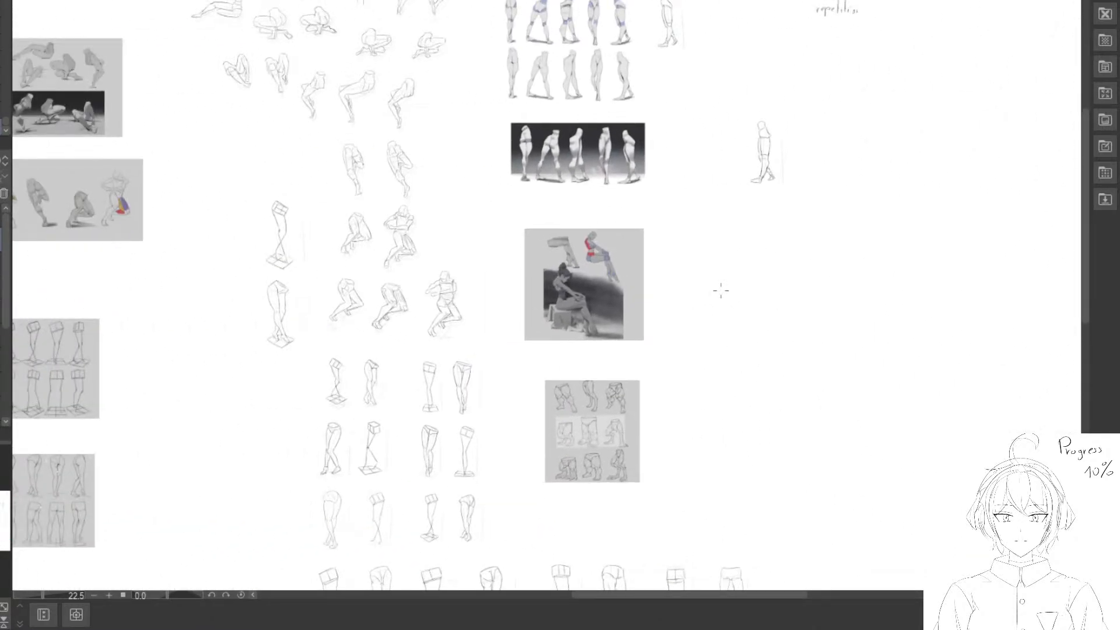